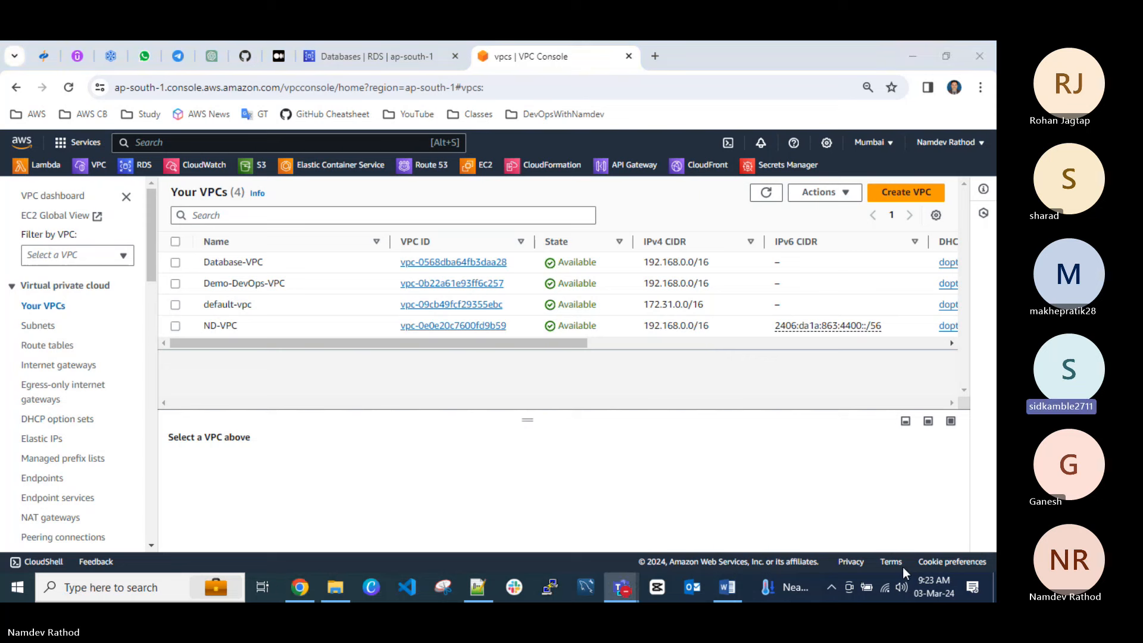
Switch to the DevOps-Course-Notes document in Word and review the VPC topics, including Nat Gateway and NACL vs Security Group.
{"action": "left_click", "coordinate": [739, 465]}
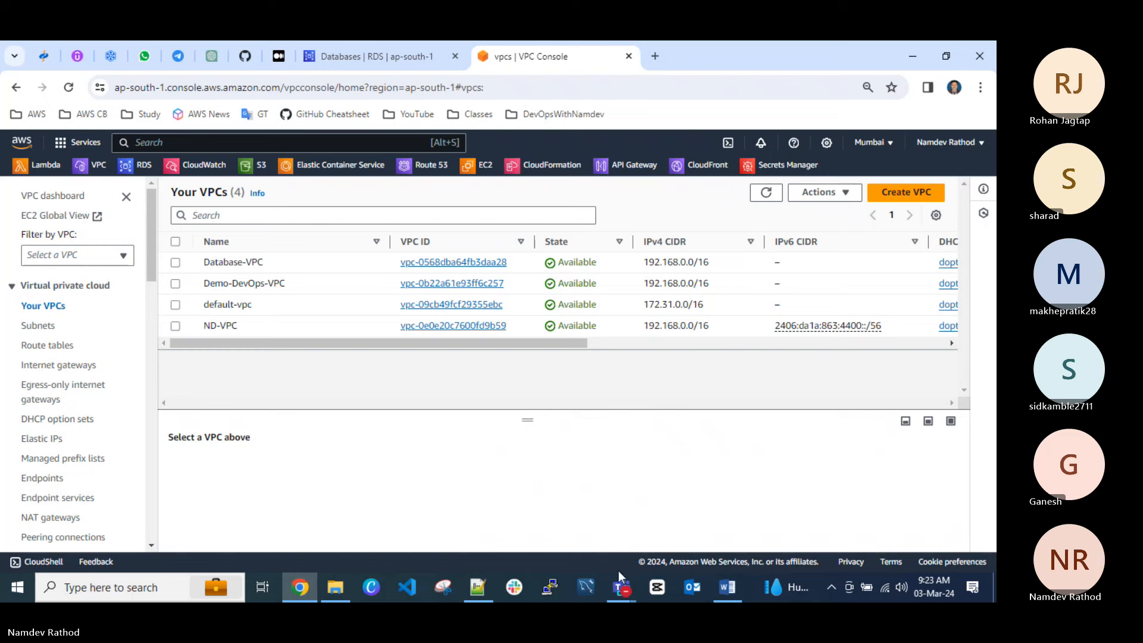
{"action": "left_click", "coordinate": [727, 587]}
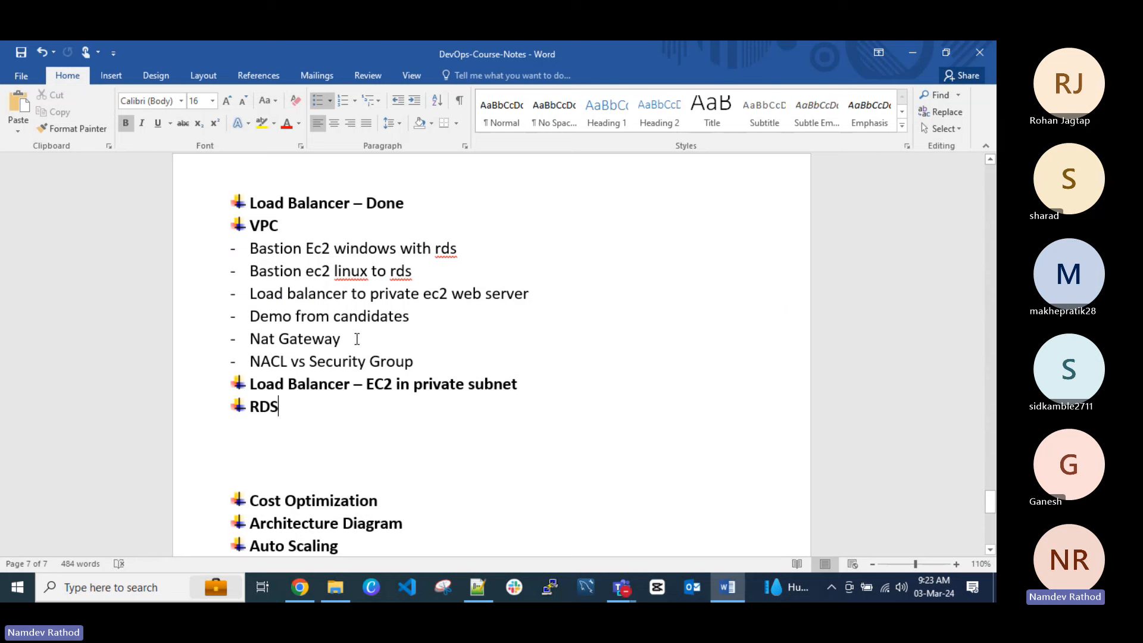
{"action": "left_click_drag", "start_coordinate": [355, 338], "coordinate": [274, 338]}
{"action": "double_click", "coordinate": [411, 362]}
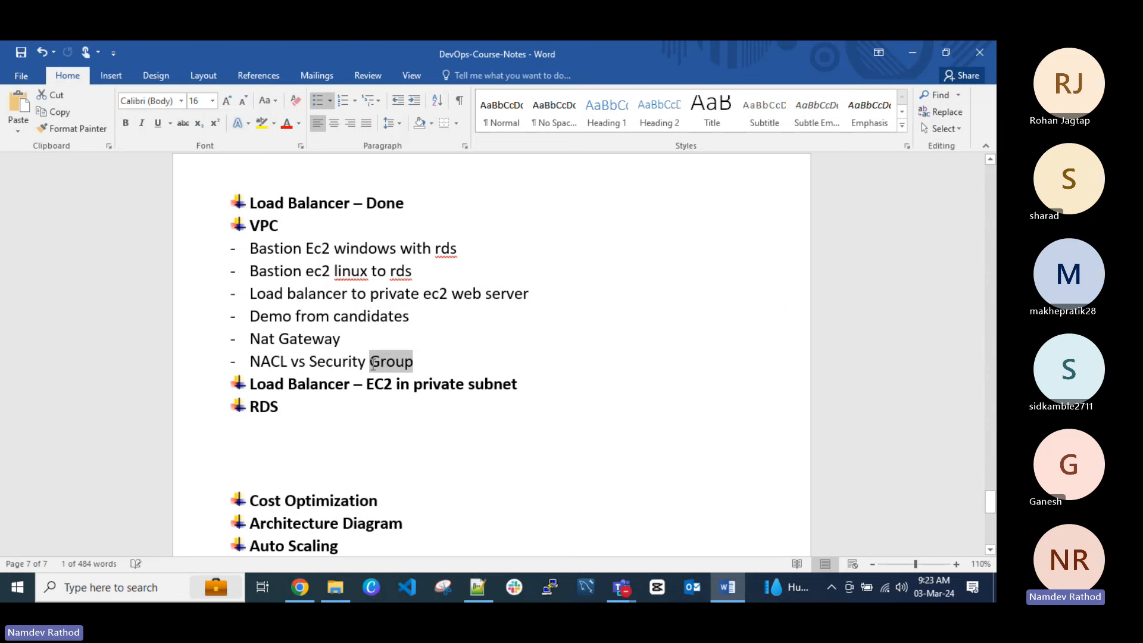
{"action": "left_click", "coordinate": [398, 292]}
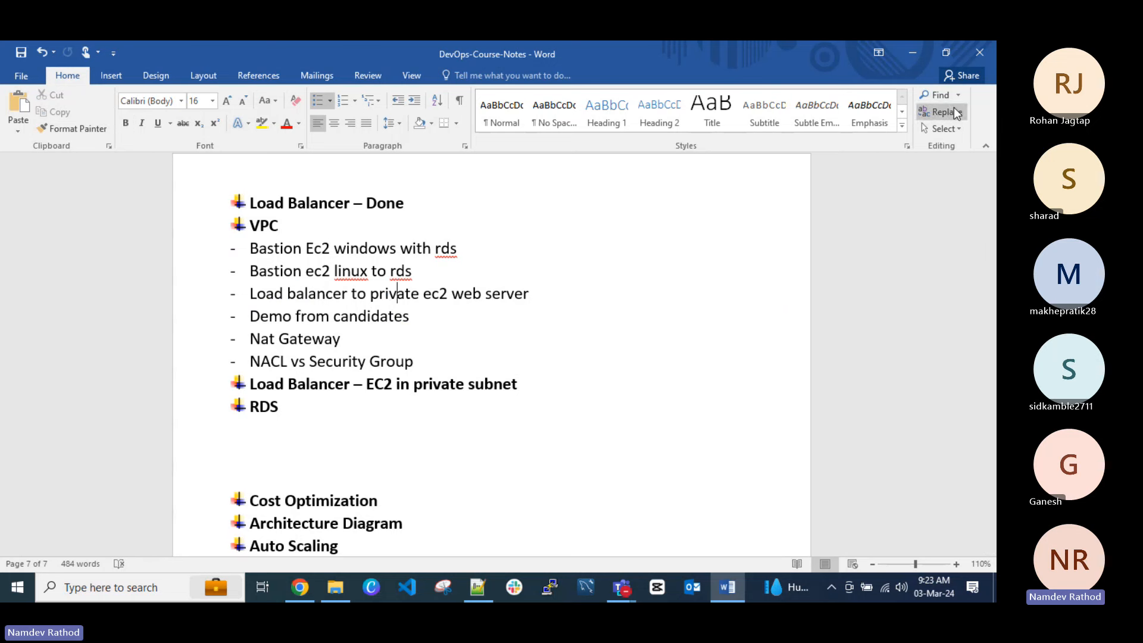
{"action": "left_click", "coordinate": [912, 52]}
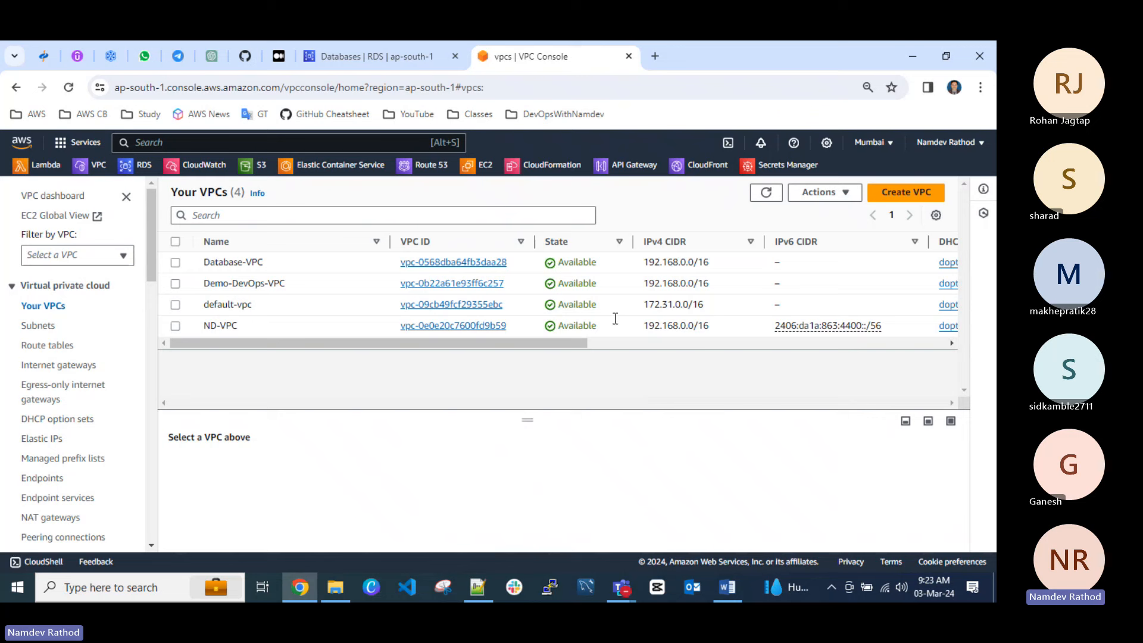
Look through the VPC console's navigation down to Transit gateways, and recheck the VPC topic list in the Word notes.
{"action": "scroll", "coordinate": [123, 420], "scroll_direction": "down", "scroll_amount": 3}
{"action": "scroll", "coordinate": [65, 369], "scroll_direction": "down", "scroll_amount": 3}
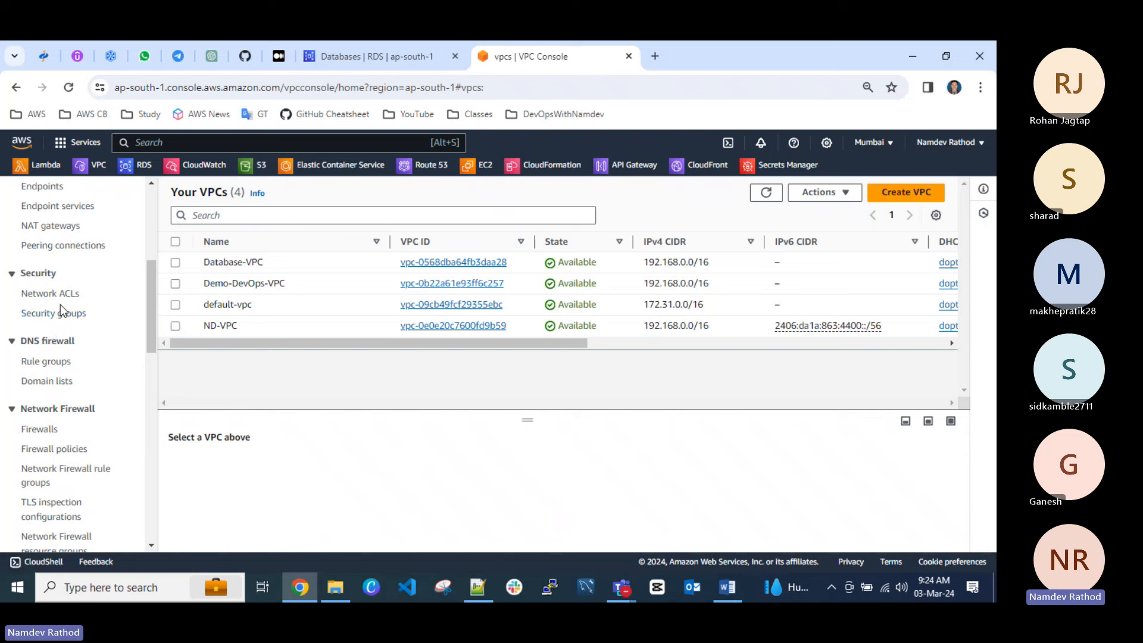
{"action": "scroll", "coordinate": [59, 305], "scroll_direction": "down", "scroll_amount": 2}
{"action": "scroll", "coordinate": [74, 408], "scroll_direction": "down", "scroll_amount": 2}
{"action": "scroll", "coordinate": [74, 407], "scroll_direction": "down", "scroll_amount": 4}
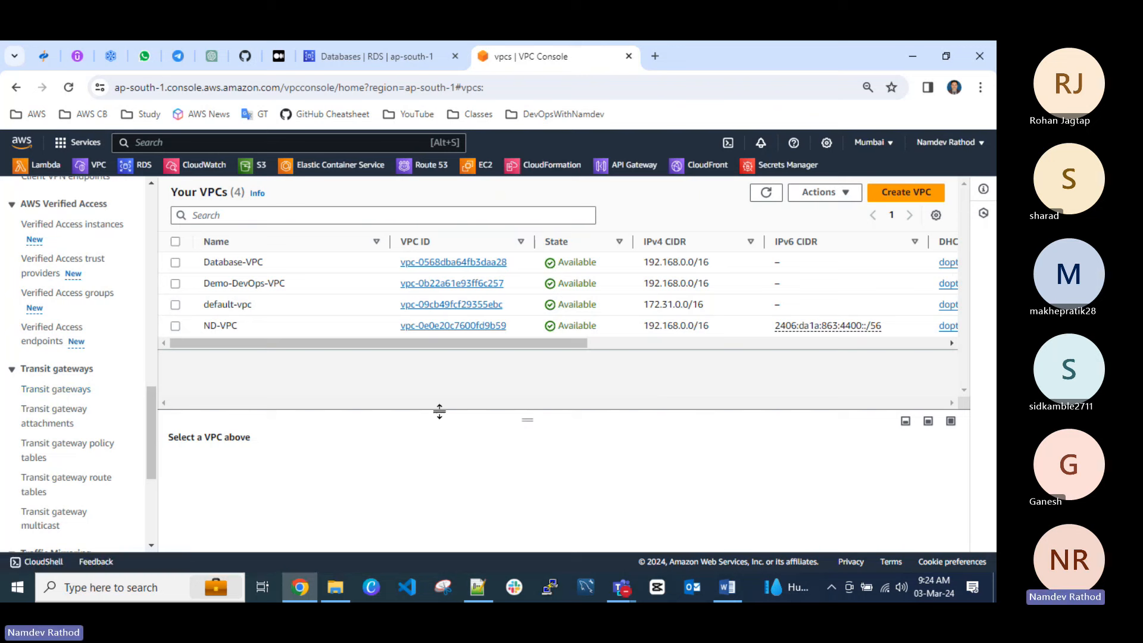
{"action": "left_click", "coordinate": [728, 587]}
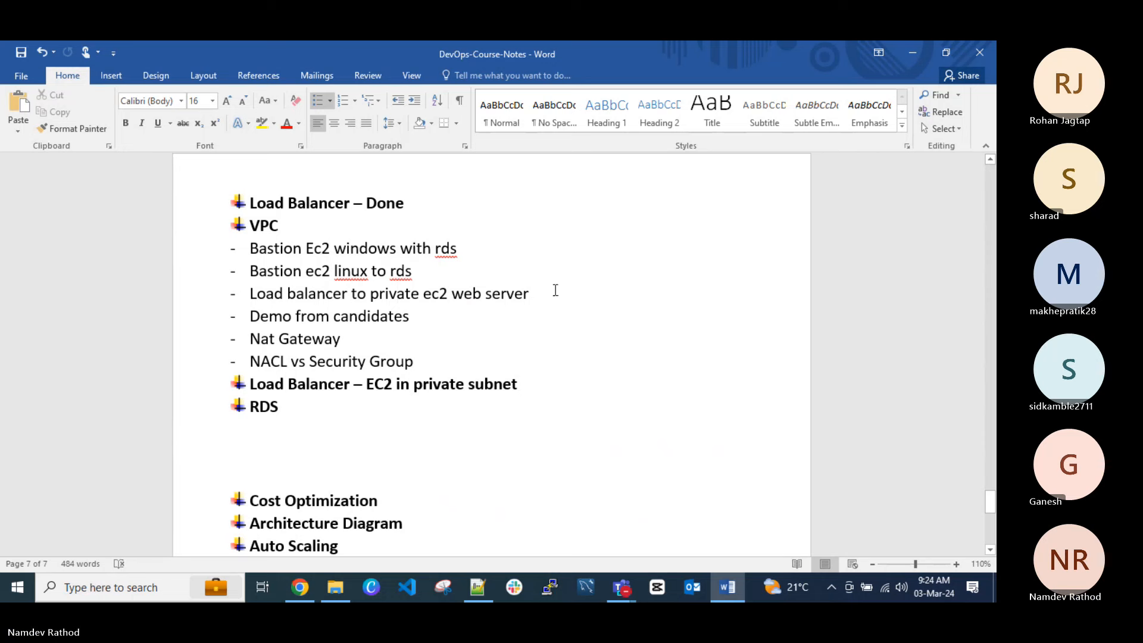
{"action": "left_click", "coordinate": [911, 55]}
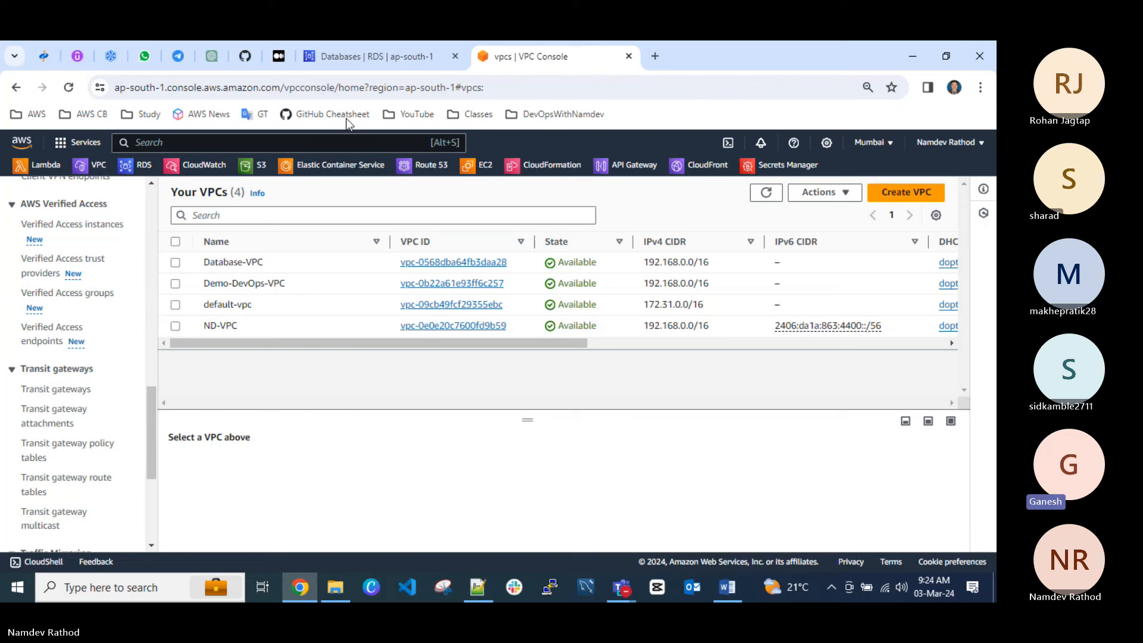
Open the EC2 console in a separate browser tab.
{"action": "right_click", "coordinate": [472, 171]}
{"action": "left_click", "coordinate": [487, 177]}
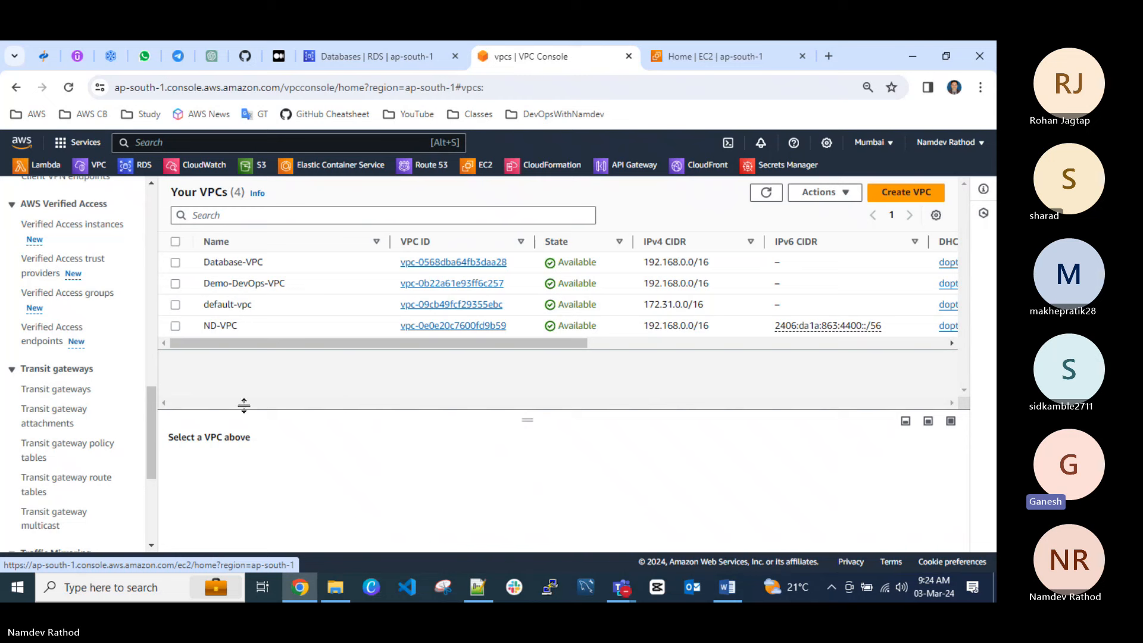
Examine the VPC console's navigation sections, covering virtual private cloud, security, firewalls, VPN, Verified Access and transit gateways.
{"action": "scroll", "coordinate": [102, 414], "scroll_direction": "up", "scroll_amount": 10}
{"action": "scroll", "coordinate": [106, 409], "scroll_direction": "down", "scroll_amount": 10}
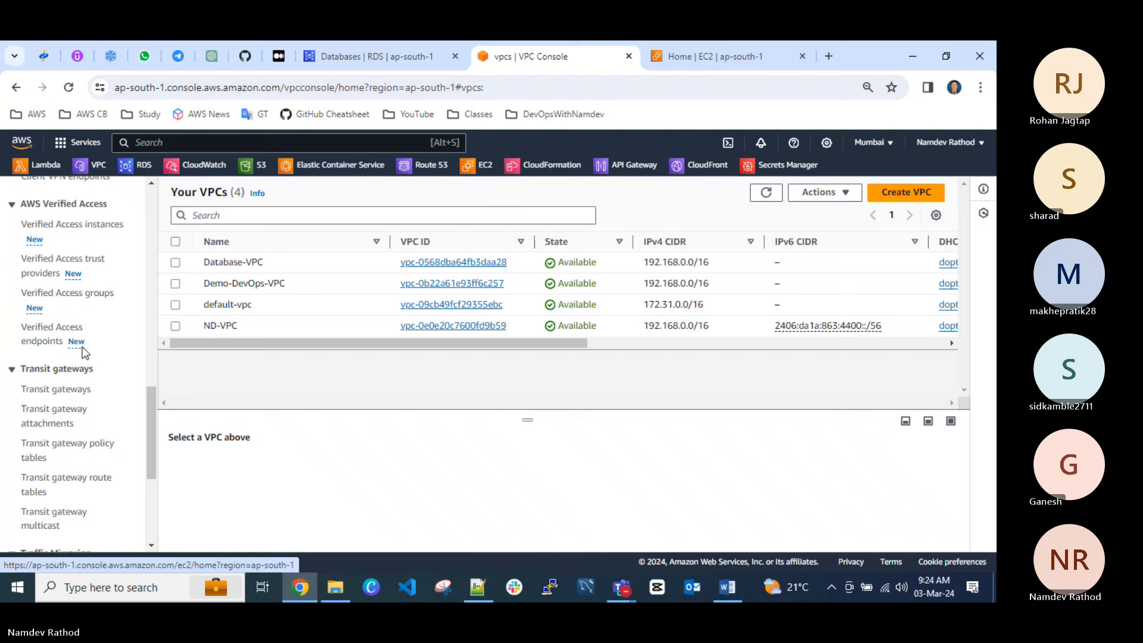
{"action": "scroll", "coordinate": [83, 352], "scroll_direction": "up", "scroll_amount": 10}
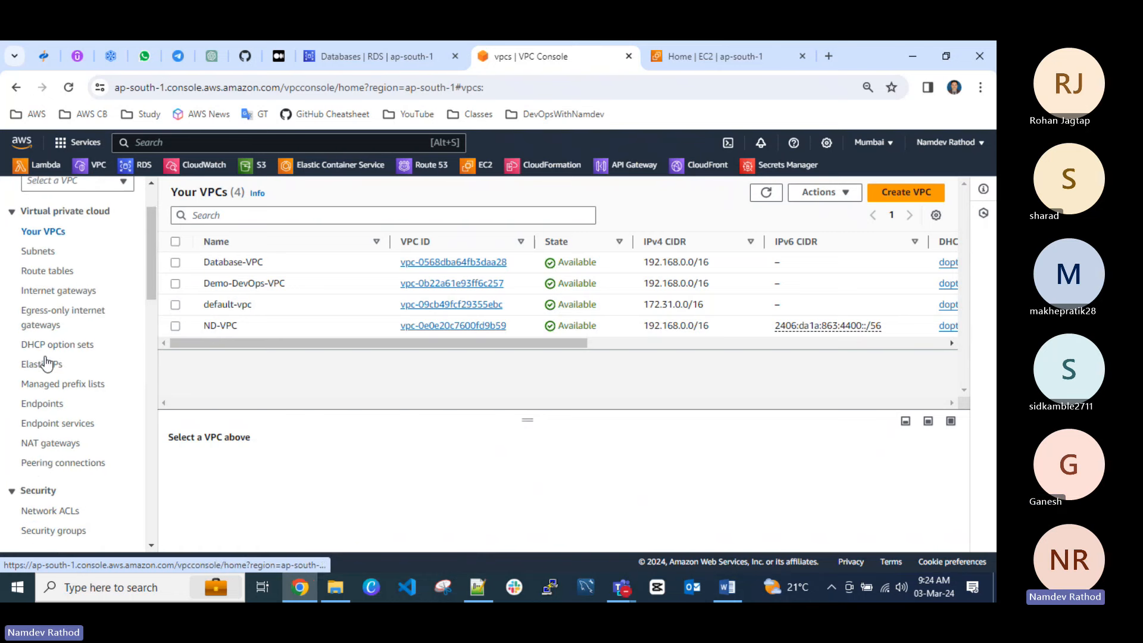
{"action": "scroll", "coordinate": [45, 364], "scroll_direction": "down", "scroll_amount": 3}
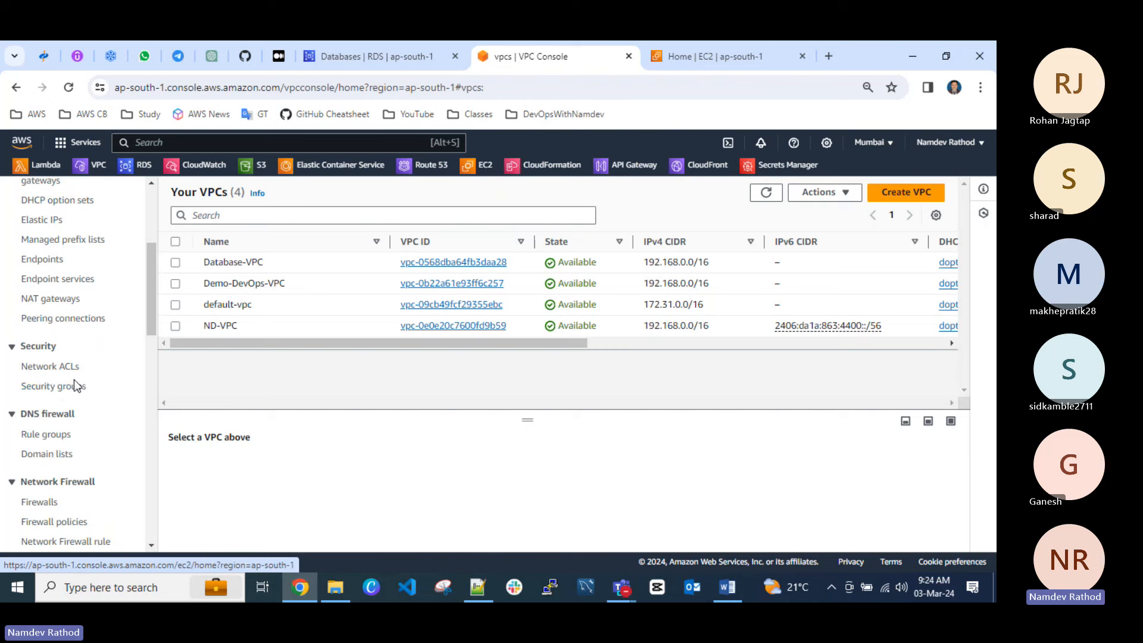
{"action": "scroll", "coordinate": [74, 385], "scroll_direction": "down", "scroll_amount": 8}
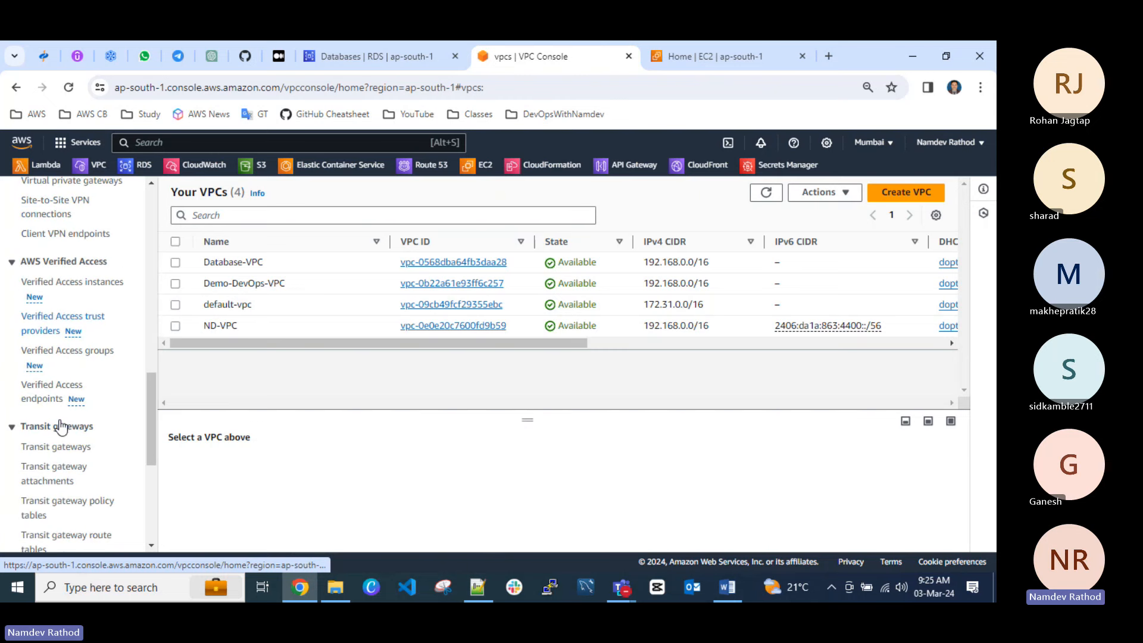
{"action": "scroll", "coordinate": [61, 426], "scroll_direction": "down", "scroll_amount": 2}
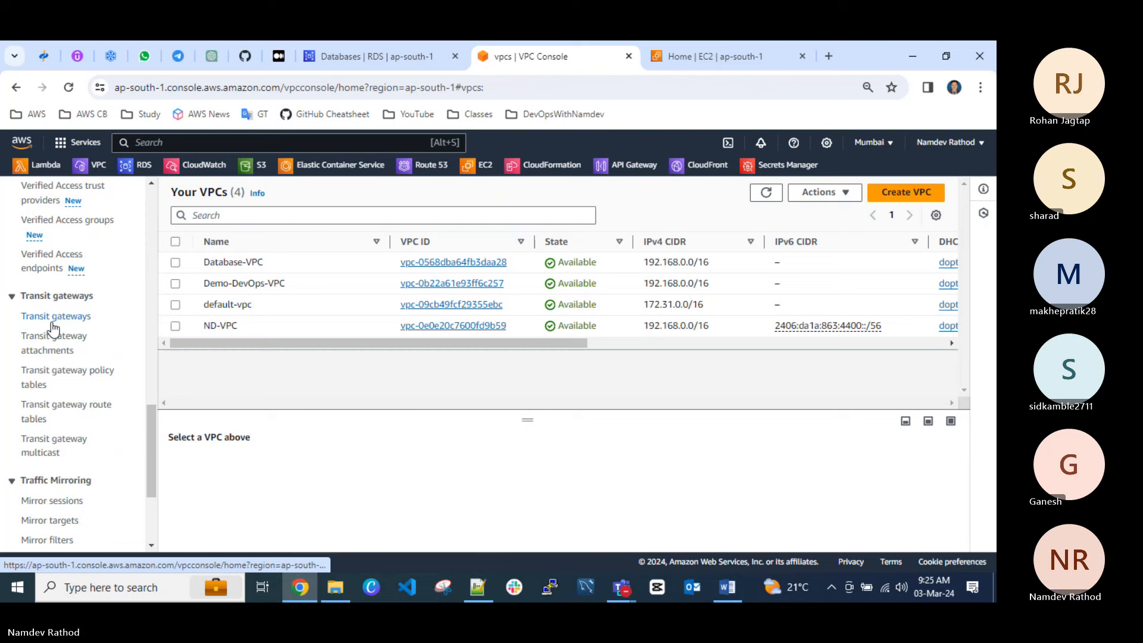
{"action": "scroll", "coordinate": [54, 326], "scroll_direction": "up", "scroll_amount": 10}
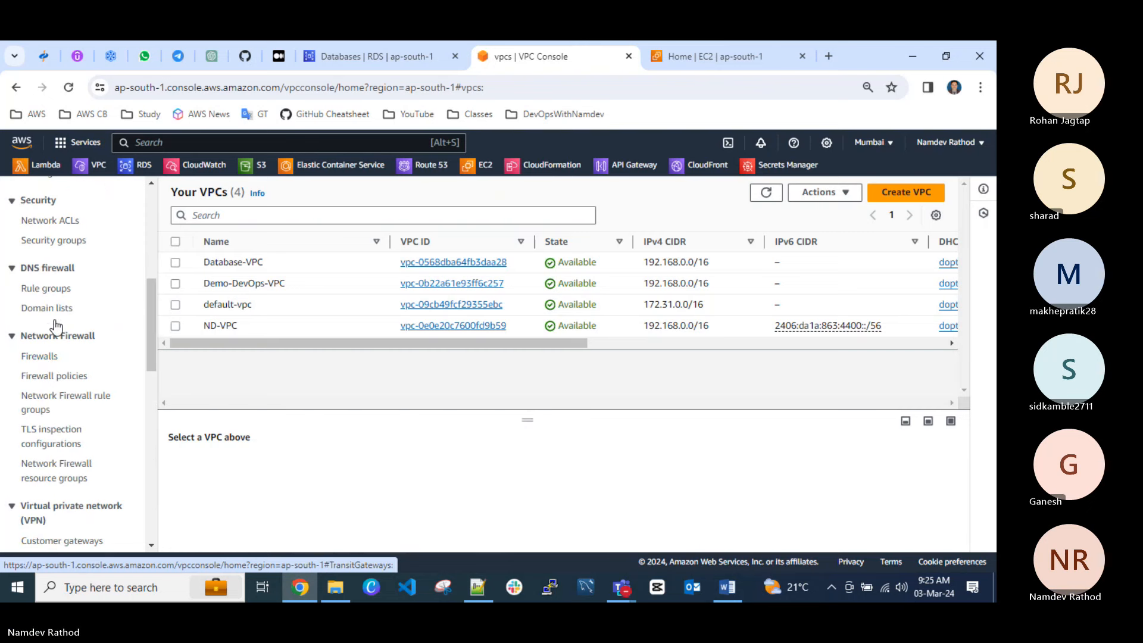
{"action": "scroll", "coordinate": [42, 395], "scroll_direction": "up", "scroll_amount": 1}
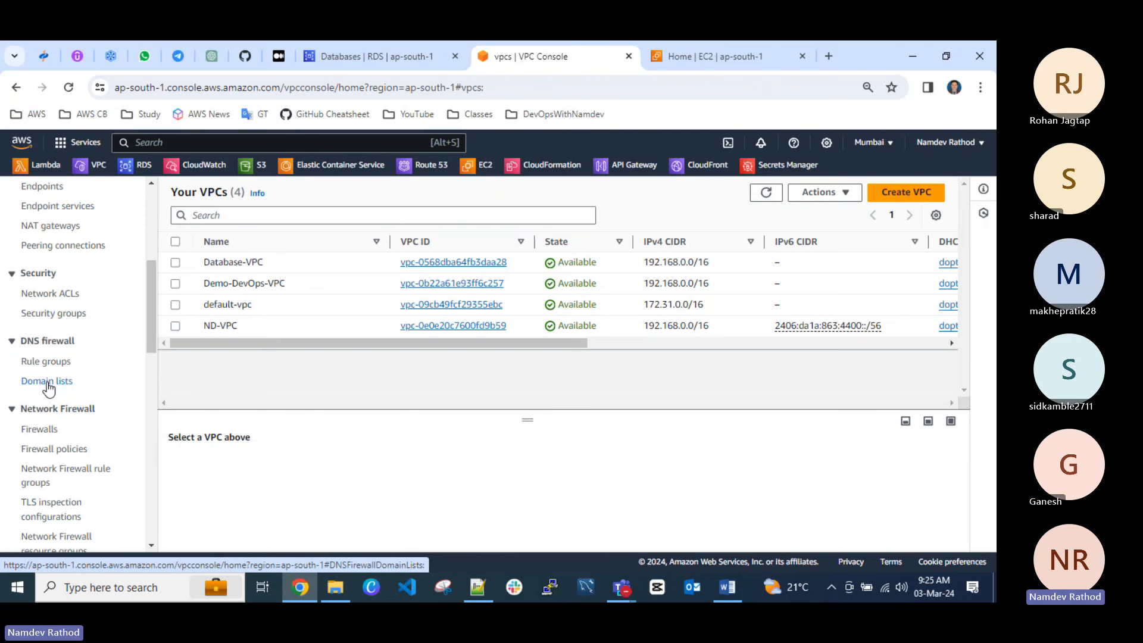
{"action": "scroll", "coordinate": [47, 389], "scroll_direction": "up", "scroll_amount": 1}
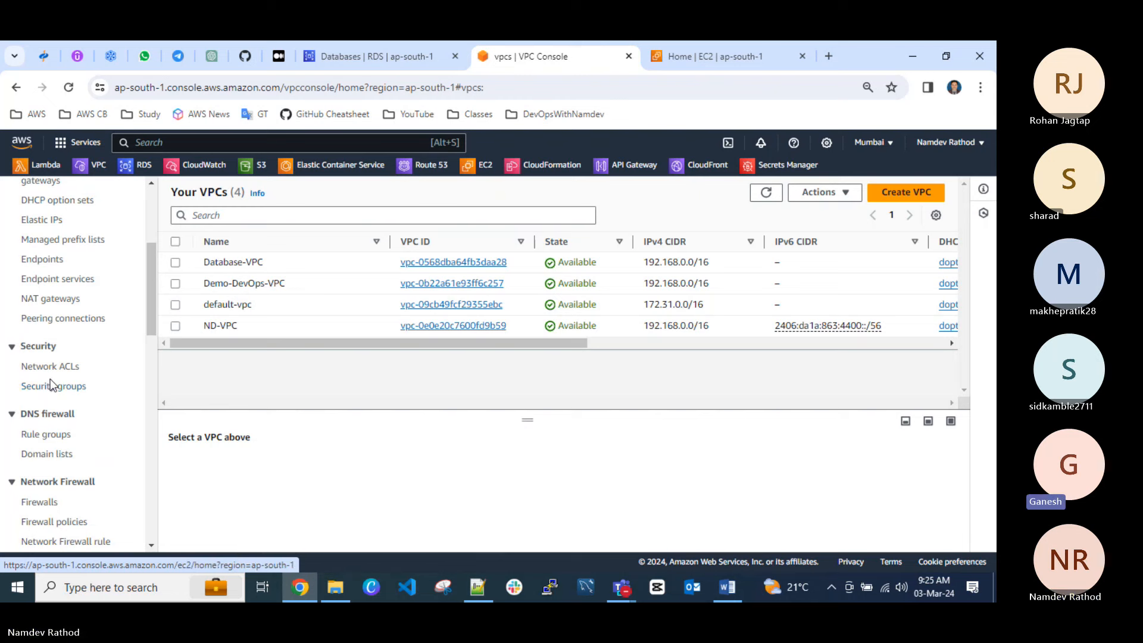
{"action": "scroll", "coordinate": [53, 390], "scroll_direction": "down", "scroll_amount": 2}
{"action": "scroll", "coordinate": [55, 387], "scroll_direction": "up", "scroll_amount": 3}
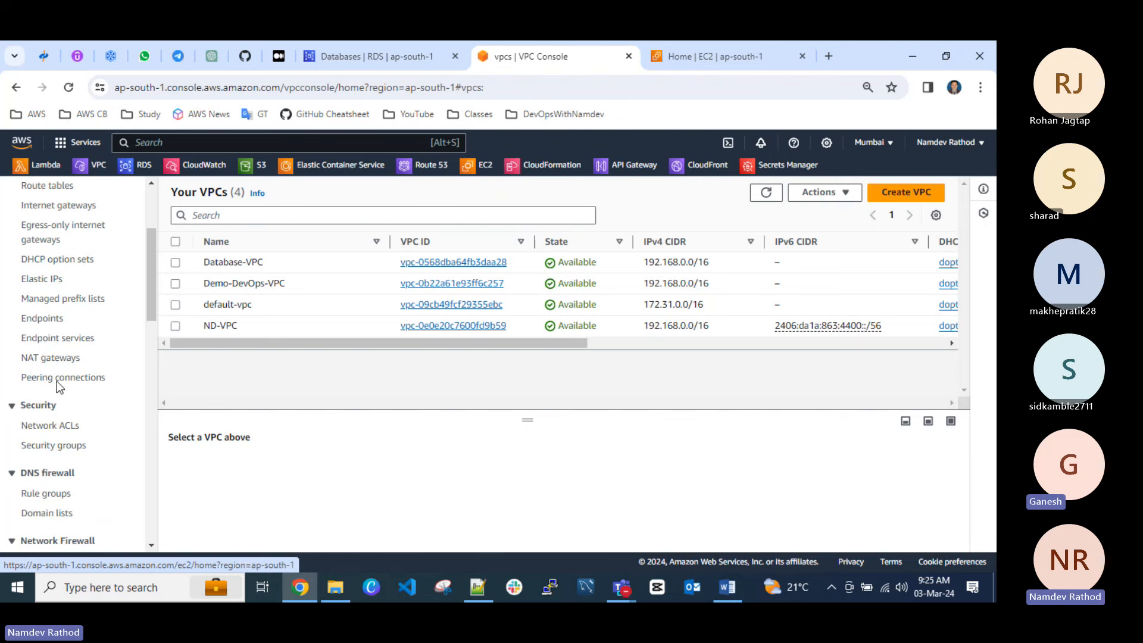
{"action": "scroll", "coordinate": [58, 386], "scroll_direction": "down", "scroll_amount": 3}
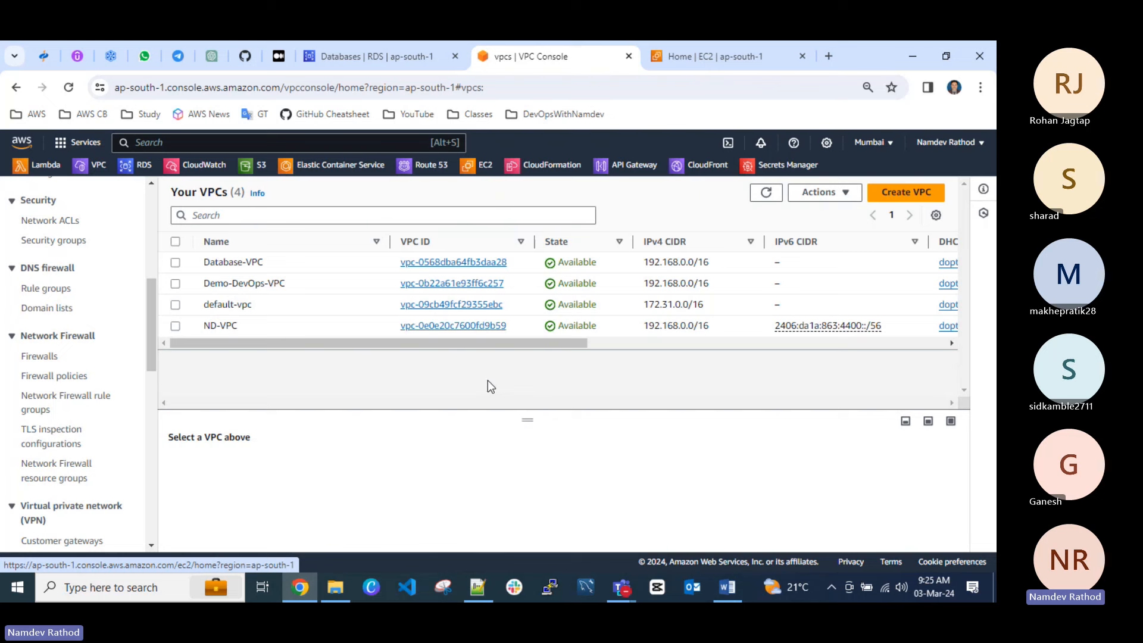
{"action": "scroll", "coordinate": [71, 420], "scroll_direction": "down", "scroll_amount": 5}
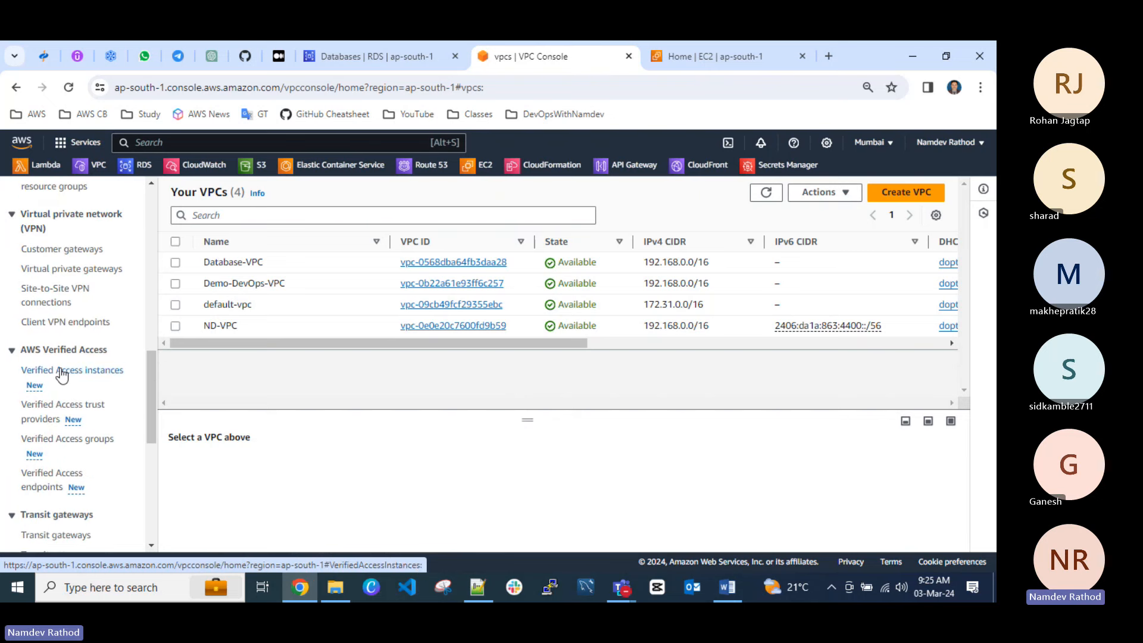
{"action": "scroll", "coordinate": [59, 381], "scroll_direction": "down", "scroll_amount": 1}
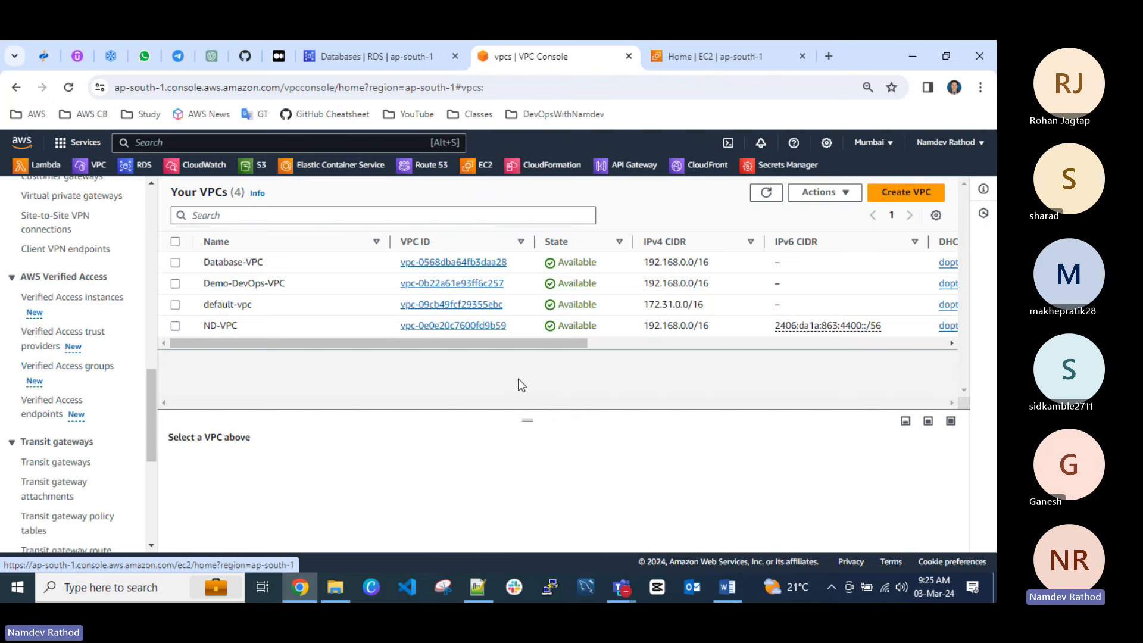
Enlarge the details pane slightly and open the list of NAT gateways in the VPC console.
{"action": "left_click_drag", "start_coordinate": [525, 412], "coordinate": [526, 391]}
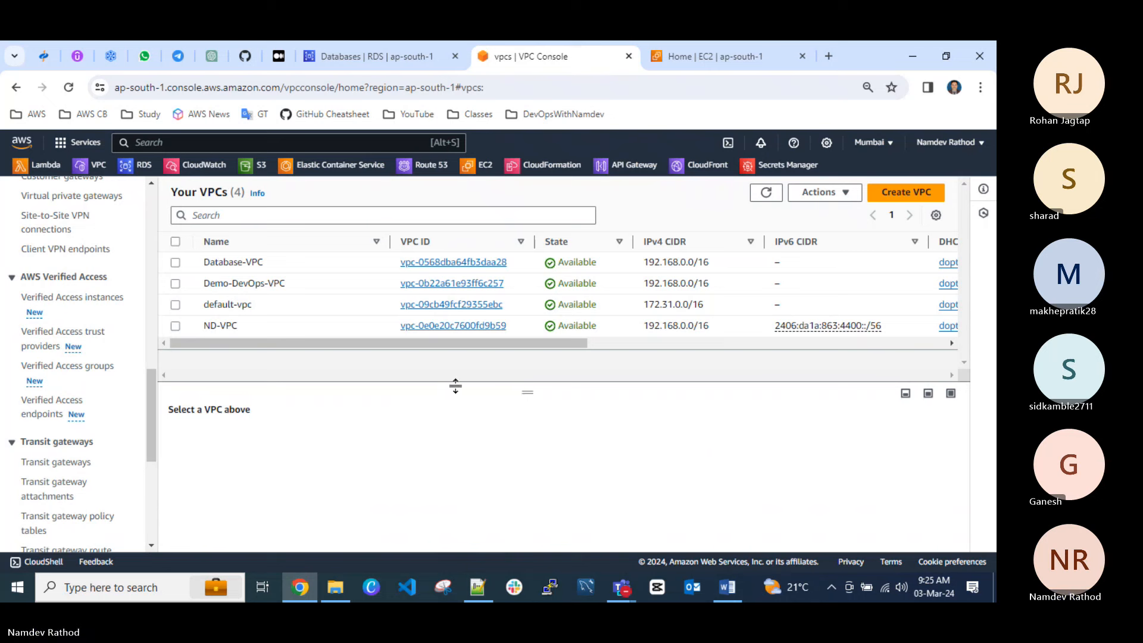
{"action": "scroll", "coordinate": [59, 355], "scroll_direction": "up", "scroll_amount": 6}
{"action": "scroll", "coordinate": [59, 351], "scroll_direction": "up", "scroll_amount": 4}
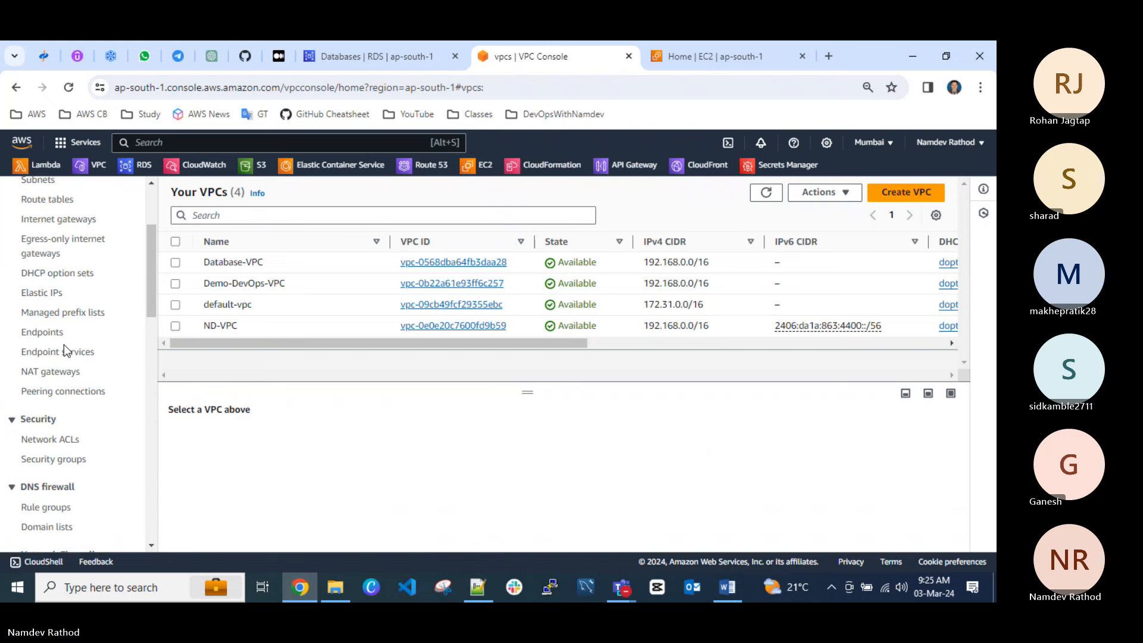
{"action": "left_click", "coordinate": [50, 376]}
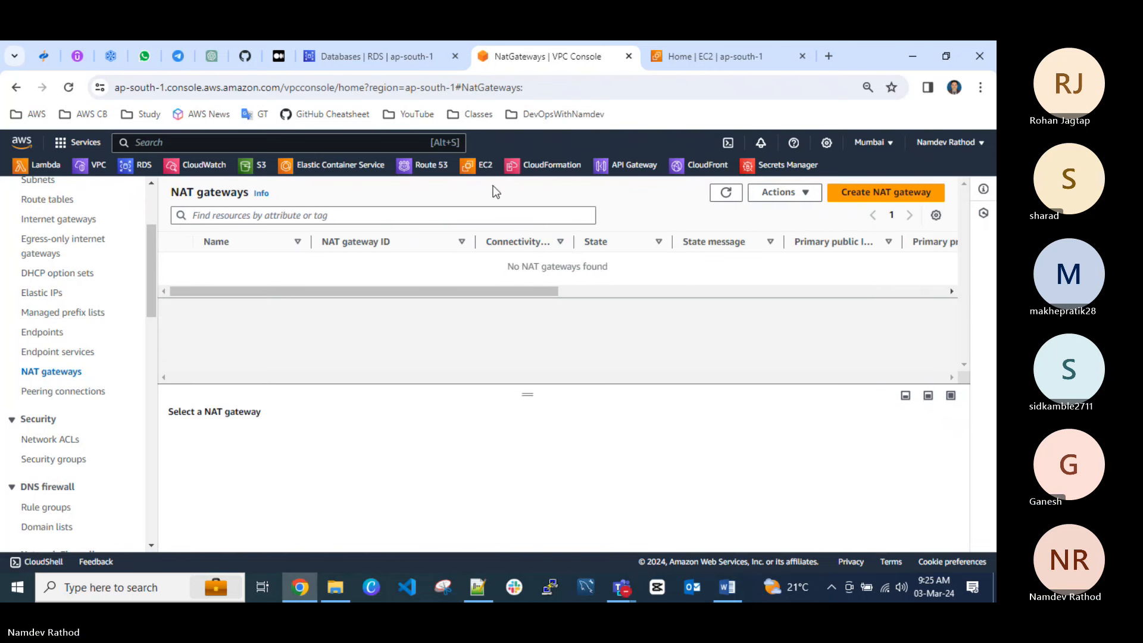
Open the tutorialspoint Free Online Whiteboard in a new browser tab.
{"action": "left_click", "coordinate": [834, 58]}
{"action": "type", "text": "whit"}
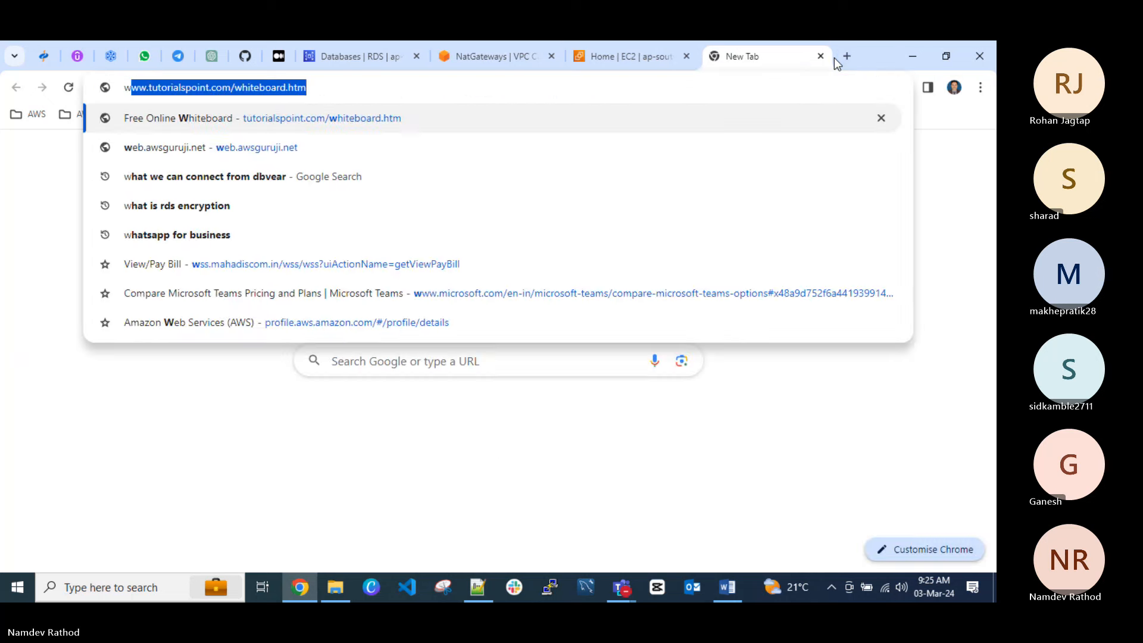
{"action": "type", "text": "e"}
{"action": "key", "text": "Return"}
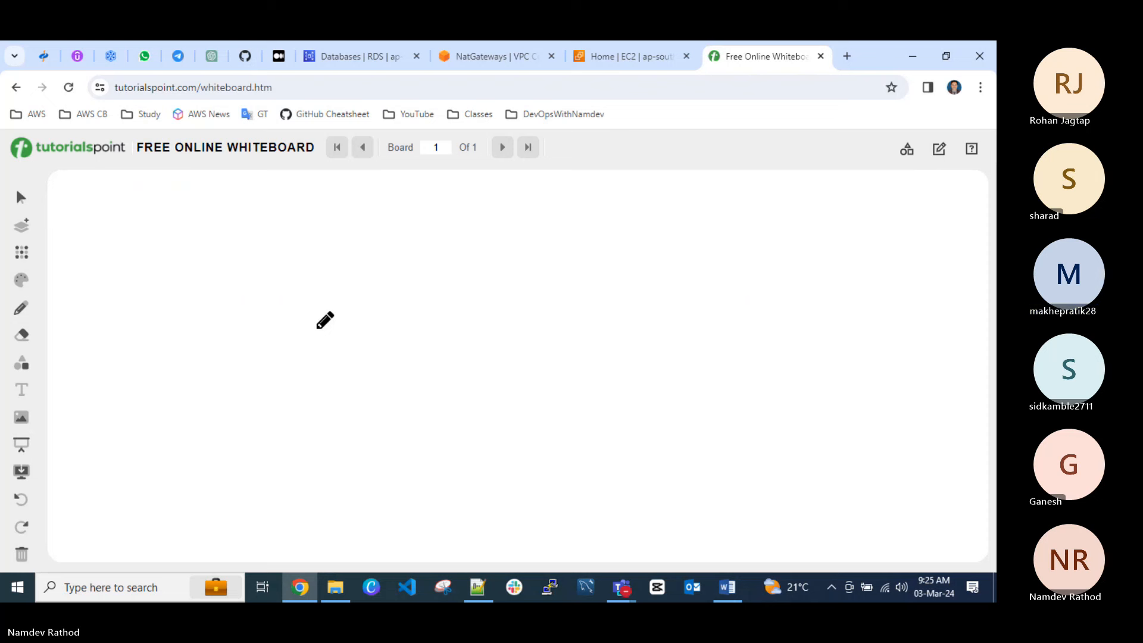
Handwrite "Publi" and, to its right, an underlined "Private" followed by a dash and "No ing" on the blank whiteboard.
{"action": "mouse_move", "coordinate": [229, 253]}
{"action": "left_mouse_down"}
{"action": "mouse_move", "coordinate": [241, 232]}
{"action": "mouse_move", "coordinate": [268, 233]}
{"action": "mouse_move", "coordinate": [278, 252]}
{"action": "left_mouse_up"}
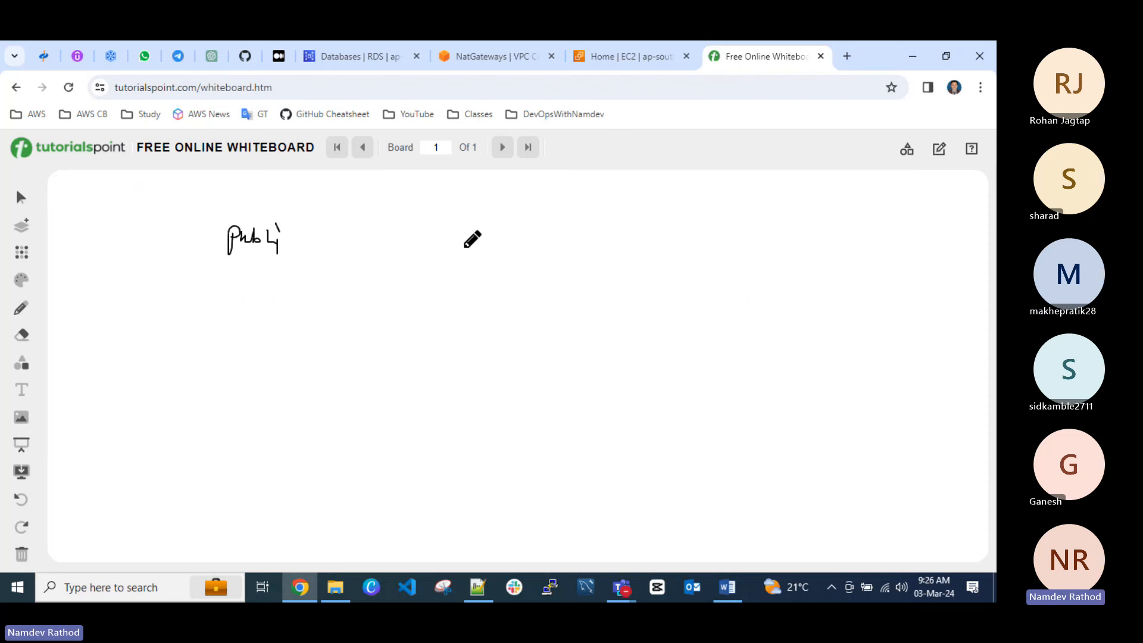
{"action": "mouse_move", "coordinate": [464, 257]}
{"action": "left_mouse_down"}
{"action": "mouse_move", "coordinate": [497, 233]}
{"action": "mouse_move", "coordinate": [535, 257]}
{"action": "left_mouse_up"}
{"action": "mouse_move", "coordinate": [448, 270]}
{"action": "left_mouse_down"}
{"action": "mouse_move", "coordinate": [526, 272]}
{"action": "mouse_move", "coordinate": [598, 247]}
{"action": "mouse_move", "coordinate": [667, 269]}
{"action": "left_mouse_up"}
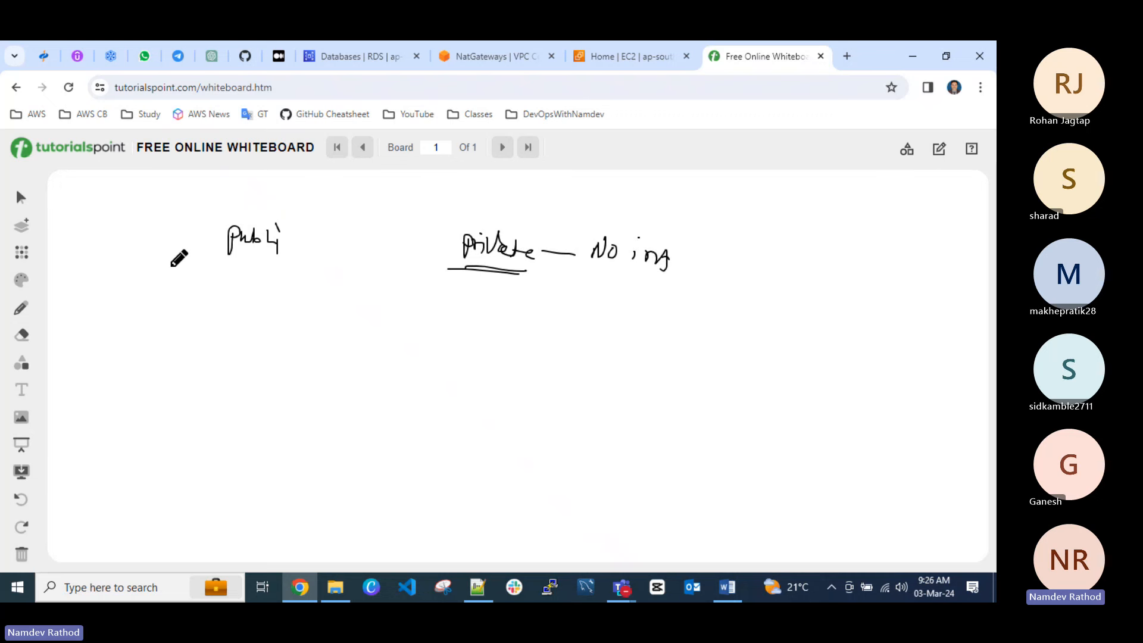
Add a short note beside the public label and an underlined "Nat gate" beneath it, with arrows toward the public and private labels.
{"action": "left_click_drag", "start_coordinate": [125, 245], "coordinate": [153, 243]}
{"action": "mouse_move", "coordinate": [219, 353]}
{"action": "left_mouse_down"}
{"action": "mouse_move", "coordinate": [223, 331]}
{"action": "mouse_move", "coordinate": [238, 326]}
{"action": "mouse_move", "coordinate": [255, 350]}
{"action": "mouse_move", "coordinate": [285, 345]}
{"action": "mouse_move", "coordinate": [338, 368]}
{"action": "mouse_move", "coordinate": [289, 336]}
{"action": "mouse_move", "coordinate": [500, 317]}
{"action": "left_mouse_up"}
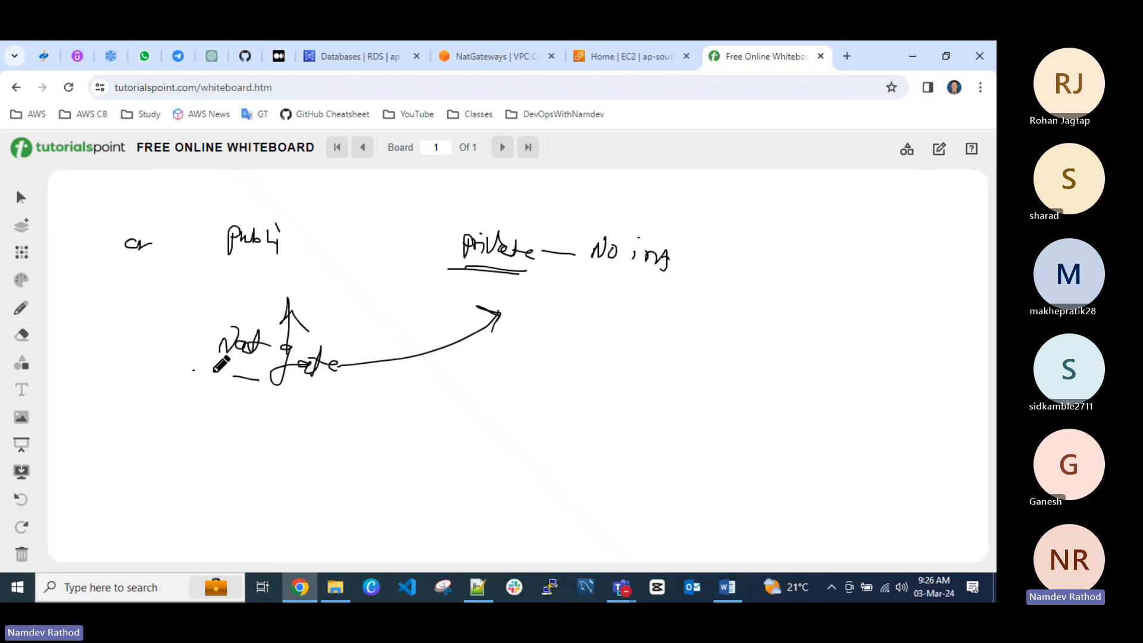
{"action": "left_click_drag", "start_coordinate": [193, 370], "coordinate": [270, 381]}
Check the EC2 dashboard and its navigation sections, and return to the whiteboard sketch.
{"action": "left_click", "coordinate": [619, 60]}
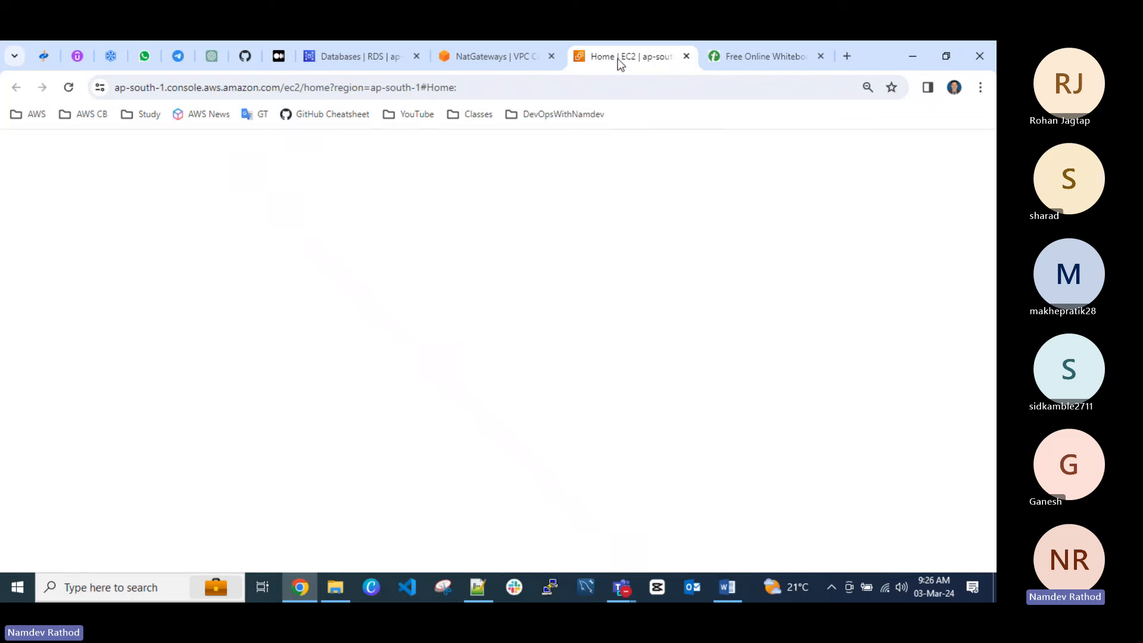
{"action": "scroll", "coordinate": [66, 410], "scroll_direction": "down", "scroll_amount": 3}
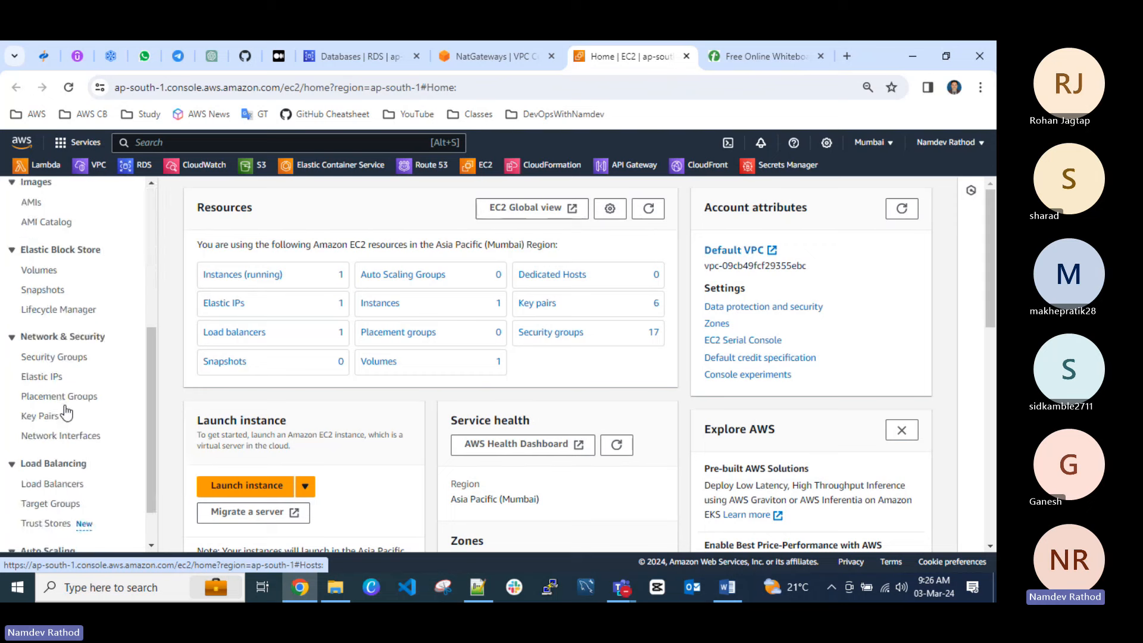
{"action": "scroll", "coordinate": [66, 411], "scroll_direction": "up", "scroll_amount": 3}
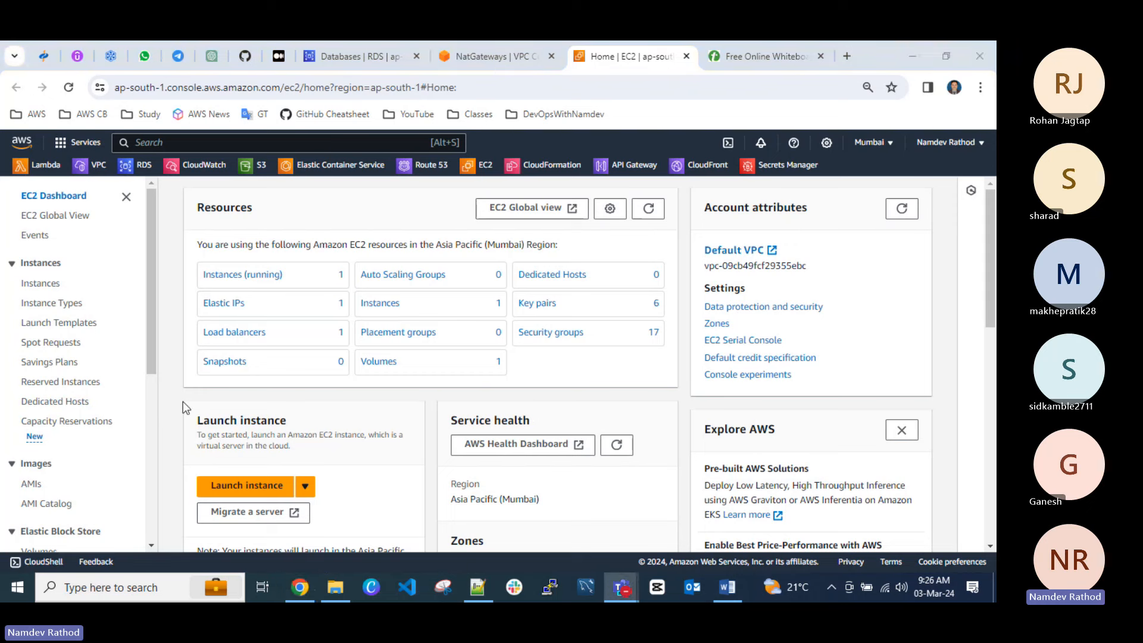
{"action": "scroll", "coordinate": [84, 431], "scroll_direction": "down", "scroll_amount": 1}
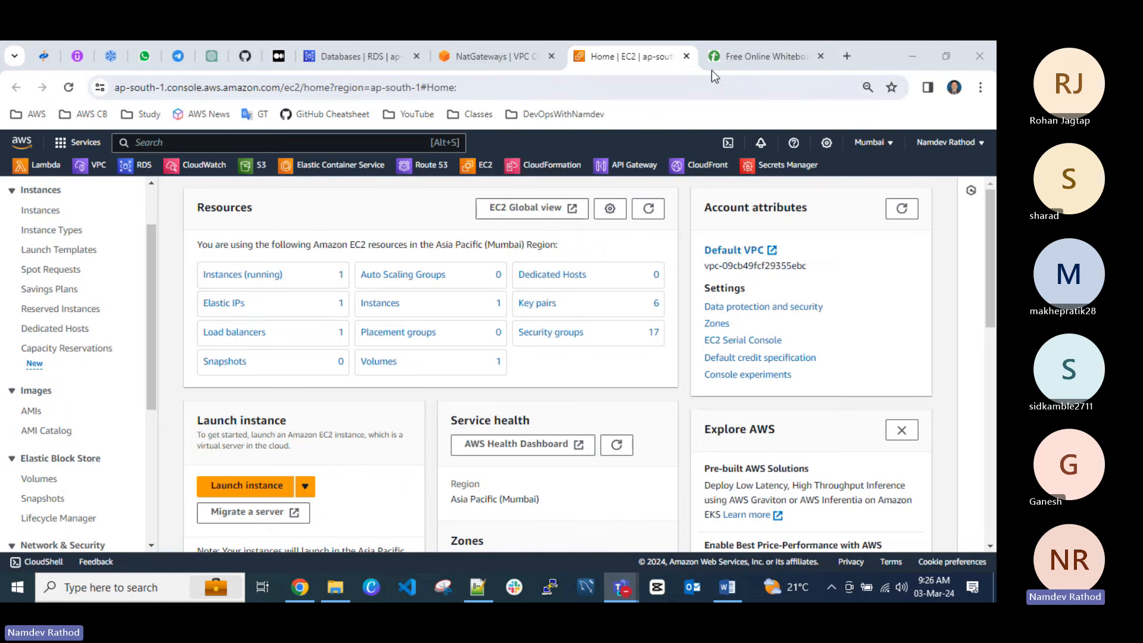
{"action": "left_click", "coordinate": [723, 56]}
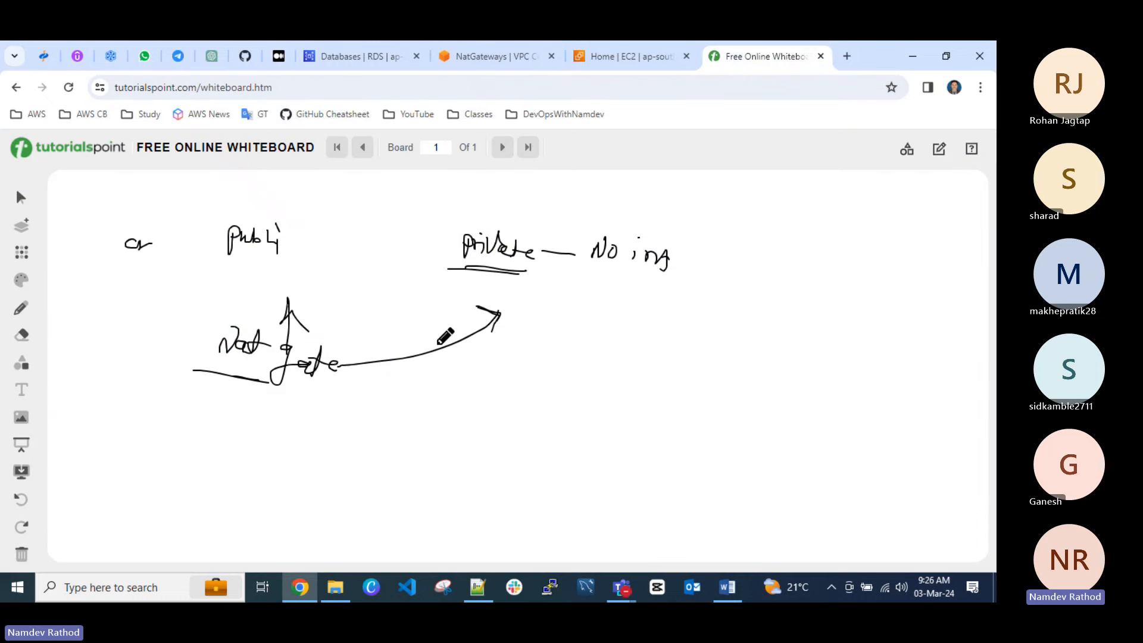
Handwrite a boxed short note below the arrow to the private label and a double-underlined "security" with a small arrow beside it.
{"action": "left_click_drag", "start_coordinate": [461, 408], "coordinate": [555, 411]}
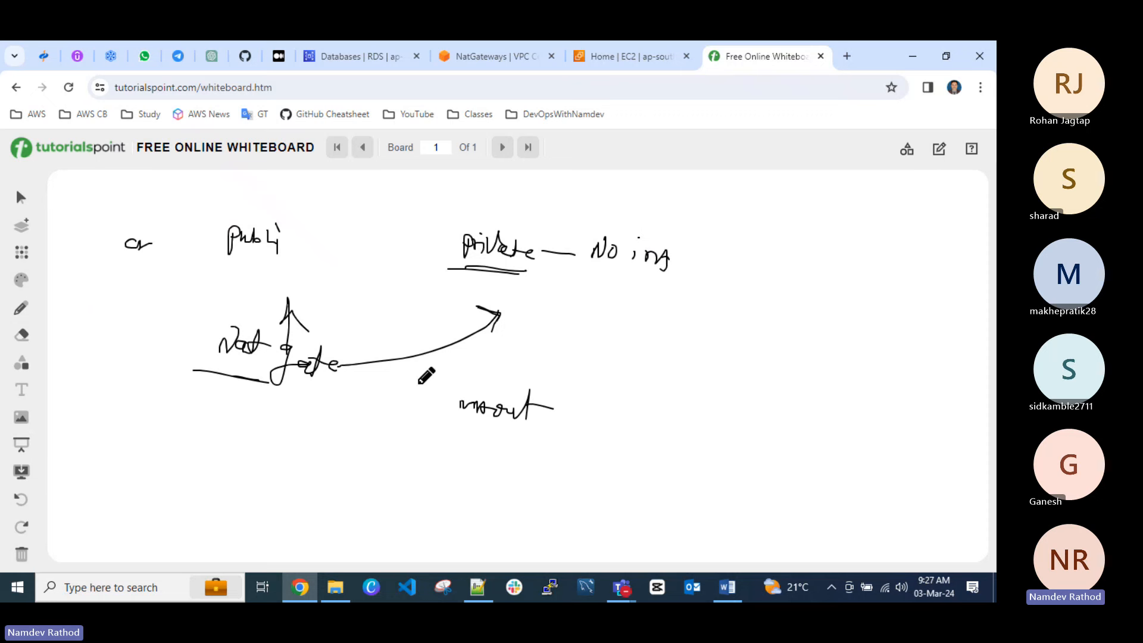
{"action": "mouse_move", "coordinate": [443, 374]}
{"action": "left_mouse_down"}
{"action": "mouse_move", "coordinate": [438, 426]}
{"action": "mouse_move", "coordinate": [607, 365]}
{"action": "mouse_move", "coordinate": [443, 359]}
{"action": "left_mouse_up"}
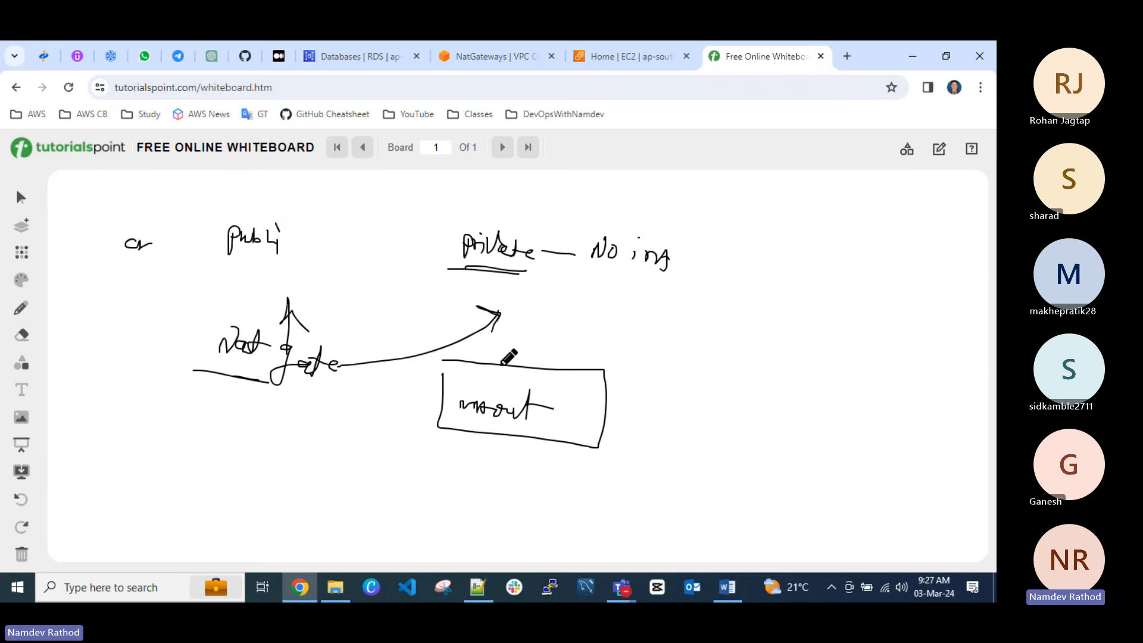
{"action": "mouse_move", "coordinate": [632, 372]}
{"action": "left_mouse_down"}
{"action": "mouse_move", "coordinate": [708, 374]}
{"action": "mouse_move", "coordinate": [715, 439]}
{"action": "left_mouse_up"}
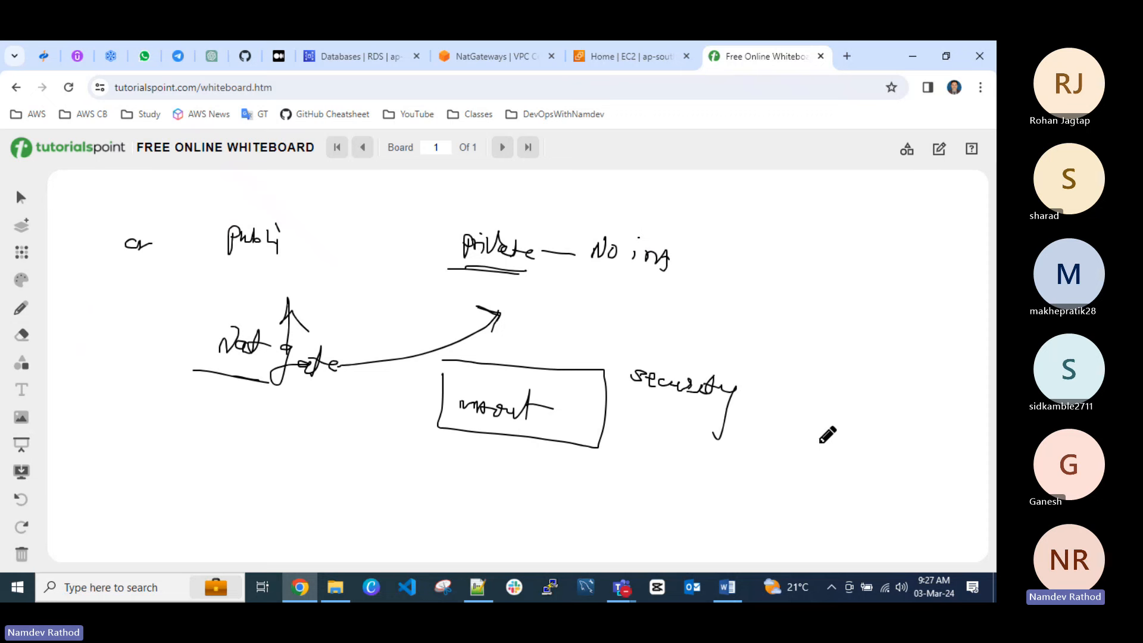
{"action": "left_click_drag", "start_coordinate": [784, 434], "coordinate": [801, 440]}
{"action": "left_click_drag", "start_coordinate": [626, 403], "coordinate": [687, 415]}
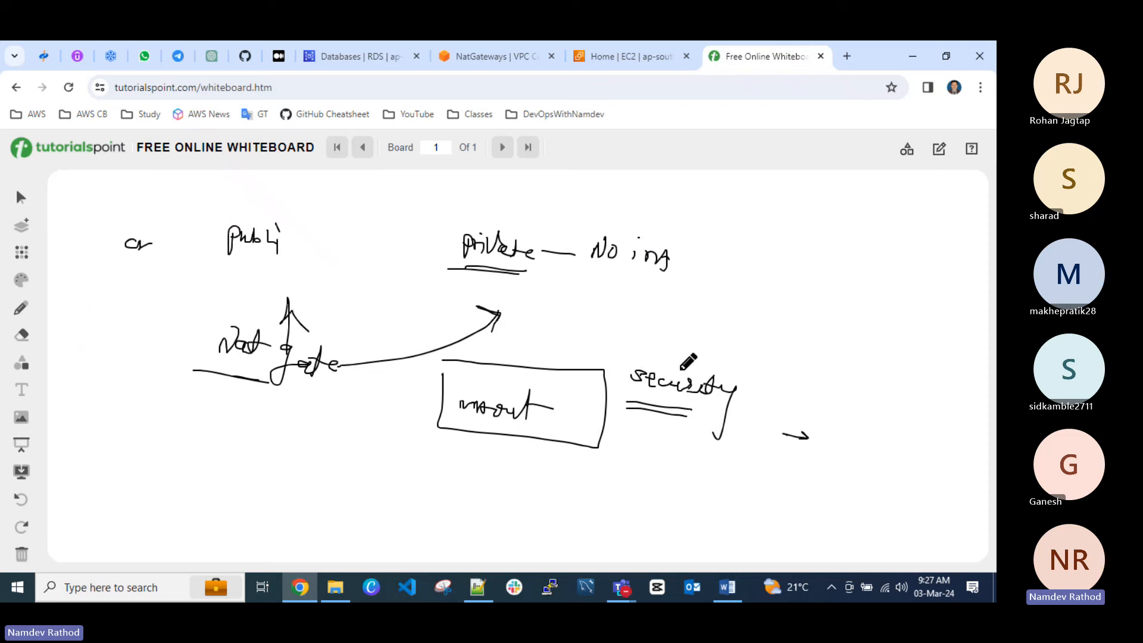
Handwrite an underlined "CIDR" with a short note beneath it, a dash leading to "allow ip", and an arrow through the "security" label.
{"action": "mouse_move", "coordinate": [826, 293]}
{"action": "left_mouse_down"}
{"action": "mouse_move", "coordinate": [825, 312]}
{"action": "mouse_move", "coordinate": [856, 303]}
{"action": "mouse_move", "coordinate": [854, 328]}
{"action": "mouse_move", "coordinate": [881, 320]}
{"action": "left_mouse_up"}
{"action": "mouse_move", "coordinate": [804, 322]}
{"action": "left_mouse_down"}
{"action": "mouse_move", "coordinate": [867, 336]}
{"action": "mouse_move", "coordinate": [805, 283]}
{"action": "left_mouse_up"}
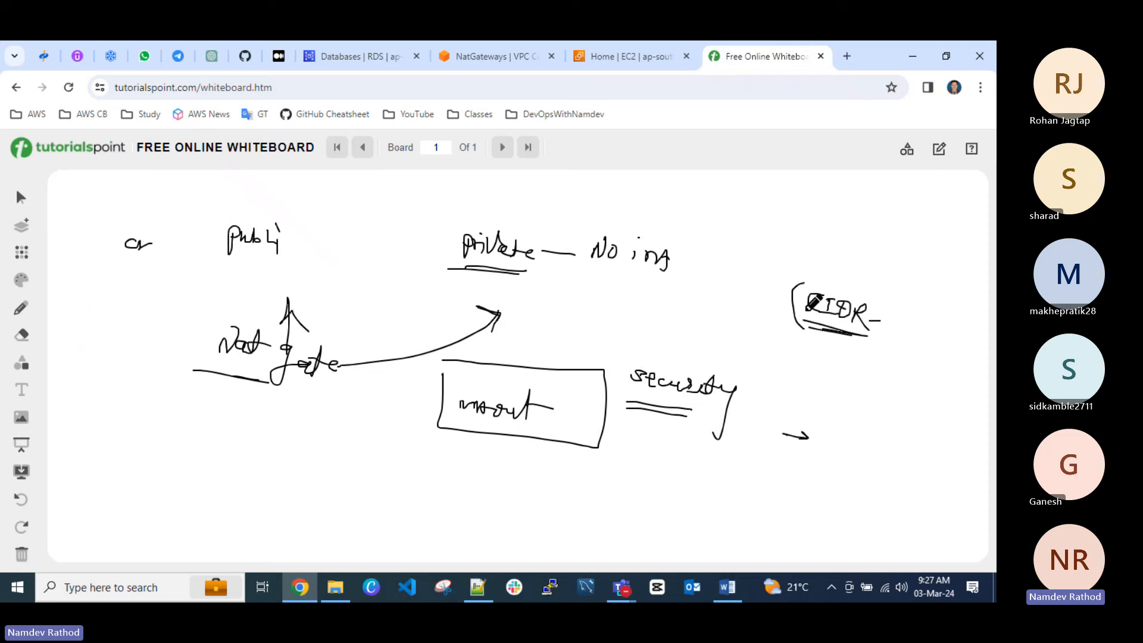
{"action": "mouse_move", "coordinate": [785, 338]}
{"action": "left_mouse_down"}
{"action": "mouse_move", "coordinate": [848, 329]}
{"action": "mouse_move", "coordinate": [852, 367]}
{"action": "mouse_move", "coordinate": [835, 362]}
{"action": "left_mouse_up"}
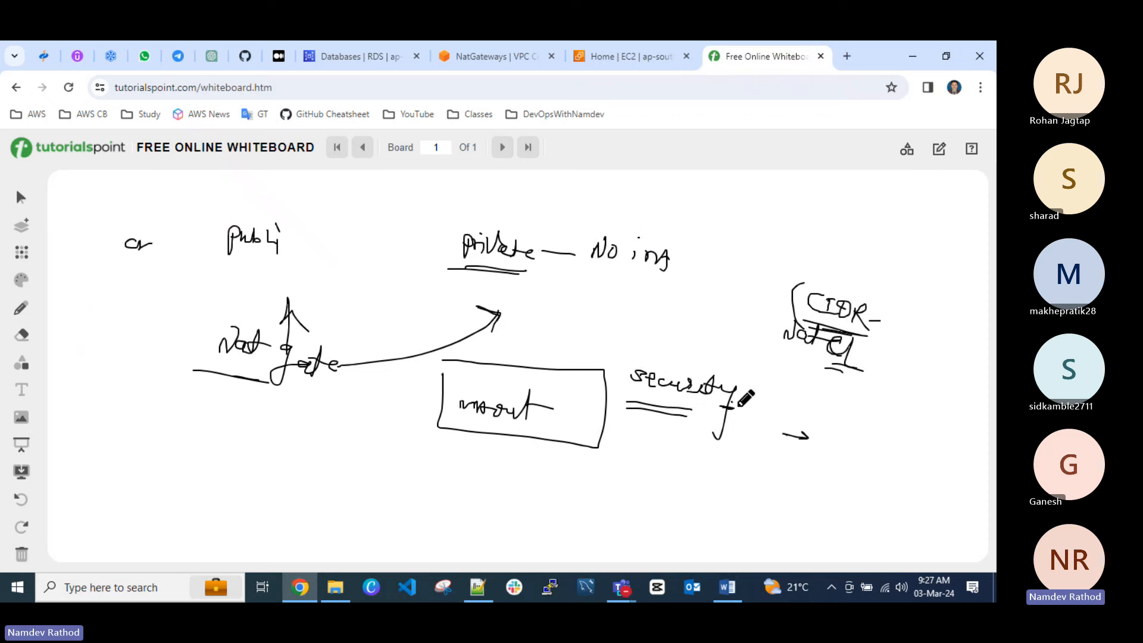
{"action": "mouse_move", "coordinate": [713, 404]}
{"action": "left_mouse_down"}
{"action": "mouse_move", "coordinate": [743, 410]}
{"action": "mouse_move", "coordinate": [734, 419]}
{"action": "left_mouse_up"}
{"action": "mouse_move", "coordinate": [871, 371]}
{"action": "left_mouse_down"}
{"action": "mouse_move", "coordinate": [959, 376]}
{"action": "mouse_move", "coordinate": [910, 401]}
{"action": "mouse_move", "coordinate": [917, 412]}
{"action": "mouse_move", "coordinate": [935, 393]}
{"action": "mouse_move", "coordinate": [908, 391]}
{"action": "left_mouse_up"}
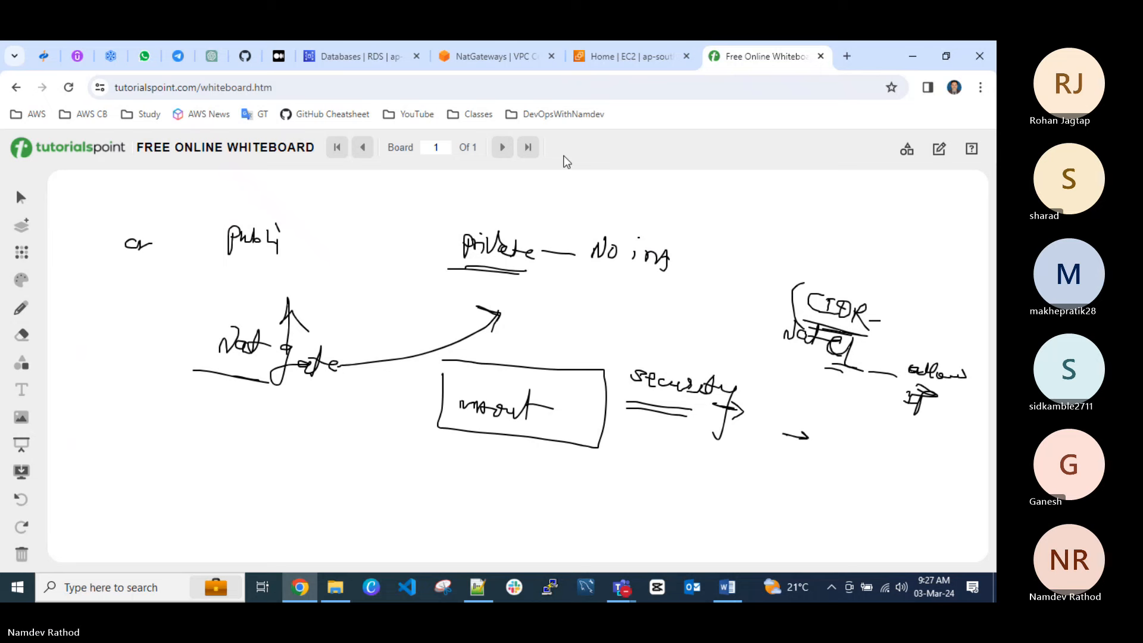
Open the list of running EC2 instances and restore the browser window from its maximized size.
{"action": "left_click", "coordinate": [611, 59]}
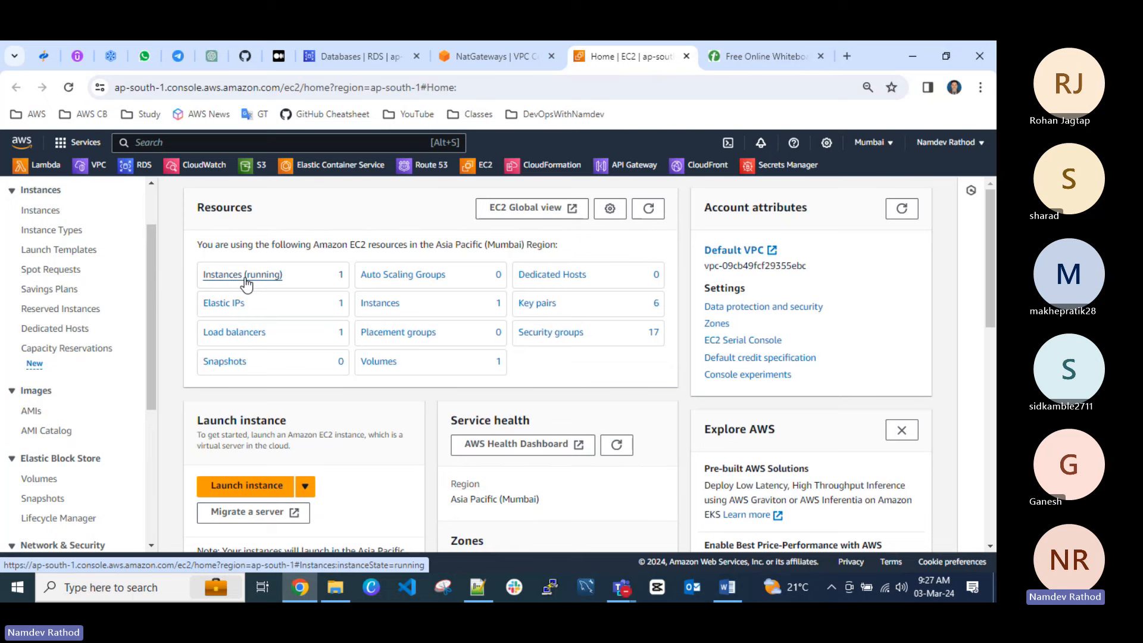
{"action": "left_click", "coordinate": [244, 278]}
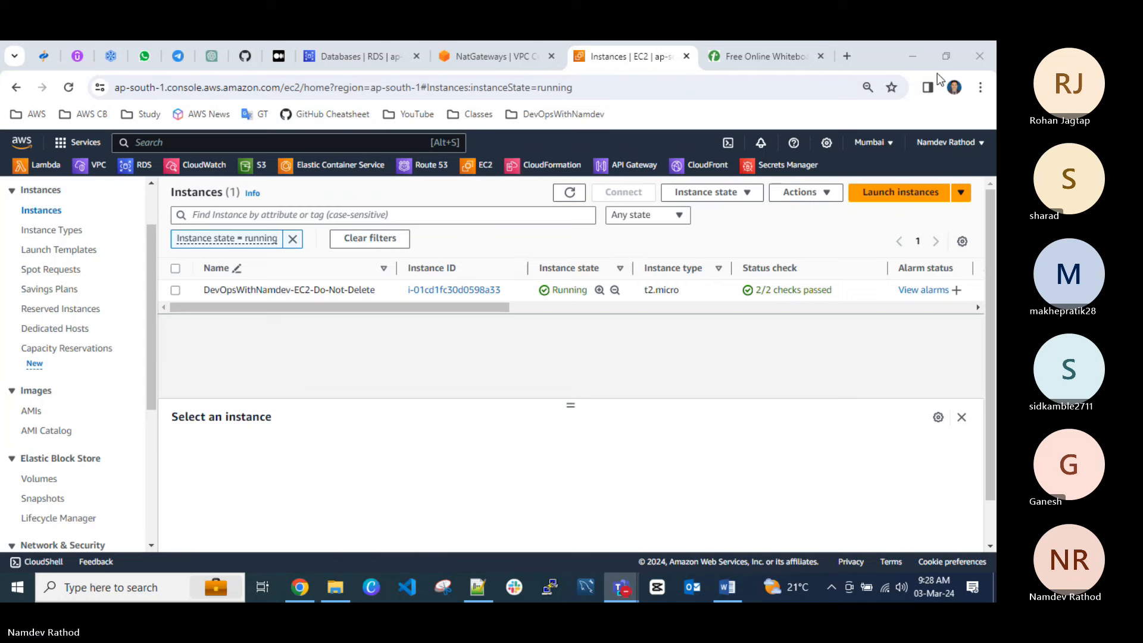
{"action": "double_click", "coordinate": [862, 55]}
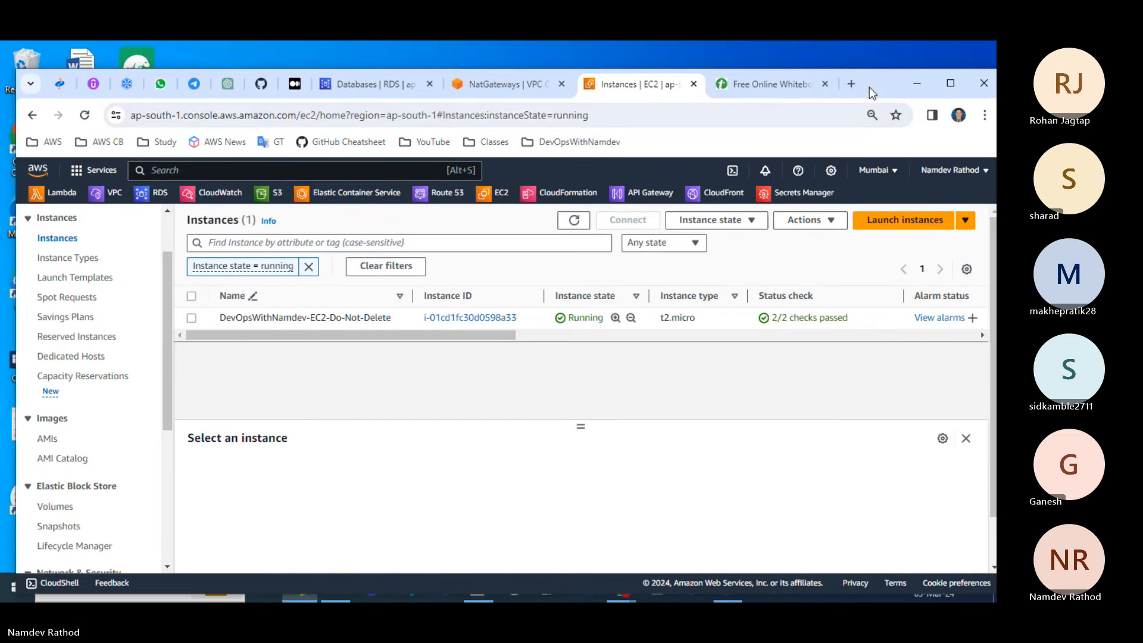
Start creating a VPC and compare the "VPC only" and "VPC and more" options, leaving "VPC and more" selected.
{"action": "left_click", "coordinate": [471, 88]}
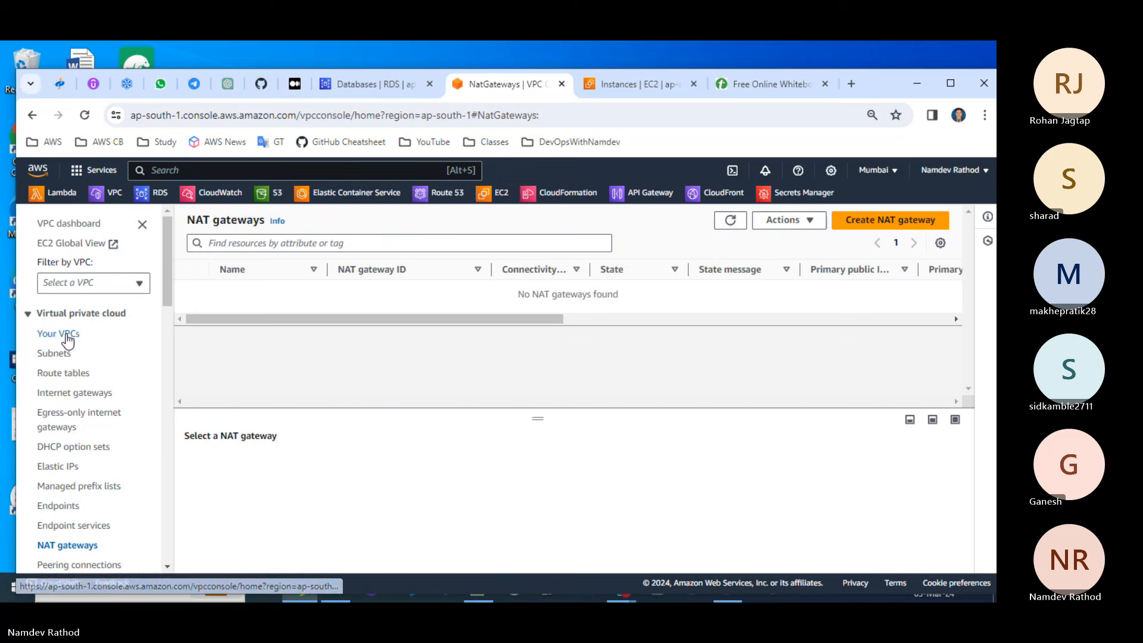
{"action": "left_click", "coordinate": [64, 333]}
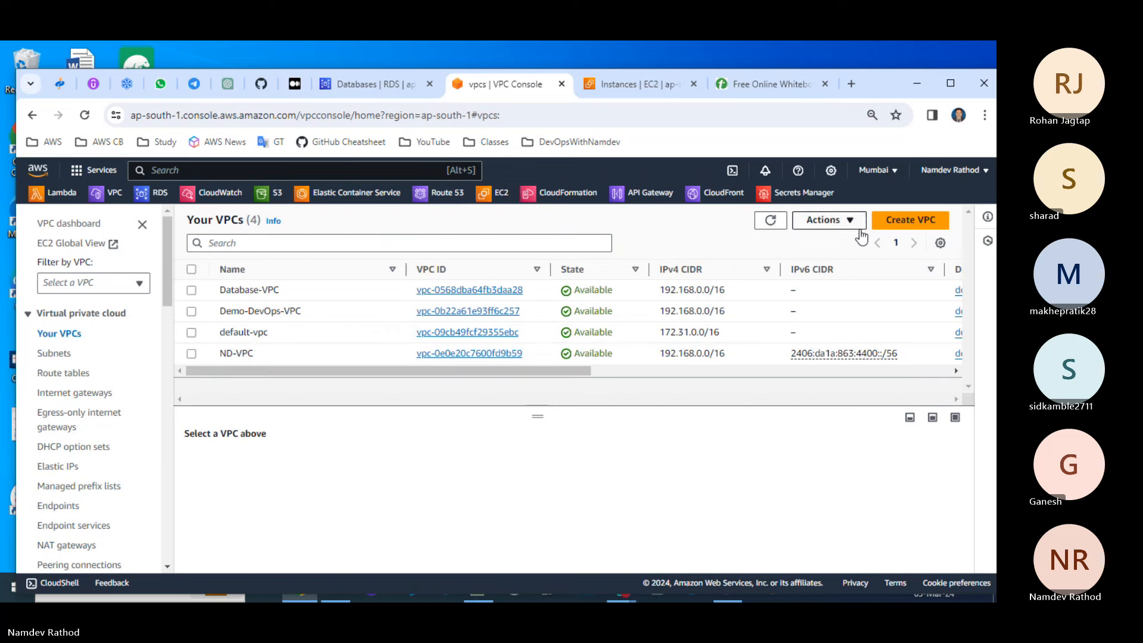
{"action": "left_click", "coordinate": [910, 220]}
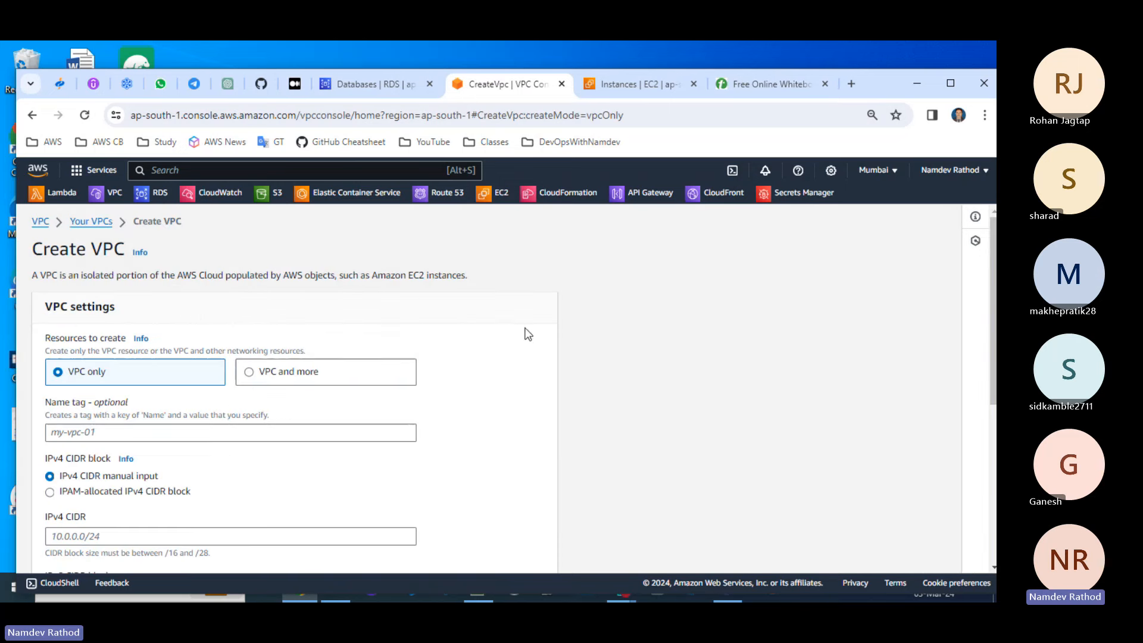
{"action": "left_click", "coordinate": [245, 380]}
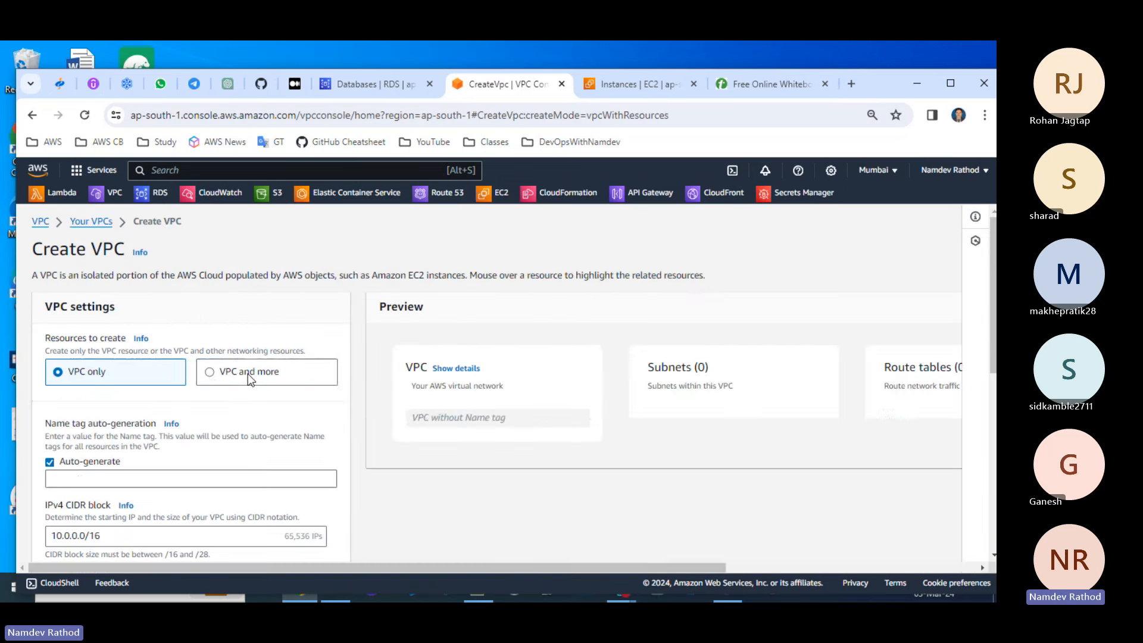
{"action": "left_click", "coordinate": [58, 373]}
{"action": "scroll", "coordinate": [104, 363], "scroll_direction": "down", "scroll_amount": 2}
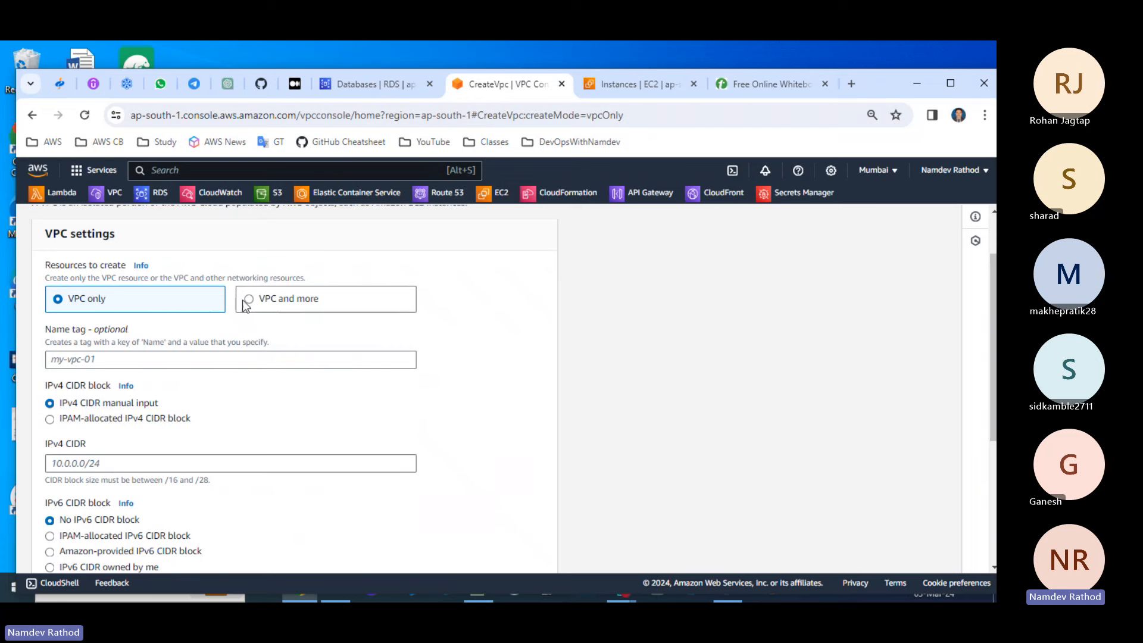
{"action": "left_click", "coordinate": [274, 299]}
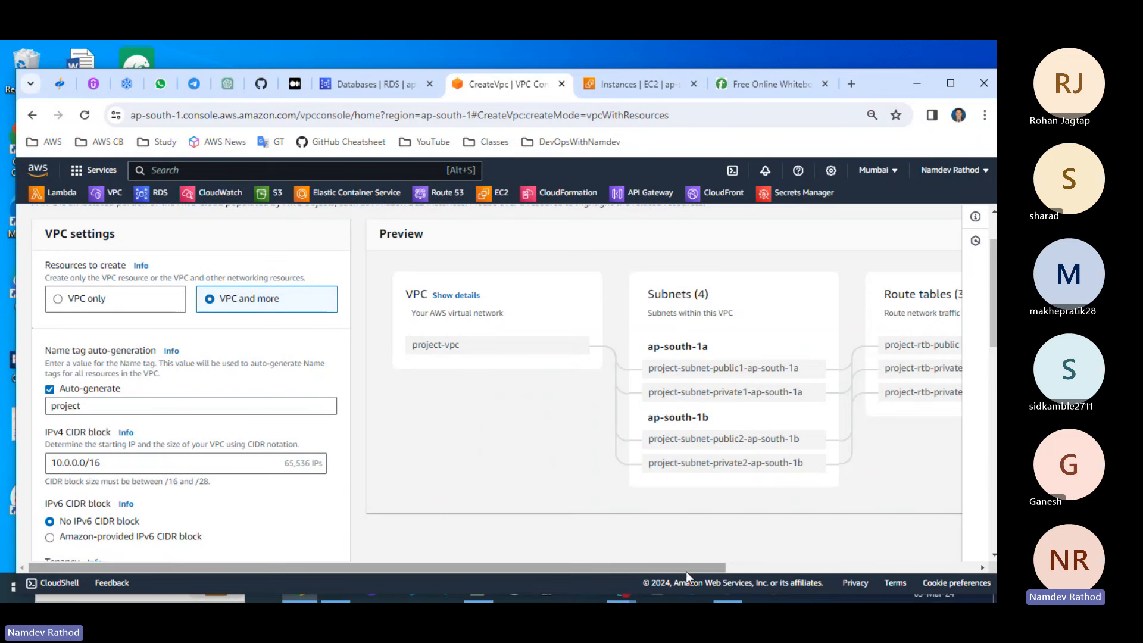
Examine the VPC preview across its subnets, route tables and network connections, and return to the VPC settings.
{"action": "left_click_drag", "start_coordinate": [685, 571], "coordinate": [806, 565]}
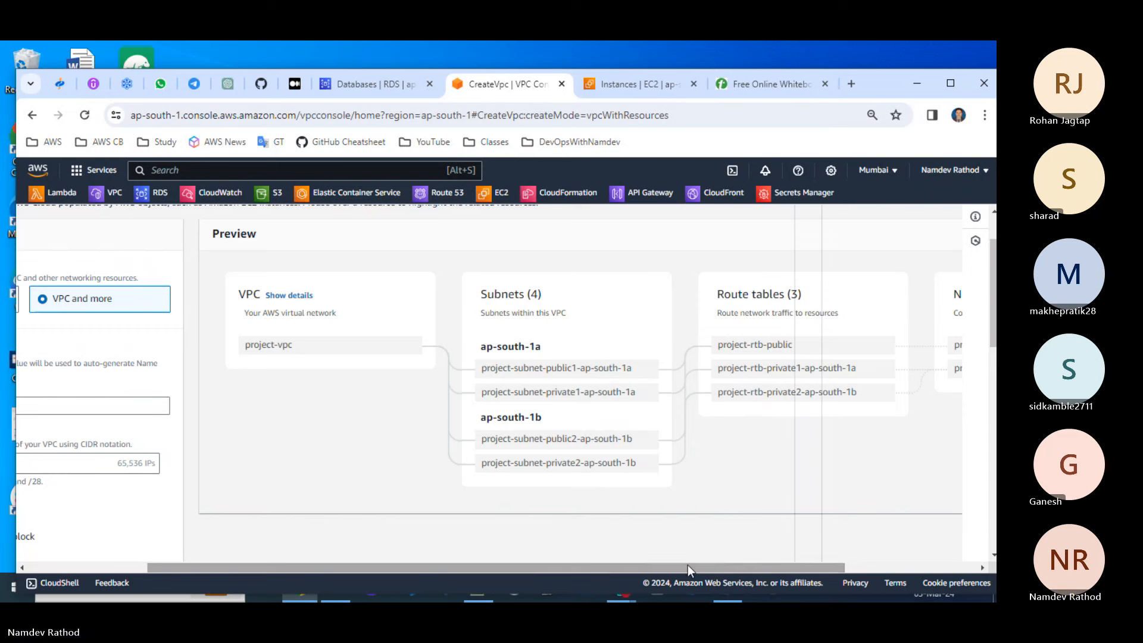
{"action": "left_click_drag", "start_coordinate": [698, 566], "coordinate": [829, 567]}
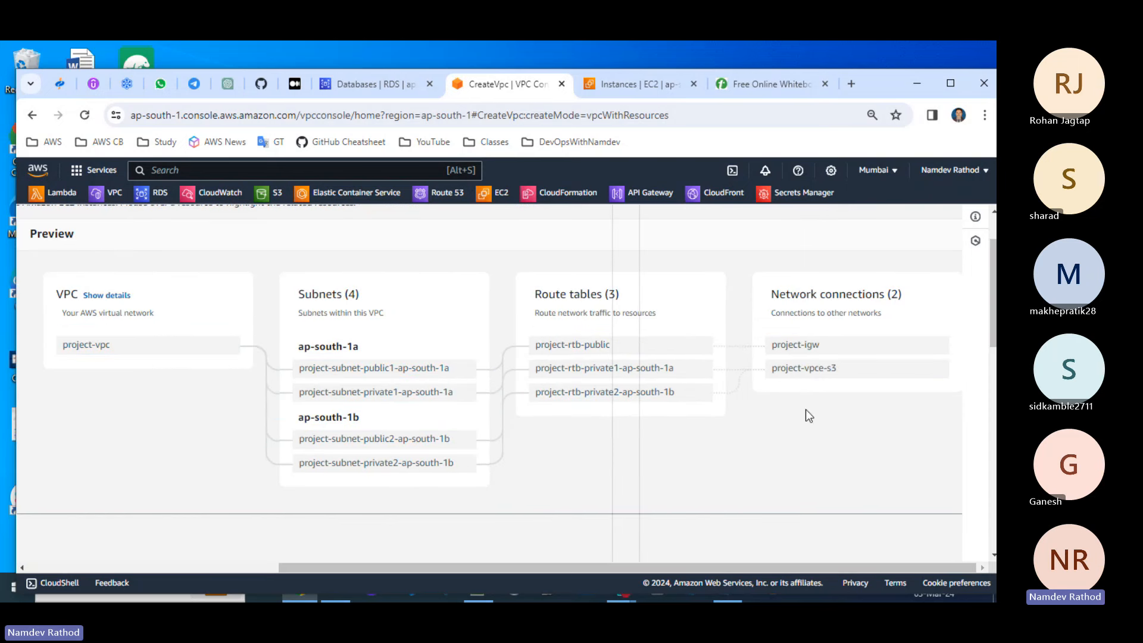
{"action": "left_click_drag", "start_coordinate": [689, 567], "coordinate": [439, 567]}
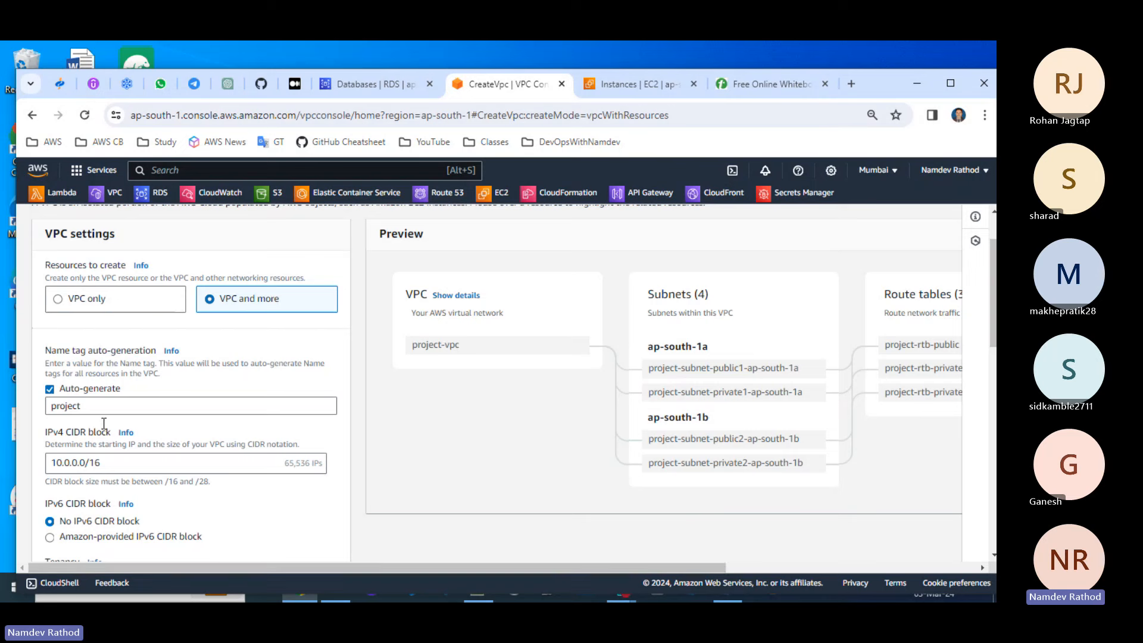
Remove the running-state filter from the EC2 instance list and open the form for launching a new instance.
{"action": "left_click", "coordinate": [634, 82]}
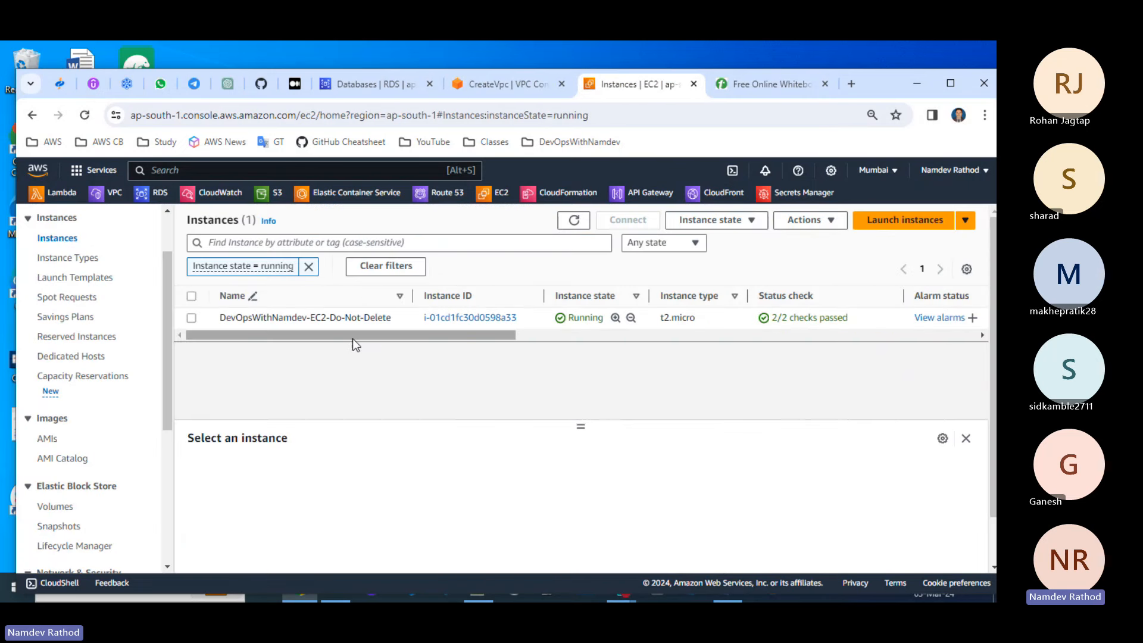
{"action": "left_click", "coordinate": [307, 267]}
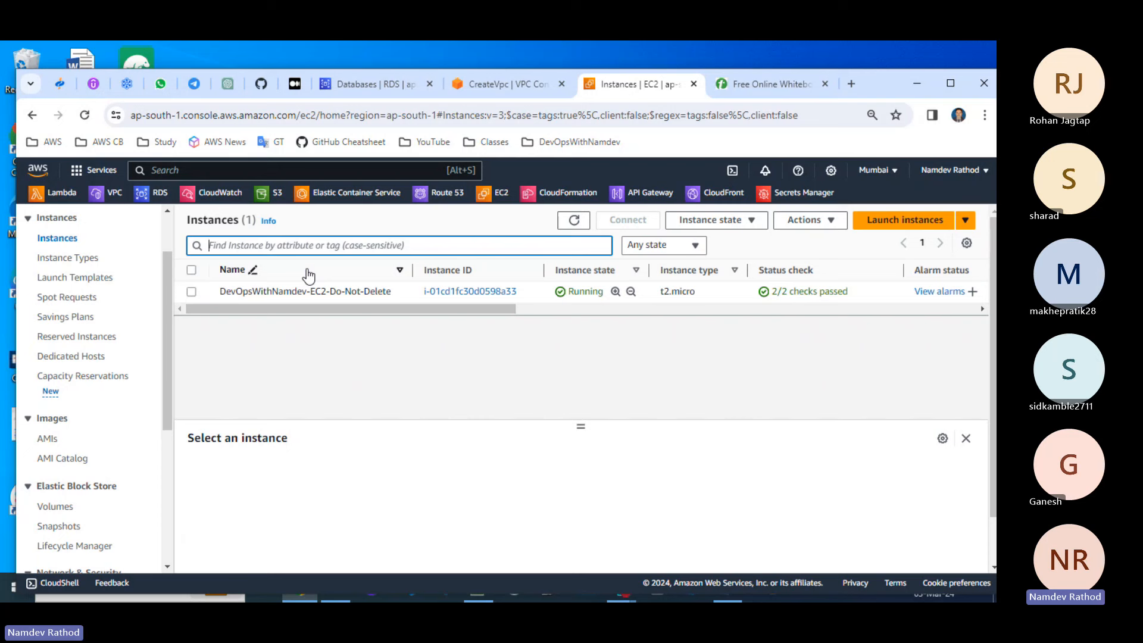
{"action": "left_click", "coordinate": [383, 356]}
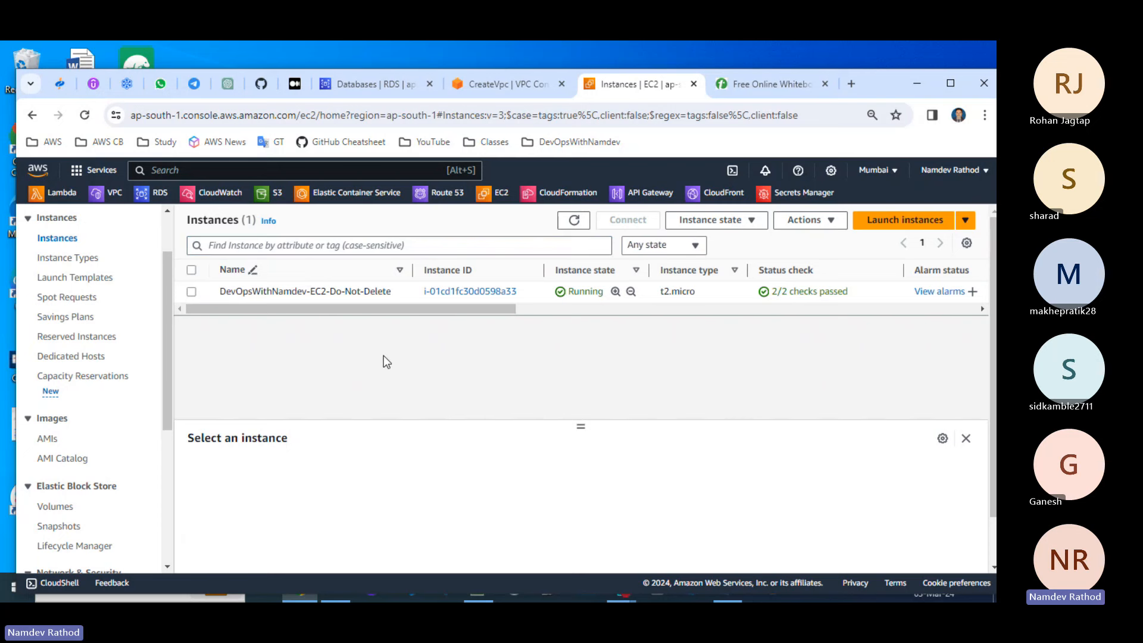
{"action": "left_click", "coordinate": [891, 227]}
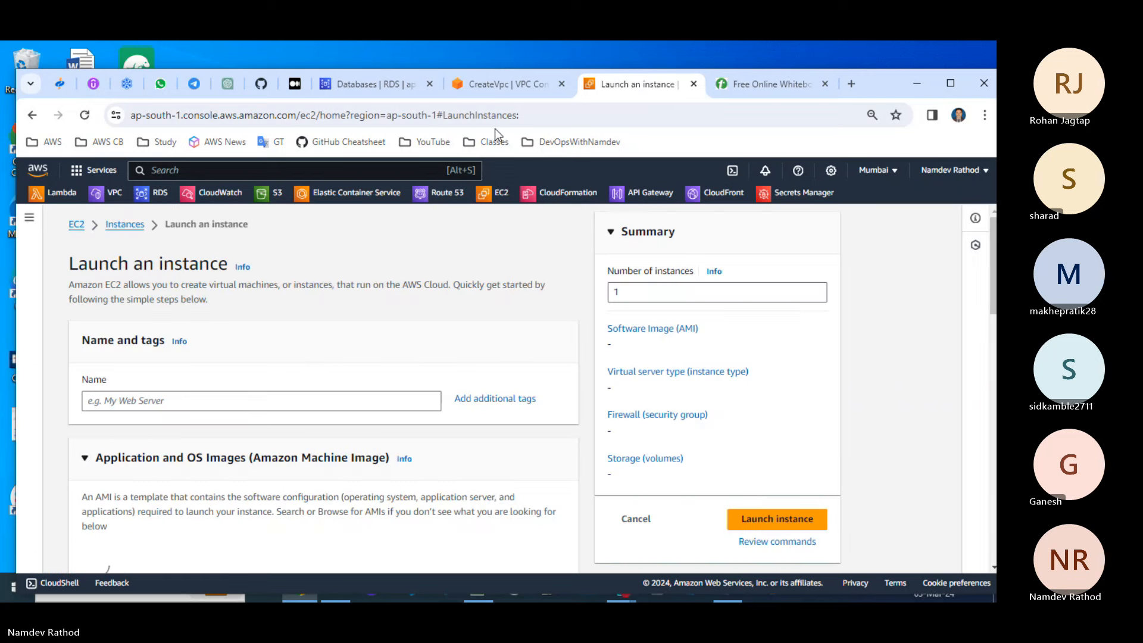
{"action": "left_click", "coordinate": [488, 82]}
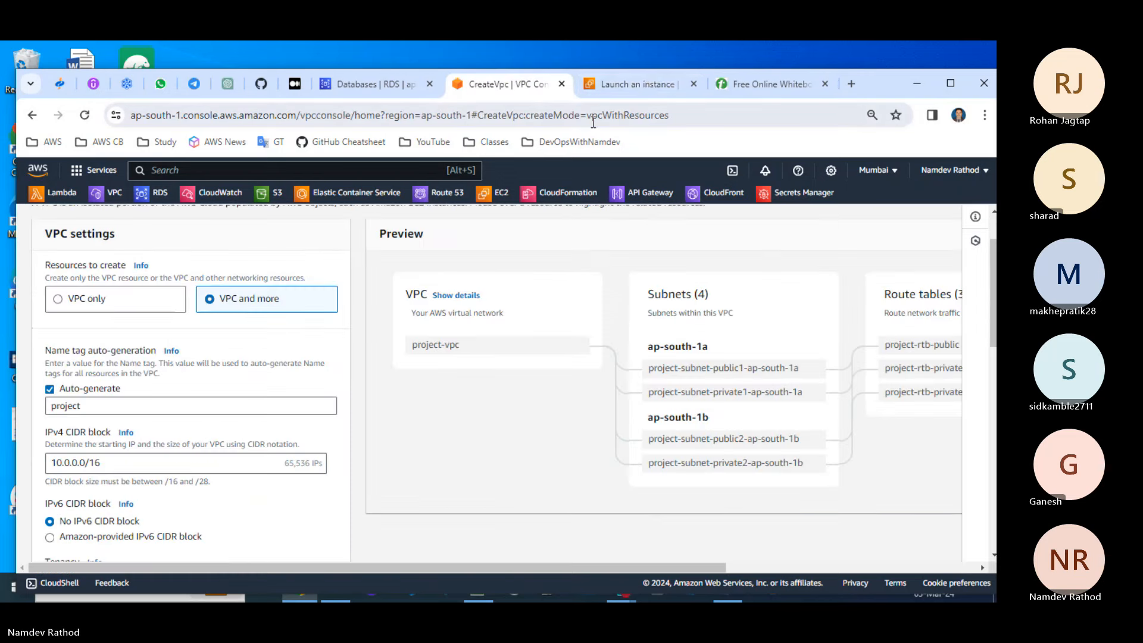
{"action": "left_click", "coordinate": [645, 80]}
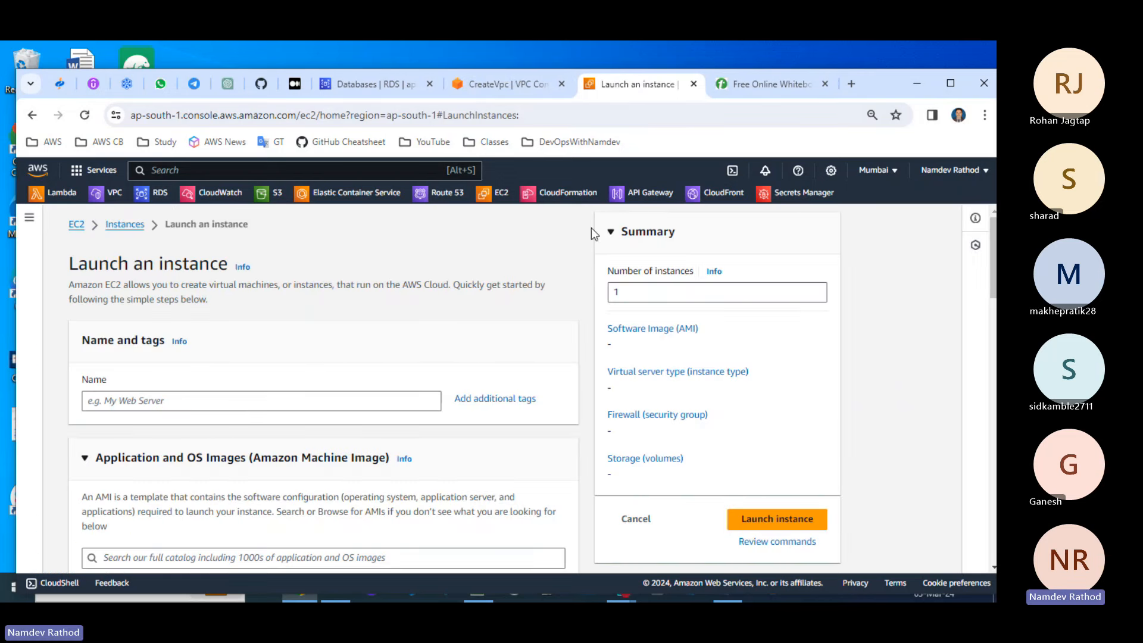
Name the new instance Demo-Bastion-EC2-Linux.
{"action": "left_click", "coordinate": [201, 400]}
{"action": "type", "text": "Demo"}
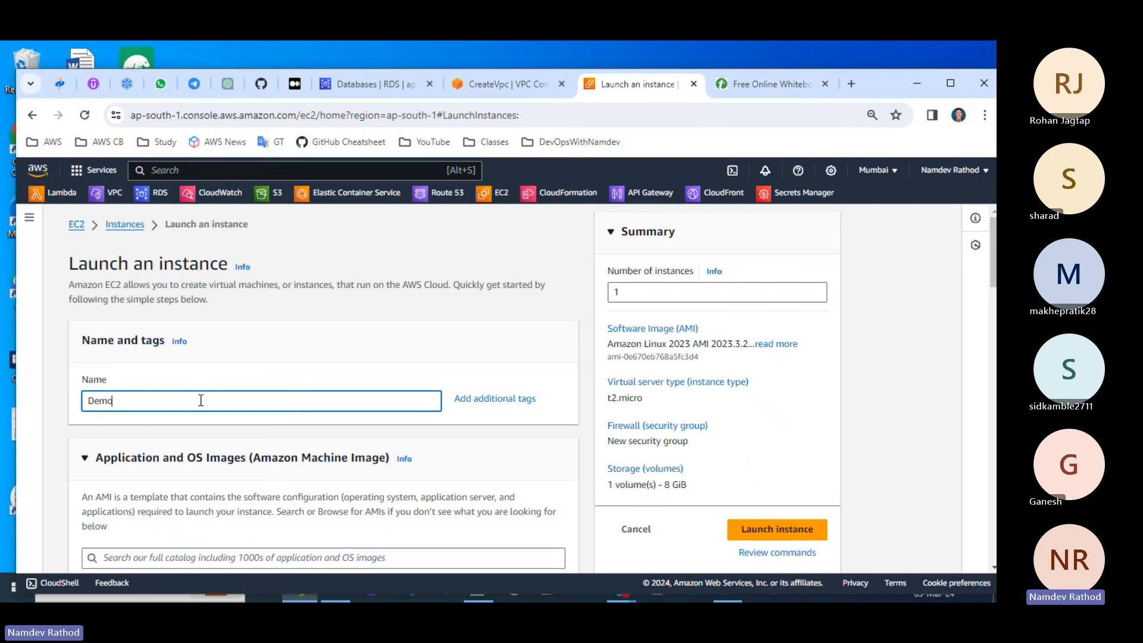
{"action": "type", "text": "-Bastio"}
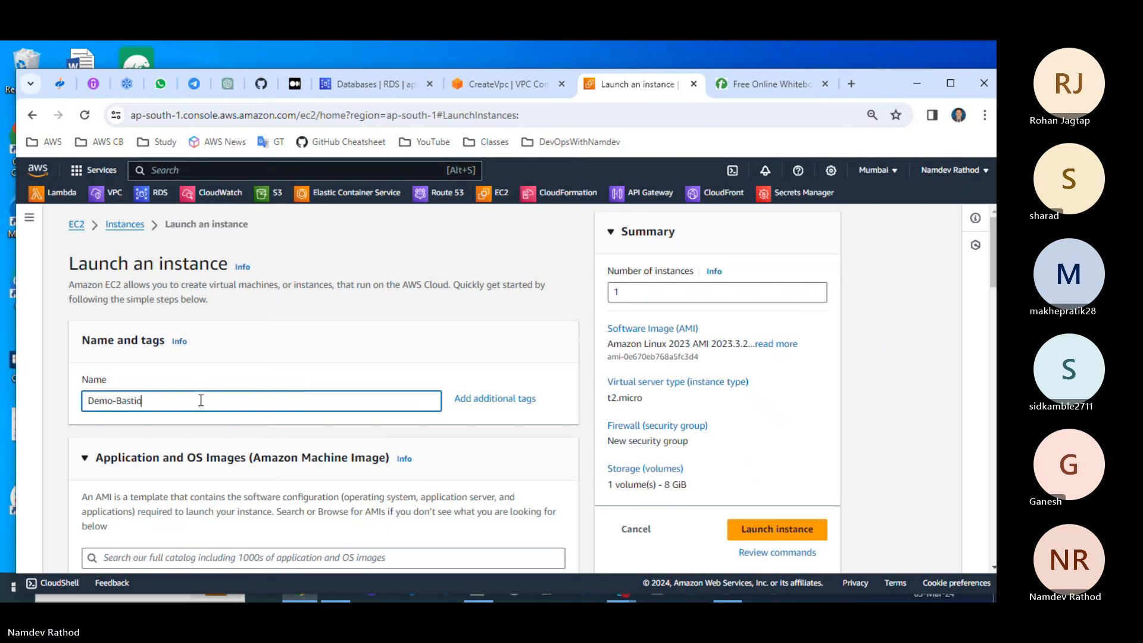
{"action": "type", "text": "n-EC2"}
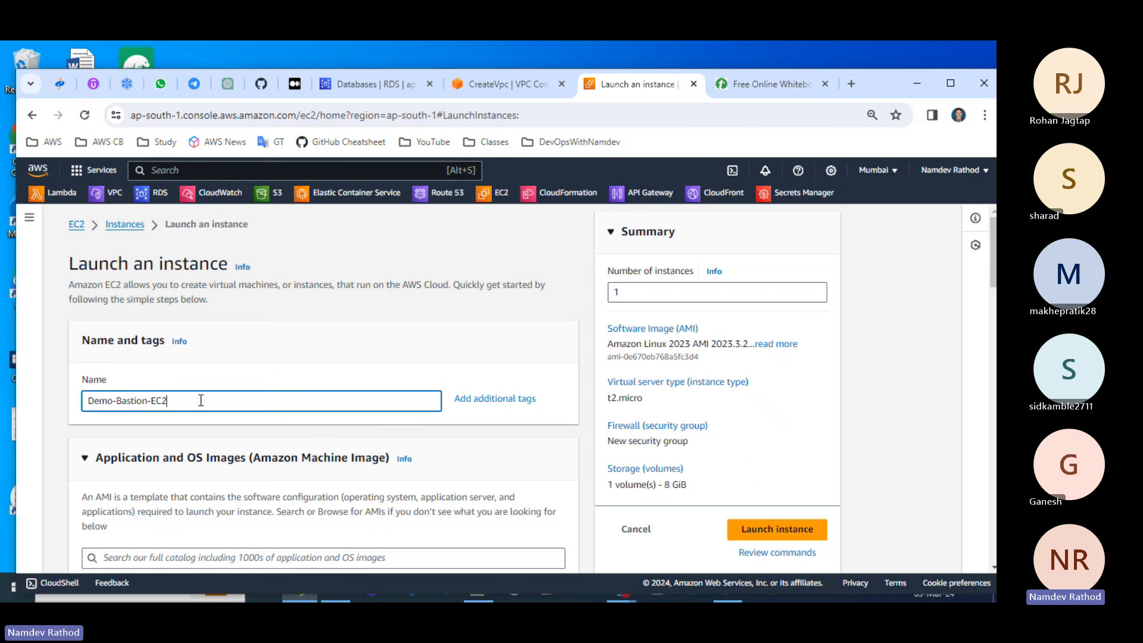
{"action": "type", "text": "-Linux"}
{"action": "left_click", "coordinate": [865, 395]}
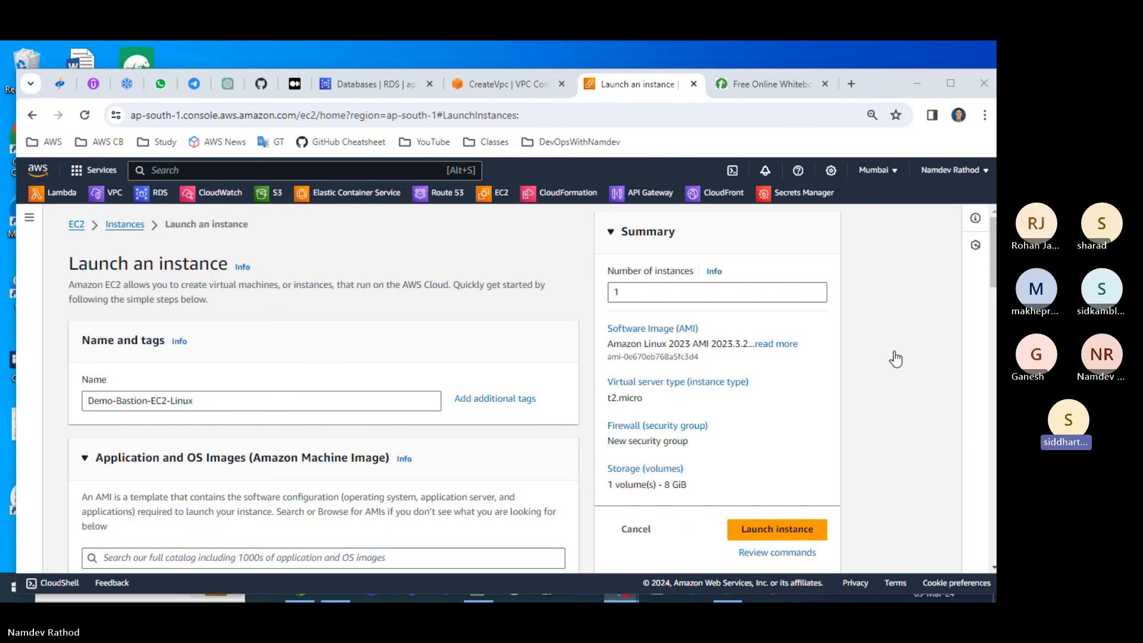
Switch to the Teams meeting, check its participant list, and return to the instance launch form.
{"action": "key", "text": "alt+Tab"}
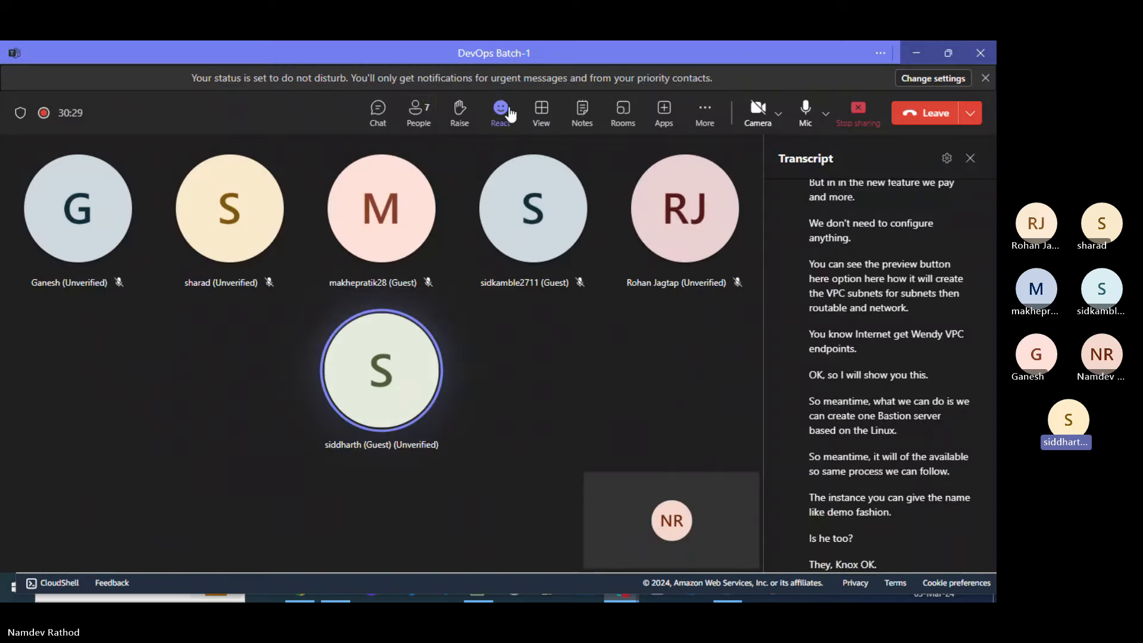
{"action": "left_click", "coordinate": [450, 135]}
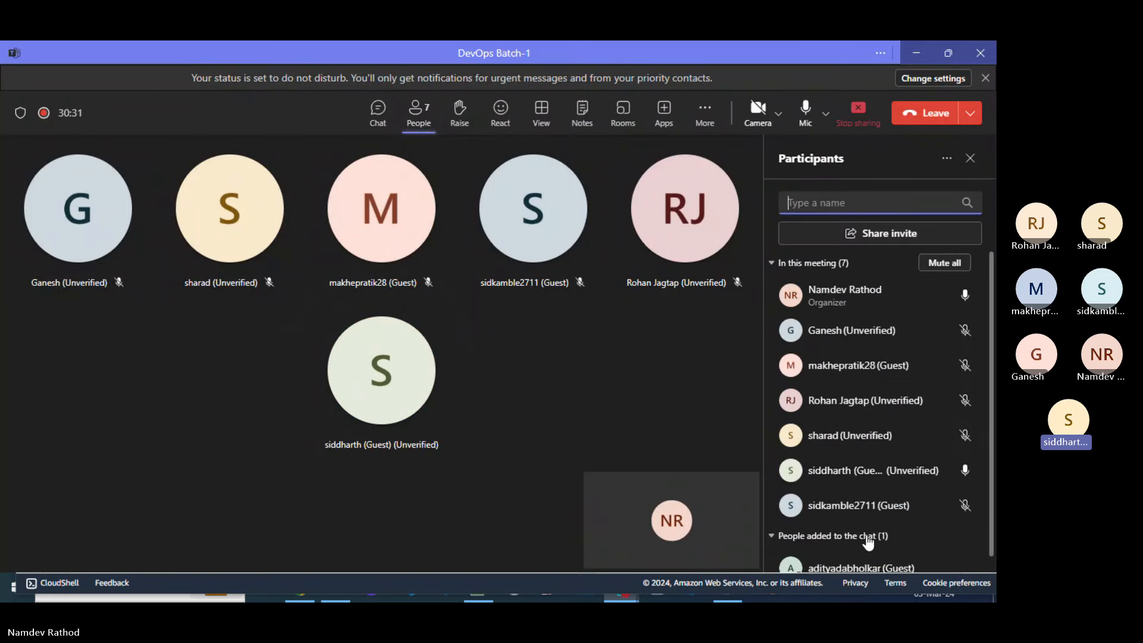
{"action": "left_click", "coordinate": [915, 53]}
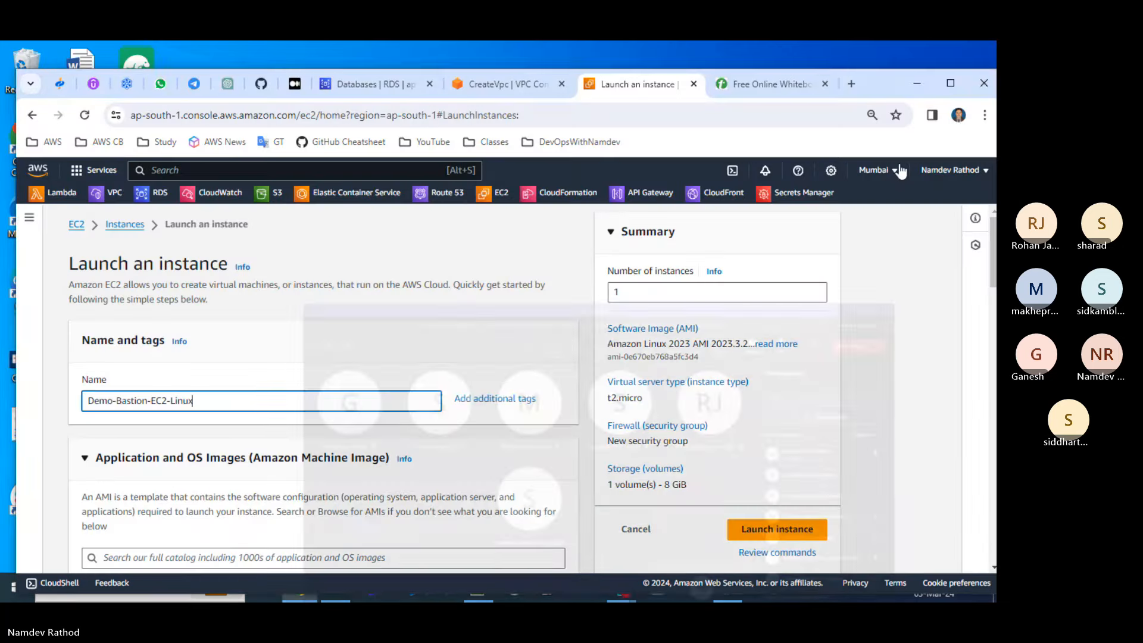
Choose Ubuntu Server 22.04 LTS as the machine image for the new instance.
{"action": "scroll", "coordinate": [280, 391], "scroll_direction": "down", "scroll_amount": 6}
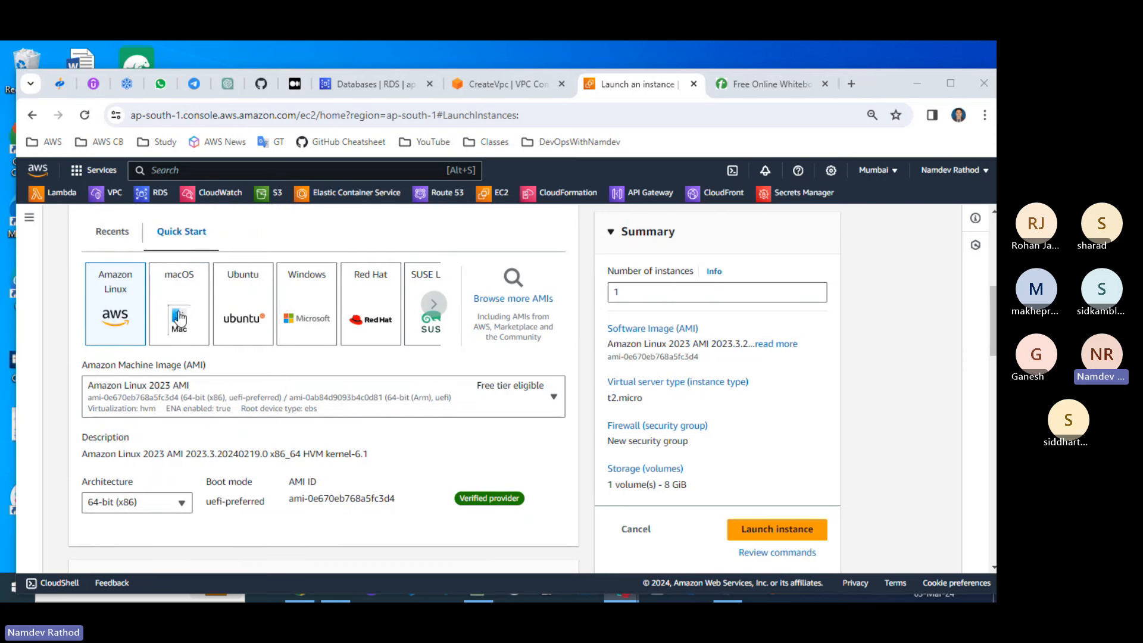
{"action": "left_click", "coordinate": [249, 310]}
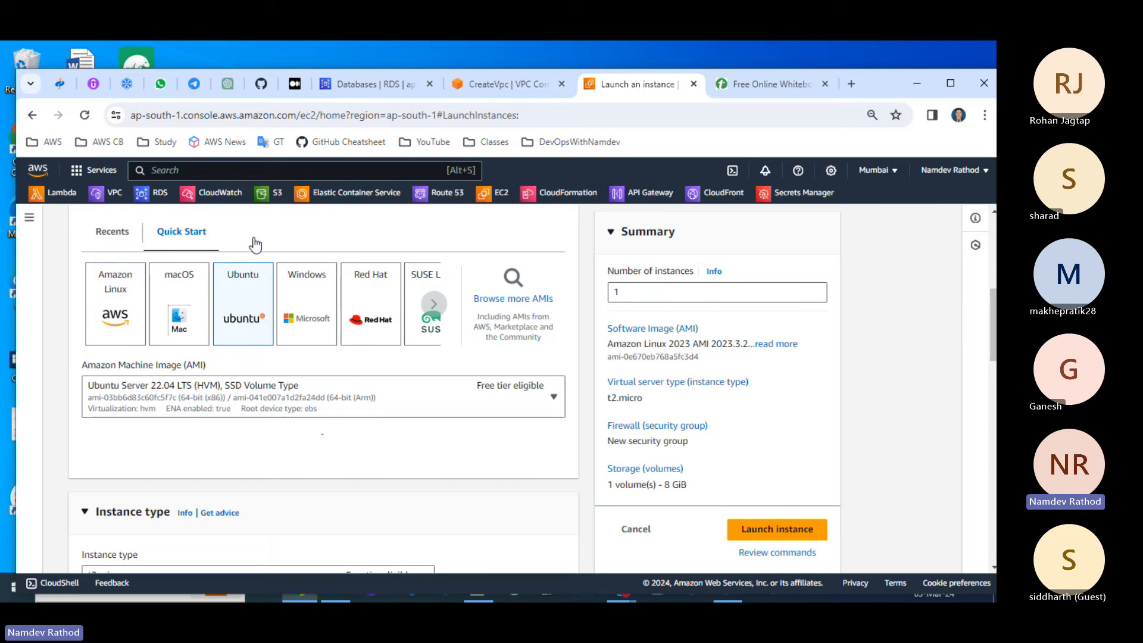
{"action": "scroll", "coordinate": [397, 427], "scroll_direction": "down", "scroll_amount": 6}
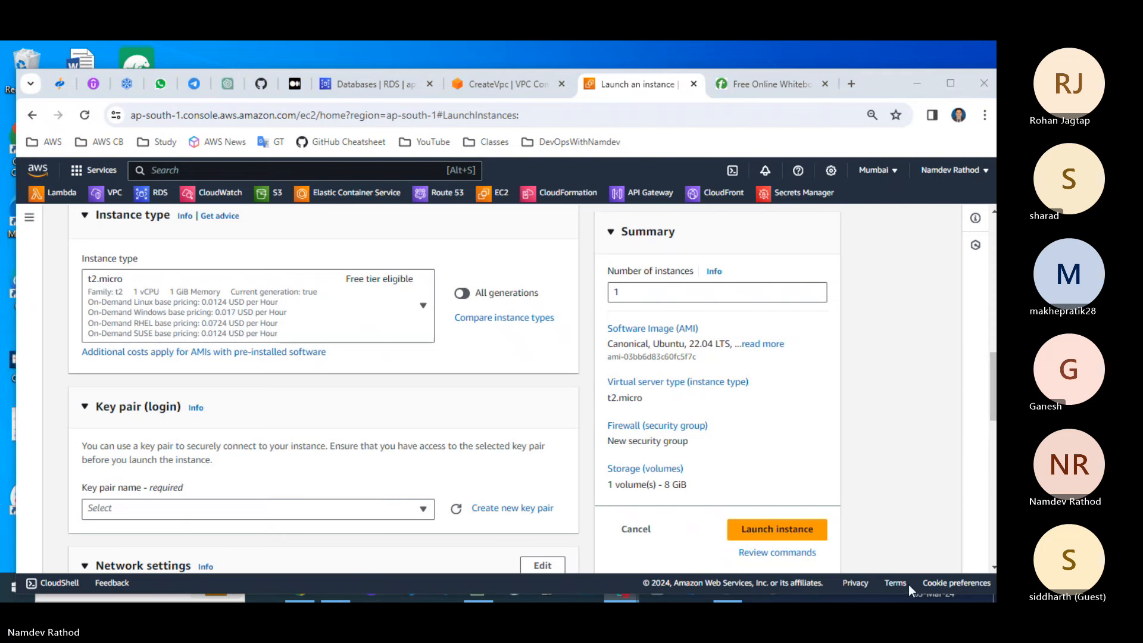
Browse the existing key pairs for the instance and check File Explorer's Downloads folder for their saved key files.
{"action": "scroll", "coordinate": [178, 381], "scroll_direction": "down", "scroll_amount": 4}
{"action": "left_click", "coordinate": [277, 289]}
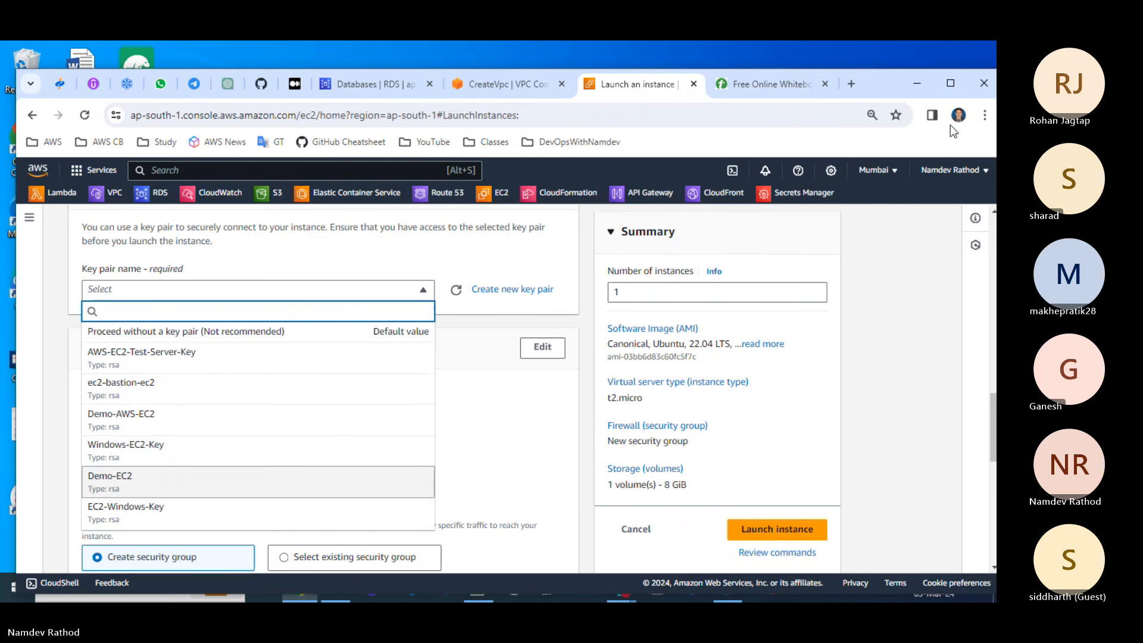
{"action": "left_click", "coordinate": [943, 82]}
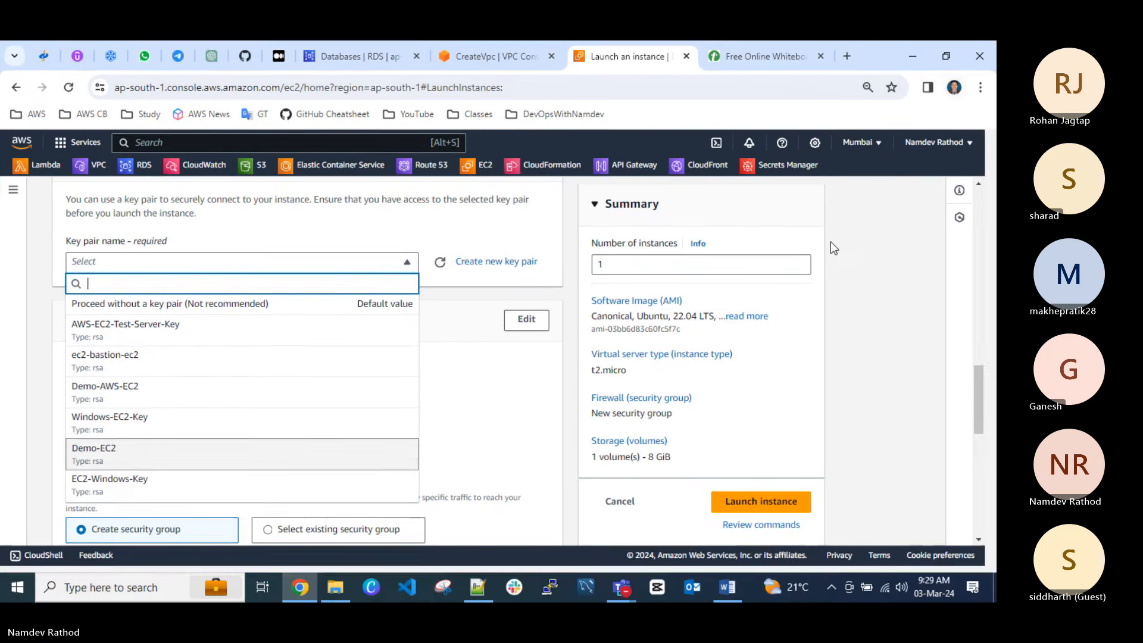
{"action": "left_click", "coordinate": [338, 598]}
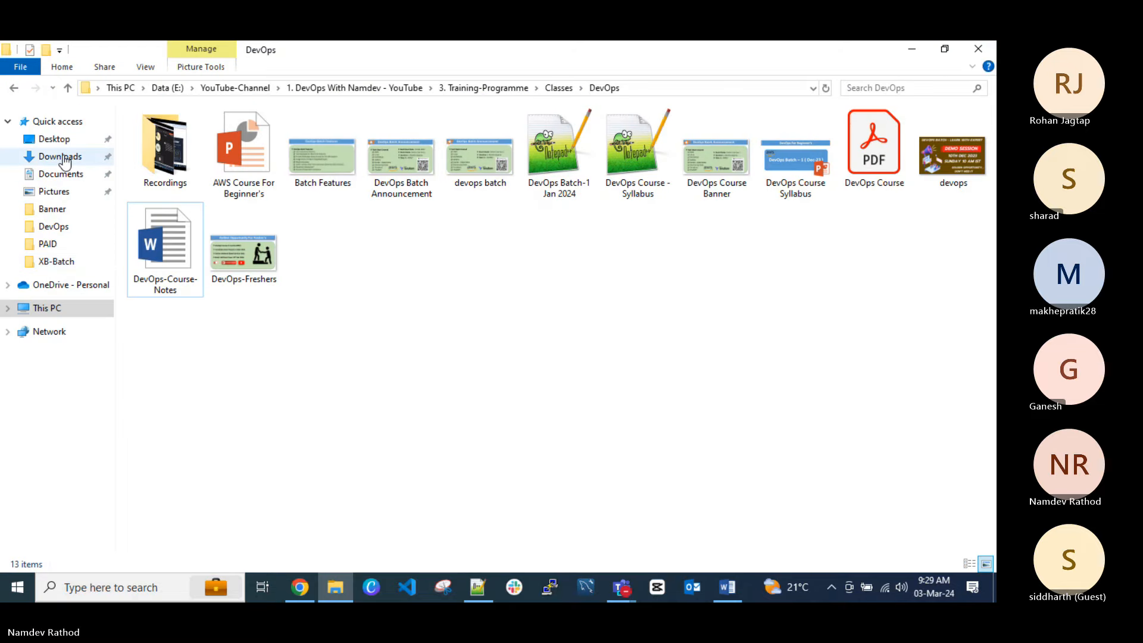
{"action": "left_click", "coordinate": [64, 157]}
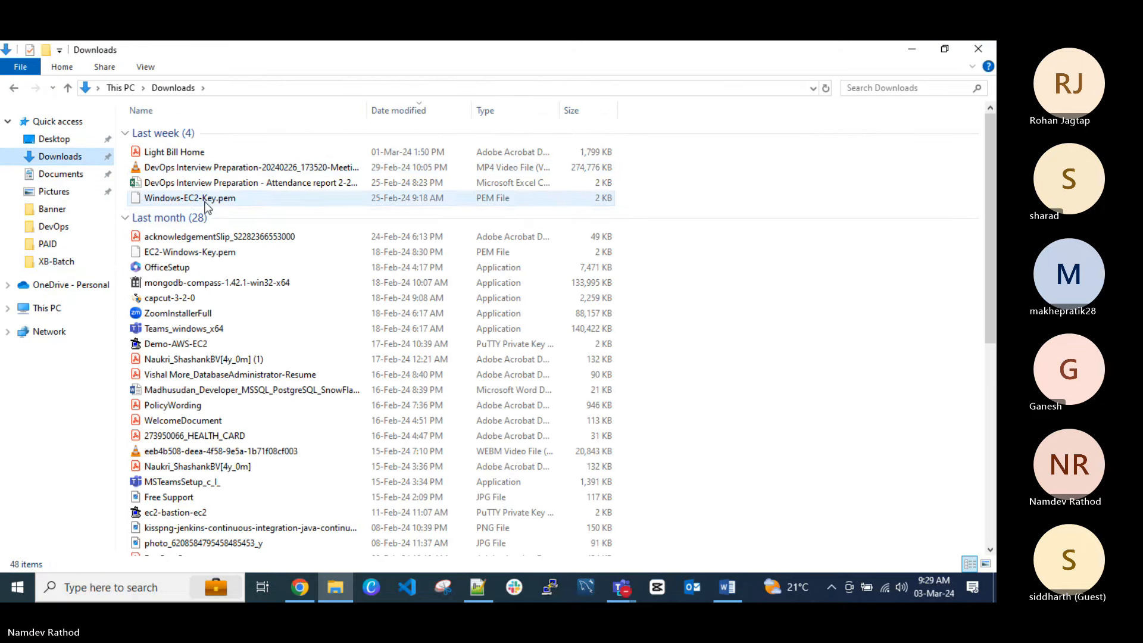
{"action": "left_click", "coordinate": [233, 196]}
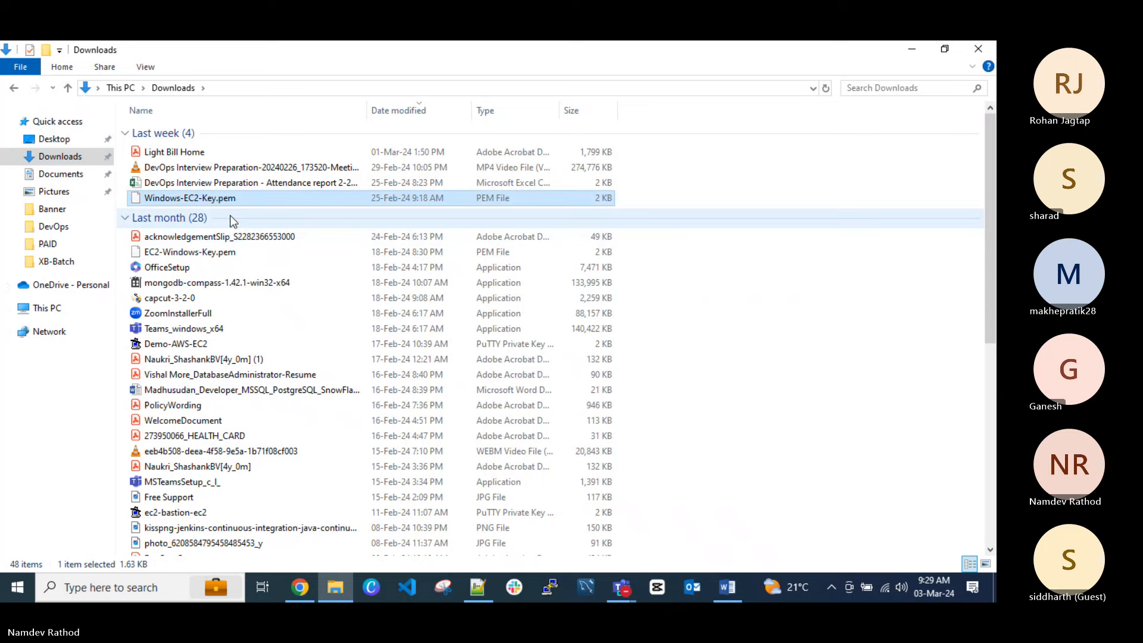
{"action": "scroll", "coordinate": [244, 283], "scroll_direction": "down", "scroll_amount": 2}
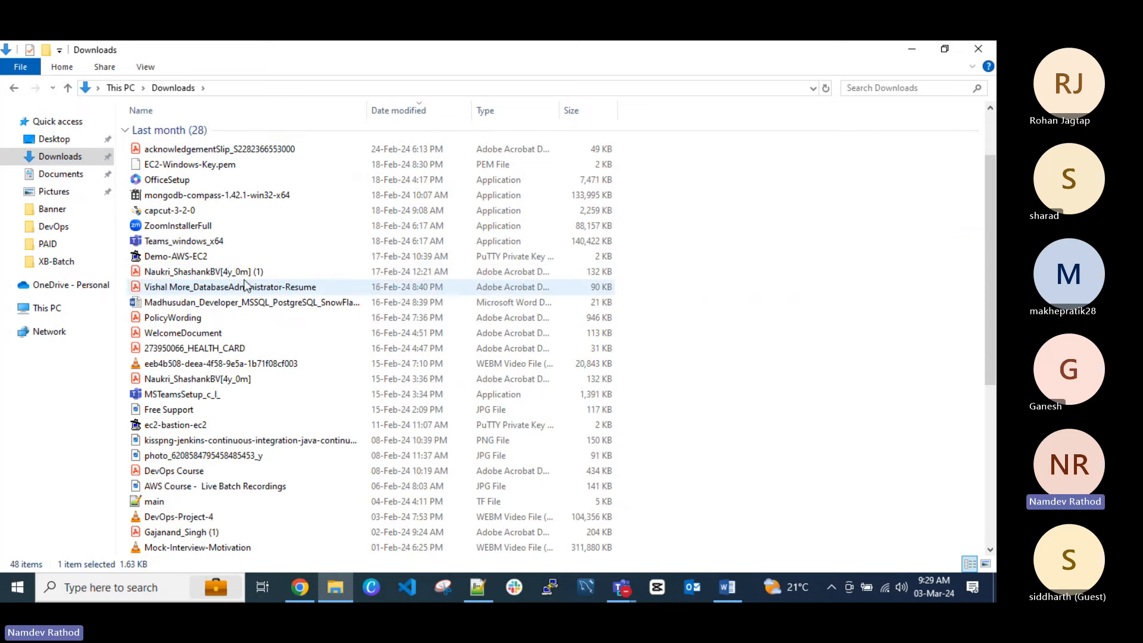
{"action": "scroll", "coordinate": [247, 283], "scroll_direction": "up", "scroll_amount": 1}
{"action": "left_click", "coordinate": [923, 55]}
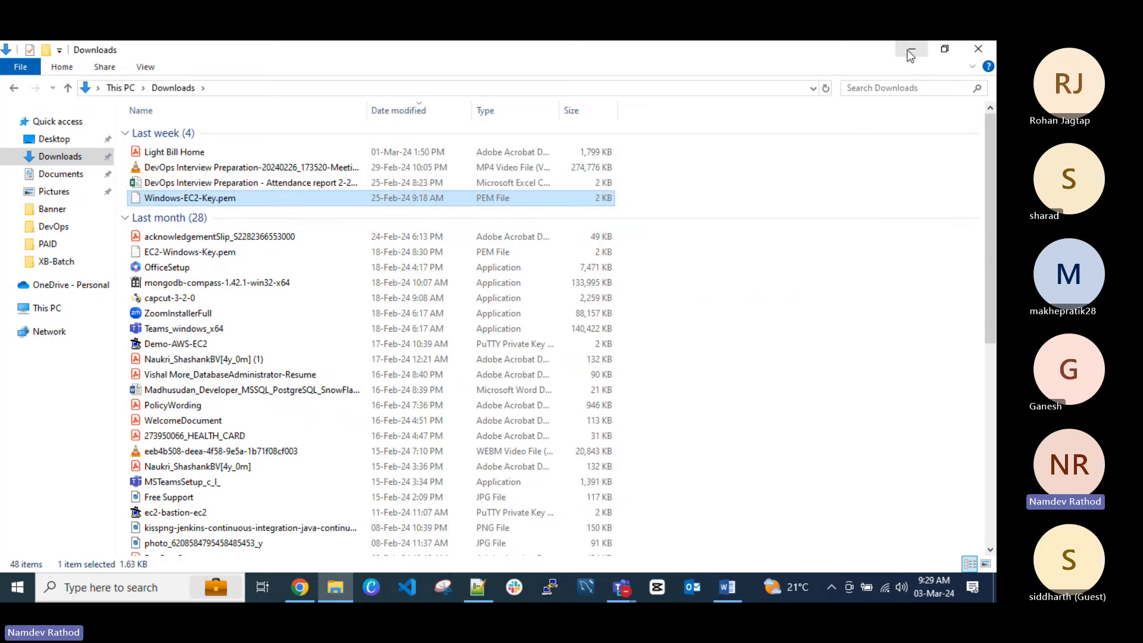
{"action": "scroll", "coordinate": [238, 362], "scroll_direction": "up", "scroll_amount": 3}
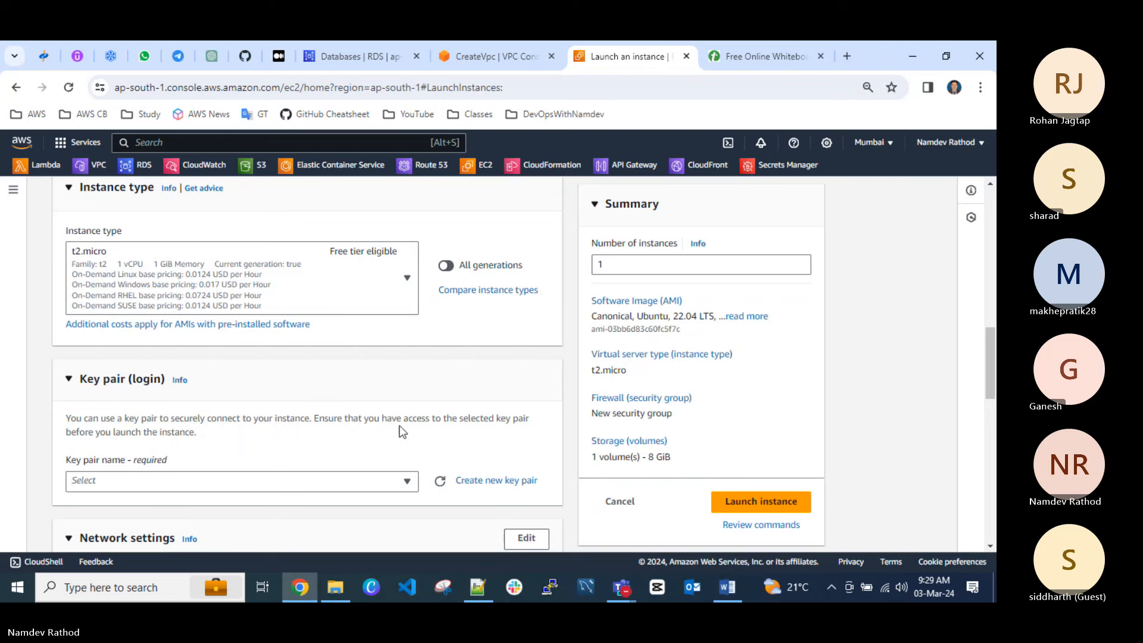
Create a new key pair named Demo-Bastion-EC2-Linux with the .ppk private key file format.
{"action": "scroll", "coordinate": [396, 424], "scroll_direction": "down", "scroll_amount": 2}
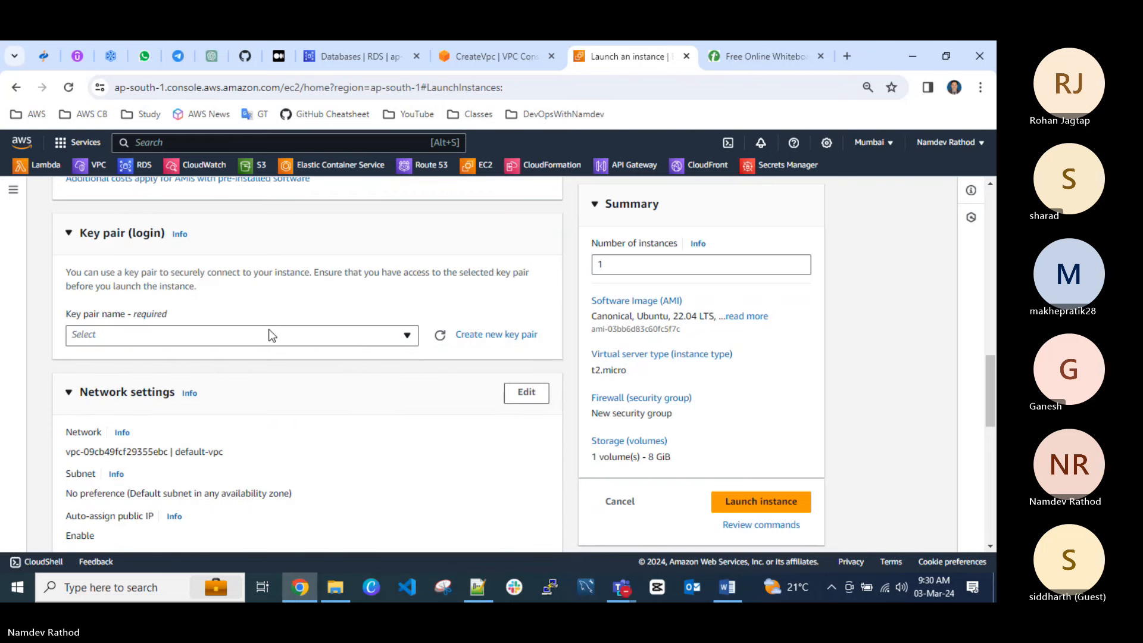
{"action": "left_click", "coordinate": [469, 334]}
{"action": "left_click", "coordinate": [405, 284]}
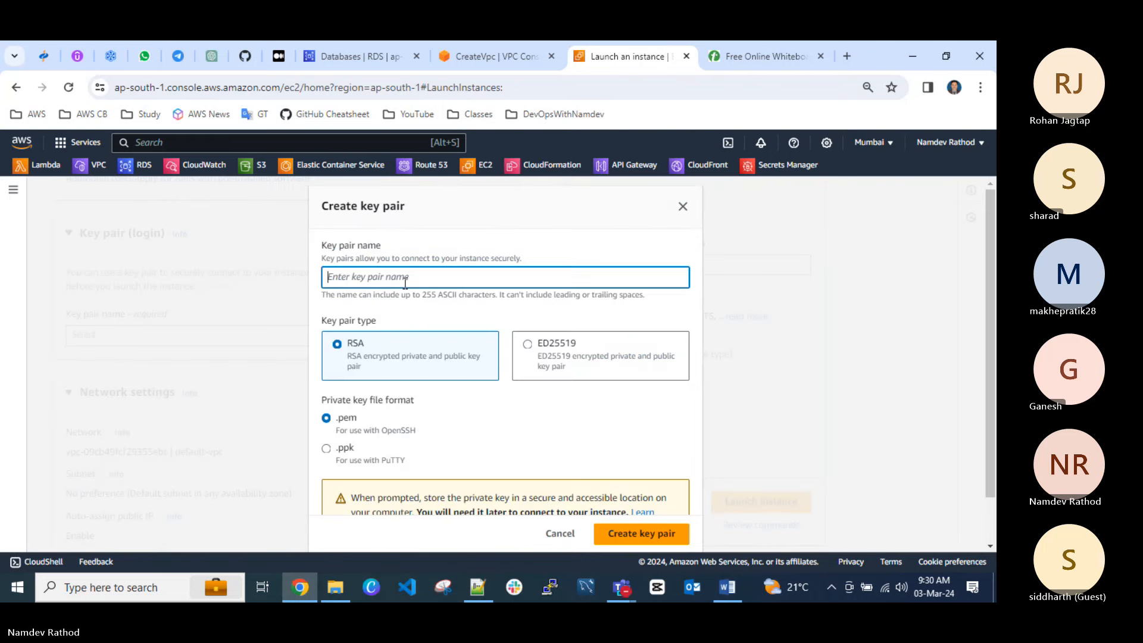
{"action": "type", "text": "Demo-Bastion"}
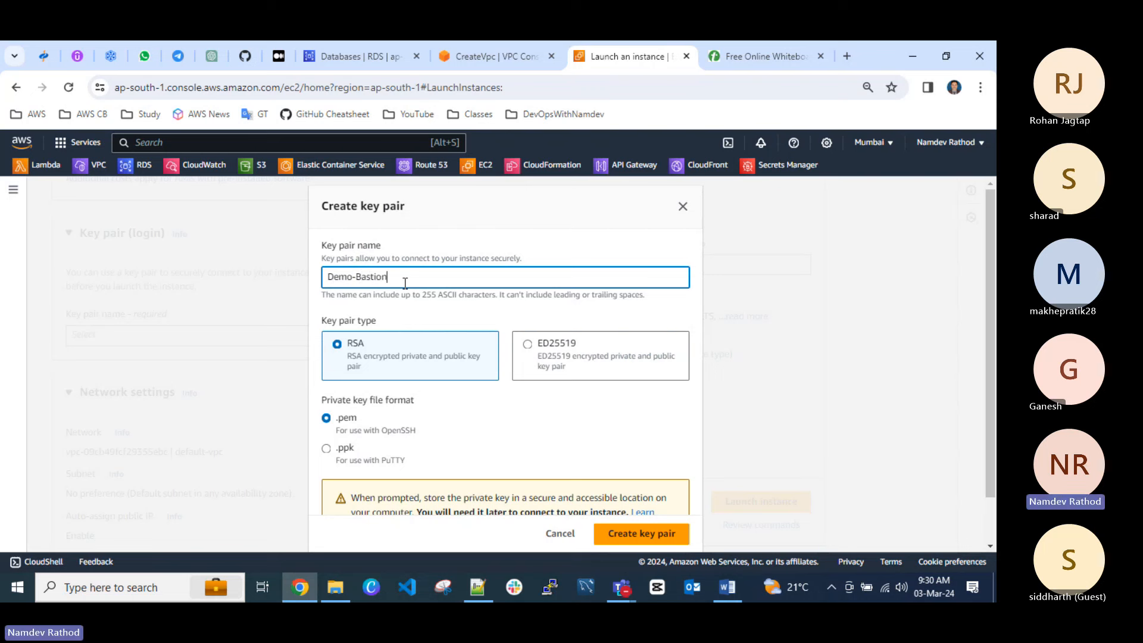
{"action": "type", "text": "-EC2"}
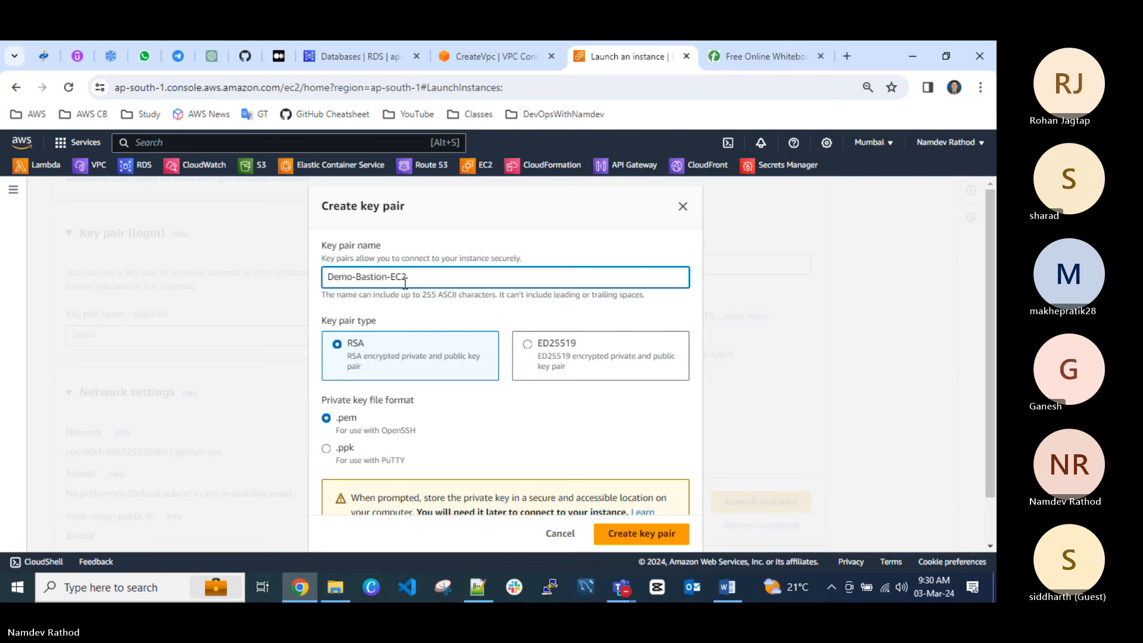
{"action": "type", "text": "-Linux"}
{"action": "scroll", "coordinate": [446, 384], "scroll_direction": "down", "scroll_amount": 1}
{"action": "left_click", "coordinate": [327, 397]}
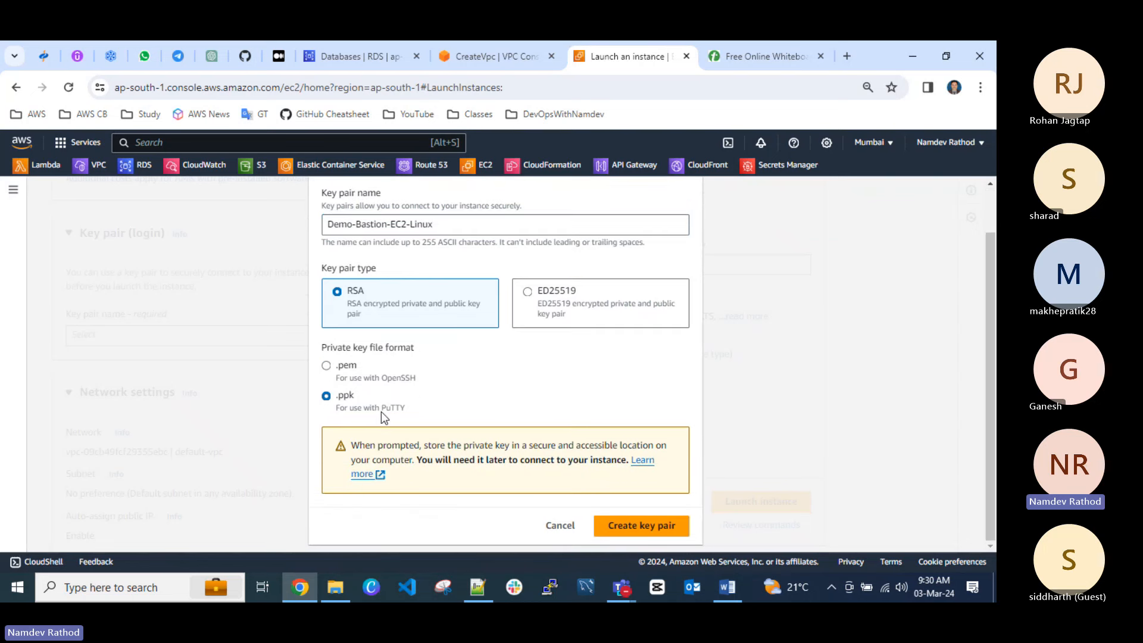
{"action": "left_click", "coordinate": [653, 527]}
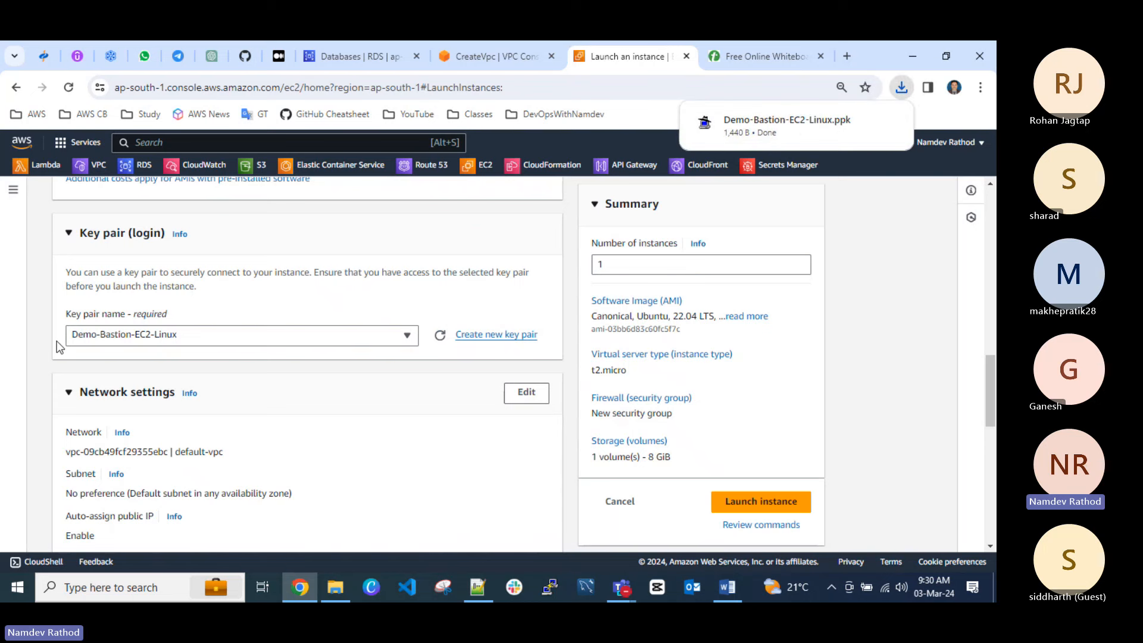
Edit the network settings to use Demo-DevOps-VPC and review its subnet choices, keeping demo-devops-sb-public-1.
{"action": "scroll", "coordinate": [296, 426], "scroll_direction": "down", "scroll_amount": 2}
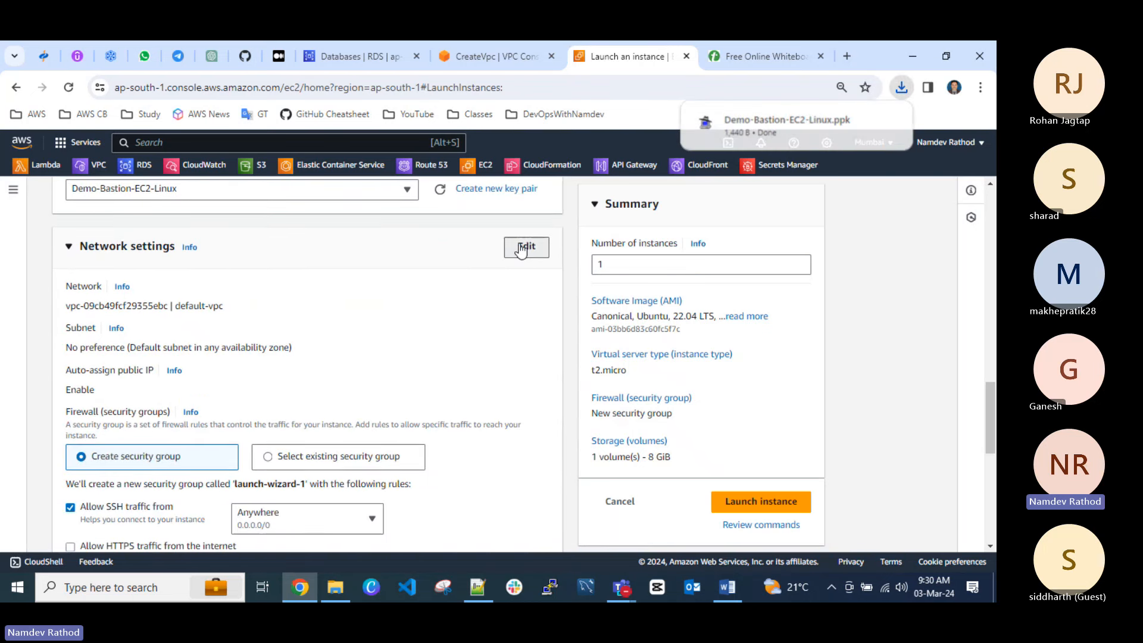
{"action": "left_click", "coordinate": [520, 248]}
{"action": "left_click", "coordinate": [289, 317]}
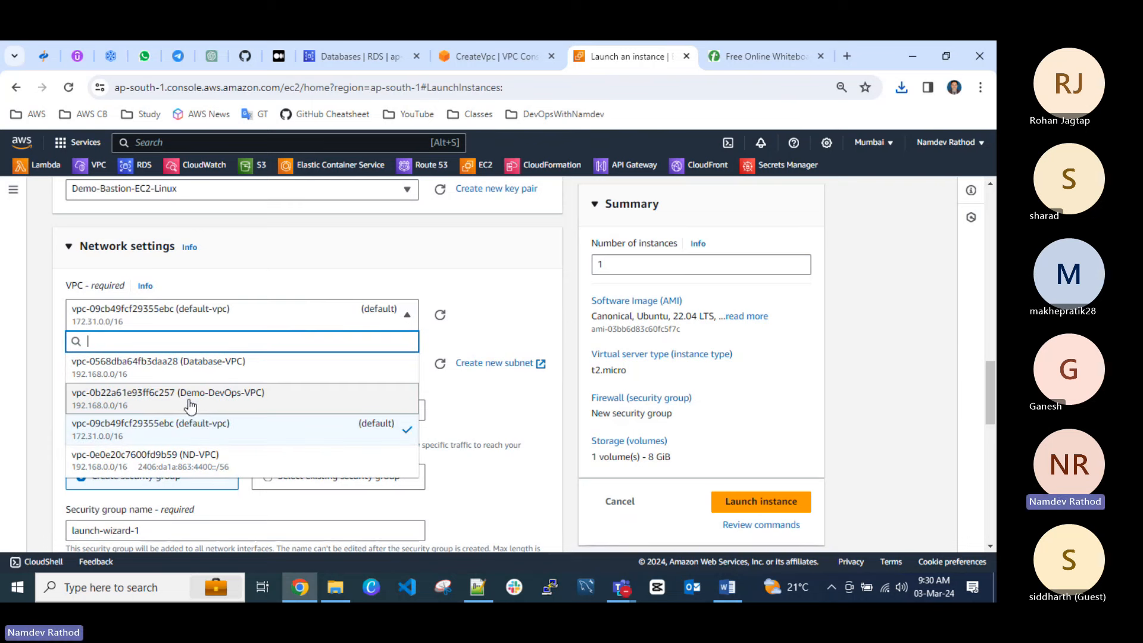
{"action": "left_click", "coordinate": [235, 400]}
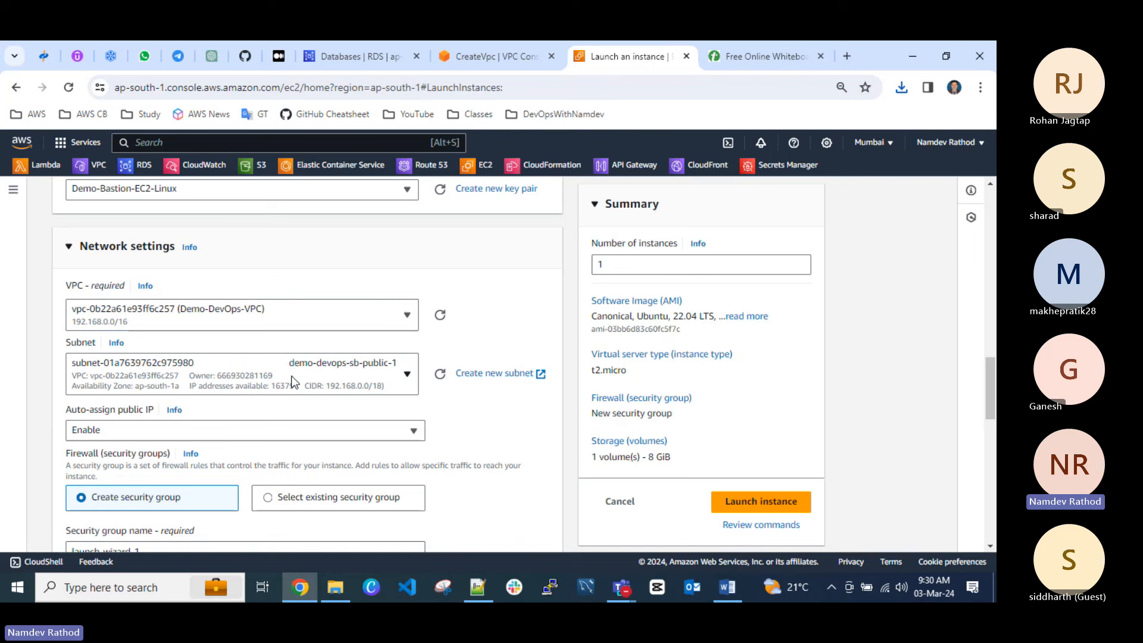
{"action": "left_click", "coordinate": [386, 370]}
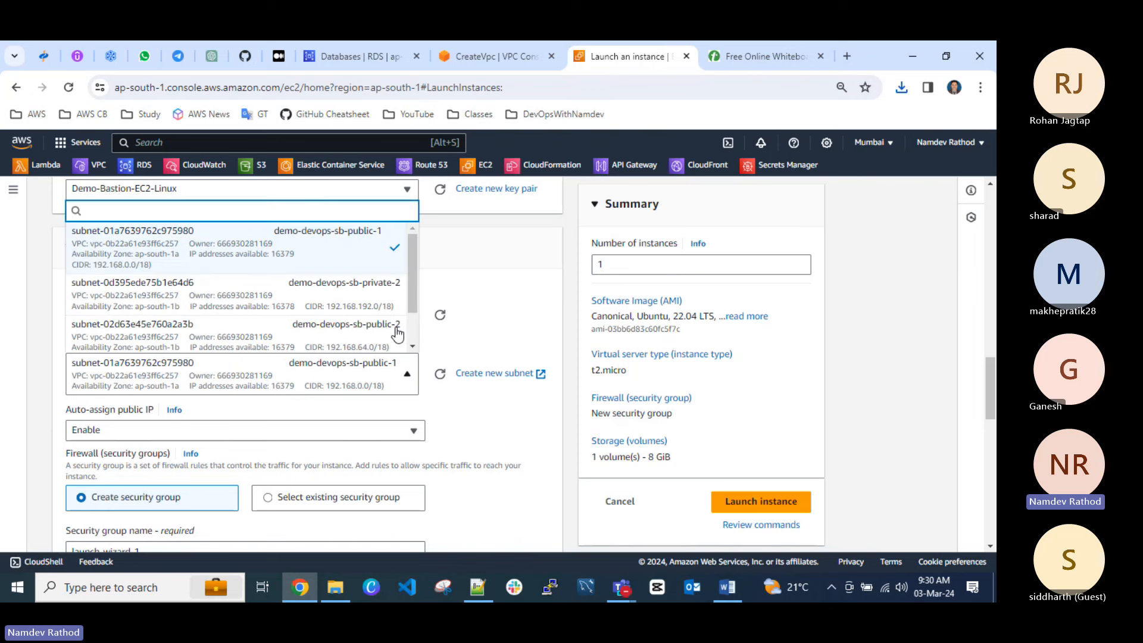
{"action": "left_click", "coordinate": [484, 258]}
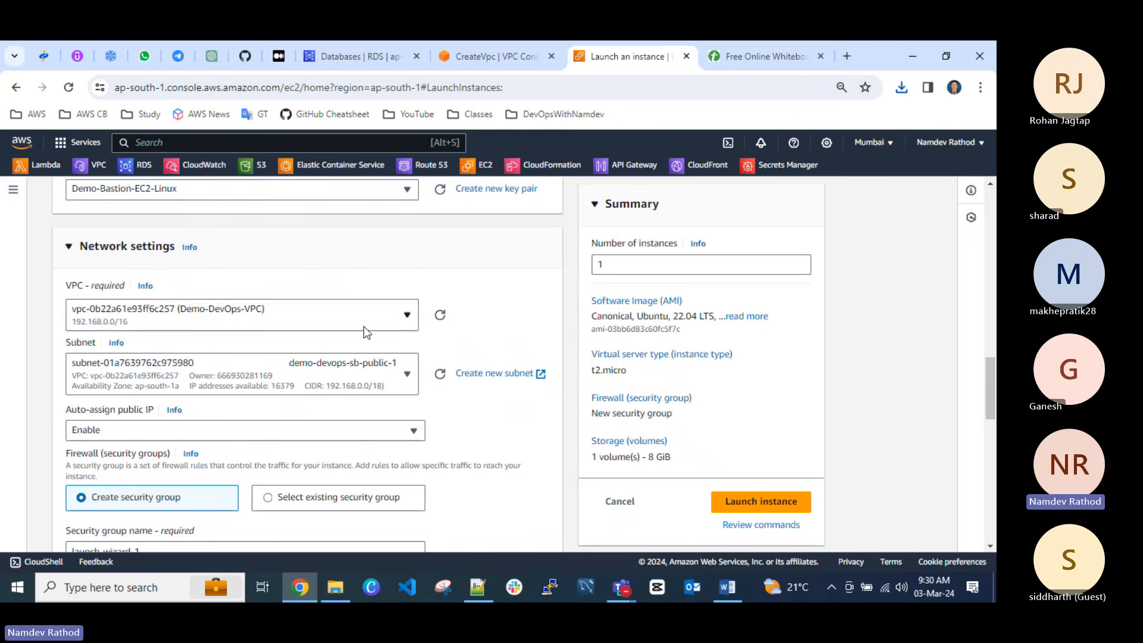
Assign the existing security group demo-devops-bastion-sg to the instance instead of creating a new one.
{"action": "scroll", "coordinate": [434, 396], "scroll_direction": "down", "scroll_amount": 1}
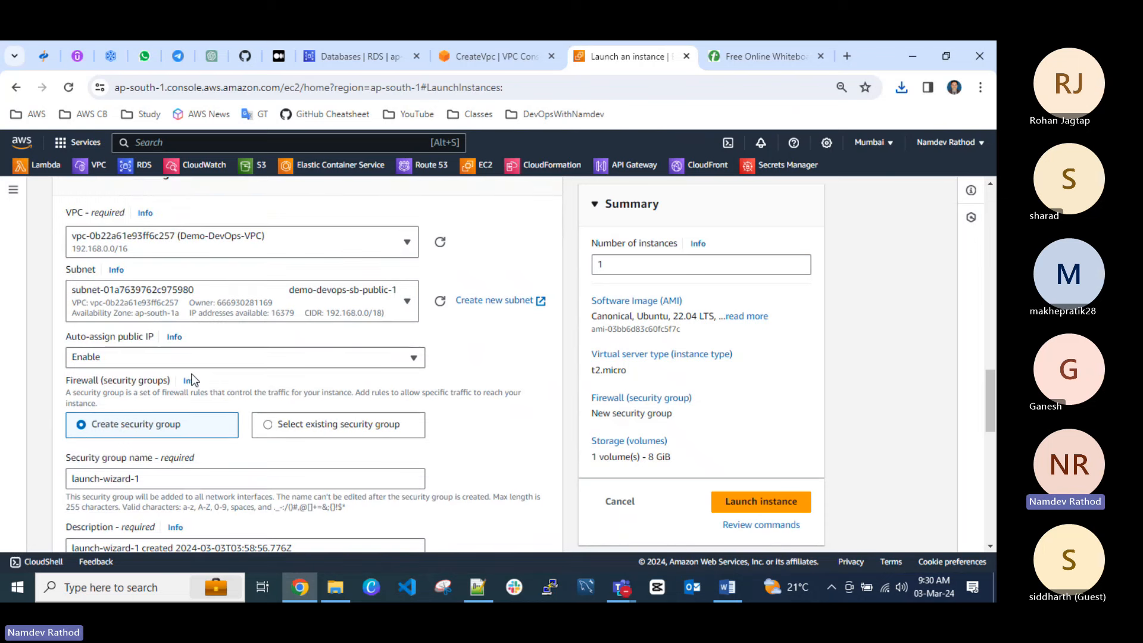
{"action": "scroll", "coordinate": [194, 381], "scroll_direction": "down", "scroll_amount": 2}
{"action": "left_click", "coordinate": [268, 279]}
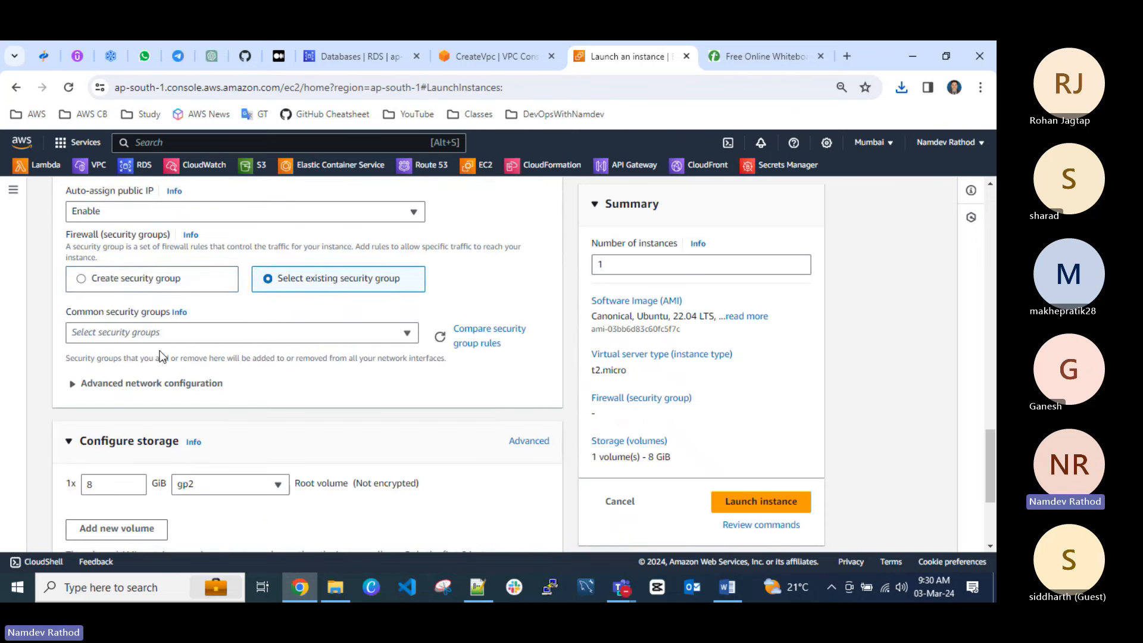
{"action": "left_click", "coordinate": [183, 335]}
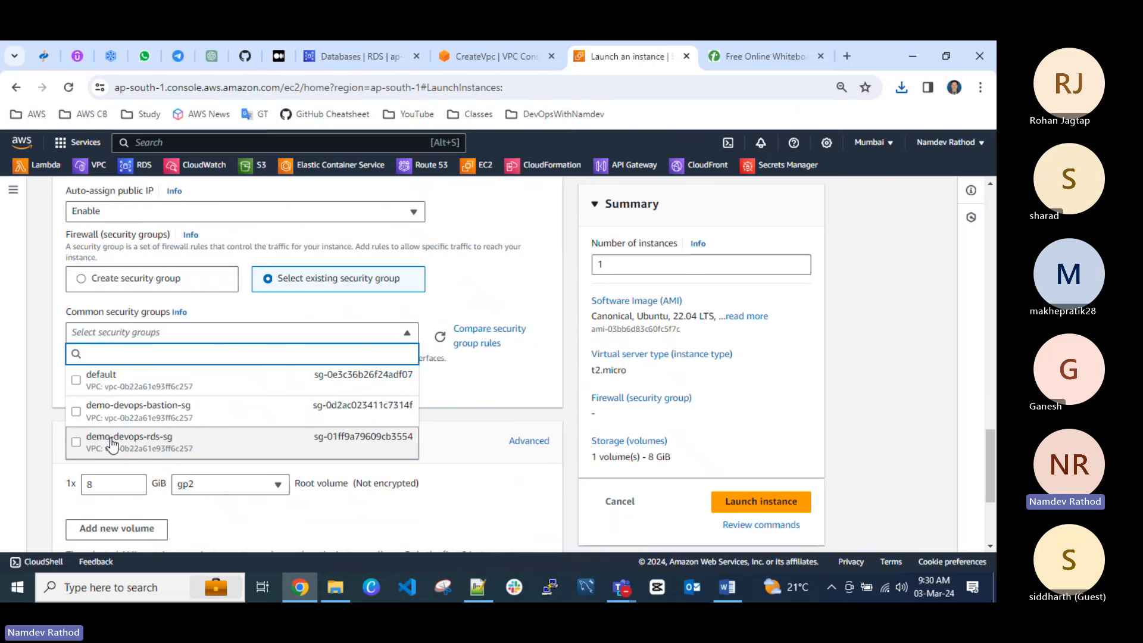
{"action": "left_click", "coordinate": [76, 412]}
Review the storage and advanced details of the configuration and launch the instance.
{"action": "scroll", "coordinate": [500, 292], "scroll_direction": "down", "scroll_amount": 3}
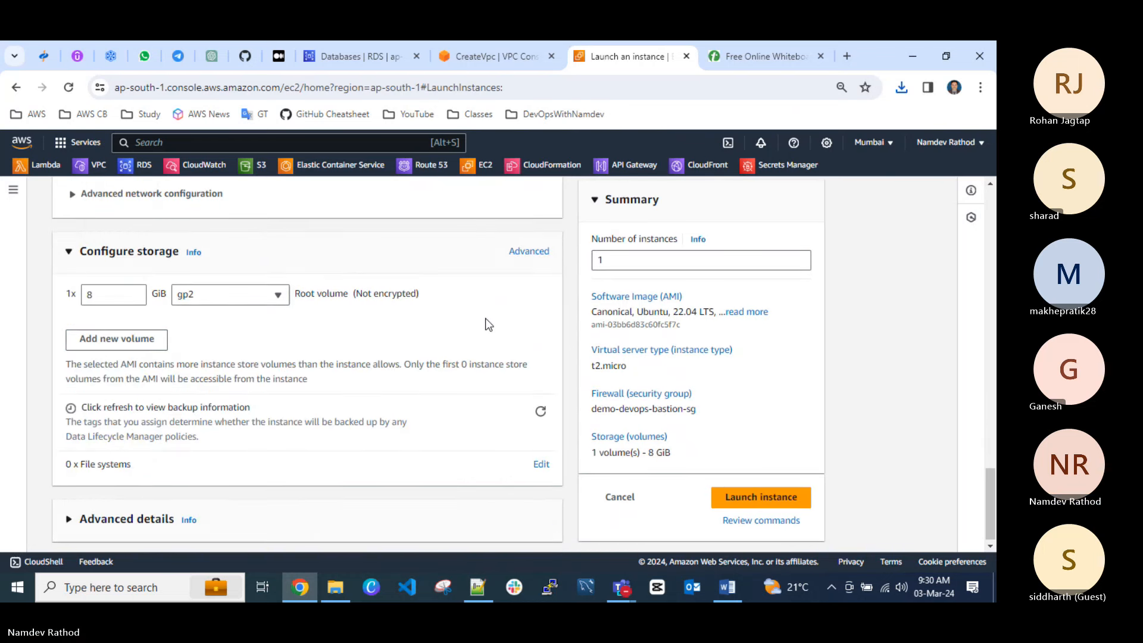
{"action": "scroll", "coordinate": [310, 327], "scroll_direction": "down", "scroll_amount": 1}
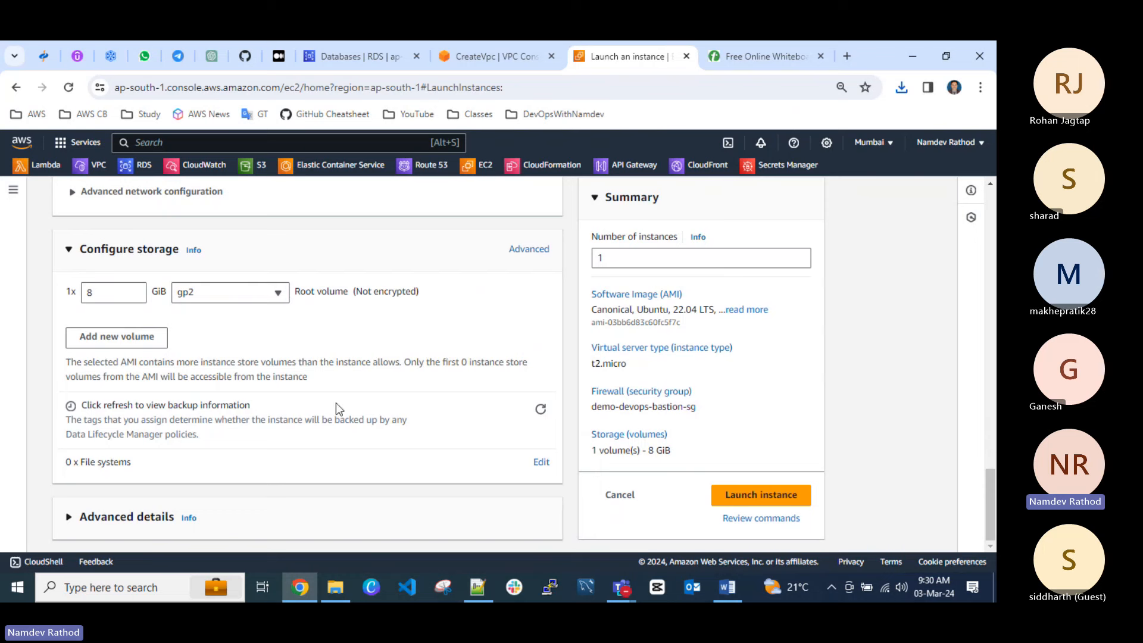
{"action": "left_click", "coordinate": [98, 521]}
{"action": "scroll", "coordinate": [330, 390], "scroll_direction": "down", "scroll_amount": 5}
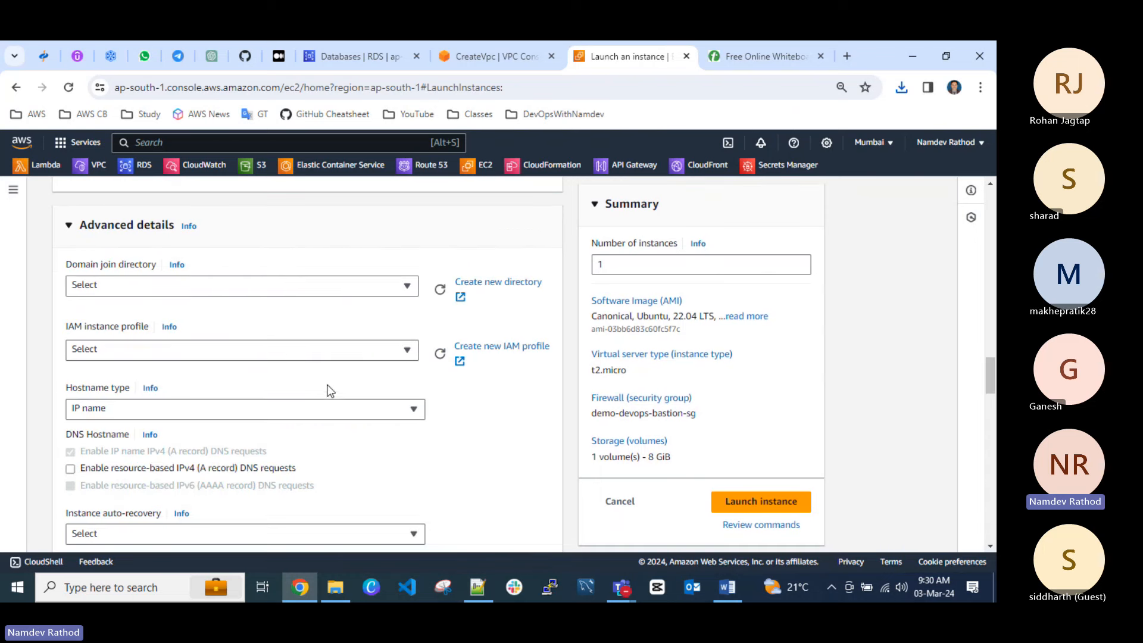
{"action": "scroll", "coordinate": [255, 385], "scroll_direction": "down", "scroll_amount": 15}
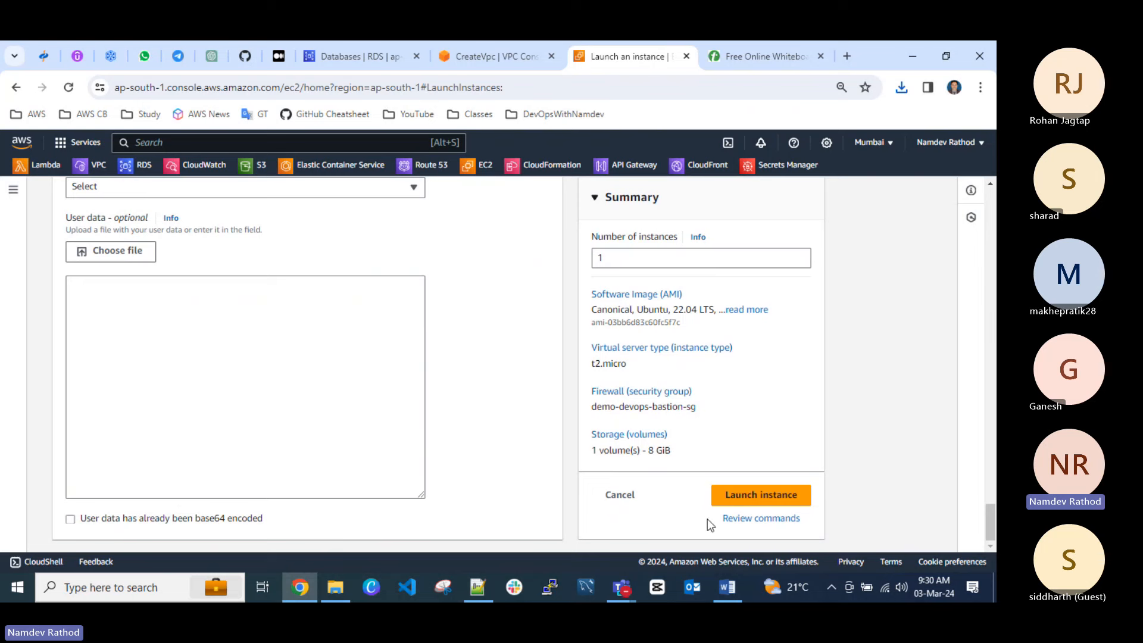
{"action": "left_click", "coordinate": [751, 496]}
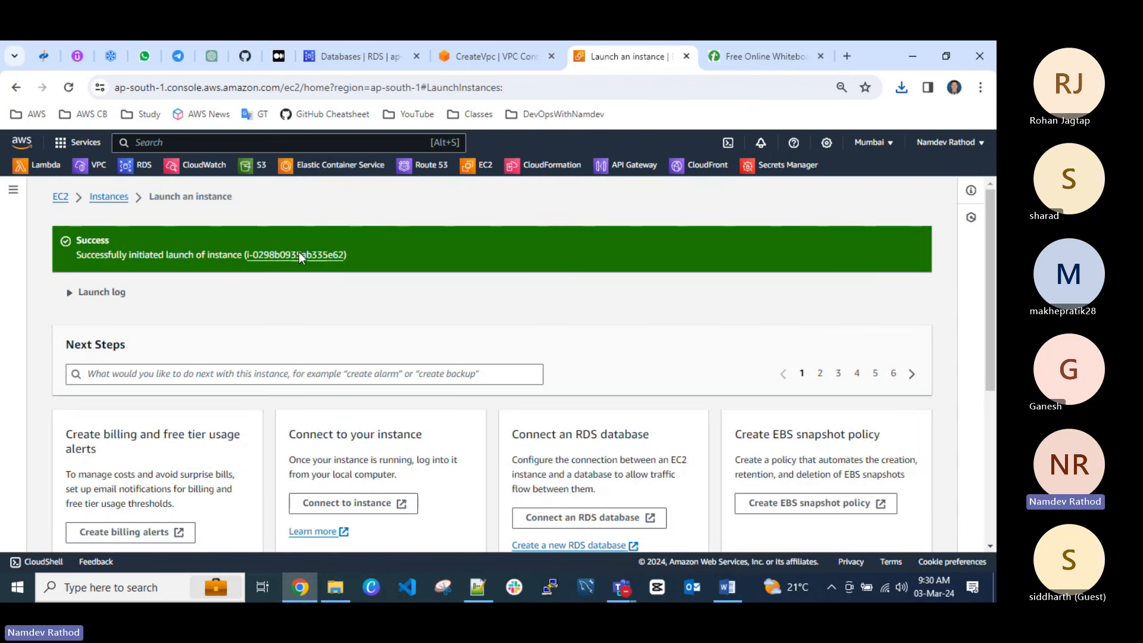
Open the newly launched instance in the instance list, select it, and show its status checks in an enlarged details pane.
{"action": "left_click", "coordinate": [299, 255]}
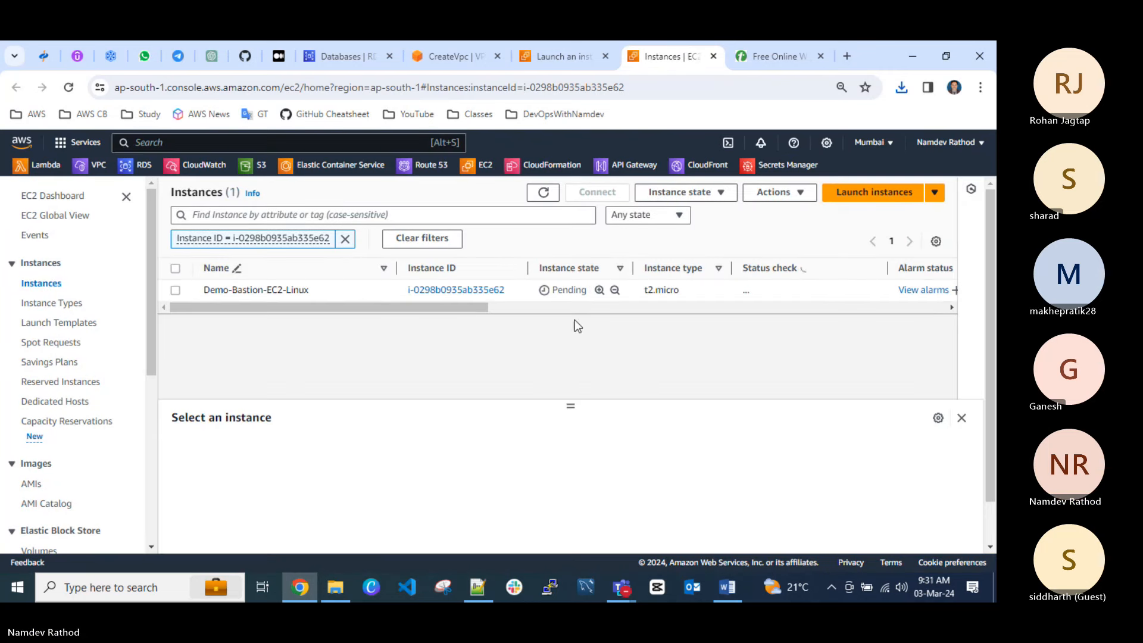
{"action": "left_click", "coordinate": [543, 192]}
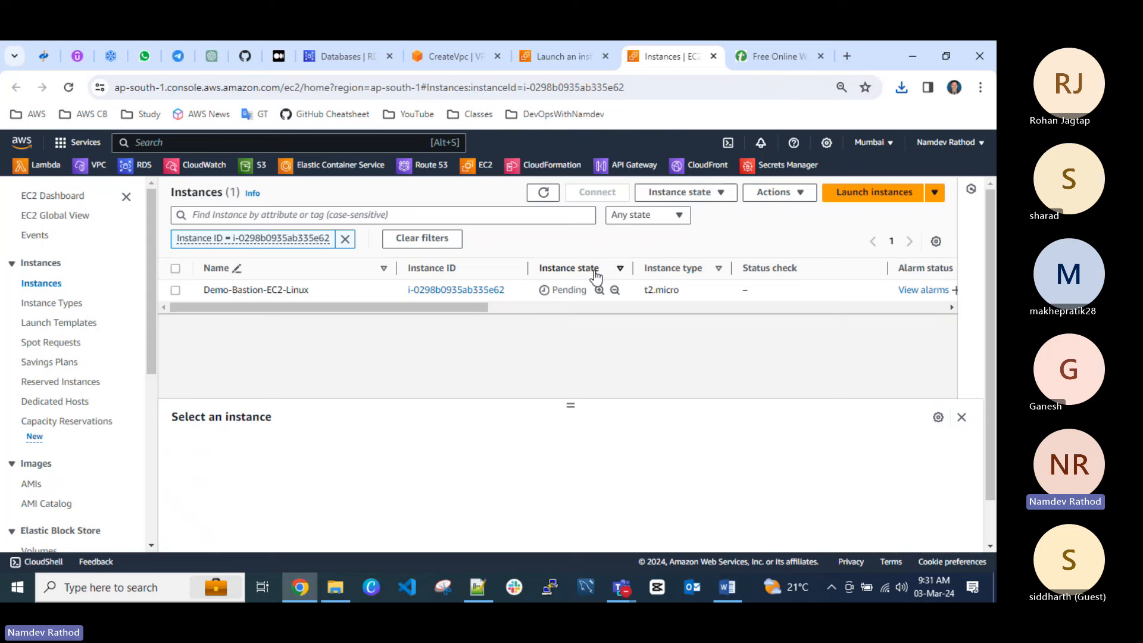
{"action": "left_click", "coordinate": [185, 291]}
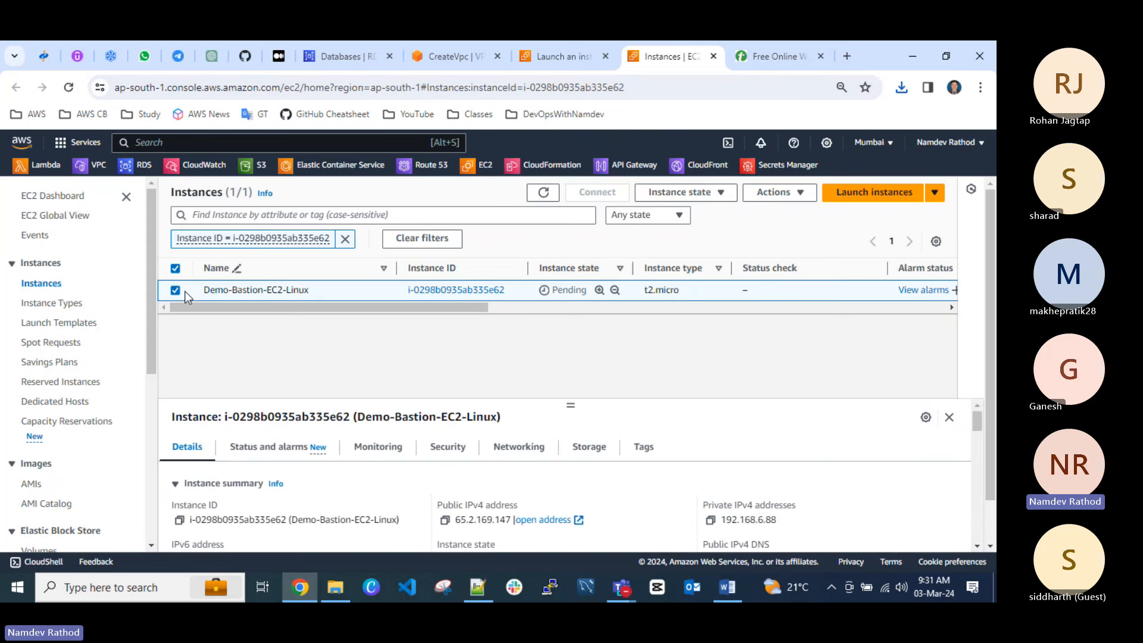
{"action": "left_click", "coordinate": [294, 453]}
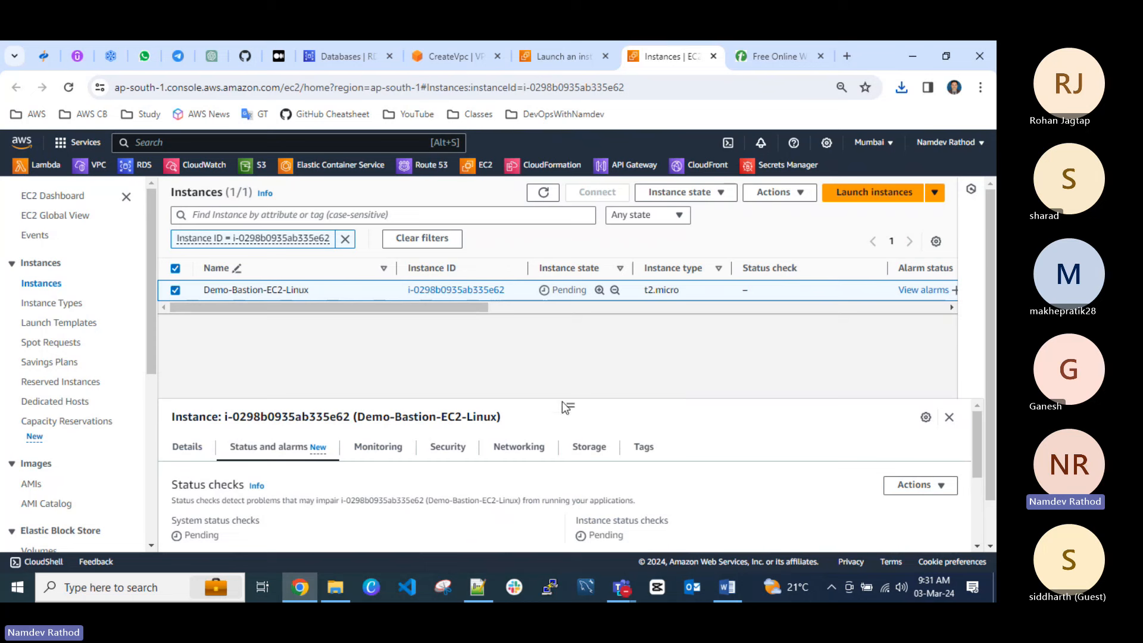
{"action": "left_click_drag", "start_coordinate": [566, 408], "coordinate": [574, 345]}
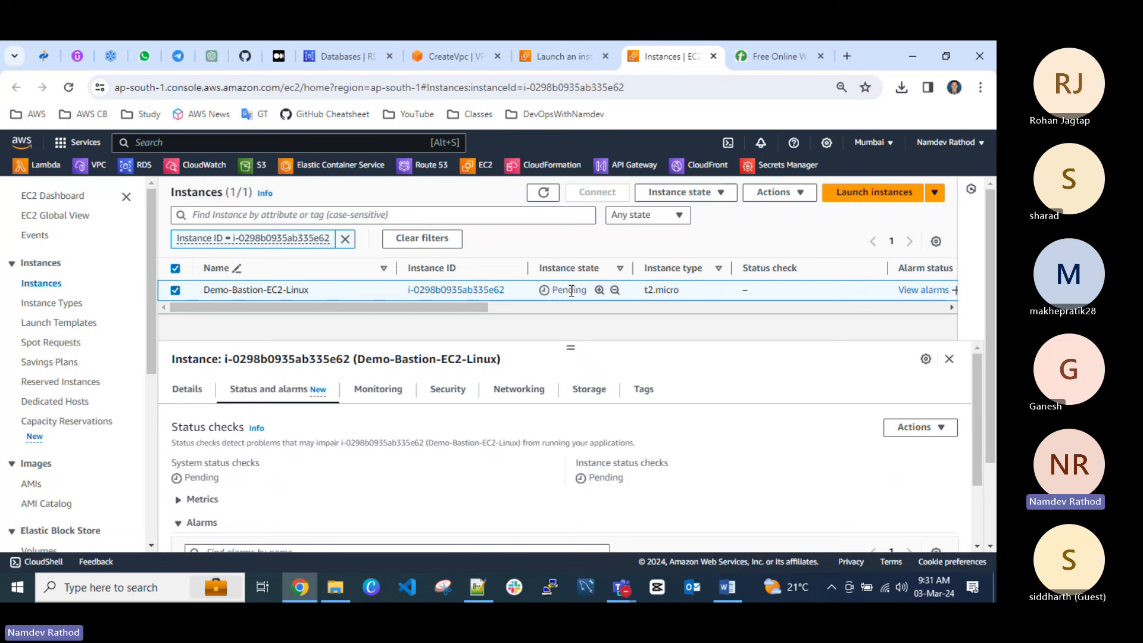
Refresh the instance list repeatedly to check the state and status checks of Demo-Bastion-EC2-Linux.
{"action": "left_click", "coordinate": [544, 194]}
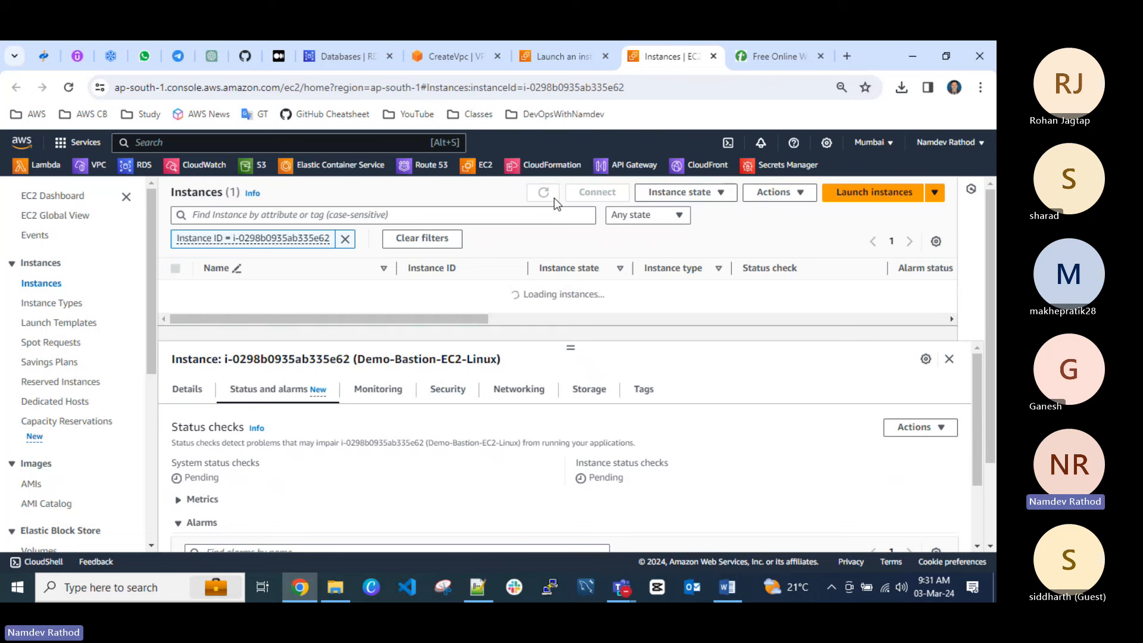
{"action": "left_click", "coordinate": [547, 195]}
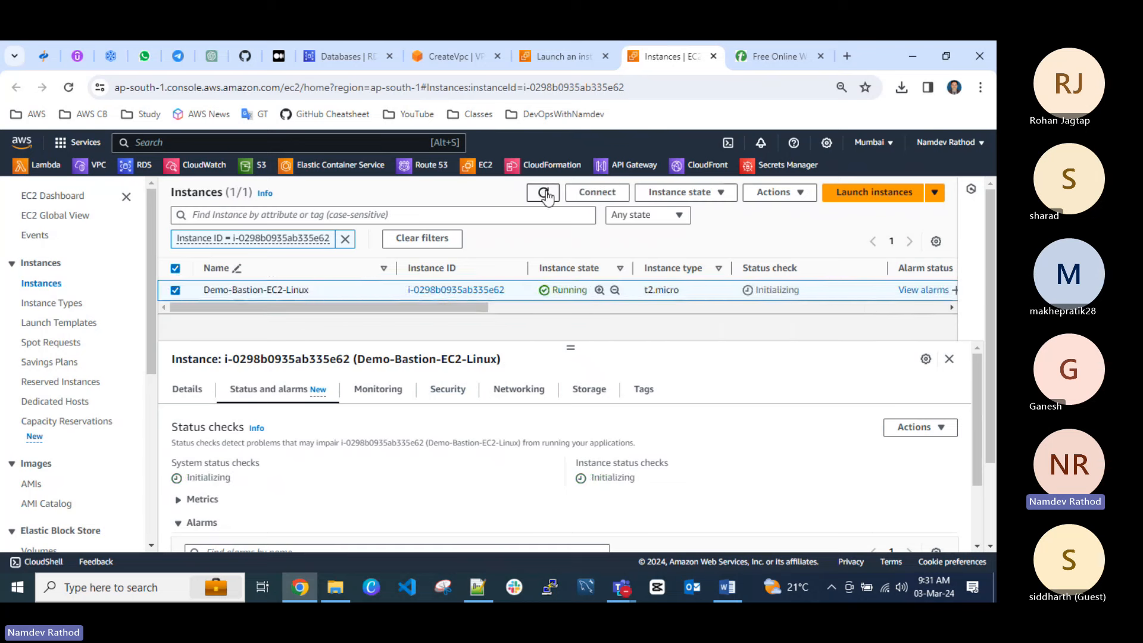
{"action": "left_click", "coordinate": [546, 194]}
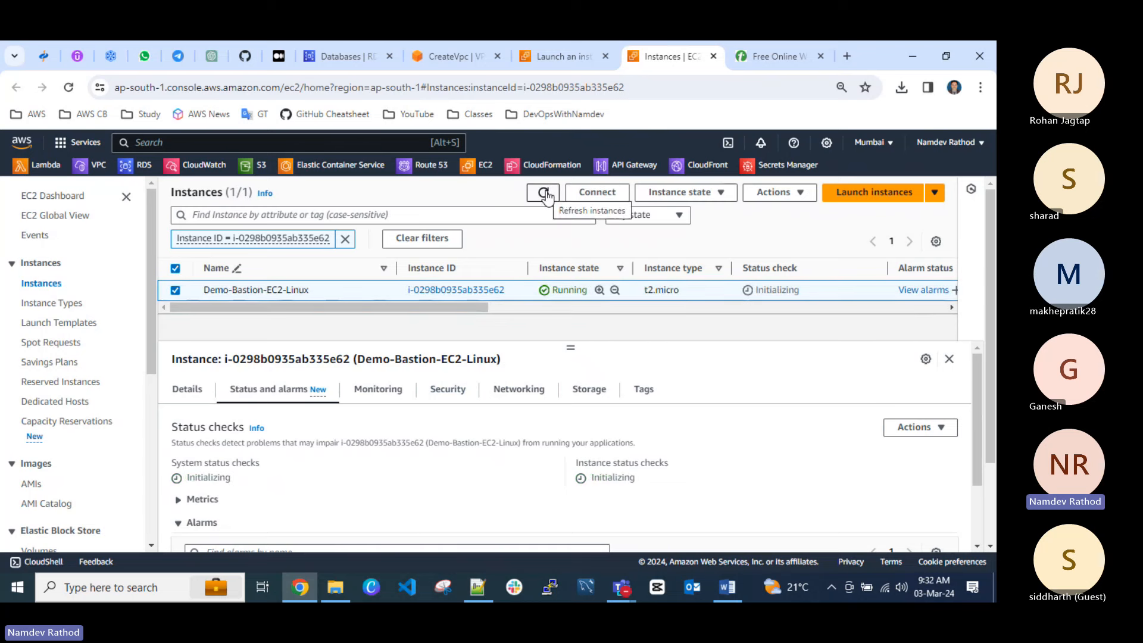
Refresh the instance list a few more times to see whether the bastion instance's status checks have completed.
{"action": "left_click", "coordinate": [546, 194]}
{"action": "left_click", "coordinate": [544, 195]}
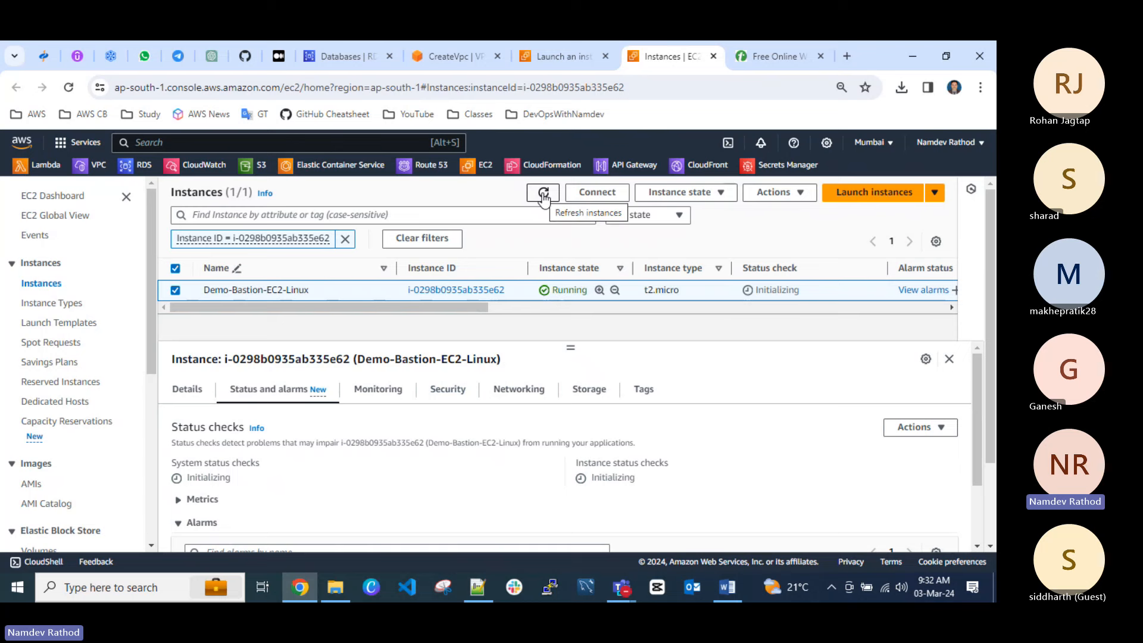
{"action": "left_click", "coordinate": [544, 197]}
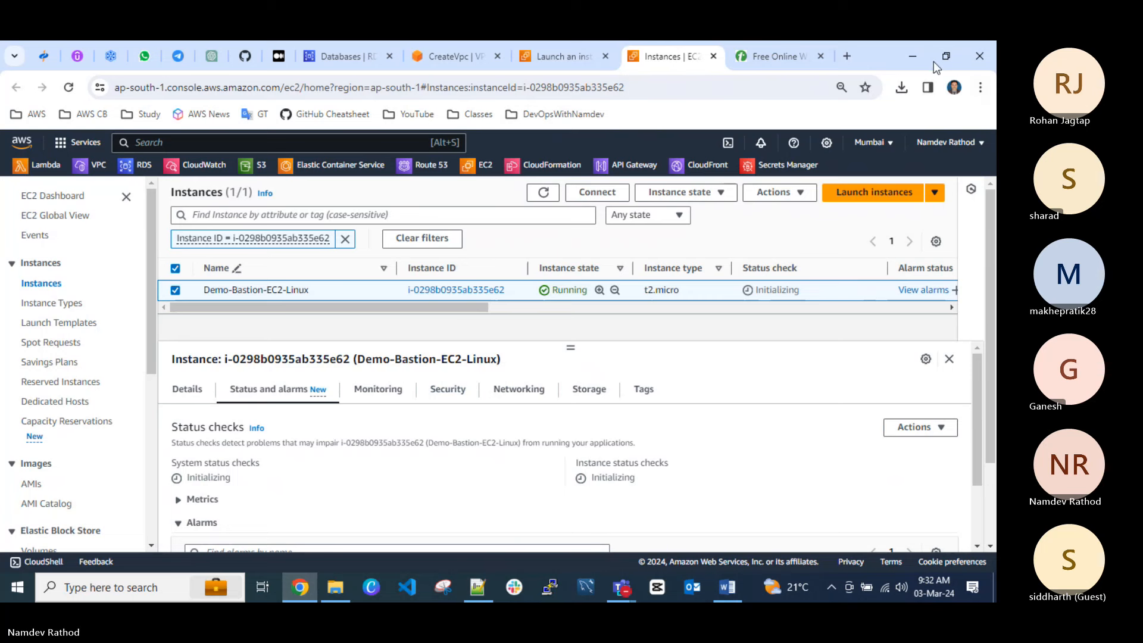
Return to the VPC creation form in a reduced browser window, review its settings and expand the subnet CIDR block customization.
{"action": "double_click", "coordinate": [880, 62]}
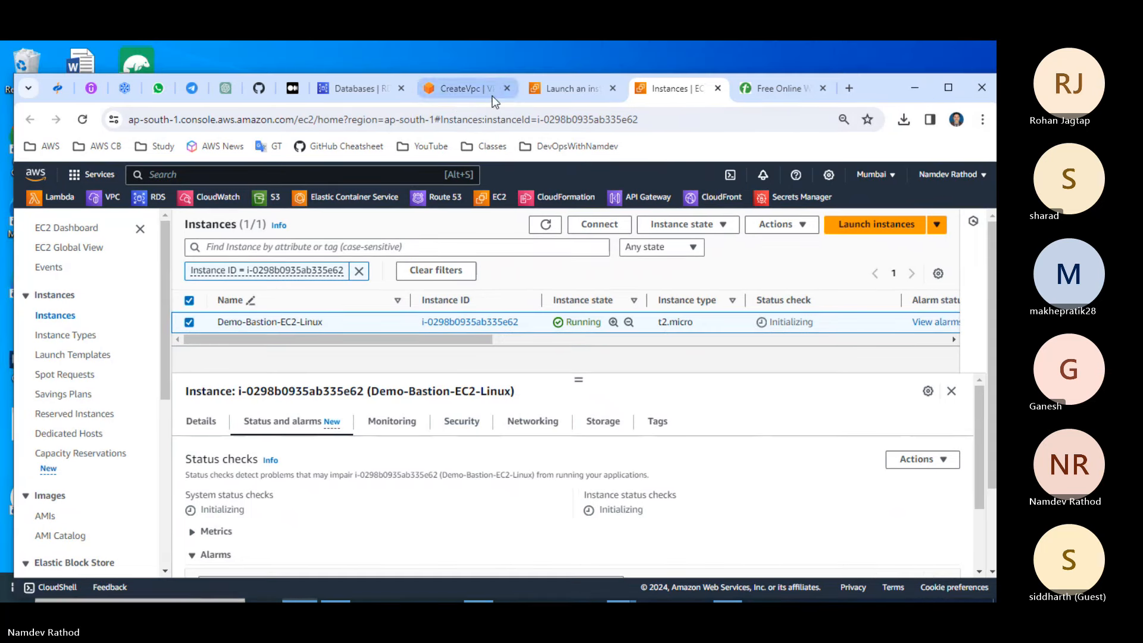
{"action": "left_click", "coordinate": [460, 88]}
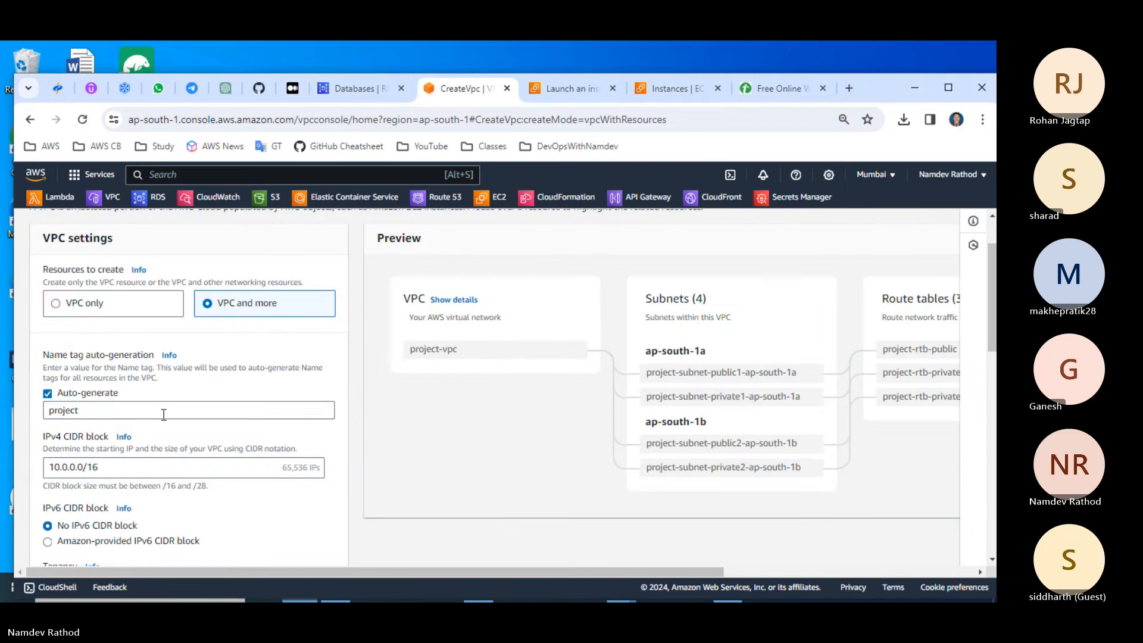
{"action": "scroll", "coordinate": [160, 405], "scroll_direction": "down", "scroll_amount": 3}
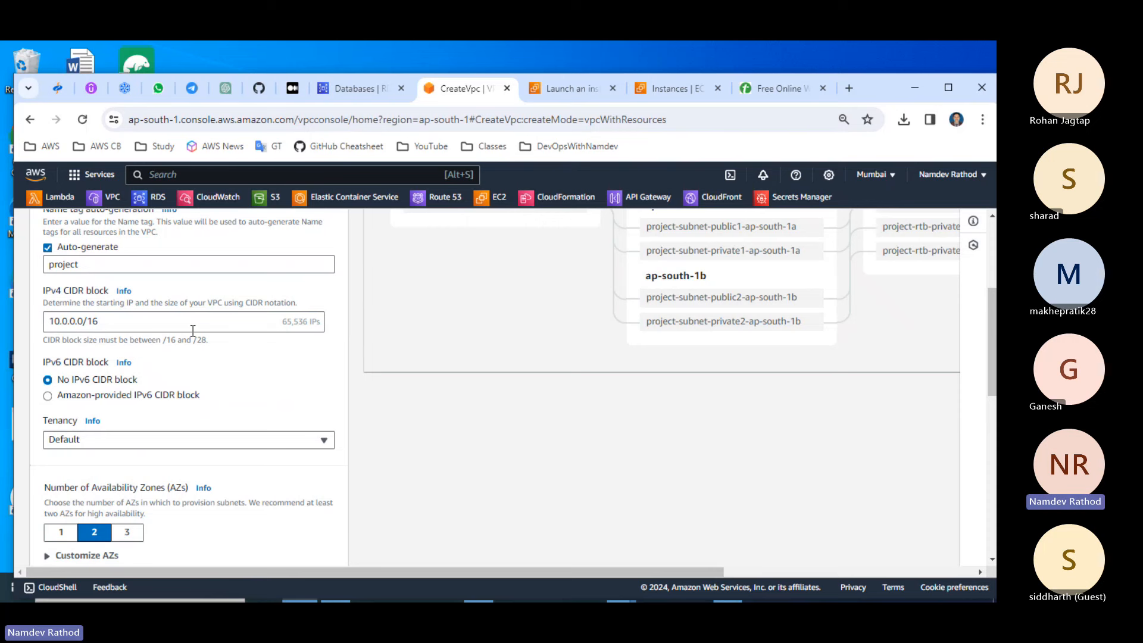
{"action": "scroll", "coordinate": [193, 330], "scroll_direction": "down", "scroll_amount": 4}
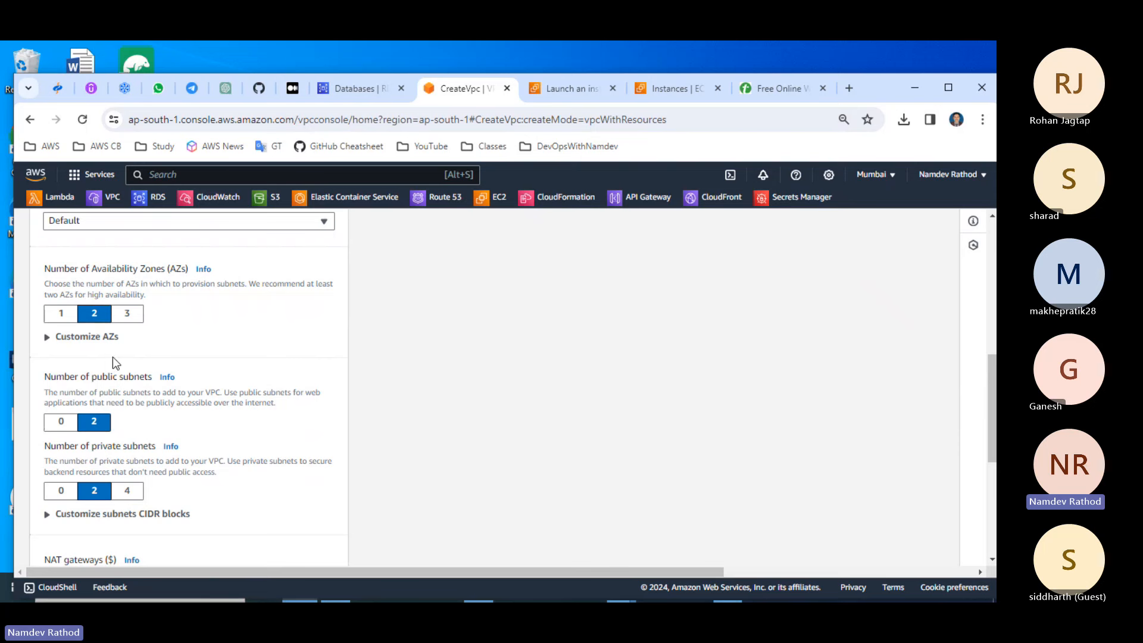
{"action": "scroll", "coordinate": [112, 356], "scroll_direction": "down", "scroll_amount": 1}
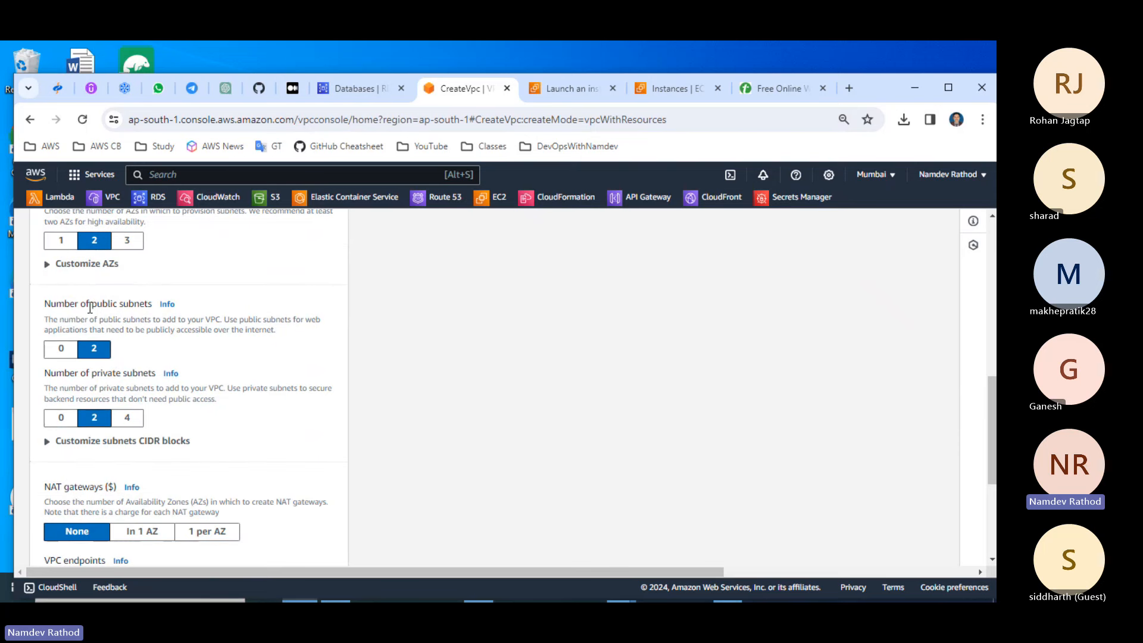
{"action": "scroll", "coordinate": [153, 393], "scroll_direction": "down", "scroll_amount": 2}
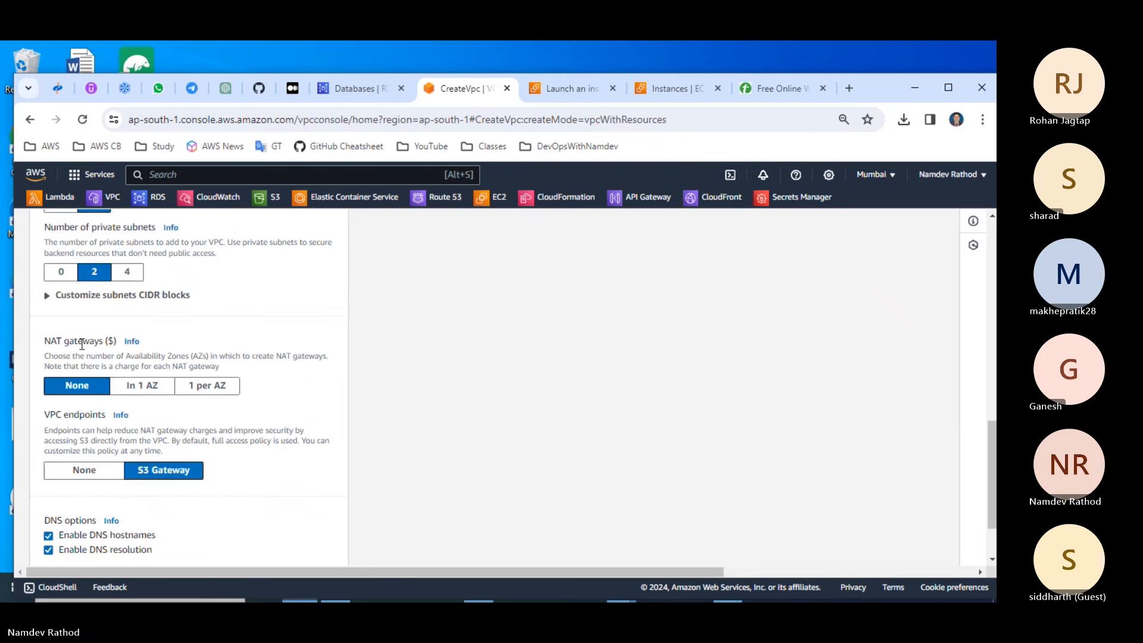
{"action": "left_click", "coordinate": [51, 295]}
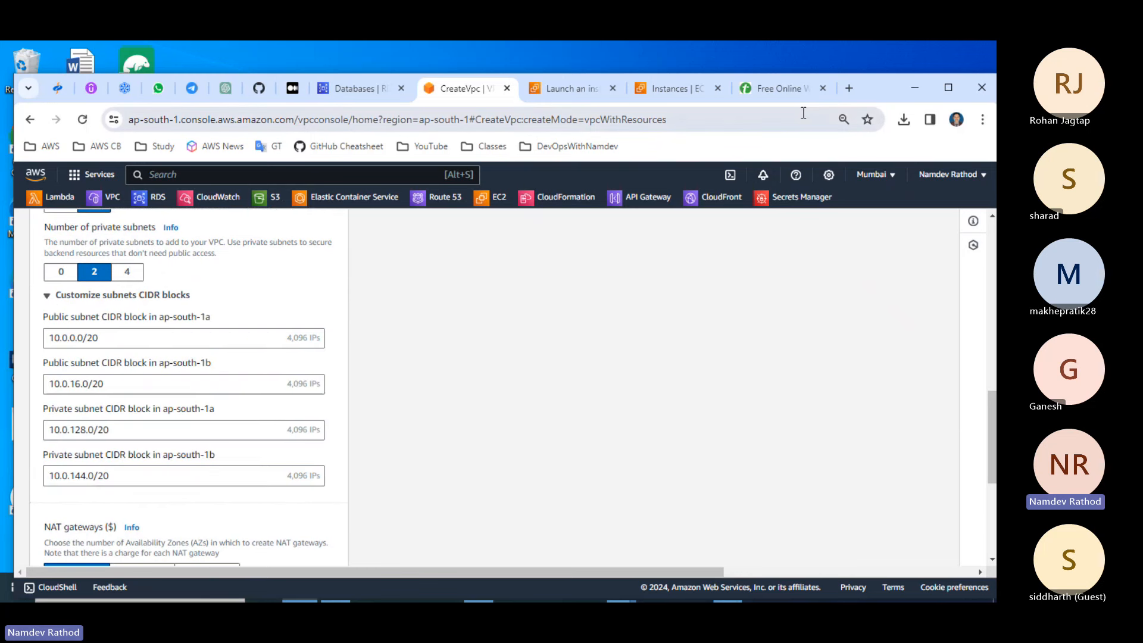
Open the bookmarked Visual Subnet Calculator in a new browser tab for a brief look and close it again.
{"action": "left_click", "coordinate": [849, 88]}
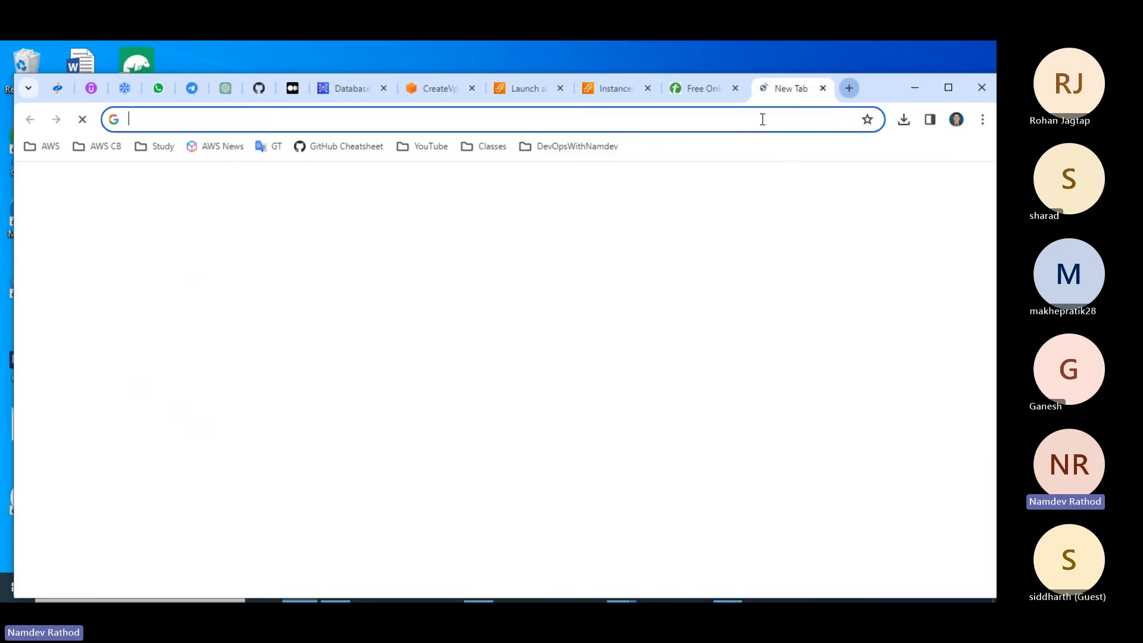
{"action": "left_click", "coordinate": [494, 146]}
{"action": "left_click", "coordinate": [589, 148]}
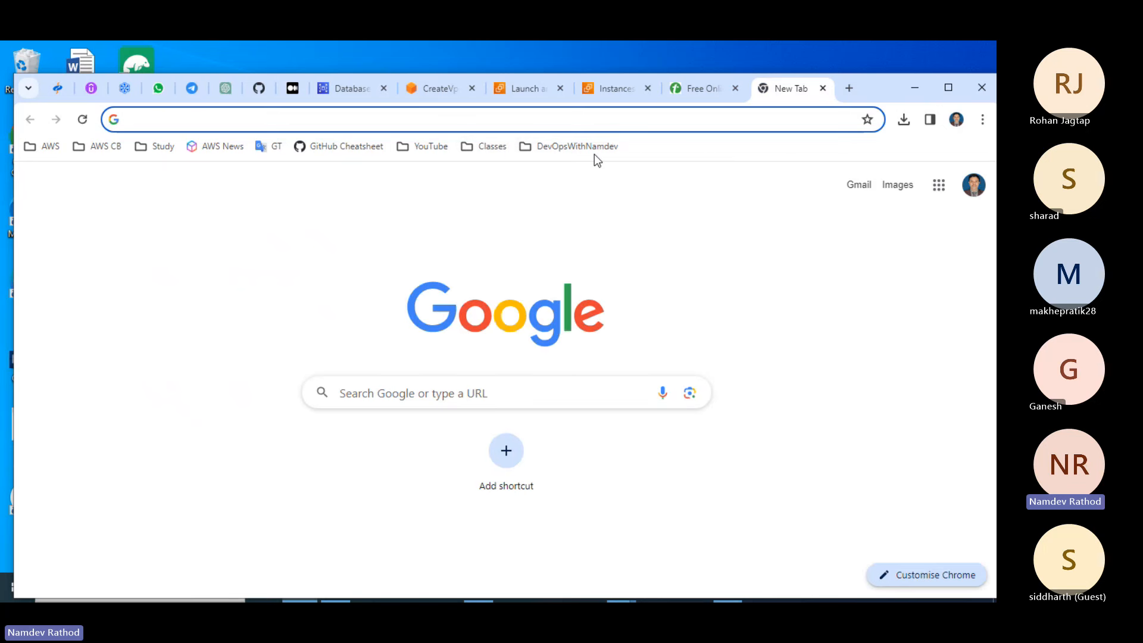
{"action": "left_click", "coordinate": [594, 154]}
{"action": "mouse_move", "coordinate": [614, 222]}
{"action": "left_click", "coordinate": [674, 232]}
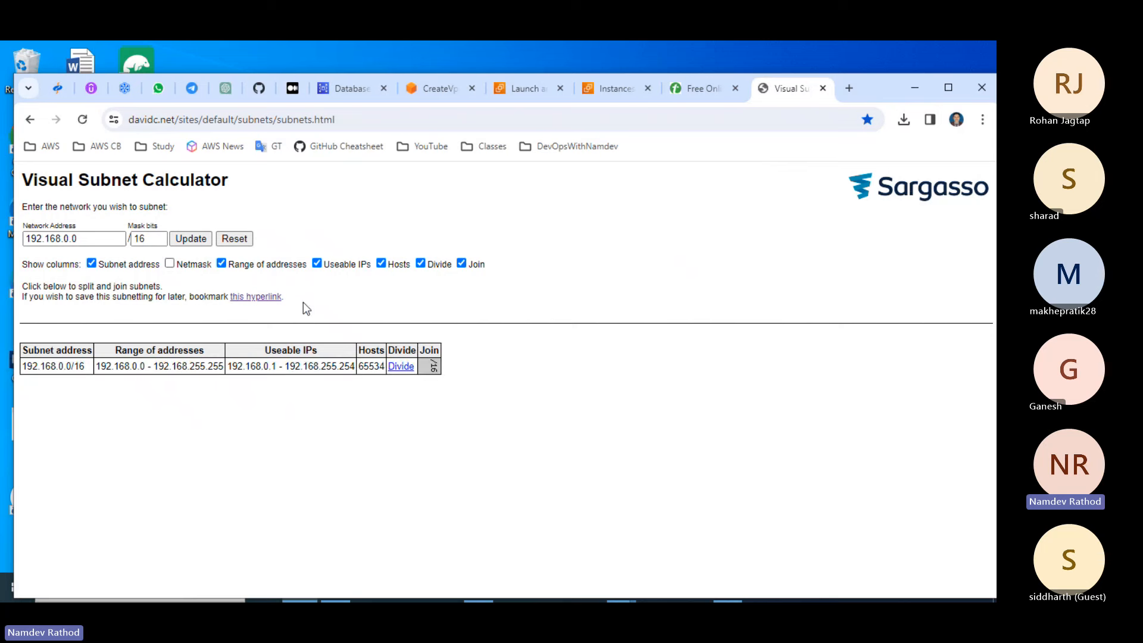
{"action": "left_click", "coordinate": [823, 88]}
Review the public and private subnet CIDR blocks, collapse them, and set VPC endpoints to None.
{"action": "scroll", "coordinate": [107, 388], "scroll_direction": "up", "scroll_amount": 2}
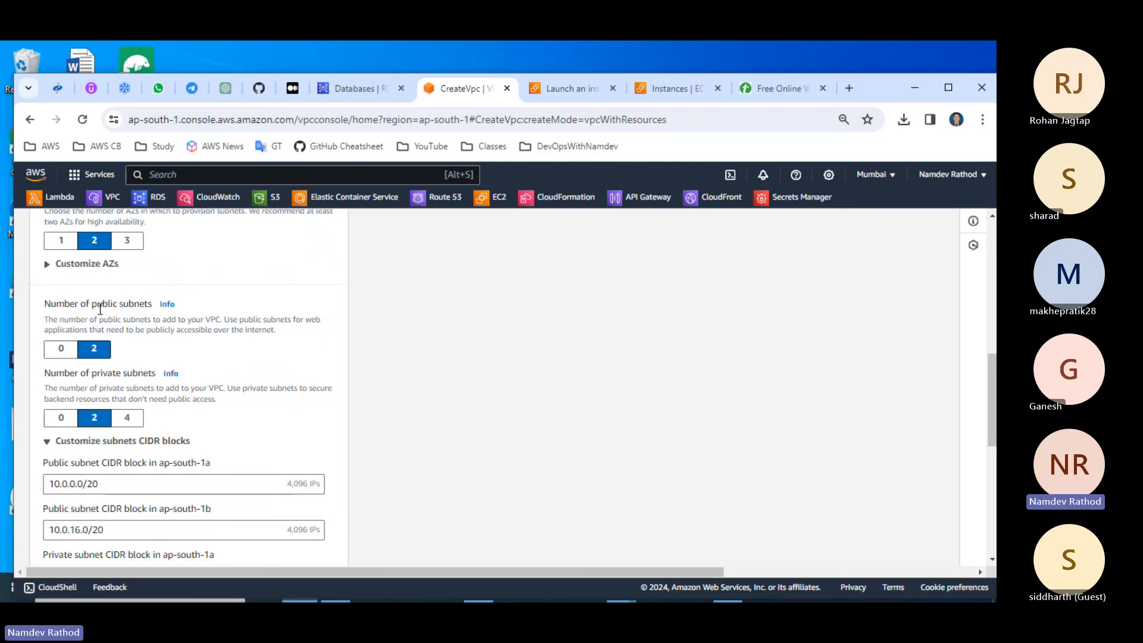
{"action": "scroll", "coordinate": [149, 426], "scroll_direction": "down", "scroll_amount": 2}
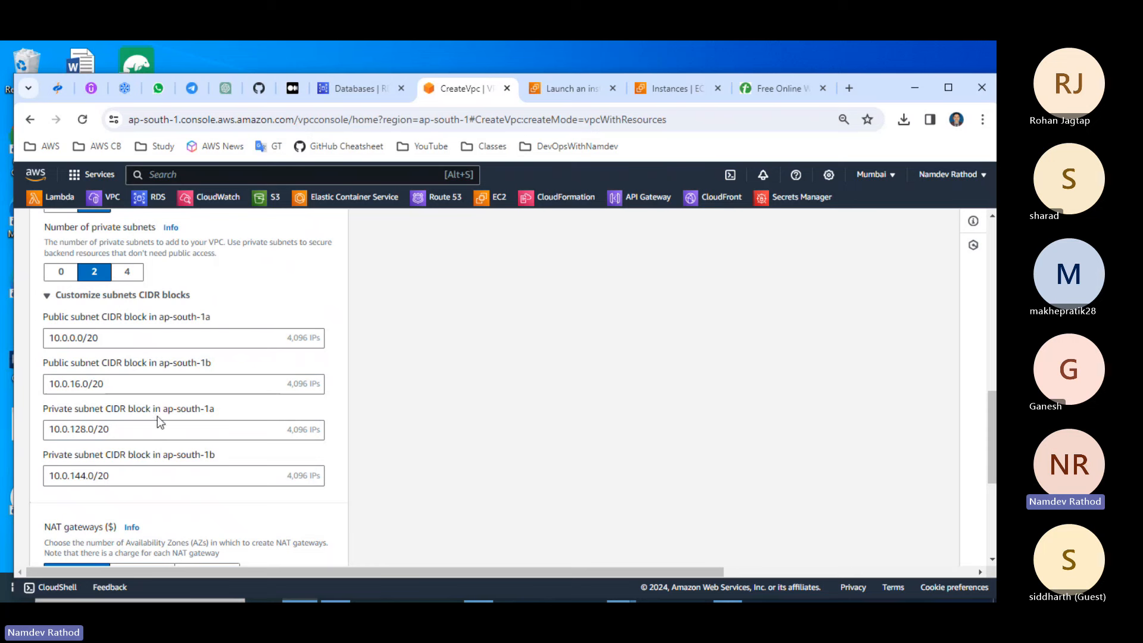
{"action": "left_click", "coordinate": [46, 295]}
{"action": "scroll", "coordinate": [193, 423], "scroll_direction": "down", "scroll_amount": 2}
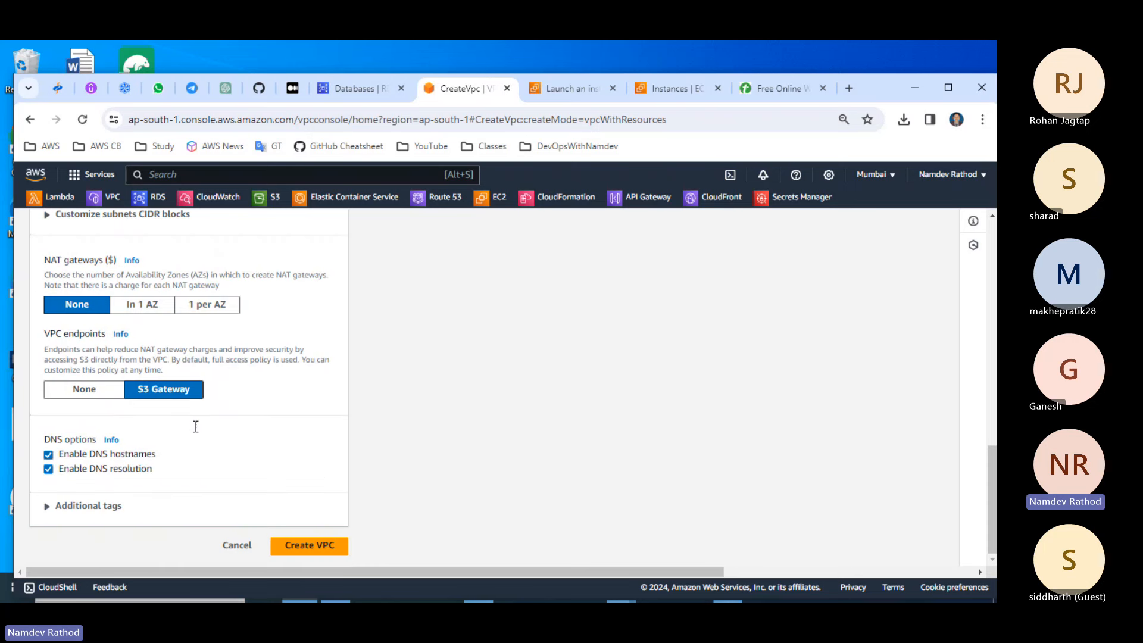
{"action": "left_click", "coordinate": [88, 388]}
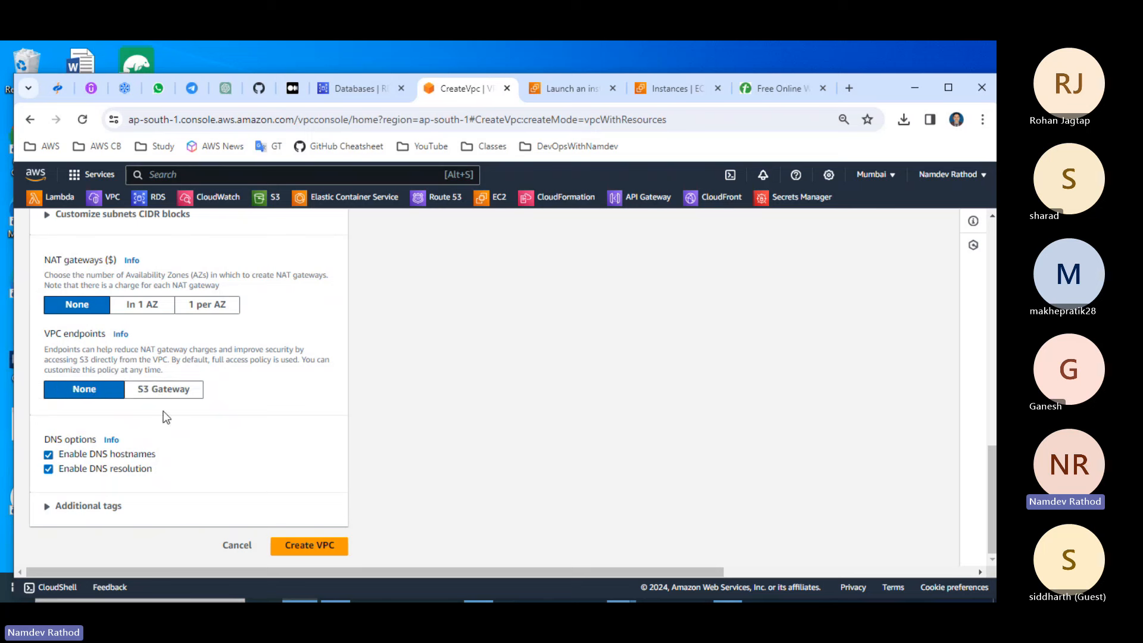
Review the availability zone, subnet, NAT gateway and DNS options and expand the additional tags section of the VPC form.
{"action": "scroll", "coordinate": [92, 411], "scroll_direction": "up", "scroll_amount": 1}
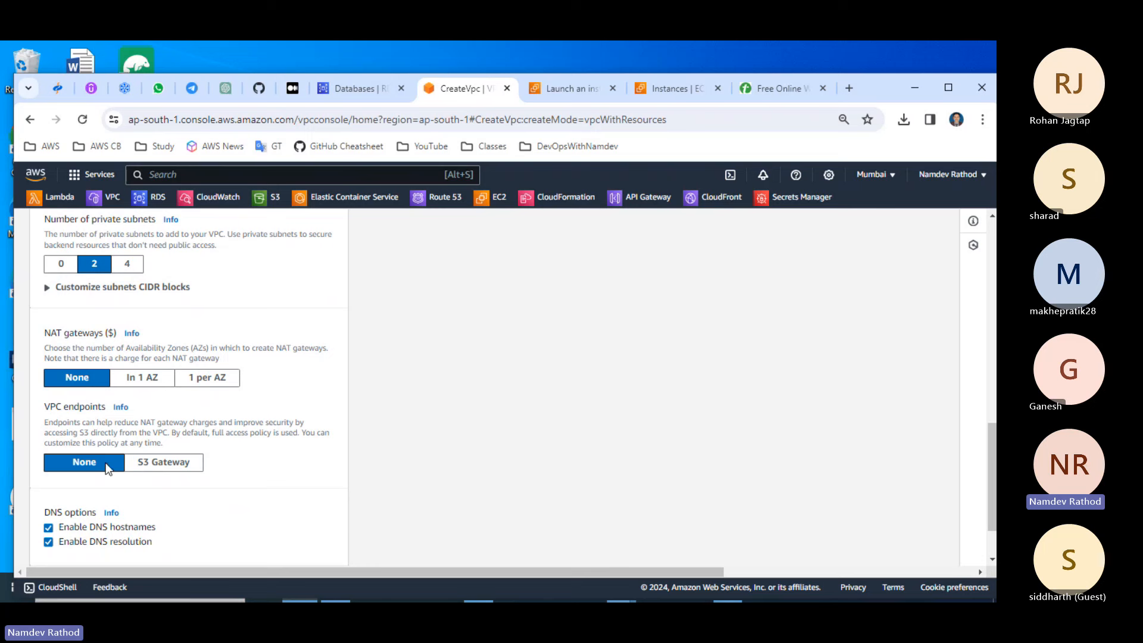
{"action": "scroll", "coordinate": [106, 473], "scroll_direction": "up", "scroll_amount": 3}
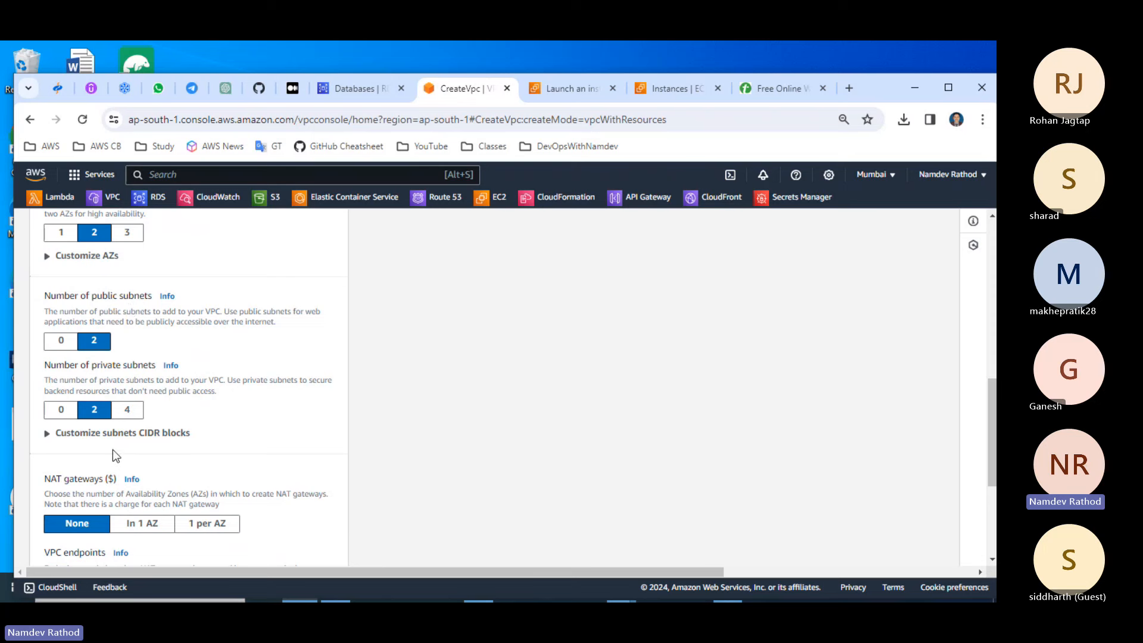
{"action": "scroll", "coordinate": [116, 464], "scroll_direction": "up", "scroll_amount": 6}
{"action": "scroll", "coordinate": [117, 463], "scroll_direction": "down", "scroll_amount": 10}
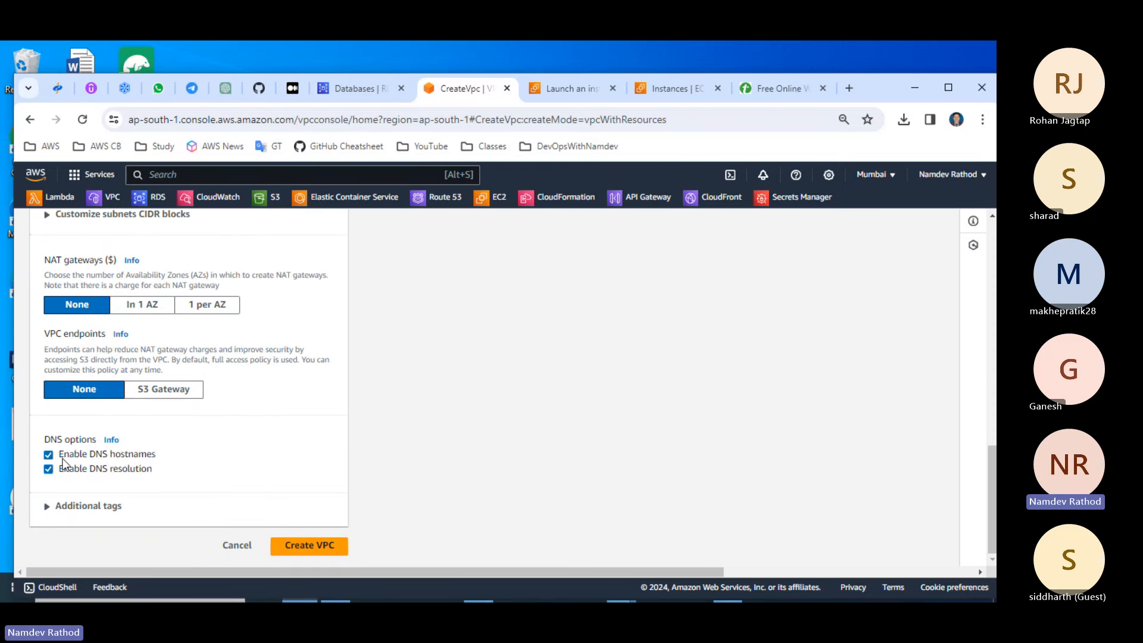
{"action": "left_click", "coordinate": [55, 510]}
{"action": "scroll", "coordinate": [206, 487], "scroll_direction": "down", "scroll_amount": 2}
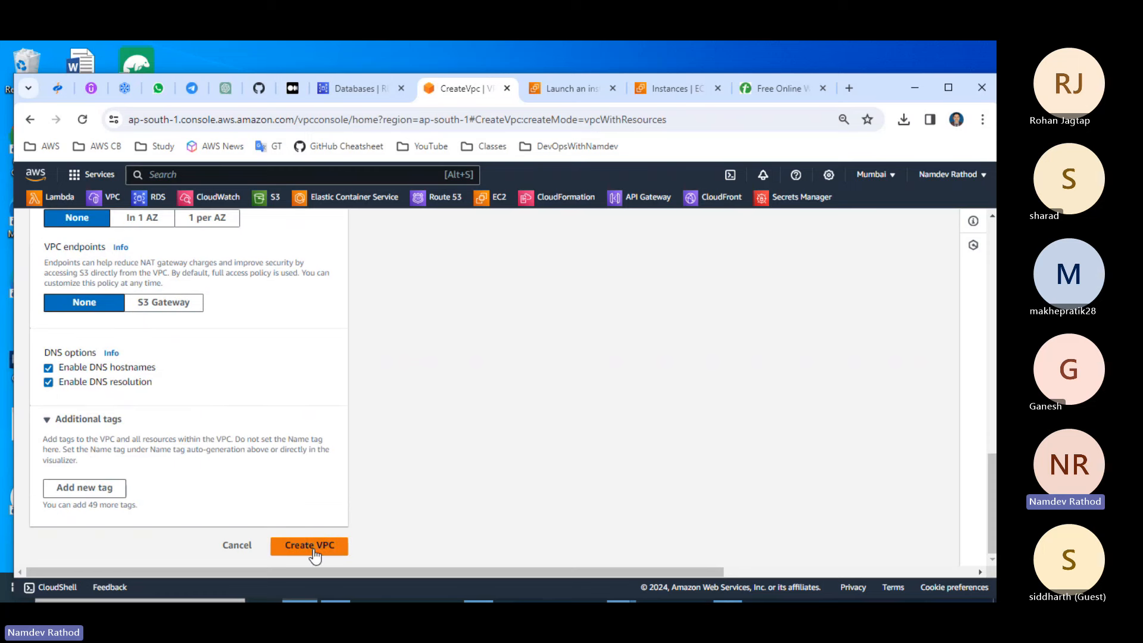
Examine the preview diagram of the planned VPC across its subnets, route tables and network connections.
{"action": "scroll", "coordinate": [564, 548], "scroll_direction": "up", "scroll_amount": 10}
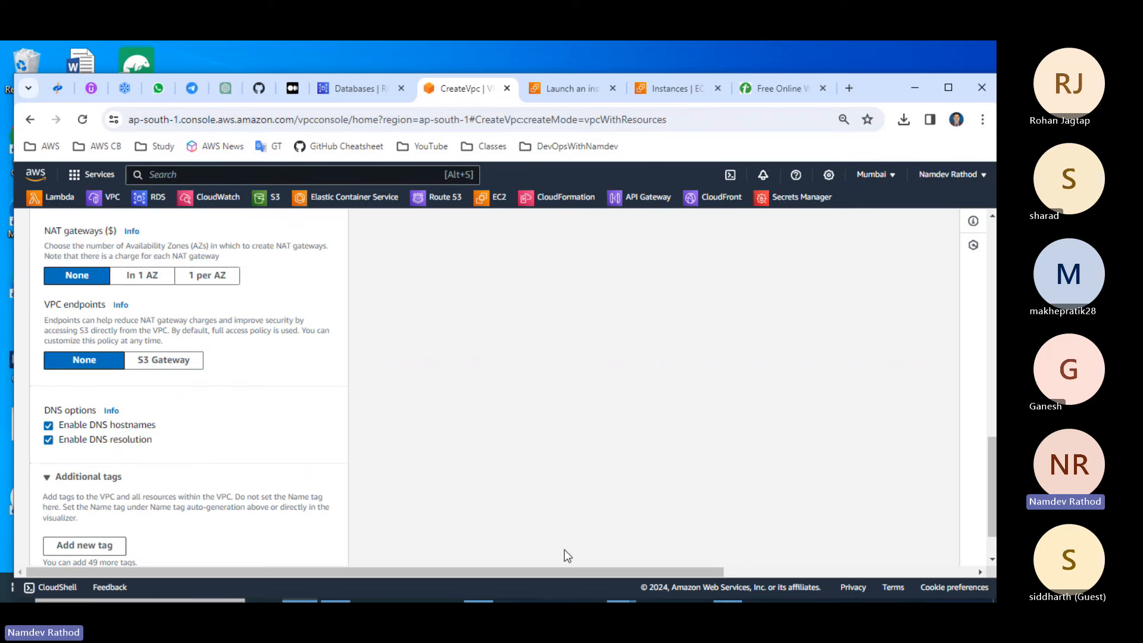
{"action": "scroll", "coordinate": [564, 548], "scroll_direction": "up", "scroll_amount": 2}
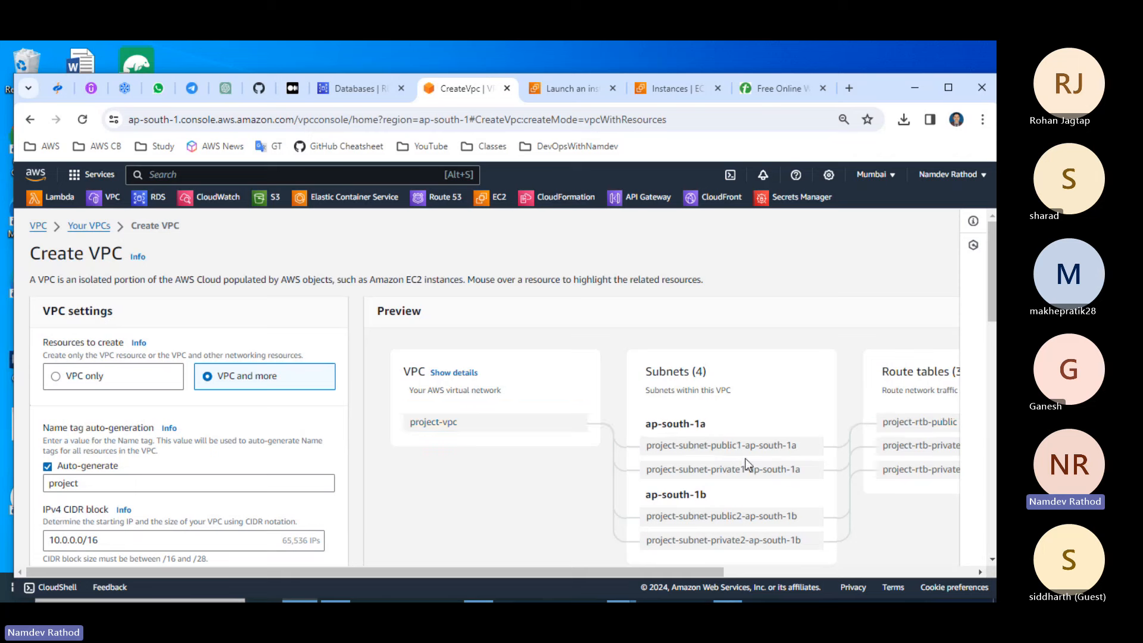
{"action": "scroll", "coordinate": [745, 458], "scroll_direction": "down", "scroll_amount": 1}
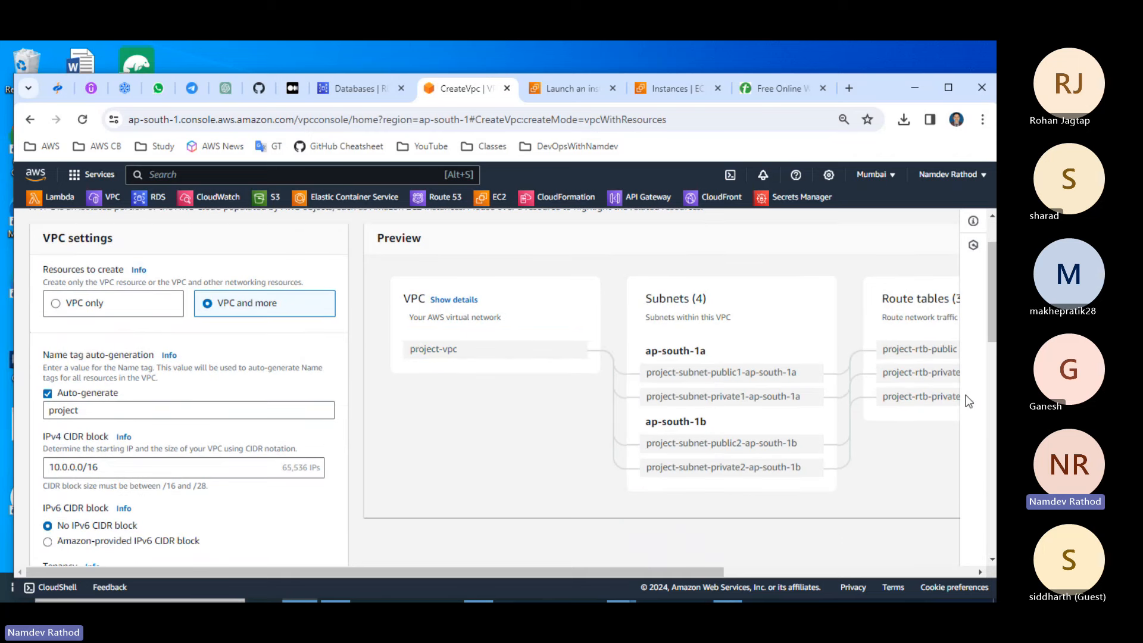
{"action": "left_click_drag", "start_coordinate": [707, 574], "coordinate": [855, 564]}
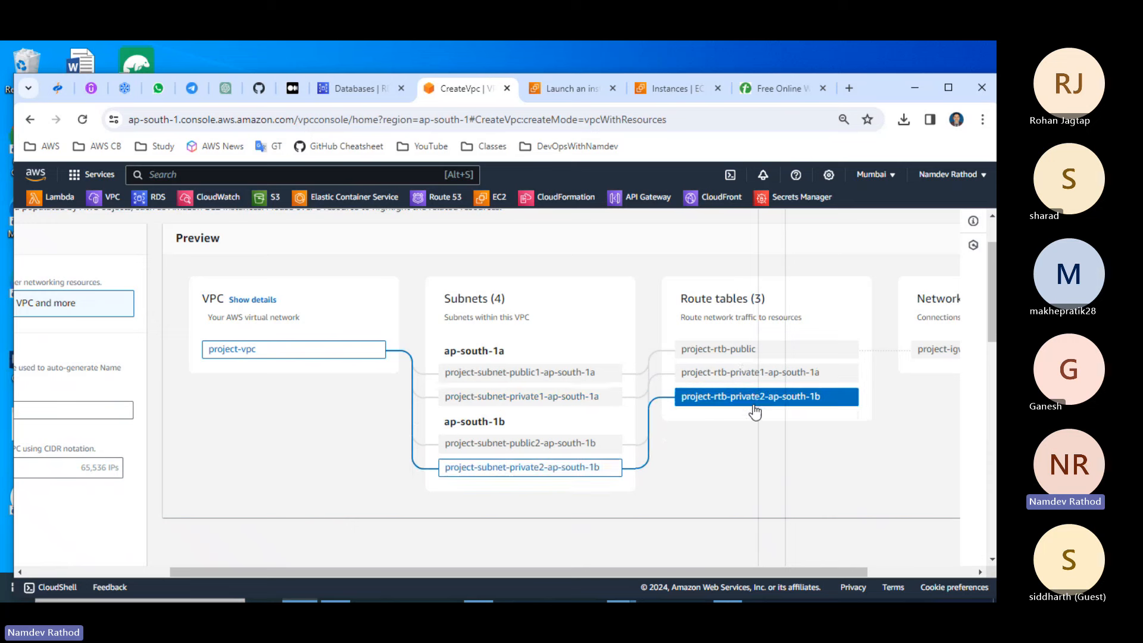
{"action": "left_click_drag", "start_coordinate": [795, 569], "coordinate": [886, 541]}
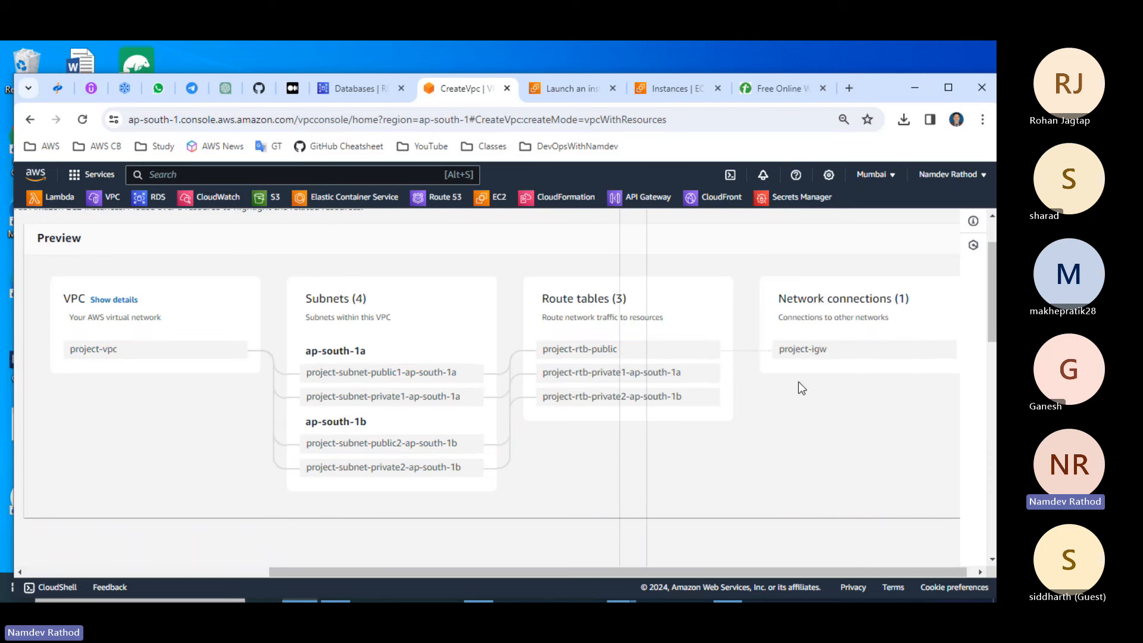
{"action": "left_click_drag", "start_coordinate": [701, 570], "coordinate": [397, 560]}
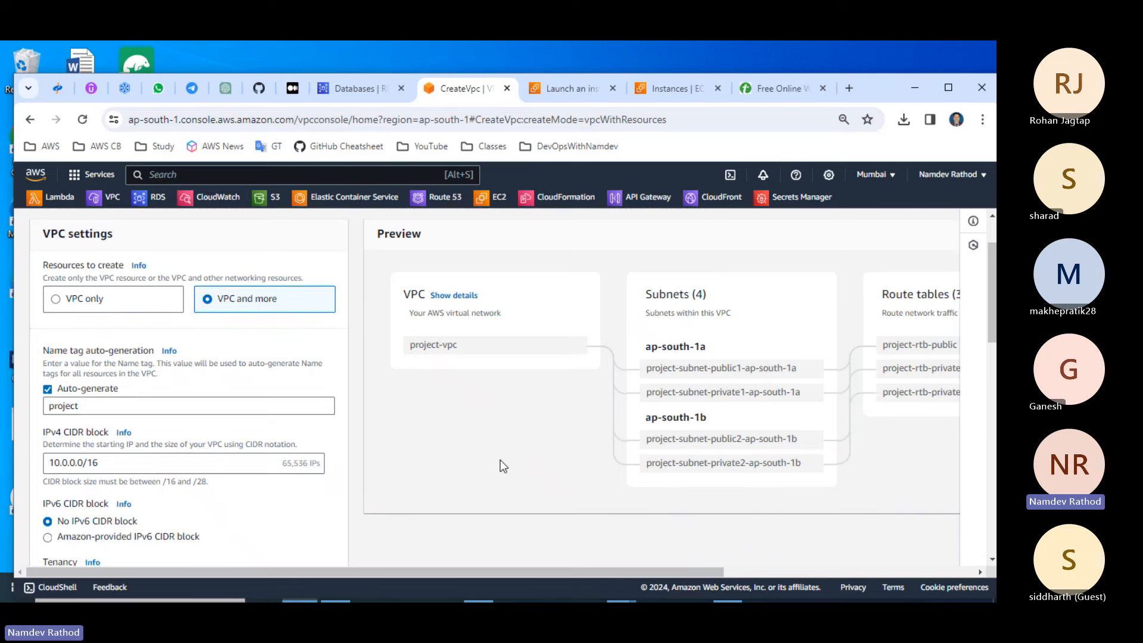
Create the VPC together with its resources and review the creation steps listed in the workflow details.
{"action": "scroll", "coordinate": [500, 460], "scroll_direction": "down", "scroll_amount": 10}
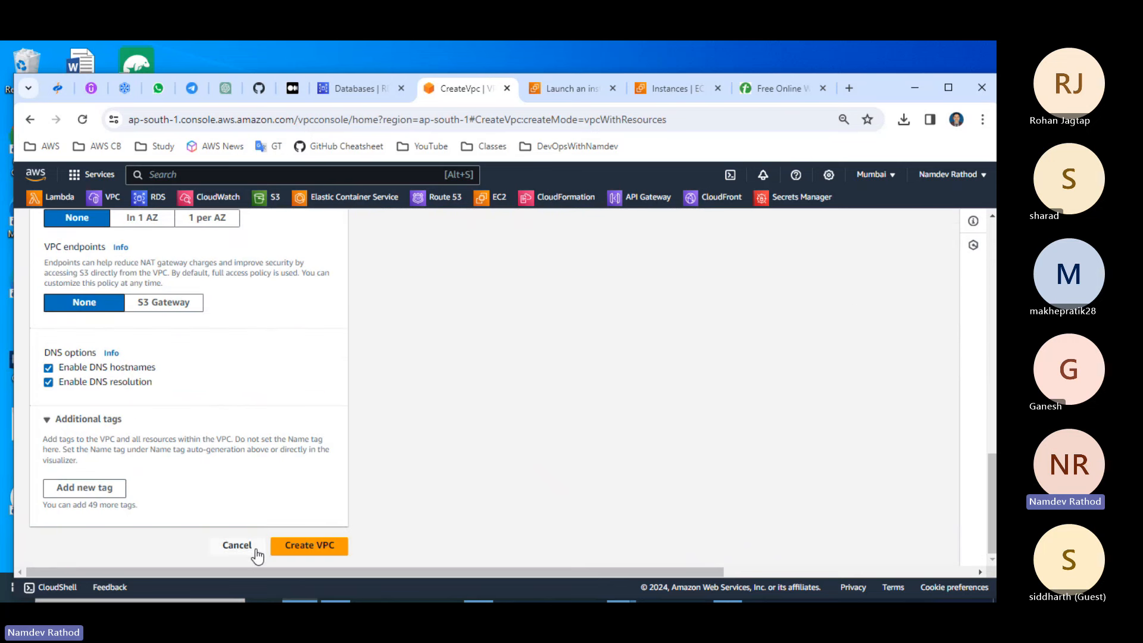
{"action": "left_click", "coordinate": [309, 546]}
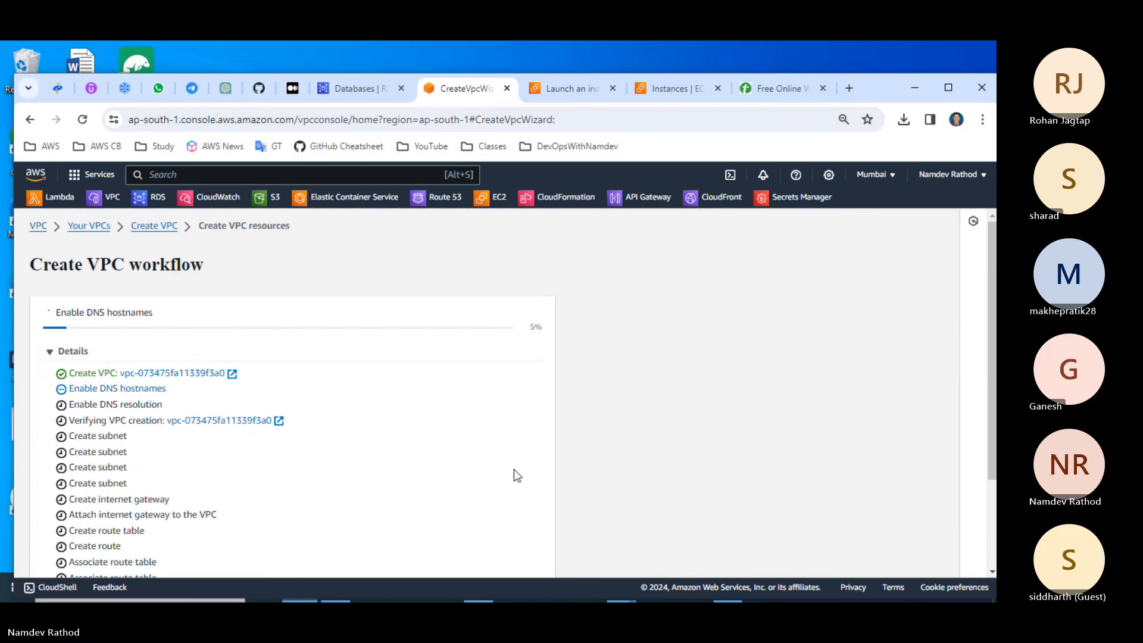
{"action": "scroll", "coordinate": [513, 475], "scroll_direction": "down", "scroll_amount": 3}
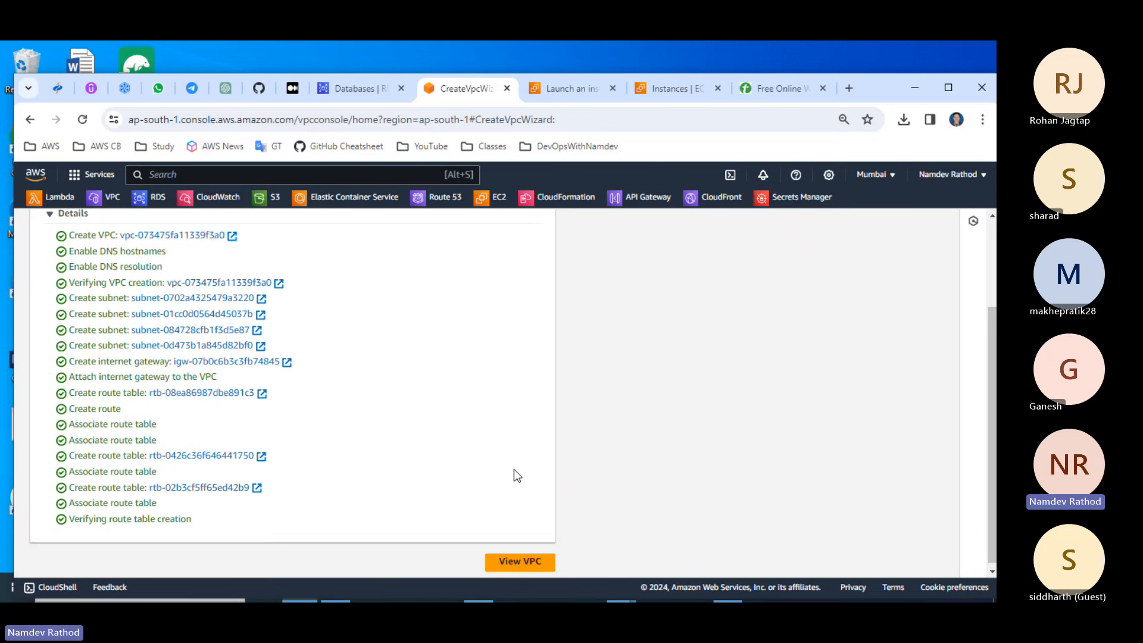
{"action": "scroll", "coordinate": [300, 528], "scroll_direction": "up", "scroll_amount": 1}
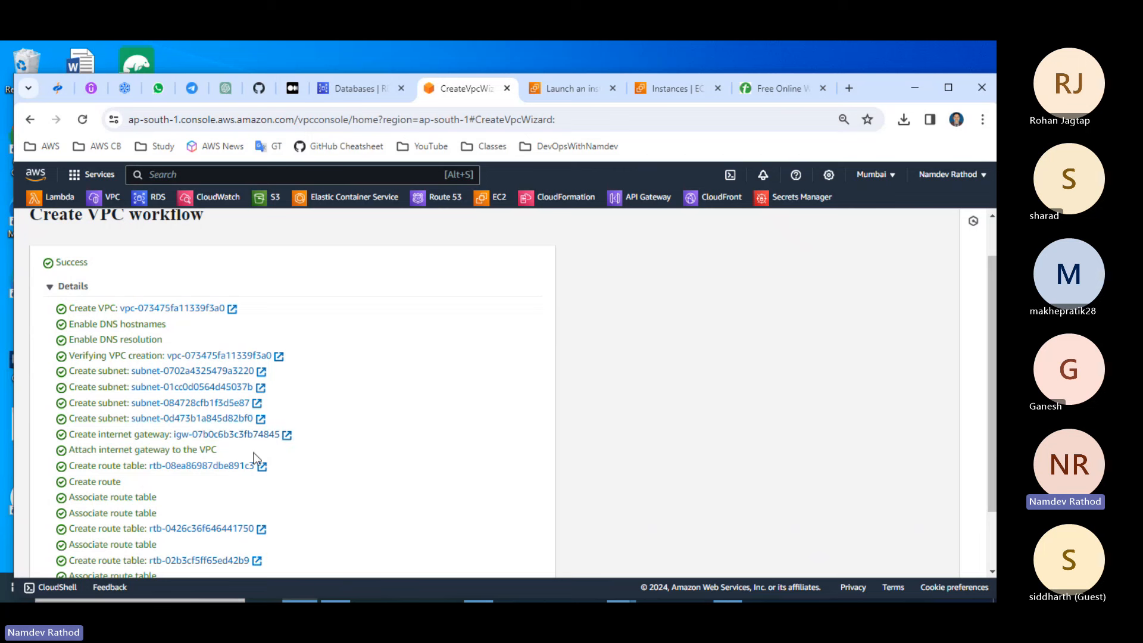
{"action": "scroll", "coordinate": [260, 452], "scroll_direction": "down", "scroll_amount": 2}
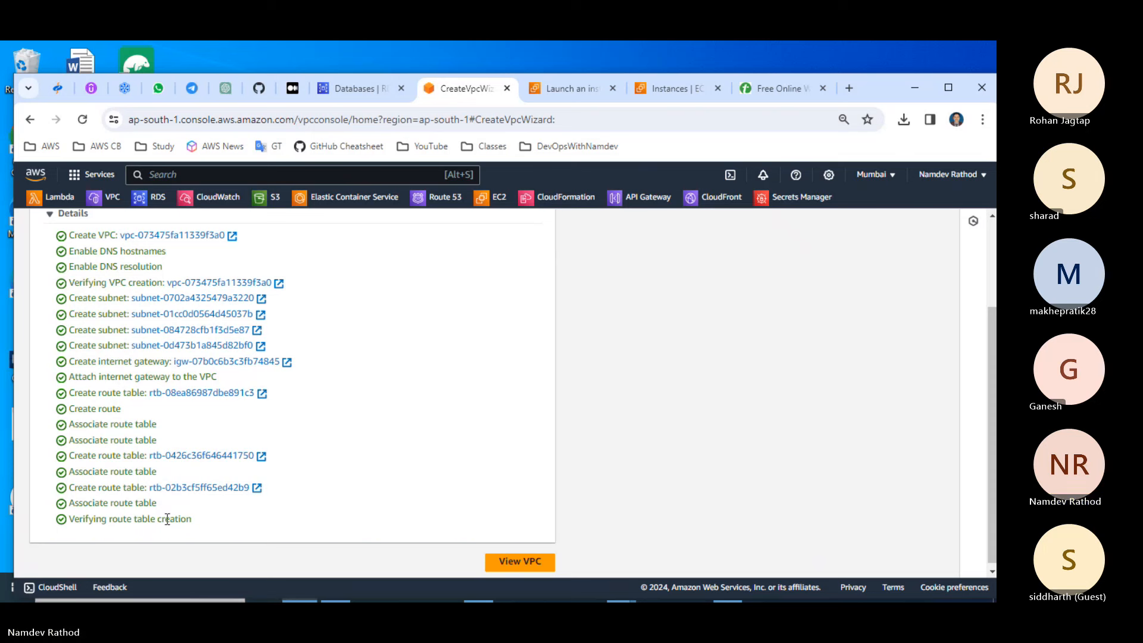
{"action": "scroll", "coordinate": [199, 520], "scroll_direction": "down", "scroll_amount": 1}
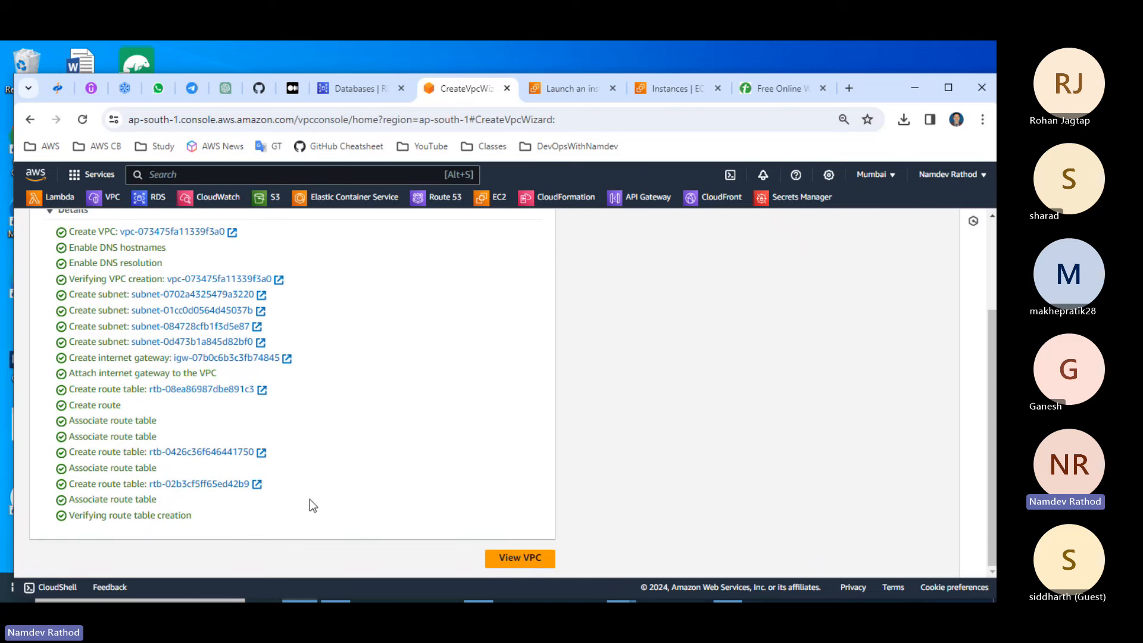
Open the details of the newly created VPC, copy its VPC ID, and examine its resource map.
{"action": "left_click", "coordinate": [530, 566]}
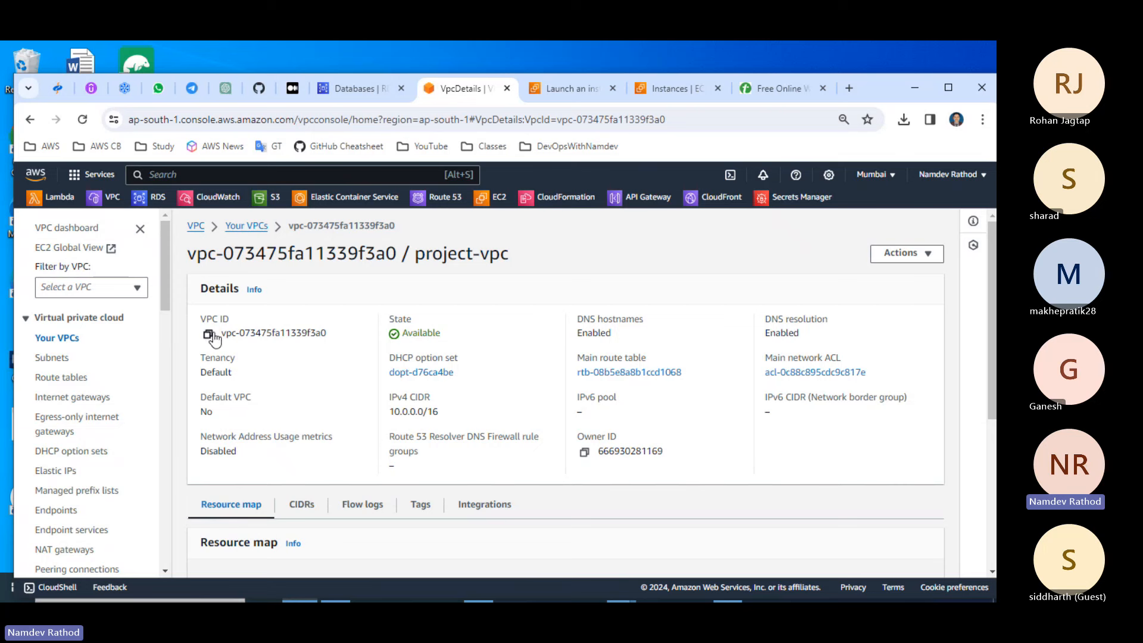
{"action": "left_click", "coordinate": [208, 337]}
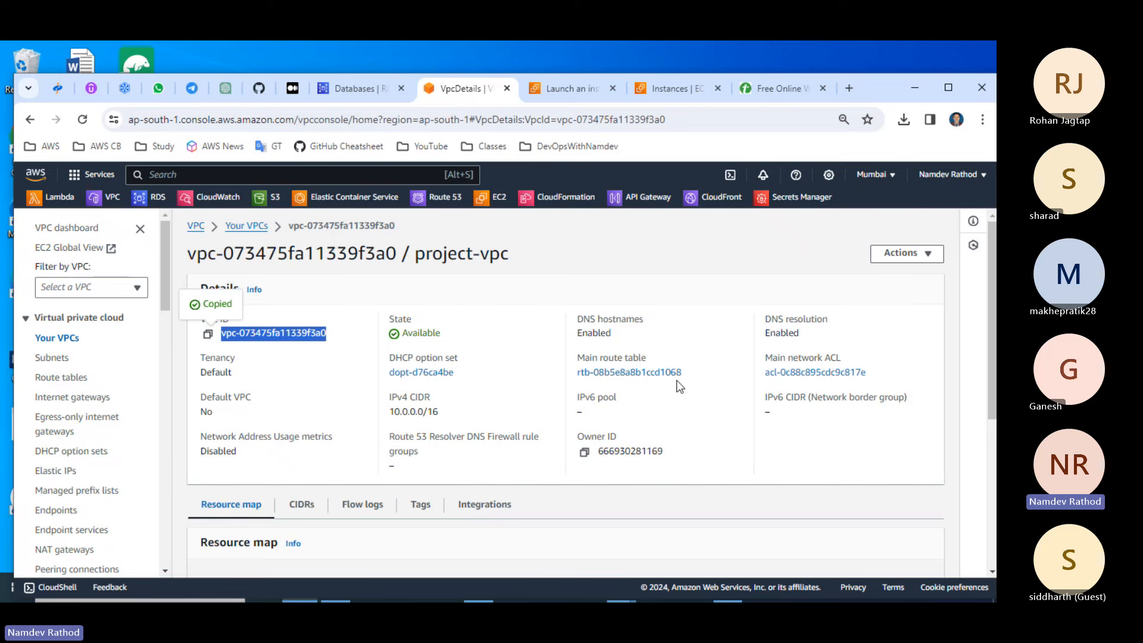
{"action": "scroll", "coordinate": [387, 356], "scroll_direction": "down", "scroll_amount": 1}
{"action": "left_click_drag", "start_coordinate": [388, 338], "coordinate": [451, 347]}
{"action": "scroll", "coordinate": [449, 345], "scroll_direction": "down", "scroll_amount": 2}
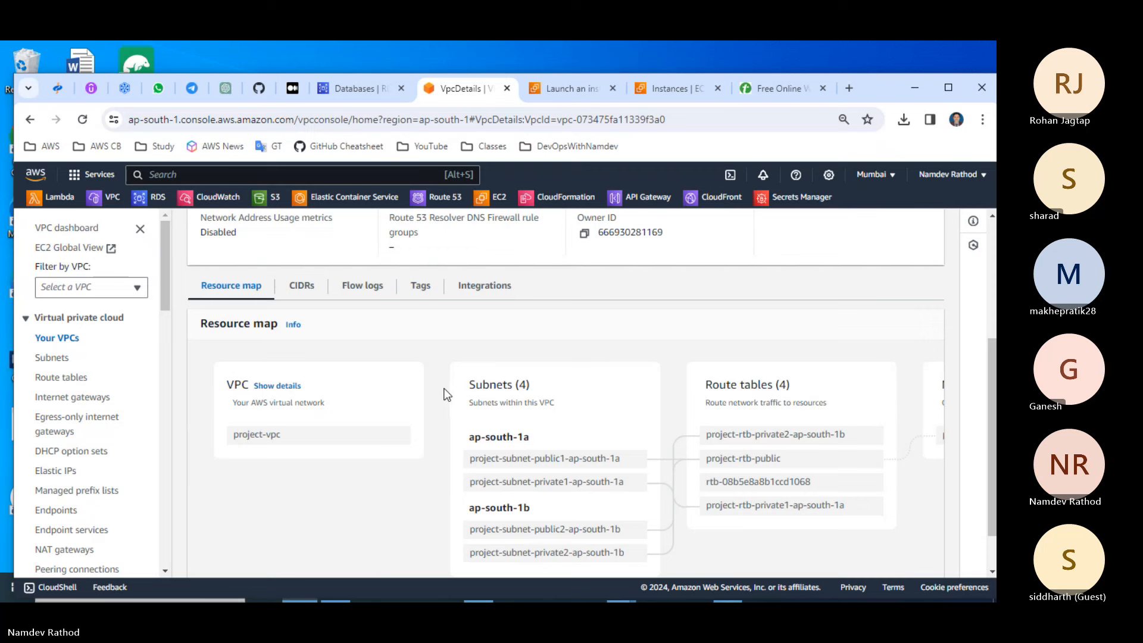
Filter the subnets list by the VPC ID vpc-073475fa11339f3a0 and sort it by name in descending order.
{"action": "left_click", "coordinate": [56, 357]}
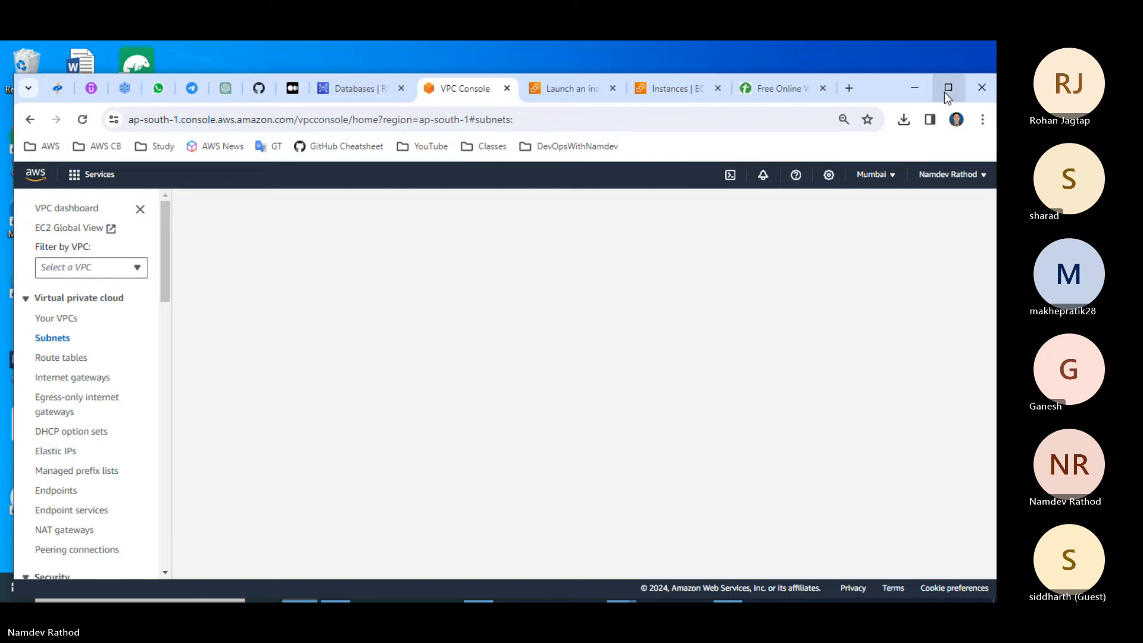
{"action": "left_click", "coordinate": [947, 89]}
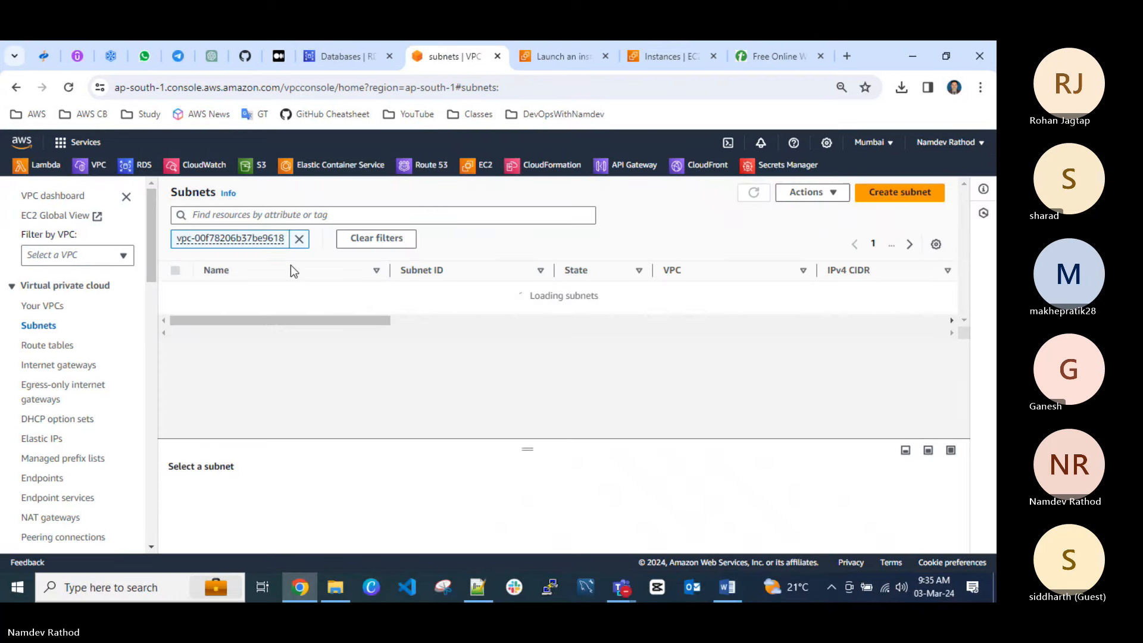
{"action": "left_click", "coordinate": [299, 238]}
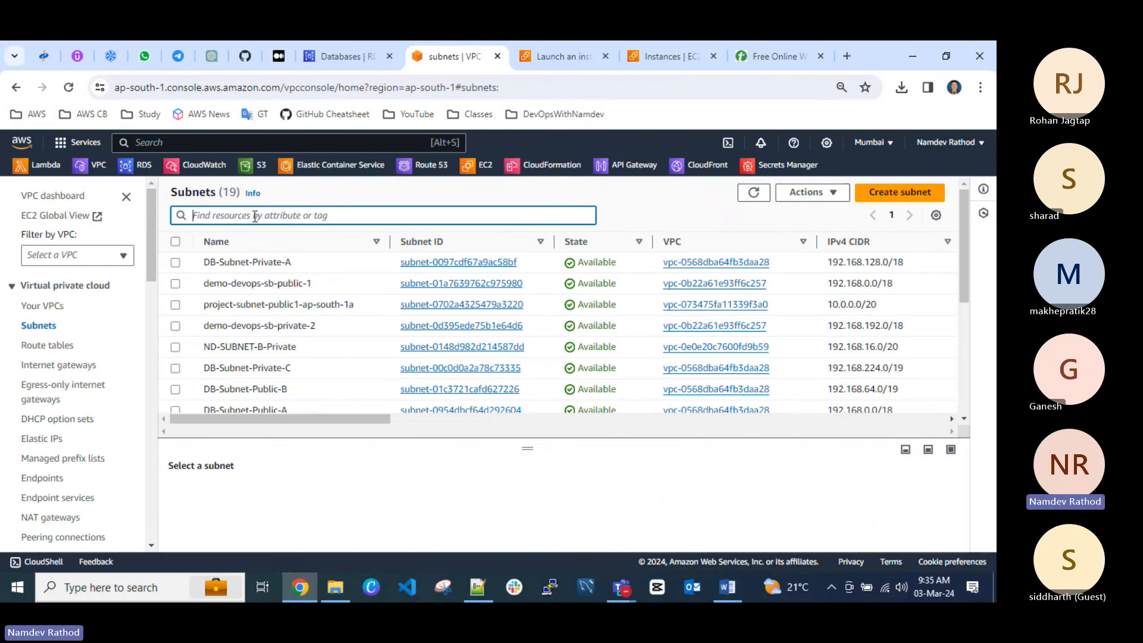
{"action": "key", "text": "ctrl+v"}
{"action": "key", "text": "Return"}
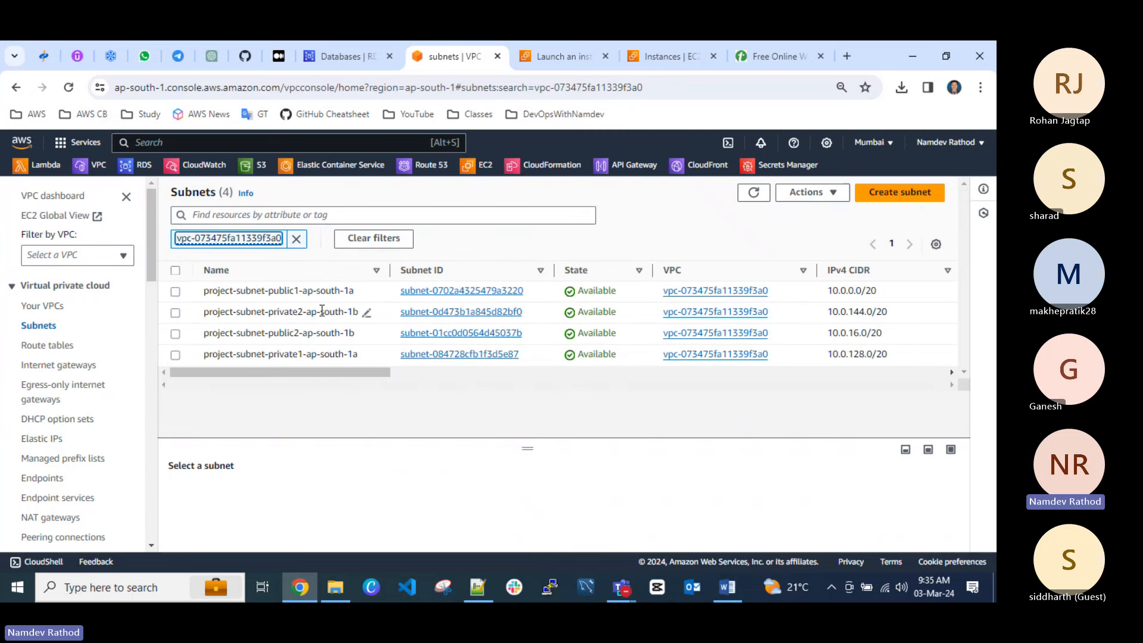
{"action": "left_click", "coordinate": [312, 270]}
{"action": "left_click", "coordinate": [314, 271]}
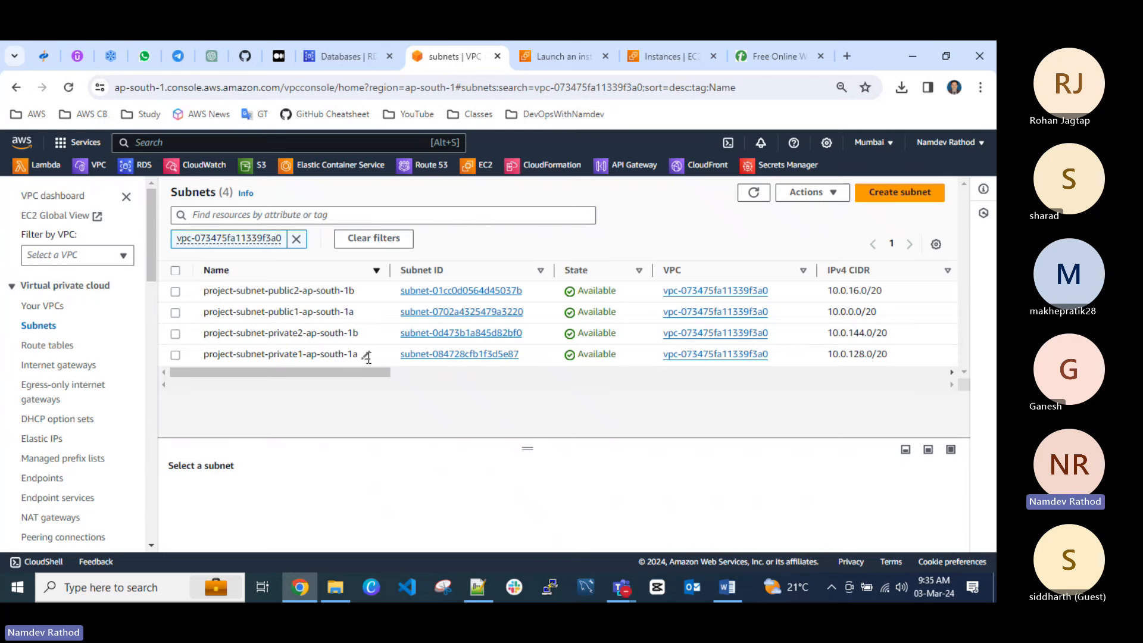
Filter the route tables by vpc-073475fa11339f3a0, sorted by name descending, and widen the Explicit subnet associations column.
{"action": "left_click", "coordinate": [50, 346]}
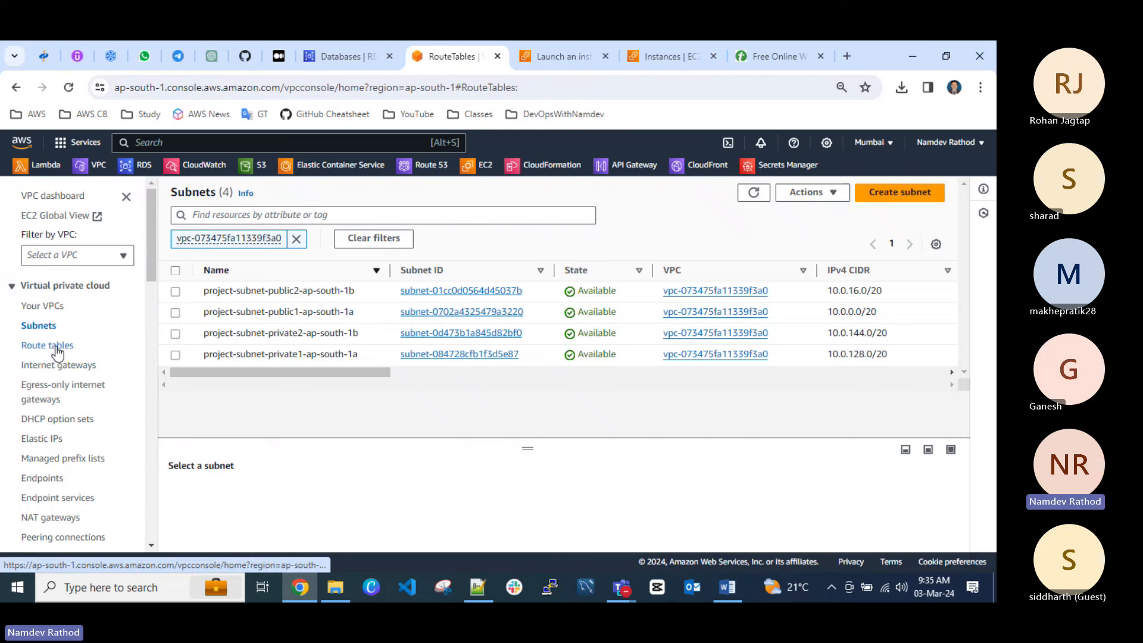
{"action": "left_click", "coordinate": [299, 239]}
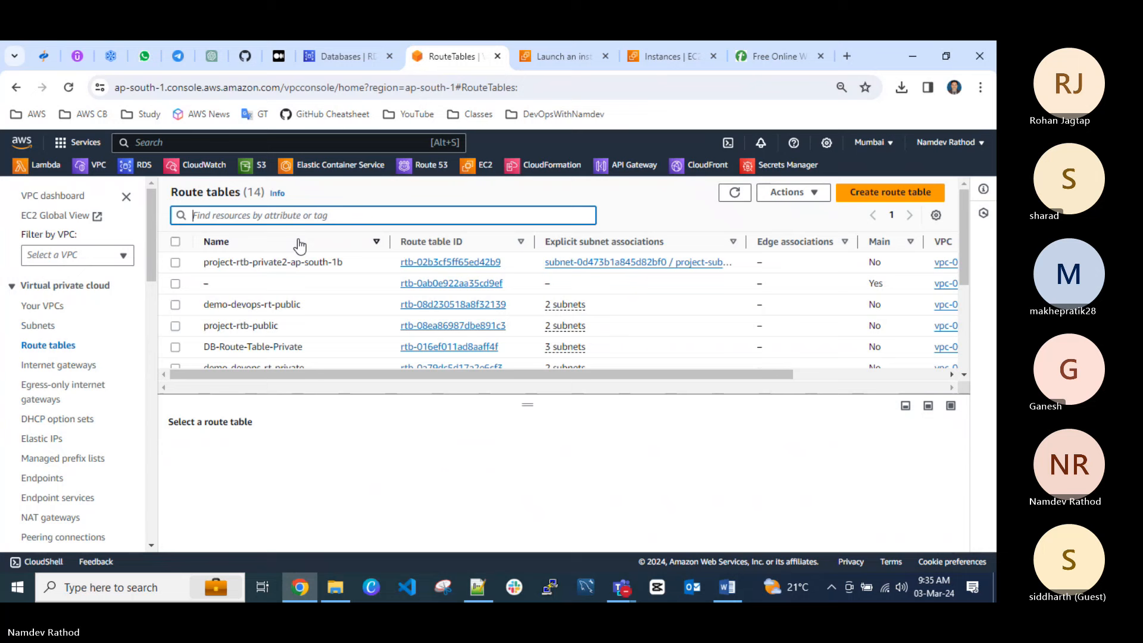
{"action": "left_click", "coordinate": [278, 216]}
{"action": "key", "text": "ctrl+v"}
{"action": "key", "text": "Return"}
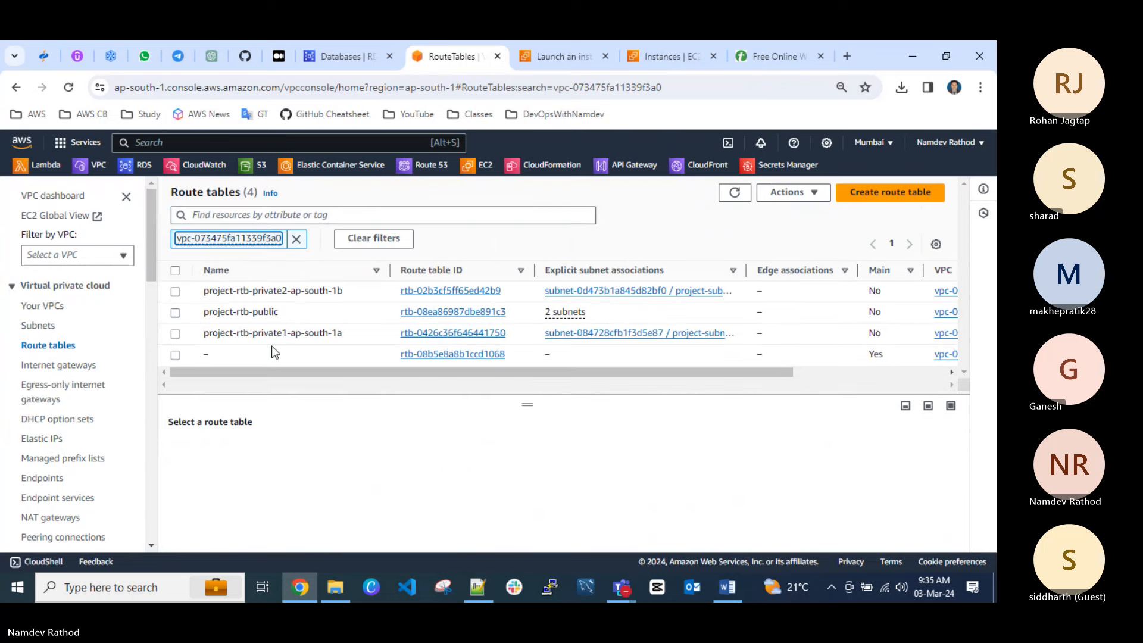
{"action": "left_click", "coordinate": [353, 277]}
{"action": "left_click", "coordinate": [353, 276]}
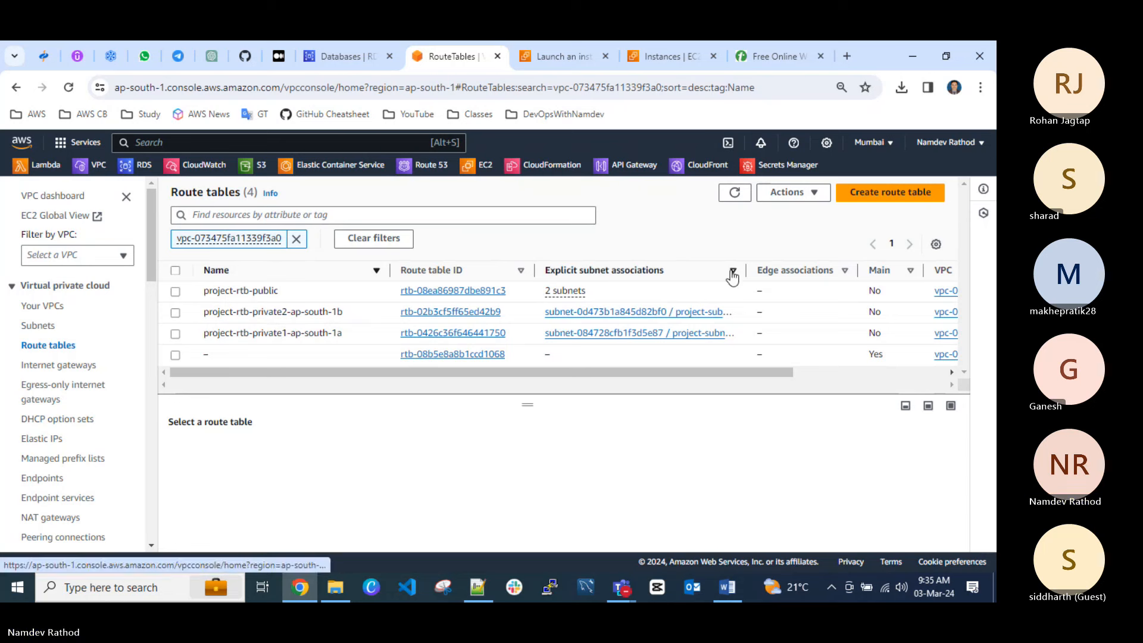
{"action": "left_click_drag", "start_coordinate": [748, 271], "coordinate": [787, 270]}
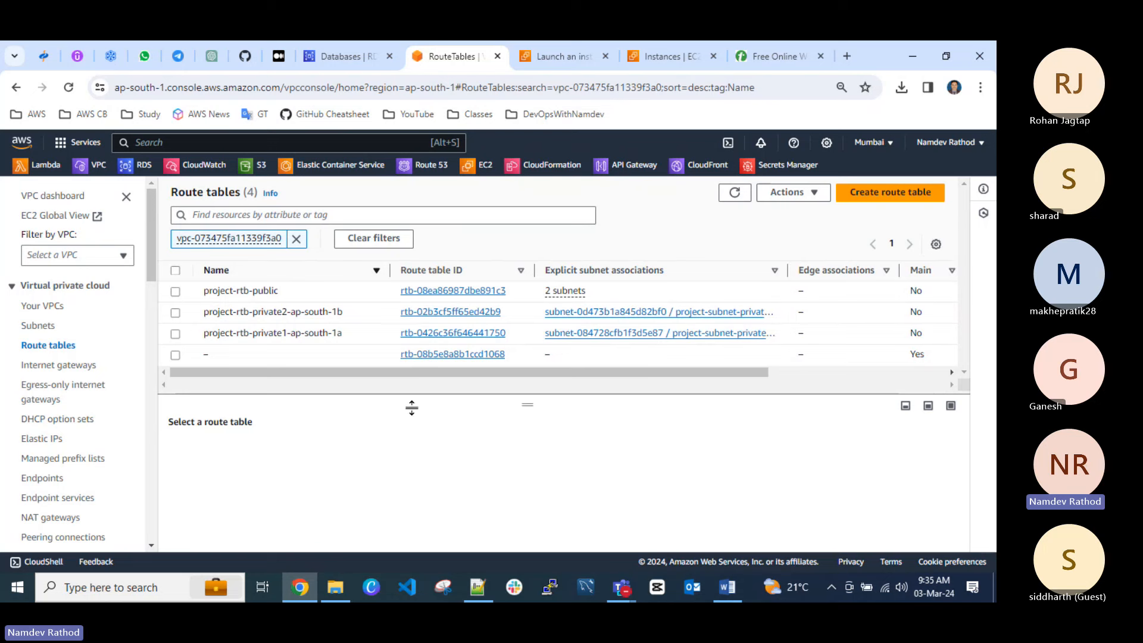
Filter the internet gateways by the VPC ID vpc-073475fa11339f3a0 and examine the attached VPC and owner details.
{"action": "left_click", "coordinate": [75, 365]}
{"action": "left_click", "coordinate": [299, 239]}
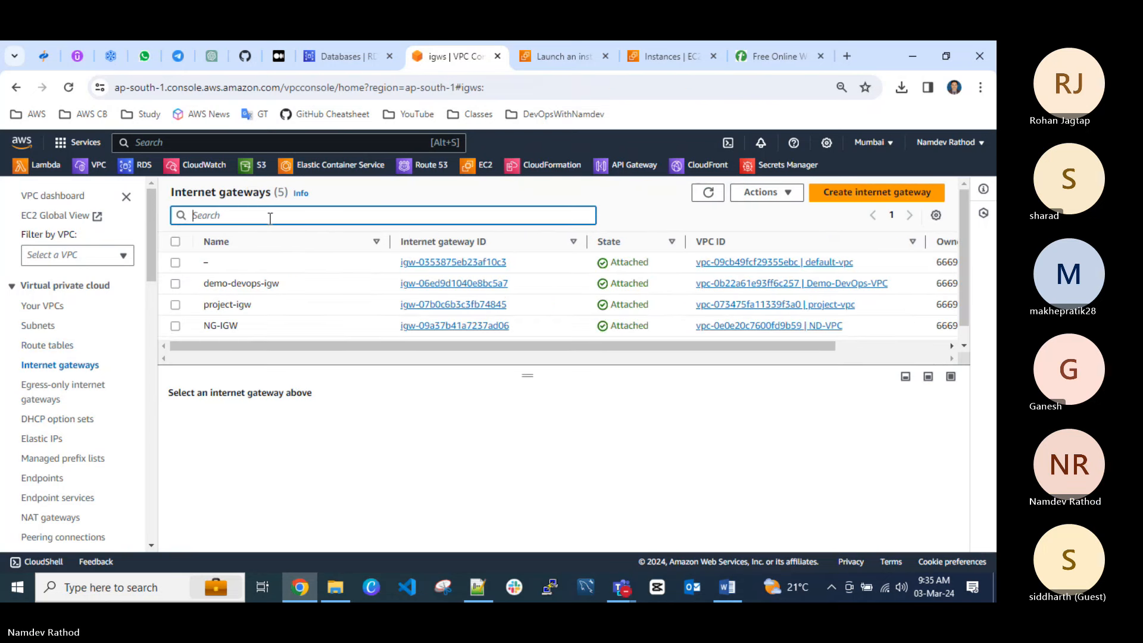
{"action": "key", "text": "ctrl+v"}
{"action": "key", "text": "Return"}
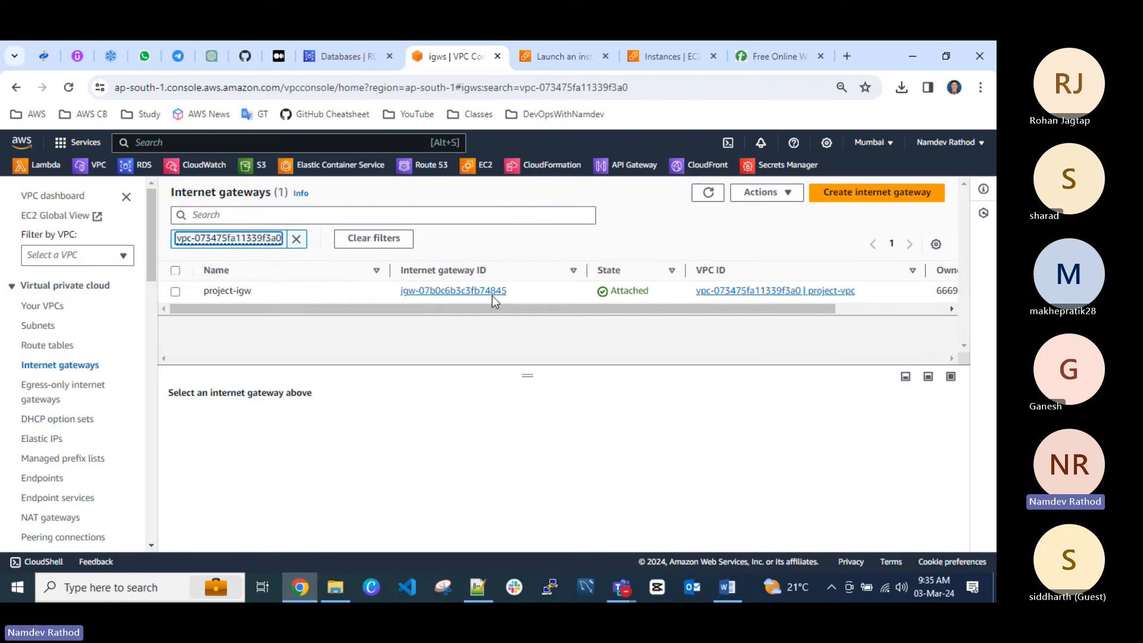
{"action": "left_click_drag", "start_coordinate": [391, 306], "coordinate": [538, 324]}
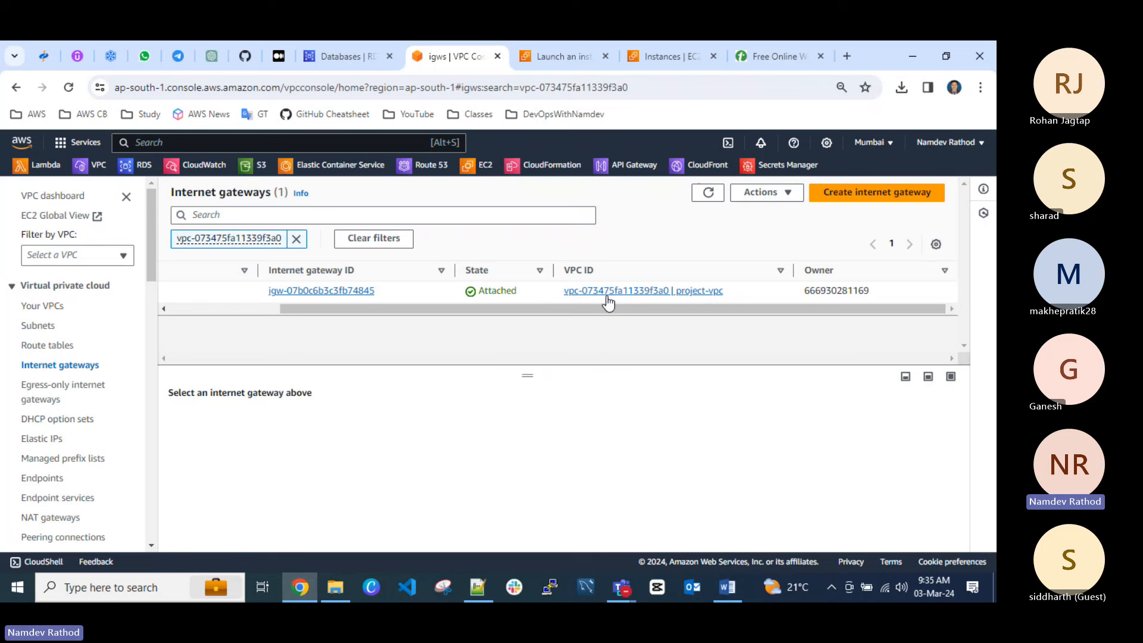
Select the project-rtb-public route table and examine the destinations and targets of its routes.
{"action": "left_click", "coordinate": [48, 346]}
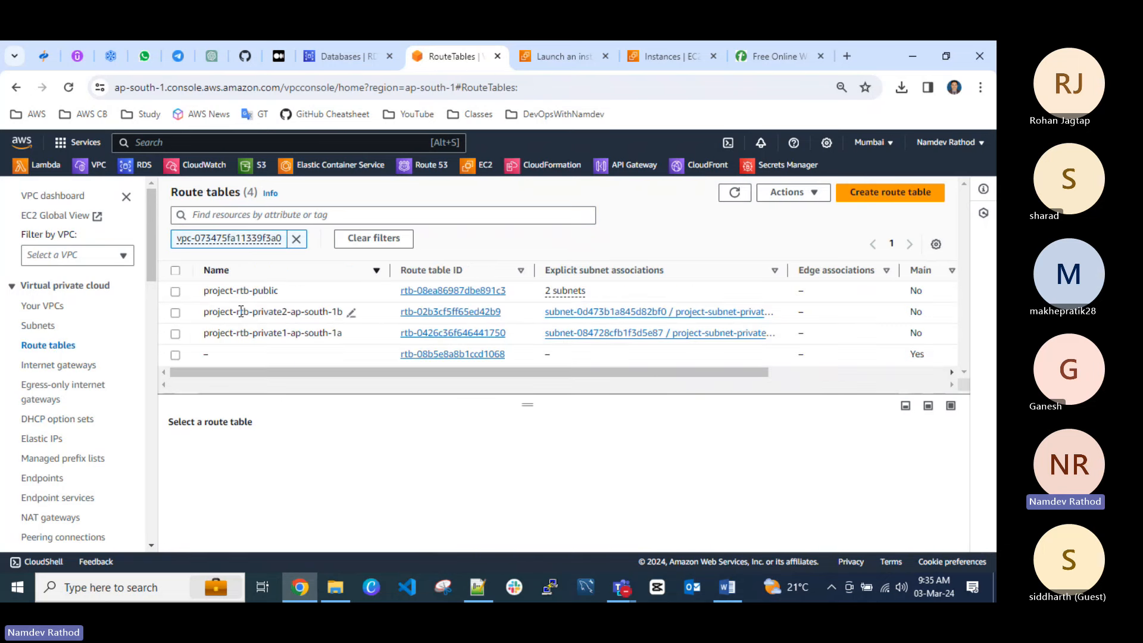
{"action": "left_click", "coordinate": [176, 291]}
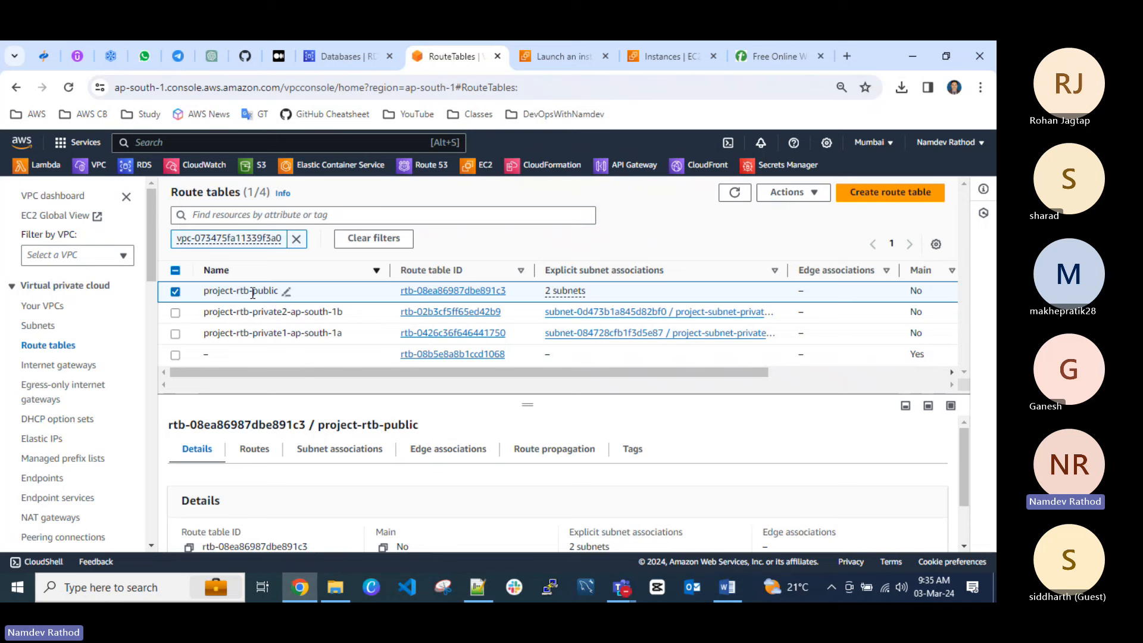
{"action": "left_click", "coordinate": [256, 452]}
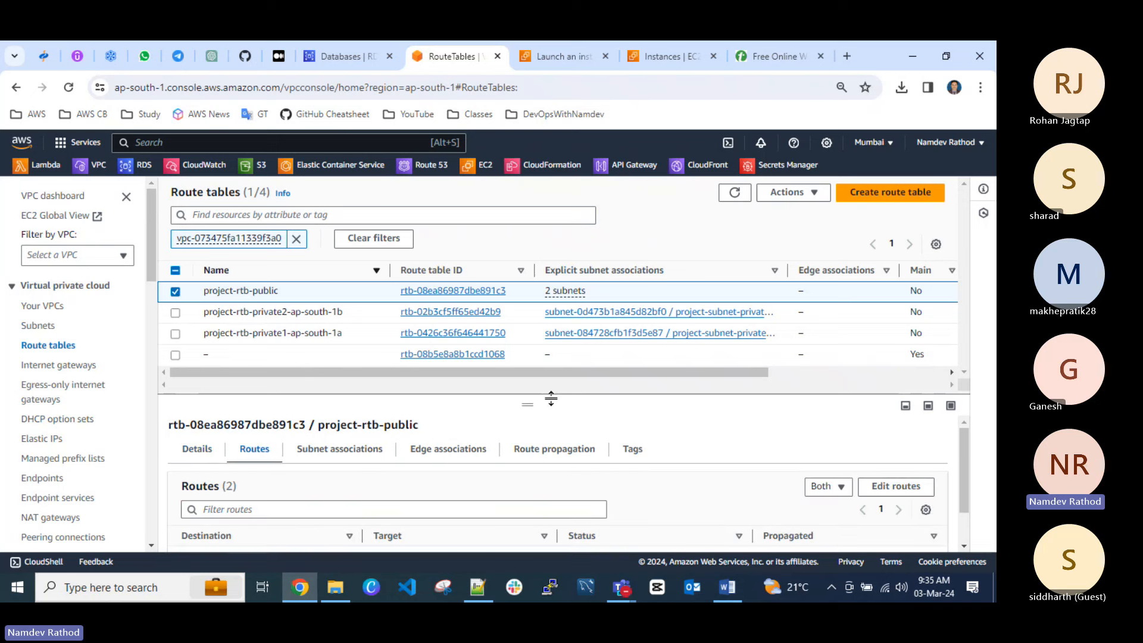
{"action": "left_click_drag", "start_coordinate": [530, 404], "coordinate": [534, 379]}
{"action": "scroll", "coordinate": [512, 472], "scroll_direction": "down", "scroll_amount": 1}
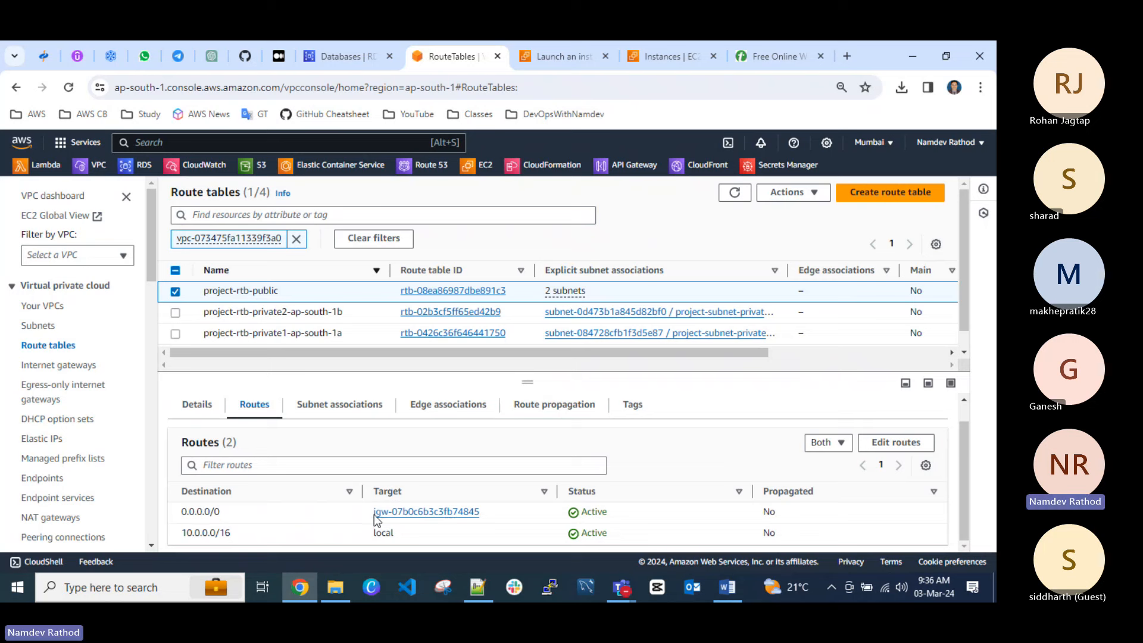
{"action": "scroll", "coordinate": [448, 499], "scroll_direction": "up", "scroll_amount": 1}
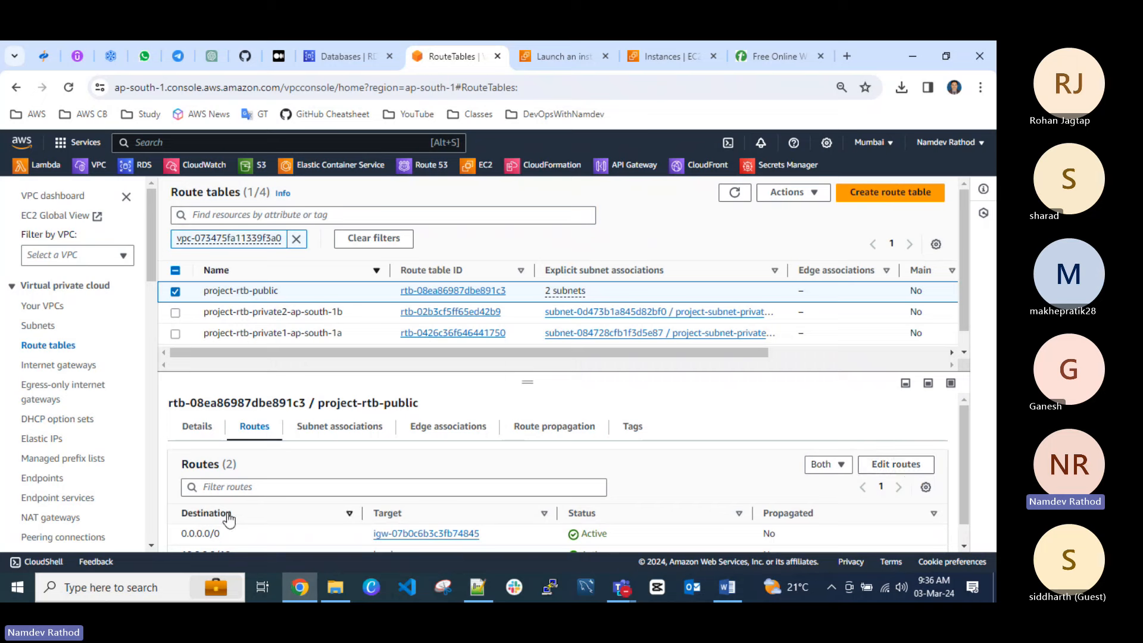
Review the subnet associations and routes of project-rtb-public, and clear the route table's selection.
{"action": "left_click", "coordinate": [326, 426]}
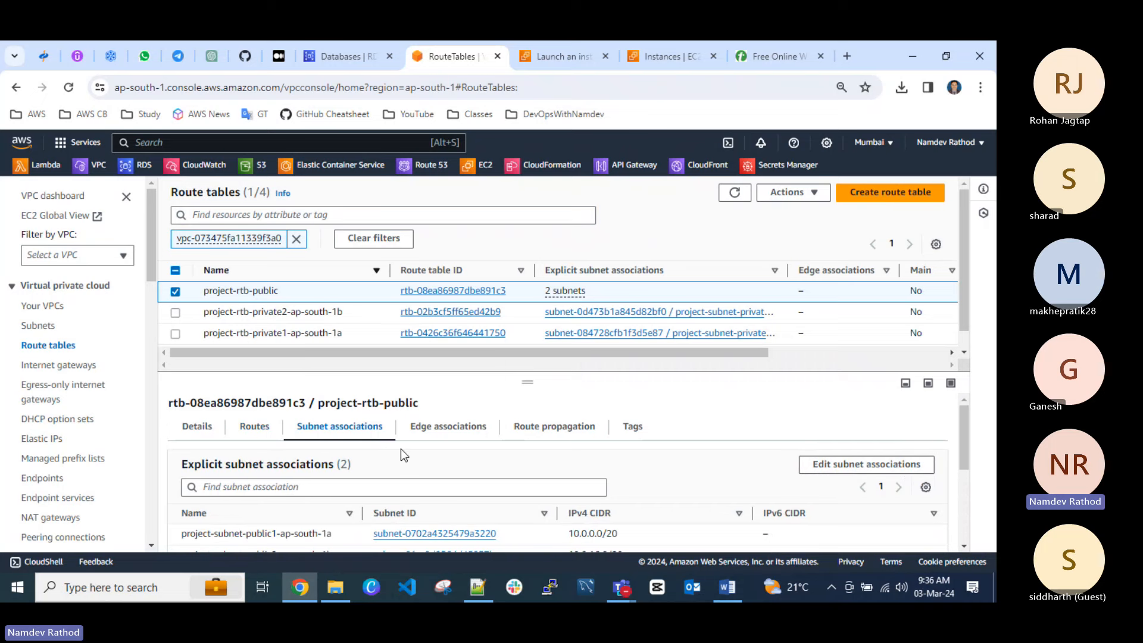
{"action": "scroll", "coordinate": [401, 449], "scroll_direction": "down", "scroll_amount": 2}
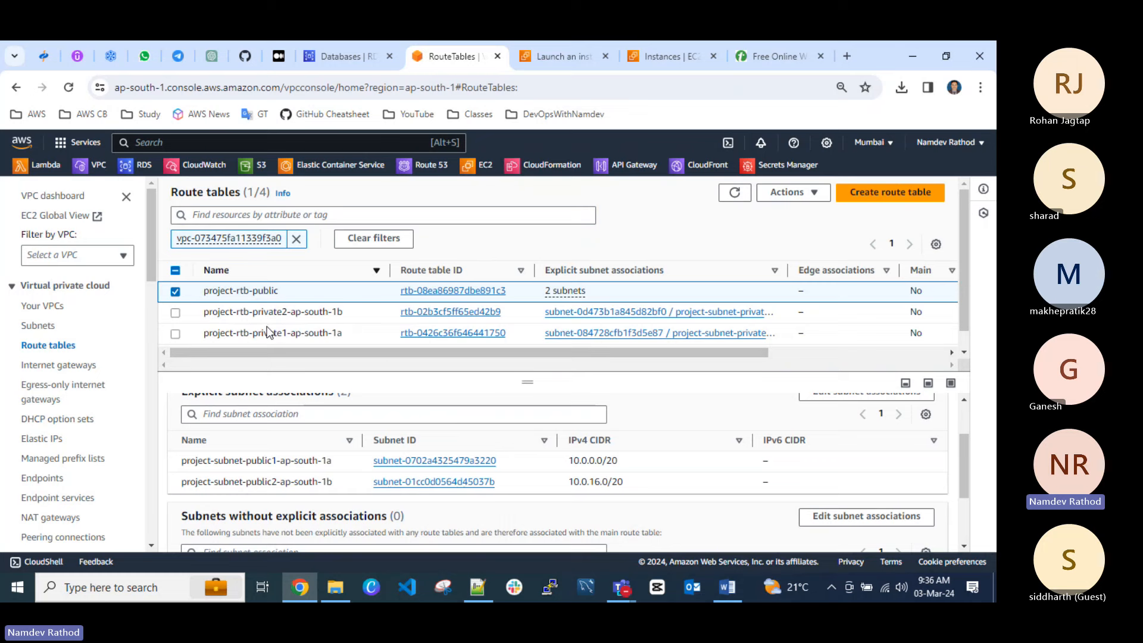
{"action": "scroll", "coordinate": [357, 470], "scroll_direction": "up", "scroll_amount": 2}
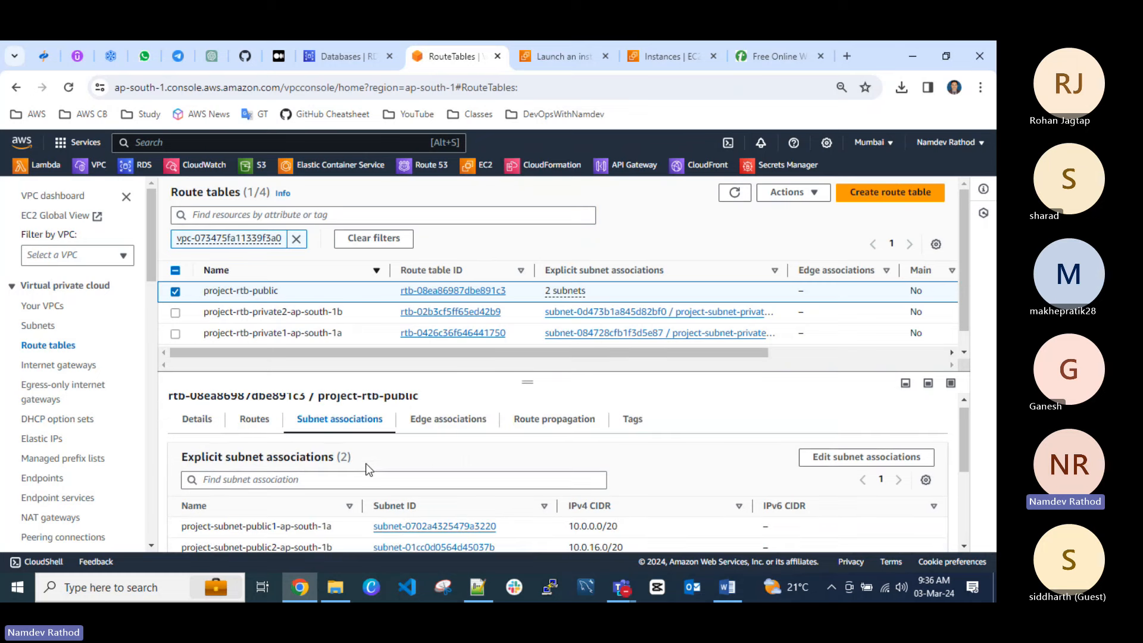
{"action": "left_click", "coordinate": [271, 433]}
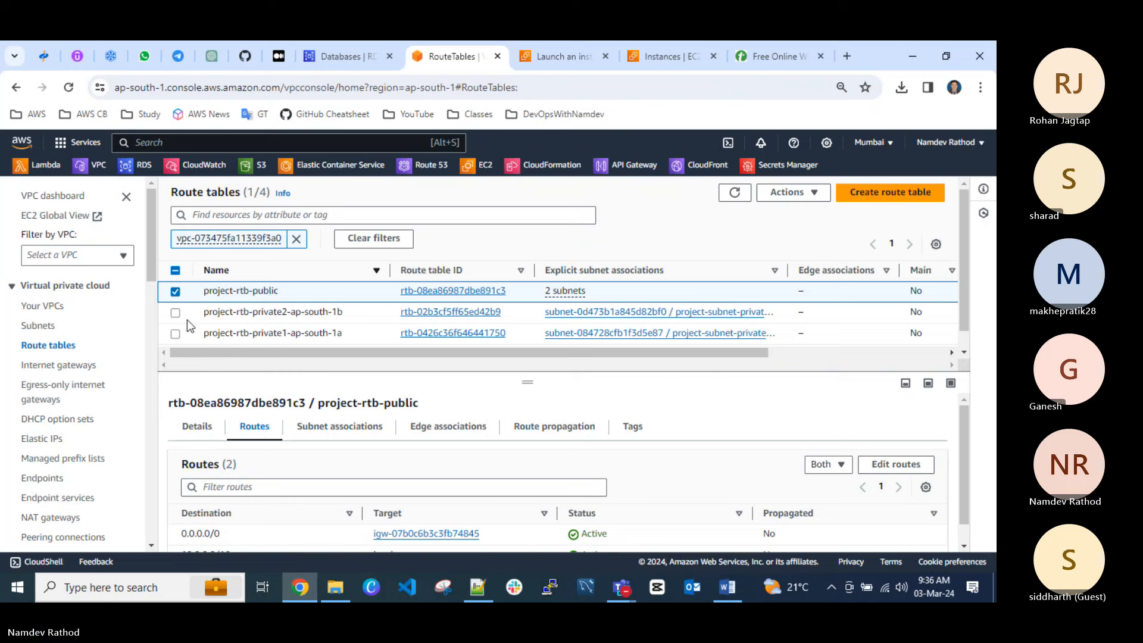
{"action": "left_click", "coordinate": [175, 291]}
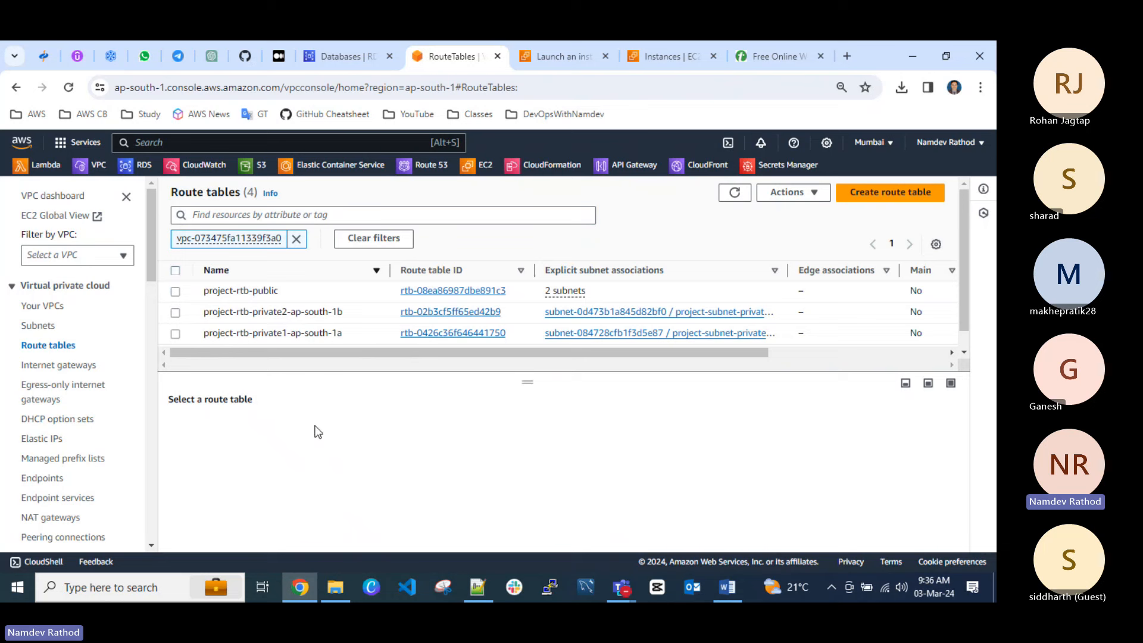
Show the list of all VPCs in the region and refresh it.
{"action": "left_click", "coordinate": [53, 309]}
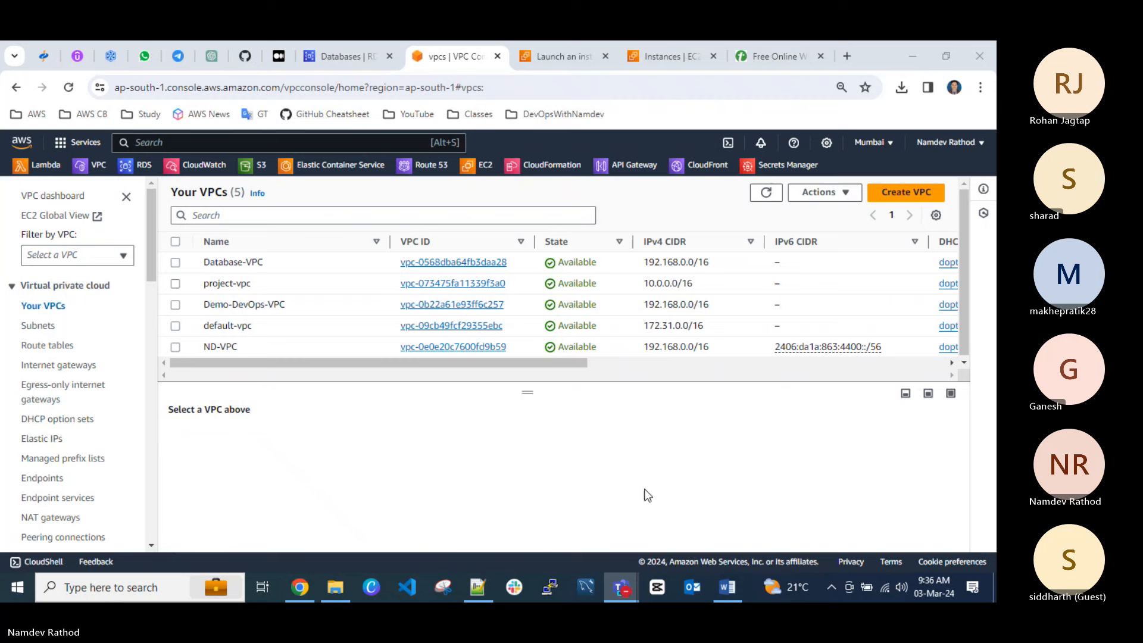
{"action": "left_click", "coordinate": [650, 441]}
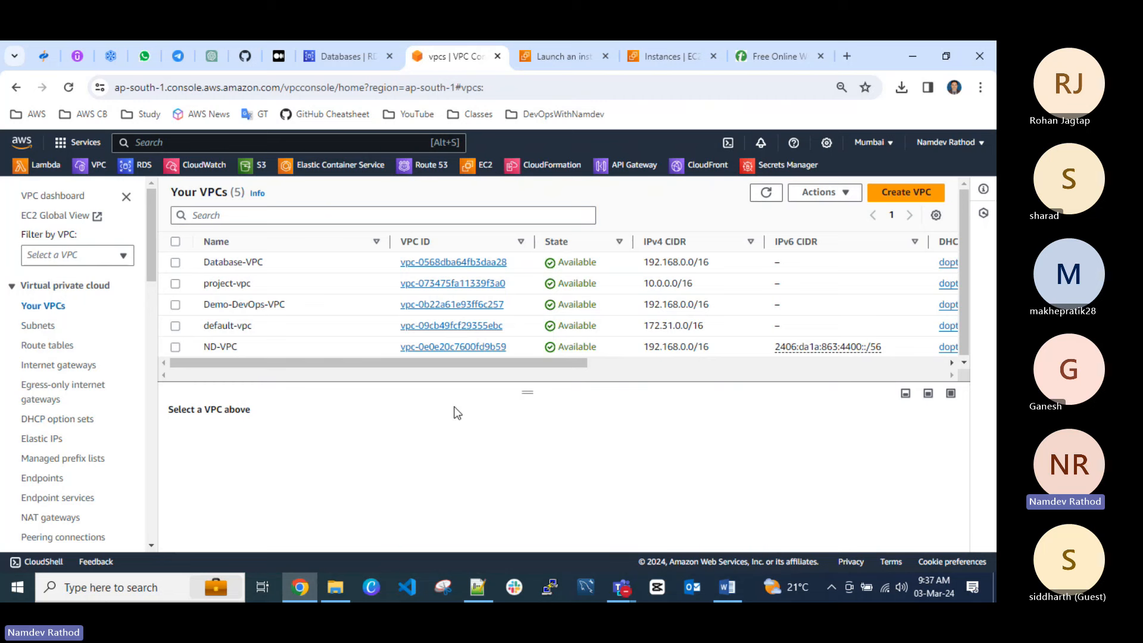
{"action": "left_click", "coordinate": [765, 192]}
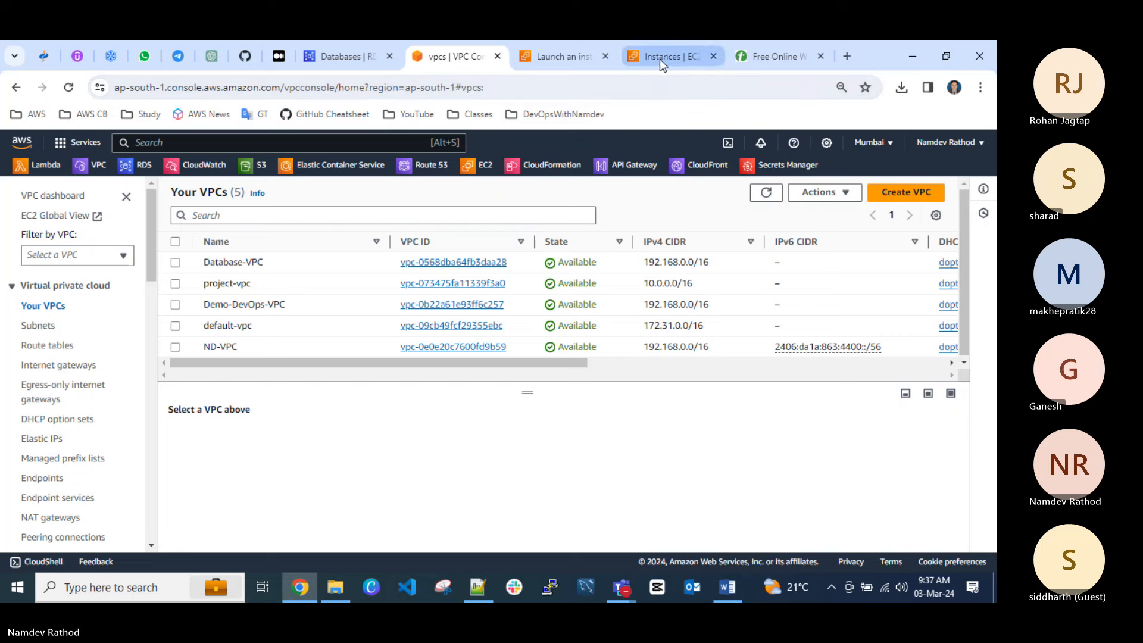
Switch to the EC2 instances list and refresh it repeatedly to check the status checks of Demo-Bastion-EC2-Linux.
{"action": "mouse_move", "coordinate": [659, 58]}
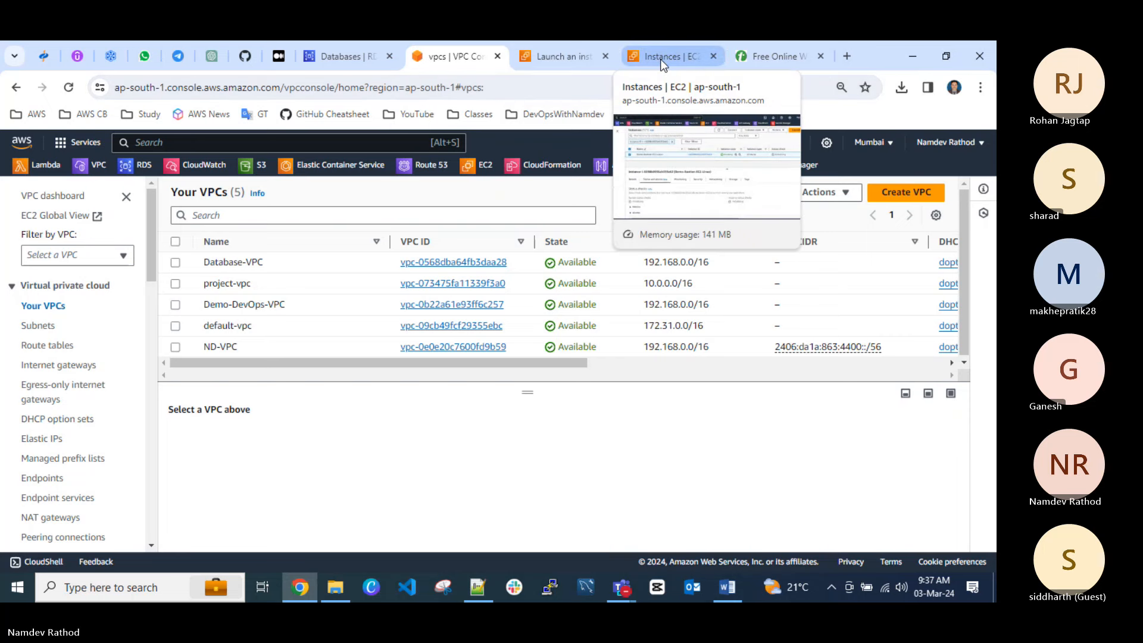
{"action": "left_click", "coordinate": [660, 59]}
{"action": "left_click", "coordinate": [544, 193]}
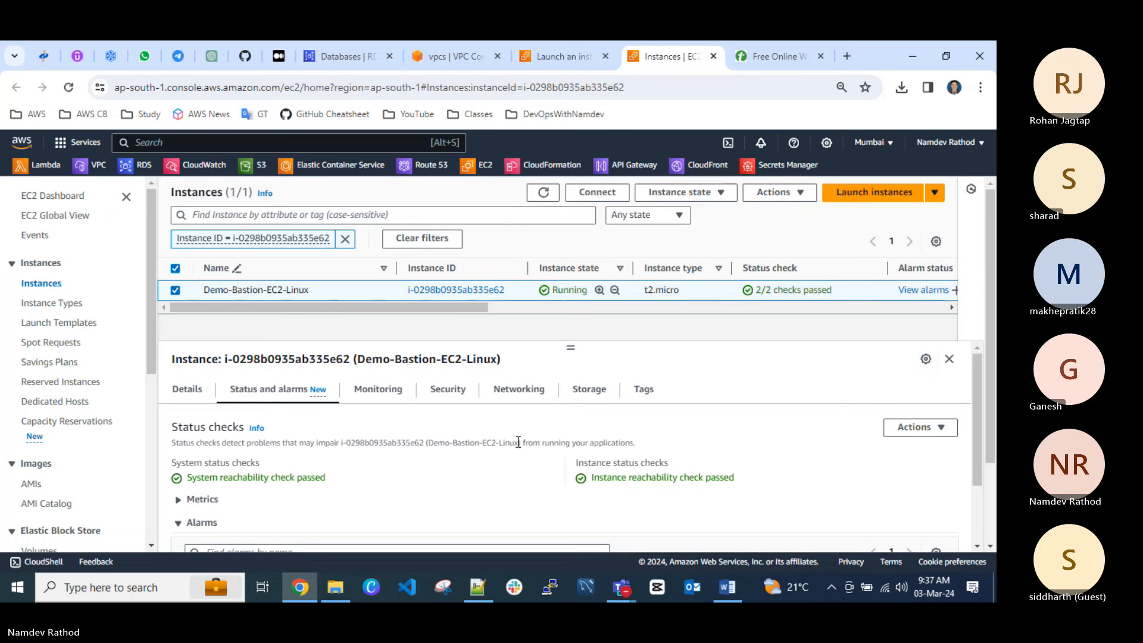
{"action": "scroll", "coordinate": [300, 479], "scroll_direction": "down", "scroll_amount": 2}
{"action": "scroll", "coordinate": [299, 480], "scroll_direction": "up", "scroll_amount": 2}
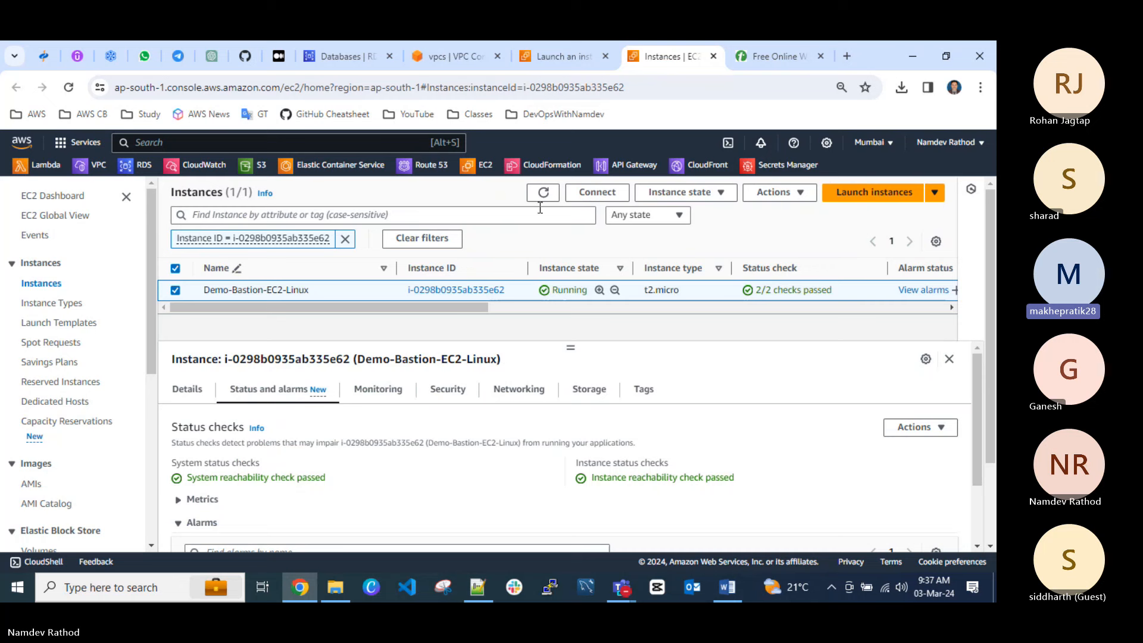
{"action": "mouse_move", "coordinate": [575, 347]}
{"action": "left_mouse_down"}
{"action": "mouse_move", "coordinate": [581, 381]}
{"action": "mouse_move", "coordinate": [587, 356]}
{"action": "left_mouse_up"}
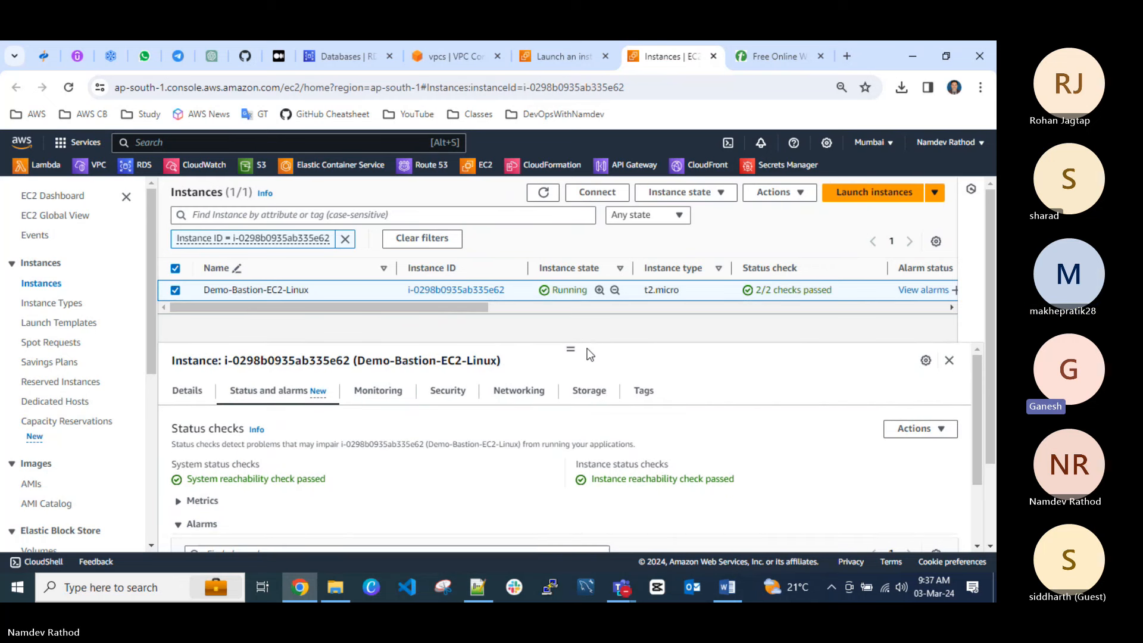
{"action": "left_click", "coordinate": [542, 194]}
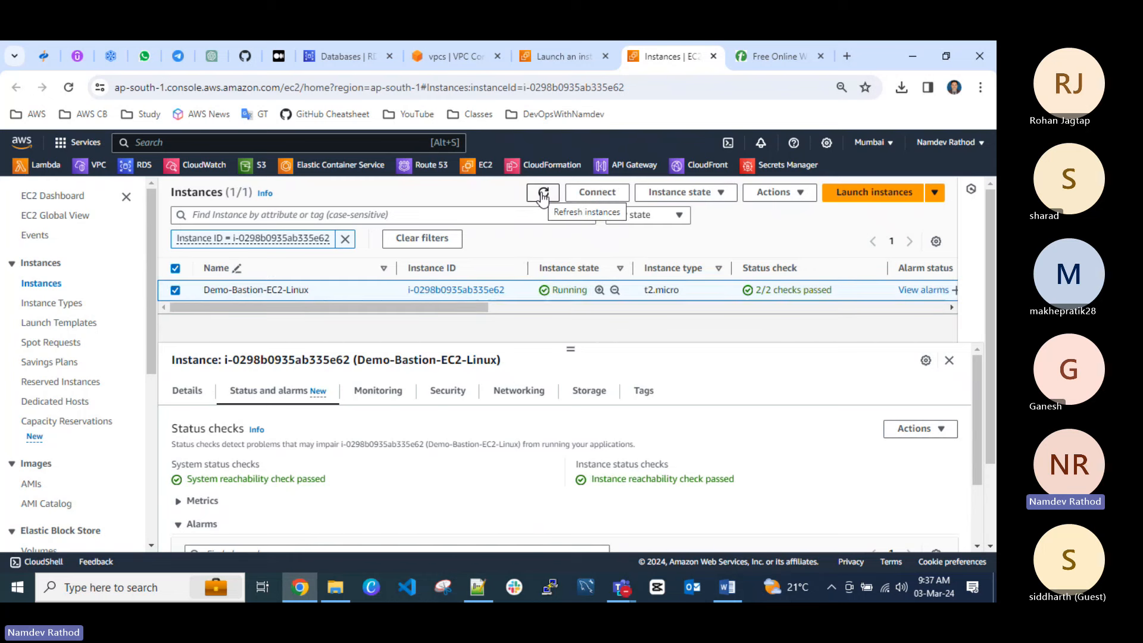
{"action": "left_click", "coordinate": [542, 195]}
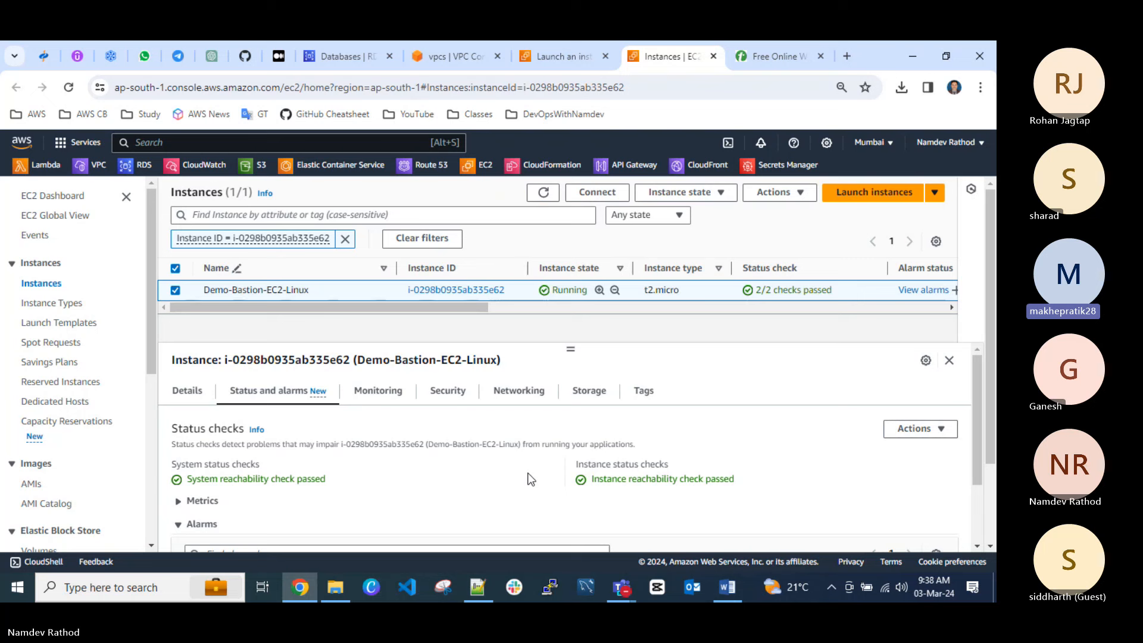
{"action": "left_click", "coordinate": [543, 197]}
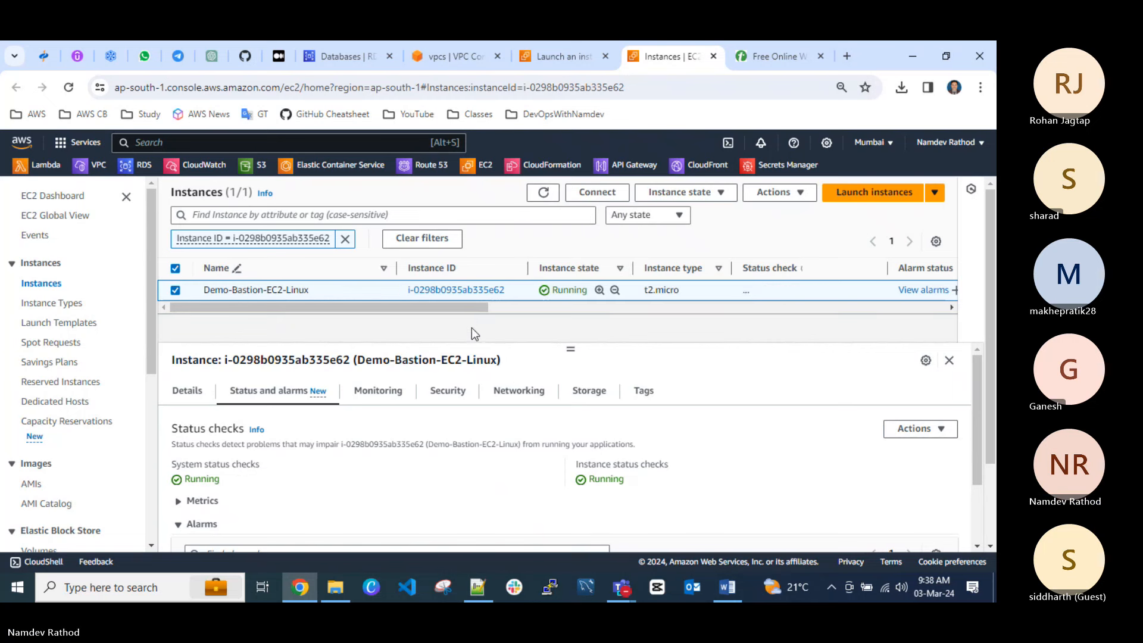
{"action": "left_click_drag", "start_coordinate": [474, 309], "coordinate": [406, 299]}
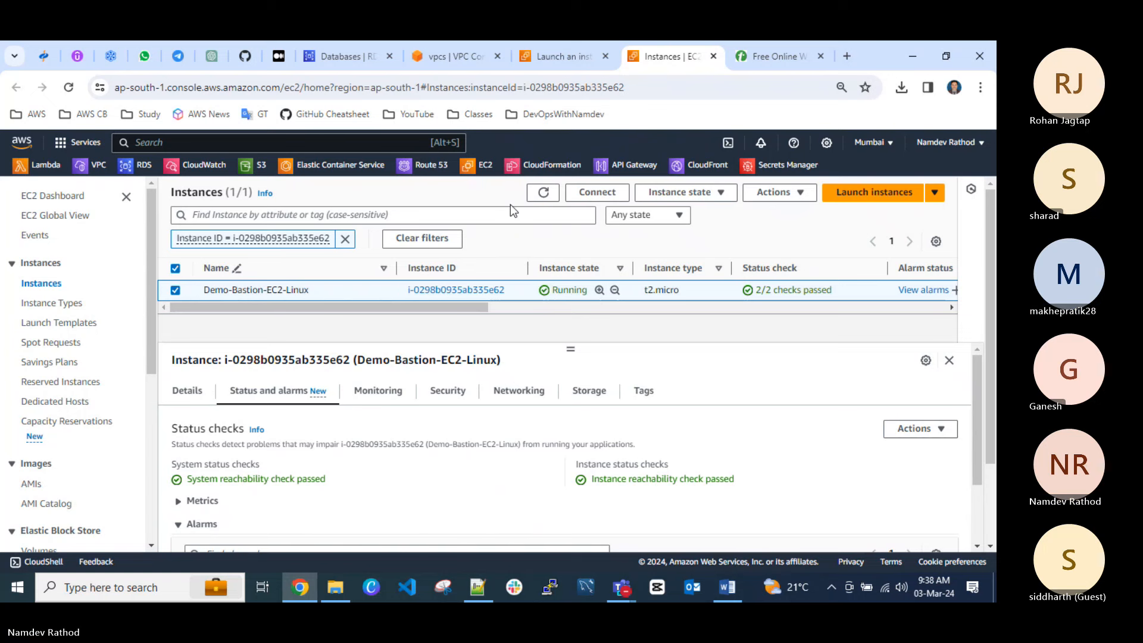
Switch to the online whiteboard and add a blank second board.
{"action": "left_click", "coordinate": [792, 57]}
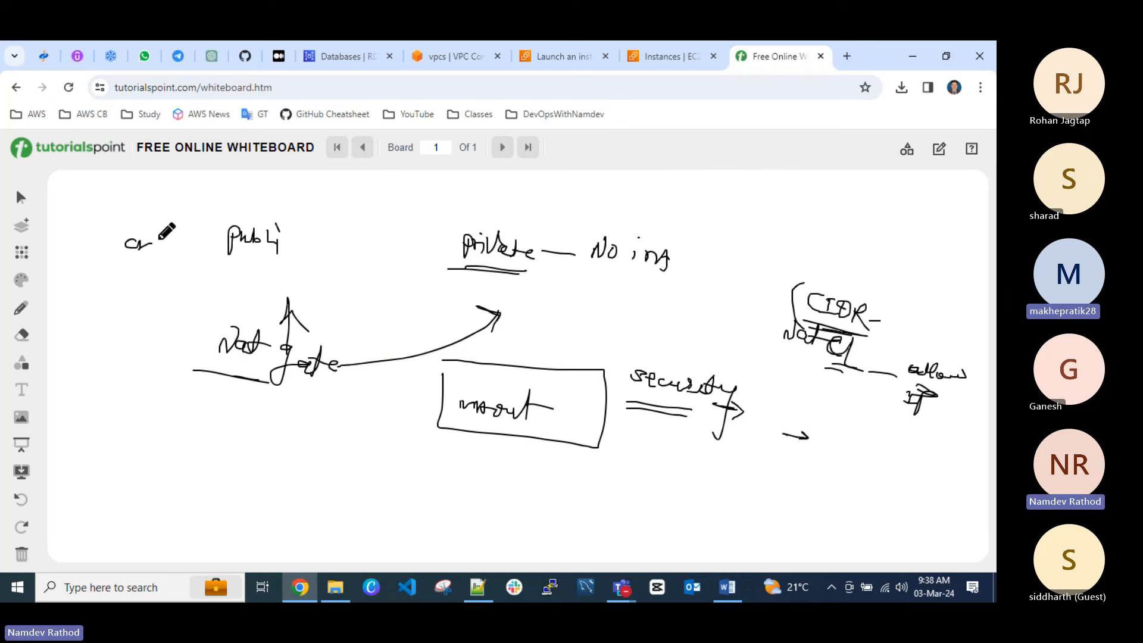
{"action": "left_click", "coordinate": [21, 228]}
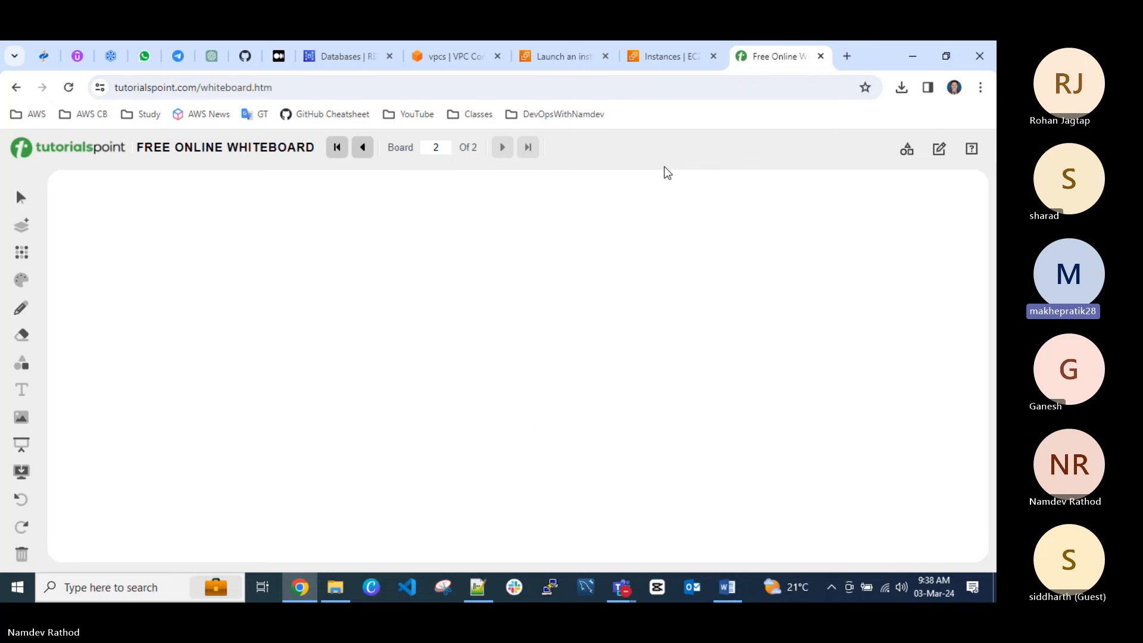
Return to the EC2 instances page and examine the list of available AWS regions around Asia Pacific (Mumbai).
{"action": "left_click", "coordinate": [661, 59]}
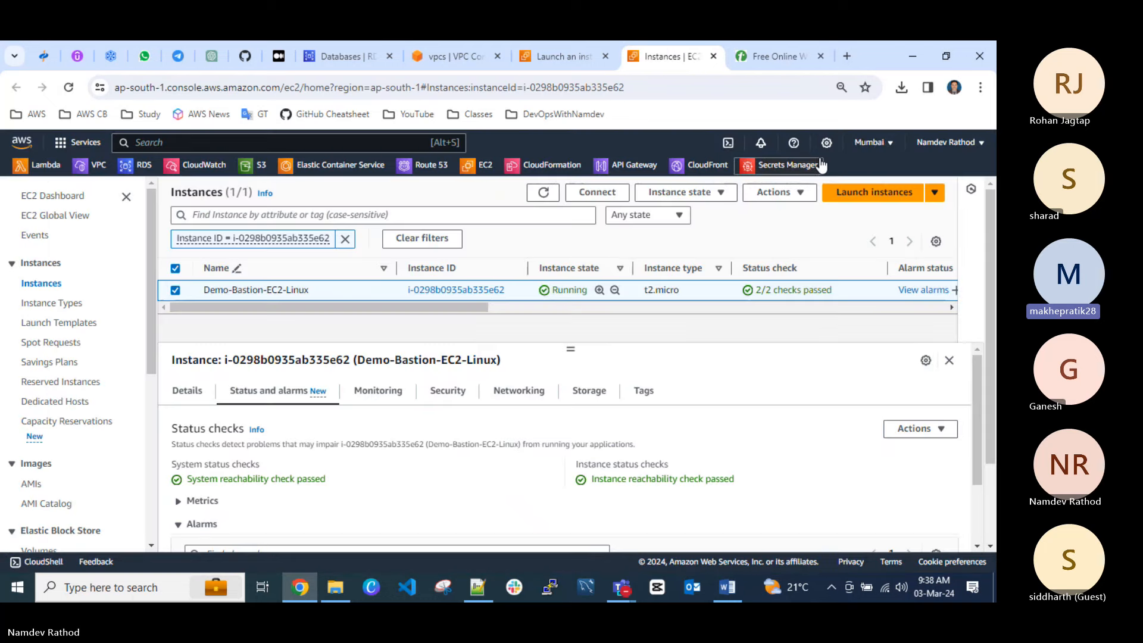
{"action": "left_click", "coordinate": [870, 144]}
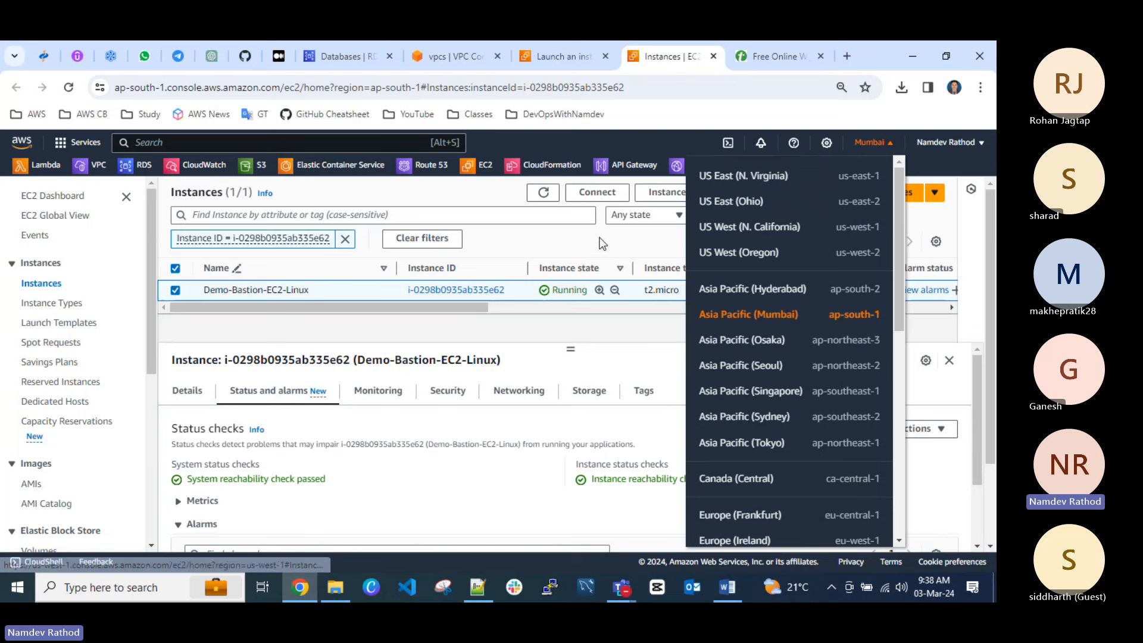
{"action": "left_click", "coordinate": [606, 239]}
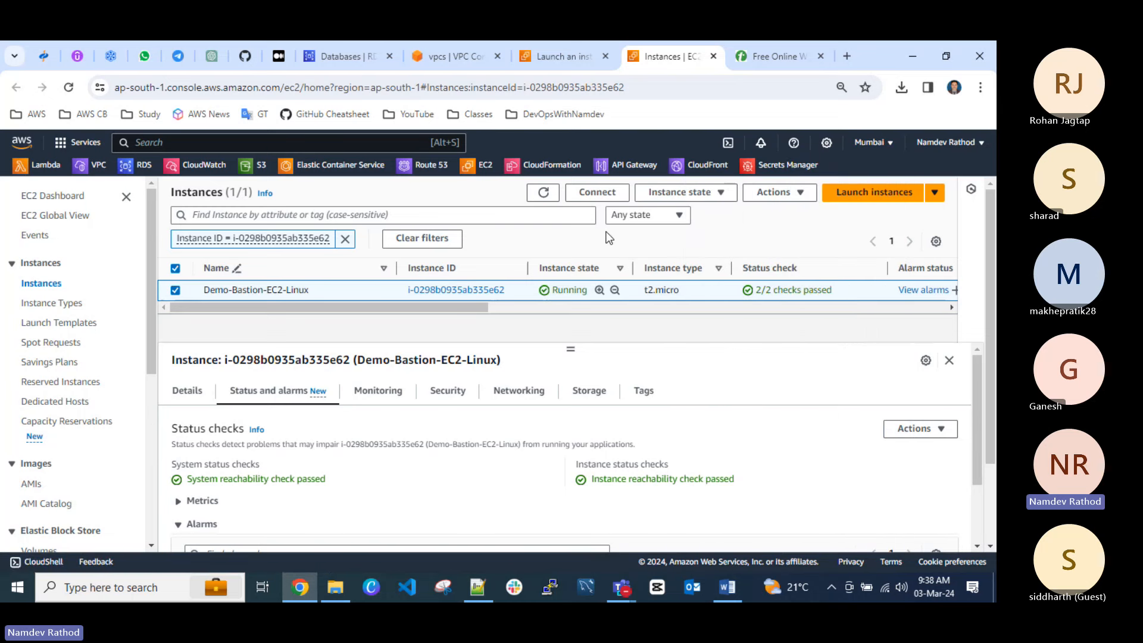
{"action": "left_click", "coordinate": [870, 146]}
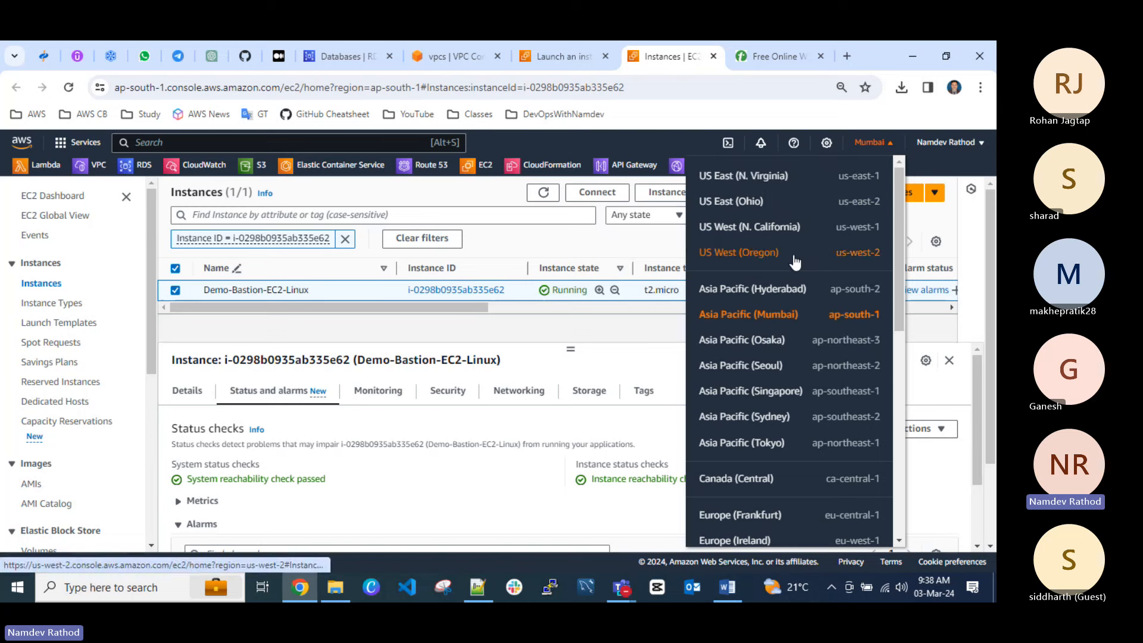
{"action": "left_click", "coordinate": [646, 331]}
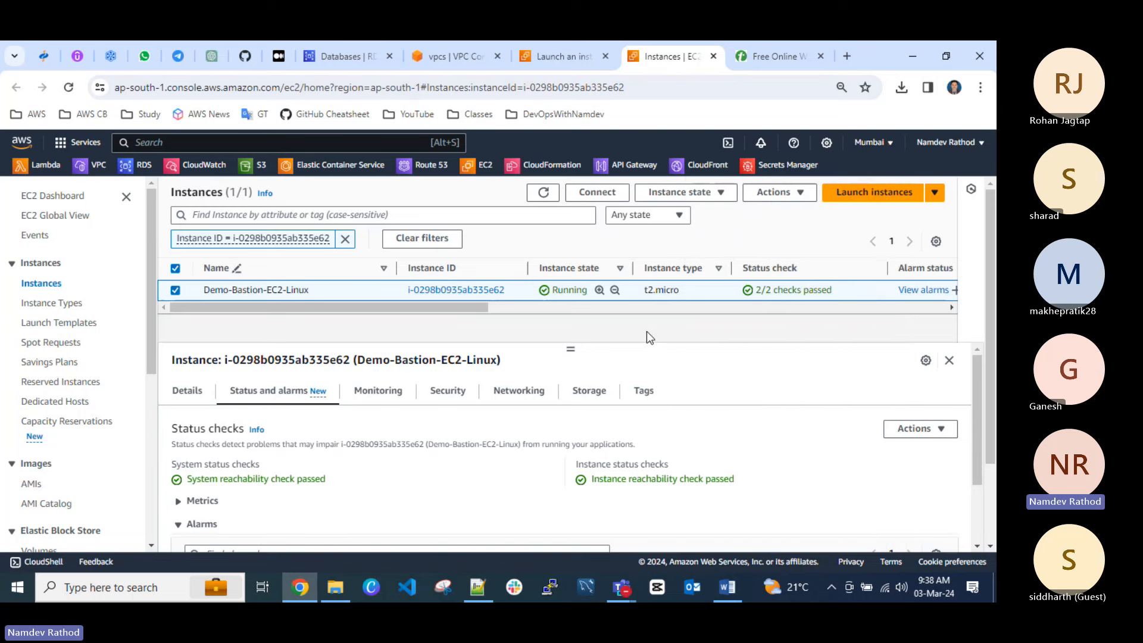
{"action": "left_click", "coordinate": [867, 143]}
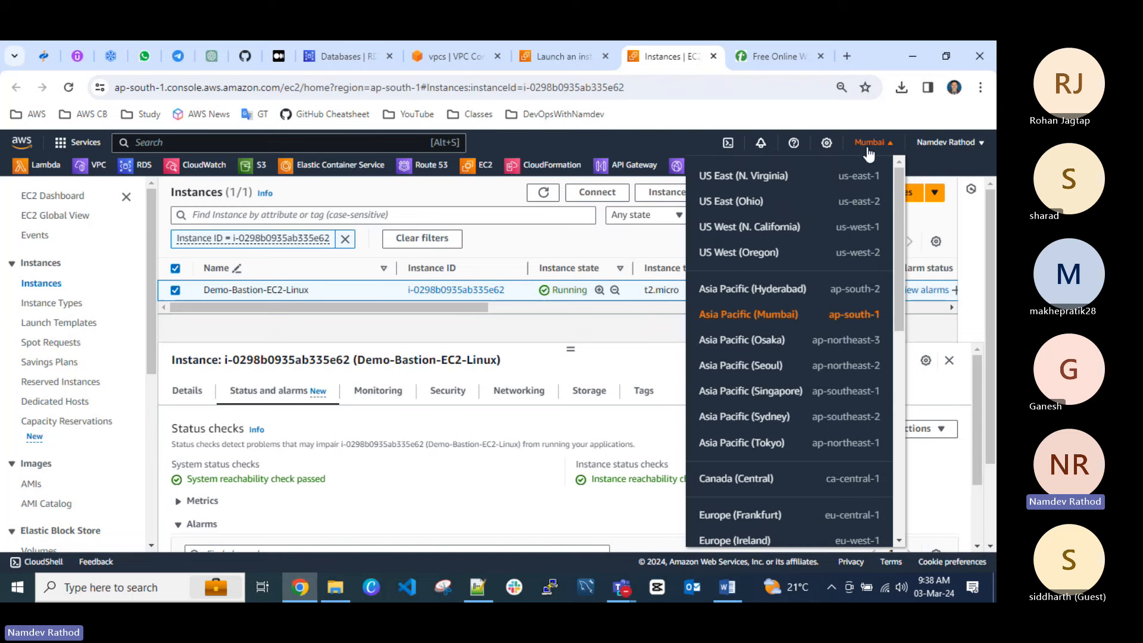
{"action": "left_click", "coordinate": [614, 331]}
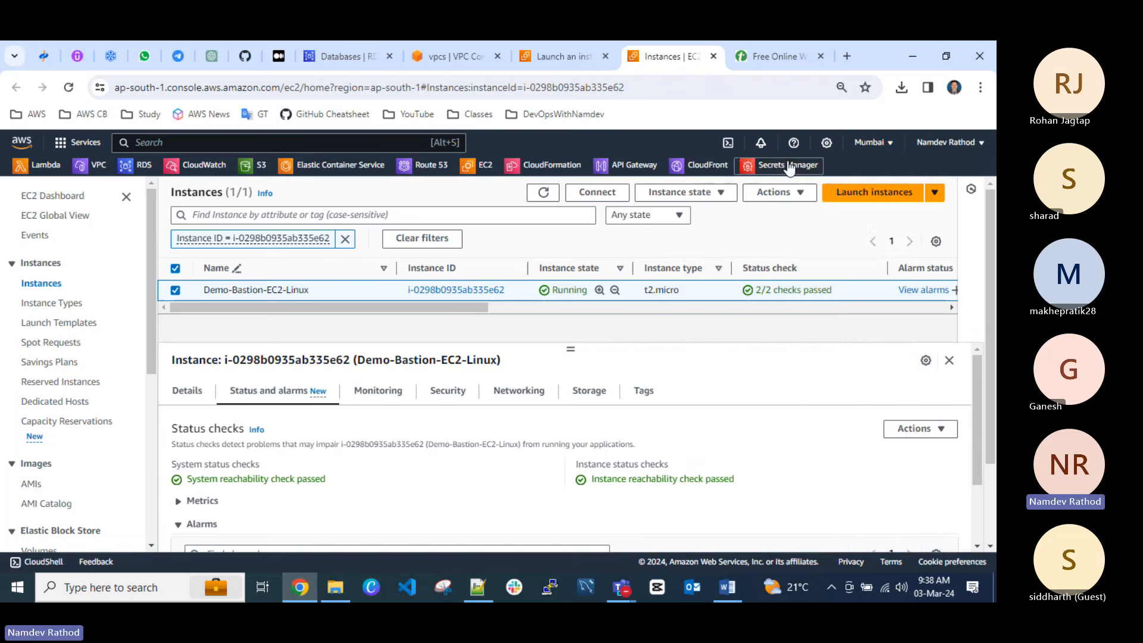
{"action": "left_click", "coordinate": [873, 144]}
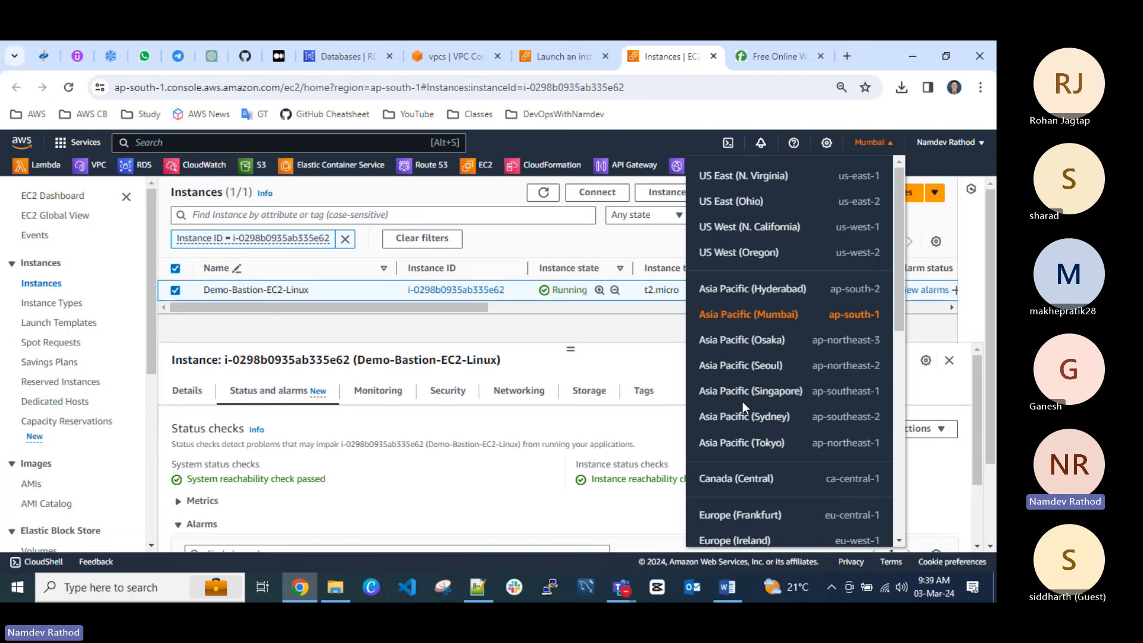
{"action": "left_click", "coordinate": [654, 335]}
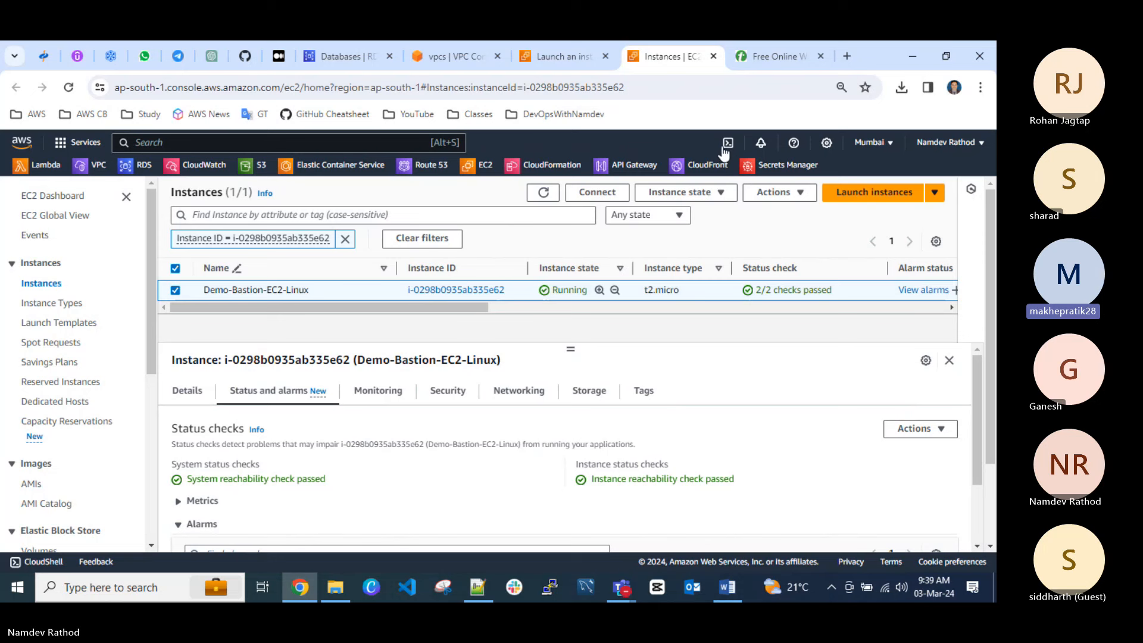
On the blank whiteboard, sketch a box with an arrow labelled "country" and a line leading to the word "mumbai".
{"action": "left_click", "coordinate": [774, 56]}
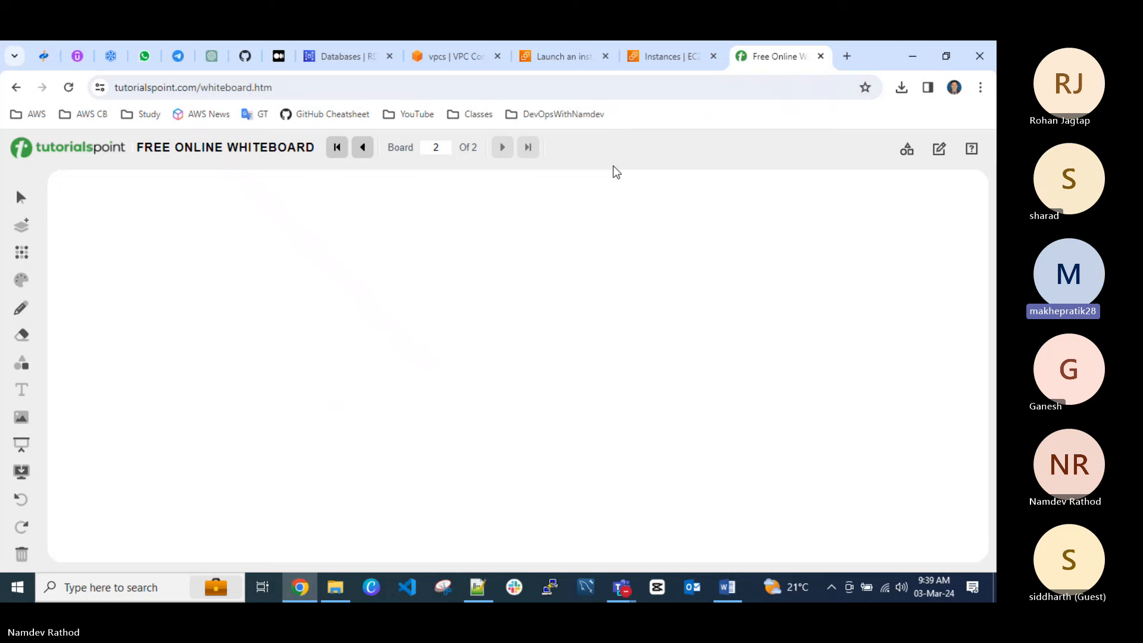
{"action": "left_click_drag", "start_coordinate": [423, 192], "coordinate": [424, 250]}
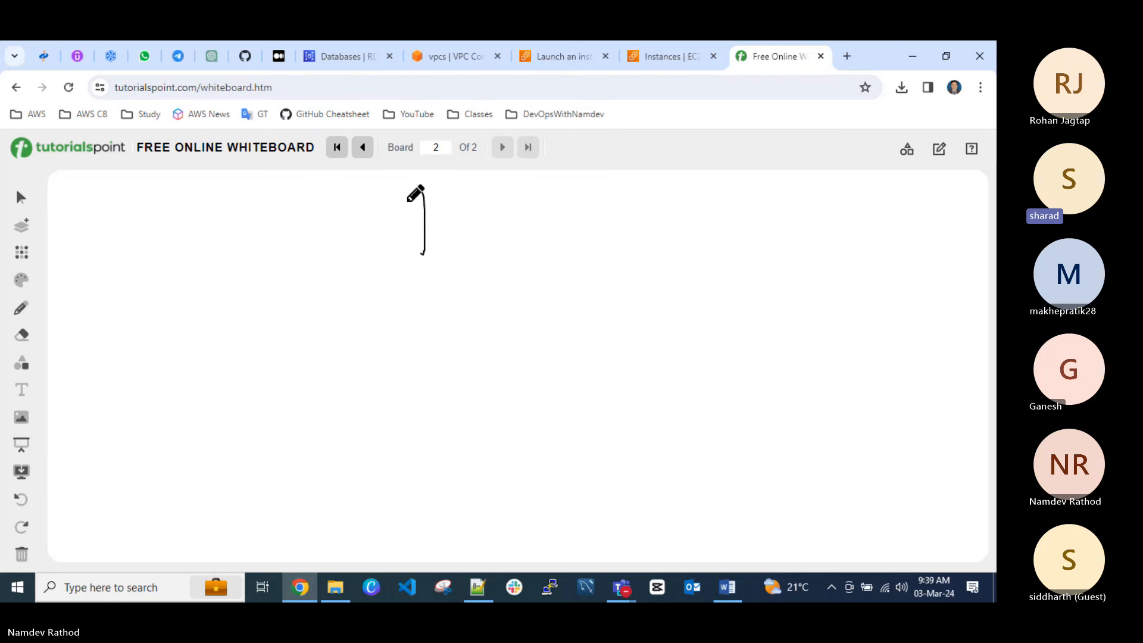
{"action": "mouse_move", "coordinate": [392, 195]}
{"action": "left_mouse_down"}
{"action": "mouse_move", "coordinate": [449, 190]}
{"action": "mouse_move", "coordinate": [387, 241]}
{"action": "mouse_move", "coordinate": [387, 195]}
{"action": "mouse_move", "coordinate": [385, 259]}
{"action": "mouse_move", "coordinate": [444, 261]}
{"action": "mouse_move", "coordinate": [440, 196]}
{"action": "mouse_move", "coordinate": [390, 197]}
{"action": "mouse_move", "coordinate": [480, 221]}
{"action": "mouse_move", "coordinate": [524, 204]}
{"action": "mouse_move", "coordinate": [562, 235]}
{"action": "mouse_move", "coordinate": [519, 238]}
{"action": "left_mouse_up"}
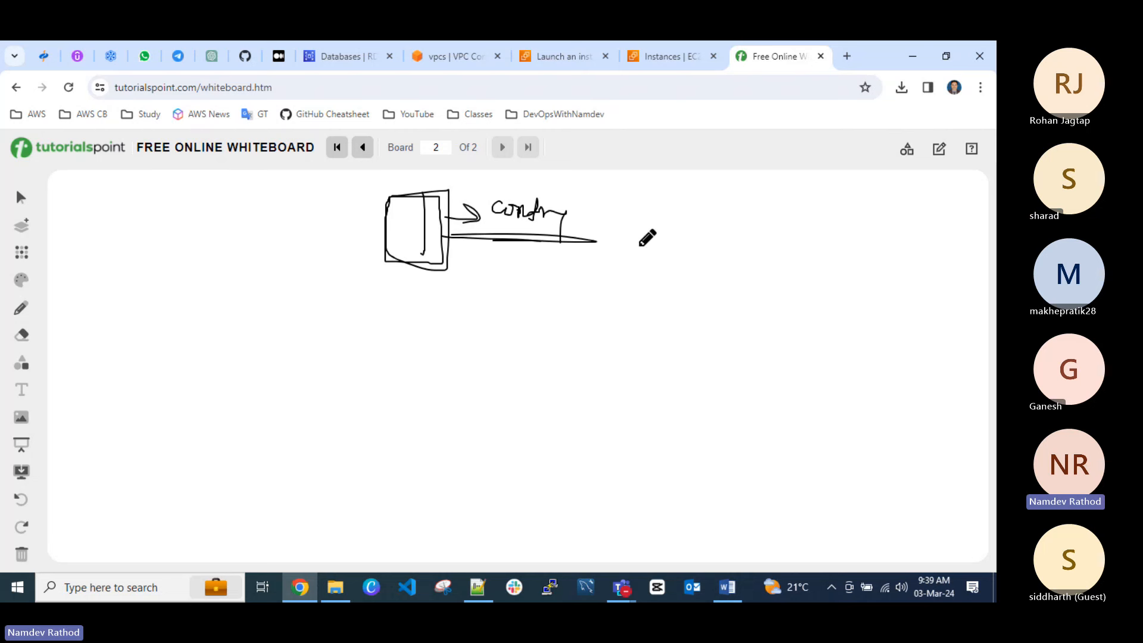
{"action": "mouse_move", "coordinate": [613, 257]}
{"action": "left_mouse_down"}
{"action": "mouse_move", "coordinate": [702, 256]}
{"action": "mouse_move", "coordinate": [703, 272]}
{"action": "left_mouse_up"}
{"action": "left_click", "coordinate": [704, 234]}
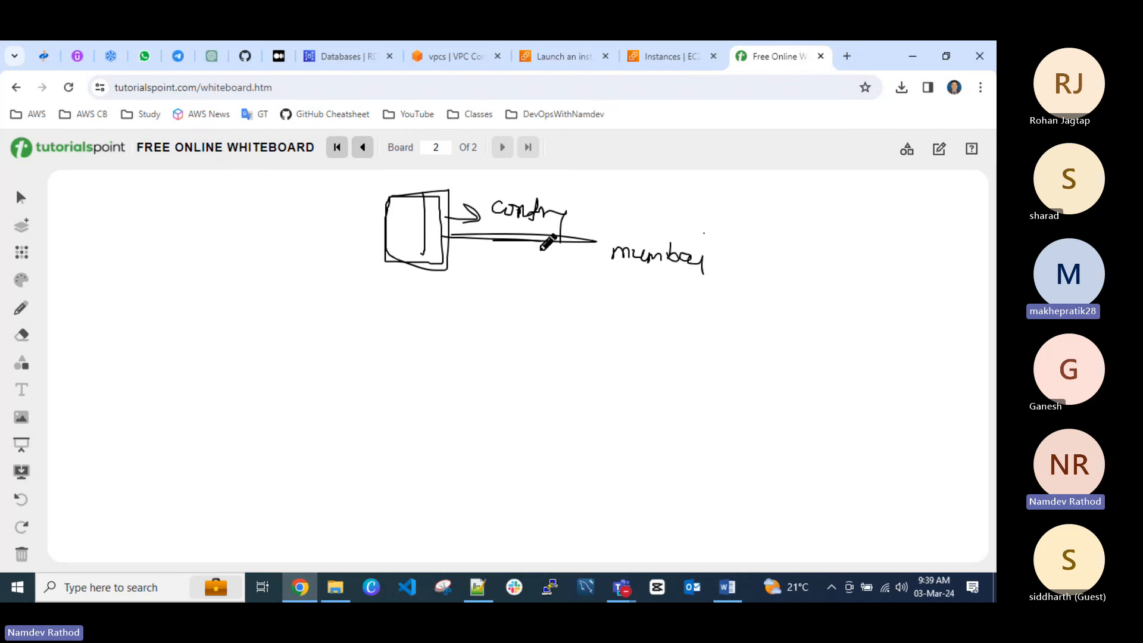
{"action": "left_click_drag", "start_coordinate": [500, 253], "coordinate": [611, 262]}
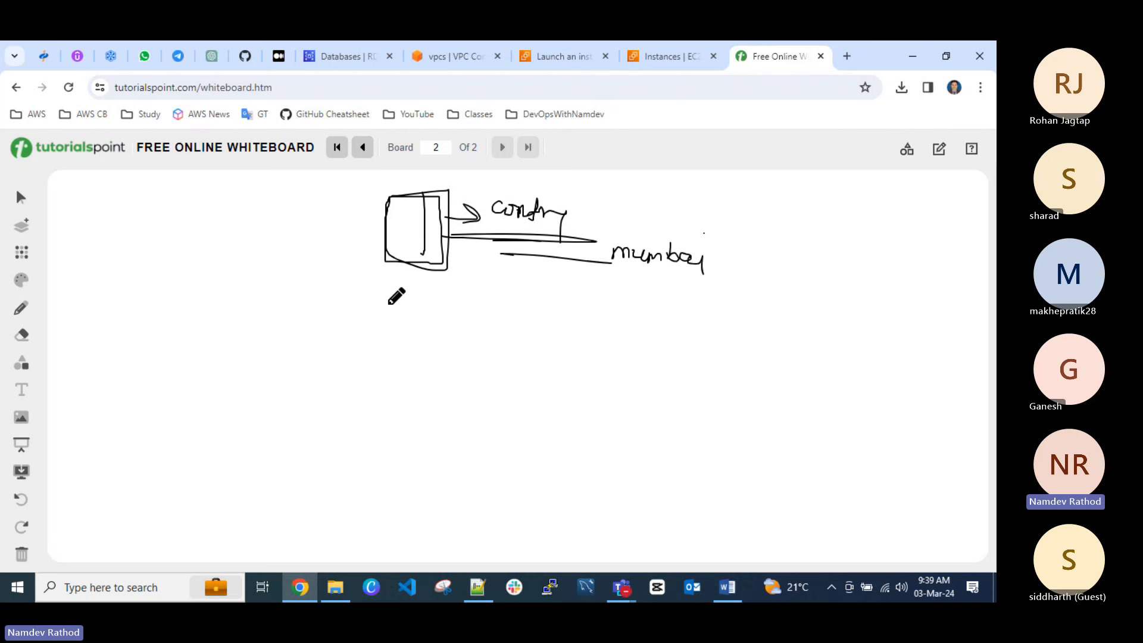
Draw three branches below the country box and label their ends a1, b1 and c1.
{"action": "left_click_drag", "start_coordinate": [410, 287], "coordinate": [327, 384]}
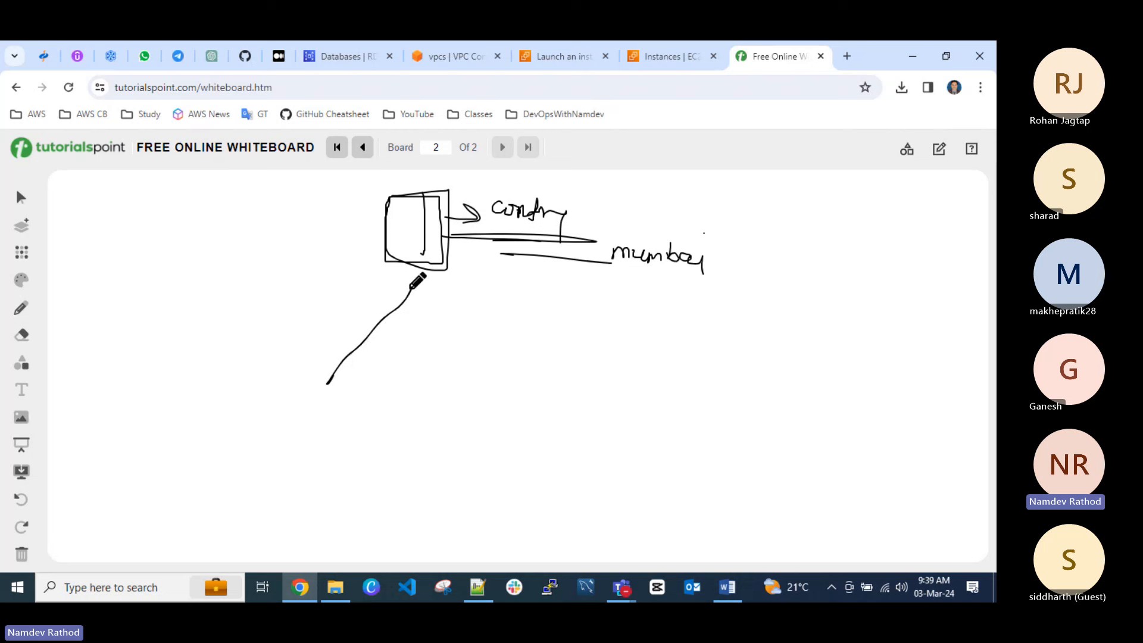
{"action": "left_click_drag", "start_coordinate": [410, 288], "coordinate": [470, 393]}
{"action": "left_click_drag", "start_coordinate": [412, 290], "coordinate": [656, 386]}
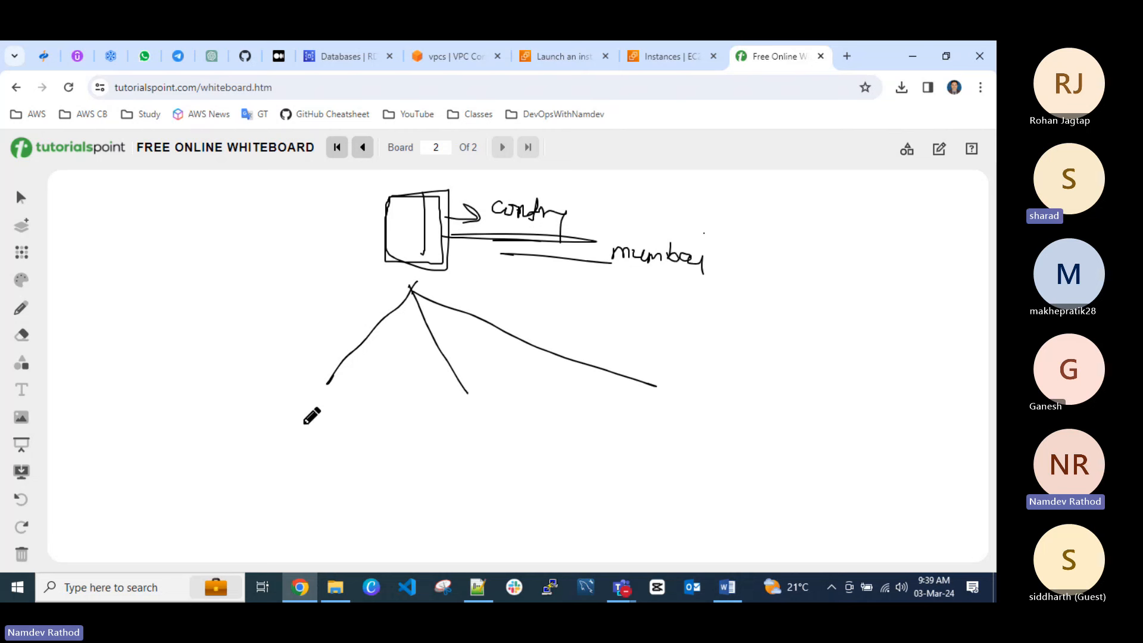
{"action": "mouse_move", "coordinate": [312, 402]}
{"action": "left_mouse_down"}
{"action": "mouse_move", "coordinate": [296, 405]}
{"action": "mouse_move", "coordinate": [305, 411]}
{"action": "left_mouse_up"}
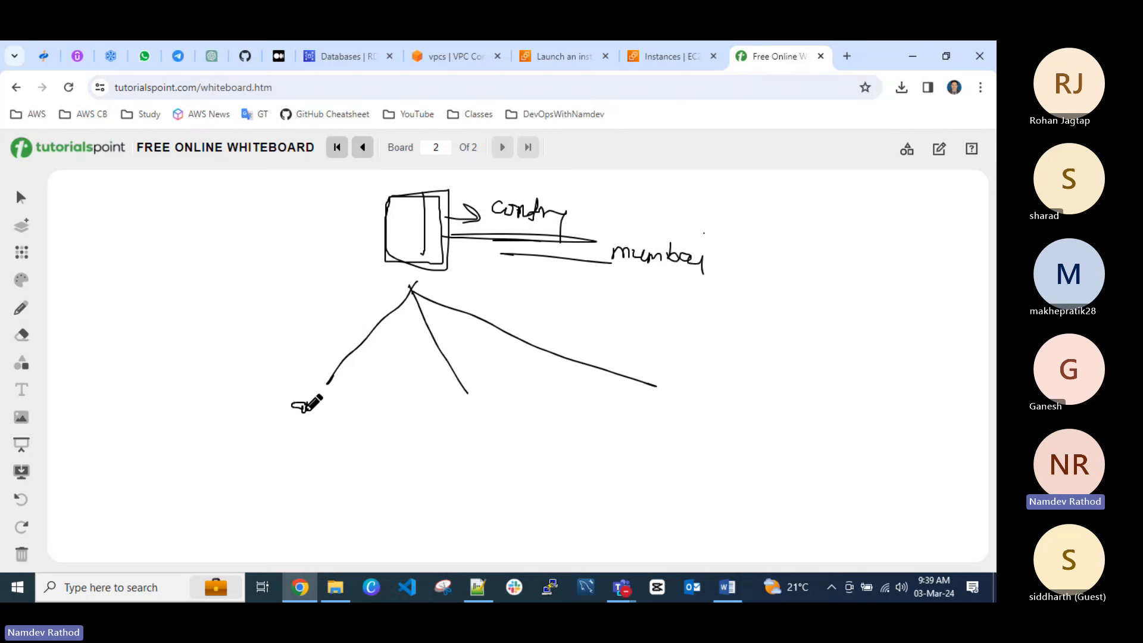
{"action": "mouse_move", "coordinate": [461, 405]}
{"action": "left_mouse_down"}
{"action": "mouse_move", "coordinate": [452, 418]}
{"action": "mouse_move", "coordinate": [469, 433]}
{"action": "left_mouse_up"}
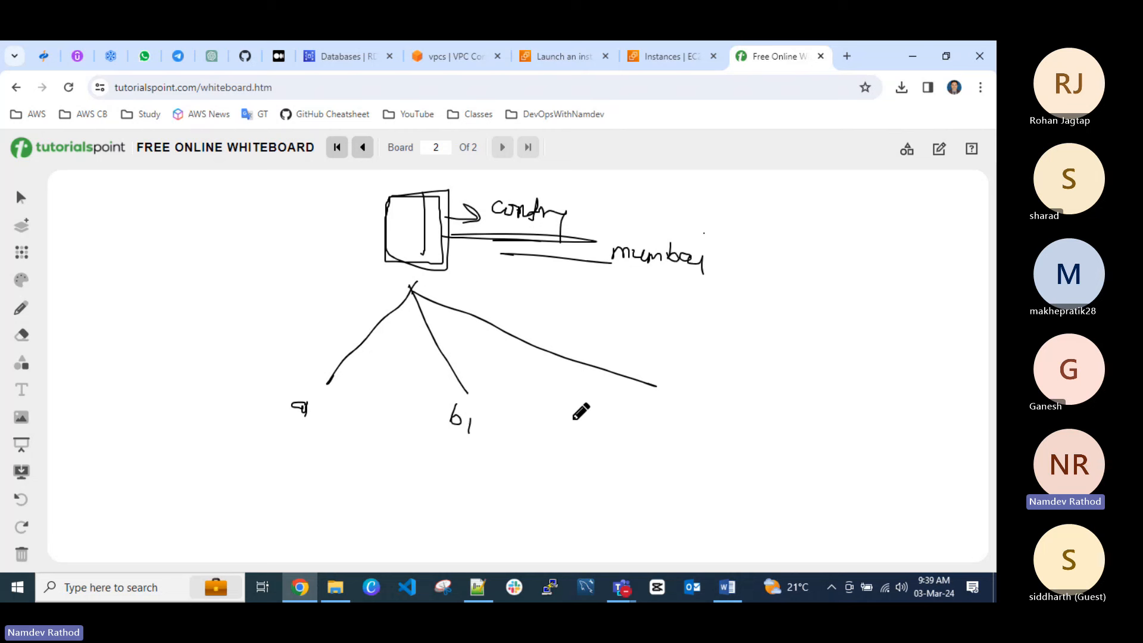
{"action": "left_click_drag", "start_coordinate": [632, 413], "coordinate": [622, 428]}
{"action": "left_click_drag", "start_coordinate": [636, 418], "coordinate": [635, 431]}
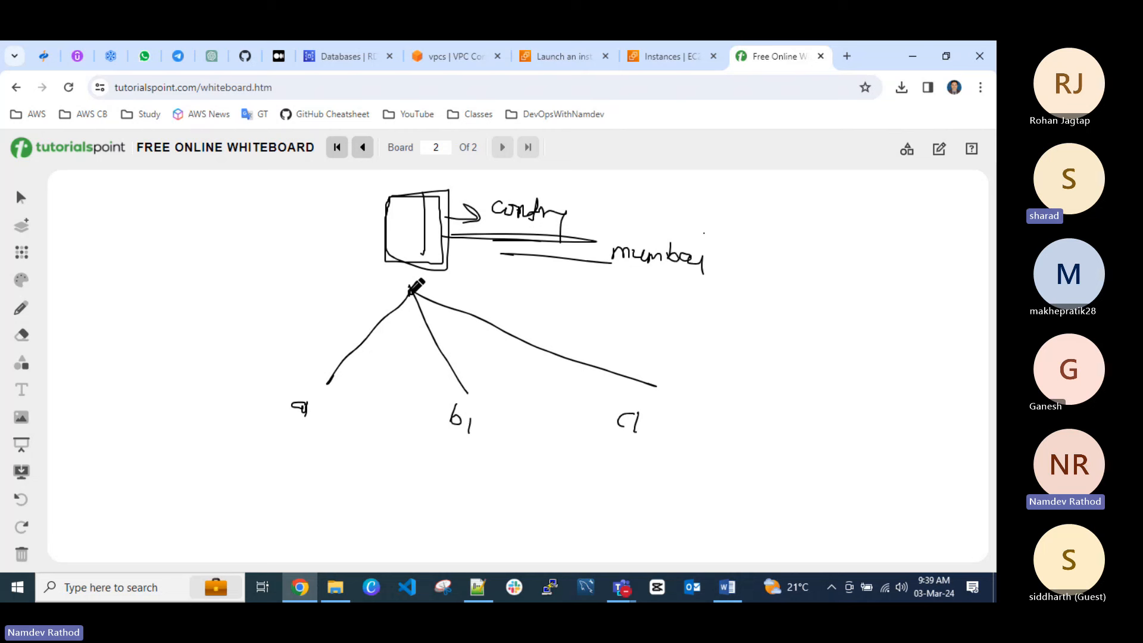
Retrace the branch to a1 and draw boxes around the a1, b1 and c1 labels.
{"action": "left_click_drag", "start_coordinate": [411, 288], "coordinate": [314, 393]}
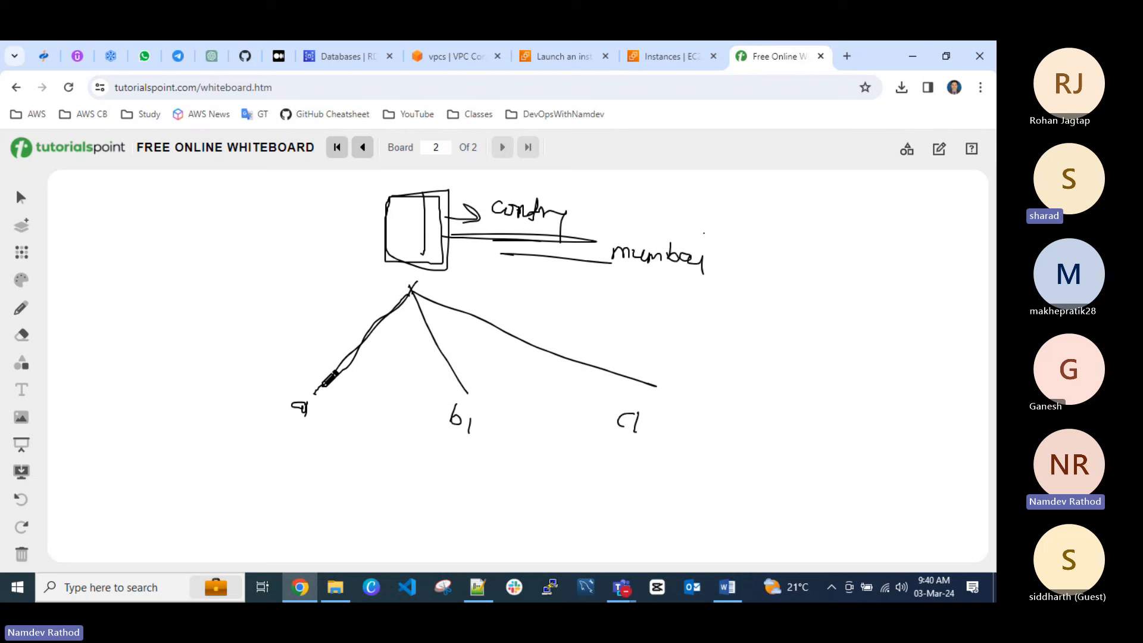
{"action": "mouse_move", "coordinate": [272, 387]}
{"action": "left_mouse_down"}
{"action": "mouse_move", "coordinate": [254, 441]}
{"action": "mouse_move", "coordinate": [377, 402]}
{"action": "mouse_move", "coordinate": [279, 390]}
{"action": "mouse_move", "coordinate": [380, 394]}
{"action": "mouse_move", "coordinate": [354, 469]}
{"action": "mouse_move", "coordinate": [234, 416]}
{"action": "mouse_move", "coordinate": [250, 387]}
{"action": "mouse_move", "coordinate": [364, 399]}
{"action": "mouse_move", "coordinate": [373, 430]}
{"action": "left_mouse_up"}
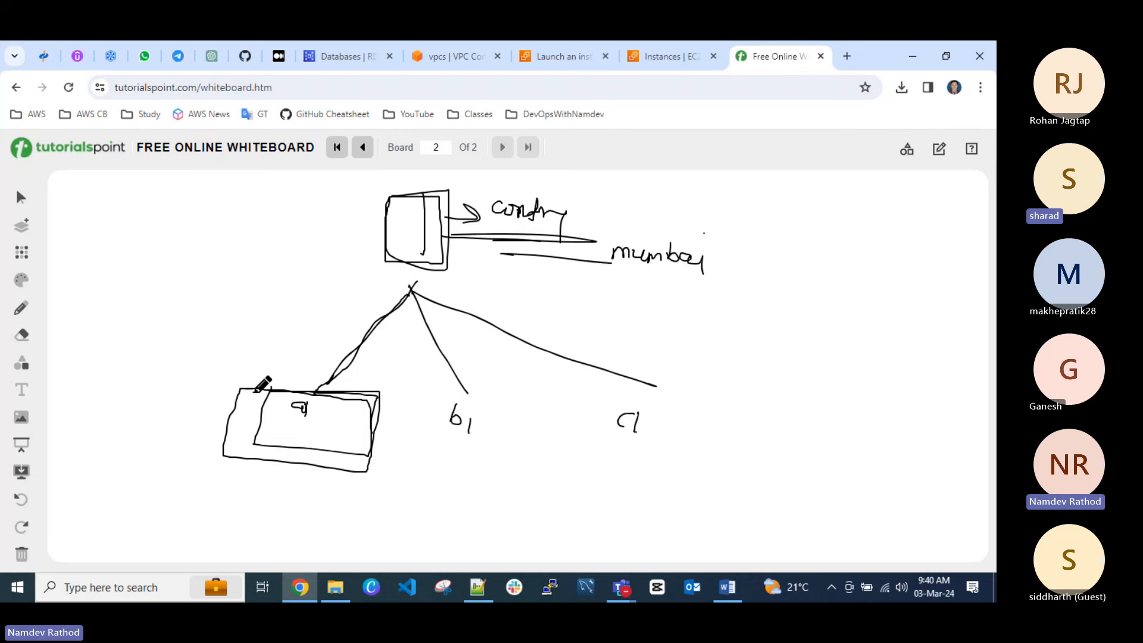
{"action": "mouse_move", "coordinate": [256, 391]}
{"action": "left_mouse_down"}
{"action": "mouse_move", "coordinate": [427, 381]}
{"action": "mouse_move", "coordinate": [502, 488]}
{"action": "mouse_move", "coordinate": [413, 382]}
{"action": "left_mouse_up"}
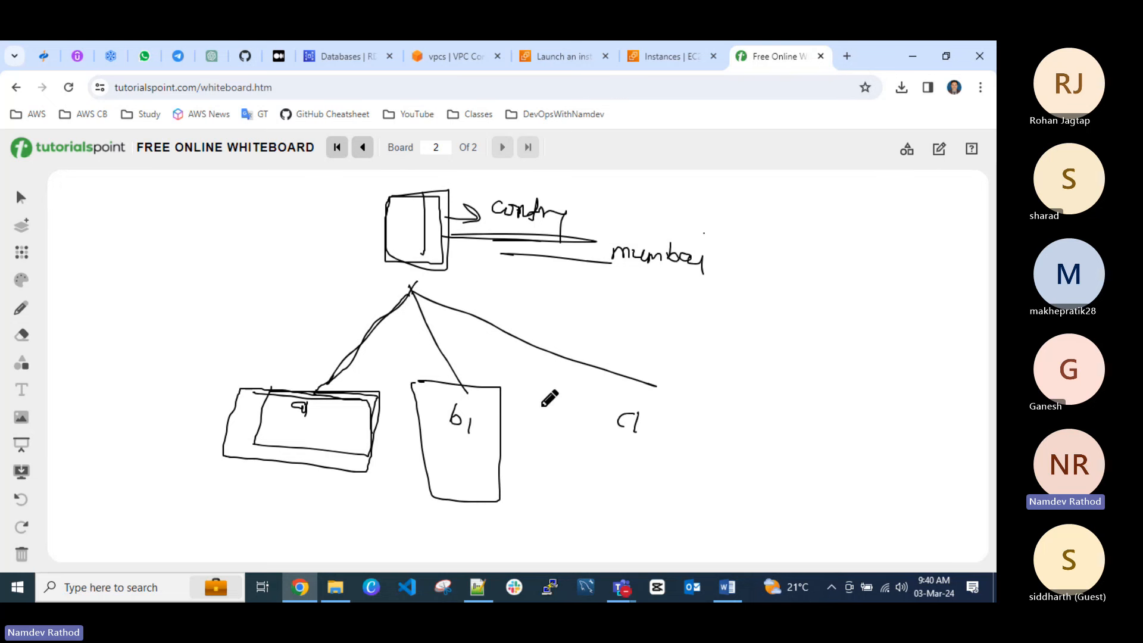
{"action": "mouse_move", "coordinate": [597, 397]}
{"action": "left_mouse_down"}
{"action": "mouse_move", "coordinate": [595, 474]}
{"action": "mouse_move", "coordinate": [699, 403]}
{"action": "mouse_move", "coordinate": [596, 397]}
{"action": "mouse_move", "coordinate": [667, 411]}
{"action": "left_mouse_up"}
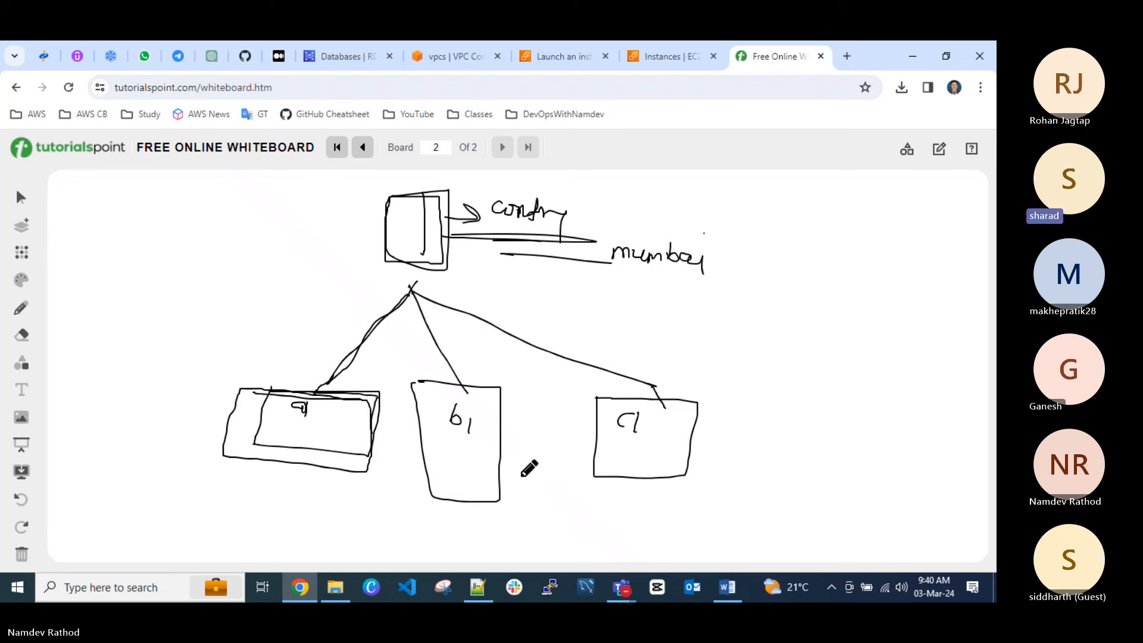
Check the participants in the Microsoft Teams meeting window and return to the whiteboard.
{"action": "left_click", "coordinate": [896, 547]}
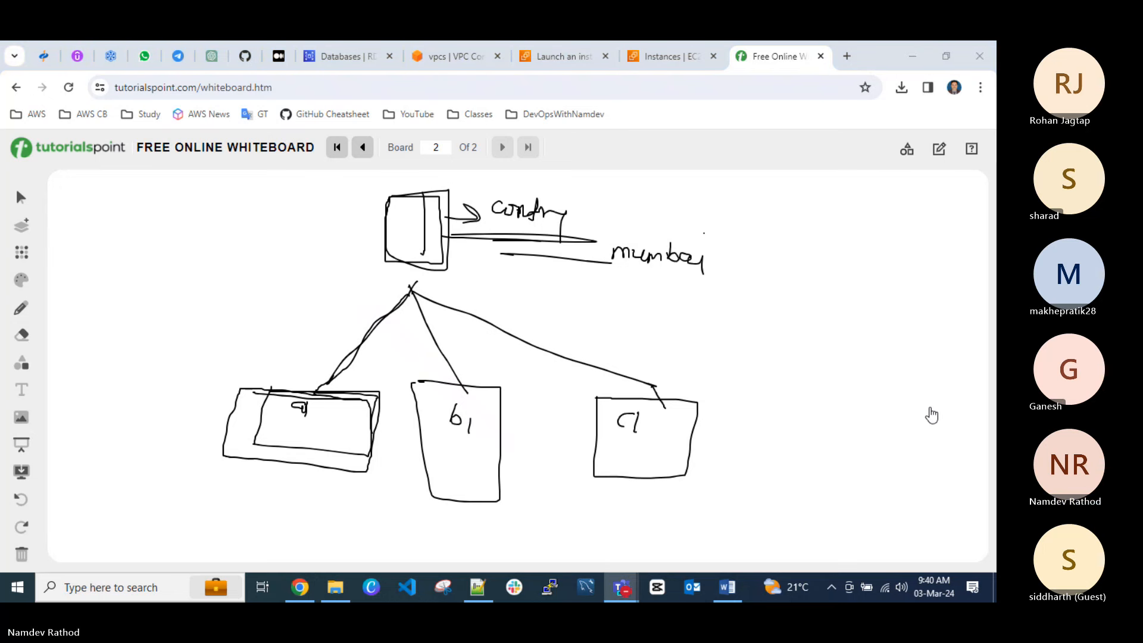
{"action": "left_click", "coordinate": [930, 410]}
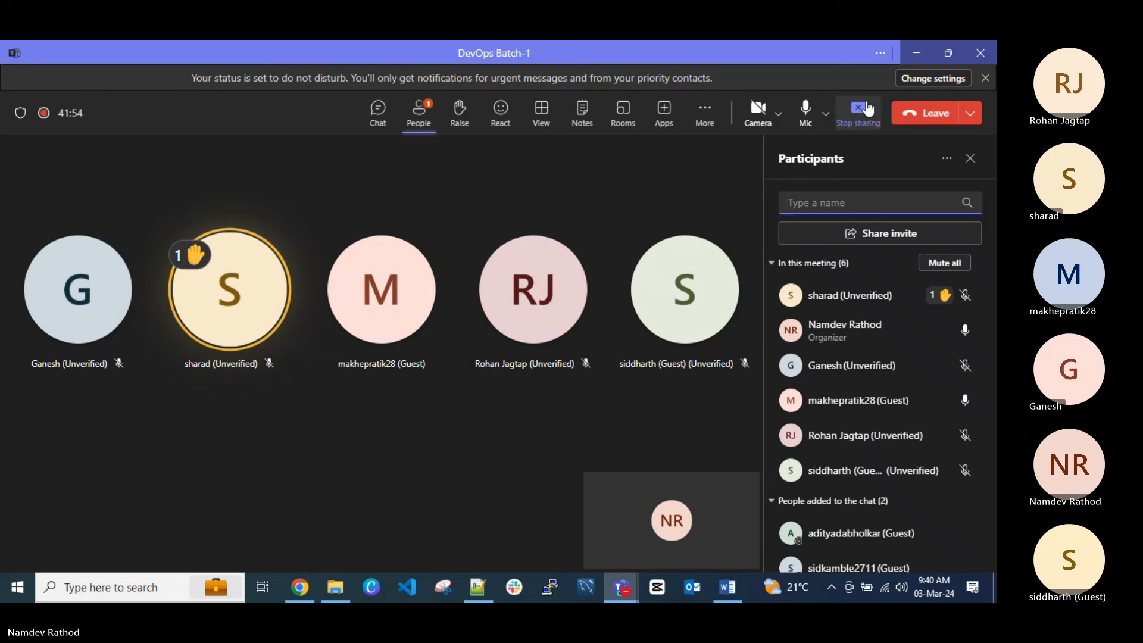
{"action": "left_click", "coordinate": [918, 52]}
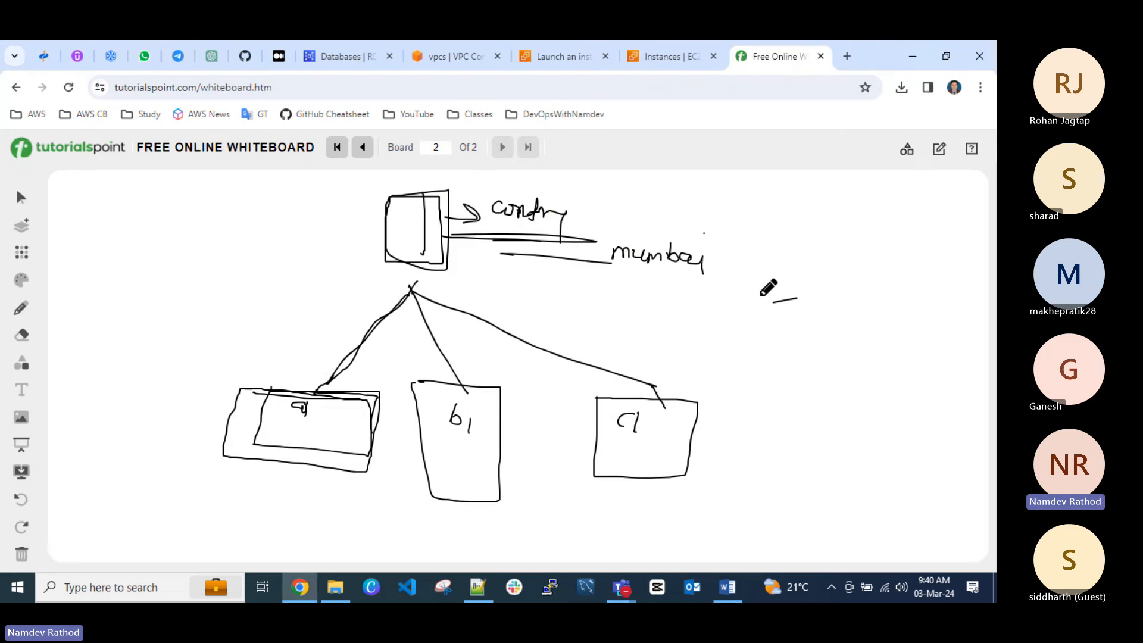
Write z1 beside the c1 box and draw arrows from the a1 and c1 boxes to the b1 box.
{"action": "left_click_drag", "start_coordinate": [773, 302], "coordinate": [797, 297]}
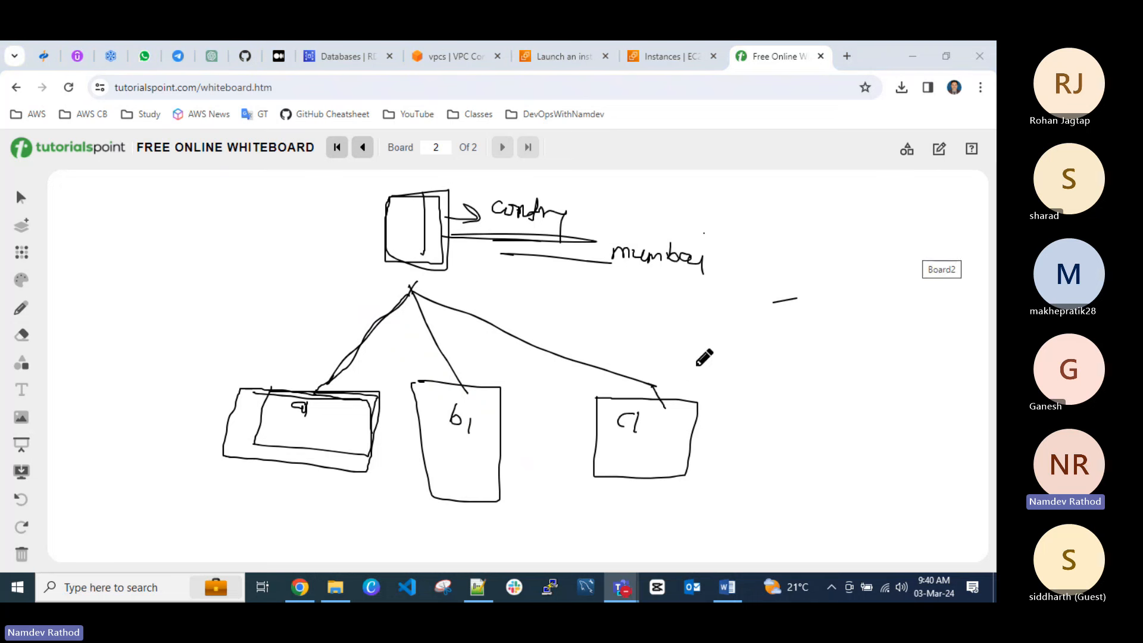
{"action": "left_click_drag", "start_coordinate": [715, 383], "coordinate": [731, 395]}
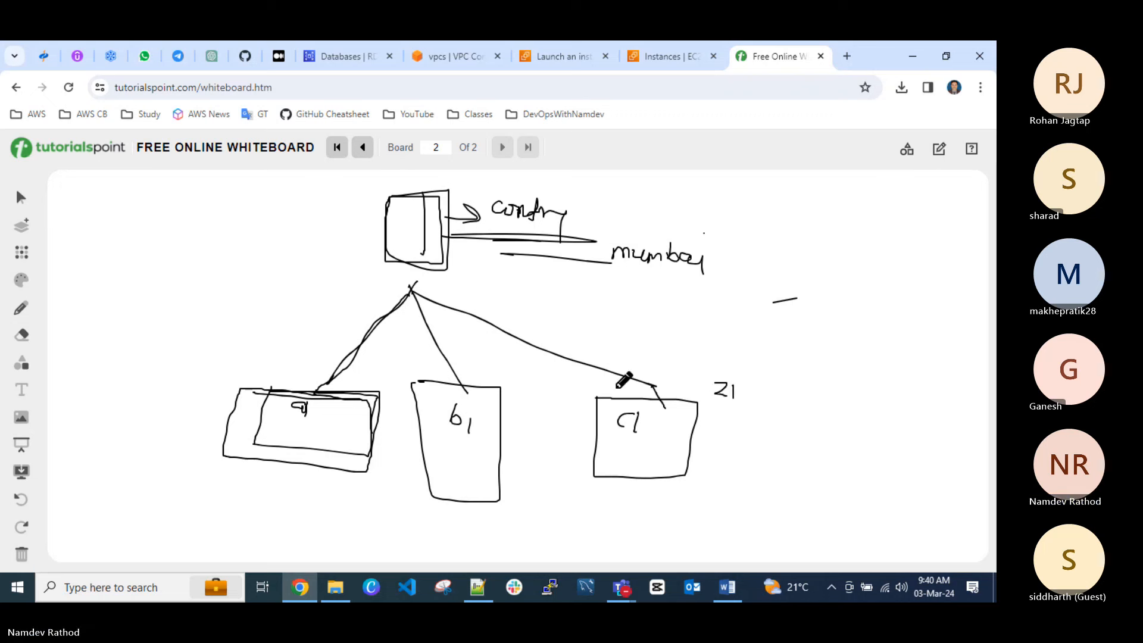
{"action": "mouse_move", "coordinate": [591, 427]}
{"action": "left_mouse_down"}
{"action": "mouse_move", "coordinate": [505, 430]}
{"action": "mouse_move", "coordinate": [527, 438]}
{"action": "left_mouse_up"}
{"action": "mouse_move", "coordinate": [377, 431]}
{"action": "left_mouse_down"}
{"action": "mouse_move", "coordinate": [424, 432]}
{"action": "mouse_move", "coordinate": [413, 439]}
{"action": "left_mouse_up"}
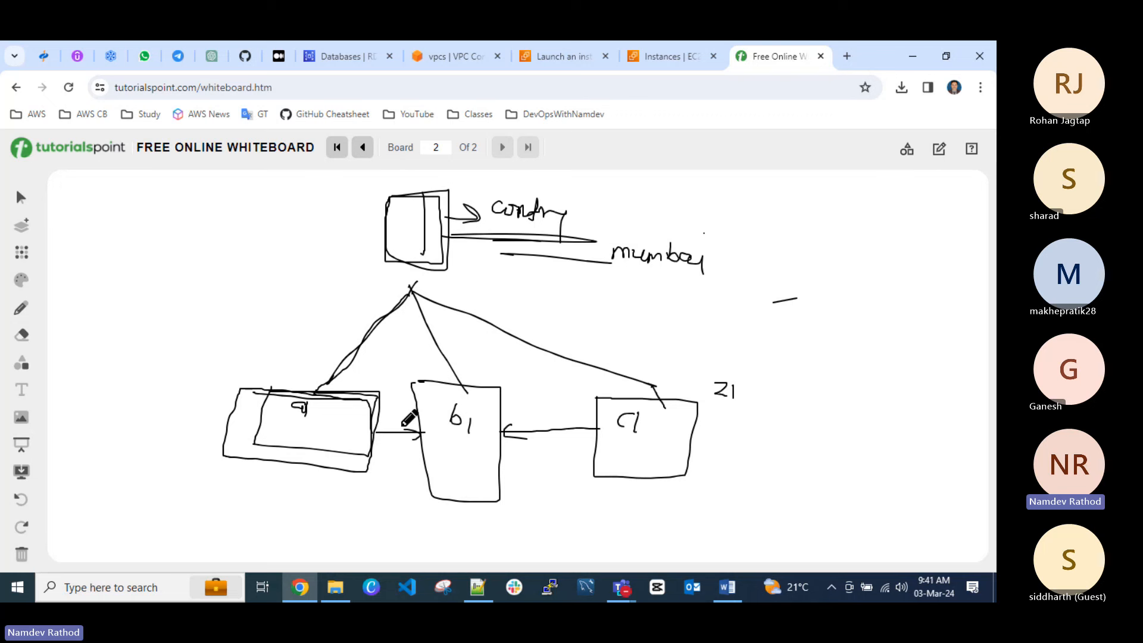
{"action": "left_click_drag", "start_coordinate": [370, 436], "coordinate": [421, 433]}
{"action": "left_click_drag", "start_coordinate": [500, 430], "coordinate": [573, 431]}
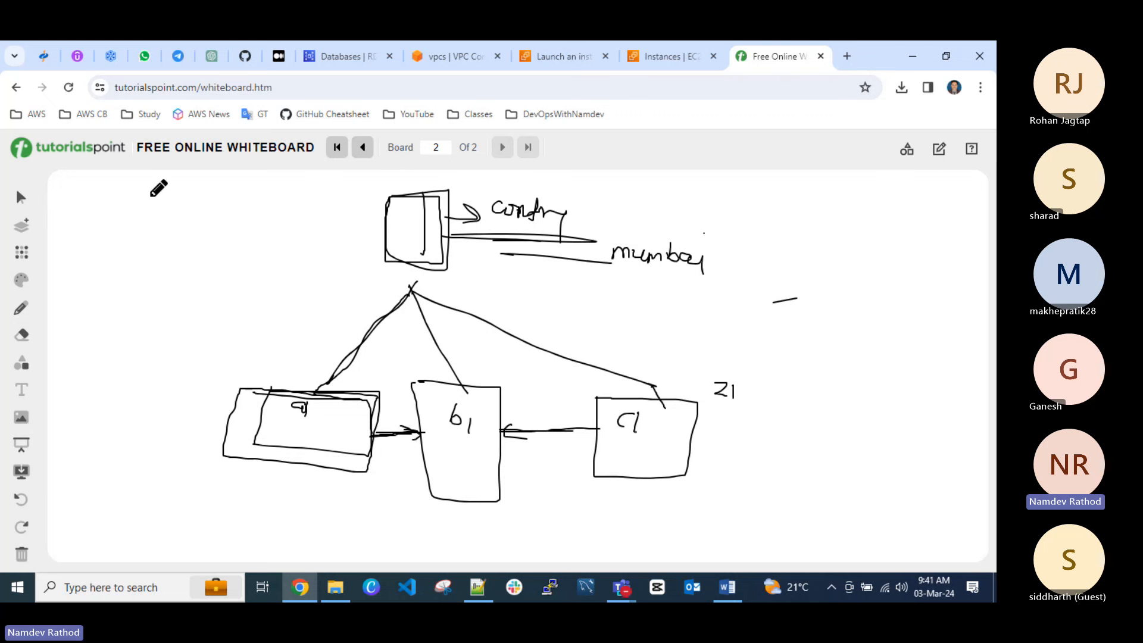
Sketch a second box at the board's upper left with branches to EC1 and EC2, and cross out EC1.
{"action": "mouse_move", "coordinate": [160, 197]}
{"action": "left_mouse_down"}
{"action": "mouse_move", "coordinate": [165, 263]}
{"action": "mouse_move", "coordinate": [145, 223]}
{"action": "mouse_move", "coordinate": [196, 202]}
{"action": "mouse_move", "coordinate": [142, 206]}
{"action": "left_mouse_up"}
{"action": "left_click_drag", "start_coordinate": [166, 253], "coordinate": [94, 322]}
{"action": "left_click_drag", "start_coordinate": [79, 336], "coordinate": [109, 347]}
{"action": "mouse_move", "coordinate": [130, 297]}
{"action": "left_mouse_down"}
{"action": "mouse_move", "coordinate": [178, 291]}
{"action": "mouse_move", "coordinate": [175, 344]}
{"action": "mouse_move", "coordinate": [161, 358]}
{"action": "mouse_move", "coordinate": [226, 365]}
{"action": "left_mouse_up"}
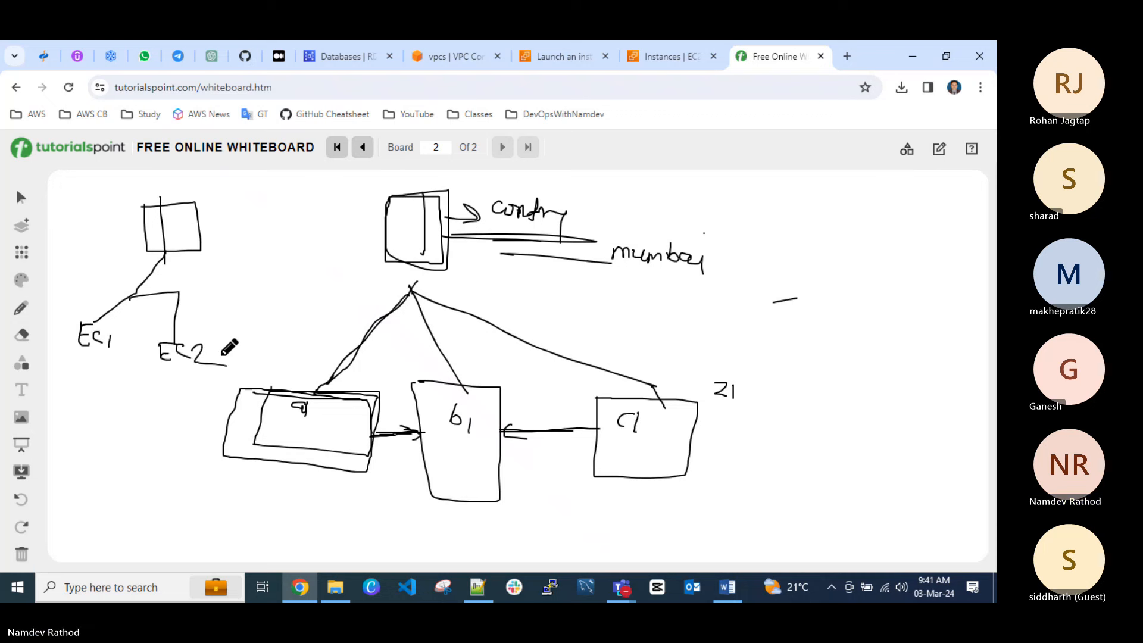
{"action": "mouse_move", "coordinate": [97, 294]}
{"action": "left_mouse_down"}
{"action": "mouse_move", "coordinate": [202, 295]}
{"action": "mouse_move", "coordinate": [88, 300]}
{"action": "mouse_move", "coordinate": [102, 344]}
{"action": "mouse_move", "coordinate": [53, 345]}
{"action": "left_mouse_up"}
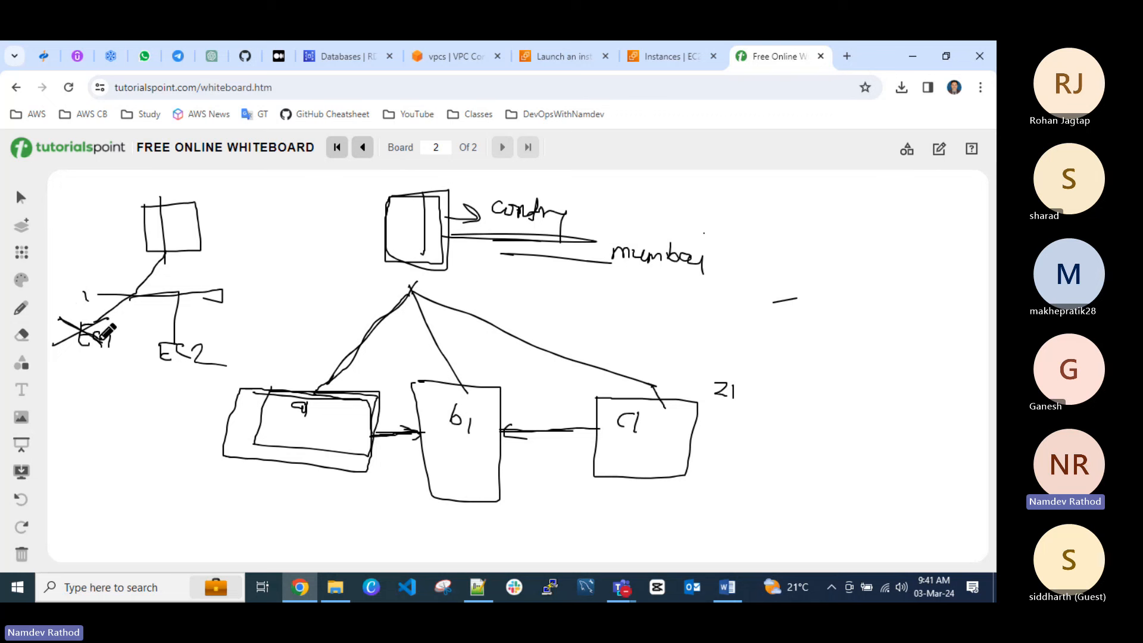
{"action": "mouse_move", "coordinate": [62, 317]}
{"action": "left_mouse_down"}
{"action": "mouse_move", "coordinate": [114, 342]}
{"action": "mouse_move", "coordinate": [63, 344]}
{"action": "mouse_move", "coordinate": [111, 345]}
{"action": "mouse_move", "coordinate": [73, 355]}
{"action": "left_mouse_up"}
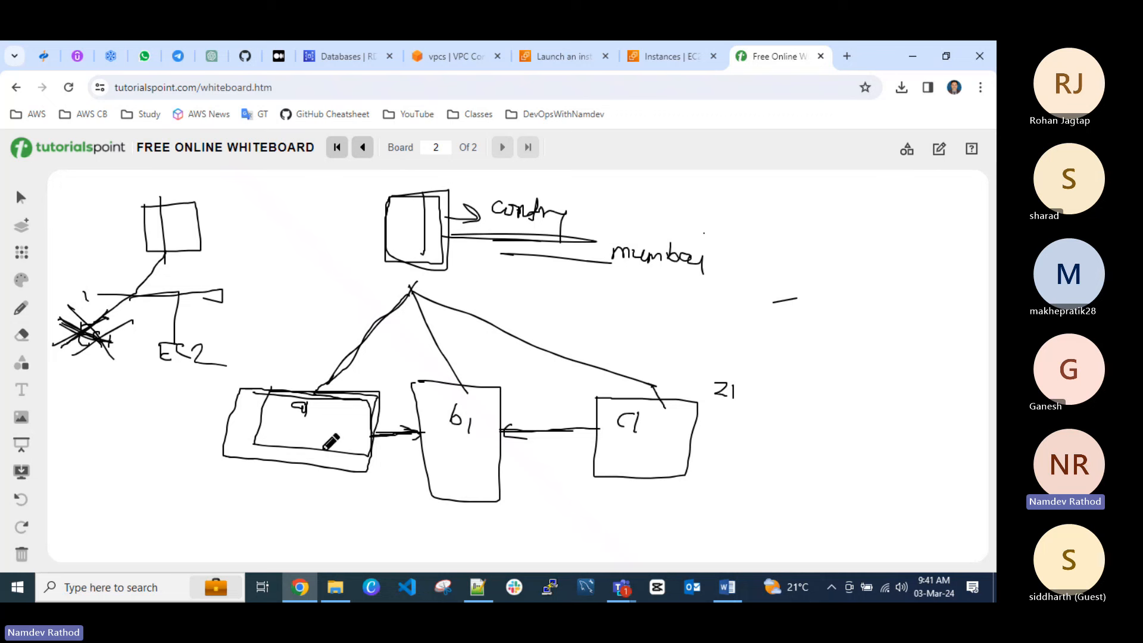
Cross out the a1 box with several diagonal strokes and retrace the branch leading to the b1 box.
{"action": "left_click_drag", "start_coordinate": [268, 365], "coordinate": [371, 493]}
{"action": "left_click_drag", "start_coordinate": [368, 410], "coordinate": [294, 448]}
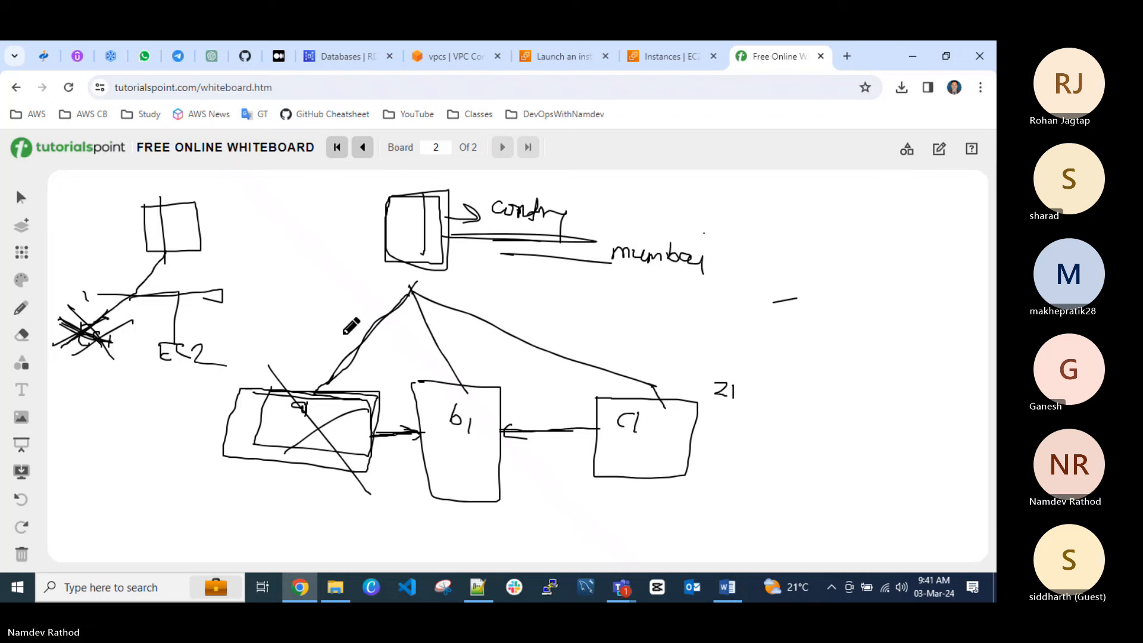
{"action": "left_click_drag", "start_coordinate": [279, 370], "coordinate": [348, 446]}
{"action": "left_click_drag", "start_coordinate": [367, 384], "coordinate": [273, 450]}
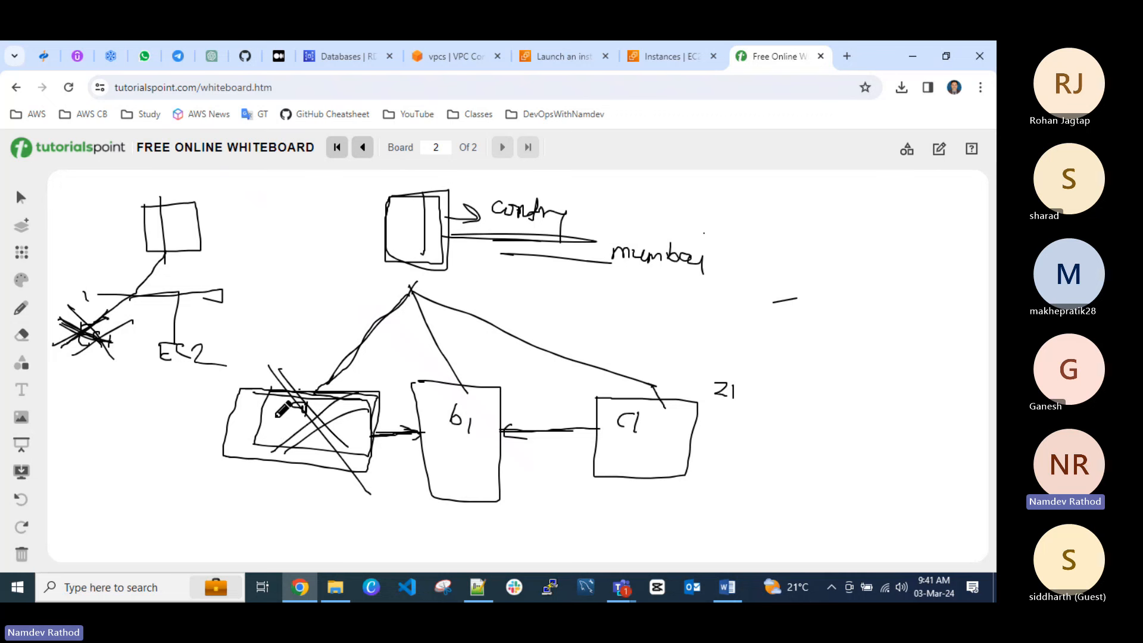
{"action": "left_click_drag", "start_coordinate": [284, 385], "coordinate": [340, 459]}
{"action": "left_click_drag", "start_coordinate": [357, 410], "coordinate": [246, 436]}
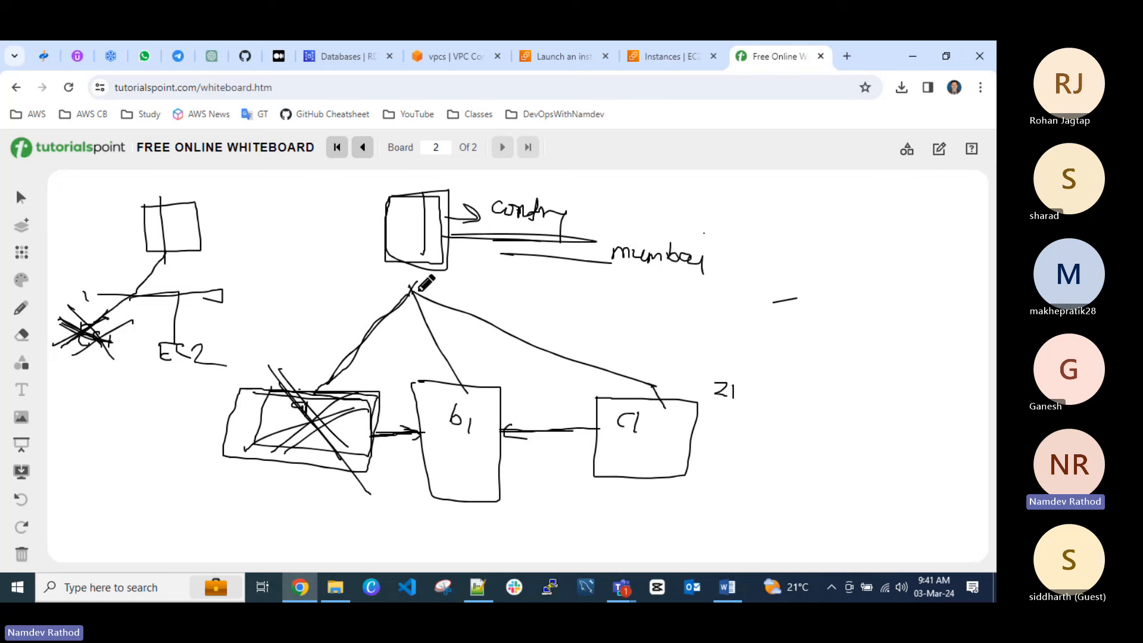
{"action": "left_click_drag", "start_coordinate": [411, 287], "coordinate": [453, 379]}
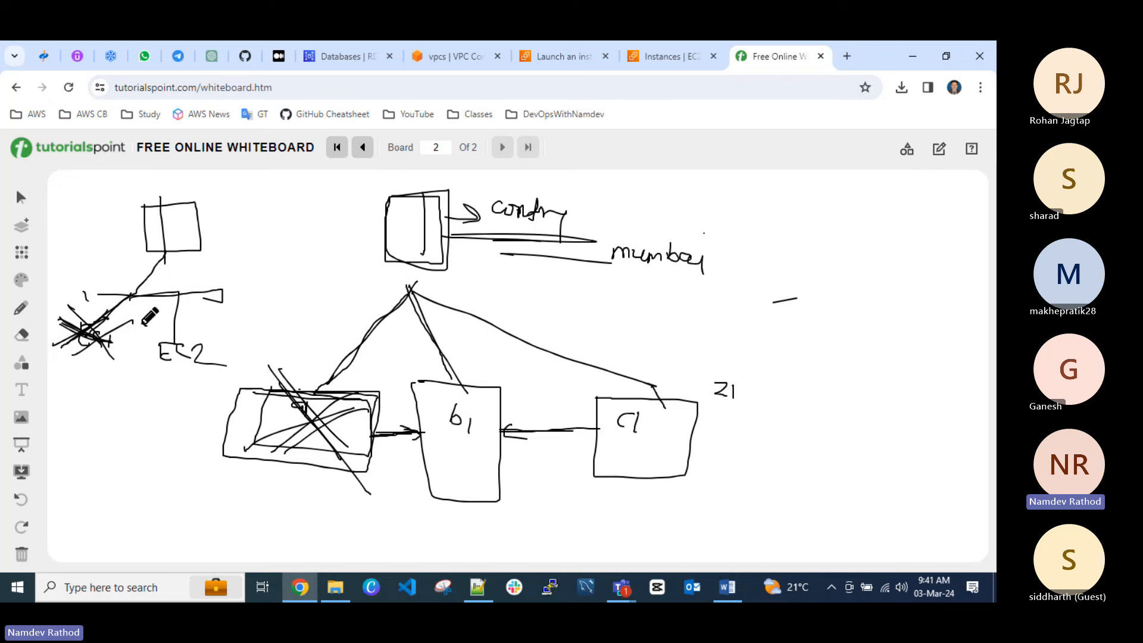
Draw a box around EC2, add strokes to its branch lines, and write AZ1 inside the b1 box.
{"action": "mouse_move", "coordinate": [142, 324]}
{"action": "left_mouse_down"}
{"action": "mouse_move", "coordinate": [230, 349]}
{"action": "mouse_move", "coordinate": [200, 394]}
{"action": "mouse_move", "coordinate": [142, 348]}
{"action": "mouse_move", "coordinate": [142, 324]}
{"action": "left_mouse_up"}
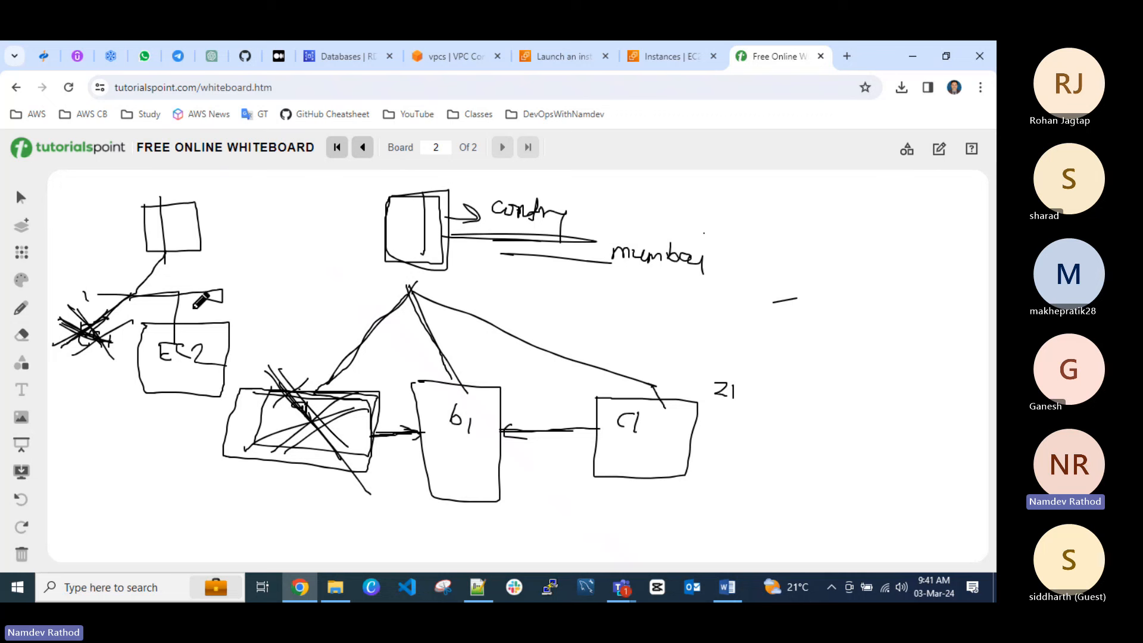
{"action": "left_click_drag", "start_coordinate": [193, 323], "coordinate": [256, 330]}
{"action": "mouse_move", "coordinate": [427, 457]}
{"action": "left_mouse_down"}
{"action": "mouse_move", "coordinate": [472, 448]}
{"action": "mouse_move", "coordinate": [499, 501]}
{"action": "mouse_move", "coordinate": [444, 498]}
{"action": "mouse_move", "coordinate": [478, 501]}
{"action": "left_mouse_up"}
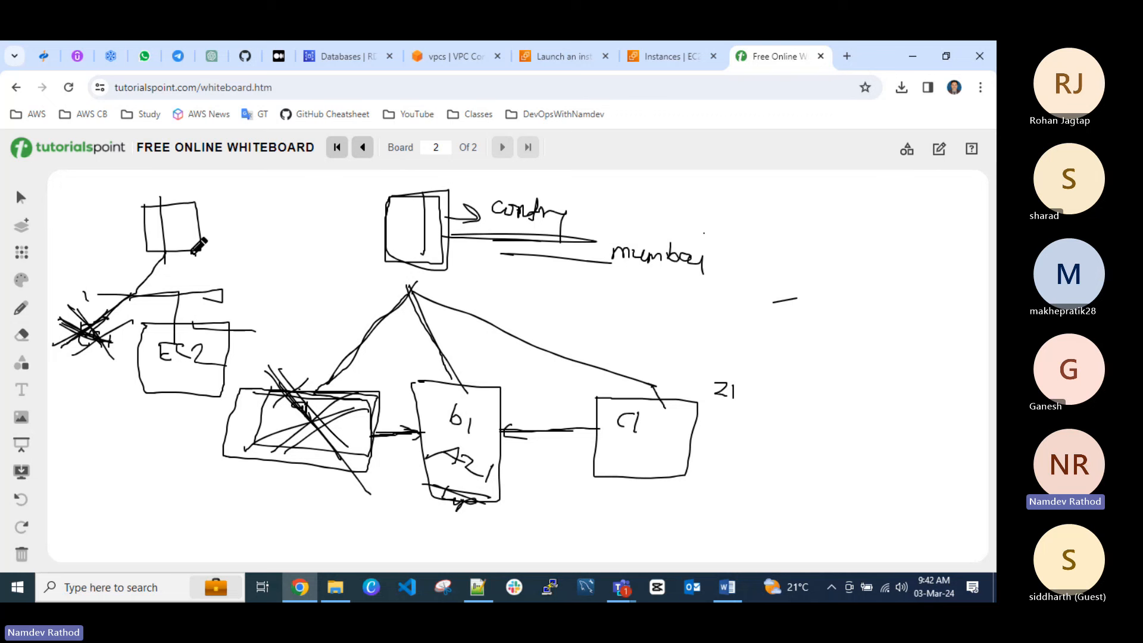
{"action": "mouse_move", "coordinate": [179, 250]}
{"action": "left_mouse_down"}
{"action": "mouse_move", "coordinate": [177, 269]}
{"action": "mouse_move", "coordinate": [196, 255]}
{"action": "left_mouse_up"}
{"action": "left_click_drag", "start_coordinate": [122, 290], "coordinate": [230, 284]}
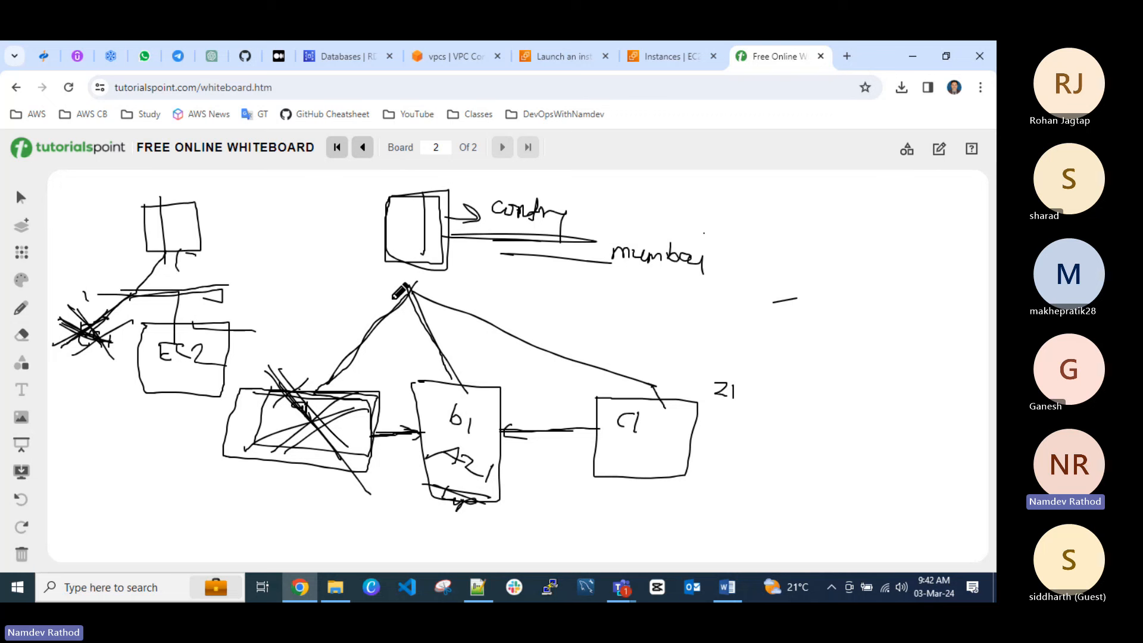
Open the EC2 instances page for US East (N. Virginia) in a new browser tab and remove its instance ID filter.
{"action": "left_click", "coordinate": [654, 56]}
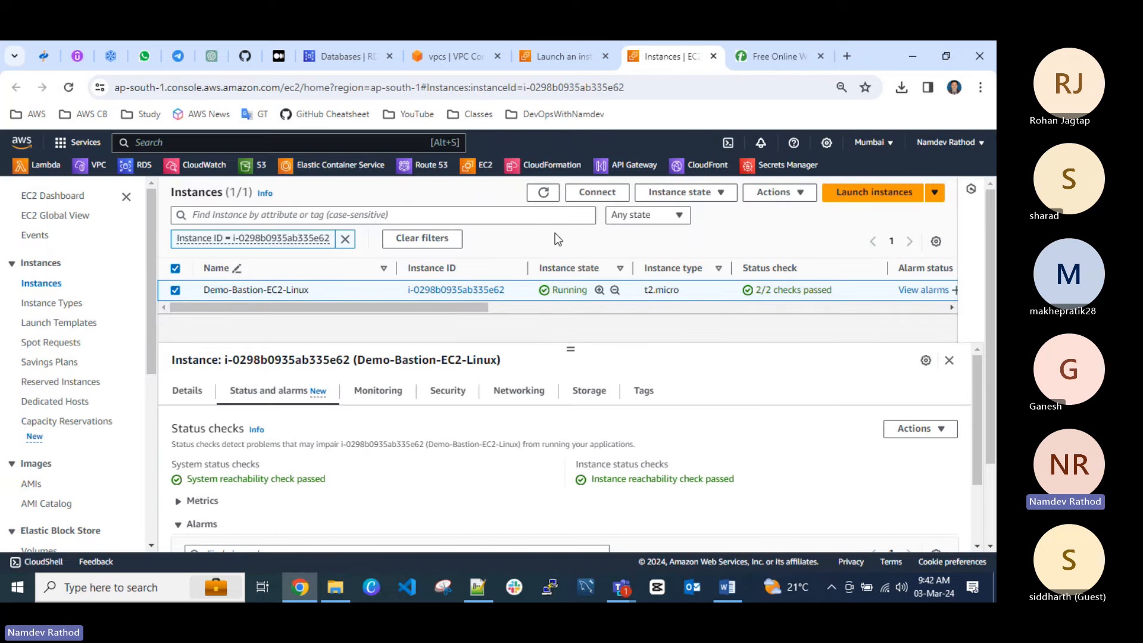
{"action": "left_click", "coordinate": [870, 144]}
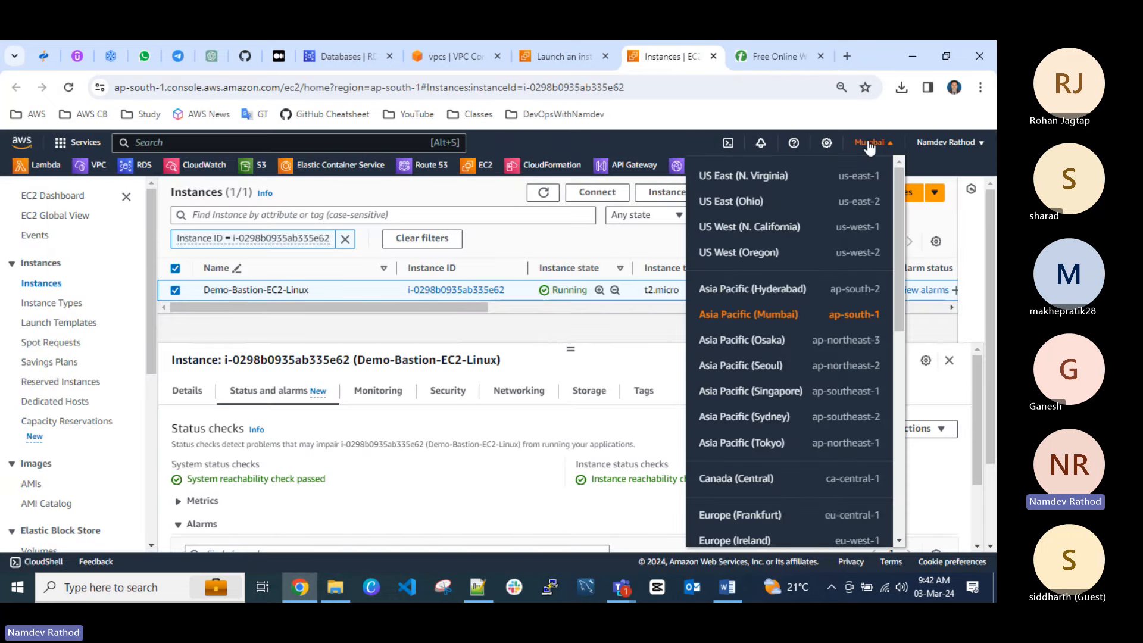
{"action": "right_click", "coordinate": [746, 181]}
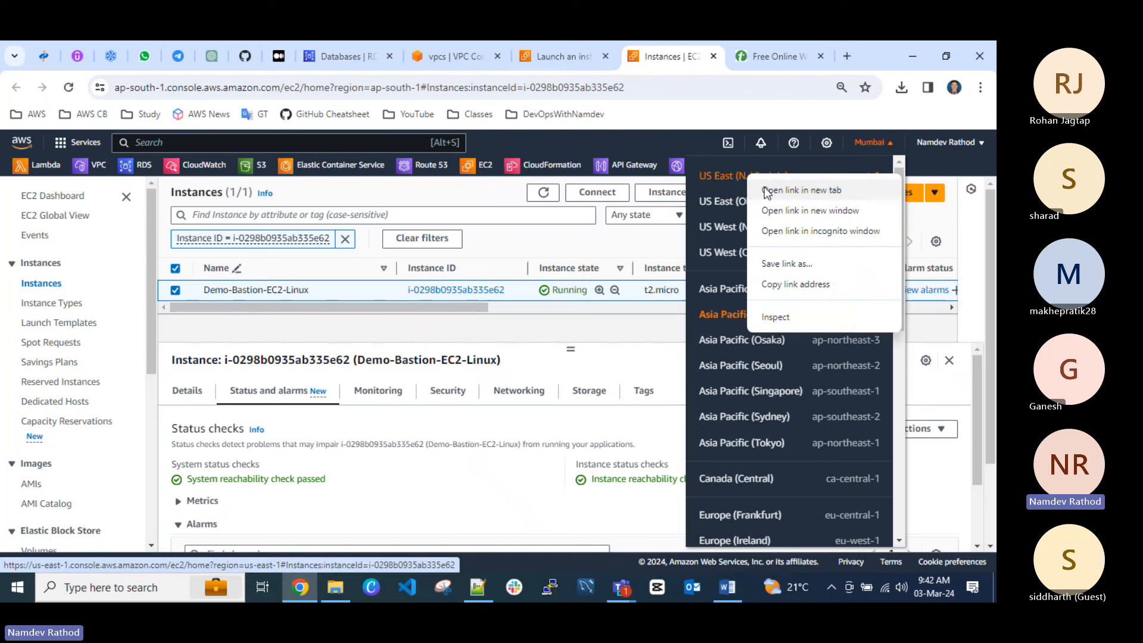
{"action": "left_click", "coordinate": [768, 184]}
{"action": "left_click", "coordinate": [627, 339]}
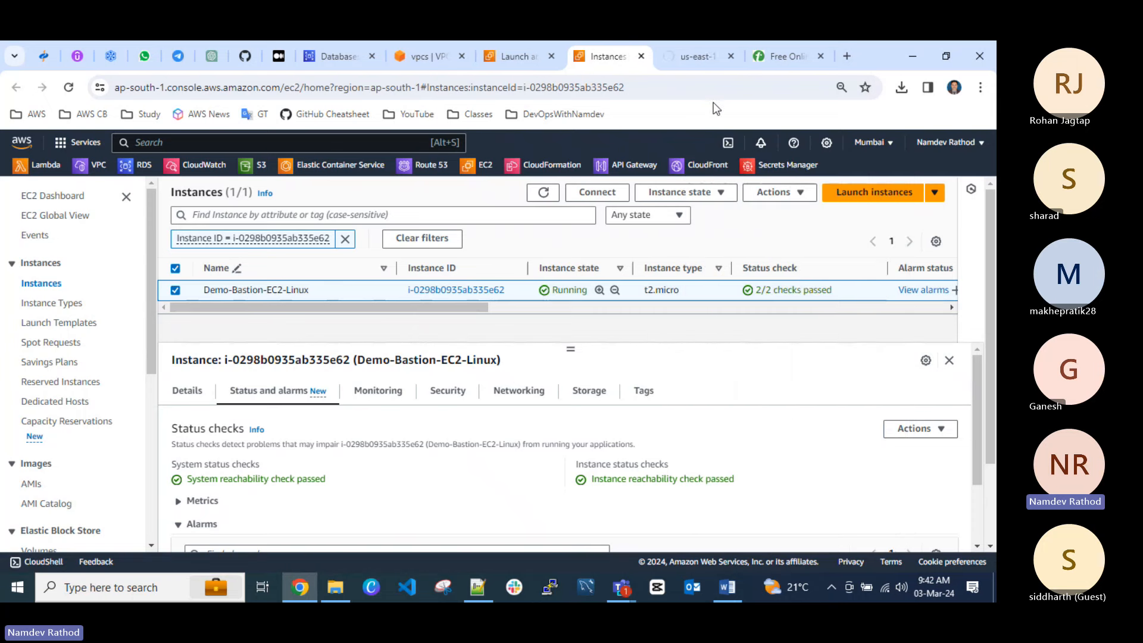
{"action": "left_click", "coordinate": [692, 56]}
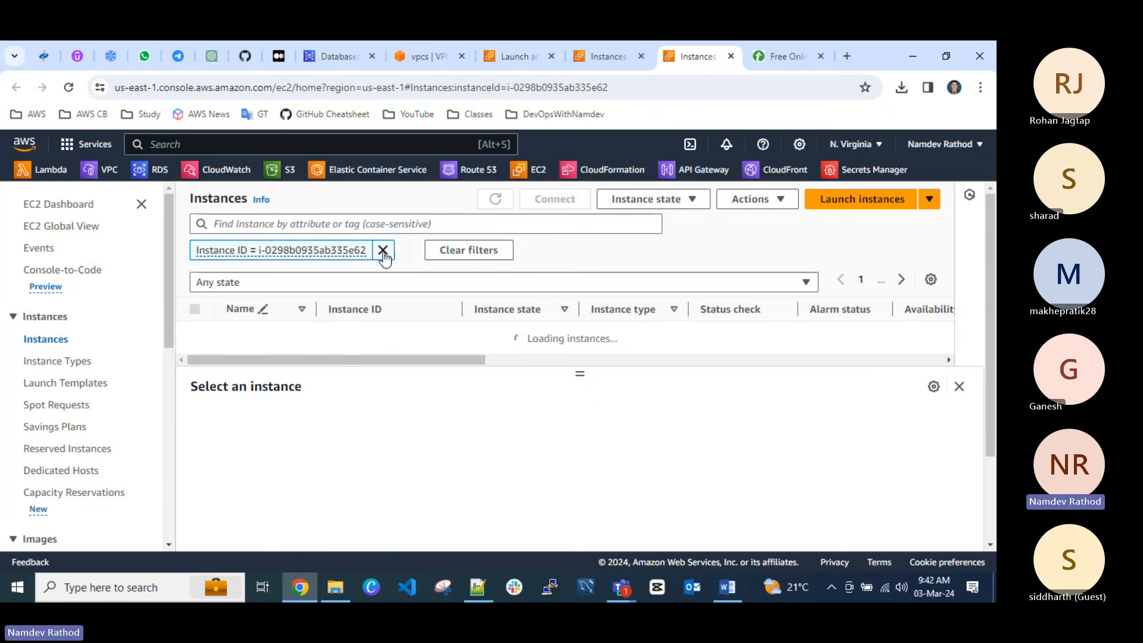
{"action": "left_click", "coordinate": [382, 250]}
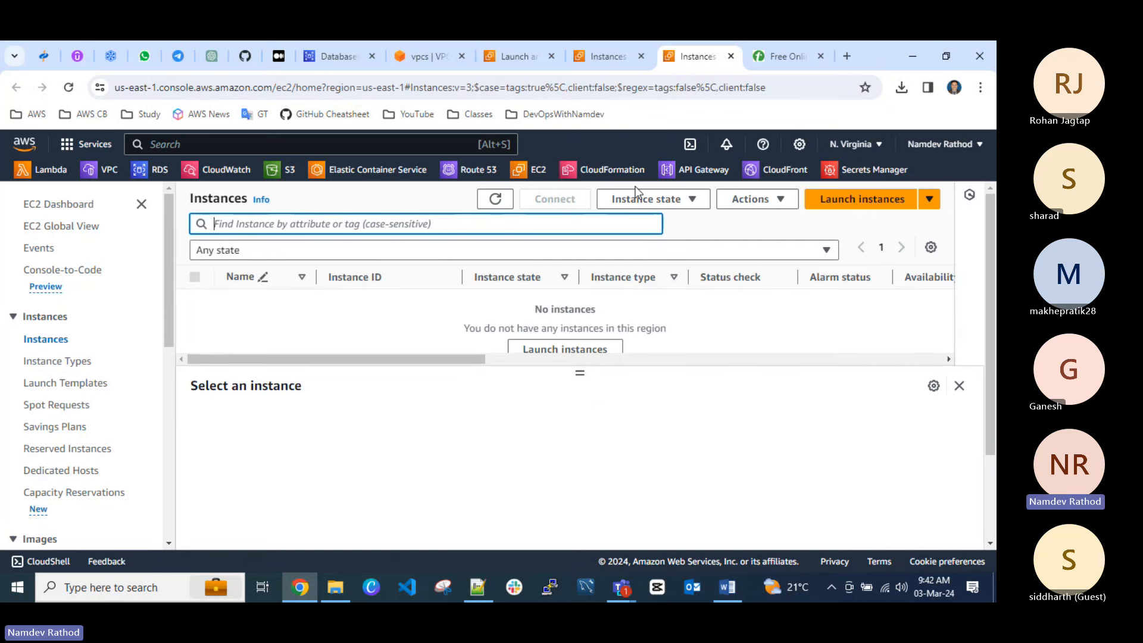
Search the AWS services for vpc and open the VPC dashboard in the N. Virginia region.
{"action": "scroll", "coordinate": [83, 386], "scroll_direction": "down", "scroll_amount": 5}
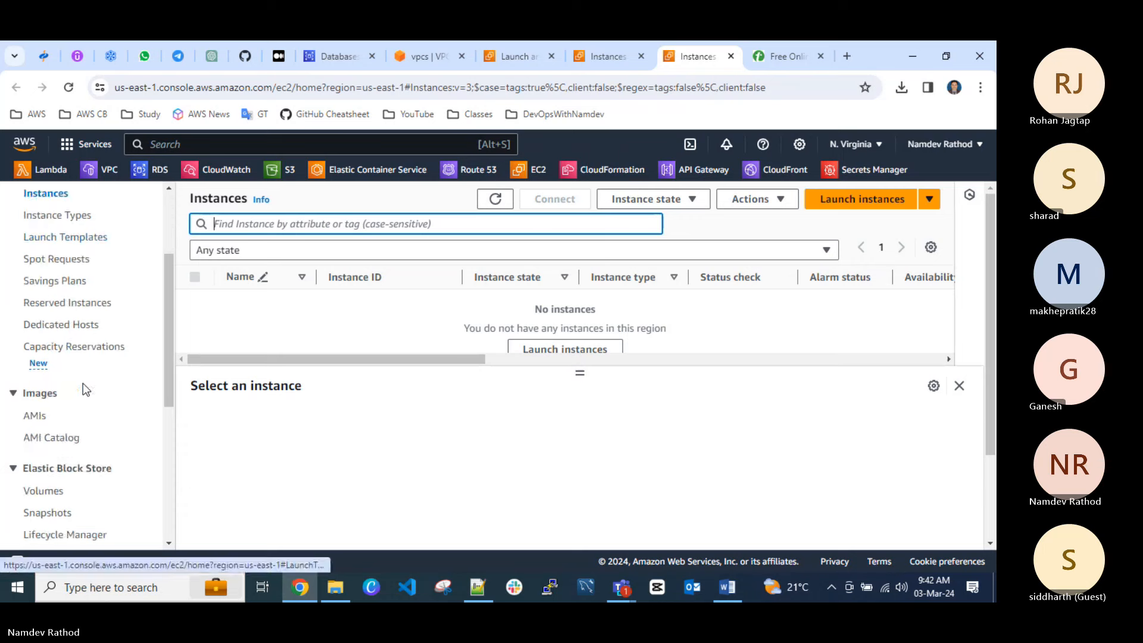
{"action": "scroll", "coordinate": [83, 390], "scroll_direction": "down", "scroll_amount": 3}
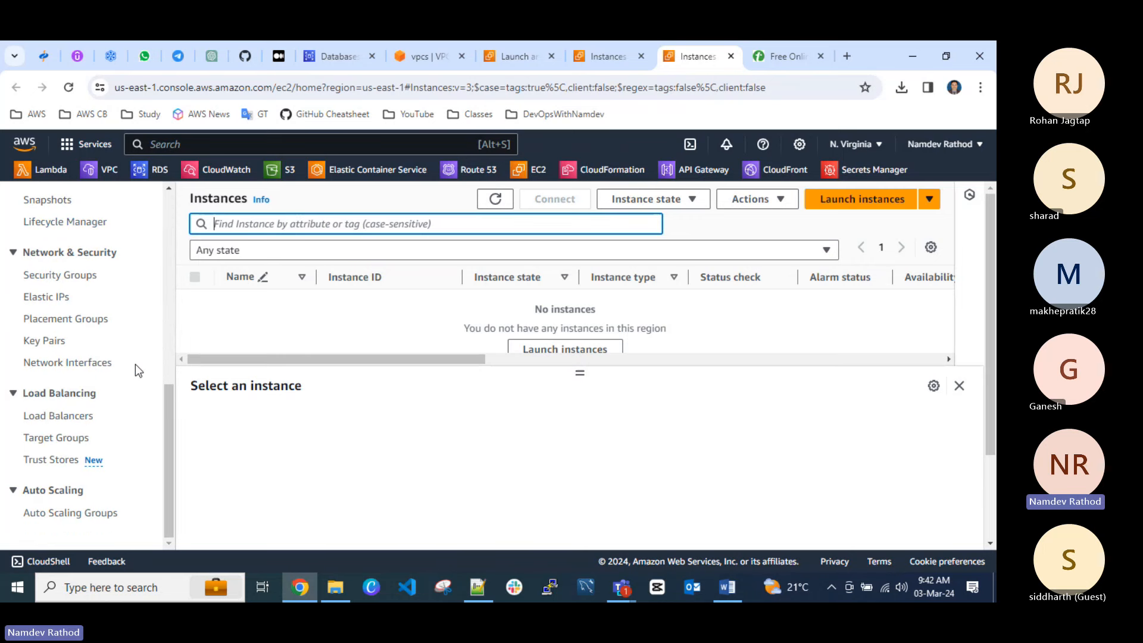
{"action": "scroll", "coordinate": [135, 369], "scroll_direction": "up", "scroll_amount": 5}
{"action": "left_click", "coordinate": [233, 144]}
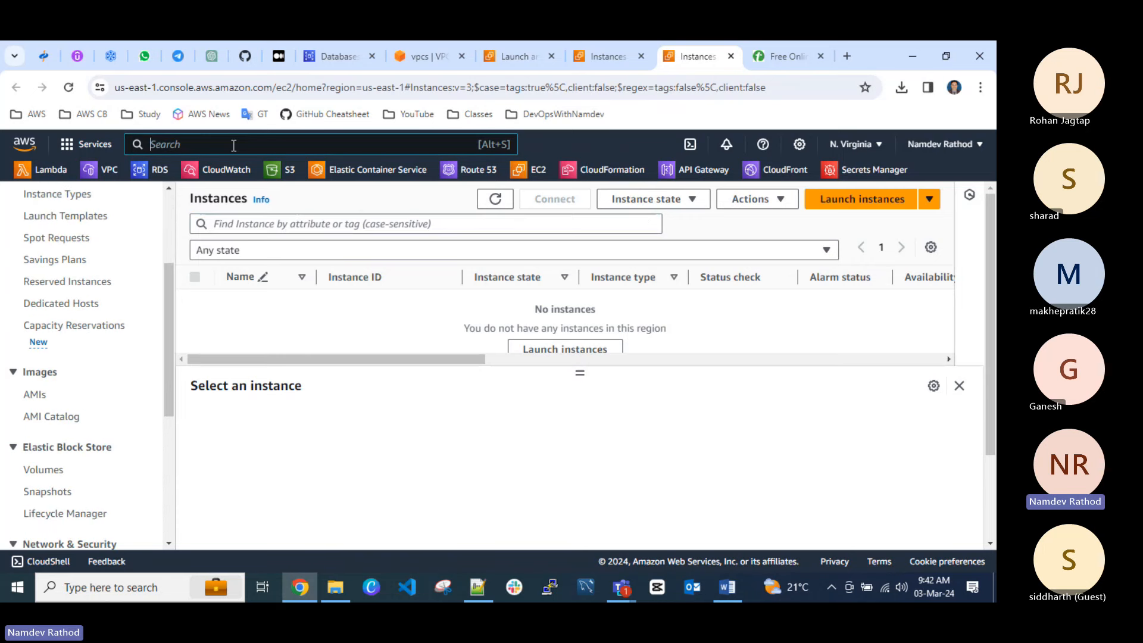
{"action": "type", "text": "vpc"}
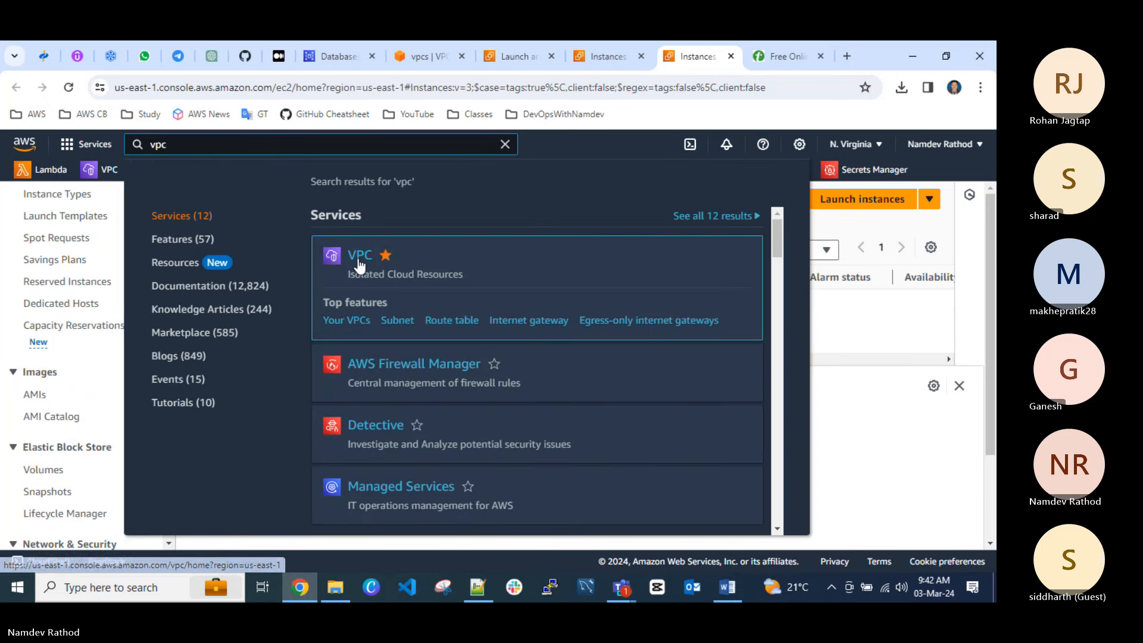
{"action": "left_click", "coordinate": [358, 257]}
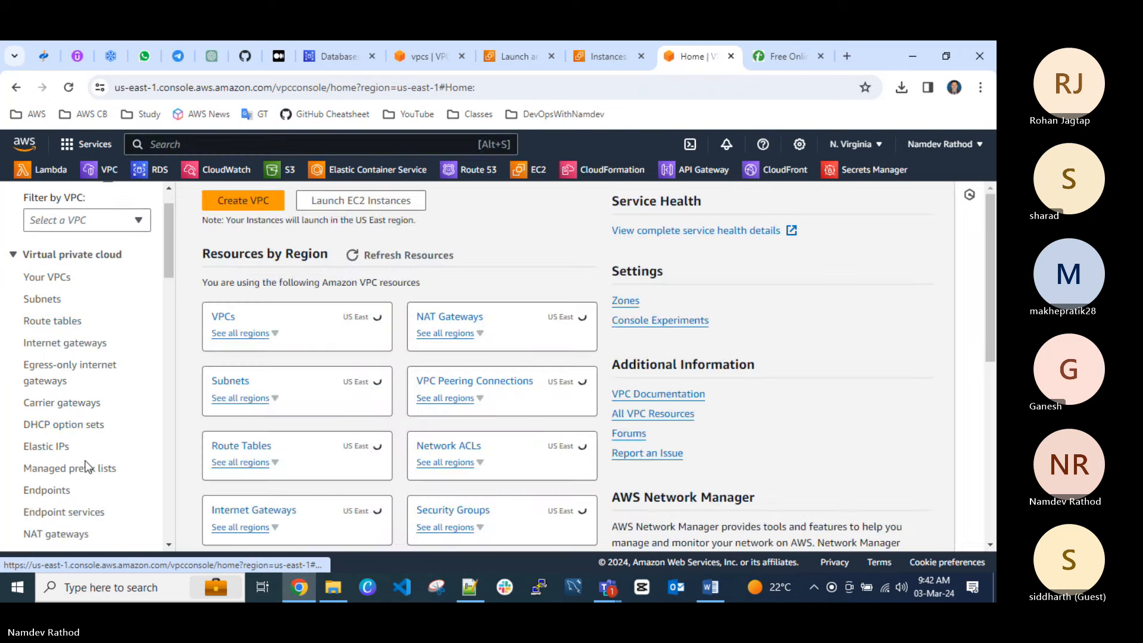
Look through the VPC features, view the N. Virginia VPC list, and open its subnets list.
{"action": "scroll", "coordinate": [76, 467], "scroll_direction": "down", "scroll_amount": 3}
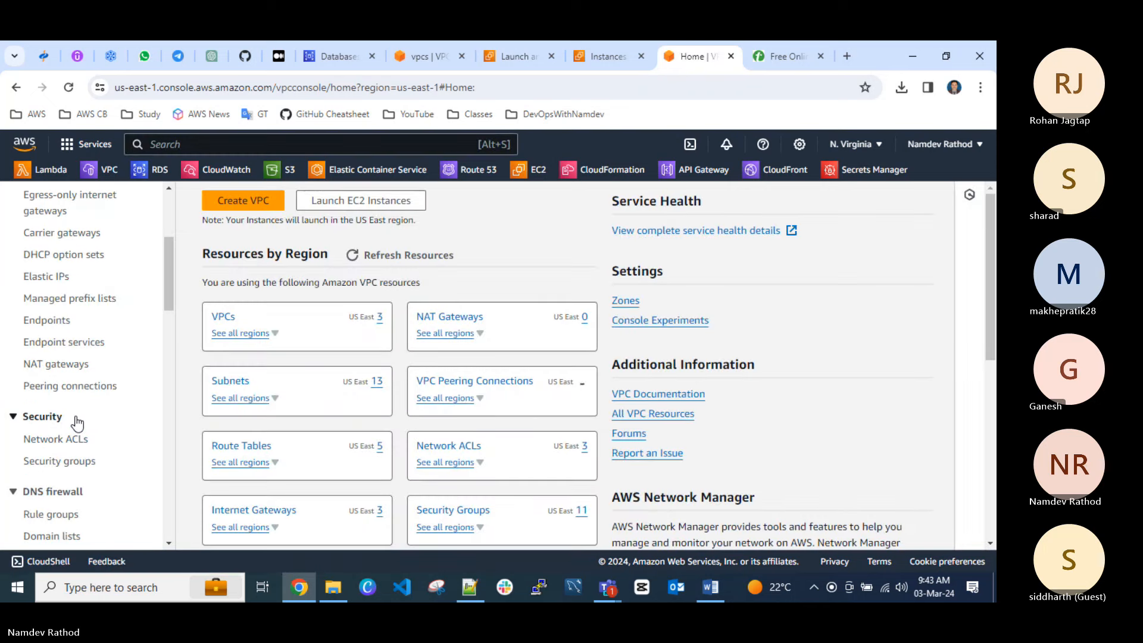
{"action": "scroll", "coordinate": [77, 422], "scroll_direction": "down", "scroll_amount": 3}
{"action": "scroll", "coordinate": [76, 420], "scroll_direction": "up", "scroll_amount": 4}
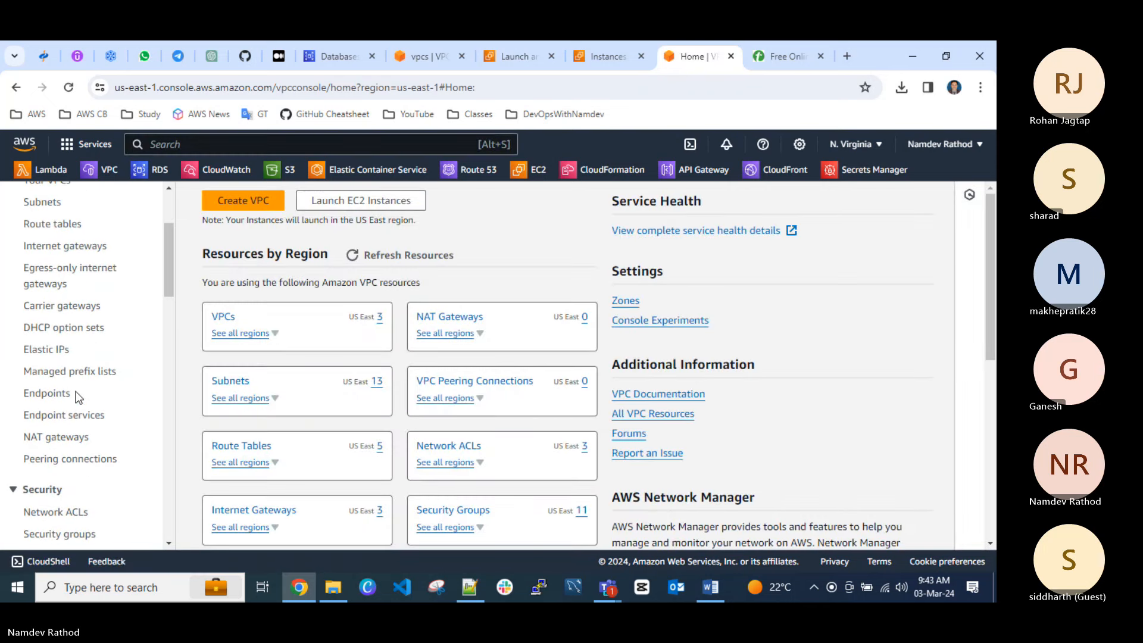
{"action": "scroll", "coordinate": [75, 390], "scroll_direction": "up", "scroll_amount": 3}
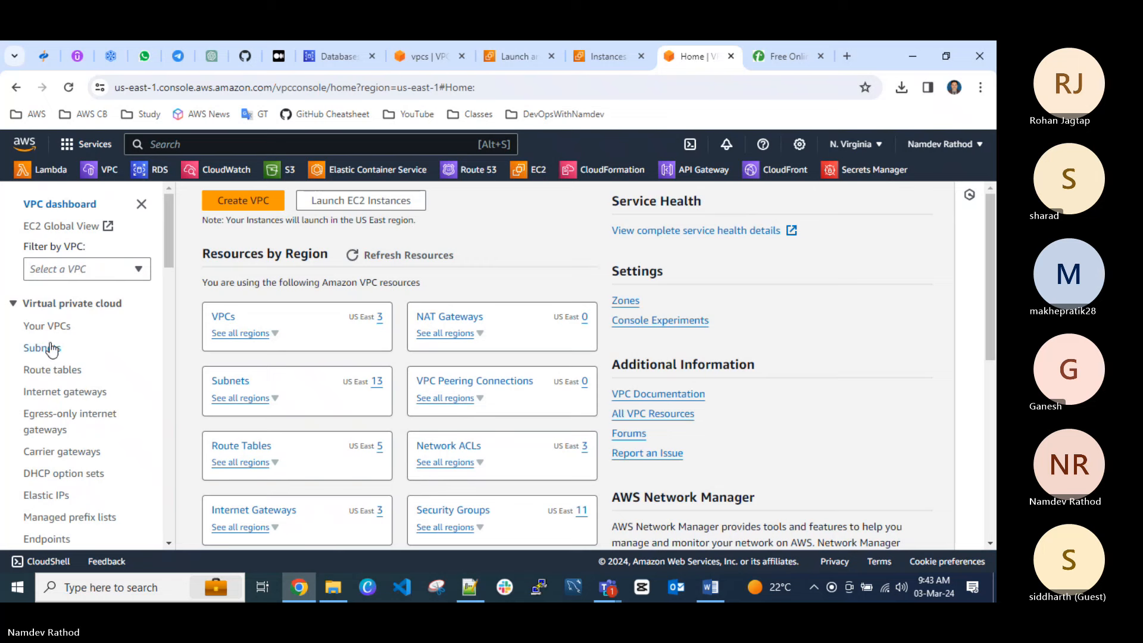
{"action": "left_click", "coordinate": [53, 326]}
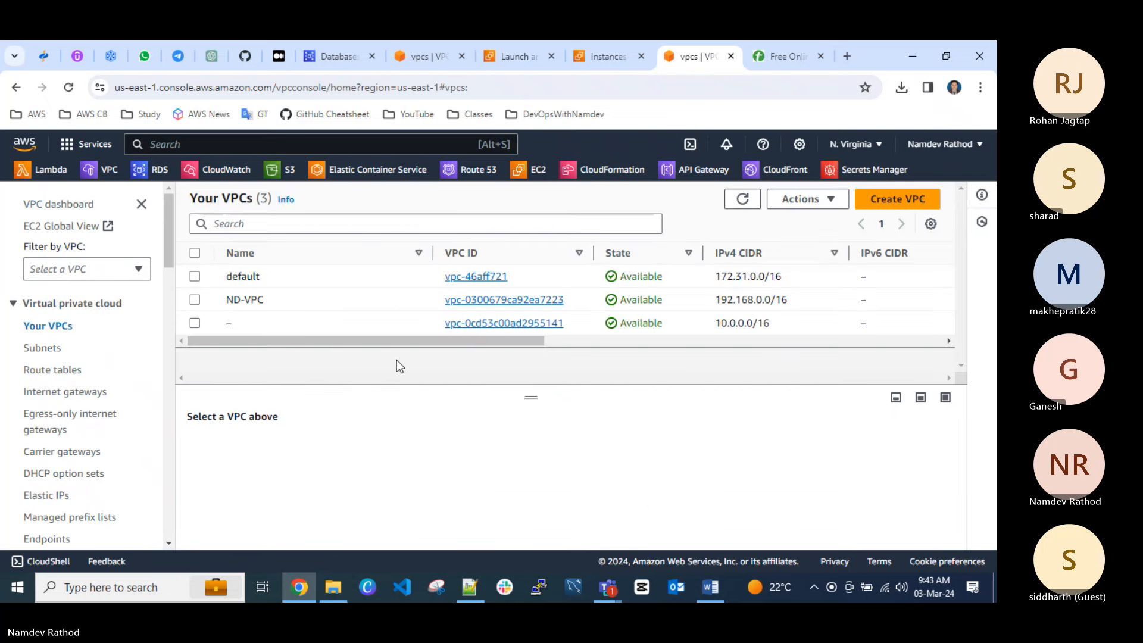
{"action": "left_click", "coordinate": [43, 348]}
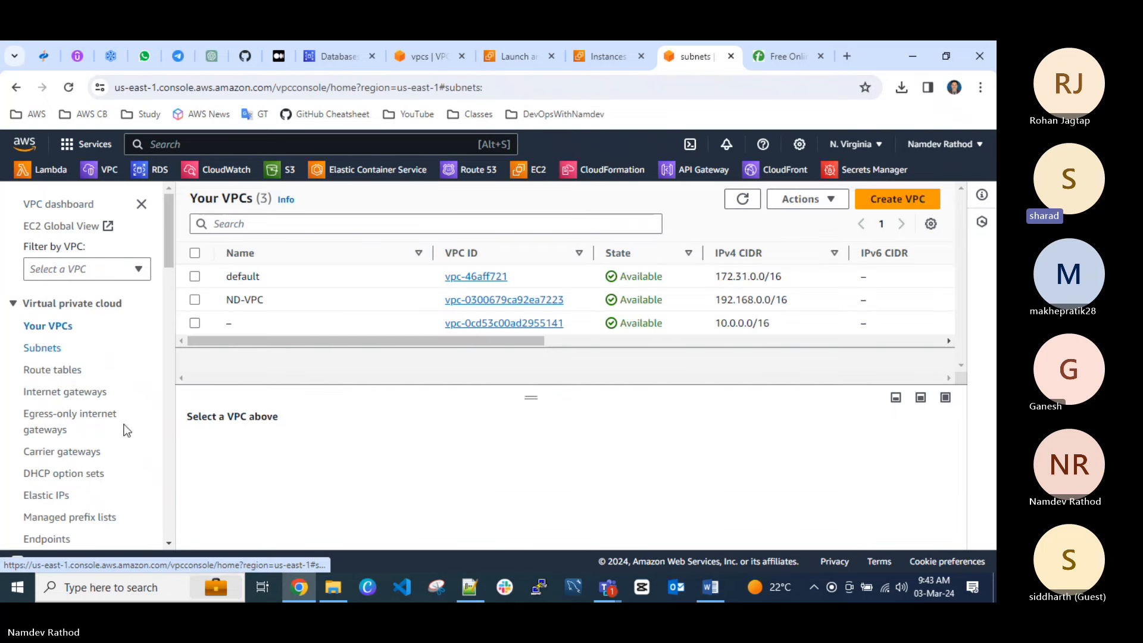
Examine the subnets' availability zones, highlight us-east-1b for the first subnet, and clear that subnet's selection.
{"action": "mouse_move", "coordinate": [360, 369]}
{"action": "left_mouse_down"}
{"action": "mouse_move", "coordinate": [461, 376]}
{"action": "mouse_move", "coordinate": [357, 372]}
{"action": "left_mouse_up"}
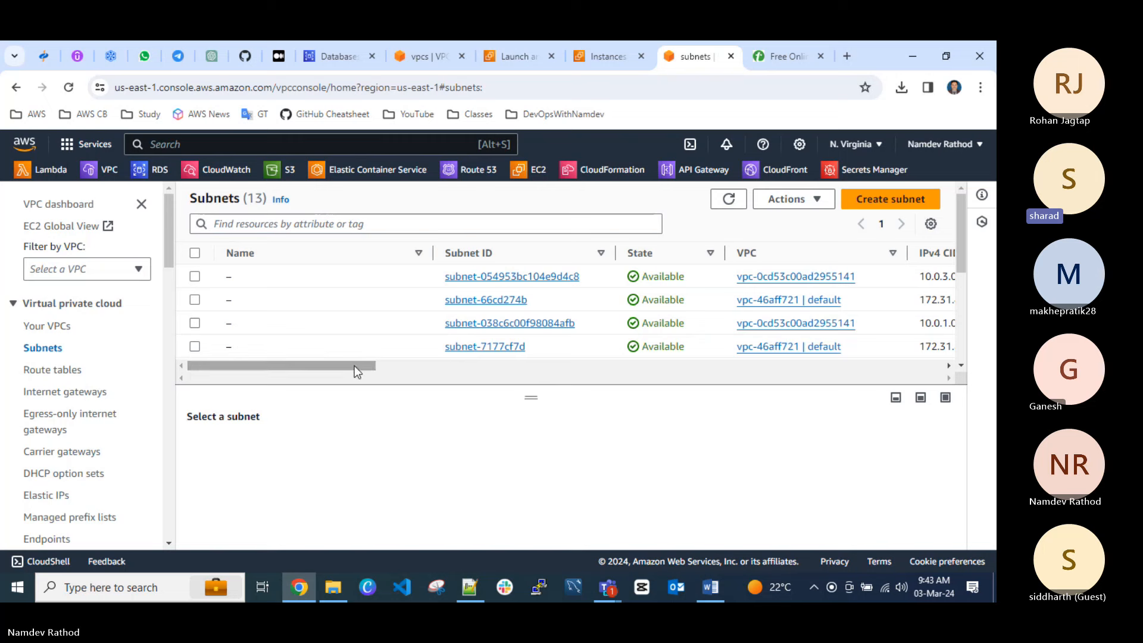
{"action": "mouse_move", "coordinate": [355, 365]}
{"action": "left_mouse_down"}
{"action": "mouse_move", "coordinate": [381, 370]}
{"action": "mouse_move", "coordinate": [319, 366]}
{"action": "mouse_move", "coordinate": [404, 372]}
{"action": "mouse_move", "coordinate": [352, 368]}
{"action": "left_mouse_up"}
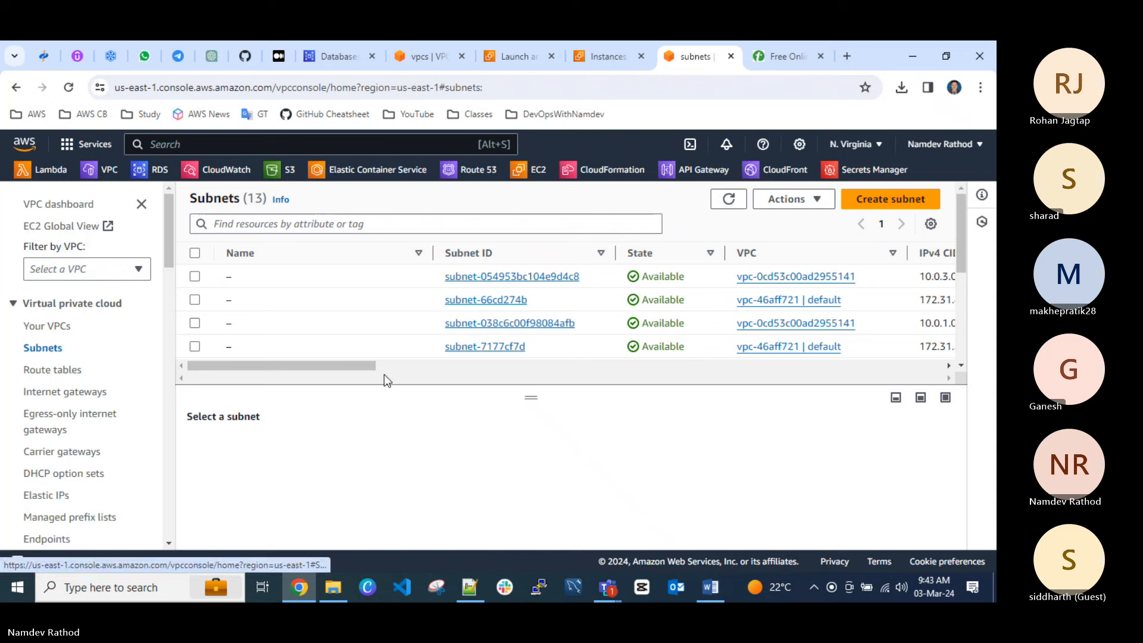
{"action": "left_click_drag", "start_coordinate": [364, 366], "coordinate": [327, 376]}
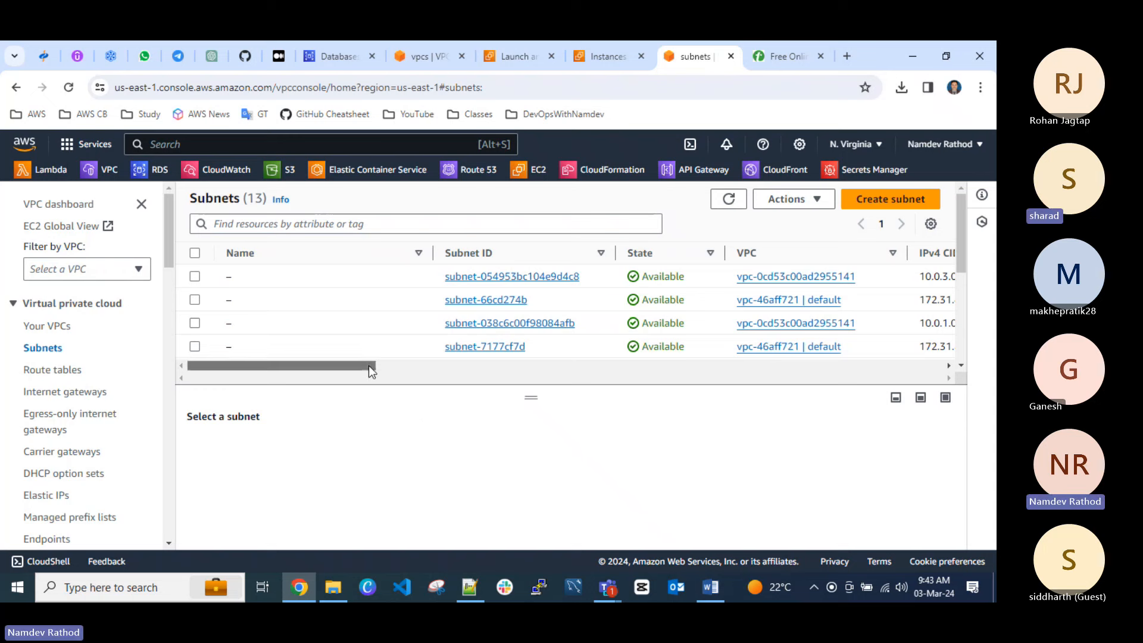
{"action": "left_click_drag", "start_coordinate": [372, 366], "coordinate": [568, 373]}
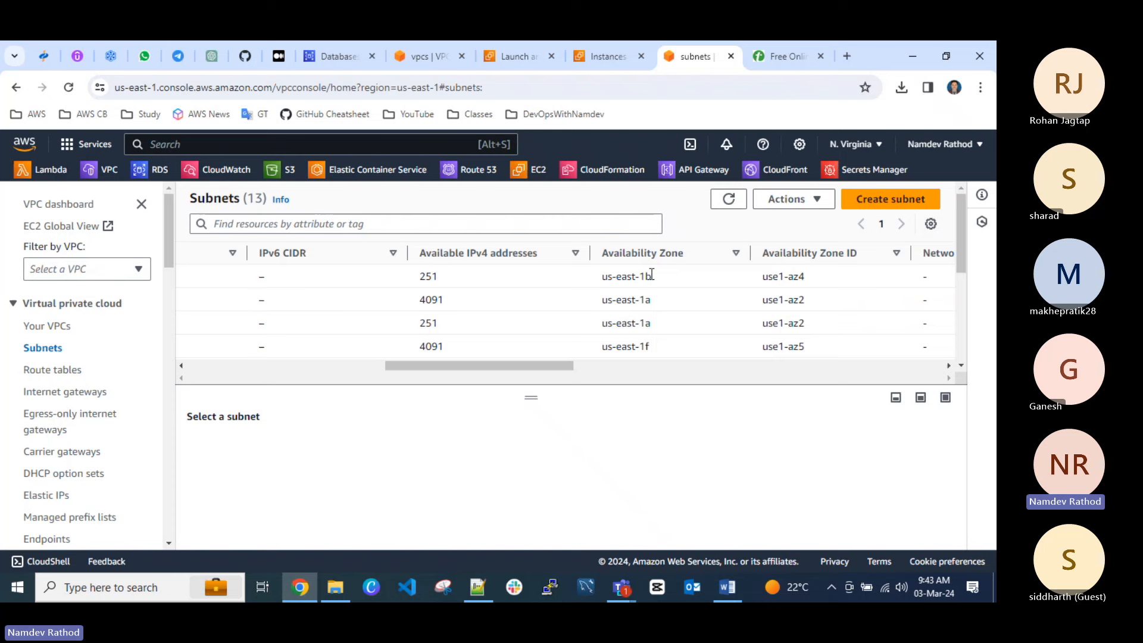
{"action": "left_click_drag", "start_coordinate": [652, 274], "coordinate": [600, 276]}
{"action": "left_click_drag", "start_coordinate": [469, 366], "coordinate": [233, 357]}
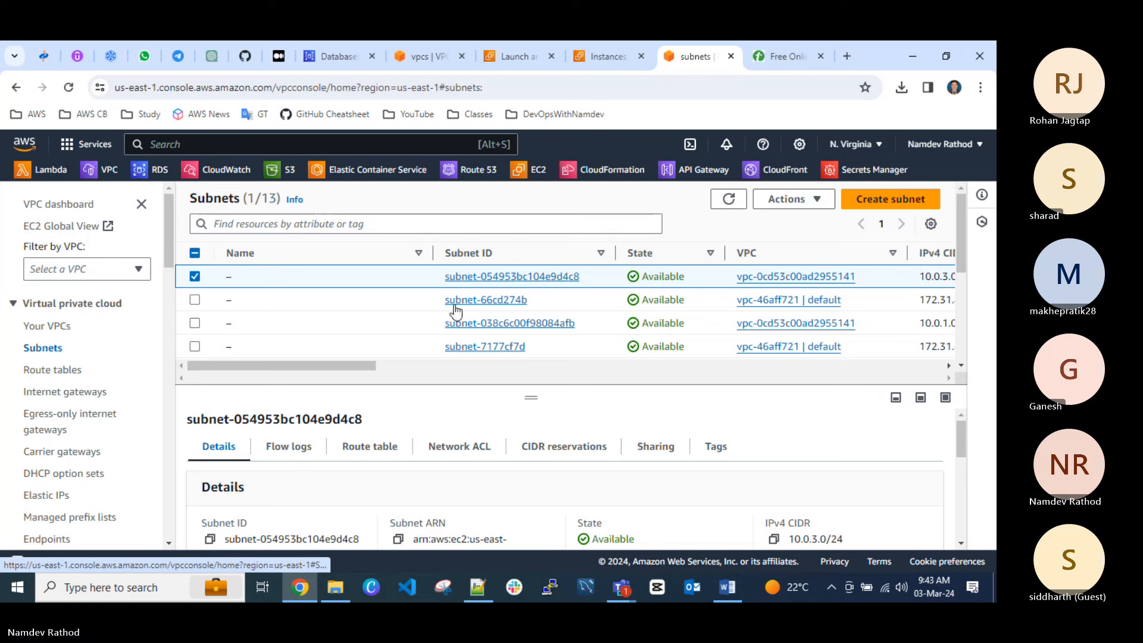
{"action": "left_click", "coordinate": [195, 276]}
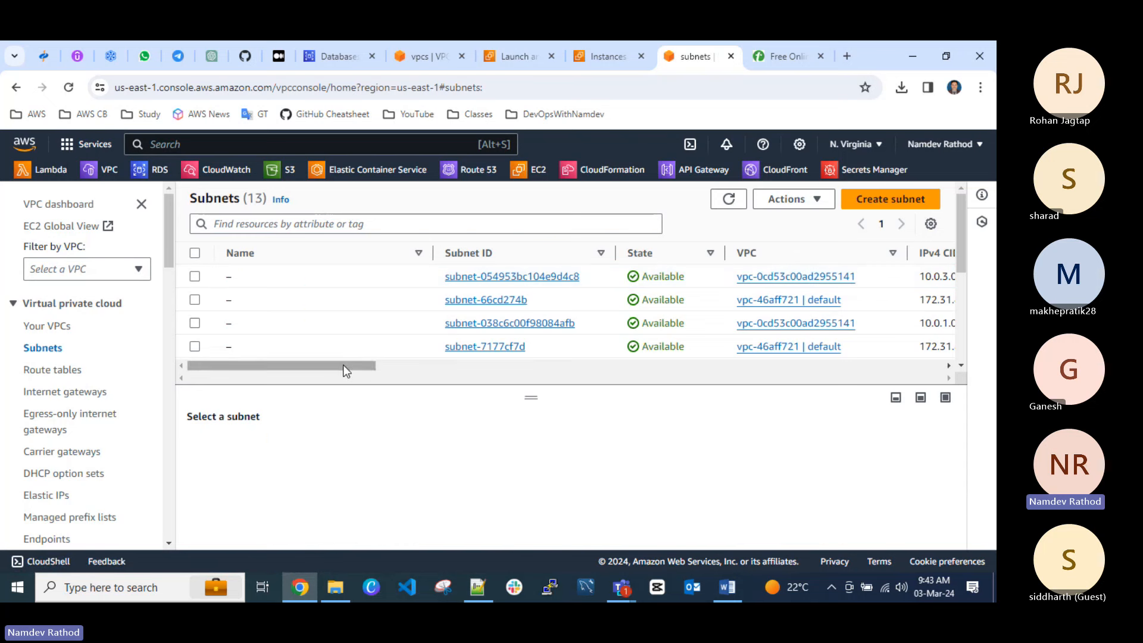
Refresh the subnets list and compare the availability zones and zone IDs down to the last subnet.
{"action": "mouse_move", "coordinate": [342, 364]}
{"action": "left_mouse_down"}
{"action": "mouse_move", "coordinate": [377, 366]}
{"action": "mouse_move", "coordinate": [336, 367]}
{"action": "left_mouse_up"}
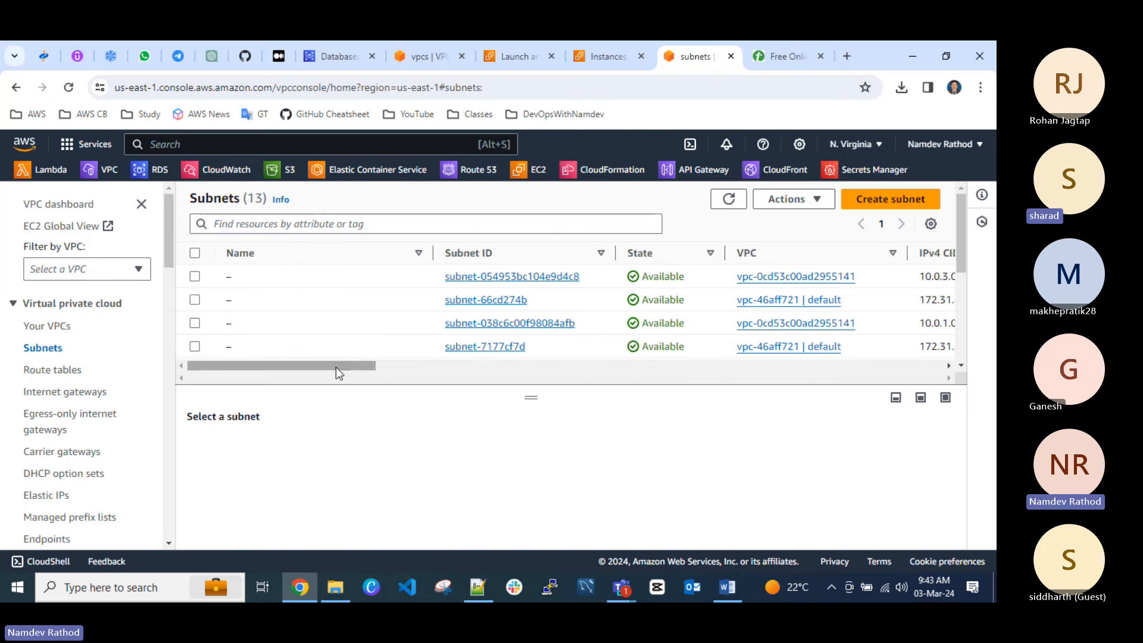
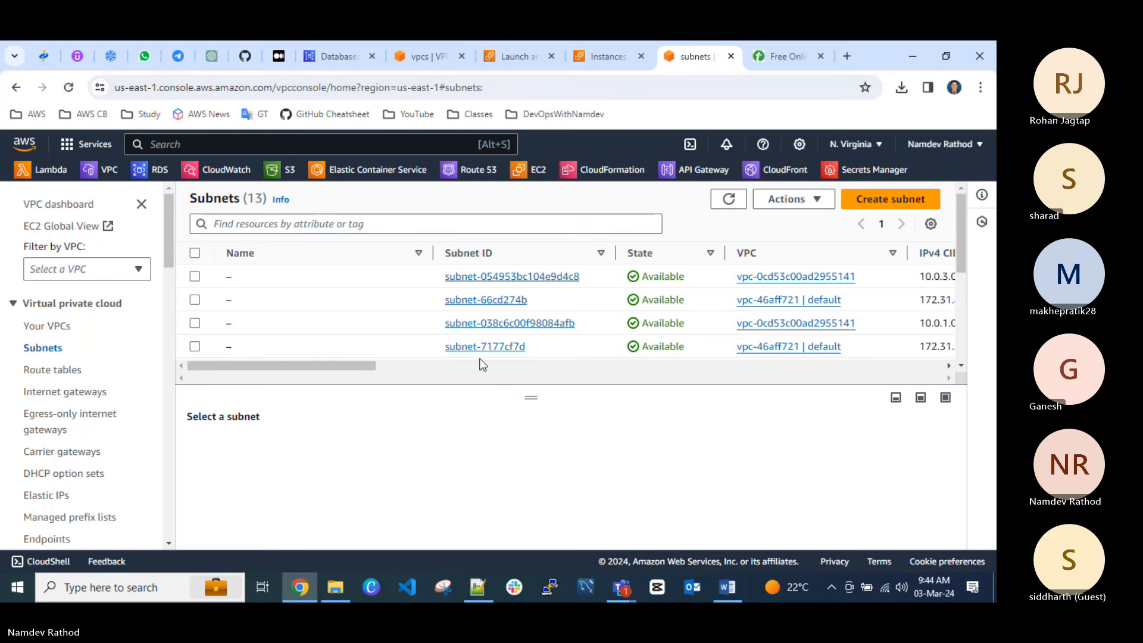
{"action": "left_click_drag", "start_coordinate": [349, 364], "coordinate": [325, 356]}
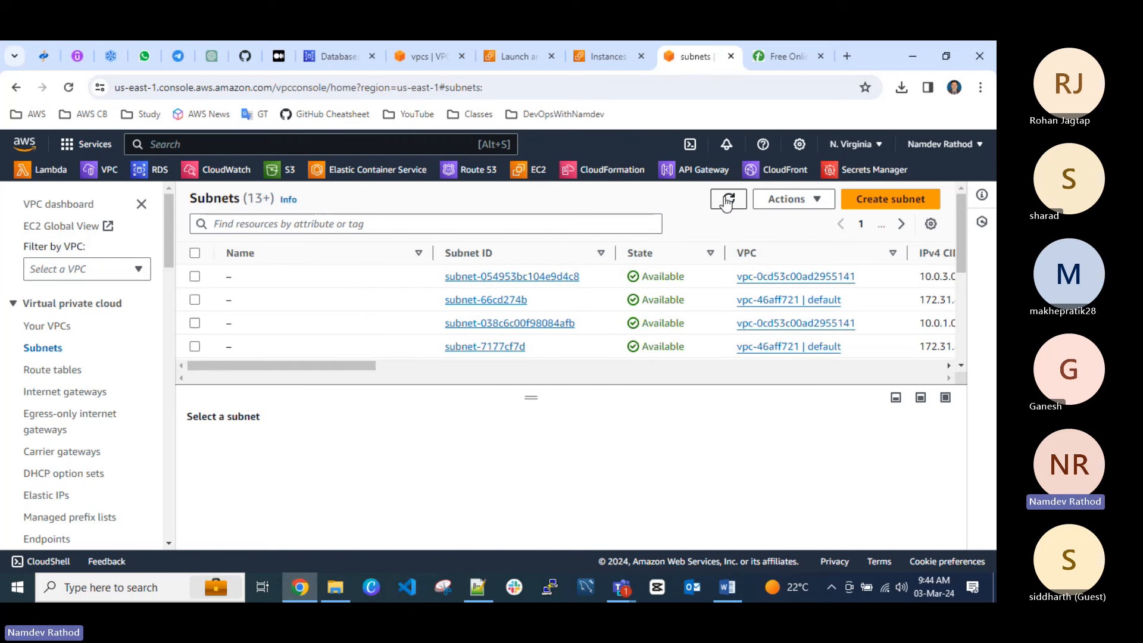
{"action": "left_click_drag", "start_coordinate": [347, 368], "coordinate": [553, 384]}
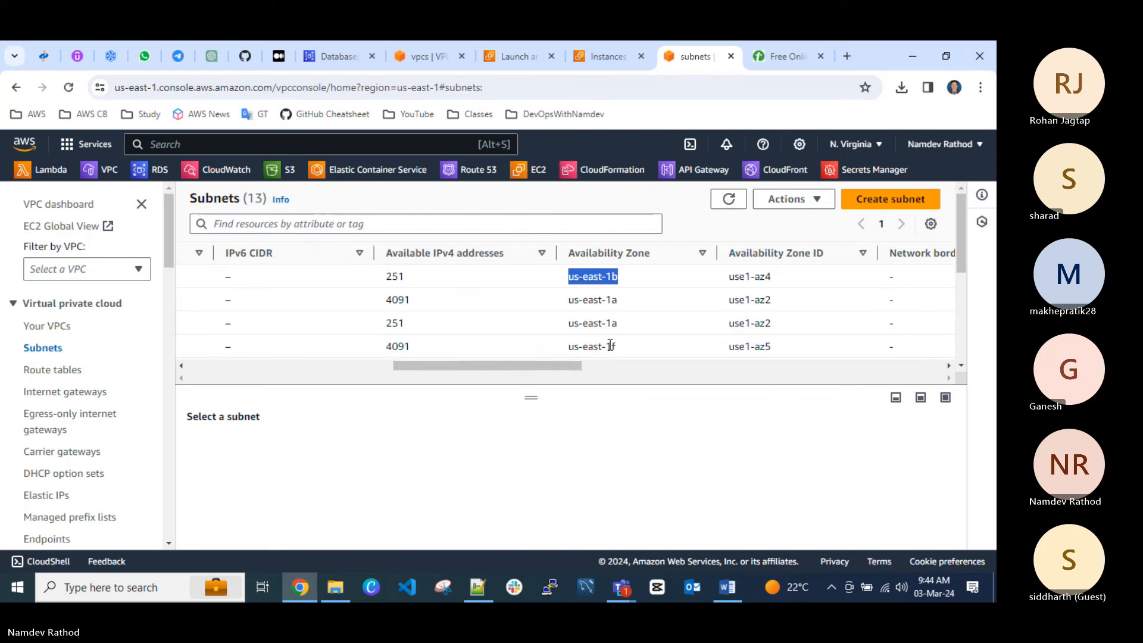
{"action": "scroll", "coordinate": [683, 332], "scroll_direction": "down", "scroll_amount": 5}
{"action": "scroll", "coordinate": [682, 335], "scroll_direction": "up", "scroll_amount": 2}
{"action": "scroll", "coordinate": [684, 337], "scroll_direction": "up", "scroll_amount": 3}
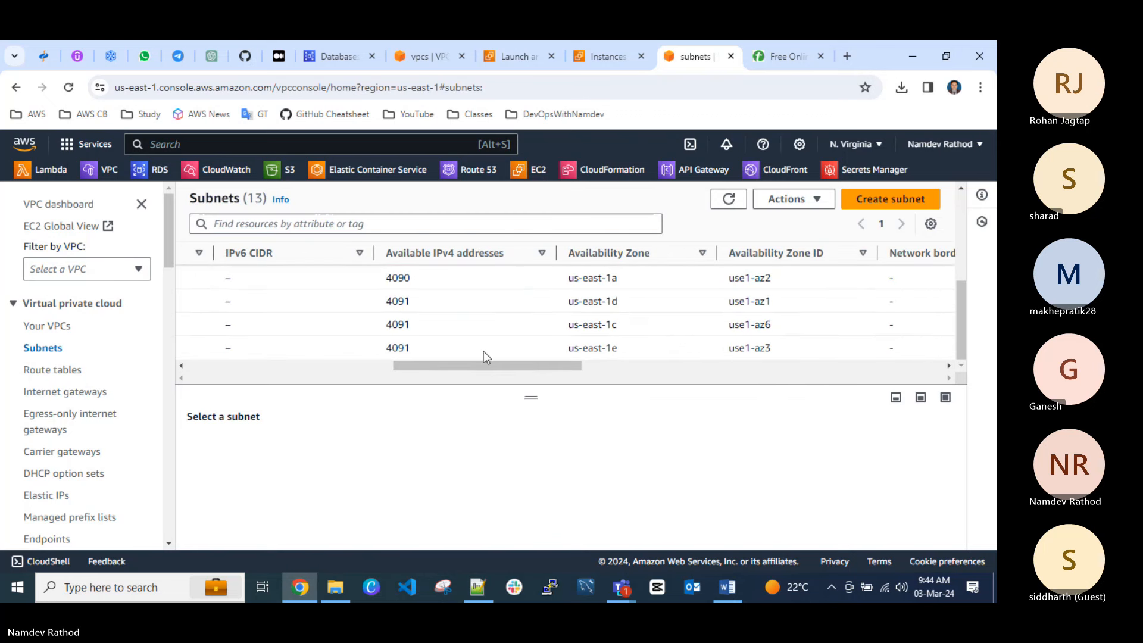
{"action": "left_click_drag", "start_coordinate": [461, 366], "coordinate": [469, 384]}
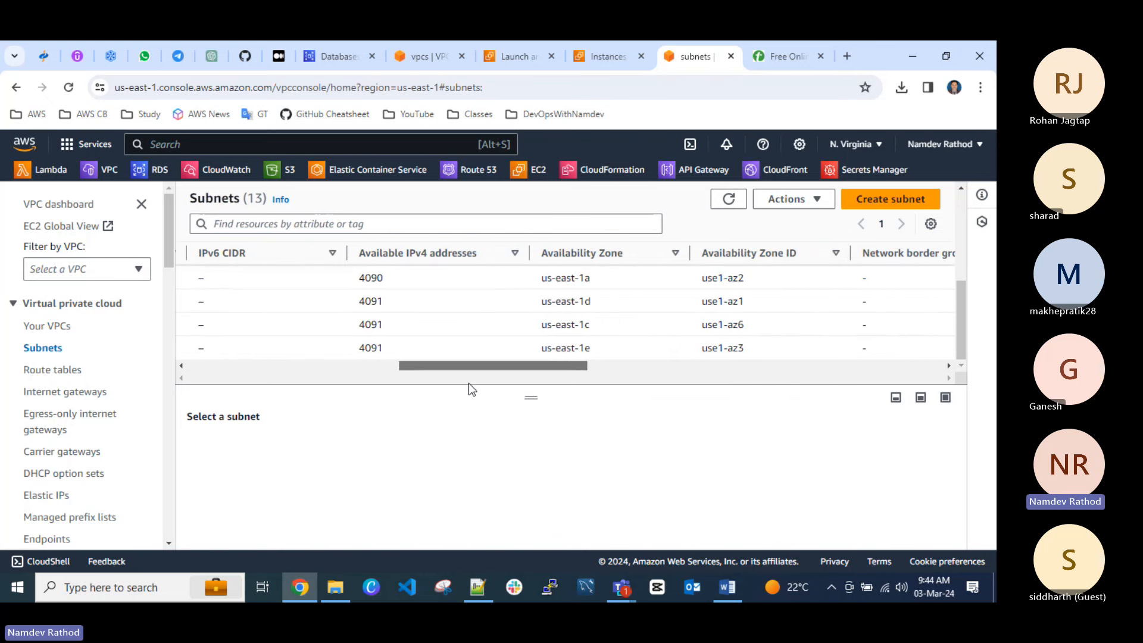
Start creating a new subnet and choose ND-VPC as its VPC.
{"action": "left_click", "coordinate": [887, 200]}
{"action": "scroll", "coordinate": [270, 349], "scroll_direction": "down", "scroll_amount": 1}
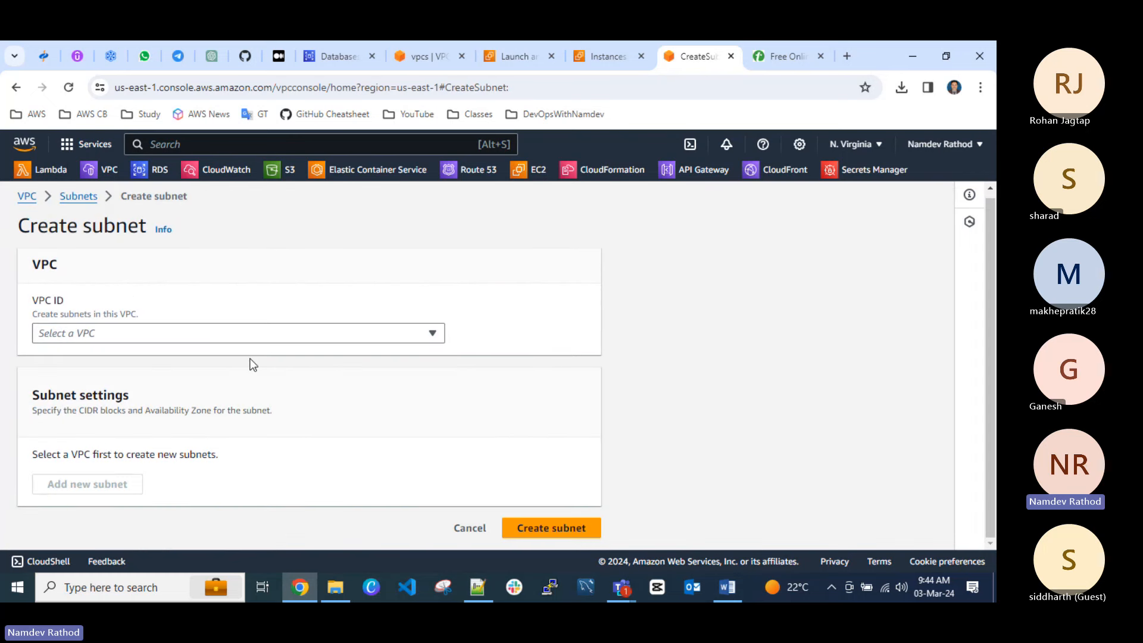
{"action": "left_click", "coordinate": [182, 336]}
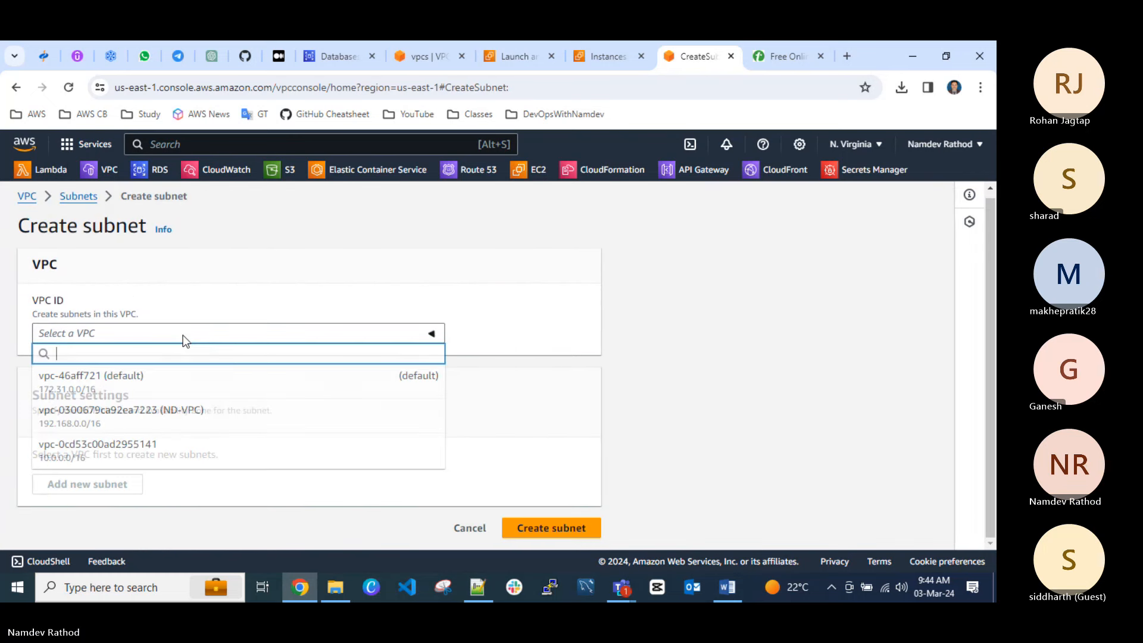
{"action": "left_click", "coordinate": [171, 420]}
{"action": "scroll", "coordinate": [212, 395], "scroll_direction": "down", "scroll_amount": 1}
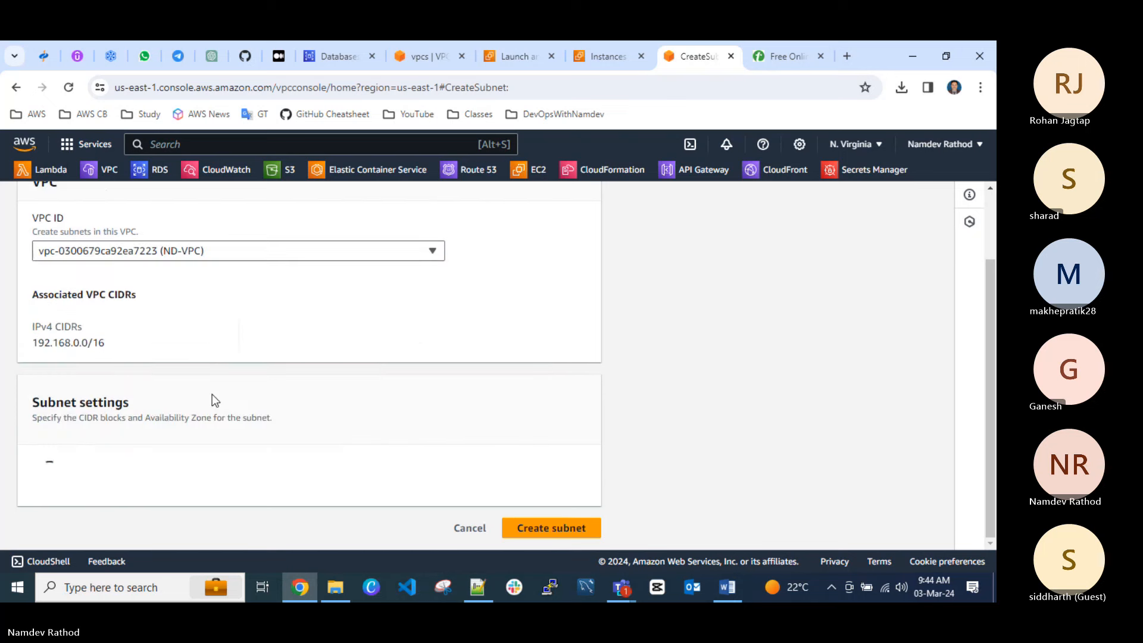
{"action": "scroll", "coordinate": [212, 394], "scroll_direction": "down", "scroll_amount": 4}
{"action": "scroll", "coordinate": [212, 394], "scroll_direction": "down", "scroll_amount": 1}
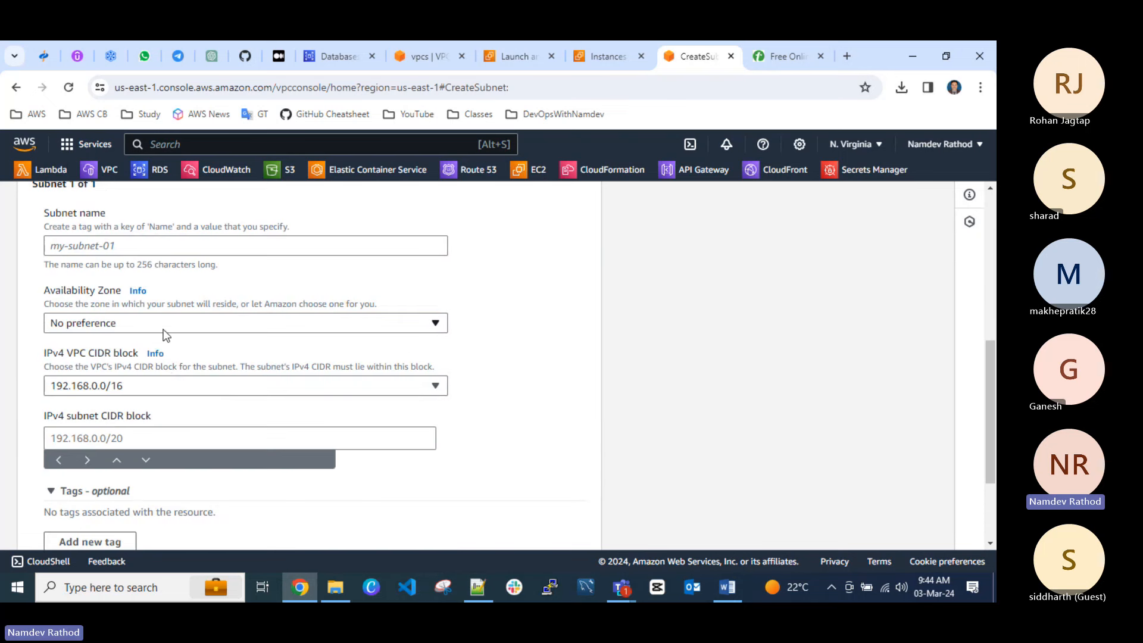
Look through the new subnet's Availability Zone choices and cancel the subnet creation.
{"action": "left_click", "coordinate": [141, 323]}
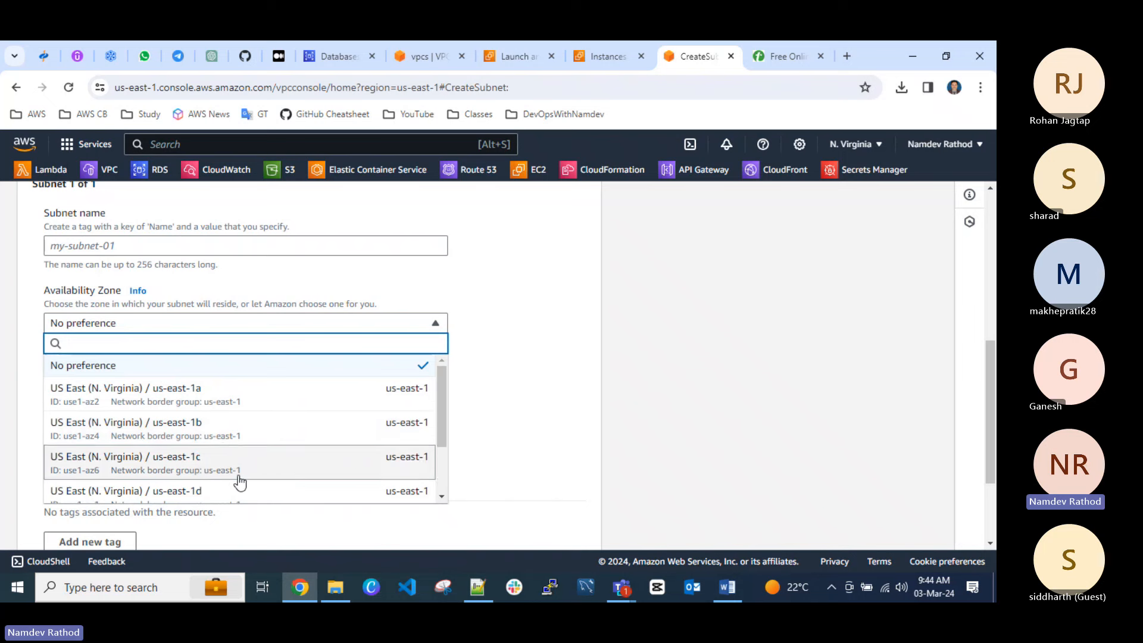
{"action": "scroll", "coordinate": [238, 481], "scroll_direction": "down", "scroll_amount": 2}
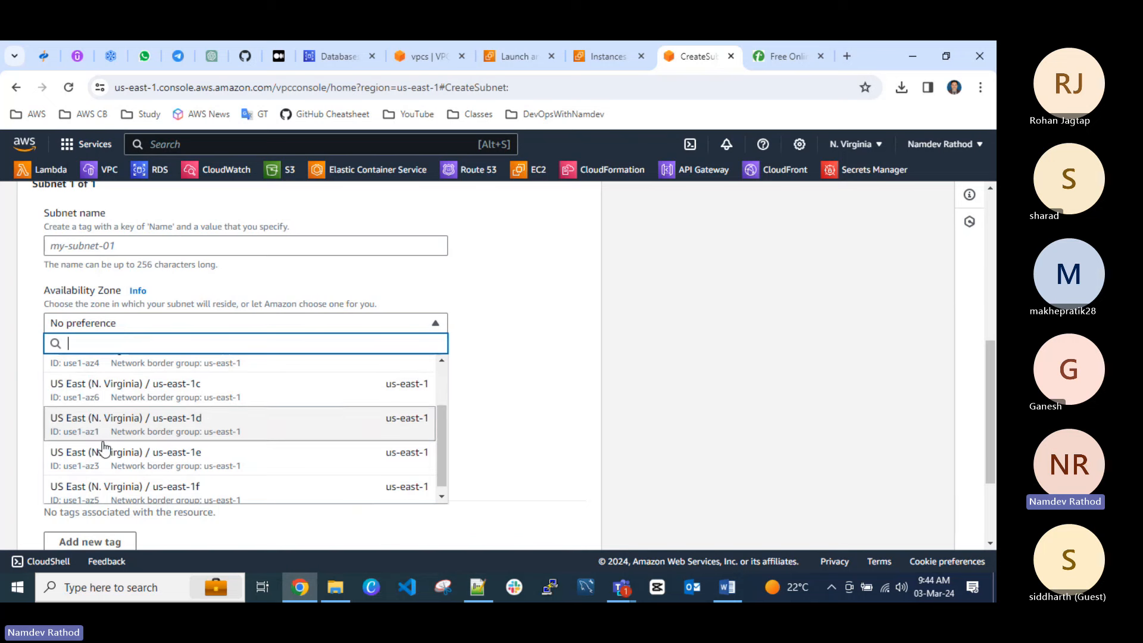
{"action": "left_click", "coordinate": [592, 359]}
{"action": "scroll", "coordinate": [566, 417], "scroll_direction": "down", "scroll_amount": 3}
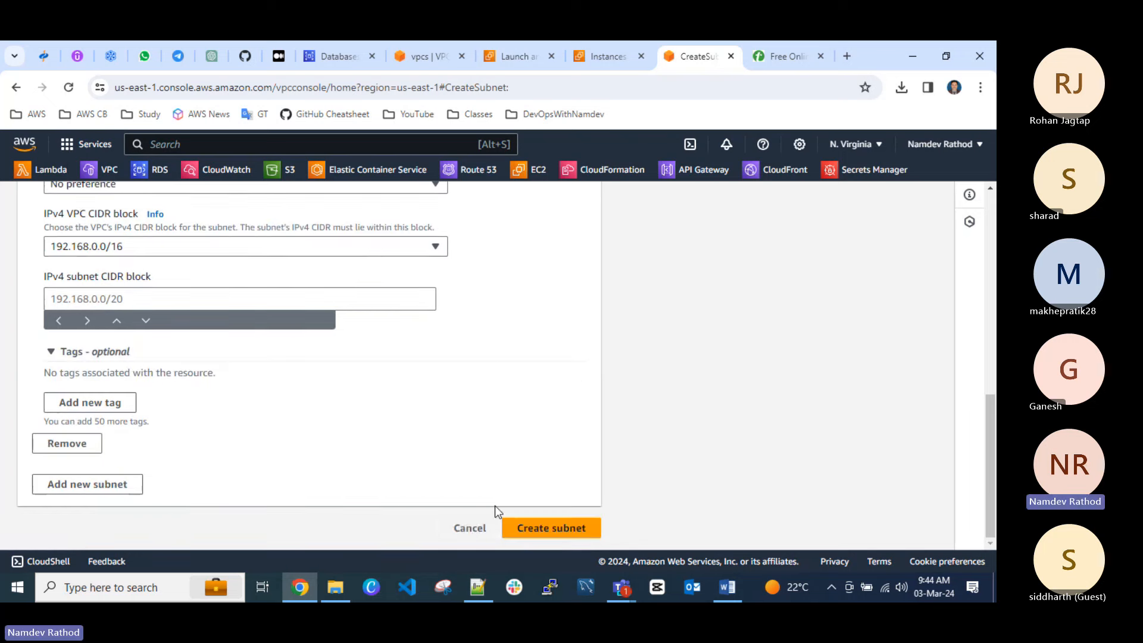
{"action": "left_click", "coordinate": [482, 527]}
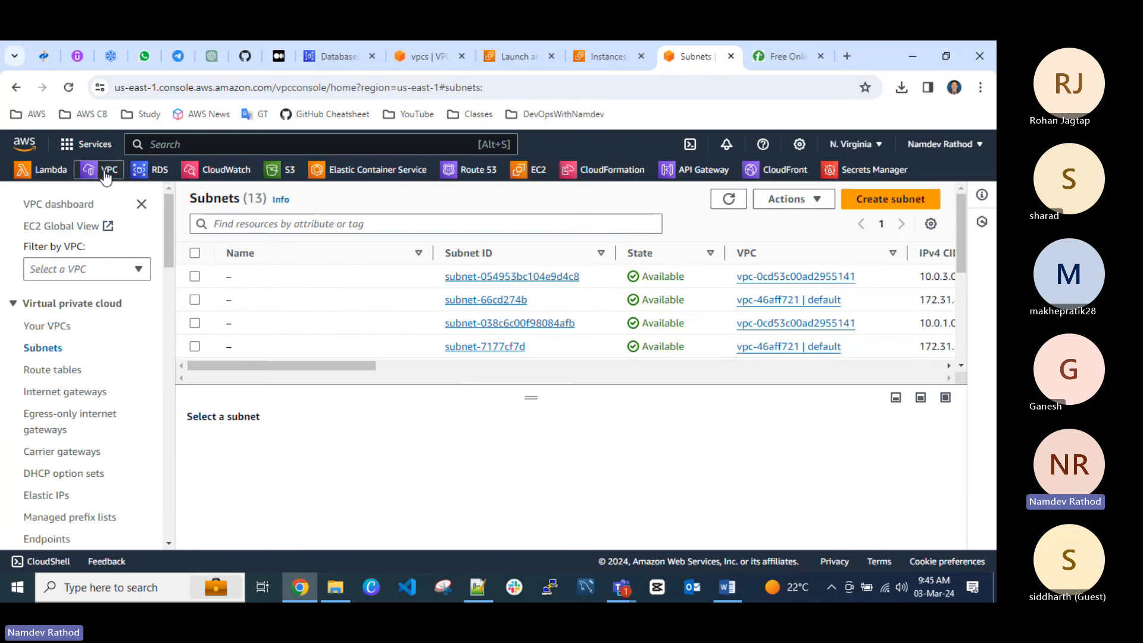
View the running EC2 instances in N. Virginia and start launching a new instance named tws.
{"action": "left_click", "coordinate": [518, 172]}
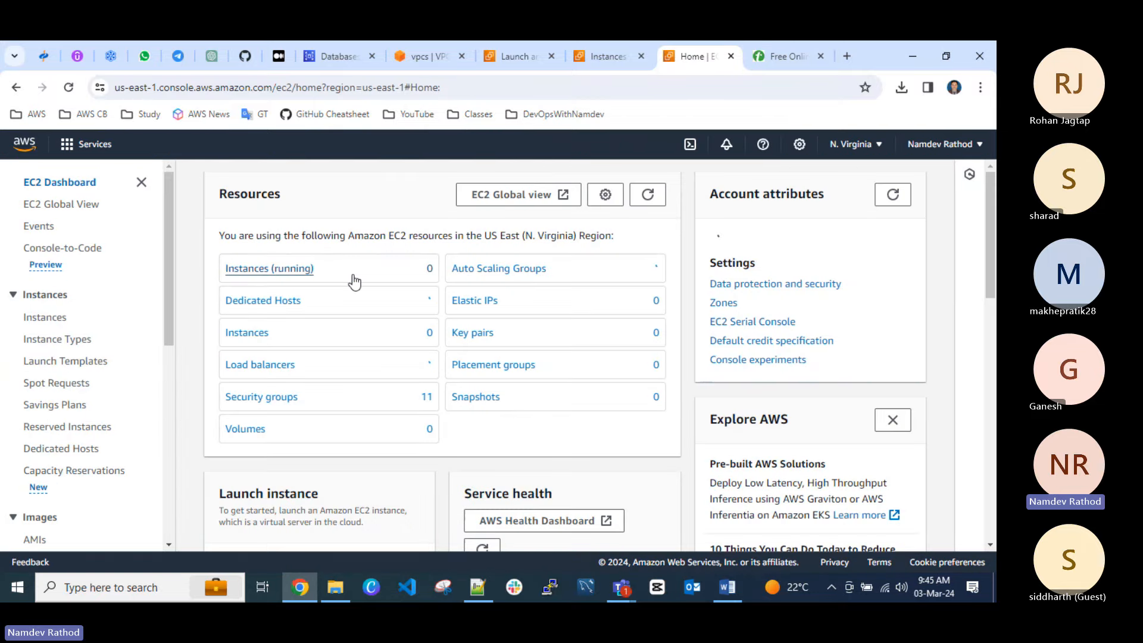
{"action": "left_click", "coordinate": [221, 295]}
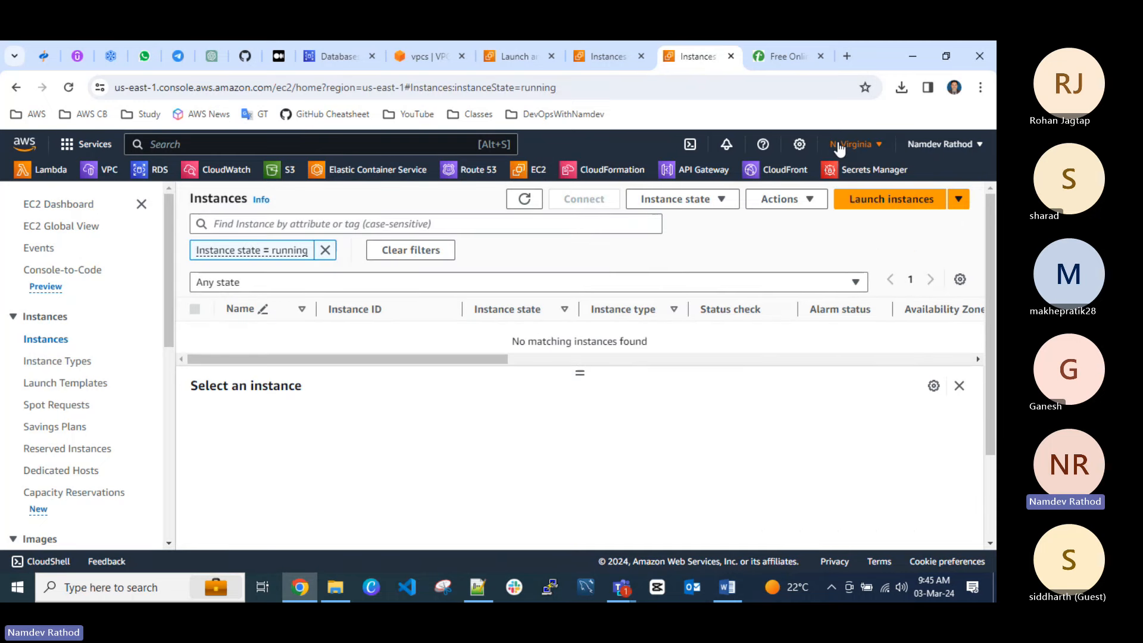
{"action": "left_click", "coordinate": [876, 198]}
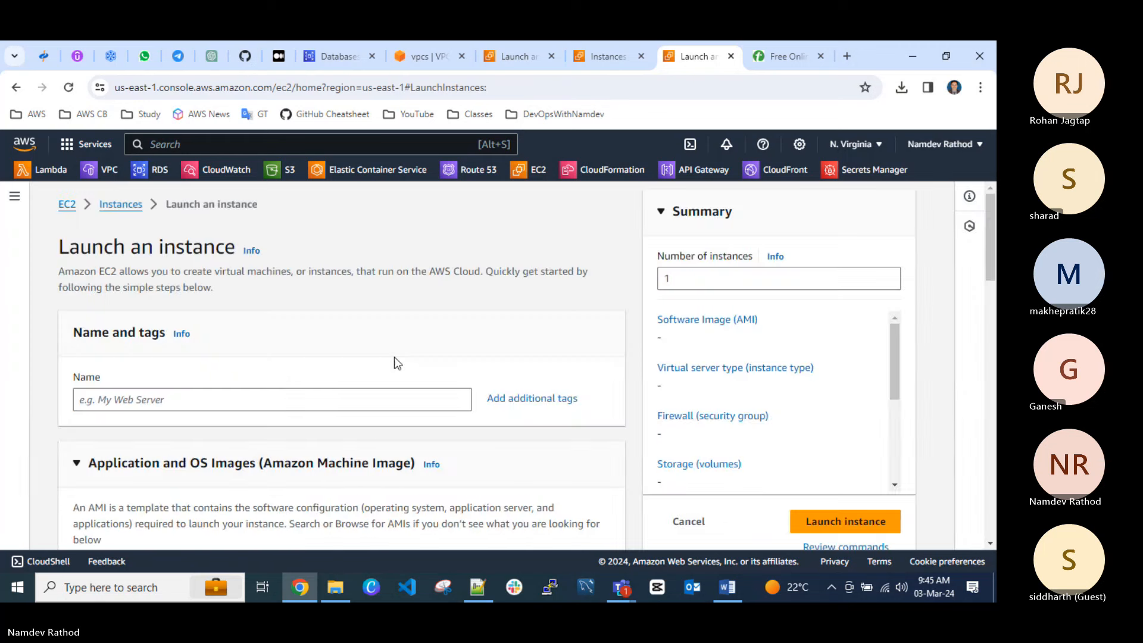
{"action": "left_click", "coordinate": [297, 403]}
{"action": "type", "text": "tws"}
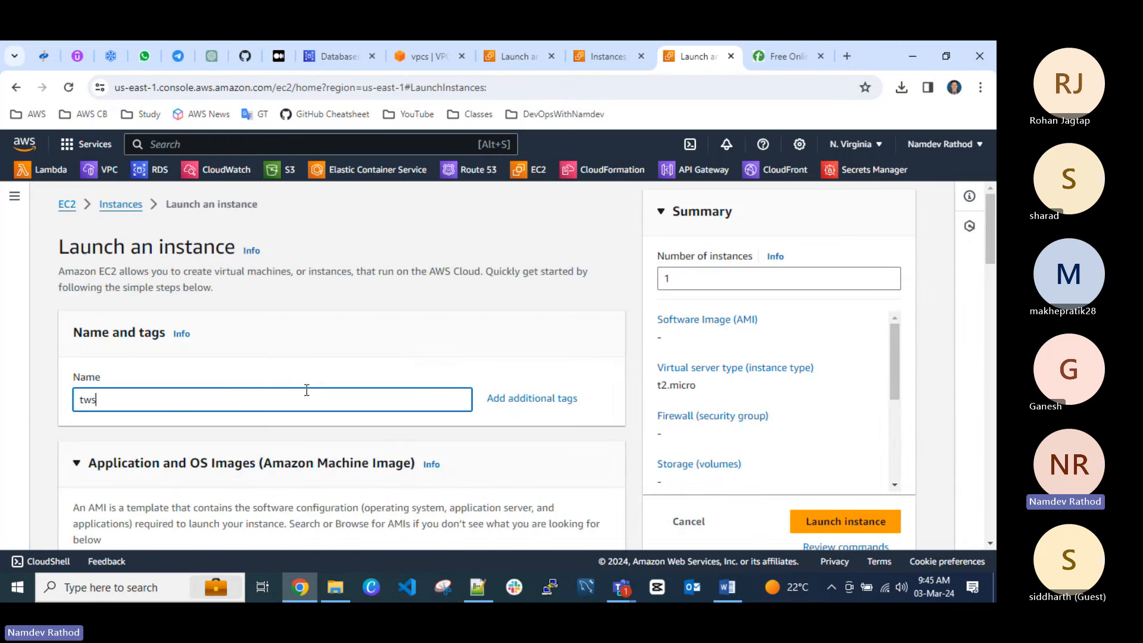
Open the instance's network settings for editing and look through the default VPC's subnet choices.
{"action": "scroll", "coordinate": [306, 390], "scroll_direction": "down", "scroll_amount": 8}
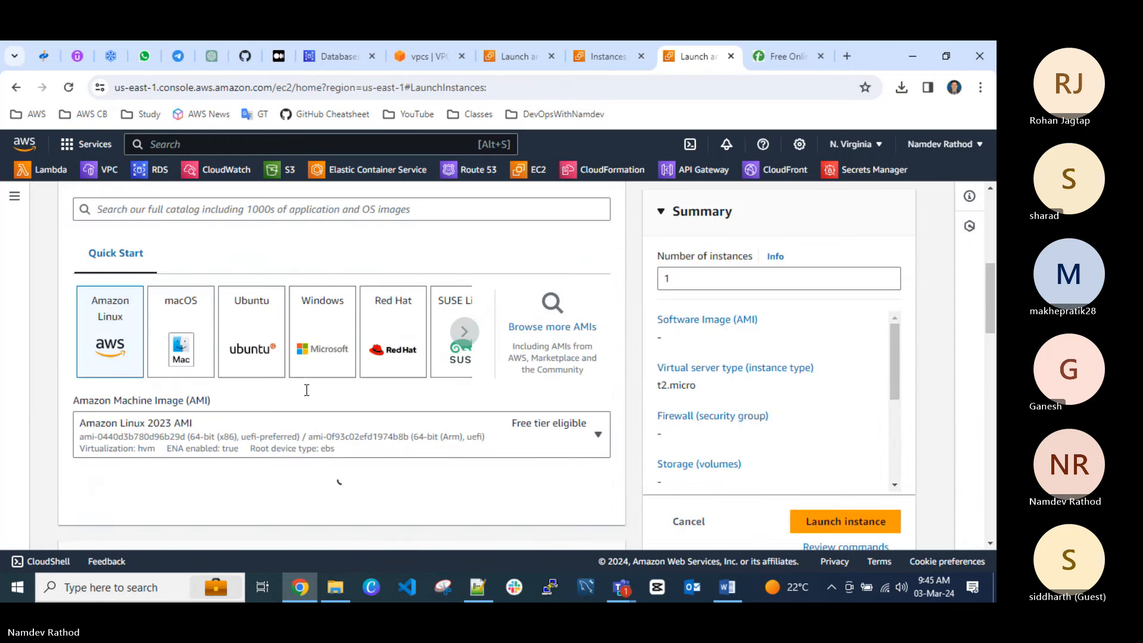
{"action": "scroll", "coordinate": [222, 406], "scroll_direction": "down", "scroll_amount": 7}
{"action": "scroll", "coordinate": [222, 405], "scroll_direction": "down", "scroll_amount": 5}
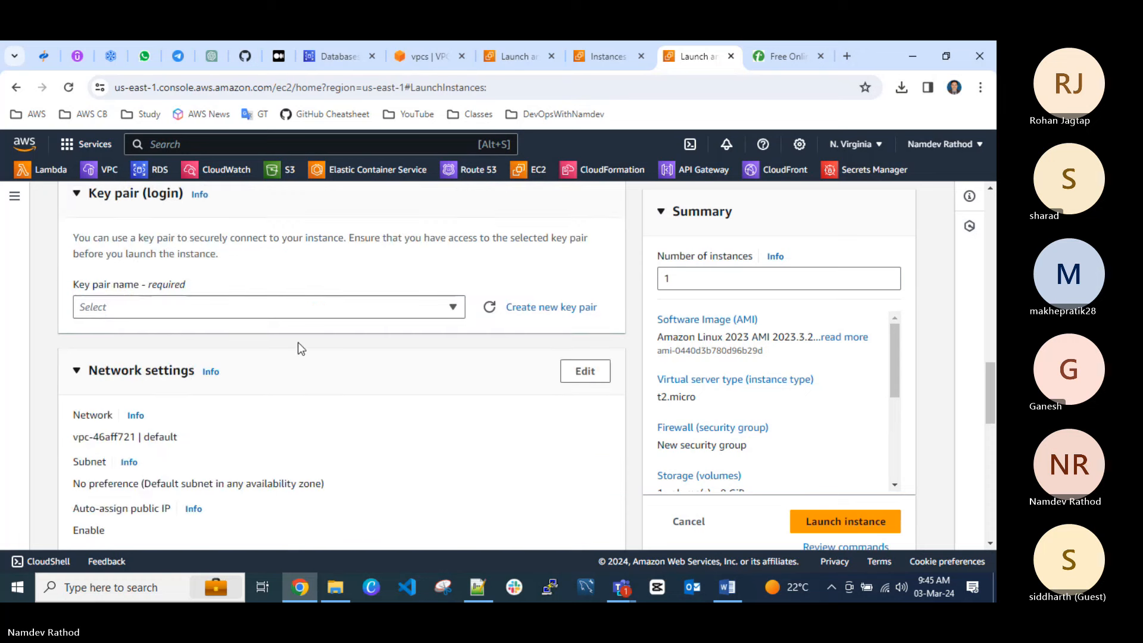
{"action": "scroll", "coordinate": [321, 325], "scroll_direction": "down", "scroll_amount": 1}
{"action": "scroll", "coordinate": [572, 295], "scroll_direction": "down", "scroll_amount": 1}
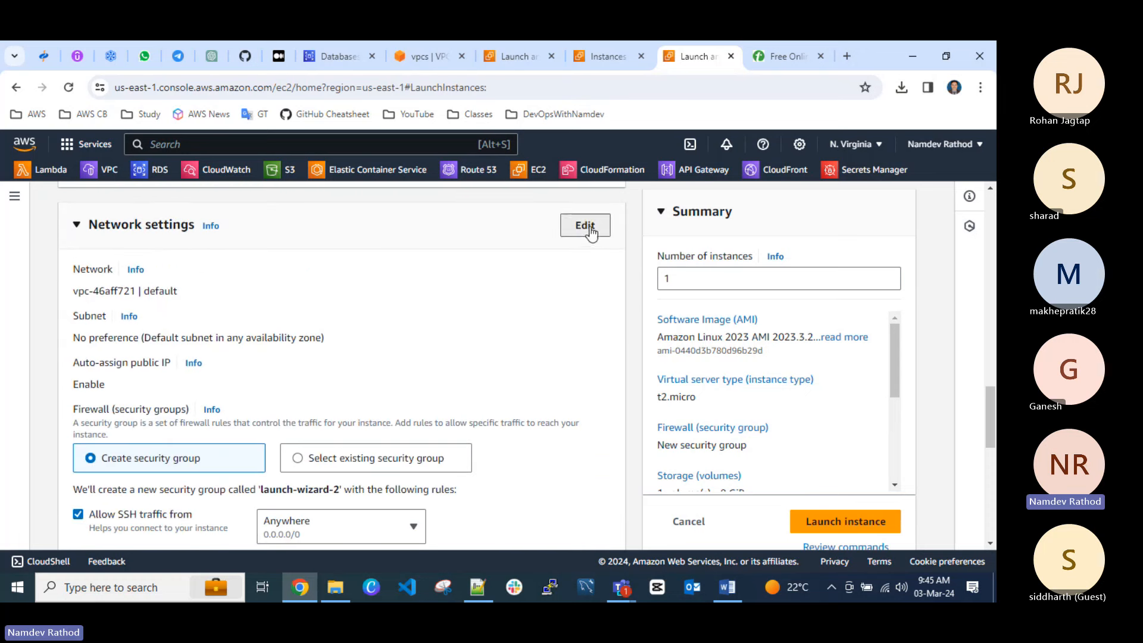
{"action": "left_click", "coordinate": [587, 226]}
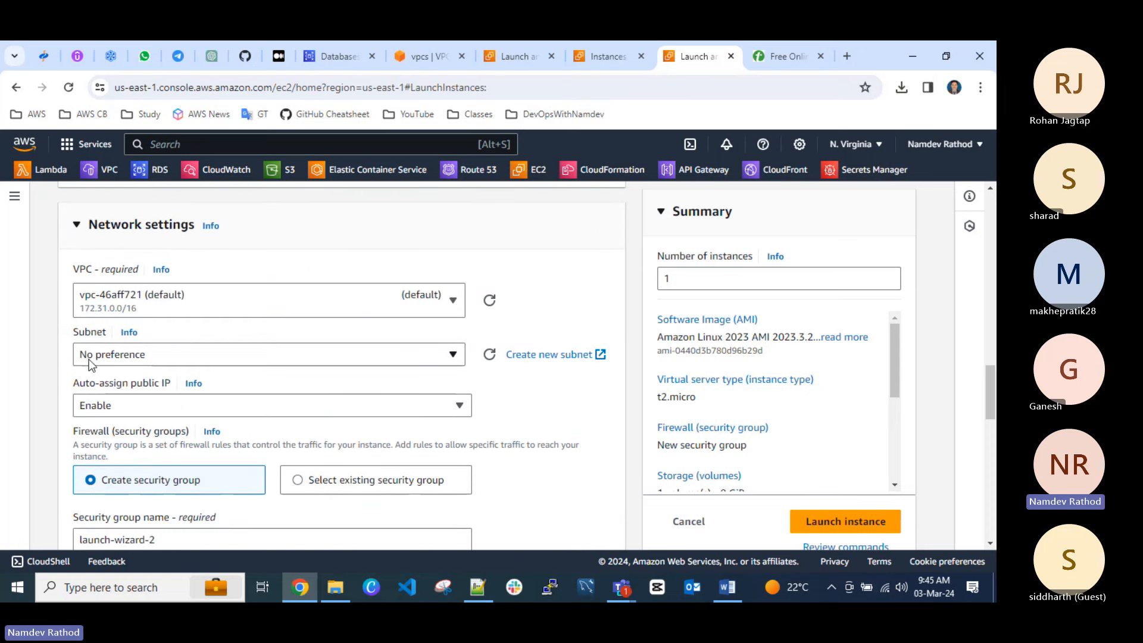
{"action": "left_click", "coordinate": [212, 352]}
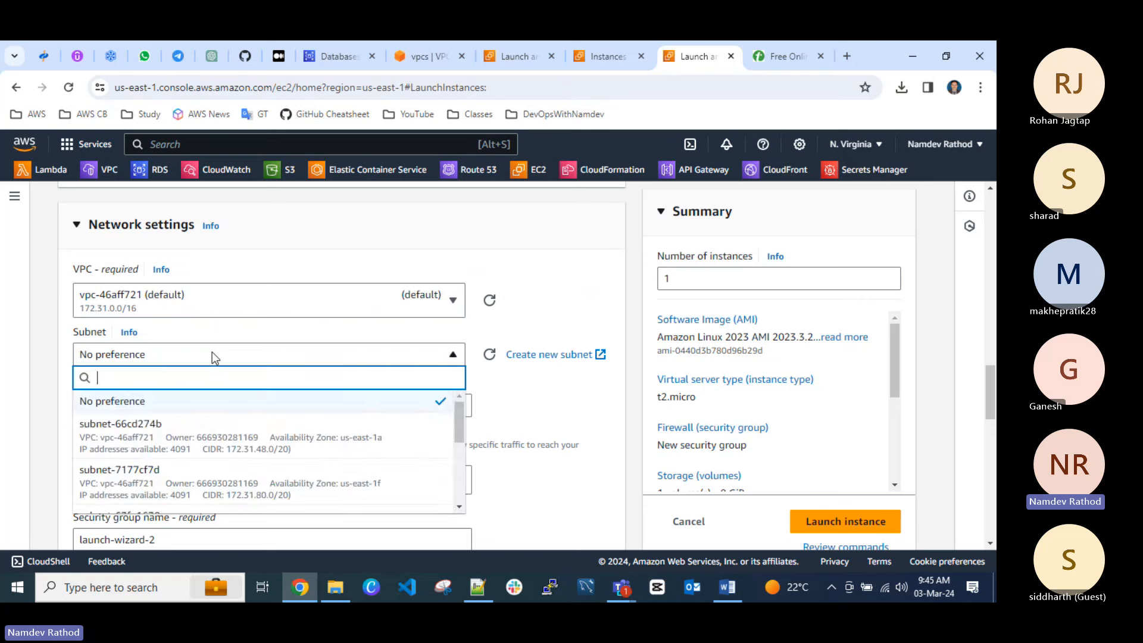
{"action": "scroll", "coordinate": [275, 466], "scroll_direction": "down", "scroll_amount": 3}
{"action": "scroll", "coordinate": [276, 452], "scroll_direction": "up", "scroll_amount": 2}
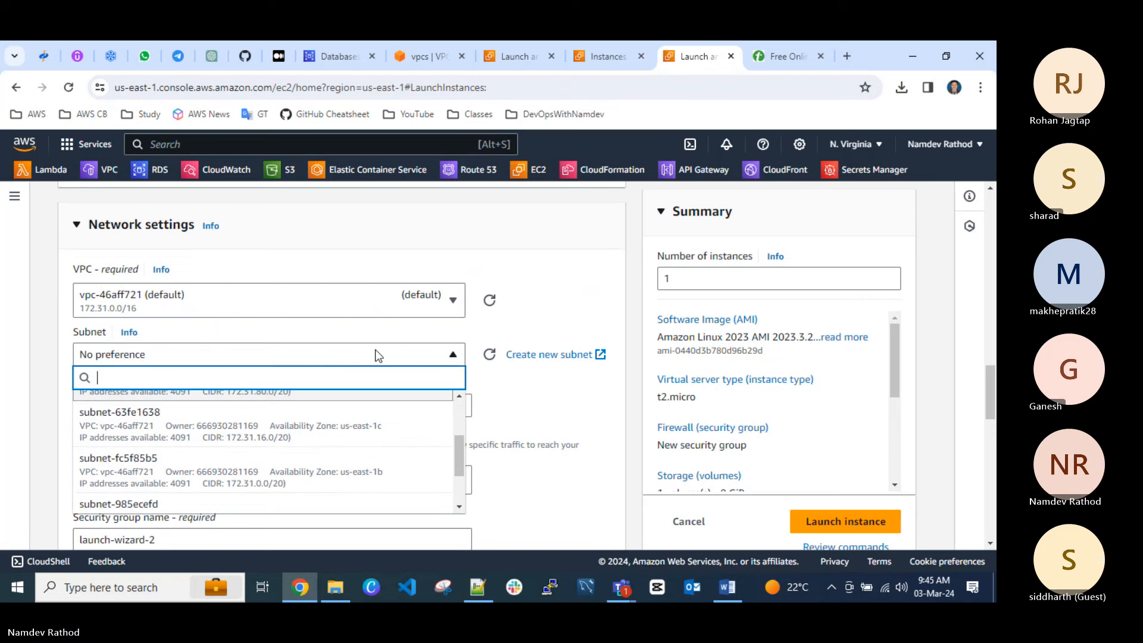
Review the available VPCs, compare the default VPC's subnets by availability zone, and cancel the instance launch.
{"action": "left_click", "coordinate": [522, 318]}
{"action": "left_click", "coordinate": [312, 362]}
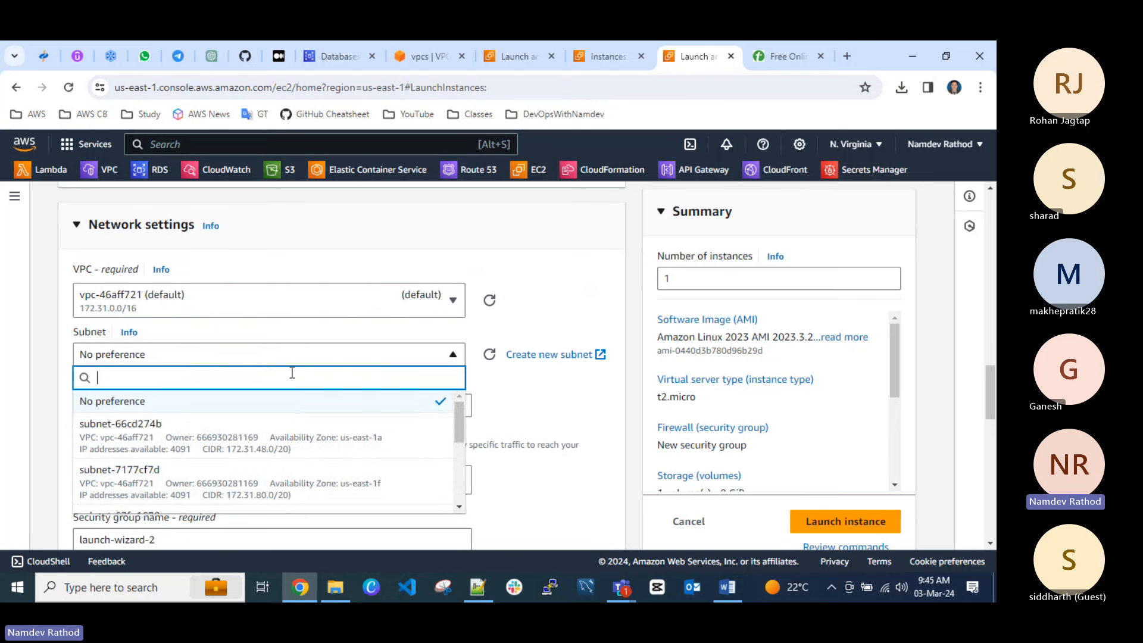
{"action": "left_click", "coordinate": [245, 305]}
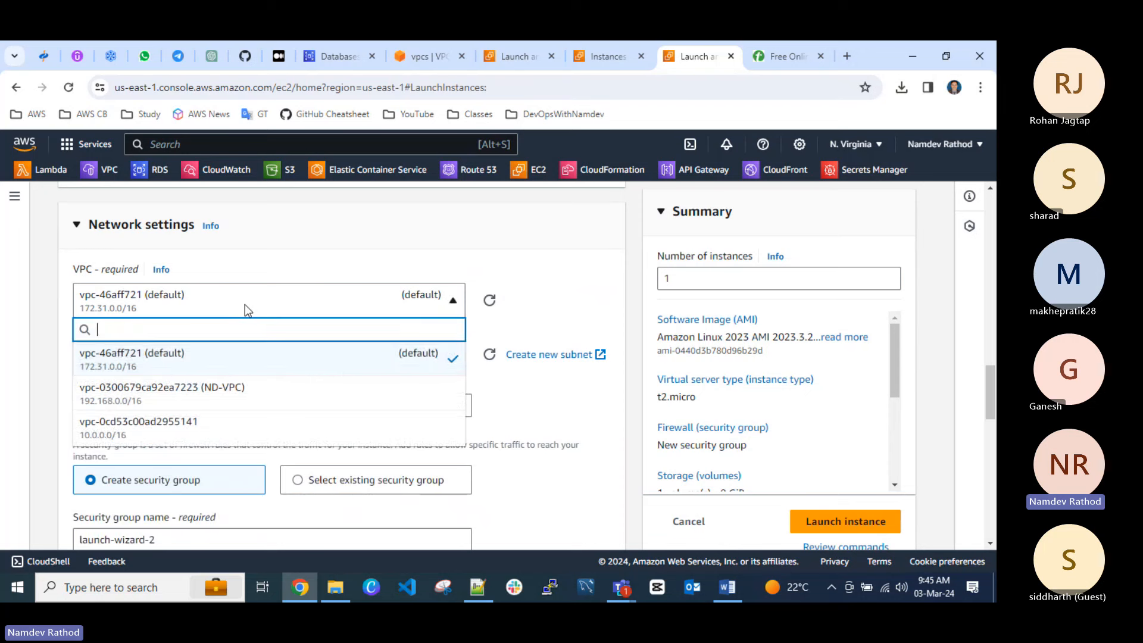
{"action": "left_click", "coordinate": [524, 295]}
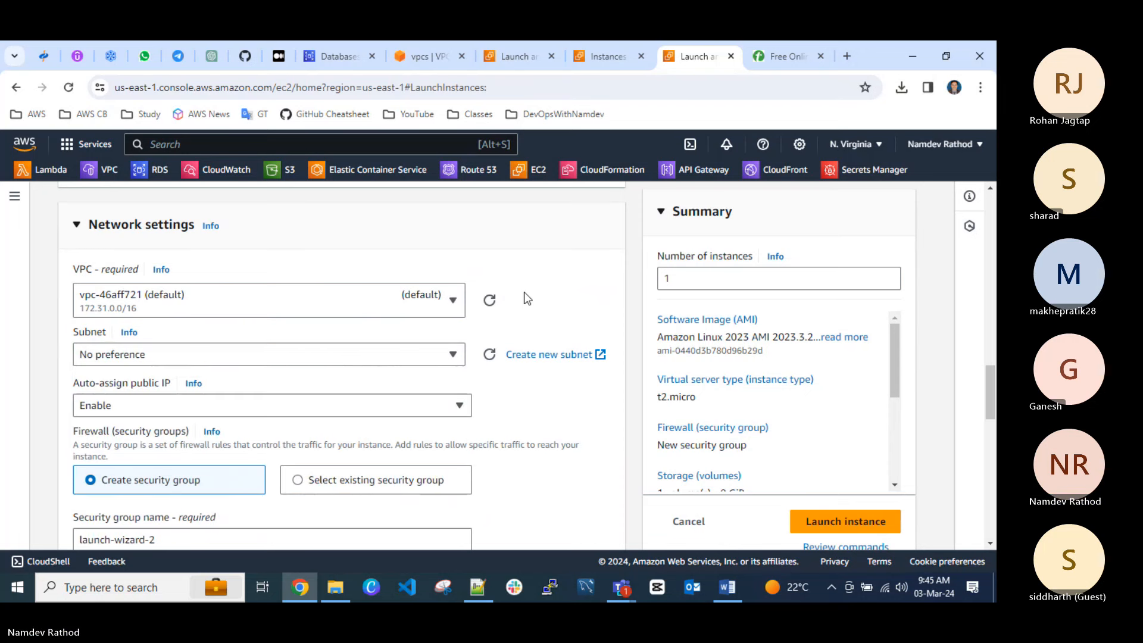
{"action": "left_click", "coordinate": [306, 357]}
{"action": "scroll", "coordinate": [369, 463], "scroll_direction": "down", "scroll_amount": 5}
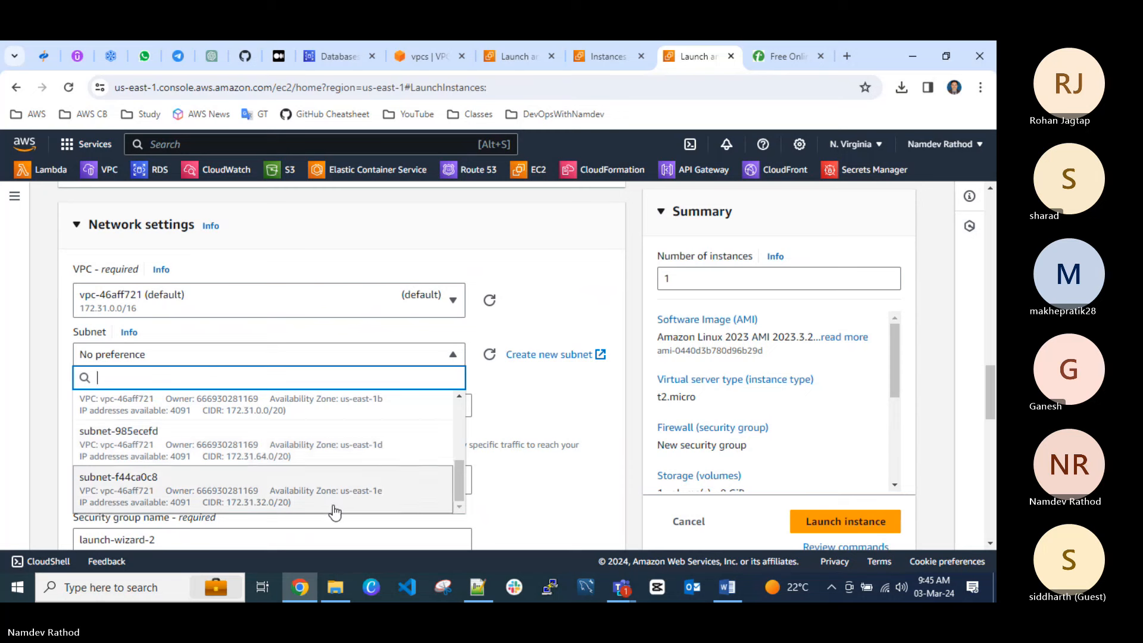
{"action": "left_click", "coordinate": [566, 193]}
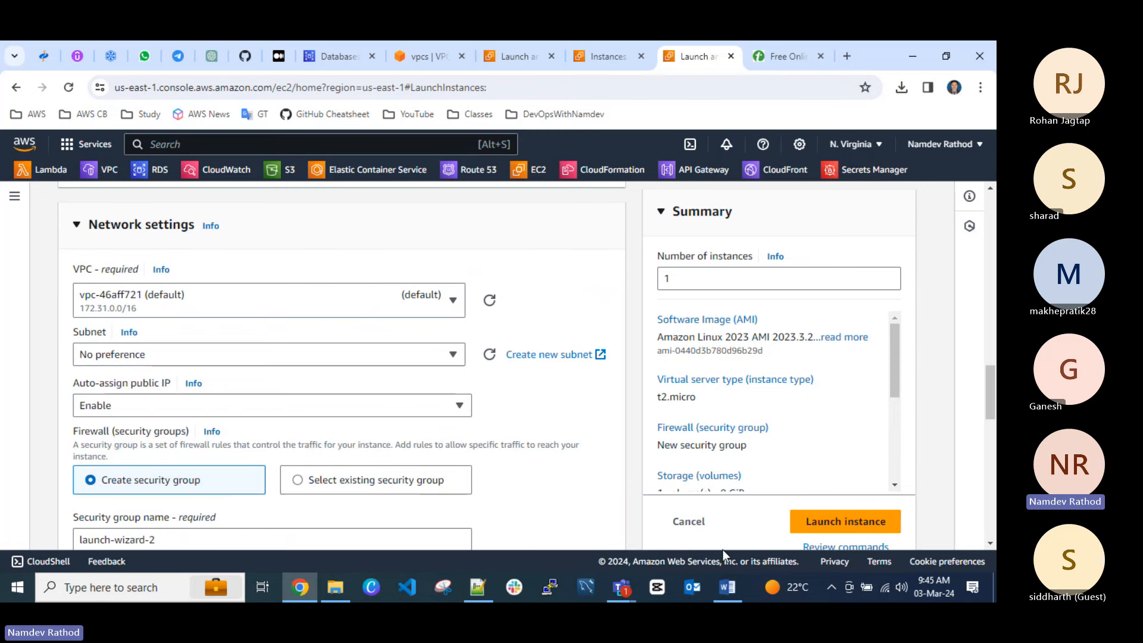
{"action": "left_click", "coordinate": [696, 522]}
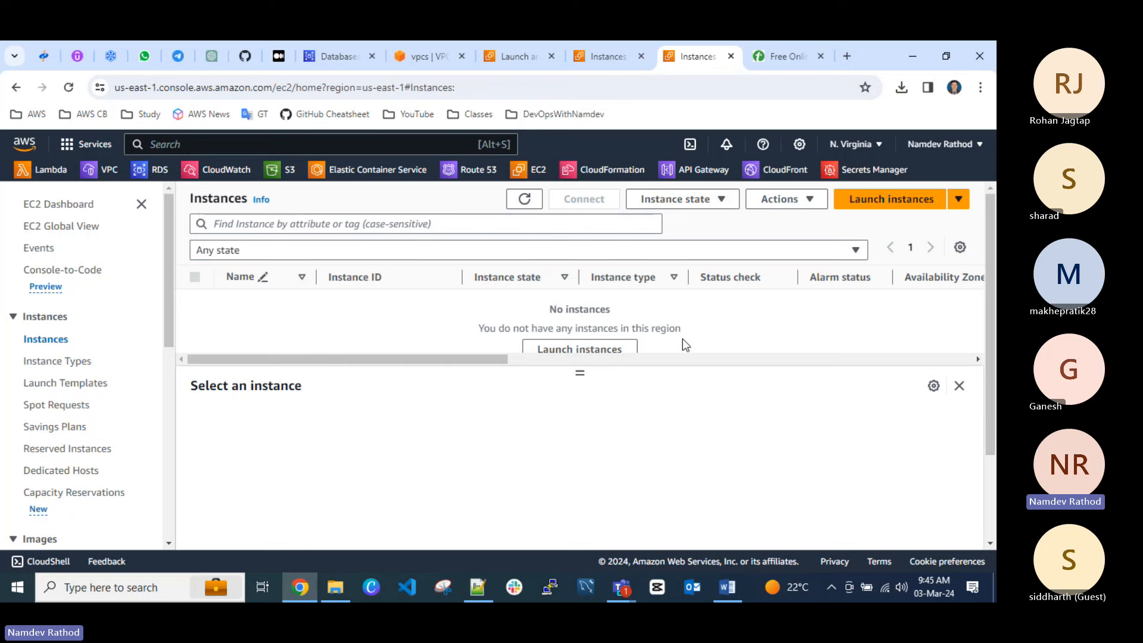
Switch the region to Asia Pacific (Mumbai) and select the Demo-Bastion-EC2-Linux instance.
{"action": "left_click", "coordinate": [851, 144]}
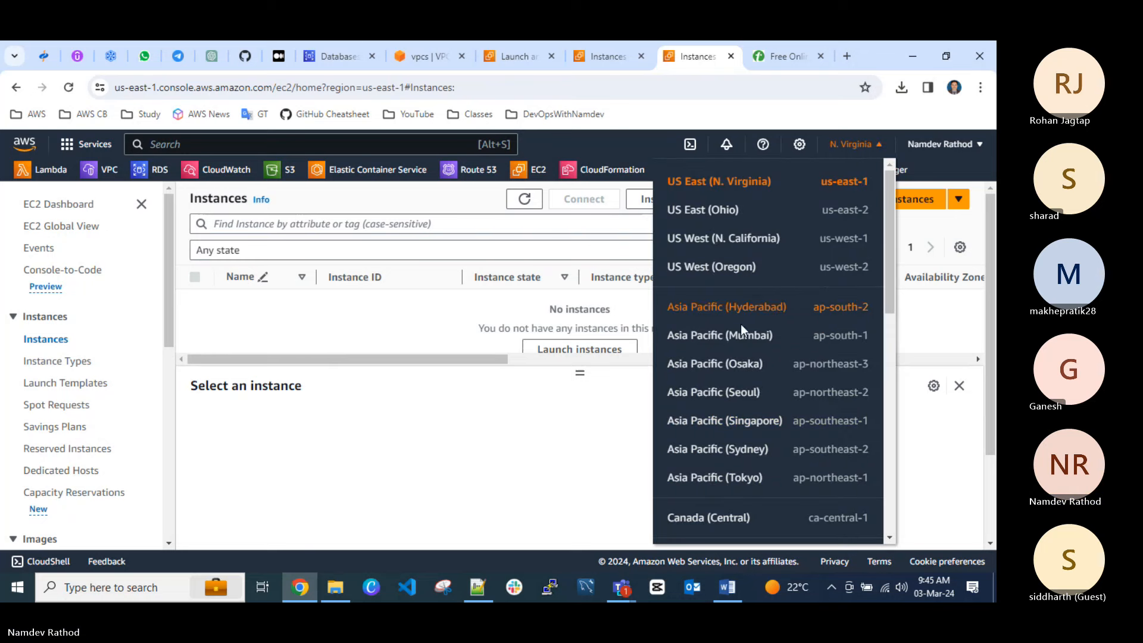
{"action": "left_click", "coordinate": [748, 338]}
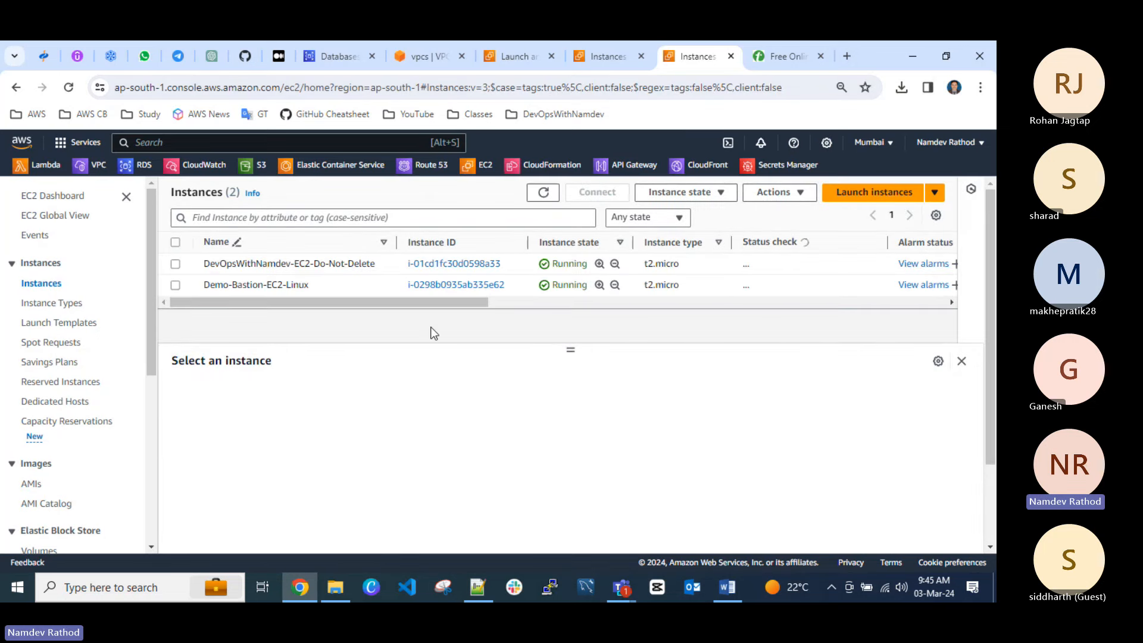
{"action": "left_click_drag", "start_coordinate": [421, 303], "coordinate": [321, 301]}
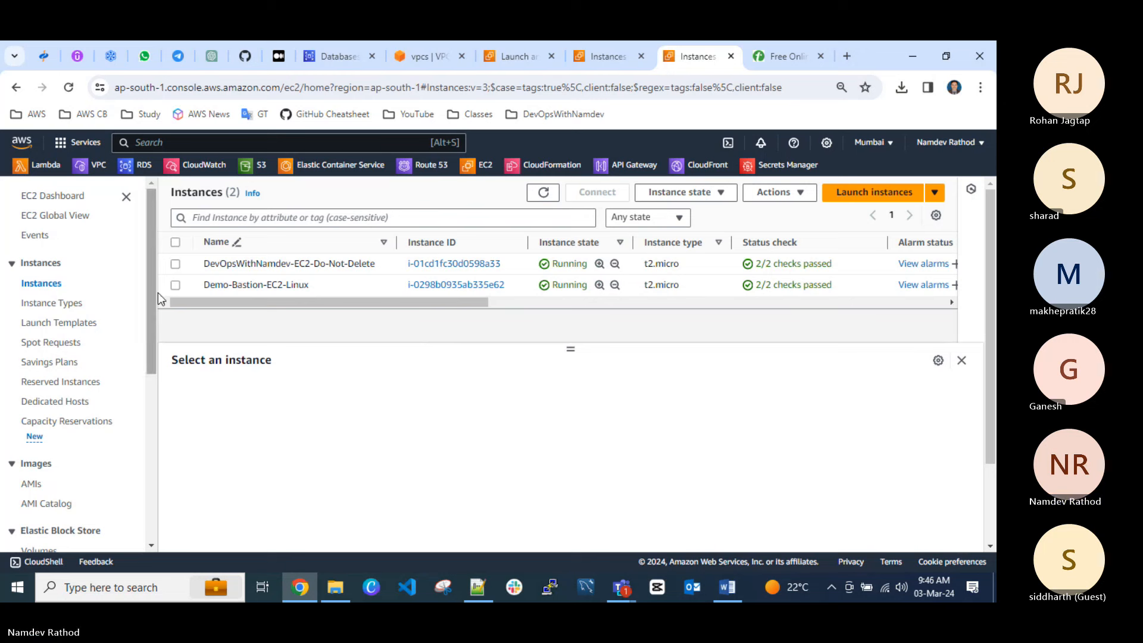
{"action": "left_click", "coordinate": [176, 285]}
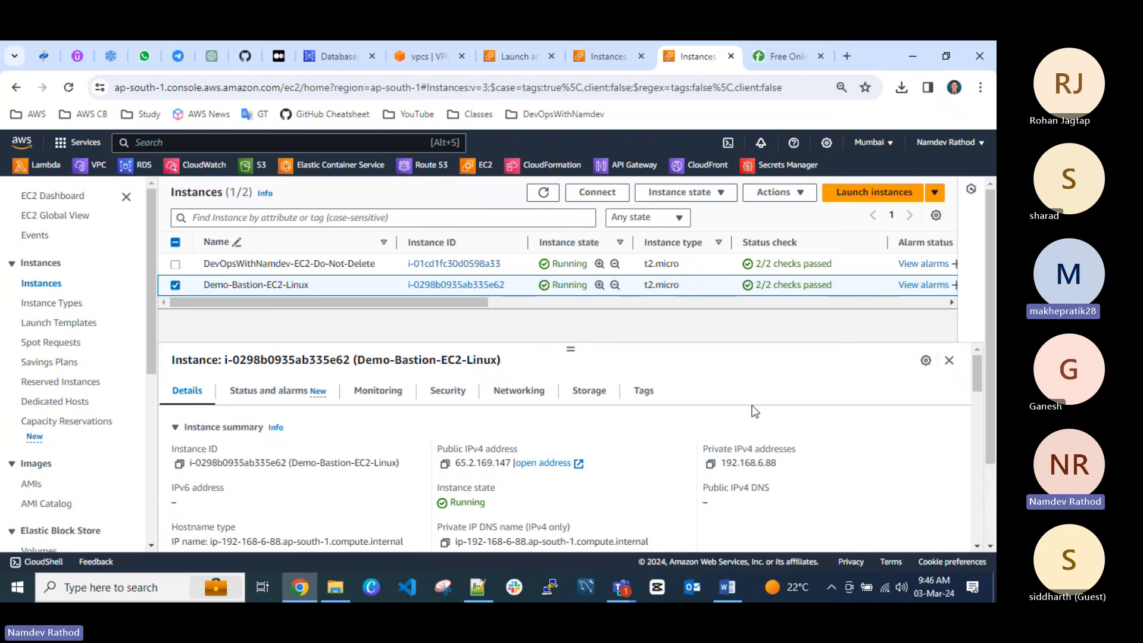
Open PuTTY, cancel its configuration, and copy the bastion instance's public IPv4 address in the EC2 console.
{"action": "left_click", "coordinate": [552, 586]}
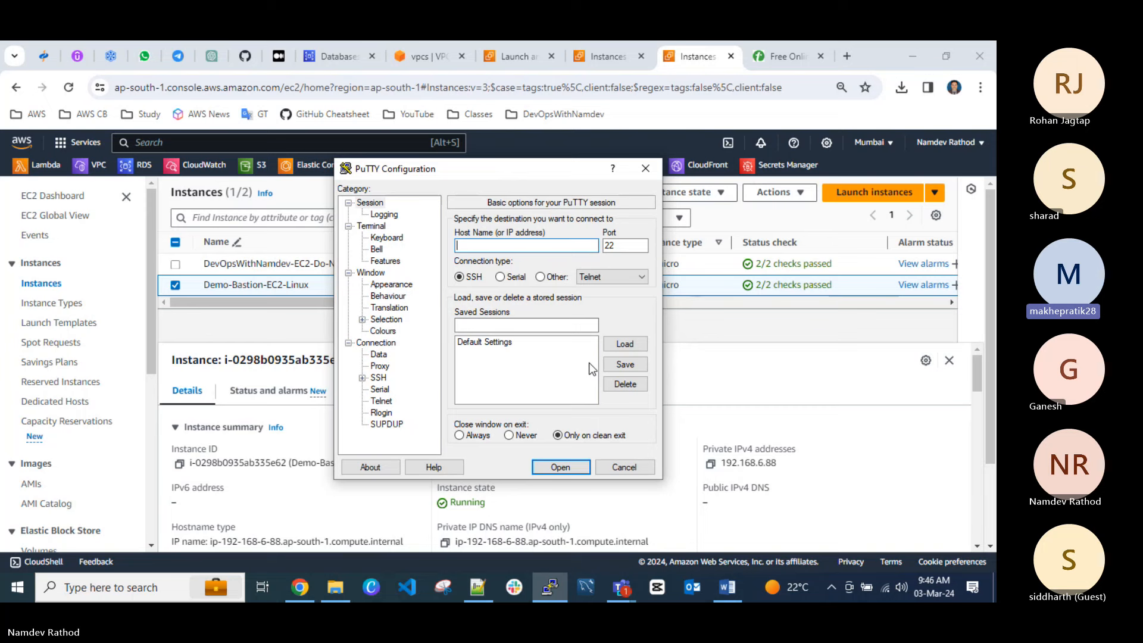
{"action": "left_click", "coordinate": [624, 468]}
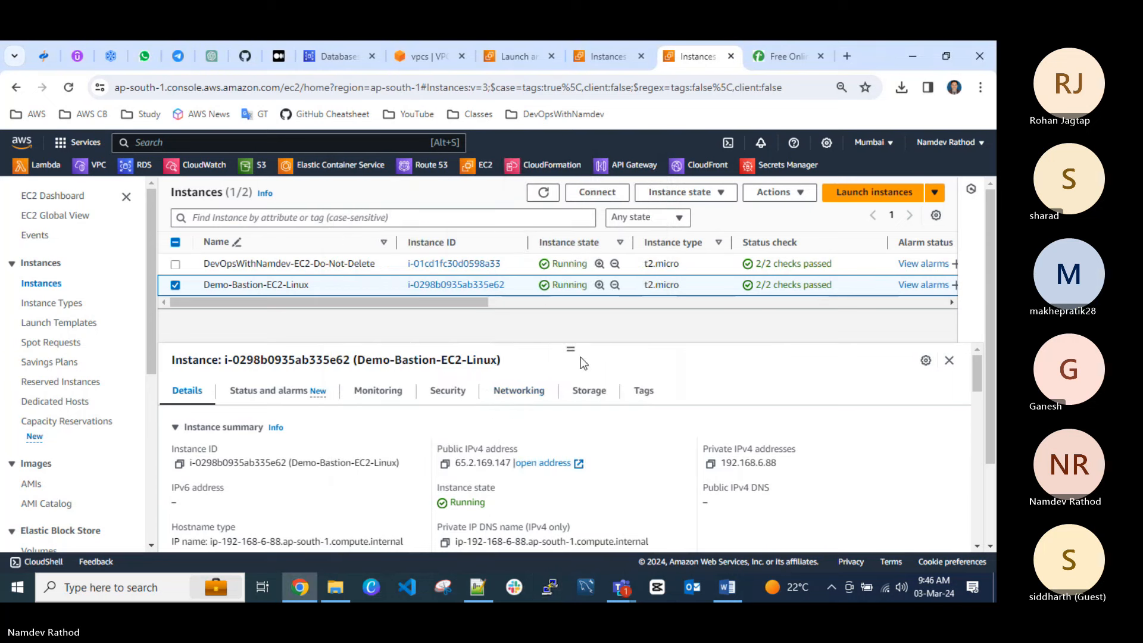
{"action": "left_click", "coordinate": [443, 467]}
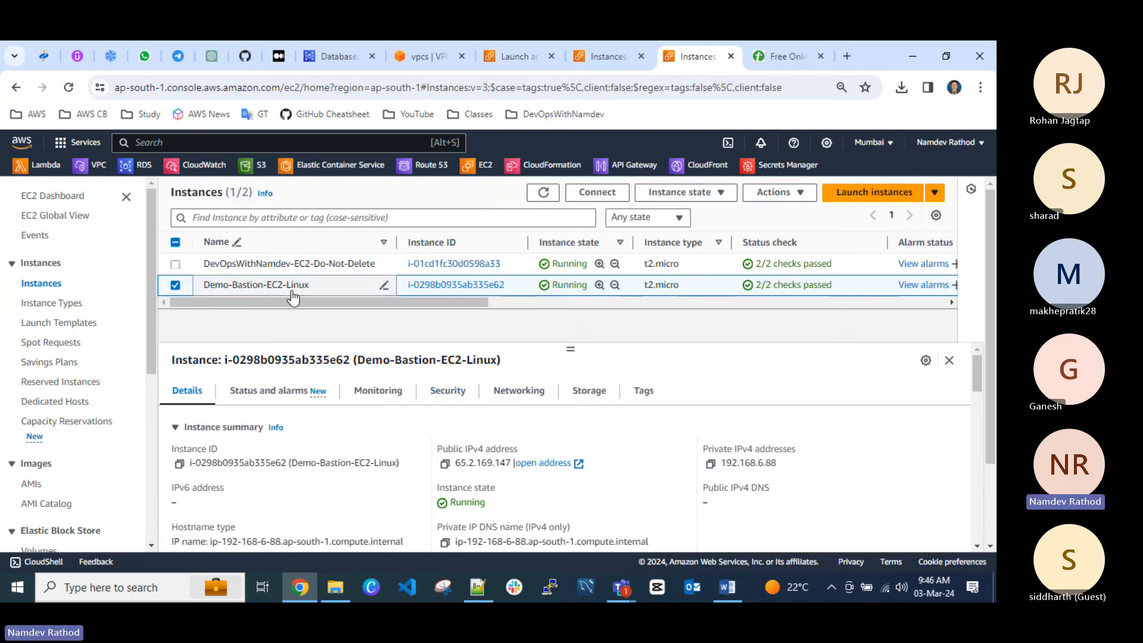
{"action": "left_click", "coordinate": [447, 464]}
Examine the bastion instance's security details and assigned security group, and collapse its inbound rules.
{"action": "left_click", "coordinate": [447, 392]}
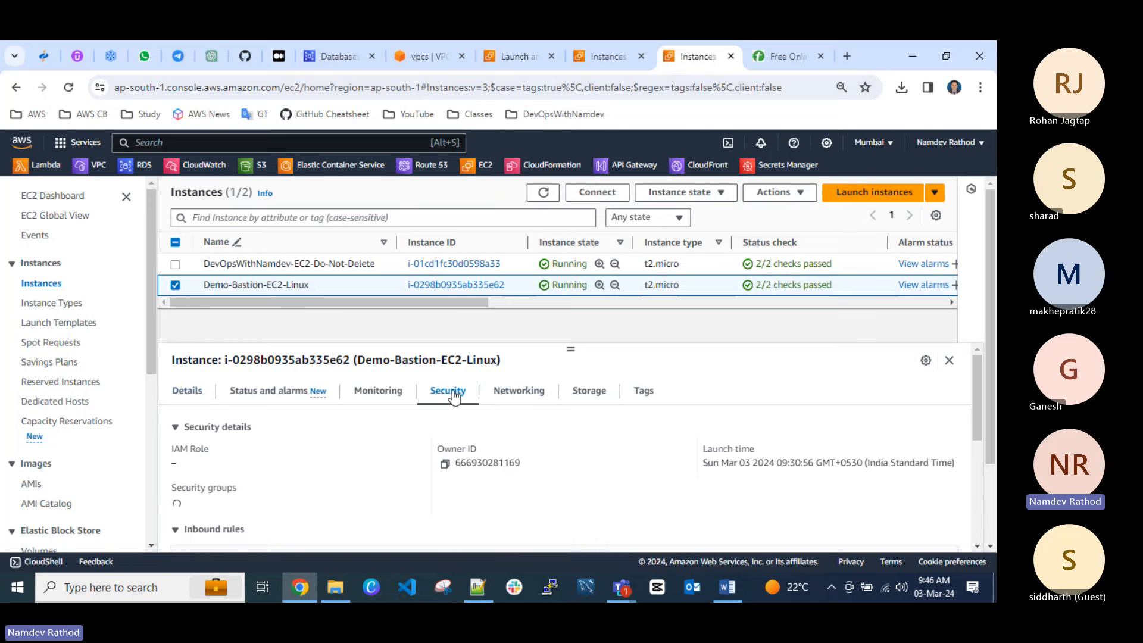
{"action": "scroll", "coordinate": [271, 498], "scroll_direction": "down", "scroll_amount": 2}
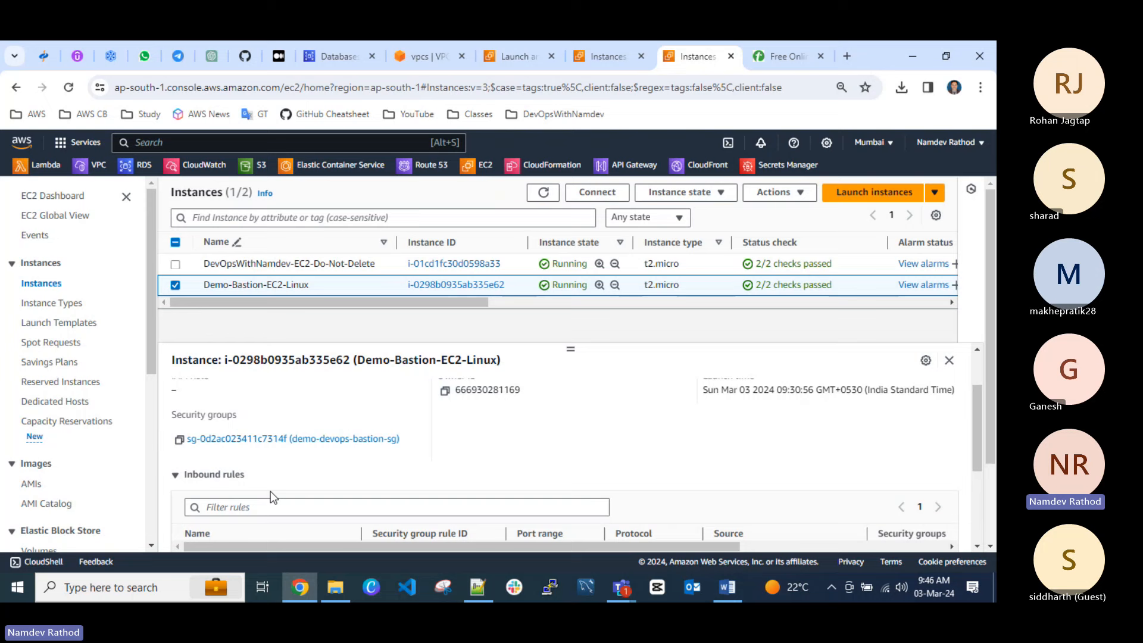
{"action": "right_click", "coordinate": [313, 439]}
{"action": "left_click", "coordinate": [571, 468]}
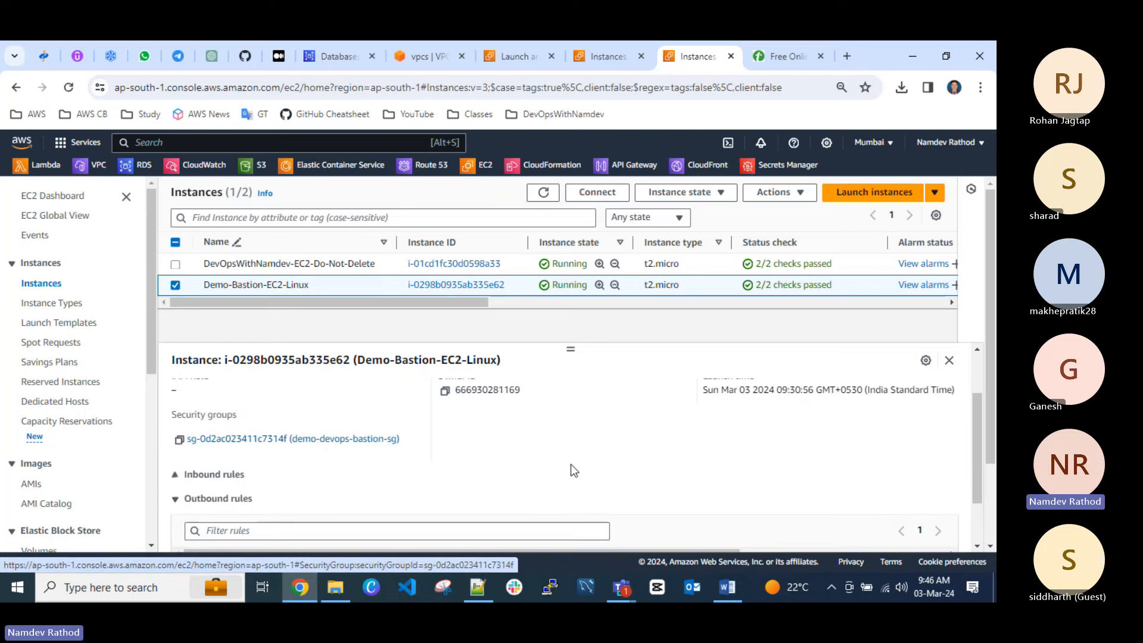
{"action": "scroll", "coordinate": [572, 467], "scroll_direction": "up", "scroll_amount": 2}
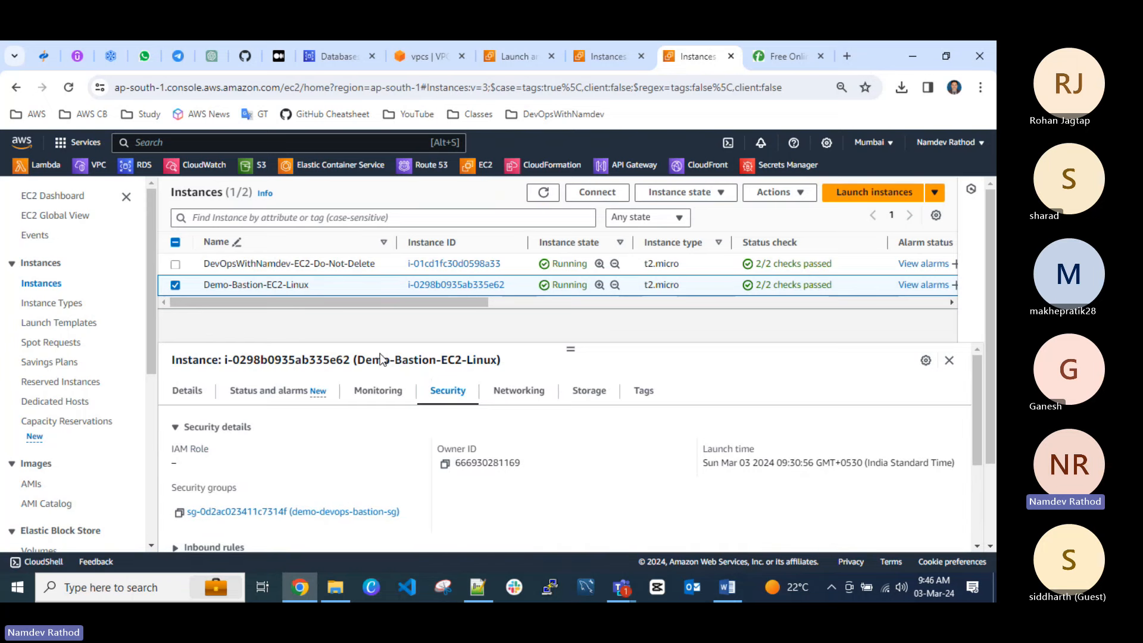
Open the bastion instance's demo-devops-bastion-sg security group in a new tab and start editing its inbound rules.
{"action": "scroll", "coordinate": [416, 426], "scroll_direction": "down", "scroll_amount": 1}
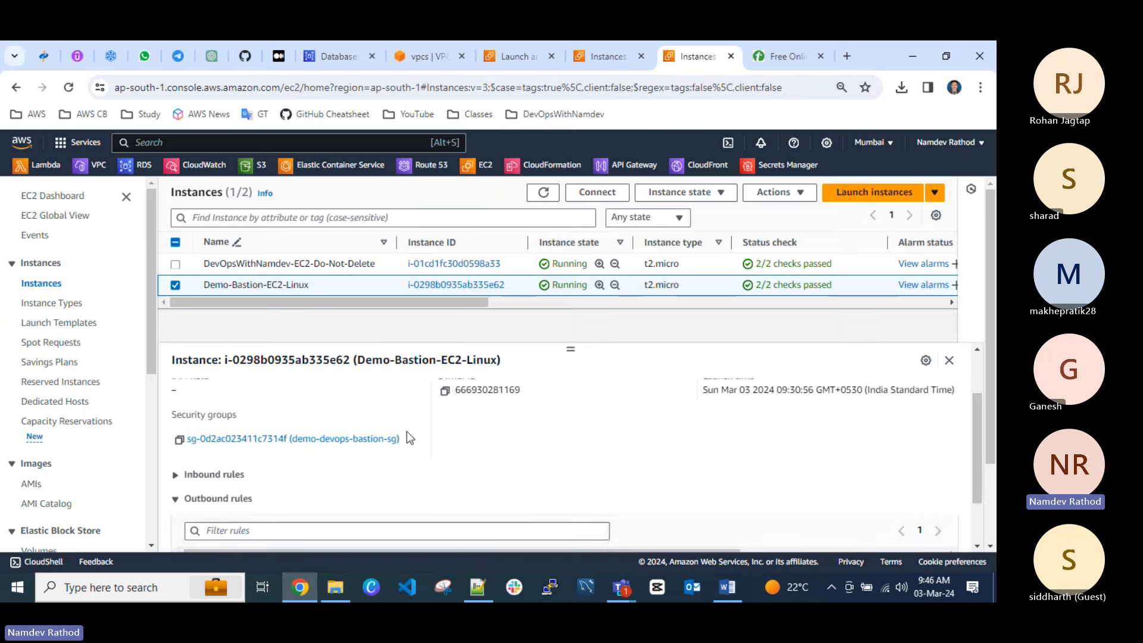
{"action": "right_click", "coordinate": [323, 442]}
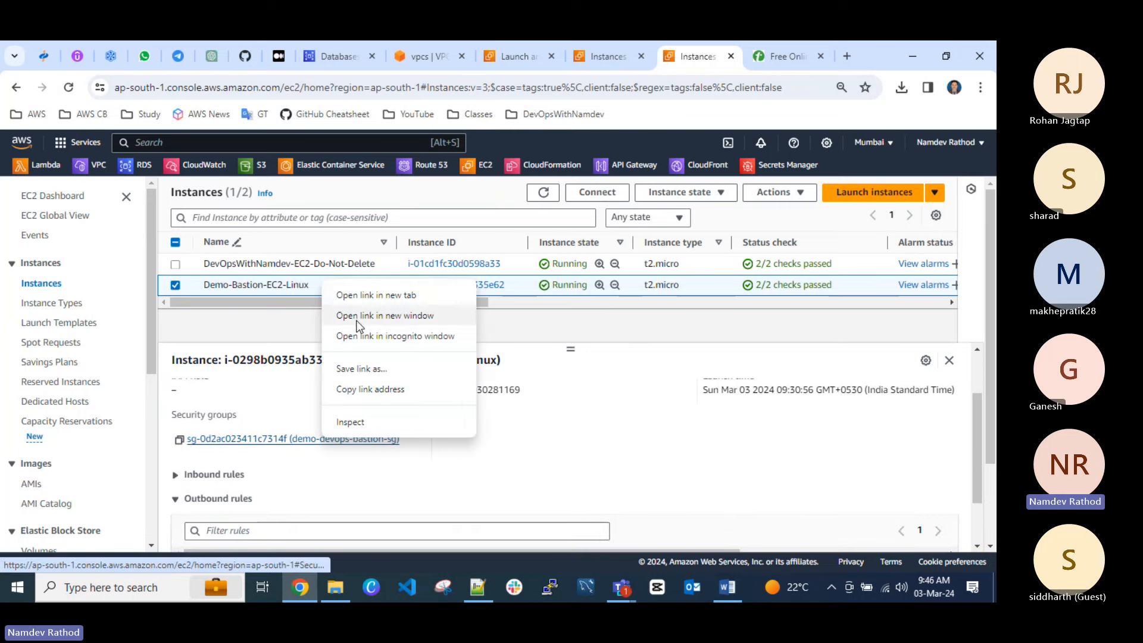
{"action": "left_click", "coordinate": [395, 295]}
{"action": "left_click", "coordinate": [707, 59]}
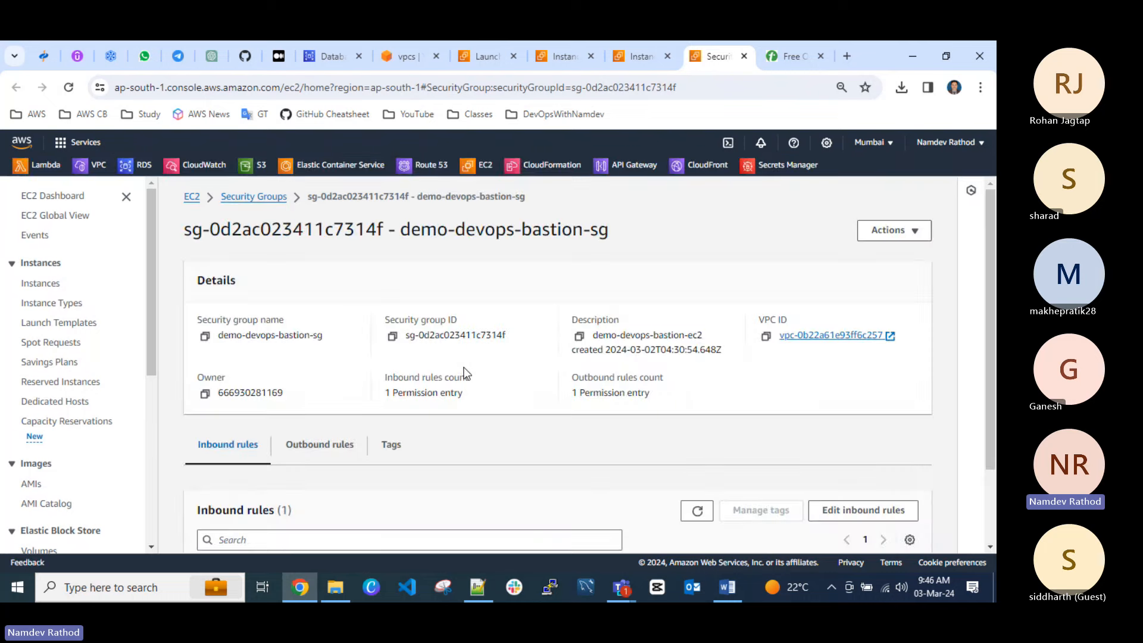
{"action": "scroll", "coordinate": [464, 373], "scroll_direction": "down", "scroll_amount": 1}
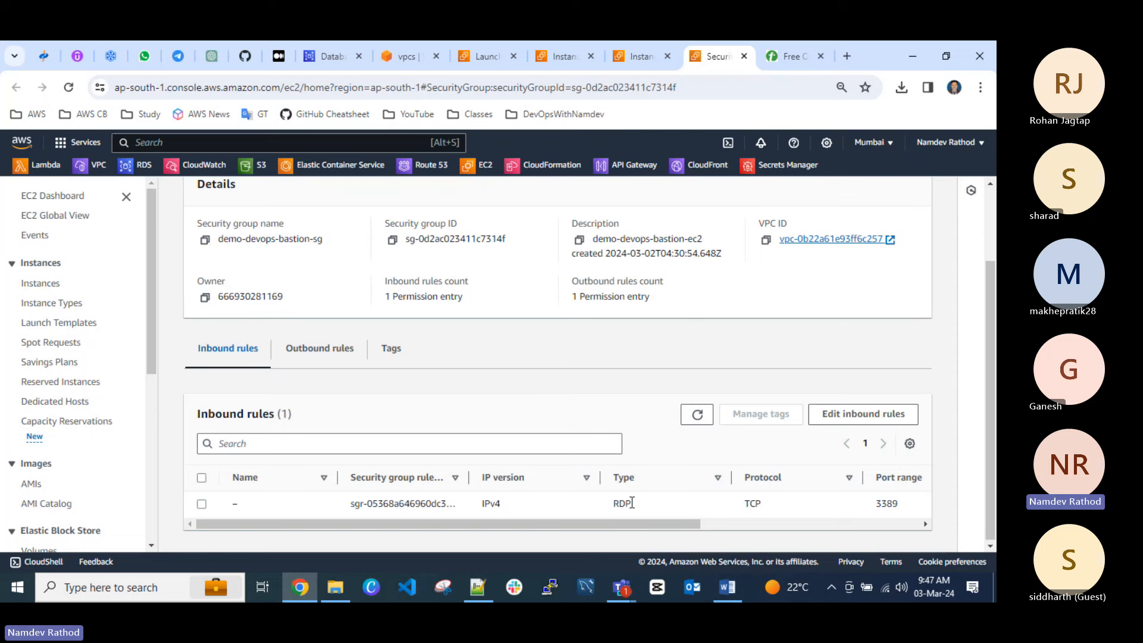
{"action": "left_click", "coordinate": [834, 415]}
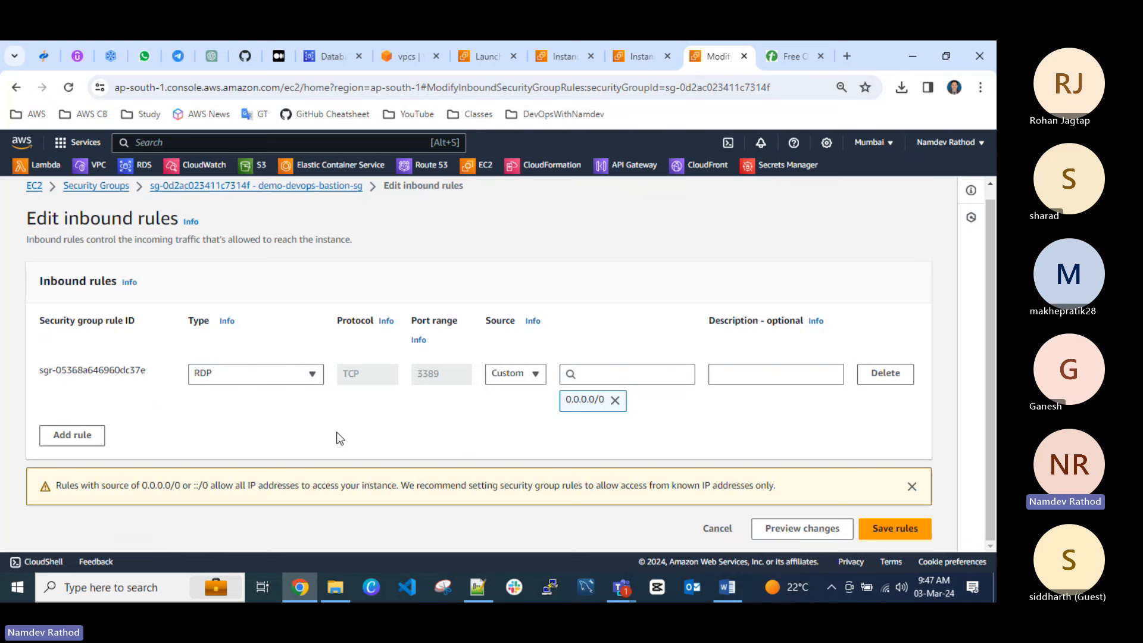
Add an inbound rule of type SSH to the demo-devops-bastion-sg security group.
{"action": "left_click", "coordinate": [72, 435]}
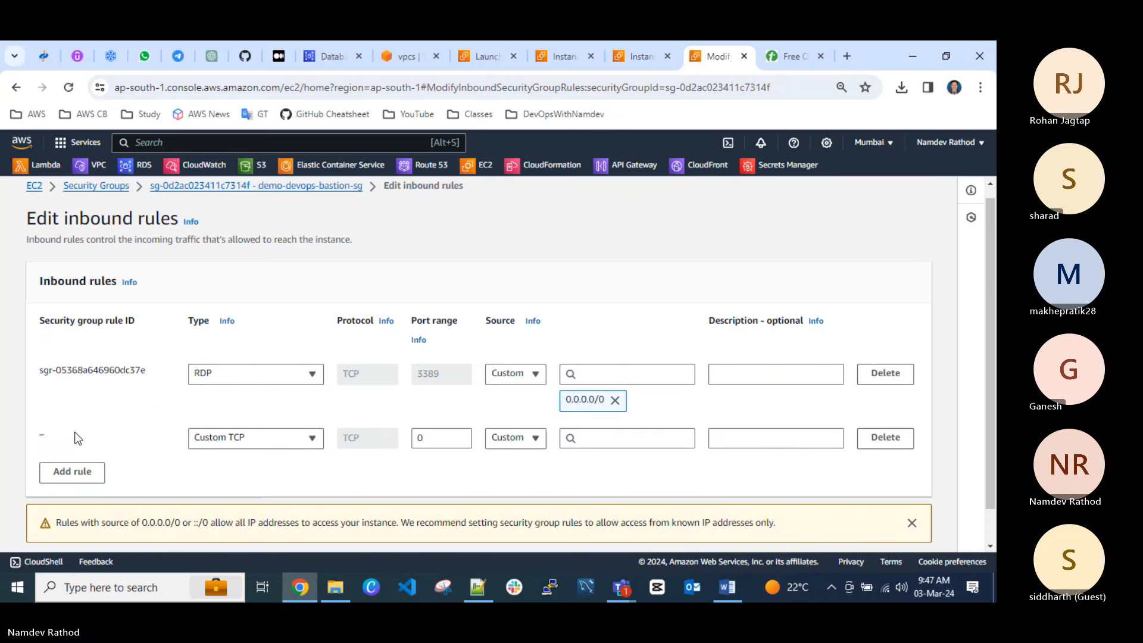
{"action": "left_click", "coordinate": [280, 441]}
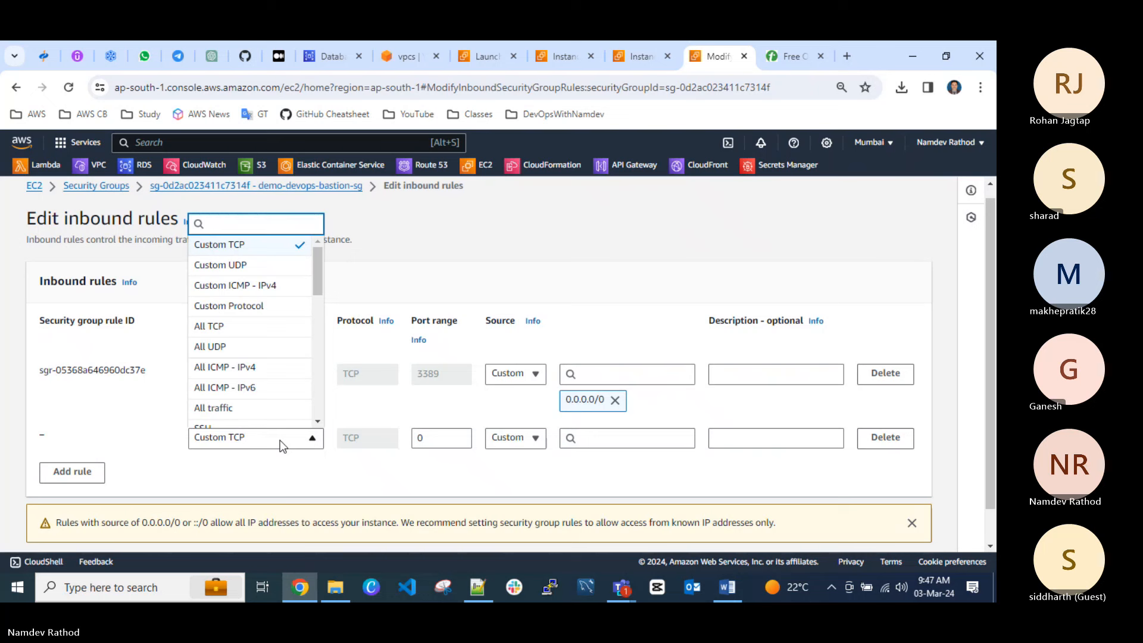
{"action": "type", "text": "ssh"}
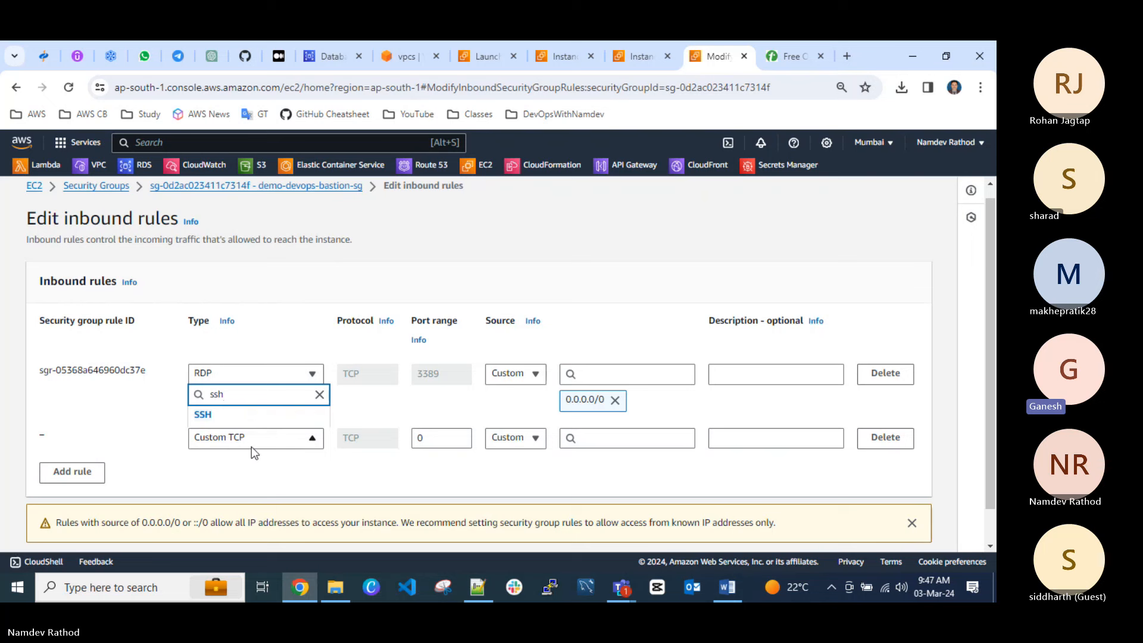
{"action": "left_click", "coordinate": [225, 416]}
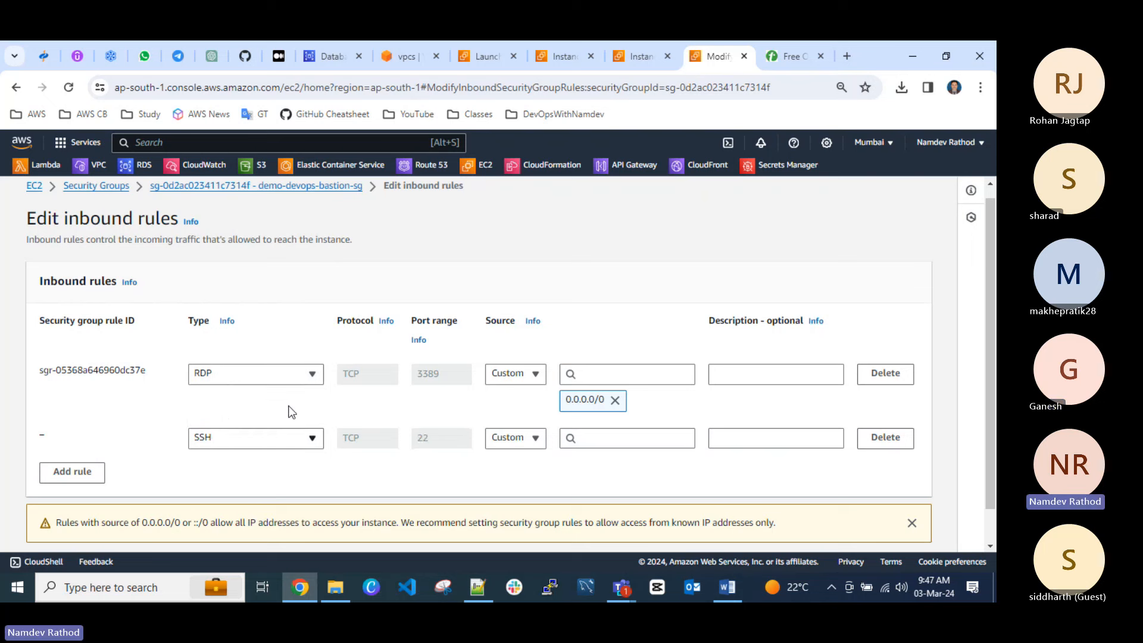
{"action": "left_click", "coordinate": [601, 436]}
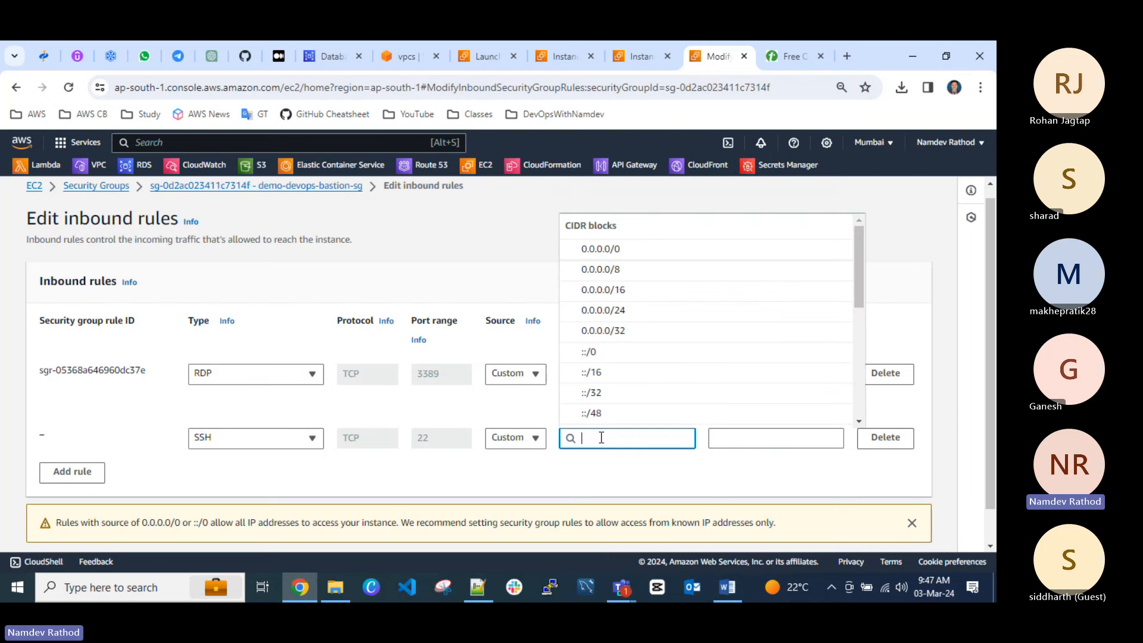
{"action": "key", "text": "ctrl+v"}
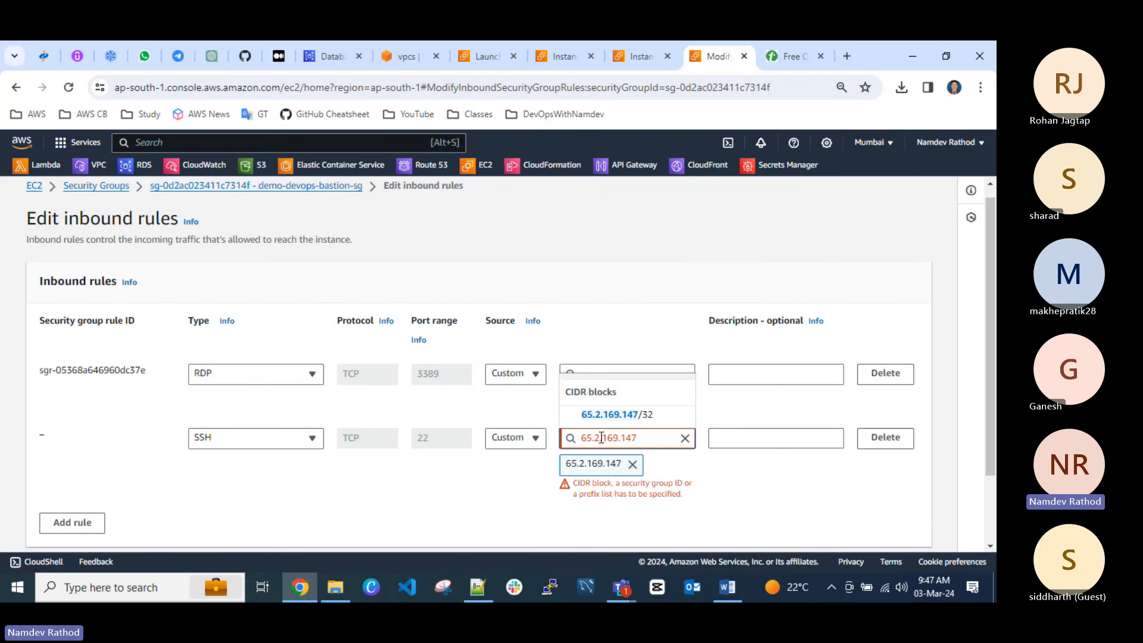
{"action": "key", "text": "BackSpace"}
{"action": "key", "text": "BackSpace"}
{"action": "key", "text": "BackSpace"}
{"action": "key", "text": "BackSpace"}
{"action": "key", "text": "BackSpace"}
{"action": "key", "text": "BackSpace"}
{"action": "key", "text": "BackSpace"}
{"action": "key", "text": "BackSpace"}
{"action": "key", "text": "BackSpace"}
{"action": "key", "text": "BackSpace"}
{"action": "key", "text": "BackSpace"}
{"action": "key", "text": "BackSpace"}
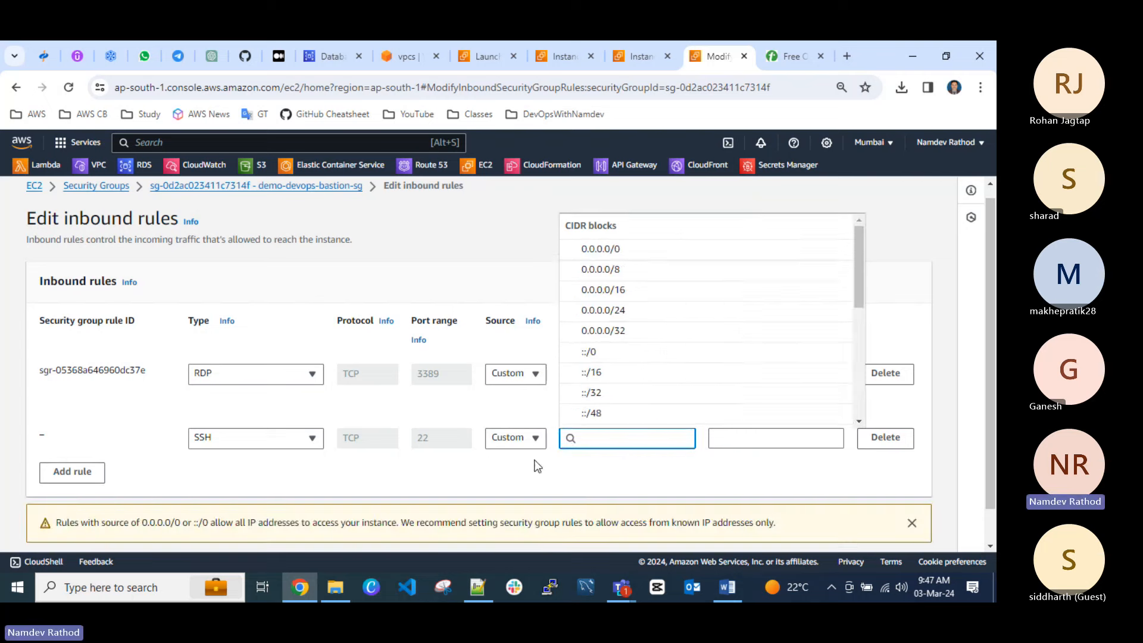
Set the SSH rule's source to Anywhere-IPv4 and save the inbound rules.
{"action": "left_click", "coordinate": [525, 444]}
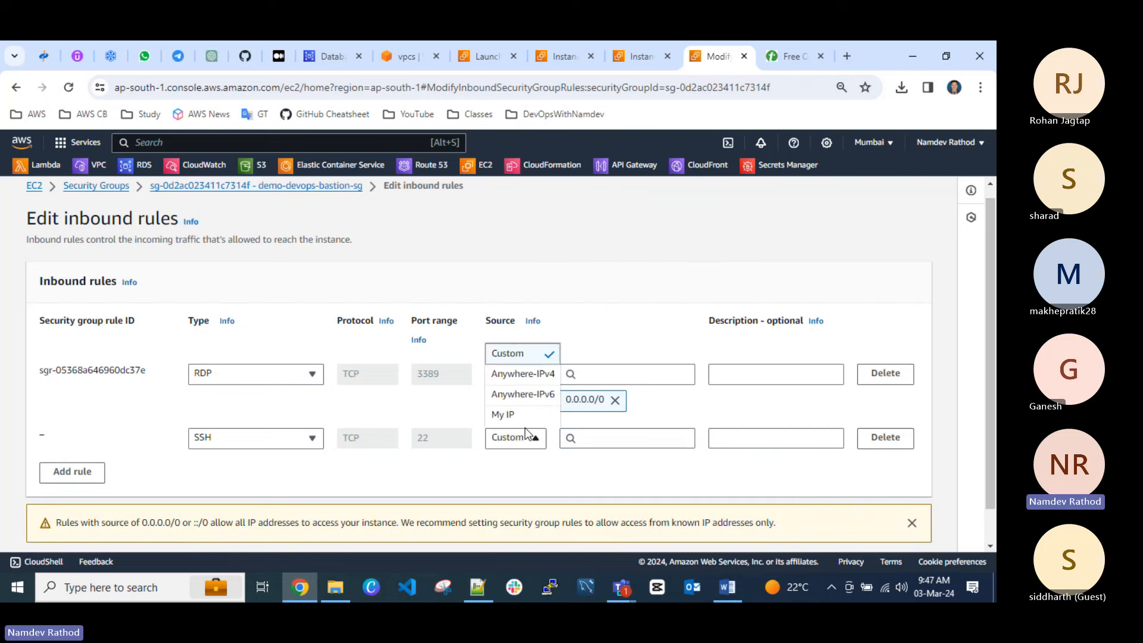
{"action": "left_click", "coordinate": [527, 371]}
{"action": "scroll", "coordinate": [507, 487], "scroll_direction": "down", "scroll_amount": 2}
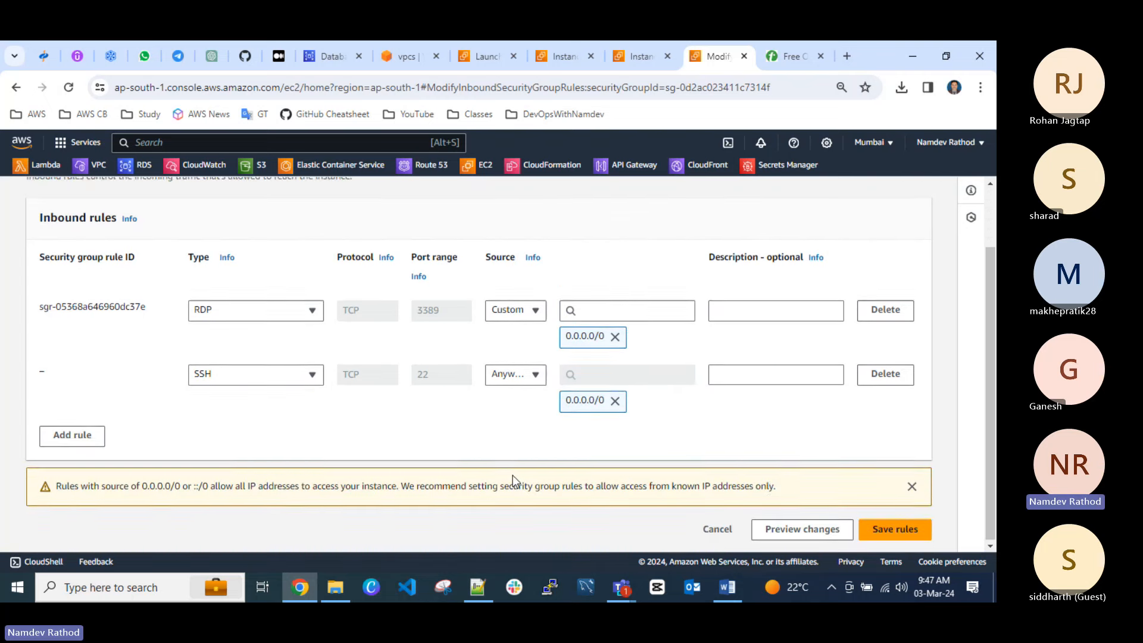
{"action": "left_click", "coordinate": [884, 530]}
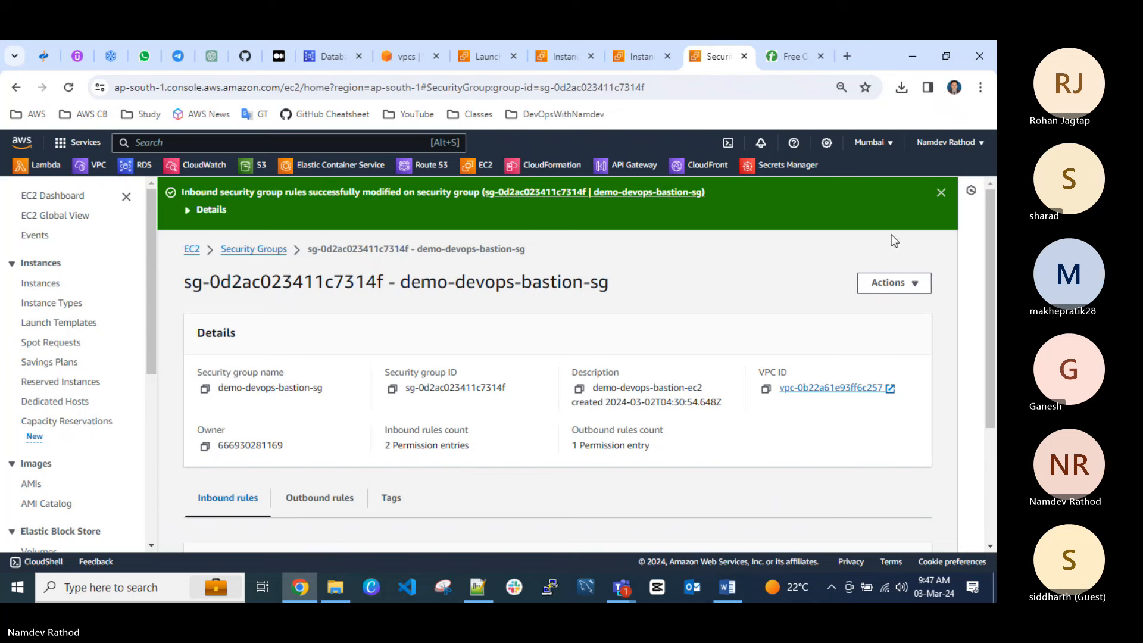
Dismiss the notification, check the security group's inbound rules, and close its page.
{"action": "left_click", "coordinate": [941, 195]}
{"action": "scroll", "coordinate": [562, 486], "scroll_direction": "down", "scroll_amount": 2}
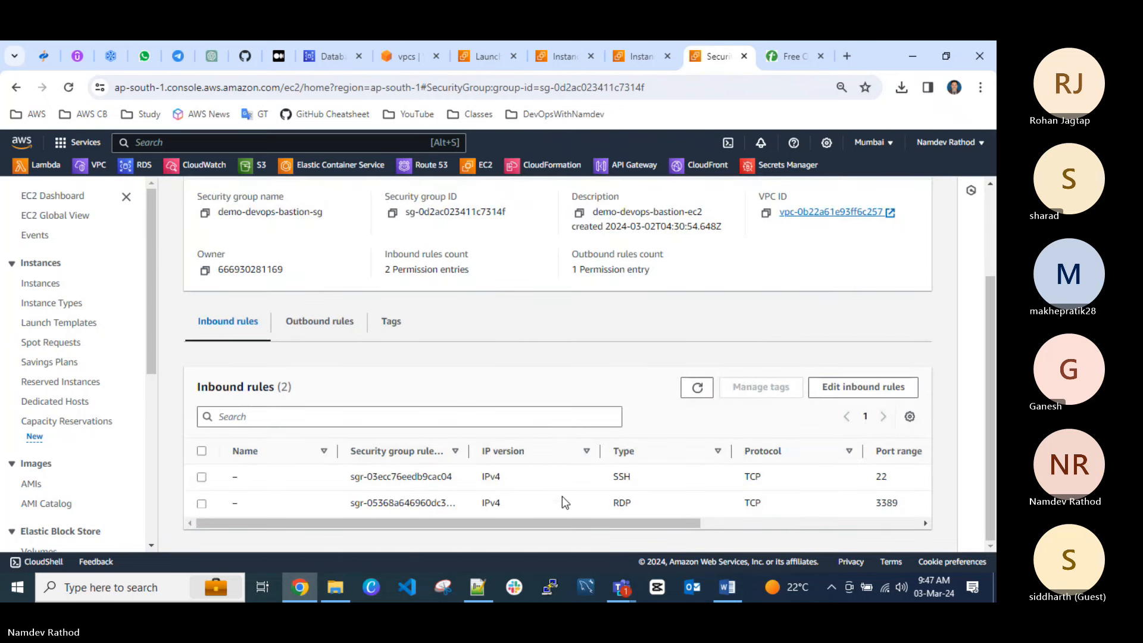
{"action": "scroll", "coordinate": [523, 326], "scroll_direction": "up", "scroll_amount": 3}
{"action": "left_click", "coordinate": [744, 56]}
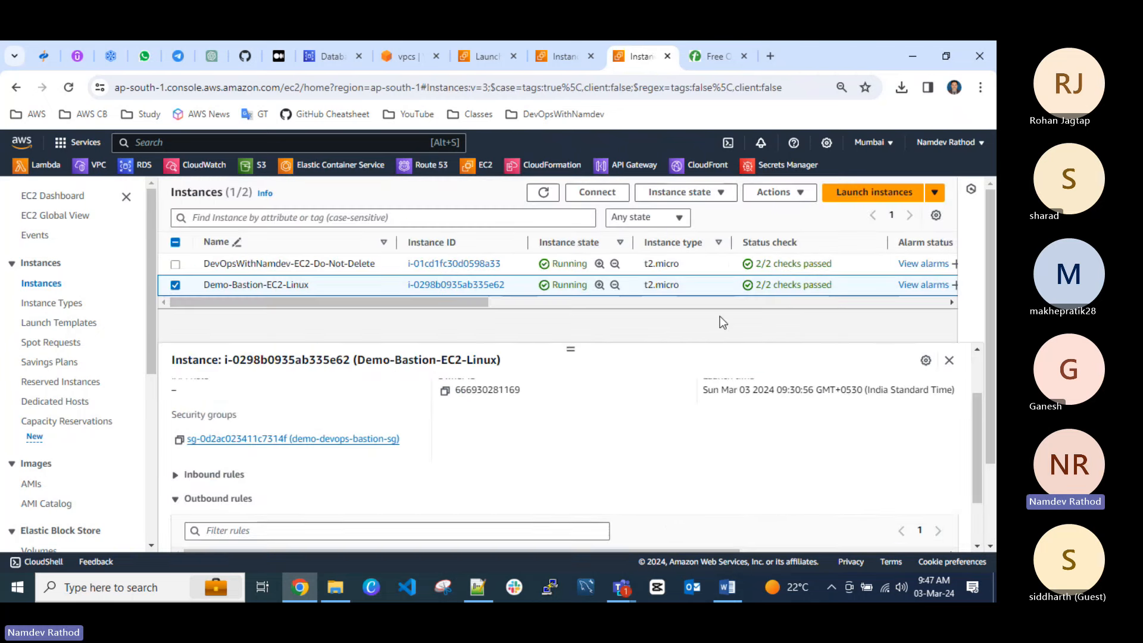
Copy the bastion instance's public IPv4 address from its details, open PuTTY, and cancel its configuration.
{"action": "scroll", "coordinate": [319, 439], "scroll_direction": "up", "scroll_amount": 5}
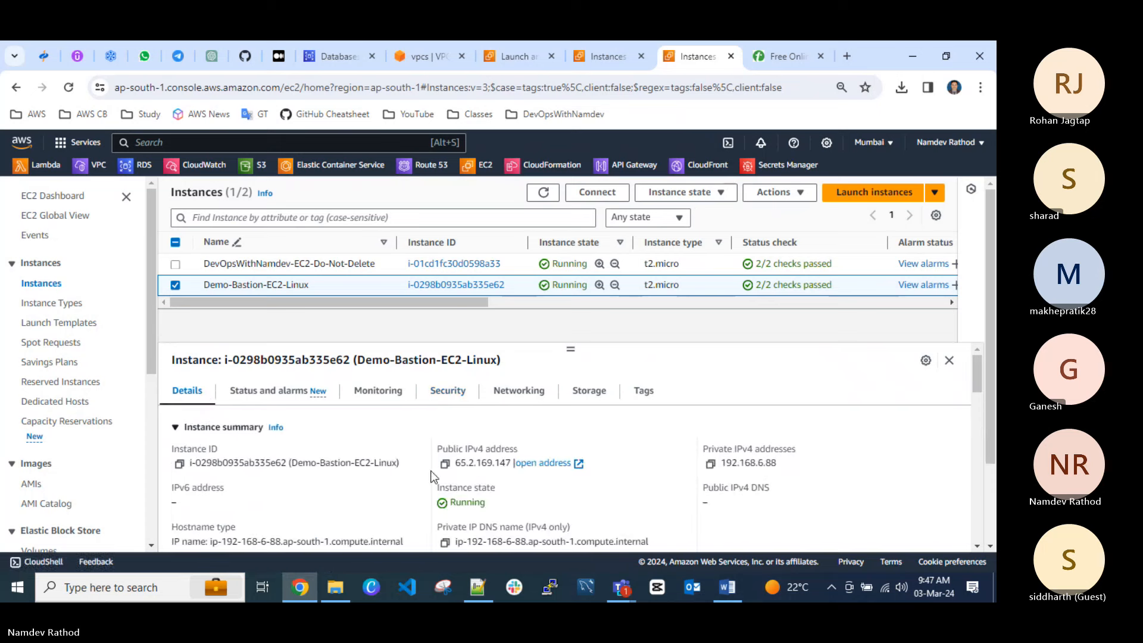
{"action": "left_click", "coordinate": [445, 464]}
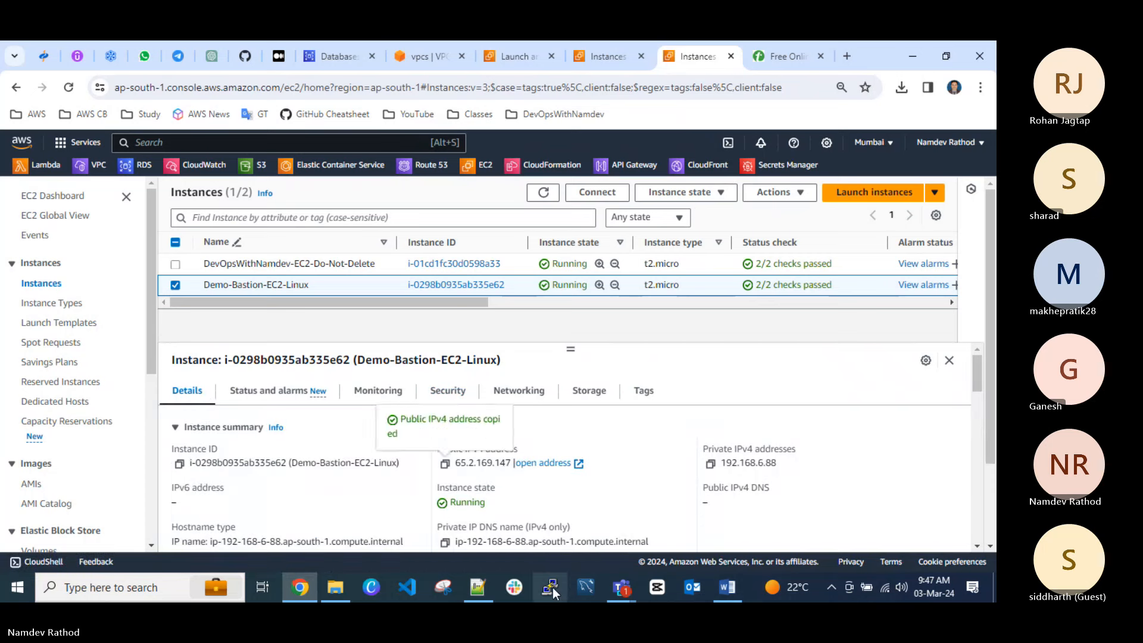
{"action": "left_click", "coordinate": [552, 588]}
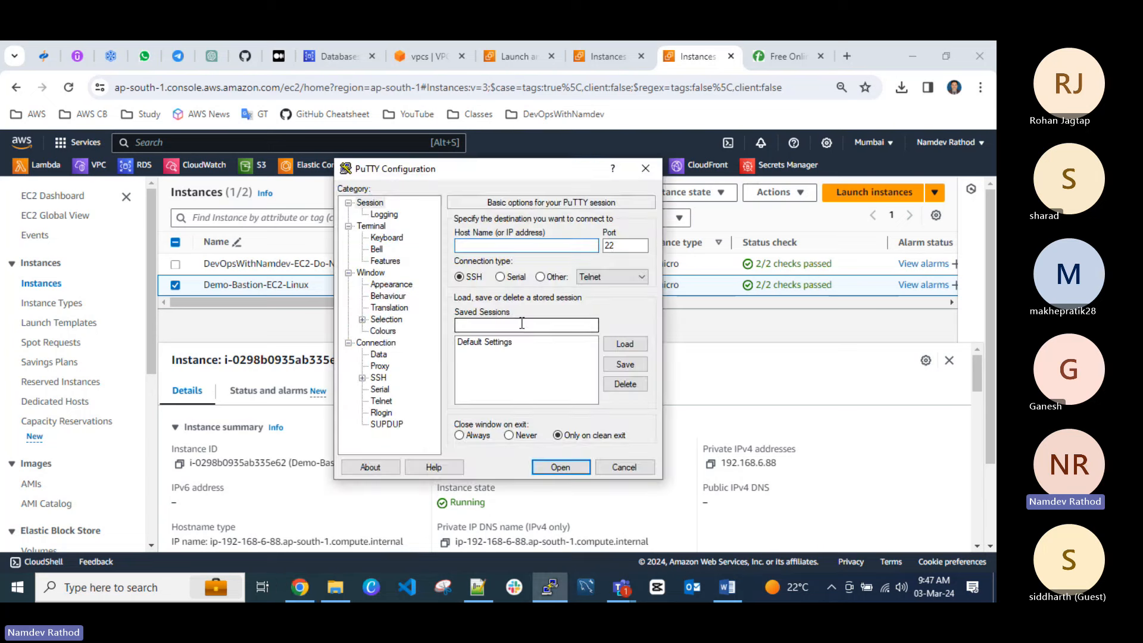
{"action": "left_click", "coordinate": [625, 468]}
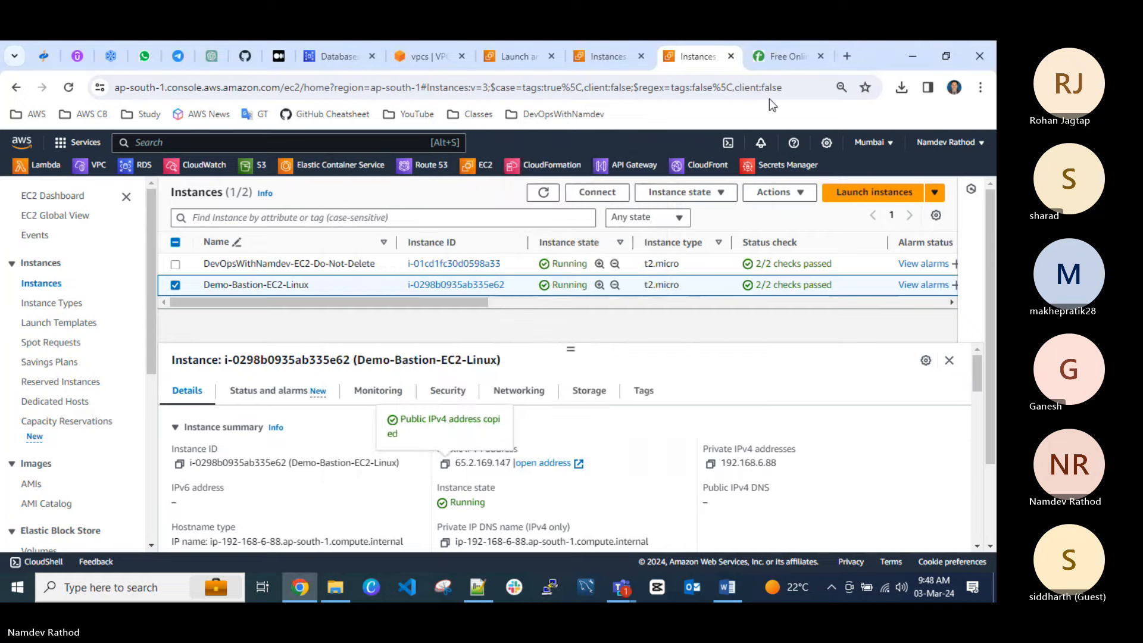
Search Google for "download putty" in a new tab and open the putty.org result.
{"action": "left_click", "coordinate": [846, 56]}
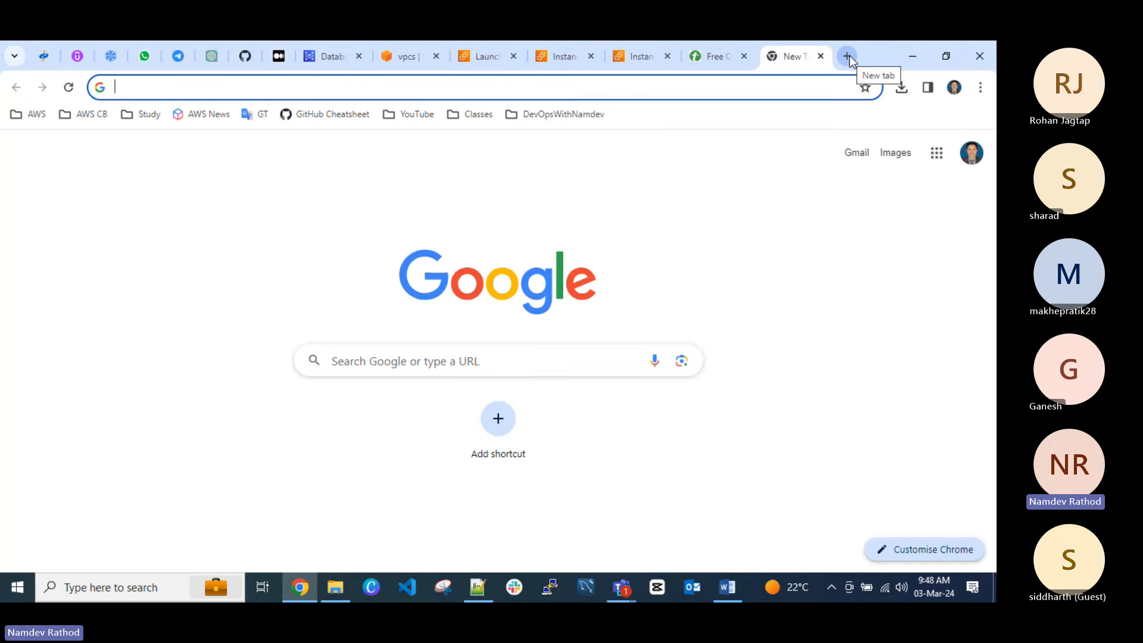
{"action": "type", "text": "down"}
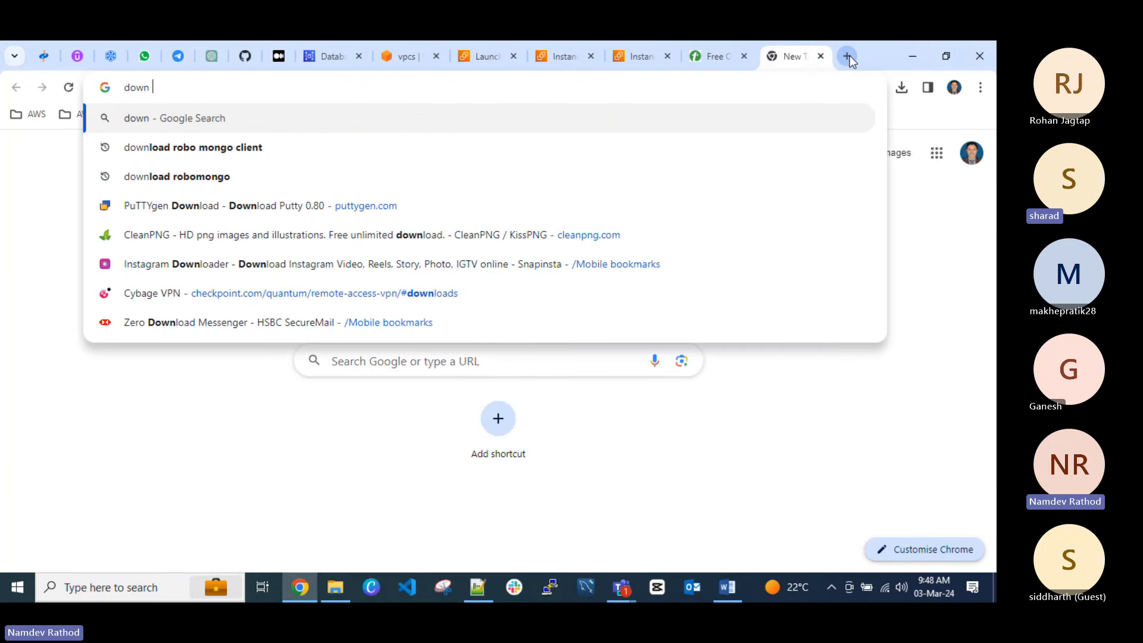
{"action": "type", "text": "load putty"}
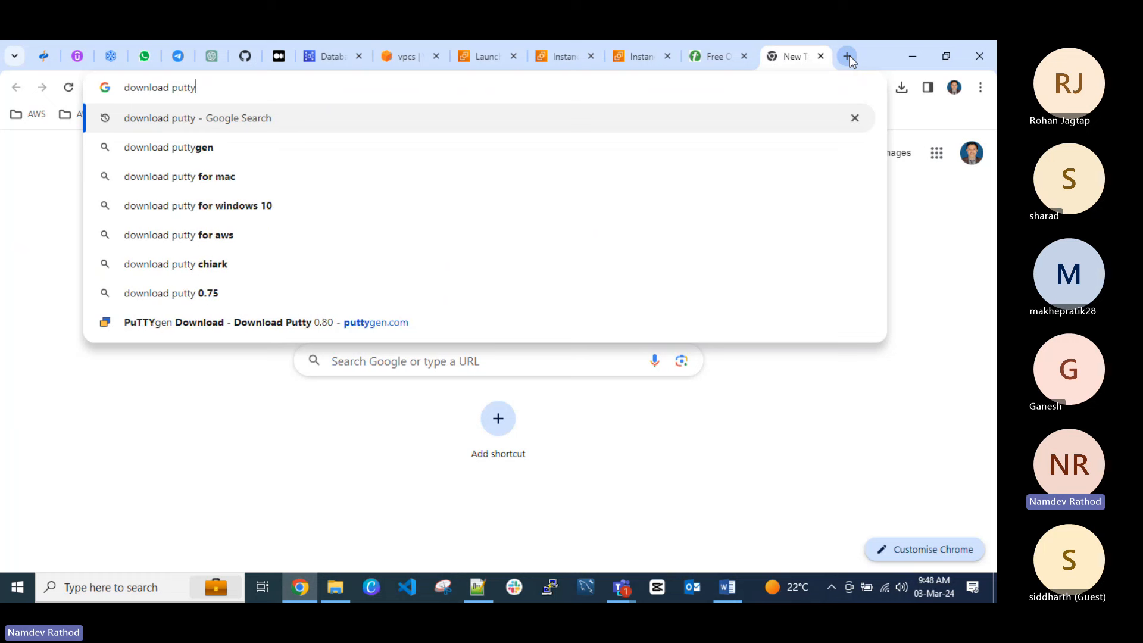
{"action": "key", "text": "Return"}
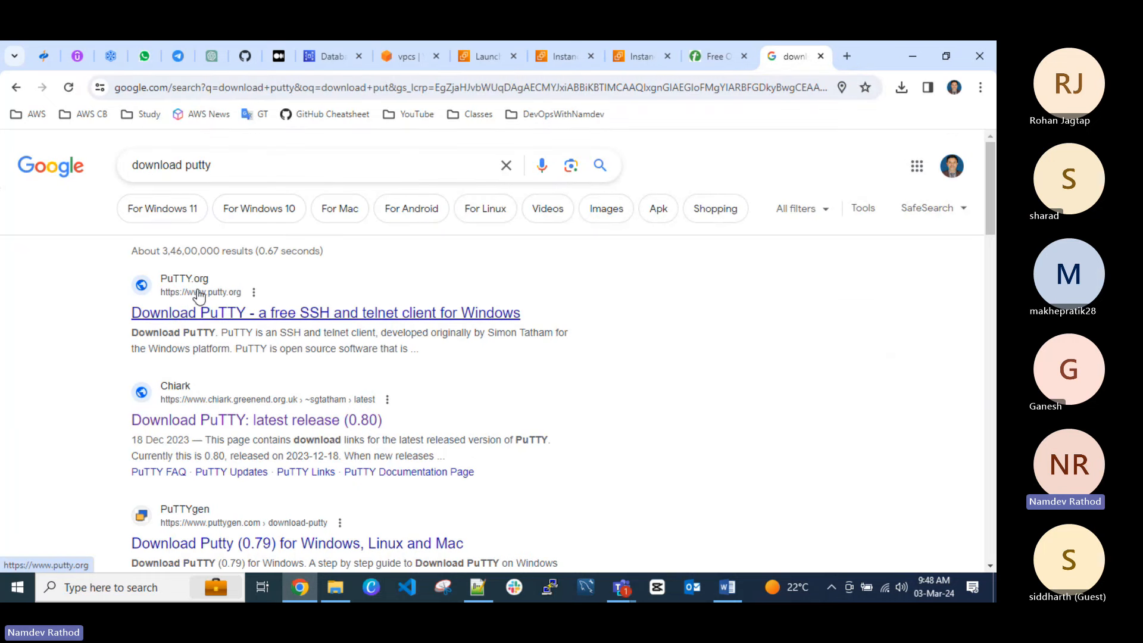
{"action": "left_click", "coordinate": [199, 295]}
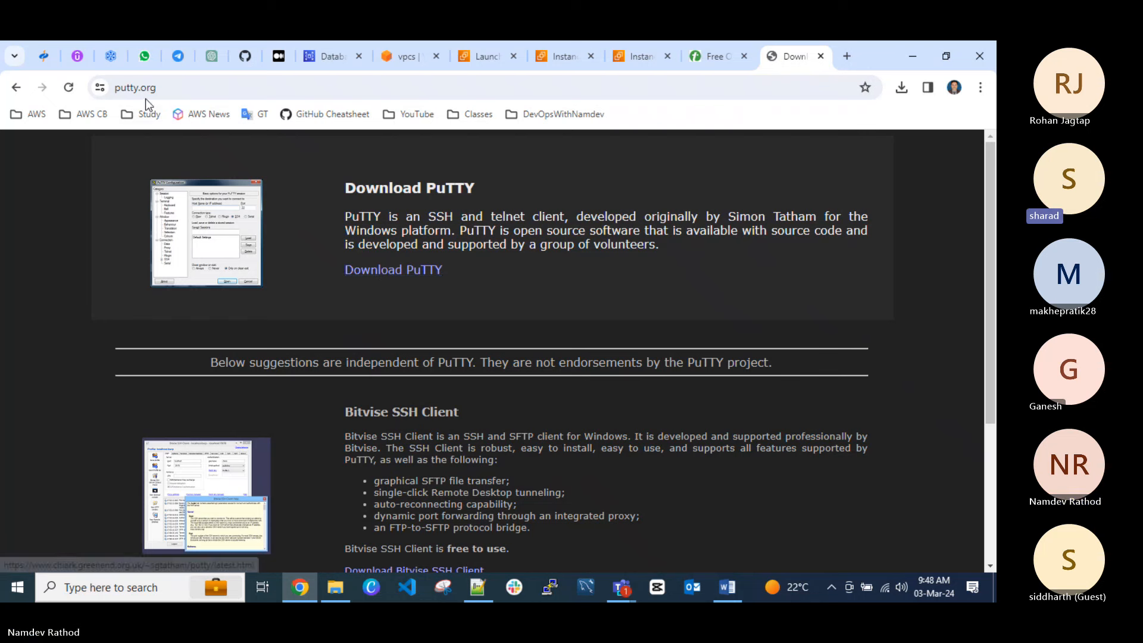
{"action": "left_click_drag", "start_coordinate": [169, 88], "coordinate": [113, 87]}
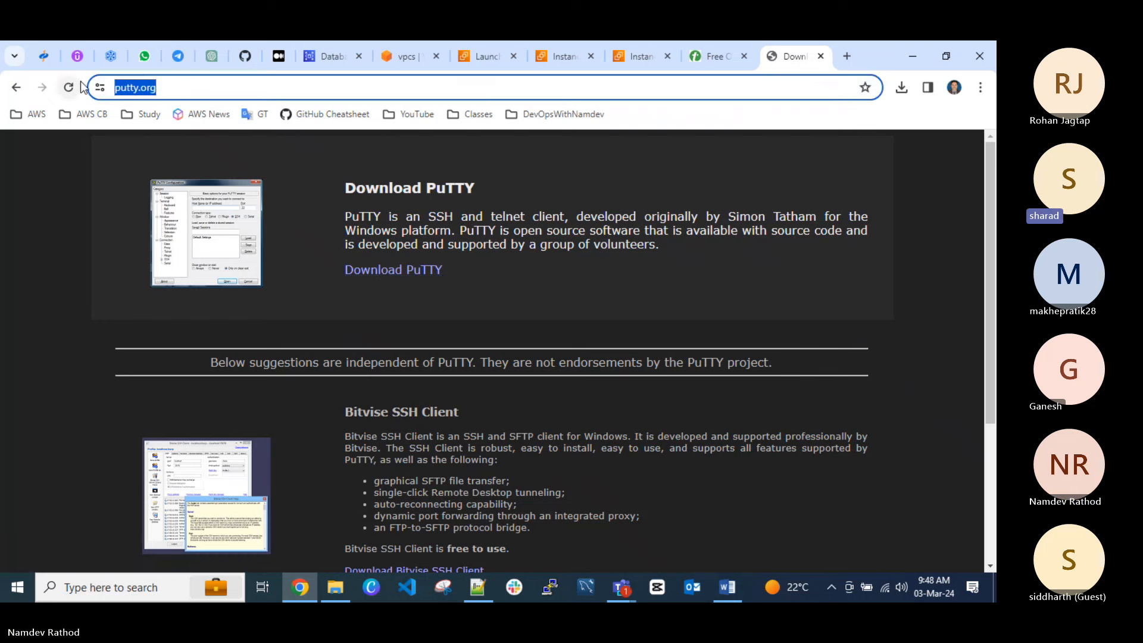
{"action": "left_click", "coordinate": [840, 589]}
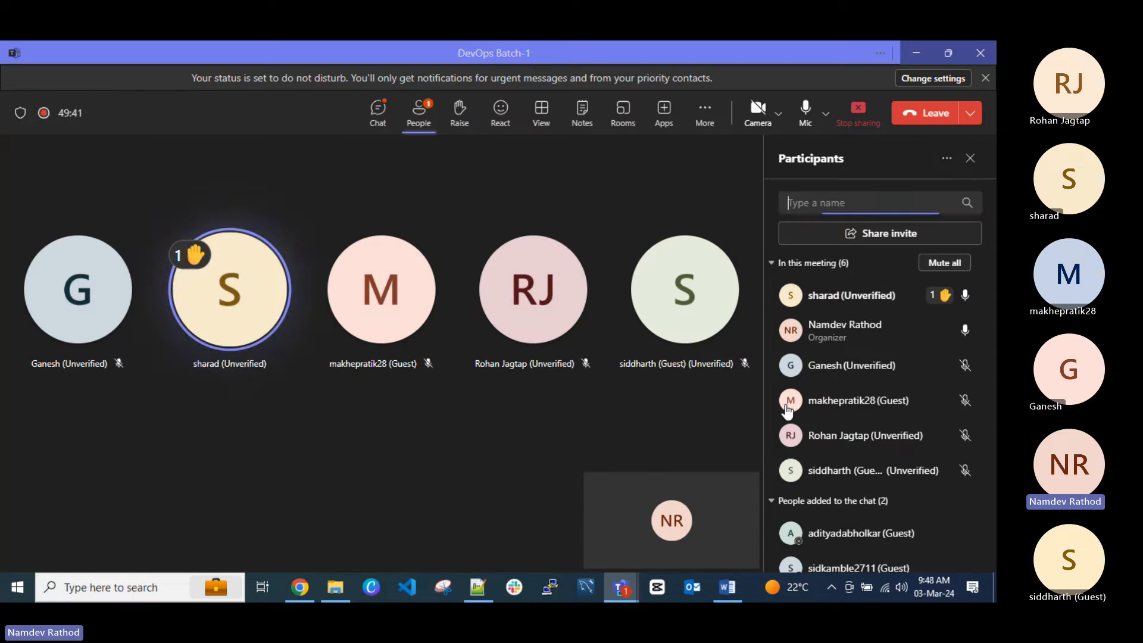
{"action": "left_click", "coordinate": [381, 114]}
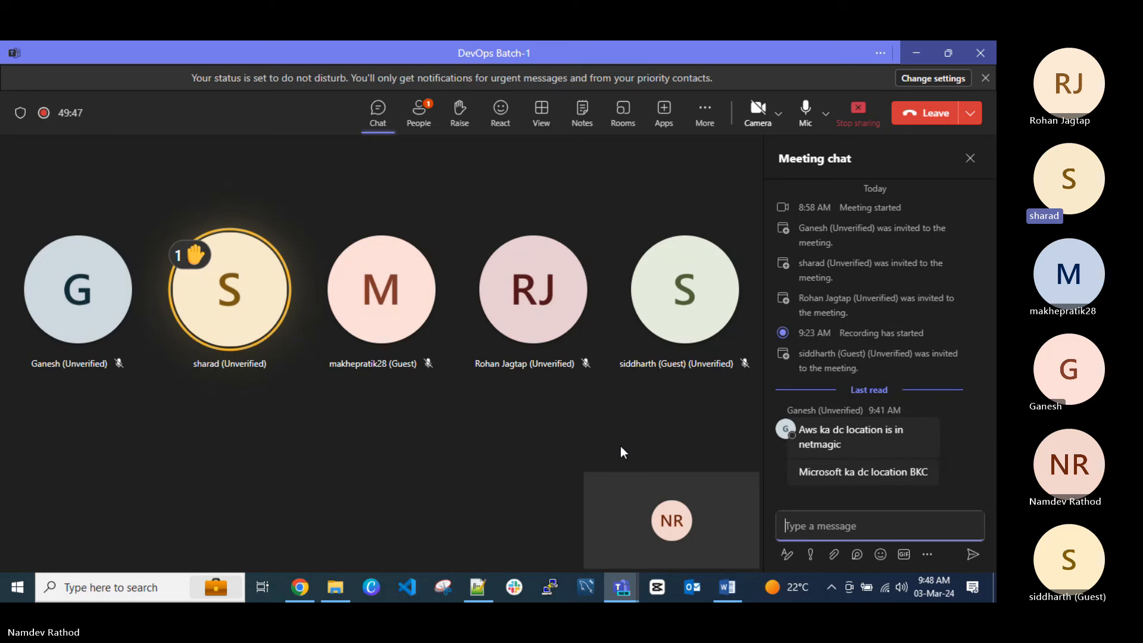
{"action": "key", "text": "ctrl+v"}
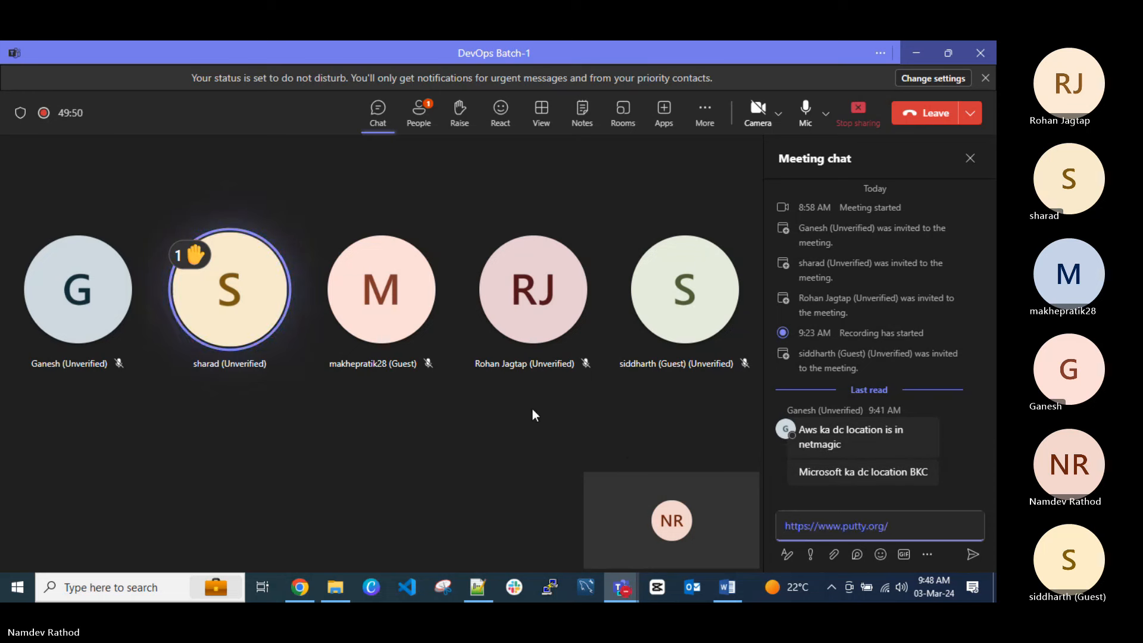
{"action": "key", "text": "Return"}
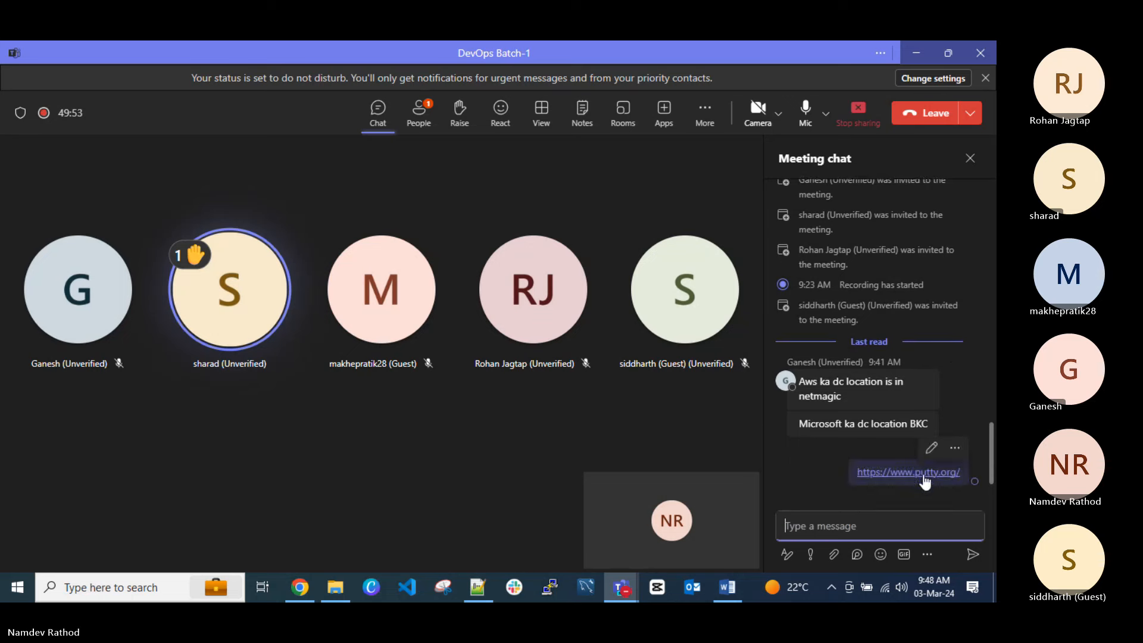
{"action": "left_click", "coordinate": [946, 54]}
{"action": "left_click", "coordinate": [838, 66]}
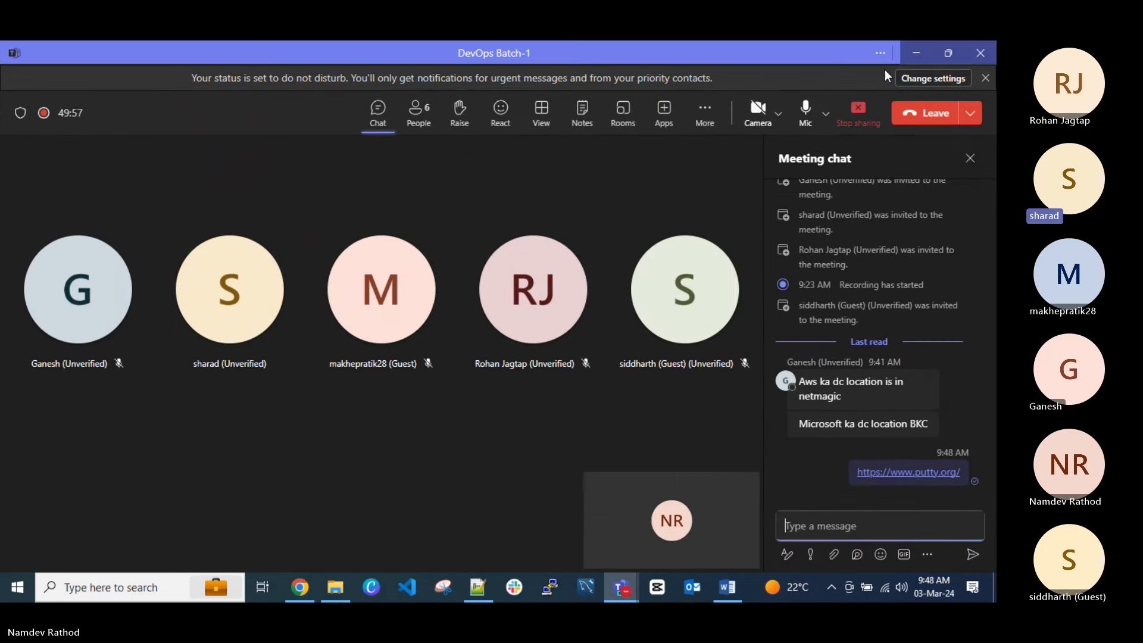
Return to the browser, close the PuTTY download page, and deselect the Demo-Bastion-EC2-Linux instance in the EC2 console.
{"action": "left_click", "coordinate": [917, 55]}
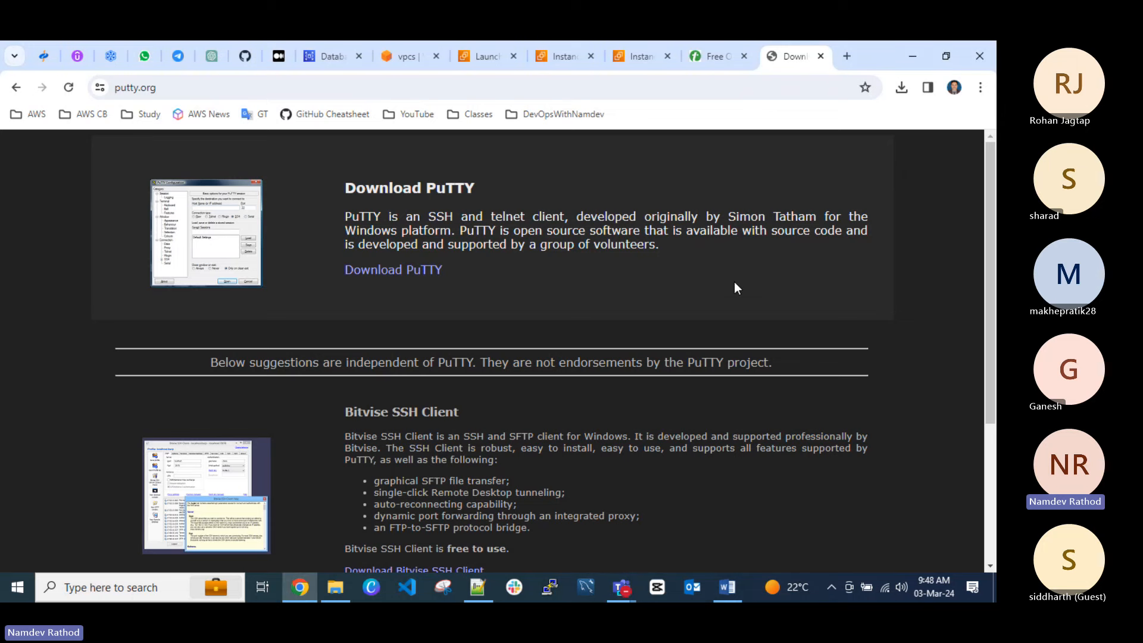
{"action": "key", "text": "ctrl+w"}
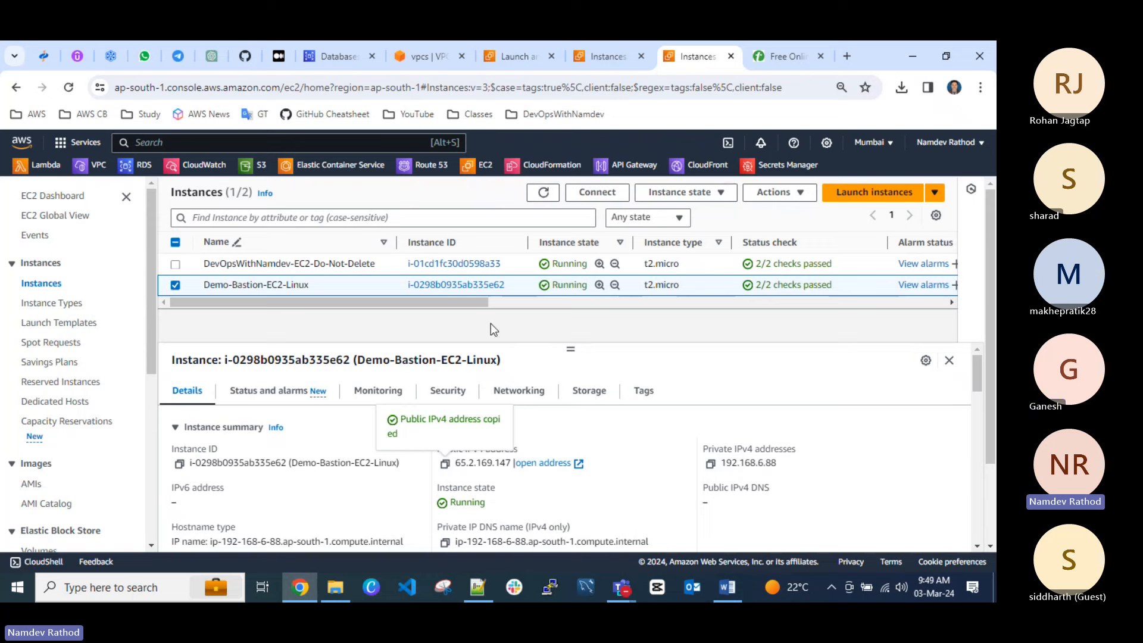
{"action": "left_click", "coordinate": [175, 285]}
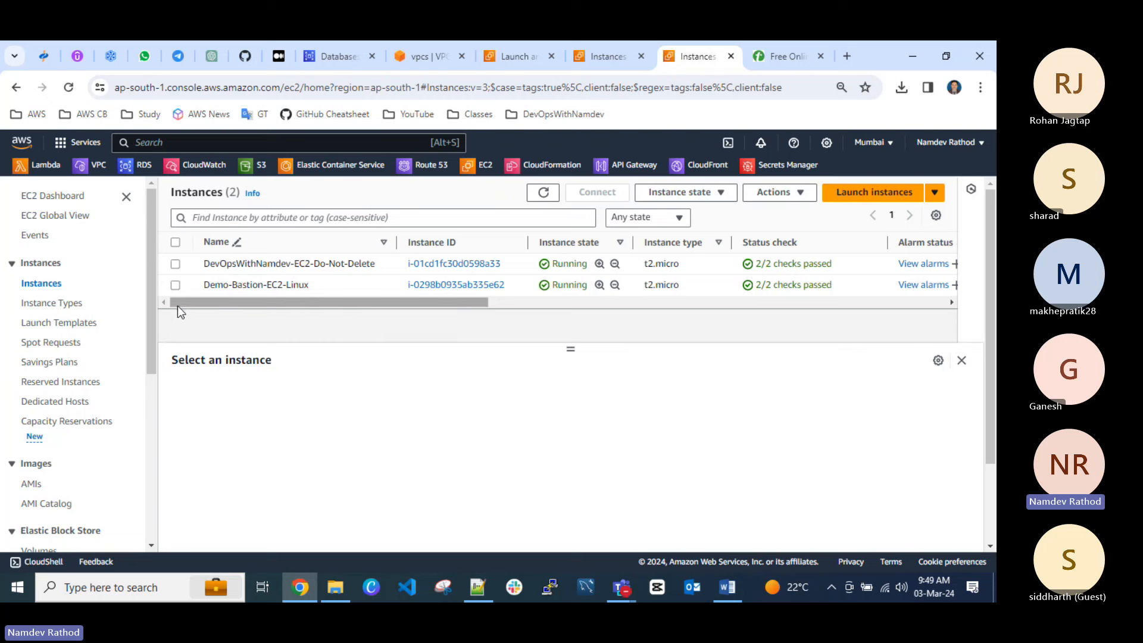
Select the Demo-Bastion-EC2-Linux instance, refresh the instance list, and check the instance's security and details information.
{"action": "left_click", "coordinate": [175, 285]}
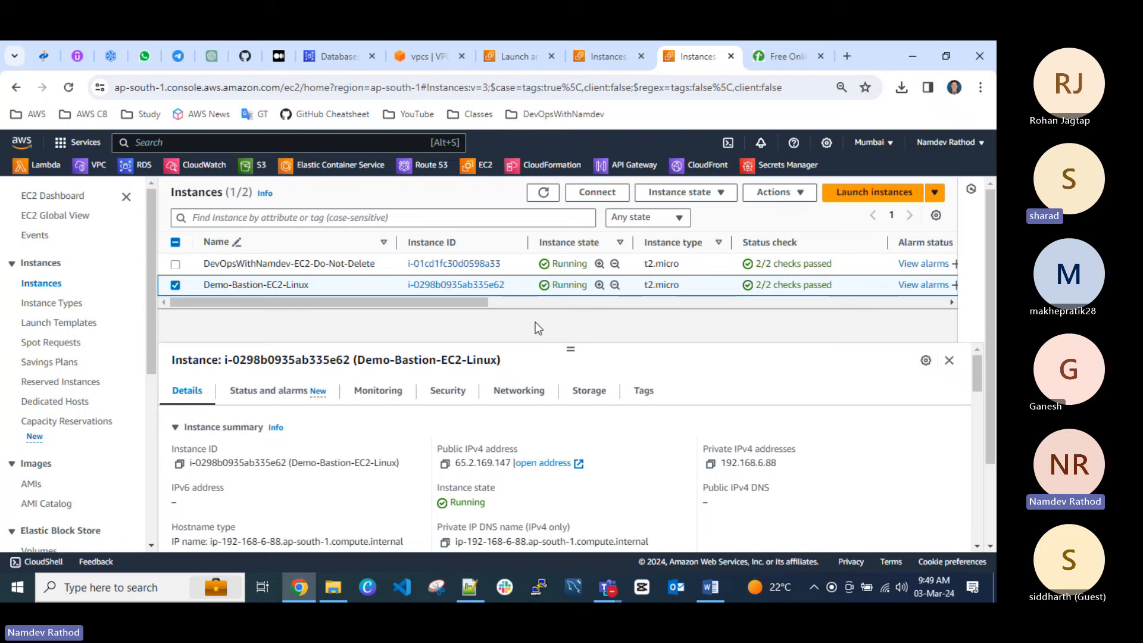
{"action": "left_click", "coordinate": [543, 194]}
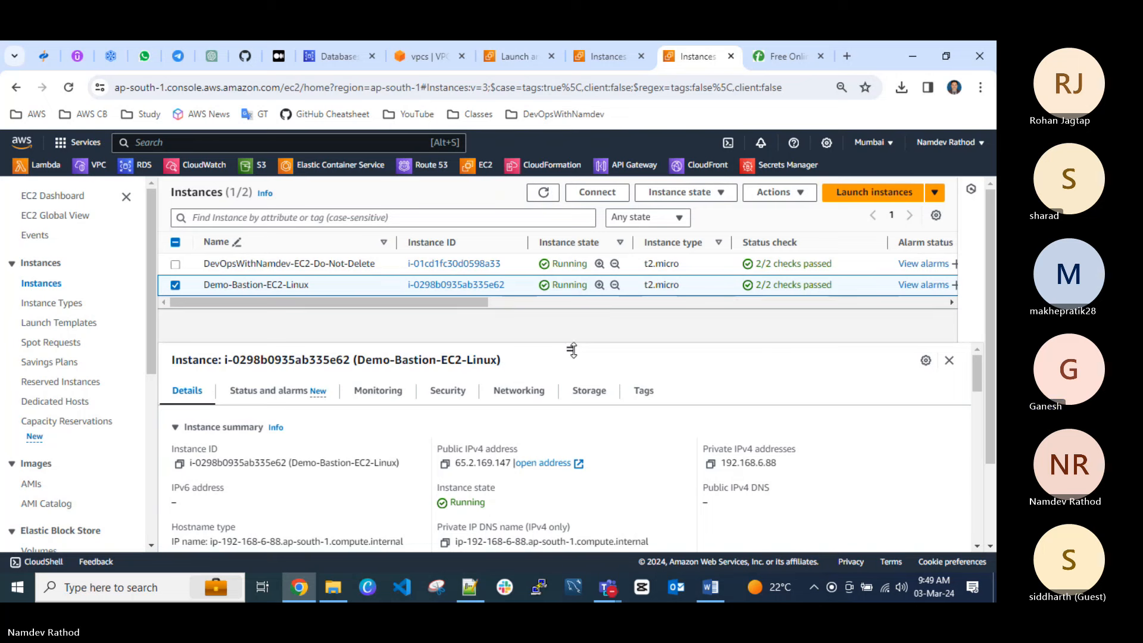
{"action": "left_click_drag", "start_coordinate": [573, 350], "coordinate": [573, 340]}
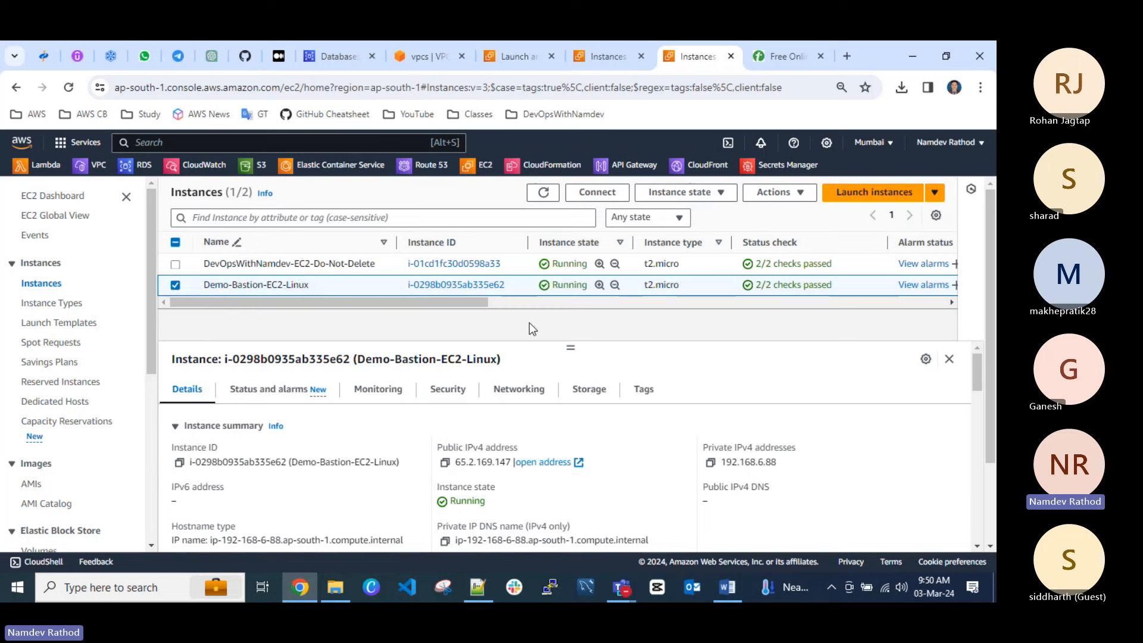
{"action": "left_click", "coordinate": [541, 193]}
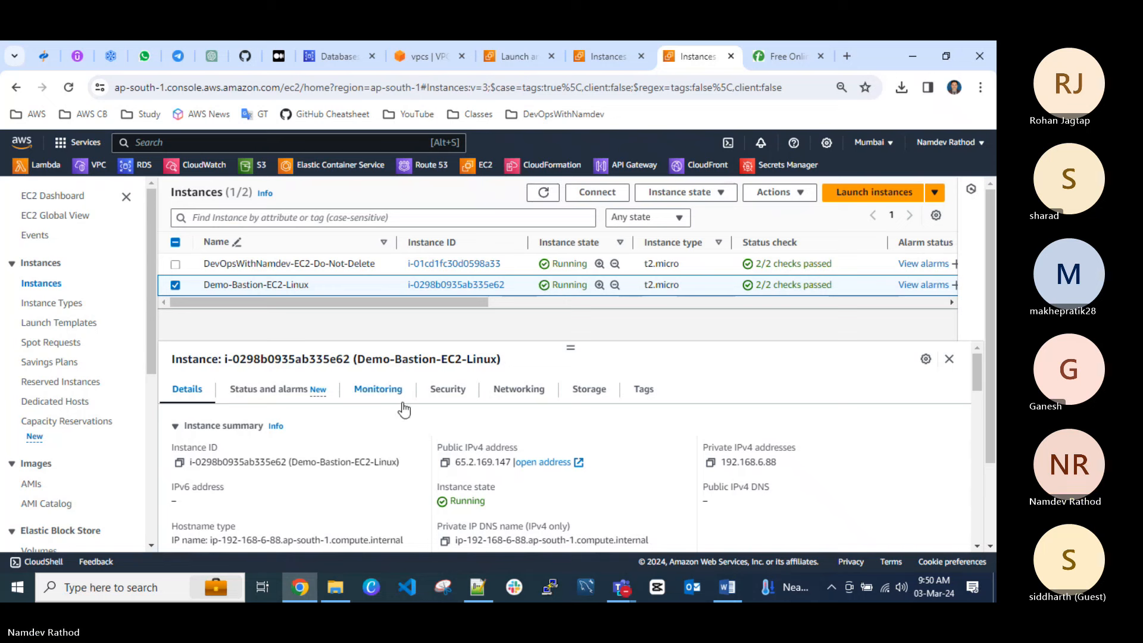
{"action": "left_click", "coordinate": [447, 390]}
{"action": "left_click", "coordinate": [186, 390]}
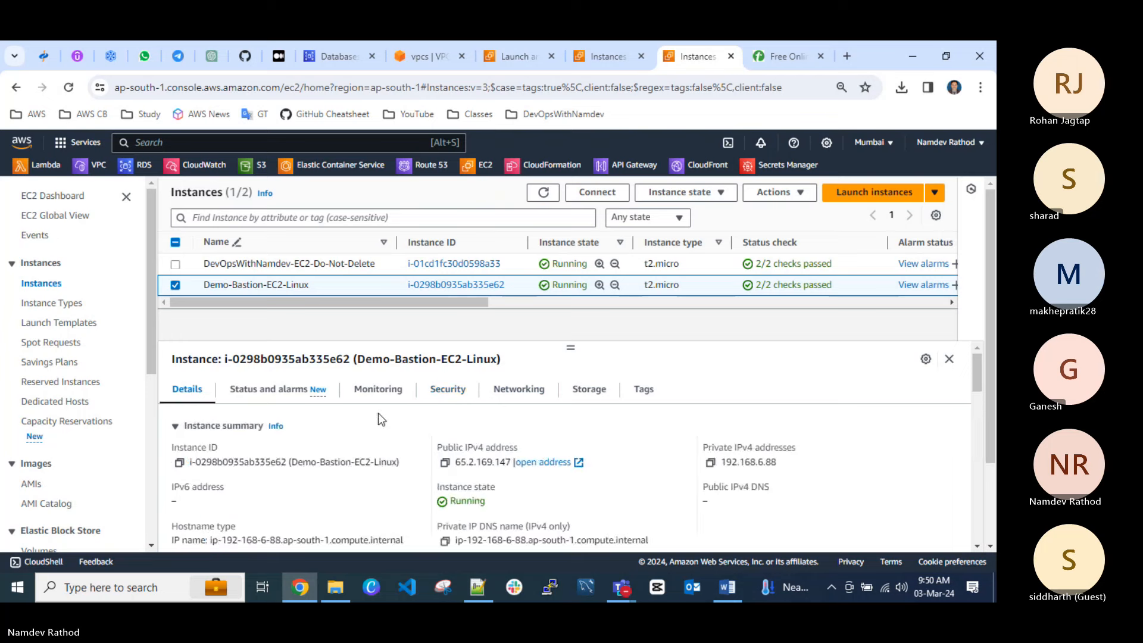
{"action": "scroll", "coordinate": [537, 452], "scroll_direction": "down", "scroll_amount": 2}
{"action": "scroll", "coordinate": [537, 452], "scroll_direction": "up", "scroll_amount": 2}
Copy the bastion instance's public IPv4 address and enter 65.2.169.147 as the host name in a PuTTY session.
{"action": "left_click", "coordinate": [549, 591]}
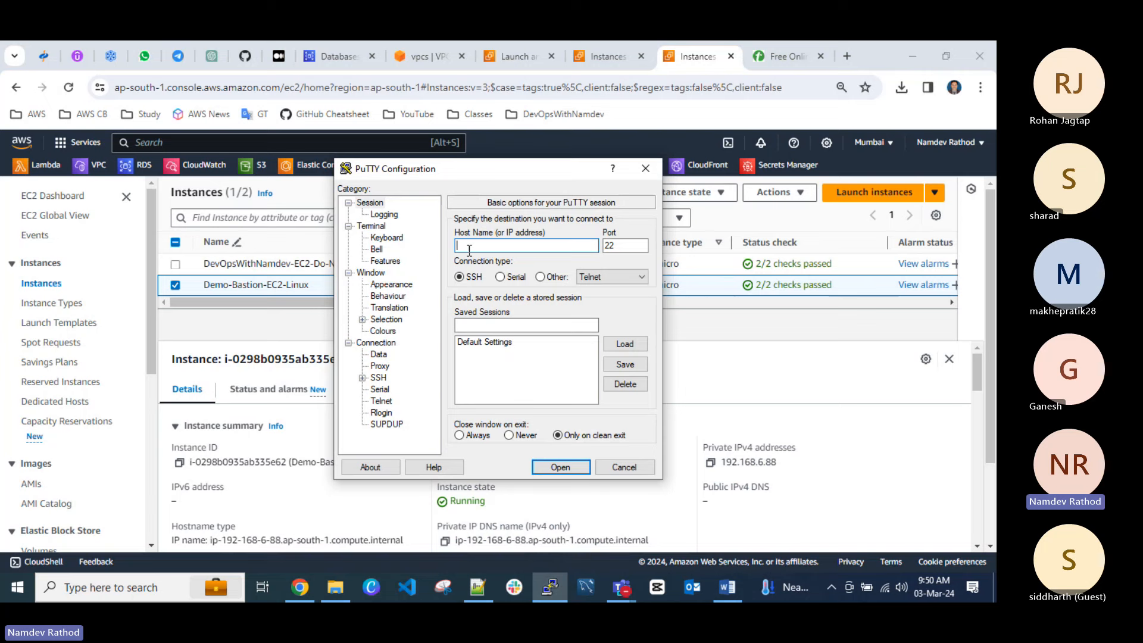
{"action": "left_click", "coordinate": [258, 304]}
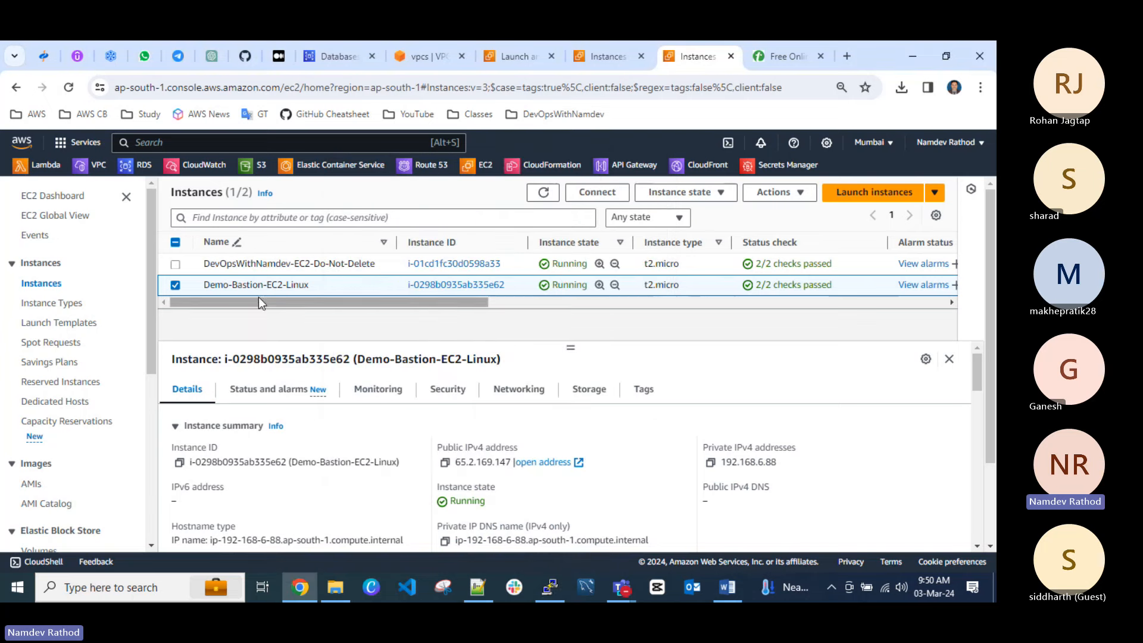
{"action": "left_click", "coordinate": [445, 464]}
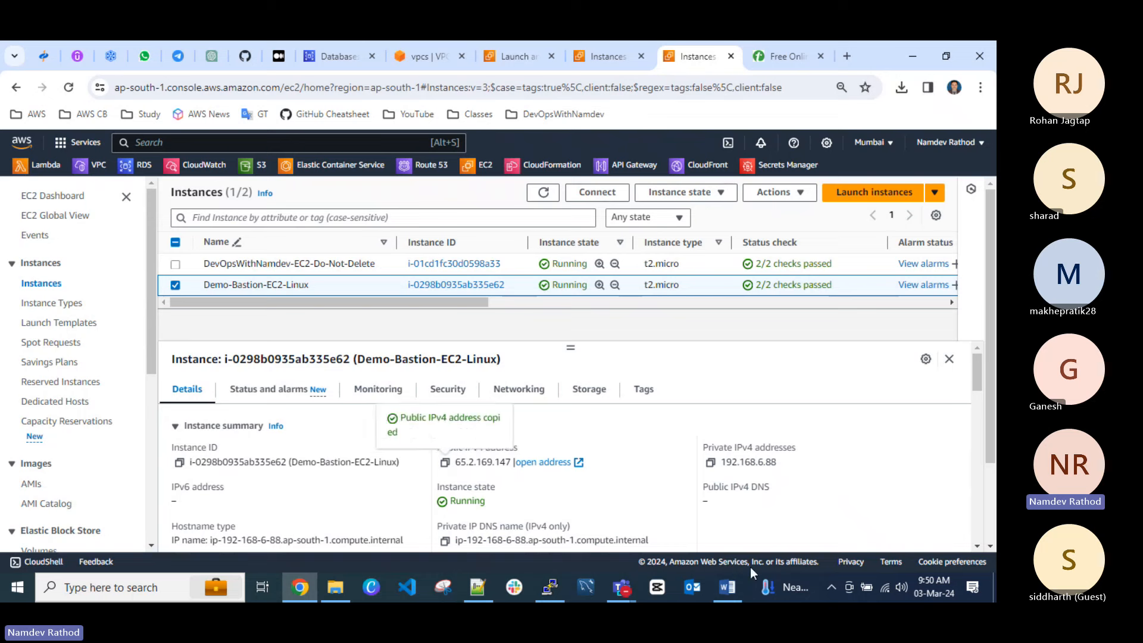
{"action": "left_click", "coordinate": [840, 584]}
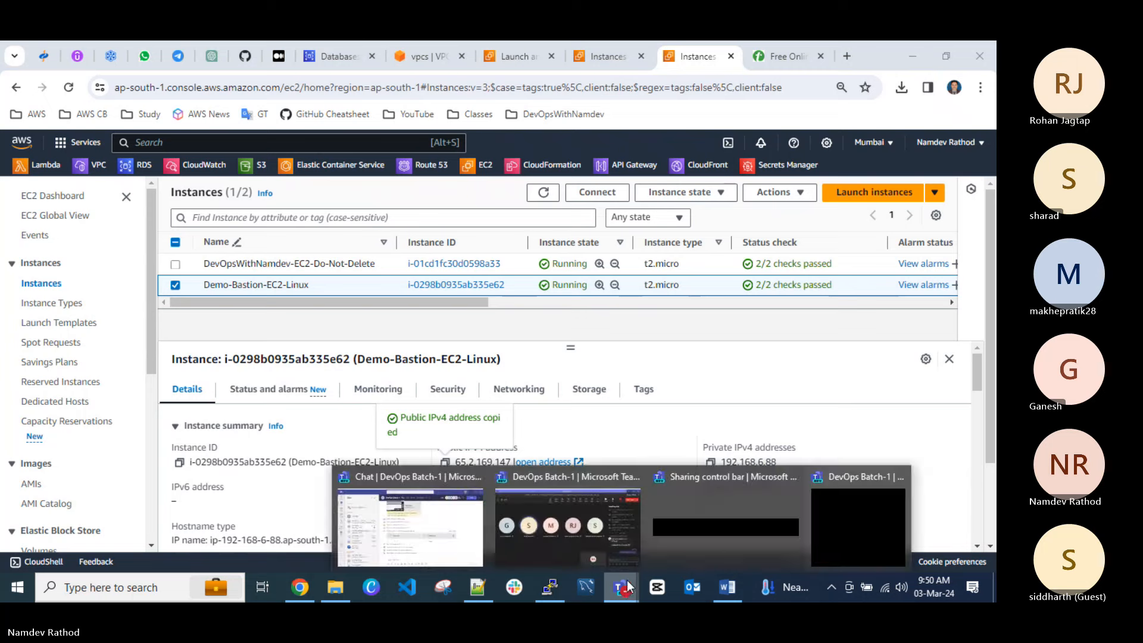
{"action": "left_click", "coordinate": [476, 497]}
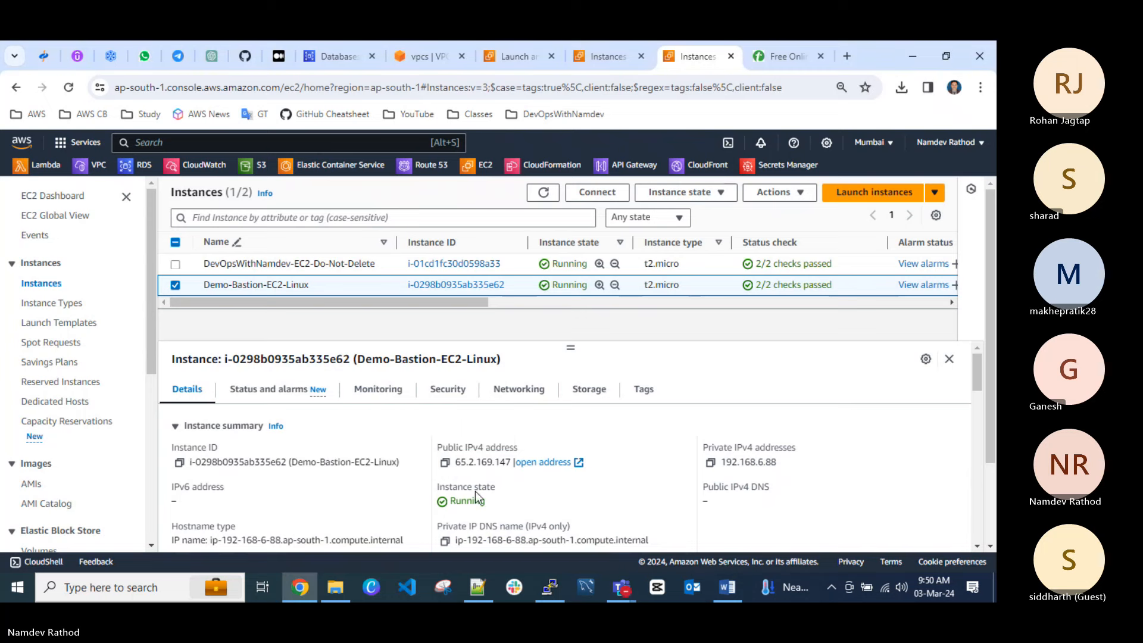
{"action": "left_click", "coordinate": [549, 587]}
{"action": "key", "text": "ctrl+v"}
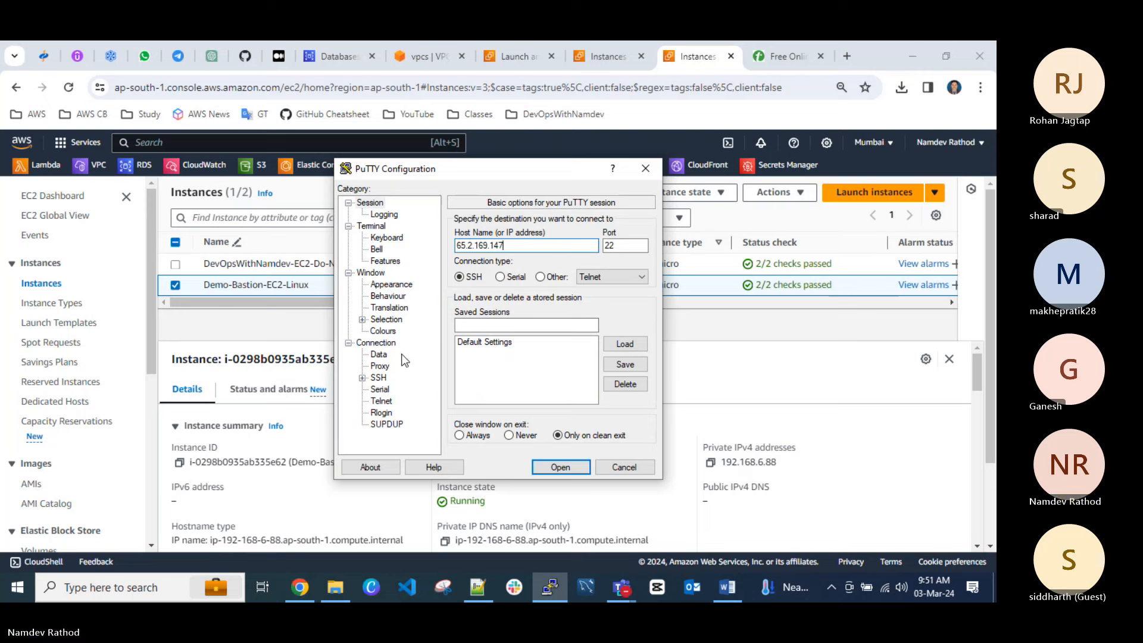
Browse for the private key in PuTTY's SSH authentication credentials, check the browser's recent downloads, and select Demo-Bastion-EC2-Linux in Downloads.
{"action": "left_click", "coordinate": [362, 379]}
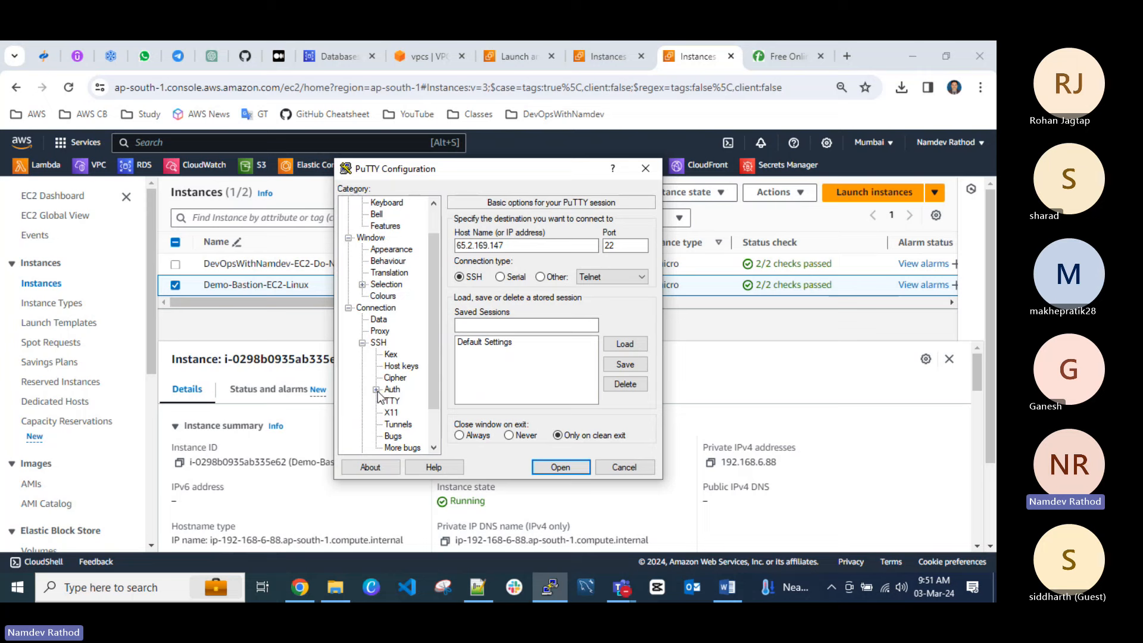
{"action": "left_click", "coordinate": [377, 390]}
{"action": "left_click", "coordinate": [413, 401]}
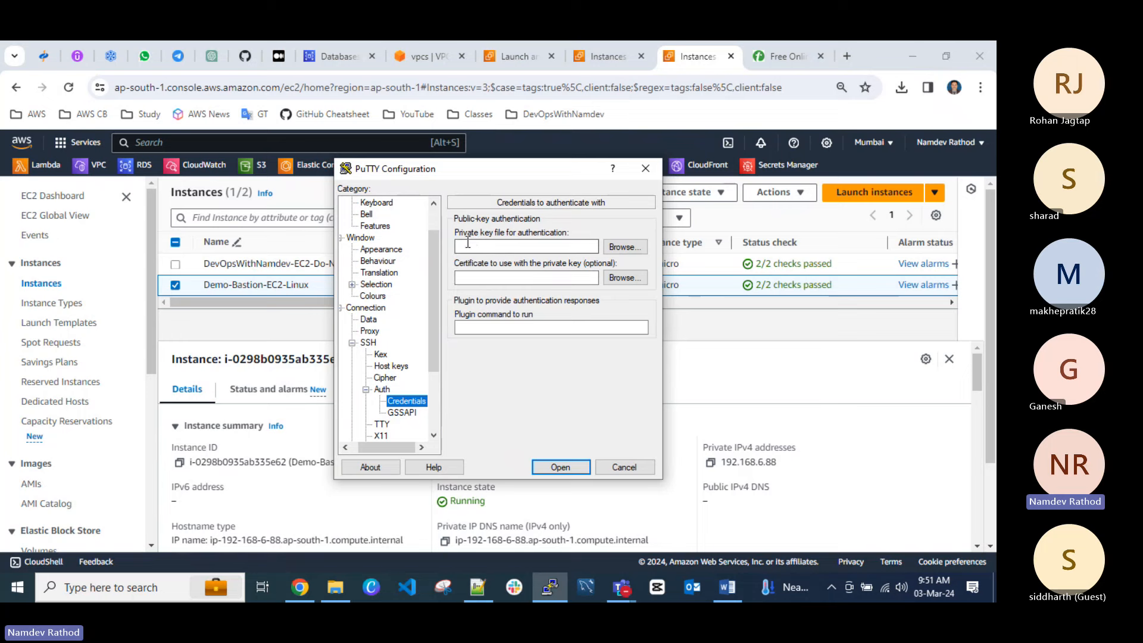
{"action": "left_click", "coordinate": [627, 249]}
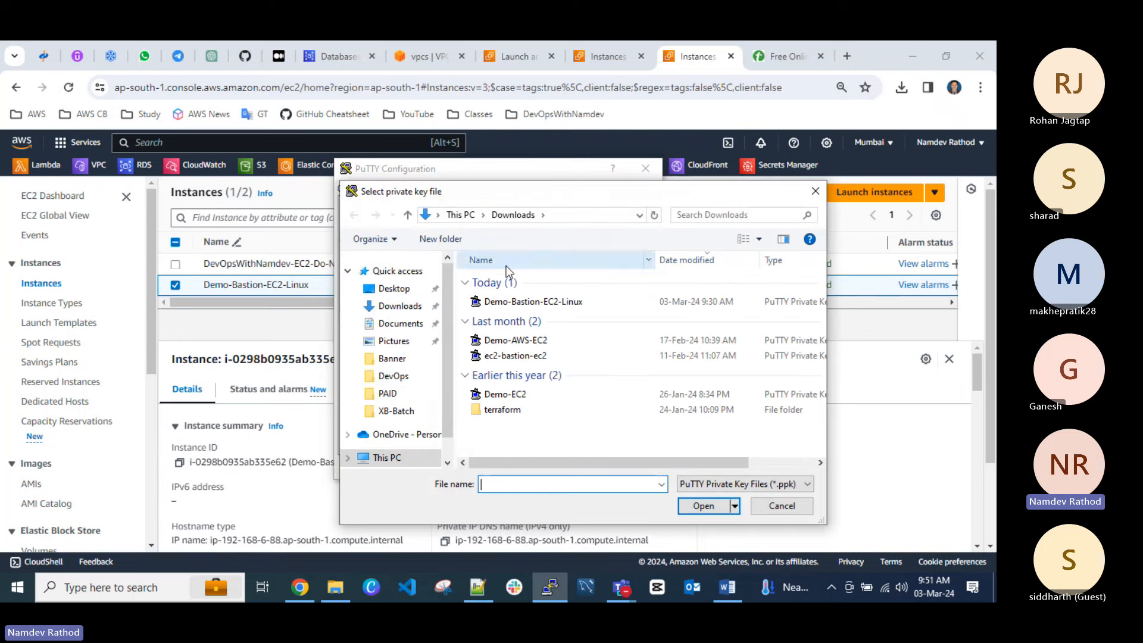
{"action": "left_click", "coordinate": [888, 91]}
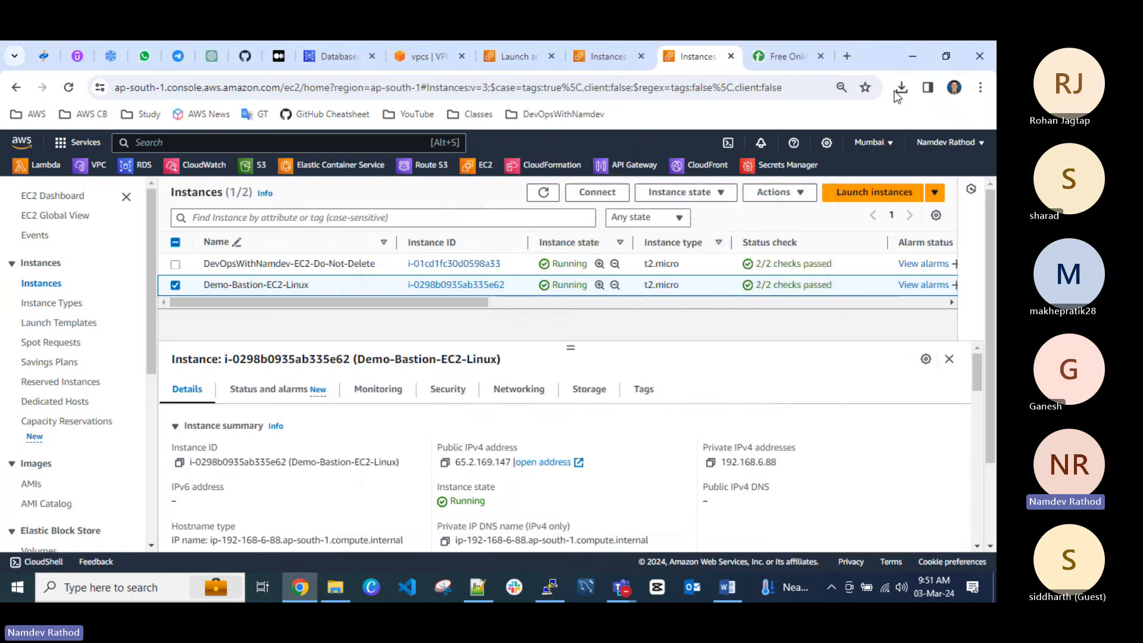
{"action": "left_click", "coordinate": [895, 91]}
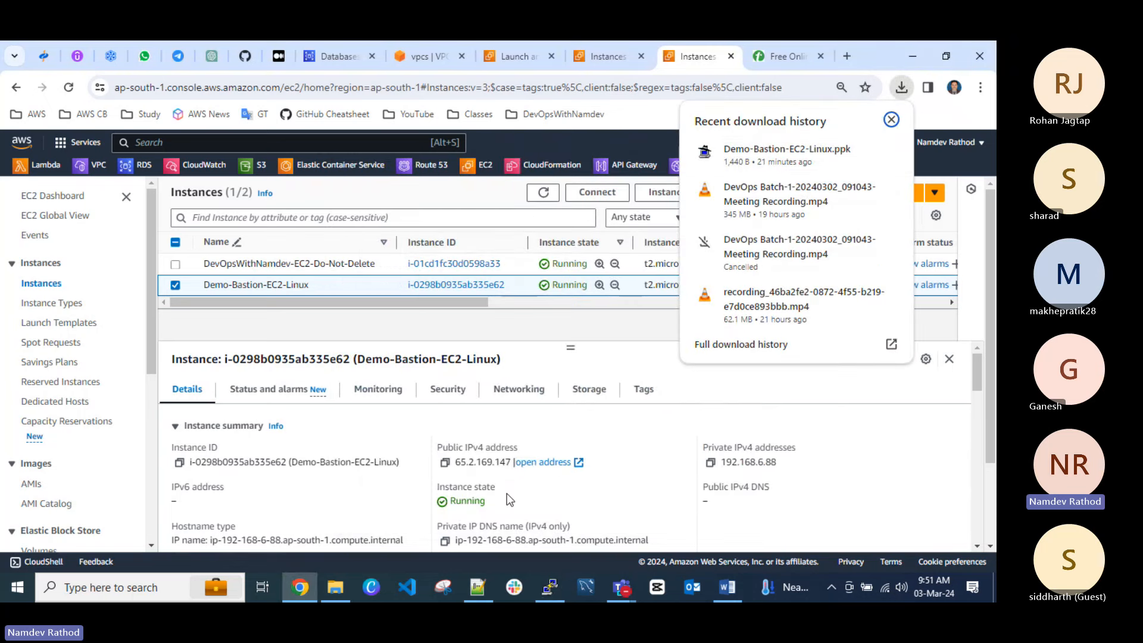
{"action": "left_click", "coordinate": [550, 588]}
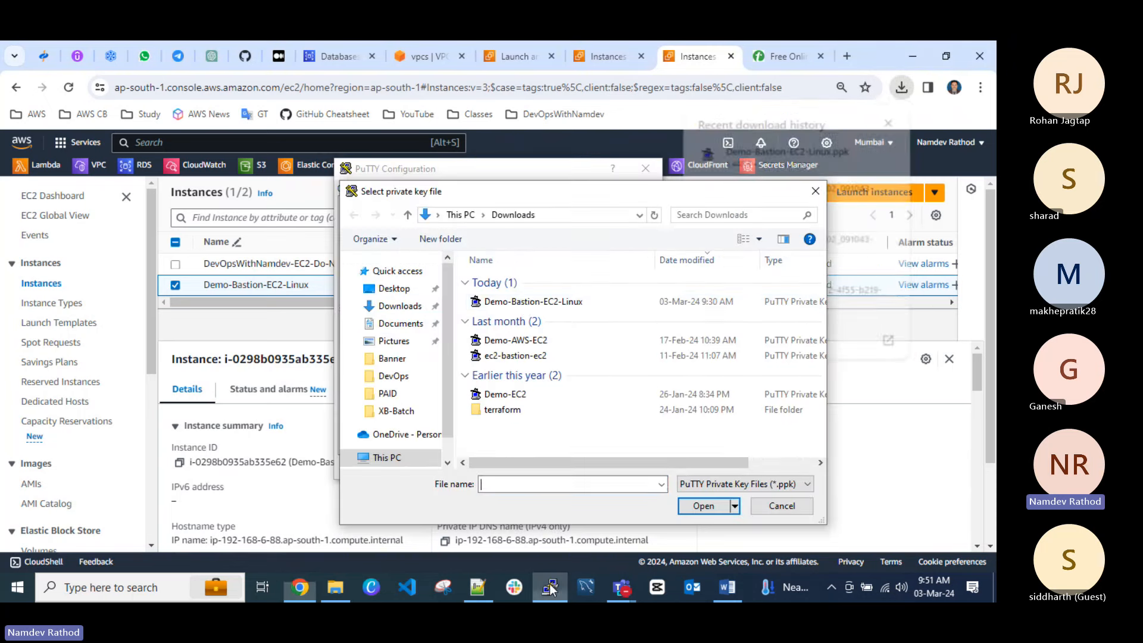
{"action": "left_click", "coordinate": [510, 302]}
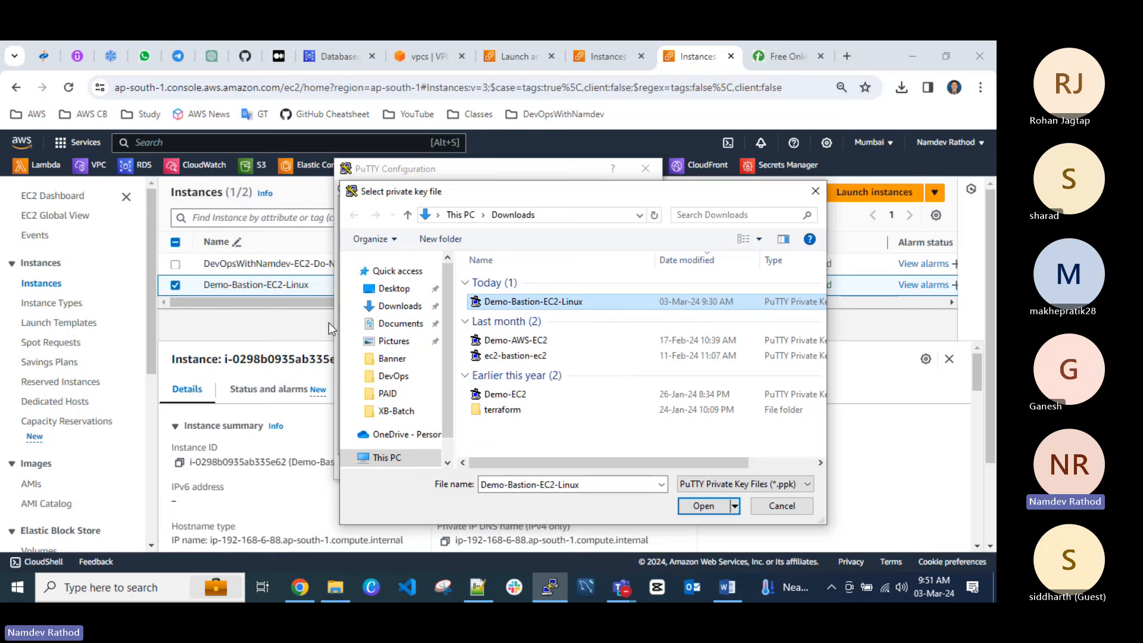
Return to the EC2 console and examine the Demo-Bastion-EC2-Linux instance's details for the key pair assigned at launch.
{"action": "left_click", "coordinate": [299, 324]}
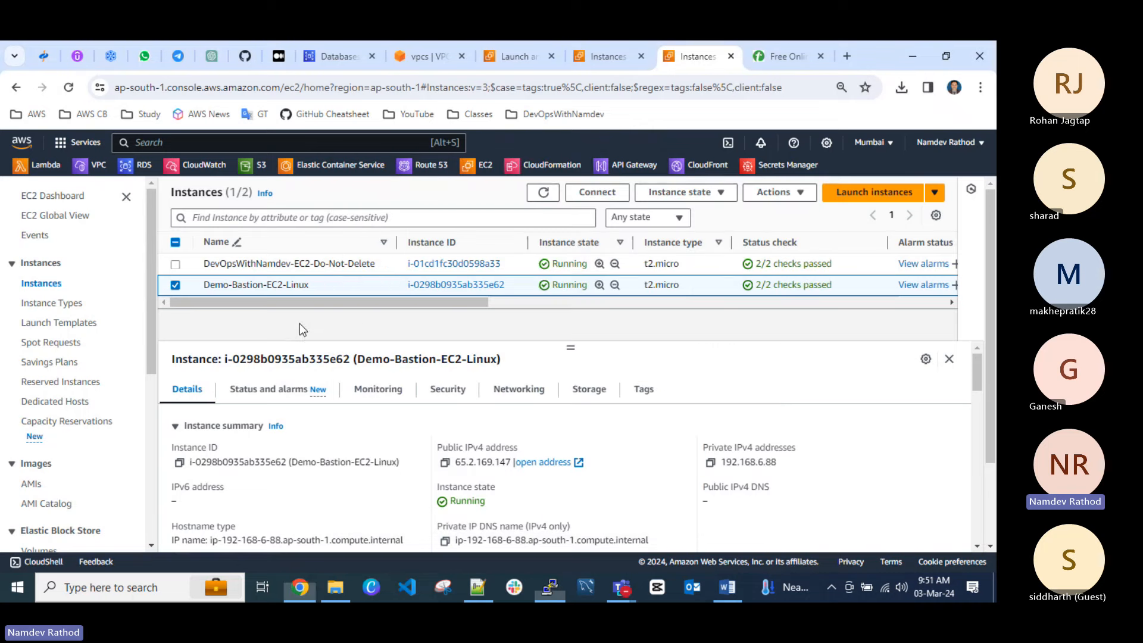
{"action": "left_click", "coordinate": [175, 285]}
{"action": "left_click", "coordinate": [175, 285]}
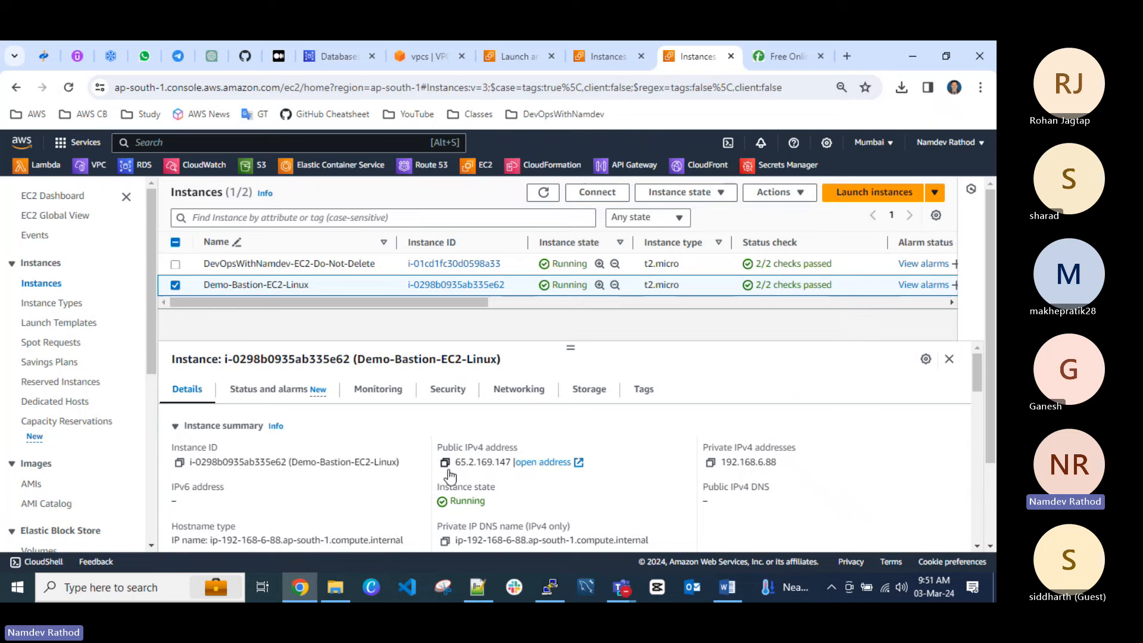
{"action": "scroll", "coordinate": [337, 470], "scroll_direction": "down", "scroll_amount": 3}
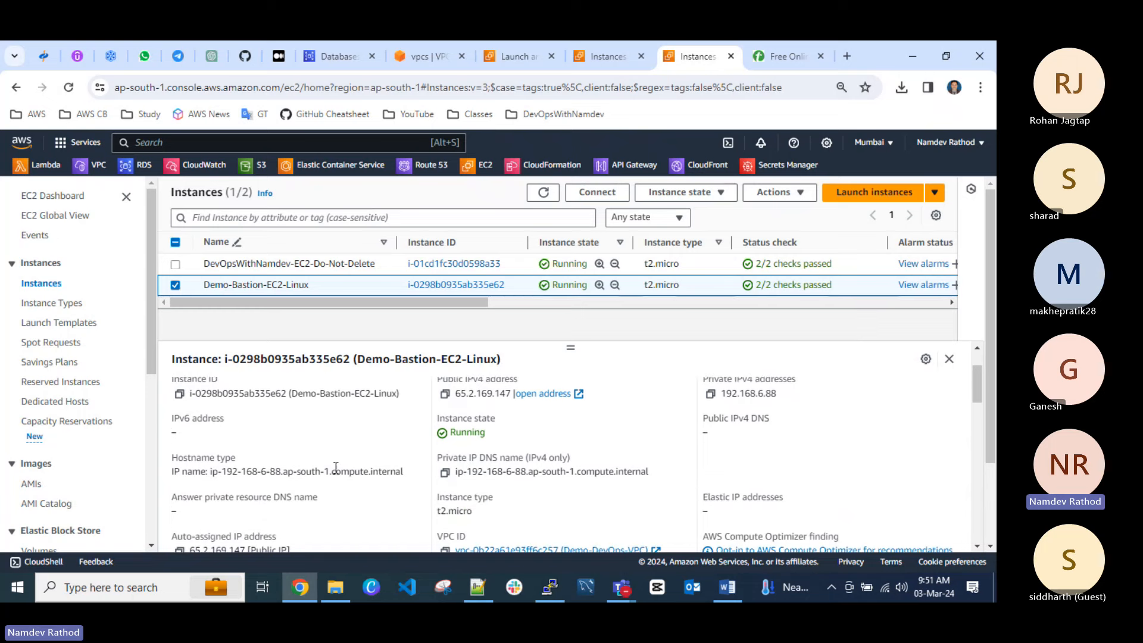
{"action": "scroll", "coordinate": [341, 472], "scroll_direction": "down", "scroll_amount": 2}
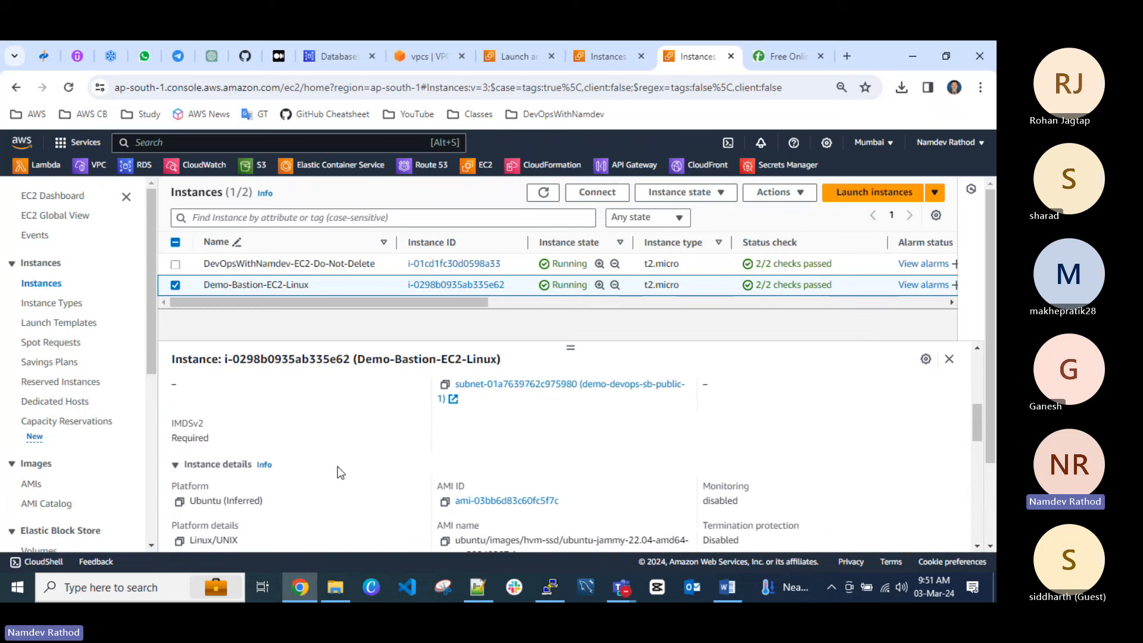
{"action": "scroll", "coordinate": [340, 474], "scroll_direction": "down", "scroll_amount": 2}
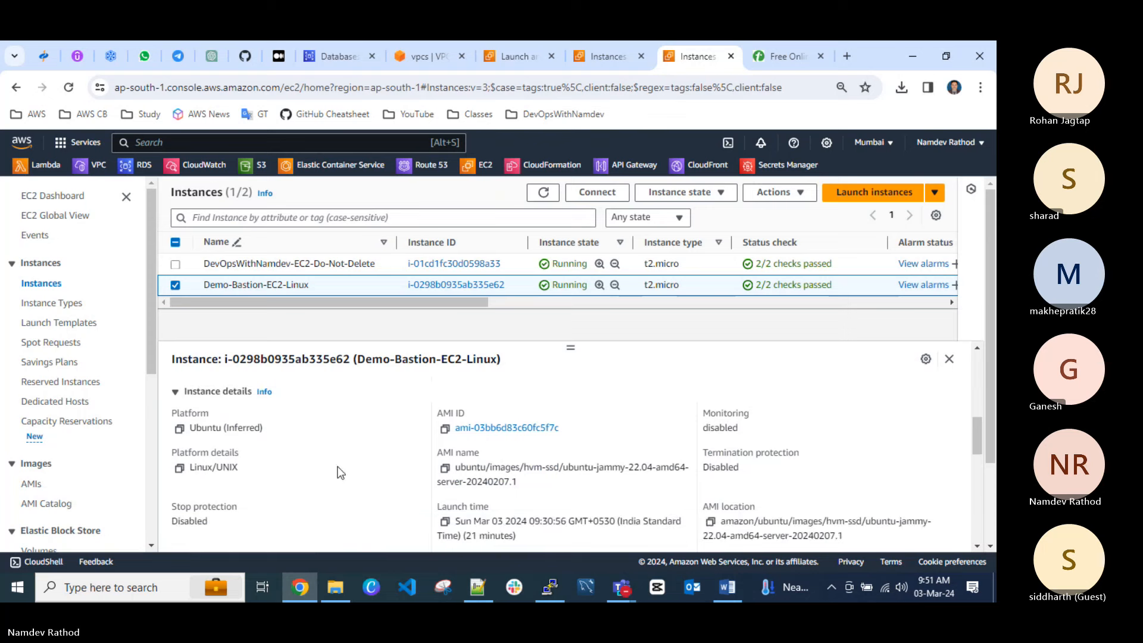
{"action": "scroll", "coordinate": [340, 472], "scroll_direction": "down", "scroll_amount": 3}
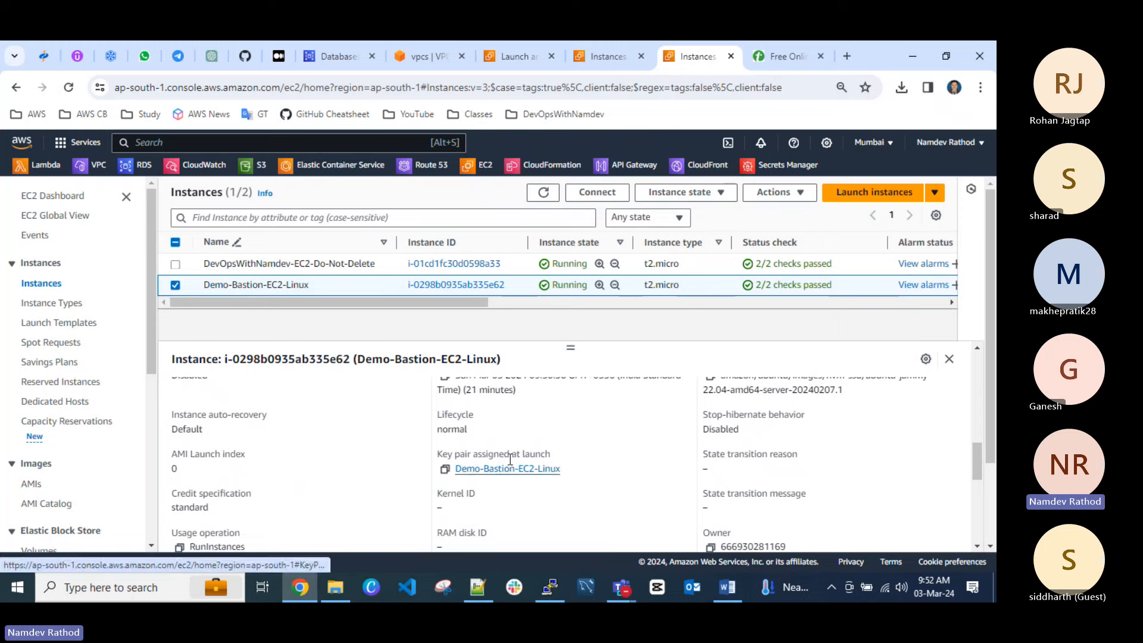
{"action": "scroll", "coordinate": [367, 454], "scroll_direction": "up", "scroll_amount": 10}
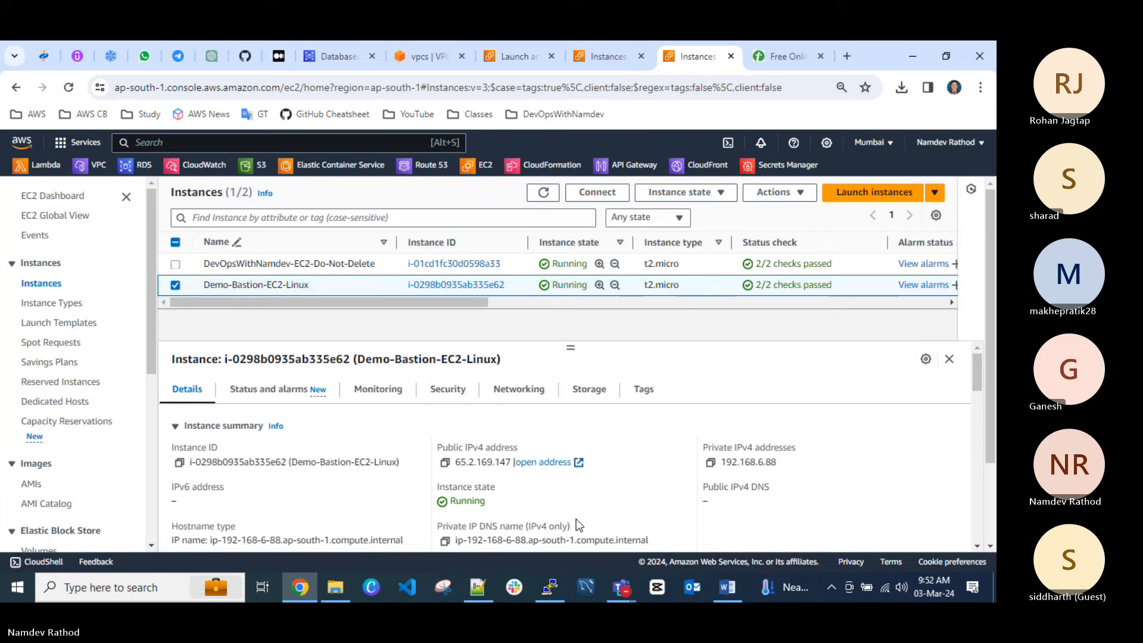
Switch back to PuTTY, load the Demo-Bastion-EC2-Linux private key file, and review the login data, session and credentials settings.
{"action": "left_click", "coordinate": [547, 590]}
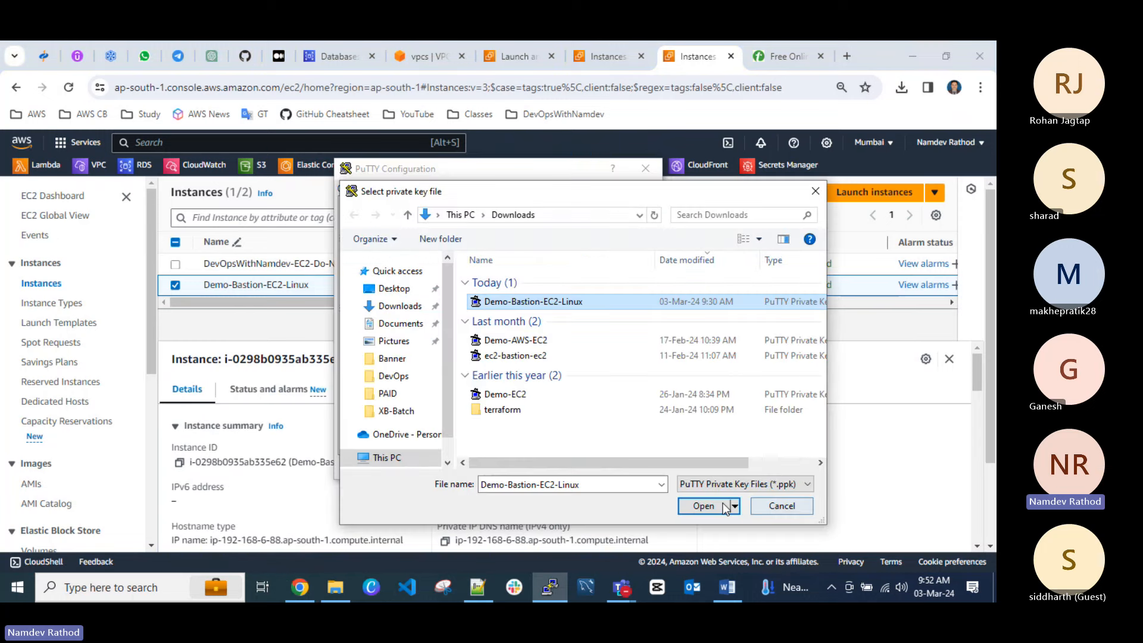
{"action": "left_click", "coordinate": [698, 505]}
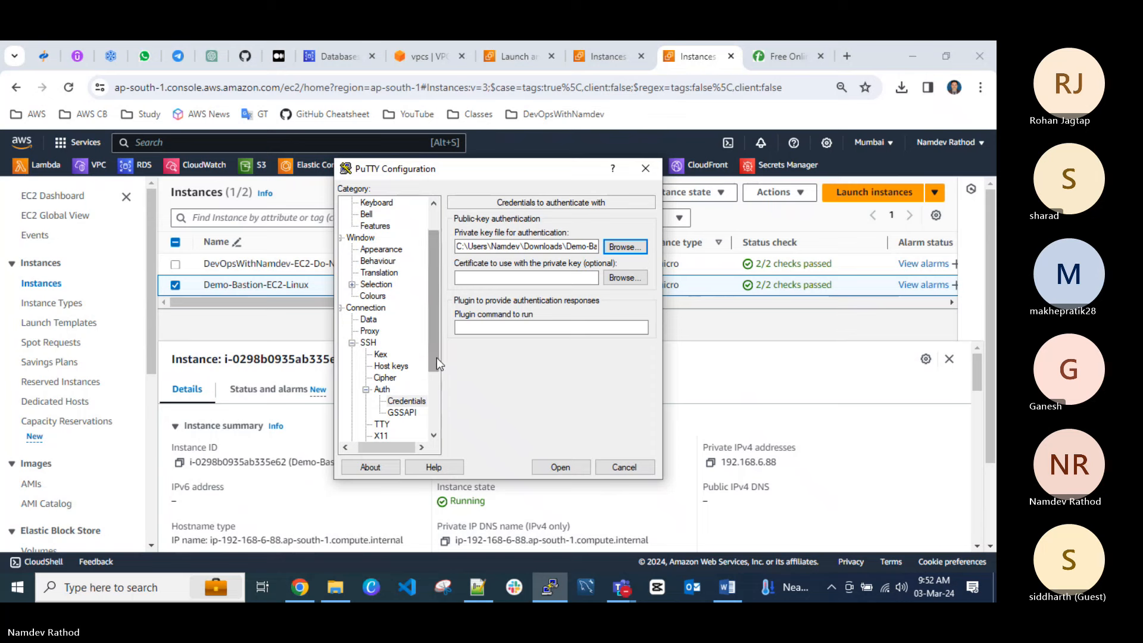
{"action": "left_click_drag", "start_coordinate": [437, 357], "coordinate": [452, 289]}
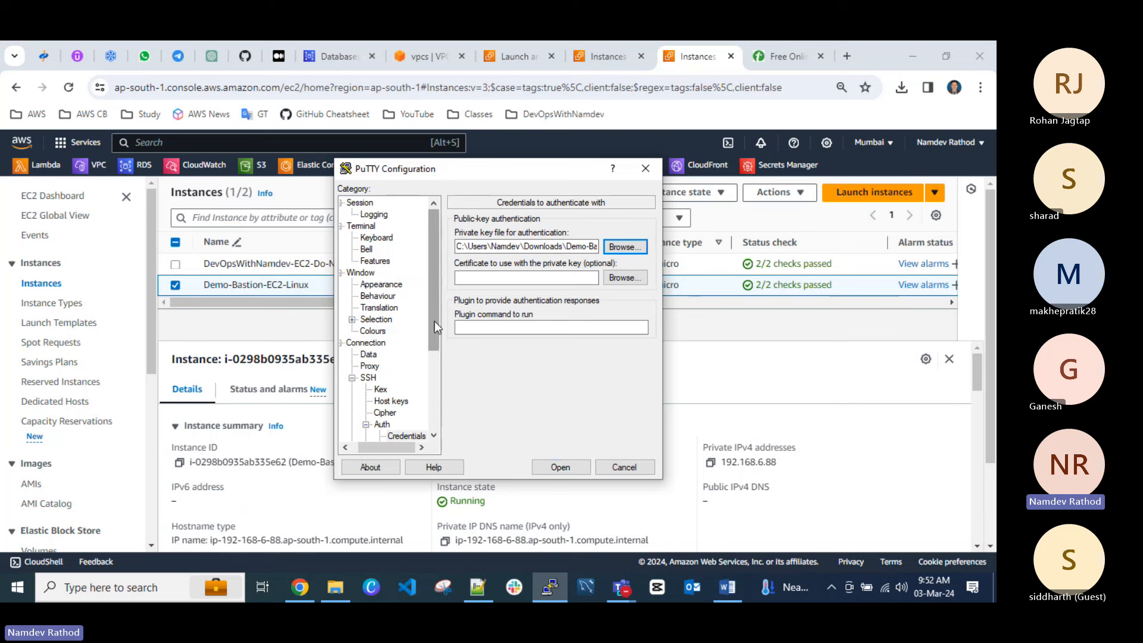
{"action": "left_click", "coordinate": [374, 345]}
{"action": "left_click", "coordinate": [370, 355]}
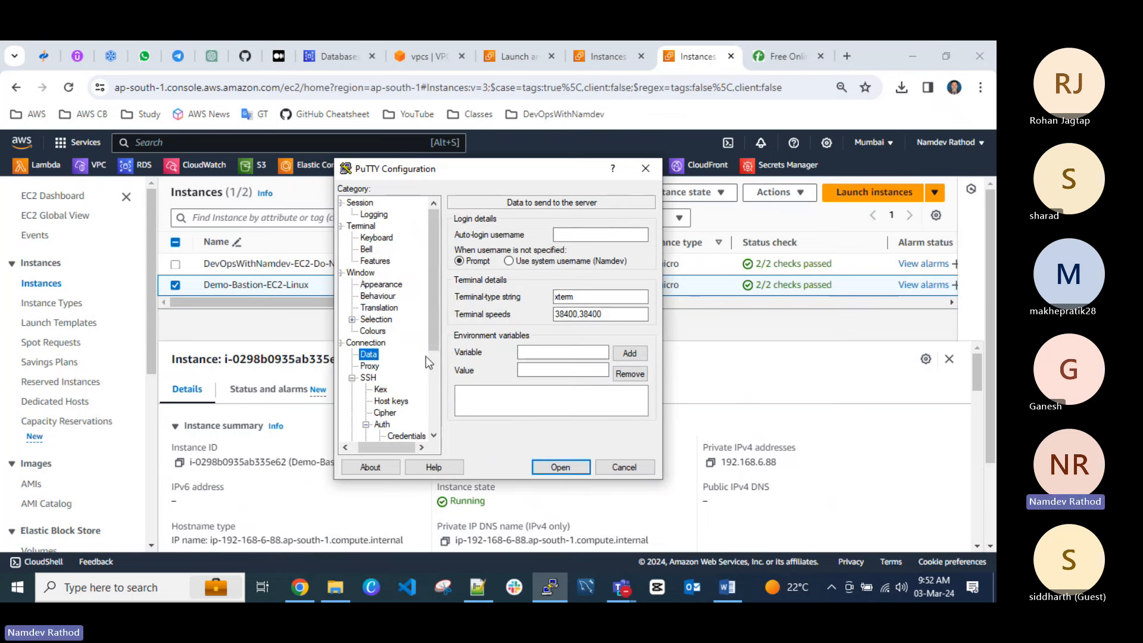
{"action": "scroll", "coordinate": [390, 450], "scroll_direction": "left", "scroll_amount": 2}
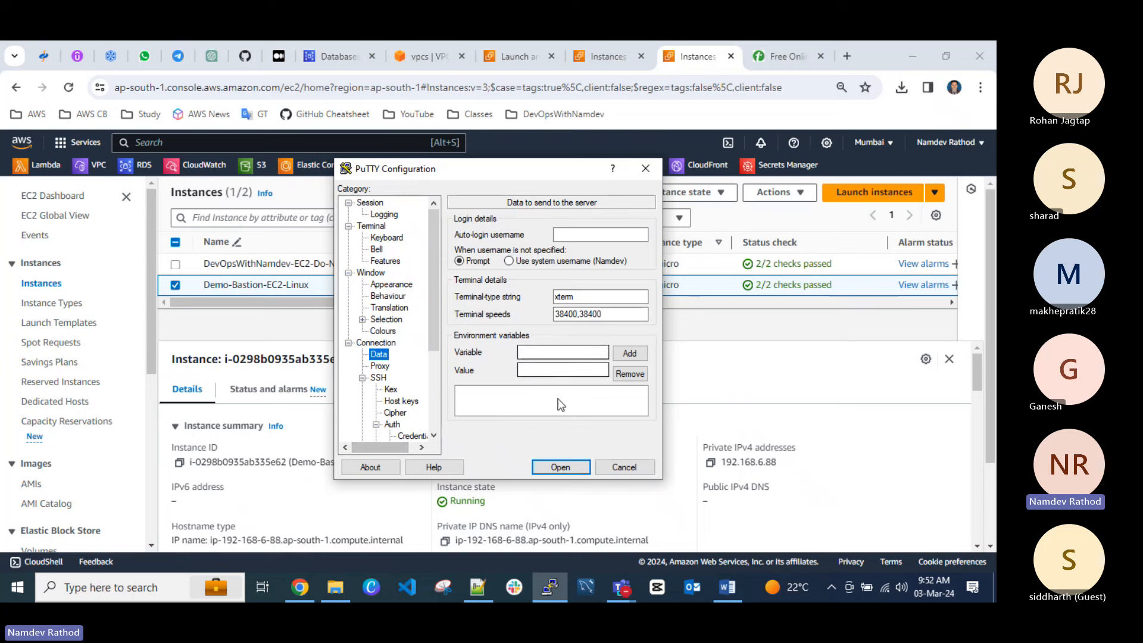
{"action": "left_click", "coordinate": [370, 203]}
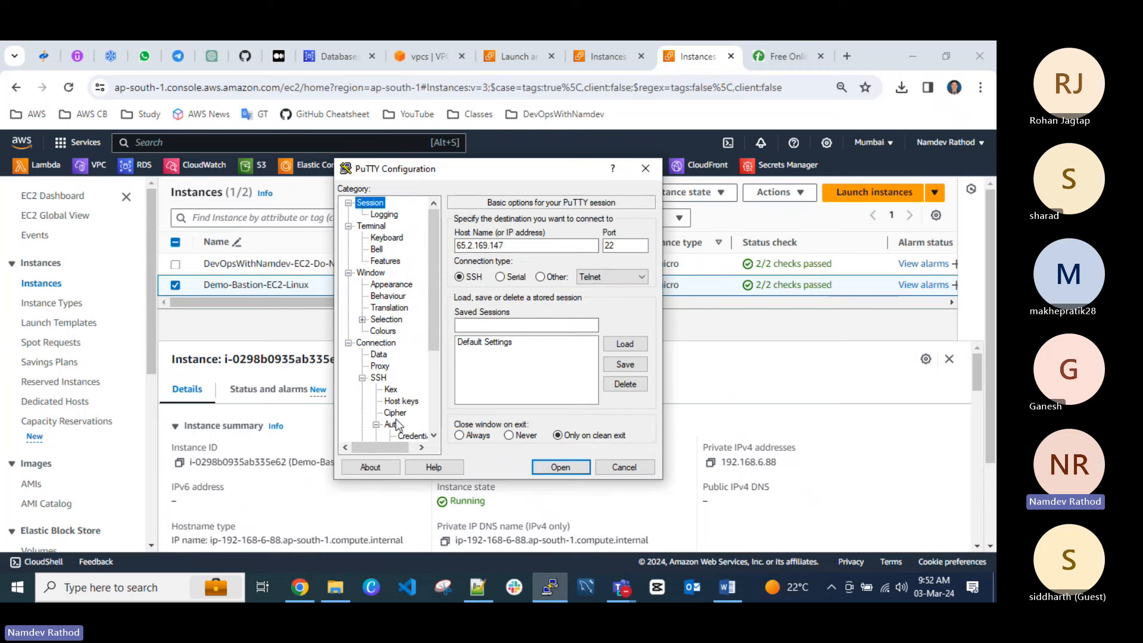
{"action": "scroll", "coordinate": [407, 416], "scroll_direction": "down", "scroll_amount": 1}
{"action": "scroll", "coordinate": [407, 416], "scroll_direction": "down", "scroll_amount": 1}
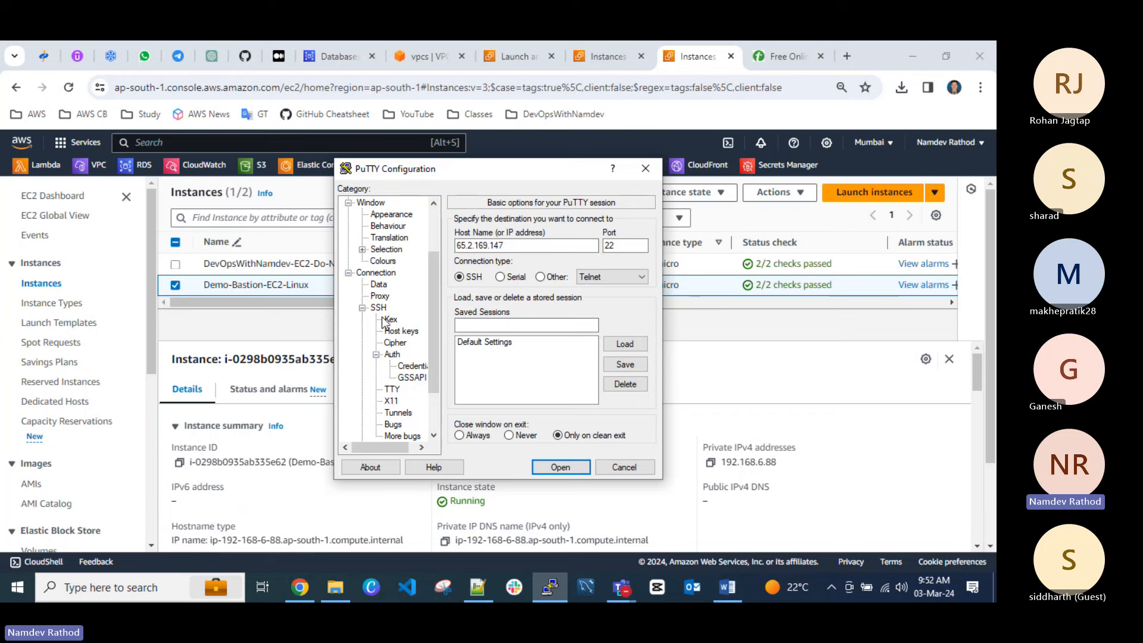
{"action": "left_click", "coordinate": [411, 365]}
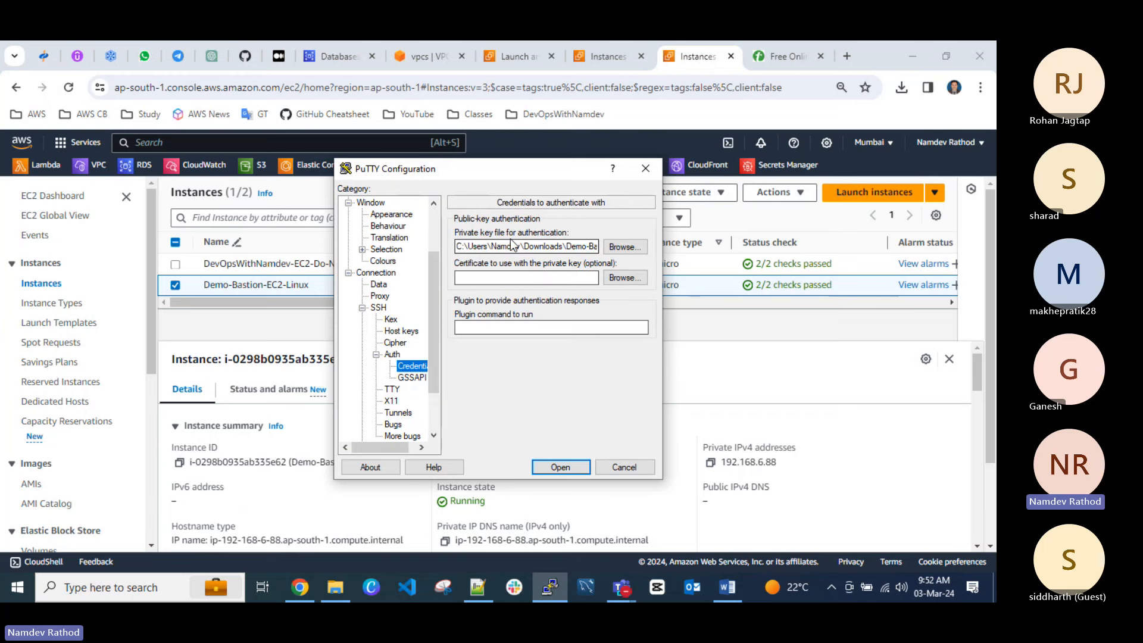
Open the SSH connection to 65.2.169.147, accept the server's host key, and close the session at the login prompt.
{"action": "left_click", "coordinate": [567, 468]}
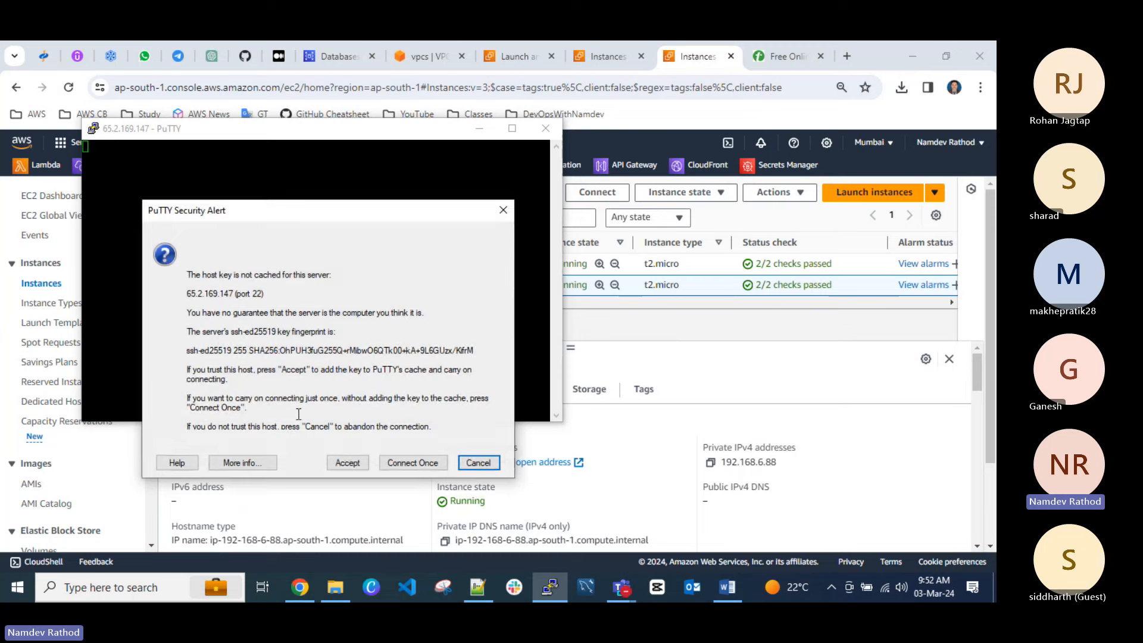
{"action": "left_click", "coordinate": [348, 463]}
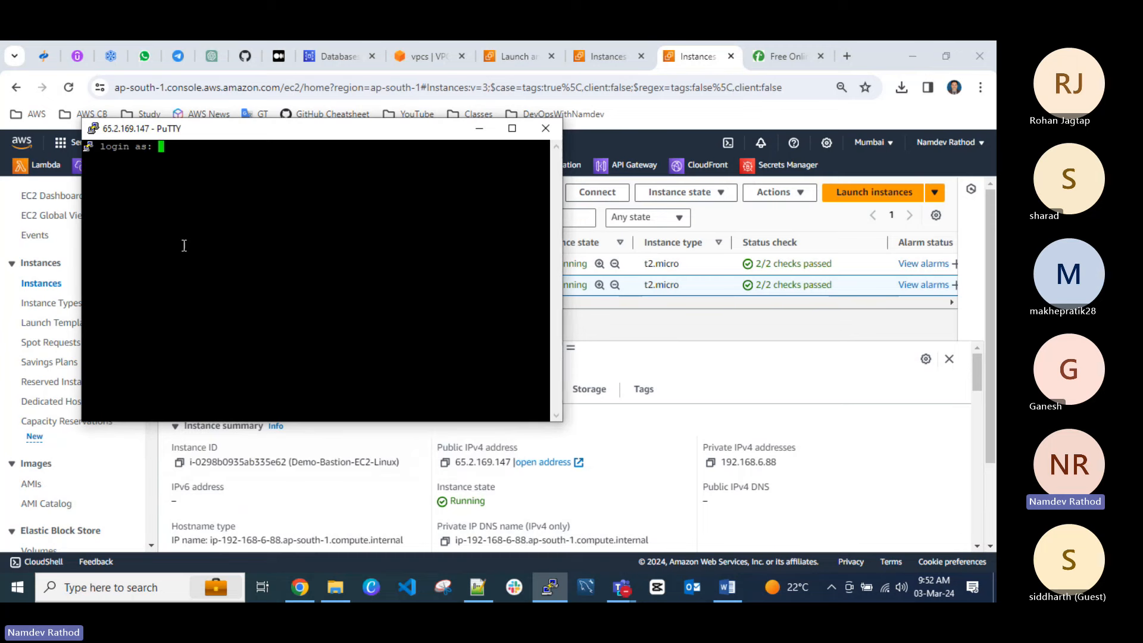
{"action": "left_click", "coordinate": [542, 130]}
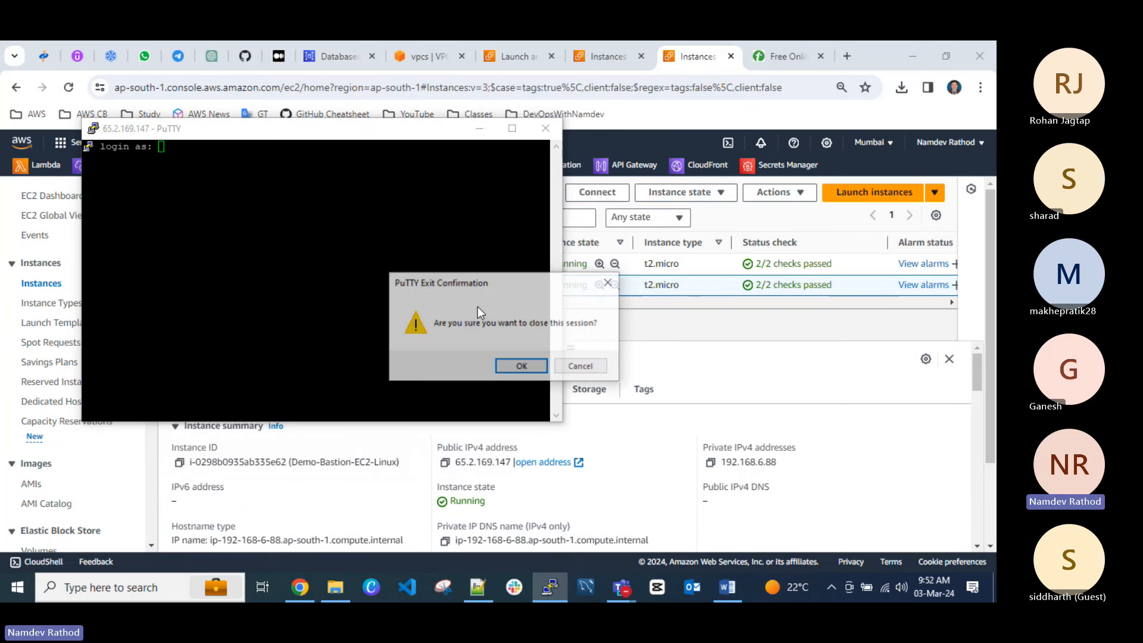
{"action": "left_click", "coordinate": [515, 364]}
Reopen PuTTY, set the host name to 65.2.169.147, and open the SSH authentication credentials settings.
{"action": "left_click", "coordinate": [550, 587]}
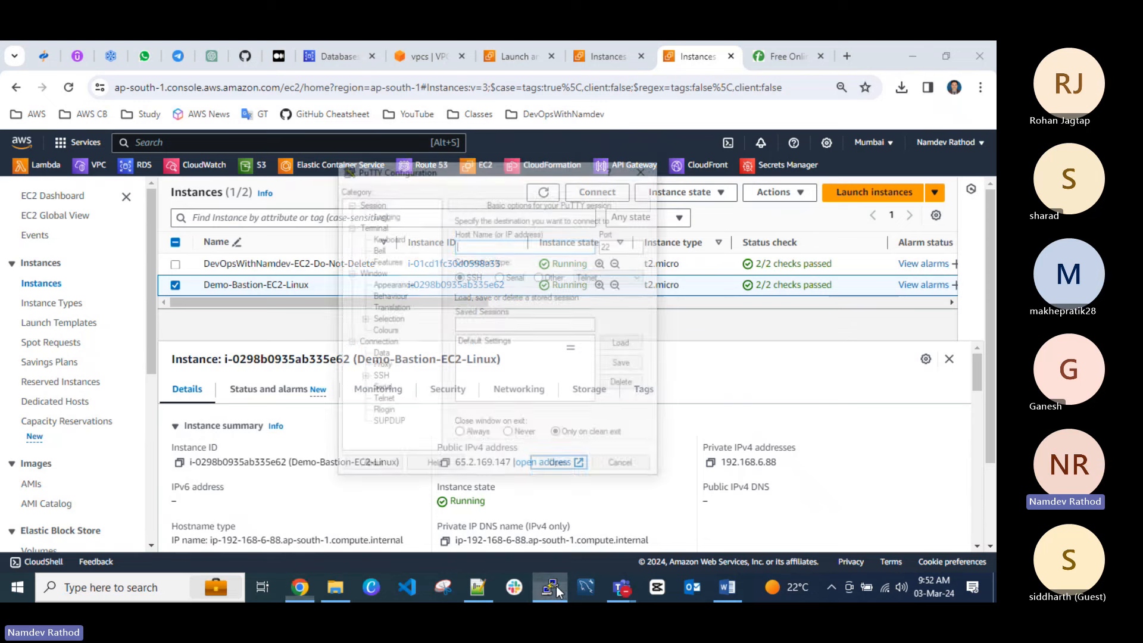
{"action": "type", "text": "65.2.169.147"}
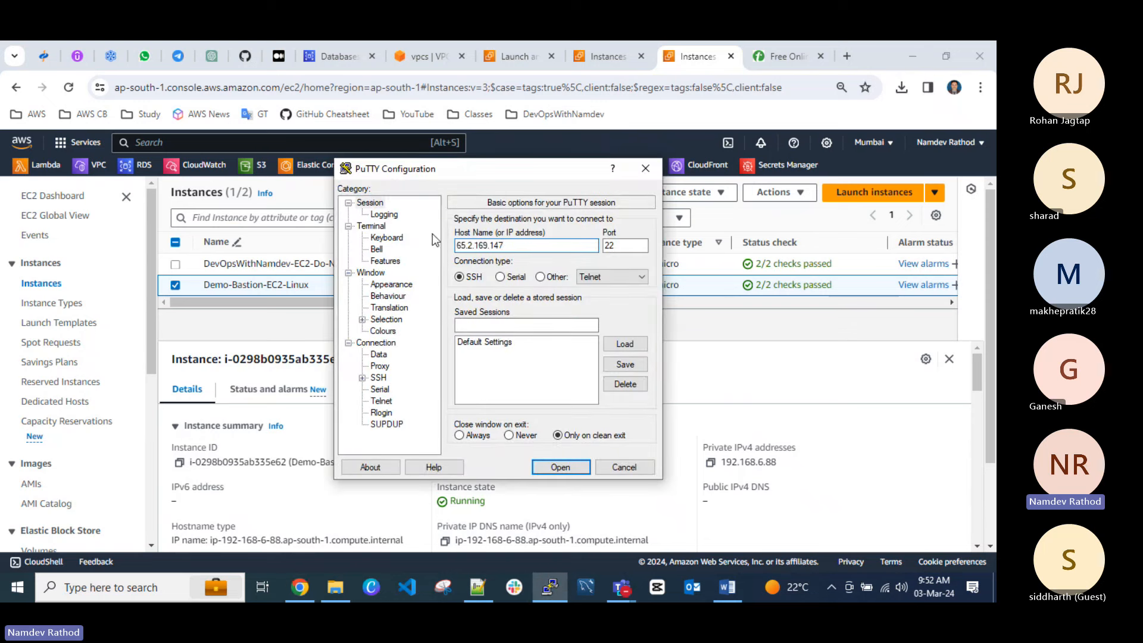
{"action": "left_click", "coordinate": [362, 378]}
{"action": "left_click", "coordinate": [377, 390]}
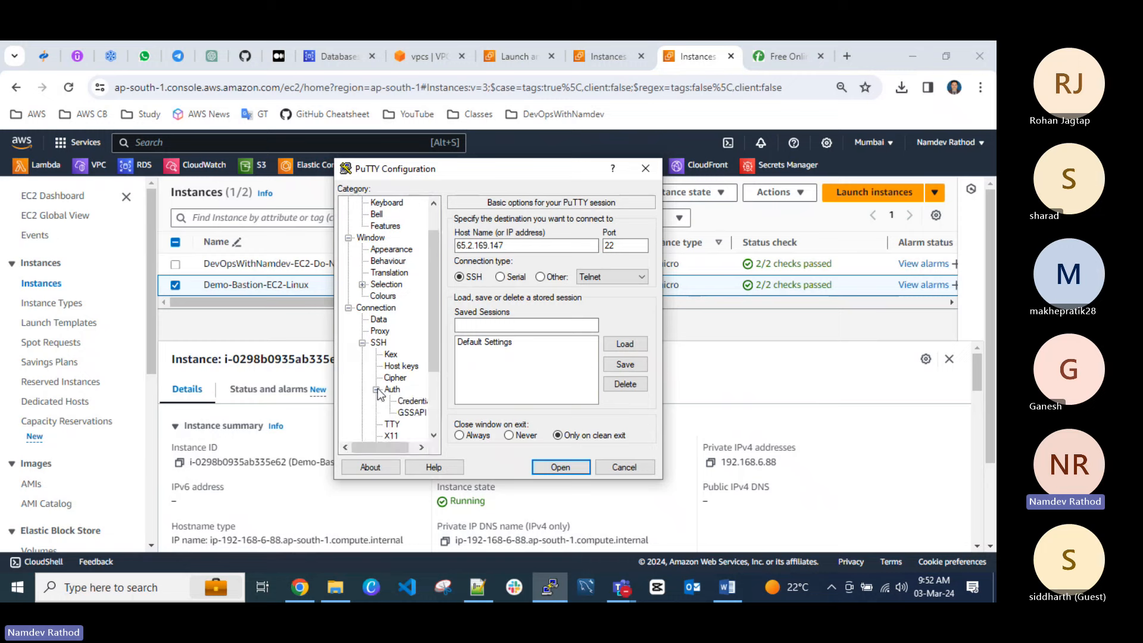
{"action": "left_click", "coordinate": [411, 401]}
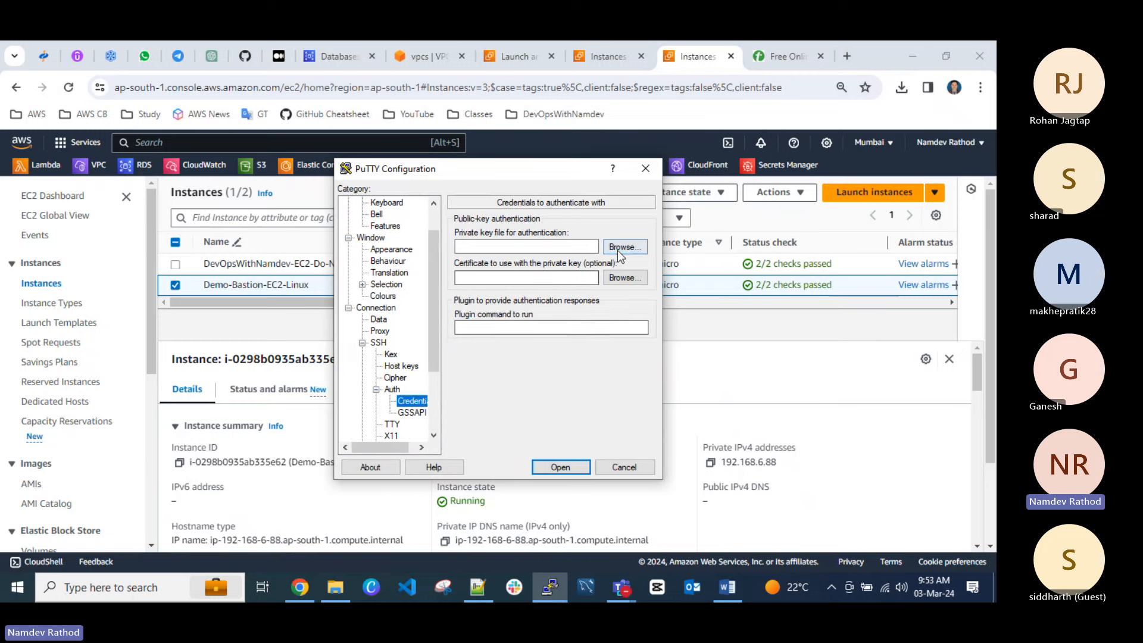
Select the Demo-Bastion-EC2-Linux private key from Downloads as the file for SSH authentication.
{"action": "left_click", "coordinate": [622, 247]}
{"action": "left_click", "coordinate": [532, 302]}
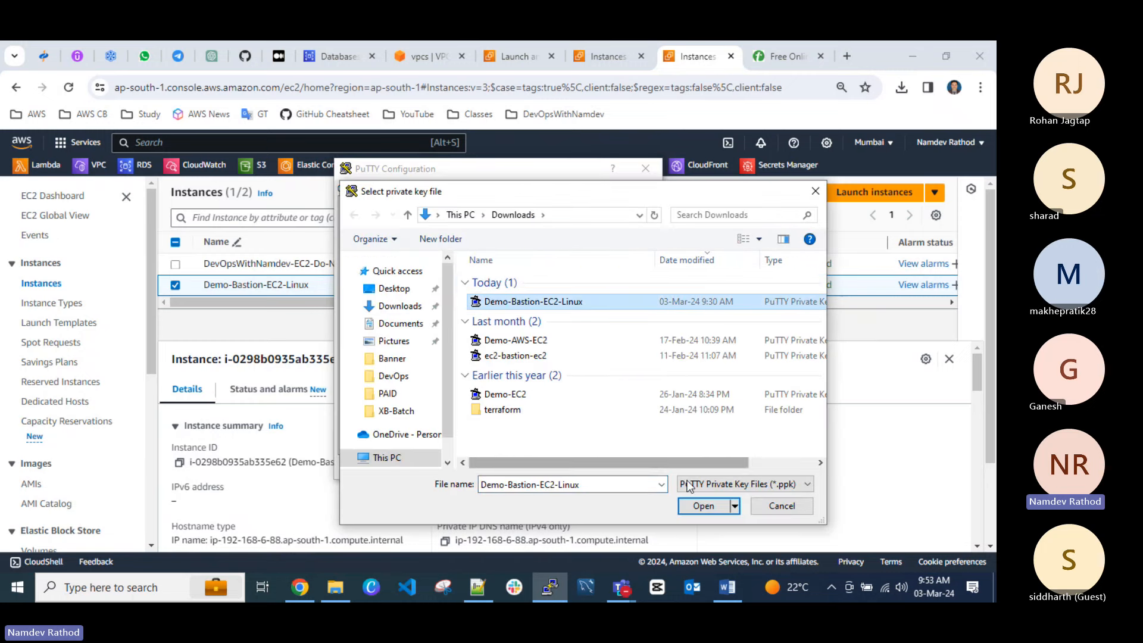
{"action": "left_click", "coordinate": [701, 506]}
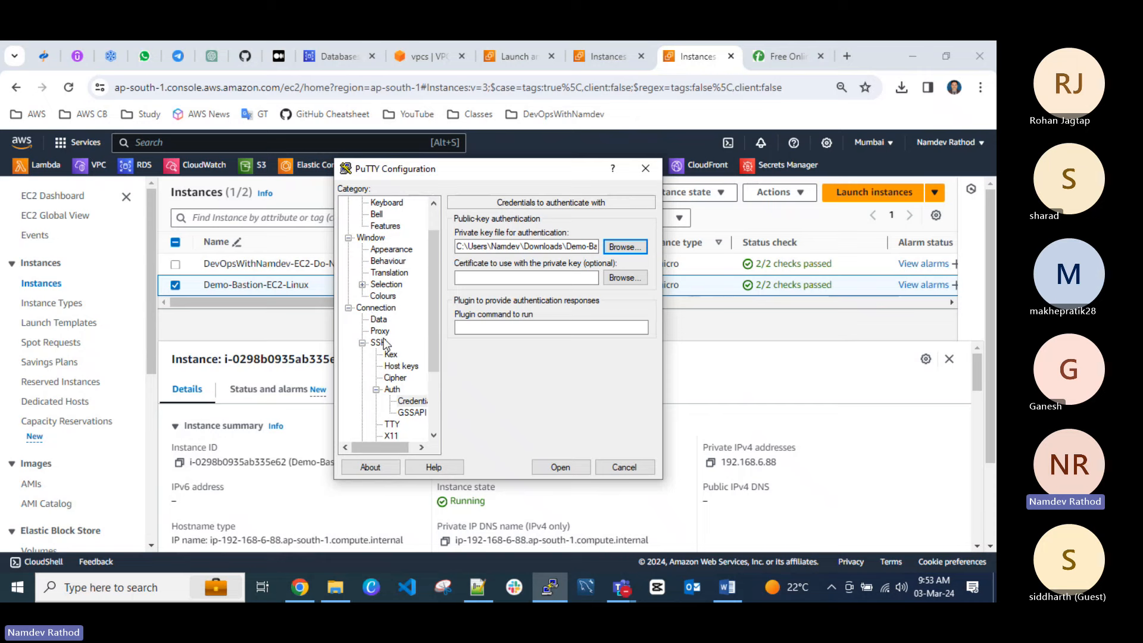
Set the connection's auto-login username to ubuntu.
{"action": "left_click", "coordinate": [379, 321]}
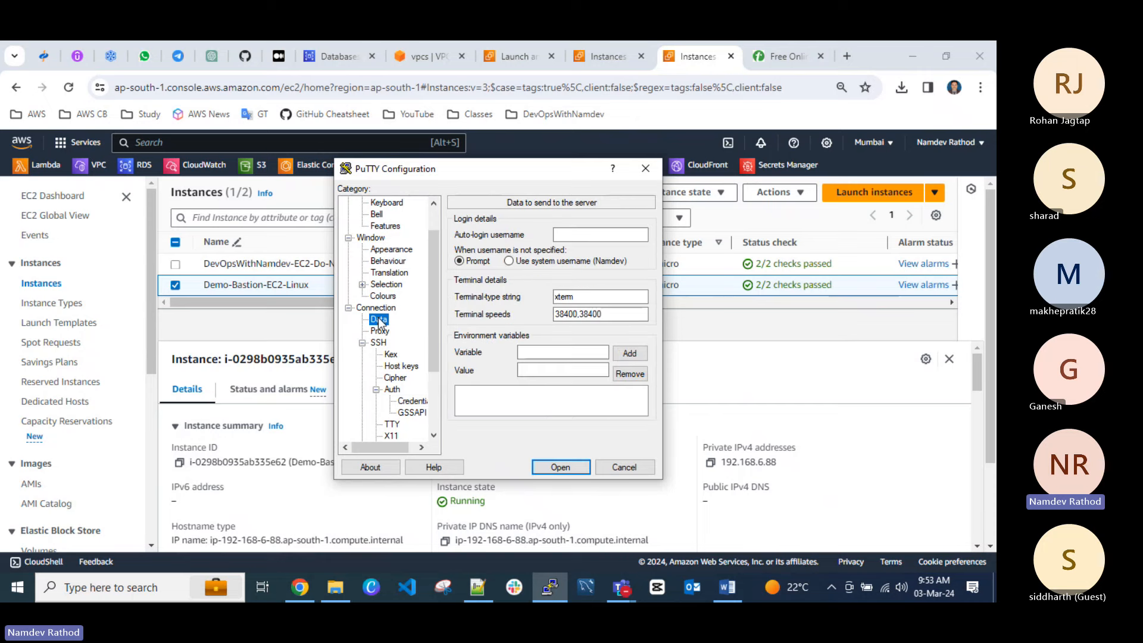
{"action": "left_click", "coordinate": [589, 236]}
{"action": "type", "text": "ubuntu"}
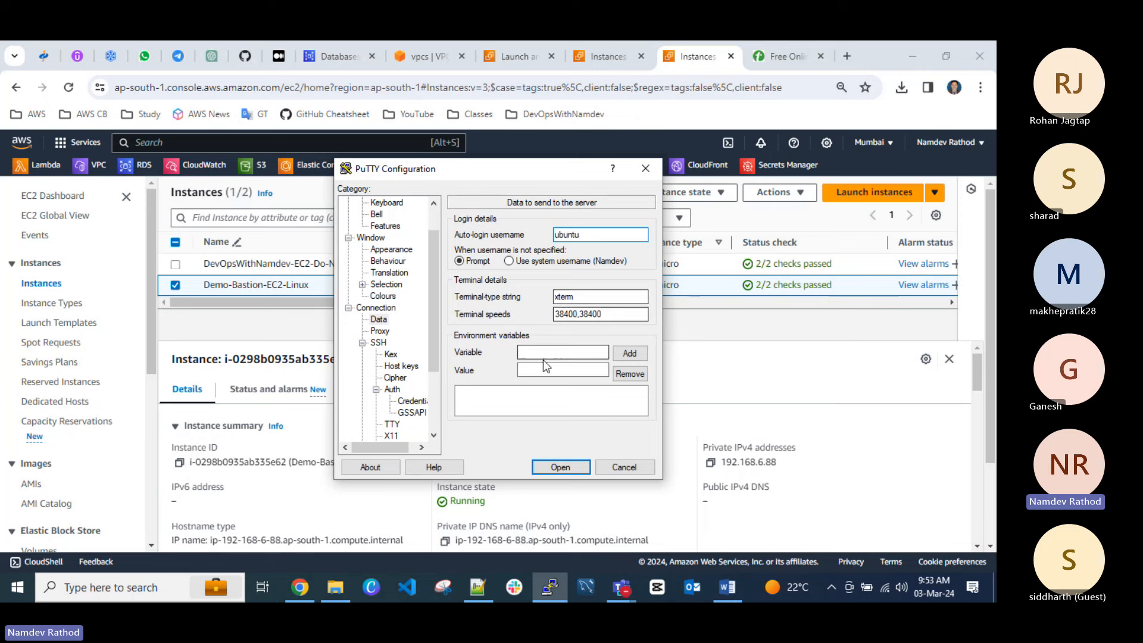
{"action": "key", "text": "BackSpace"}
{"action": "key", "text": "BackSpace"}
{"action": "key", "text": "BackSpace"}
{"action": "key", "text": "BackSpace"}
{"action": "key", "text": "BackSpace"}
{"action": "key", "text": "BackSpace"}
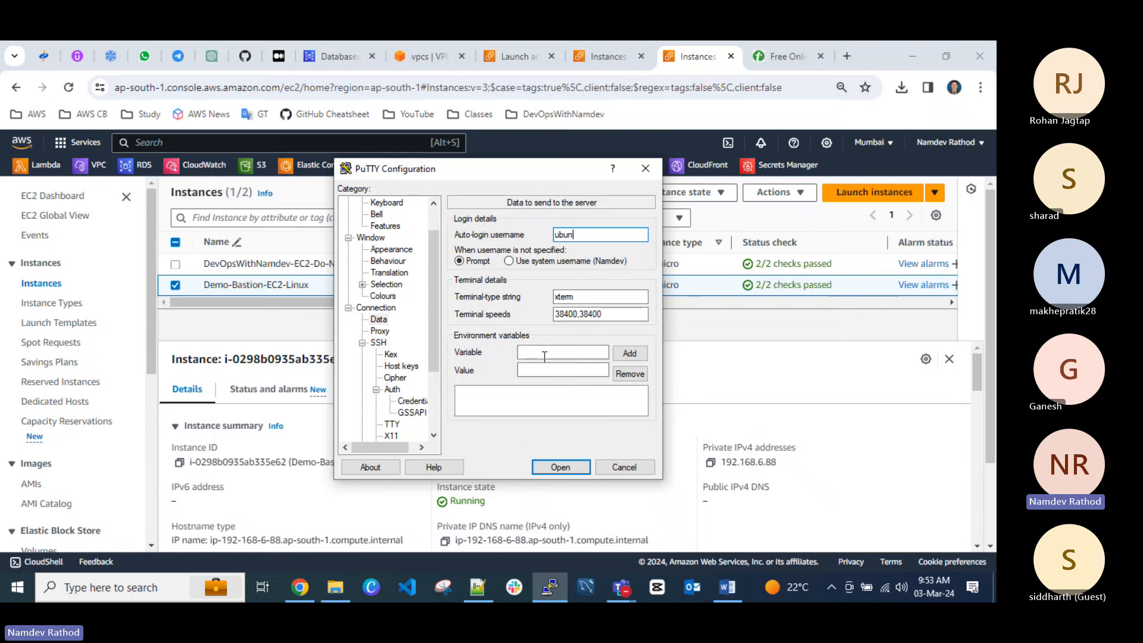
{"action": "type", "text": "ec2-user"}
{"action": "key", "text": "BackSpace"}
{"action": "key", "text": "BackSpace"}
{"action": "key", "text": "BackSpace"}
{"action": "key", "text": "BackSpace"}
{"action": "key", "text": "BackSpace"}
{"action": "key", "text": "BackSpace"}
{"action": "key", "text": "BackSpace"}
{"action": "type", "text": "ubuntu"}
{"action": "key", "text": "BackSpace"}
{"action": "key", "text": "BackSpace"}
{"action": "key", "text": "BackSpace"}
{"action": "key", "text": "BackSpace"}
{"action": "key", "text": "BackSpace"}
{"action": "type", "text": "buntu"}
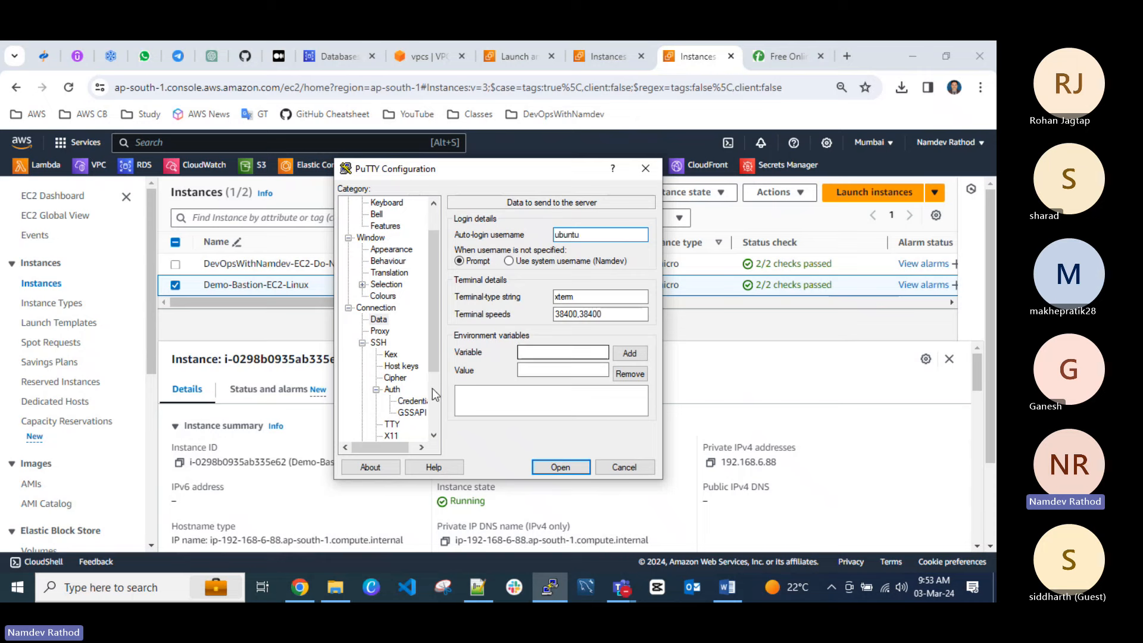
Save the session settings under the name demo-bastion-ec2 and close the configuration window.
{"action": "scroll", "coordinate": [378, 387], "scroll_direction": "up", "scroll_amount": 1}
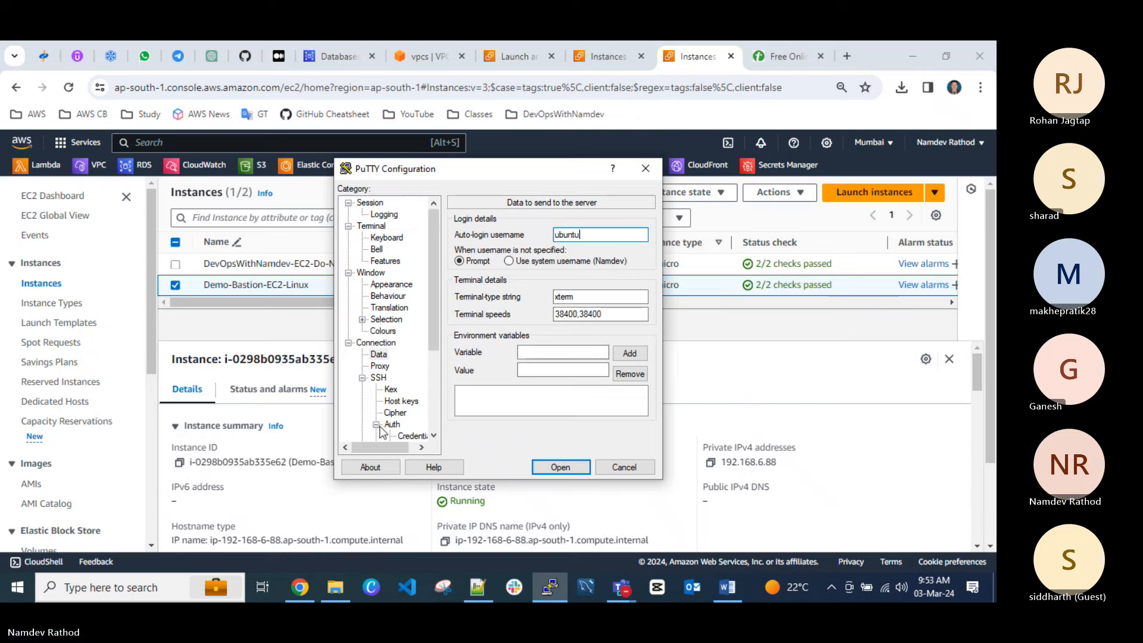
{"action": "left_click", "coordinate": [370, 203]}
{"action": "left_click", "coordinate": [518, 325]}
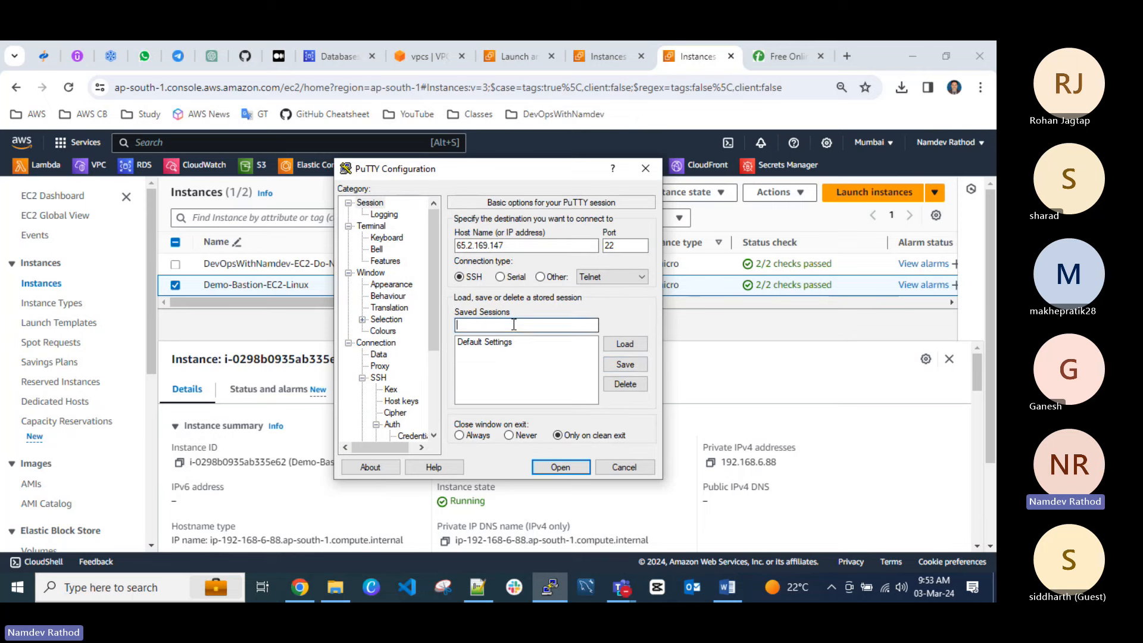
{"action": "type", "text": "demo"}
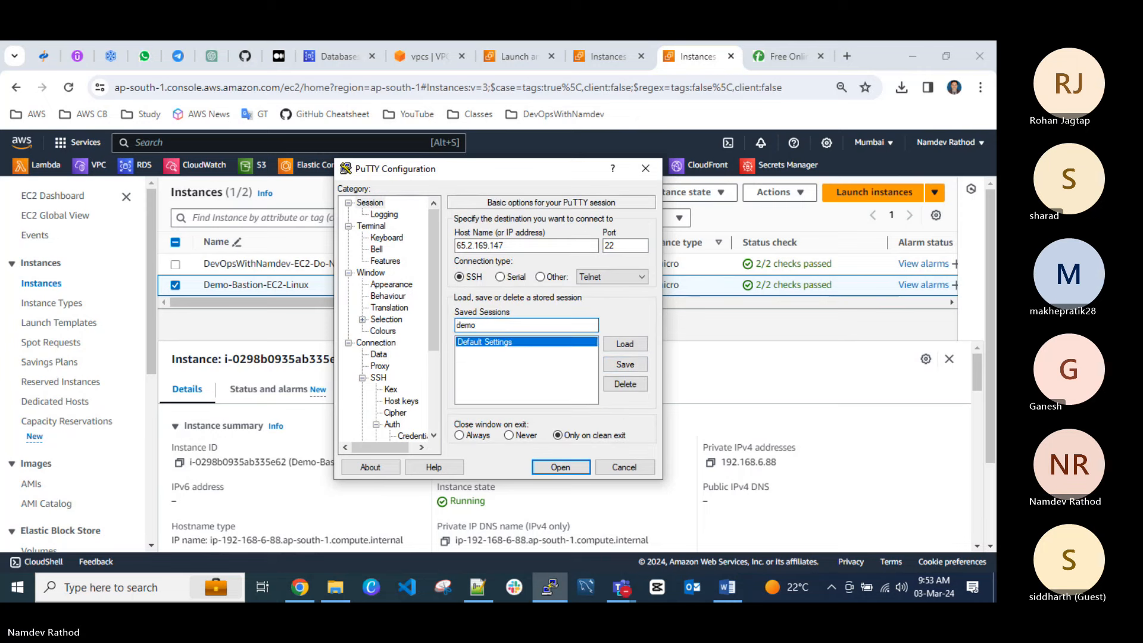
{"action": "type", "text": "-bastion"}
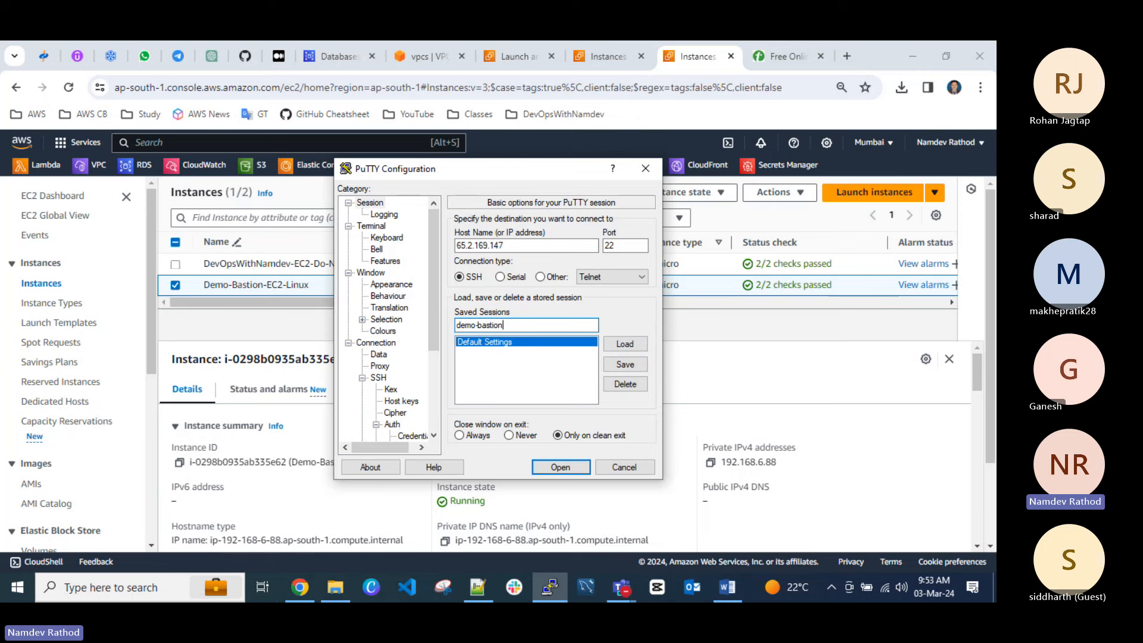
{"action": "type", "text": "-ec2"}
{"action": "left_click", "coordinate": [622, 365]}
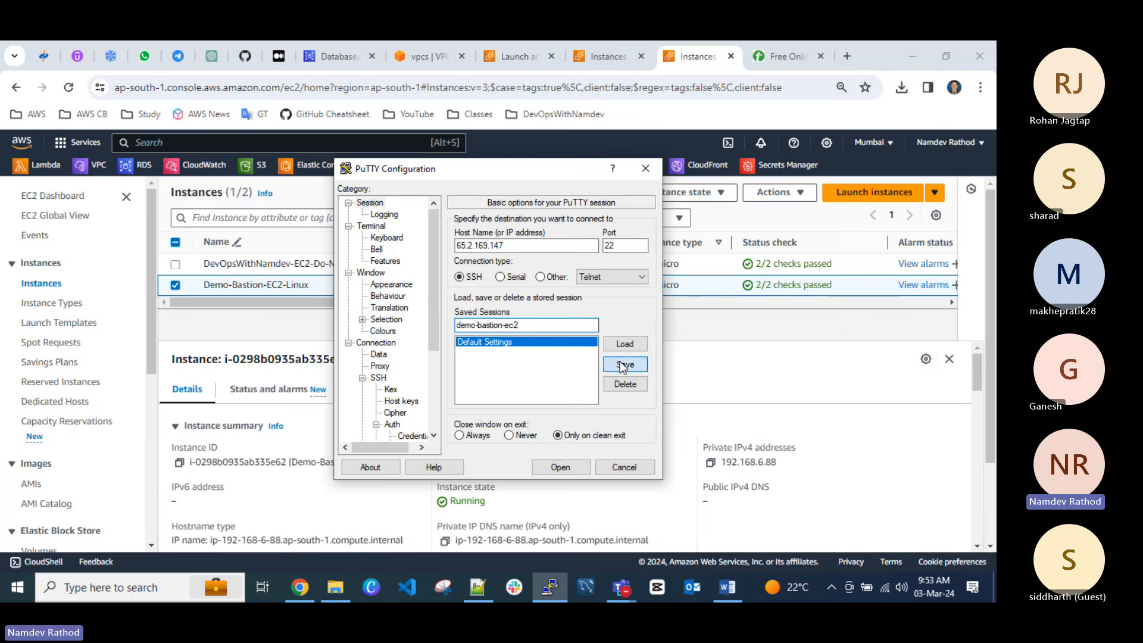
{"action": "left_click", "coordinate": [494, 352]}
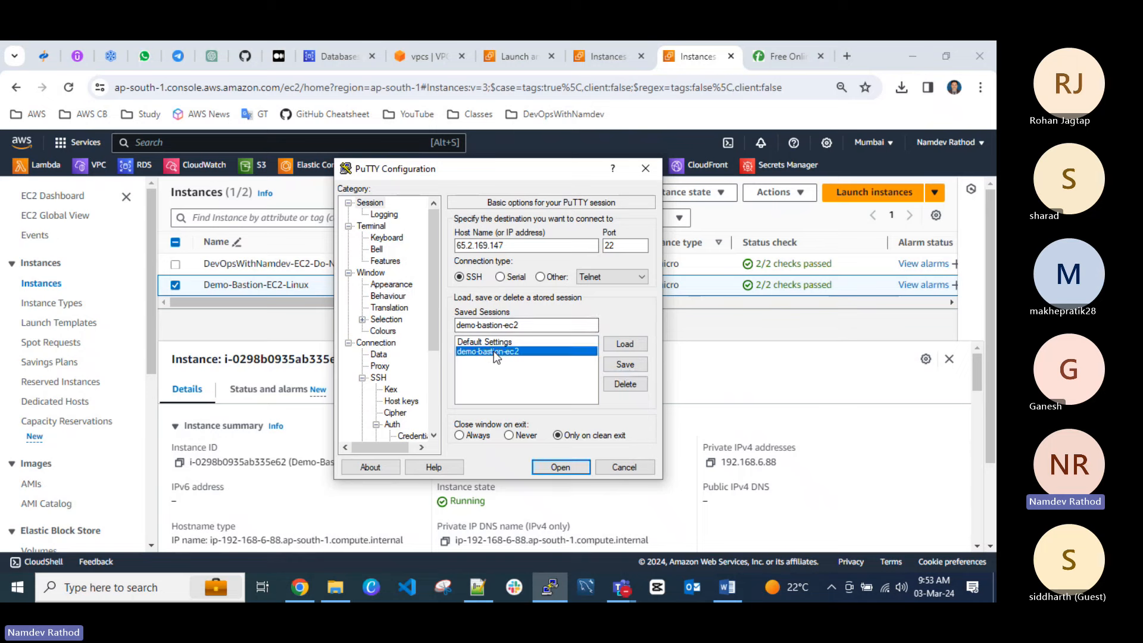
{"action": "left_click", "coordinate": [636, 468]}
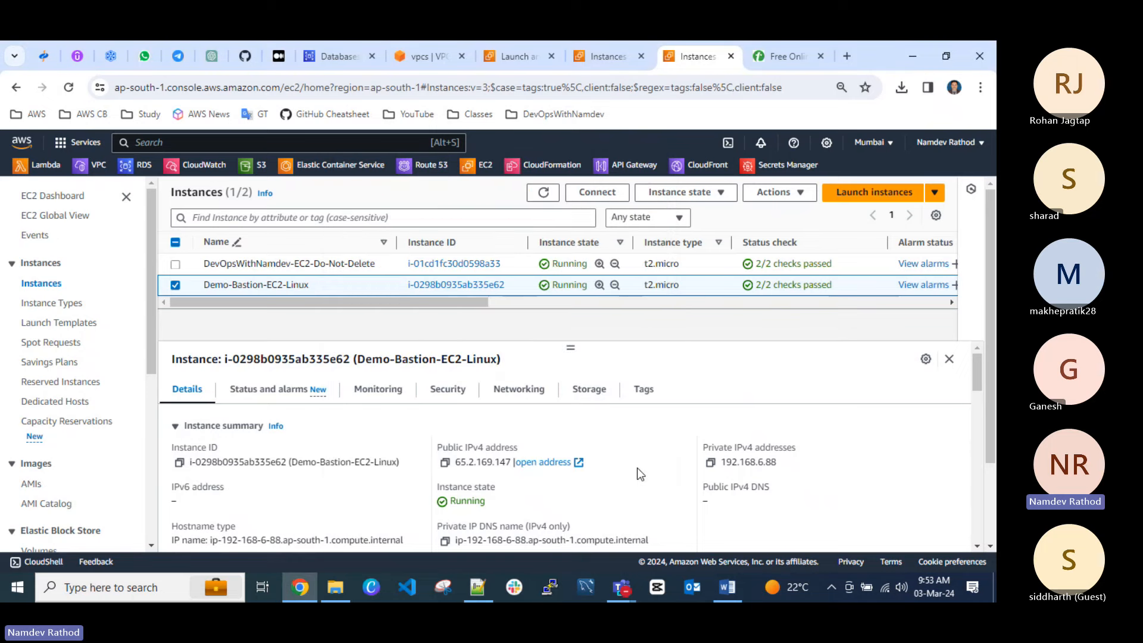
Reopen PuTTY, load the saved demo-bastion-ec2 session and connect to it in a maximized terminal window.
{"action": "left_click", "coordinate": [560, 586]}
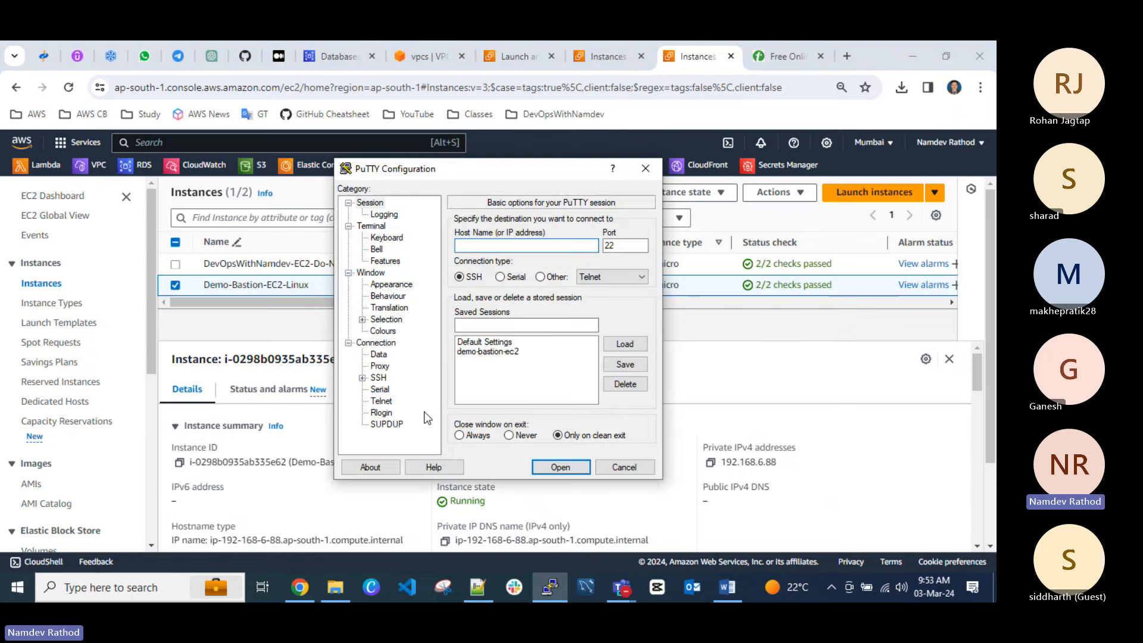
{"action": "left_click", "coordinate": [493, 352]}
{"action": "left_click", "coordinate": [624, 345]}
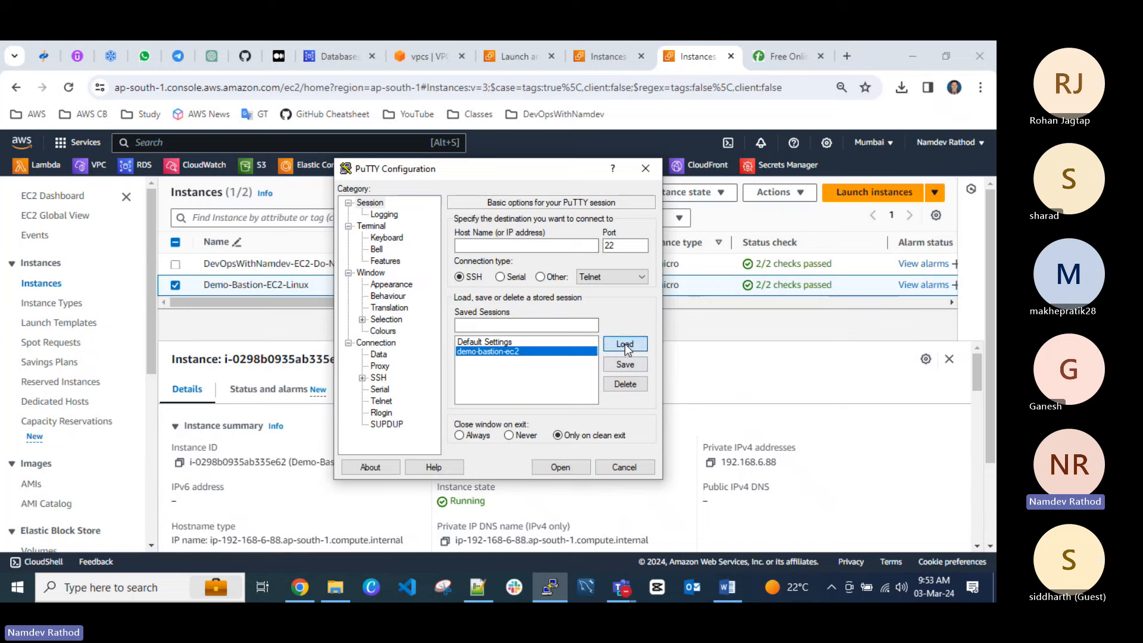
{"action": "left_click", "coordinate": [560, 467]}
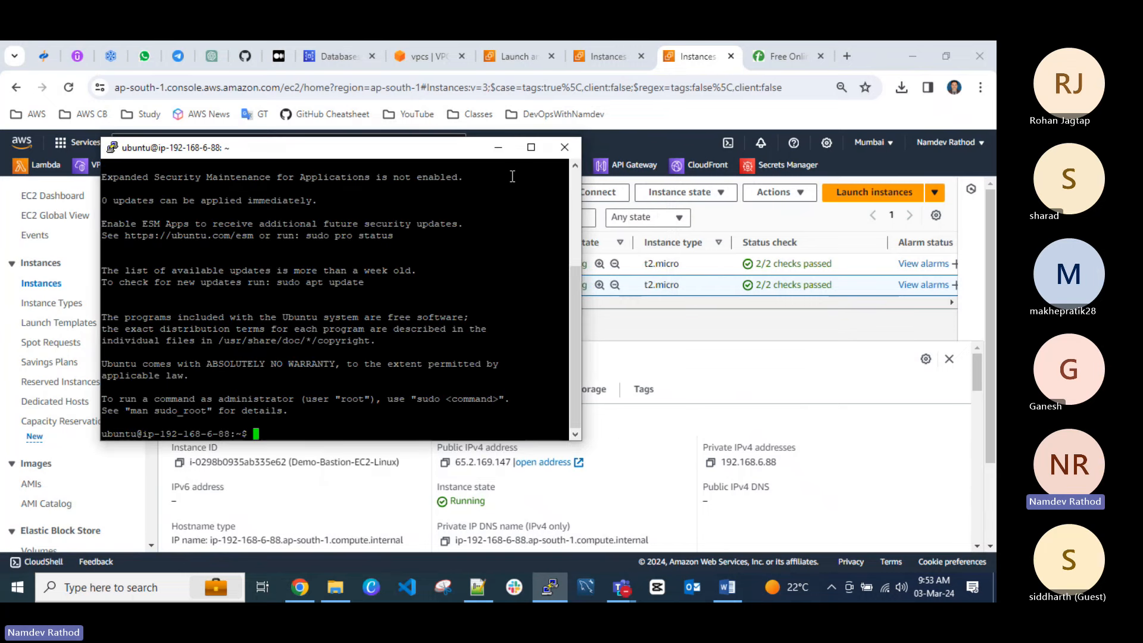
{"action": "left_click", "coordinate": [531, 147]}
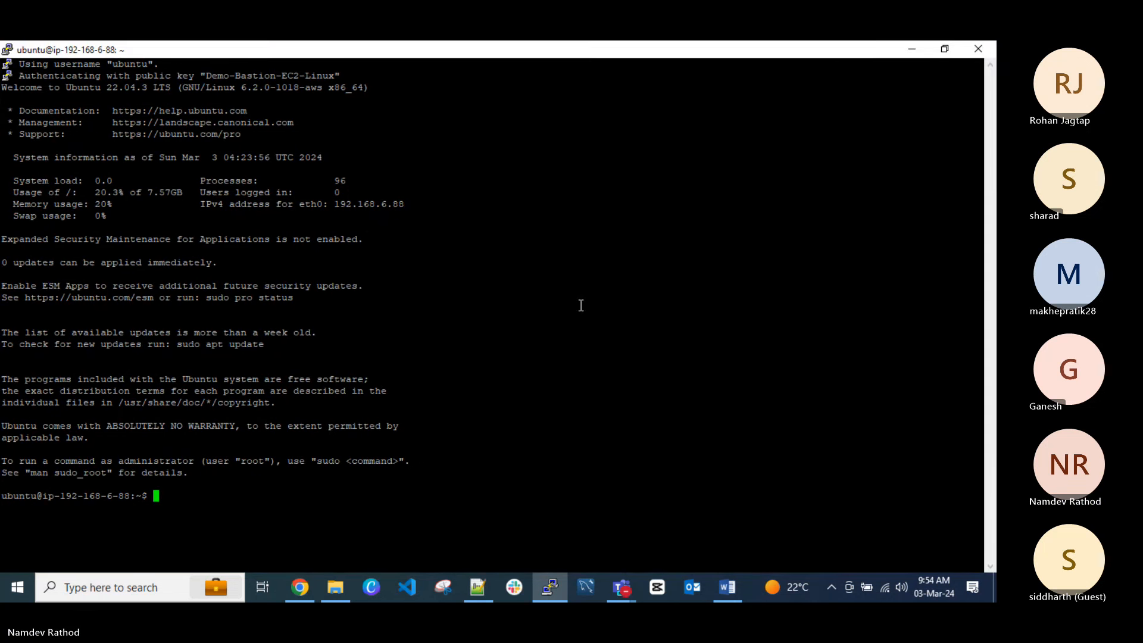
Clear the terminal and enter sudo su at the prompt without running it.
{"action": "key", "text": "ctrl+l"}
{"action": "type", "text": "sudo su"}
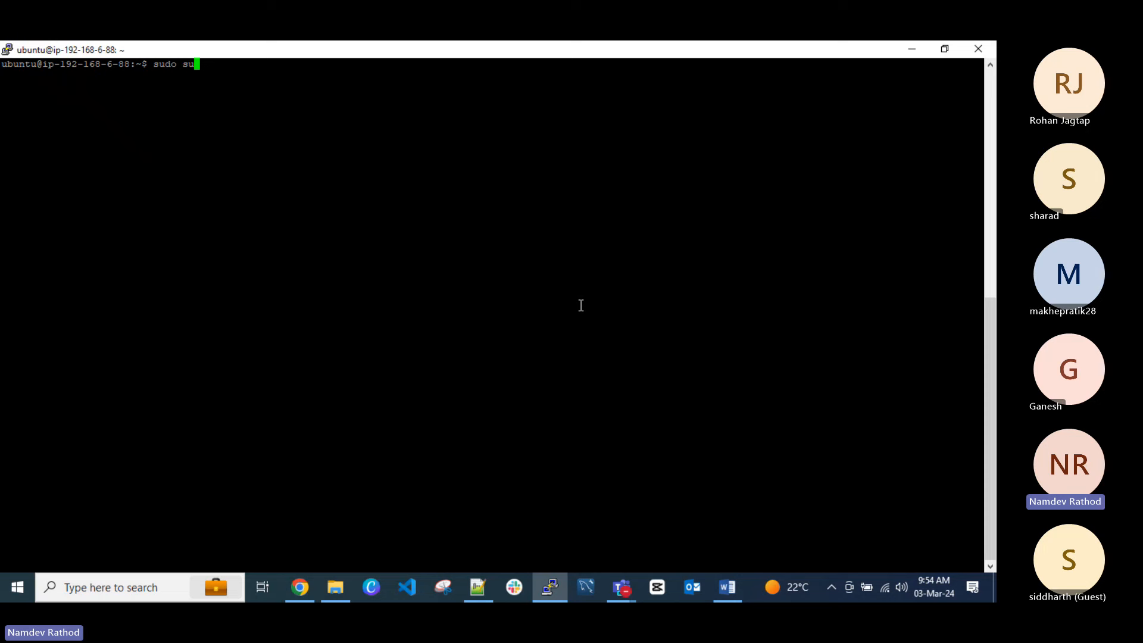
{"action": "scroll", "coordinate": [582, 304], "scroll_direction": "up", "scroll_amount": 10}
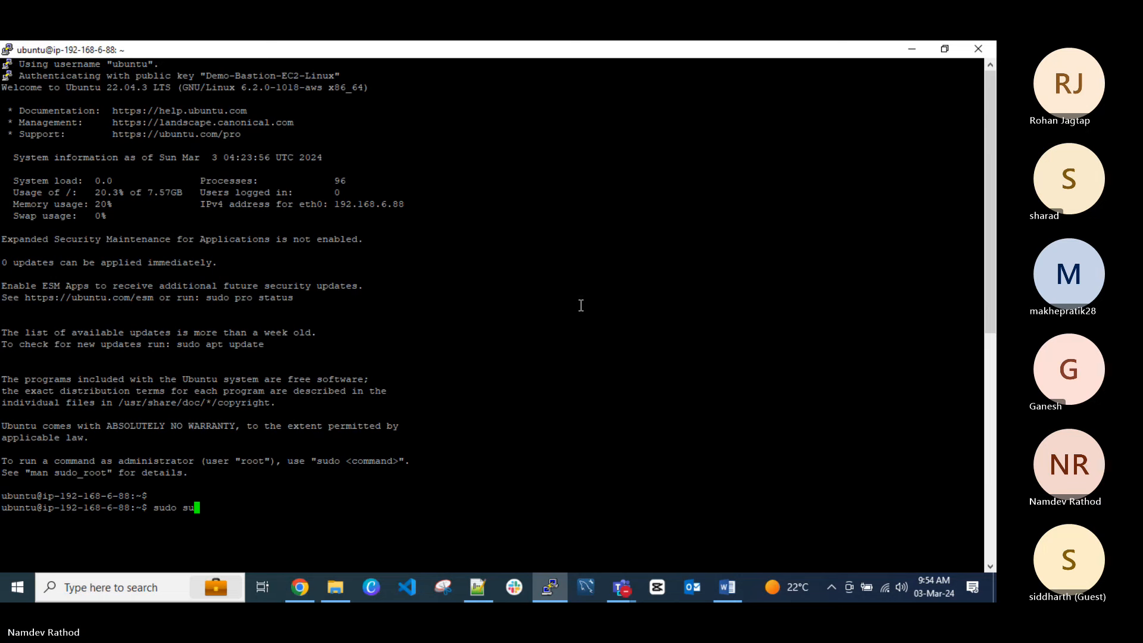
{"action": "scroll", "coordinate": [577, 301], "scroll_direction": "down", "scroll_amount": 10}
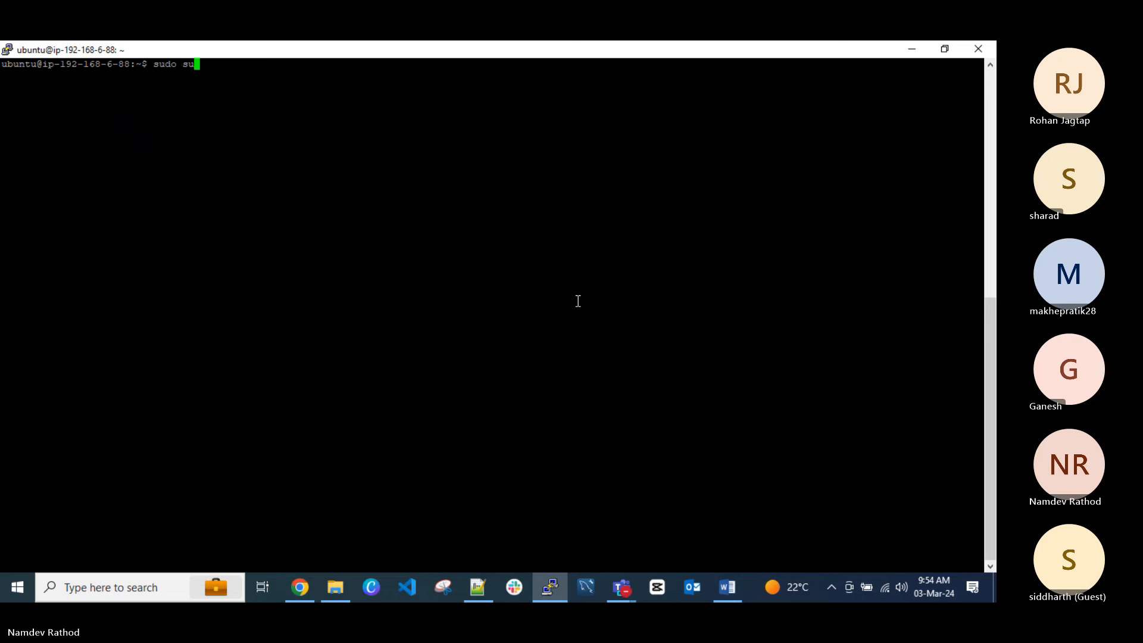
Change the terminal's font size to 18 in the session's appearance settings and apply it.
{"action": "right_click", "coordinate": [199, 54]}
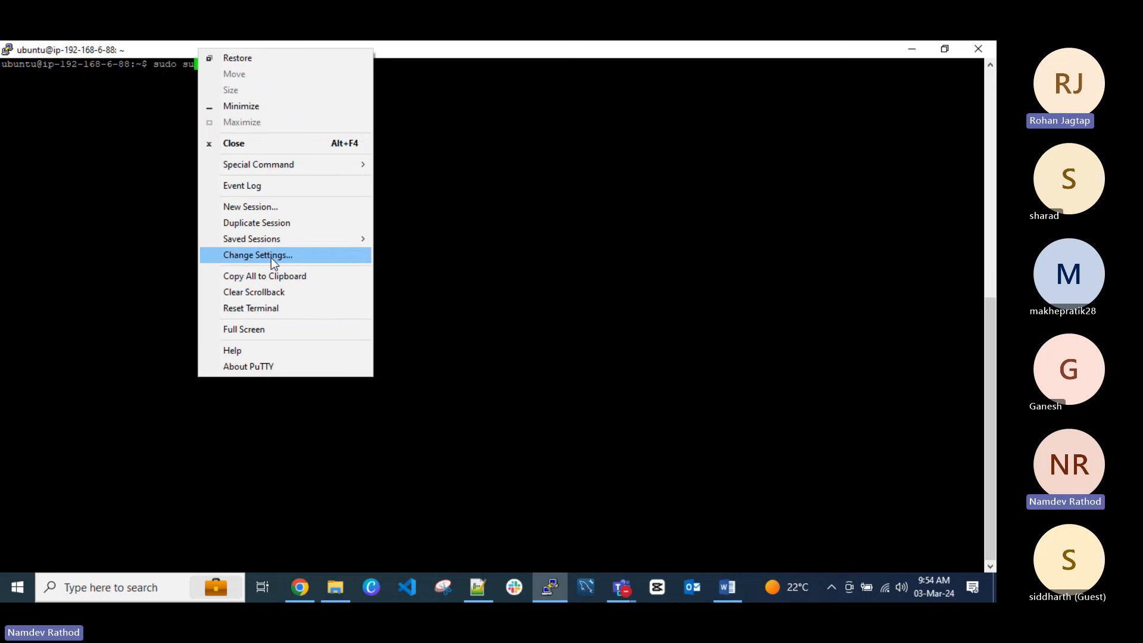
{"action": "left_click", "coordinate": [271, 261]}
{"action": "left_click", "coordinate": [393, 285]}
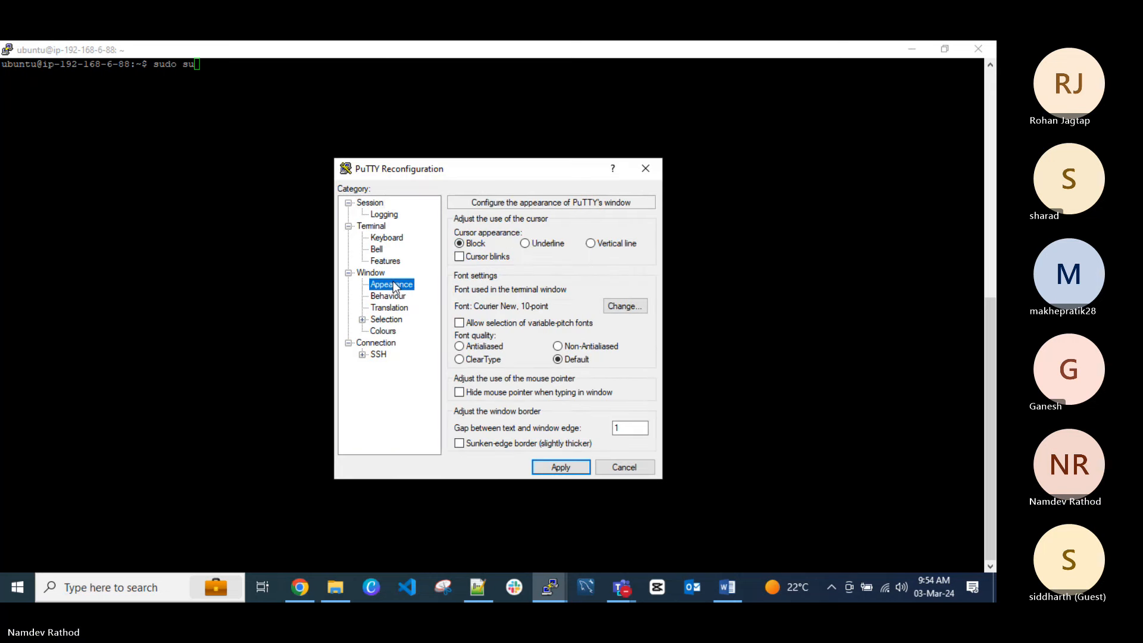
{"action": "left_click", "coordinate": [614, 306]}
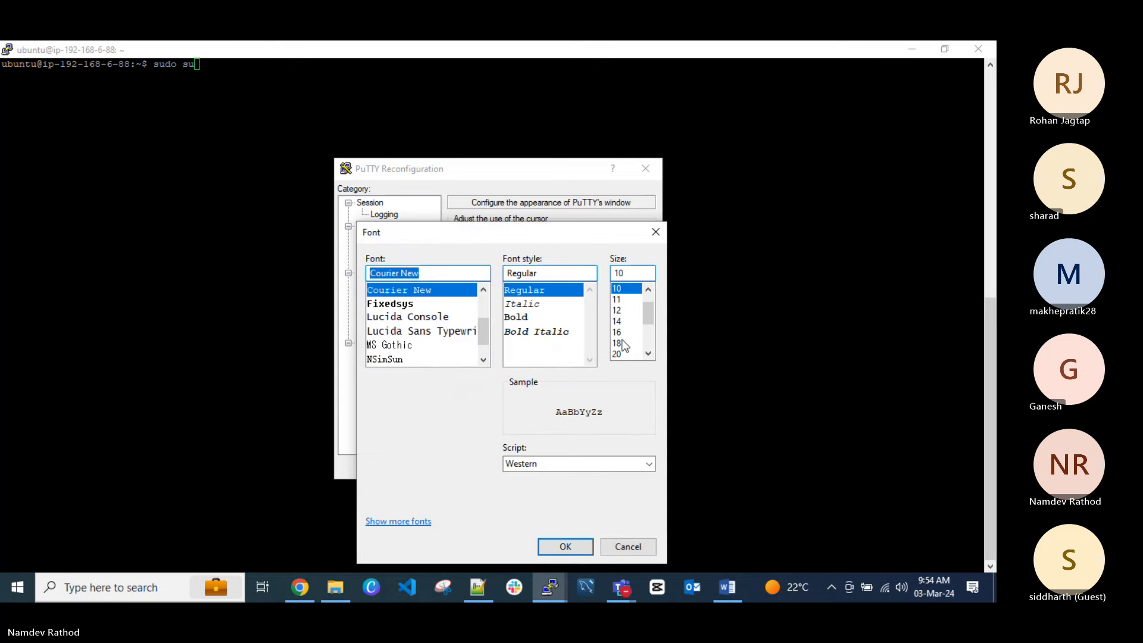
{"action": "left_click", "coordinate": [619, 345]}
{"action": "left_click", "coordinate": [566, 547]}
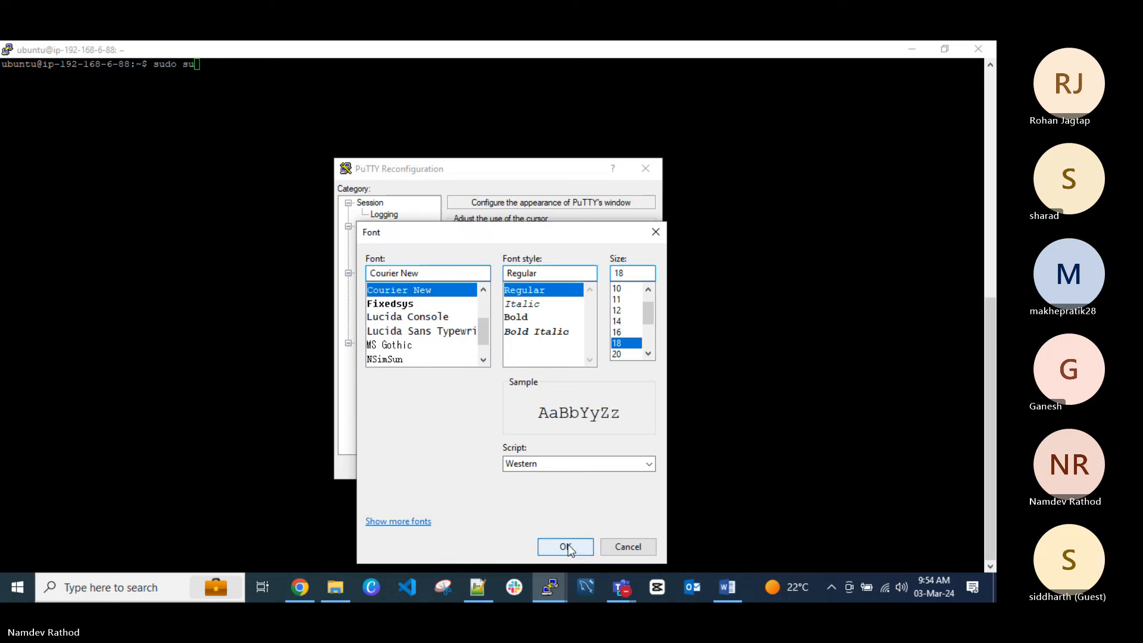
{"action": "left_click", "coordinate": [560, 467]}
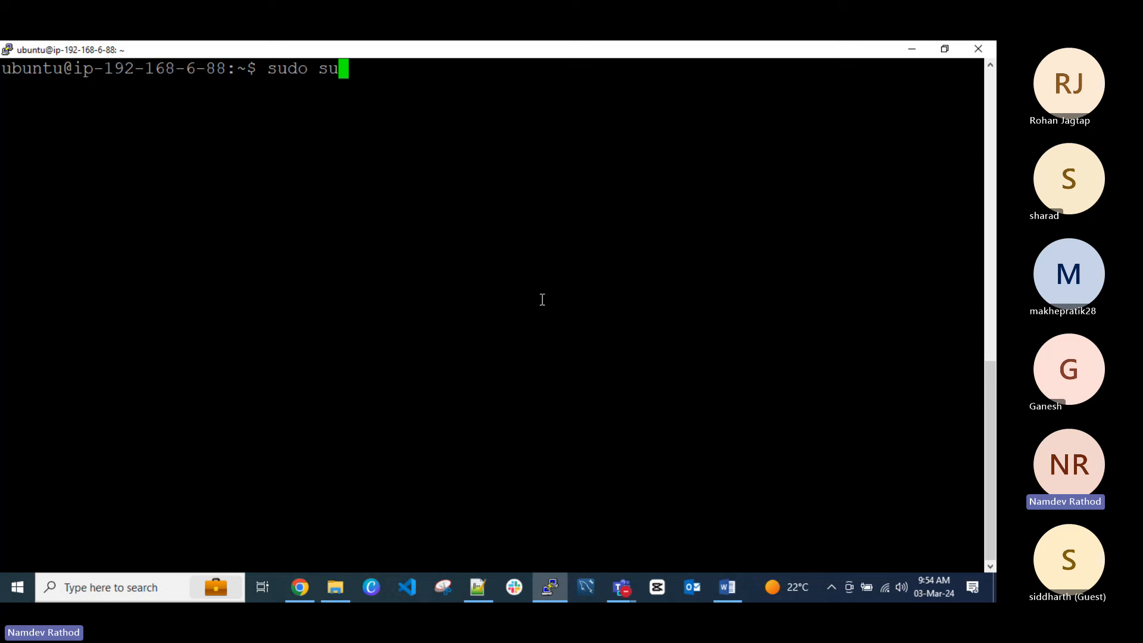
Run the pending sudo su command, exit back to the ubuntu user's shell and clear the terminal.
{"action": "key", "text": "Return"}
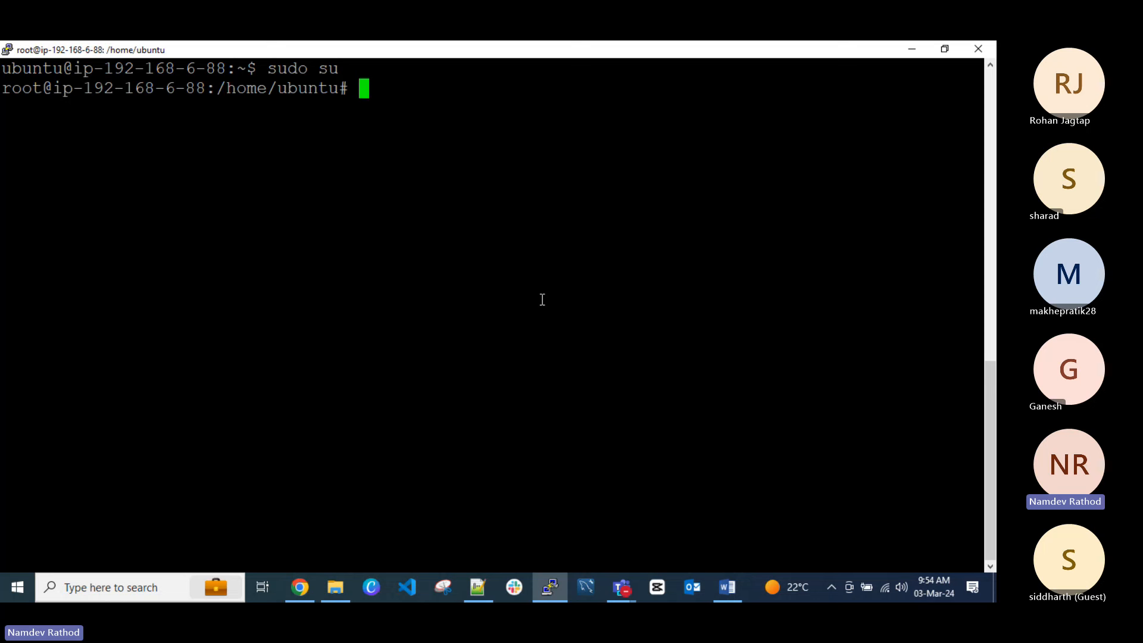
{"action": "type", "text": "exit"}
{"action": "key", "text": "Return"}
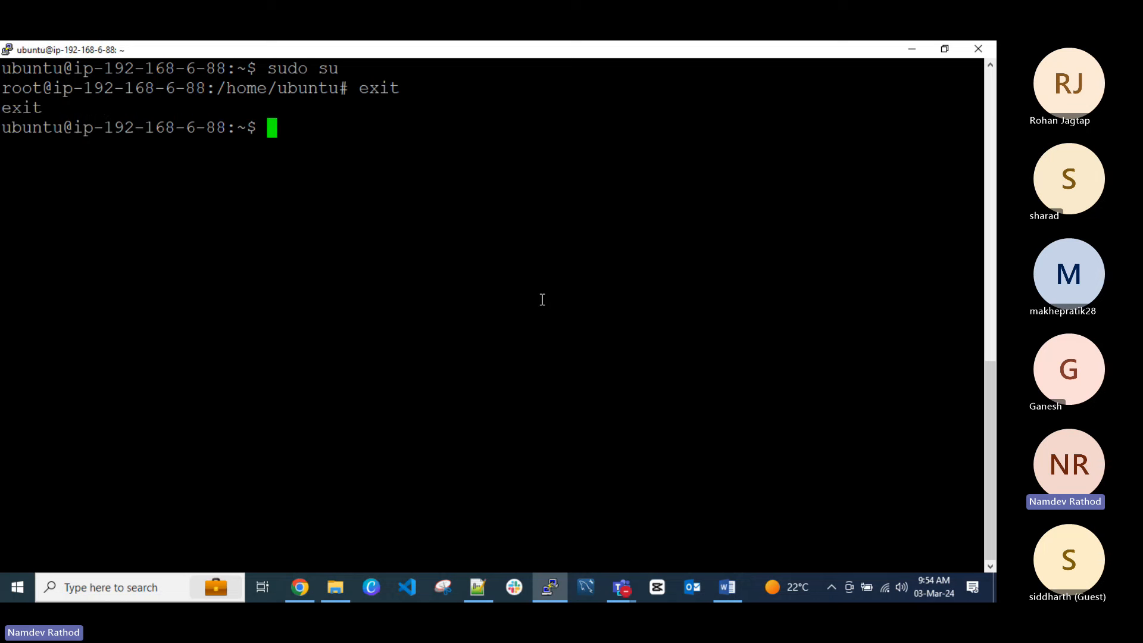
{"action": "key", "text": "ctrl+l"}
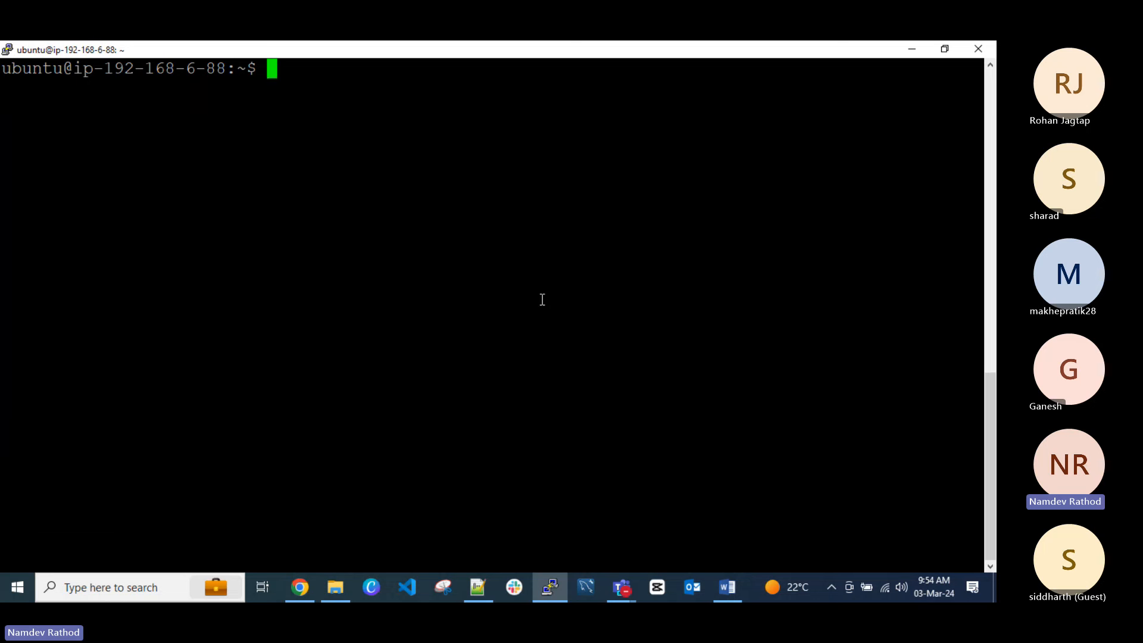
{"action": "key", "text": "Return"}
{"action": "key", "text": "Return"}
{"action": "key", "text": "Return"}
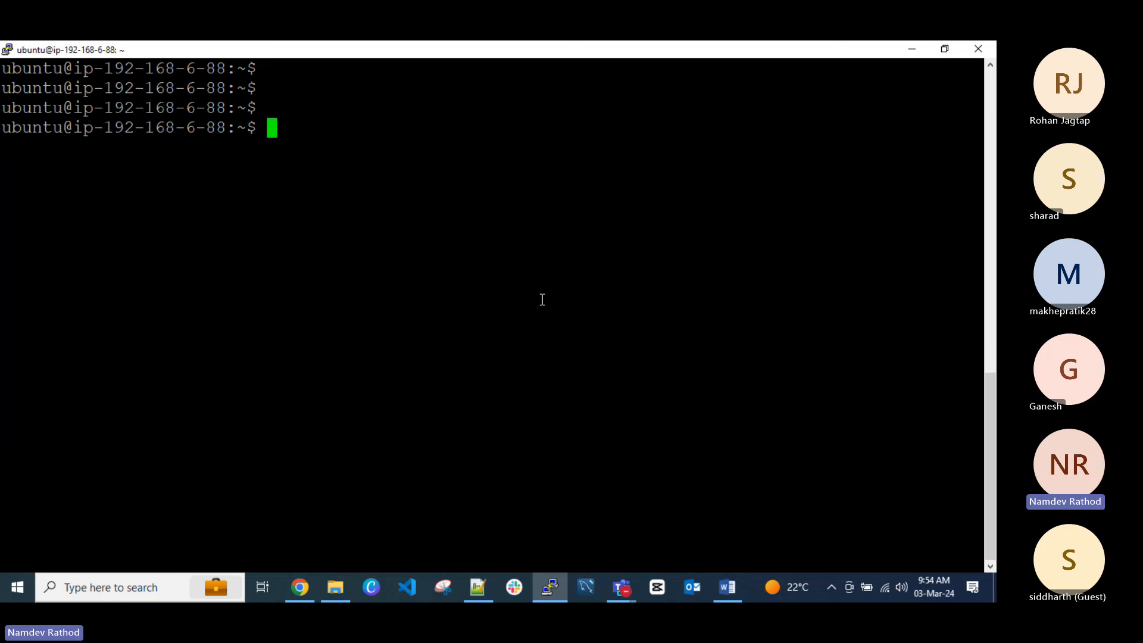
{"action": "type", "text": "sudo"}
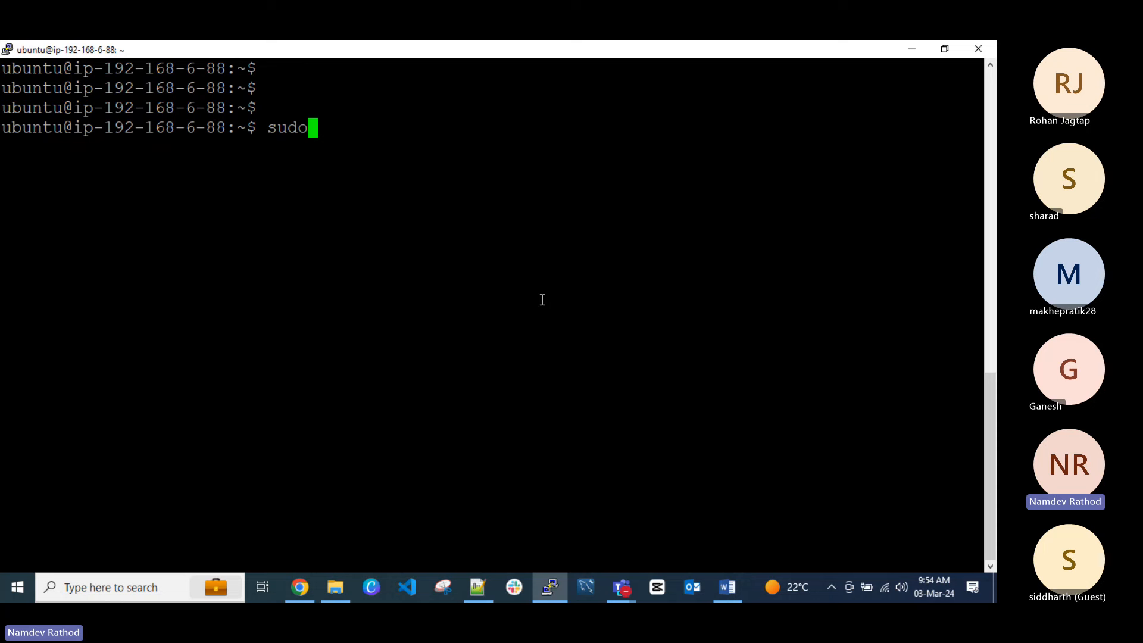
{"action": "key", "text": "BackSpace"}
{"action": "key", "text": "BackSpace"}
{"action": "key", "text": "BackSpace"}
{"action": "key", "text": "BackSpace"}
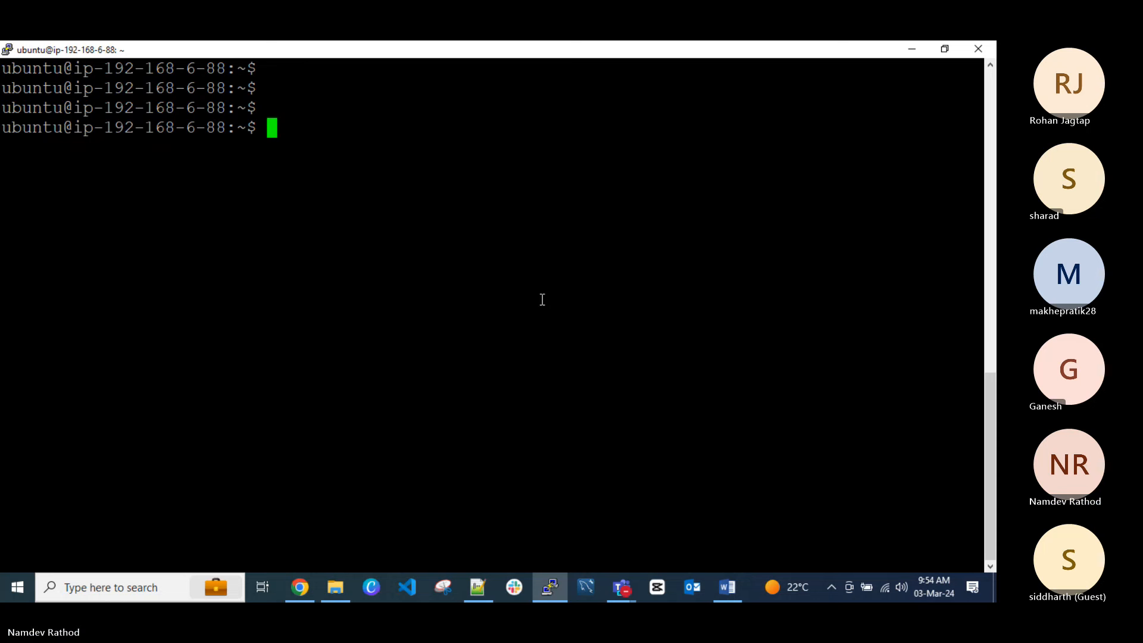
Switch to the root user with the sudo su command.
{"action": "type", "text": "sudo "}
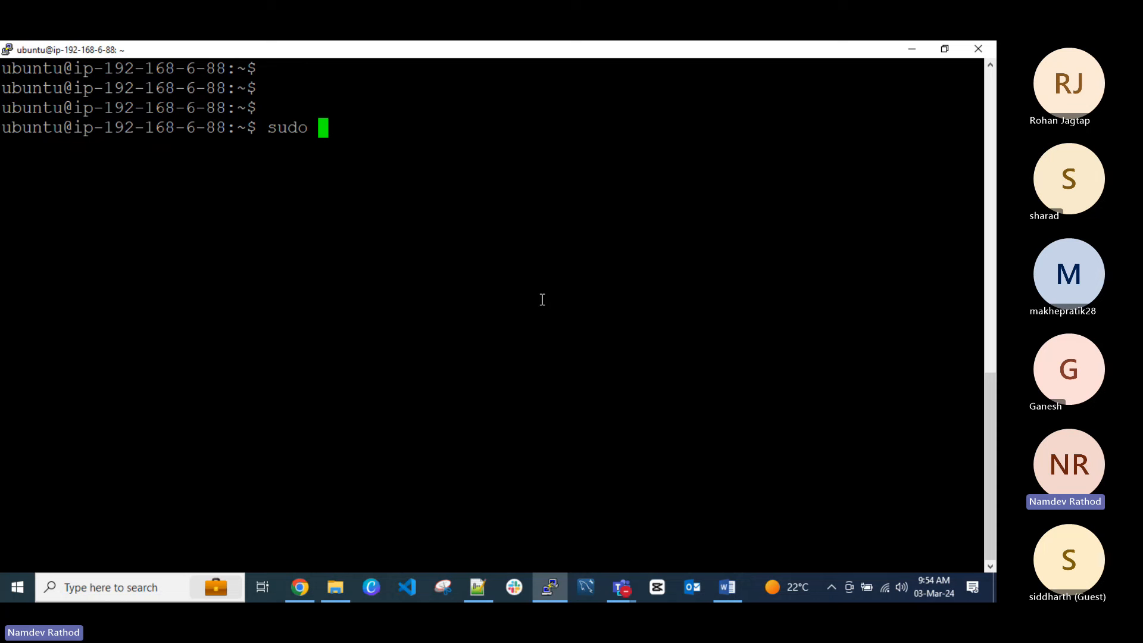
{"action": "type", "text": "su"}
{"action": "key", "text": "Return"}
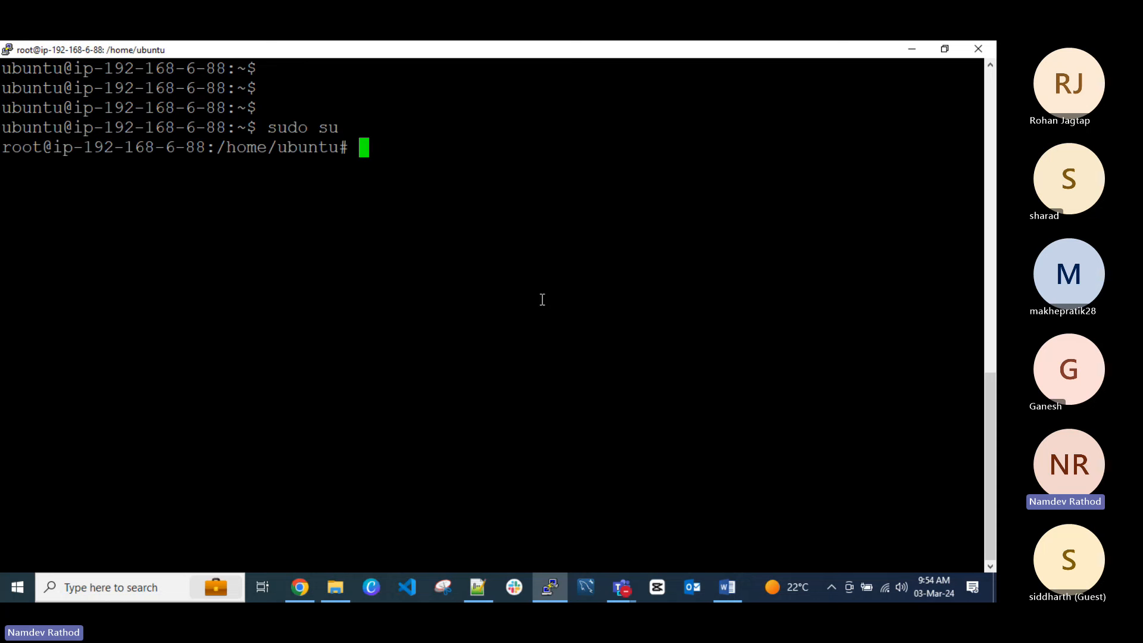
{"action": "double_click", "coordinate": [327, 126]}
{"action": "left_click", "coordinate": [336, 126]}
{"action": "double_click", "coordinate": [331, 127]}
{"action": "left_click", "coordinate": [405, 208]}
{"action": "type", "text": "apt-"}
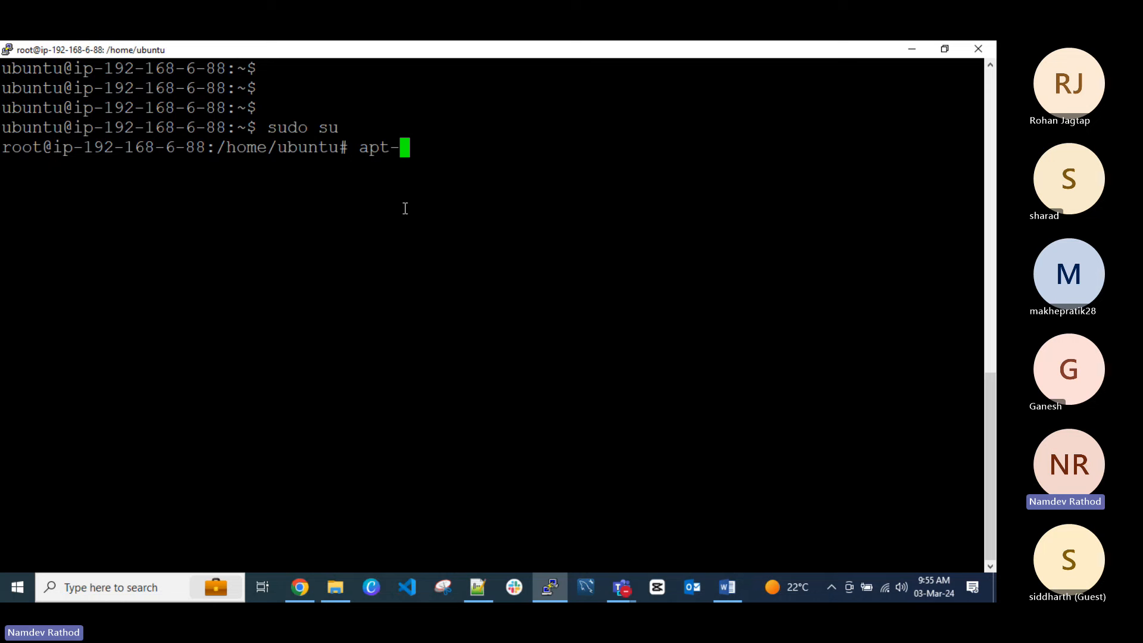
{"action": "key", "text": "ctrl+c"}
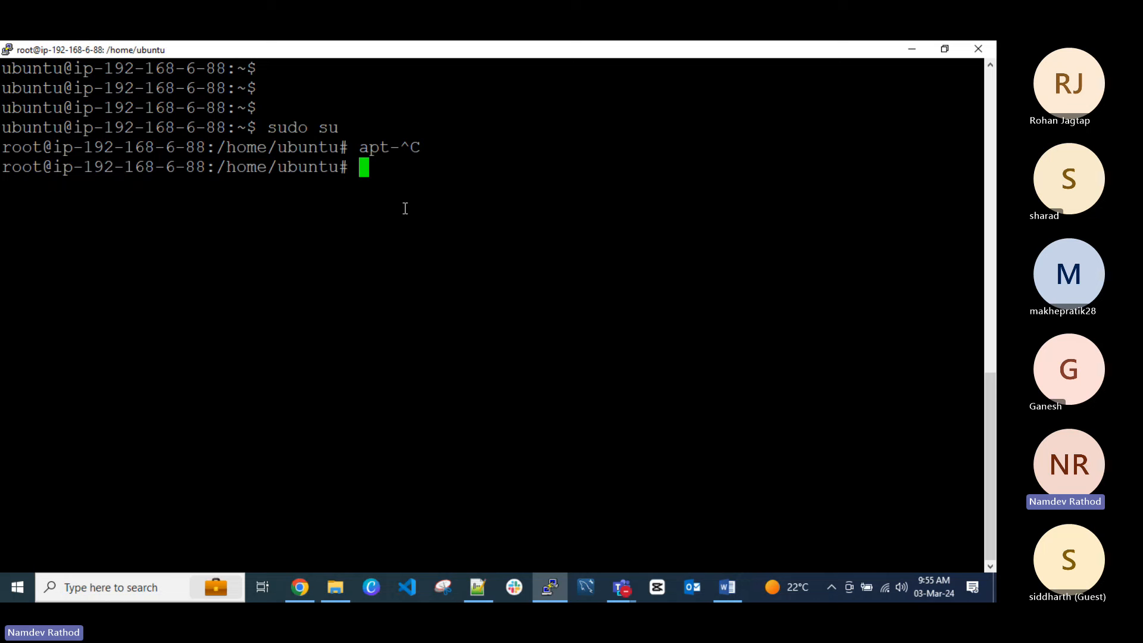
Update the package lists with apt-get update and clear the terminal.
{"action": "type", "text": "apt-get"}
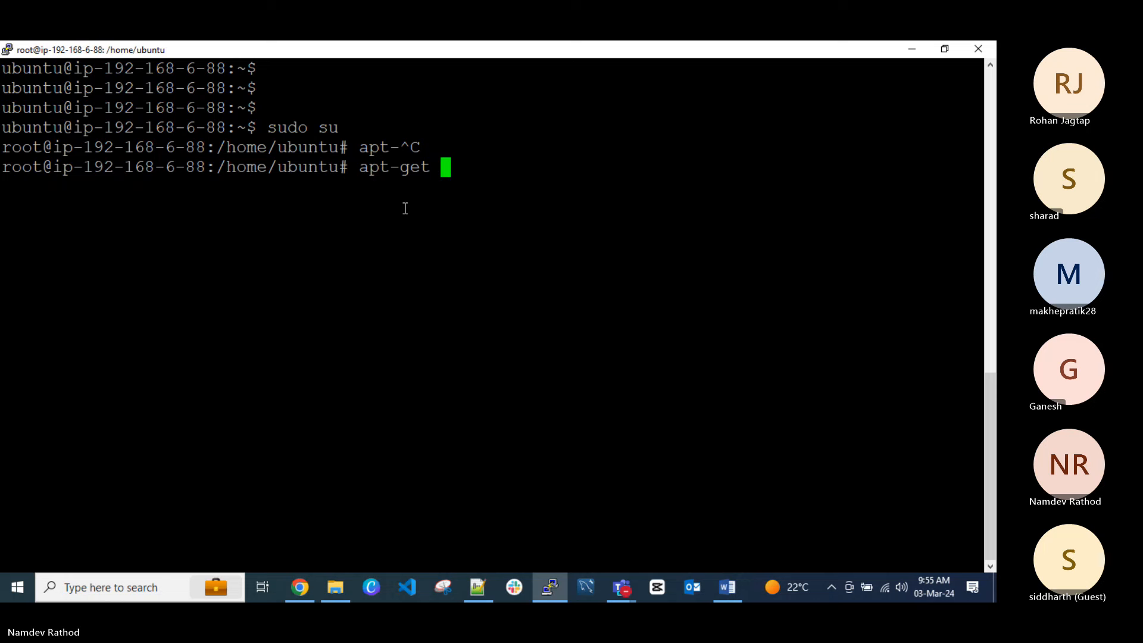
{"action": "type", "text": " update"}
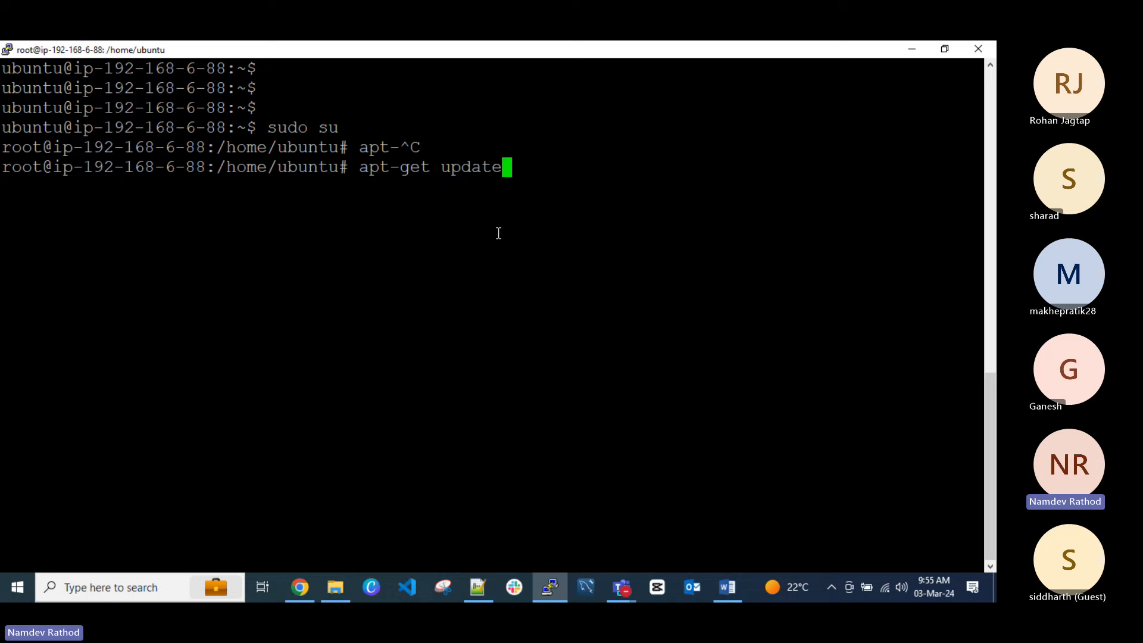
{"action": "key", "text": "Return"}
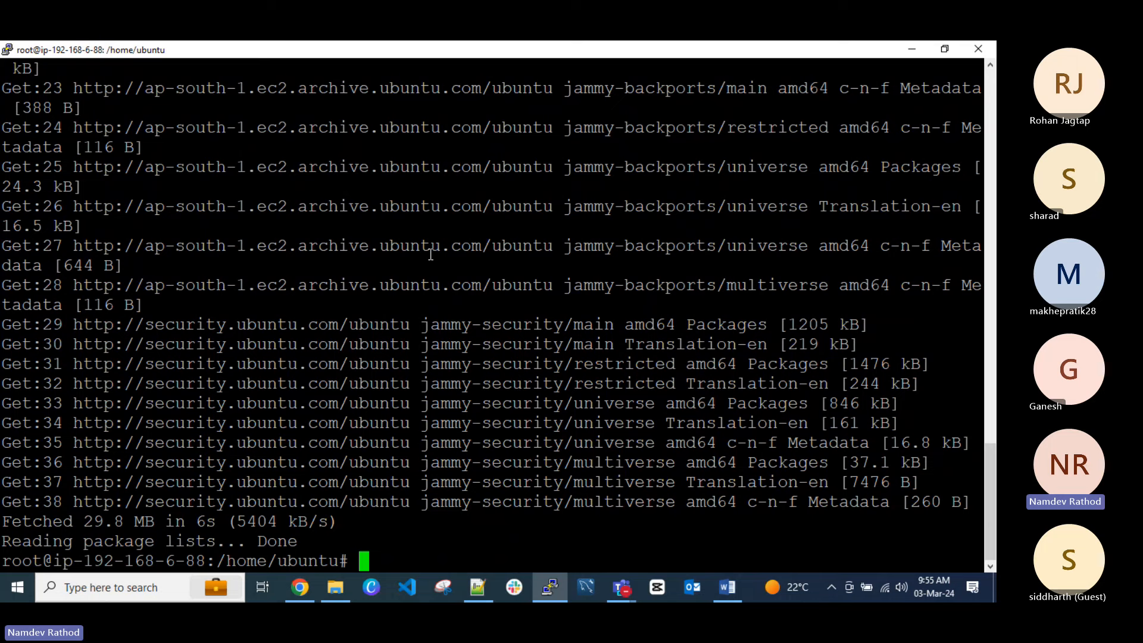
{"action": "key", "text": "ctrl+c"}
{"action": "key", "text": "ctrl+l"}
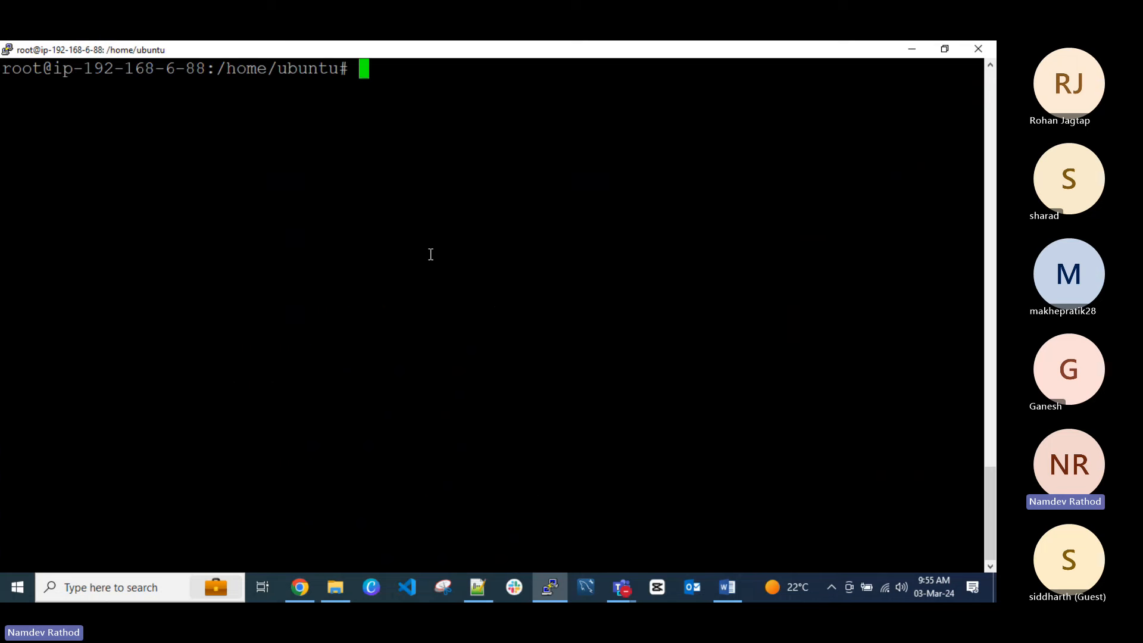
Go to the root user's home directory with cd and clear the terminal.
{"action": "key", "text": "Return"}
{"action": "key", "text": "Return"}
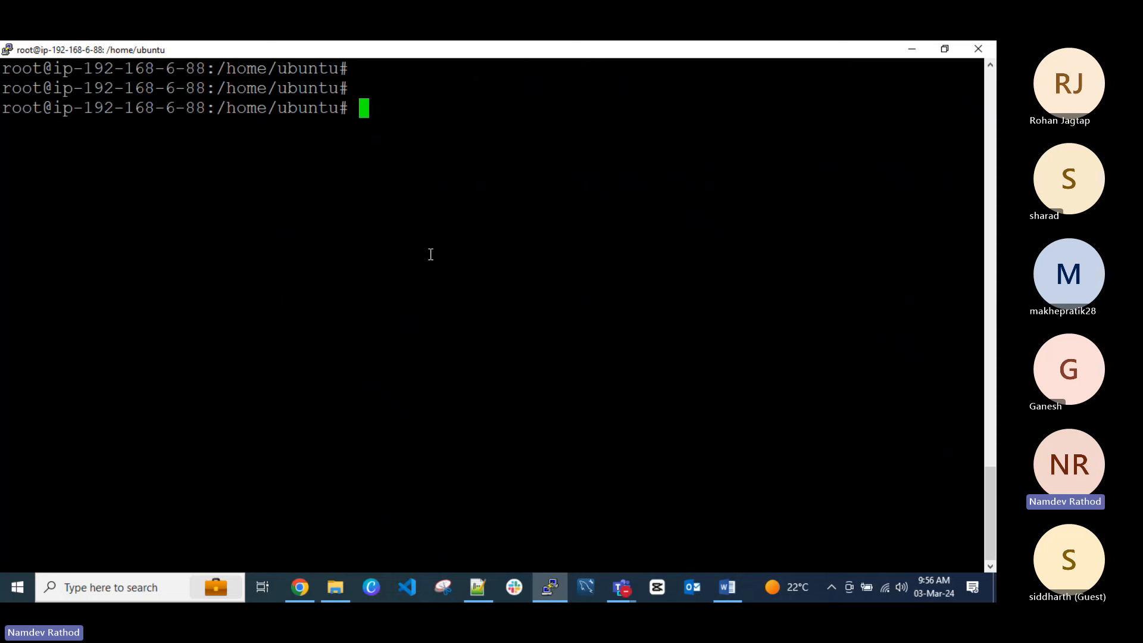
{"action": "type", "text": "u"}
{"action": "key", "text": "BackSpace"}
{"action": "type", "text": "cd"}
{"action": "key", "text": "Return"}
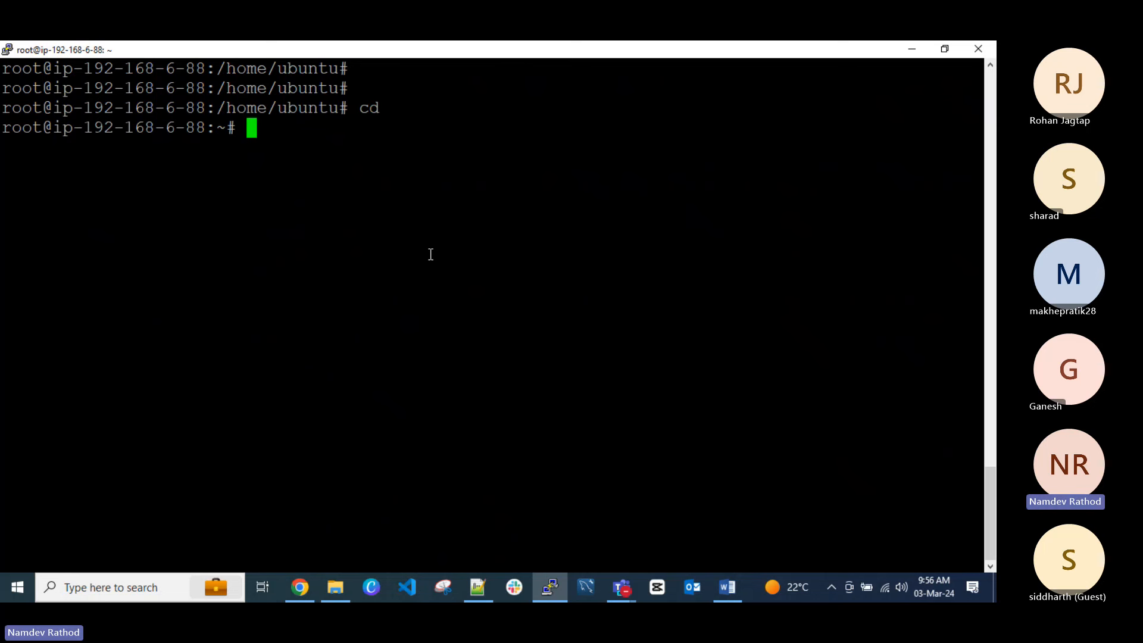
{"action": "key", "text": "ctrl+l"}
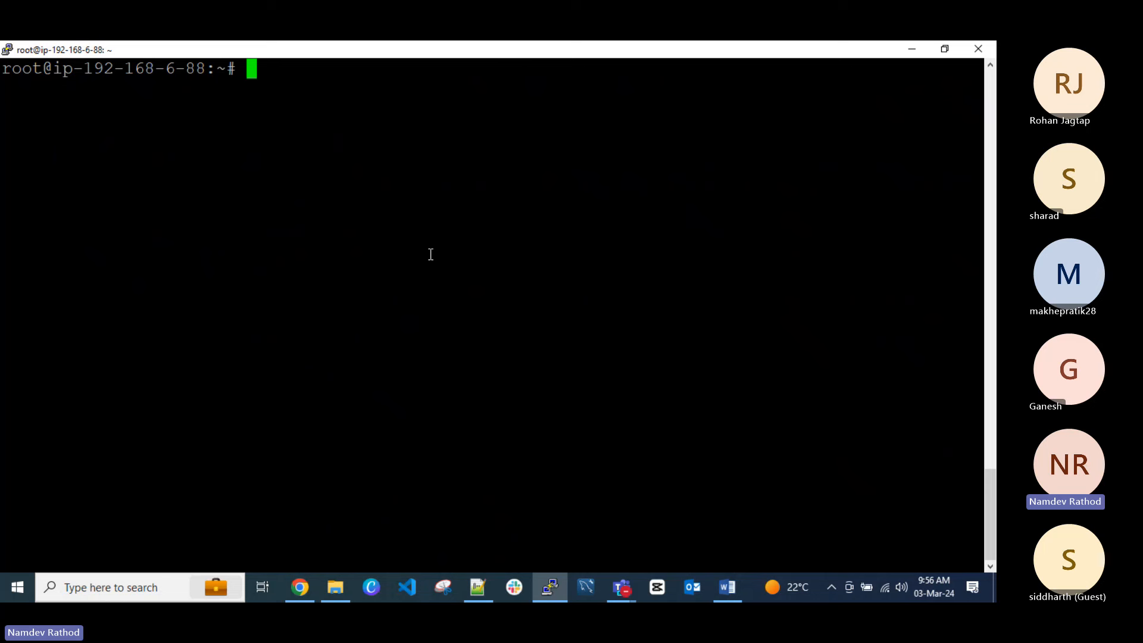
{"action": "type", "text": "mysl"}
{"action": "key", "text": "BackSpace"}
{"action": "key", "text": "ctrl+c"}
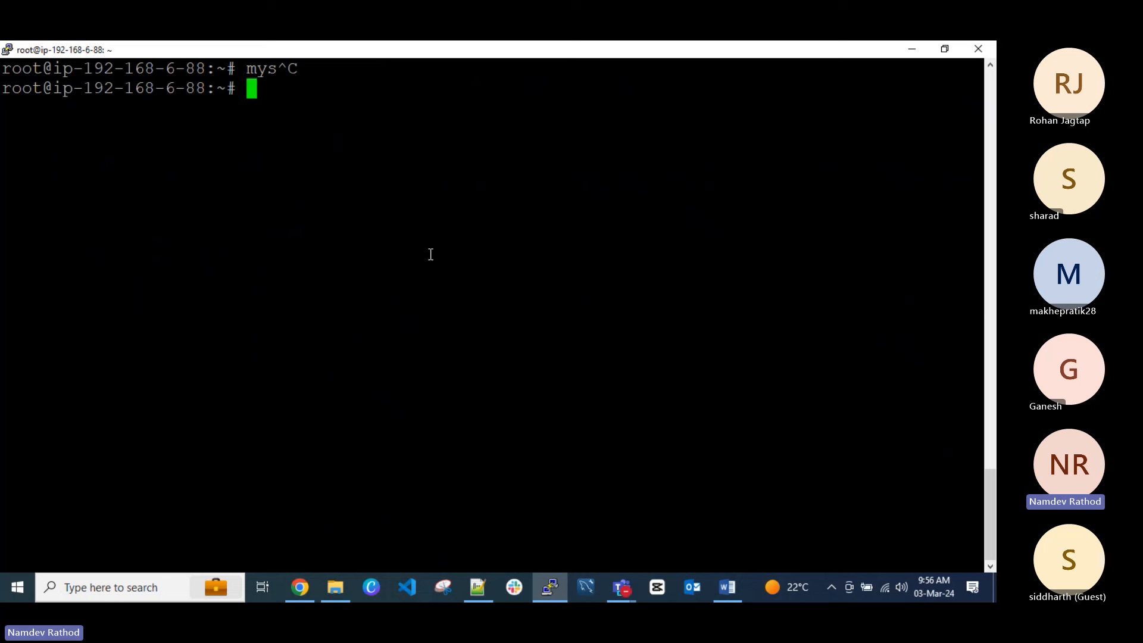
{"action": "key", "text": "ctrl+l"}
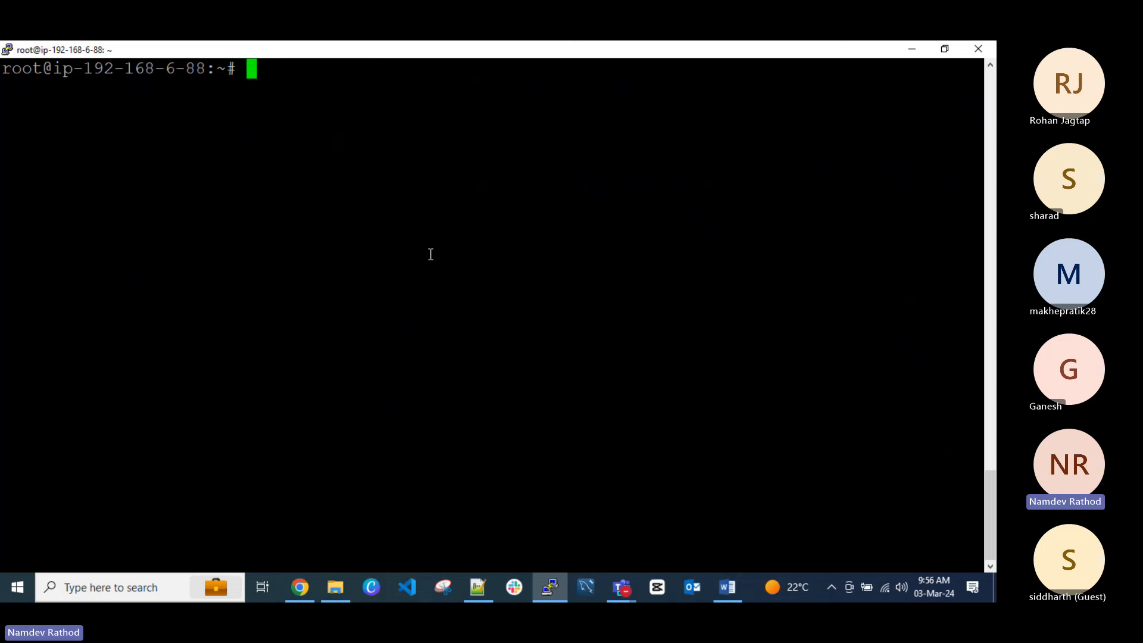
Try to search for MySQL packages with apt-get search mysql*.
{"action": "type", "text": "apt-get install"}
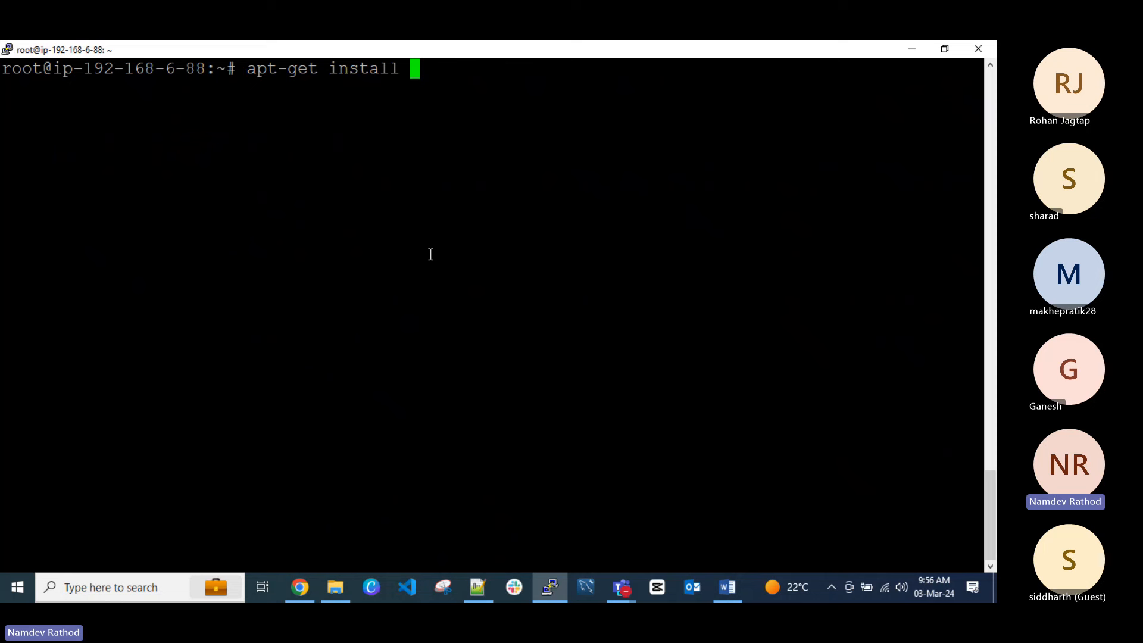
{"action": "type", "text": "y"}
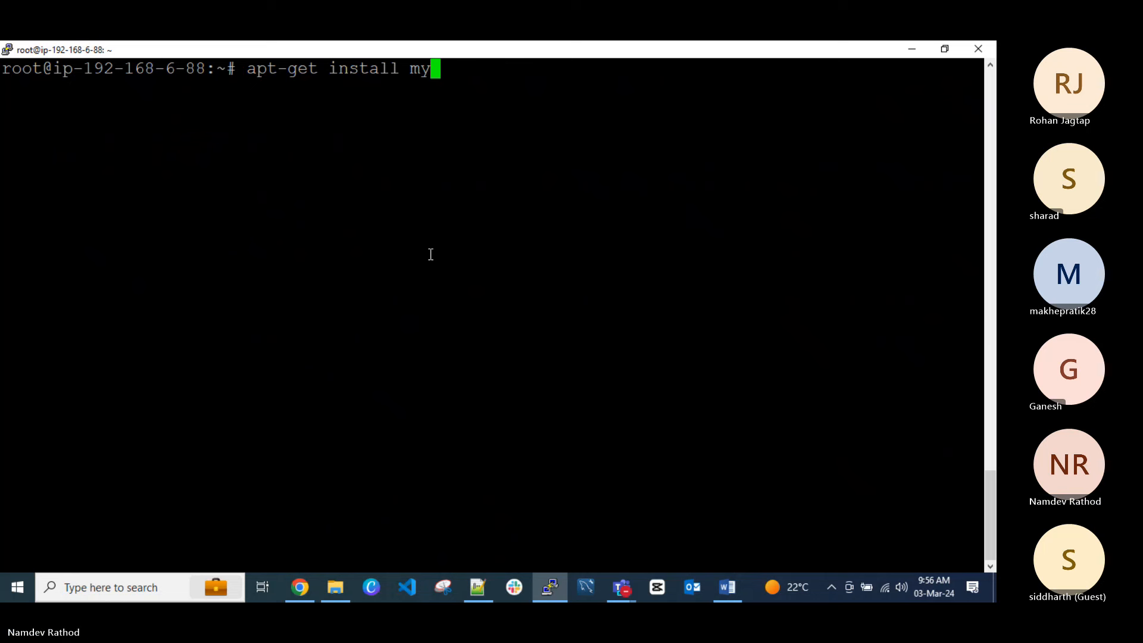
{"action": "key", "text": "BackSpace"}
{"action": "key", "text": "BackSpace"}
{"action": "key", "text": "BackSpace"}
{"action": "key", "text": "BackSpace"}
{"action": "key", "text": "BackSpace"}
{"action": "key", "text": "BackSpace"}
{"action": "key", "text": "BackSpace"}
{"action": "key", "text": "BackSpace"}
{"action": "key", "text": "BackSpace"}
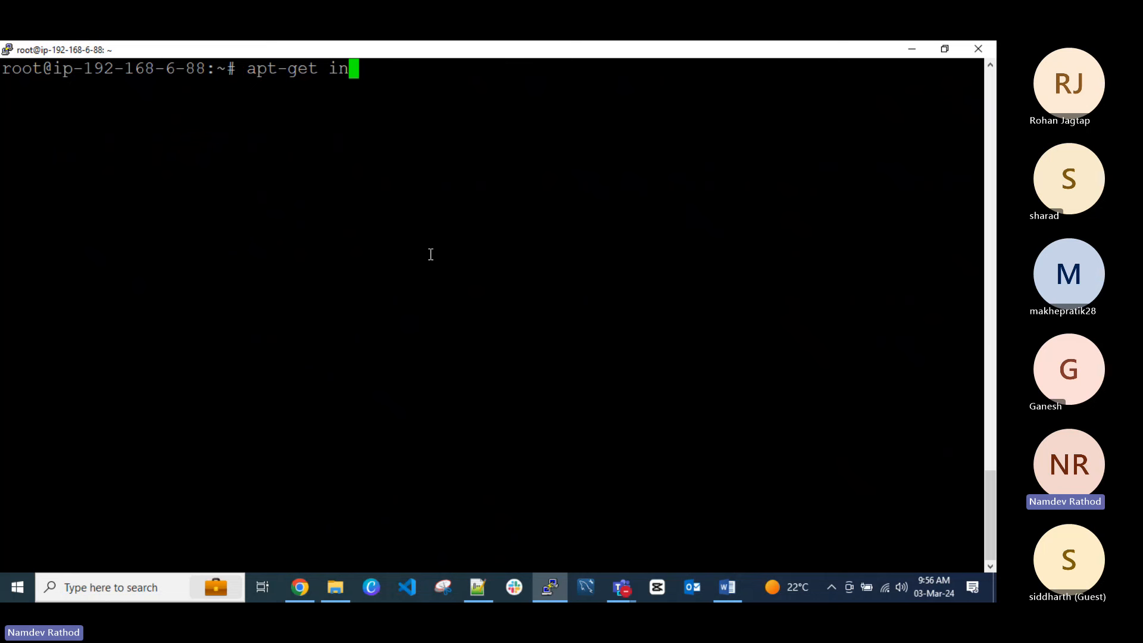
{"action": "key", "text": "BackSpace"}
{"action": "type", "text": "search my"}
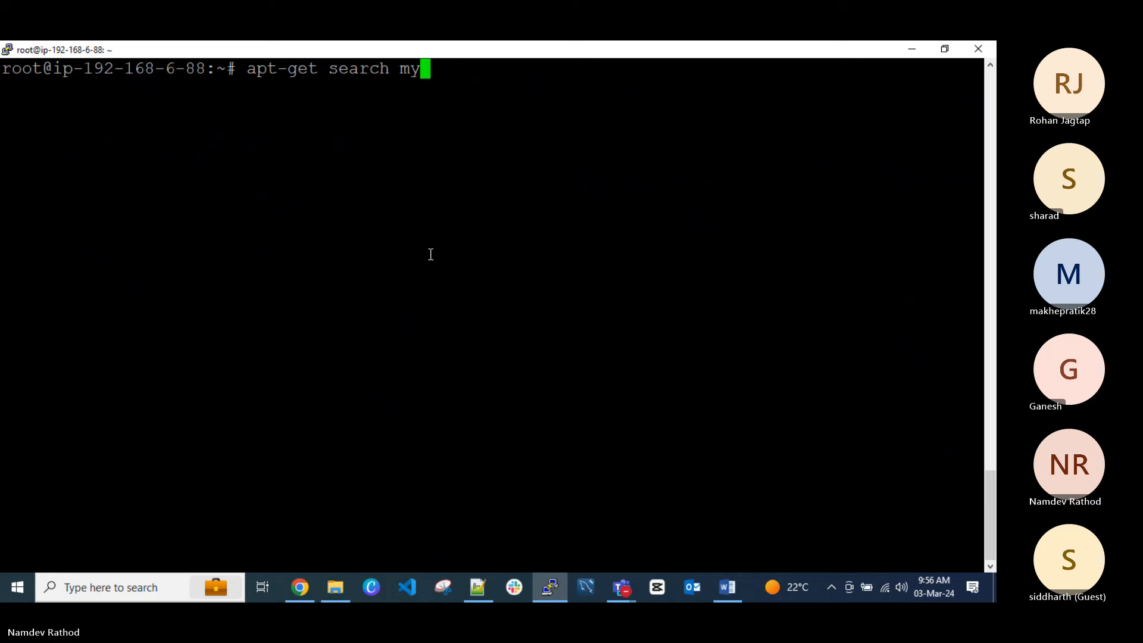
{"action": "type", "text": "sql*"}
{"action": "key", "text": "Return"}
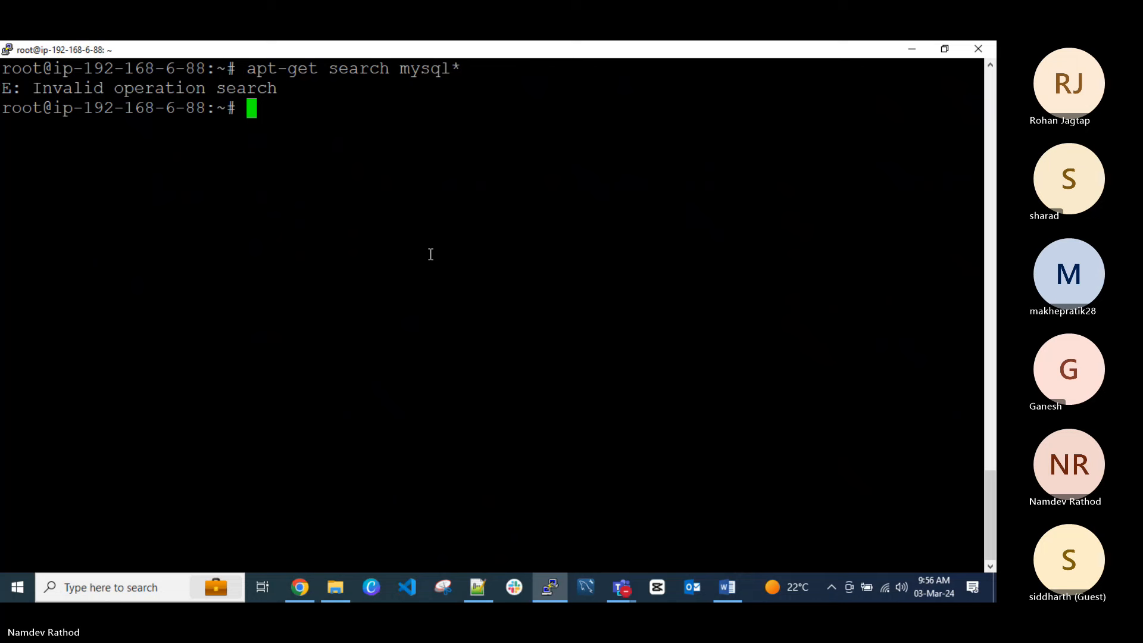
{"action": "type", "text": "apt"}
{"action": "key", "text": "ctrl+c"}
Switch to Chrome, search Google for "install mysql community server ubuntu 22.04" in a new tab and open the DigitalOcean tutorial.
{"action": "key", "text": "alt+Tab"}
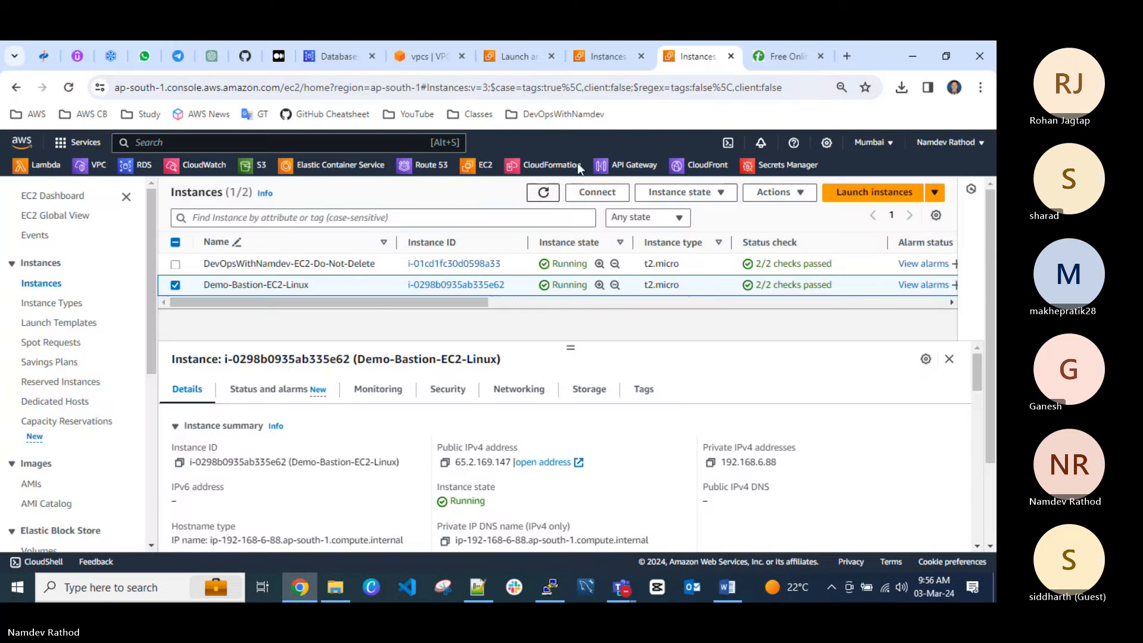
{"action": "left_click", "coordinate": [846, 56]}
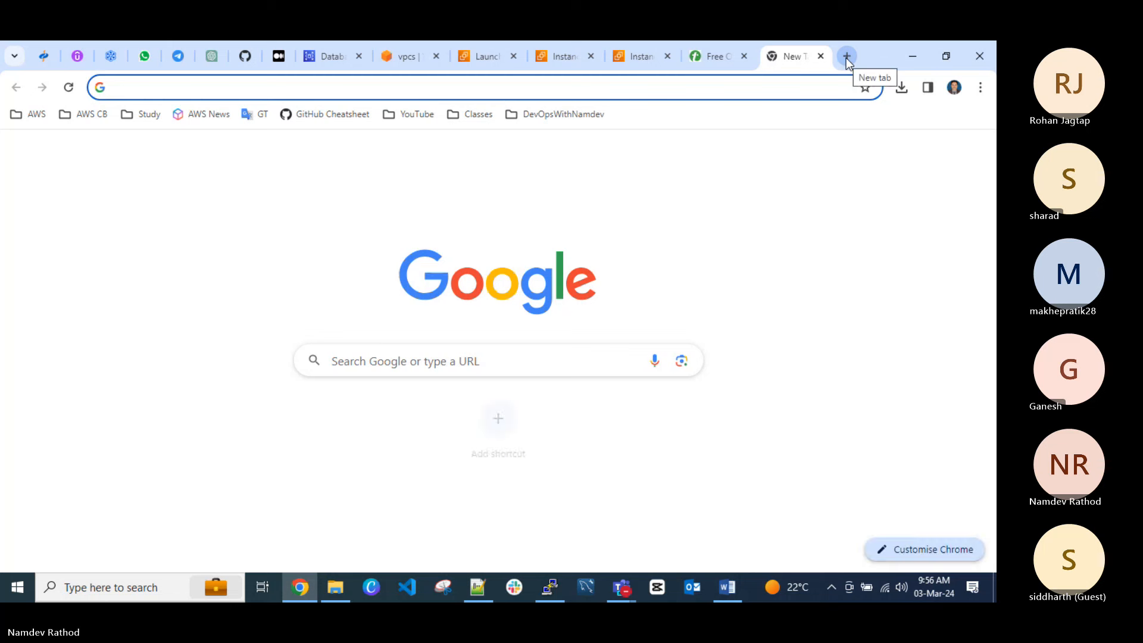
{"action": "type", "text": "install mysql"}
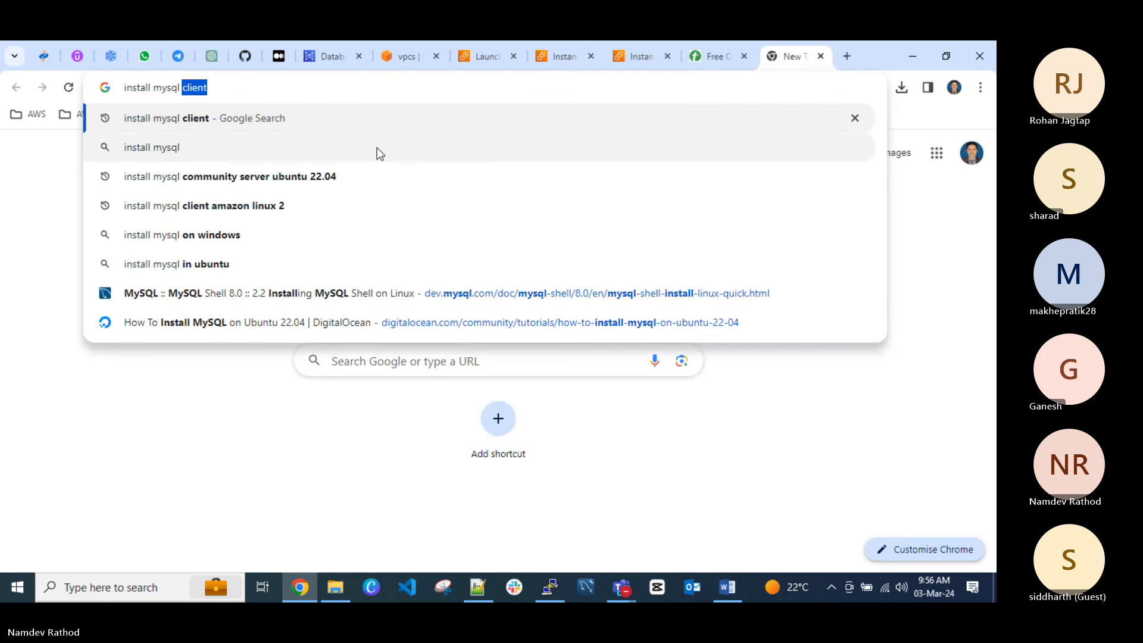
{"action": "left_click", "coordinate": [341, 178]}
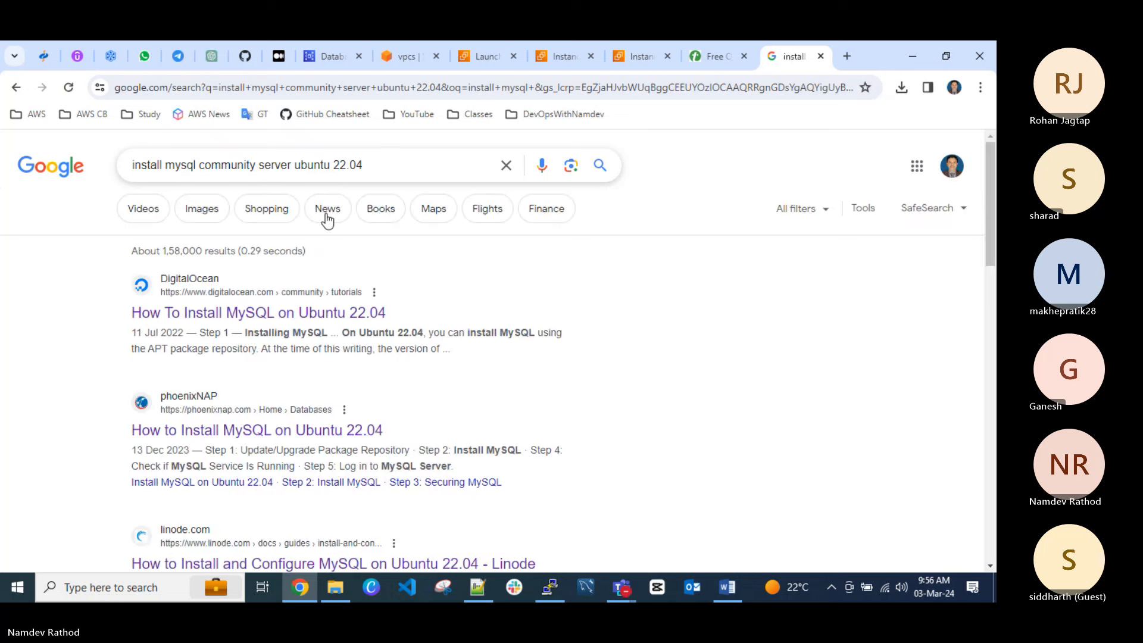
{"action": "left_click", "coordinate": [287, 318]}
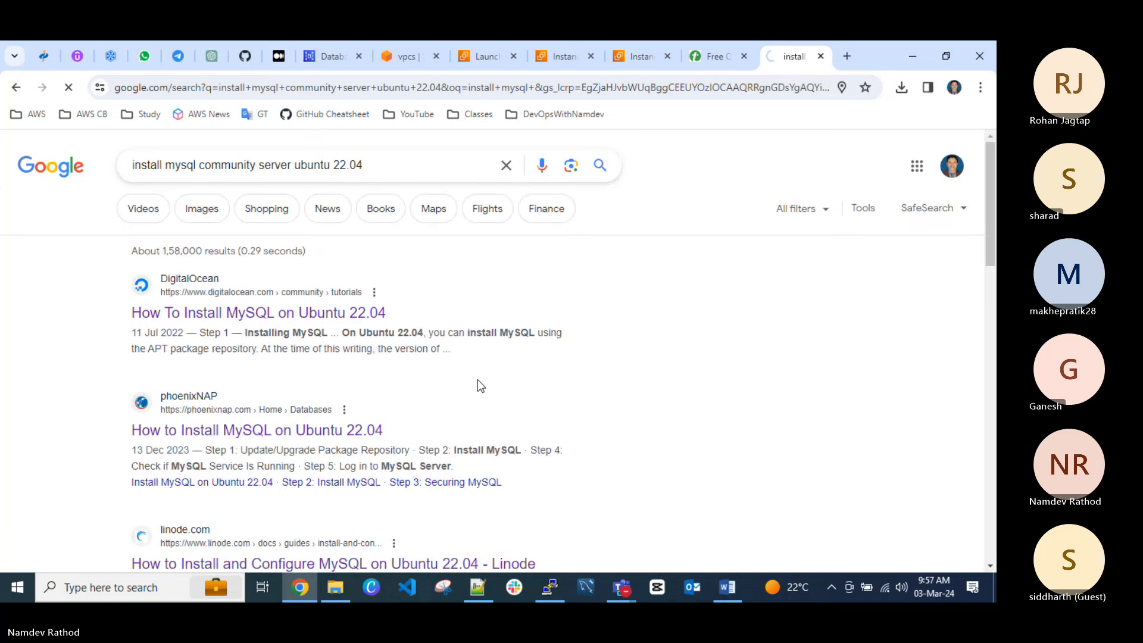
Find the mysql-server installation command in the tutorial's Step 1 and copy it.
{"action": "scroll", "coordinate": [415, 382], "scroll_direction": "down", "scroll_amount": 4}
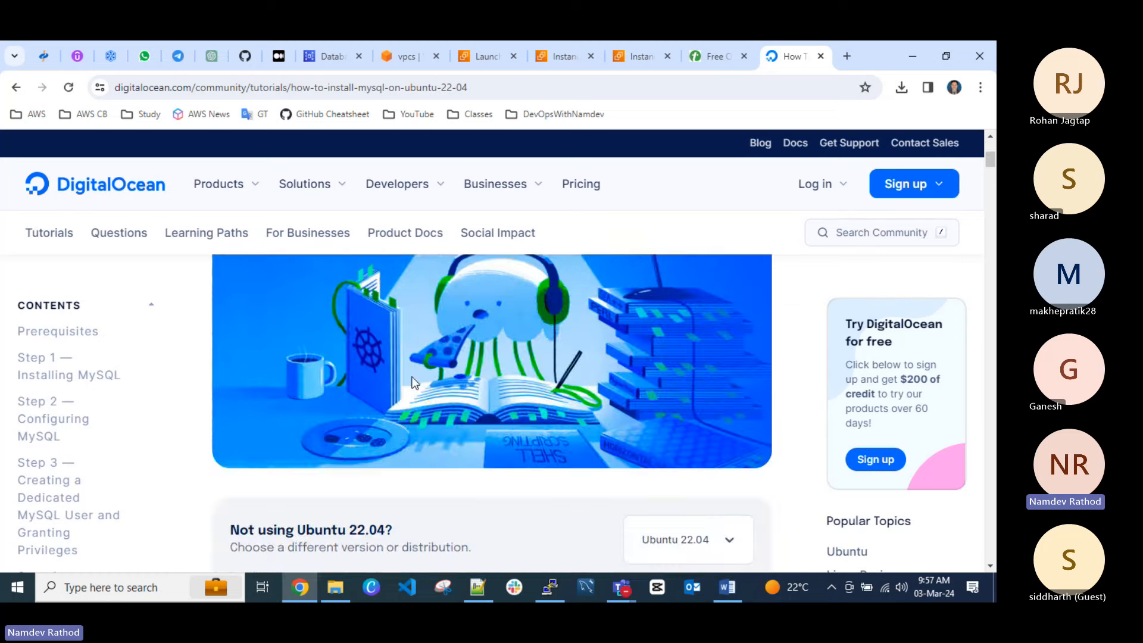
{"action": "scroll", "coordinate": [415, 383], "scroll_direction": "down", "scroll_amount": 2}
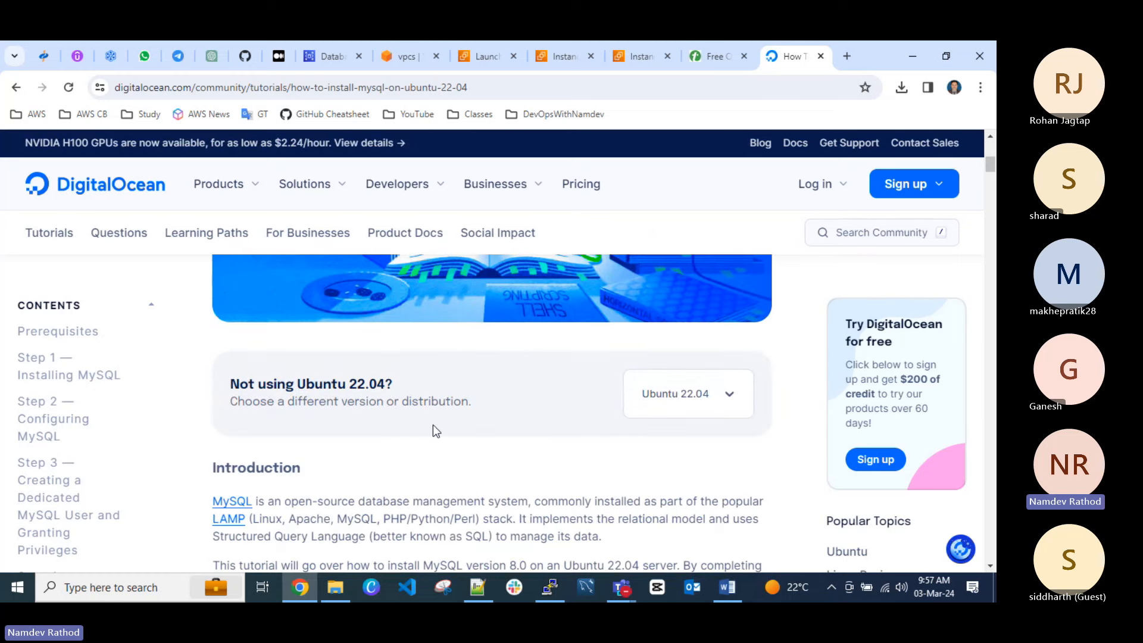
{"action": "scroll", "coordinate": [434, 424], "scroll_direction": "down", "scroll_amount": 3}
{"action": "scroll", "coordinate": [436, 429], "scroll_direction": "down", "scroll_amount": 7}
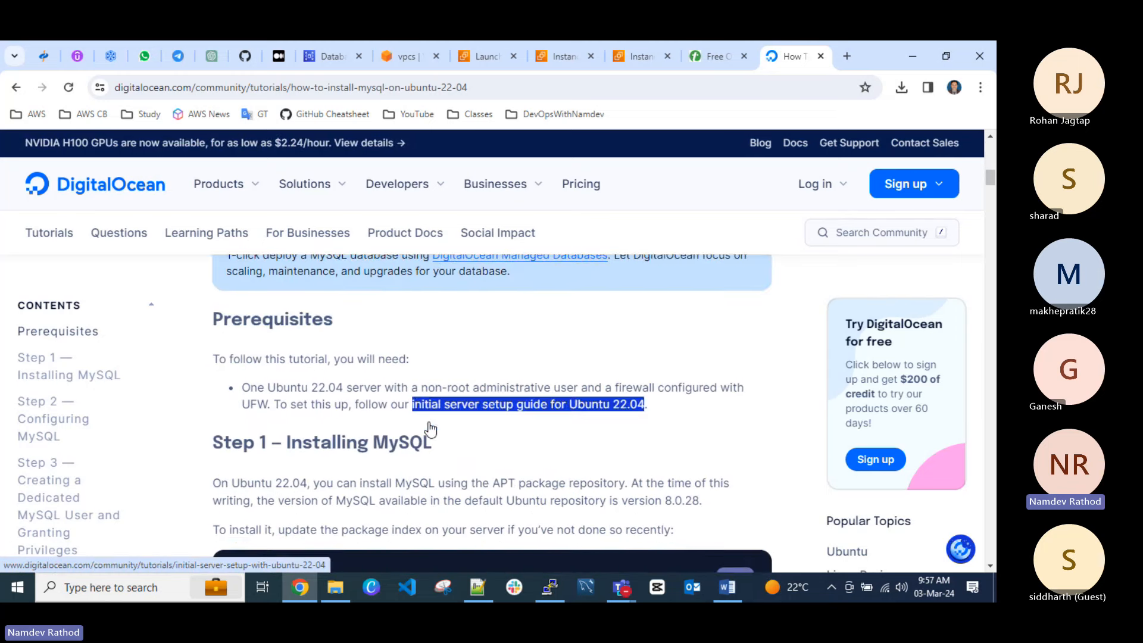
{"action": "scroll", "coordinate": [404, 428], "scroll_direction": "down", "scroll_amount": 1}
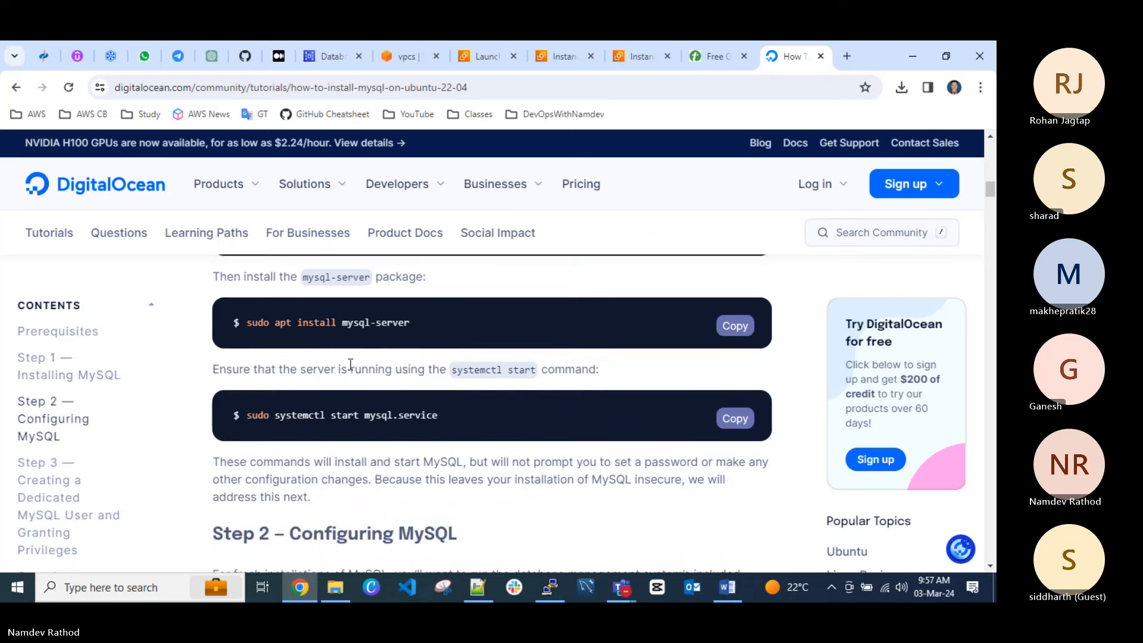
{"action": "left_click_drag", "start_coordinate": [342, 322], "coordinate": [367, 322]}
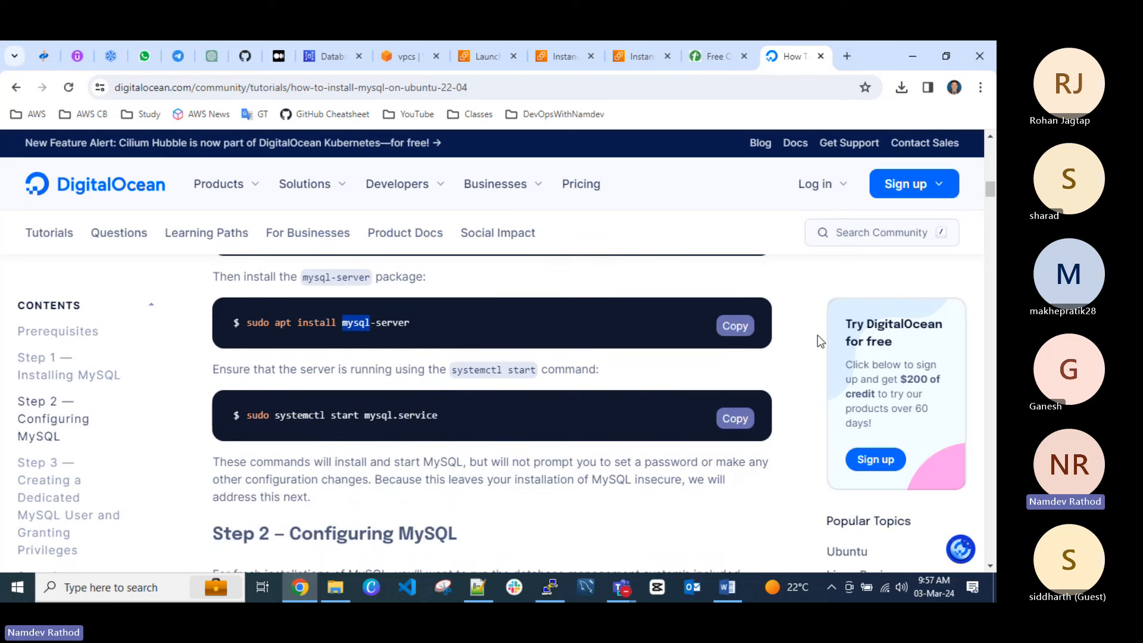
{"action": "left_click", "coordinate": [743, 332]}
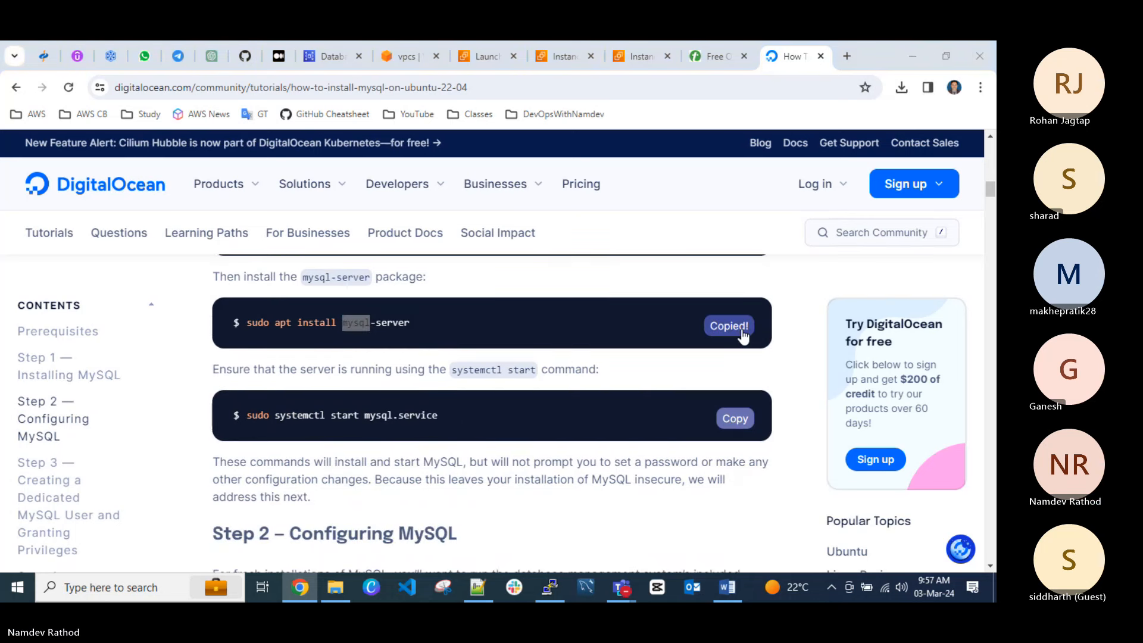
Switch to the PuTTY terminal, paste the copied command, remove its stray leading characters and run sudo apt install mysql-server.
{"action": "key", "text": "alt+Tab"}
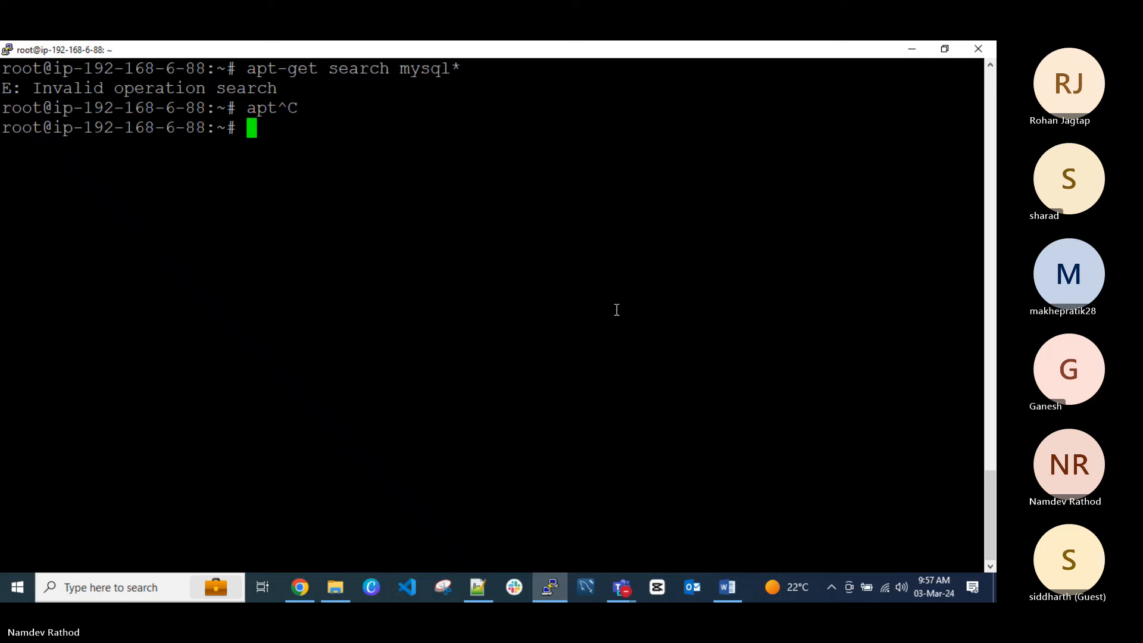
{"action": "right_click", "coordinate": [607, 292]}
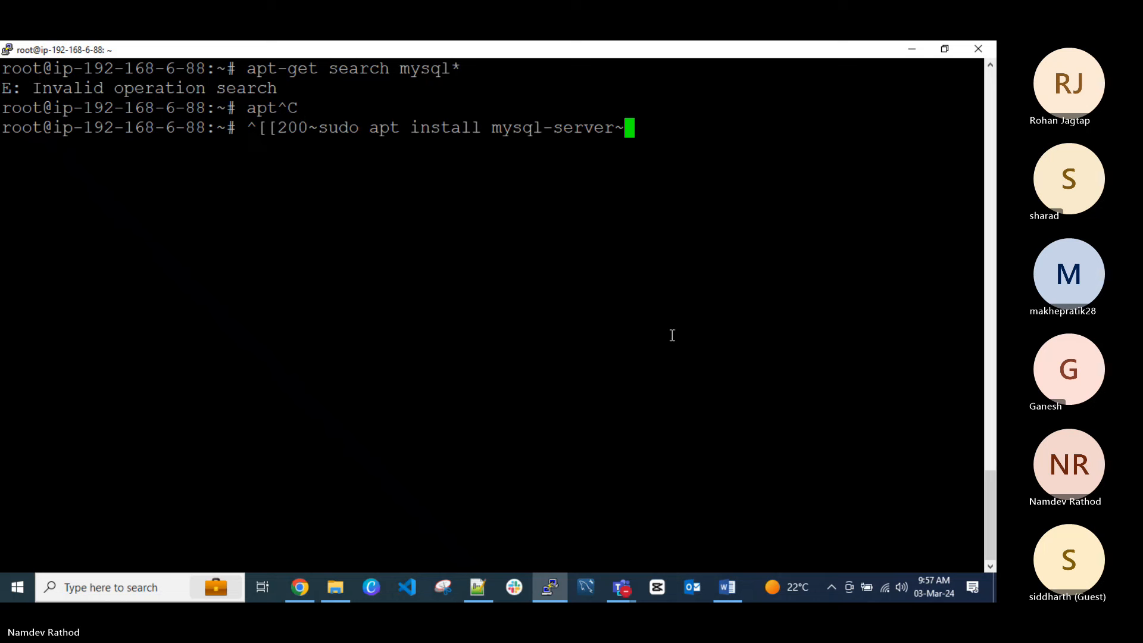
{"action": "key", "text": "Left"}
{"action": "key", "text": "Left"}
{"action": "key", "text": "Left"}
{"action": "key", "text": "Left"}
{"action": "key", "text": "Left"}
{"action": "key", "text": "Left"}
{"action": "key", "text": "Left"}
{"action": "key", "text": "Left"}
{"action": "key", "text": "Left"}
{"action": "key", "text": "Left"}
{"action": "key", "text": "Left"}
{"action": "key", "text": "Left"}
{"action": "key", "text": "Left"}
{"action": "key", "text": "Left"}
{"action": "key", "text": "Left"}
{"action": "key", "text": "Left"}
{"action": "key", "text": "Left"}
{"action": "key", "text": "Left"}
{"action": "key", "text": "Left"}
{"action": "key", "text": "Left"}
{"action": "key", "text": "Left"}
{"action": "key", "text": "Left"}
{"action": "key", "text": "Left"}
{"action": "key", "text": "Left"}
{"action": "key", "text": "Left"}
{"action": "key", "text": "Left"}
{"action": "key", "text": "BackSpace"}
{"action": "key", "text": "BackSpace"}
{"action": "key", "text": "BackSpace"}
{"action": "key", "text": "BackSpace"}
{"action": "key", "text": "BackSpace"}
{"action": "key", "text": "BackSpace"}
{"action": "key", "text": "BackSpace"}
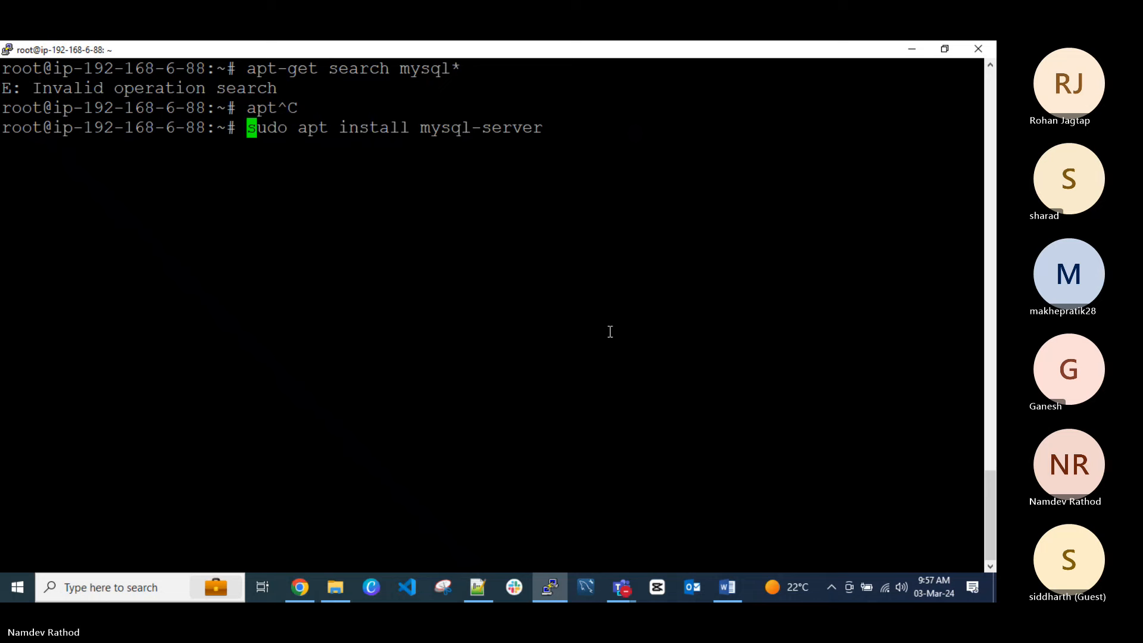
{"action": "key", "text": "Return"}
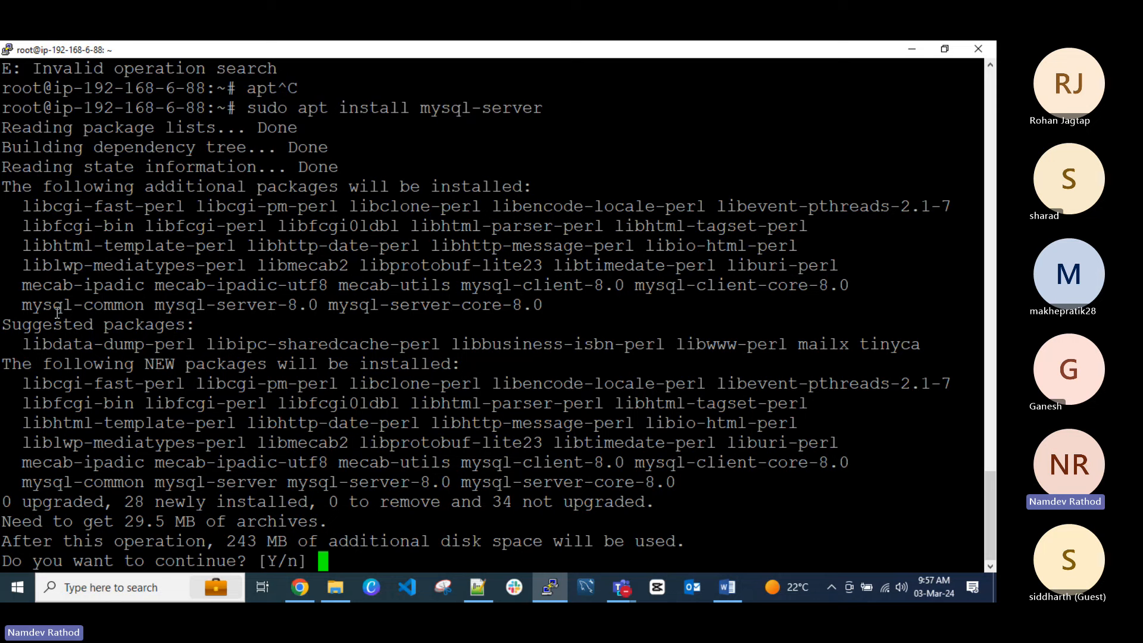
Check the mysql-server-8.0 entry in the package list and confirm the installation with y.
{"action": "left_click_drag", "start_coordinate": [24, 307], "coordinate": [325, 305]}
{"action": "left_click", "coordinate": [192, 305]}
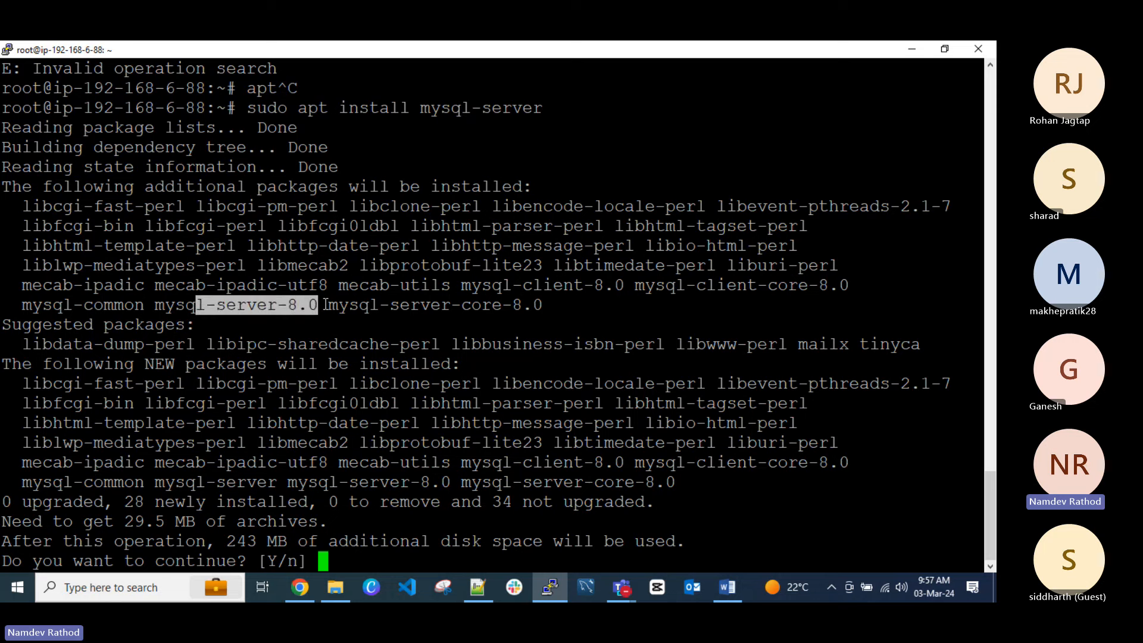
{"action": "left_click", "coordinate": [327, 305]}
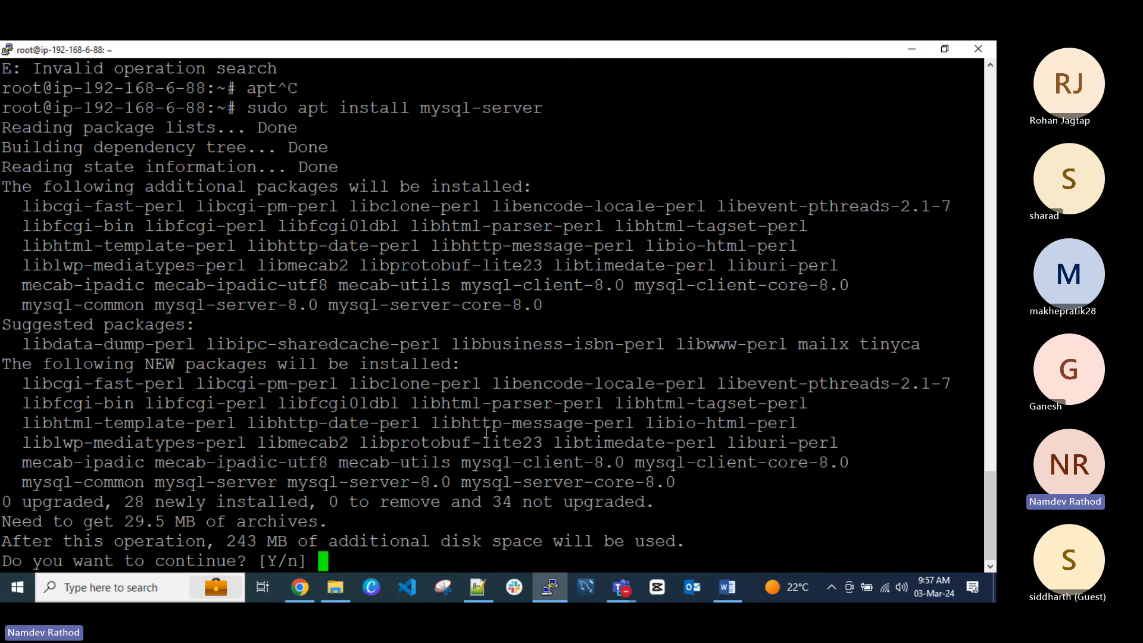
{"action": "type", "text": "y"}
{"action": "key", "text": "Return"}
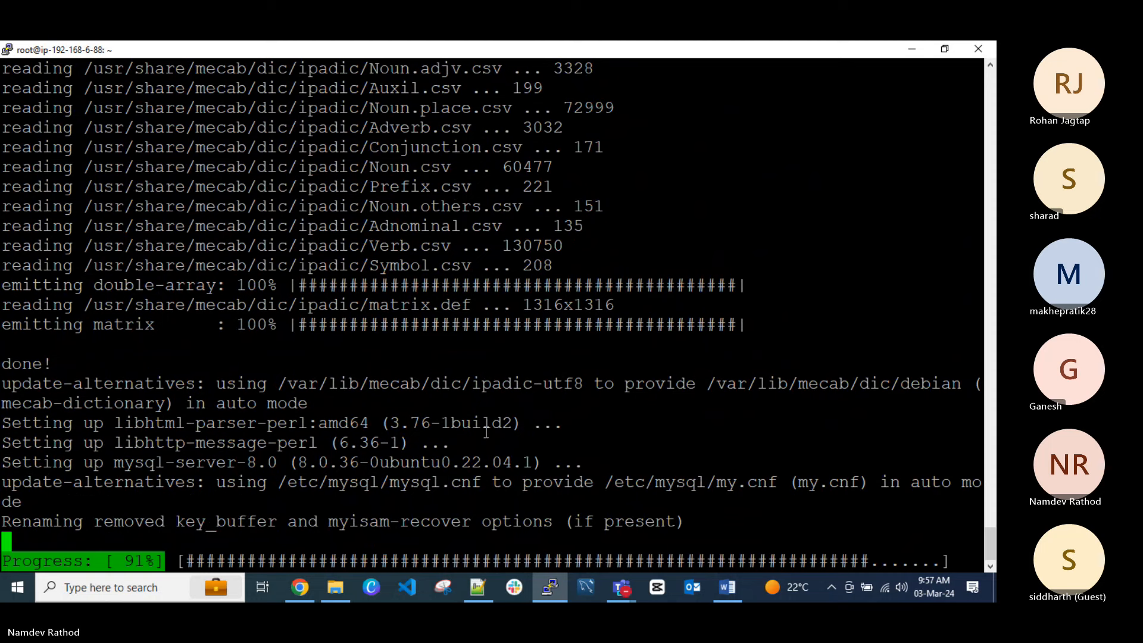
Review the tutorial's service start command and MySQL configuration section in Chrome and return to the PuTTY terminal.
{"action": "key", "text": "alt+Tab"}
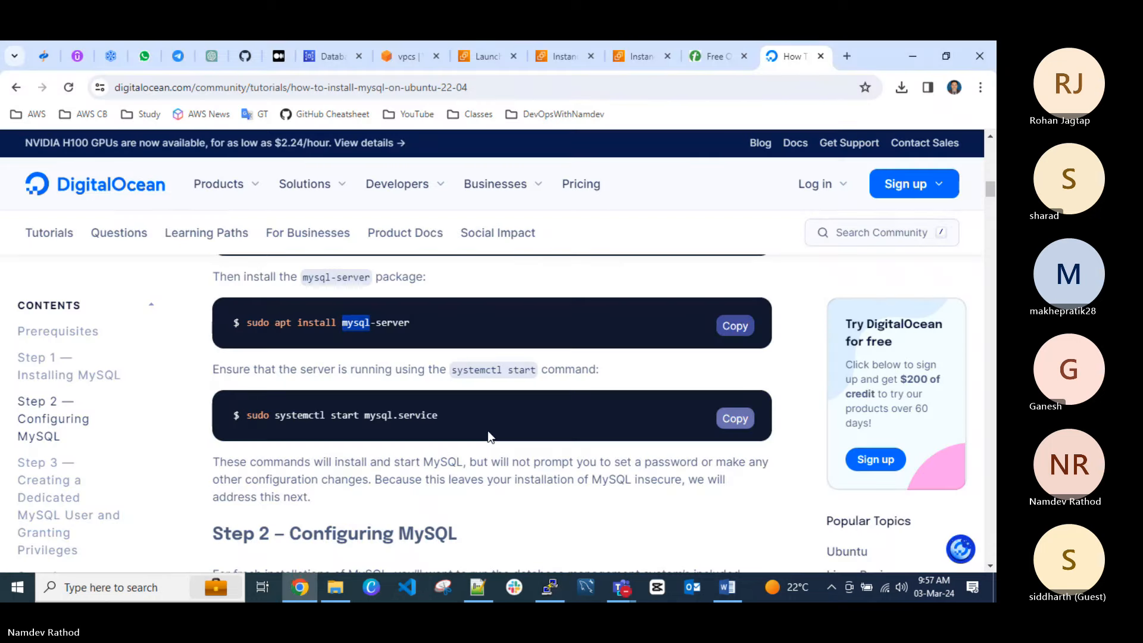
{"action": "scroll", "coordinate": [487, 430], "scroll_direction": "down", "scroll_amount": 2}
{"action": "scroll", "coordinate": [488, 430], "scroll_direction": "down", "scroll_amount": 2}
{"action": "scroll", "coordinate": [490, 426], "scroll_direction": "up", "scroll_amount": 3}
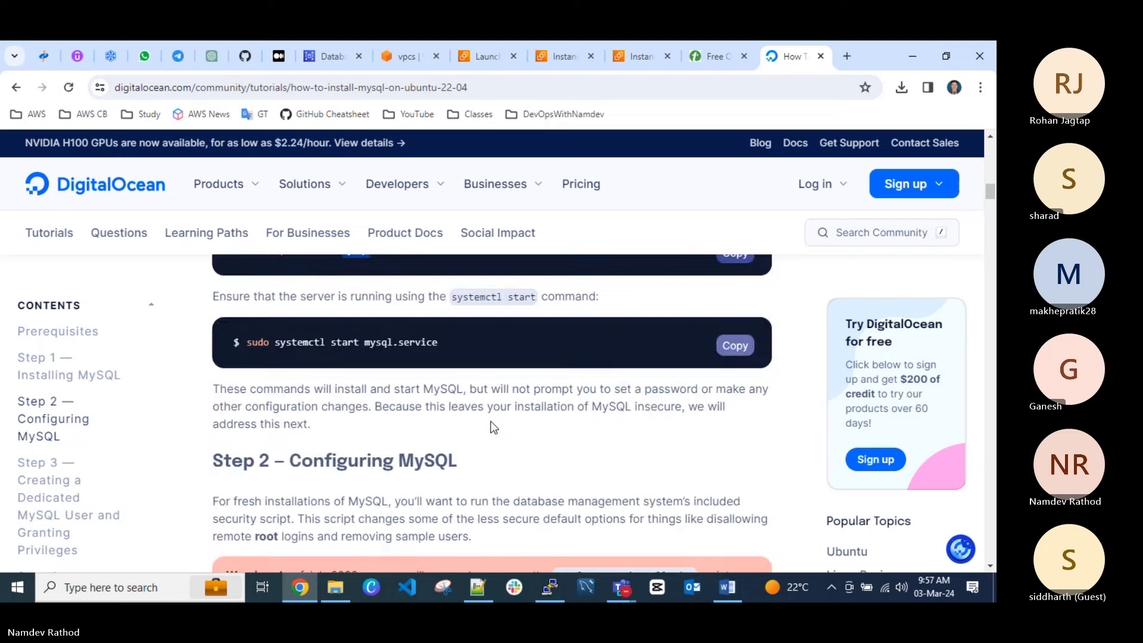
{"action": "key", "text": "alt+Tab"}
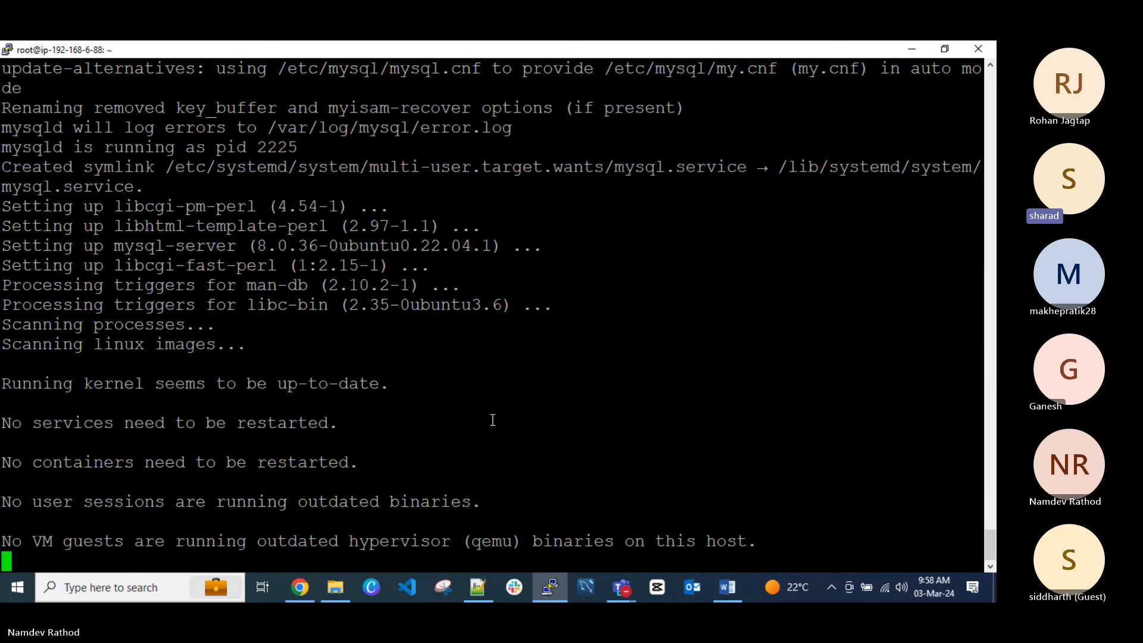
Clear the terminal and list the available commands that begin with mysql to check the installation.
{"action": "key", "text": "ctrl+l"}
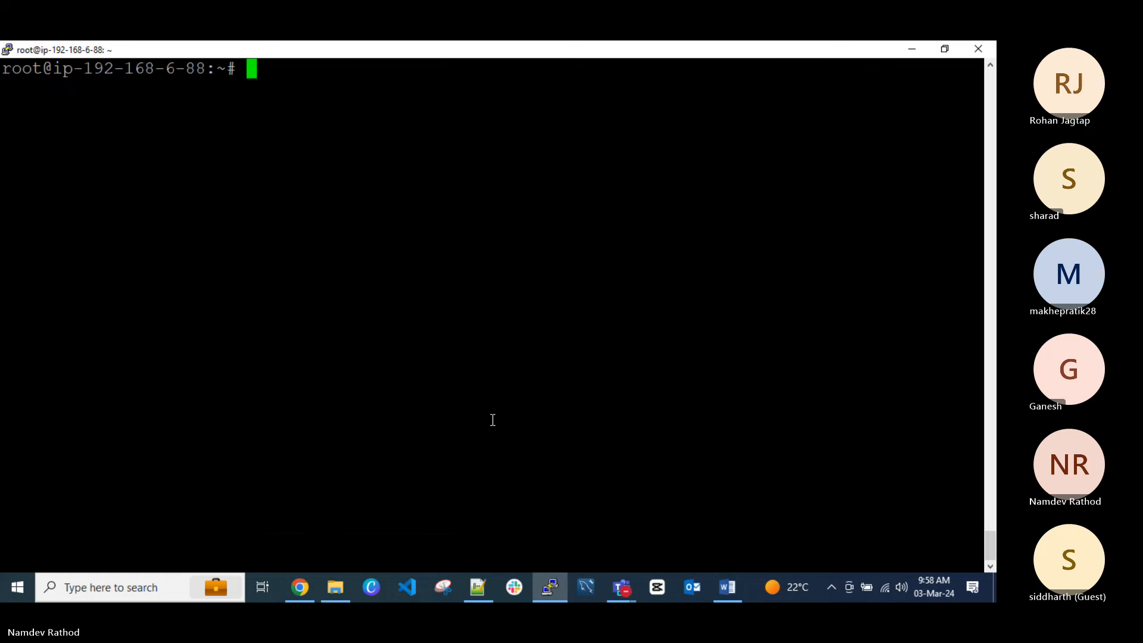
{"action": "key", "text": "Return"}
{"action": "key", "text": "Return"}
{"action": "key", "text": "Return"}
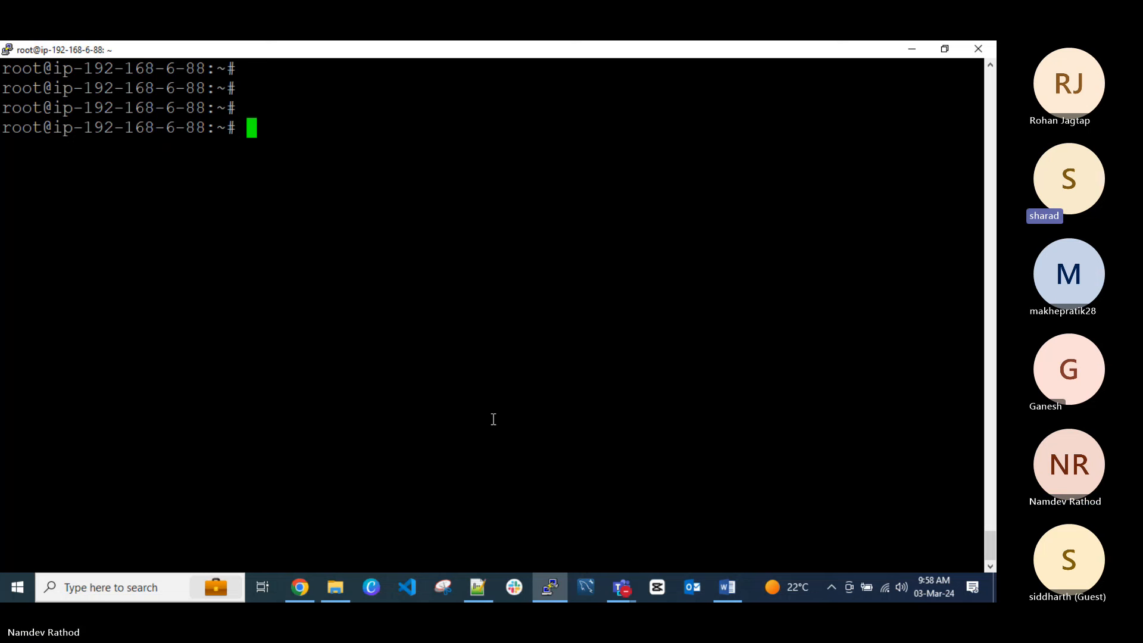
{"action": "type", "text": "mysql"}
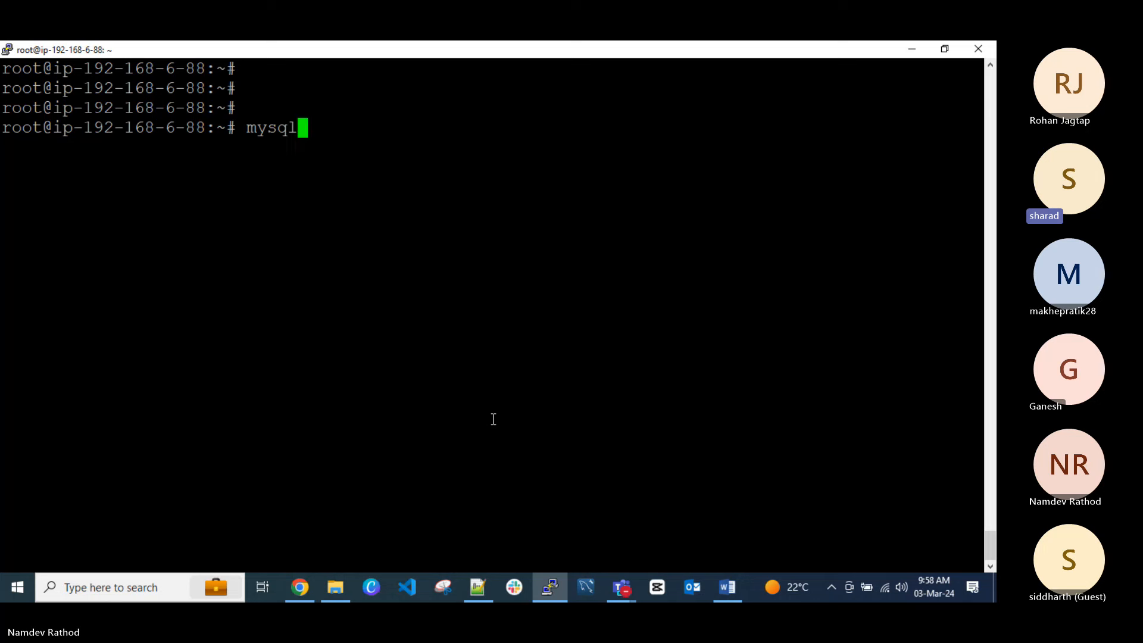
{"action": "key", "text": "Tab"}
{"action": "key", "text": "Tab"}
{"action": "key", "text": "Tab"}
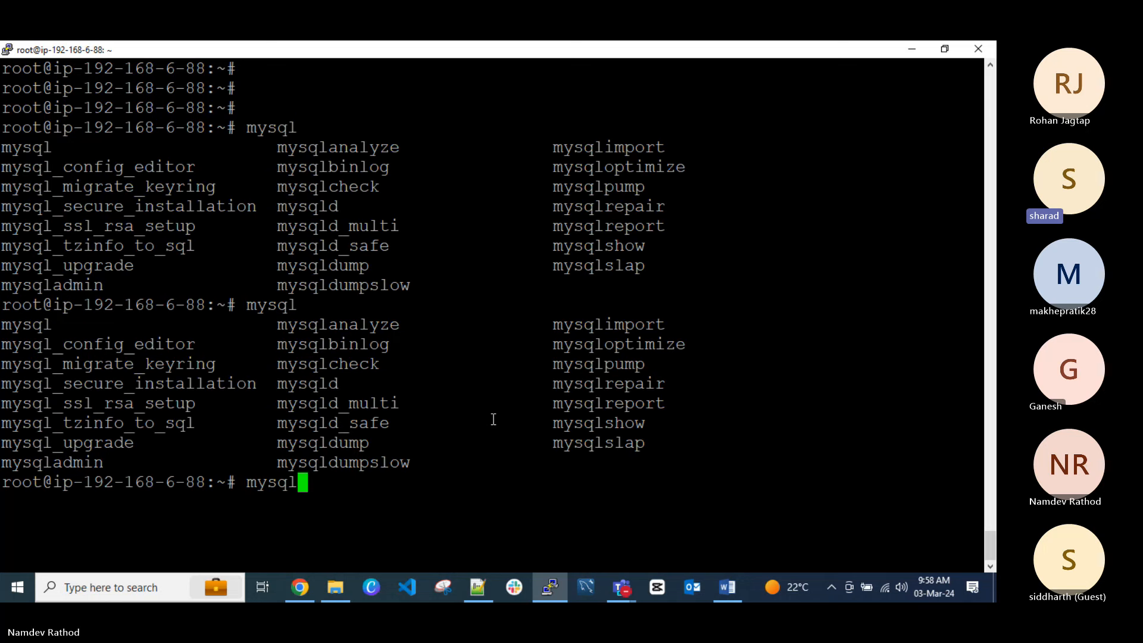
{"action": "key", "text": "ctrl+c"}
{"action": "key", "text": "ctrl+l"}
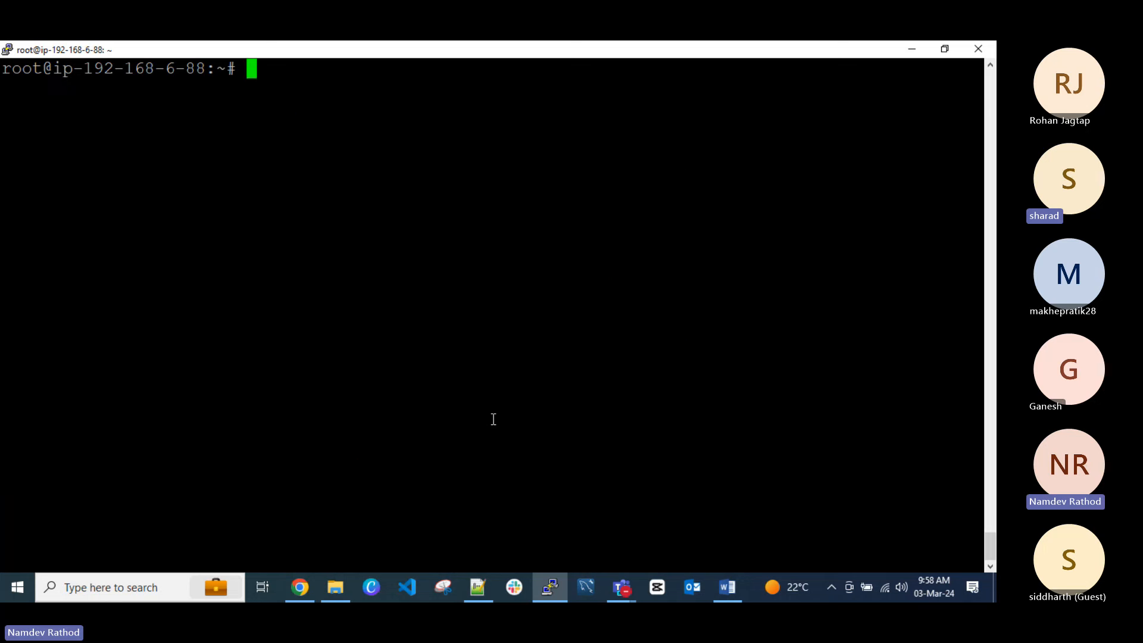
List the commands matching mysql again on a cleared terminal and review the installed MySQL tools.
{"action": "type", "text": "mysql"}
{"action": "key", "text": "Tab"}
{"action": "key", "text": "Tab"}
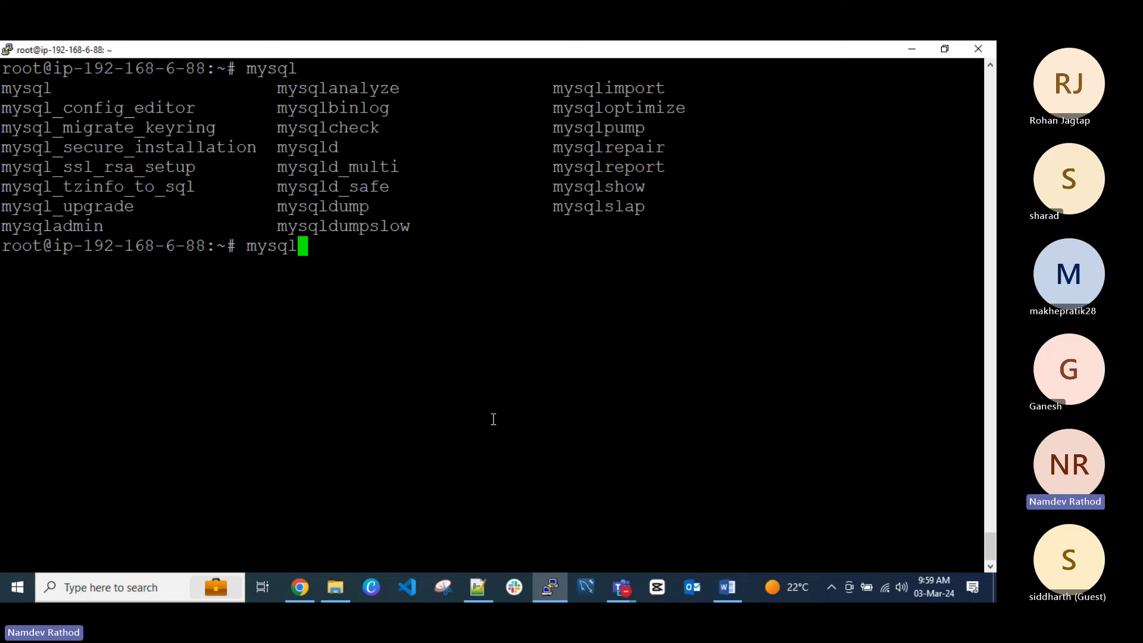
{"action": "key", "text": "Tab"}
{"action": "key", "text": "Tab"}
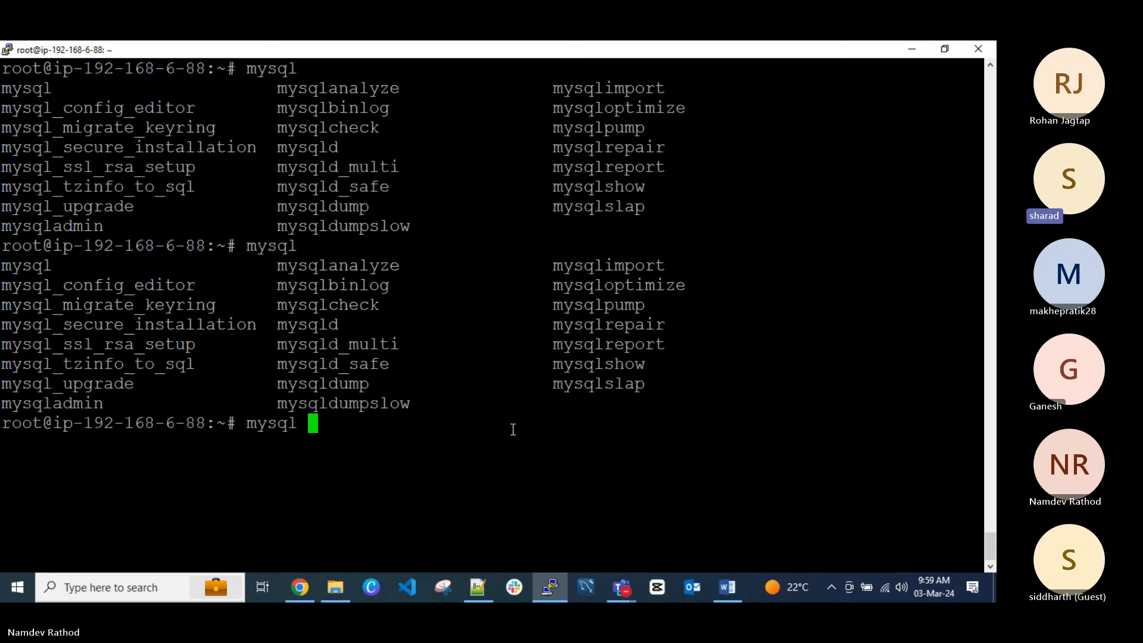
{"action": "key", "text": "ctrl+c"}
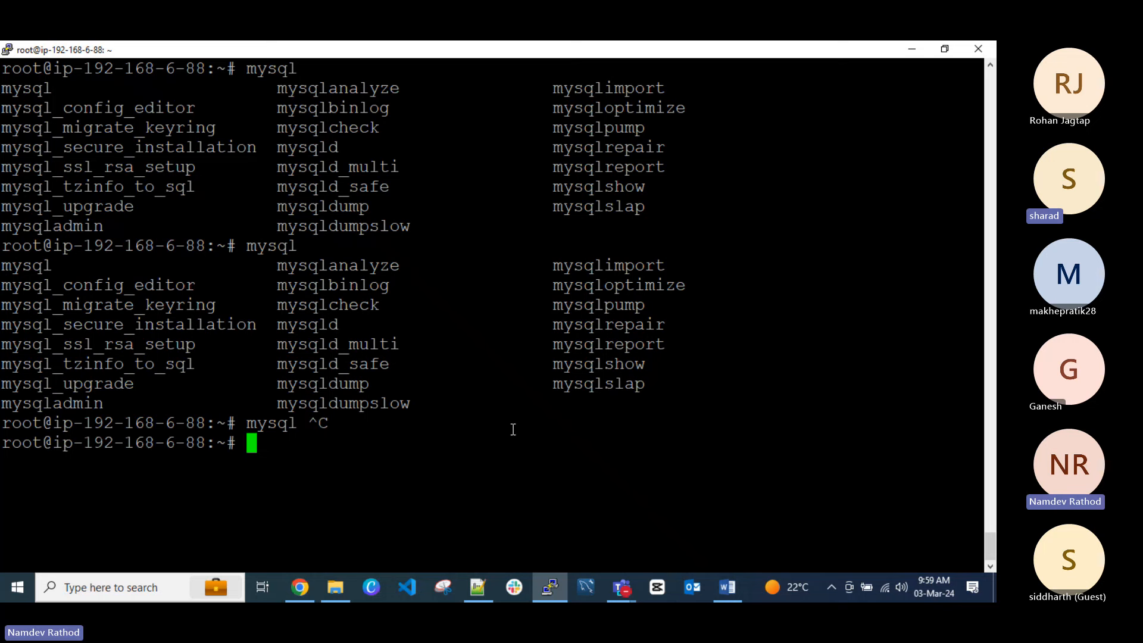
{"action": "key", "text": "ctrl+l"}
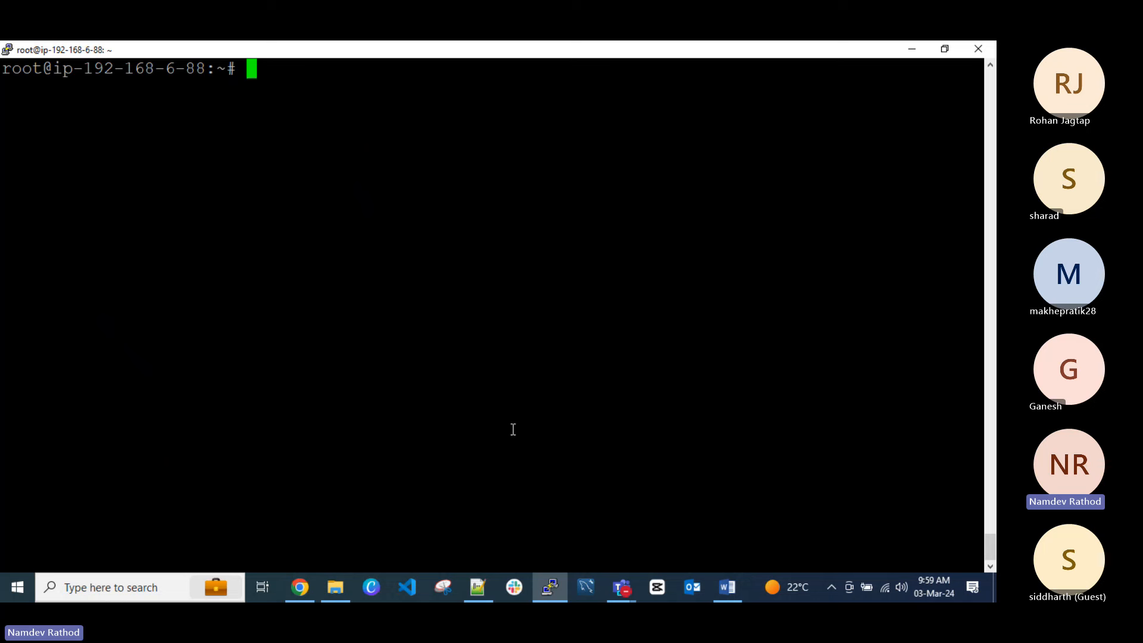
{"action": "type", "text": "mysql"}
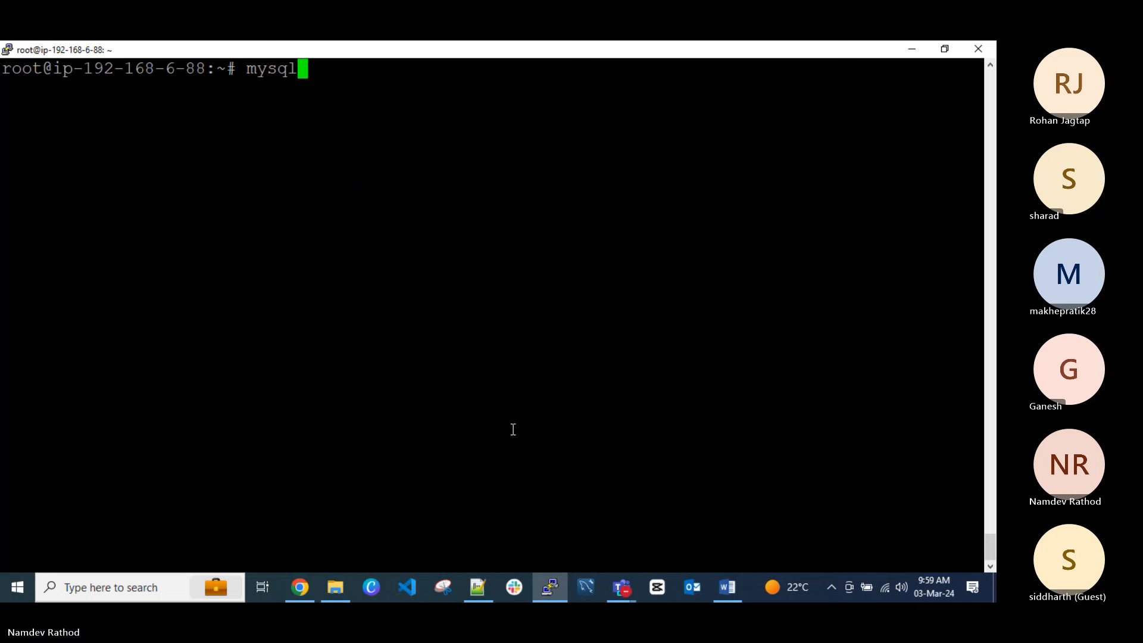
{"action": "key", "text": "Tab"}
{"action": "key", "text": "Tab"}
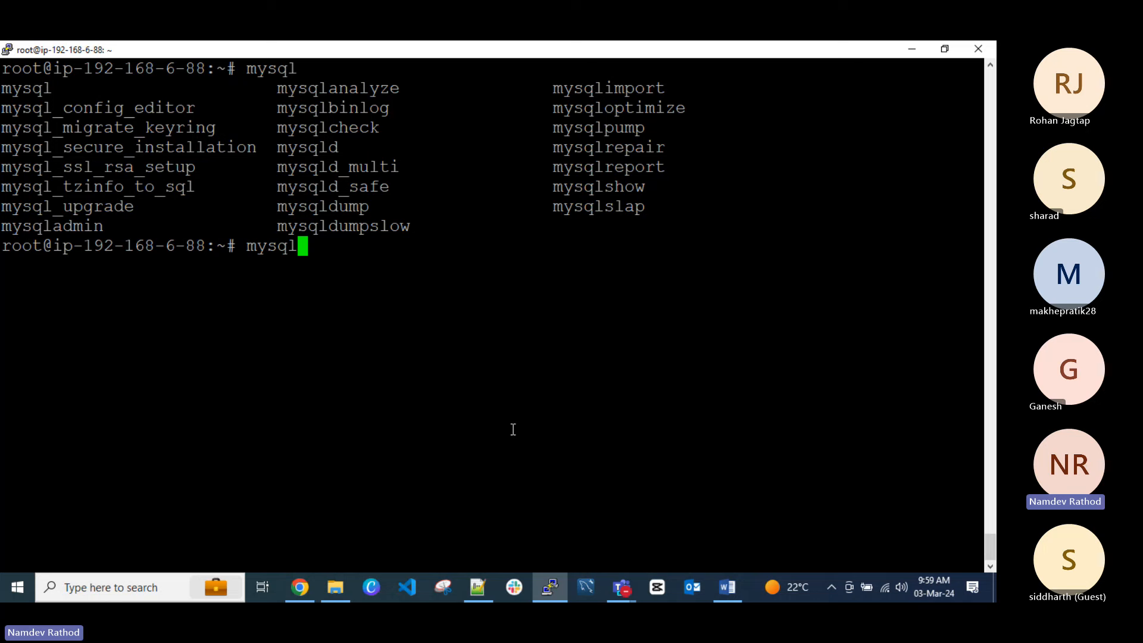
{"action": "key", "text": "Tab"}
{"action": "key", "text": "Tab"}
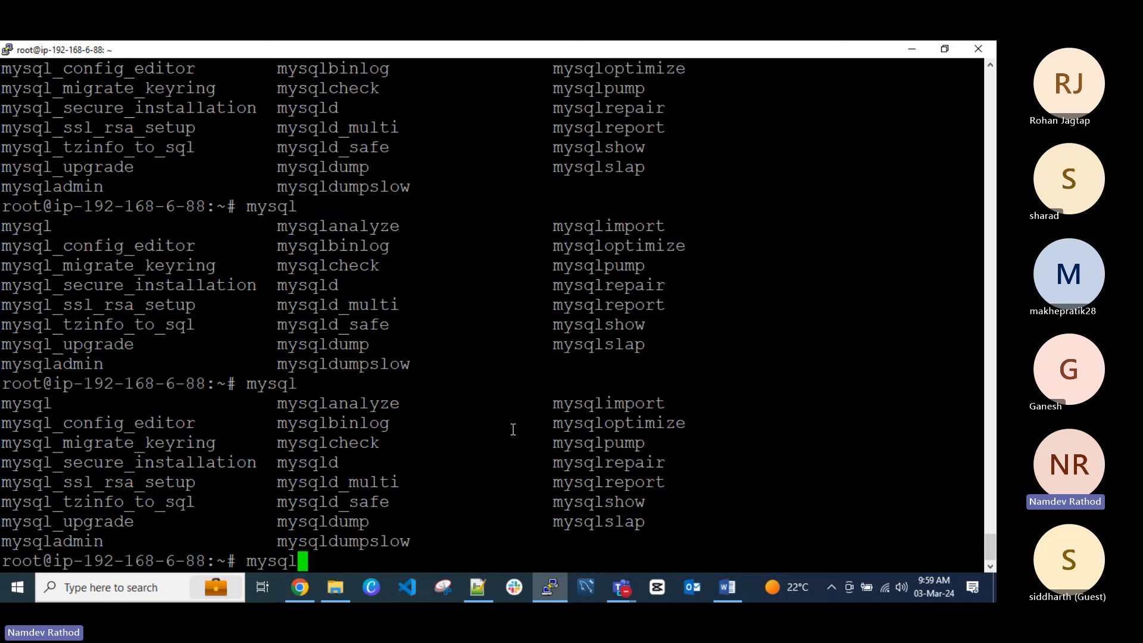
Clear the terminal and begin the command mysql -h at the root prompt.
{"action": "key", "text": "ctrl+c"}
{"action": "key", "text": "ctrl+l"}
{"action": "type", "text": "mysql "}
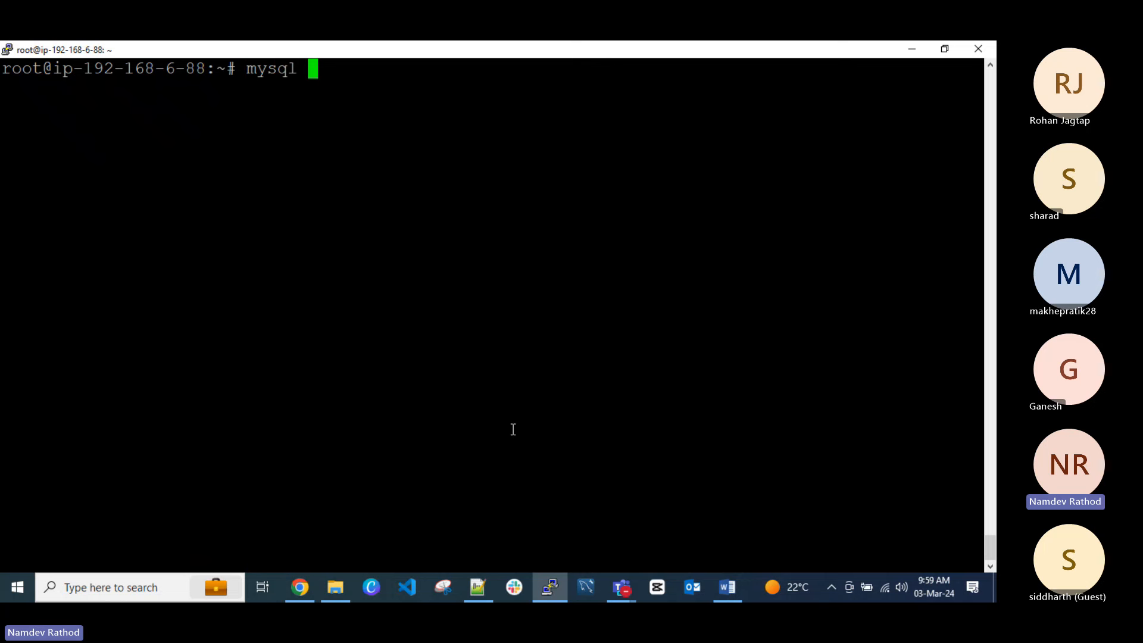
{"action": "type", "text": "-h"}
Switch to Chrome, reduce its window from full screen, and close the tutorial, VPC, instance launch and duplicate Instances tabs.
{"action": "left_click", "coordinate": [301, 586]}
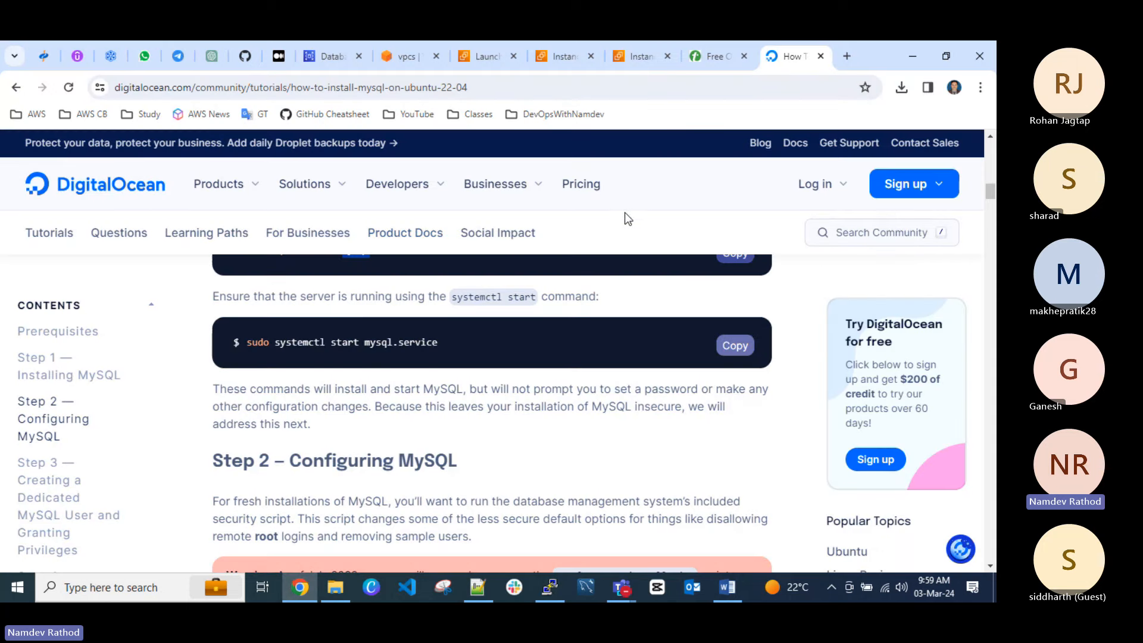
{"action": "key", "text": "ctrl+w"}
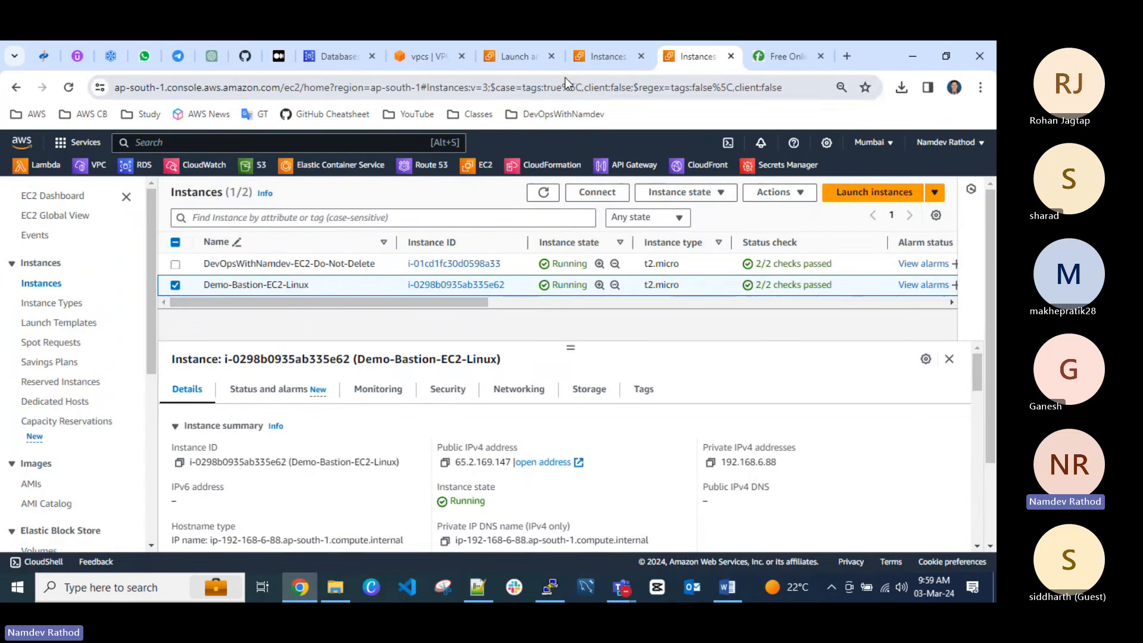
{"action": "double_click", "coordinate": [884, 55]}
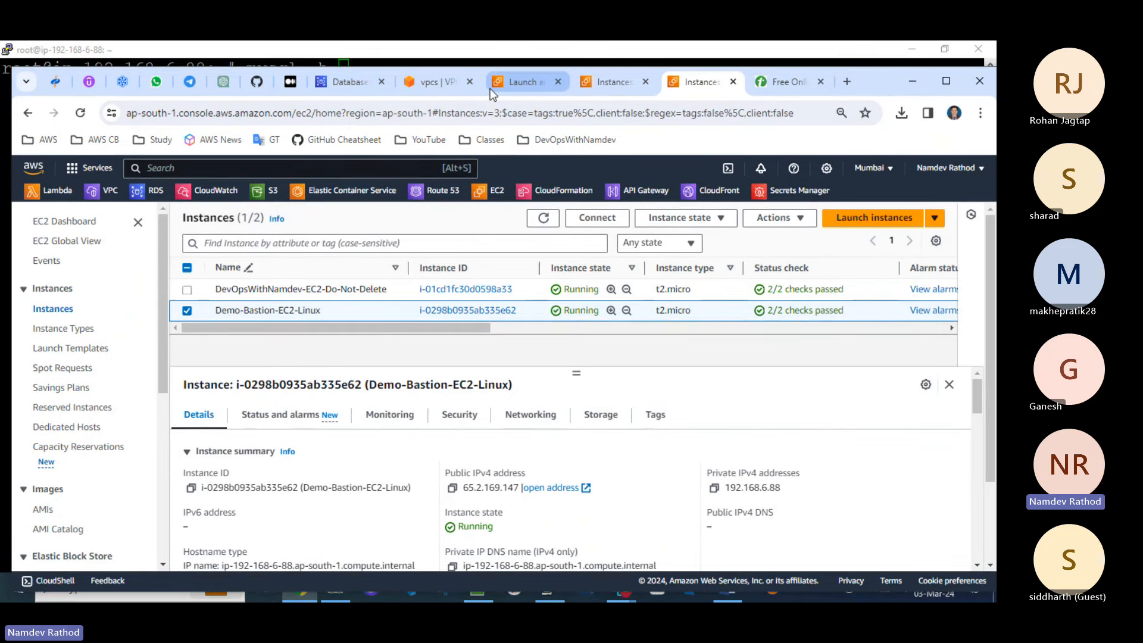
{"action": "left_click", "coordinate": [472, 83]}
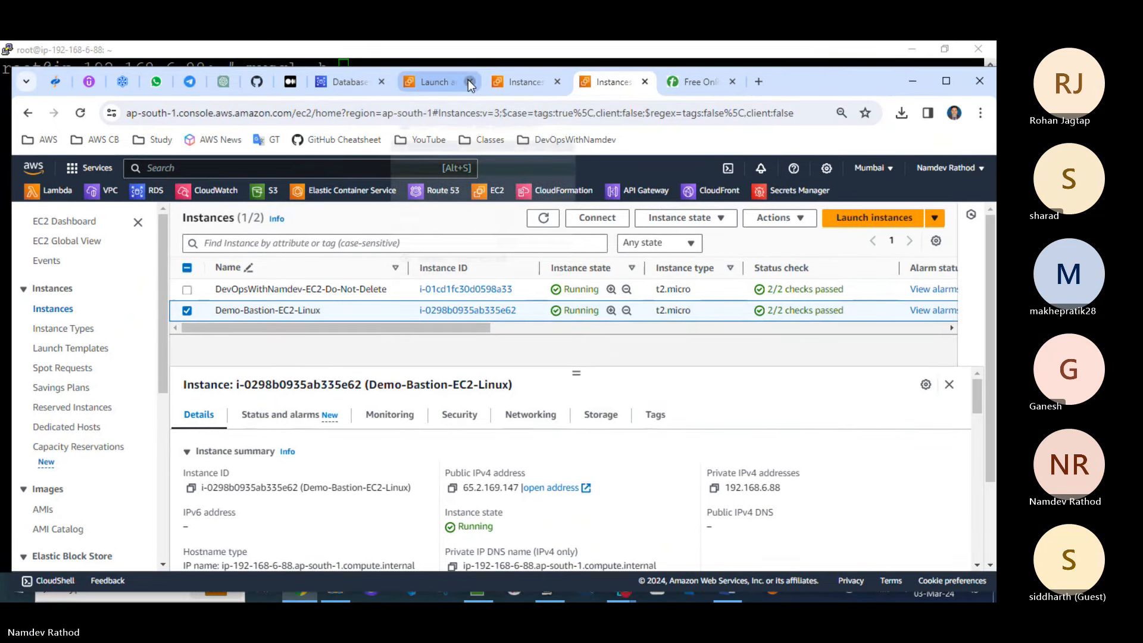
{"action": "left_click", "coordinate": [469, 82]}
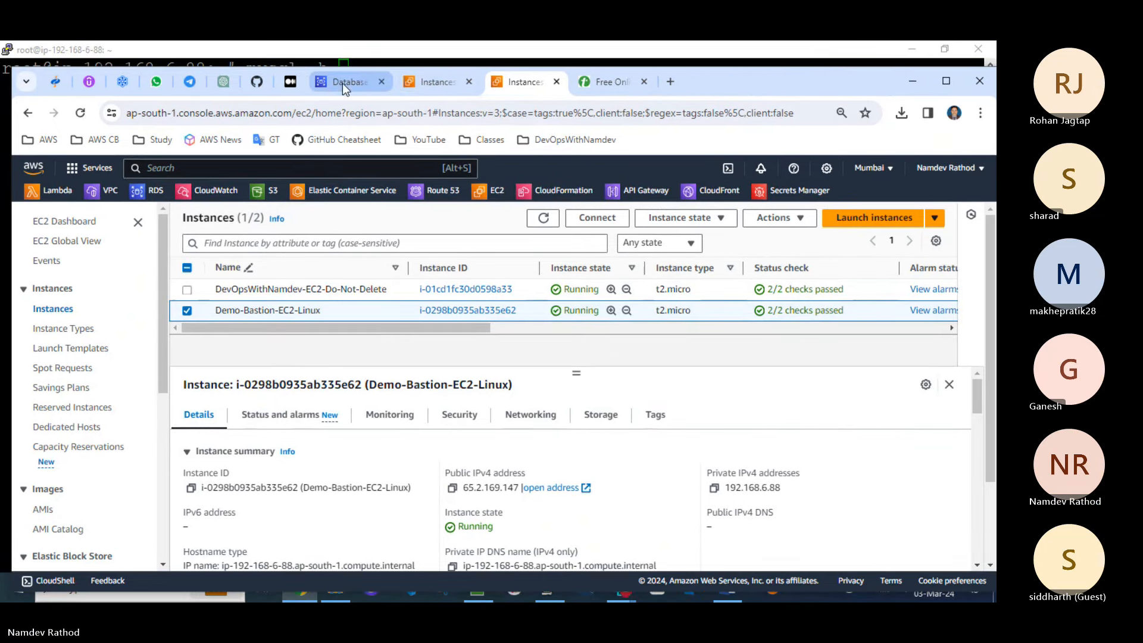
{"action": "left_click", "coordinate": [469, 82]}
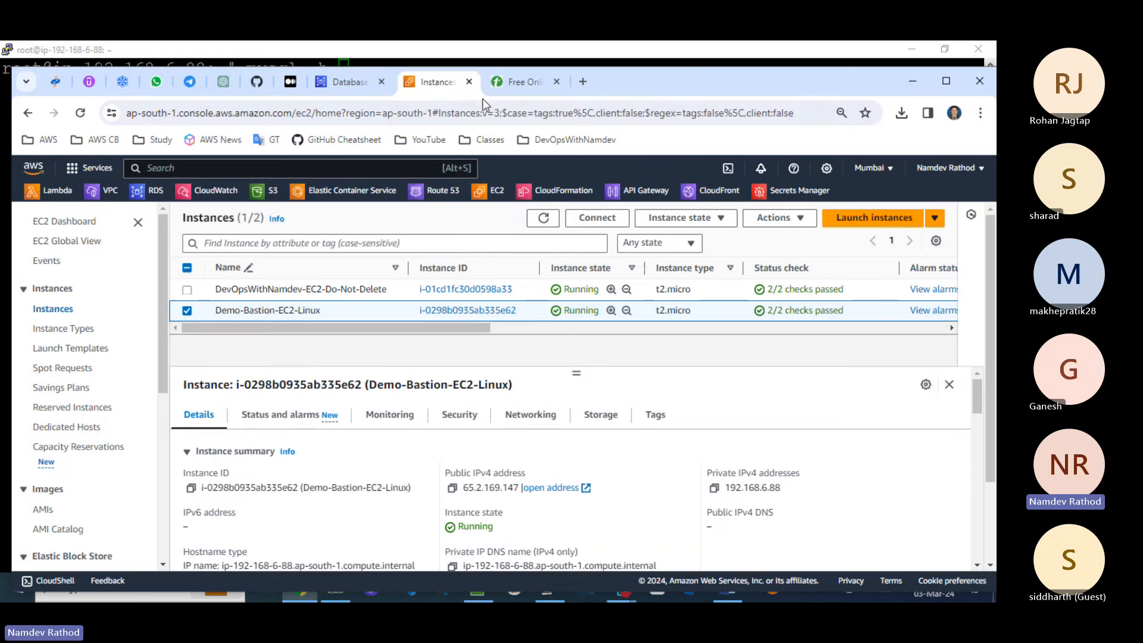
Open the RDS writer instance demo-devops-rds-mysql-instance-1 and view its connectivity and security details.
{"action": "left_click", "coordinate": [349, 80]}
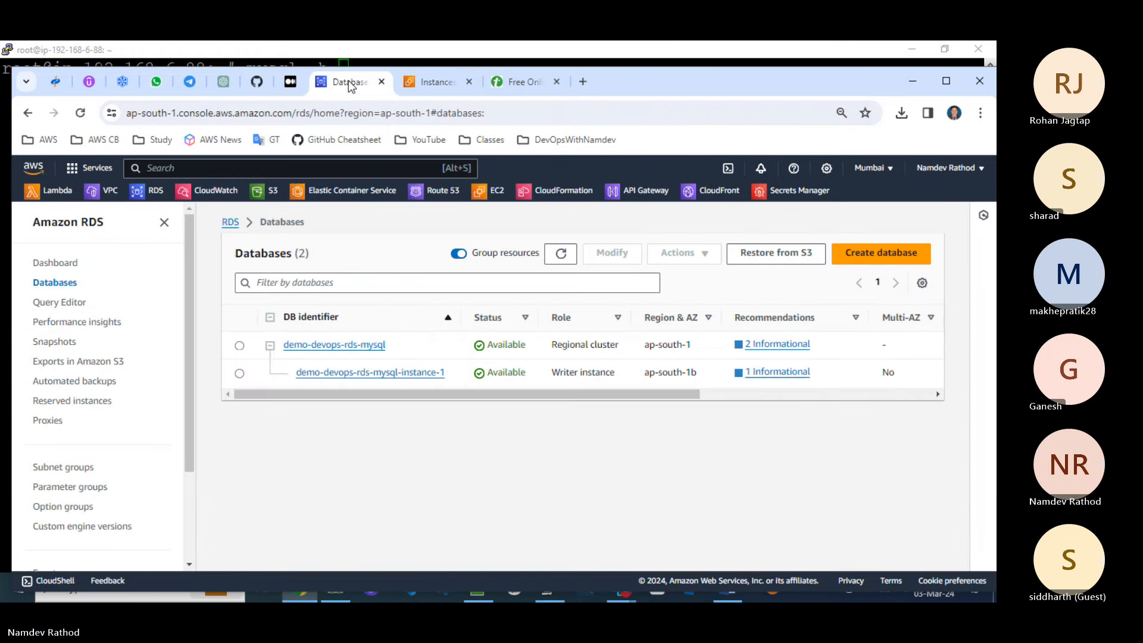
{"action": "left_click", "coordinate": [354, 373]}
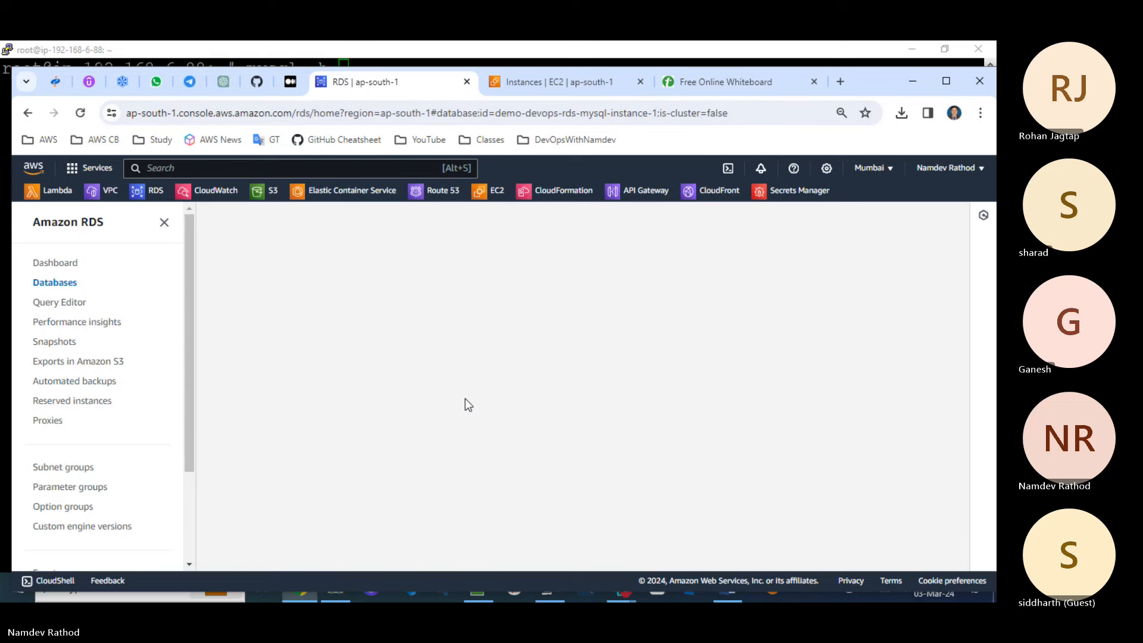
{"action": "scroll", "coordinate": [469, 404], "scroll_direction": "down", "scroll_amount": 3}
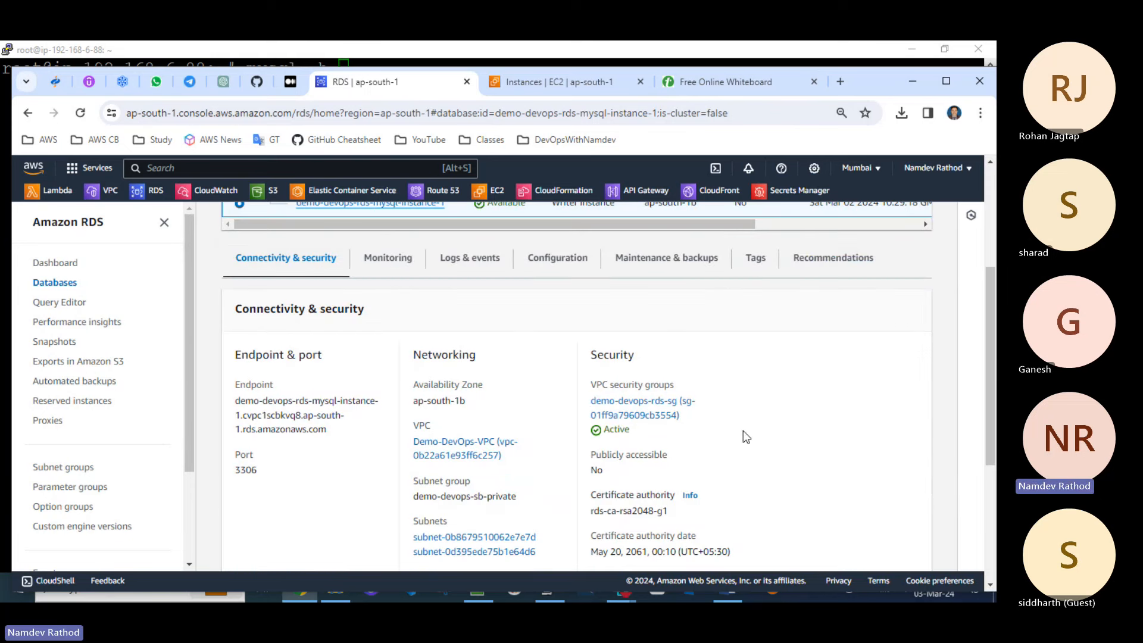
Open the database's demo-devops-rds-sg security group in a separate tab and start editing its inbound rules.
{"action": "right_click", "coordinate": [641, 403]}
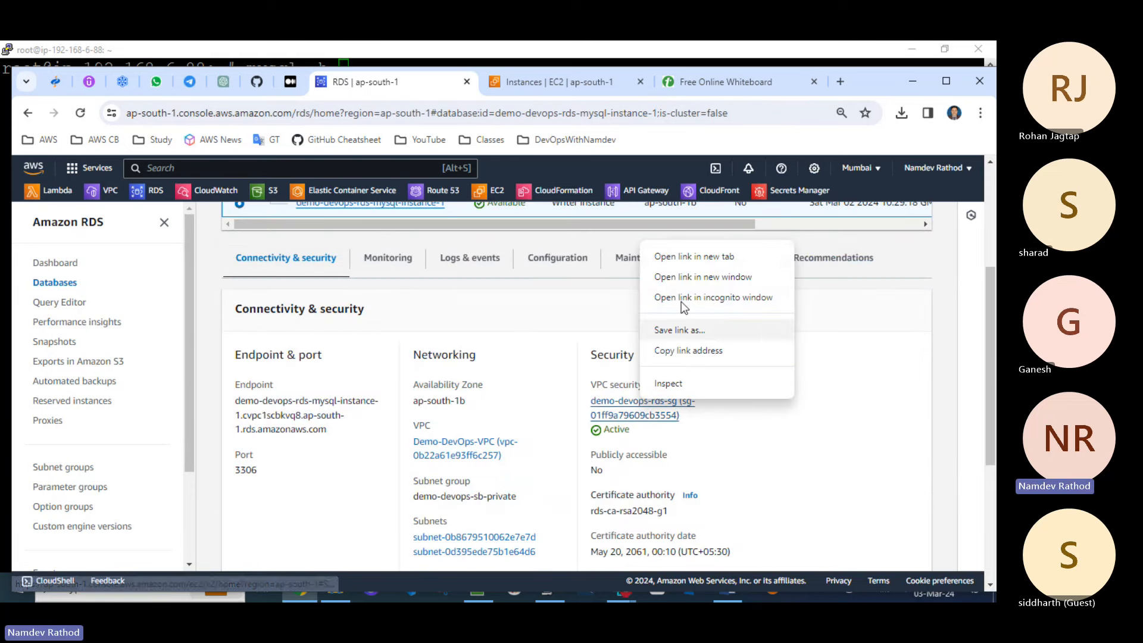
{"action": "left_click", "coordinate": [715, 264]}
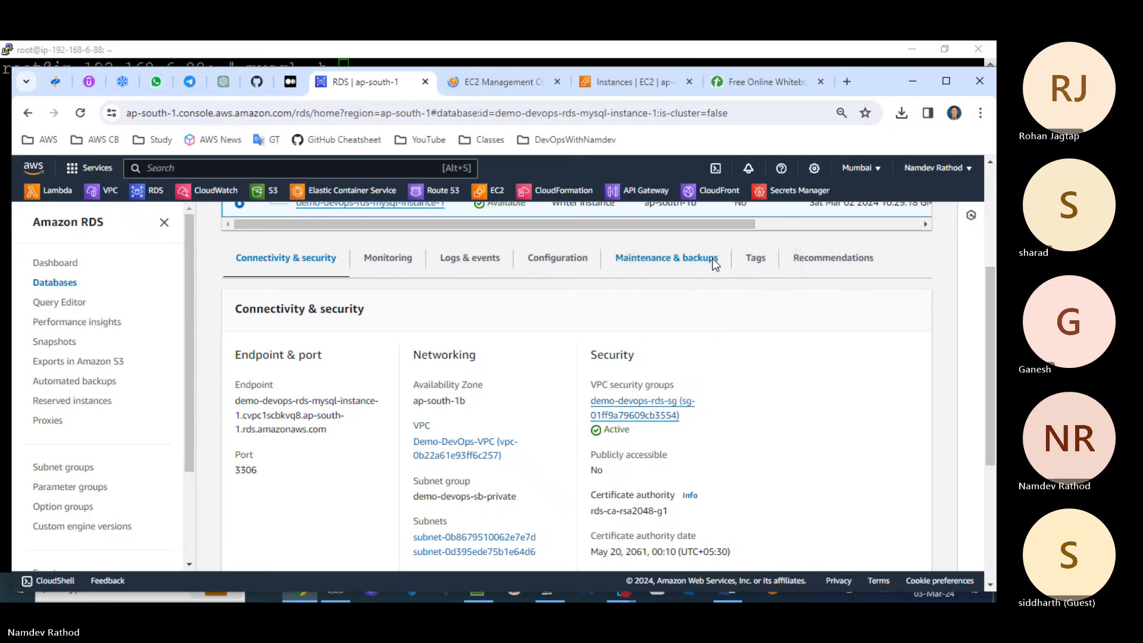
{"action": "left_click", "coordinate": [507, 86]}
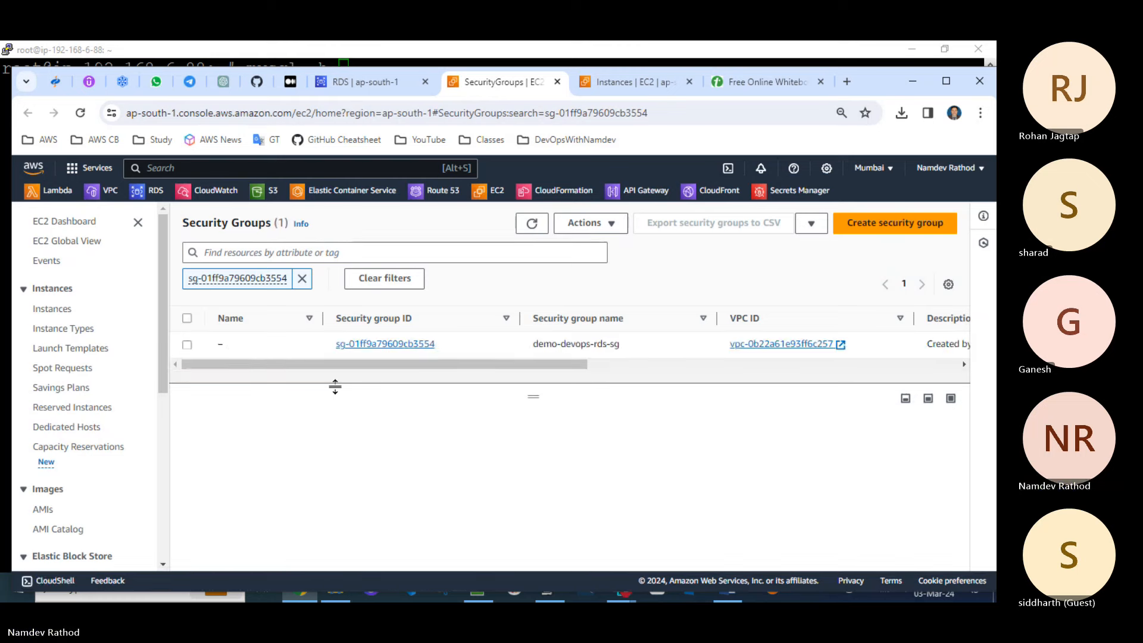
{"action": "left_click", "coordinate": [287, 352]}
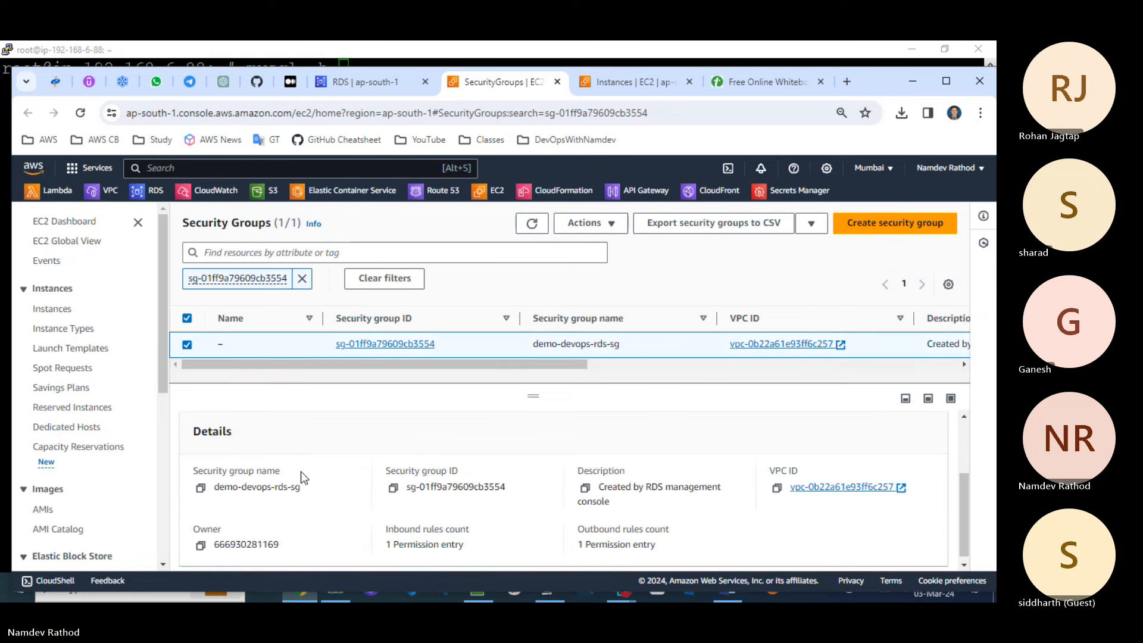
{"action": "left_click", "coordinate": [283, 453]}
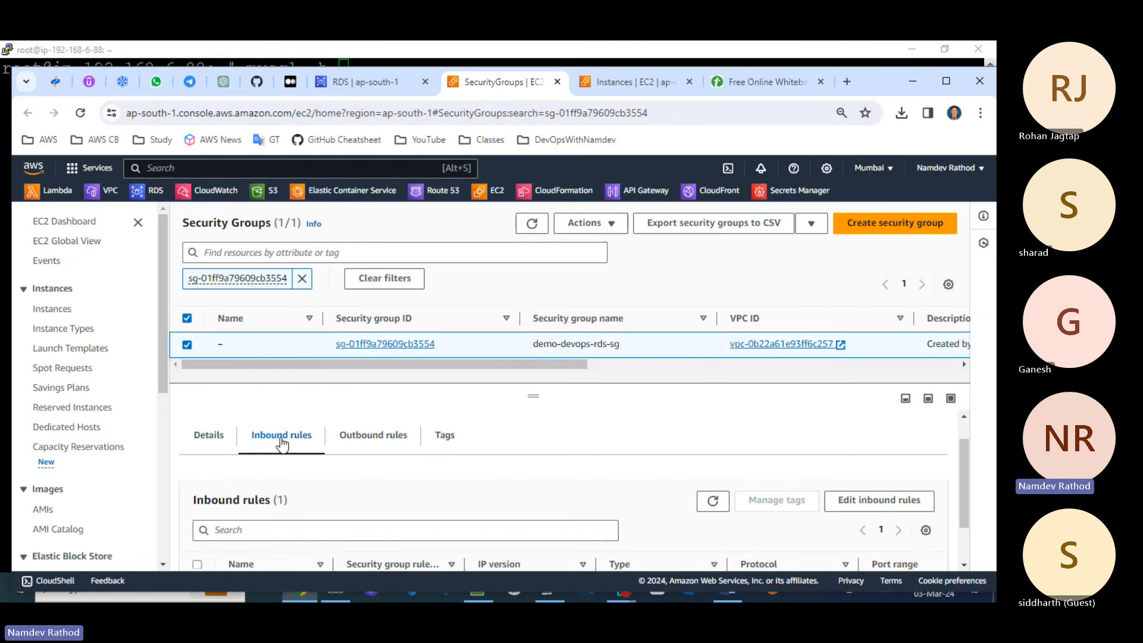
{"action": "left_click", "coordinate": [869, 500]}
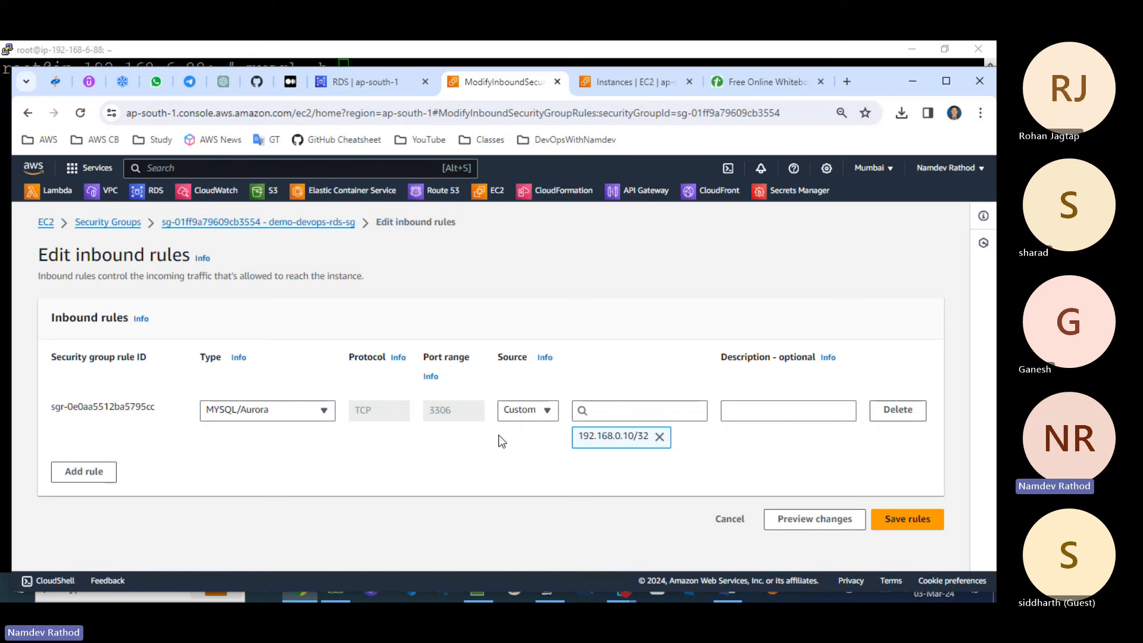
Replace the MYSQL/Aurora inbound rule's source with the Demo-Bastion-EC2-Linux private IPv4 address as 192.168.6.88/32.
{"action": "left_click", "coordinate": [659, 436]}
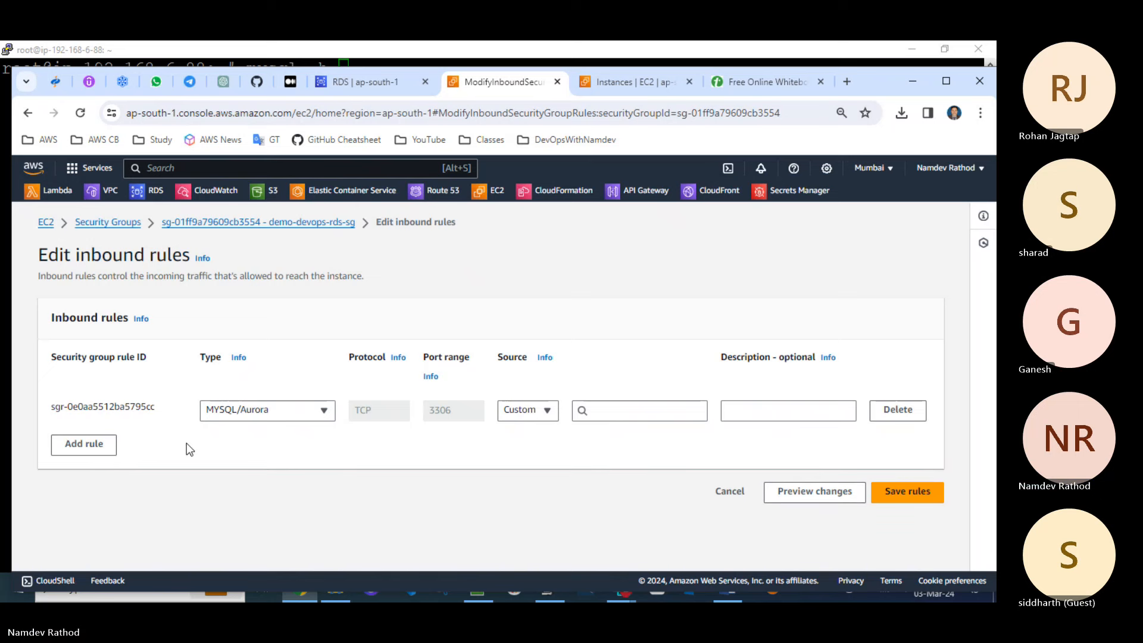
{"action": "left_click", "coordinate": [625, 81]}
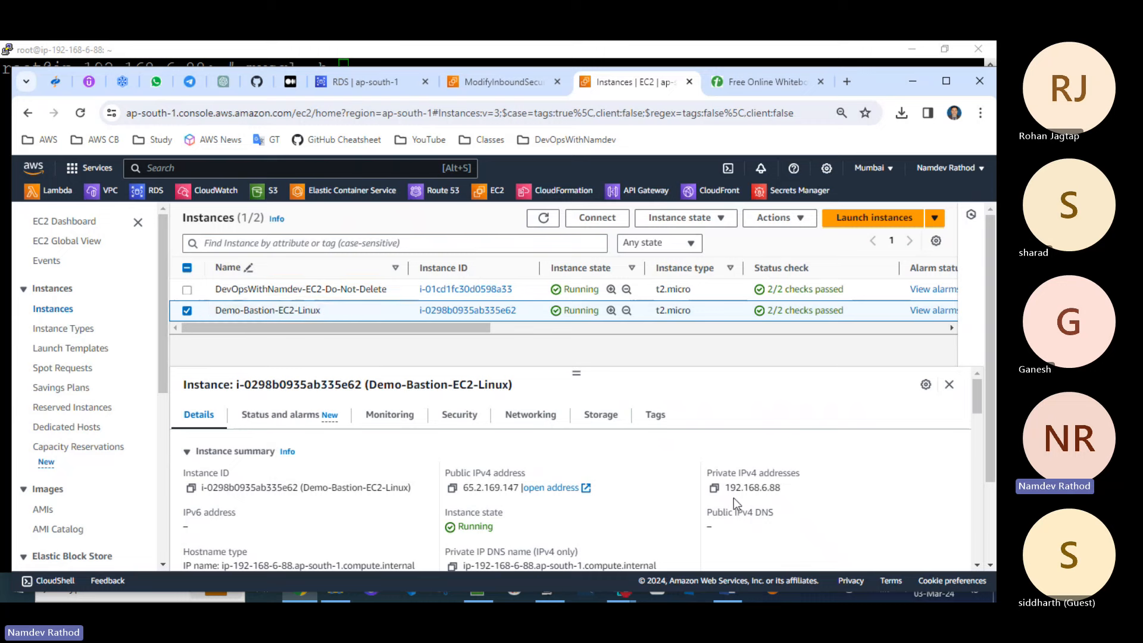
{"action": "left_click", "coordinate": [714, 488]}
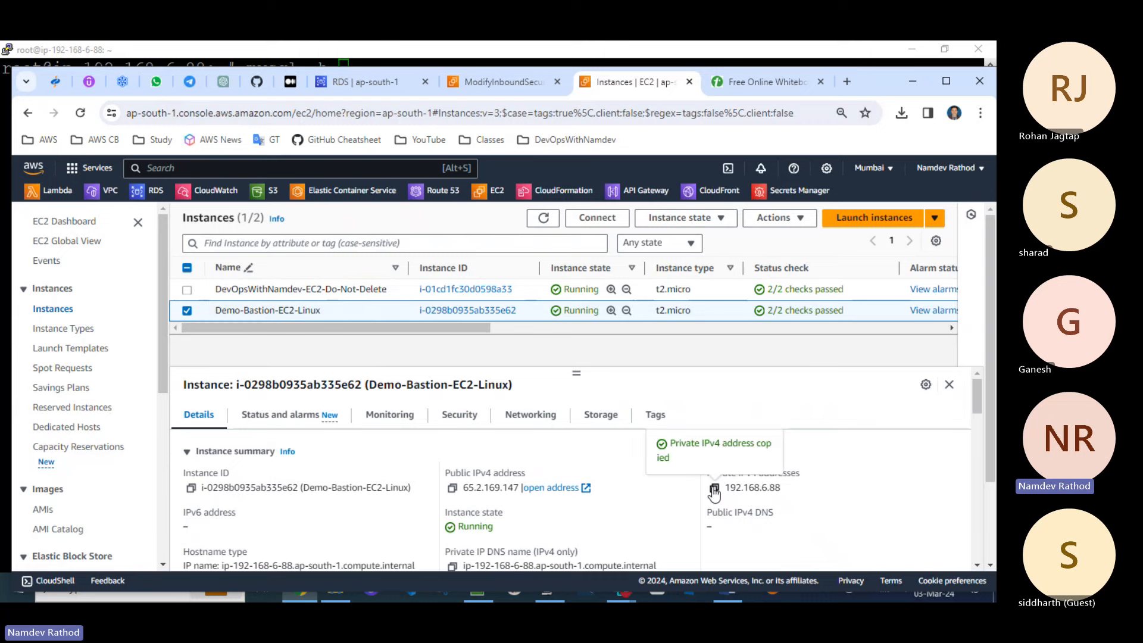
{"action": "left_click", "coordinate": [378, 85]}
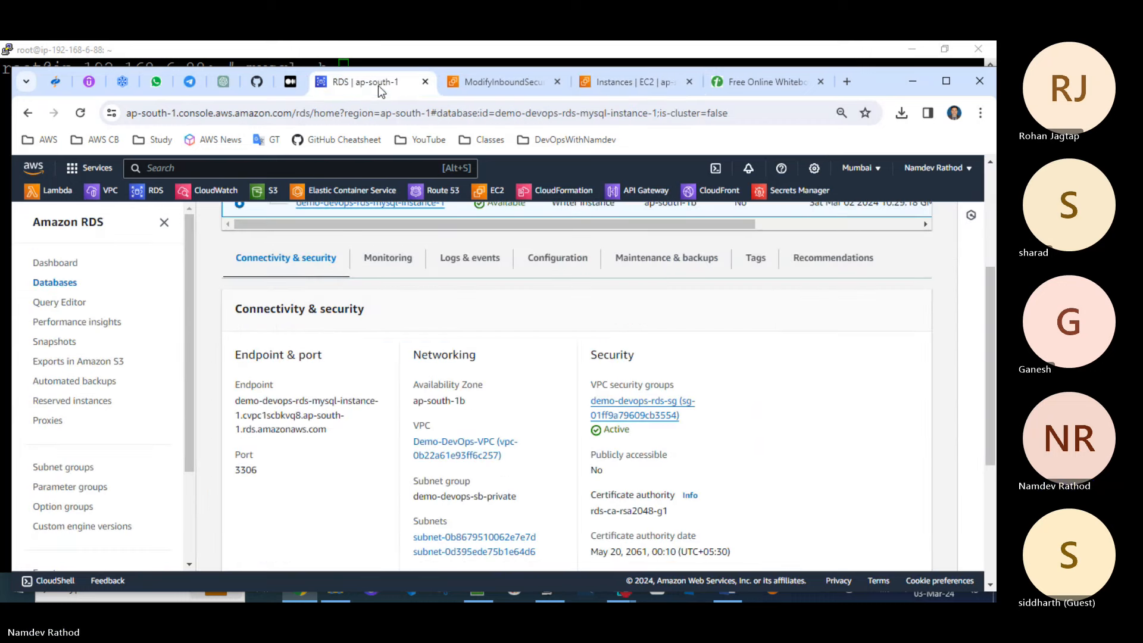
{"action": "left_click", "coordinate": [451, 79]}
{"action": "left_click", "coordinate": [624, 407]}
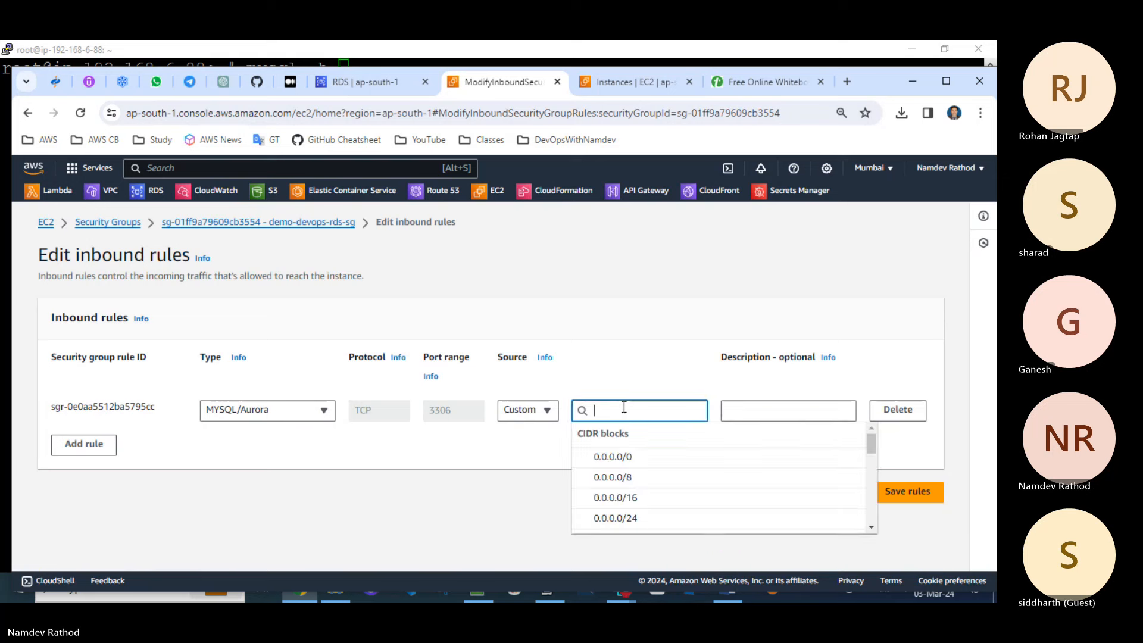
{"action": "key", "text": "ctrl+v"}
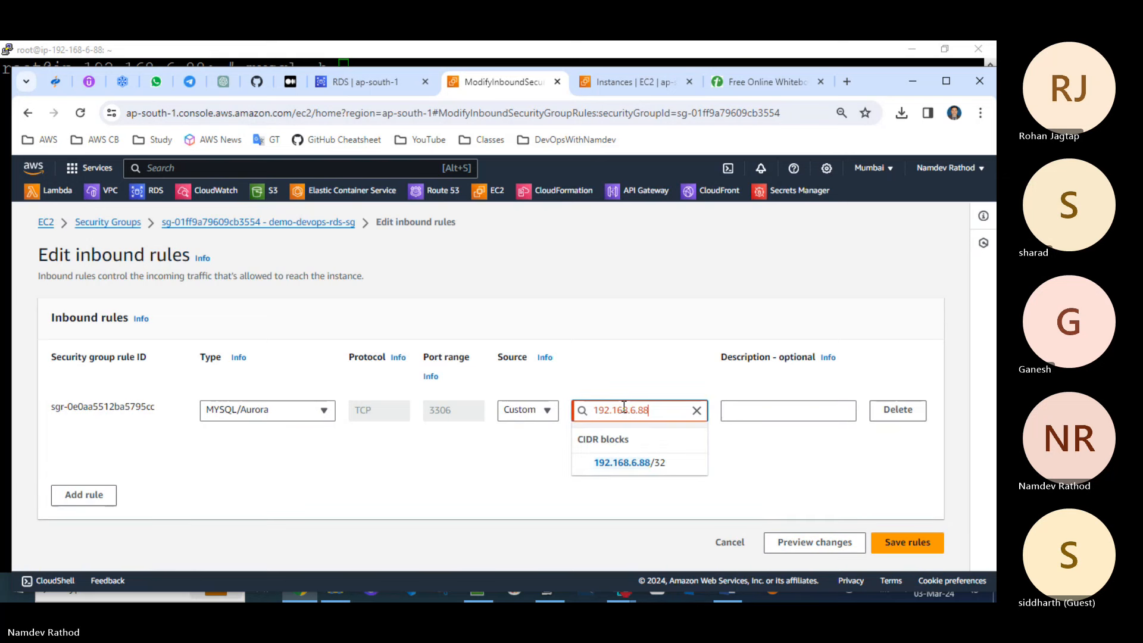
{"action": "left_click", "coordinate": [648, 463]}
Give the MYSQL/Aurora inbound rule the description "bastion ec2" and save the security group rules.
{"action": "left_click", "coordinate": [779, 409]}
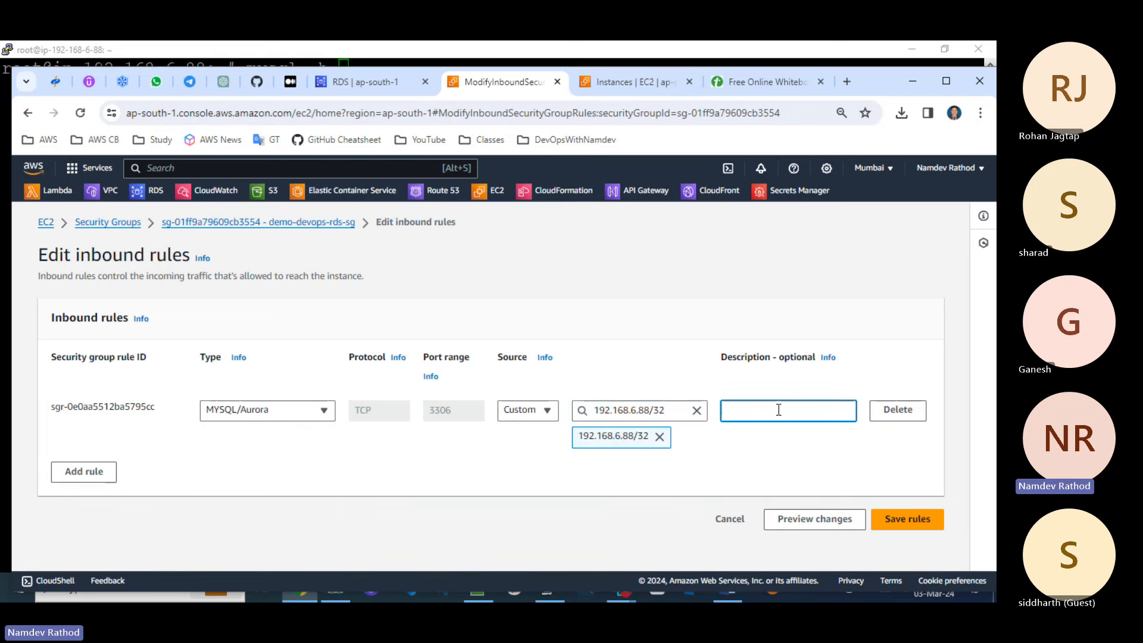
{"action": "type", "text": "bastion ec2"}
{"action": "left_click", "coordinate": [899, 519]}
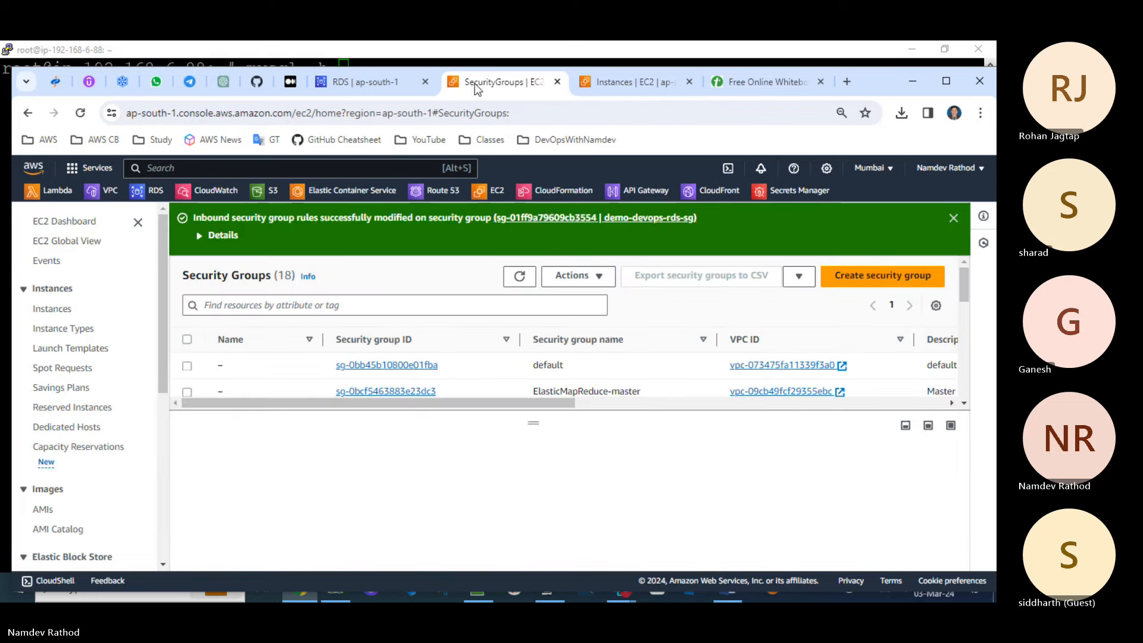
Copy the RDS writer instance's endpoint address, maximize the Chrome window, and switch to the PuTTY terminal.
{"action": "left_click", "coordinate": [355, 83]}
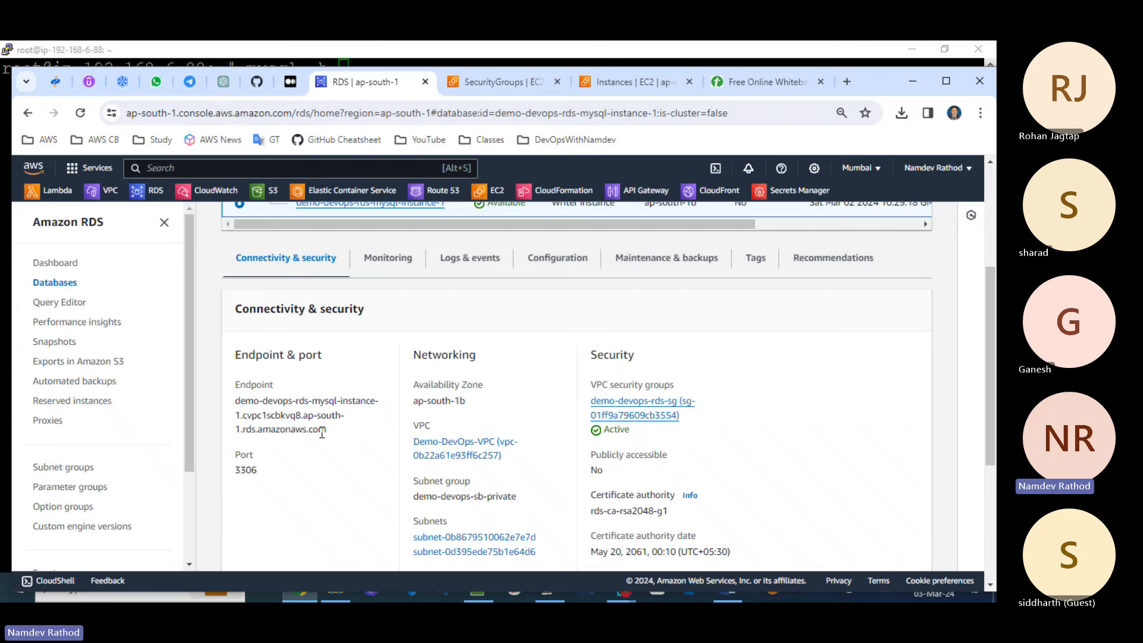
{"action": "left_click_drag", "start_coordinate": [326, 430], "coordinate": [236, 406]}
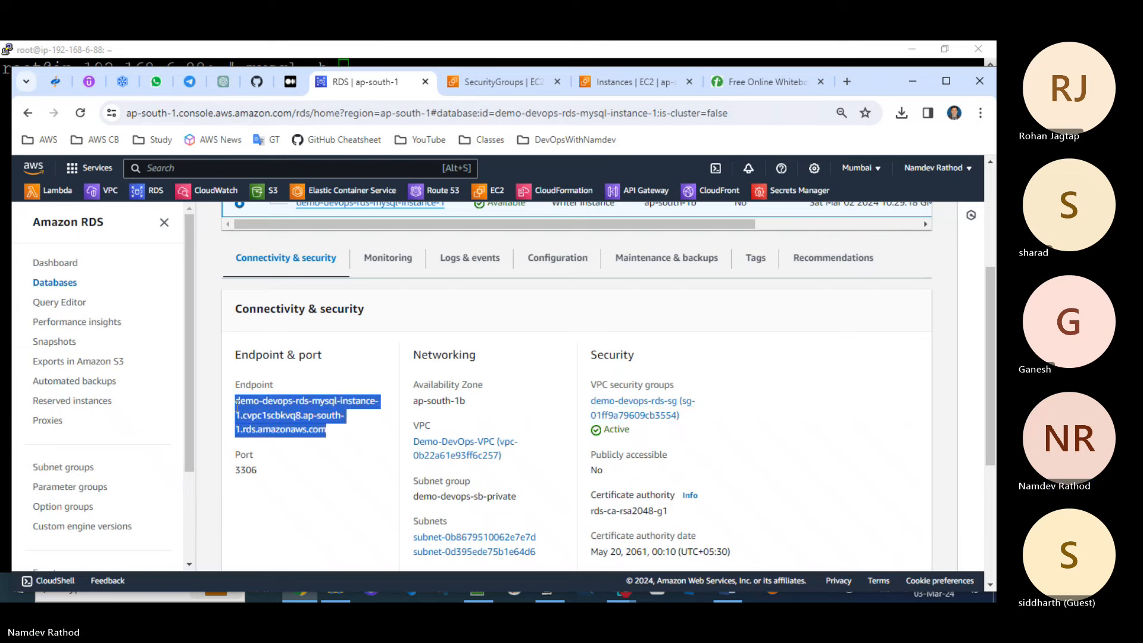
{"action": "key", "text": "ctrl+c"}
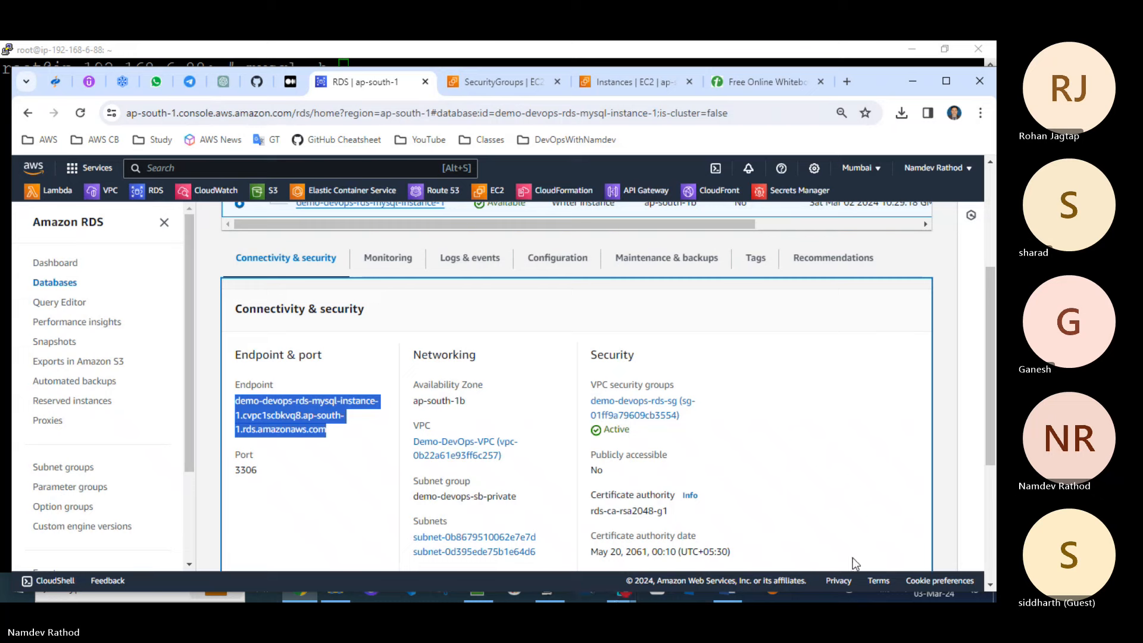
{"action": "left_click", "coordinate": [946, 81]}
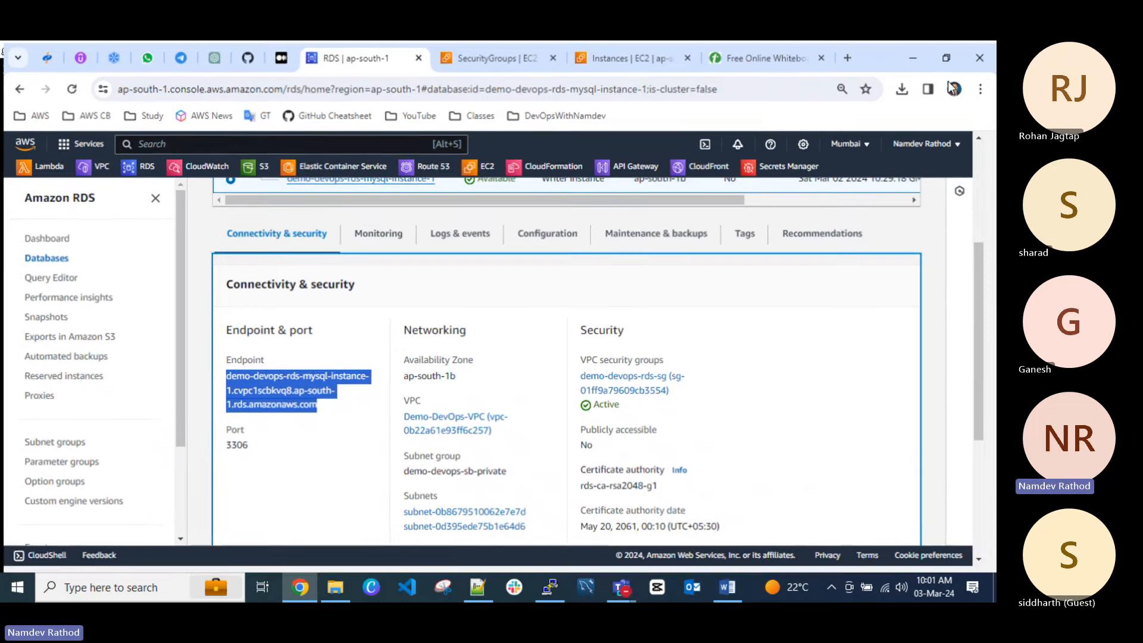
{"action": "left_click", "coordinate": [544, 592]}
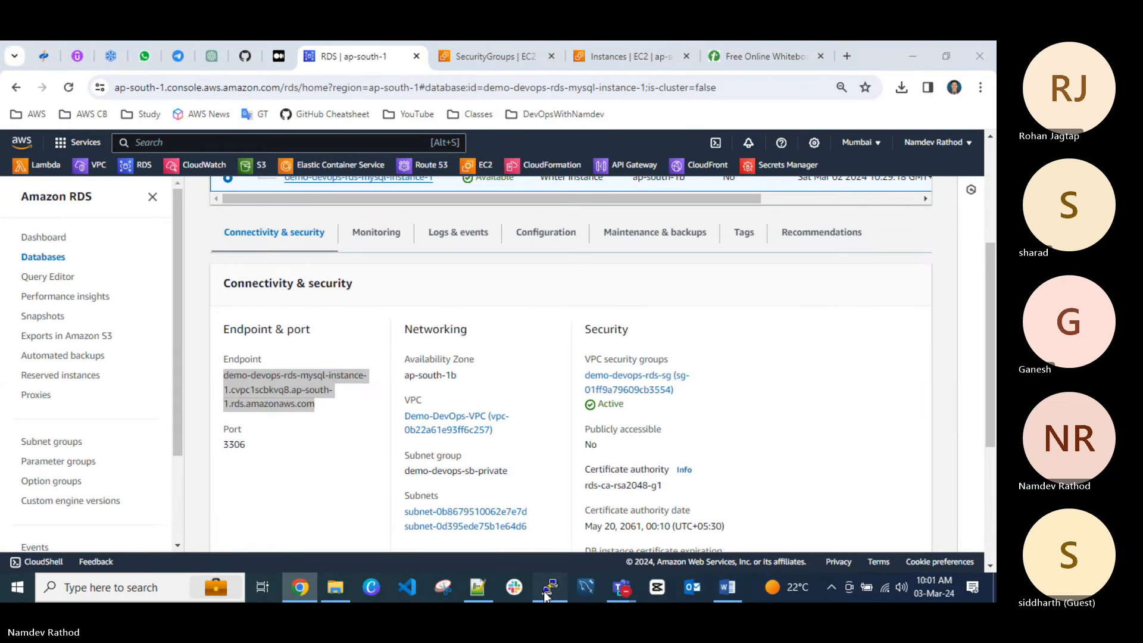
Complete the mysql -h command with the copied RDS endpoint and -u admin -p, run it, and enter the database password.
{"action": "right_click", "coordinate": [526, 222]}
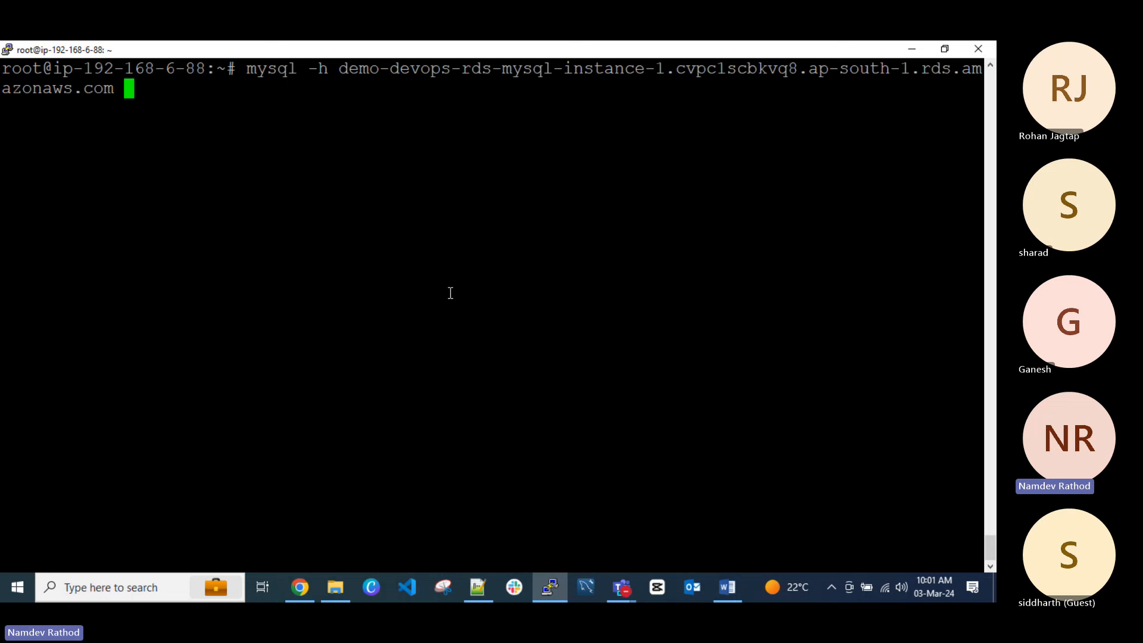
{"action": "type", "text": "-u adm"}
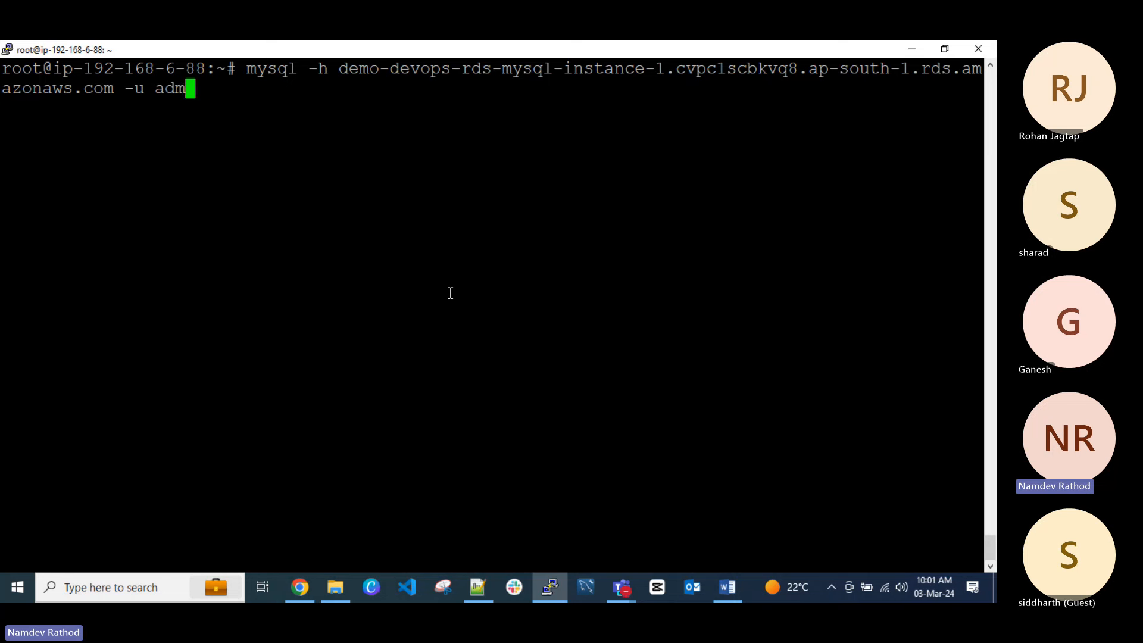
{"action": "type", "text": "in -p"}
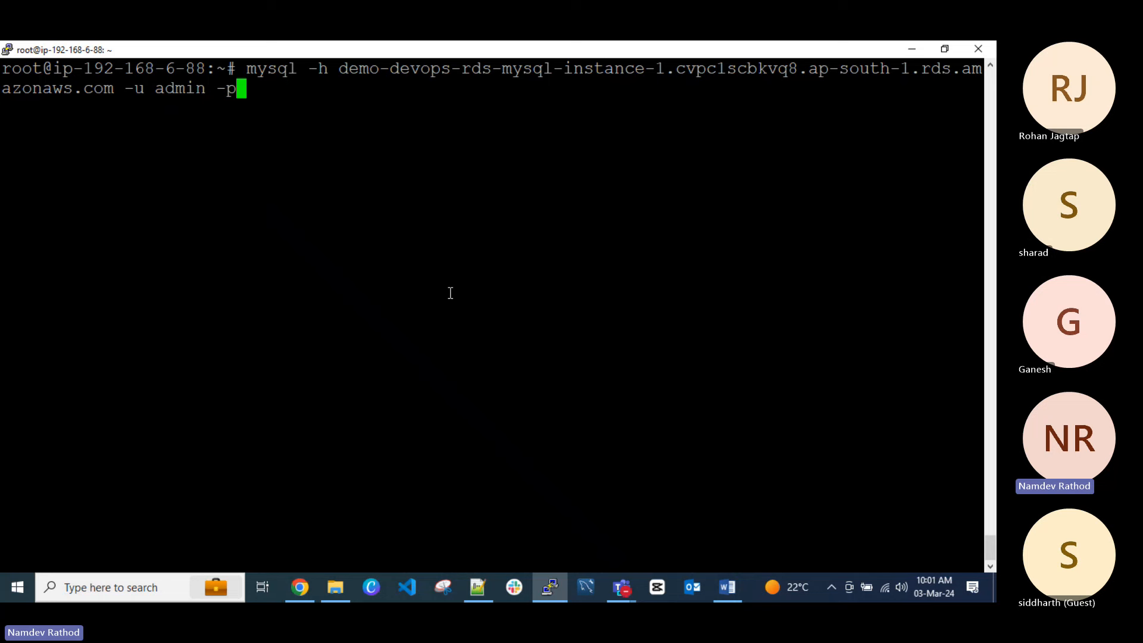
{"action": "key", "text": "Return"}
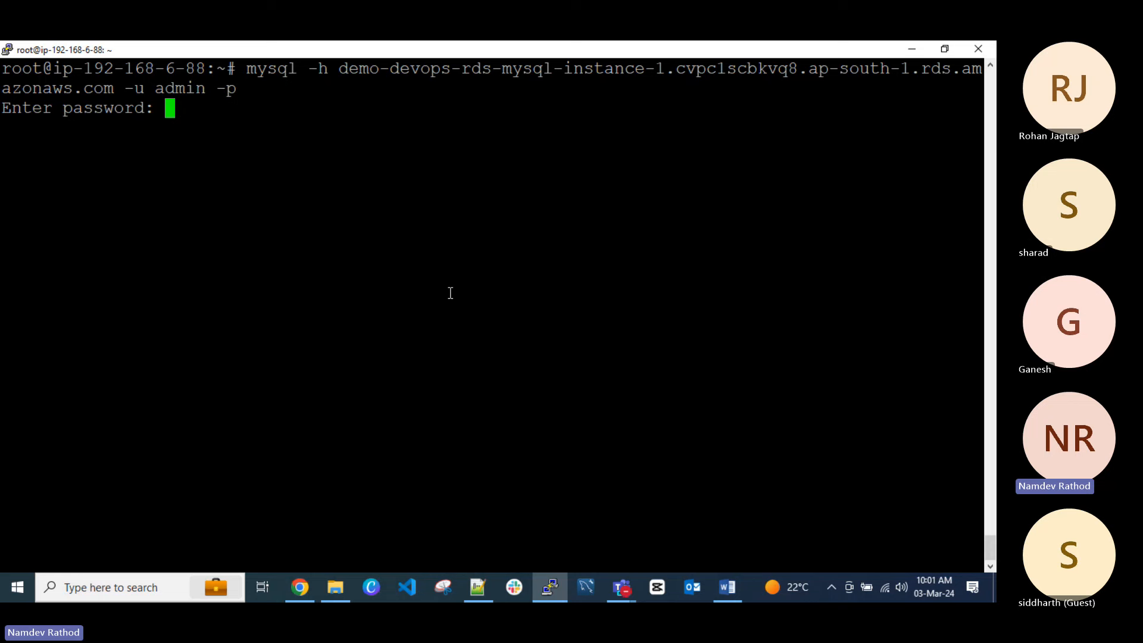
{"action": "key", "text": "Return"}
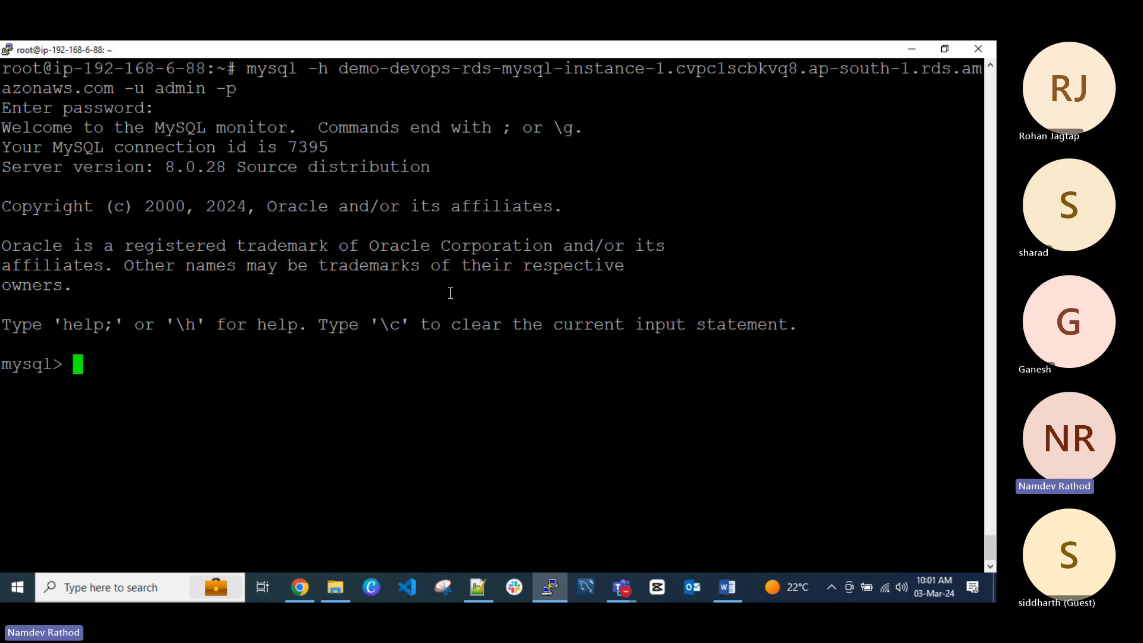
List the databases on the RDS server with show databases; and examine the demedb and devopsdb entries.
{"action": "type", "text": "show data"}
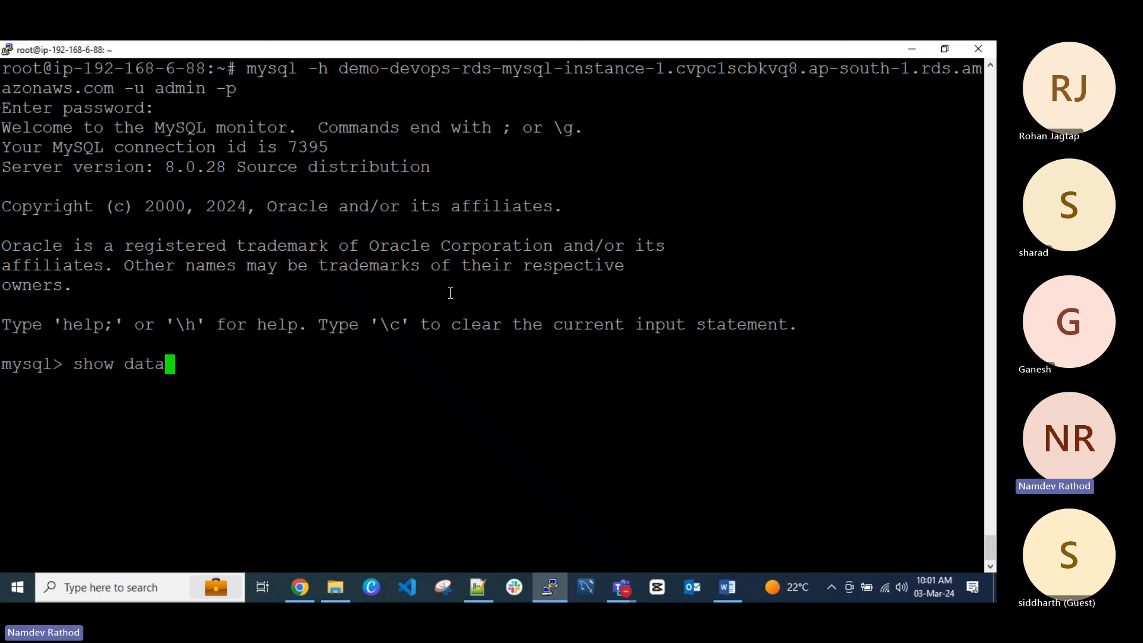
{"action": "type", "text": "bases"}
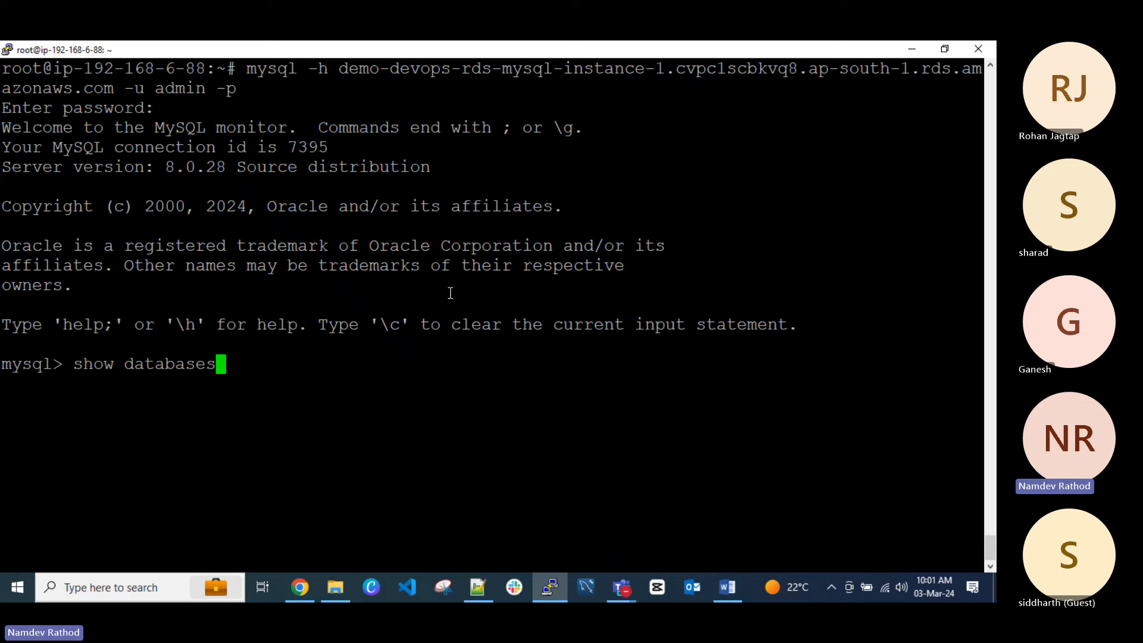
{"action": "type", "text": ";"}
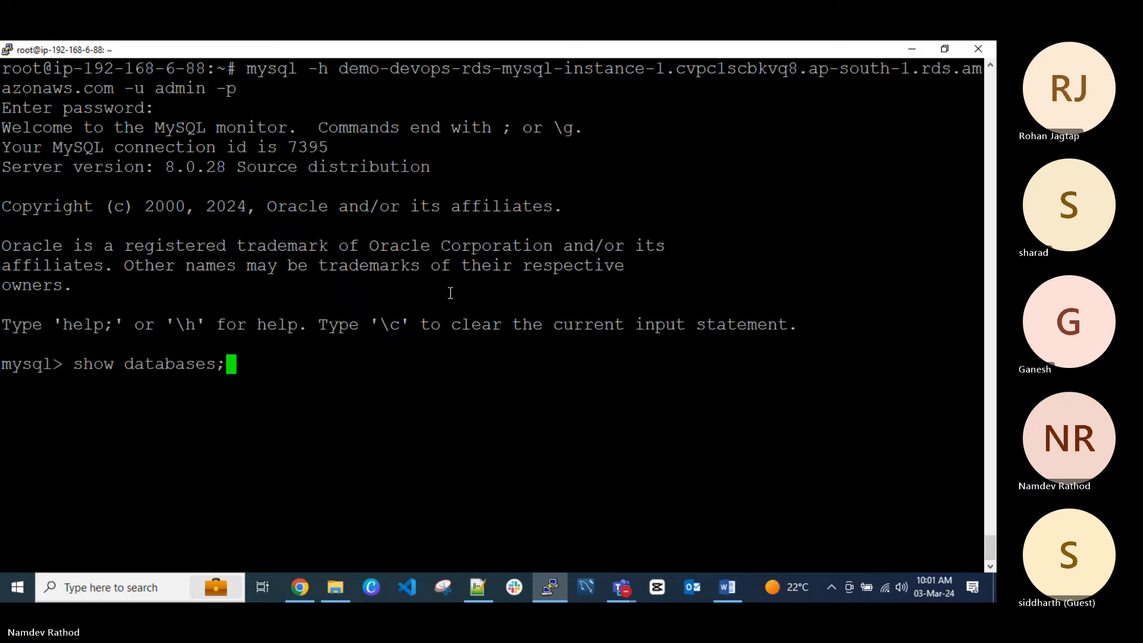
{"action": "key", "text": "Return"}
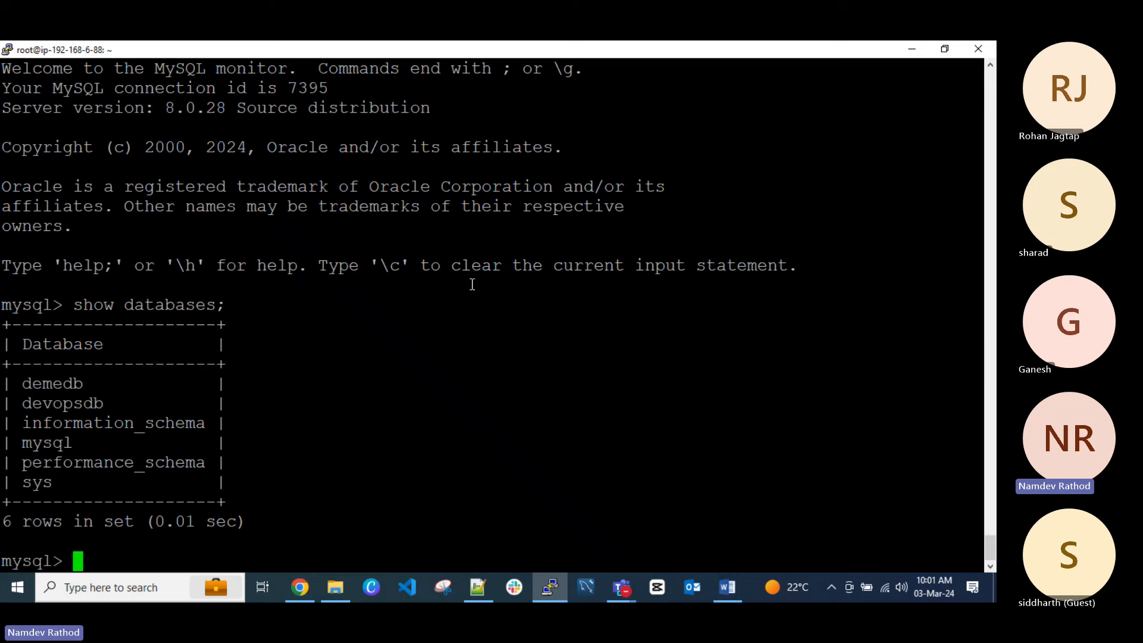
{"action": "left_click_drag", "start_coordinate": [108, 403], "coordinate": [3, 383]}
{"action": "left_click", "coordinate": [87, 421]}
{"action": "left_click_drag", "start_coordinate": [112, 403], "coordinate": [45, 398]}
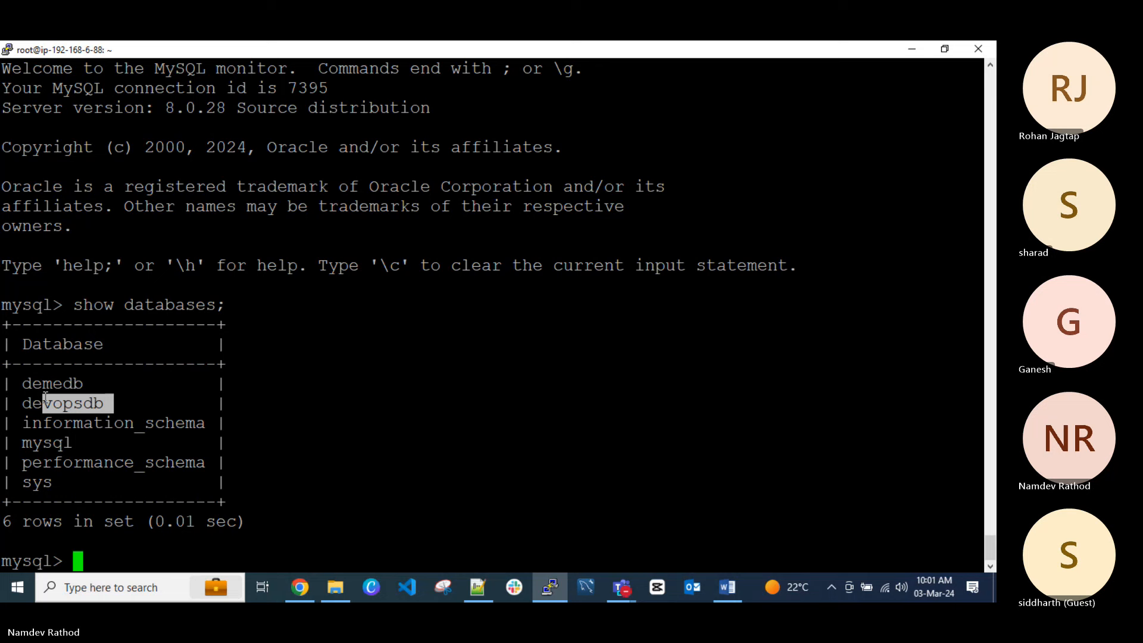
{"action": "left_click", "coordinate": [139, 410]}
Try to create a database named demo-devops-batch, clearing the terminal screen while entering the statement.
{"action": "type", "text": "create "}
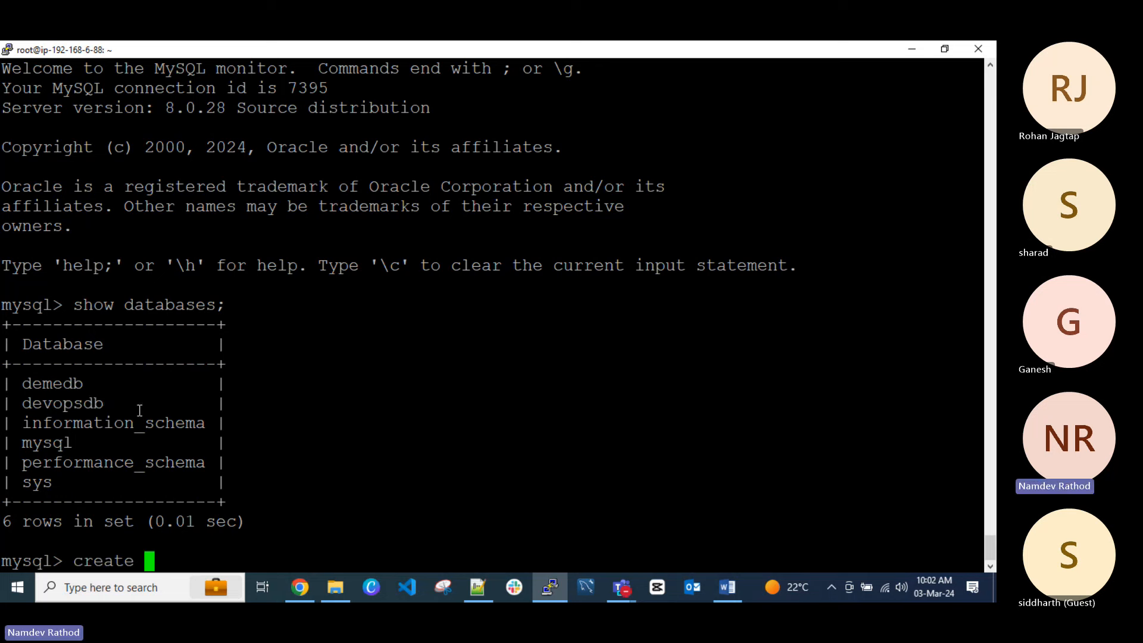
{"action": "type", "text": "database"}
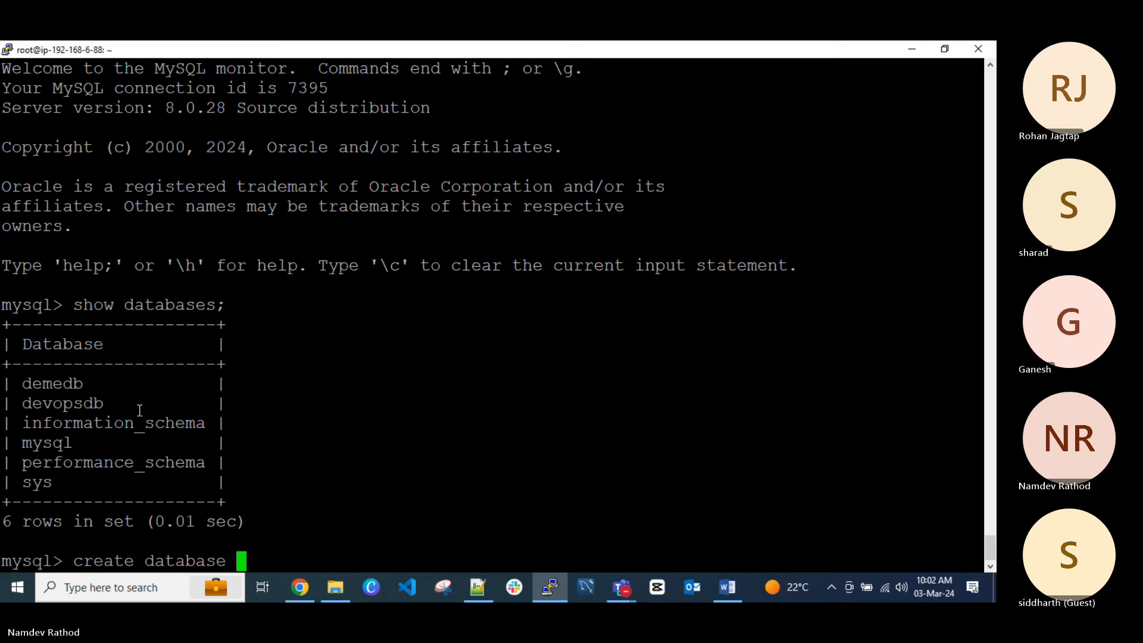
{"action": "key", "text": "ctrl+l"}
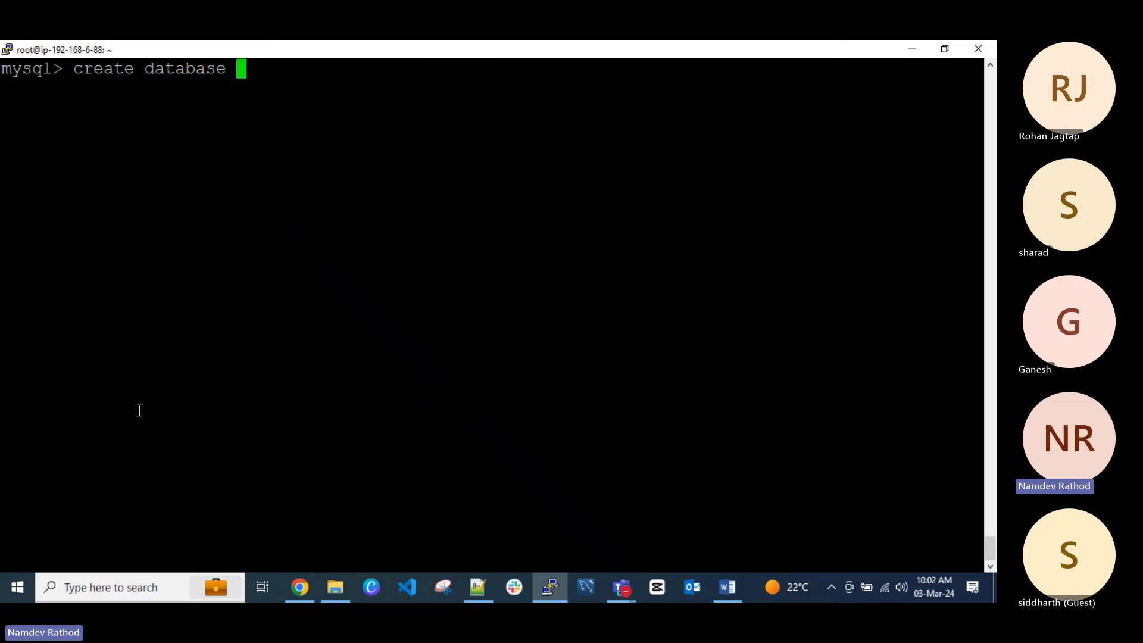
{"action": "type", "text": "demo"}
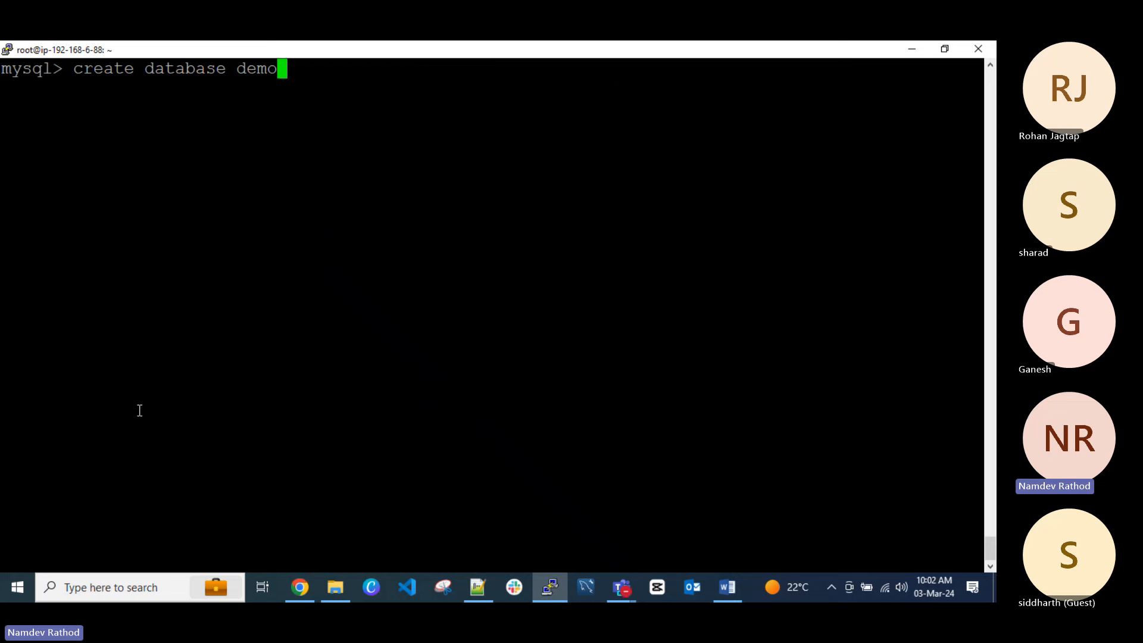
{"action": "type", "text": "-devops-batch;"}
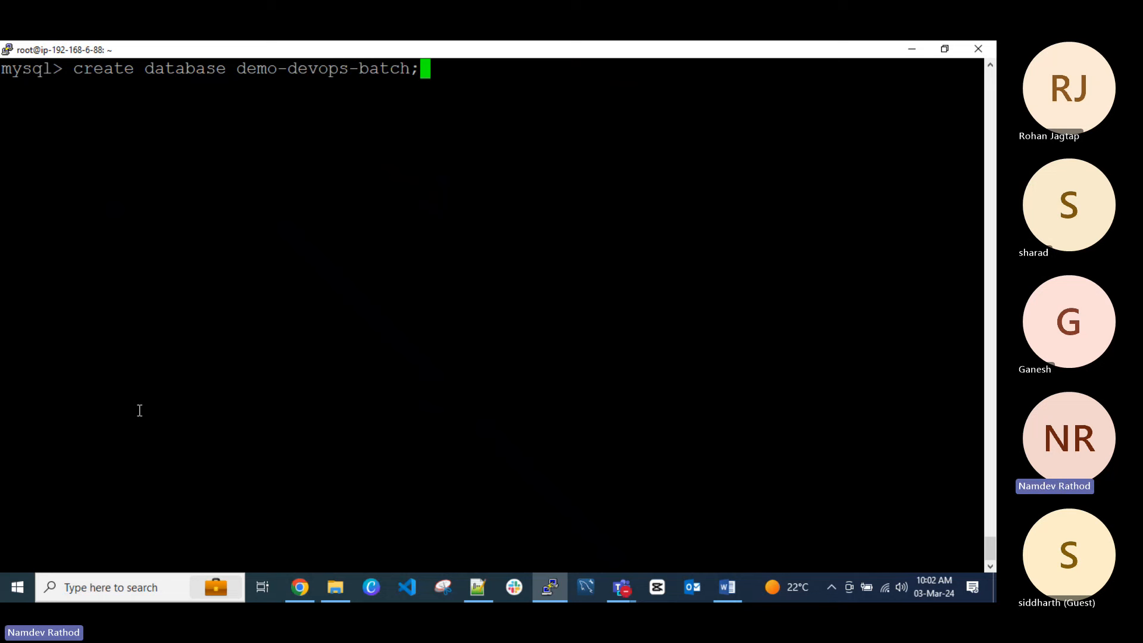
{"action": "key", "text": "Return"}
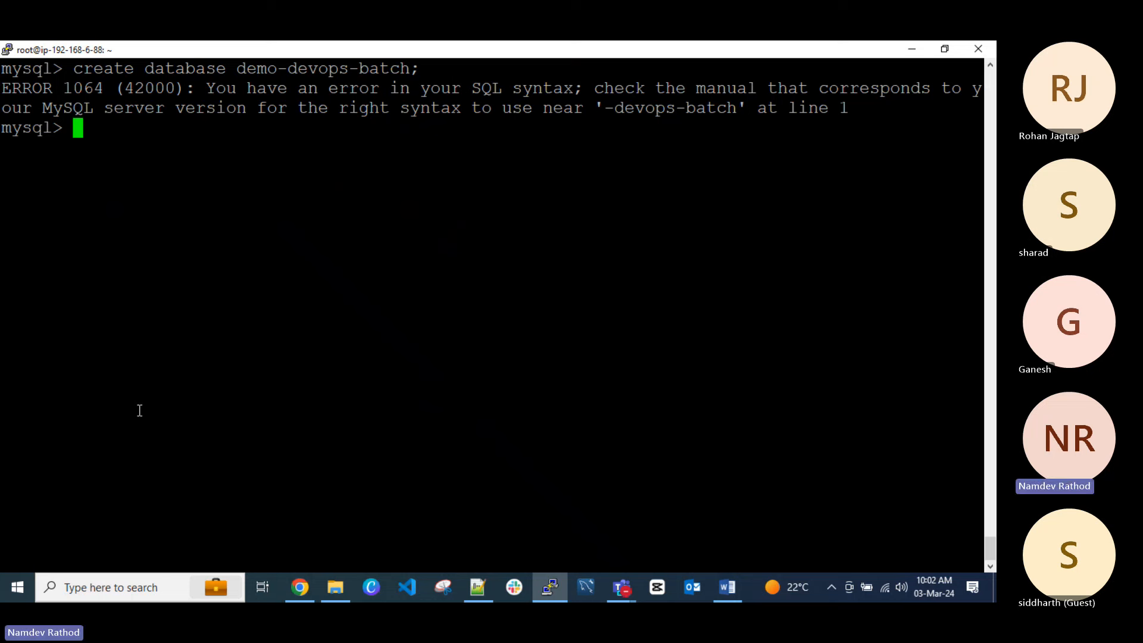
Recall the create database statement, remove both hyphens from the name, and run it as create database demodevopsbatch;.
{"action": "key", "text": "Up"}
{"action": "key", "text": "Left"}
{"action": "key", "text": "Left"}
{"action": "key", "text": "Left"}
{"action": "key", "text": "Left"}
{"action": "key", "text": "Left"}
{"action": "key", "text": "Left"}
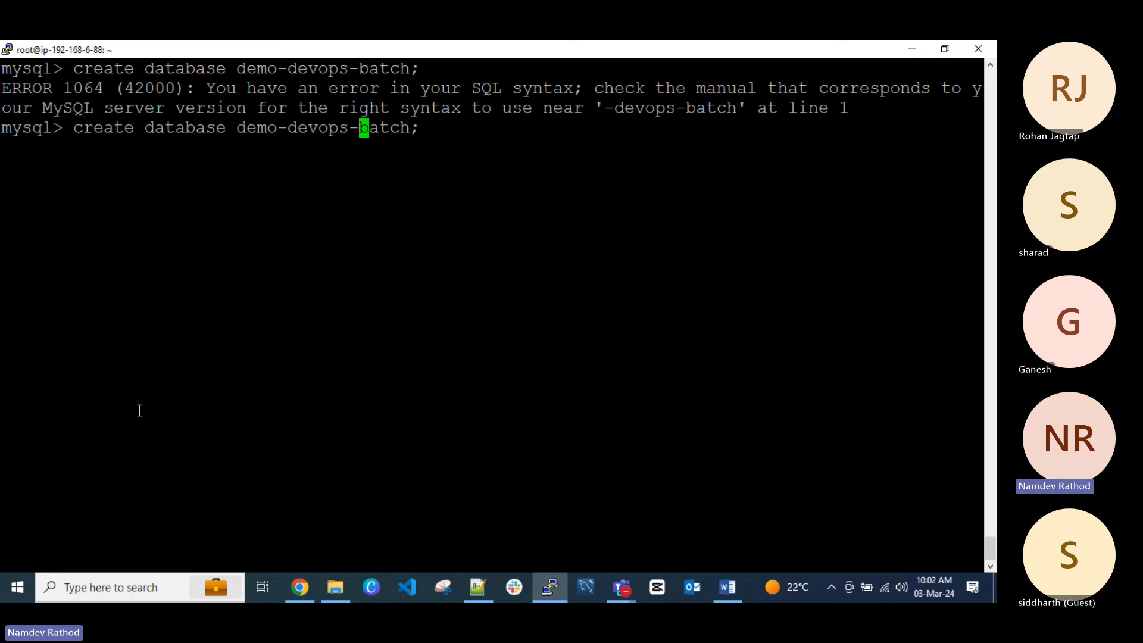
{"action": "key", "text": "BackSpace"}
{"action": "key", "text": "Left"}
{"action": "key", "text": "Left"}
{"action": "key", "text": "Left"}
{"action": "key", "text": "Left"}
{"action": "key", "text": "Left"}
{"action": "key", "text": "Left"}
{"action": "key", "text": "Left"}
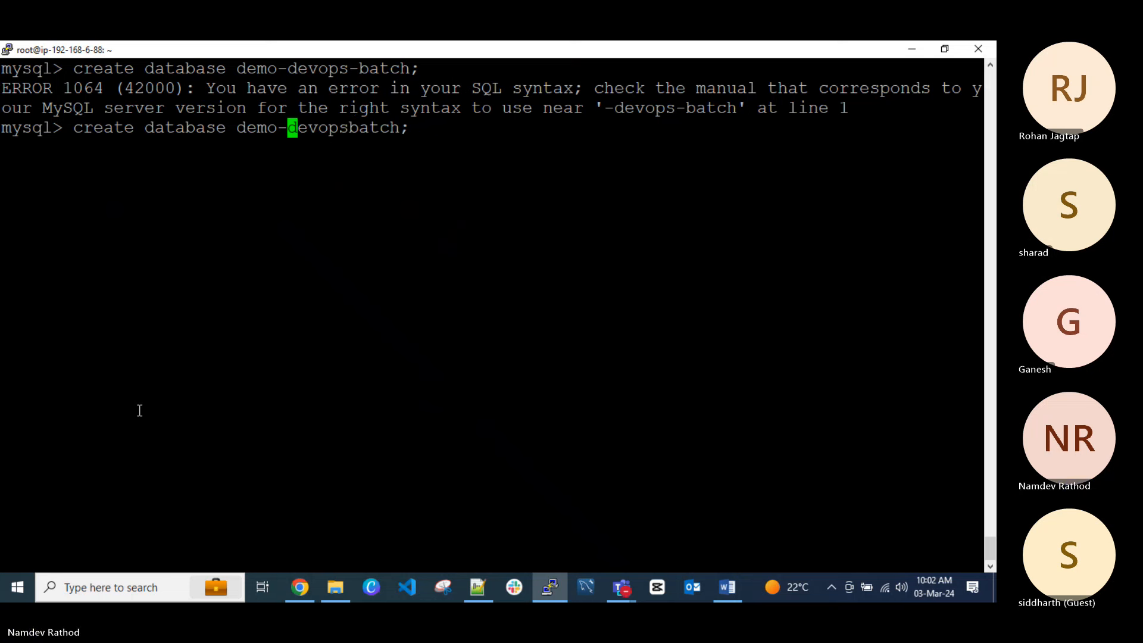
{"action": "key", "text": "Delete"}
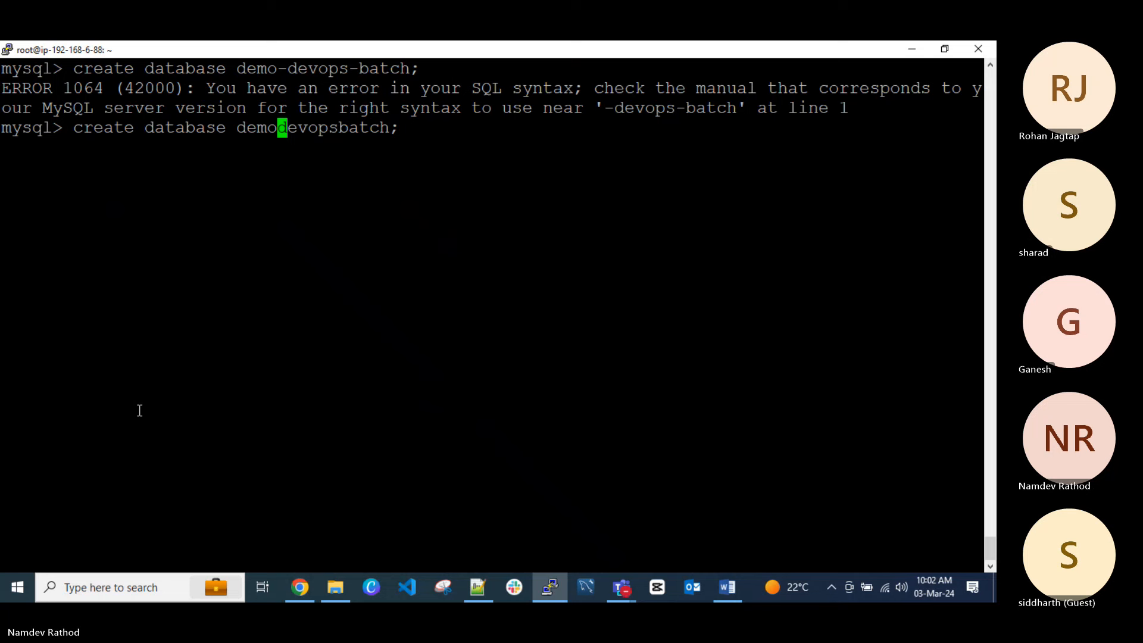
{"action": "key", "text": "Return"}
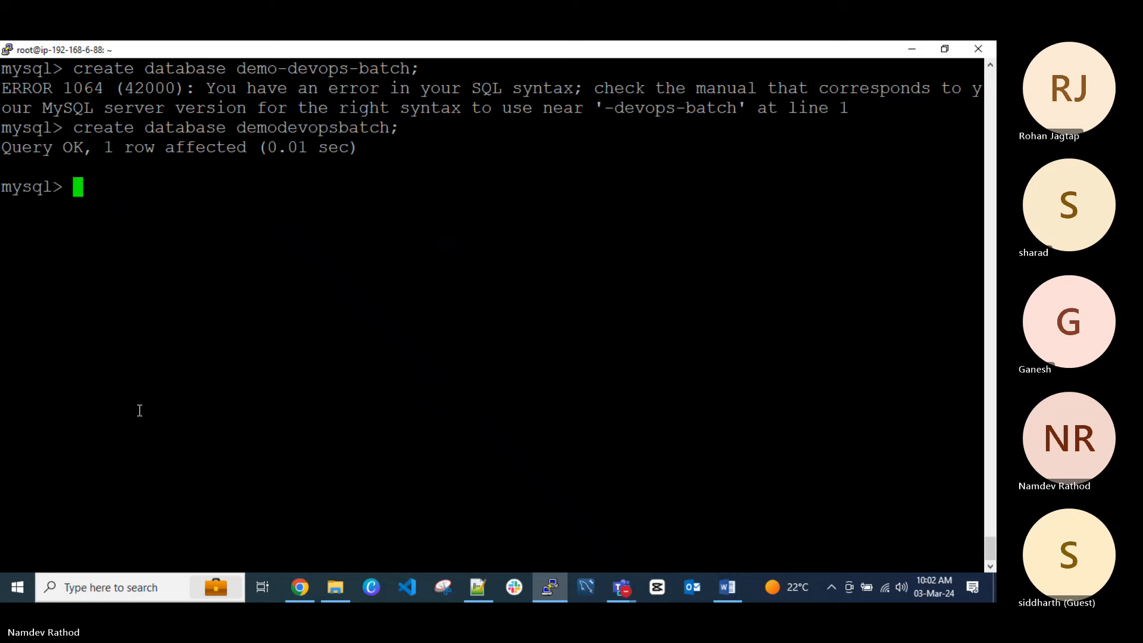
List the databases again with show databases; and check for the demodevopsbatch entry.
{"action": "type", "text": "show data"}
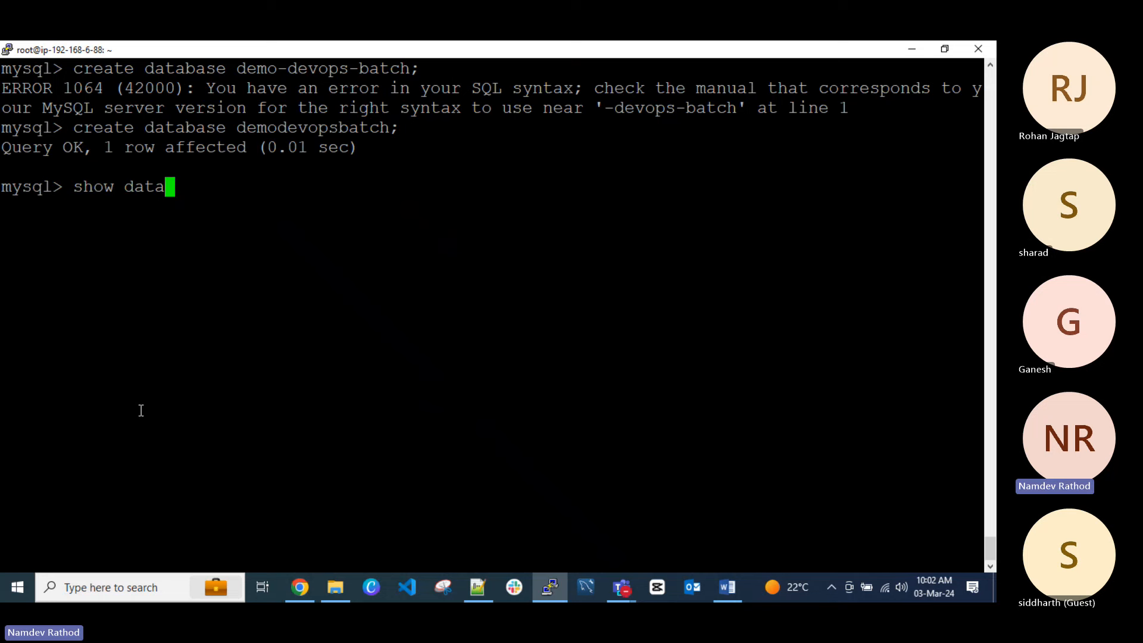
{"action": "type", "text": "bases;"}
{"action": "key", "text": "Return"}
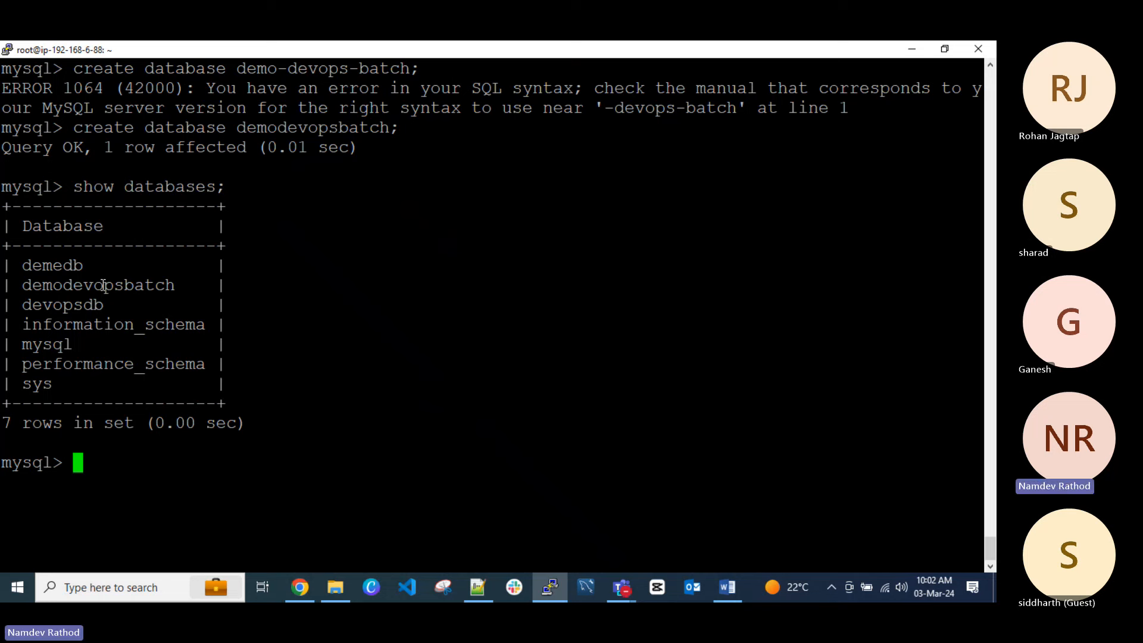
{"action": "left_click_drag", "start_coordinate": [64, 285], "coordinate": [139, 291]}
Exit the MySQL session and clear the terminal screen.
{"action": "type", "text": "exit"}
{"action": "key", "text": "Return"}
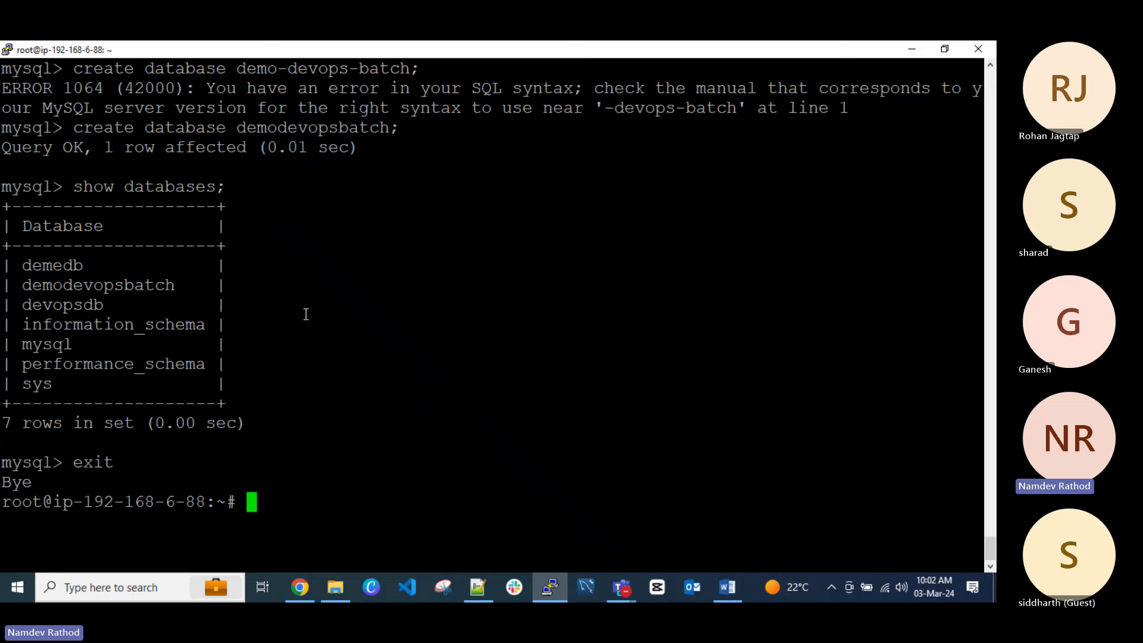
{"action": "key", "text": "ctrl+l"}
Switch to Chrome, open the database's demo-devops-rds-sg security group in a new tab, and view its inbound rules.
{"action": "key", "text": "alt+Tab"}
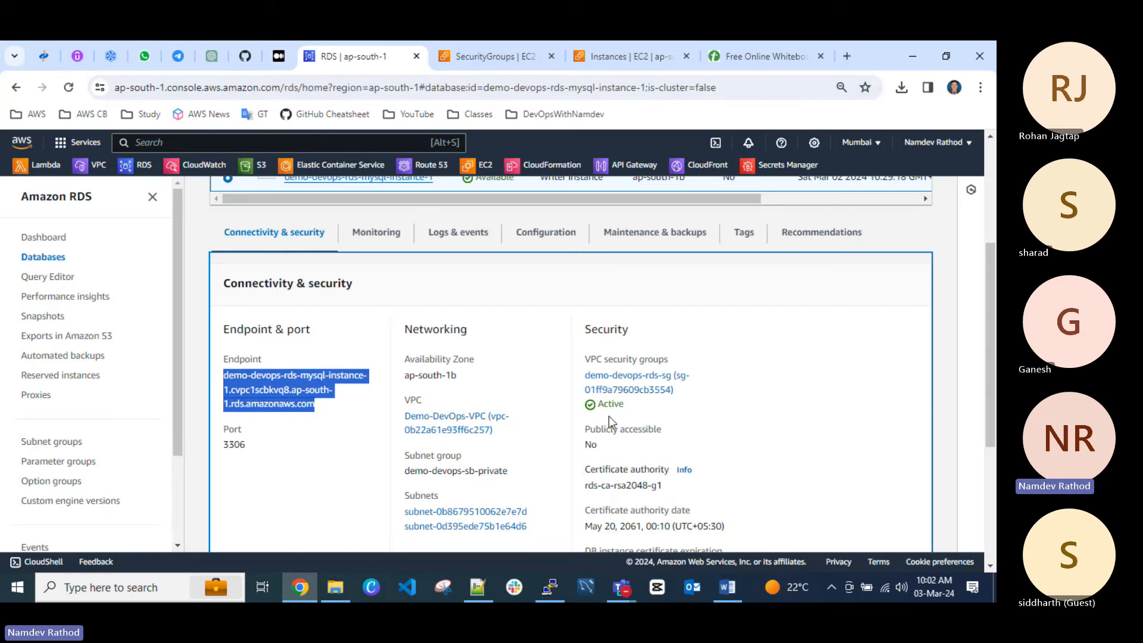
{"action": "right_click", "coordinate": [632, 384]}
{"action": "left_click", "coordinate": [691, 459]}
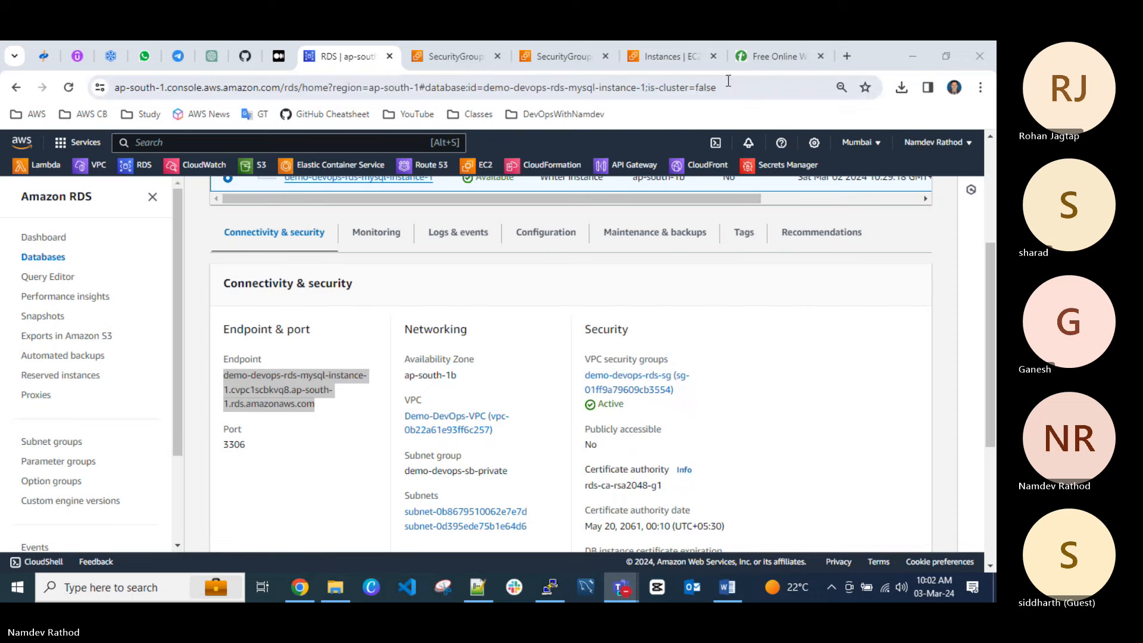
{"action": "double_click", "coordinate": [880, 48]}
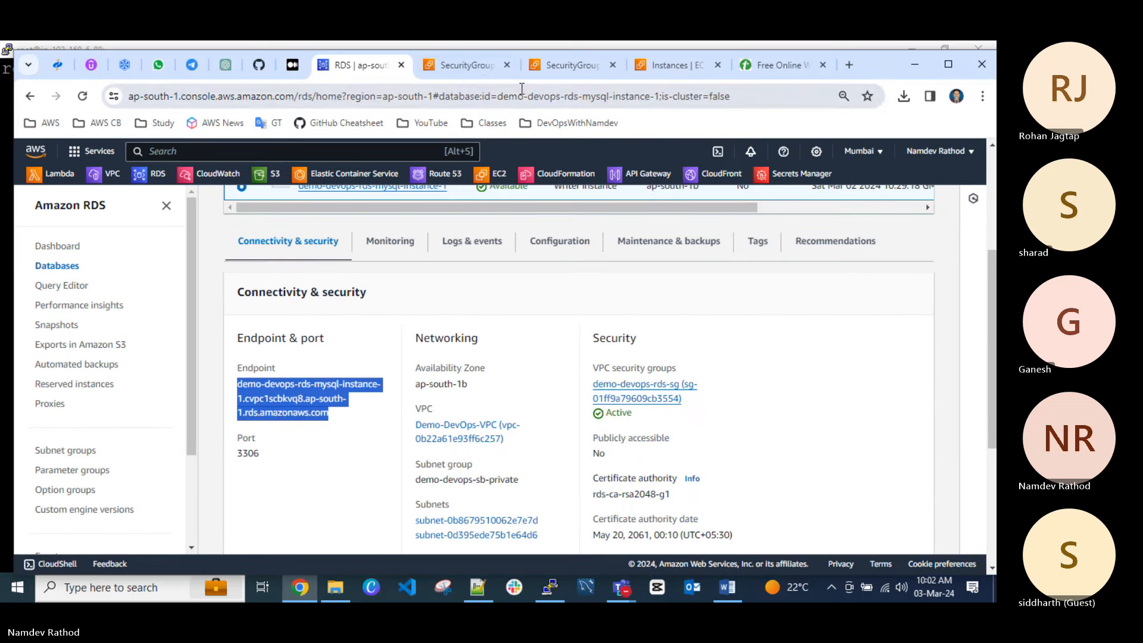
{"action": "left_click", "coordinate": [479, 67]}
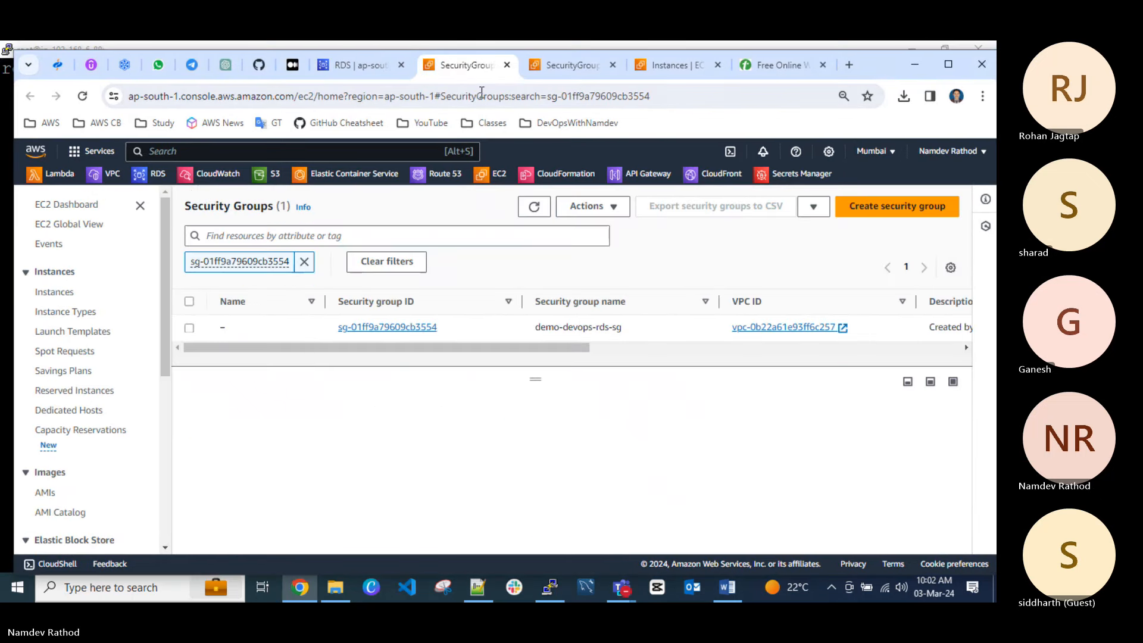
{"action": "left_click", "coordinate": [291, 333]}
{"action": "left_click", "coordinate": [276, 452]}
{"action": "scroll", "coordinate": [362, 464], "scroll_direction": "down", "scroll_amount": 2}
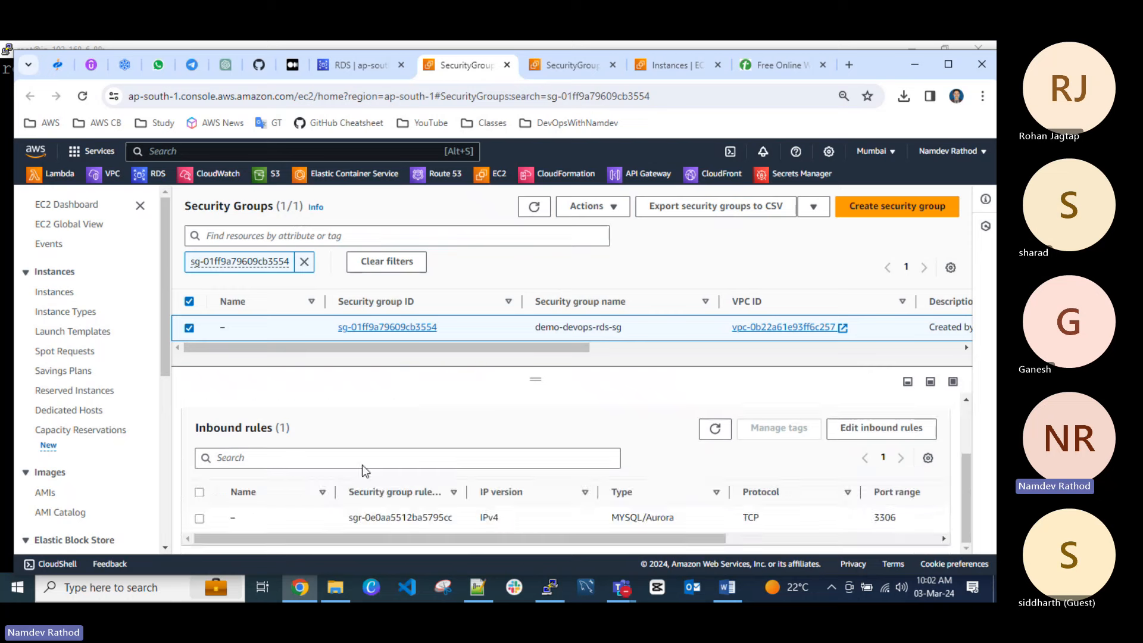
Delete the MYSQL/Aurora inbound rule for the bastion EC2 from the security group and save the rules.
{"action": "left_click", "coordinate": [902, 429]}
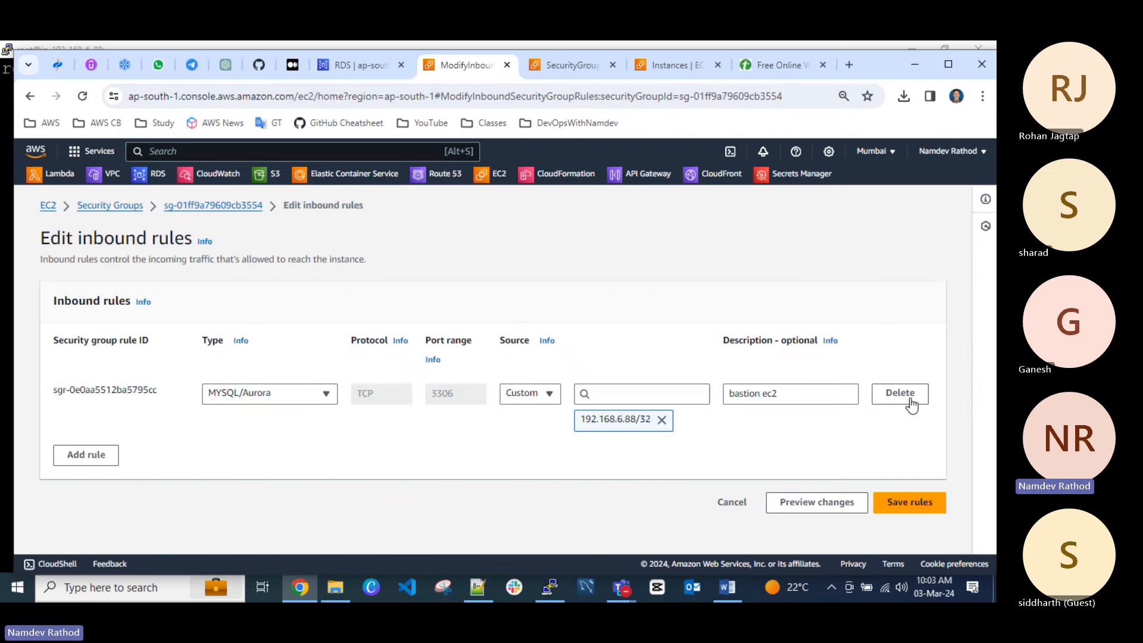
{"action": "left_click", "coordinate": [901, 394]}
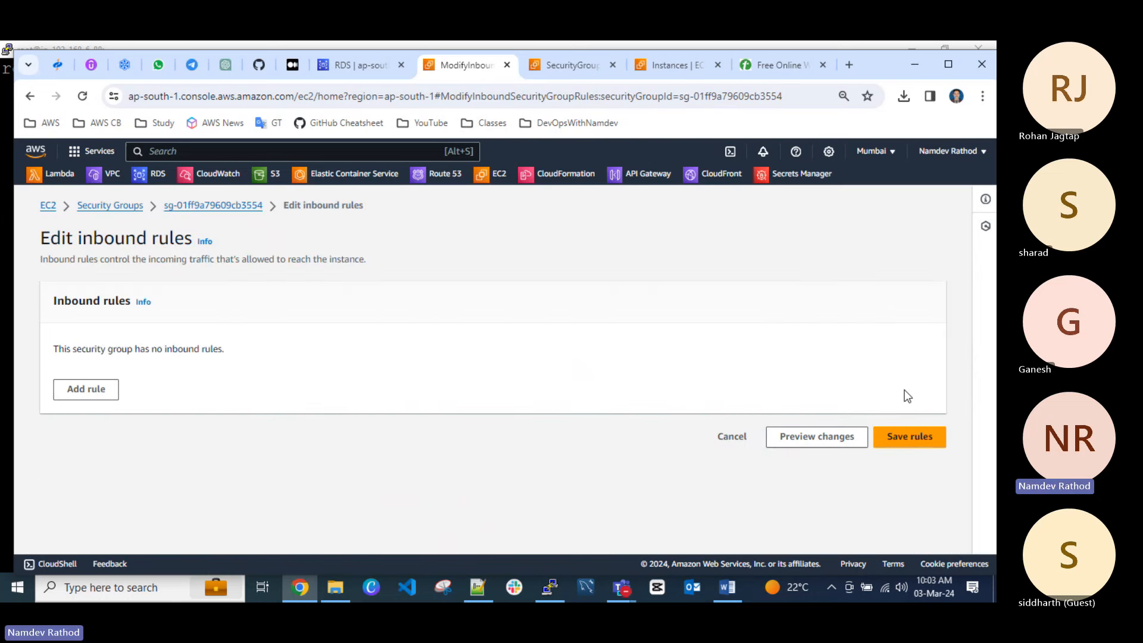
{"action": "left_click", "coordinate": [918, 437]}
Switch to the PuTTY terminal and try to log in to the RDS MySQL instance as admin, entering the database password.
{"action": "left_click", "coordinate": [551, 597]}
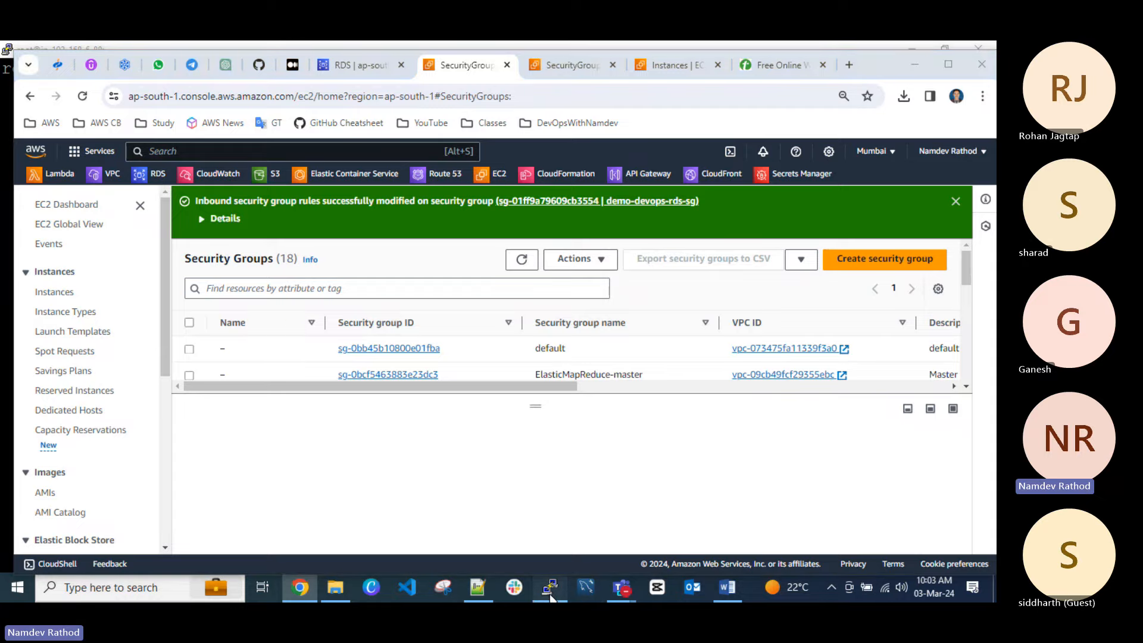
{"action": "right_click", "coordinate": [521, 397]}
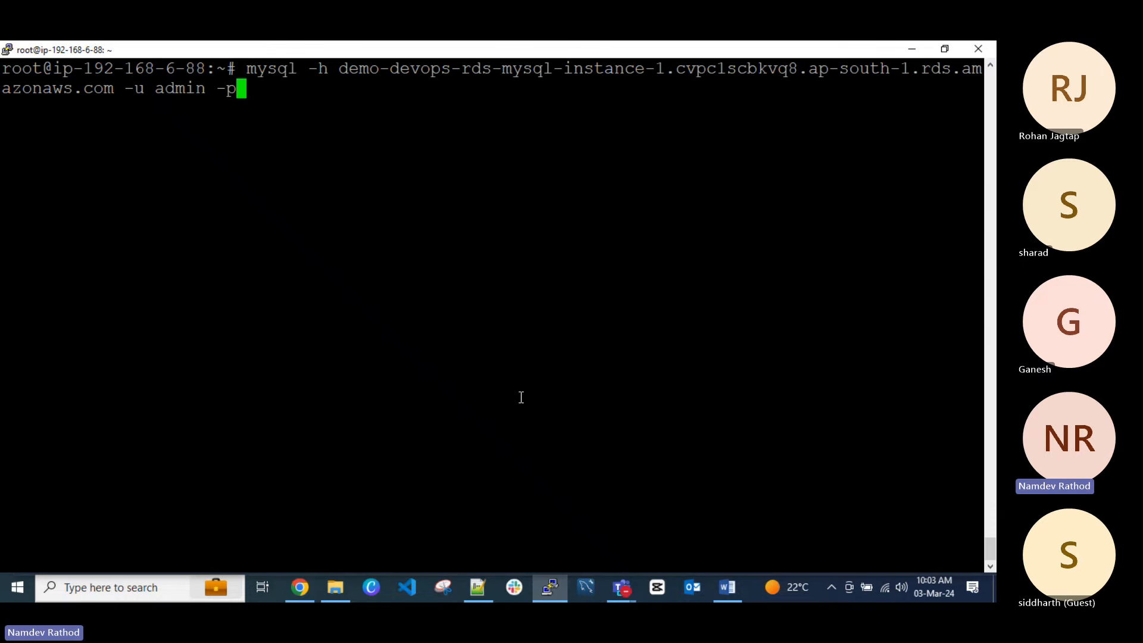
{"action": "key", "text": "Return"}
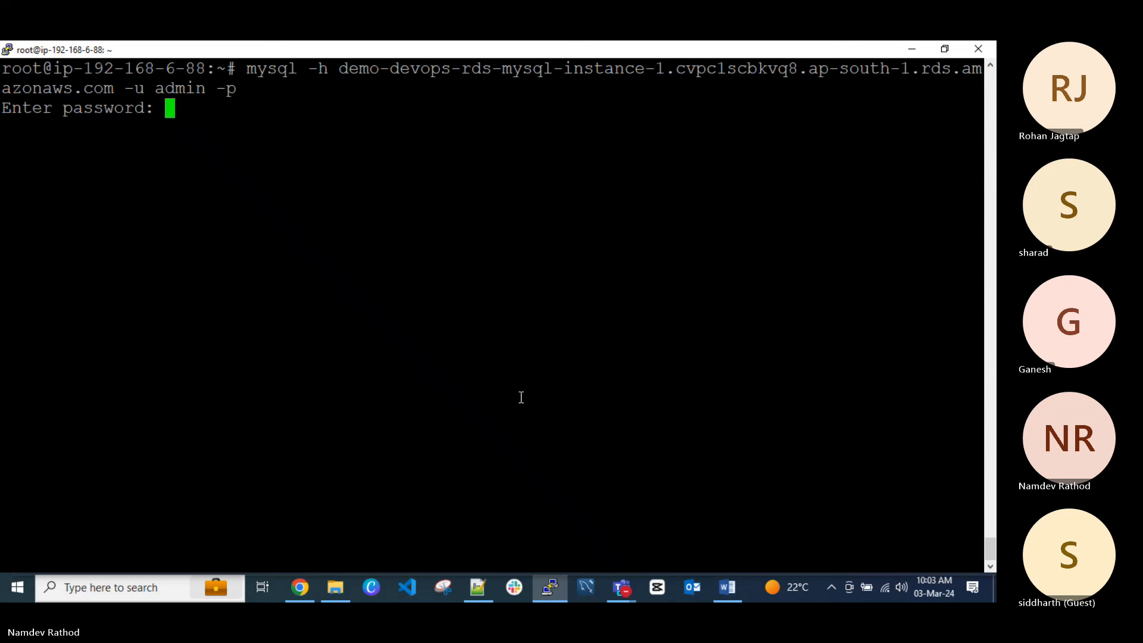
{"action": "key", "text": "Return"}
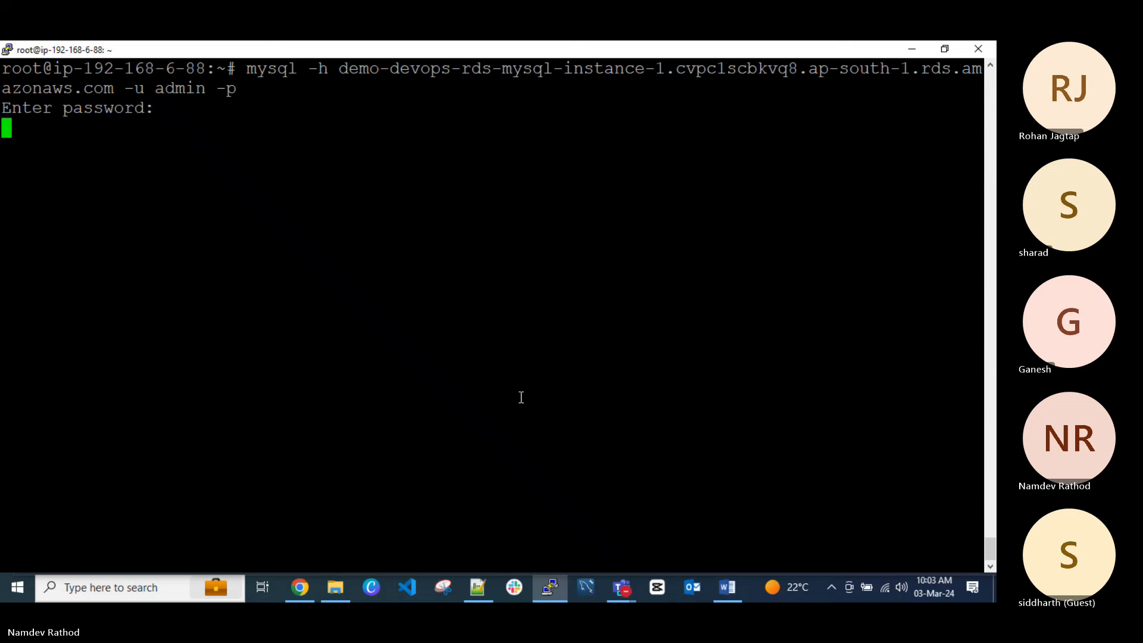
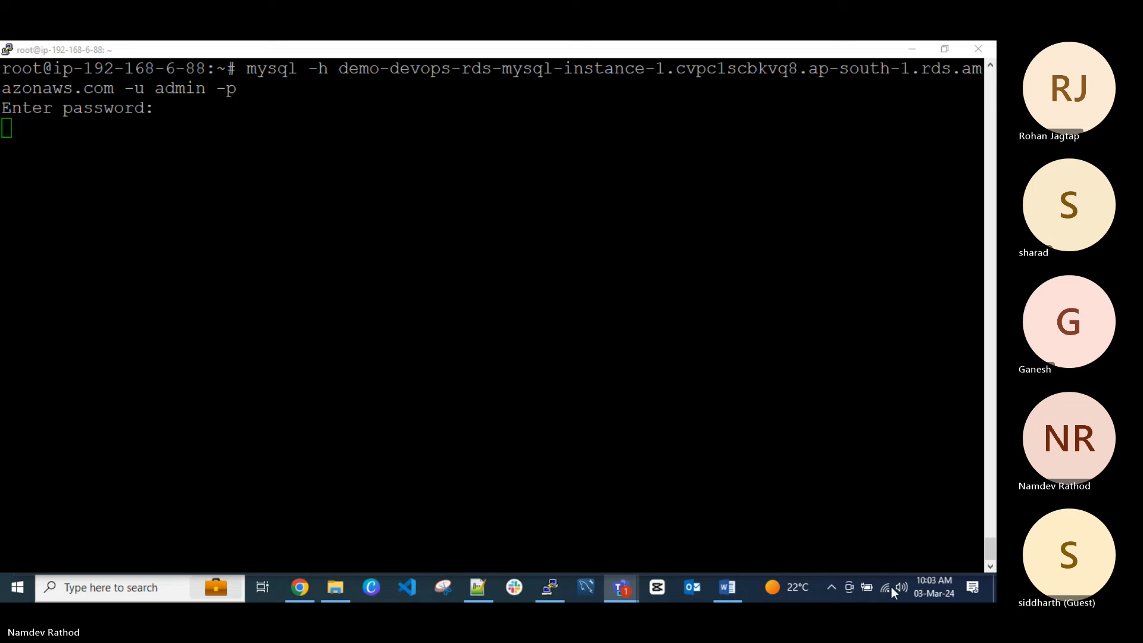
Switch to the Teams meeting, admit the participant waiting in the lobby, close the meeting chat, and return to the terminal.
{"action": "left_click", "coordinate": [214, 249]}
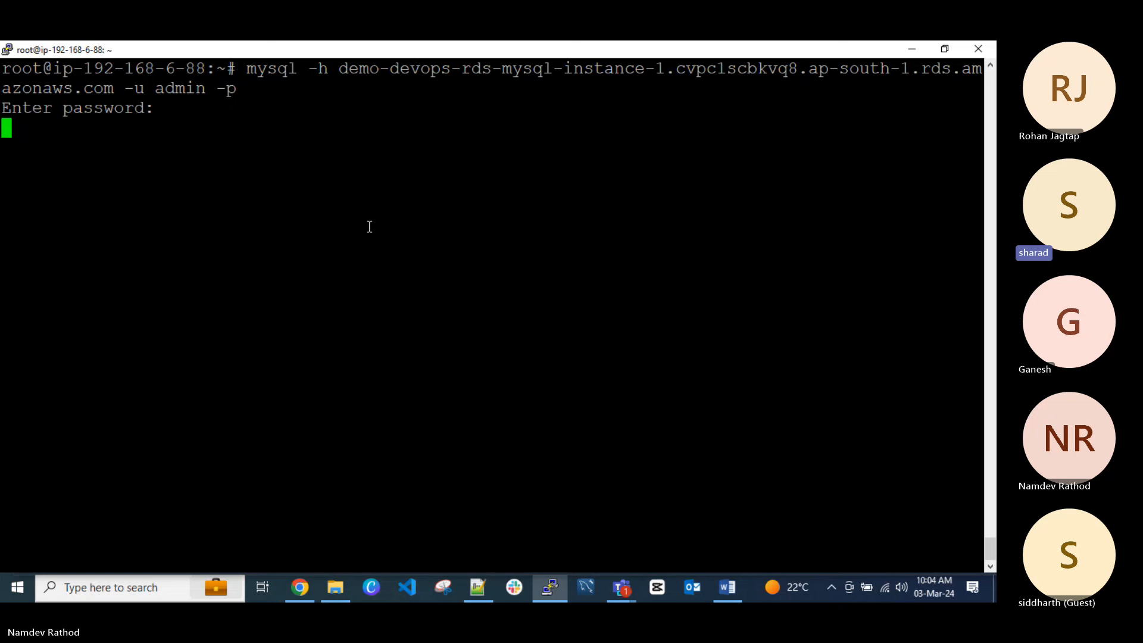
{"action": "left_click", "coordinate": [877, 587]}
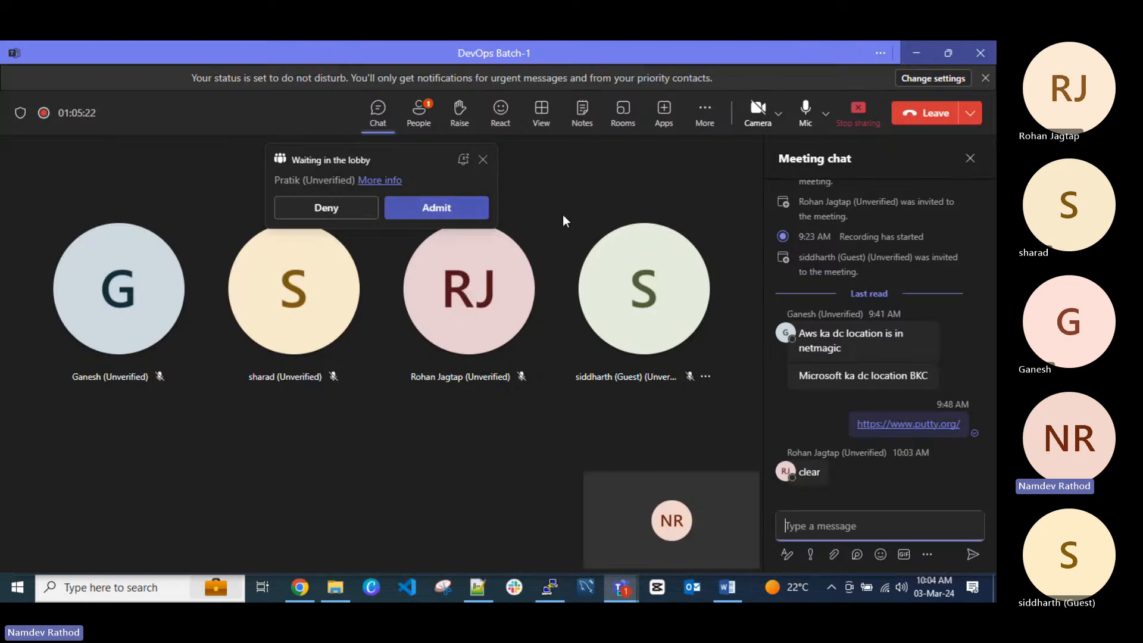
{"action": "left_click", "coordinate": [409, 208]}
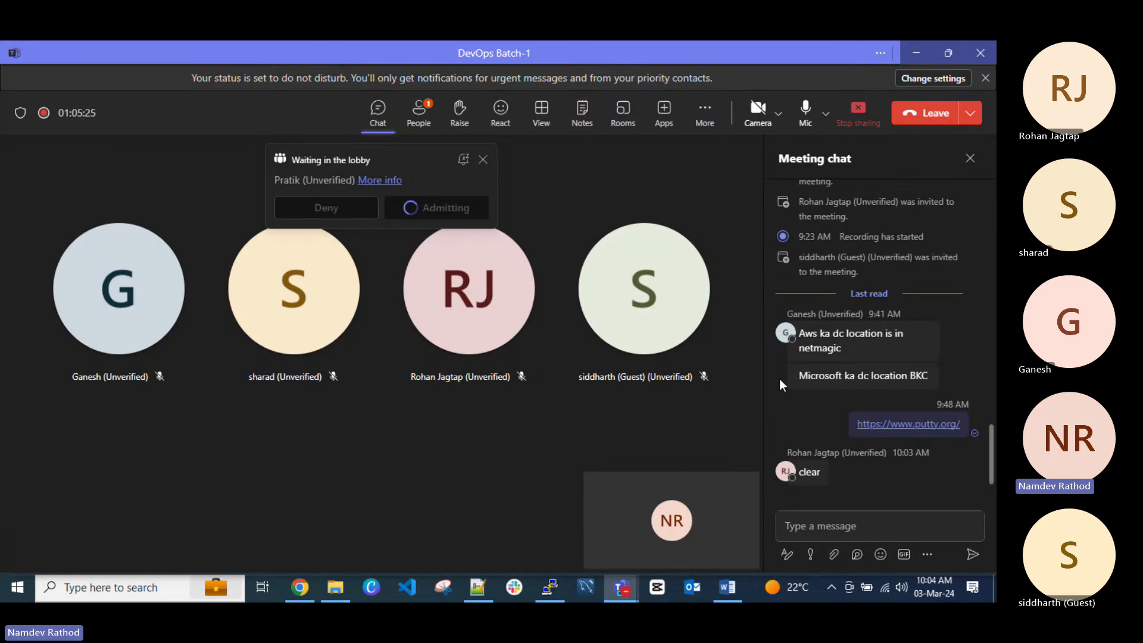
{"action": "left_click", "coordinate": [940, 597]}
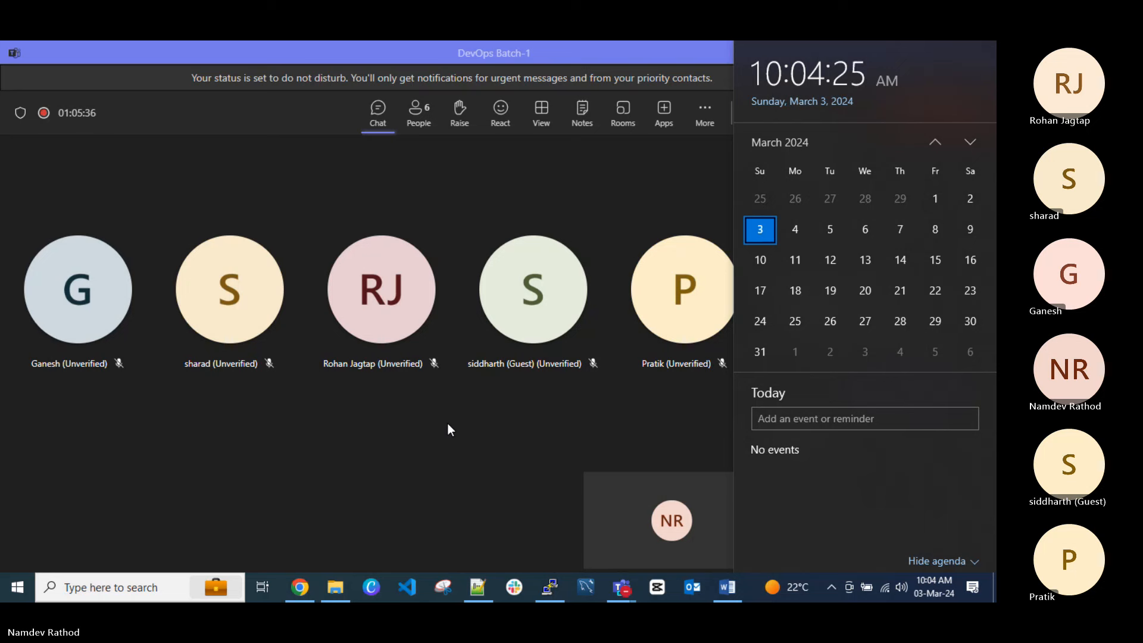
{"action": "left_click", "coordinate": [481, 420]}
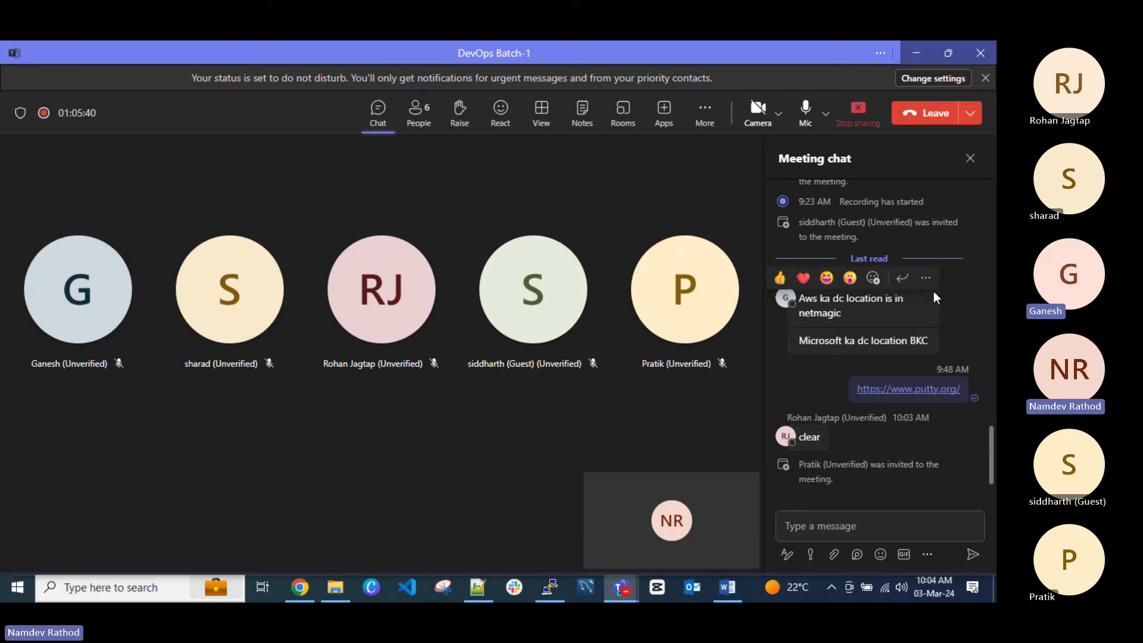
{"action": "left_click", "coordinate": [970, 159]}
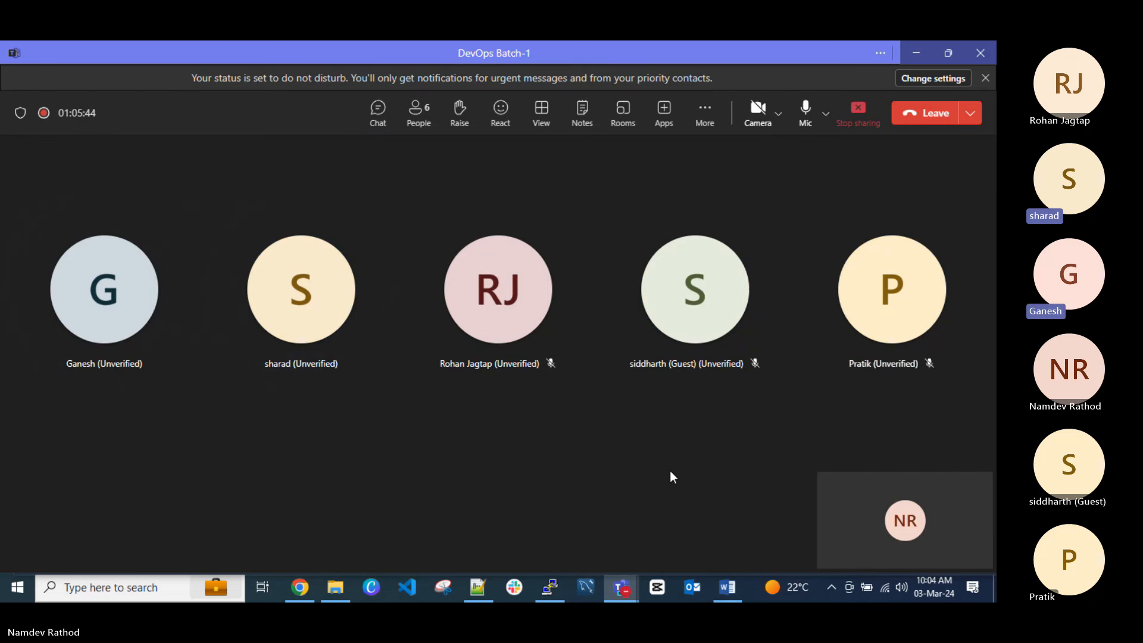
{"action": "left_click", "coordinate": [915, 54]}
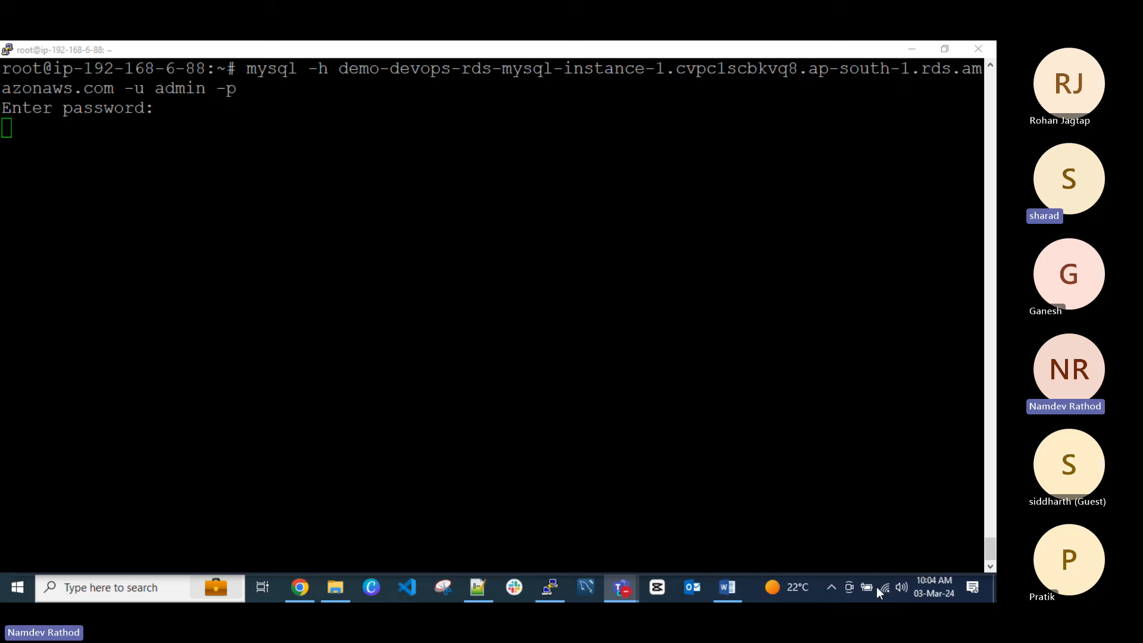
Abort the pending MySQL login and test port 3306 on the RDS instance's endpoint with telnet.
{"action": "left_click", "coordinate": [507, 249]}
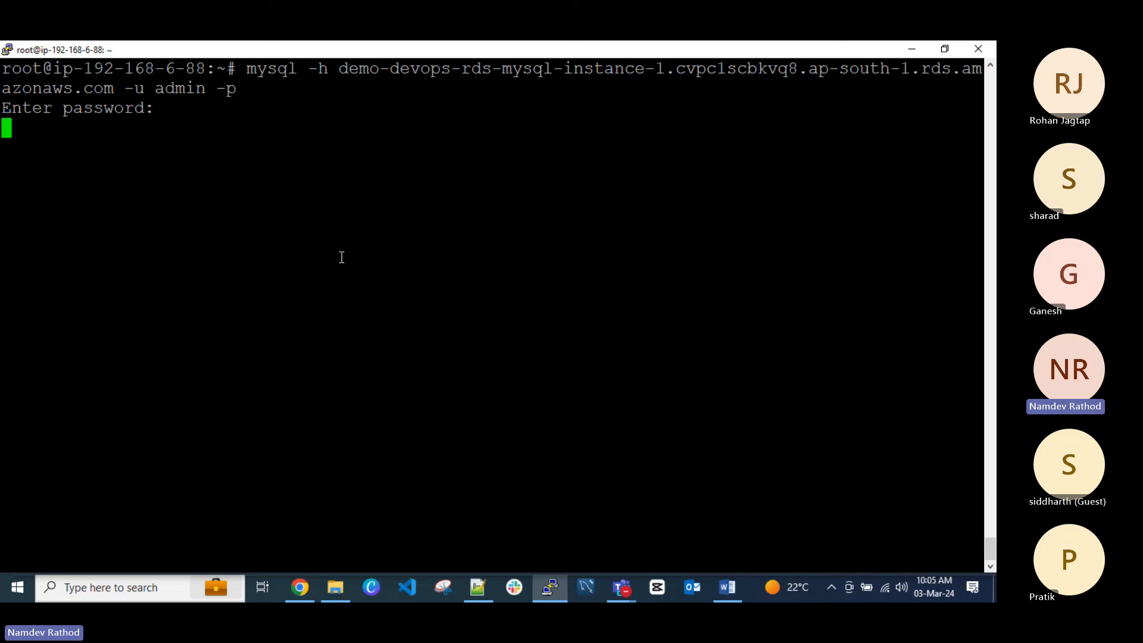
{"action": "key", "text": "ctrl+c"}
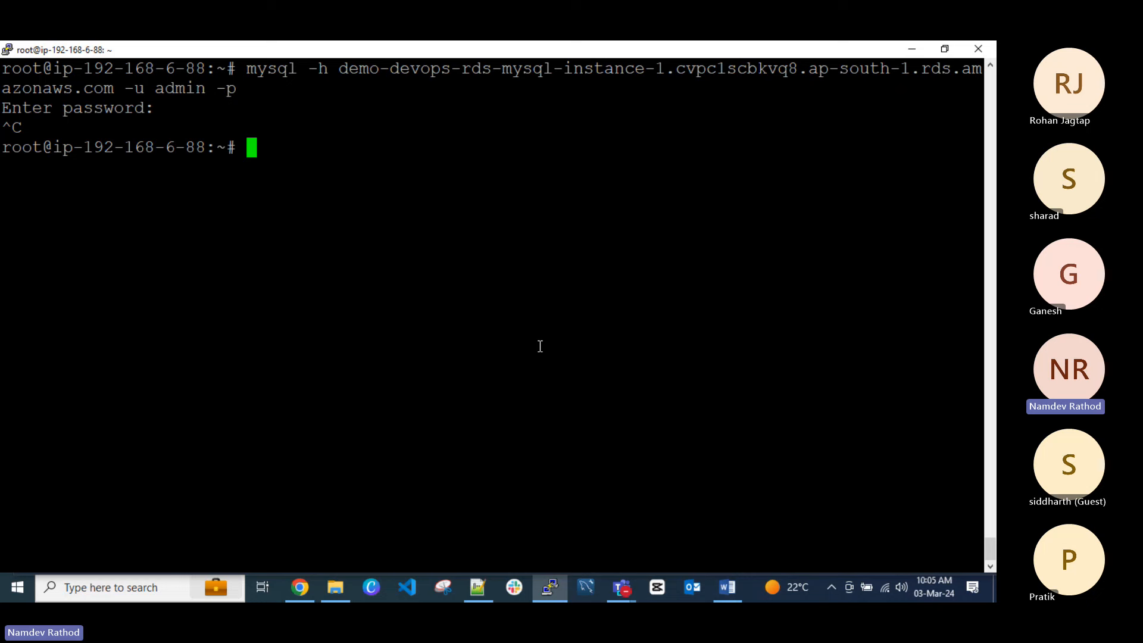
{"action": "type", "text": "telne"}
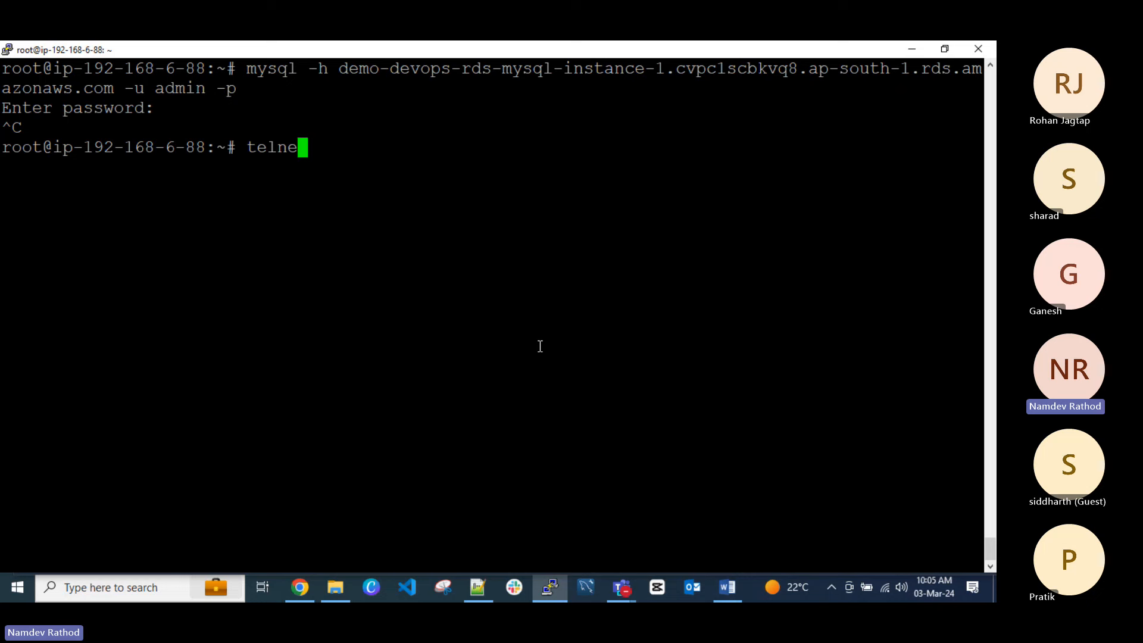
{"action": "type", "text": "t"}
{"action": "key", "text": "Tab"}
{"action": "key", "text": "Tab"}
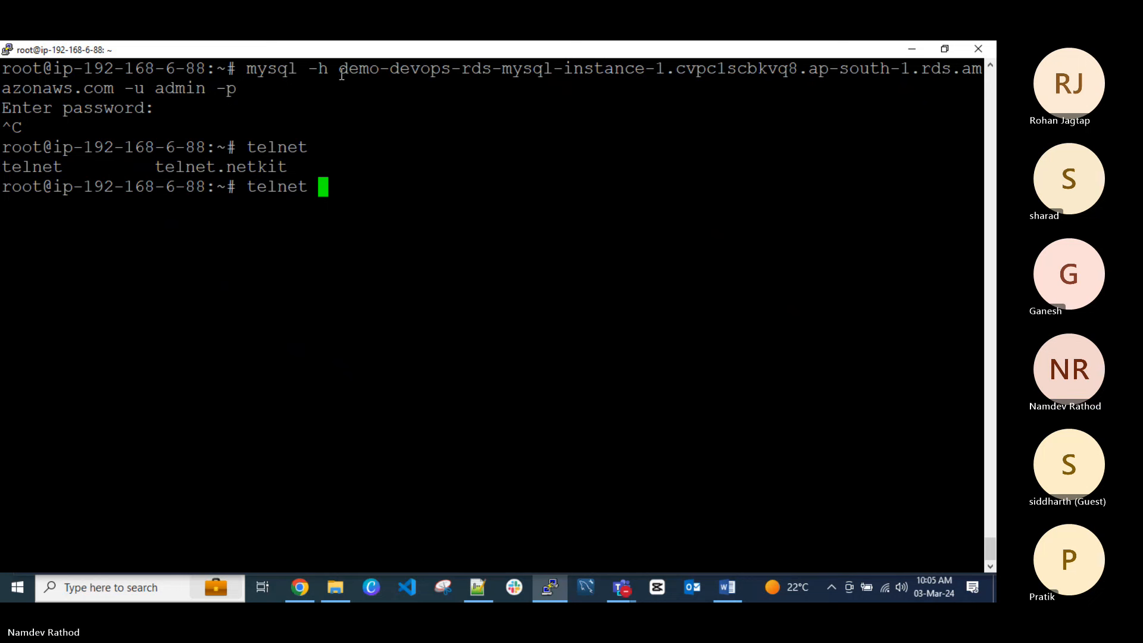
{"action": "left_click_drag", "start_coordinate": [338, 69], "coordinate": [113, 88]}
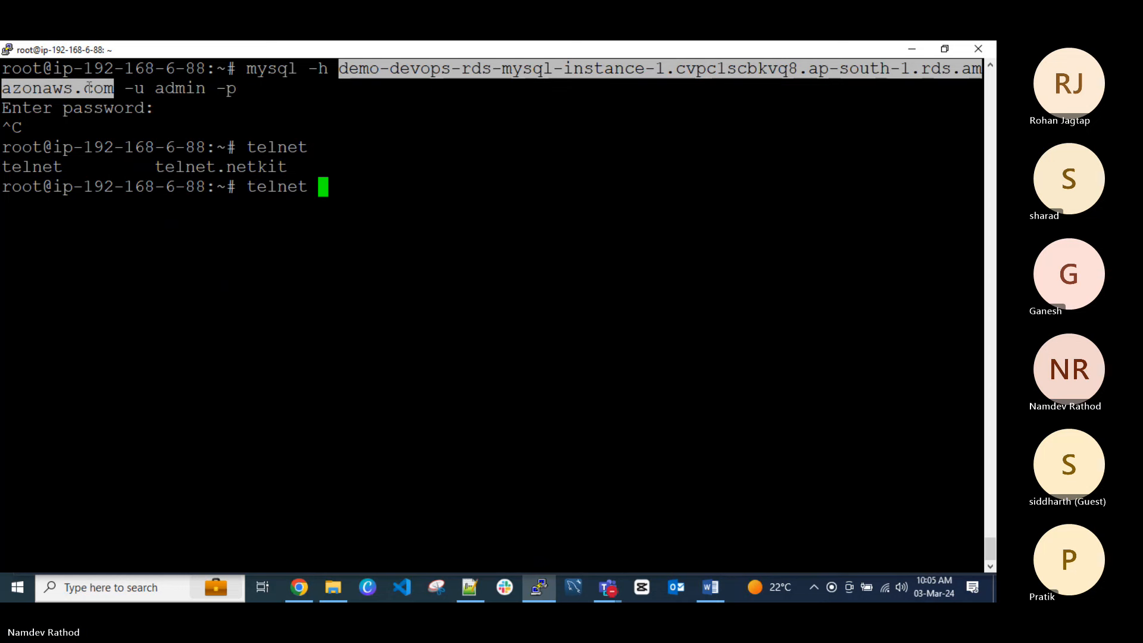
{"action": "right_click", "coordinate": [122, 90]}
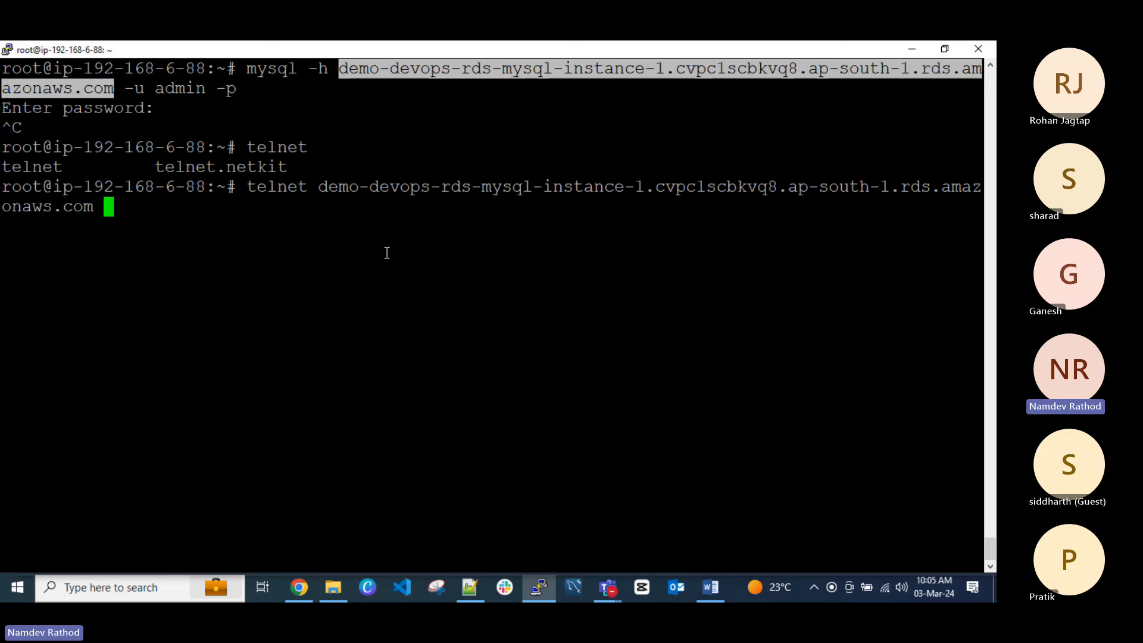
{"action": "type", "text": "3306"}
{"action": "key", "text": "Return"}
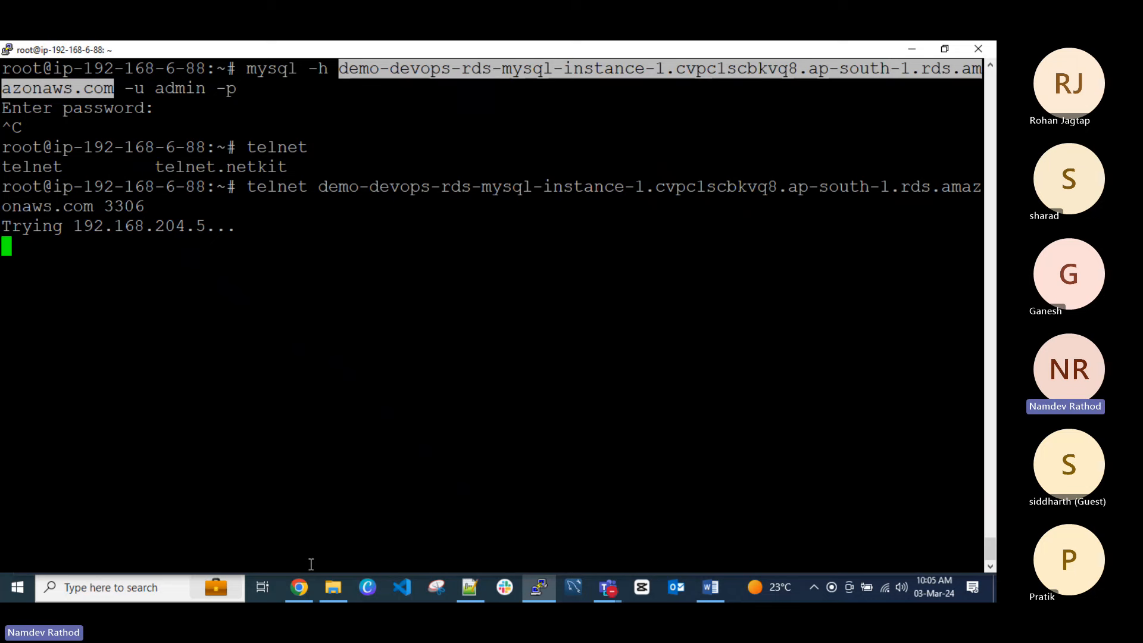
Switch to Chrome and open the RDS database's demo-devops-rds-sg security group in a new tab.
{"action": "left_click", "coordinate": [299, 589]}
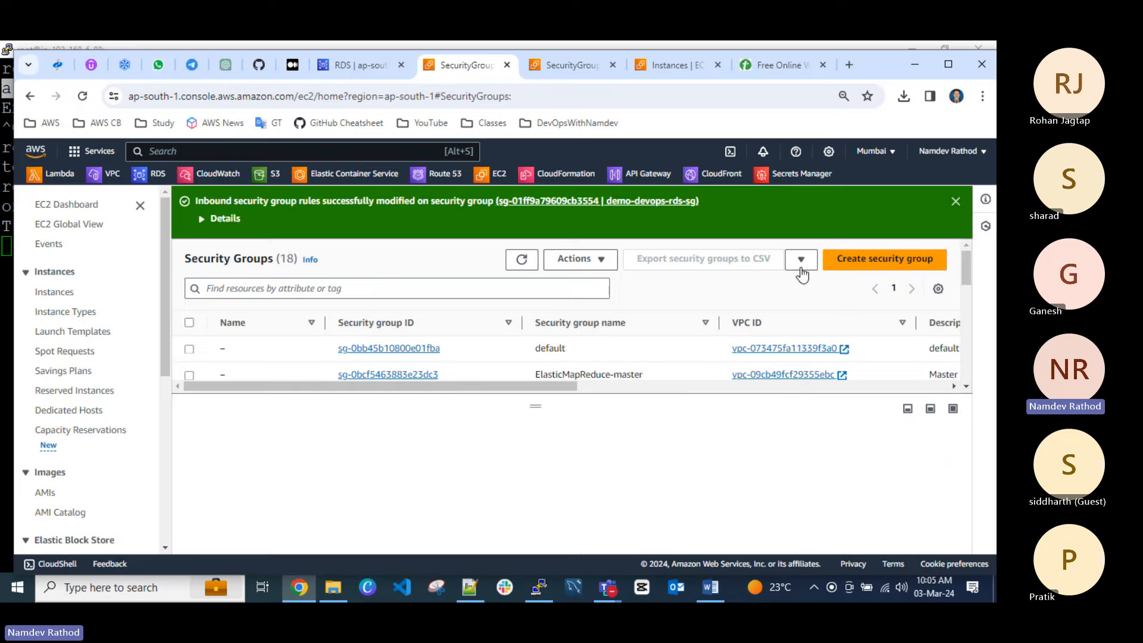
{"action": "left_click", "coordinate": [955, 204]}
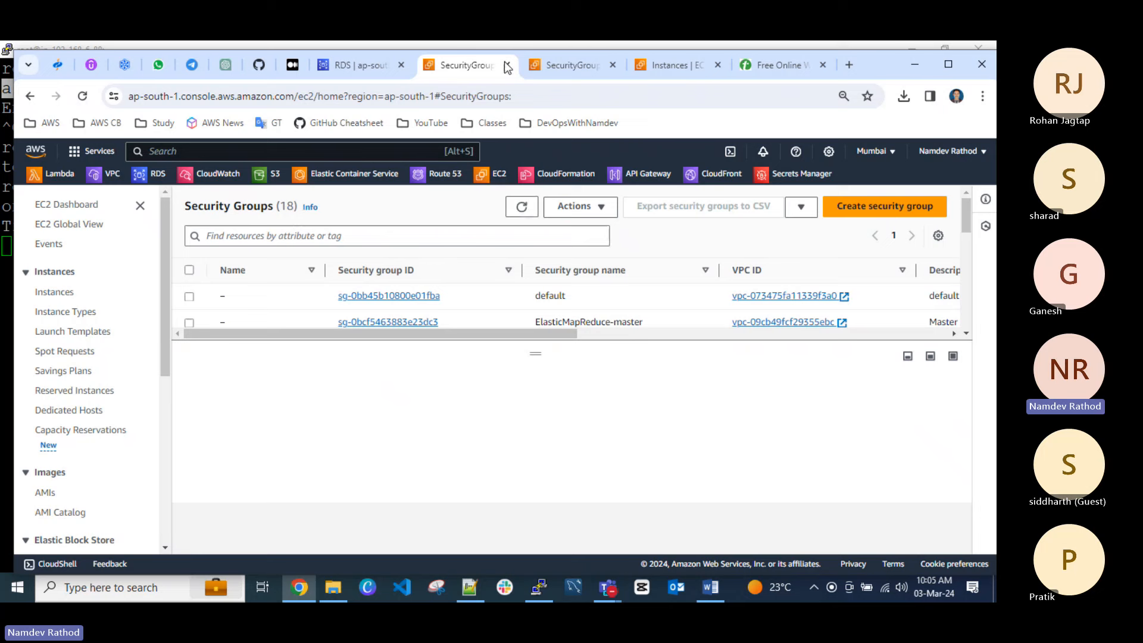
{"action": "left_click", "coordinate": [356, 71]}
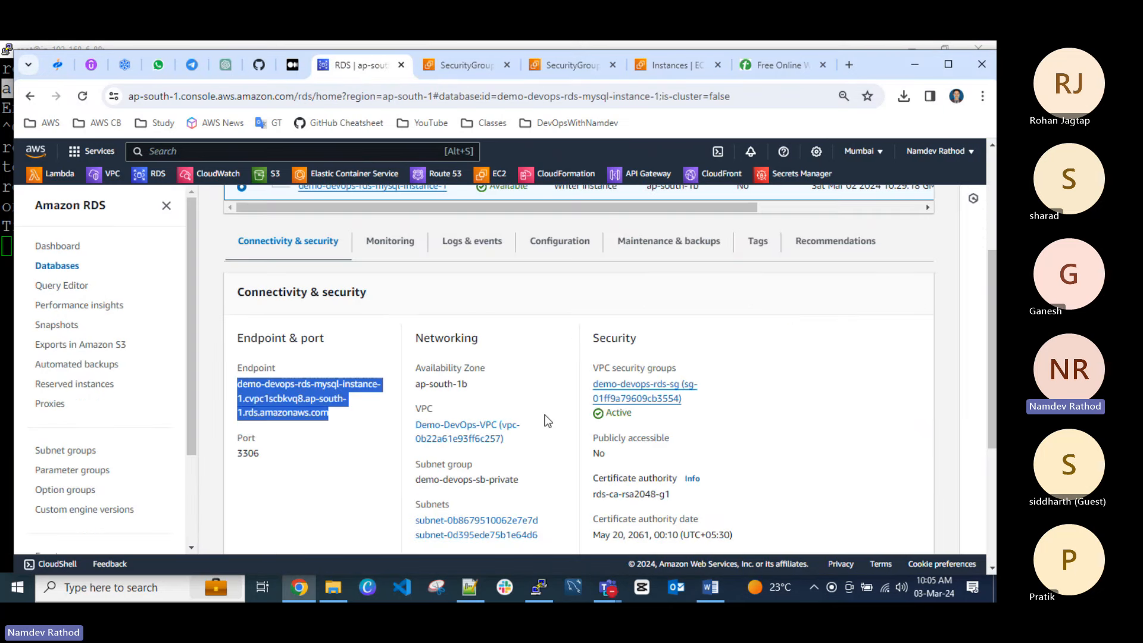
{"action": "right_click", "coordinate": [640, 391]}
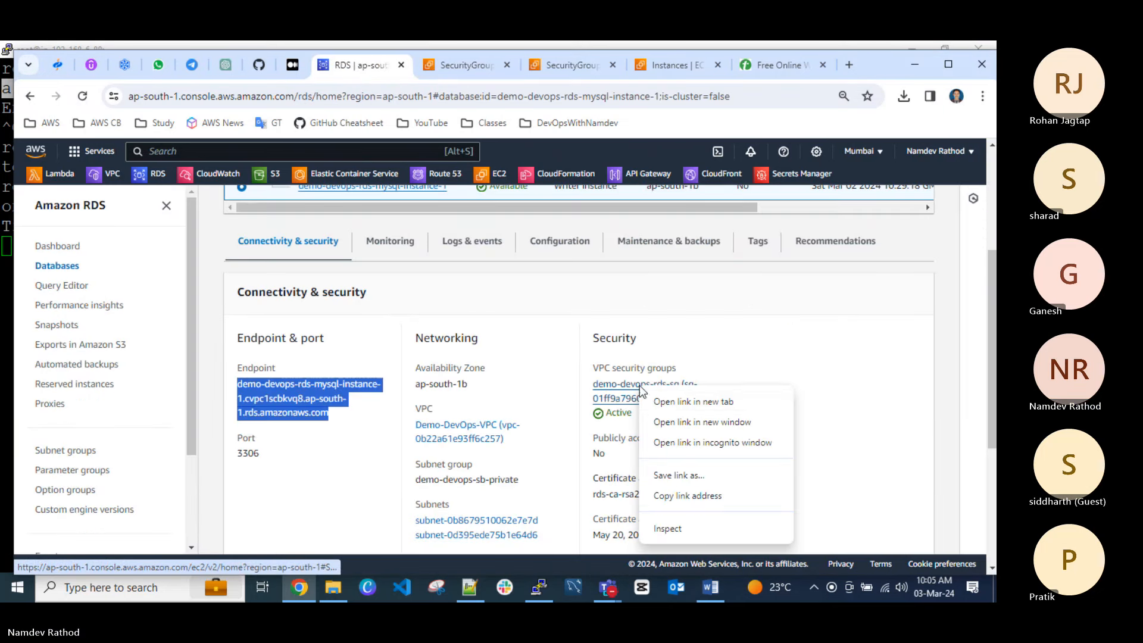
{"action": "left_click", "coordinate": [670, 402]}
{"action": "left_click", "coordinate": [526, 68]}
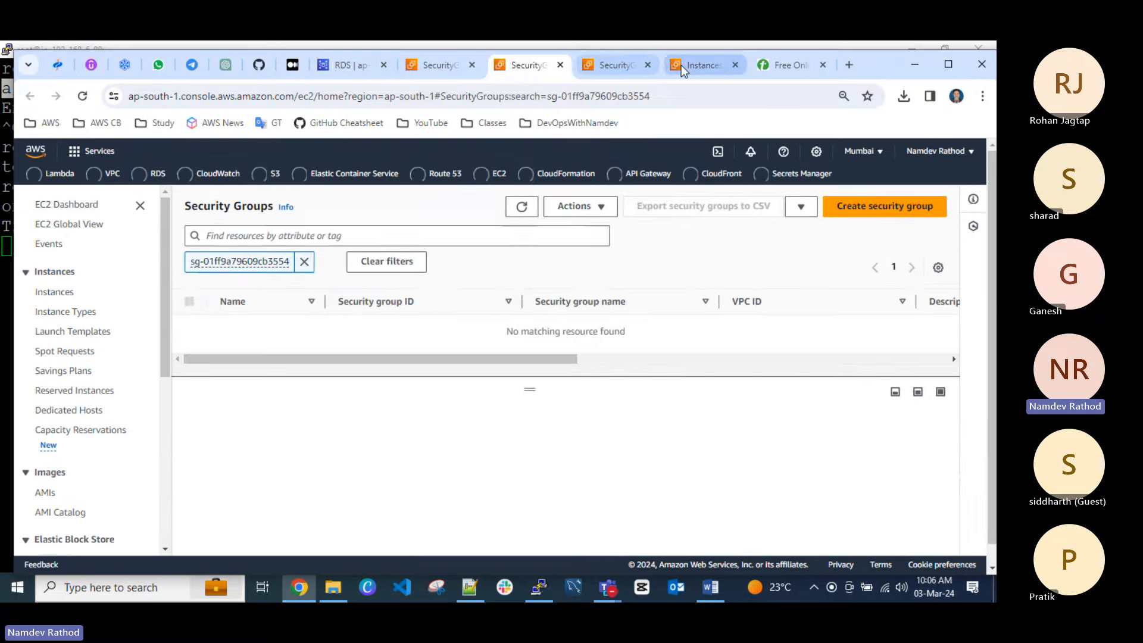
Copy the private IPv4 address of the Demo-Bastion-EC2-Linux instance from its instance summary.
{"action": "left_click", "coordinate": [688, 65]}
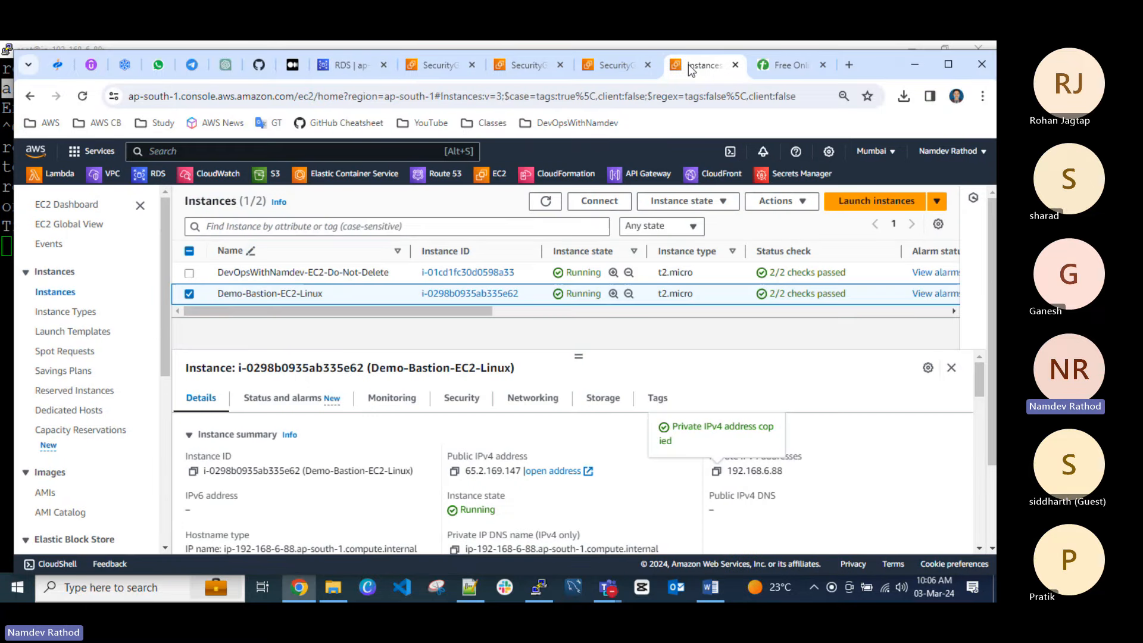
{"action": "left_click", "coordinate": [633, 435]}
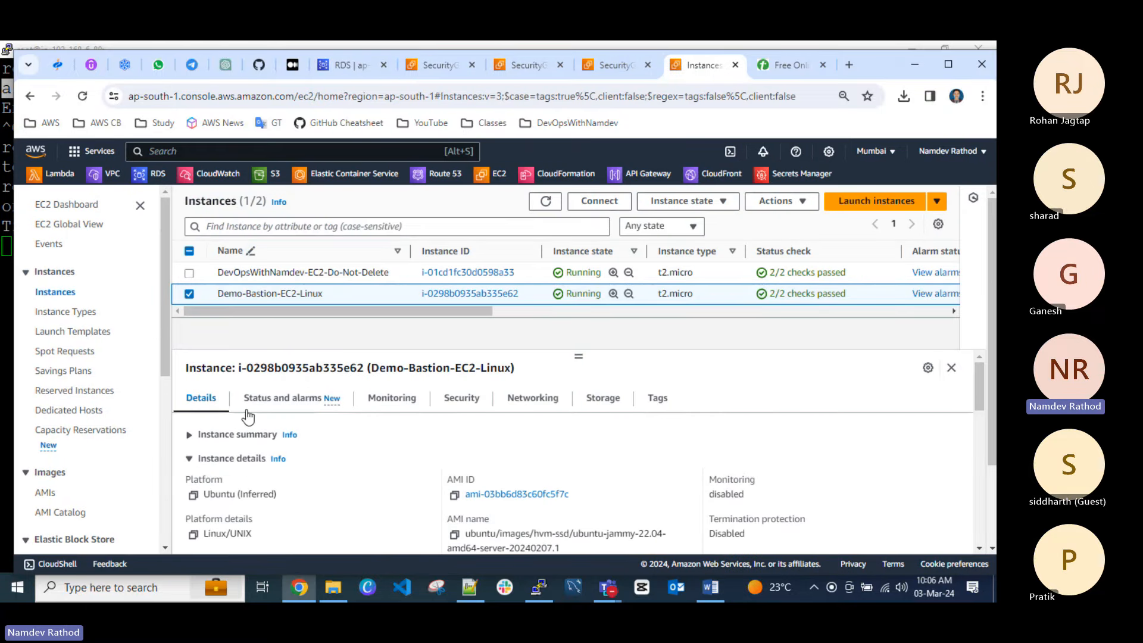
{"action": "left_click", "coordinate": [205, 434]}
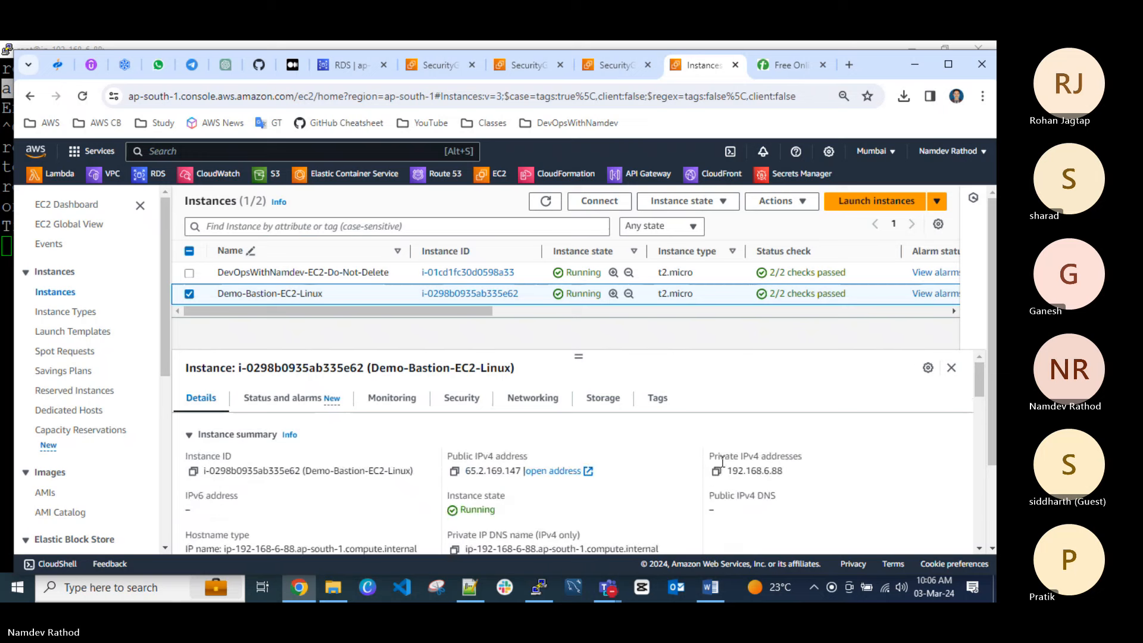
{"action": "left_click", "coordinate": [716, 472]}
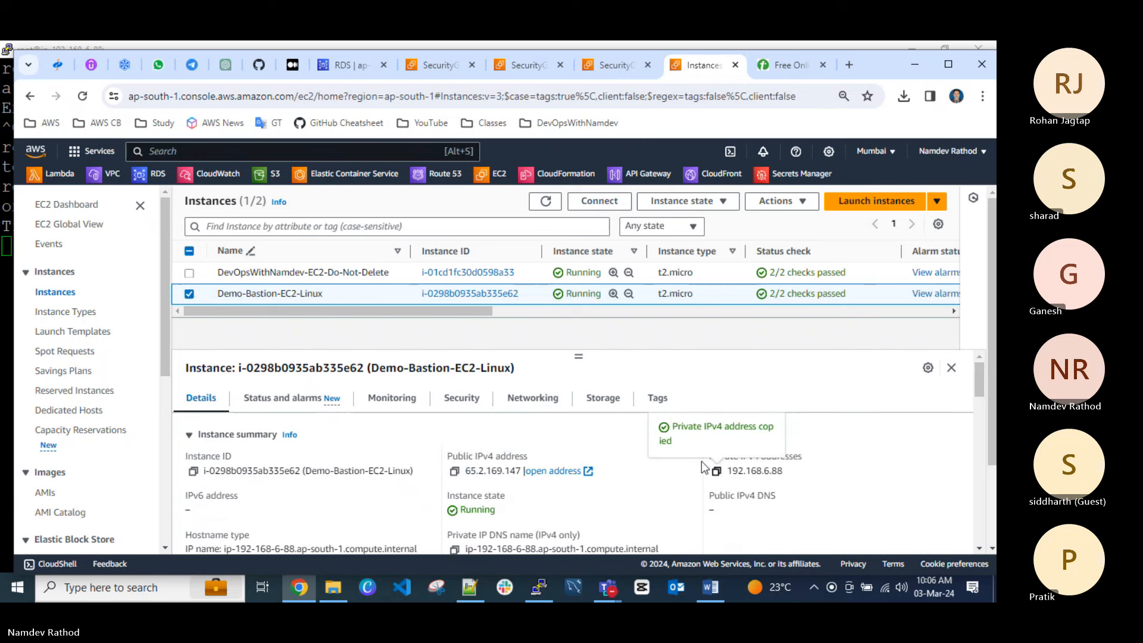
Close the unfiltered Security Groups list and open the inbound rules of demo-devops-rds-sg for editing.
{"action": "left_click", "coordinate": [444, 67]}
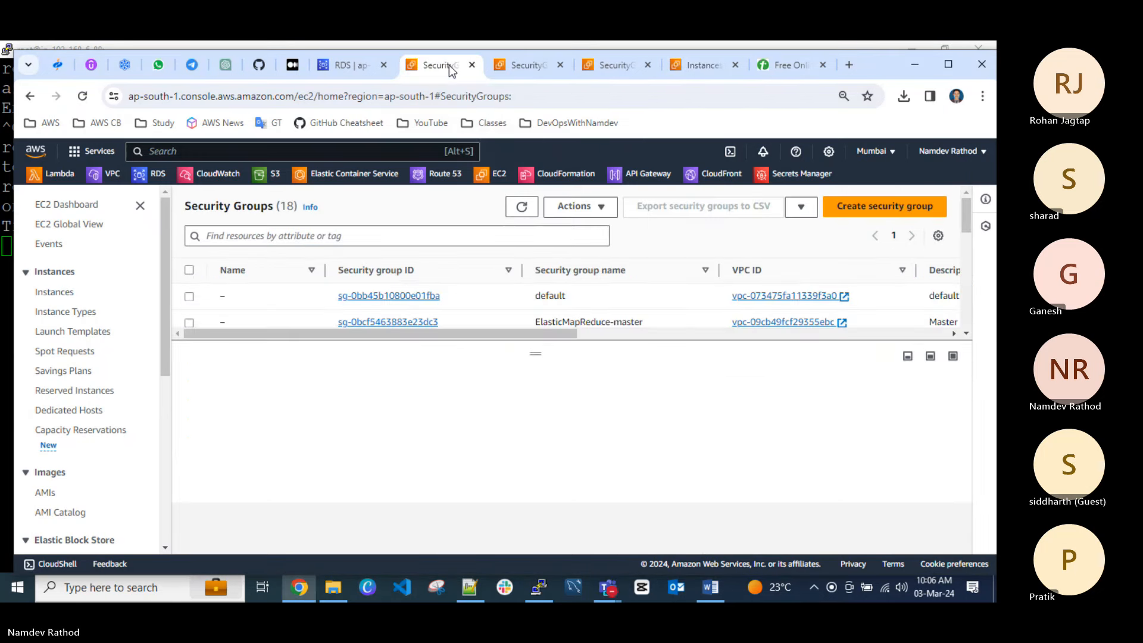
{"action": "left_click", "coordinate": [472, 65]}
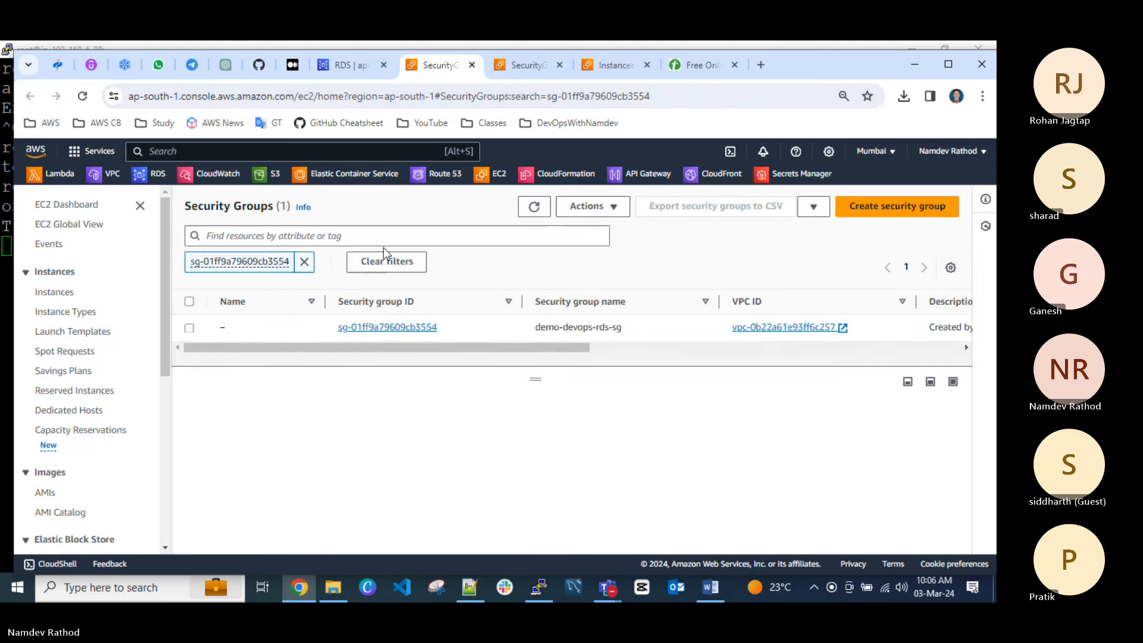
{"action": "left_click", "coordinate": [283, 328]}
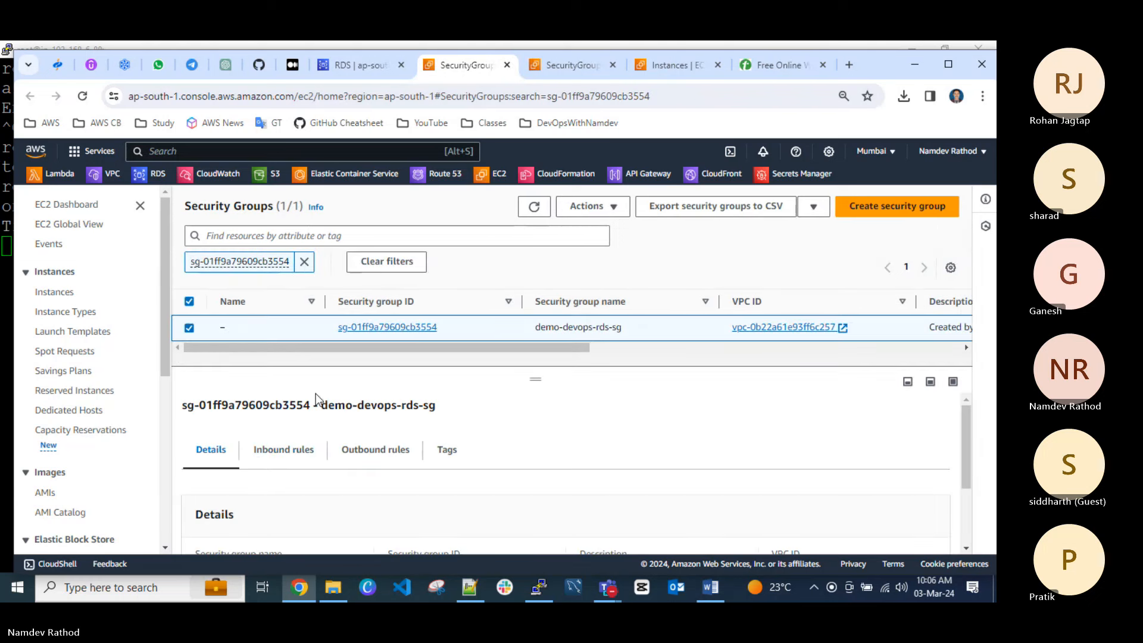
{"action": "left_click", "coordinate": [283, 451]}
{"action": "scroll", "coordinate": [560, 424], "scroll_direction": "down", "scroll_amount": 2}
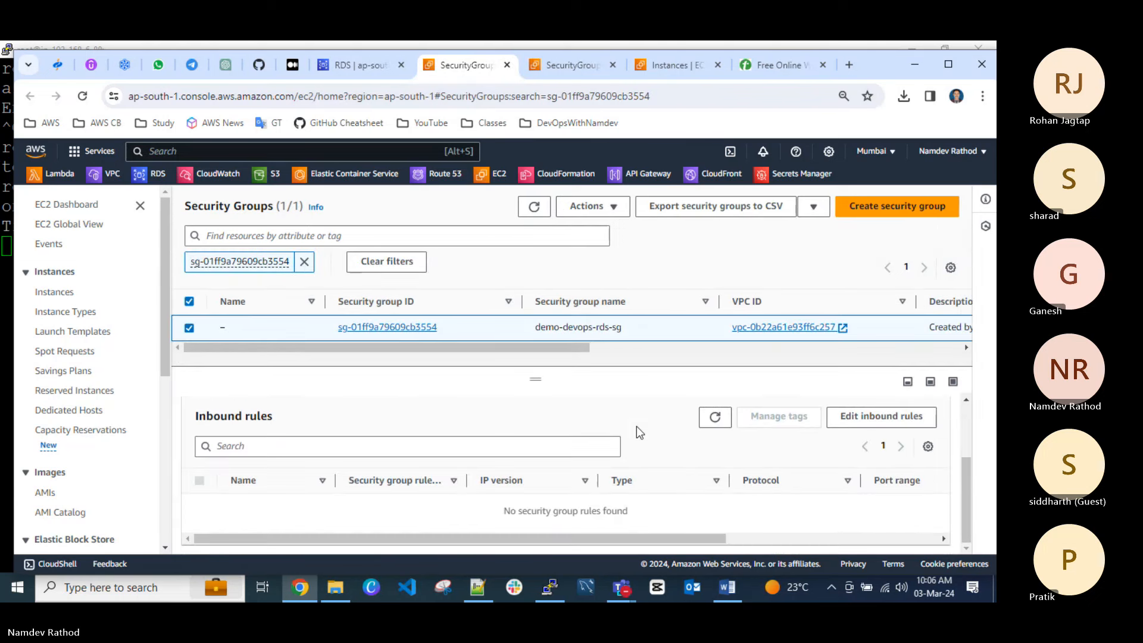
{"action": "left_click", "coordinate": [881, 416]}
Add a MYSQL/Aurora inbound rule with the custom source 192.168.6.88/32.
{"action": "left_click", "coordinate": [76, 389]}
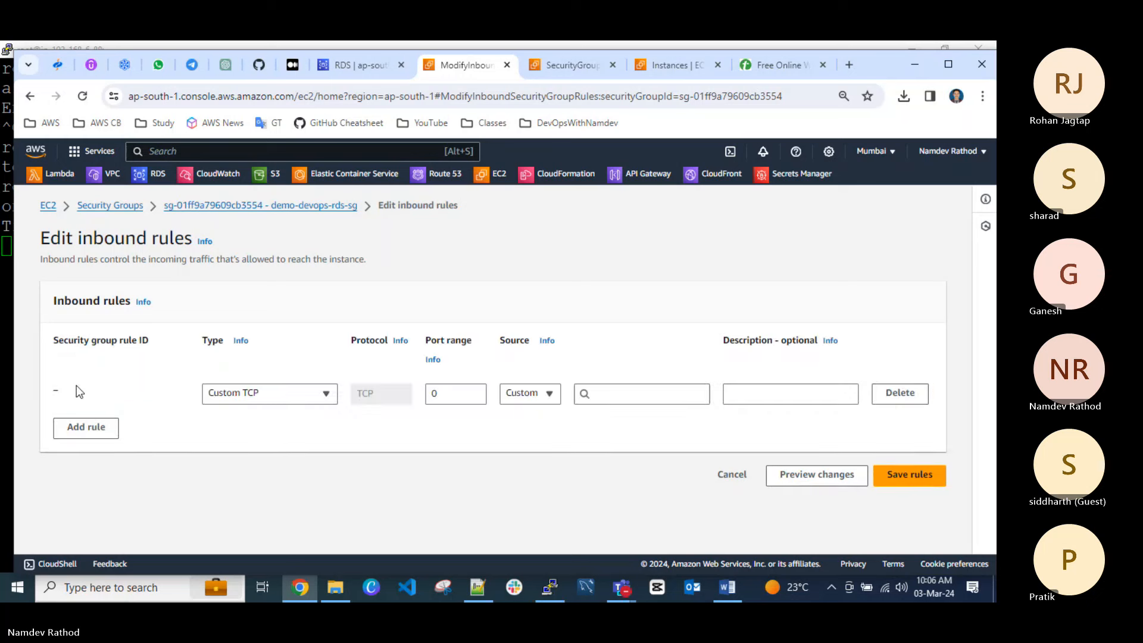
{"action": "left_click", "coordinate": [262, 398]}
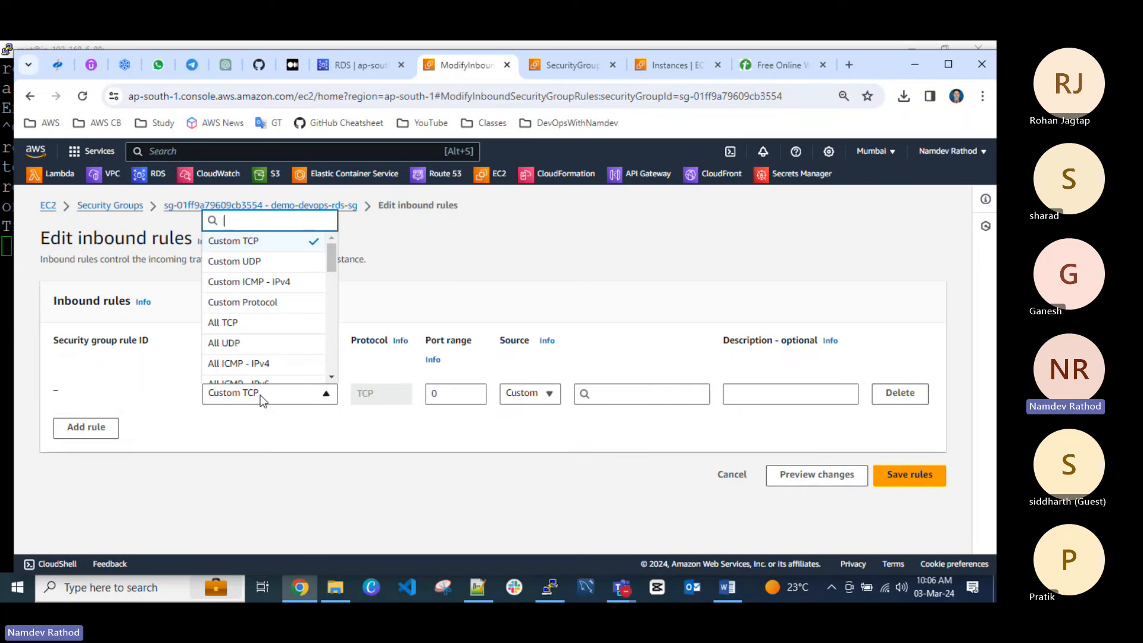
{"action": "type", "text": "mysq"}
{"action": "left_click", "coordinate": [263, 371]}
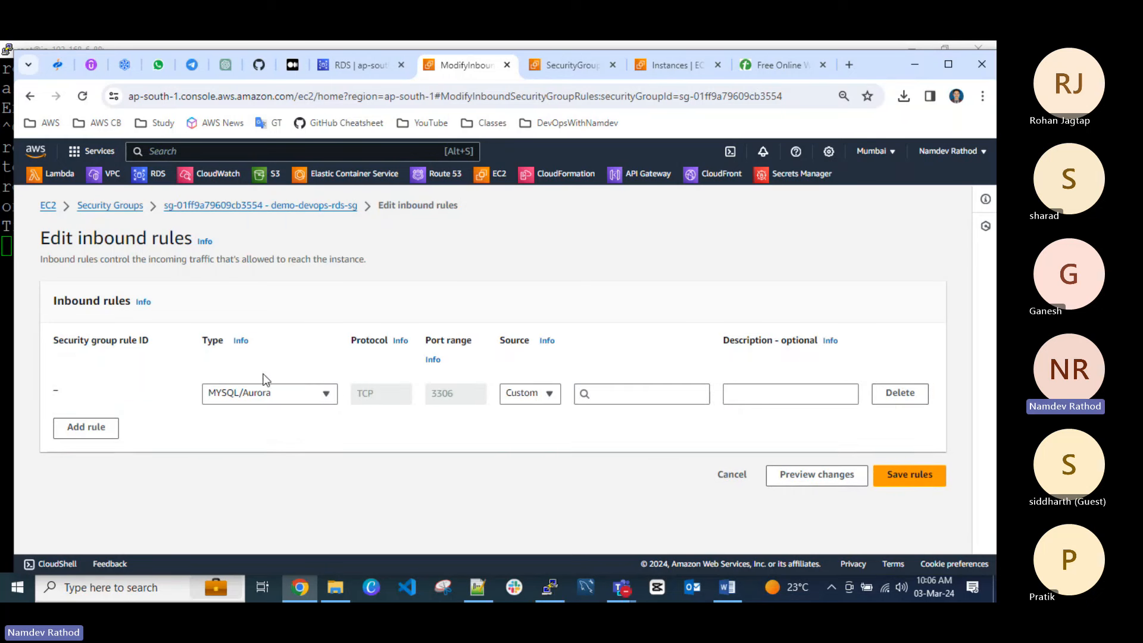
{"action": "left_click", "coordinate": [619, 396]}
{"action": "key", "text": "ctrl+v"}
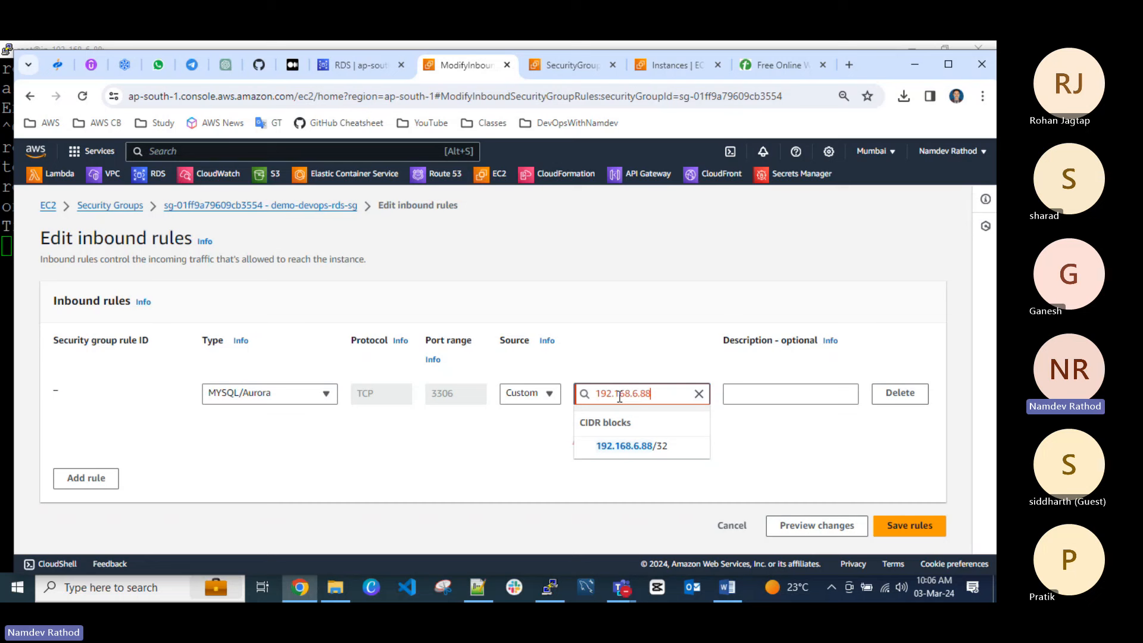
{"action": "left_click", "coordinate": [631, 446]}
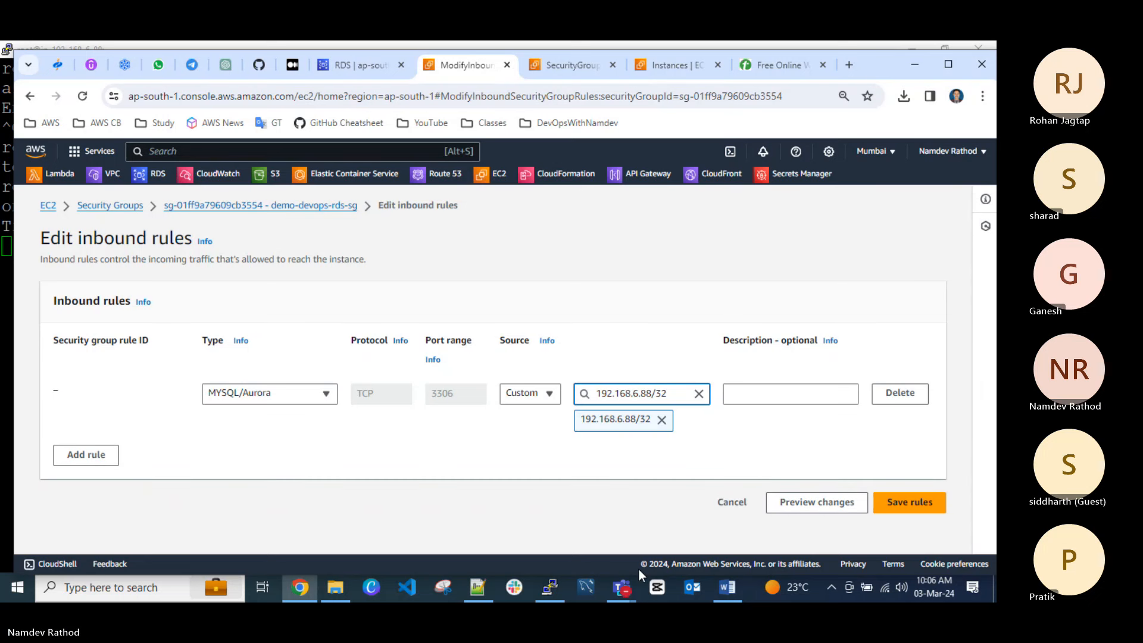
Abort the pending telnet attempt in the terminal, then return to Chrome and save the inbound rules.
{"action": "left_click", "coordinate": [561, 588]}
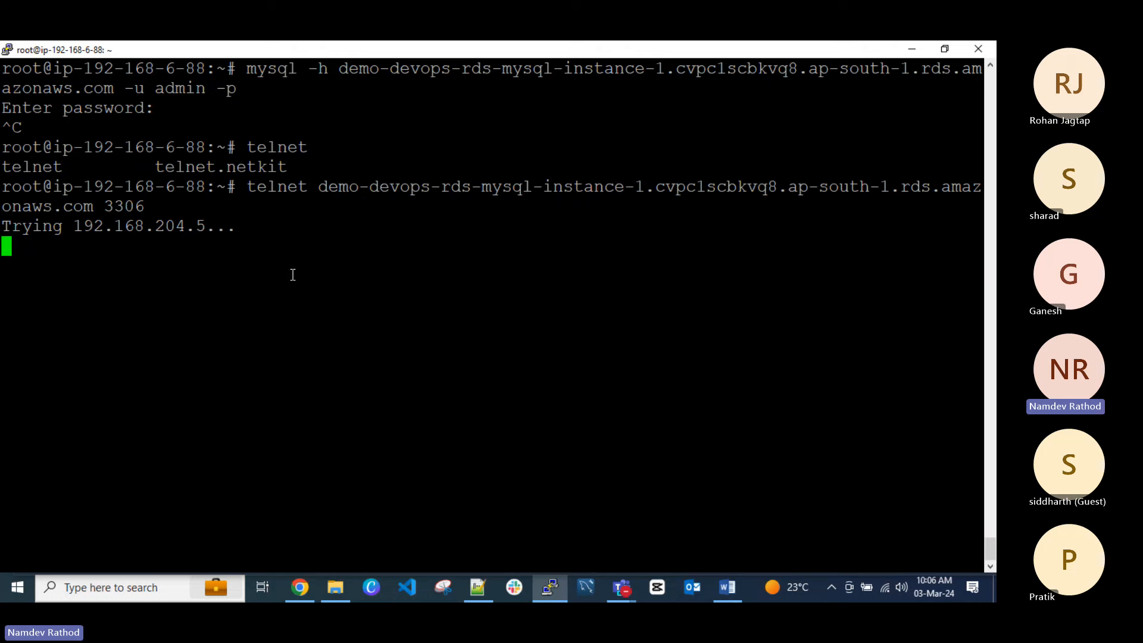
{"action": "key", "text": "ctrl+c"}
{"action": "key", "text": "alt+Tab"}
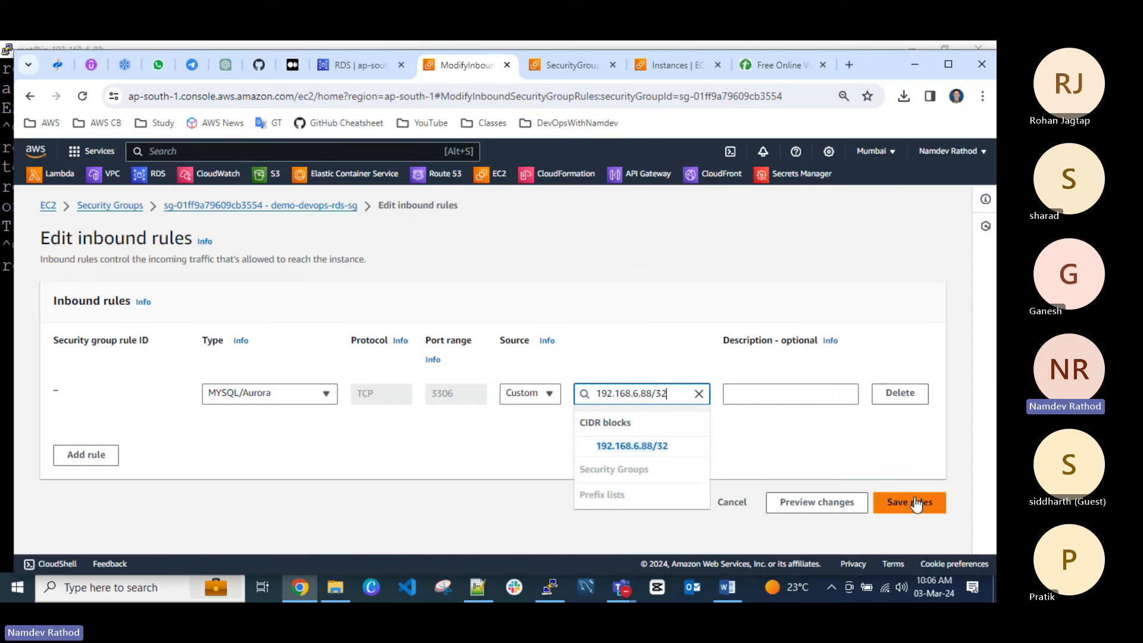
{"action": "left_click", "coordinate": [915, 503]}
Switch to the terminal, rerun the telnet test of the RDS endpoint on port 3306, end the connection and clear the screen.
{"action": "key", "text": "alt+Tab"}
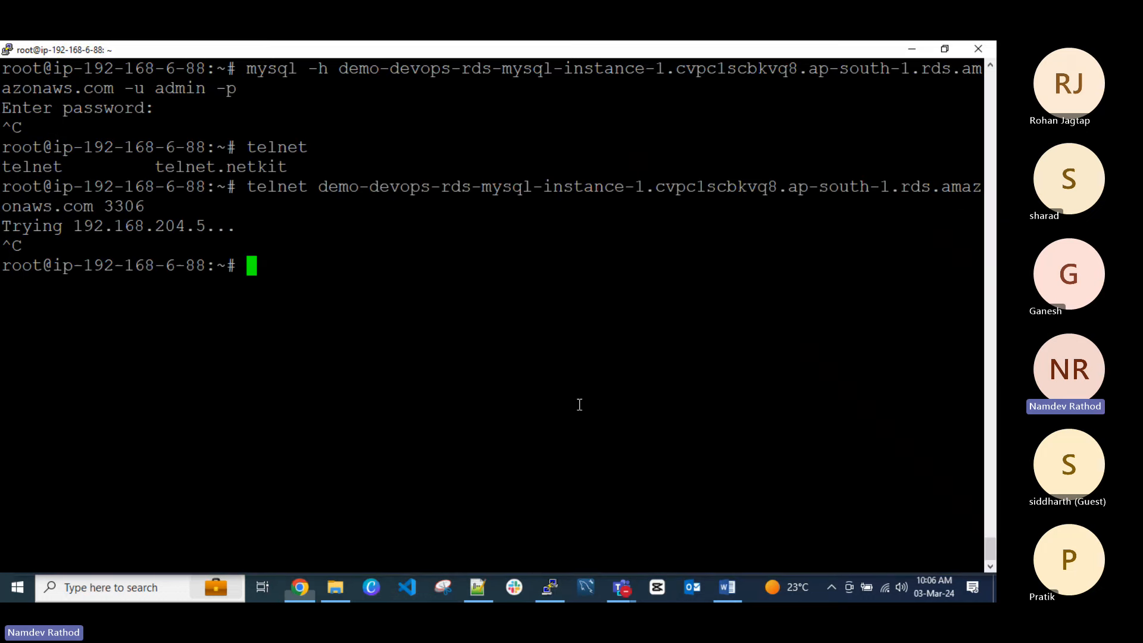
{"action": "key", "text": "Up"}
{"action": "key", "text": "Return"}
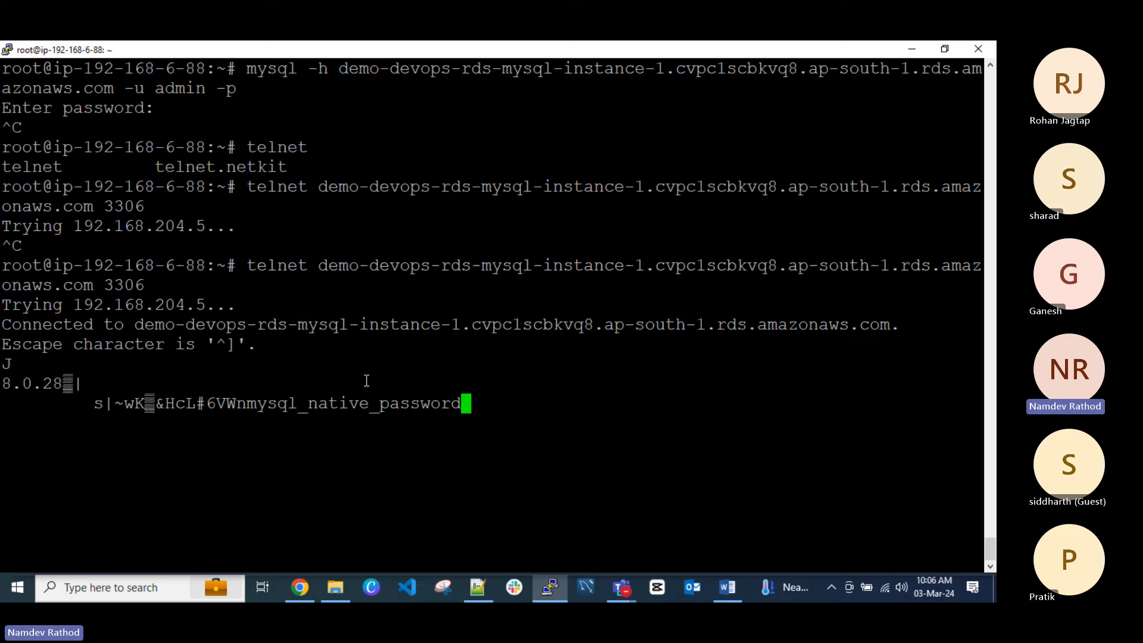
{"action": "key", "text": "ctrl+c"}
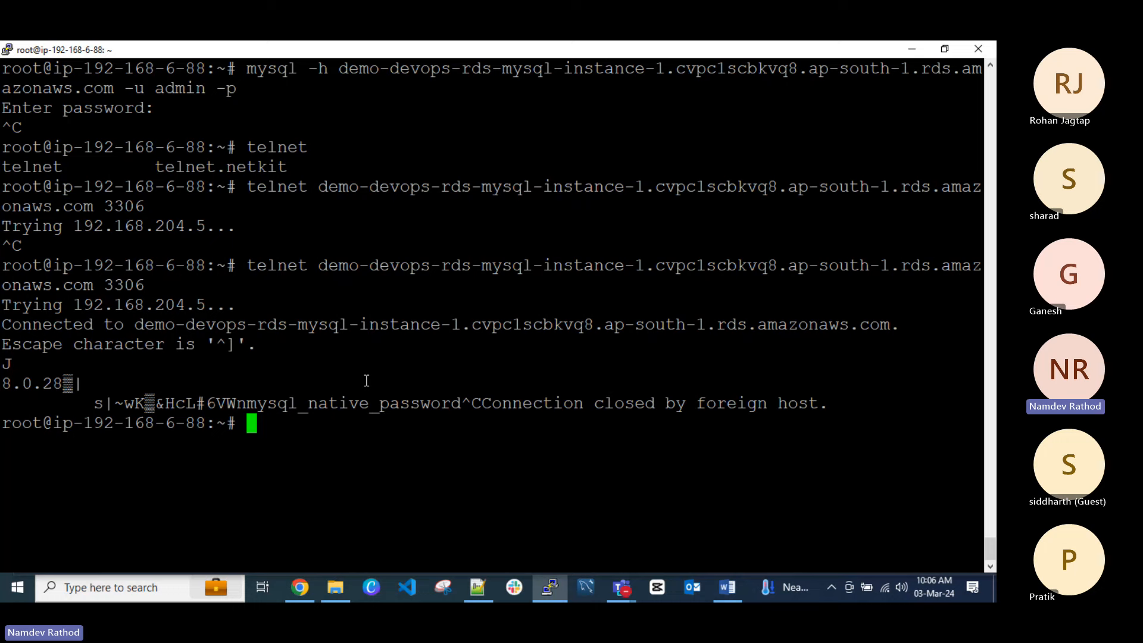
{"action": "key", "text": "ctrl+l"}
Switch back to Chrome, close the redundant Security Groups page, dismiss the notifications and enlarge the remaining security group list.
{"action": "key", "text": "alt+Tab"}
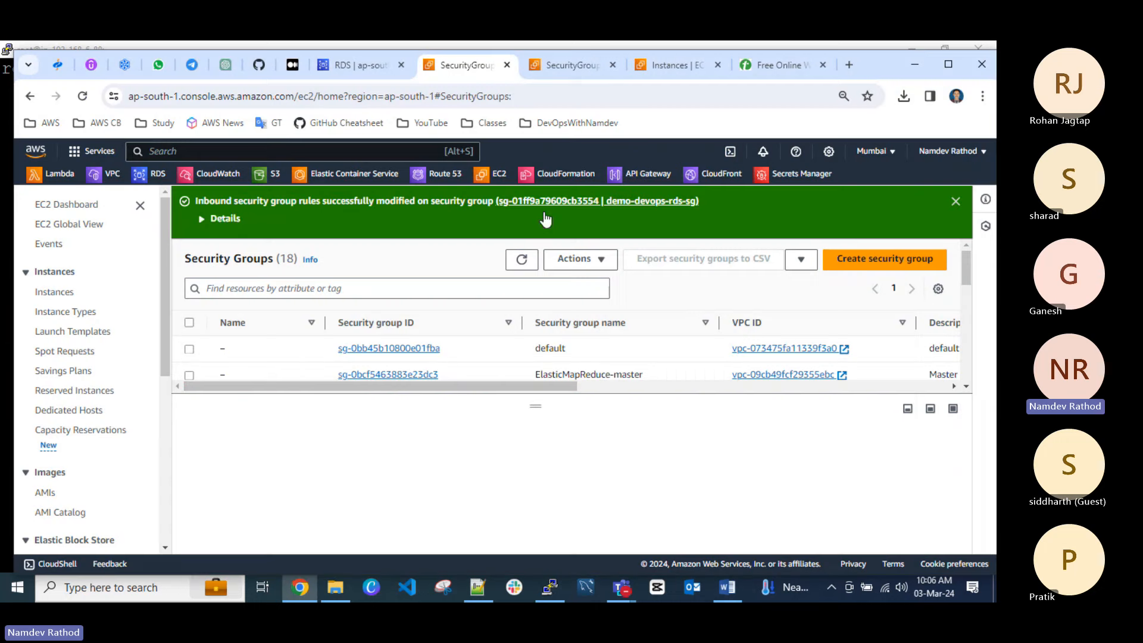
{"action": "left_click", "coordinate": [955, 202]}
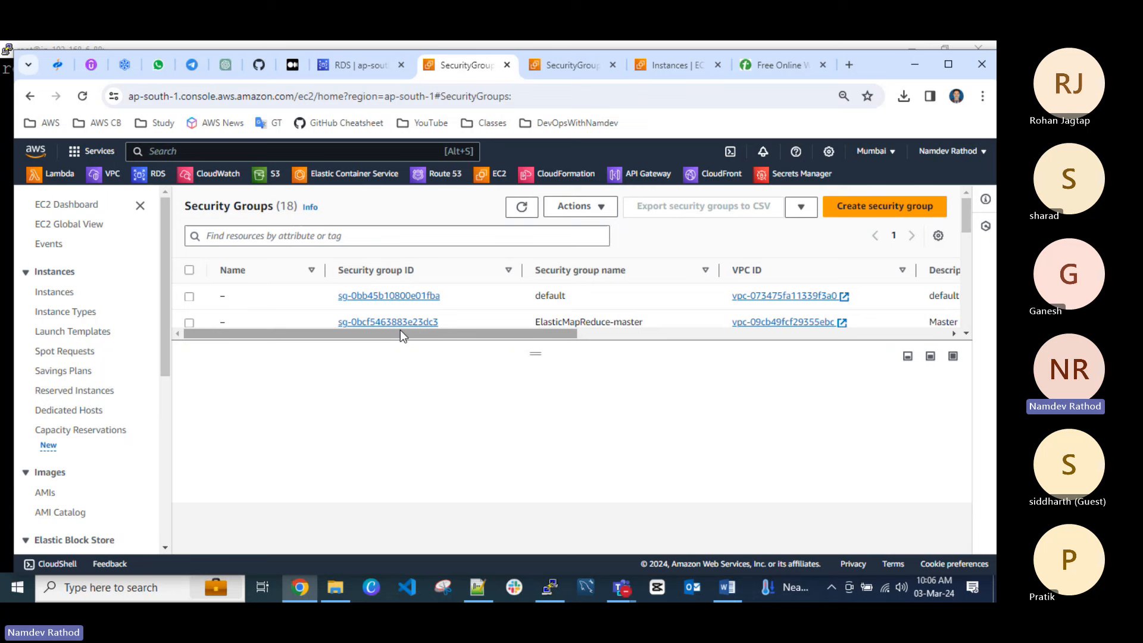
{"action": "left_click", "coordinate": [507, 63]}
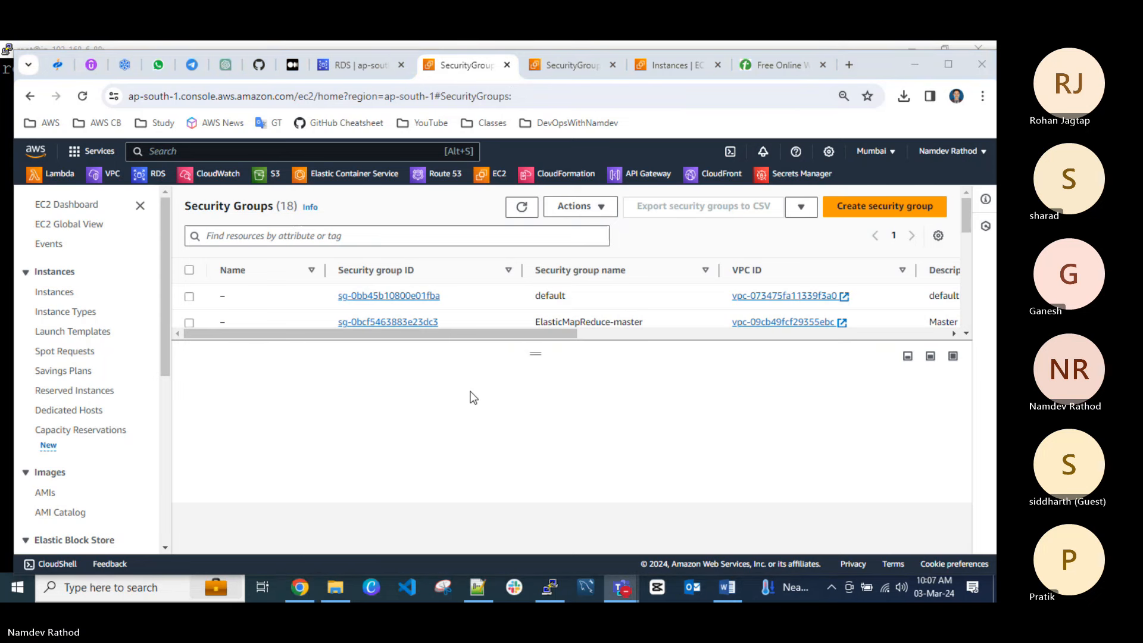
{"action": "left_click", "coordinate": [506, 65]}
{"action": "left_click", "coordinate": [507, 65]}
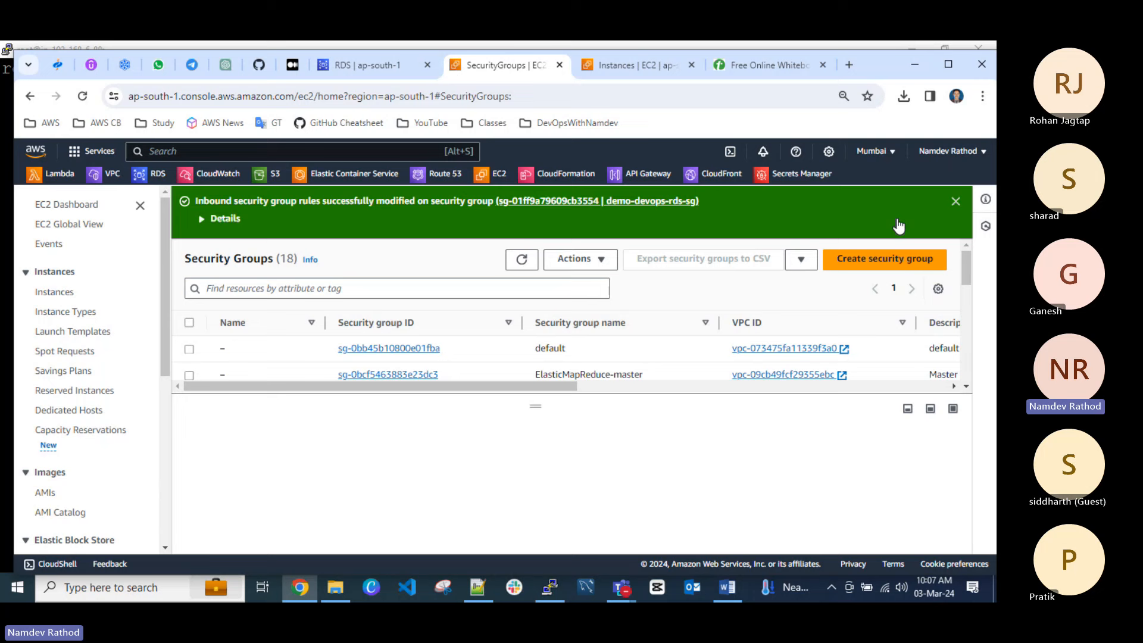
{"action": "left_click", "coordinate": [956, 201]}
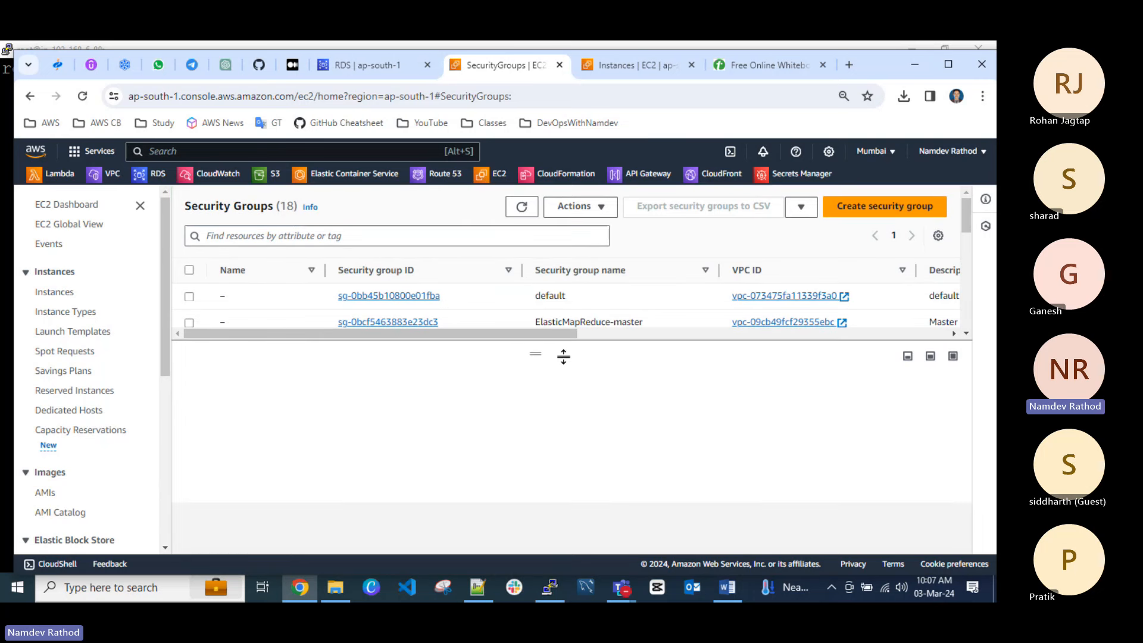
{"action": "left_click_drag", "start_coordinate": [563, 356], "coordinate": [564, 401]}
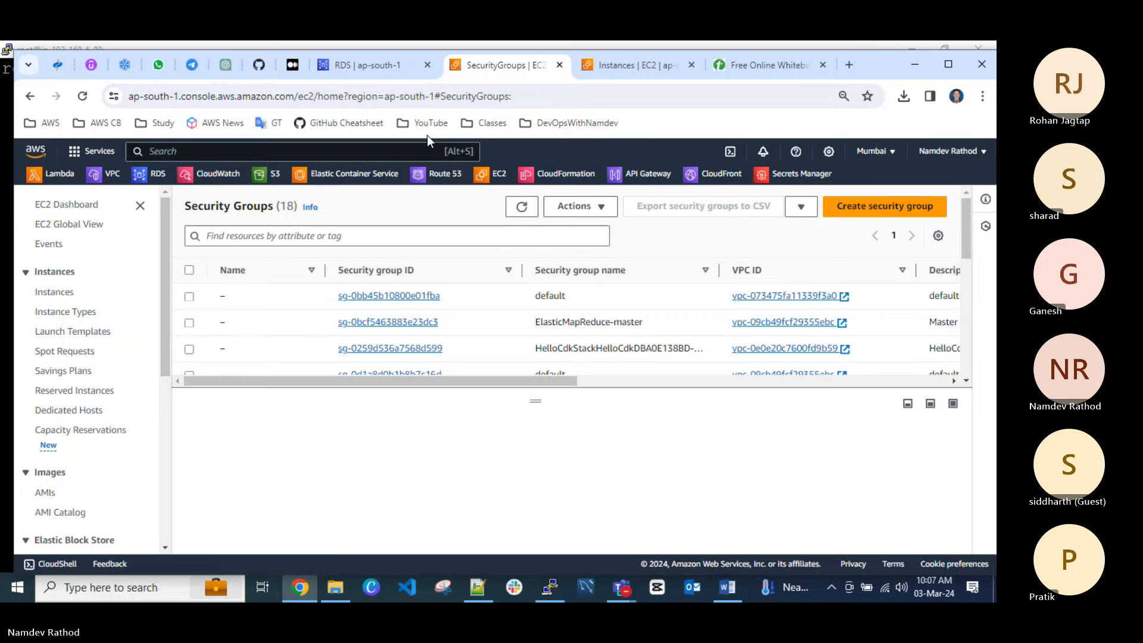
Open the subnet of the Demo-Bastion-EC2-Linux instance in a new tab from its instance details.
{"action": "left_click", "coordinate": [614, 74]}
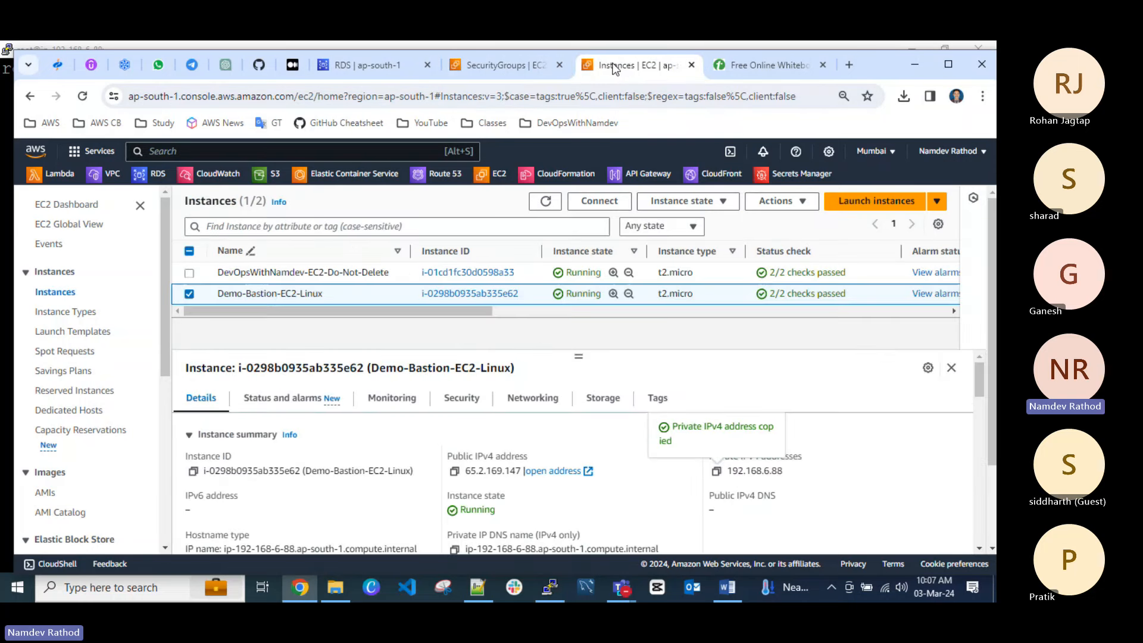
{"action": "left_click", "coordinate": [189, 294]}
{"action": "scroll", "coordinate": [48, 388], "scroll_direction": "down", "scroll_amount": 6}
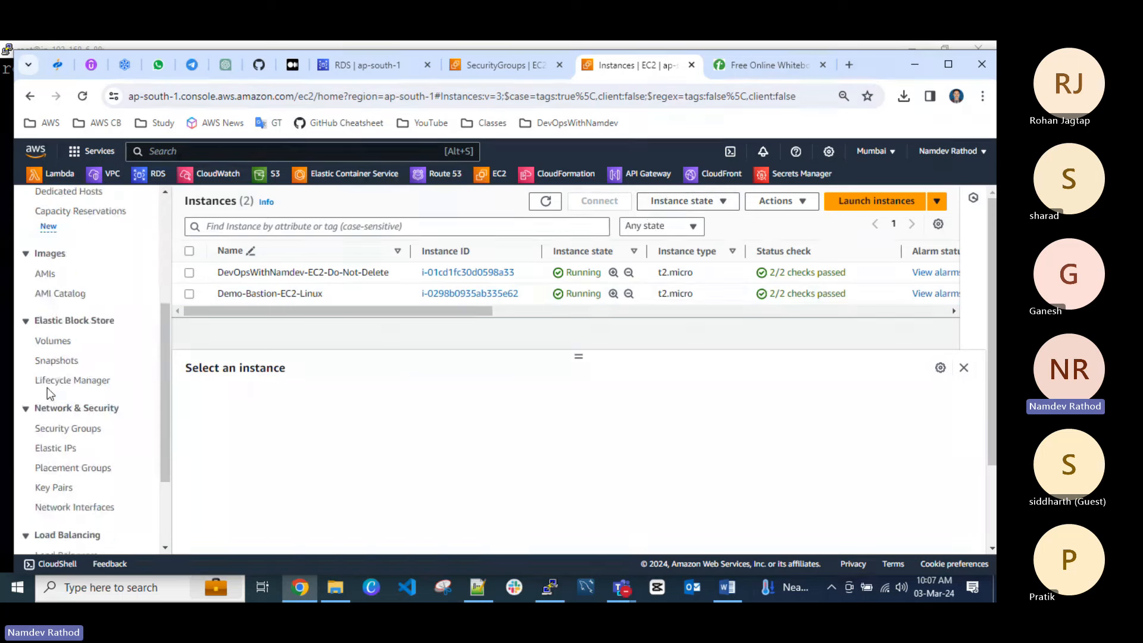
{"action": "scroll", "coordinate": [93, 426], "scroll_direction": "up", "scroll_amount": 4}
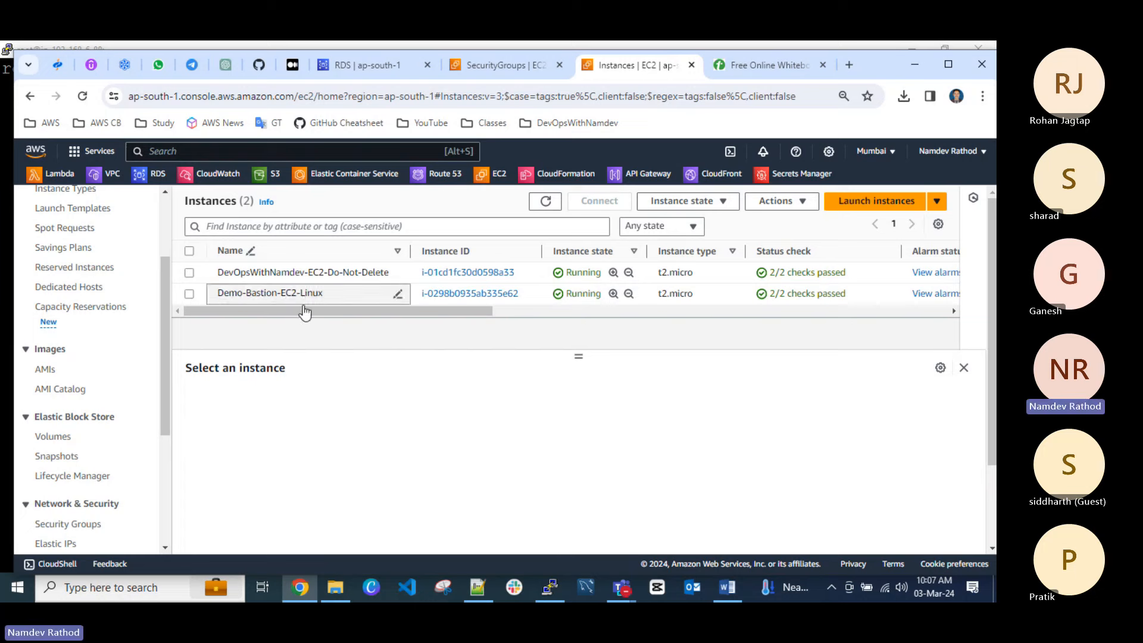
{"action": "left_click", "coordinate": [188, 296]}
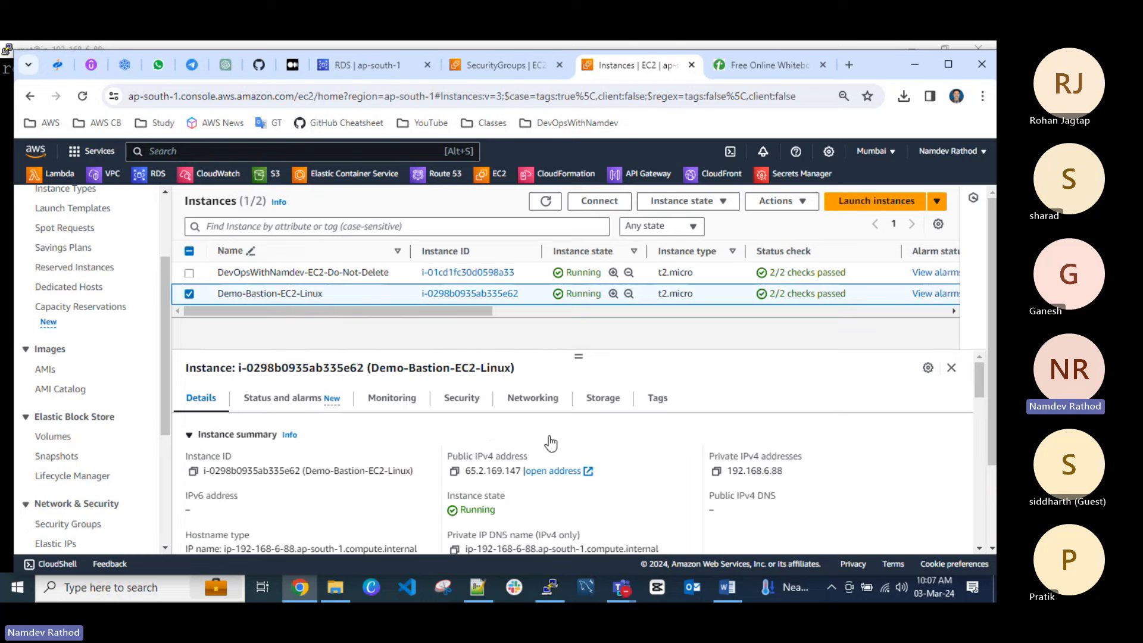
{"action": "scroll", "coordinate": [401, 478], "scroll_direction": "down", "scroll_amount": 3}
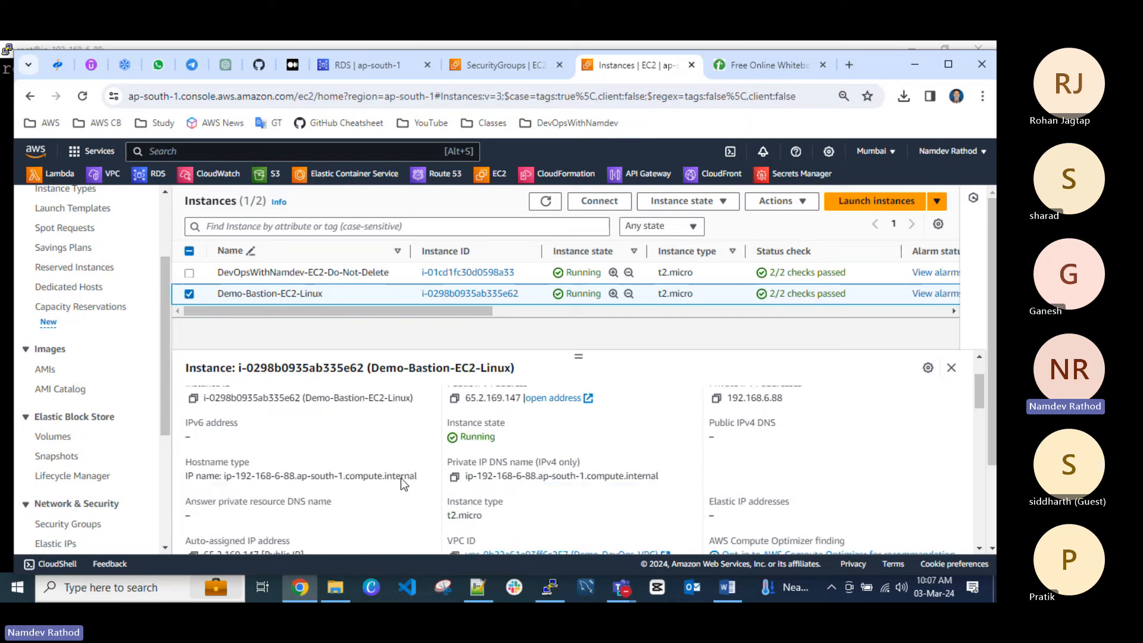
{"action": "scroll", "coordinate": [412, 474], "scroll_direction": "down", "scroll_amount": 3}
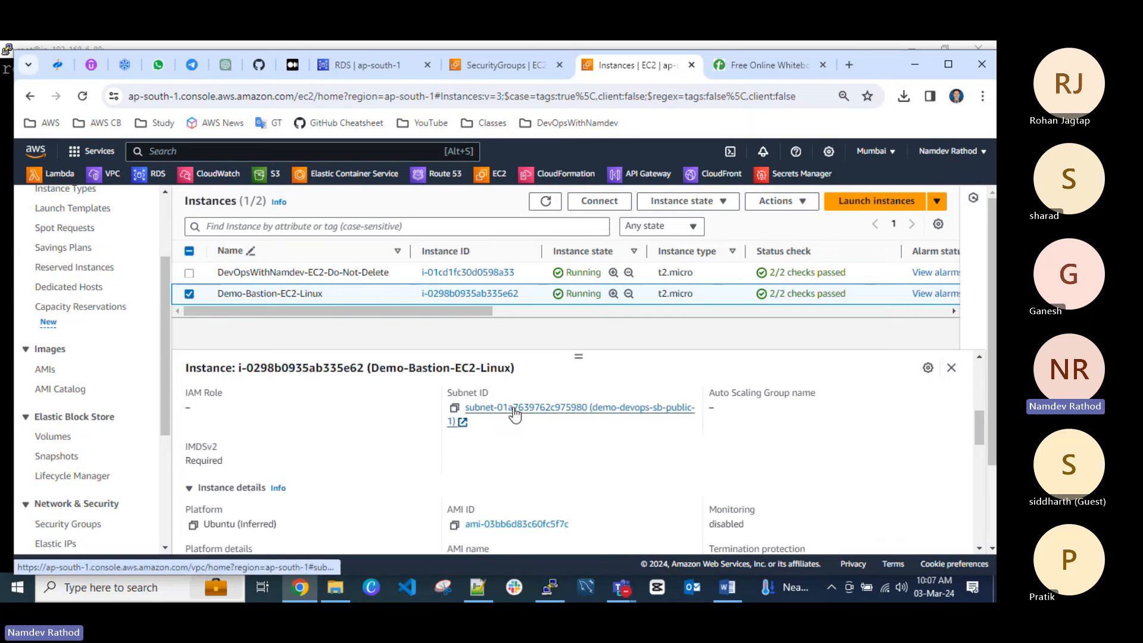
{"action": "right_click", "coordinate": [537, 410]}
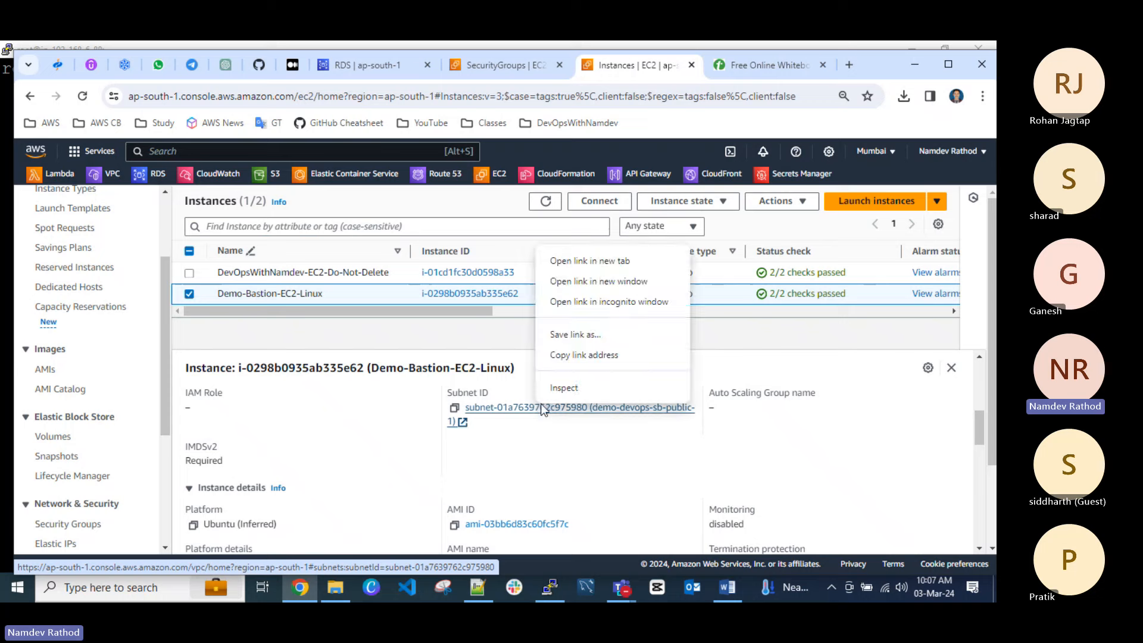
{"action": "left_click", "coordinate": [596, 262]}
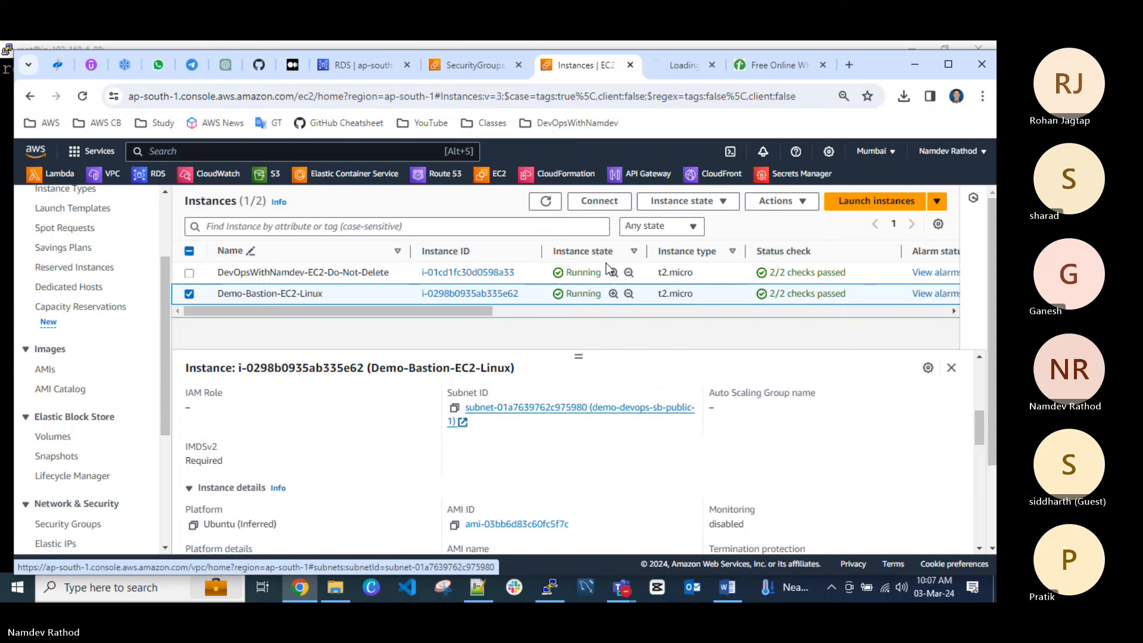
{"action": "left_click", "coordinate": [675, 65]}
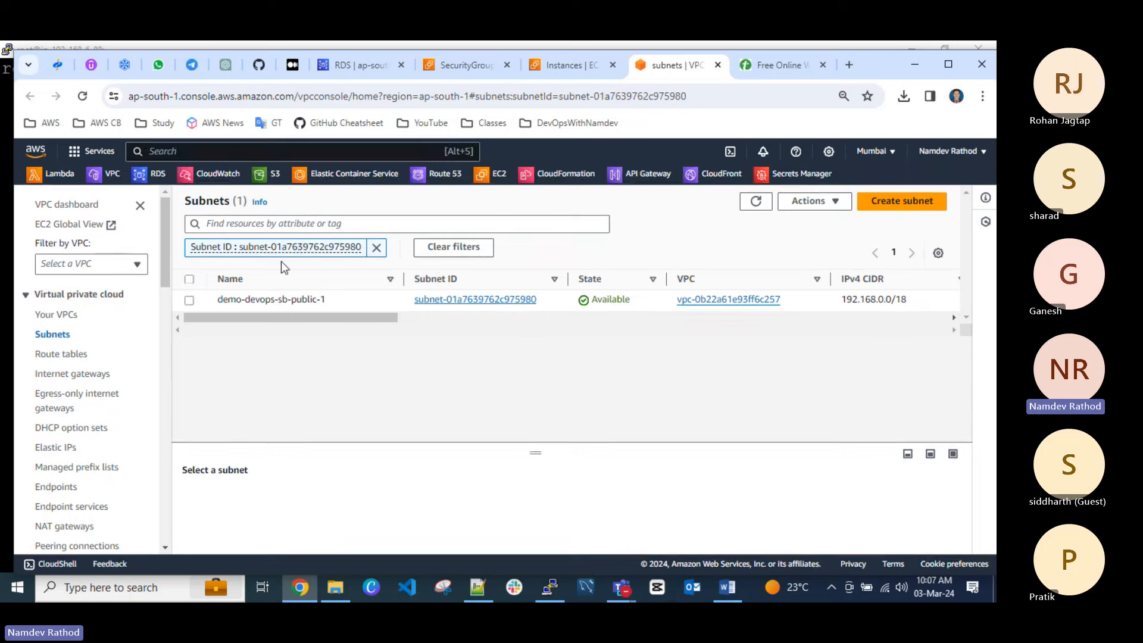
Enlarge the details of the demo-devops-sb-public-1 subnet and copy its IPv4 CIDR, 192.168.0.0/18.
{"action": "left_click", "coordinate": [188, 300]}
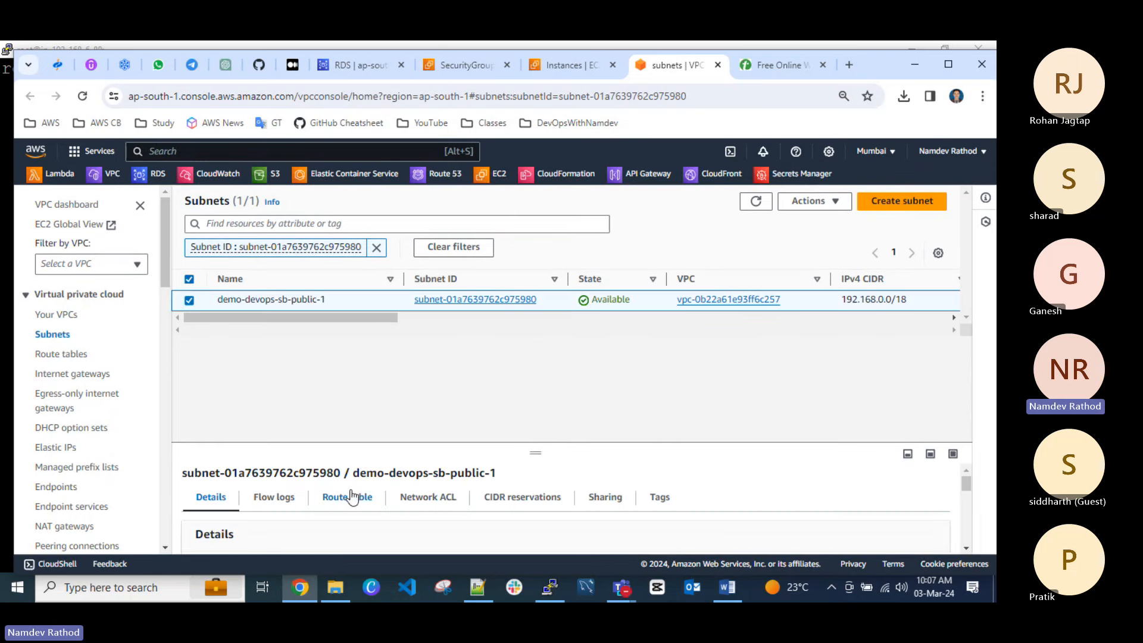
{"action": "left_click_drag", "start_coordinate": [351, 446], "coordinate": [351, 343]}
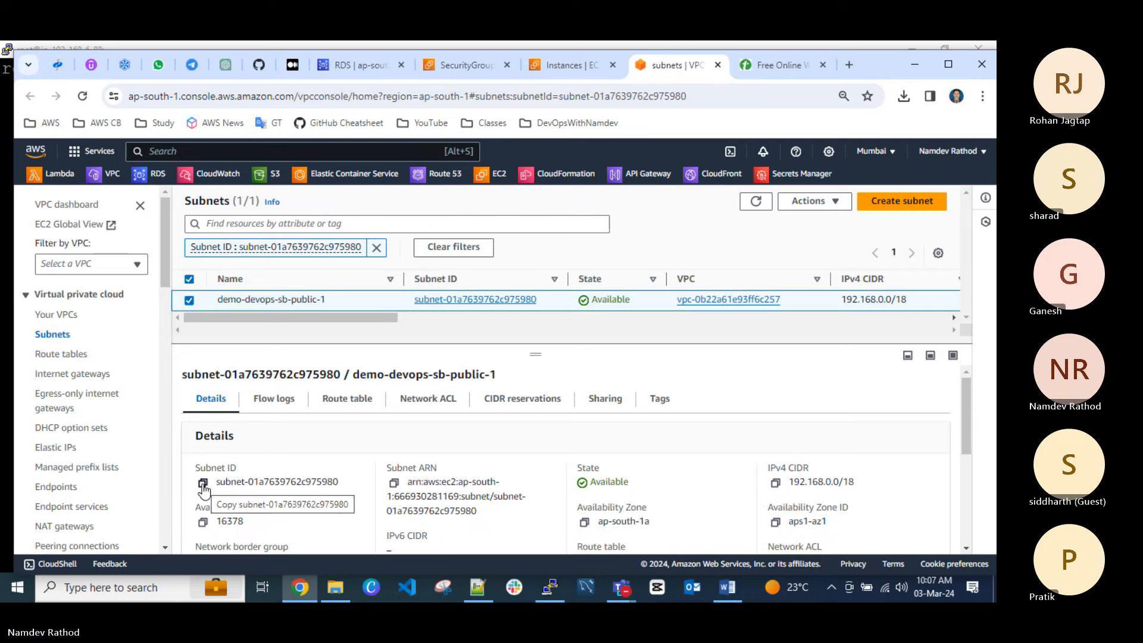
{"action": "scroll", "coordinate": [510, 479], "scroll_direction": "down", "scroll_amount": 2}
{"action": "scroll", "coordinate": [509, 478], "scroll_direction": "down", "scroll_amount": 2}
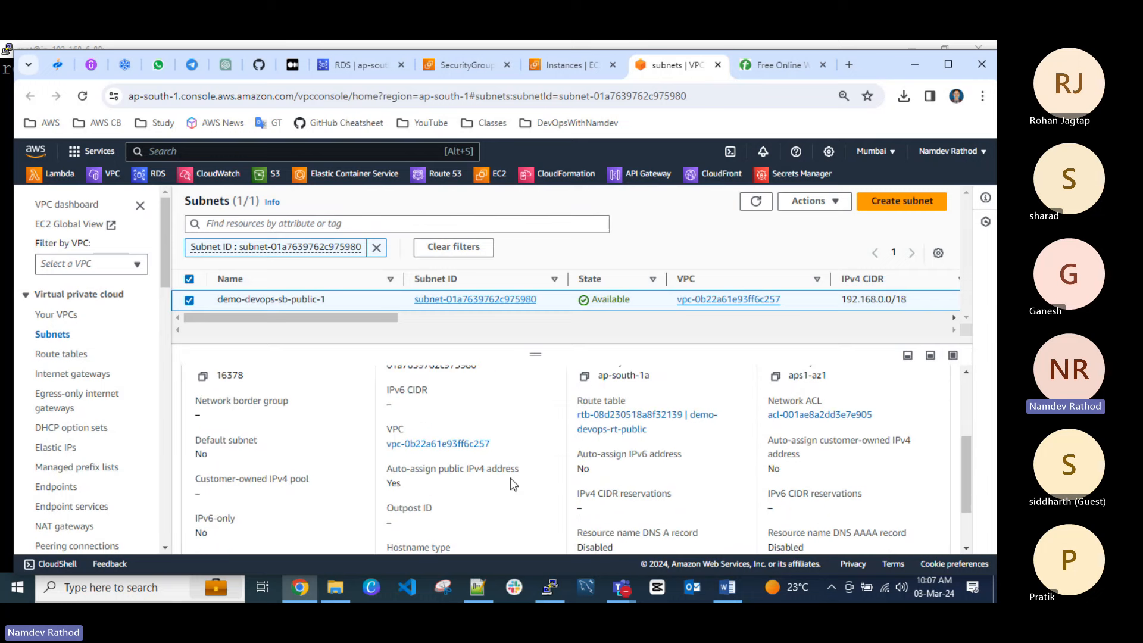
{"action": "scroll", "coordinate": [510, 478], "scroll_direction": "up", "scroll_amount": 4}
{"action": "scroll", "coordinate": [509, 477], "scroll_direction": "down", "scroll_amount": 4}
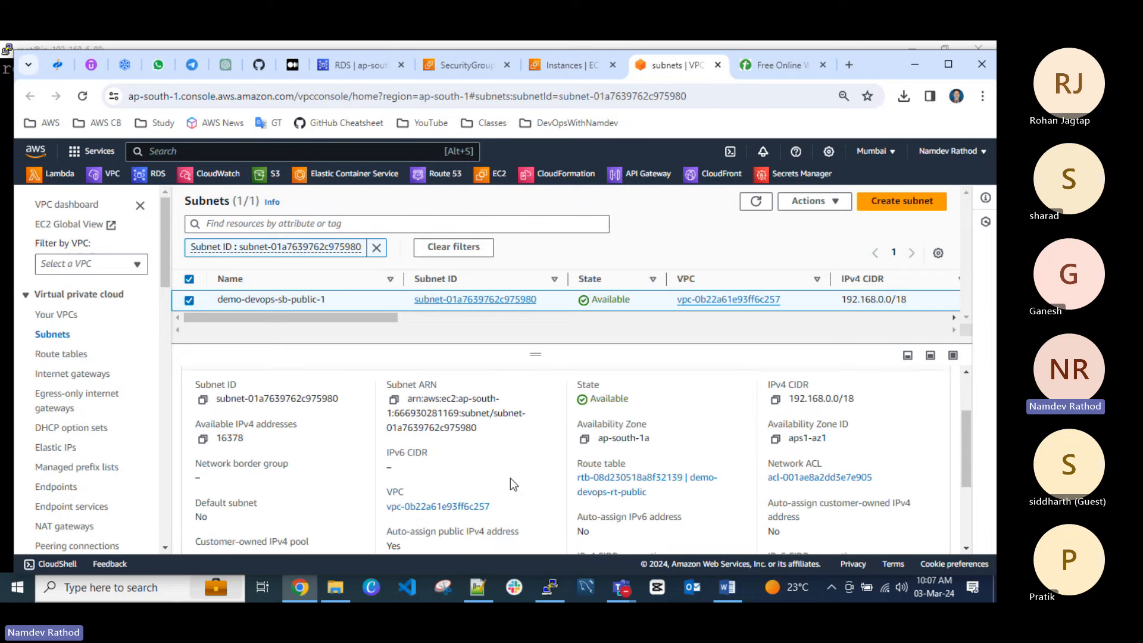
{"action": "scroll", "coordinate": [510, 477], "scroll_direction": "up", "scroll_amount": 2}
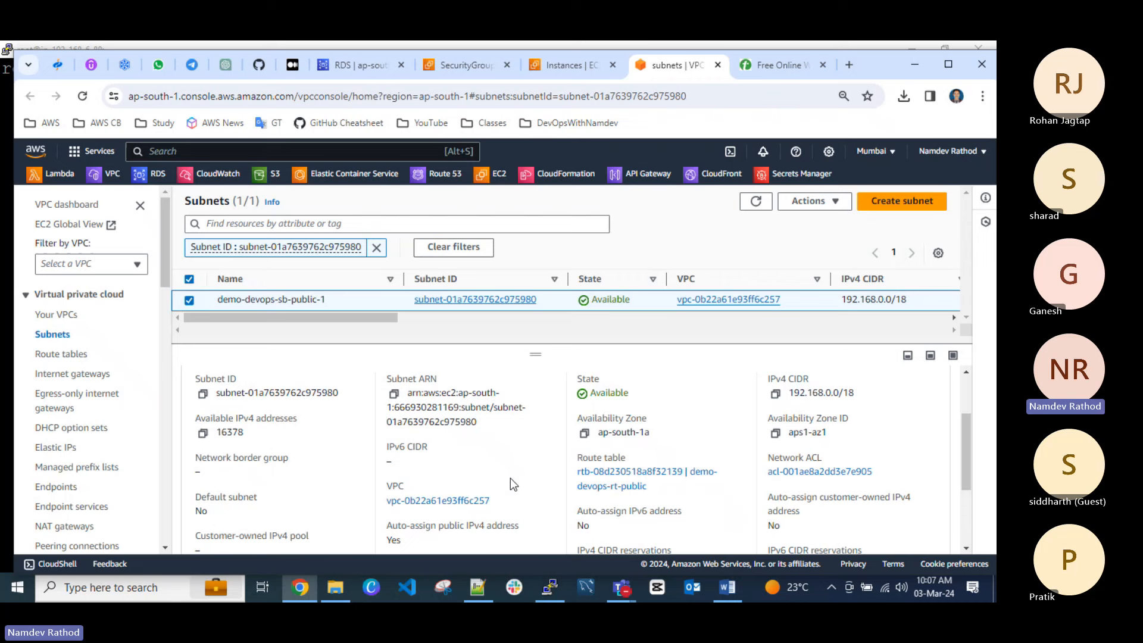
{"action": "scroll", "coordinate": [509, 477], "scroll_direction": "up", "scroll_amount": 1}
{"action": "left_click", "coordinate": [776, 410]}
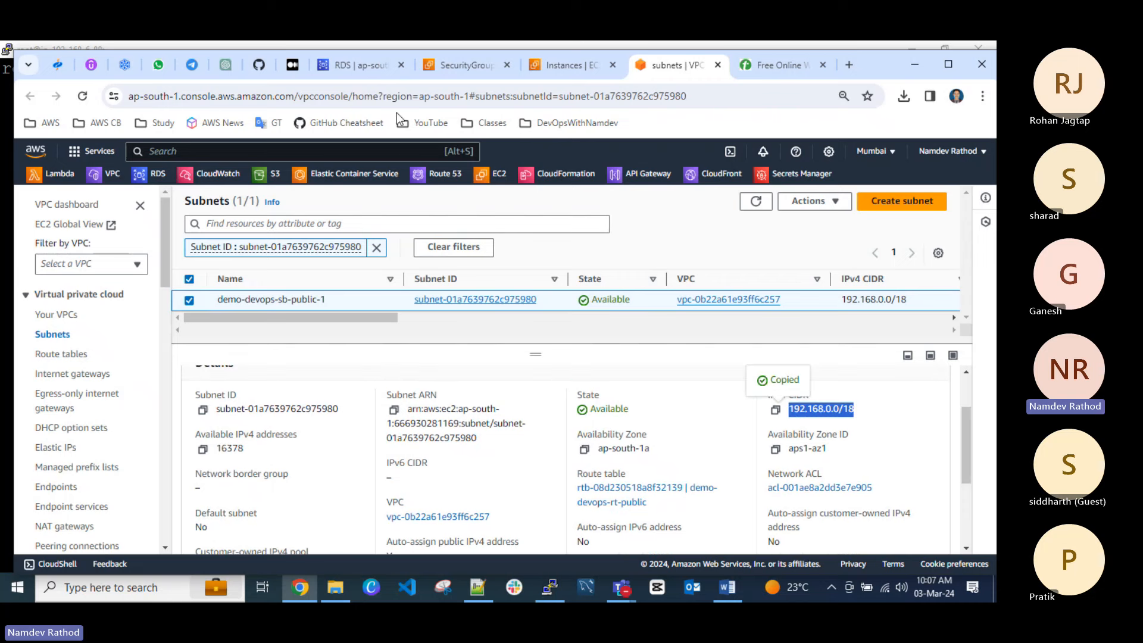
Switch to the security group list and filter it by demo.
{"action": "left_click", "coordinate": [455, 67]}
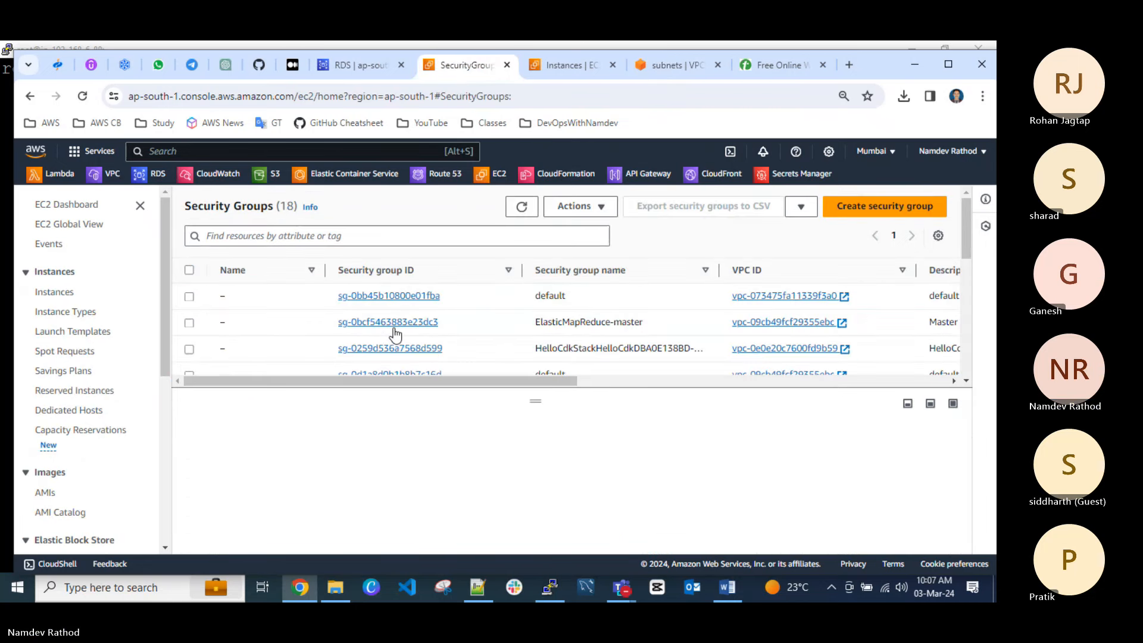
{"action": "left_click", "coordinate": [360, 233]}
{"action": "type", "text": "demo"}
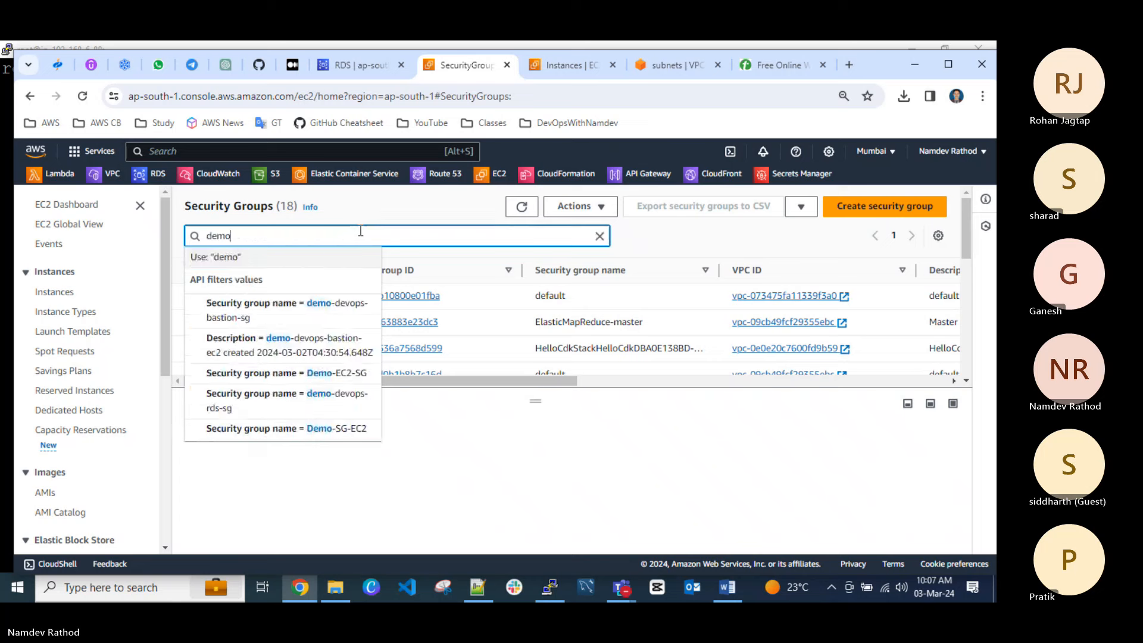
{"action": "key", "text": "Return"}
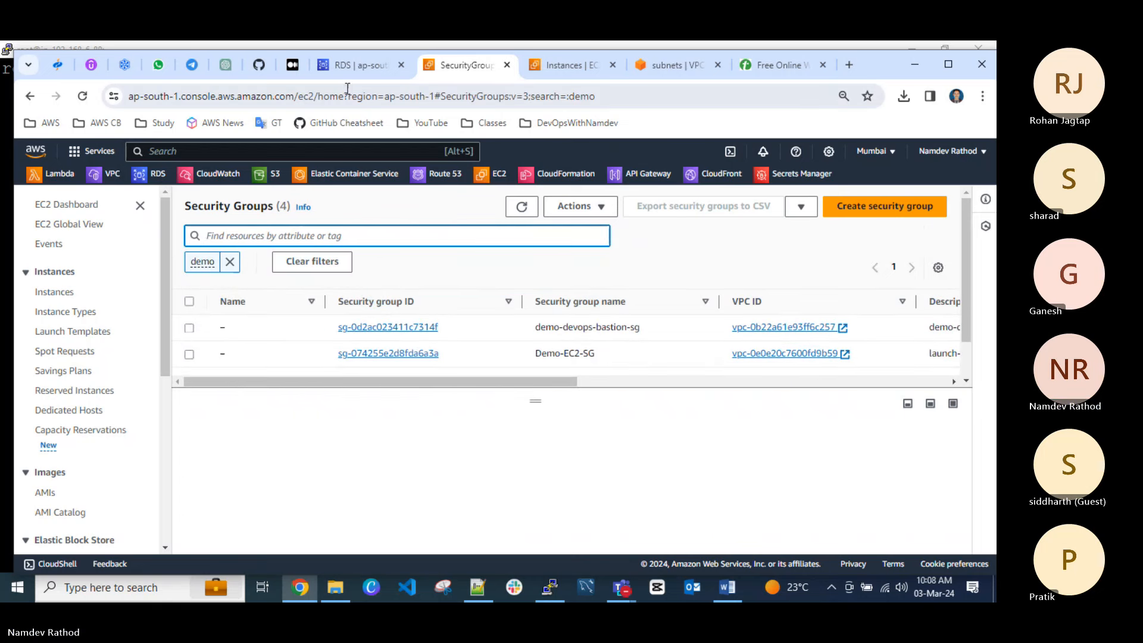
Open the demo-devops-rds-sg security group in a new tab from the RDS instance page and close the old Security Groups page.
{"action": "key", "text": "ctrl+shift+Tab"}
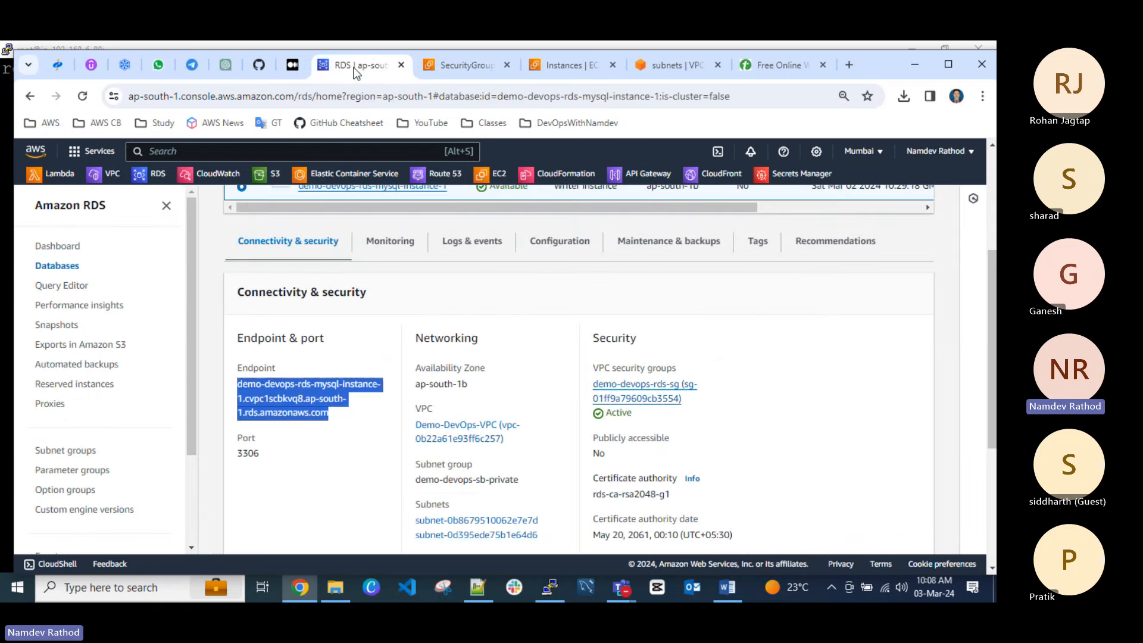
{"action": "right_click", "coordinate": [638, 395]}
{"action": "left_click", "coordinate": [692, 245]}
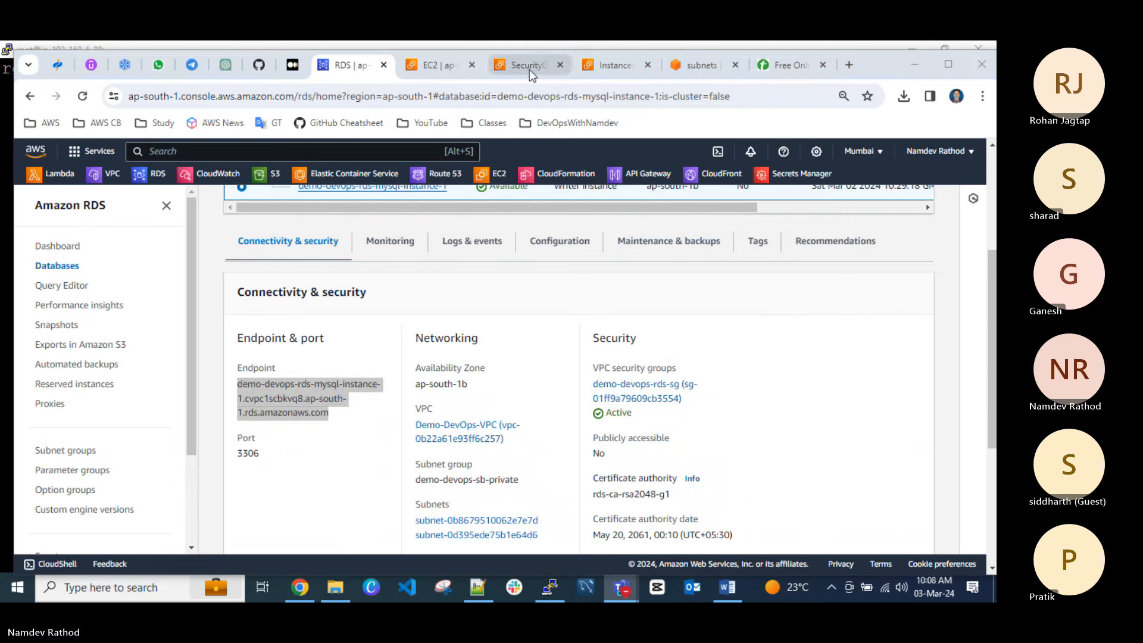
{"action": "left_click", "coordinate": [473, 65]}
{"action": "left_click", "coordinate": [442, 67]}
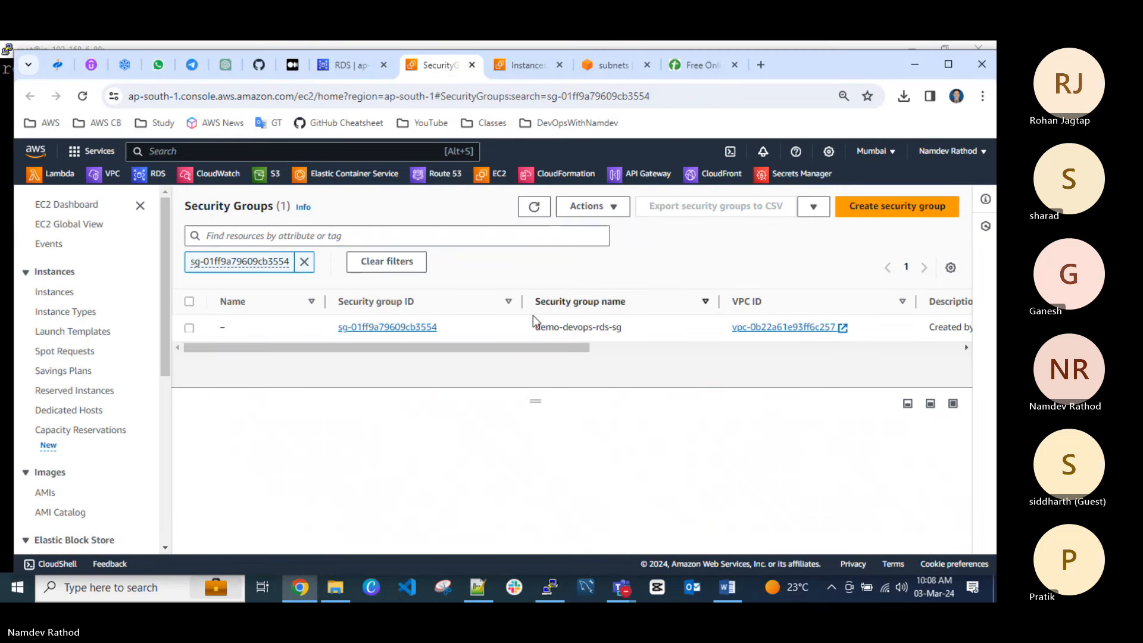
Select the demo-devops-rds-sg security group and open its inbound rules for editing.
{"action": "left_click", "coordinate": [533, 316]}
{"action": "left_click", "coordinate": [295, 472]}
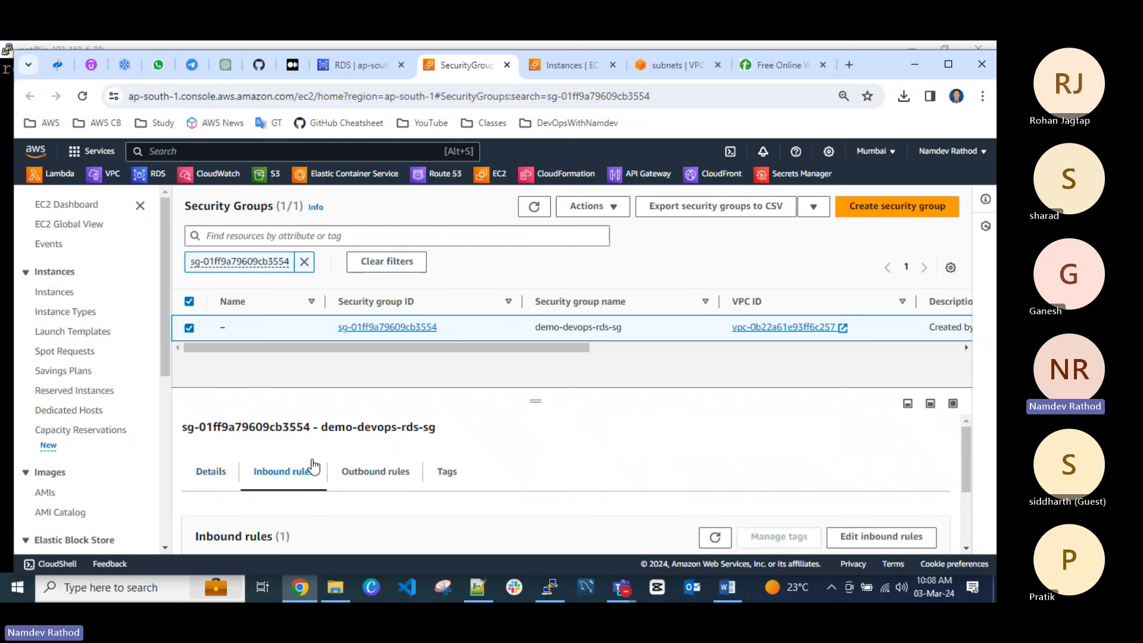
{"action": "scroll", "coordinate": [666, 474], "scroll_direction": "down", "scroll_amount": 2}
{"action": "left_click", "coordinate": [881, 466]}
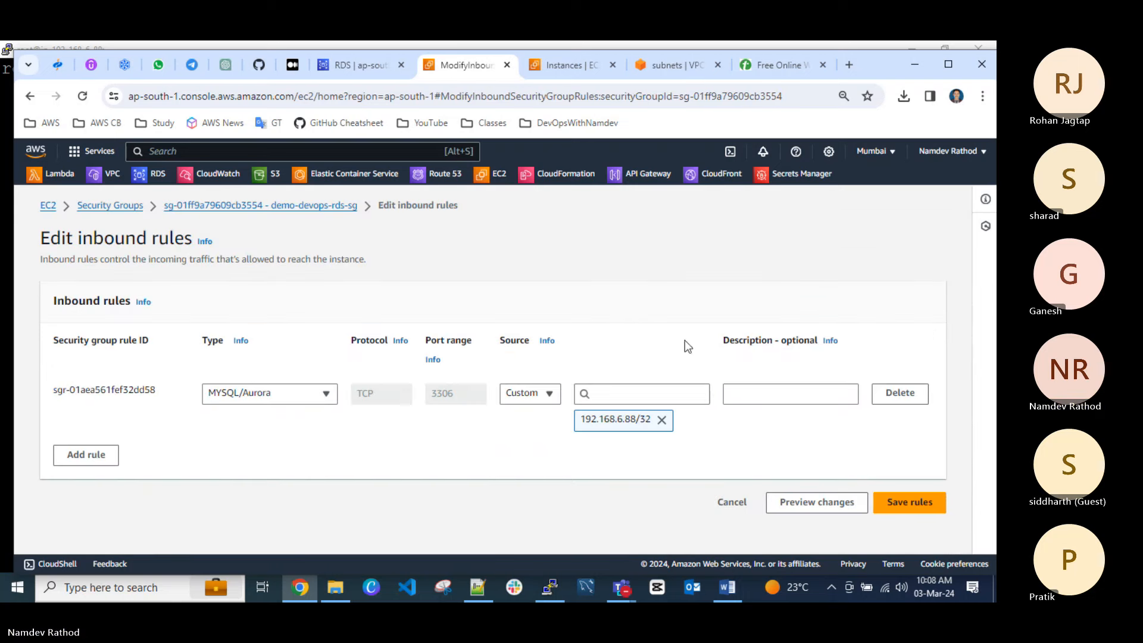
Replace the existing inbound rule with a MYSQL/Aurora rule whose custom source is 192.168.0.0/18.
{"action": "left_click", "coordinate": [898, 394]}
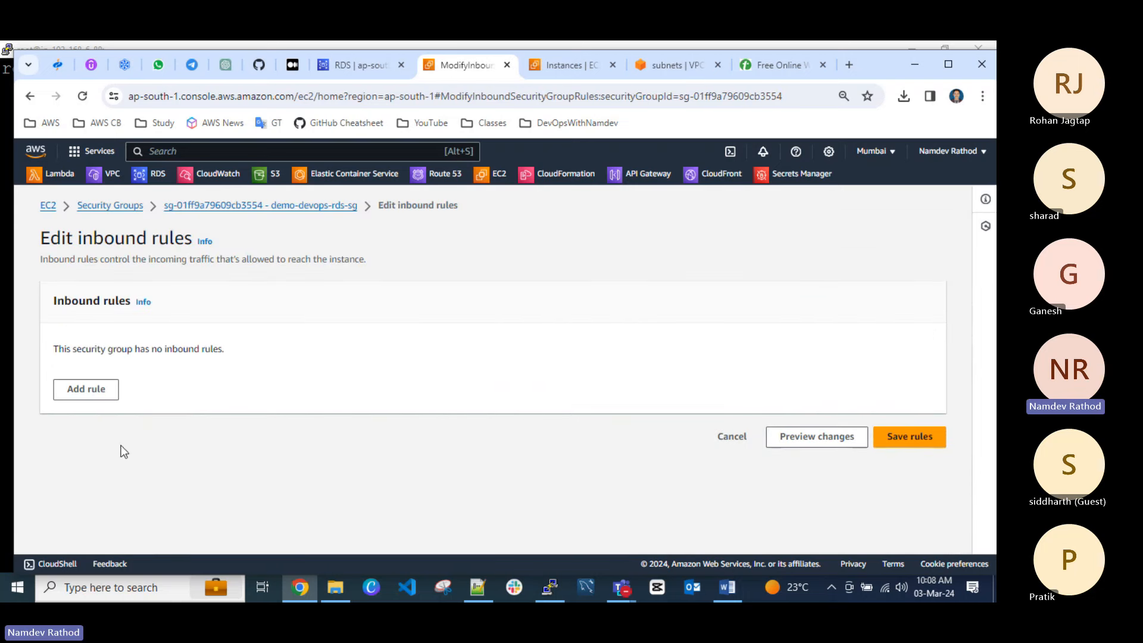
{"action": "left_click", "coordinate": [94, 393]}
{"action": "left_click", "coordinate": [295, 400]}
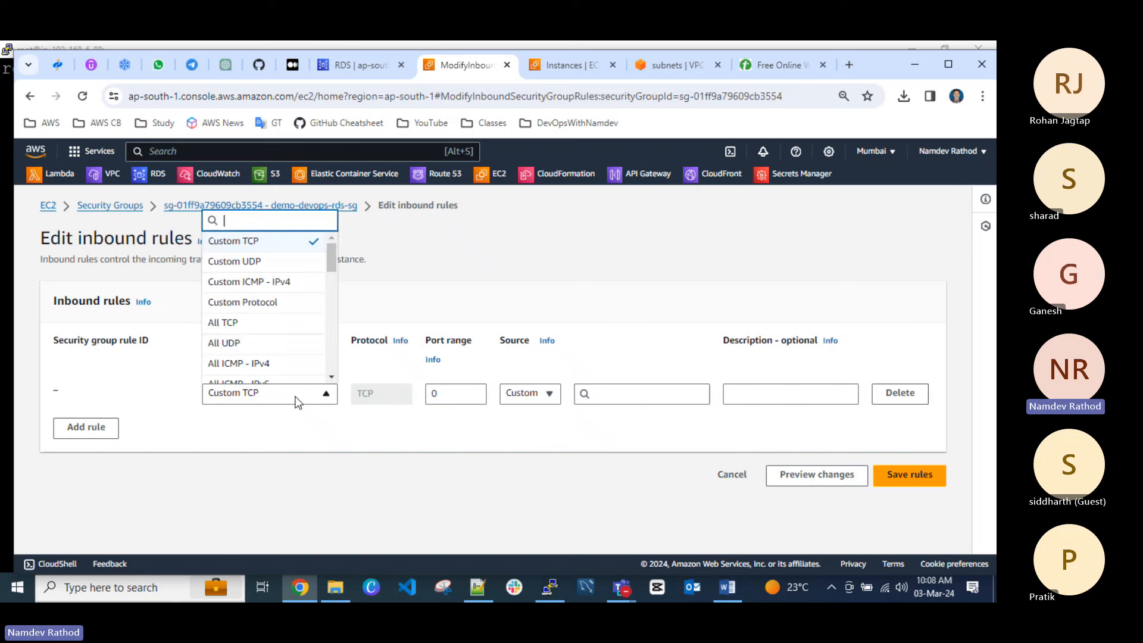
{"action": "type", "text": "my"}
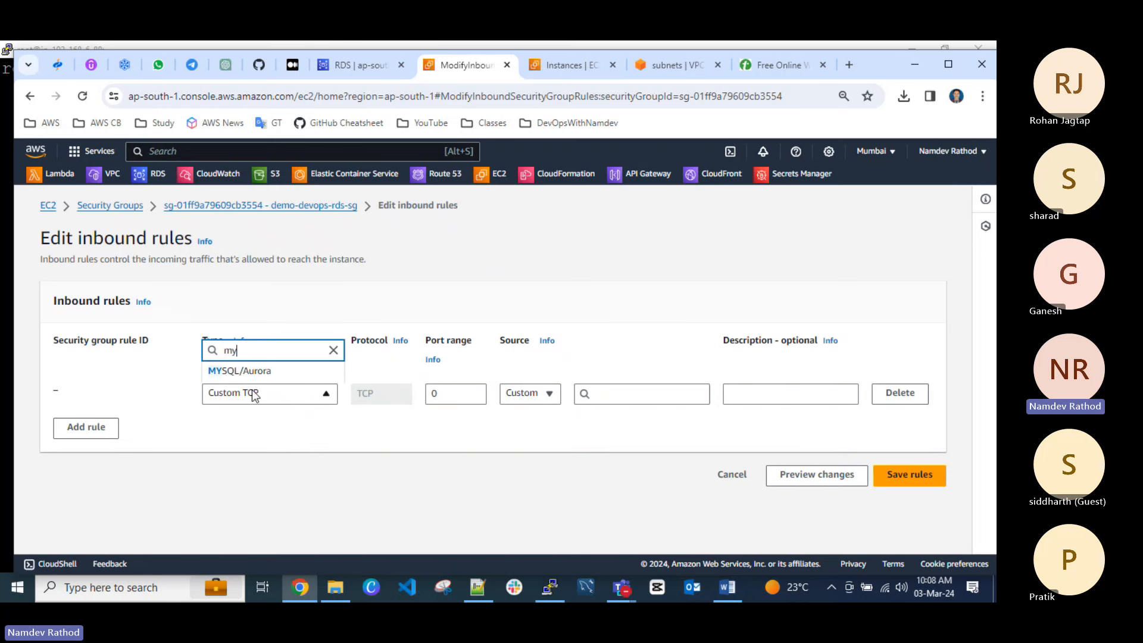
{"action": "key", "text": "Return"}
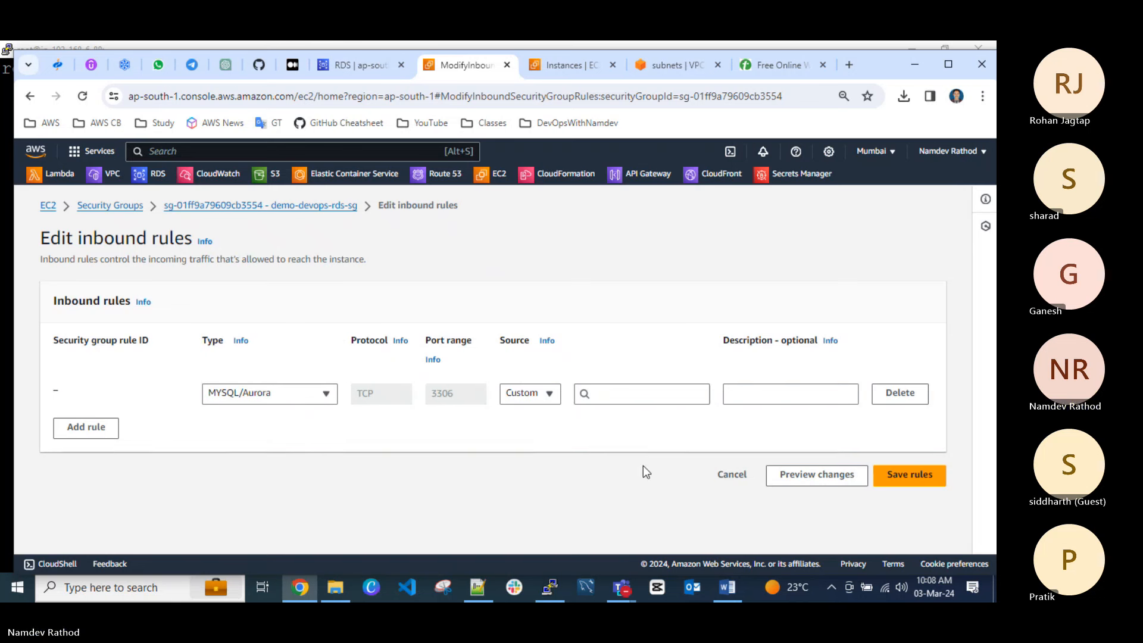
{"action": "left_click", "coordinate": [624, 392]}
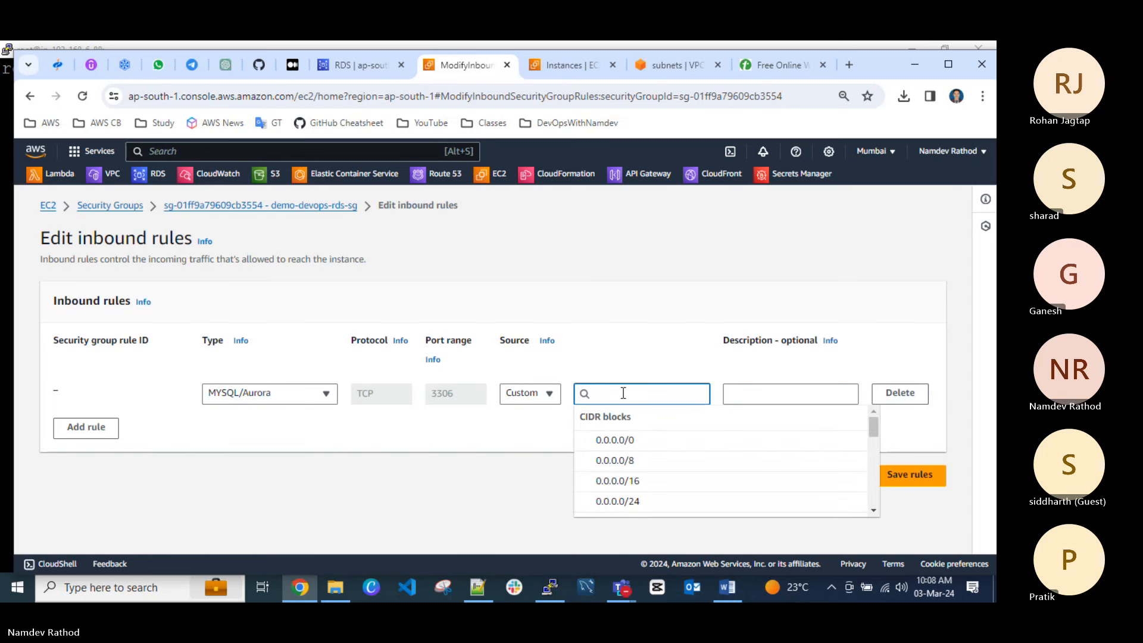
{"action": "key", "text": "ctrl+v"}
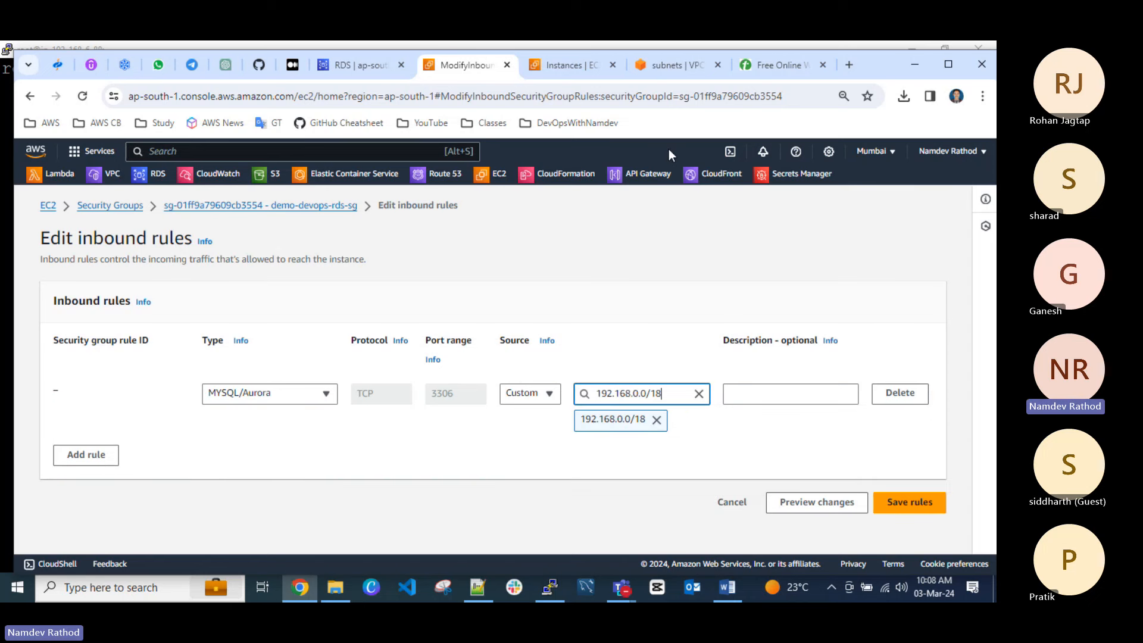
Recheck the IPv4 CIDR of the demo-devops-sb-public-1 subnet, close its page and switch to the RDS instance page.
{"action": "left_click", "coordinate": [672, 66]}
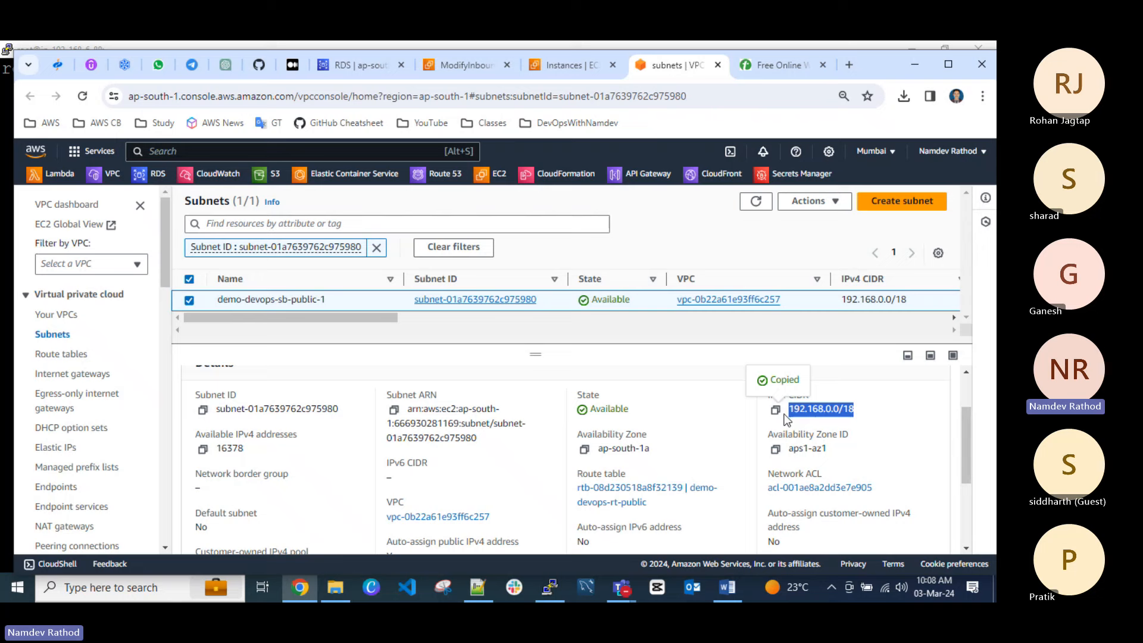
{"action": "left_click", "coordinate": [718, 65]}
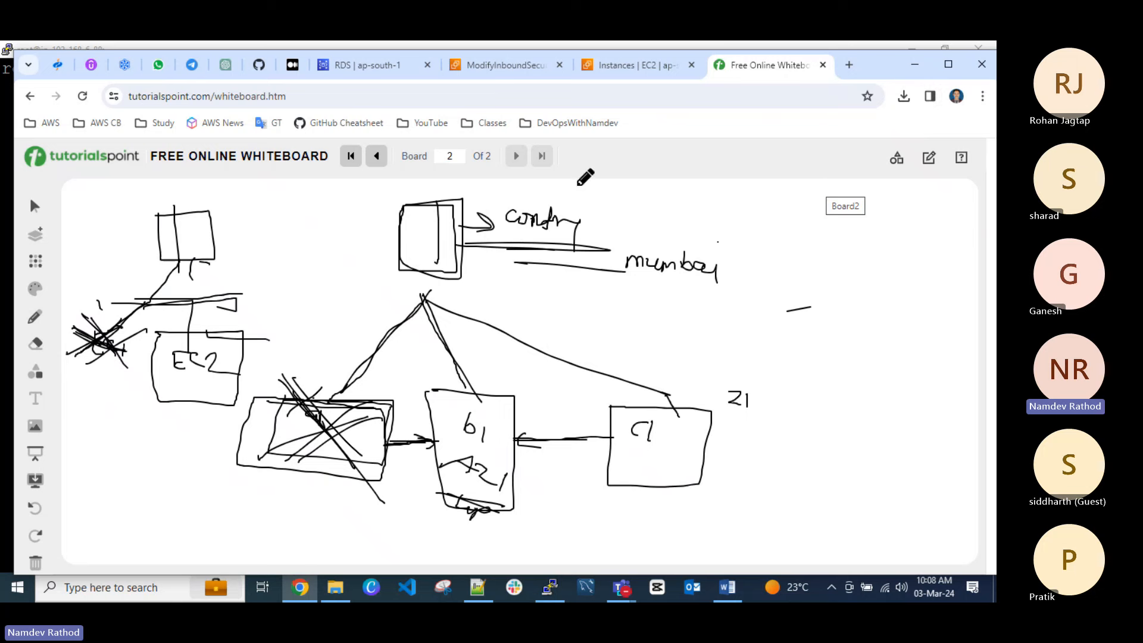
{"action": "left_click", "coordinate": [348, 66]}
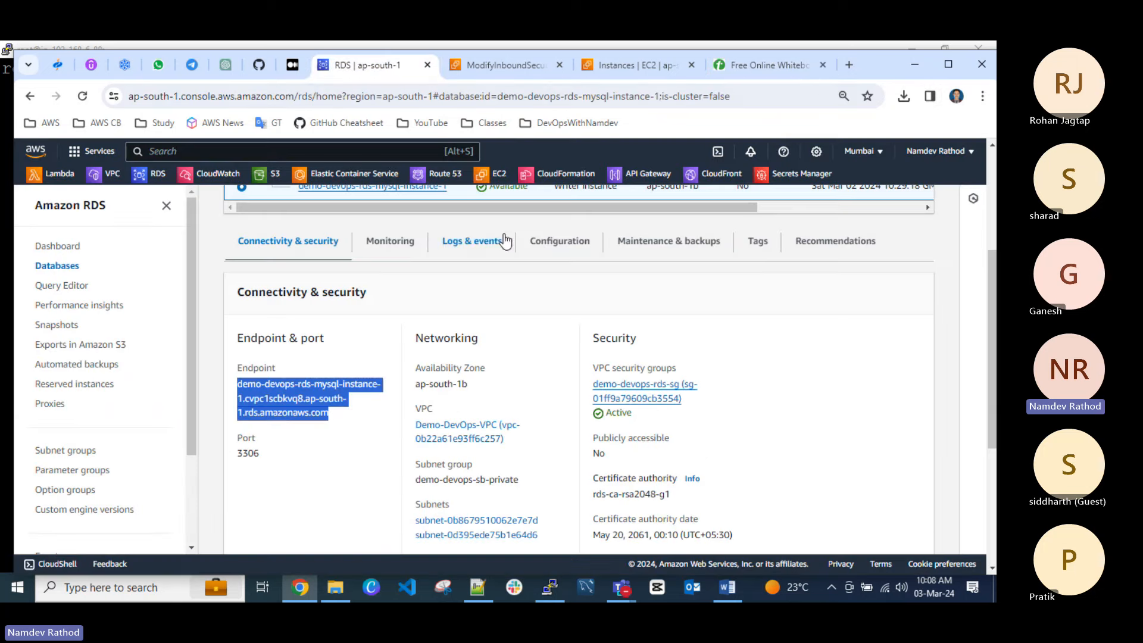
Return to the inbound rules of demo-devops-rds-sg, save them and dismiss the notification.
{"action": "left_click", "coordinate": [501, 66]}
{"action": "left_click", "coordinate": [781, 426]}
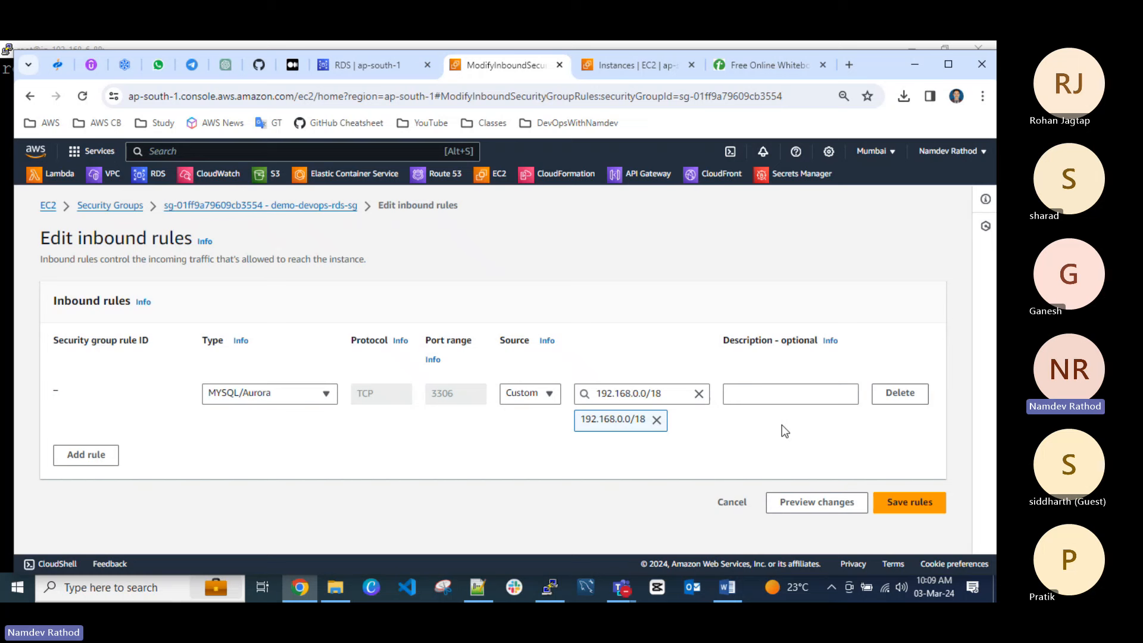
{"action": "left_click", "coordinate": [927, 502]}
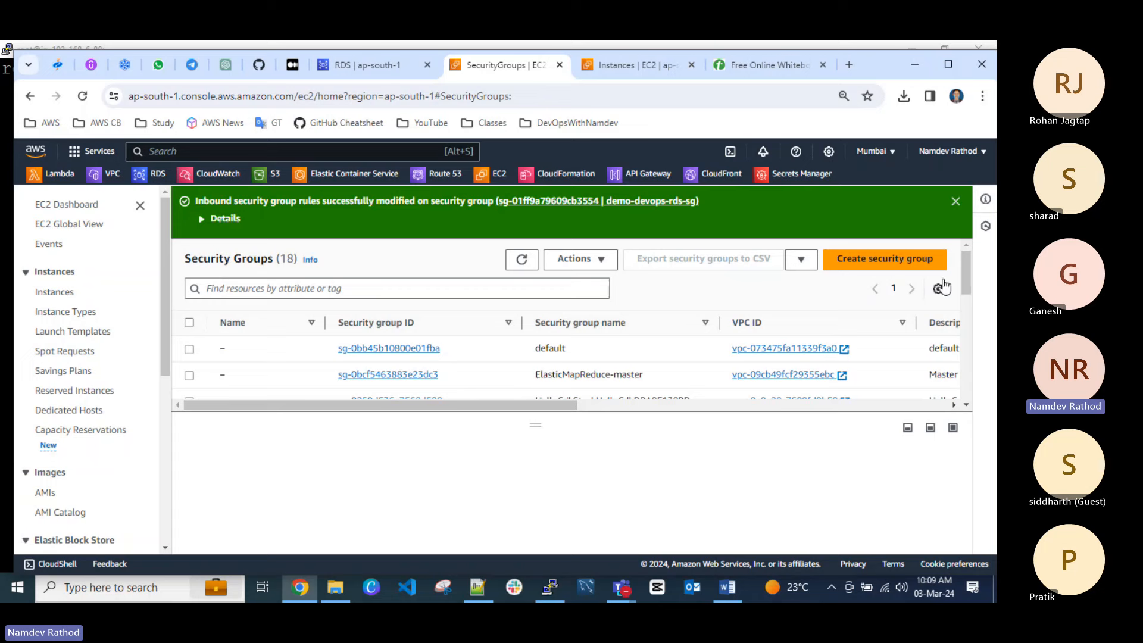
{"action": "left_click", "coordinate": [956, 201]}
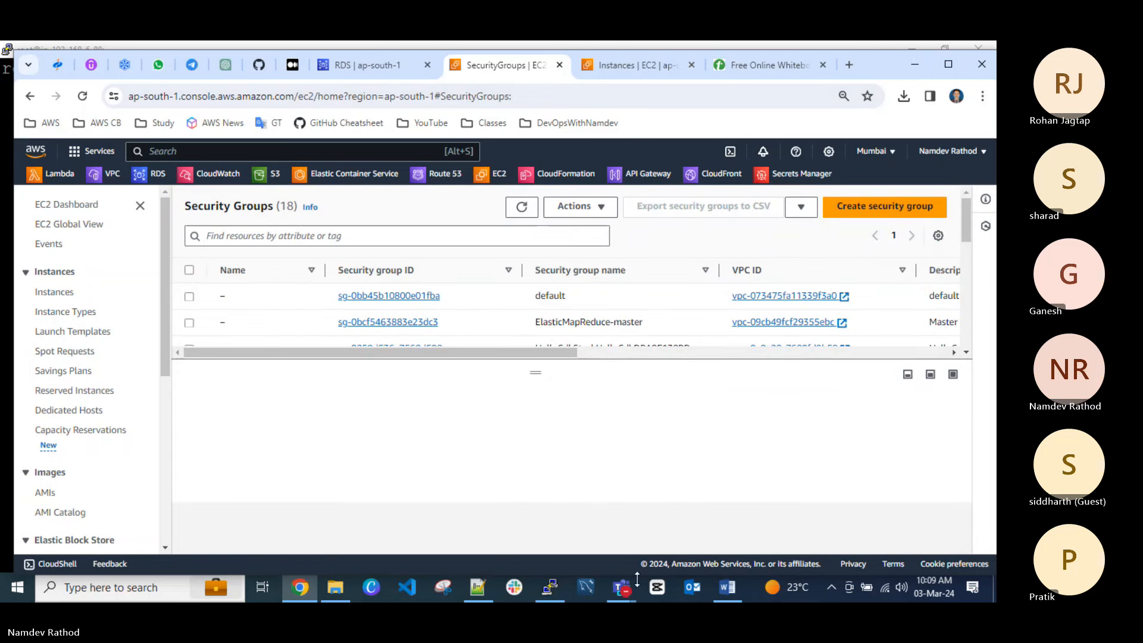
Switch to the terminal, rerun the telnet test of the RDS endpoint on port 3306, end the connection and minimize the terminal.
{"action": "left_click", "coordinate": [550, 588]}
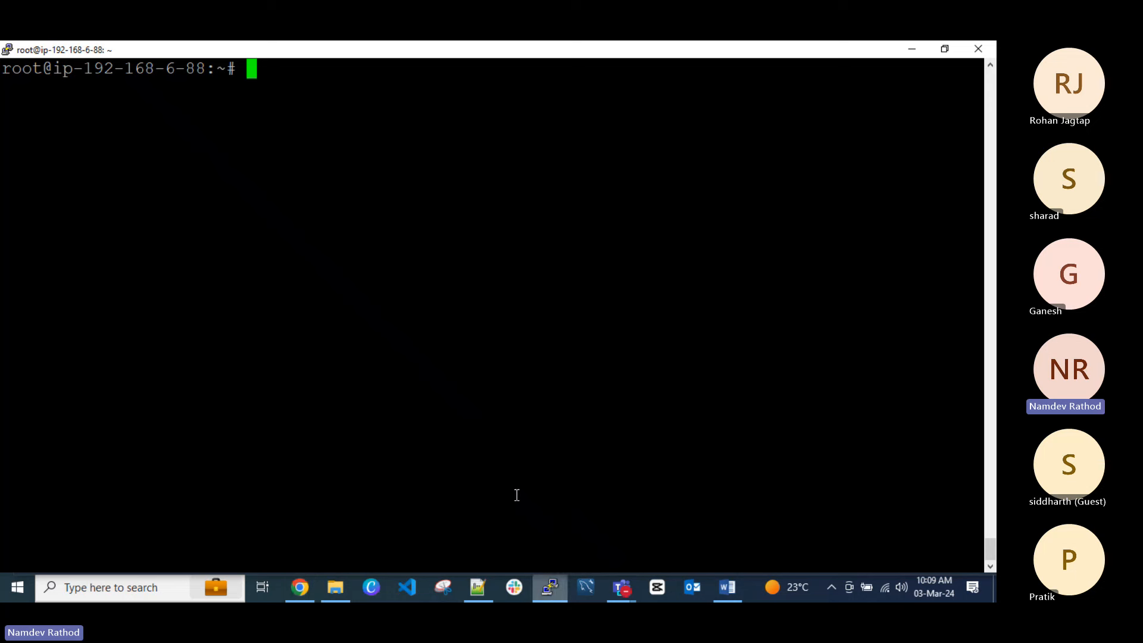
{"action": "right_click", "coordinate": [497, 437]}
{"action": "key", "text": "Return"}
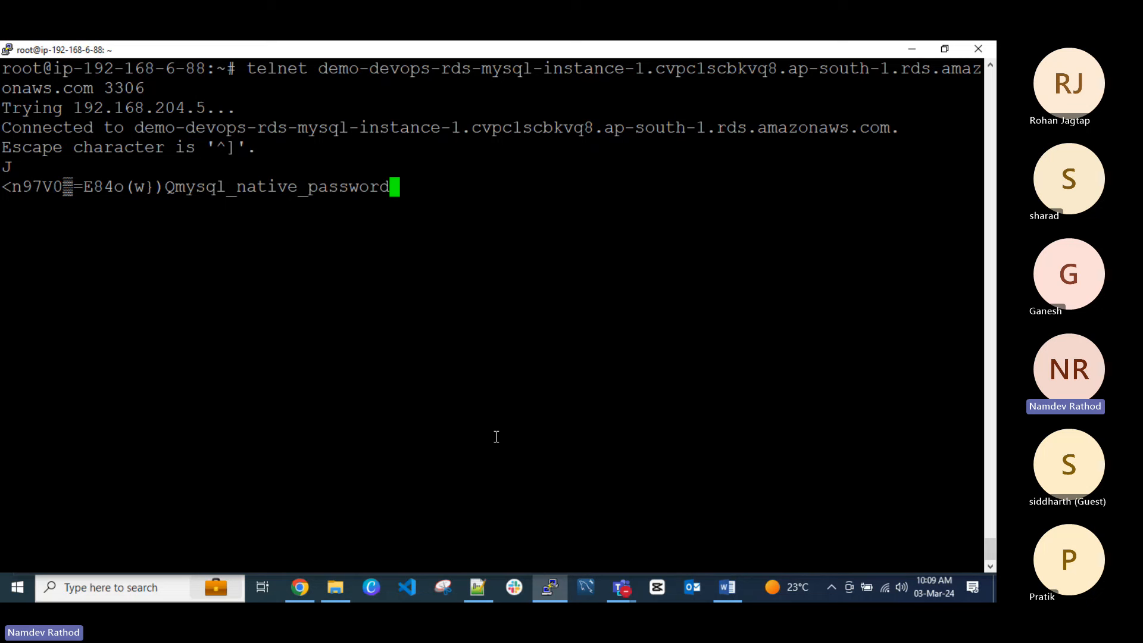
{"action": "key", "text": "ctrl+c"}
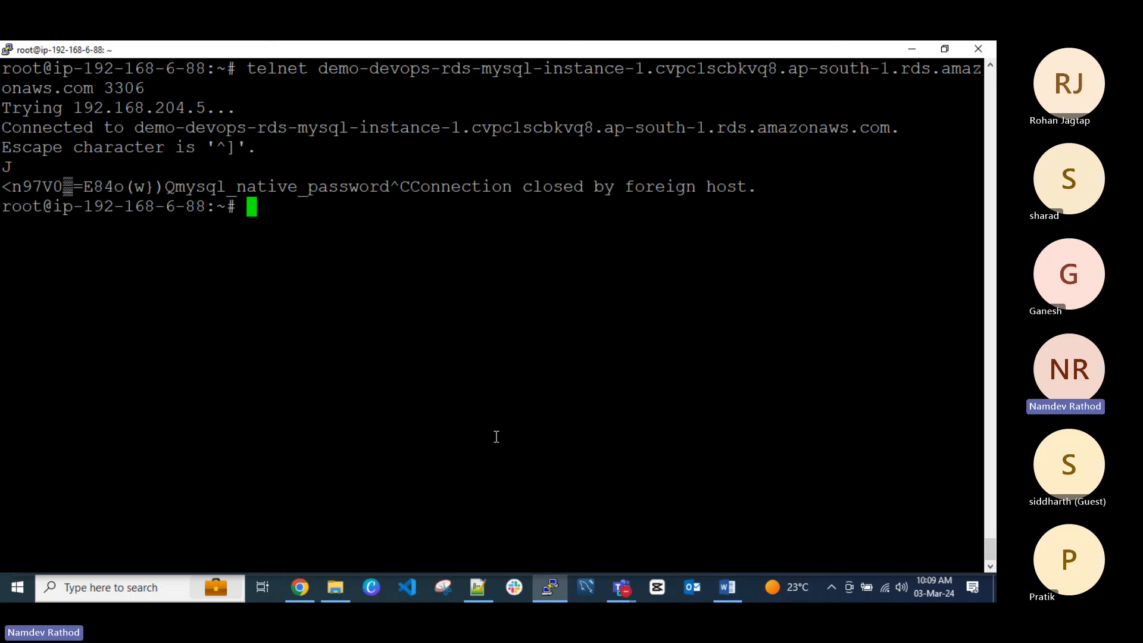
{"action": "left_click", "coordinate": [900, 51]}
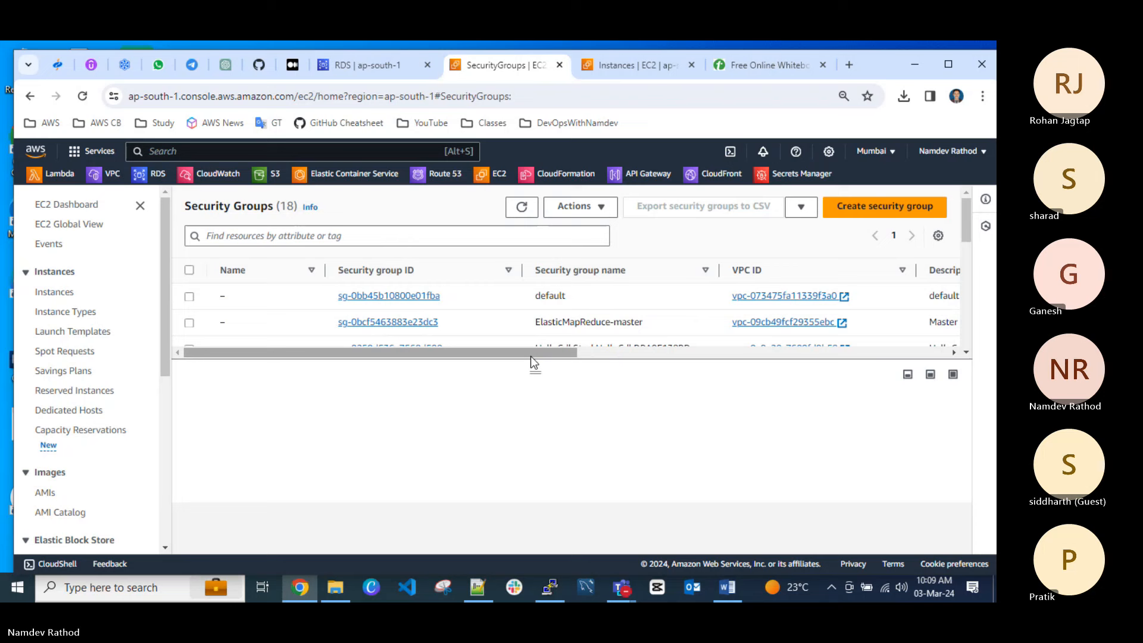
Open Demo-DevOps-VPC in a new tab from the details of the Demo-Bastion-EC2-Linux instance.
{"action": "mouse_move", "coordinate": [530, 356]}
{"action": "left_mouse_down"}
{"action": "mouse_move", "coordinate": [609, 368]}
{"action": "mouse_move", "coordinate": [548, 368]}
{"action": "left_mouse_up"}
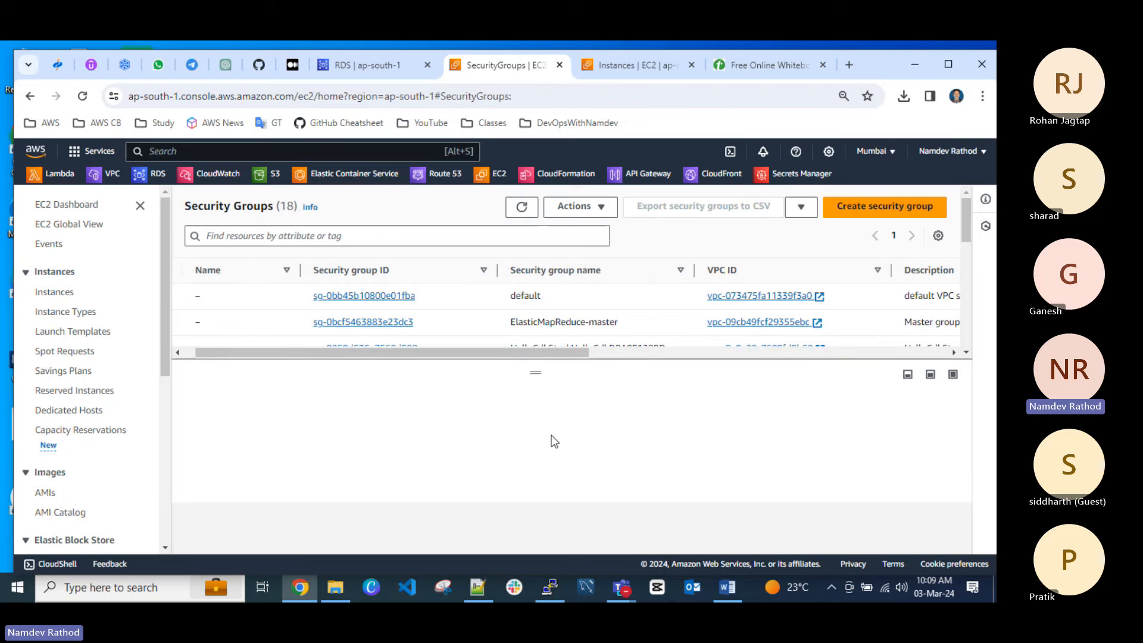
{"action": "left_click", "coordinate": [57, 295]}
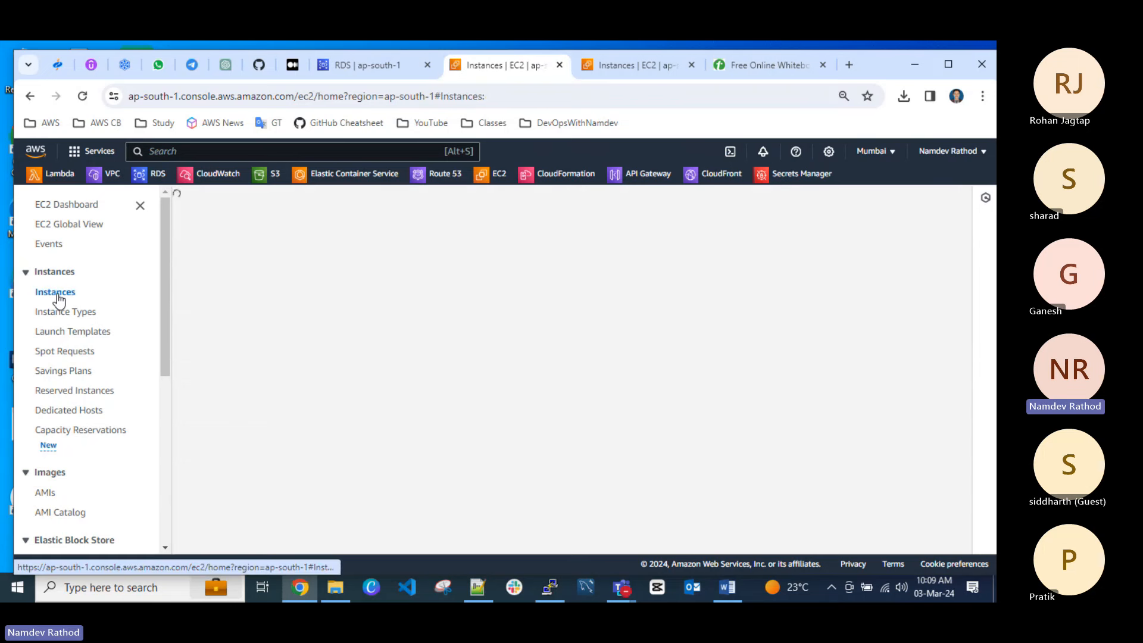
{"action": "left_click", "coordinate": [636, 65]}
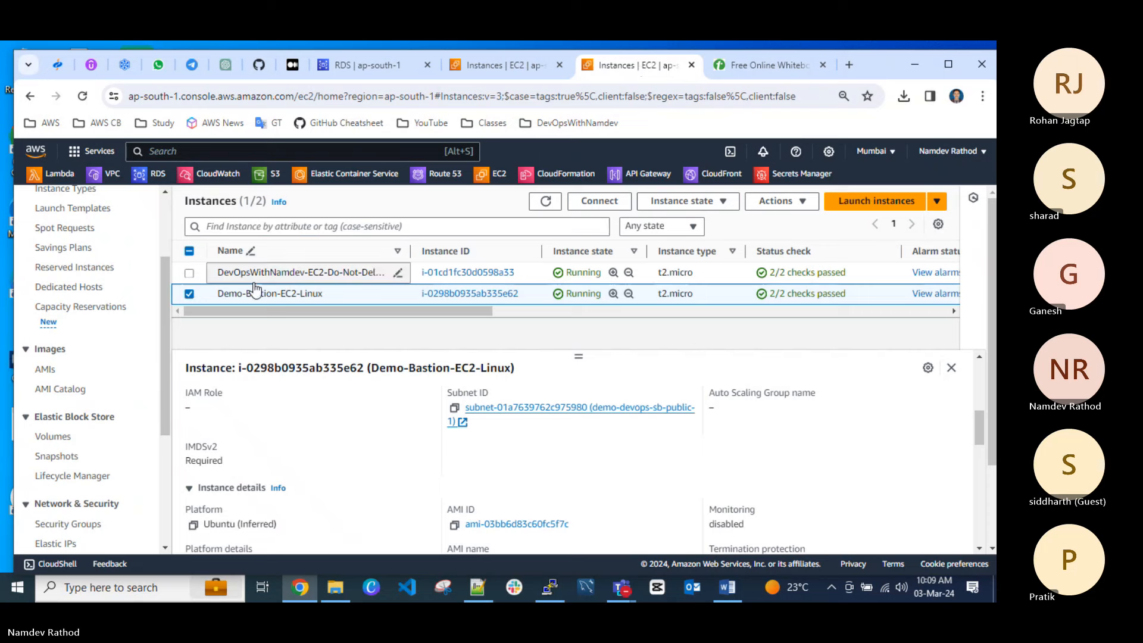
{"action": "scroll", "coordinate": [491, 463], "scroll_direction": "up", "scroll_amount": 2}
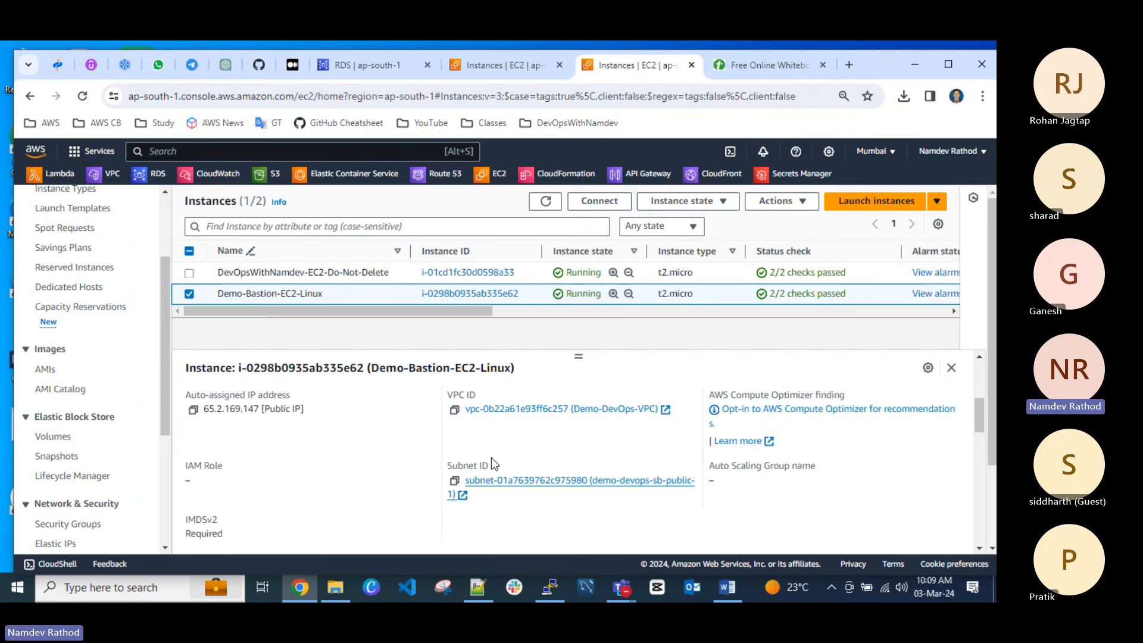
{"action": "right_click", "coordinate": [526, 410]}
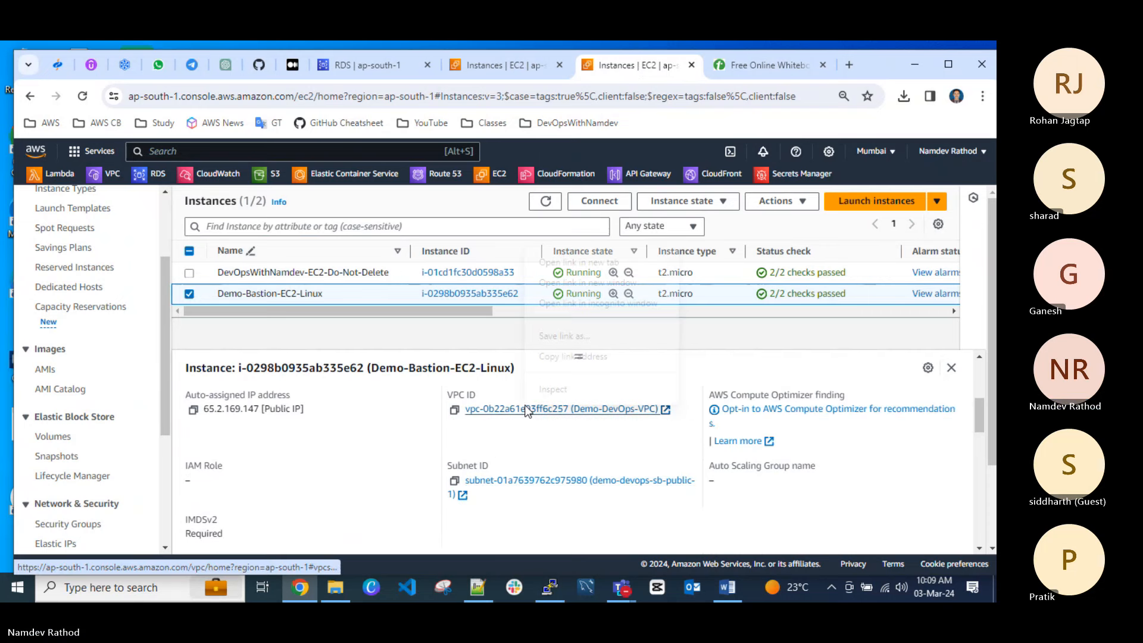
{"action": "left_click", "coordinate": [571, 262]}
{"action": "left_click", "coordinate": [676, 65]}
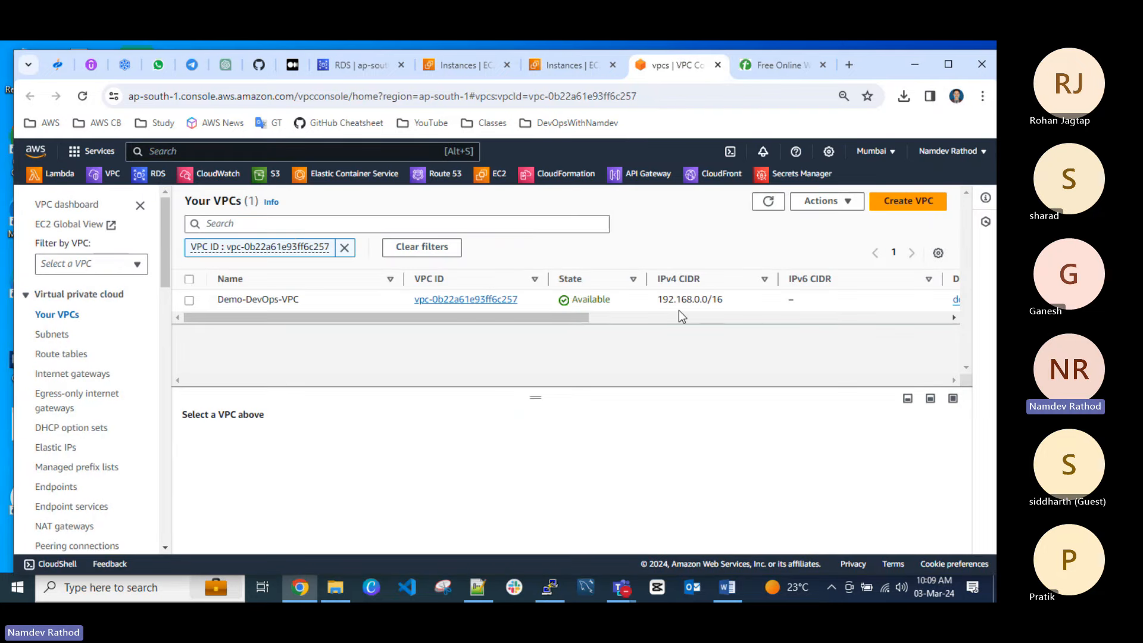
Highlight the IPv4 CIDR of Demo-DevOps-VPC and close the VPC page.
{"action": "left_click_drag", "start_coordinate": [662, 300], "coordinate": [724, 296]}
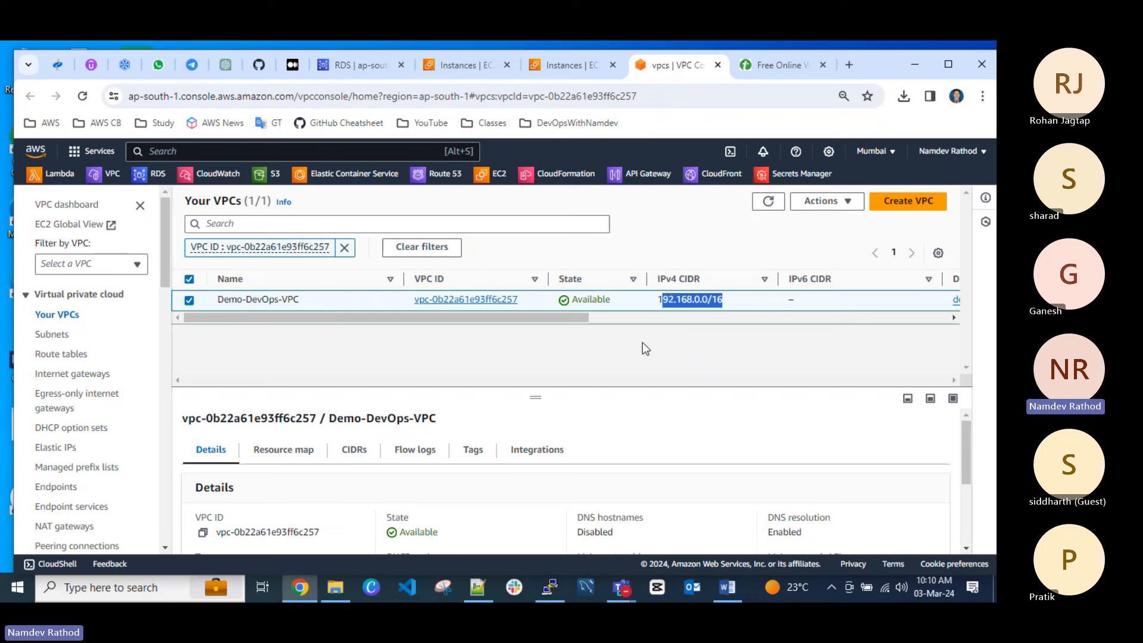
{"action": "left_click", "coordinate": [643, 343]}
{"action": "left_click", "coordinate": [718, 65]}
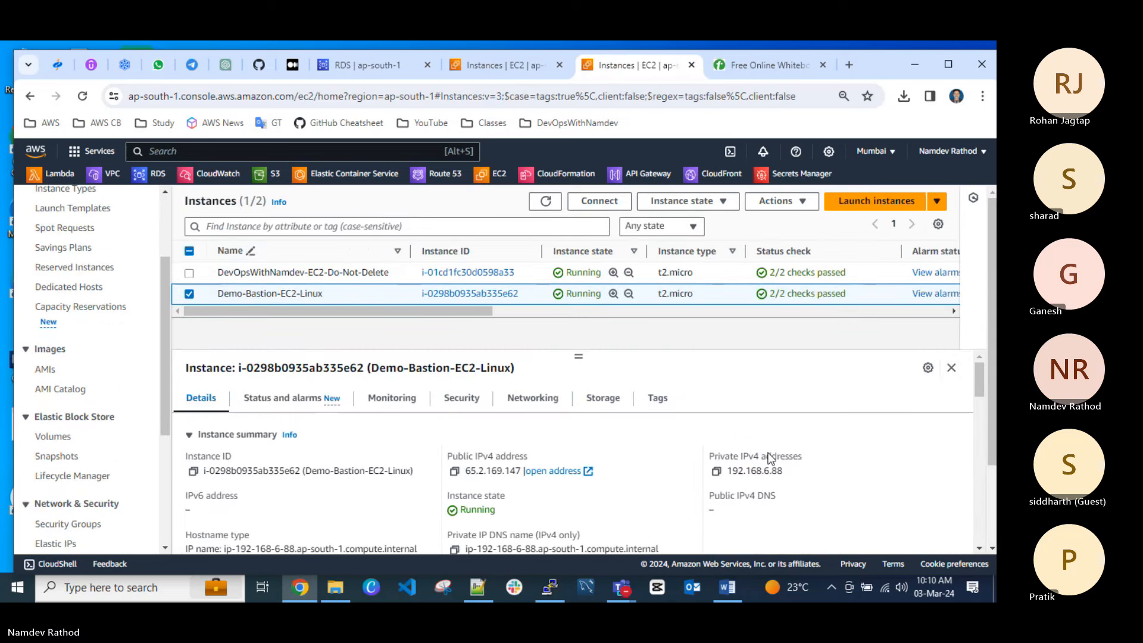
Copy the private IPv4 address of Demo-Bastion-EC2-Linux and return to the RDS instance page, closing the duplicate Instances page.
{"action": "left_click", "coordinate": [716, 473]}
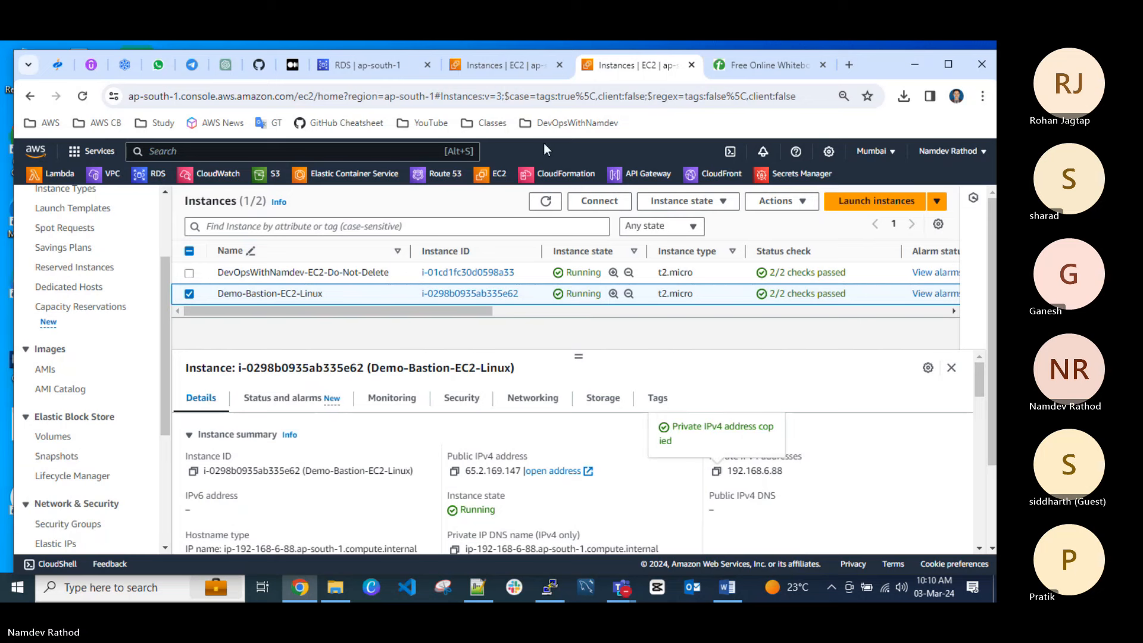
{"action": "left_click", "coordinate": [511, 72]}
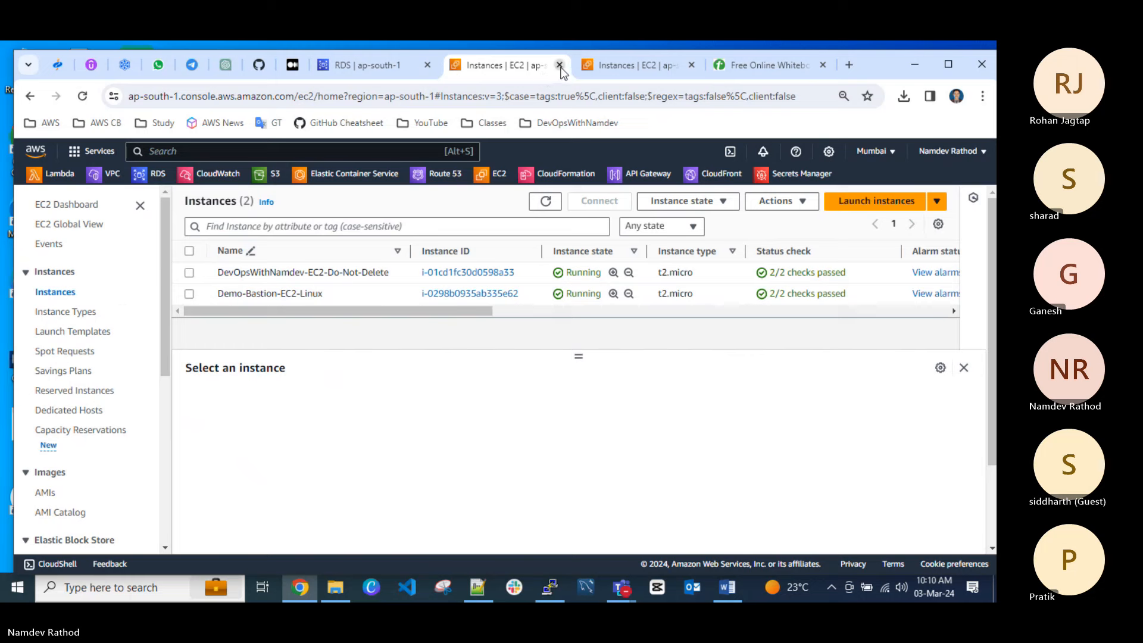
{"action": "left_click", "coordinate": [560, 66]}
{"action": "left_click", "coordinate": [381, 66]}
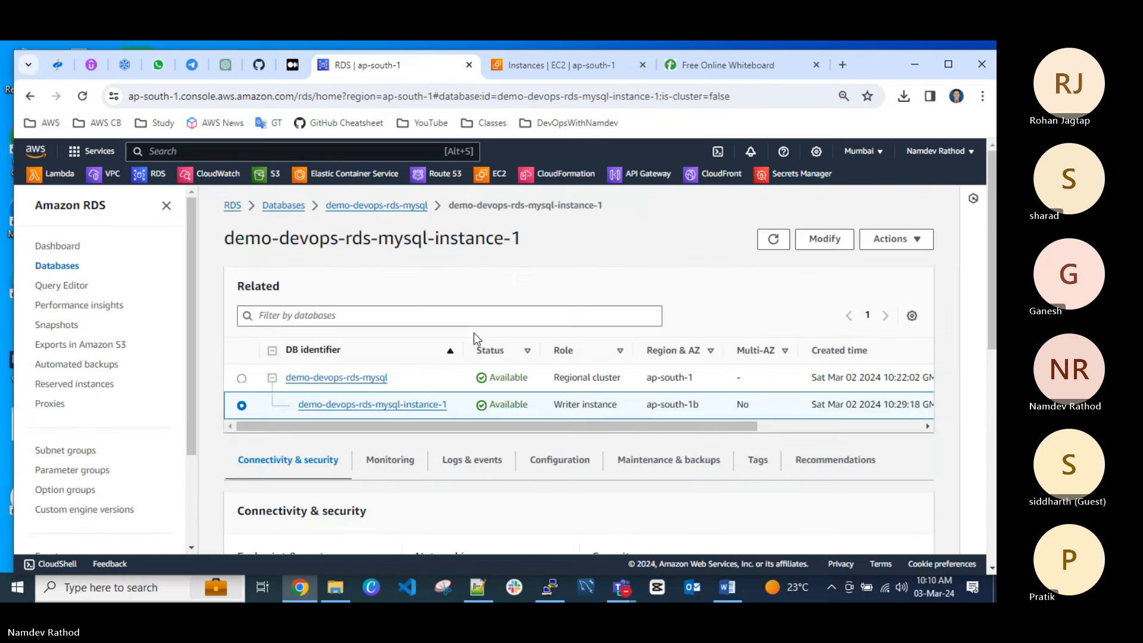
Open the demo-devops-rds-mysql cluster page, check the VPC topics in the DevOps-Course-Notes Word document, and minimize the document.
{"action": "left_click", "coordinate": [362, 208]}
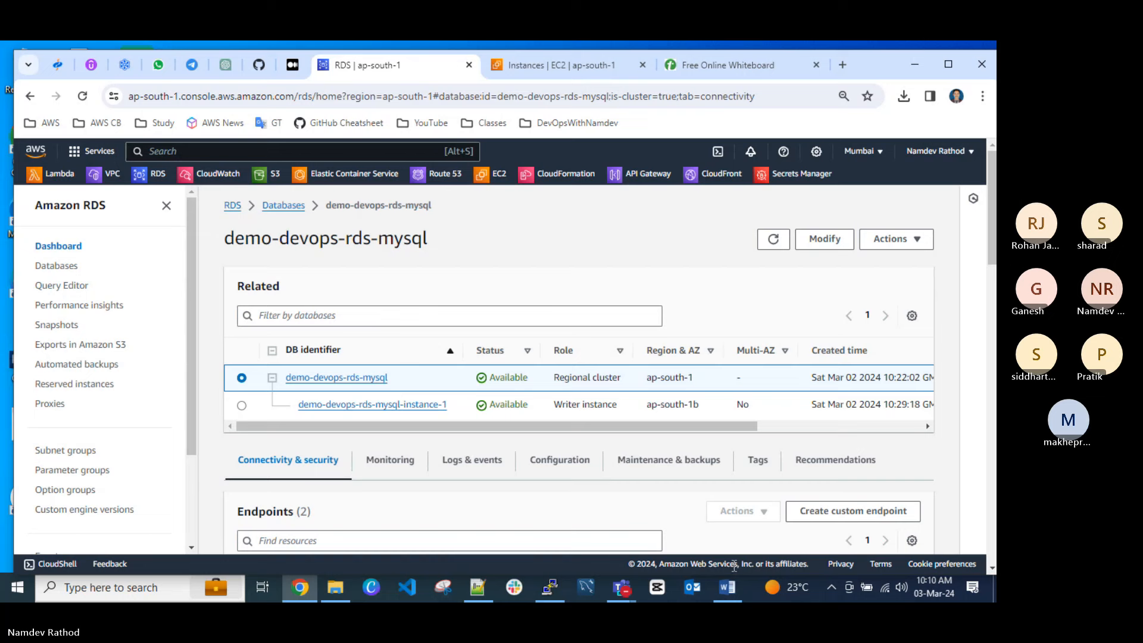
{"action": "left_click", "coordinate": [727, 596]}
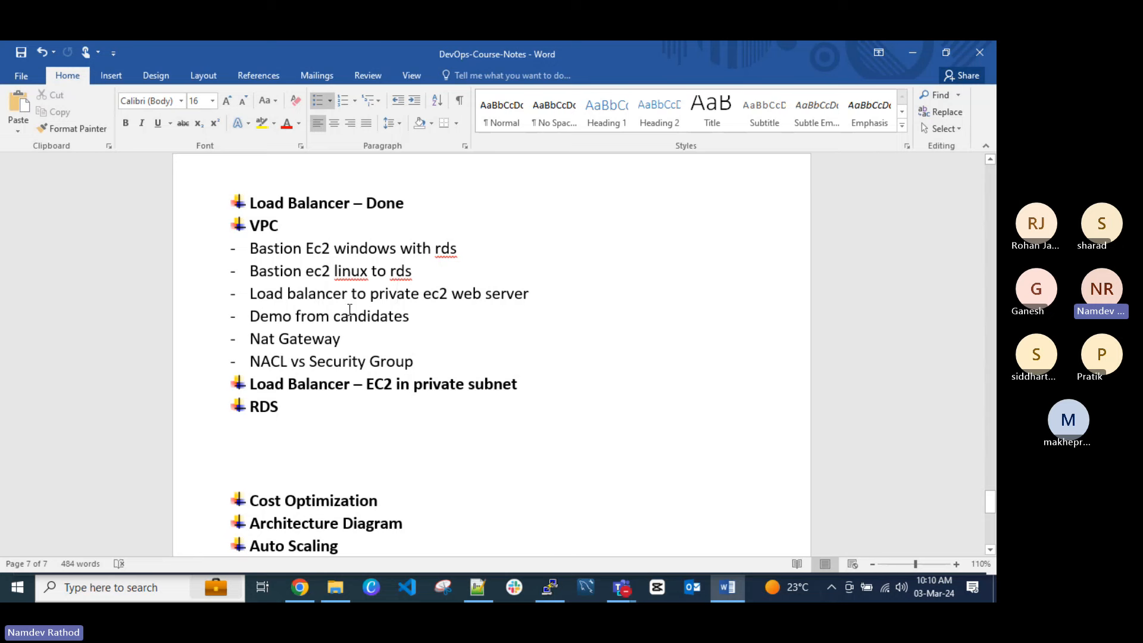
{"action": "right_click", "coordinate": [351, 272]}
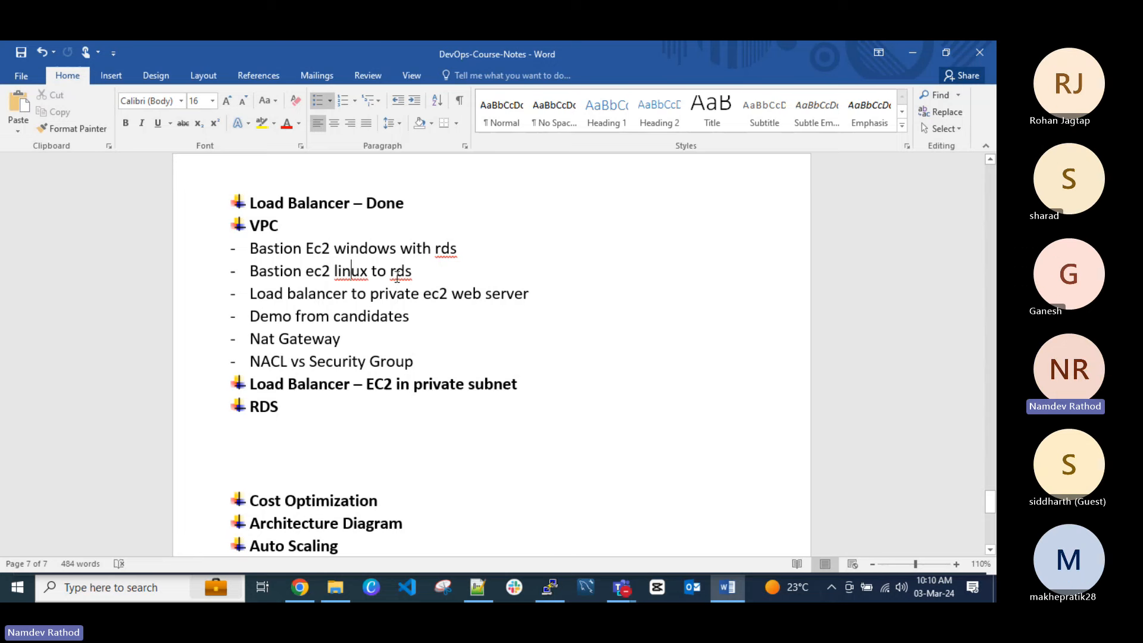
{"action": "left_click", "coordinate": [318, 273]}
{"action": "left_click", "coordinate": [912, 52]}
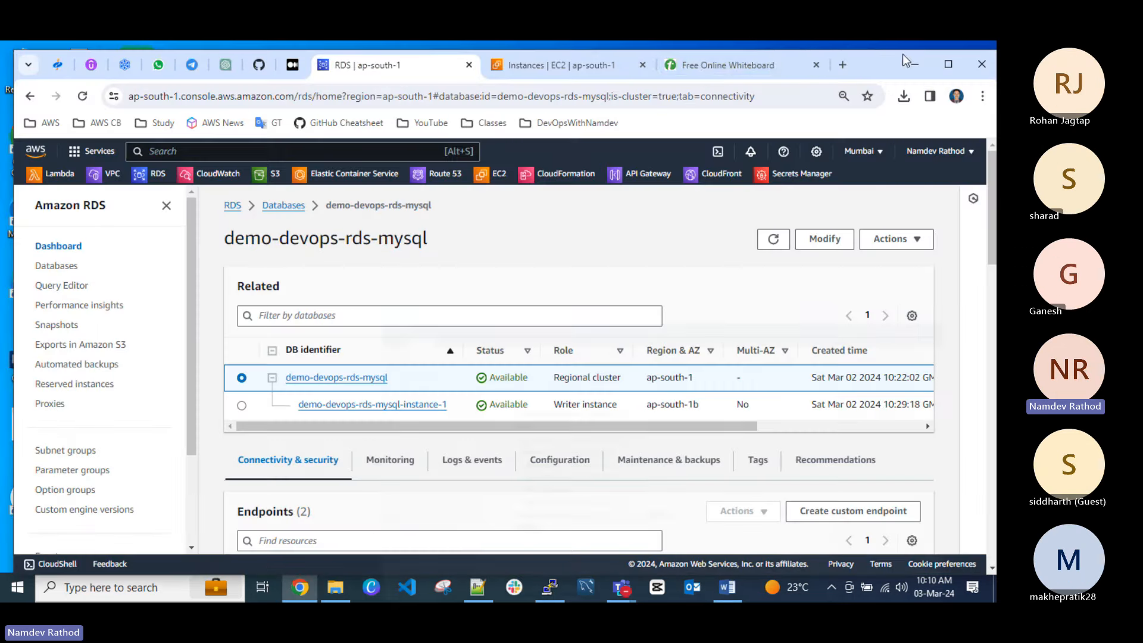
Switch to the online whiteboard and, on a new board, sketch a box labelled LB with lines down to three EC2 instances.
{"action": "left_click", "coordinate": [708, 66]}
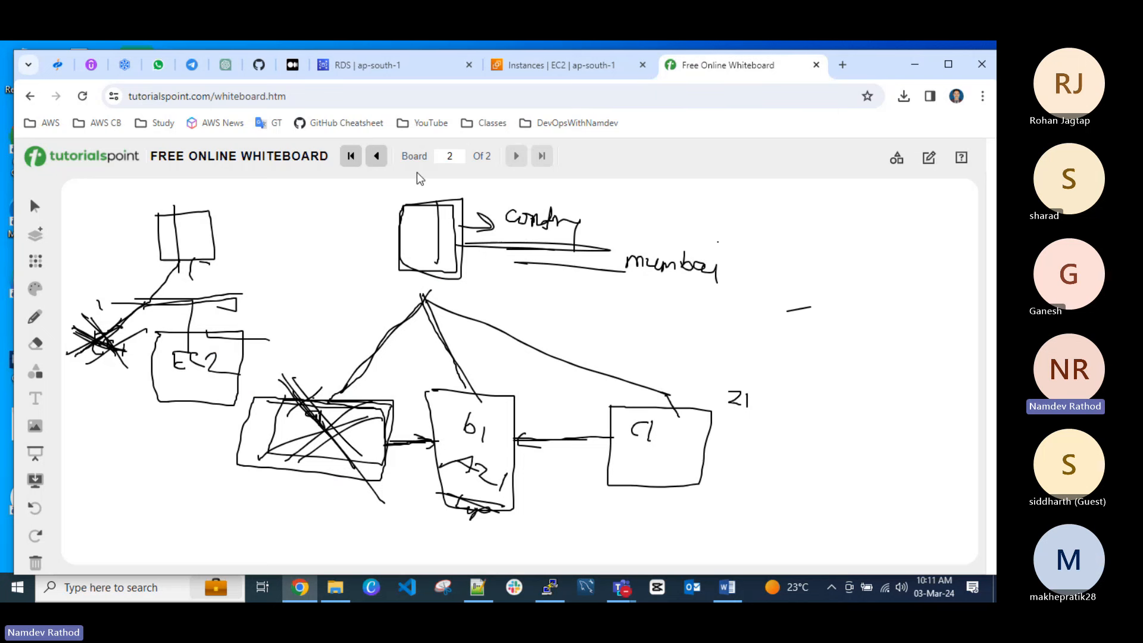
{"action": "left_click", "coordinate": [37, 234]}
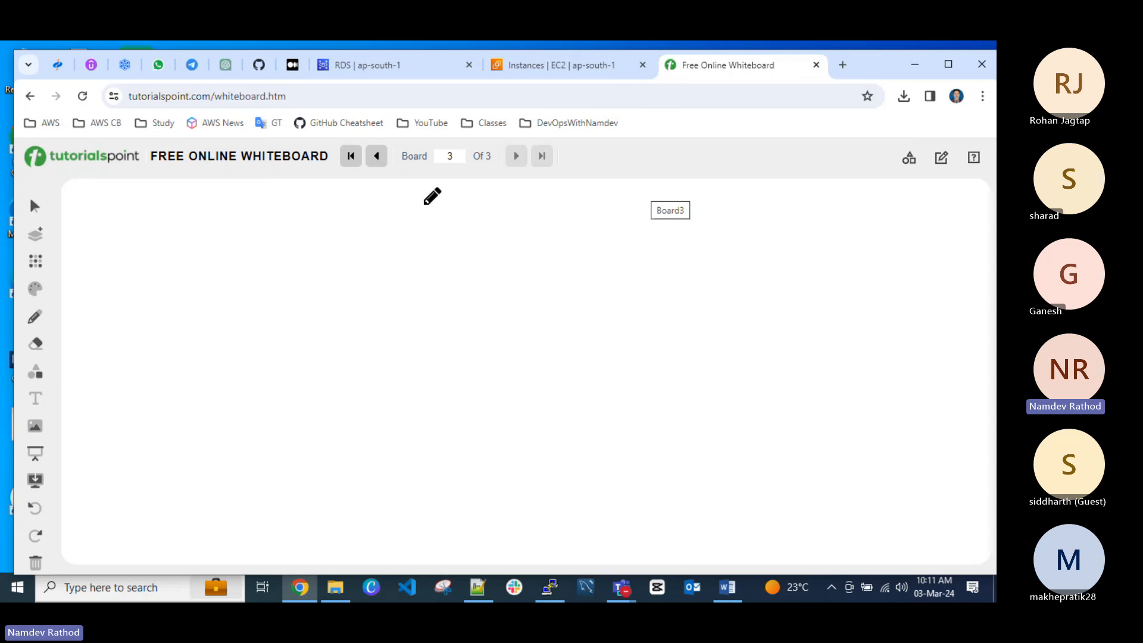
{"action": "mouse_move", "coordinate": [421, 200]}
{"action": "left_mouse_down"}
{"action": "mouse_move", "coordinate": [420, 240]}
{"action": "mouse_move", "coordinate": [462, 239]}
{"action": "mouse_move", "coordinate": [460, 275]}
{"action": "mouse_move", "coordinate": [373, 274]}
{"action": "mouse_move", "coordinate": [381, 244]}
{"action": "mouse_move", "coordinate": [424, 265]}
{"action": "mouse_move", "coordinate": [409, 271]}
{"action": "left_mouse_up"}
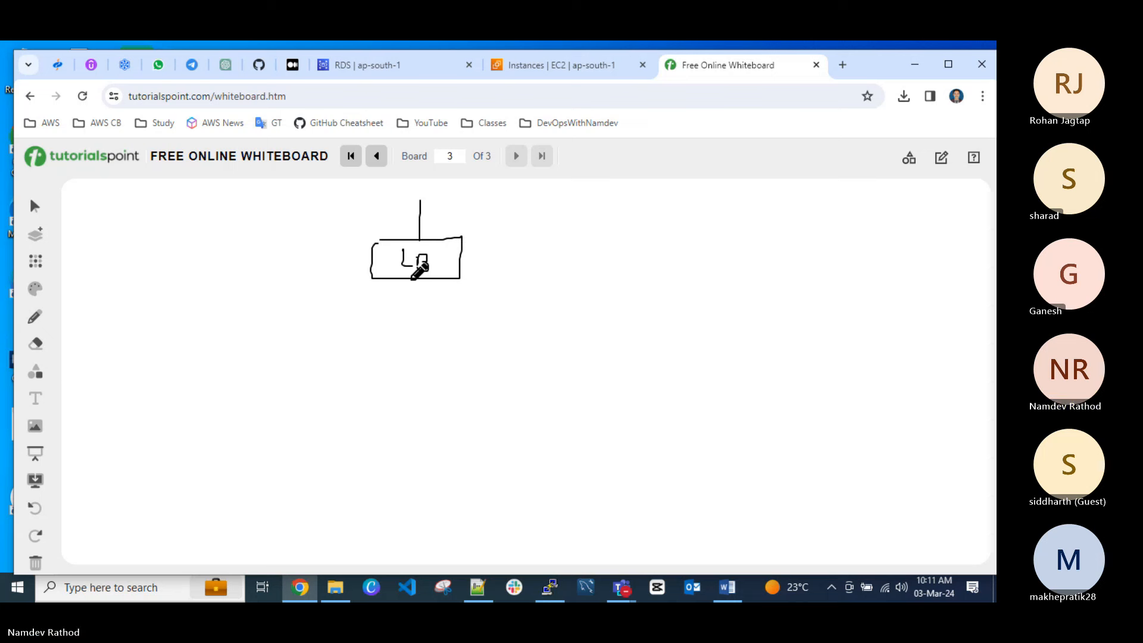
{"action": "mouse_move", "coordinate": [373, 281]}
{"action": "left_mouse_down"}
{"action": "mouse_move", "coordinate": [311, 355]}
{"action": "mouse_move", "coordinate": [344, 355]}
{"action": "left_mouse_up"}
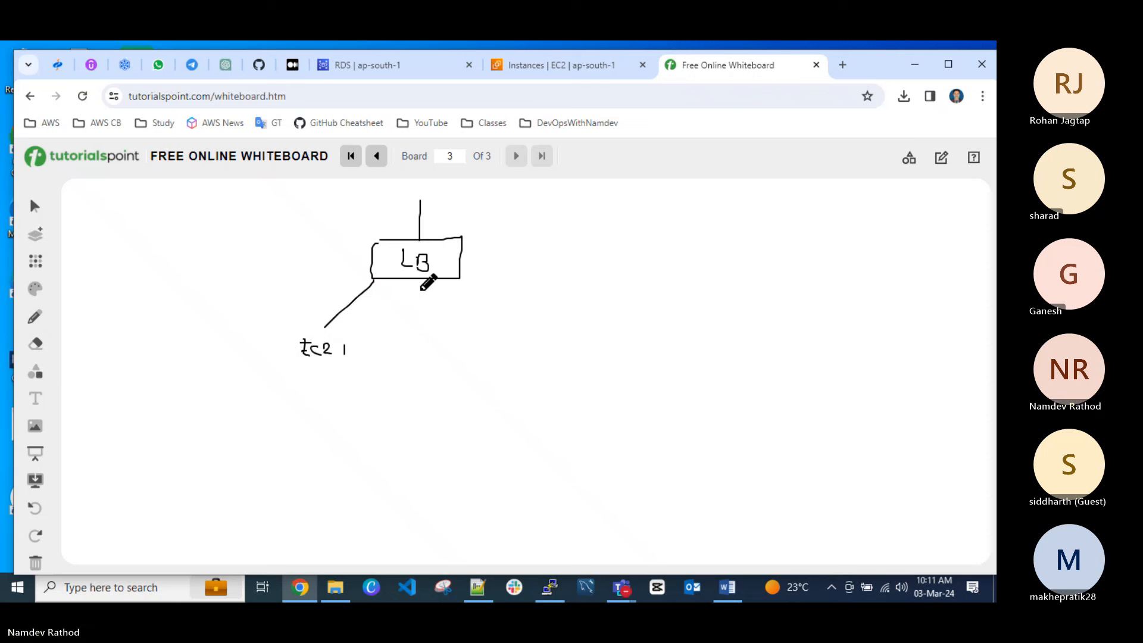
{"action": "left_click_drag", "start_coordinate": [422, 281], "coordinate": [427, 332]}
{"action": "mouse_move", "coordinate": [415, 348]}
{"action": "left_mouse_down"}
{"action": "mouse_move", "coordinate": [415, 363]}
{"action": "mouse_move", "coordinate": [424, 349]}
{"action": "left_mouse_up"}
{"action": "mouse_move", "coordinate": [432, 348]}
{"action": "left_mouse_down"}
{"action": "mouse_move", "coordinate": [425, 359]}
{"action": "mouse_move", "coordinate": [443, 356]}
{"action": "left_mouse_up"}
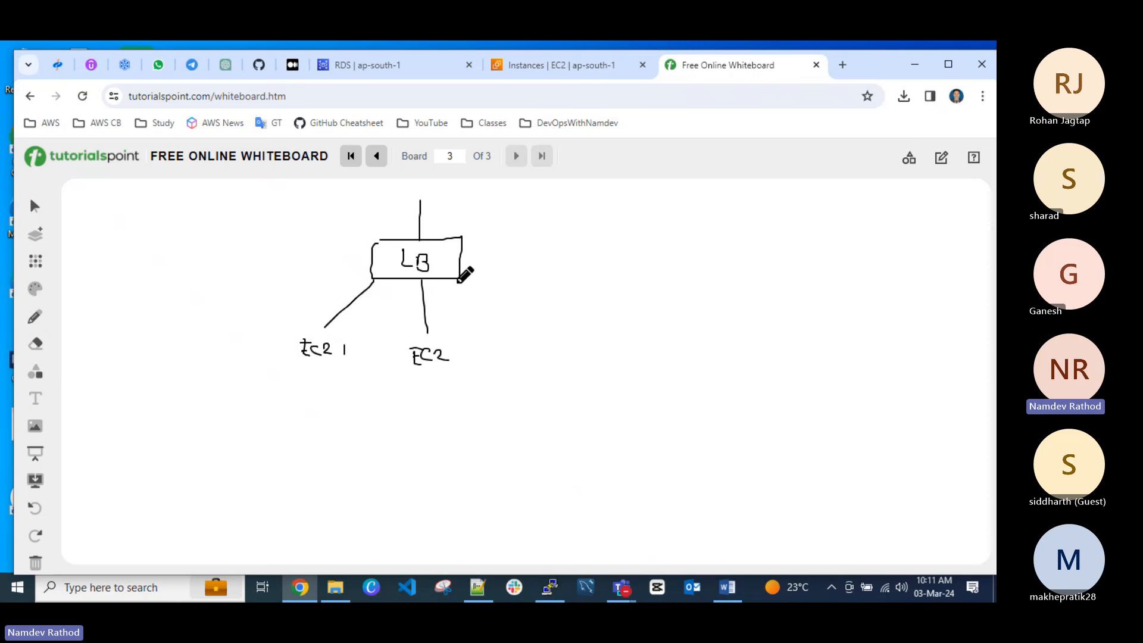
{"action": "mouse_move", "coordinate": [458, 282]}
{"action": "left_mouse_down"}
{"action": "mouse_move", "coordinate": [495, 355]}
{"action": "mouse_move", "coordinate": [503, 341]}
{"action": "mouse_move", "coordinate": [522, 356]}
{"action": "left_mouse_up"}
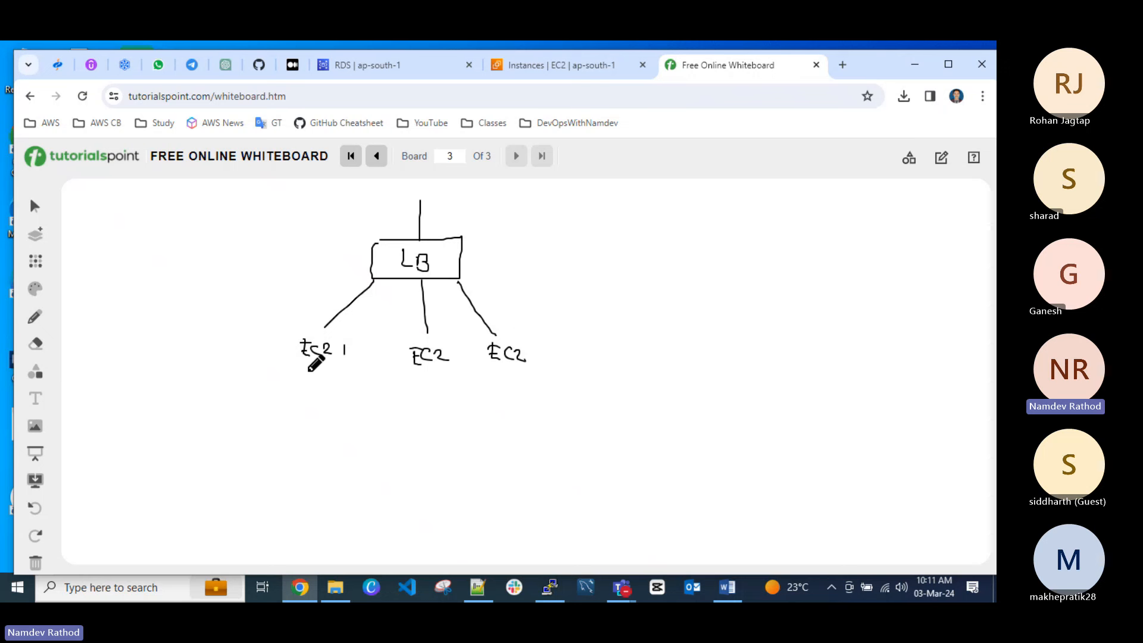
Box EC2 1 separately from the other two EC2s, write "public subnet" beside them, and sketch a circle with an arrow and connecting line.
{"action": "mouse_move", "coordinate": [286, 329]}
{"action": "left_mouse_down"}
{"action": "mouse_move", "coordinate": [279, 373]}
{"action": "mouse_move", "coordinate": [358, 382]}
{"action": "mouse_move", "coordinate": [292, 340]}
{"action": "left_mouse_up"}
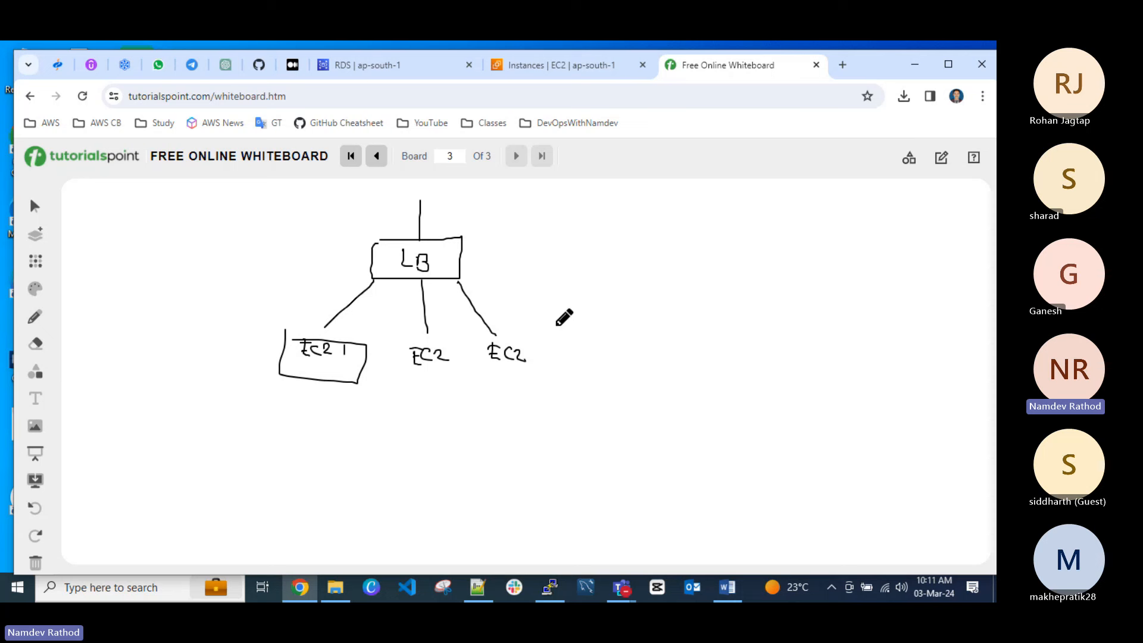
{"action": "mouse_move", "coordinate": [385, 329]}
{"action": "left_mouse_down"}
{"action": "mouse_move", "coordinate": [432, 327]}
{"action": "mouse_move", "coordinate": [545, 364]}
{"action": "mouse_move", "coordinate": [408, 394]}
{"action": "mouse_move", "coordinate": [384, 338]}
{"action": "left_mouse_up"}
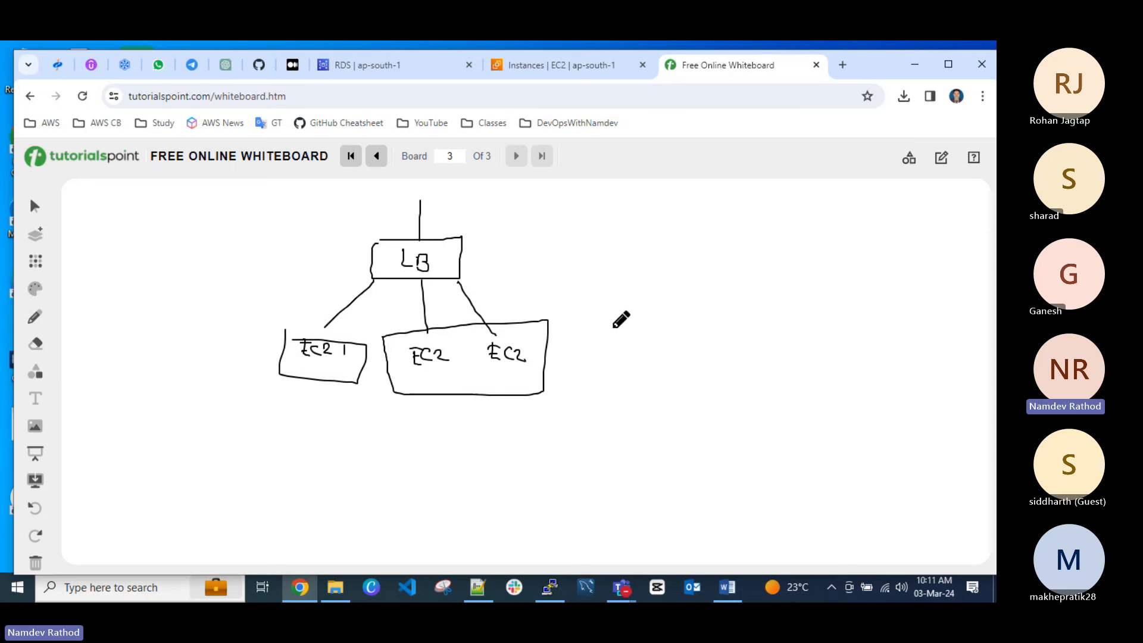
{"action": "mouse_move", "coordinate": [608, 326]}
{"action": "left_mouse_down"}
{"action": "mouse_move", "coordinate": [621, 339]}
{"action": "mouse_move", "coordinate": [664, 324]}
{"action": "mouse_move", "coordinate": [737, 350]}
{"action": "mouse_move", "coordinate": [771, 339]}
{"action": "left_mouse_up"}
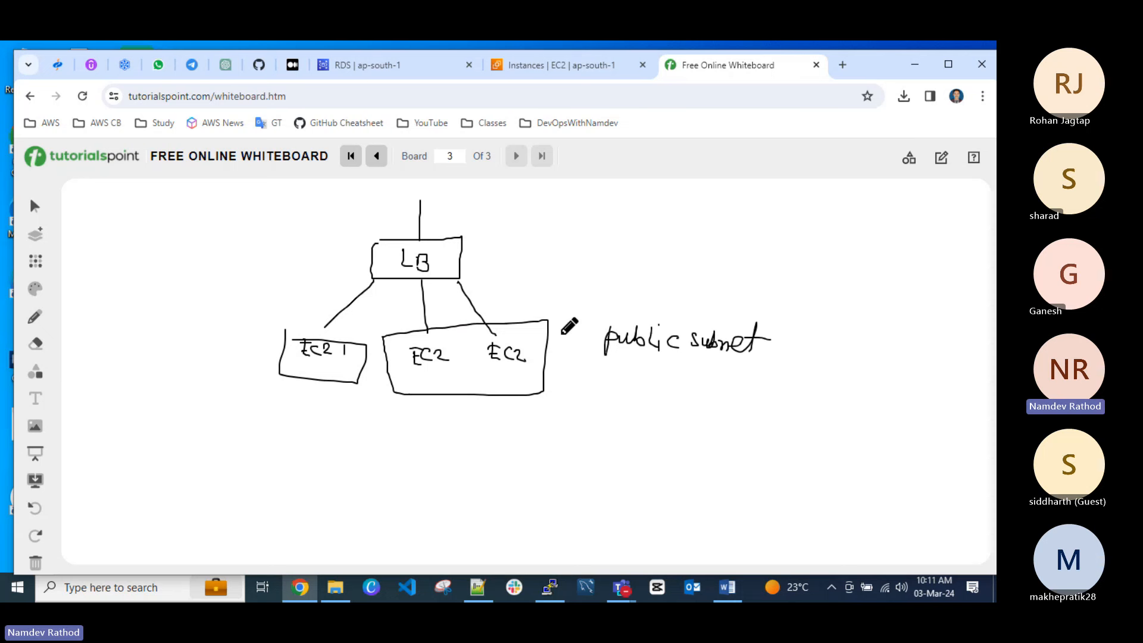
{"action": "left_click_drag", "start_coordinate": [545, 320], "coordinate": [558, 309]}
{"action": "mouse_move", "coordinate": [796, 218]}
{"action": "left_mouse_down"}
{"action": "mouse_move", "coordinate": [809, 348]}
{"action": "mouse_move", "coordinate": [815, 314]}
{"action": "left_mouse_up"}
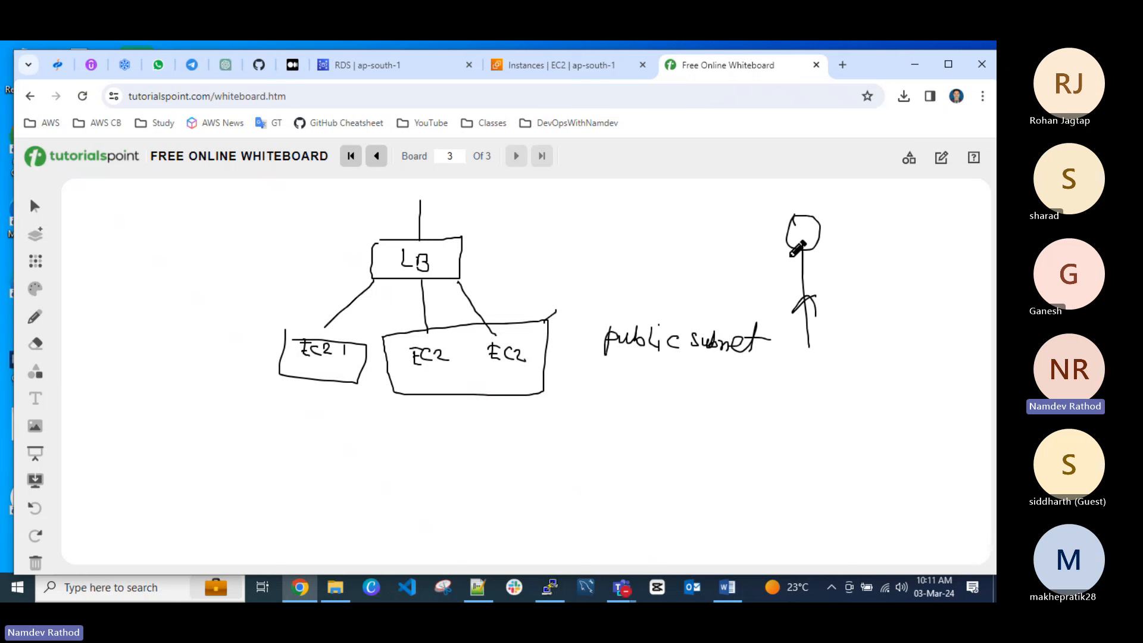
{"action": "left_click_drag", "start_coordinate": [795, 258], "coordinate": [603, 320]}
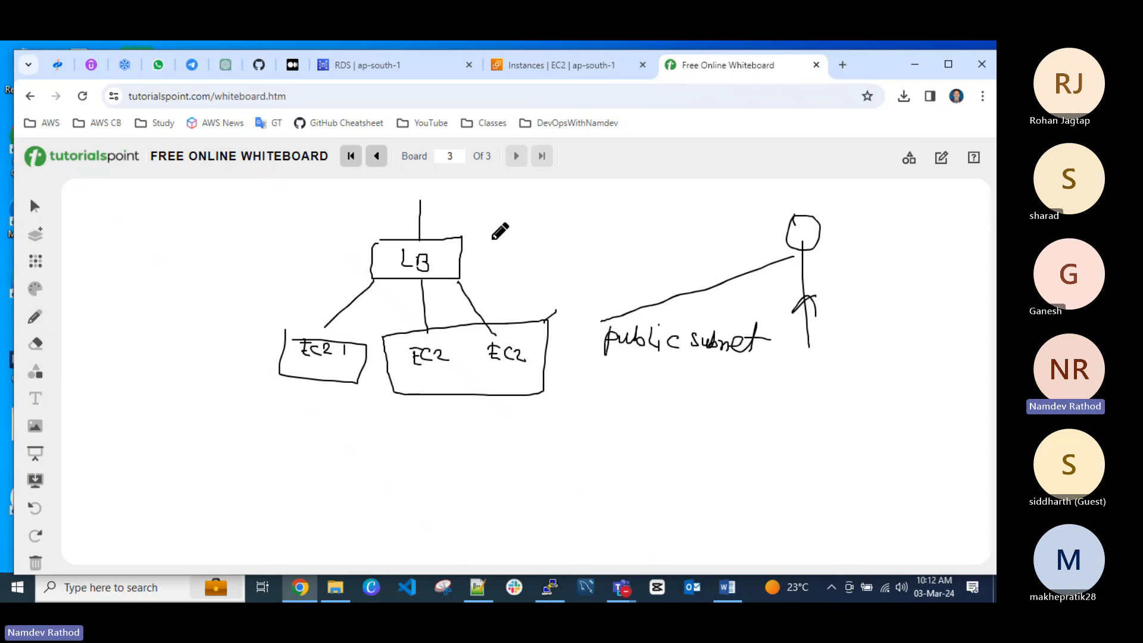
Label the load balancer "public" and the two-EC2 box "private", with an arrow into that box and web server notes inside it.
{"action": "left_click_drag", "start_coordinate": [492, 238], "coordinate": [555, 257]}
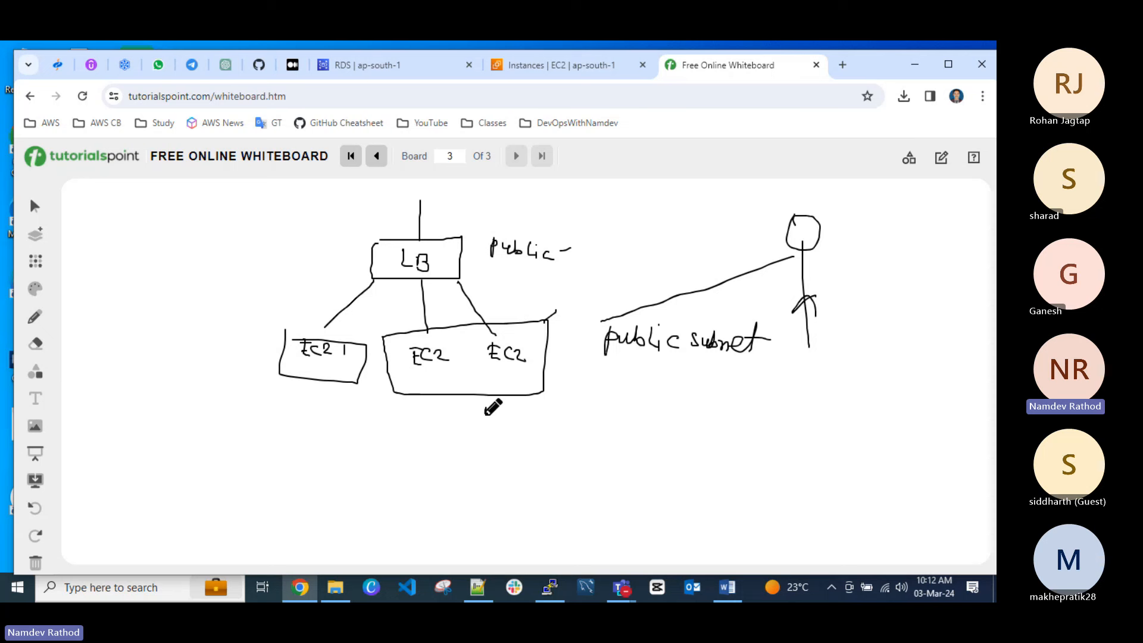
{"action": "mouse_move", "coordinate": [482, 433]}
{"action": "left_mouse_down"}
{"action": "mouse_move", "coordinate": [482, 408]}
{"action": "mouse_move", "coordinate": [493, 415]}
{"action": "mouse_move", "coordinate": [506, 398]}
{"action": "mouse_move", "coordinate": [524, 408]}
{"action": "mouse_move", "coordinate": [532, 395]}
{"action": "mouse_move", "coordinate": [551, 409]}
{"action": "left_mouse_up"}
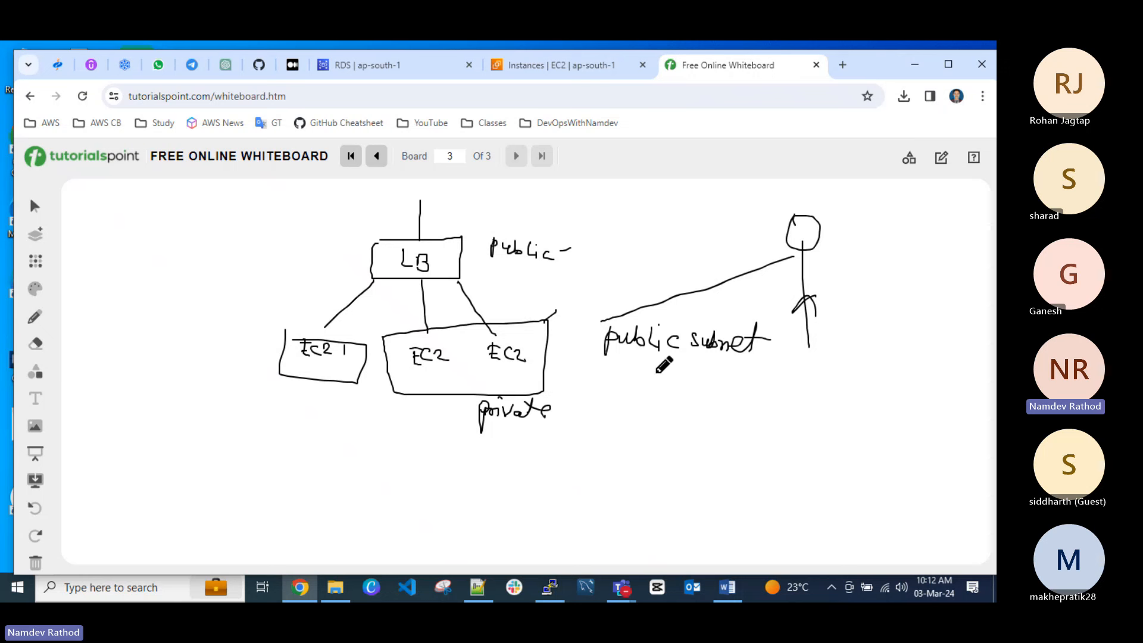
{"action": "mouse_move", "coordinate": [656, 372]}
{"action": "left_mouse_down"}
{"action": "mouse_move", "coordinate": [554, 360]}
{"action": "mouse_move", "coordinate": [559, 377]}
{"action": "mouse_move", "coordinate": [576, 369]}
{"action": "left_mouse_up"}
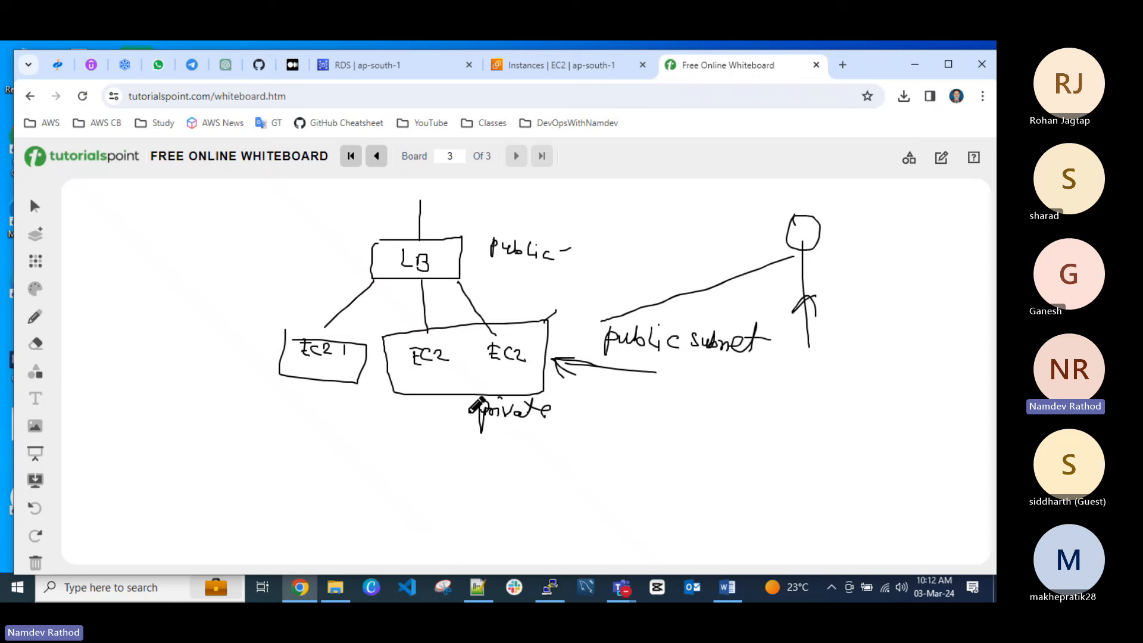
{"action": "mouse_move", "coordinate": [461, 408]}
{"action": "left_mouse_down"}
{"action": "mouse_move", "coordinate": [442, 381]}
{"action": "mouse_move", "coordinate": [426, 383]}
{"action": "mouse_move", "coordinate": [476, 372]}
{"action": "mouse_move", "coordinate": [505, 381]}
{"action": "mouse_move", "coordinate": [459, 392]}
{"action": "mouse_move", "coordinate": [471, 371]}
{"action": "mouse_move", "coordinate": [518, 395]}
{"action": "mouse_move", "coordinate": [494, 381]}
{"action": "left_mouse_up"}
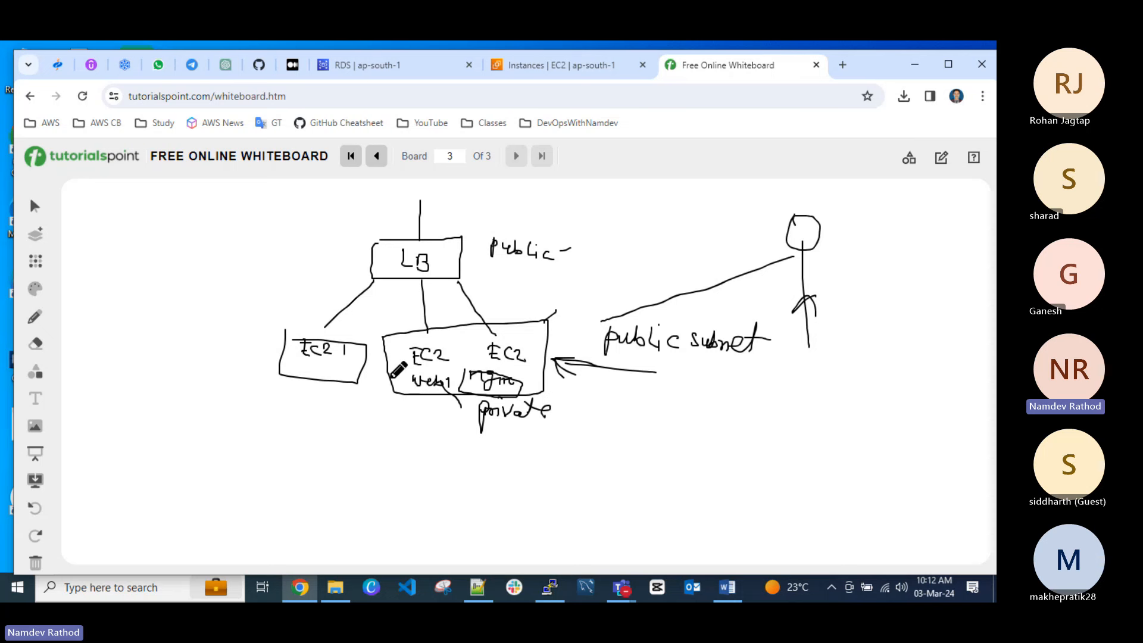
Write "private" beside EC2 1, draw a second line from it to the load balancer, and underline the "public" label.
{"action": "left_click", "coordinate": [330, 374]}
{"action": "mouse_move", "coordinate": [195, 335]}
{"action": "left_mouse_down"}
{"action": "mouse_move", "coordinate": [195, 355]}
{"action": "mouse_move", "coordinate": [256, 335]}
{"action": "mouse_move", "coordinate": [263, 346]}
{"action": "left_mouse_up"}
{"action": "left_click", "coordinate": [212, 327]}
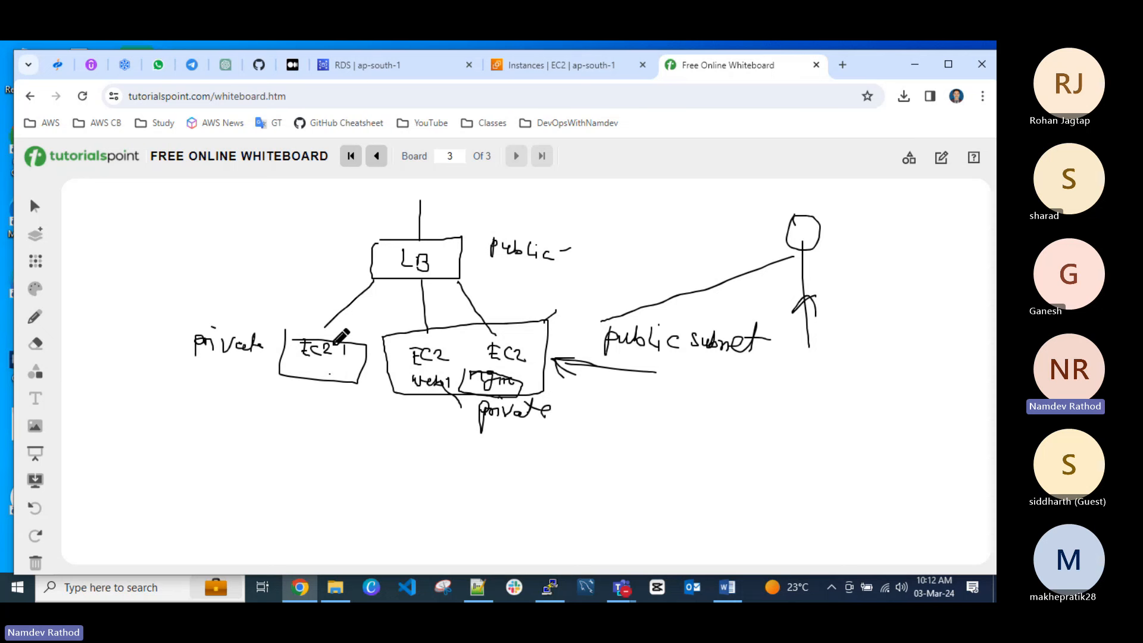
{"action": "left_click_drag", "start_coordinate": [335, 343], "coordinate": [377, 290]}
{"action": "left_click_drag", "start_coordinate": [498, 269], "coordinate": [542, 270]}
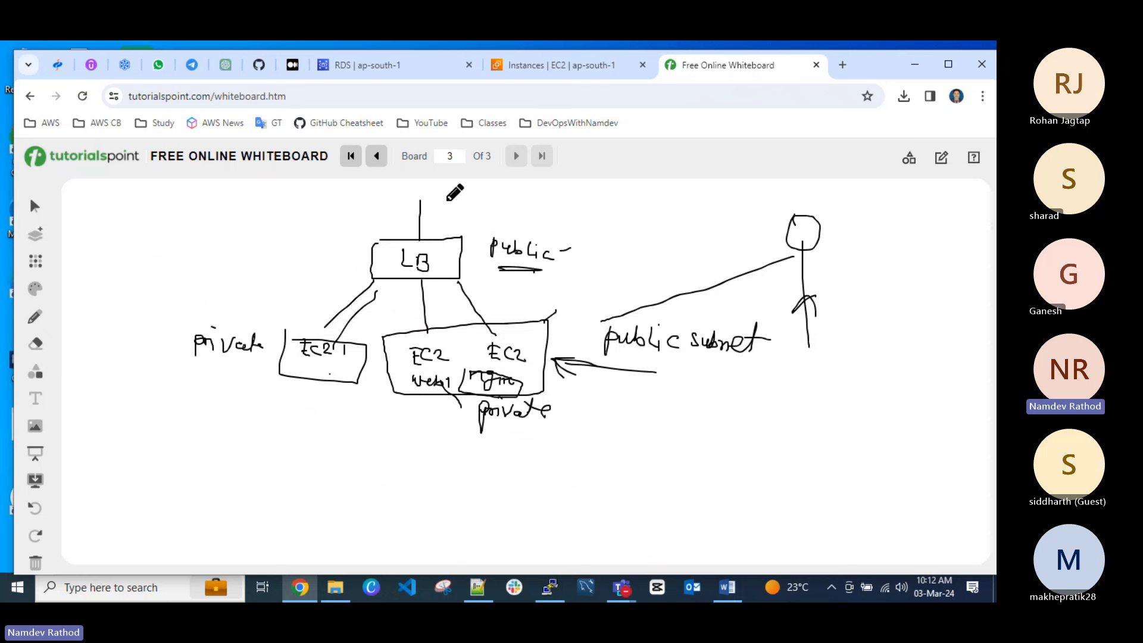
Add an incoming stroke above the load balancer, outline the whole diagram with a large boundary, and mark an entry point on its upper edge.
{"action": "left_click_drag", "start_coordinate": [443, 200], "coordinate": [420, 238]}
{"action": "left_click_drag", "start_coordinate": [365, 209], "coordinate": [370, 204]}
{"action": "mouse_move", "coordinate": [296, 202]}
{"action": "left_mouse_down"}
{"action": "mouse_move", "coordinate": [804, 199]}
{"action": "mouse_move", "coordinate": [828, 402]}
{"action": "mouse_move", "coordinate": [374, 438]}
{"action": "mouse_move", "coordinate": [199, 384]}
{"action": "mouse_move", "coordinate": [212, 244]}
{"action": "mouse_move", "coordinate": [317, 204]}
{"action": "left_mouse_up"}
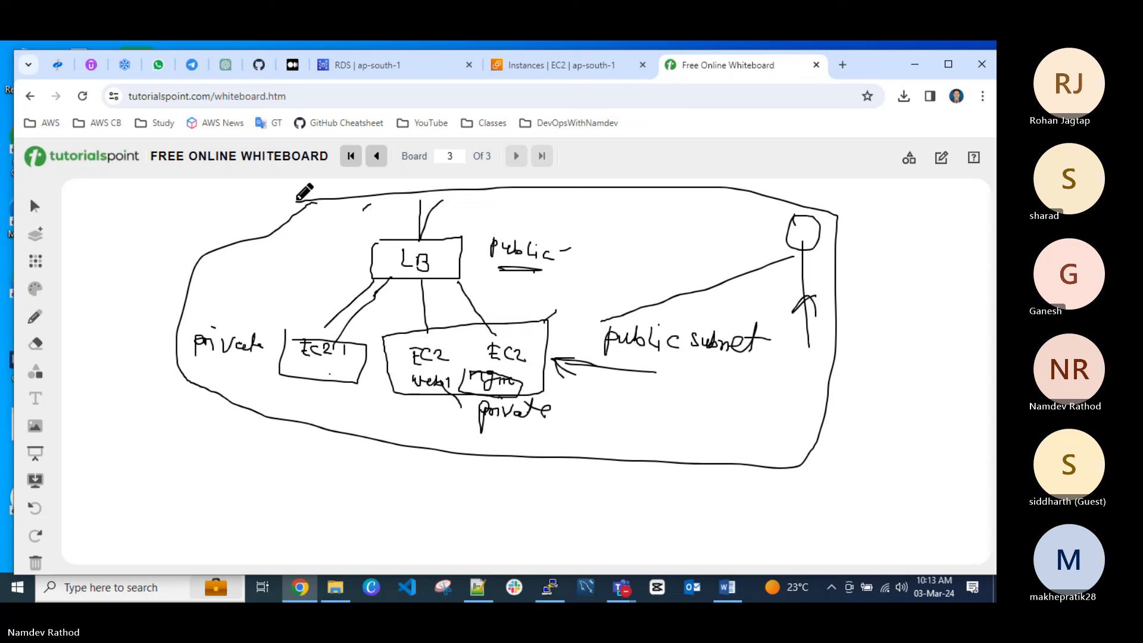
{"action": "mouse_move", "coordinate": [298, 202]}
{"action": "left_mouse_down"}
{"action": "mouse_move", "coordinate": [365, 209]}
{"action": "mouse_move", "coordinate": [278, 204]}
{"action": "mouse_move", "coordinate": [345, 207]}
{"action": "left_mouse_up"}
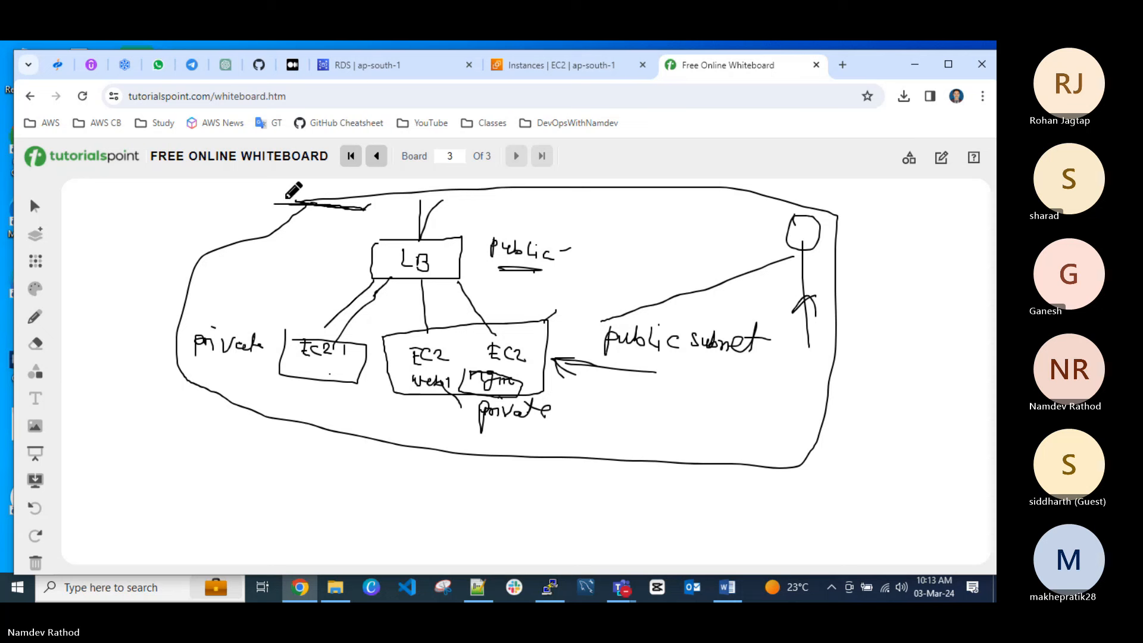
{"action": "mouse_move", "coordinate": [252, 225]}
{"action": "left_mouse_down"}
{"action": "mouse_move", "coordinate": [272, 205]}
{"action": "mouse_move", "coordinate": [252, 225]}
{"action": "left_mouse_up"}
Retrace the EC2 1 box and draw the traffic path from the outer boundary through the load balancer to the private EC2 box.
{"action": "left_click_drag", "start_coordinate": [286, 378], "coordinate": [305, 384]}
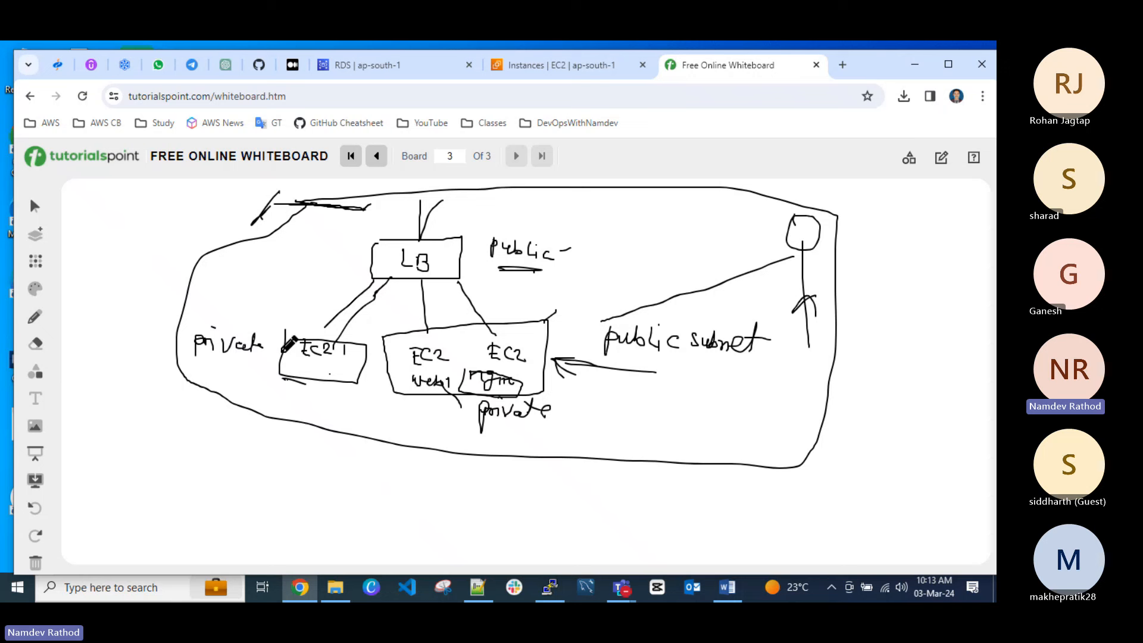
{"action": "left_click_drag", "start_coordinate": [280, 378], "coordinate": [364, 382]}
{"action": "mouse_move", "coordinate": [354, 337]}
{"action": "left_mouse_down"}
{"action": "mouse_move", "coordinate": [281, 330]}
{"action": "mouse_move", "coordinate": [281, 381]}
{"action": "mouse_move", "coordinate": [365, 381]}
{"action": "mouse_move", "coordinate": [366, 328]}
{"action": "mouse_move", "coordinate": [319, 328]}
{"action": "left_mouse_up"}
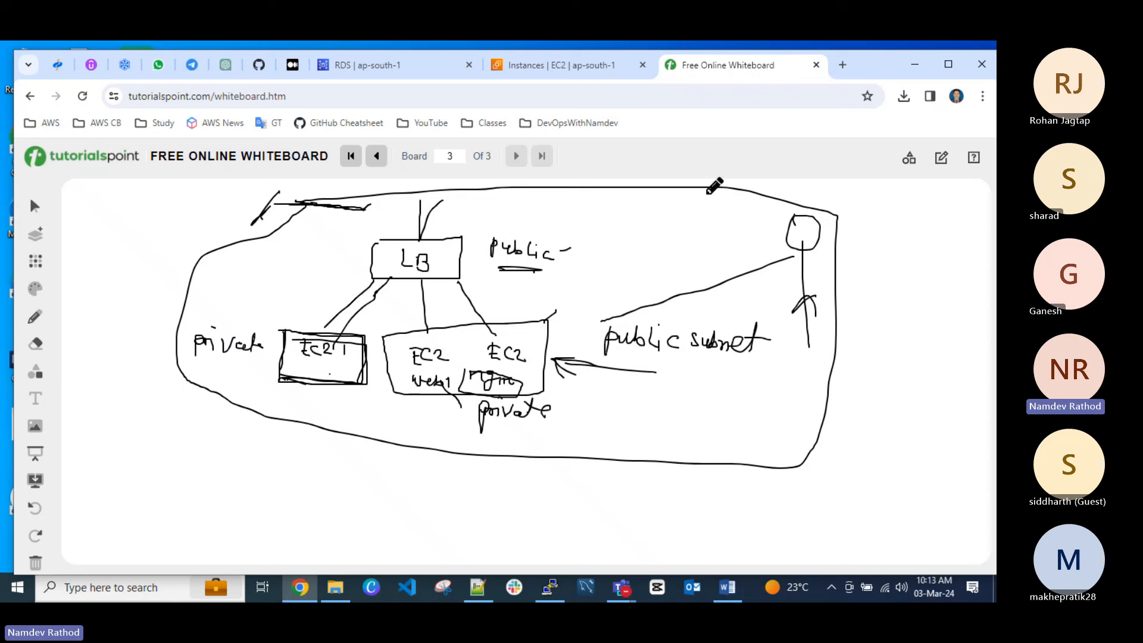
{"action": "mouse_move", "coordinate": [725, 188]}
{"action": "left_mouse_down"}
{"action": "mouse_move", "coordinate": [662, 199]}
{"action": "mouse_move", "coordinate": [646, 219]}
{"action": "mouse_move", "coordinate": [494, 225]}
{"action": "mouse_move", "coordinate": [459, 241]}
{"action": "mouse_move", "coordinate": [473, 246]}
{"action": "left_mouse_up"}
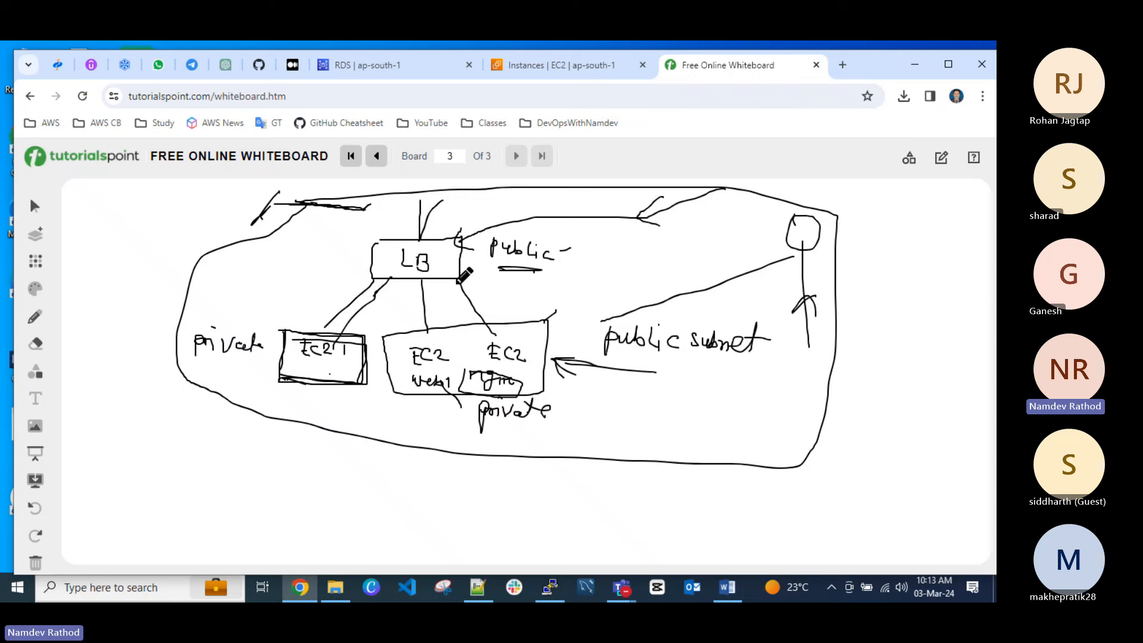
{"action": "mouse_move", "coordinate": [460, 280]}
{"action": "left_mouse_down"}
{"action": "mouse_move", "coordinate": [488, 320]}
{"action": "mouse_move", "coordinate": [468, 318]}
{"action": "left_mouse_up"}
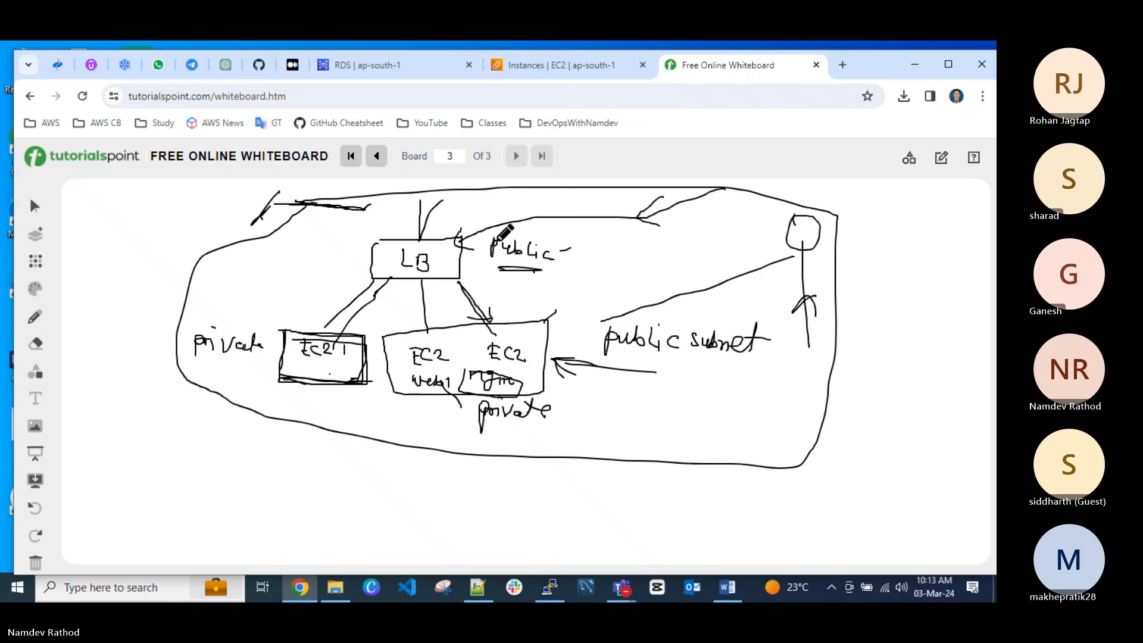
Return to the EC2 instances list, refresh it, and terminate the Demo-Bastion-EC2-Linux instance.
{"action": "left_click", "coordinate": [569, 64]}
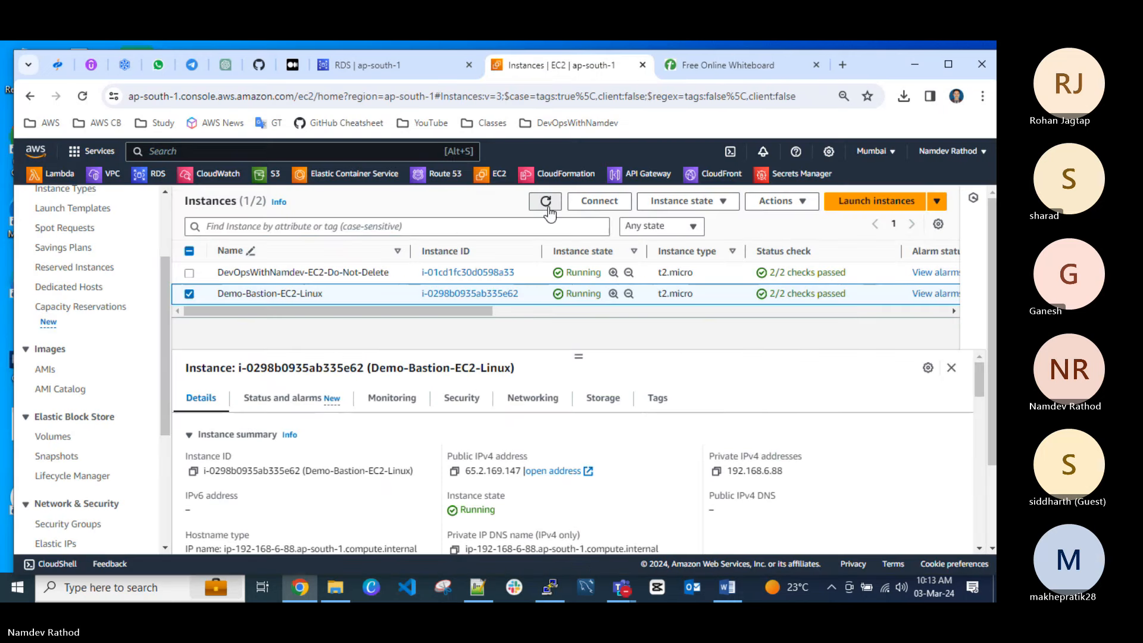
{"action": "left_click", "coordinate": [547, 203]}
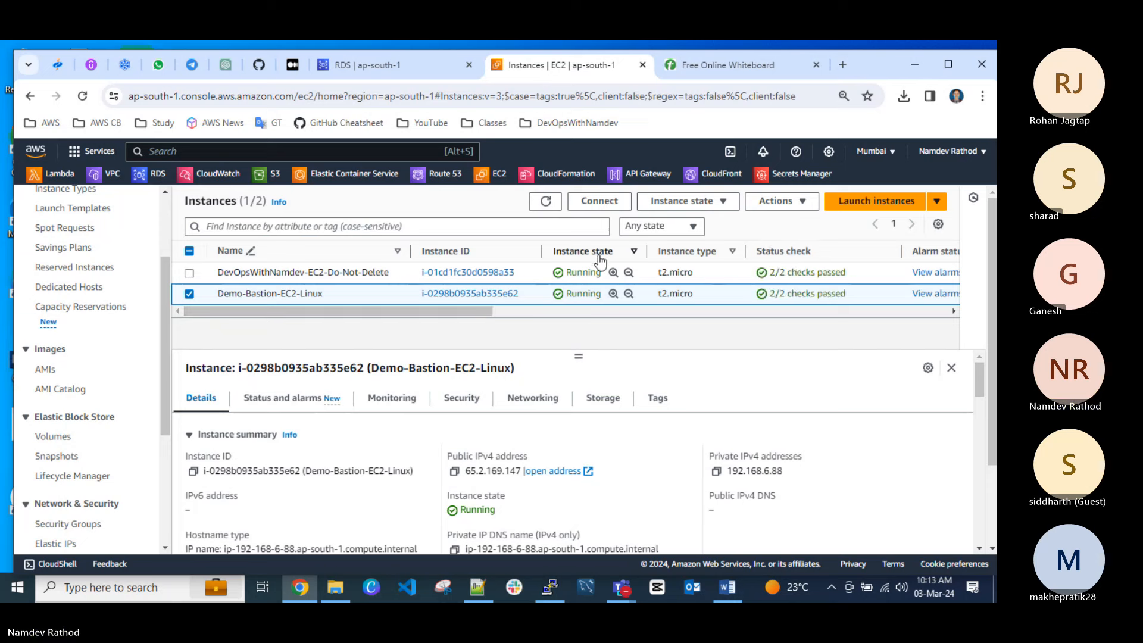
{"action": "left_click", "coordinate": [684, 201]}
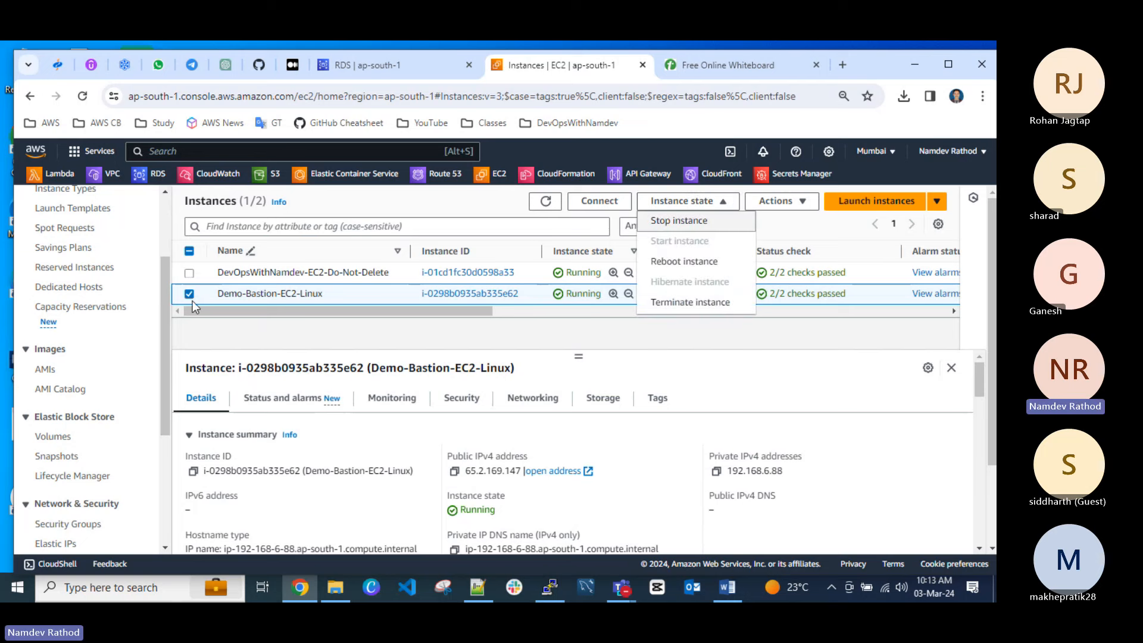
{"action": "left_click", "coordinate": [690, 302]}
{"action": "left_click", "coordinate": [814, 465]}
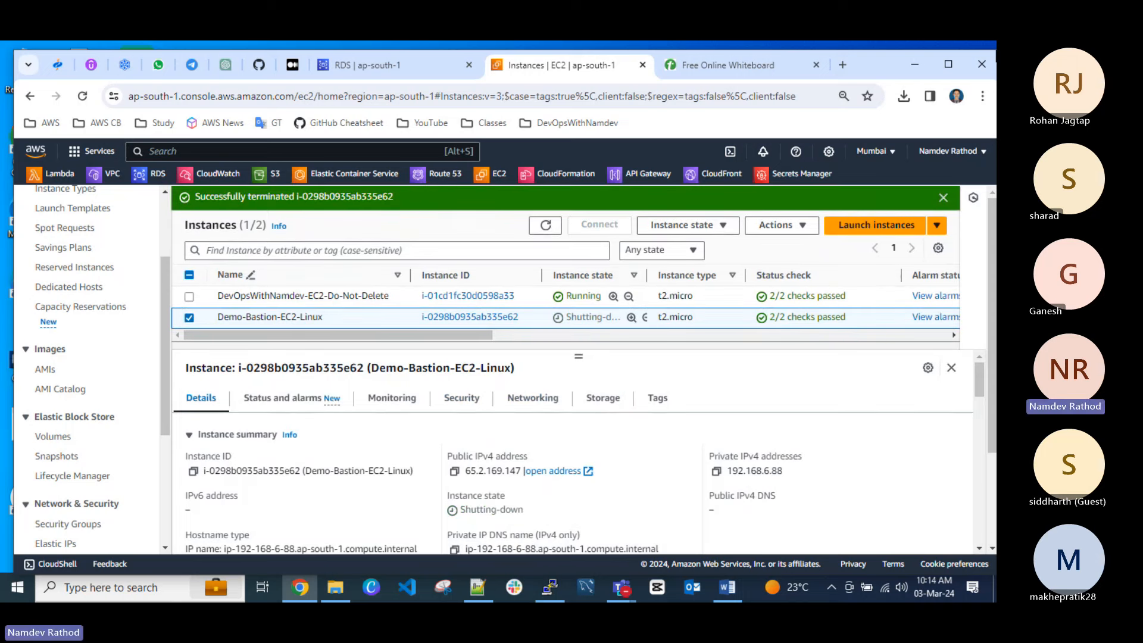
Dismiss the PuTTY error on the desktop, return to the EC2 instances list, close its notification and refresh the list.
{"action": "left_click", "coordinate": [917, 63]}
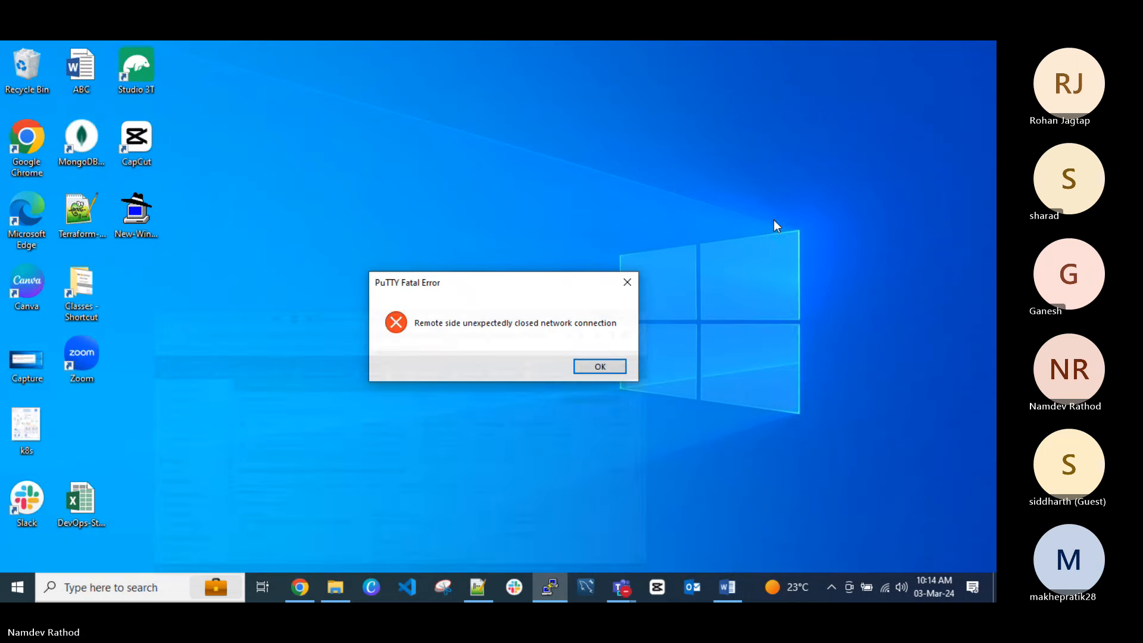
{"action": "left_click", "coordinate": [597, 367]}
{"action": "left_click", "coordinate": [299, 588]}
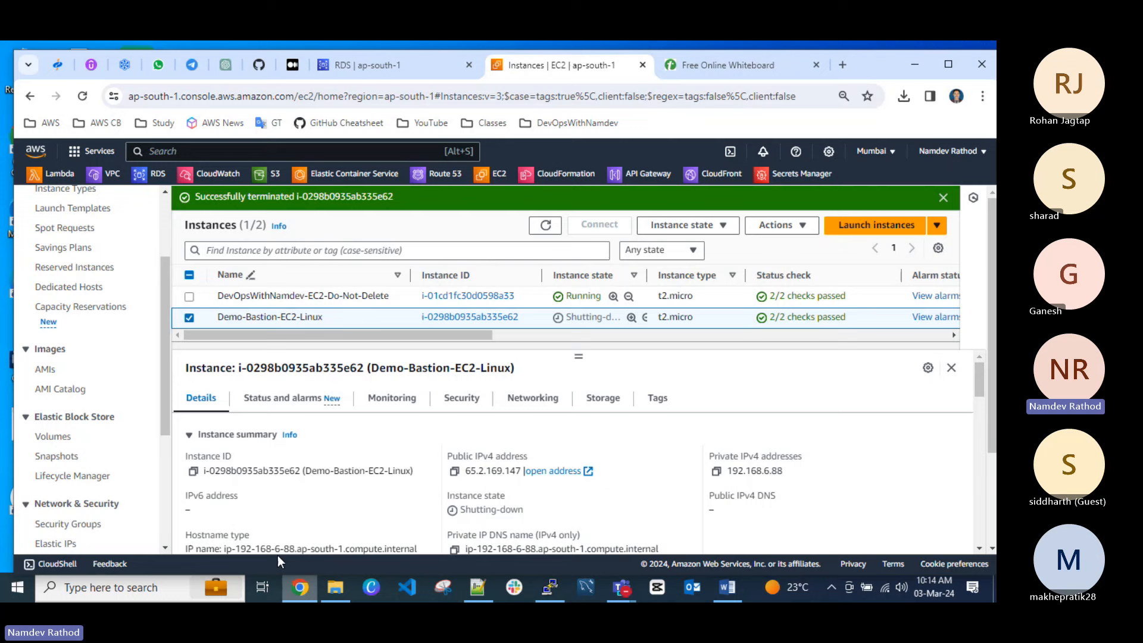
{"action": "left_click", "coordinate": [944, 197]}
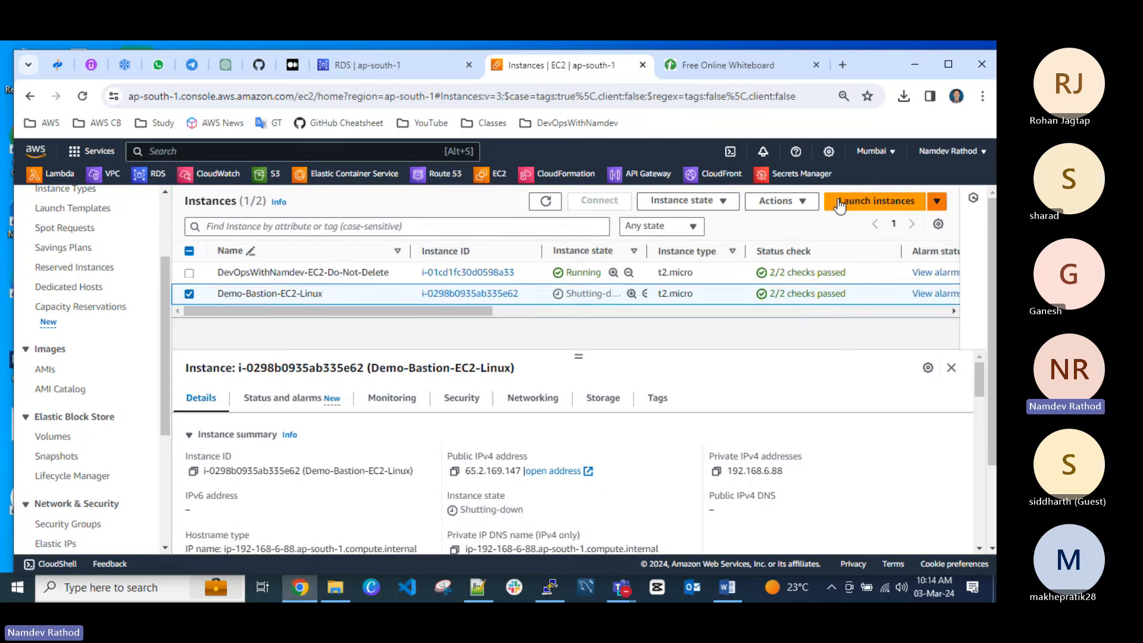
{"action": "left_click", "coordinate": [546, 202]}
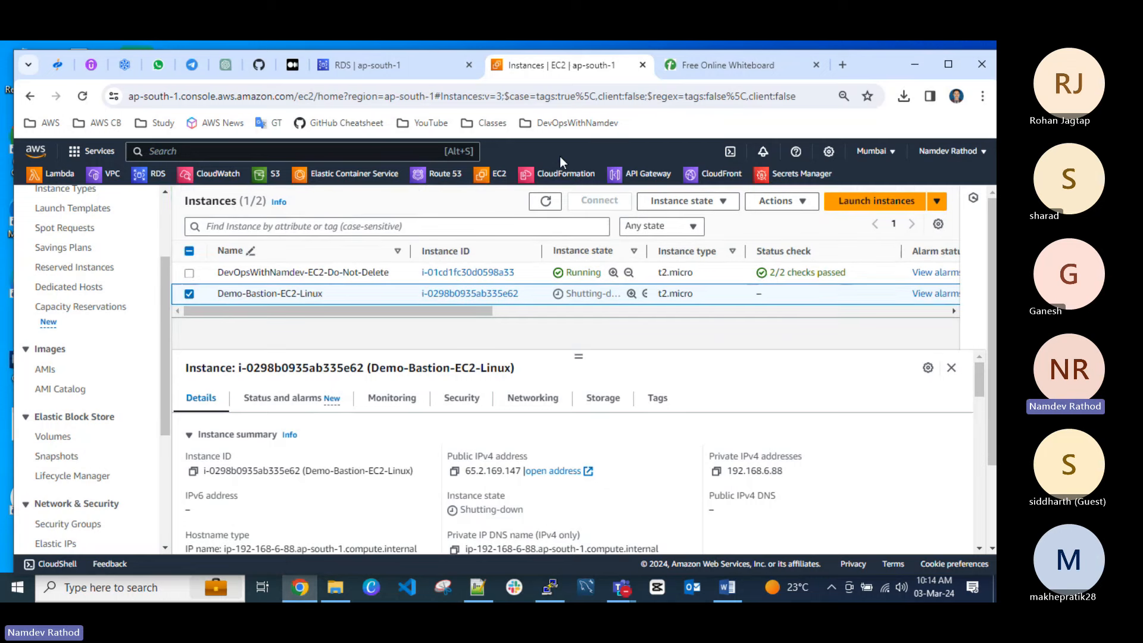
In the RDS console, delete the demo-devops-rds-mysql-instance-1 writer instance, confirming with "delete me".
{"action": "left_click", "coordinate": [352, 62]}
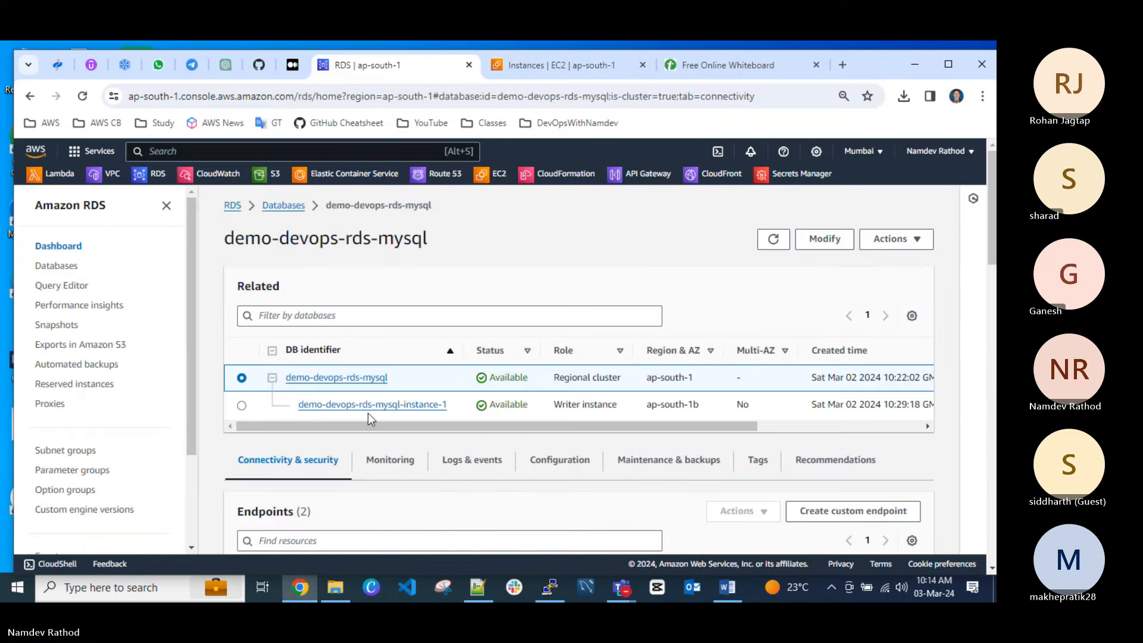
{"action": "left_click", "coordinate": [241, 405]}
{"action": "left_click", "coordinate": [896, 239]}
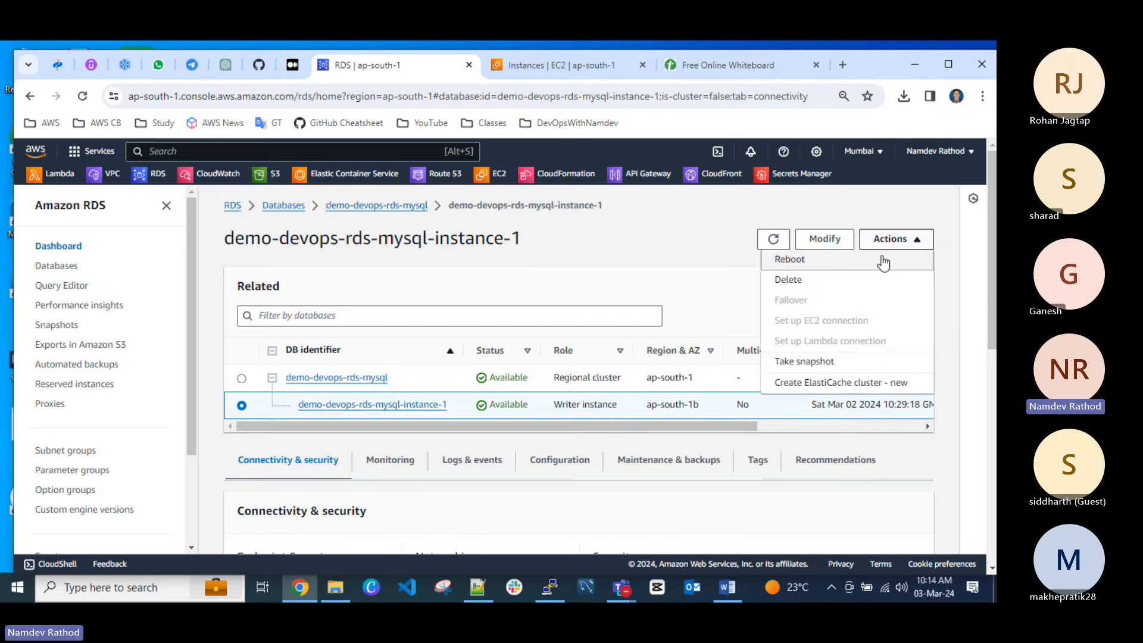
{"action": "left_click", "coordinate": [790, 279]}
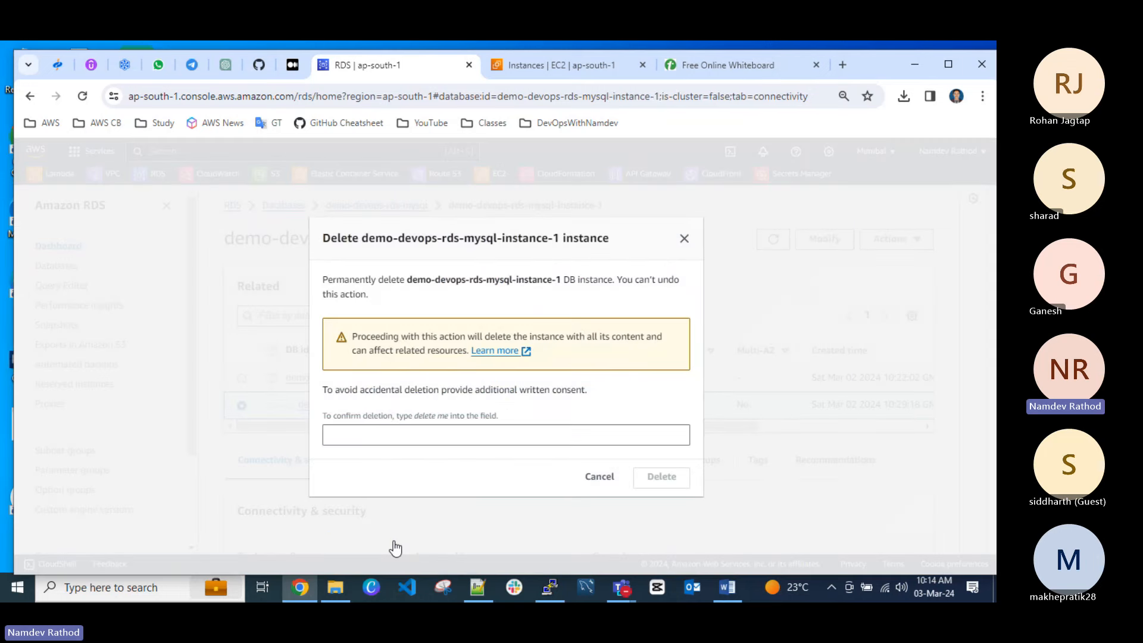
{"action": "left_click", "coordinate": [434, 435]}
{"action": "type", "text": "del"}
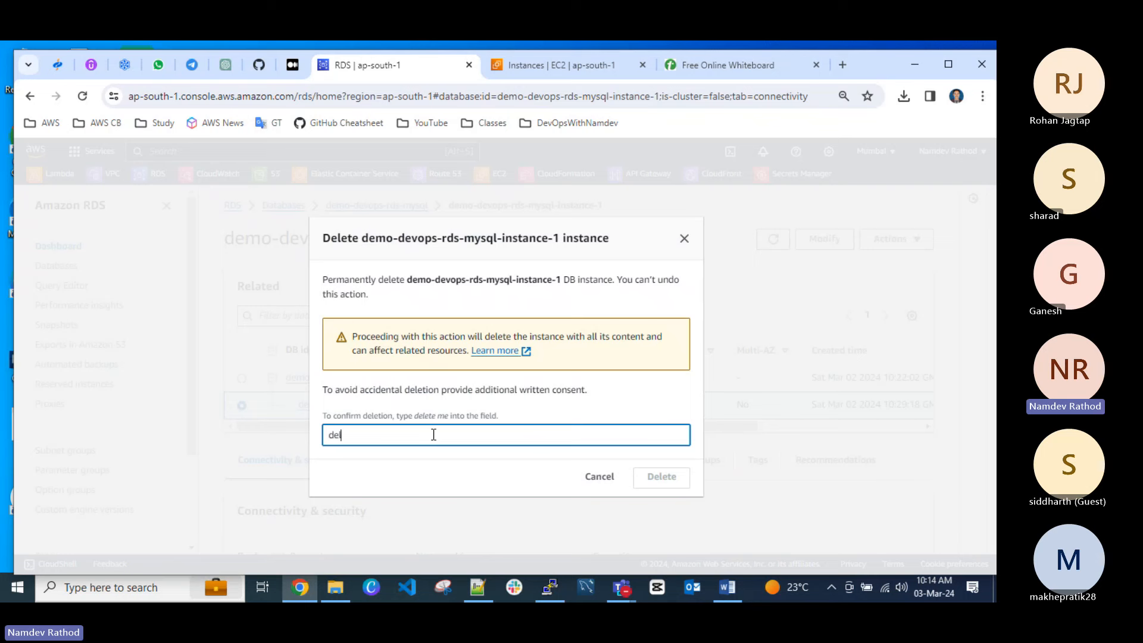
{"action": "type", "text": "ete me"}
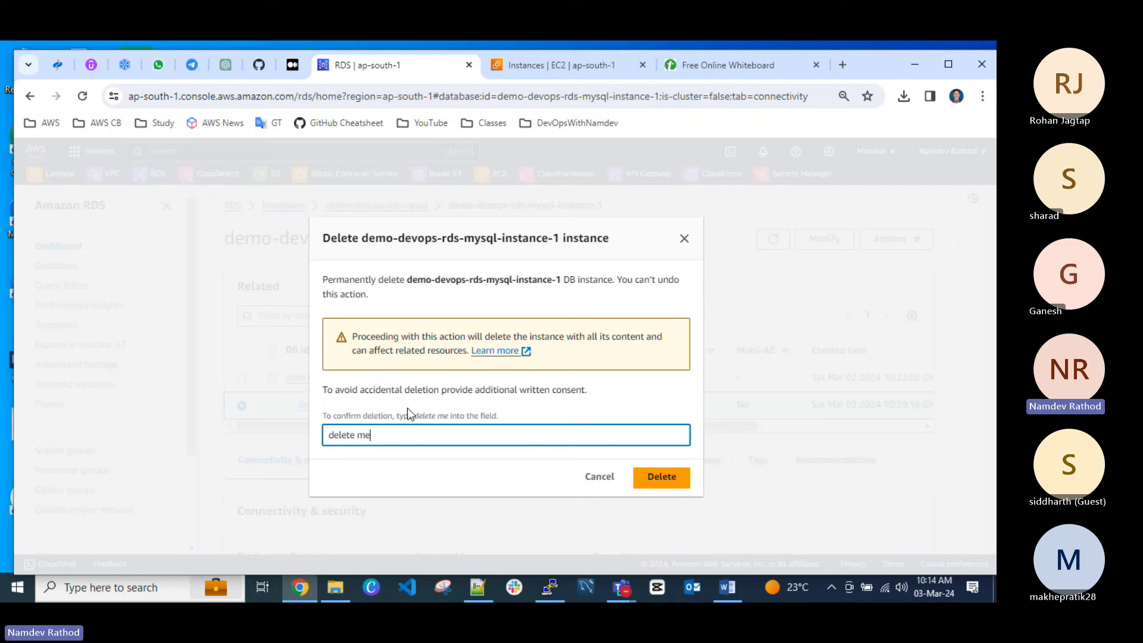
{"action": "left_click", "coordinate": [662, 476]}
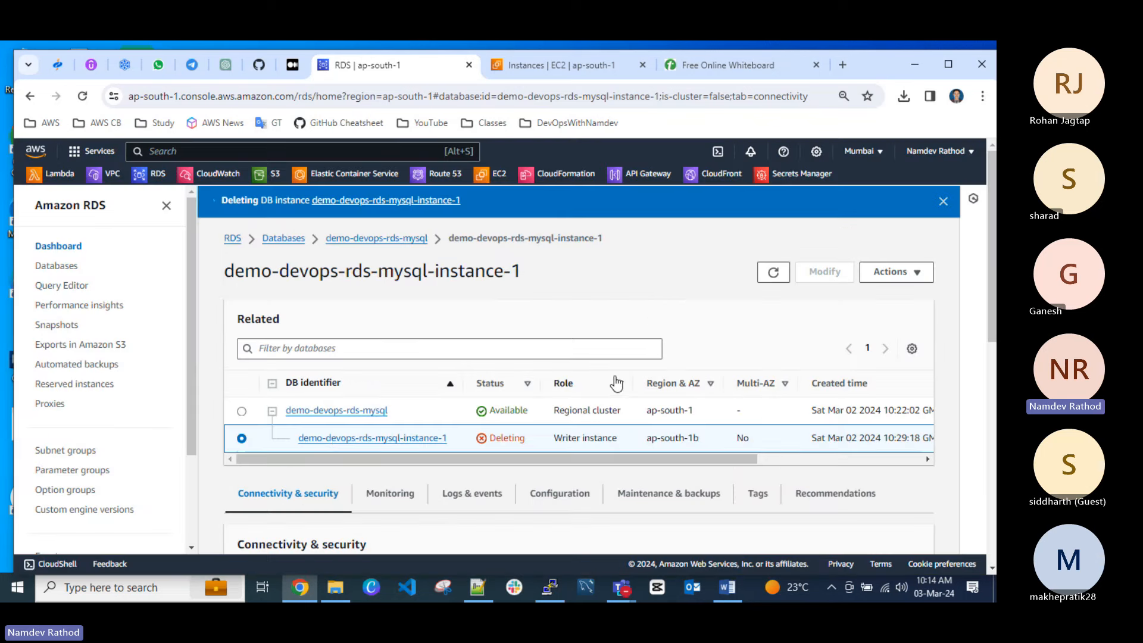
Delete the demo-devops-rds-mysql cluster without a final snapshot but with automated backups retained, confirming with "delete me".
{"action": "left_click", "coordinate": [242, 412]}
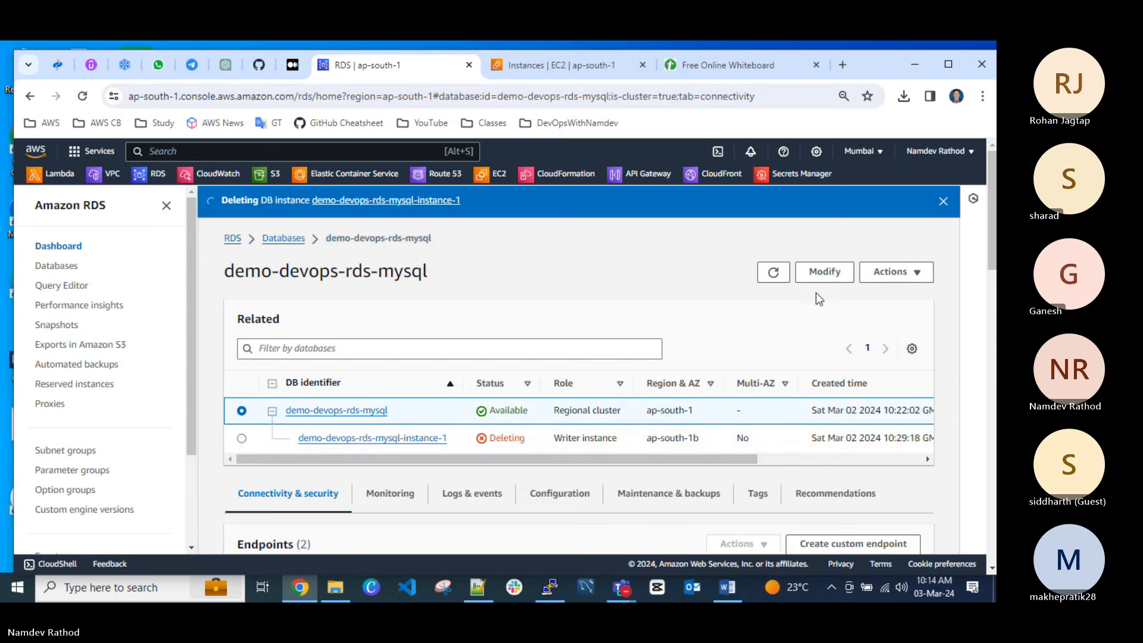
{"action": "left_click", "coordinate": [891, 273]}
{"action": "left_click", "coordinate": [766, 312]}
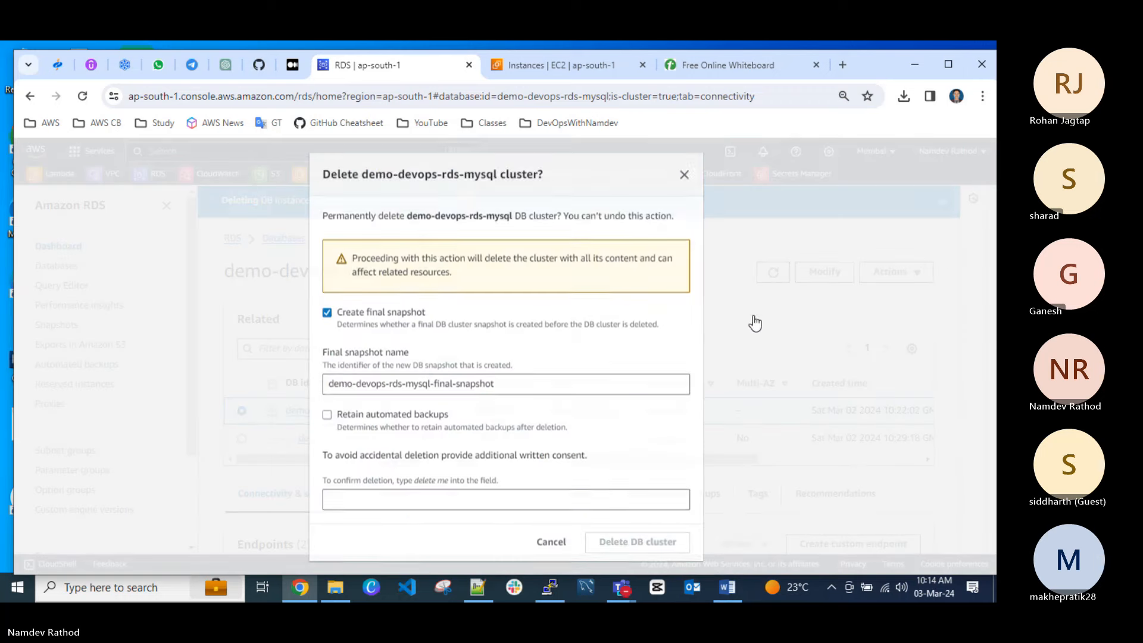
{"action": "left_click", "coordinate": [327, 415]}
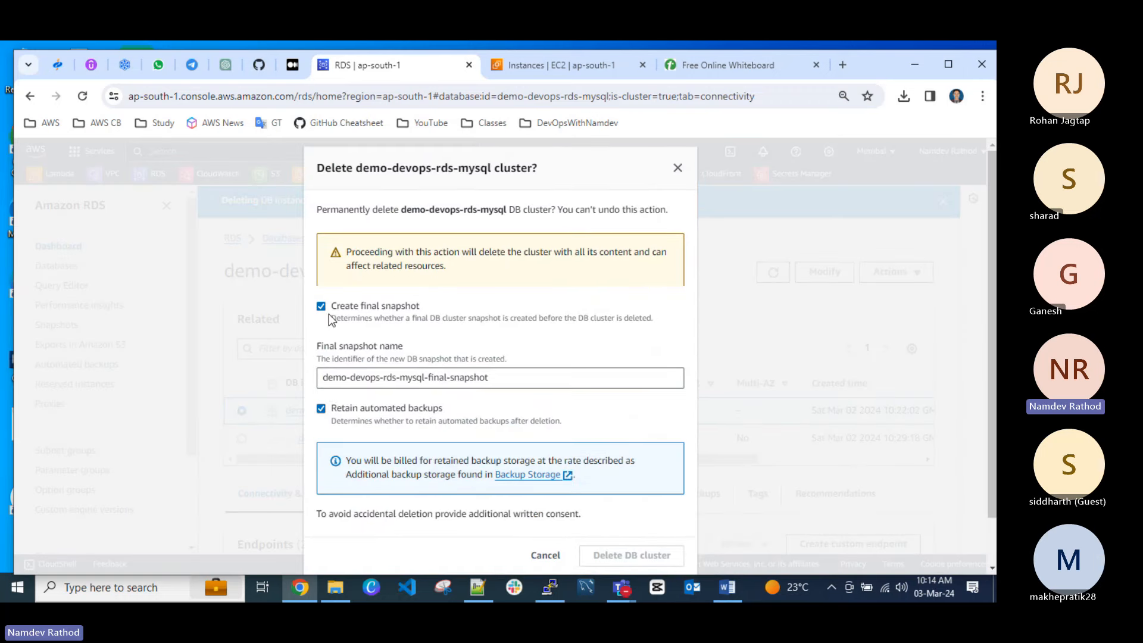
{"action": "left_click", "coordinate": [327, 311]}
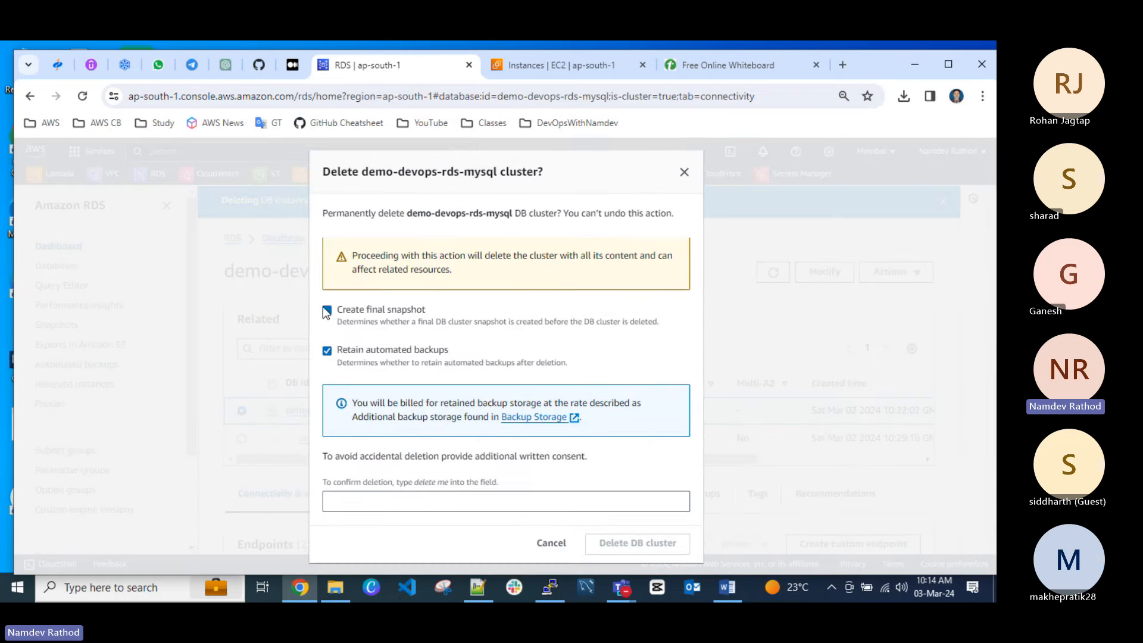
{"action": "left_click", "coordinate": [383, 499]}
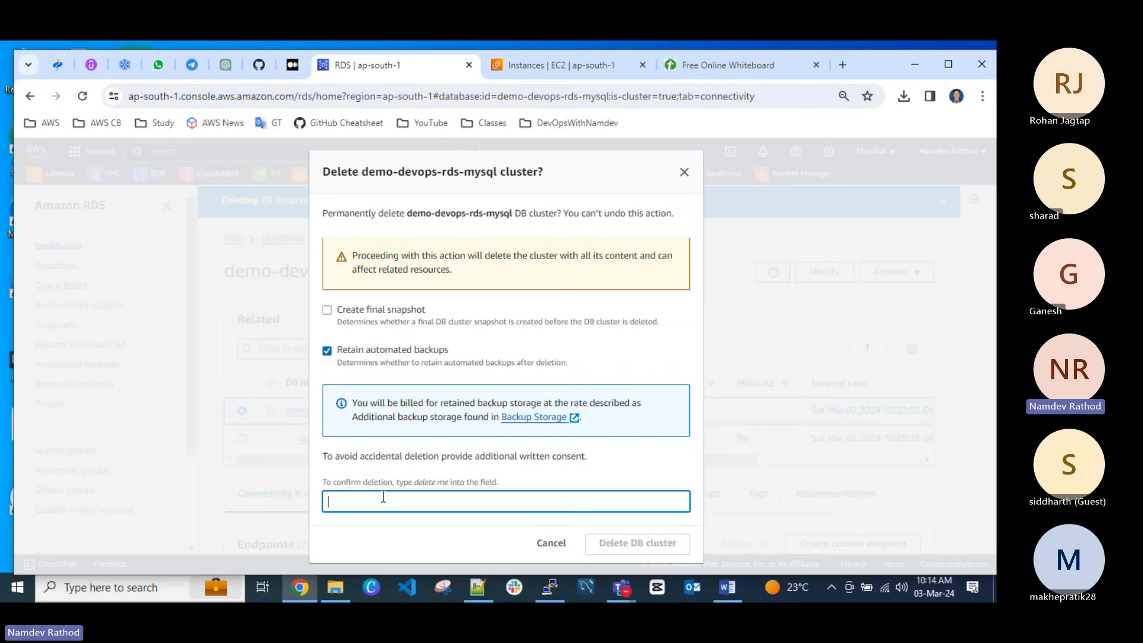
{"action": "type", "text": "de"}
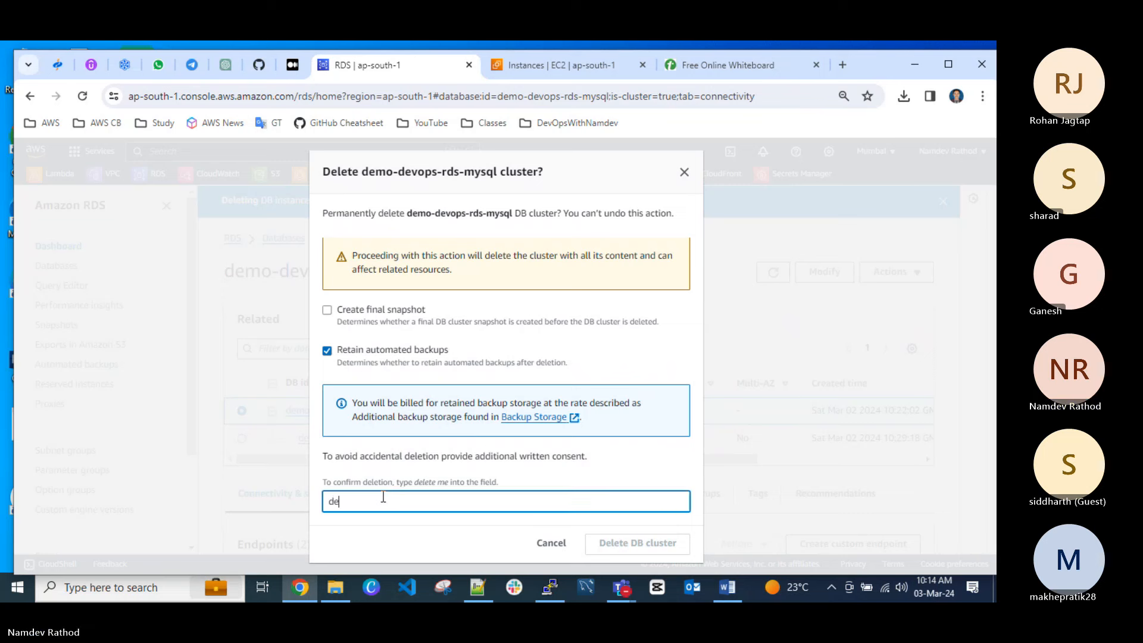
{"action": "type", "text": "lete me"}
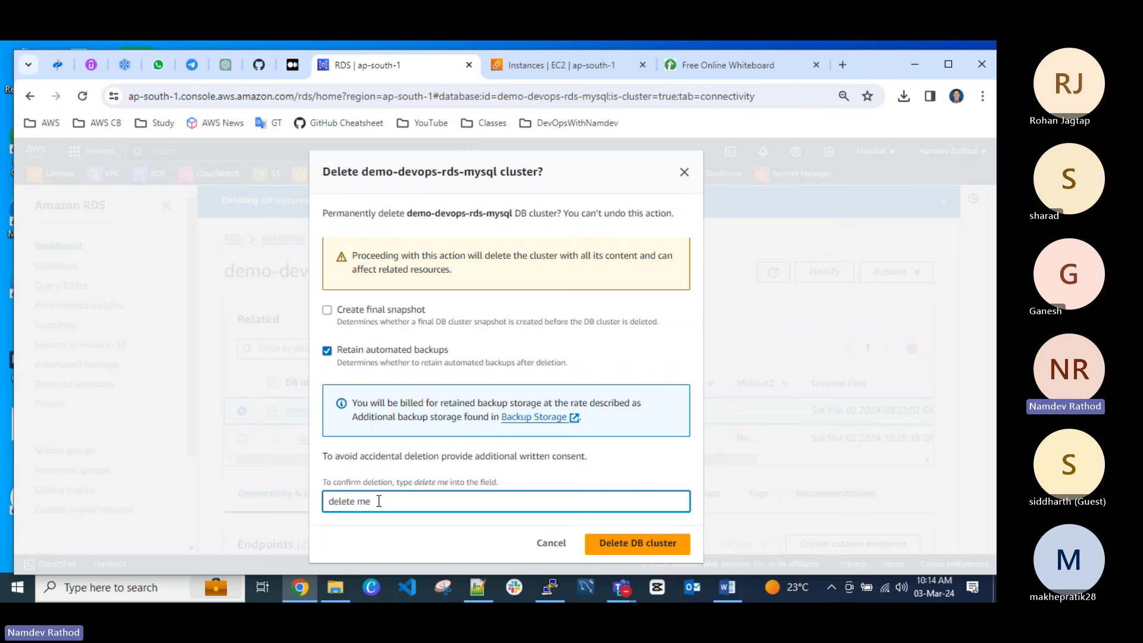
{"action": "left_click_drag", "start_coordinate": [345, 484], "coordinate": [503, 483]}
{"action": "left_click", "coordinate": [404, 484]}
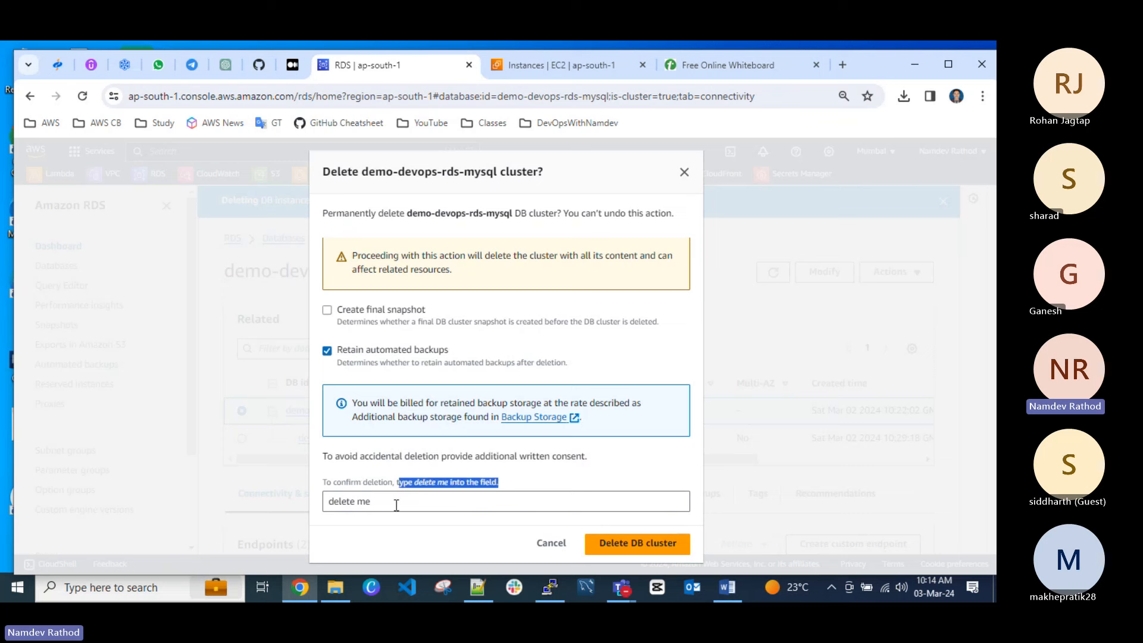
{"action": "left_click", "coordinate": [396, 505]}
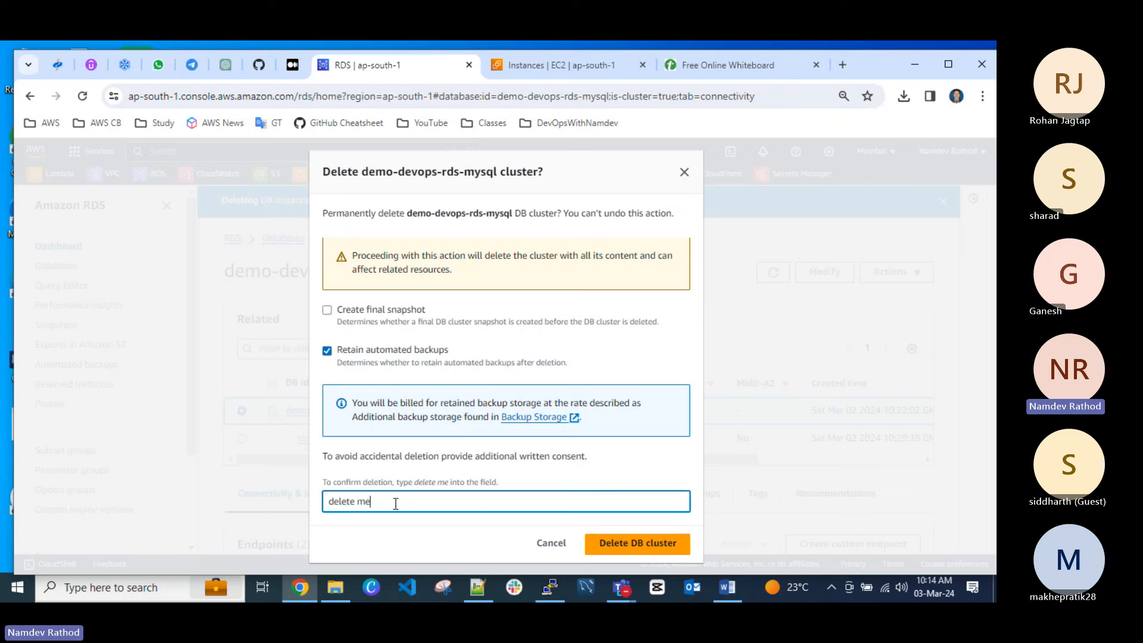
{"action": "left_click", "coordinate": [633, 545]}
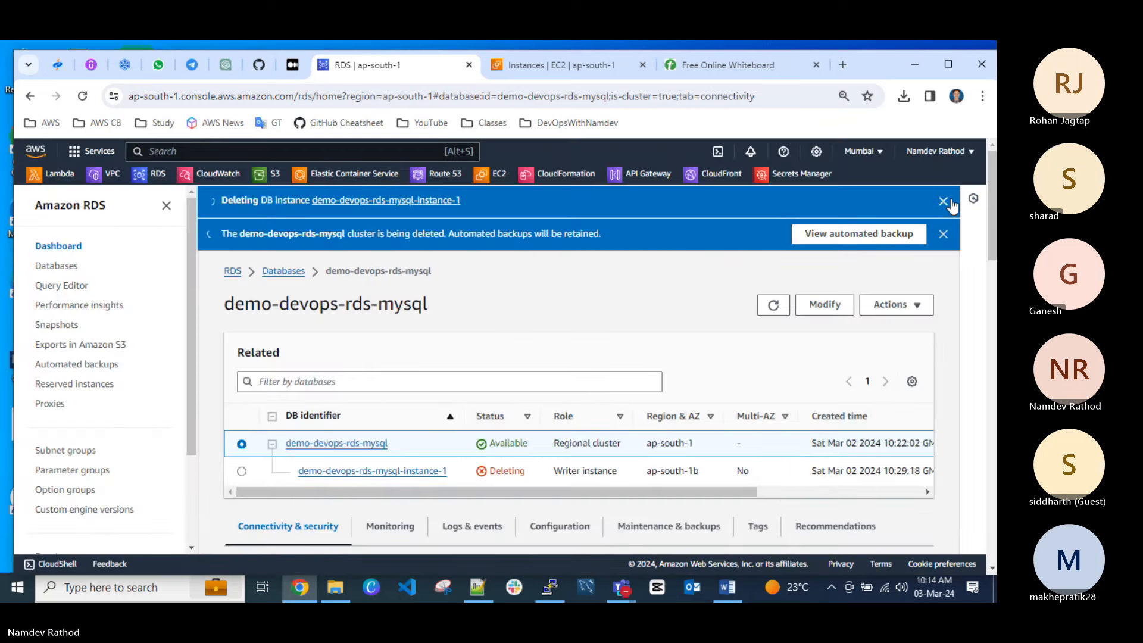
Dismiss both deletion notifications and refresh the demo-devops-rds-mysql details to check the deletion status.
{"action": "left_click", "coordinate": [945, 202]}
{"action": "left_click", "coordinate": [944, 203]}
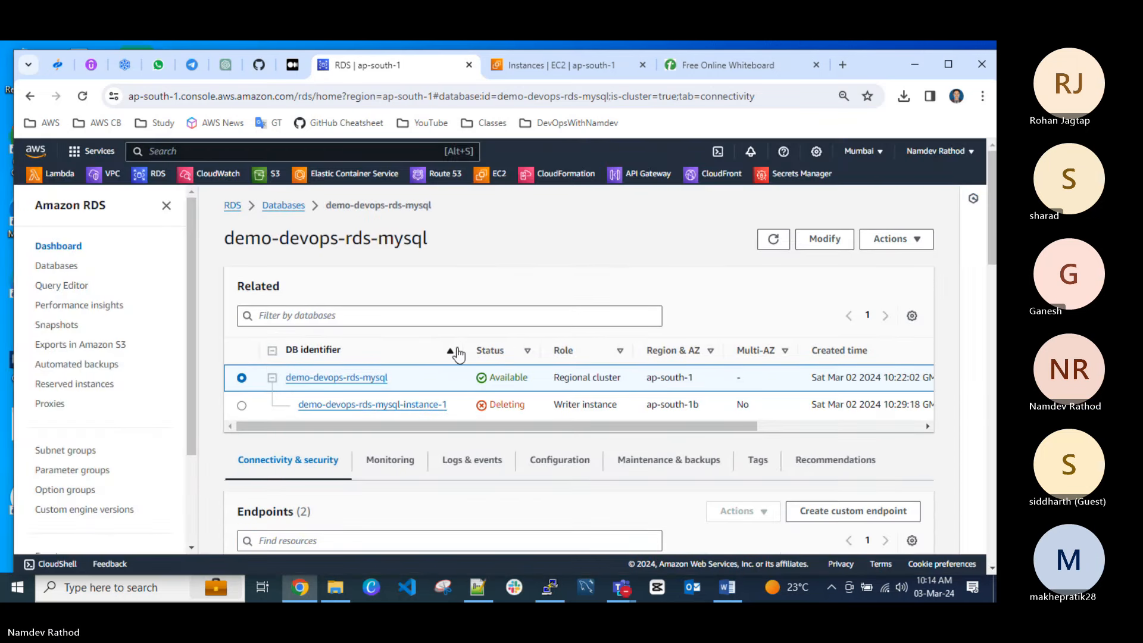
{"action": "left_click", "coordinate": [774, 243]}
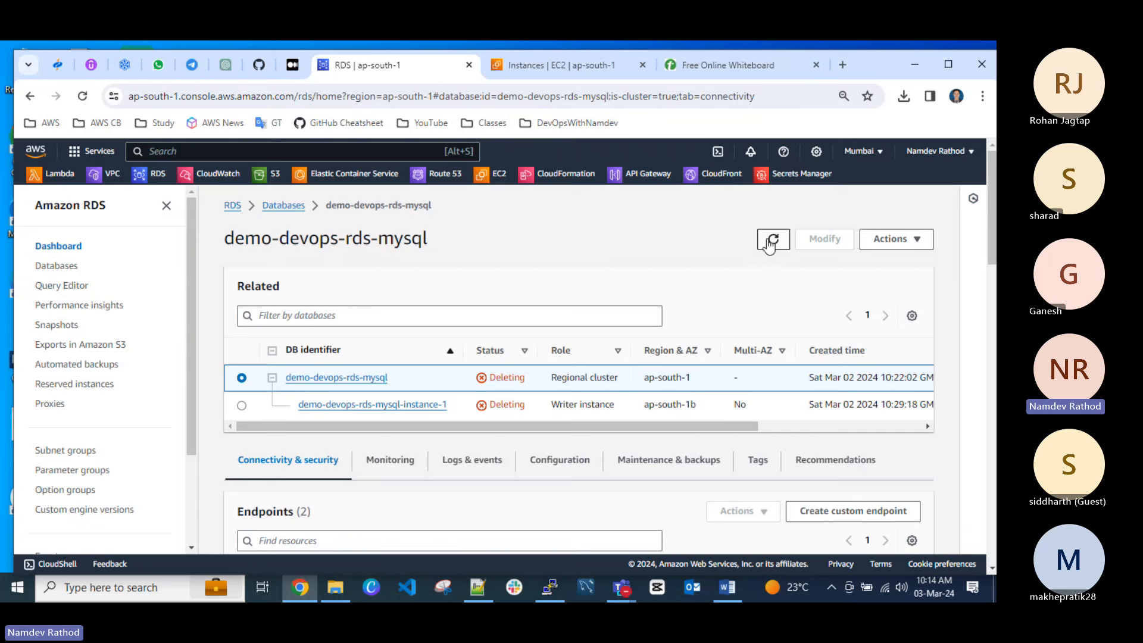
{"action": "left_click", "coordinate": [773, 243]}
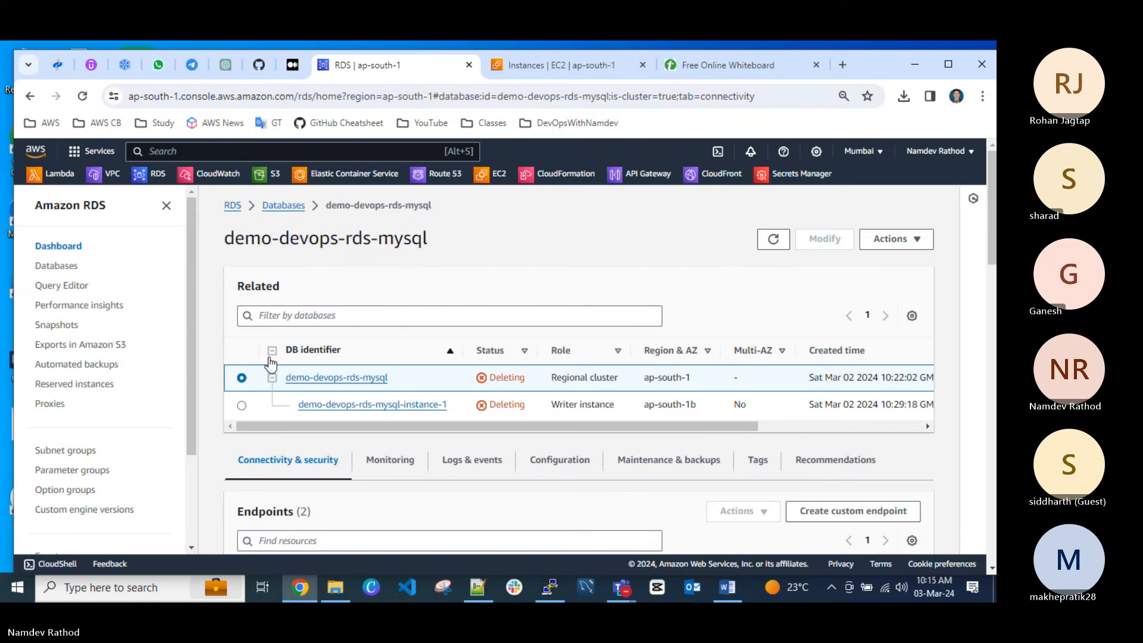
Check the RDS databases list and the dashboard's resource overview, and return to the databases list.
{"action": "left_click", "coordinate": [60, 265]}
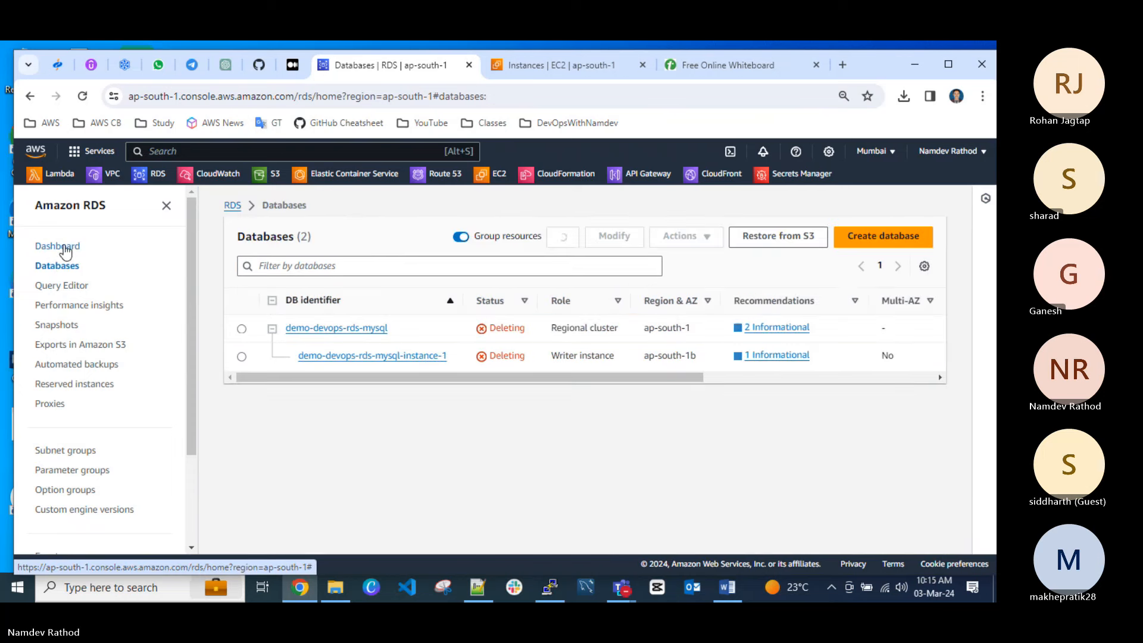
{"action": "left_click", "coordinate": [66, 246]}
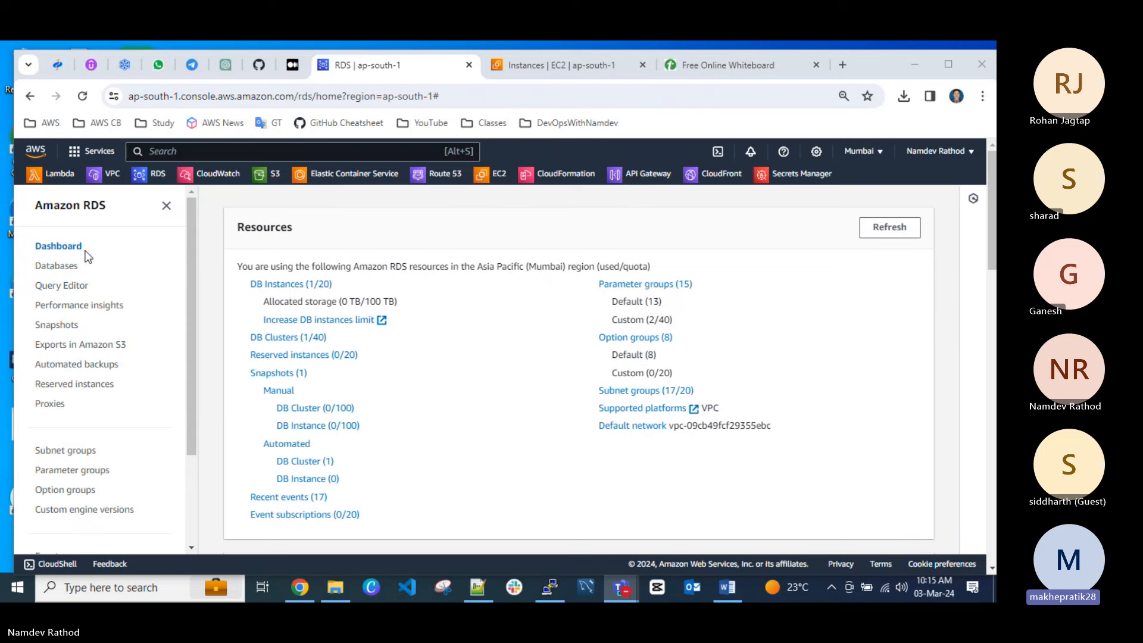
{"action": "left_click", "coordinate": [53, 269]}
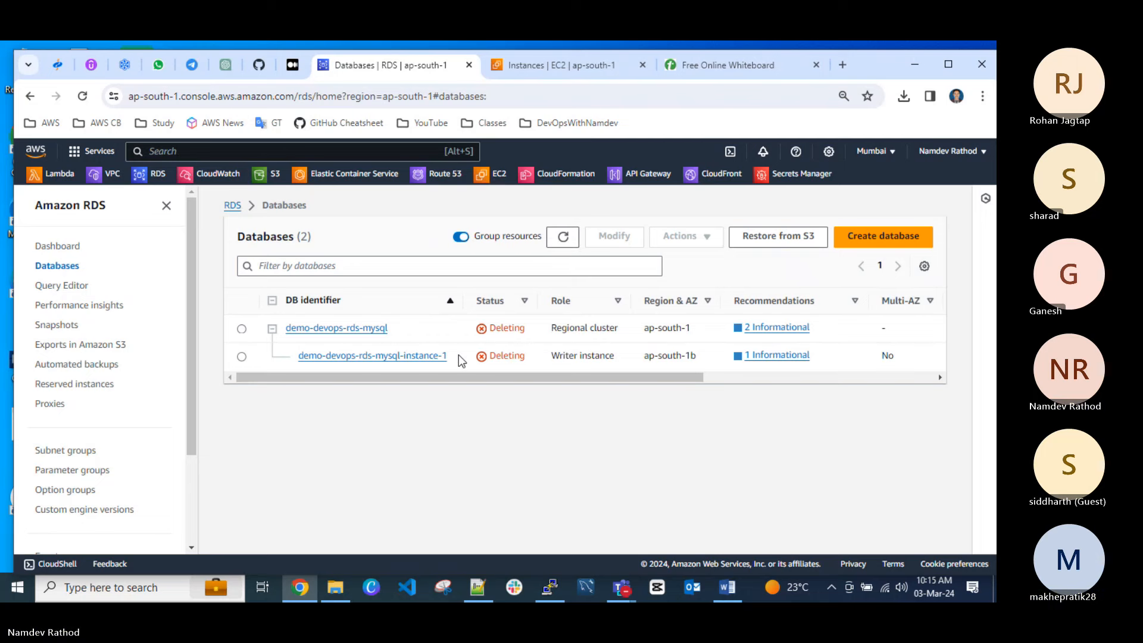
Add a new whiteboard page and sketch an LB box labelled public, with a line down to an EC2 box.
{"action": "left_click", "coordinate": [716, 64]}
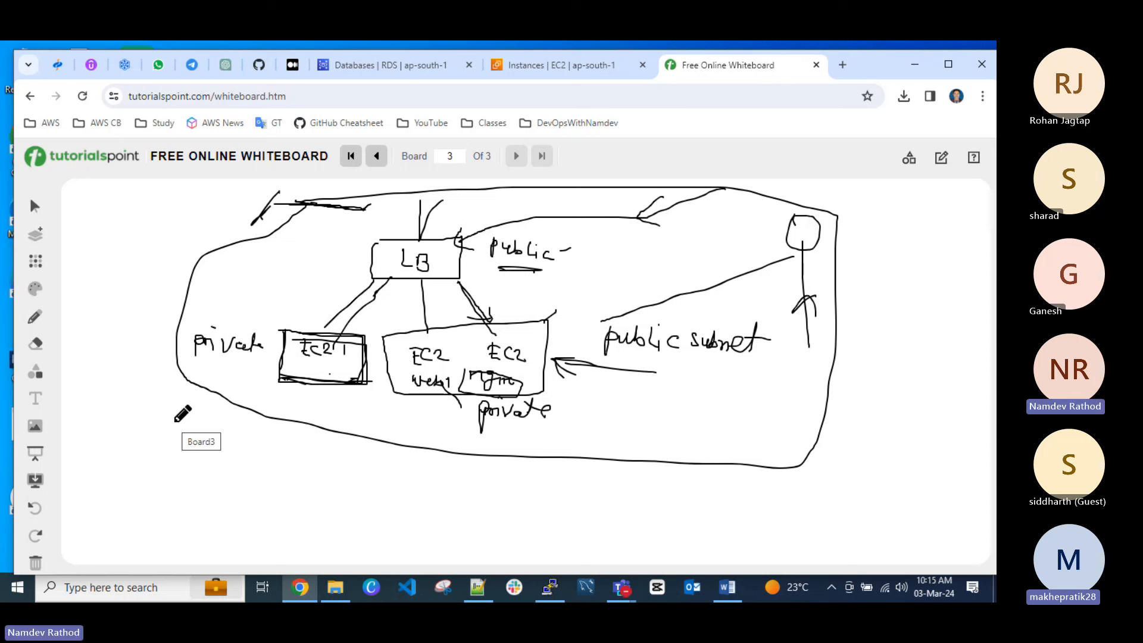
{"action": "left_click", "coordinate": [35, 233]}
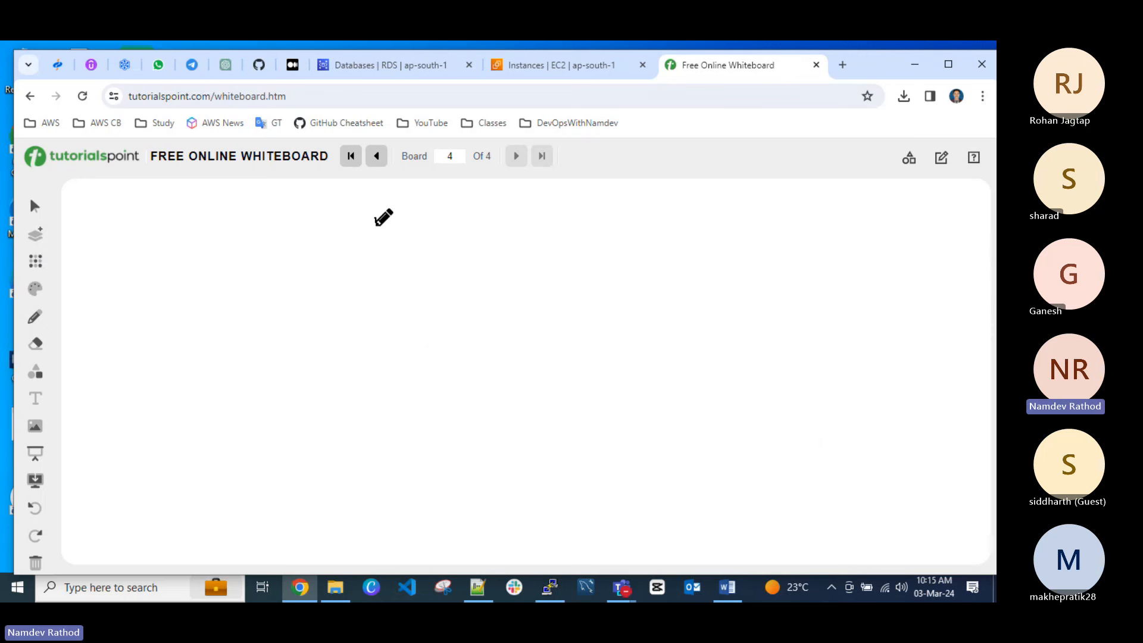
{"action": "mouse_move", "coordinate": [376, 218]}
{"action": "left_mouse_down"}
{"action": "mouse_move", "coordinate": [376, 245]}
{"action": "mouse_move", "coordinate": [415, 248]}
{"action": "mouse_move", "coordinate": [379, 284]}
{"action": "mouse_move", "coordinate": [322, 256]}
{"action": "mouse_move", "coordinate": [356, 274]}
{"action": "left_mouse_up"}
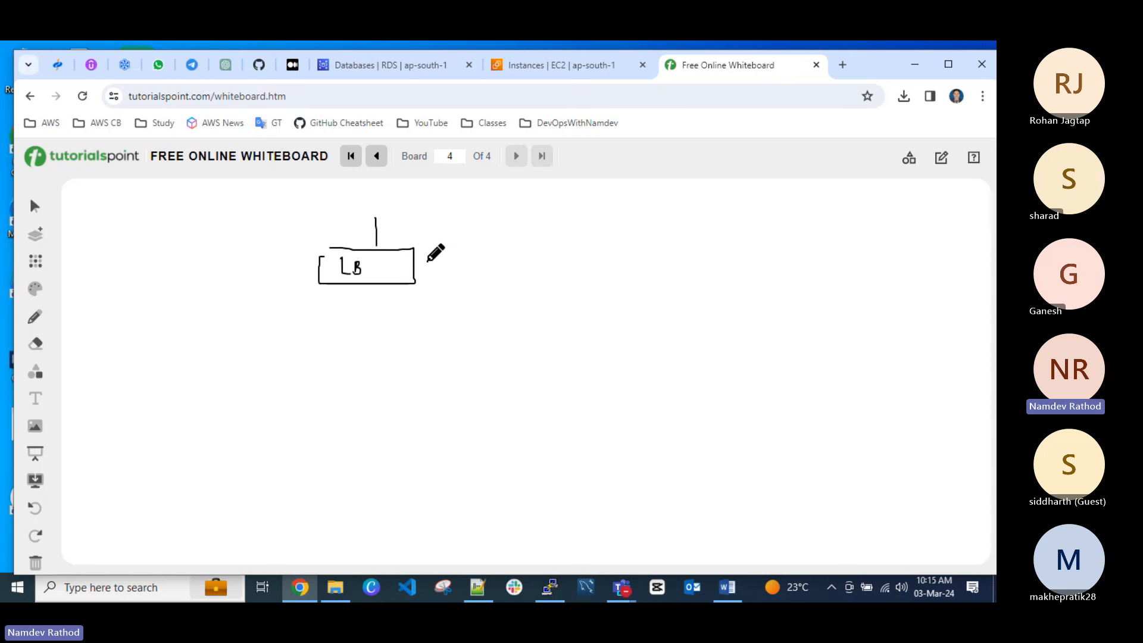
{"action": "mouse_move", "coordinate": [428, 260]}
{"action": "left_mouse_down"}
{"action": "mouse_move", "coordinate": [475, 268]}
{"action": "mouse_move", "coordinate": [493, 290]}
{"action": "left_mouse_up"}
{"action": "mouse_move", "coordinate": [347, 288]}
{"action": "left_mouse_down"}
{"action": "mouse_move", "coordinate": [340, 393]}
{"action": "mouse_move", "coordinate": [374, 392]}
{"action": "left_mouse_up"}
{"action": "mouse_move", "coordinate": [287, 373]}
{"action": "left_mouse_down"}
{"action": "mouse_move", "coordinate": [348, 372]}
{"action": "mouse_move", "coordinate": [398, 424]}
{"action": "mouse_move", "coordinate": [302, 382]}
{"action": "left_mouse_up"}
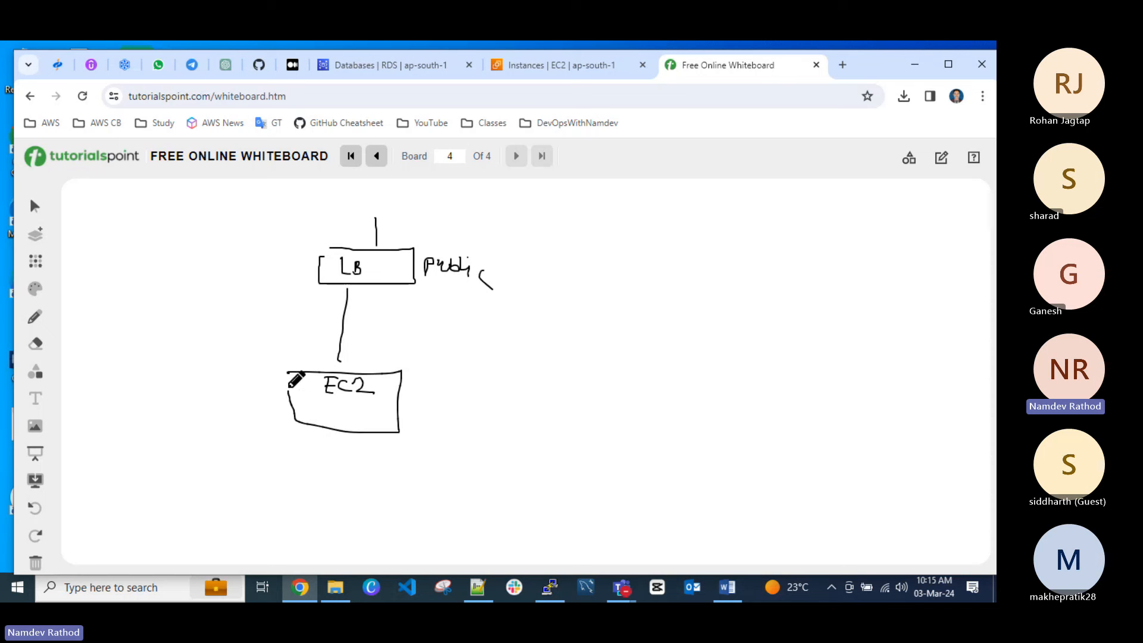
Write an underlined "public" label beside the EC2 box, with a short dash before it.
{"action": "left_click_drag", "start_coordinate": [434, 388], "coordinate": [450, 386]}
{"action": "mouse_move", "coordinate": [464, 386]}
{"action": "left_mouse_down"}
{"action": "mouse_move", "coordinate": [500, 388]}
{"action": "mouse_move", "coordinate": [515, 407]}
{"action": "mouse_move", "coordinate": [510, 423]}
{"action": "left_mouse_up"}
{"action": "left_click", "coordinate": [501, 381]}
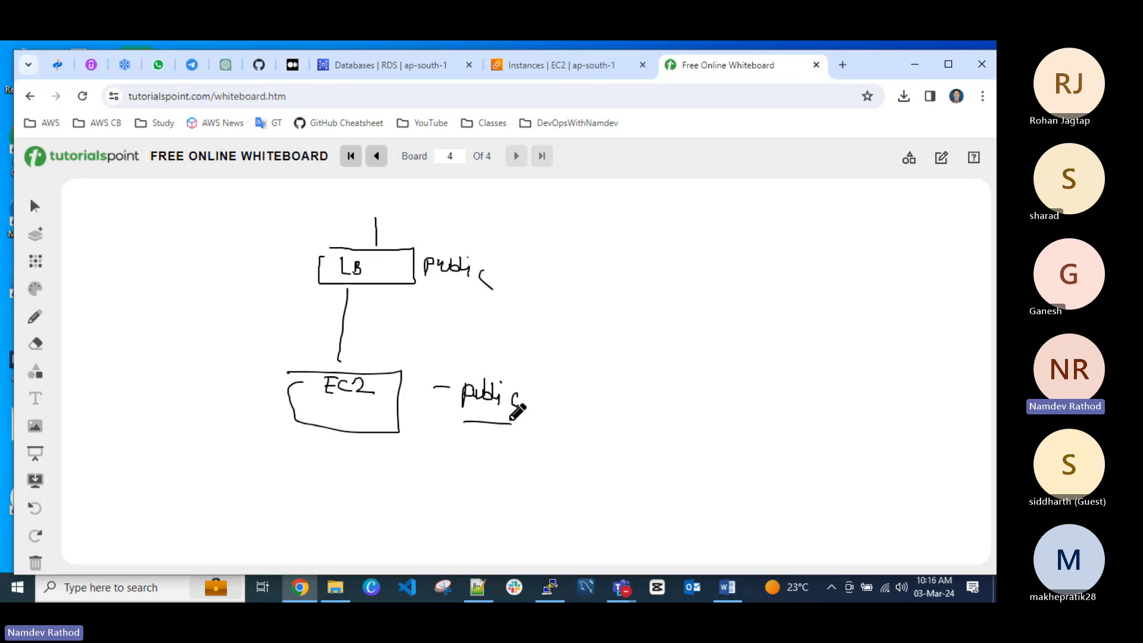
Retrace the EC2 box outline and add underlines to the public labels of the EC2 and the load balancer.
{"action": "left_click_drag", "start_coordinate": [395, 431], "coordinate": [420, 432]}
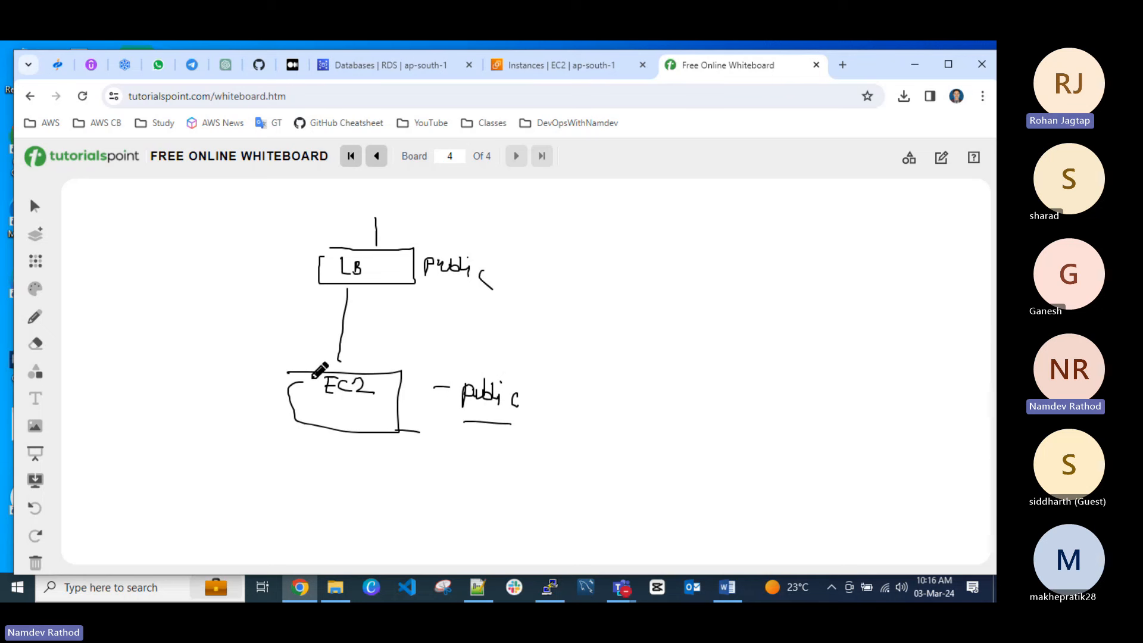
{"action": "mouse_move", "coordinate": [284, 370]}
{"action": "left_mouse_down"}
{"action": "mouse_move", "coordinate": [289, 410]}
{"action": "mouse_move", "coordinate": [326, 416]}
{"action": "mouse_move", "coordinate": [390, 396]}
{"action": "mouse_move", "coordinate": [387, 370]}
{"action": "mouse_move", "coordinate": [305, 374]}
{"action": "left_mouse_up"}
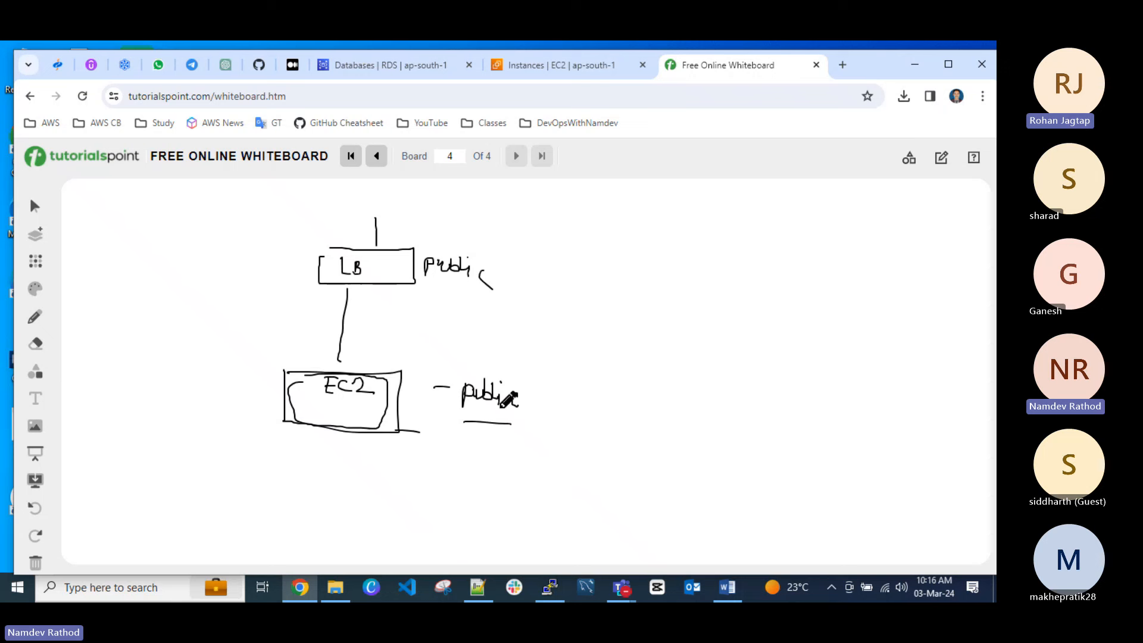
{"action": "left_click_drag", "start_coordinate": [451, 412], "coordinate": [477, 412]}
{"action": "left_click_drag", "start_coordinate": [419, 283], "coordinate": [465, 288]}
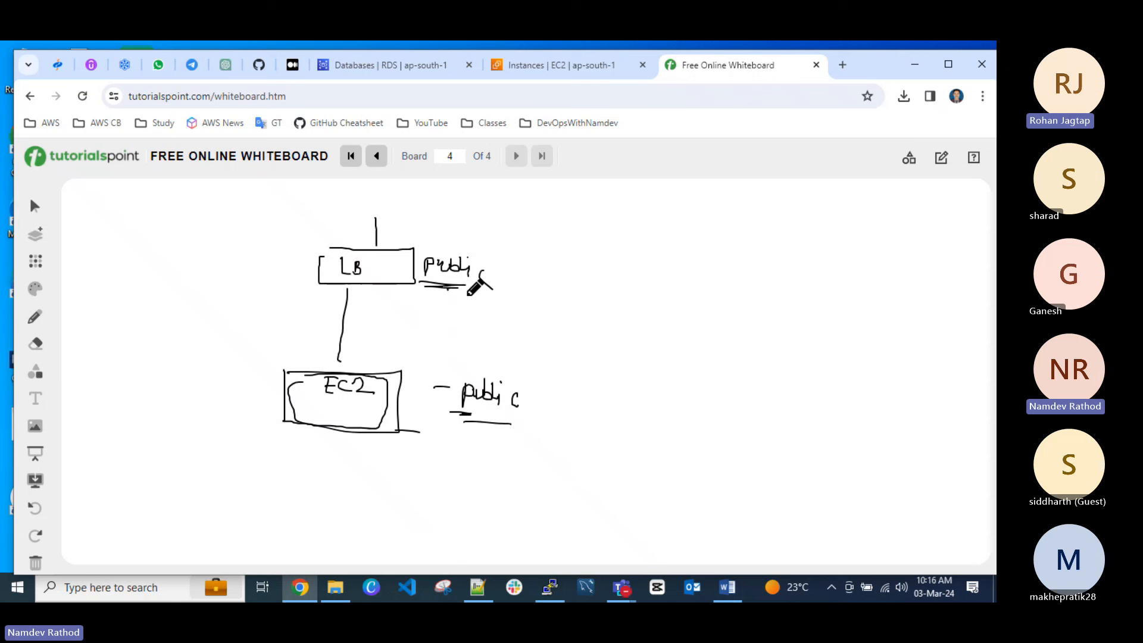
Scribble a short label beside the load balancer, draw a distant oval with an upward arrow beneath it, and connect the oval to the load balancer.
{"action": "mouse_move", "coordinate": [548, 244]}
{"action": "left_mouse_down"}
{"action": "mouse_move", "coordinate": [546, 263]}
{"action": "mouse_move", "coordinate": [567, 249]}
{"action": "left_mouse_up"}
{"action": "mouse_move", "coordinate": [802, 216]}
{"action": "left_mouse_down"}
{"action": "mouse_move", "coordinate": [868, 262]}
{"action": "mouse_move", "coordinate": [750, 243]}
{"action": "mouse_move", "coordinate": [819, 227]}
{"action": "left_mouse_up"}
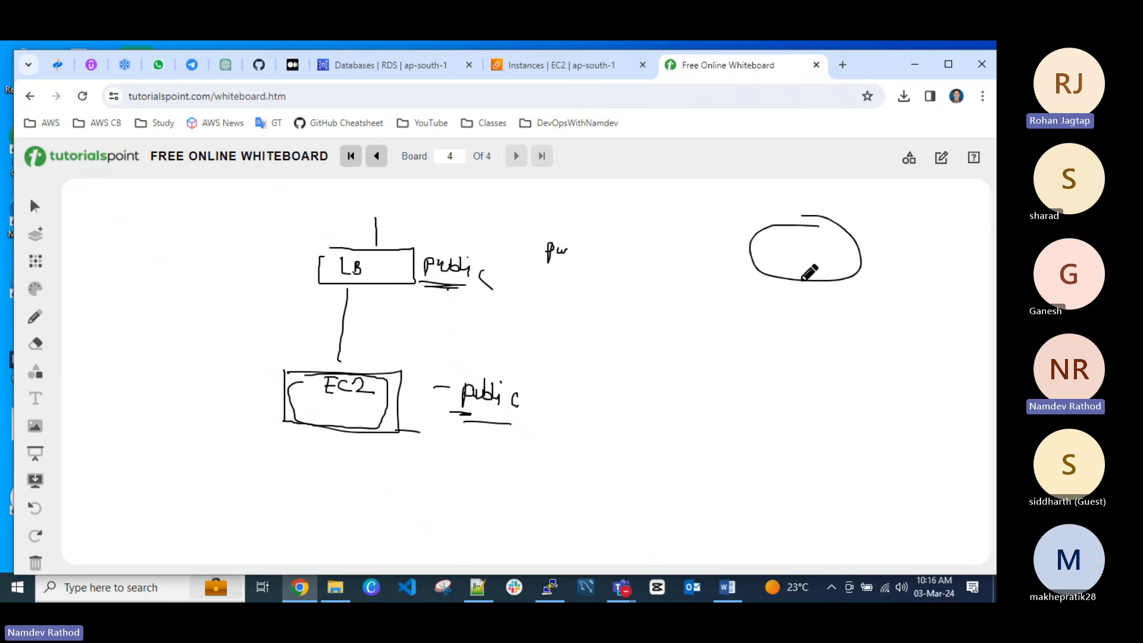
{"action": "left_click_drag", "start_coordinate": [802, 279], "coordinate": [823, 403]}
{"action": "left_click_drag", "start_coordinate": [791, 356], "coordinate": [838, 349]}
{"action": "left_click_drag", "start_coordinate": [753, 267], "coordinate": [409, 255]}
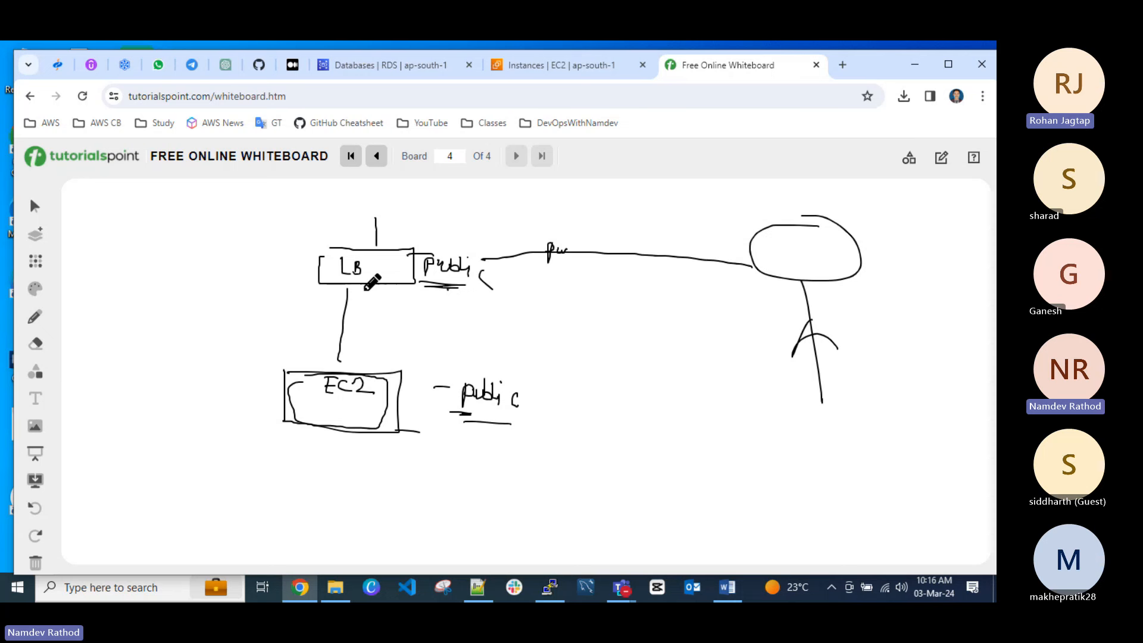
Trace the traffic path from the load balancer to the EC2 box and back out, and underline the EC2's public label again.
{"action": "left_click_drag", "start_coordinate": [358, 282], "coordinate": [346, 341]}
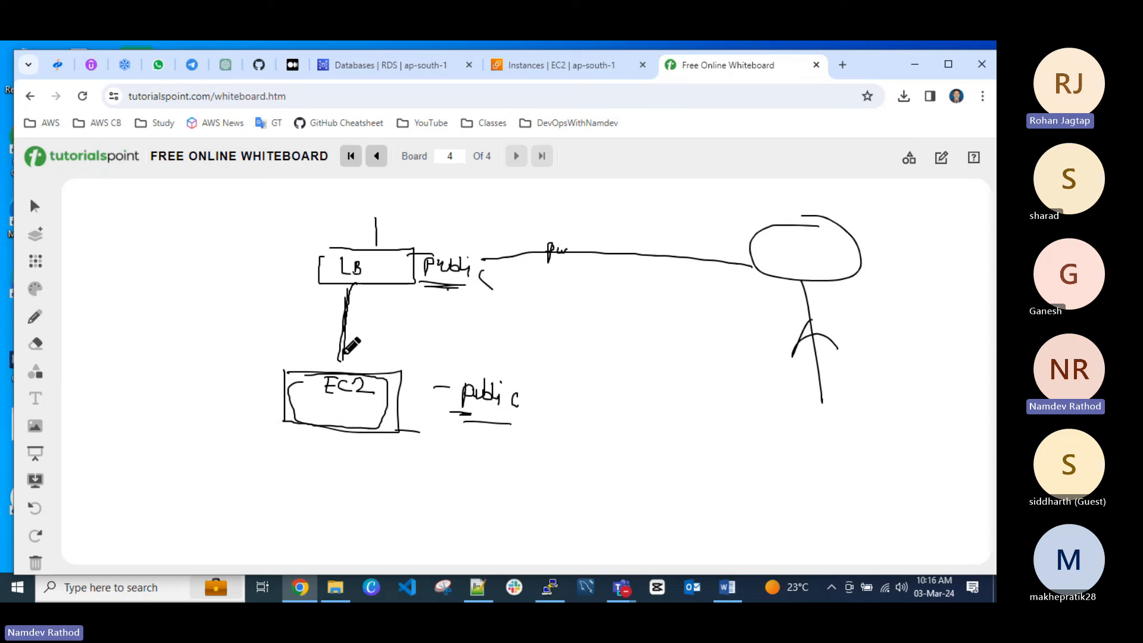
{"action": "mouse_move", "coordinate": [343, 353]}
{"action": "left_mouse_down"}
{"action": "mouse_move", "coordinate": [342, 369]}
{"action": "mouse_move", "coordinate": [340, 330]}
{"action": "mouse_move", "coordinate": [373, 277]}
{"action": "mouse_move", "coordinate": [587, 268]}
{"action": "left_mouse_up"}
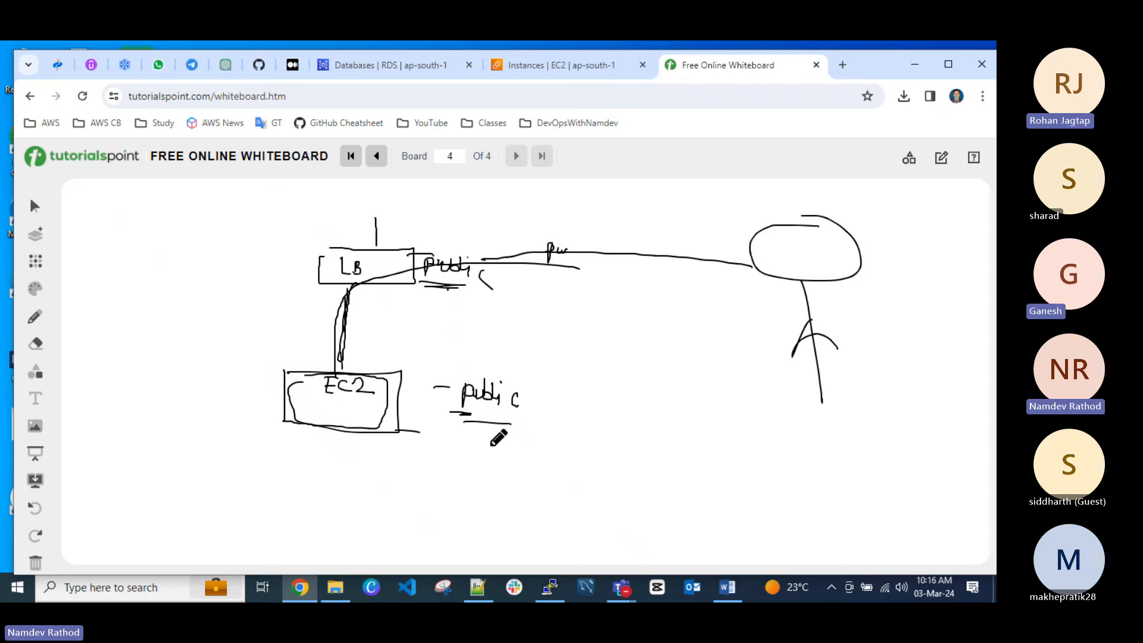
{"action": "mouse_move", "coordinate": [439, 424]}
{"action": "left_mouse_down"}
{"action": "mouse_move", "coordinate": [500, 427]}
{"action": "mouse_move", "coordinate": [459, 425]}
{"action": "mouse_move", "coordinate": [484, 424]}
{"action": "left_mouse_up"}
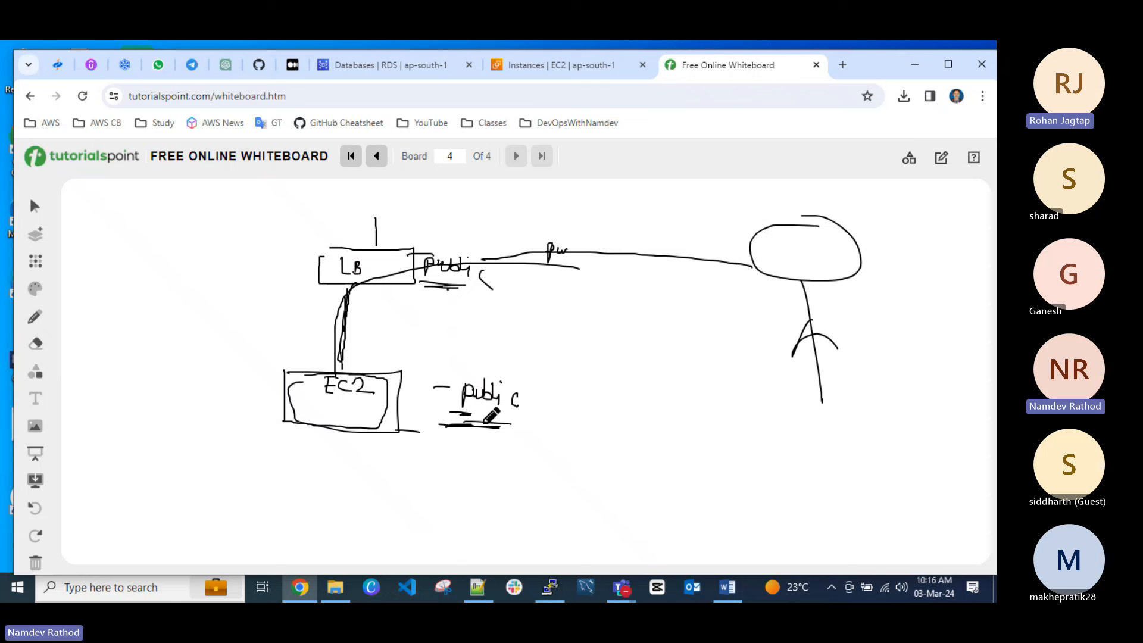
Write an underlined "private" label beneath the EC2's public label, and draw a box around the load balancer and its public label.
{"action": "mouse_move", "coordinate": [393, 448]}
{"action": "left_mouse_down"}
{"action": "mouse_move", "coordinate": [392, 470]}
{"action": "mouse_move", "coordinate": [410, 459]}
{"action": "mouse_move", "coordinate": [419, 470]}
{"action": "mouse_move", "coordinate": [430, 454]}
{"action": "mouse_move", "coordinate": [475, 464]}
{"action": "left_mouse_up"}
{"action": "mouse_move", "coordinate": [382, 476]}
{"action": "left_mouse_down"}
{"action": "mouse_move", "coordinate": [474, 478]}
{"action": "mouse_move", "coordinate": [452, 481]}
{"action": "left_mouse_up"}
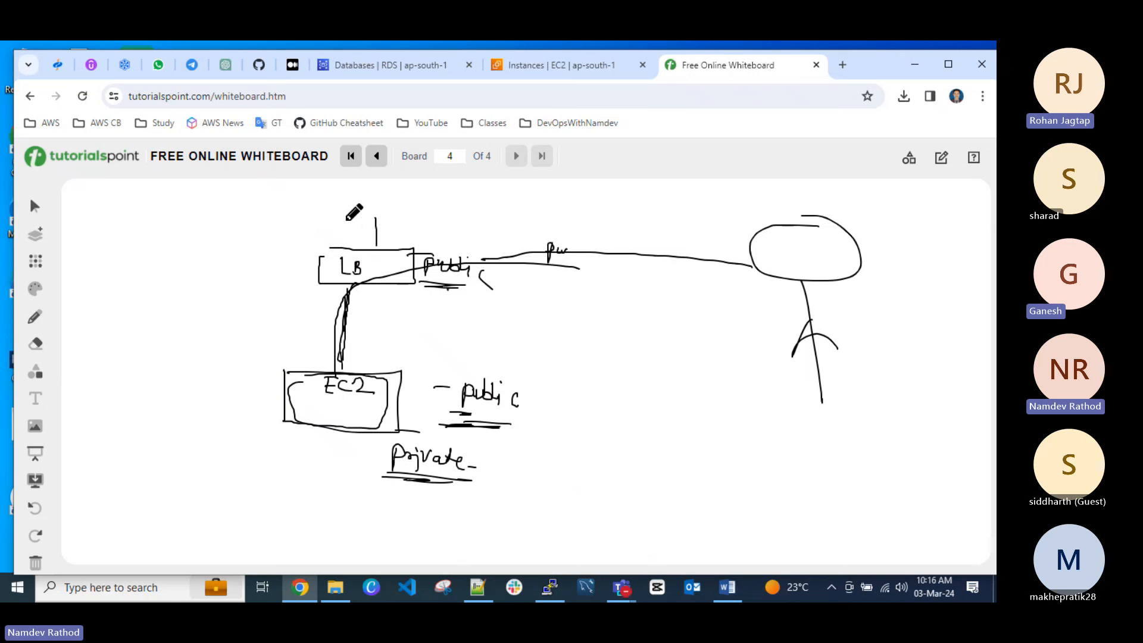
{"action": "mouse_move", "coordinate": [277, 229]}
{"action": "left_mouse_down"}
{"action": "mouse_move", "coordinate": [518, 265]}
{"action": "mouse_move", "coordinate": [388, 309]}
{"action": "mouse_move", "coordinate": [289, 284]}
{"action": "mouse_move", "coordinate": [286, 244]}
{"action": "left_mouse_up"}
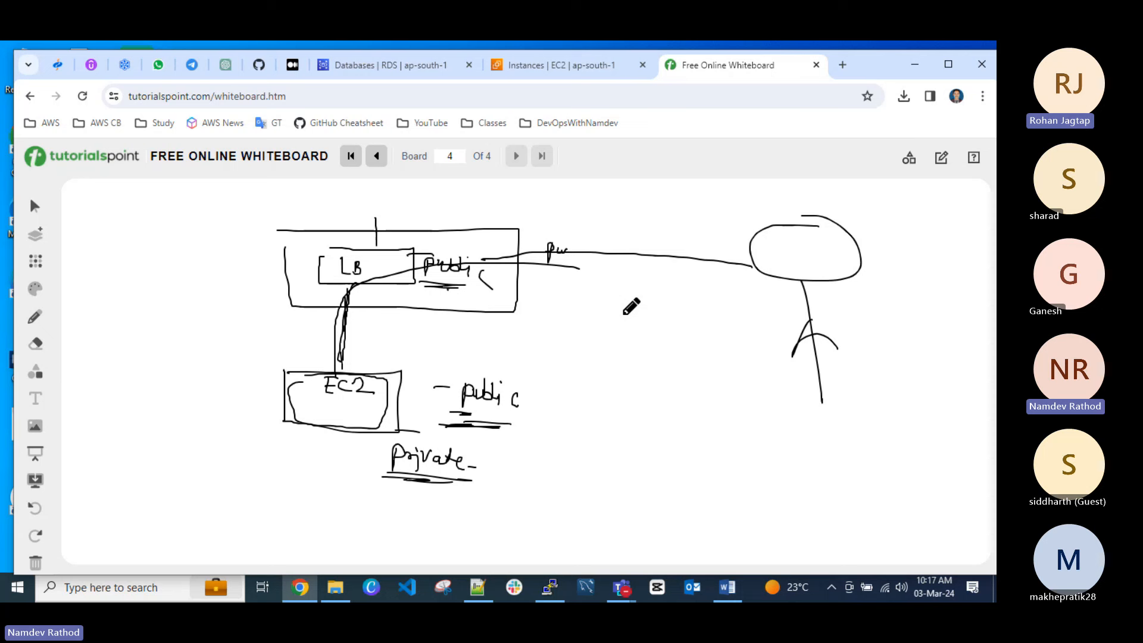
Open flipkart.com in a new tab as an example of a public site, highlight its address, and close the tab.
{"action": "left_click", "coordinate": [842, 65]}
{"action": "type", "text": "goo"}
{"action": "key", "text": "BackSpace"}
{"action": "key", "text": "BackSpace"}
{"action": "key", "text": "BackSpace"}
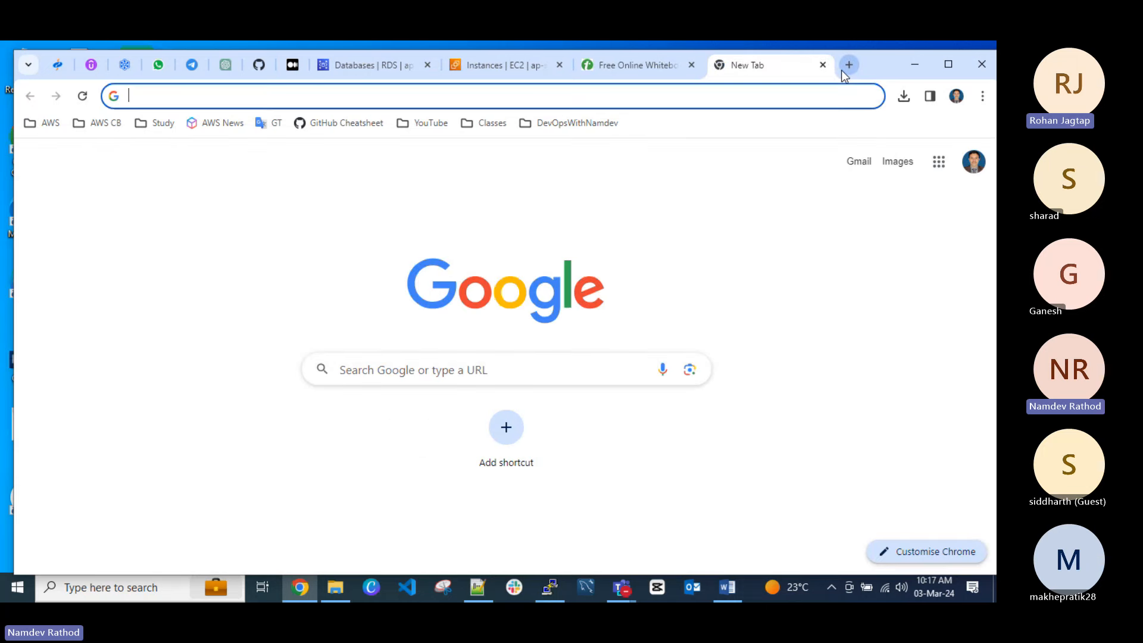
{"action": "type", "text": "fli"}
{"action": "key", "text": "Return"}
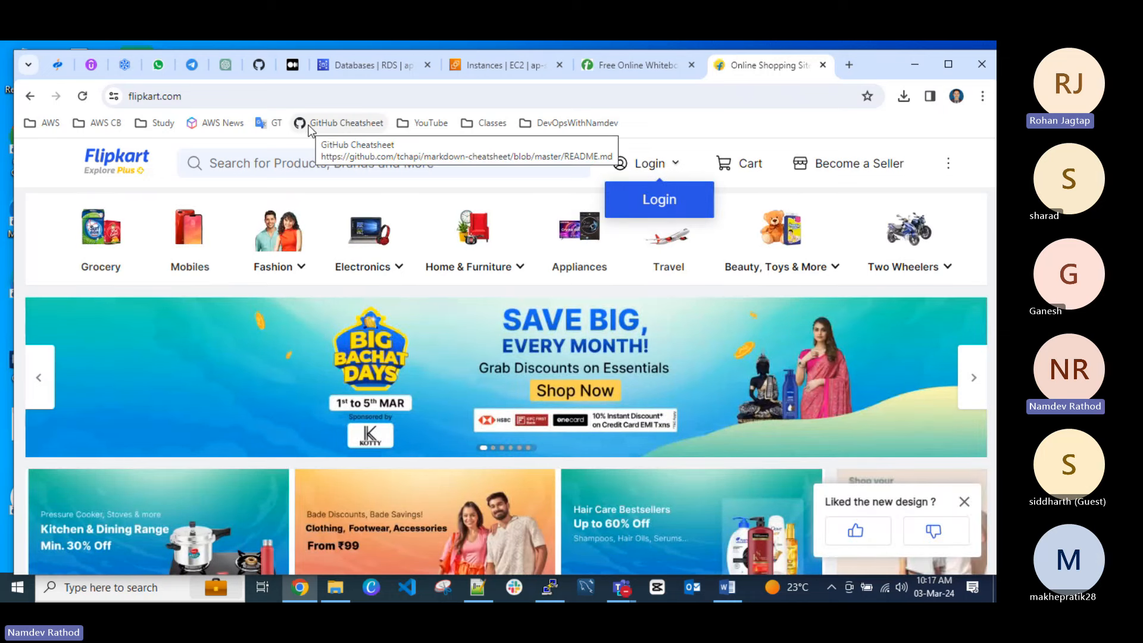
{"action": "left_click", "coordinate": [244, 96]}
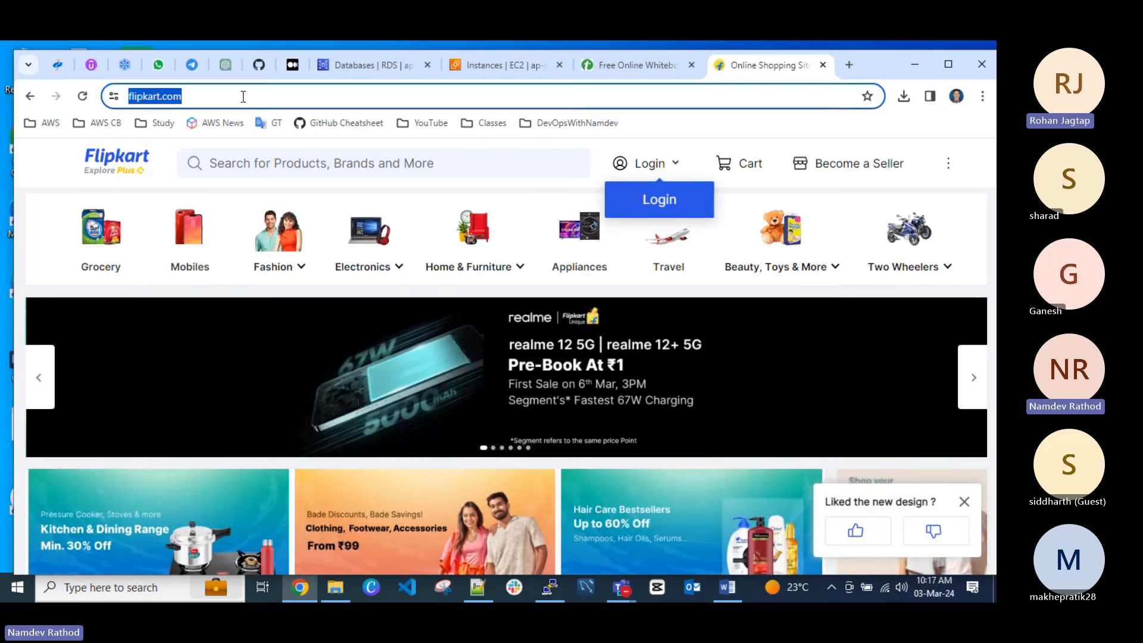
{"action": "left_click", "coordinate": [822, 65]}
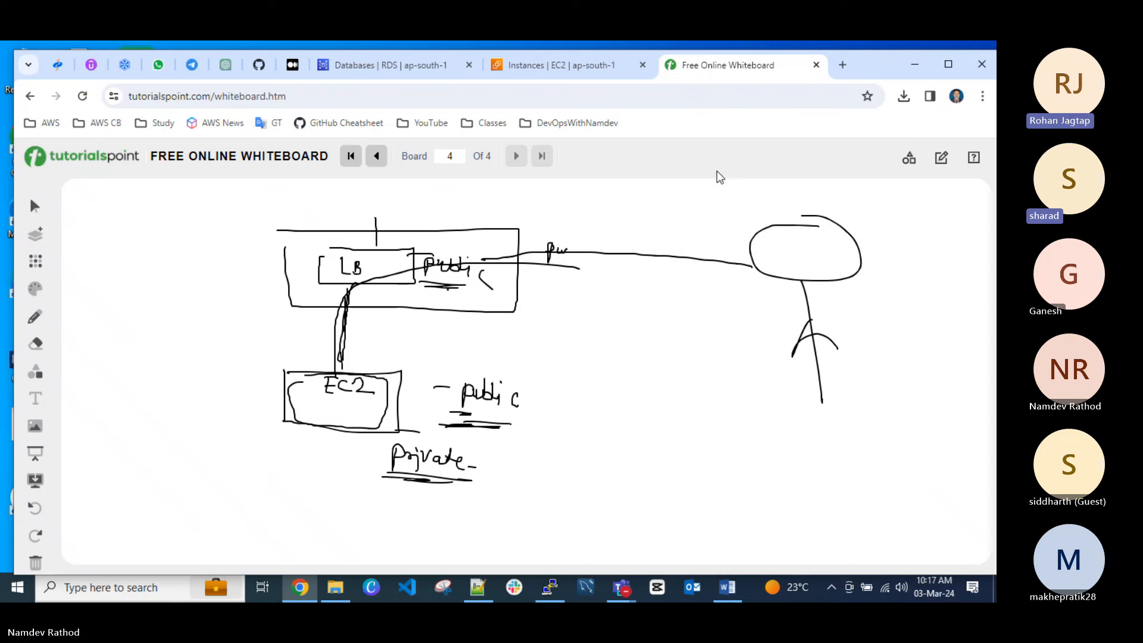
Switch to the EC2 instances list, deselect the Demo-Bastion-EC2-Linux instance, and refresh the list.
{"action": "left_click", "coordinate": [559, 66]}
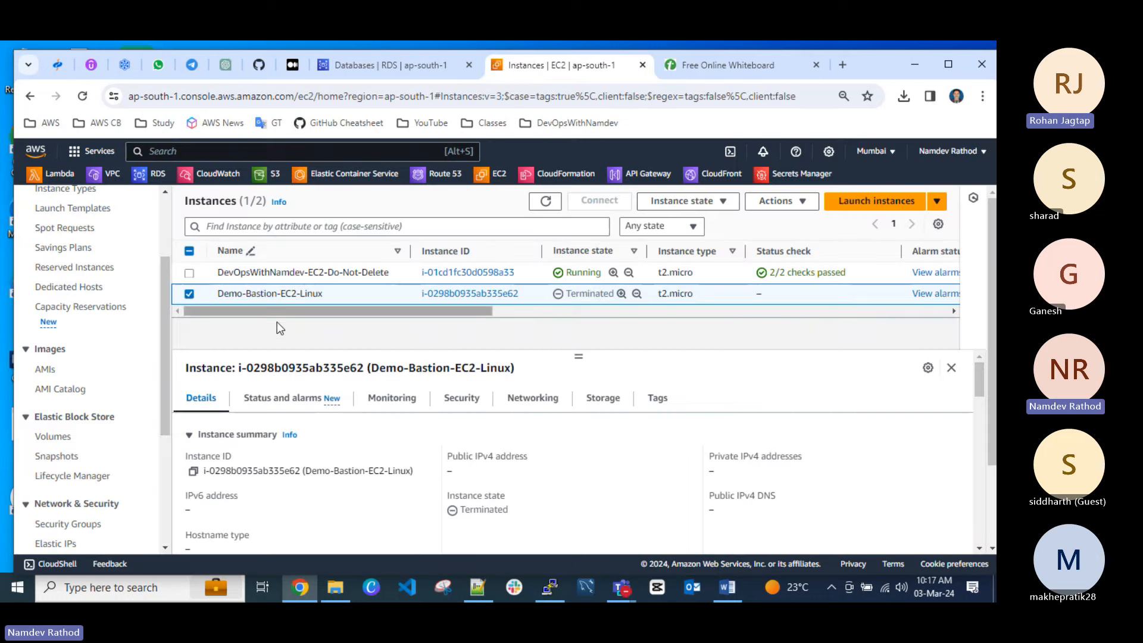
{"action": "left_click", "coordinate": [546, 202]}
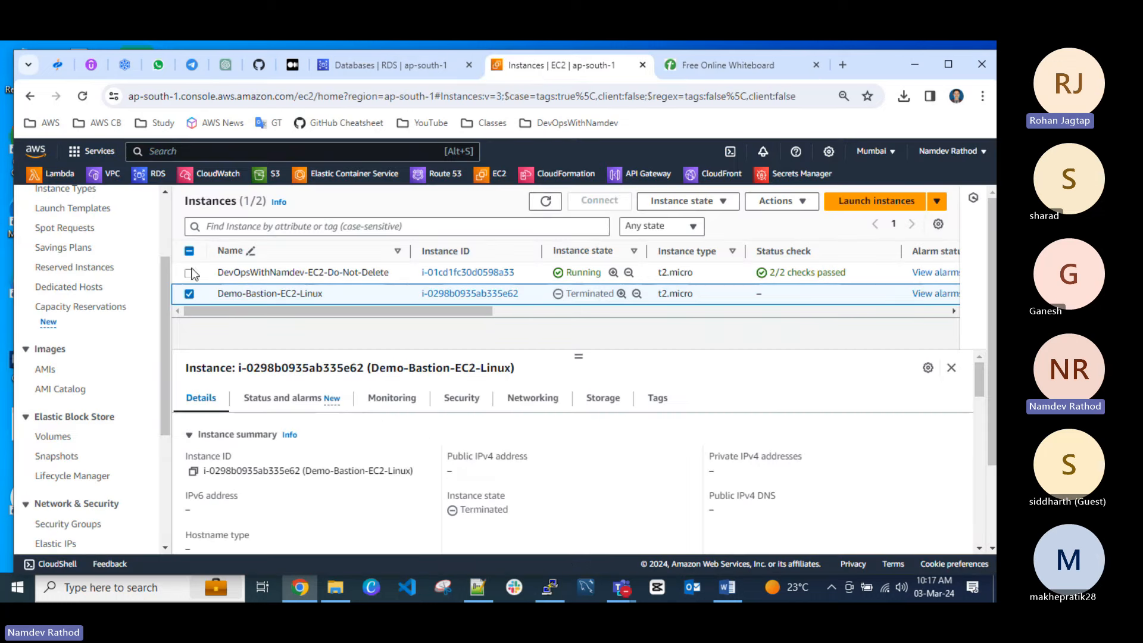
{"action": "left_click", "coordinate": [189, 294]}
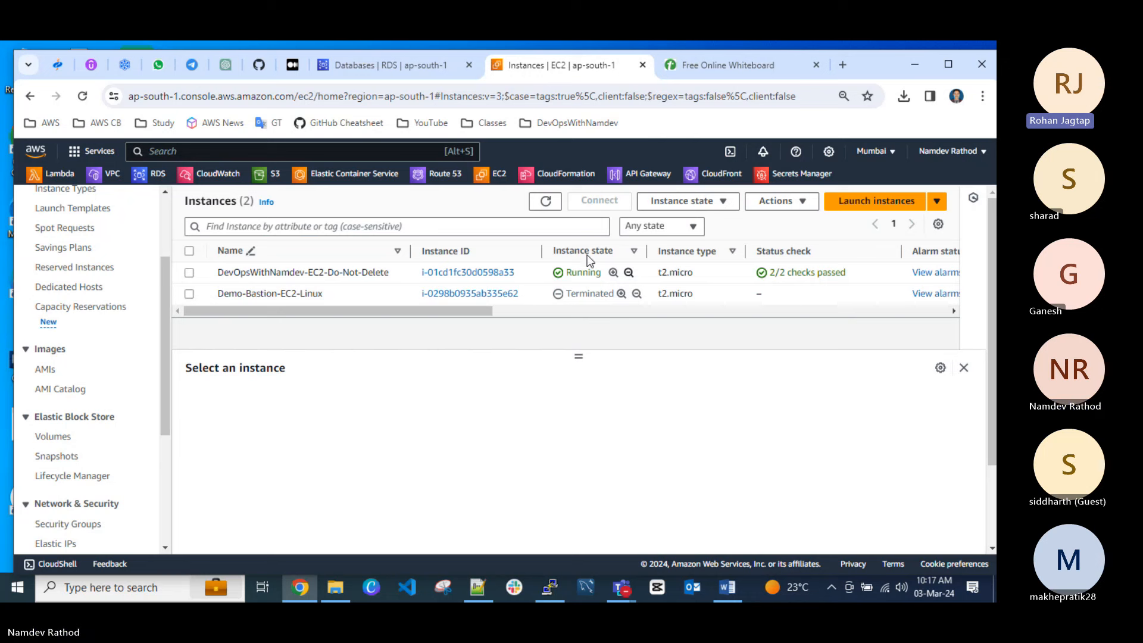
{"action": "left_click", "coordinate": [545, 203]}
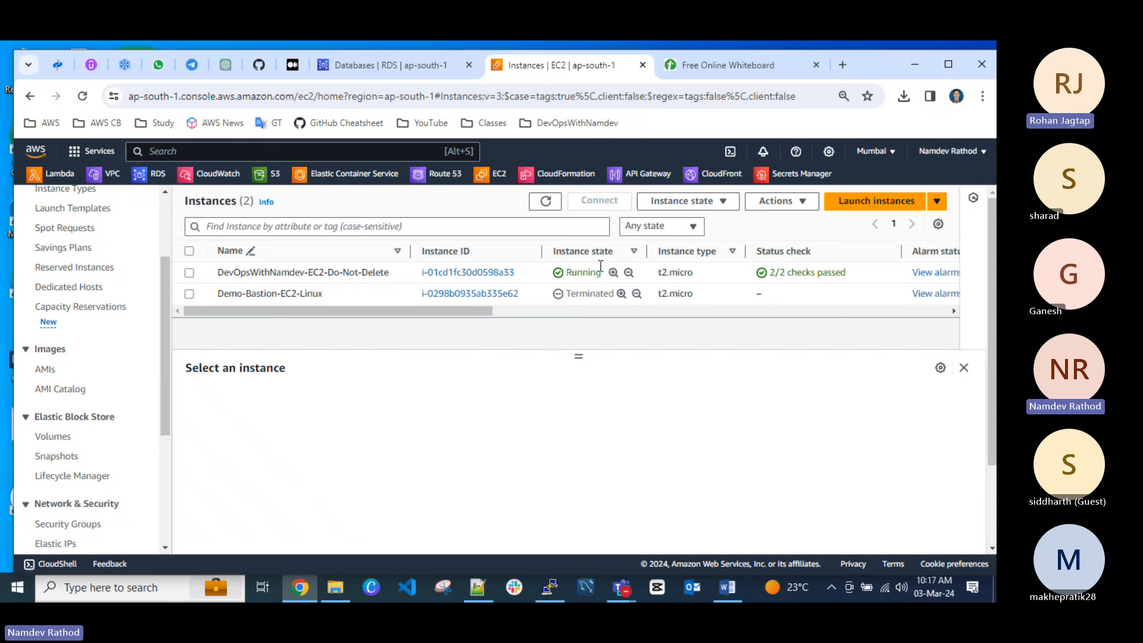
Start launching a new EC2 instance and name it Demo-EC2-Linux-Private.
{"action": "left_click", "coordinate": [866, 205]}
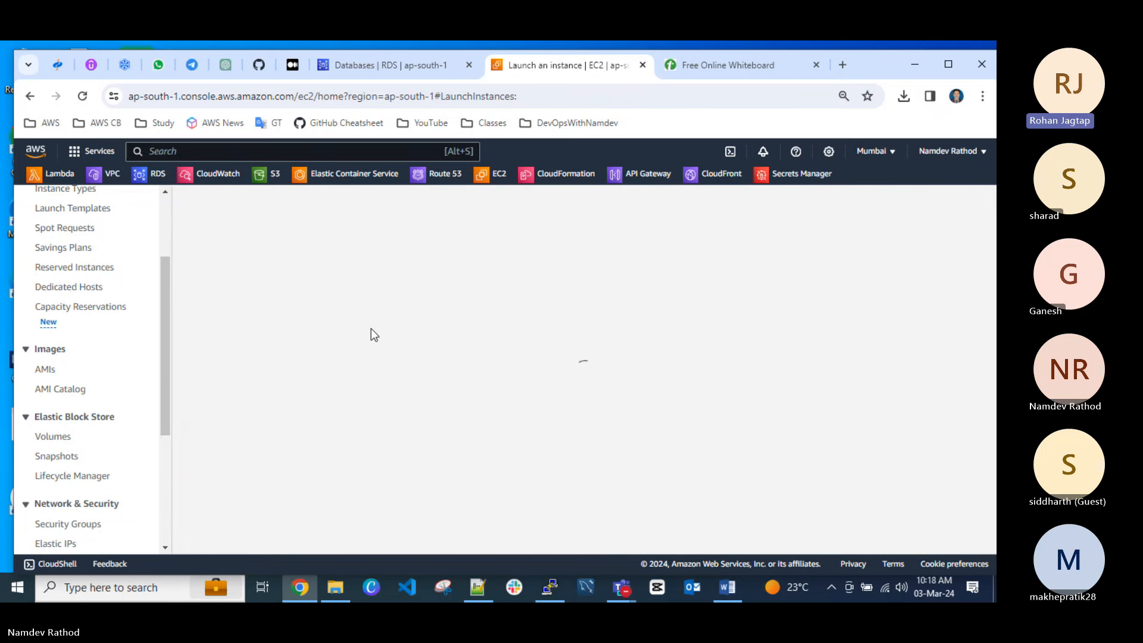
{"action": "scroll", "coordinate": [166, 373], "scroll_direction": "down", "scroll_amount": 1}
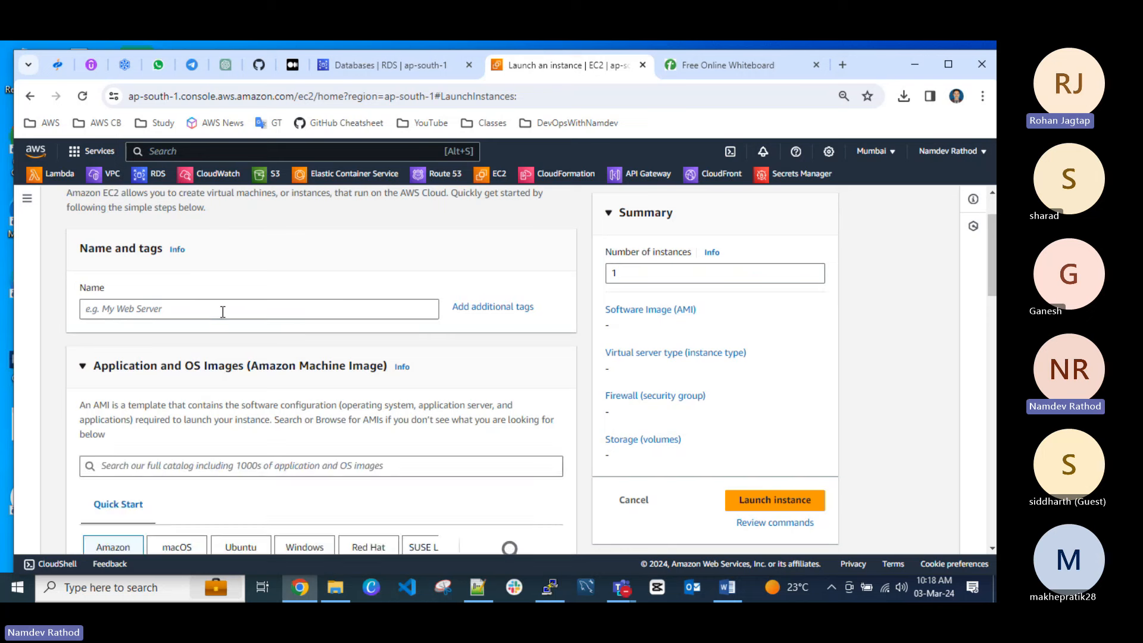
{"action": "left_click", "coordinate": [223, 311]}
{"action": "type", "text": "Demo"}
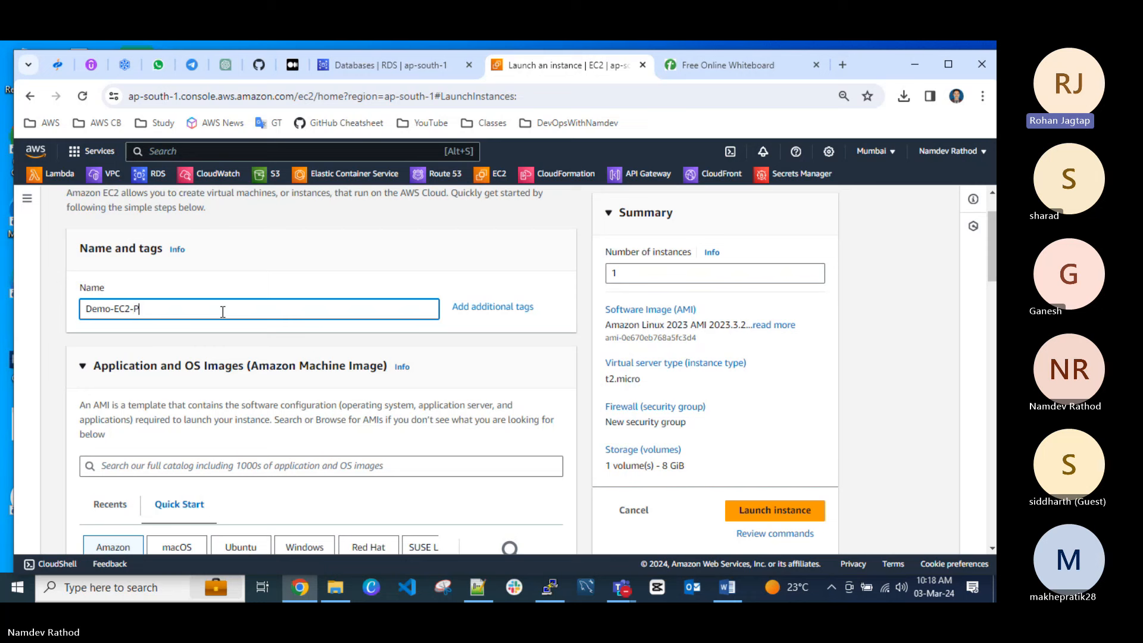
{"action": "type", "text": "-EC2-Linu"}
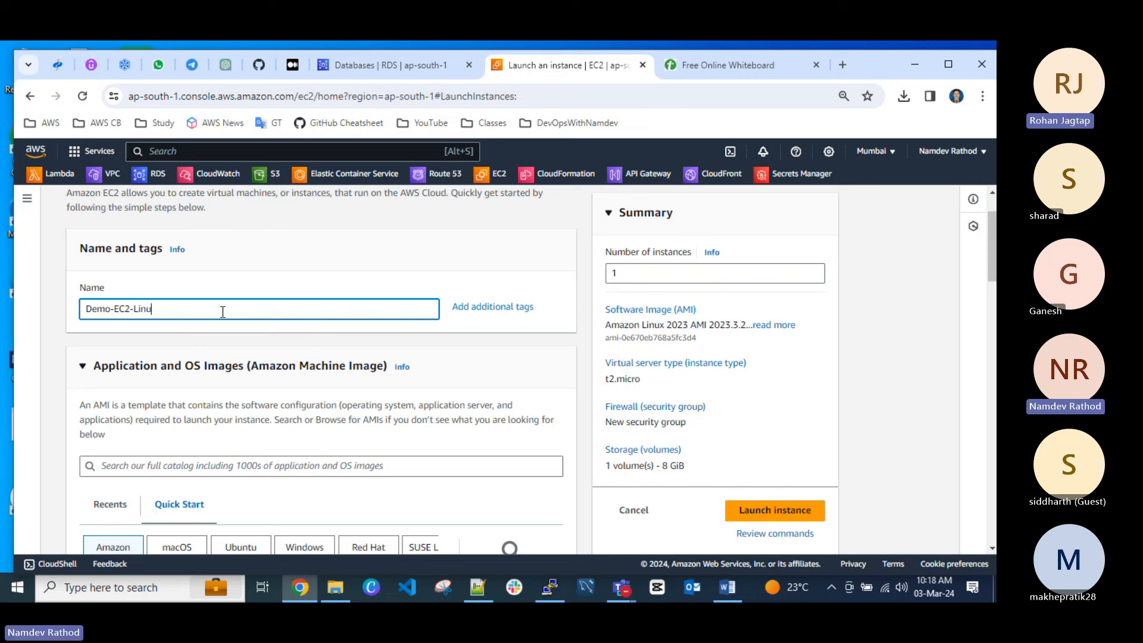
{"action": "type", "text": "x-Private"}
{"action": "key", "text": "ctrl+a"}
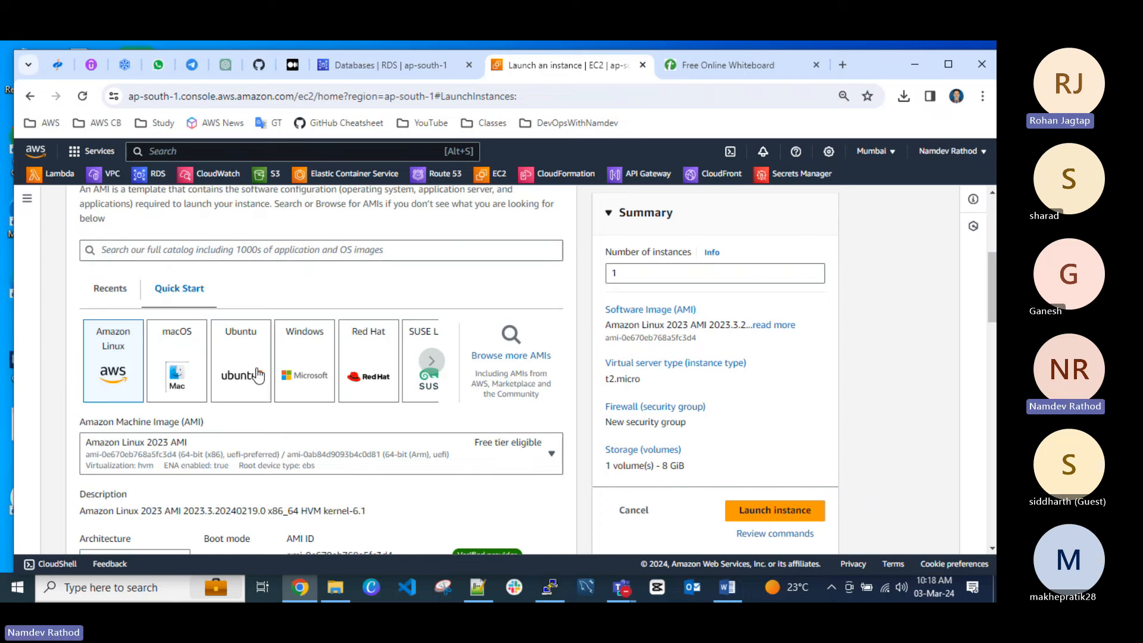
Keep the Amazon Linux 2023 AMI and t2.micro type, and choose Demo-Bastion-EC2-Linux as the key pair.
{"action": "scroll", "coordinate": [113, 345], "scroll_direction": "down", "scroll_amount": 3}
{"action": "scroll", "coordinate": [116, 369], "scroll_direction": "down", "scroll_amount": 1}
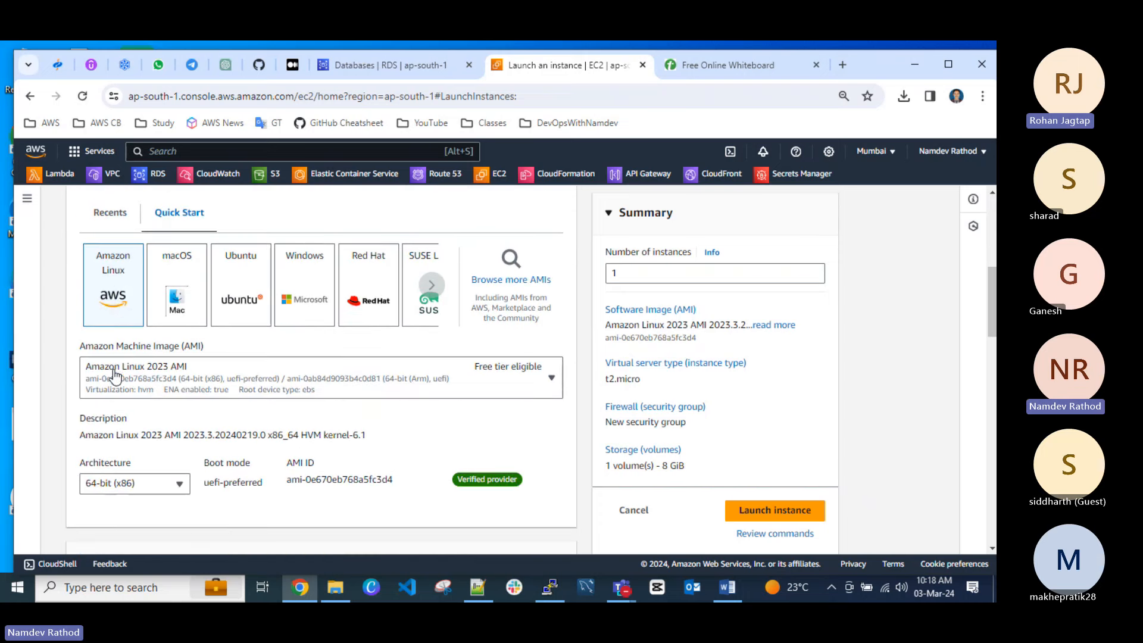
{"action": "scroll", "coordinate": [365, 398], "scroll_direction": "down", "scroll_amount": 7}
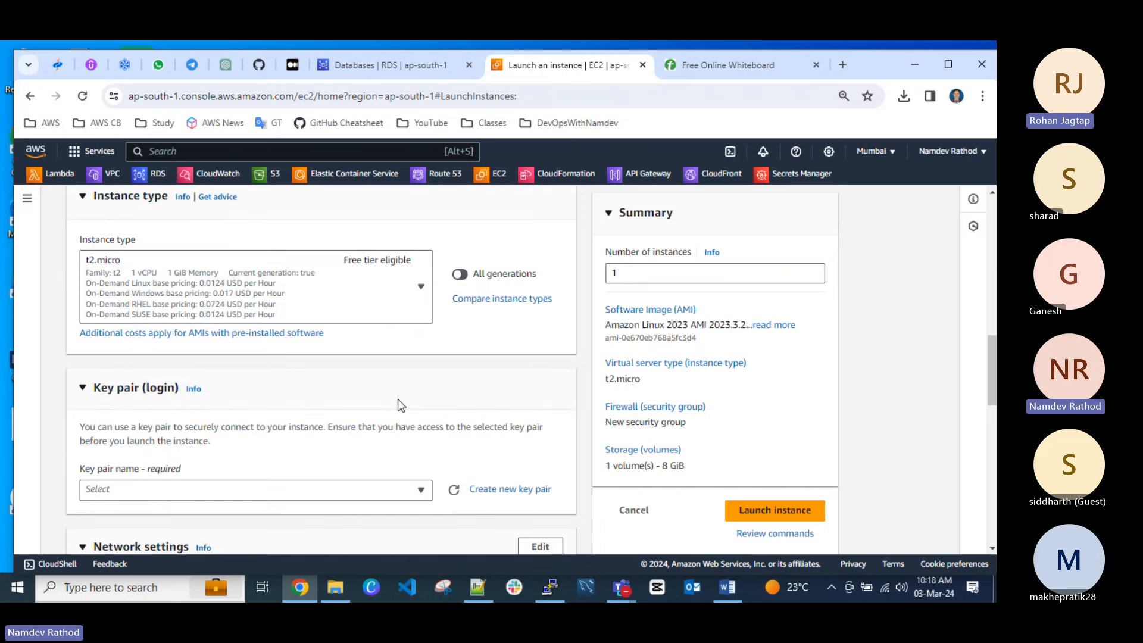
{"action": "scroll", "coordinate": [305, 297], "scroll_direction": "down", "scroll_amount": 2}
{"action": "left_click", "coordinate": [384, 347]}
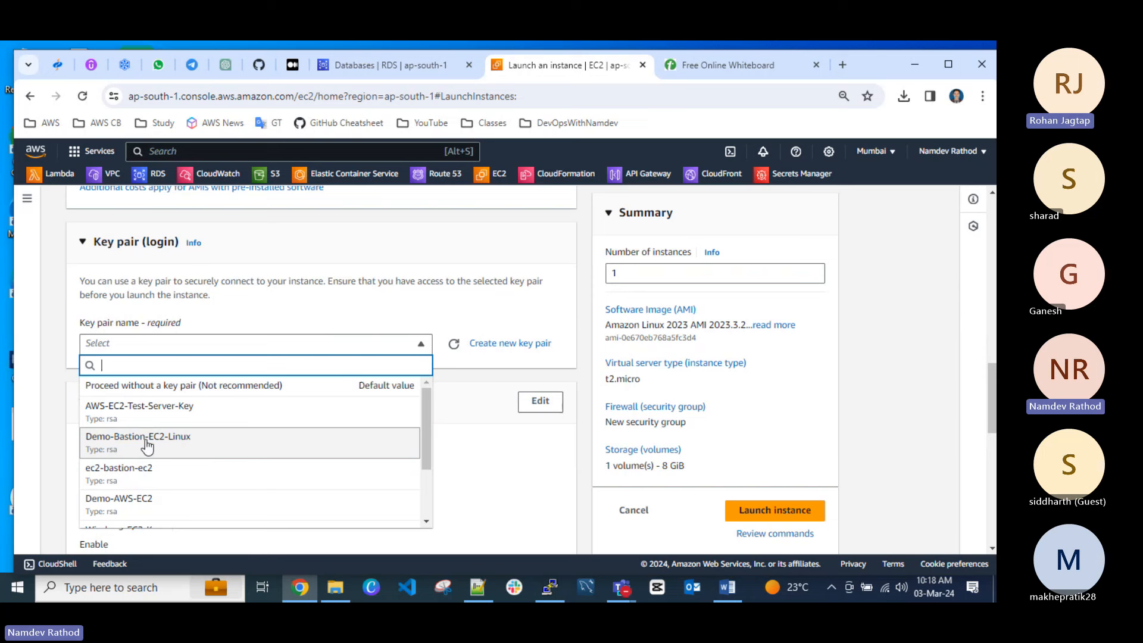
{"action": "left_click", "coordinate": [197, 447]}
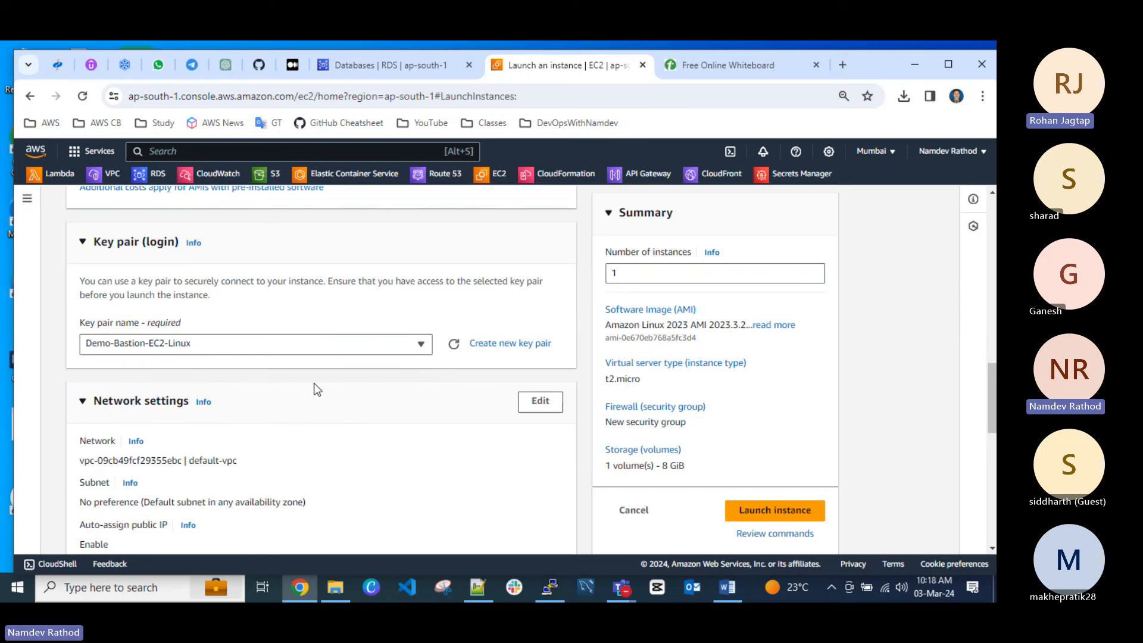
Edit the instance's network settings and set the VPC to Demo-DevOps-VPC.
{"action": "scroll", "coordinate": [314, 388], "scroll_direction": "down", "scroll_amount": 1}
{"action": "left_click", "coordinate": [542, 329]}
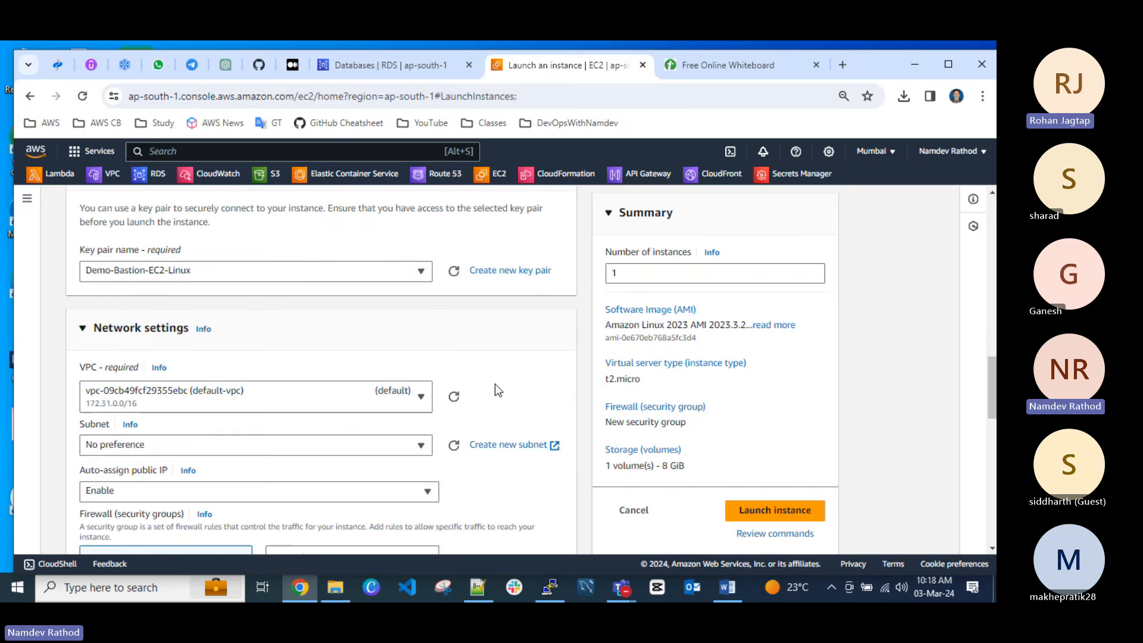
{"action": "scroll", "coordinate": [500, 378], "scroll_direction": "down", "scroll_amount": 2}
{"action": "left_click", "coordinate": [299, 255]}
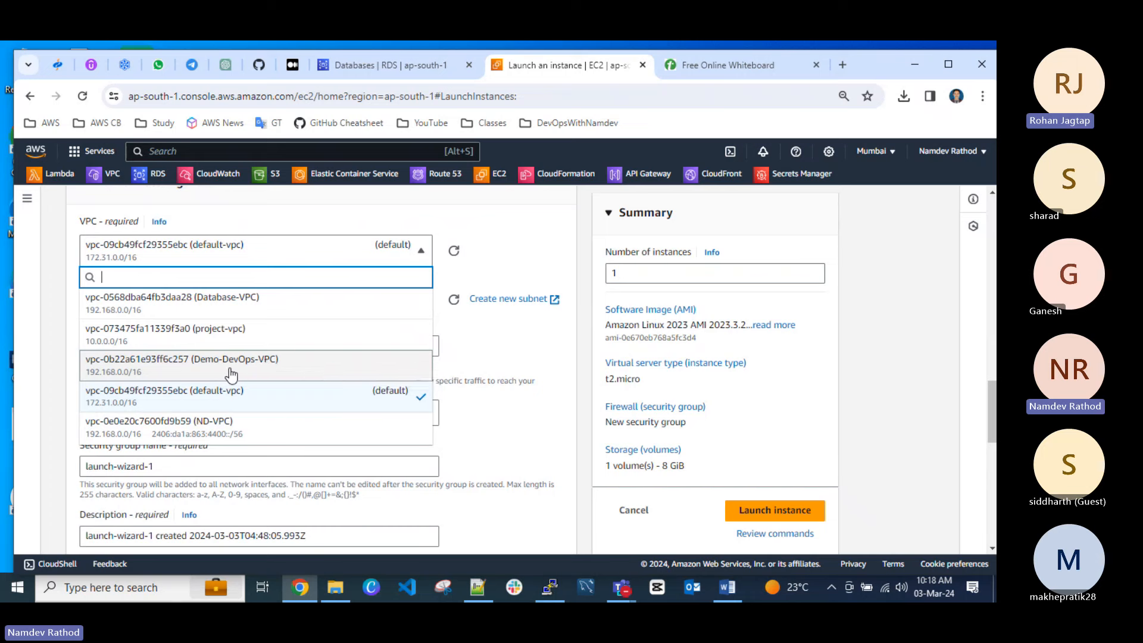
{"action": "left_click", "coordinate": [281, 379]}
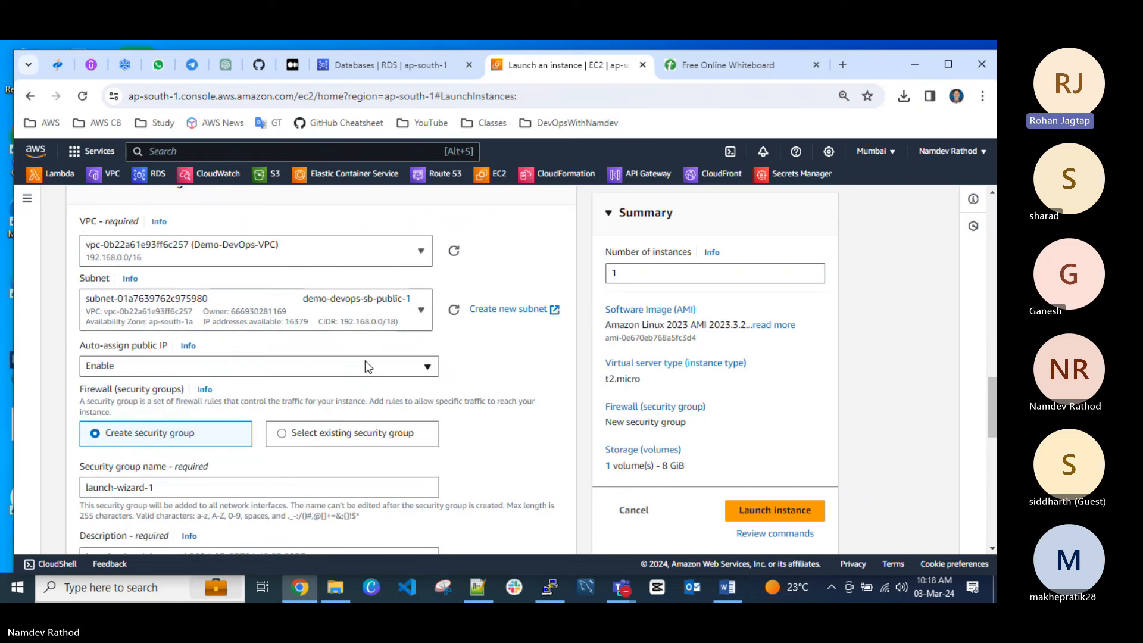
Set the instance's subnet to demo-devops-sb-private-1.
{"action": "left_click", "coordinate": [374, 305]}
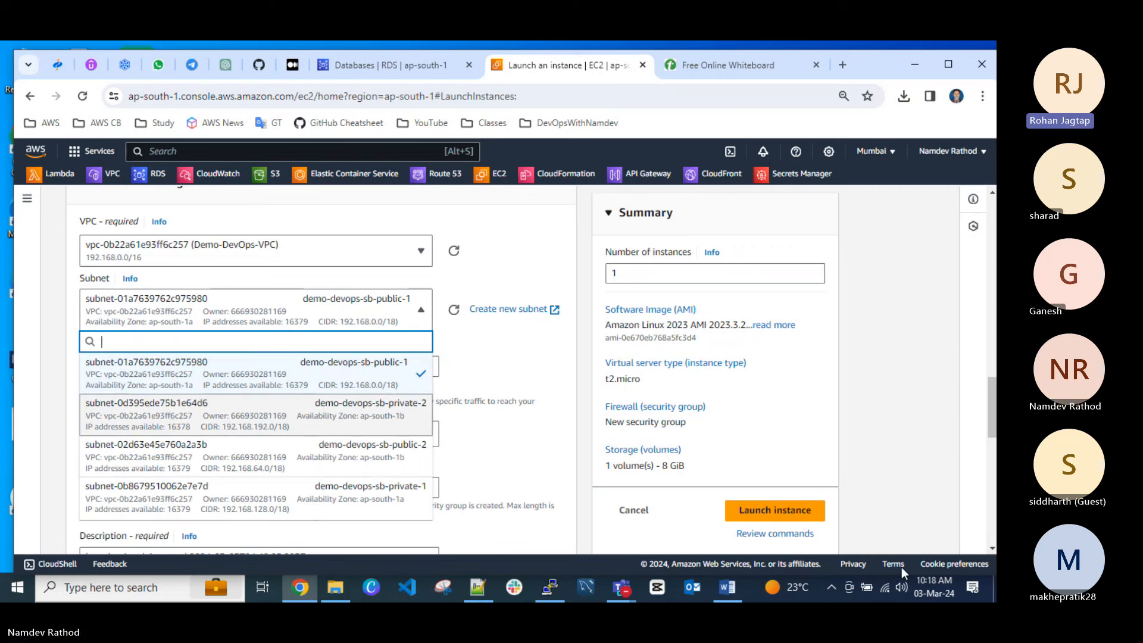
{"action": "left_click", "coordinate": [843, 483]}
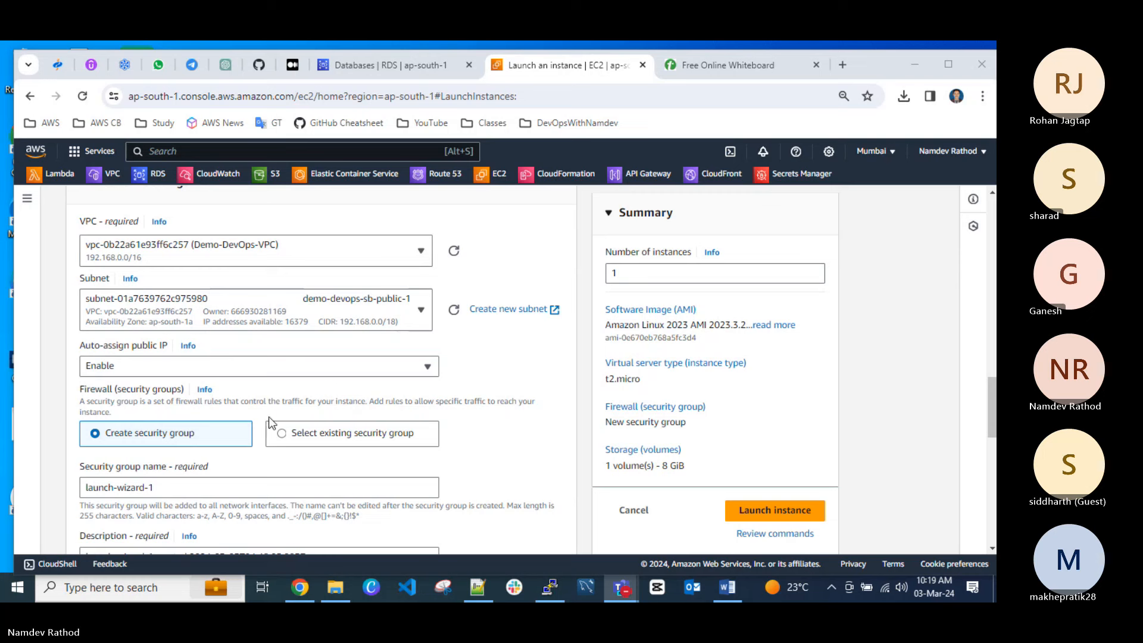
{"action": "left_click", "coordinate": [384, 315]}
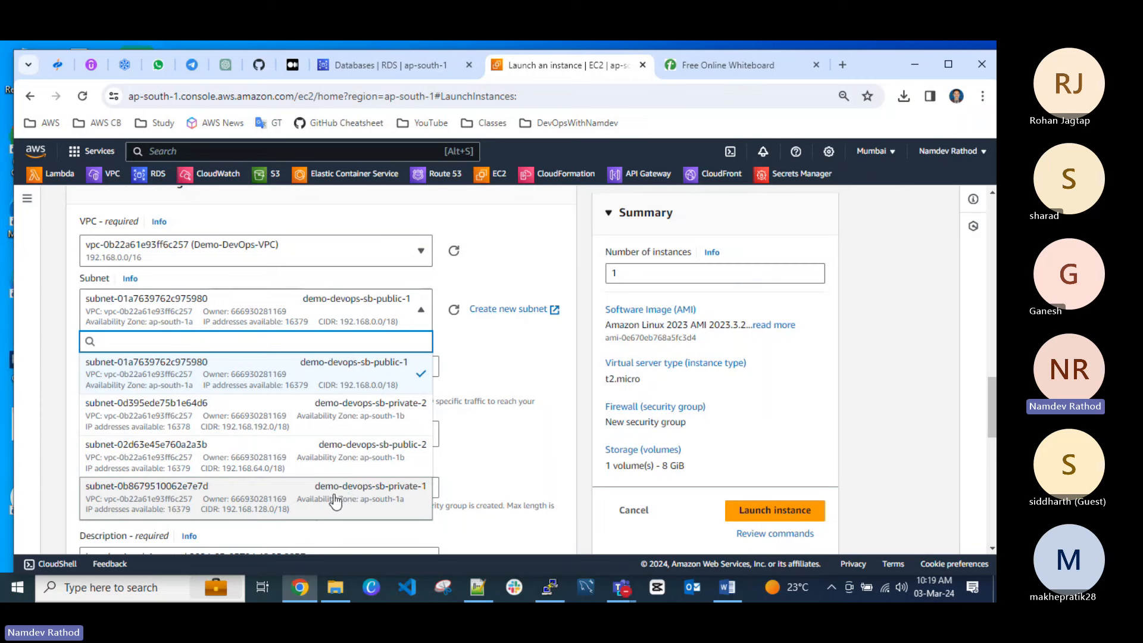
{"action": "left_click", "coordinate": [406, 494]}
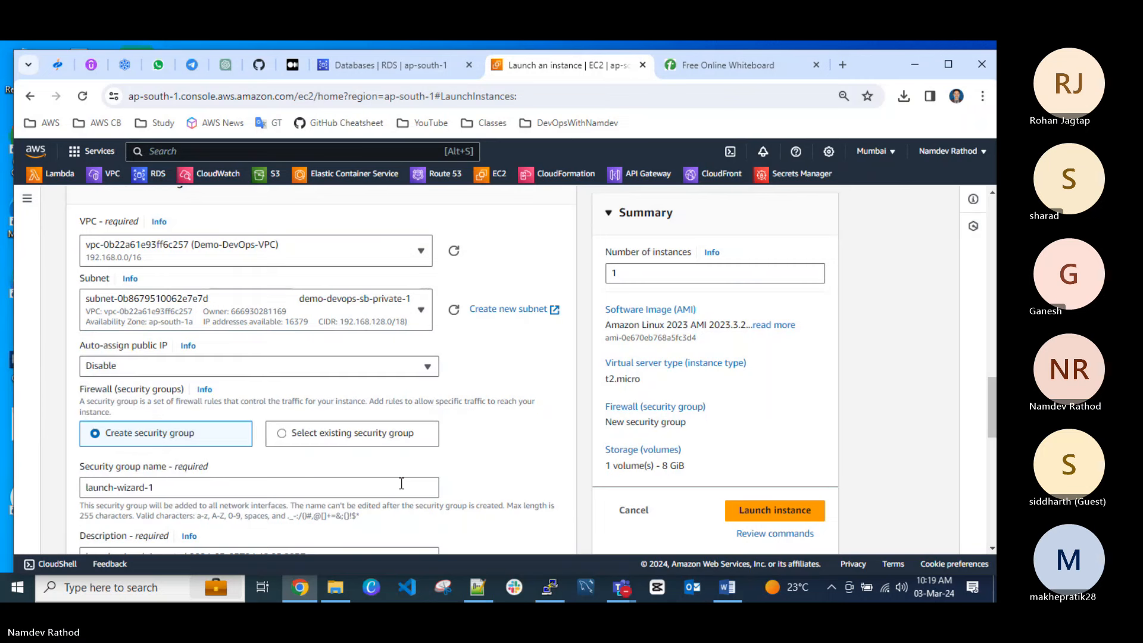
{"action": "left_click", "coordinate": [368, 315]}
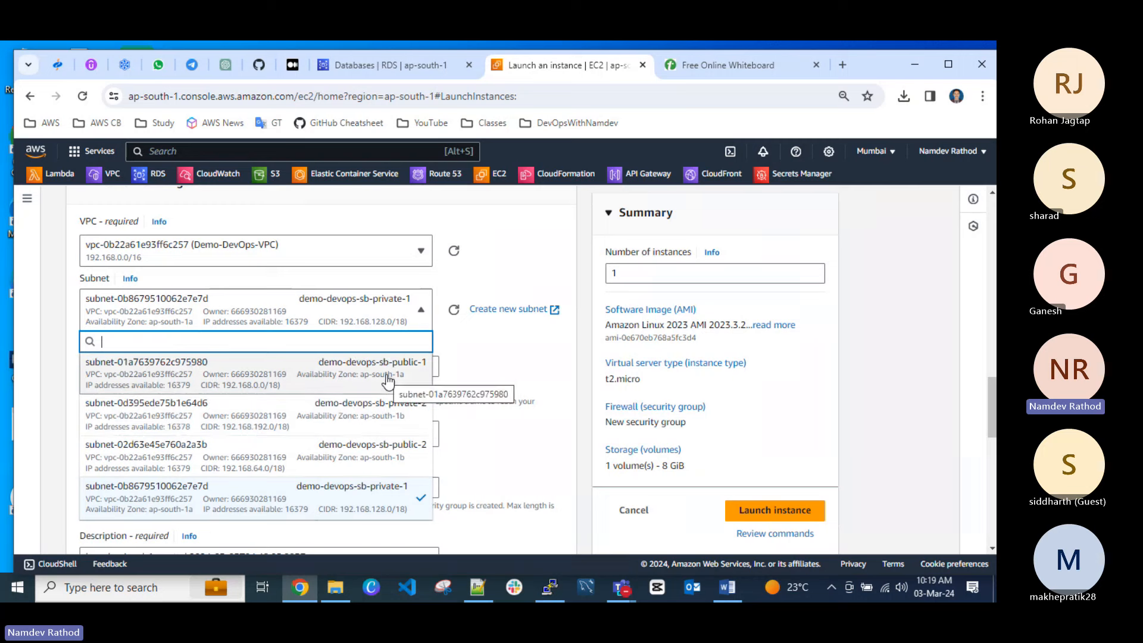
{"action": "left_click", "coordinate": [376, 497]}
Review the auto-assign public IP options for the instance and keep Disable selected.
{"action": "scroll", "coordinate": [226, 339], "scroll_direction": "down", "scroll_amount": 2}
{"action": "scroll", "coordinate": [232, 345], "scroll_direction": "up", "scroll_amount": 1}
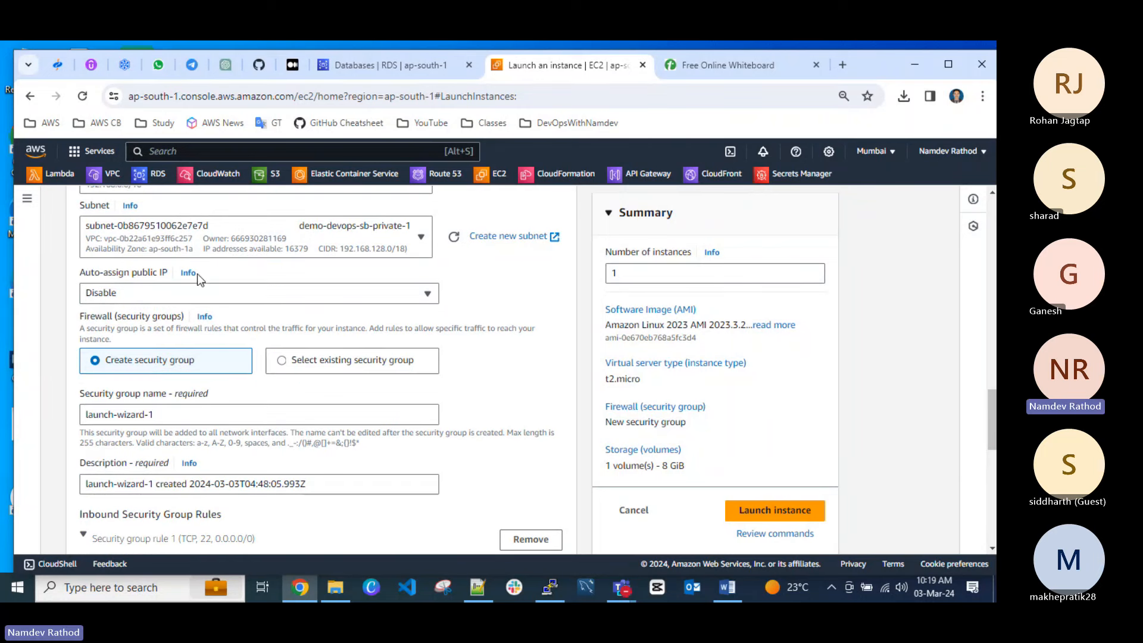
{"action": "left_click", "coordinate": [142, 295]}
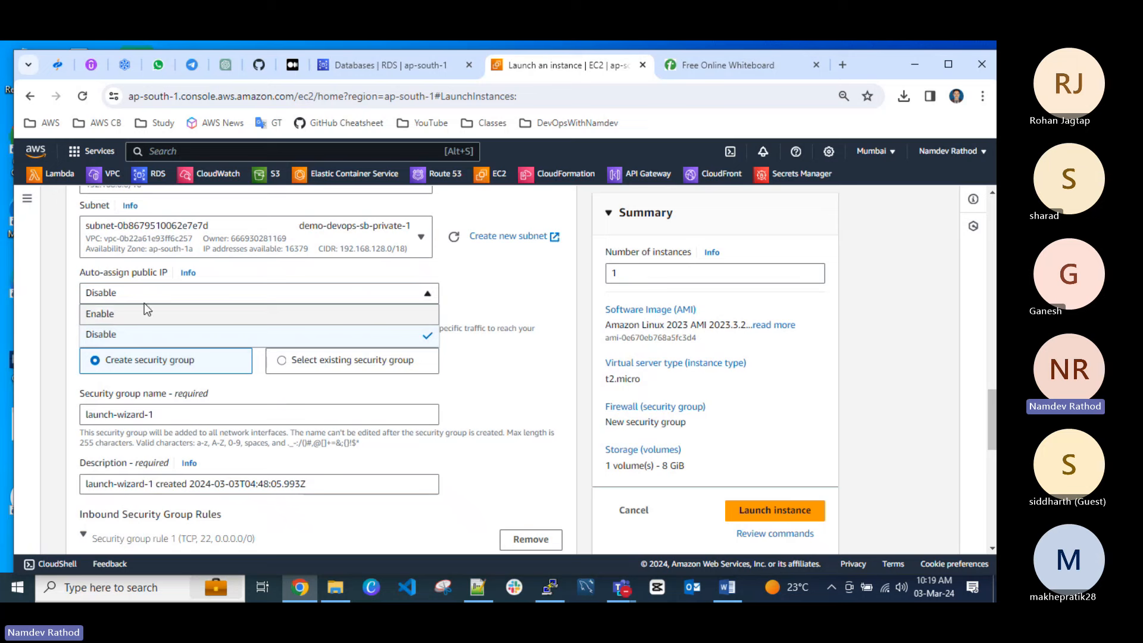
{"action": "left_click", "coordinate": [100, 337]}
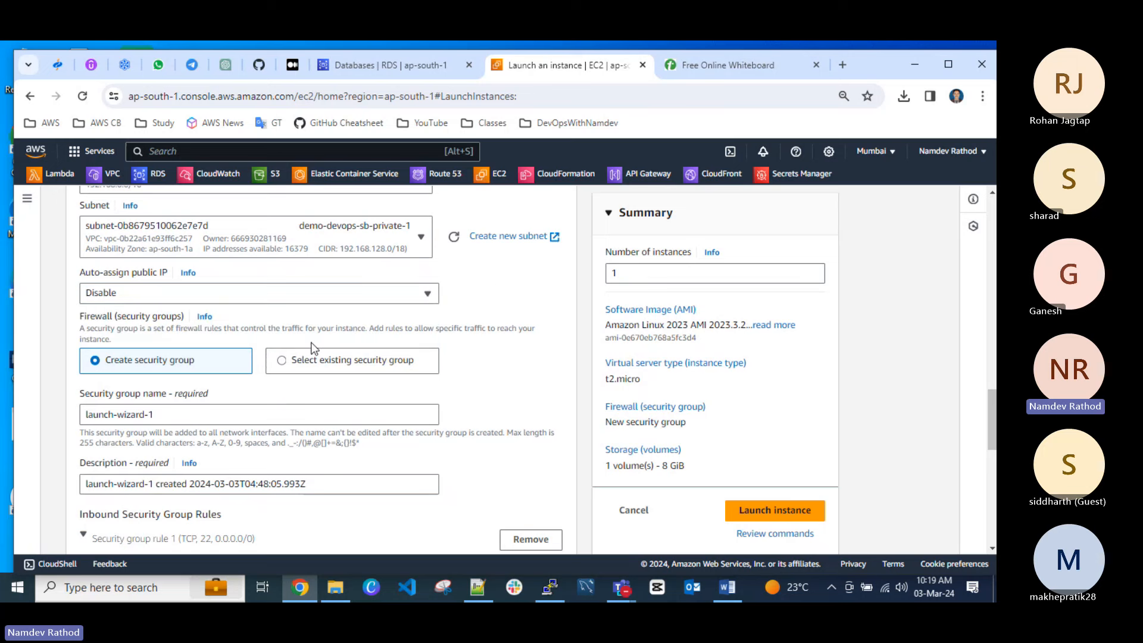
Assign the existing security group demo-devops-bastion-sg to the instance, and check the advanced network and storage settings.
{"action": "left_click", "coordinate": [280, 361]}
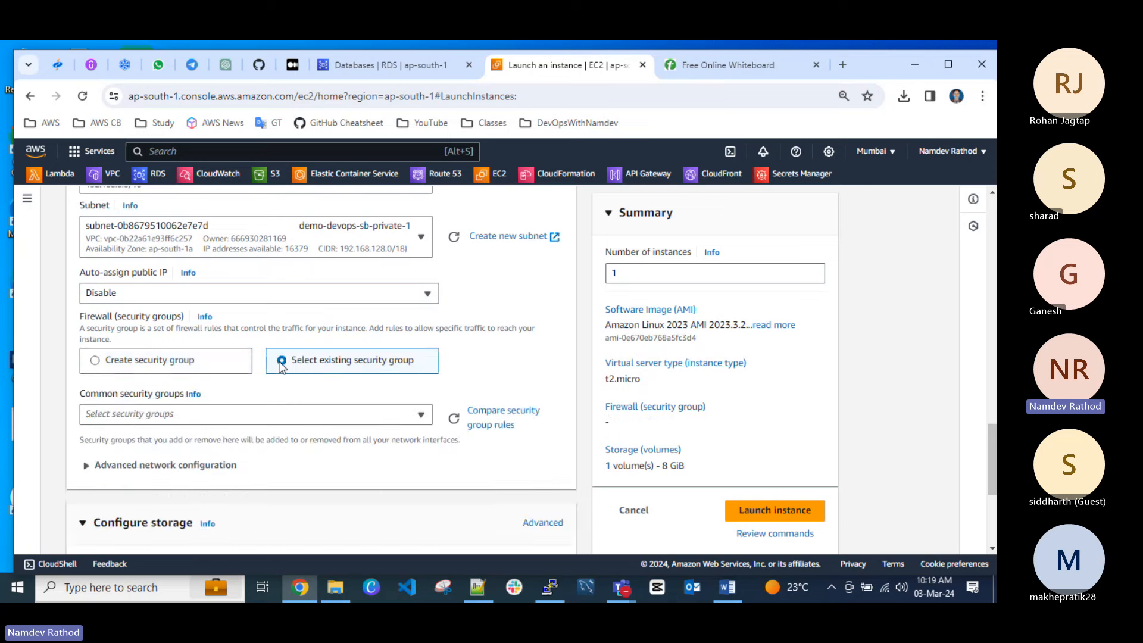
{"action": "scroll", "coordinate": [282, 364], "scroll_direction": "down", "scroll_amount": 1}
{"action": "left_click", "coordinate": [238, 344]}
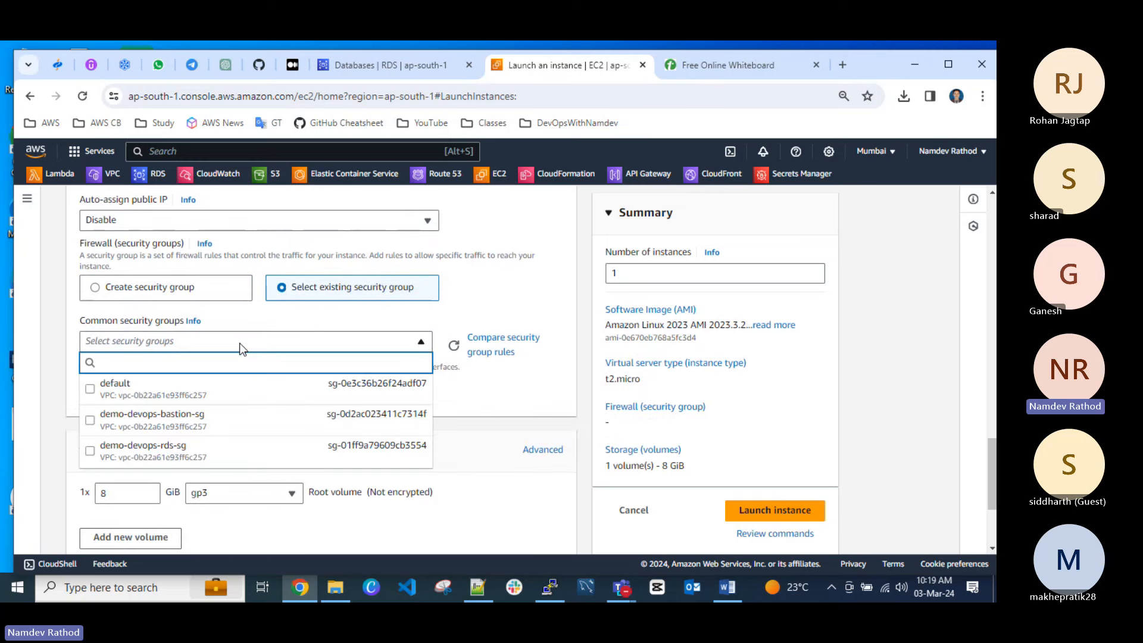
{"action": "left_click", "coordinate": [94, 424]}
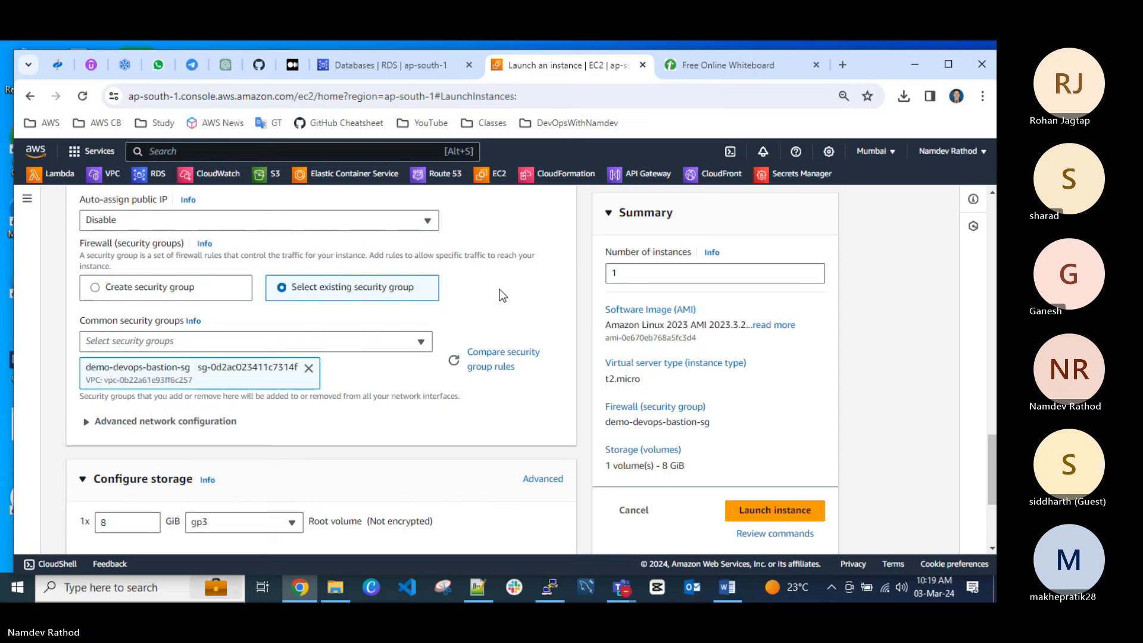
{"action": "scroll", "coordinate": [502, 294], "scroll_direction": "down", "scroll_amount": 2}
{"action": "left_click", "coordinate": [203, 277]}
{"action": "left_click", "coordinate": [202, 277]}
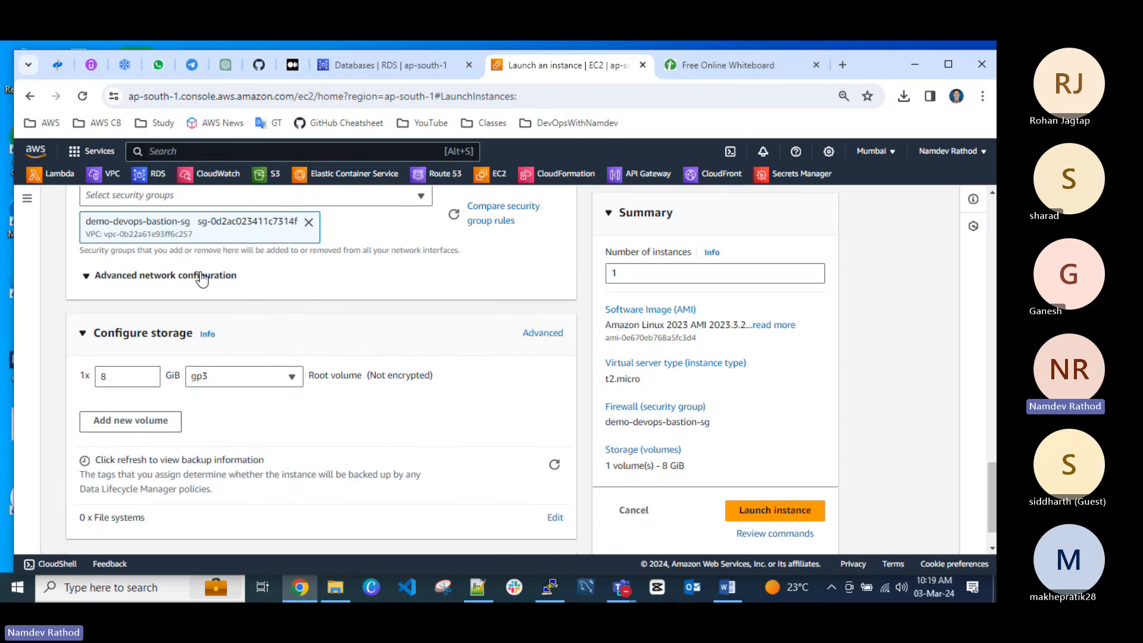
{"action": "scroll", "coordinate": [419, 418], "scroll_direction": "down", "scroll_amount": 1}
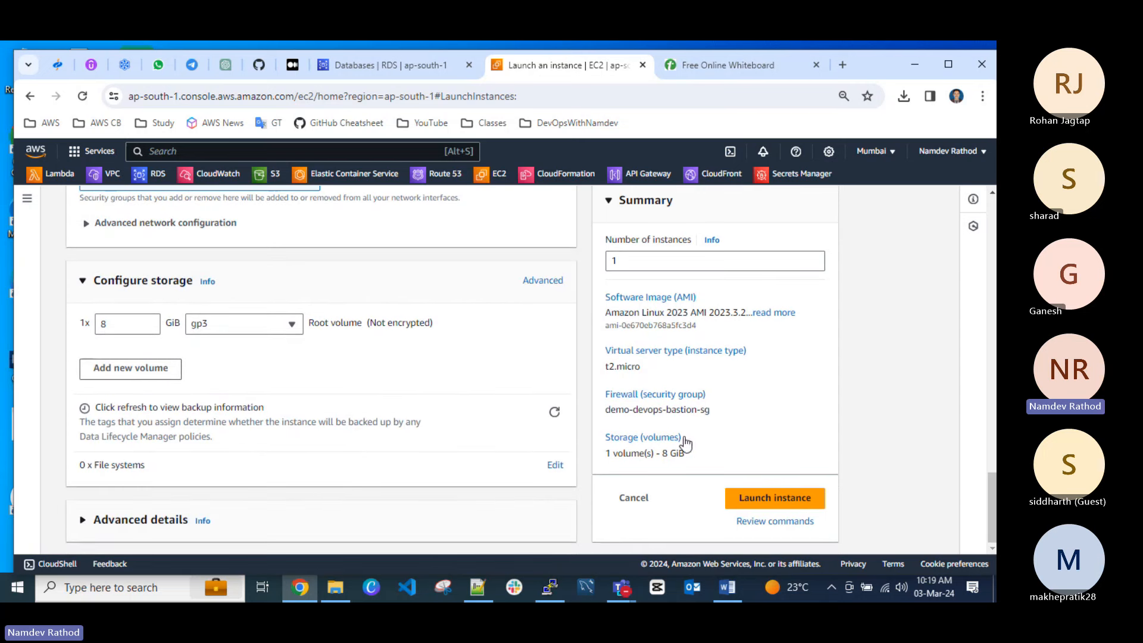
Launch the configured instance, expand the launch details, and open the new instance in the instances list.
{"action": "left_click", "coordinate": [764, 502]}
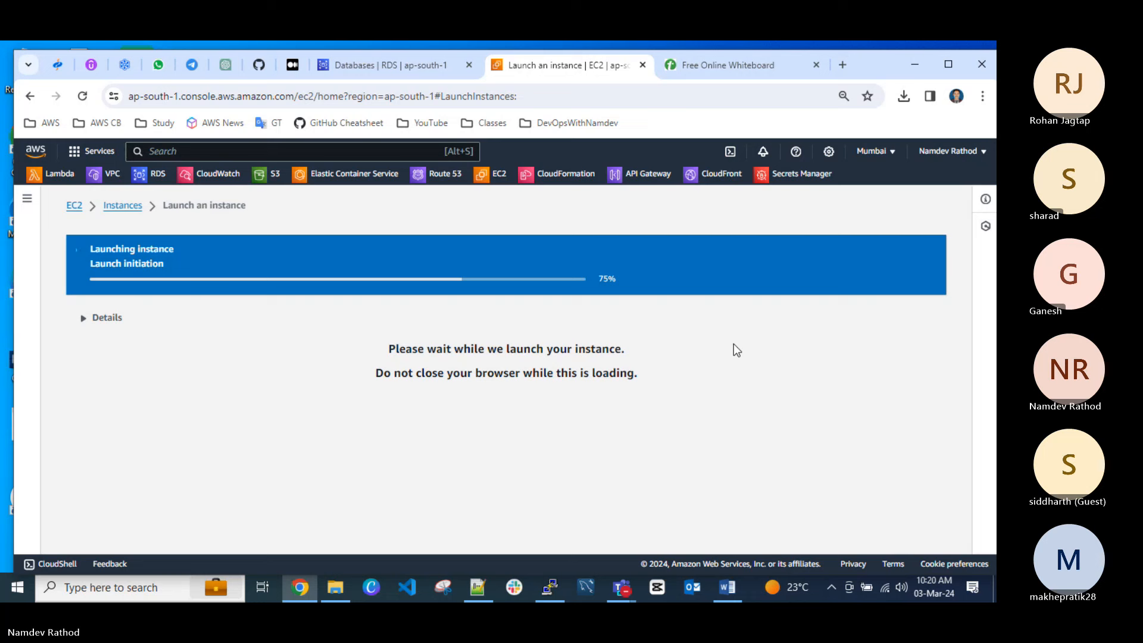
{"action": "left_click", "coordinate": [98, 317]}
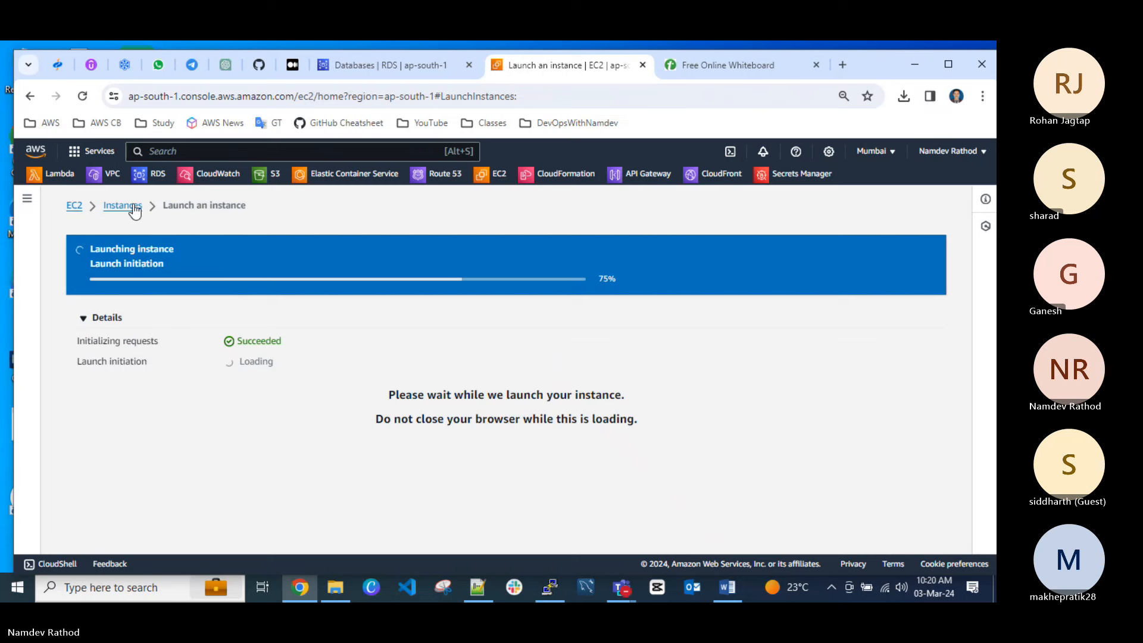
{"action": "left_click", "coordinate": [300, 266]}
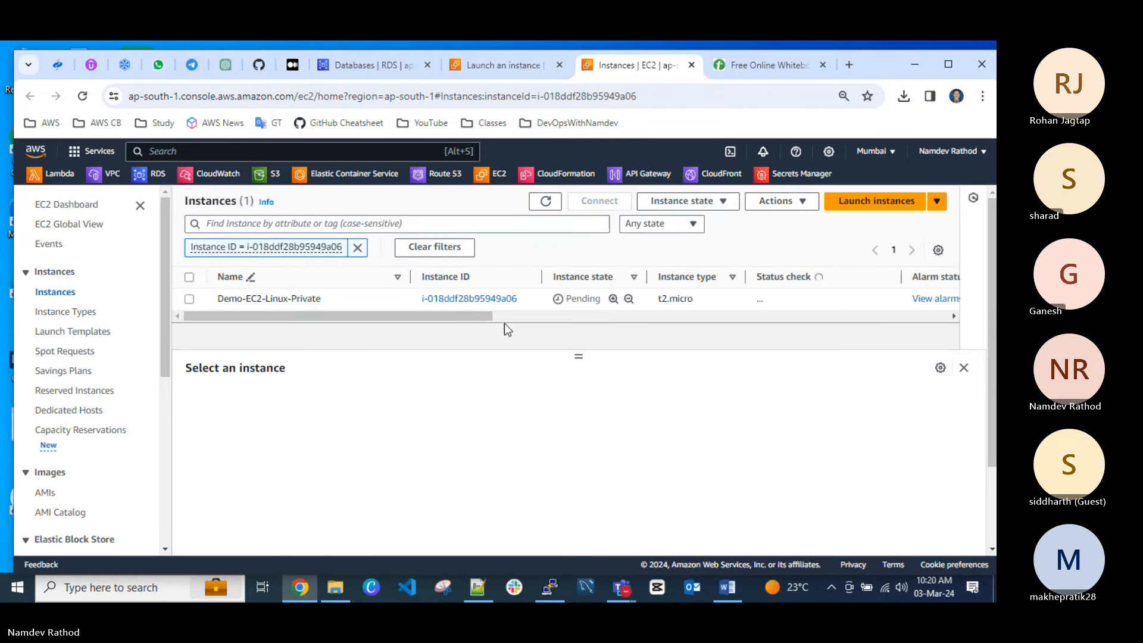
Check the state and IP details of Demo-EC2-Linux-Private, refreshing the instances list to follow its startup.
{"action": "mouse_move", "coordinate": [580, 356]}
{"action": "left_mouse_down"}
{"action": "mouse_move", "coordinate": [582, 384]}
{"action": "mouse_move", "coordinate": [583, 359]}
{"action": "left_mouse_up"}
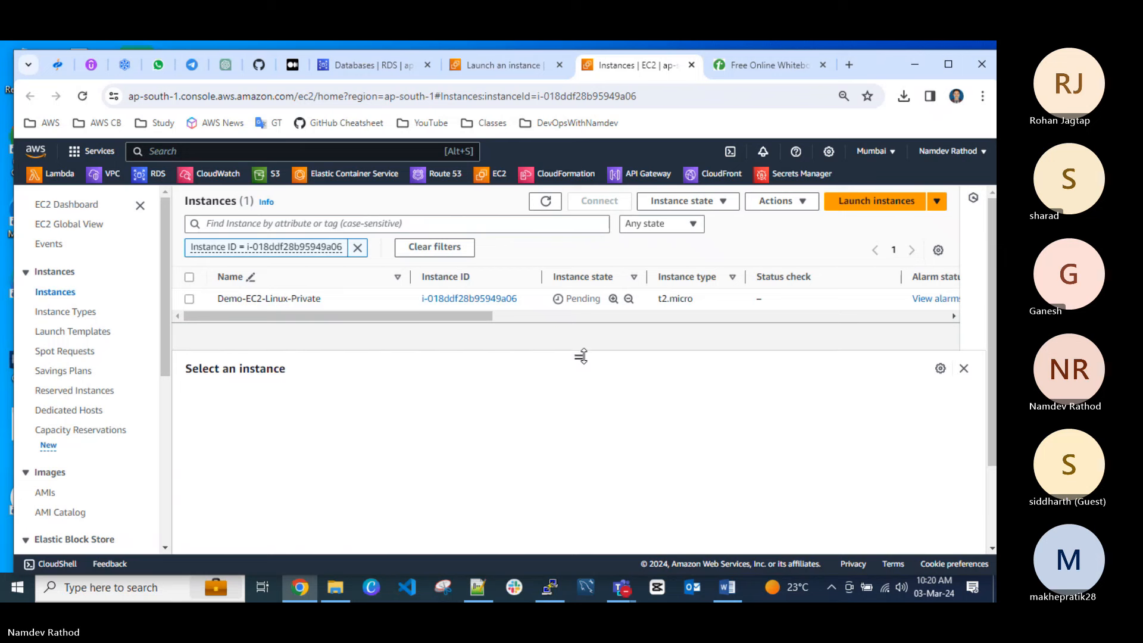
{"action": "left_click", "coordinate": [546, 201]}
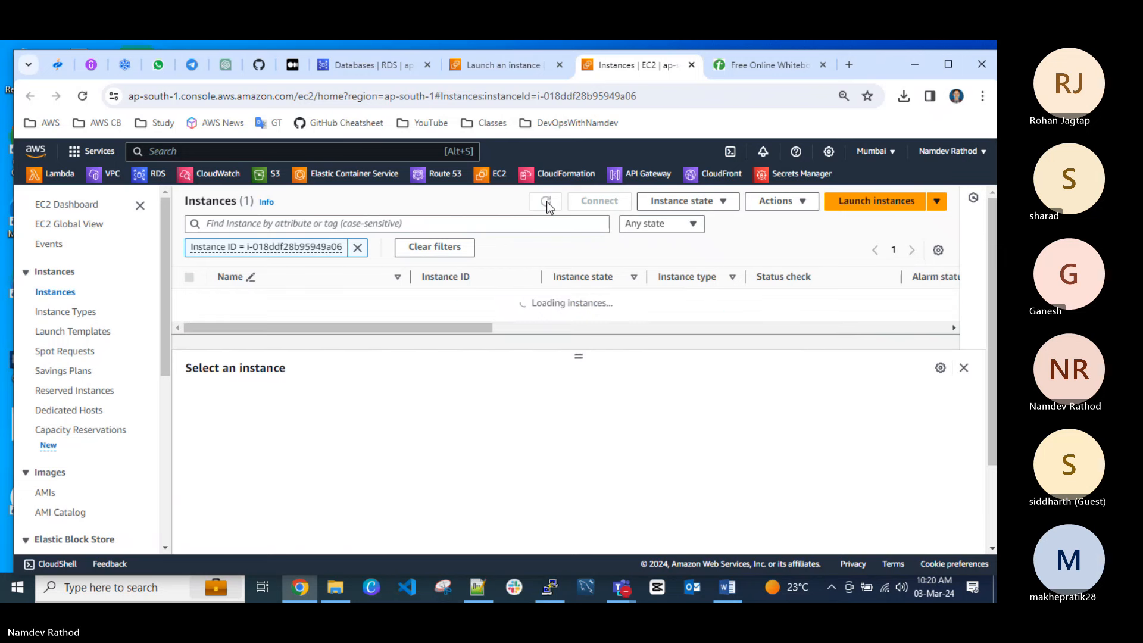
{"action": "left_click", "coordinate": [546, 203]}
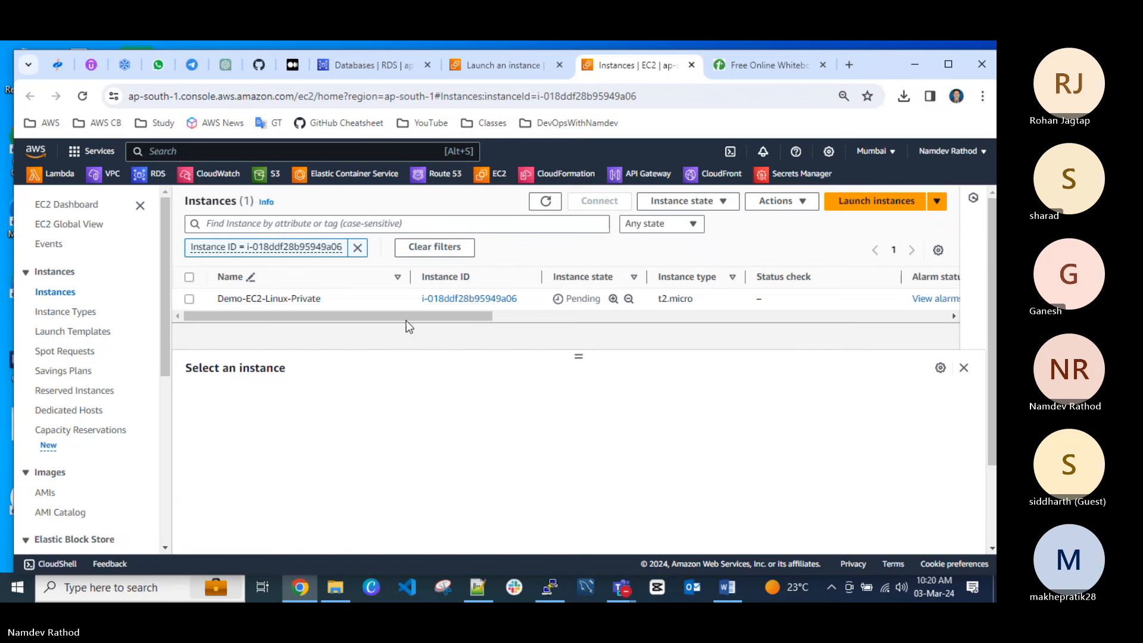
{"action": "left_click", "coordinate": [190, 298]}
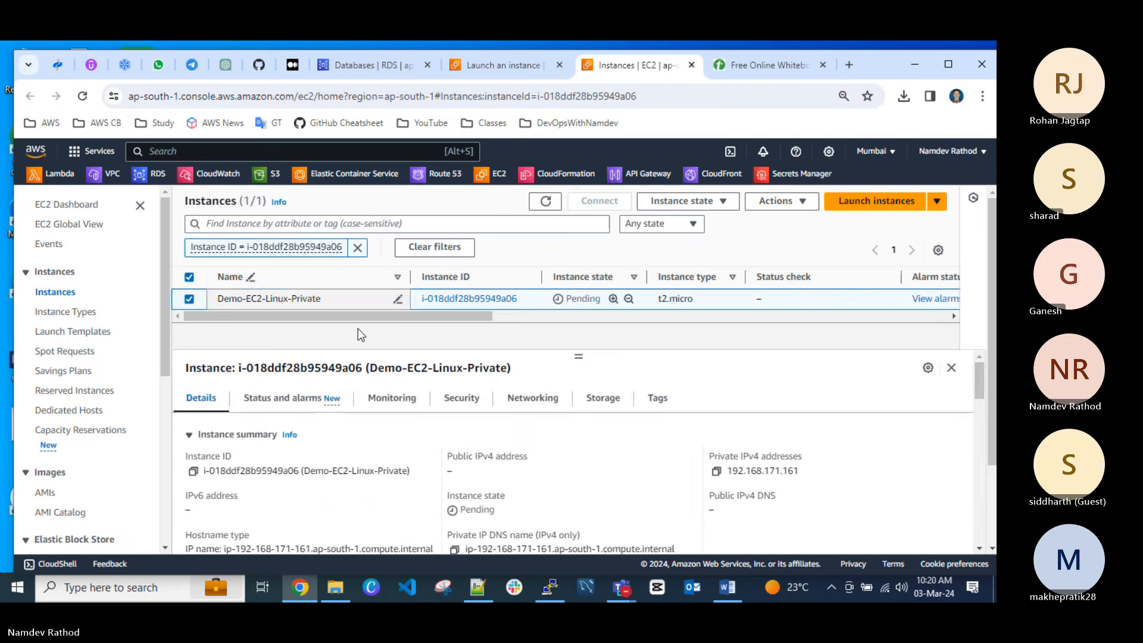
{"action": "left_click", "coordinate": [189, 299]}
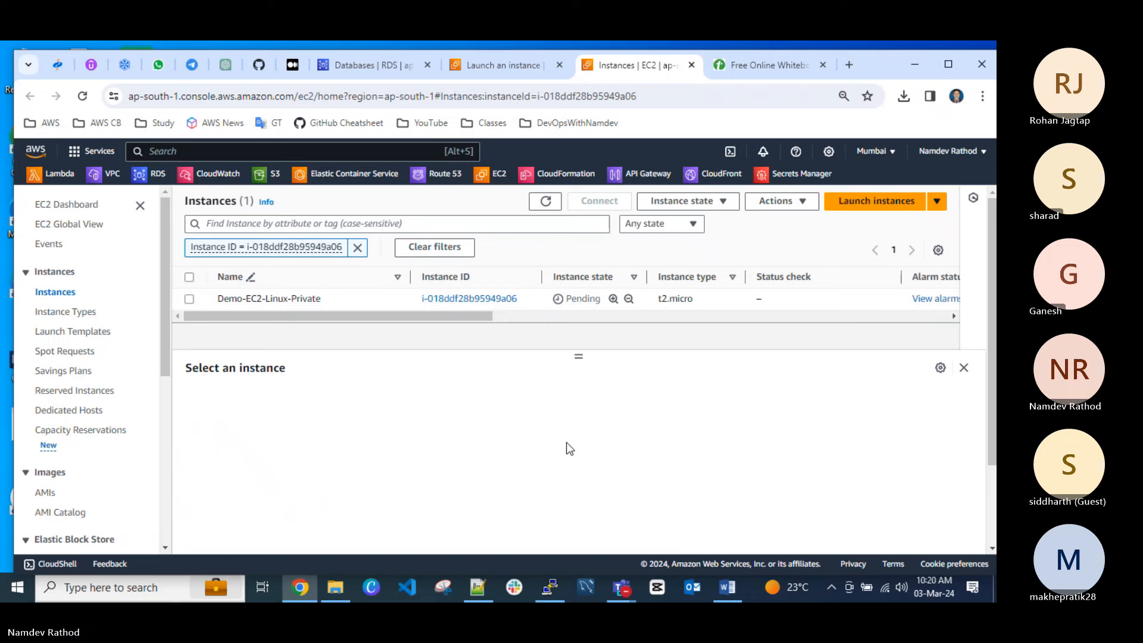
{"action": "left_click", "coordinate": [546, 202]}
{"action": "left_click", "coordinate": [547, 205]}
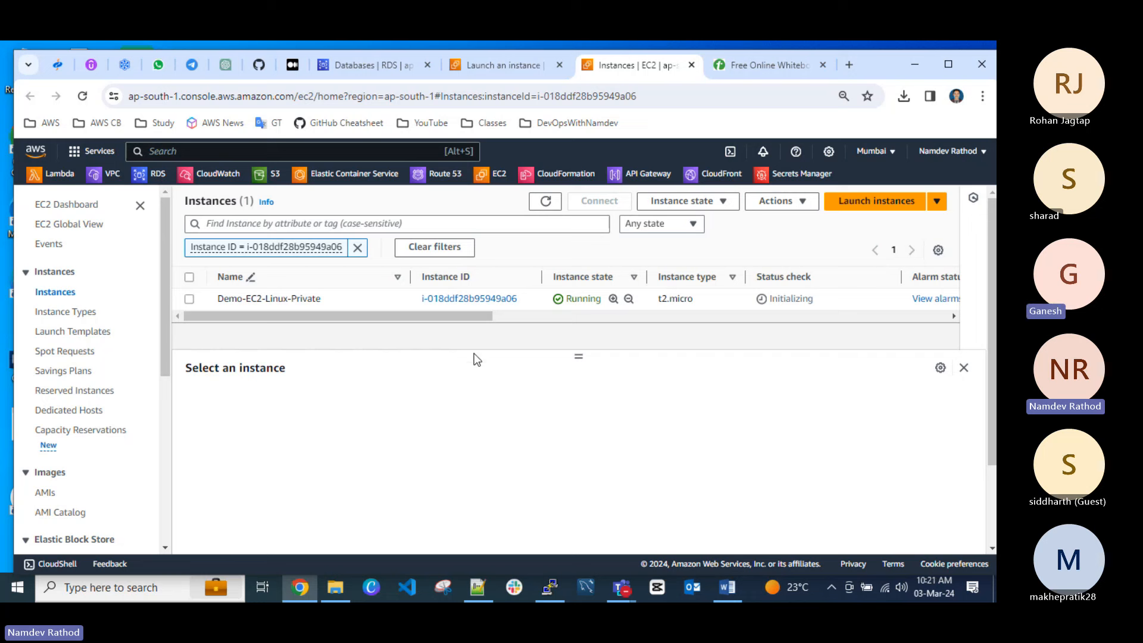
Open a new blank instance launch form, and switch to the Microsoft Teams meeting window.
{"action": "left_click", "coordinate": [848, 203]}
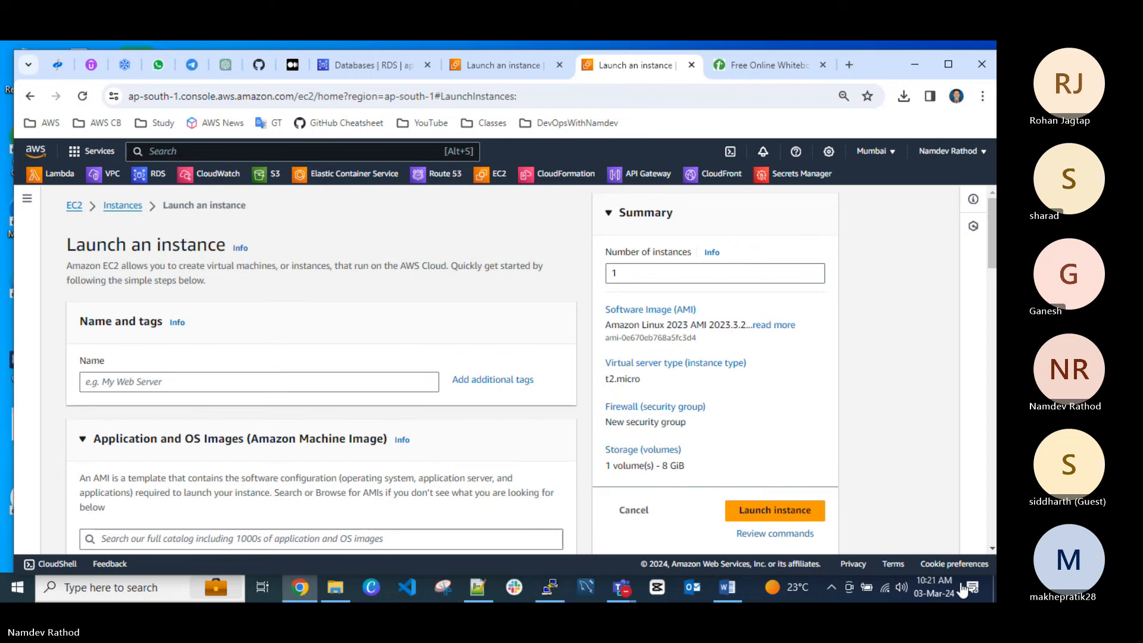
{"action": "left_click", "coordinate": [621, 587]}
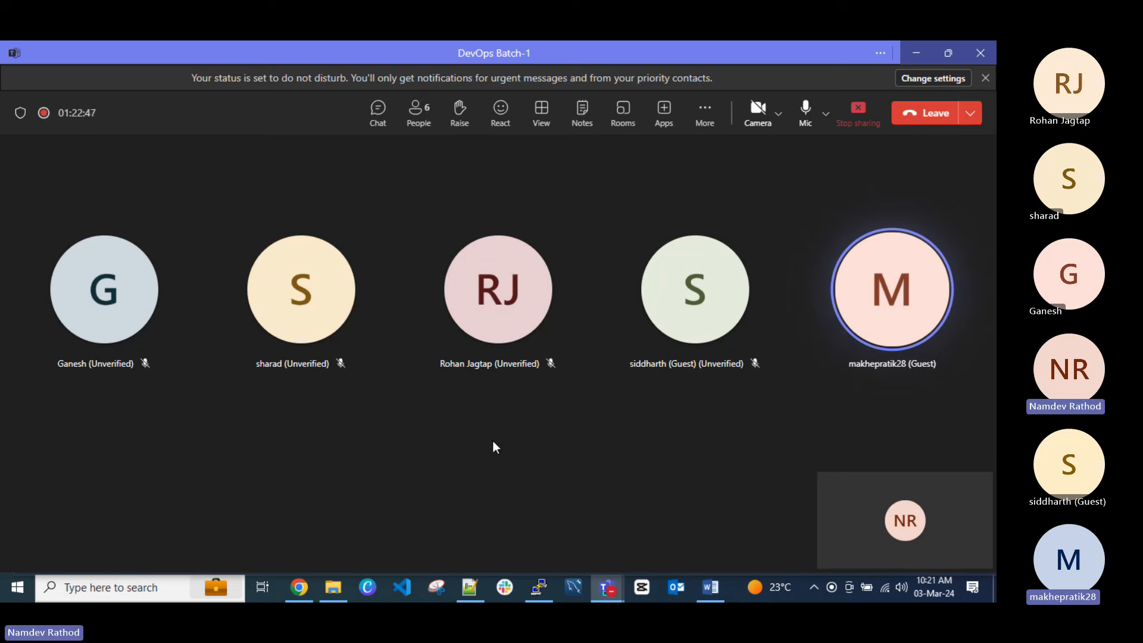
Switch from the meeting to the EC2 instance launch form and name the instance Demo-Bastion-EC2-Linux.
{"action": "left_click", "coordinate": [916, 53]}
{"action": "left_click", "coordinate": [178, 378]}
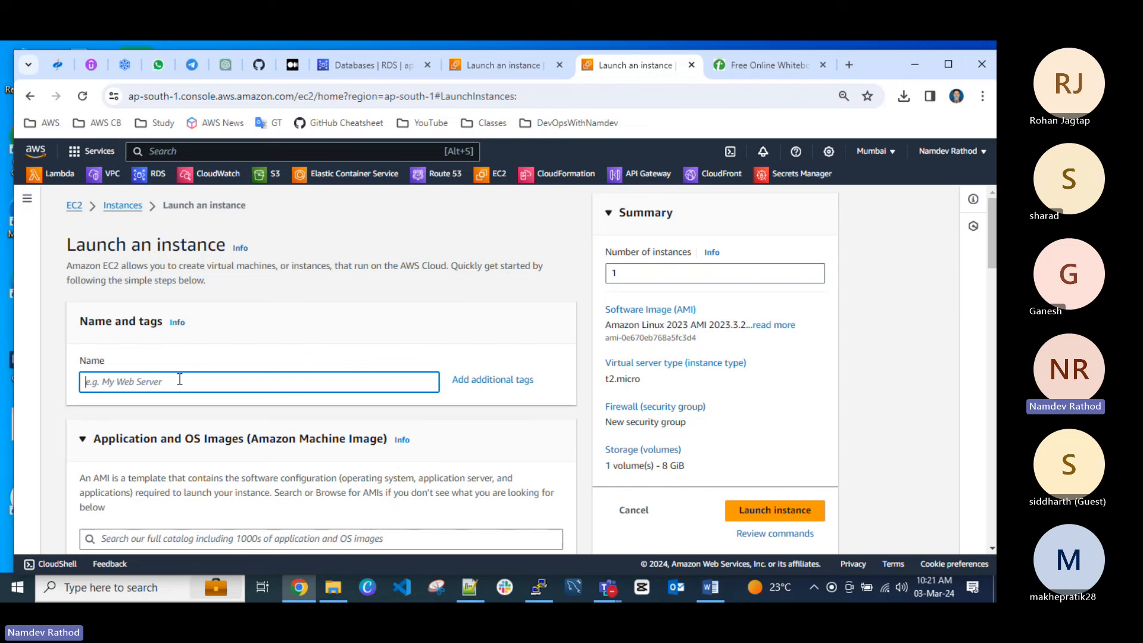
{"action": "type", "text": "B"}
{"action": "key", "text": "BackSpace"}
{"action": "type", "text": "Demo"}
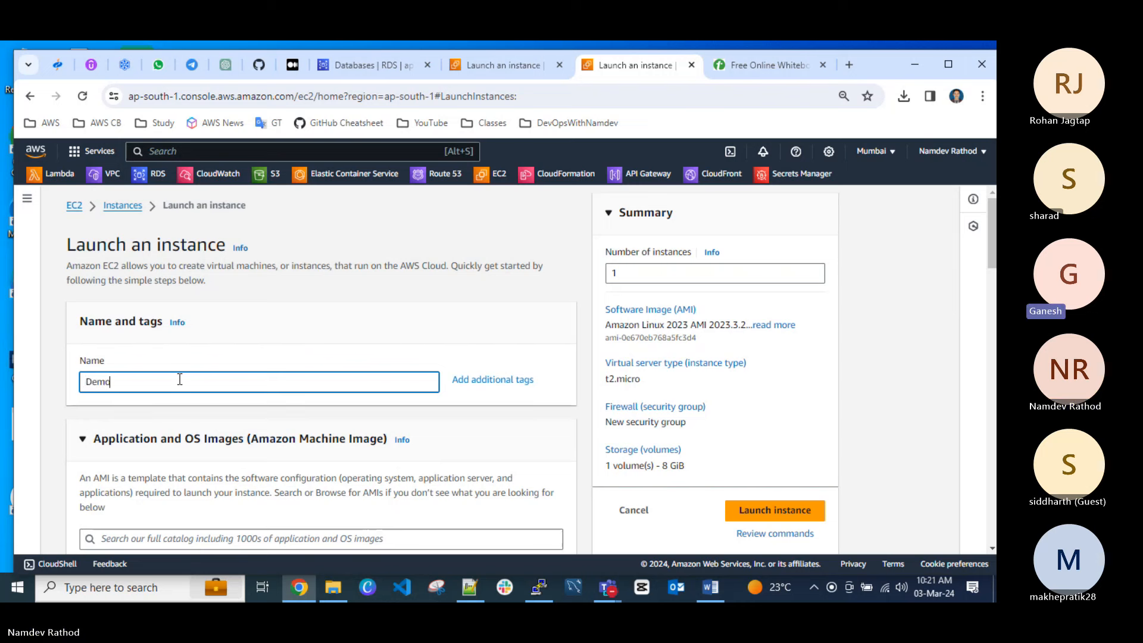
{"action": "type", "text": "-Bastion-"}
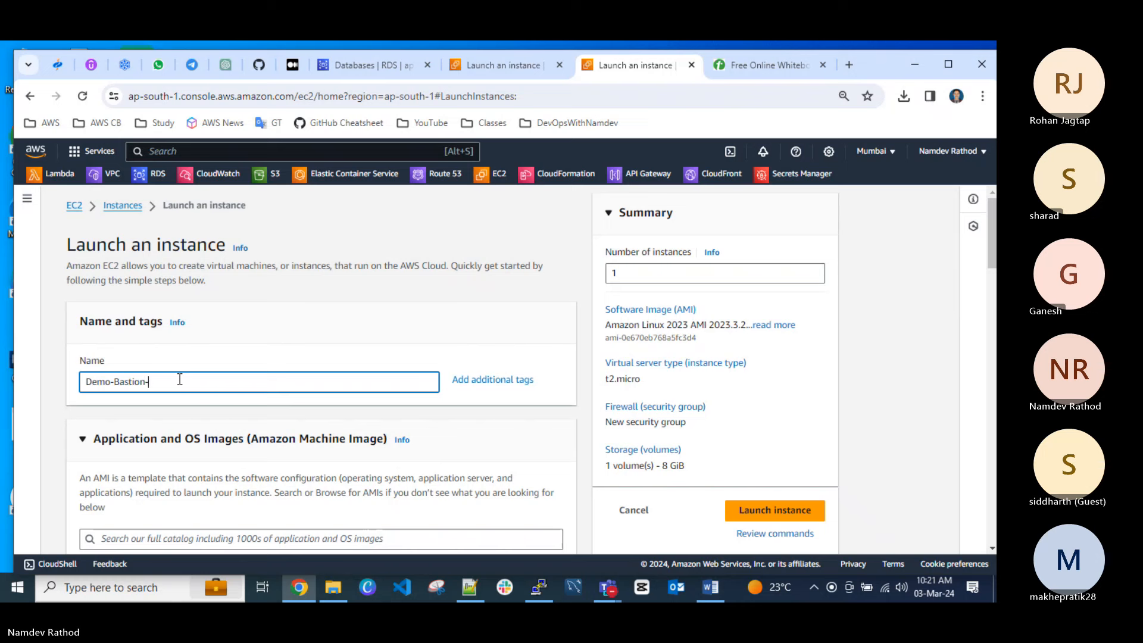
{"action": "type", "text": "EC2-"}
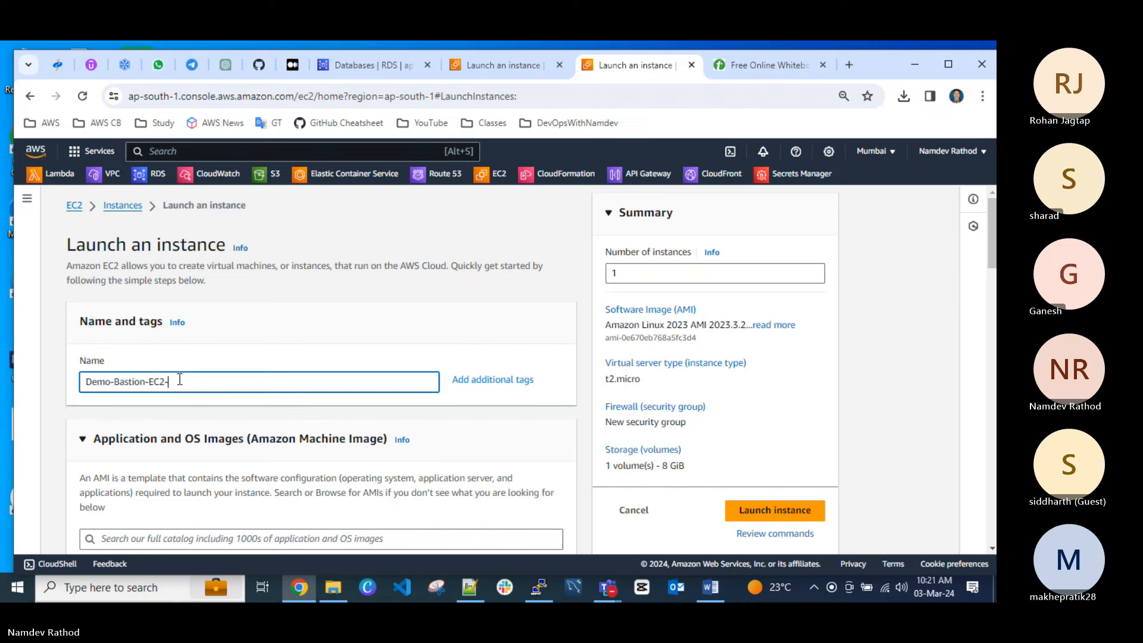
{"action": "type", "text": "Linux"}
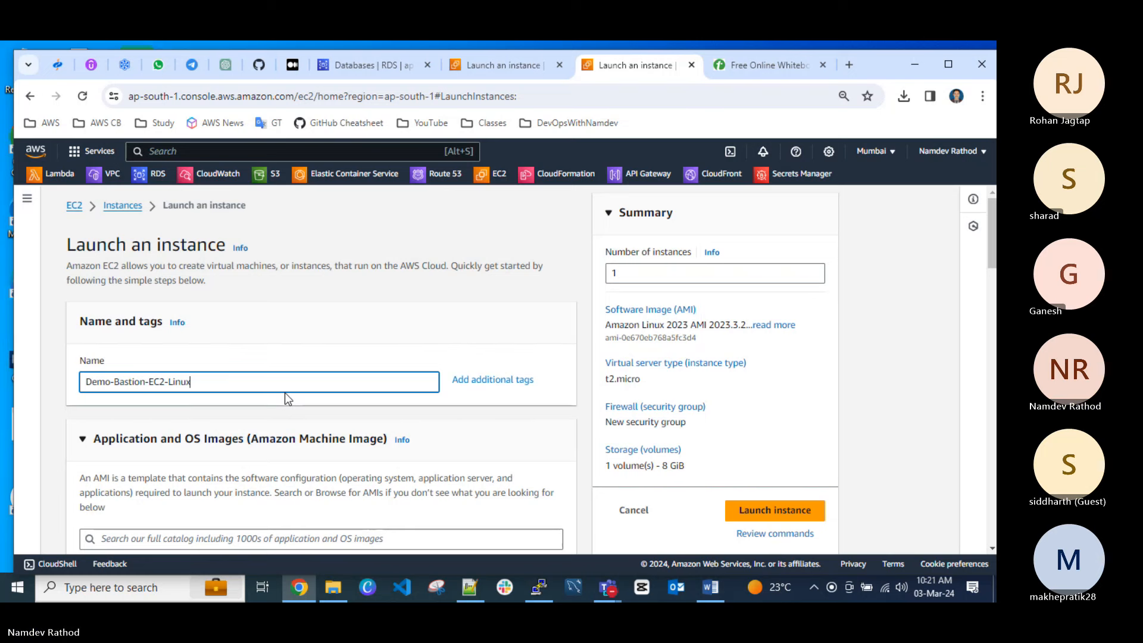
Choose the Ubuntu Server 22.04 LTS (HVM), SSD Volume Type quick-start image for the instance.
{"action": "scroll", "coordinate": [268, 388], "scroll_direction": "down", "scroll_amount": 2}
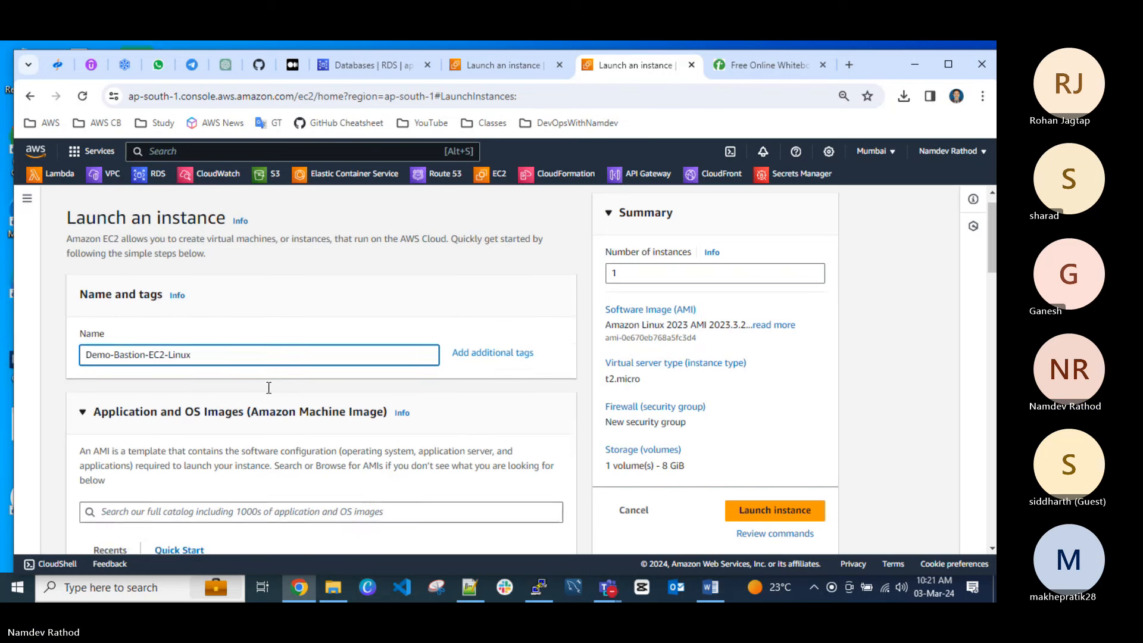
{"action": "scroll", "coordinate": [218, 351], "scroll_direction": "down", "scroll_amount": 2}
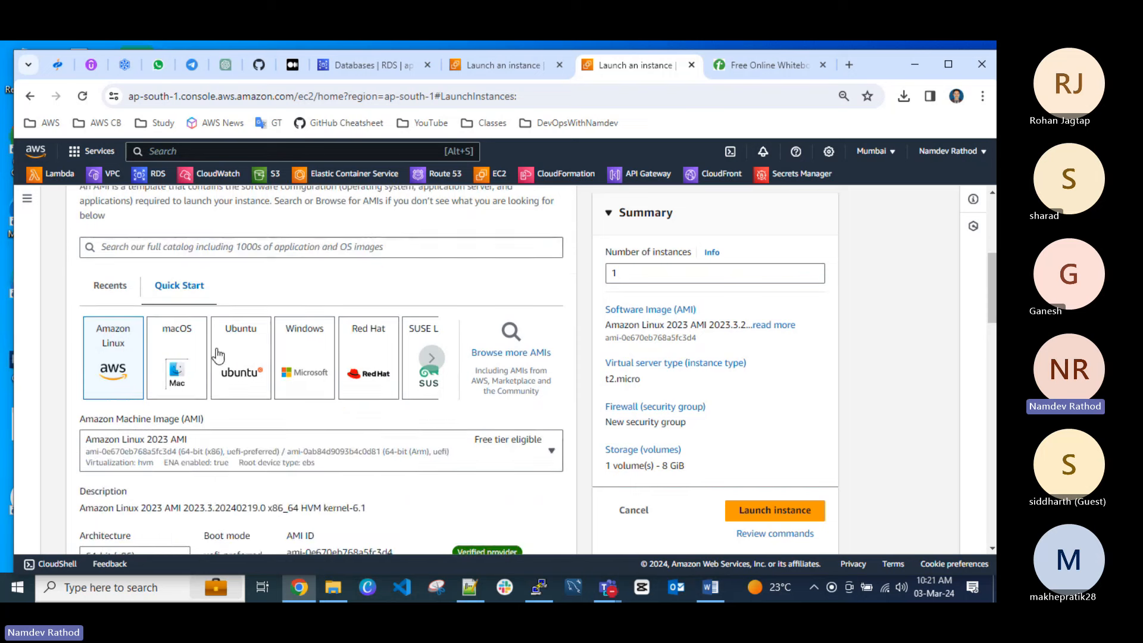
{"action": "scroll", "coordinate": [218, 355], "scroll_direction": "up", "scroll_amount": 1}
{"action": "scroll", "coordinate": [218, 355], "scroll_direction": "down", "scroll_amount": 1}
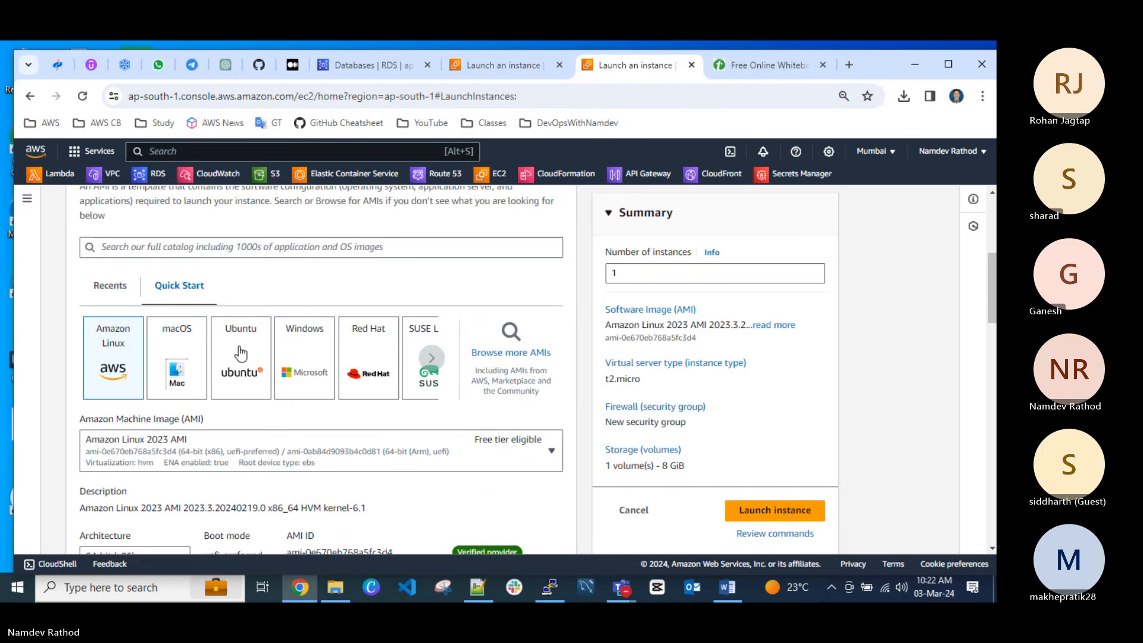
{"action": "left_click", "coordinate": [241, 354]}
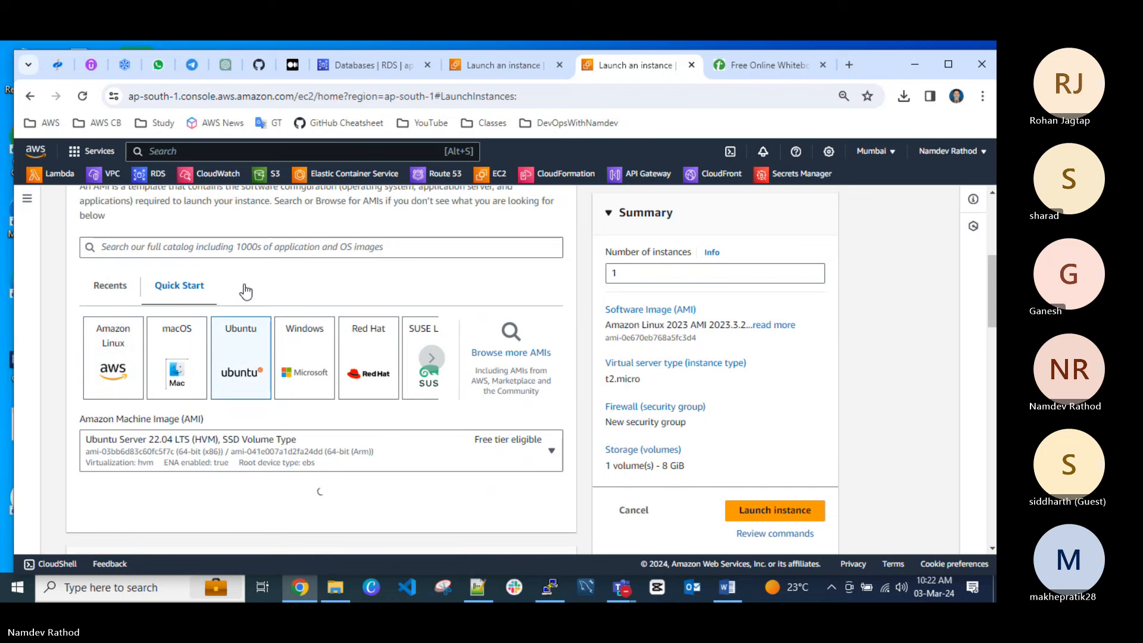
{"action": "scroll", "coordinate": [259, 385], "scroll_direction": "up", "scroll_amount": 1}
{"action": "scroll", "coordinate": [259, 386], "scroll_direction": "up", "scroll_amount": 1}
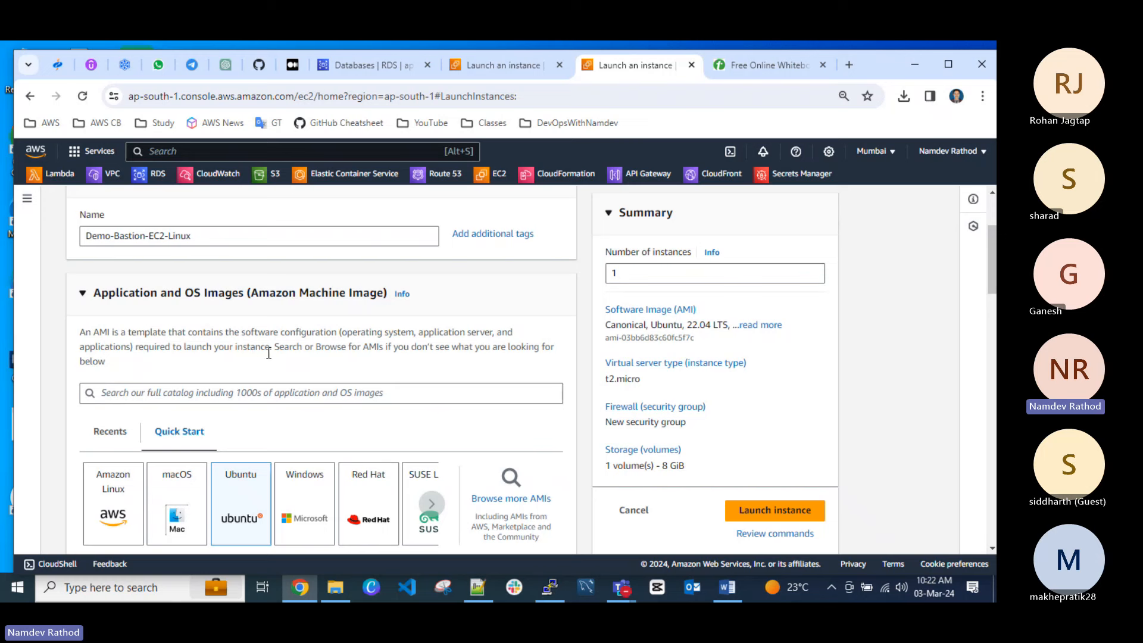
Select the existing Demo-Bastion-EC2-Linux key pair for logging in to the instance.
{"action": "scroll", "coordinate": [269, 353], "scroll_direction": "down", "scroll_amount": 3}
{"action": "scroll", "coordinate": [266, 388], "scroll_direction": "down", "scroll_amount": 3}
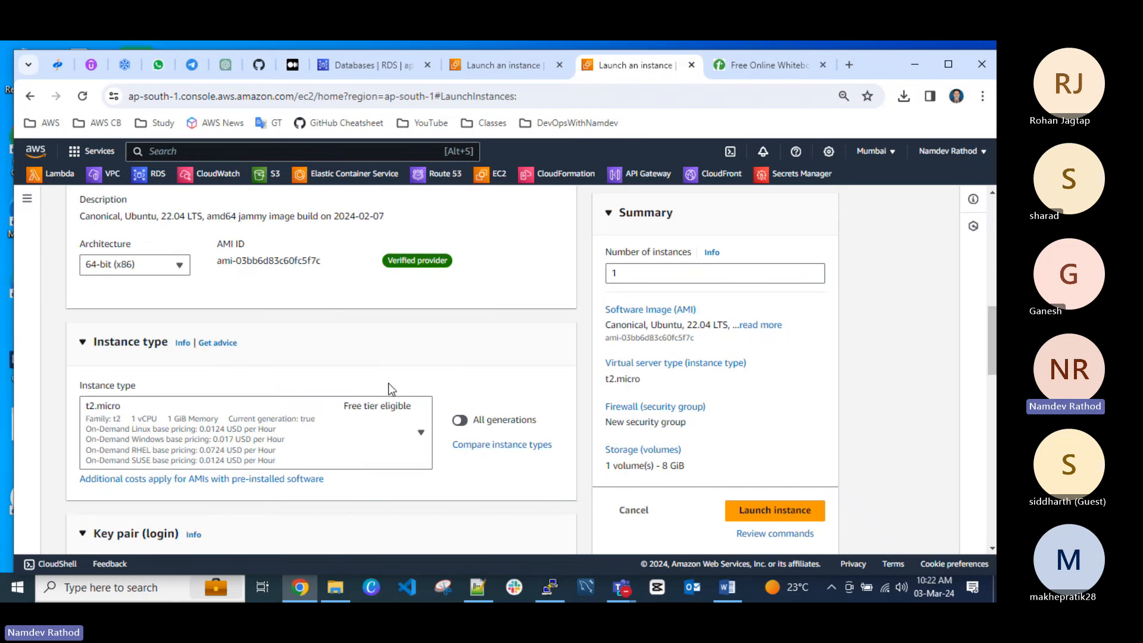
{"action": "scroll", "coordinate": [351, 391], "scroll_direction": "down", "scroll_amount": 3}
{"action": "scroll", "coordinate": [333, 375], "scroll_direction": "down", "scroll_amount": 1}
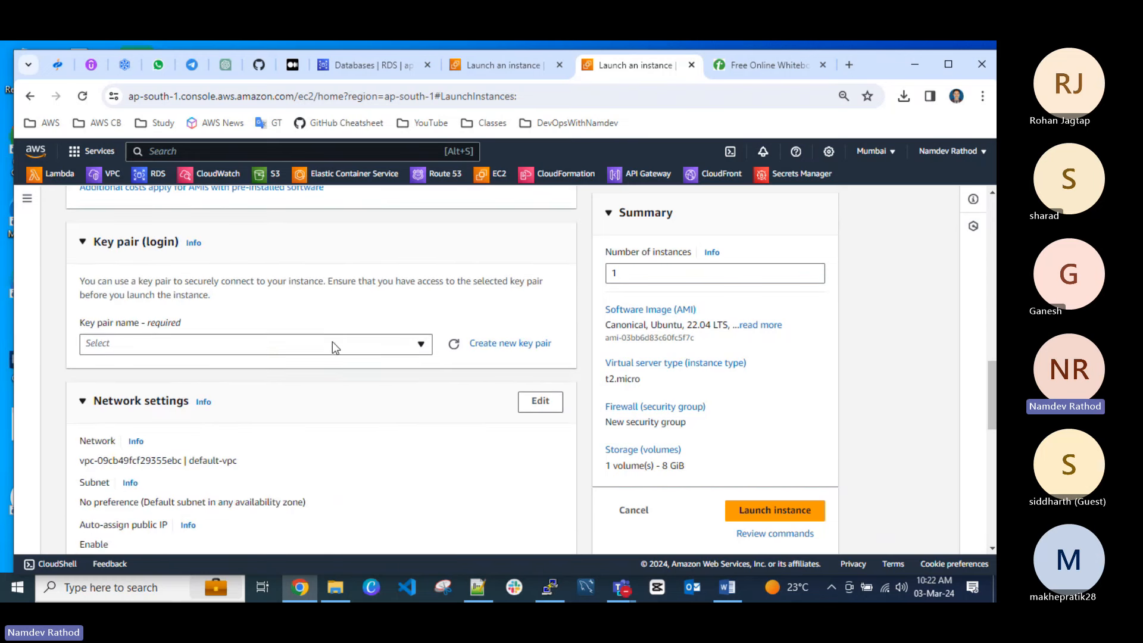
{"action": "left_click", "coordinate": [334, 343]}
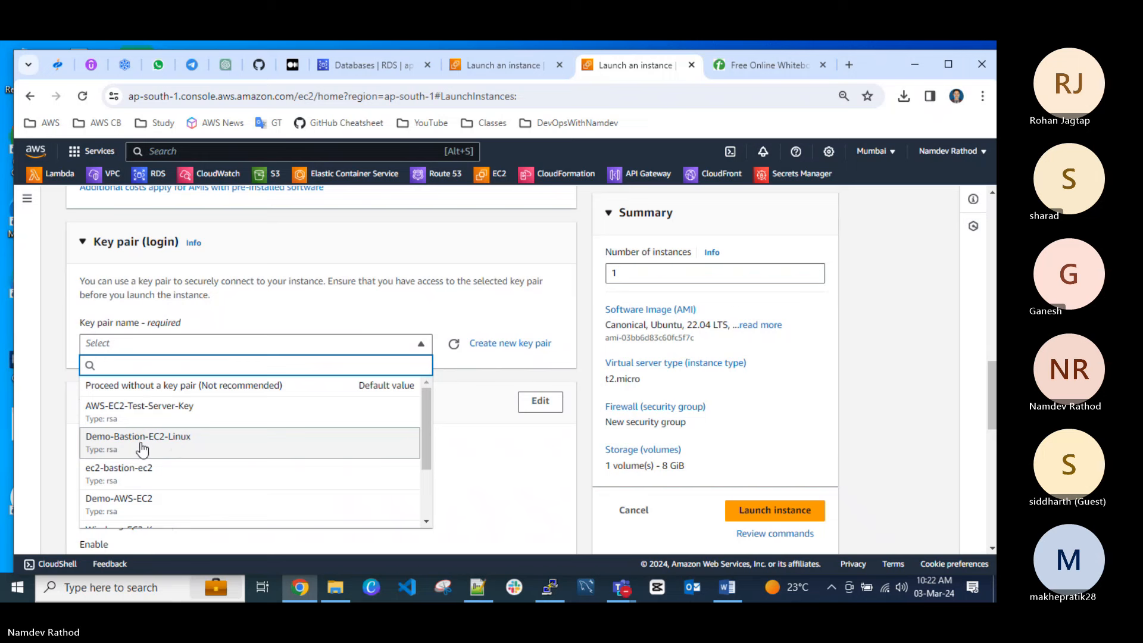
{"action": "left_click", "coordinate": [142, 447]}
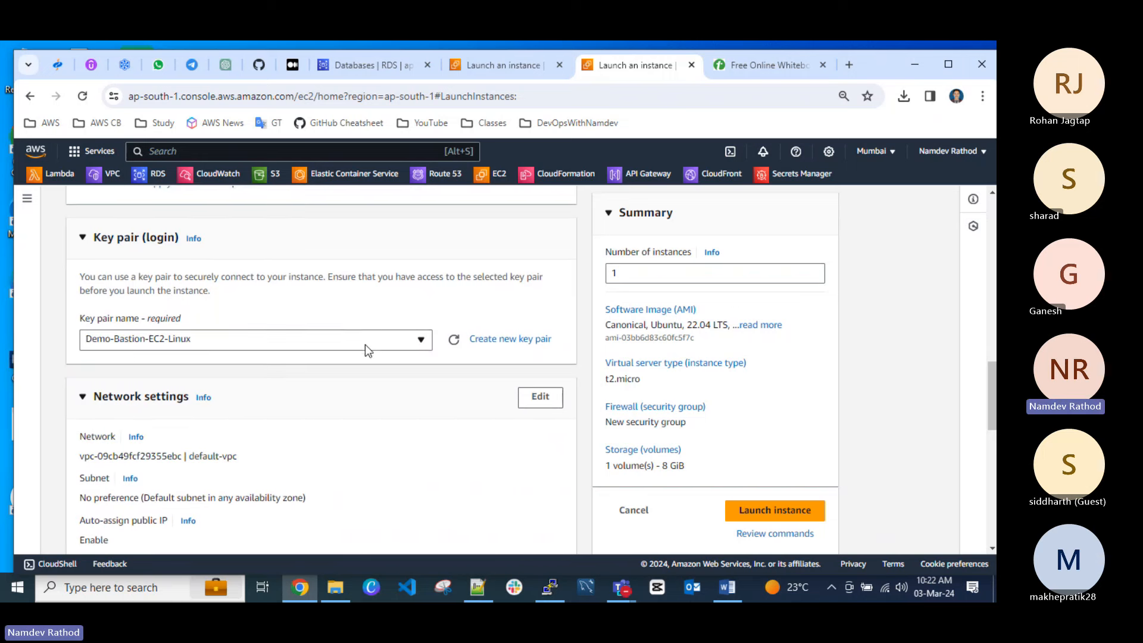
Edit the network settings to use Demo-DevOps-VPC with the subnet demo-devops-sb-public-1.
{"action": "scroll", "coordinate": [365, 345], "scroll_direction": "down", "scroll_amount": 2}
{"action": "left_click", "coordinate": [541, 260]}
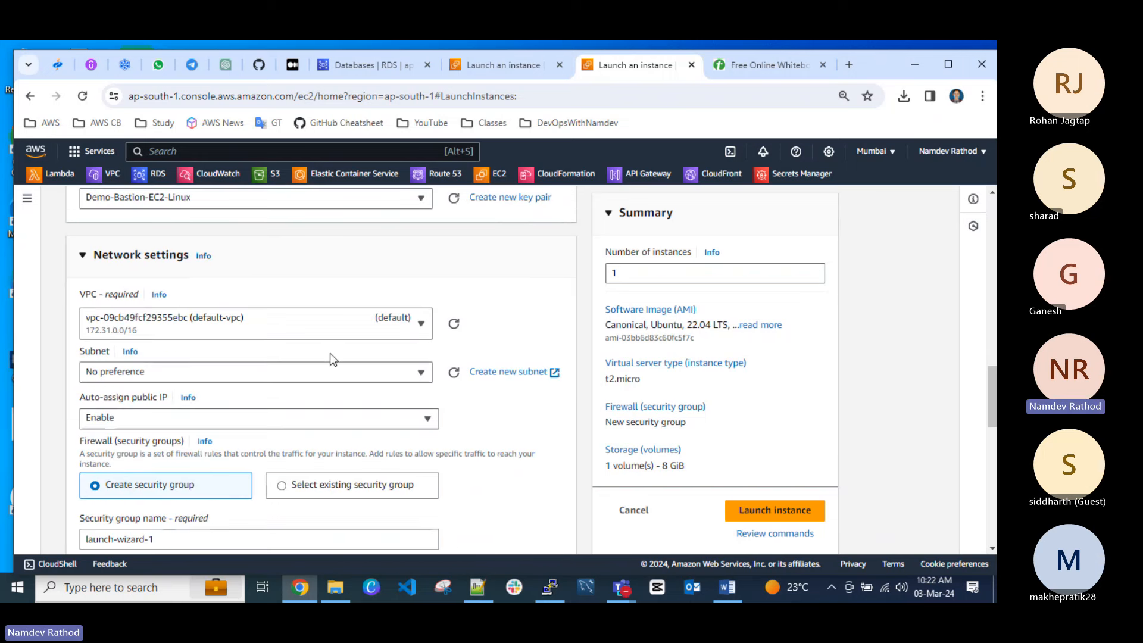
{"action": "left_click", "coordinate": [341, 323]}
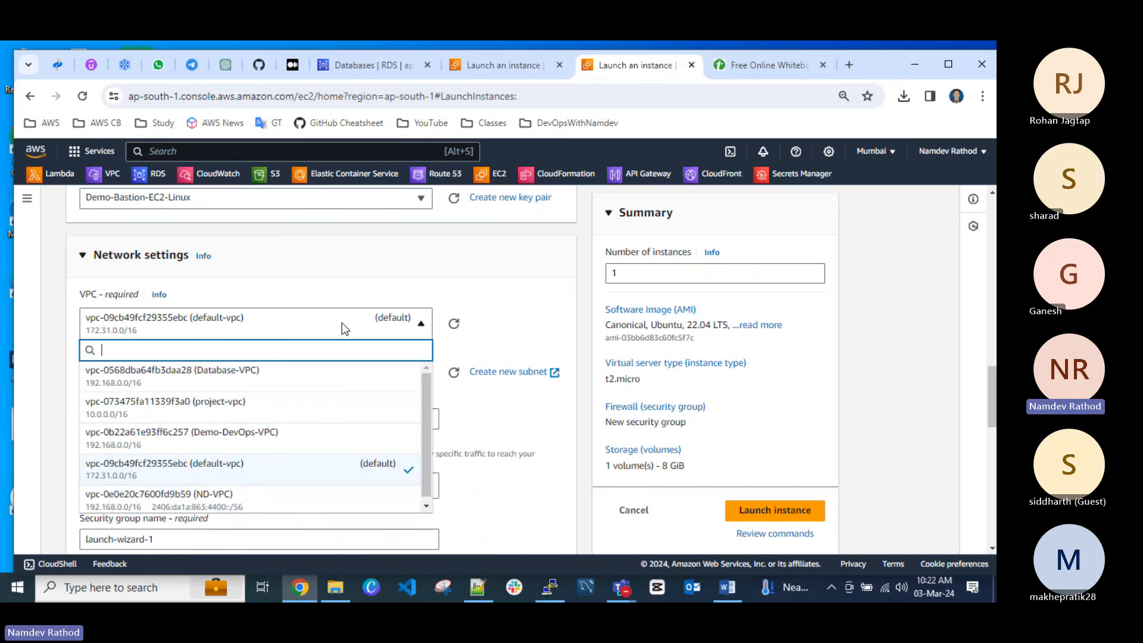
{"action": "left_click", "coordinate": [246, 440]}
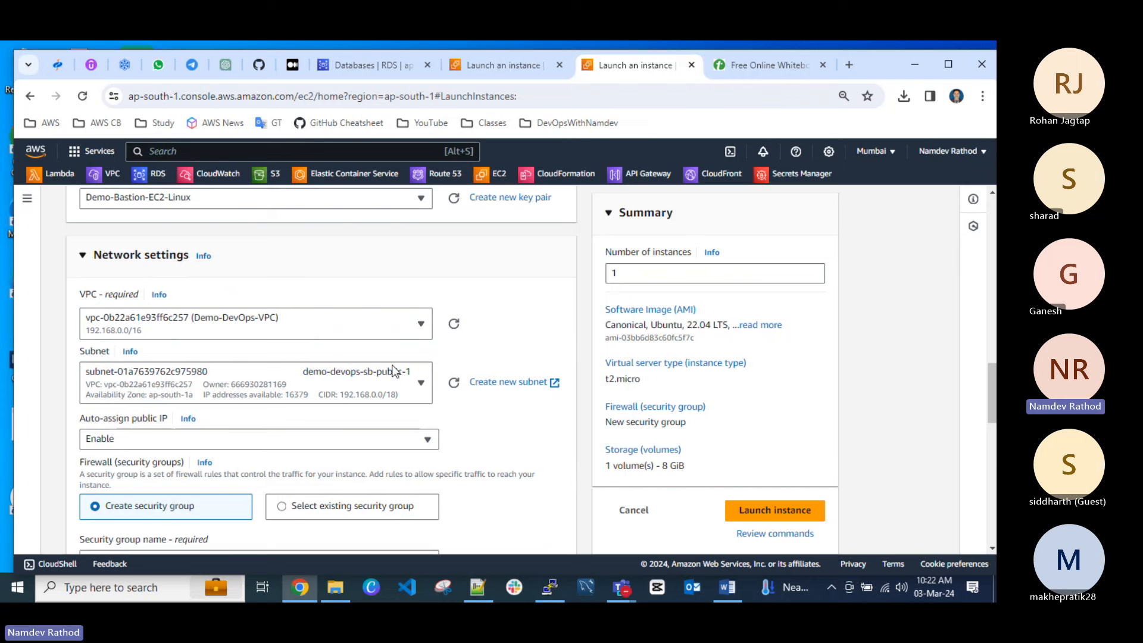
{"action": "left_click", "coordinate": [391, 391]}
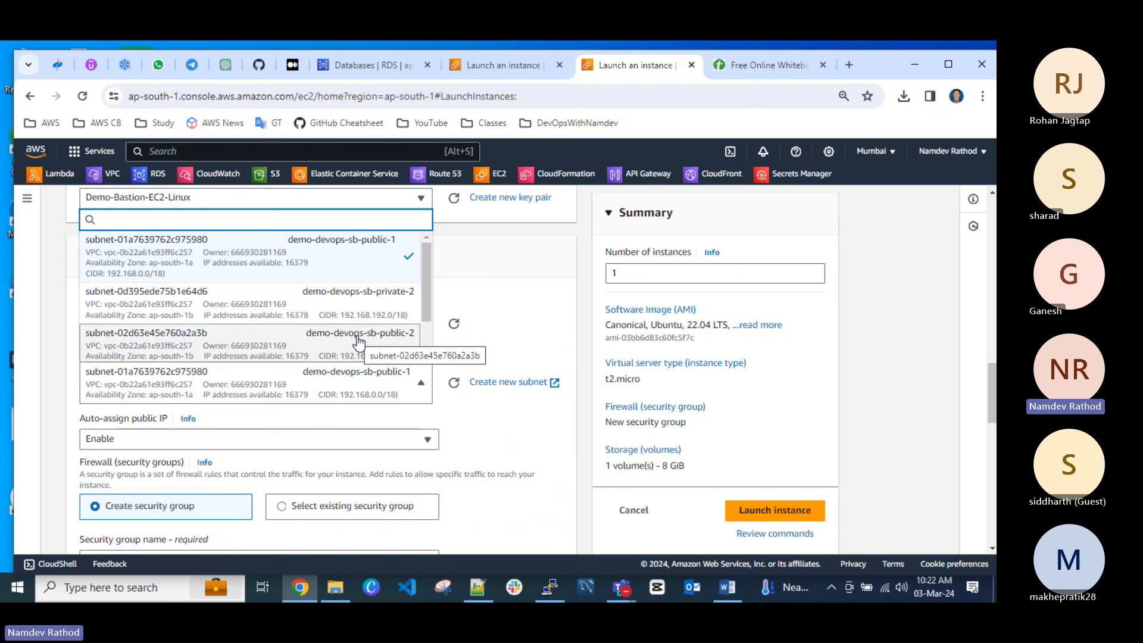
{"action": "left_click", "coordinate": [356, 260]}
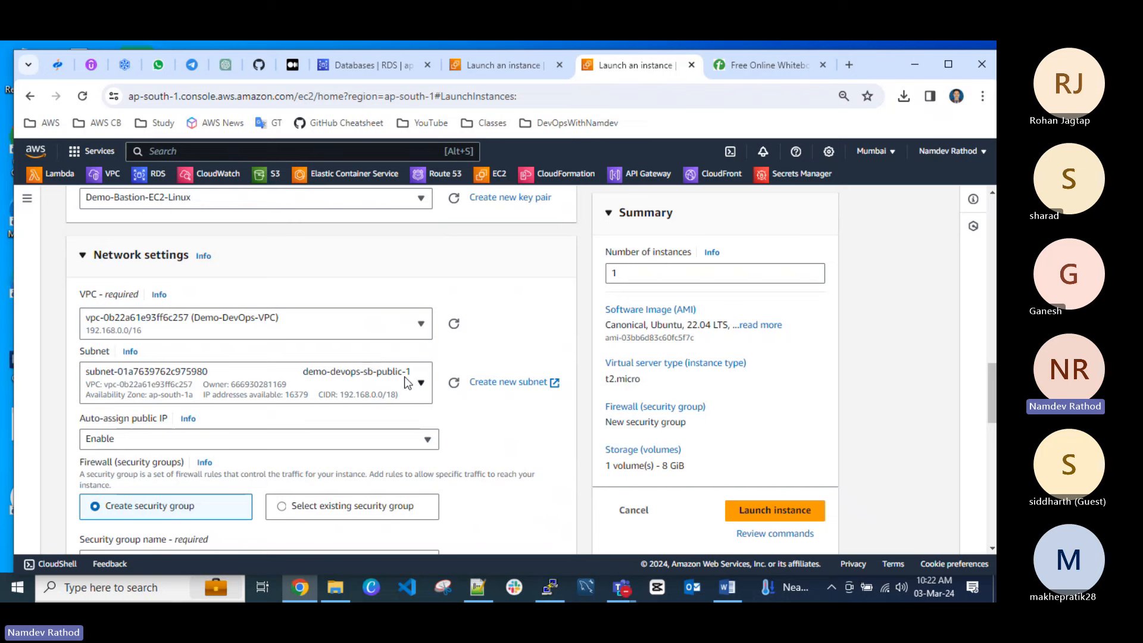
Assign the existing security group demo-devops-bastion-sg to the instance instead of creating a new one.
{"action": "scroll", "coordinate": [407, 382], "scroll_direction": "down", "scroll_amount": 2}
{"action": "left_click", "coordinate": [284, 362]}
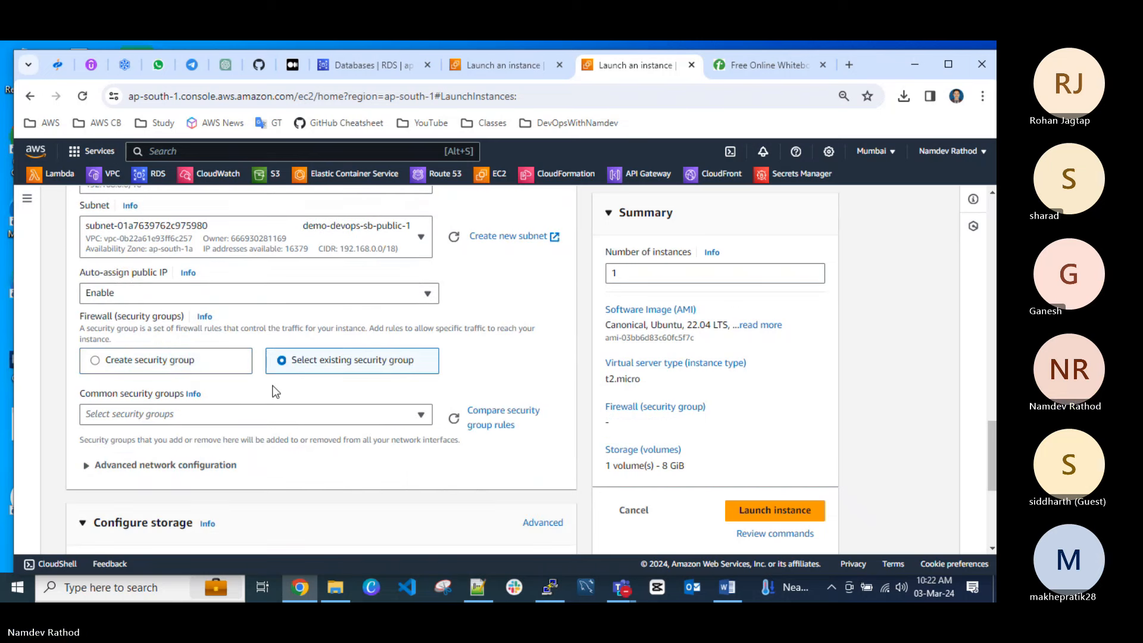
{"action": "left_click", "coordinate": [238, 417]}
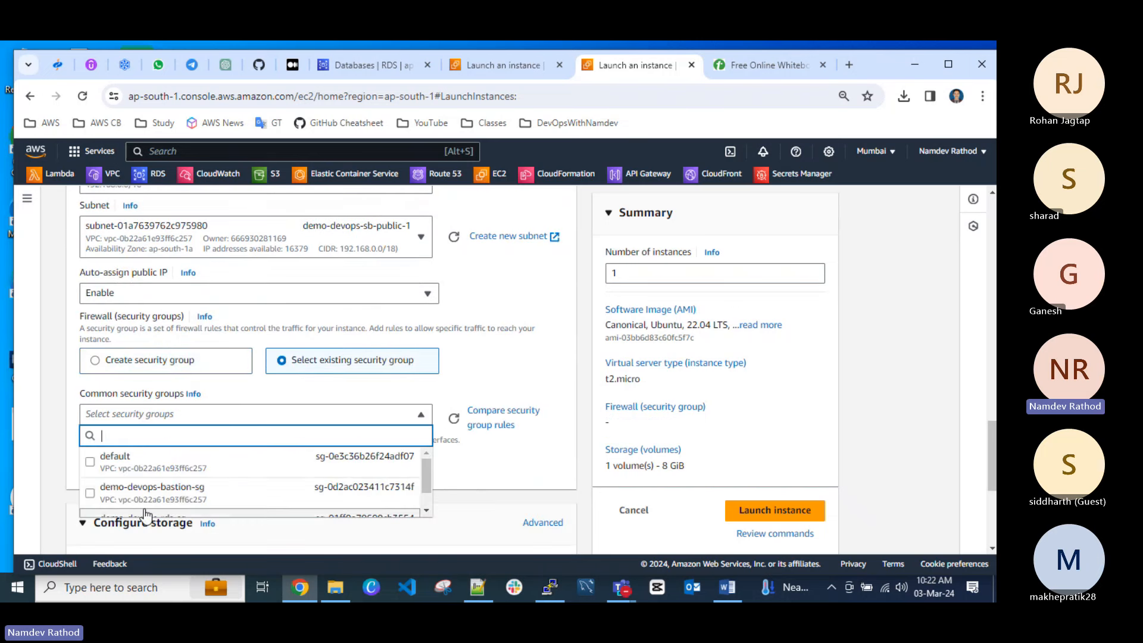
{"action": "left_click", "coordinate": [91, 493]}
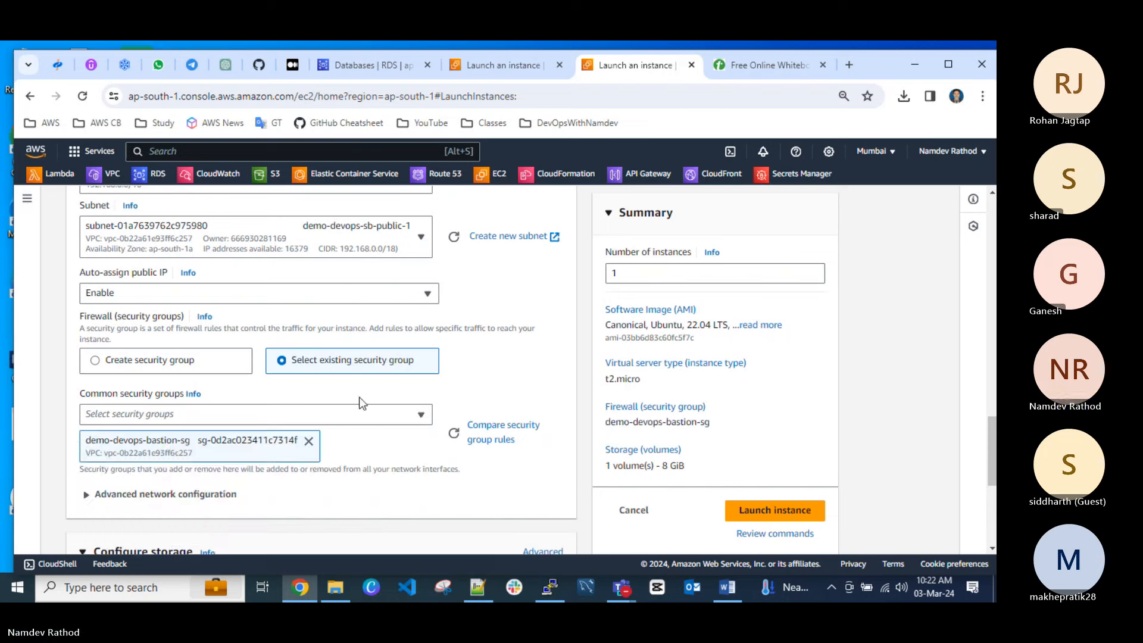
Launch the configured bastion instance with the default storage settings.
{"action": "scroll", "coordinate": [504, 293], "scroll_direction": "down", "scroll_amount": 4}
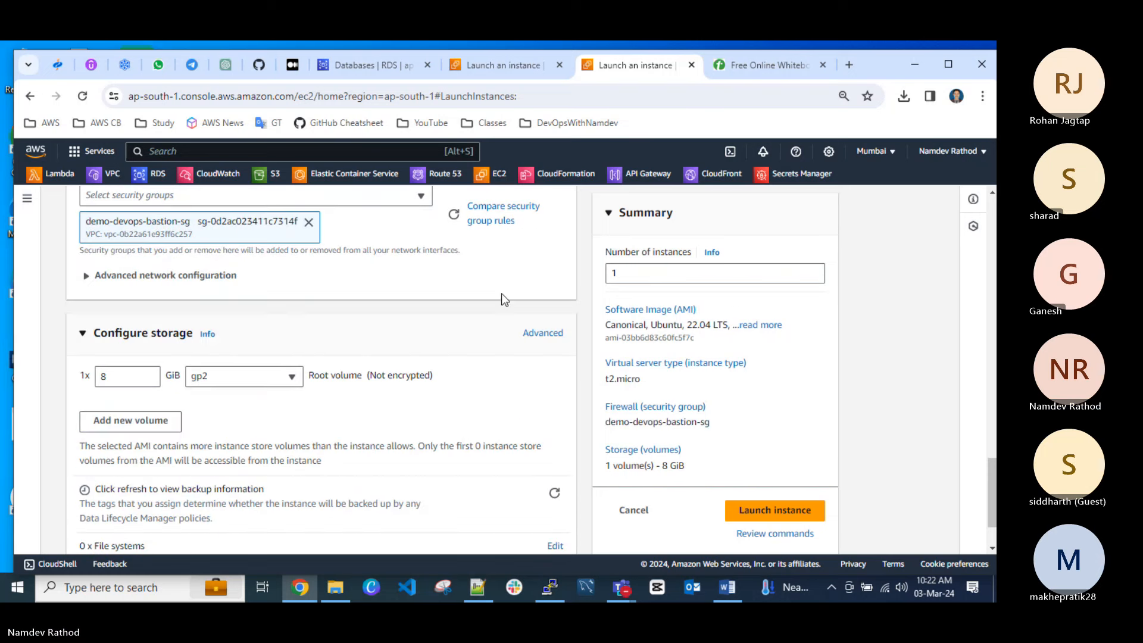
{"action": "scroll", "coordinate": [383, 308], "scroll_direction": "down", "scroll_amount": 1}
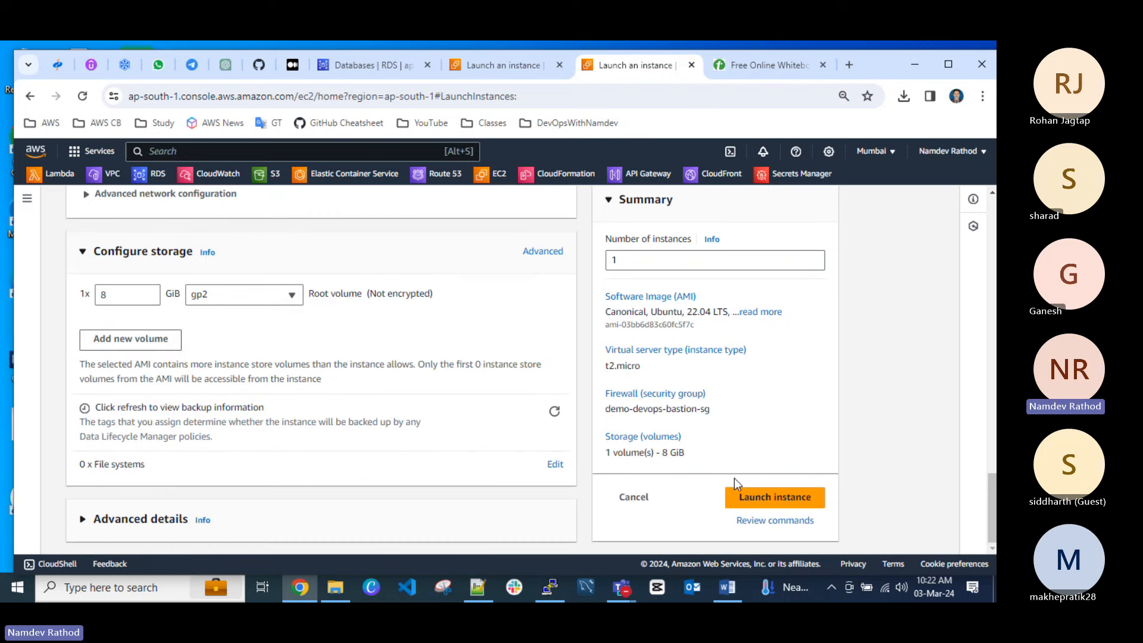
{"action": "left_click", "coordinate": [756, 499]}
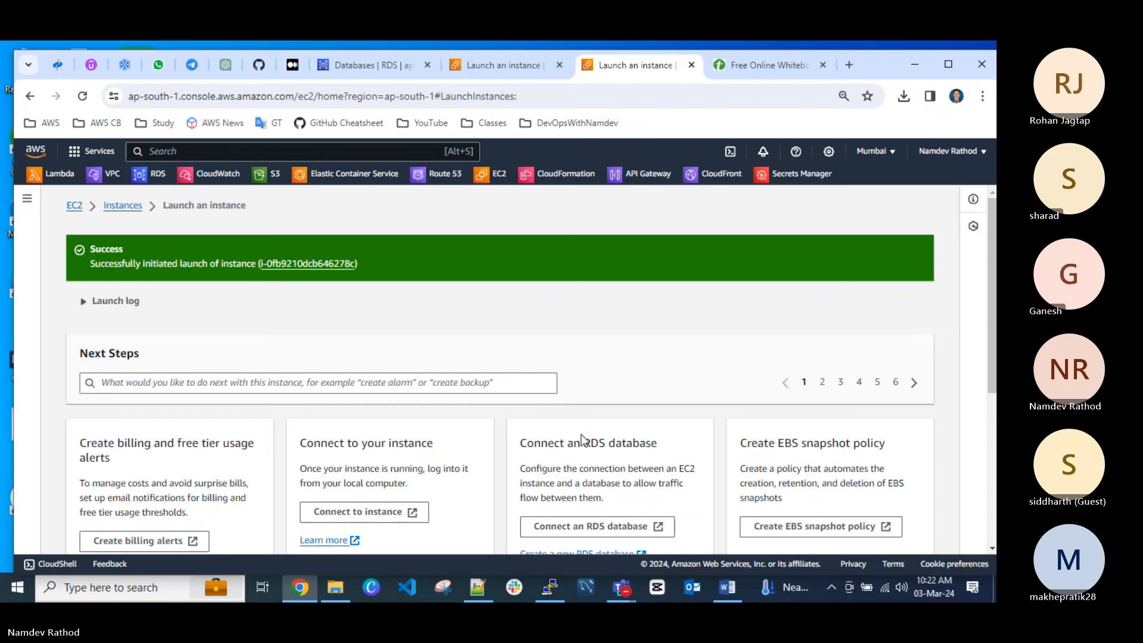
Show the EC2 instances list, enlarge it to fit all rows, and refresh the instance states.
{"action": "left_click", "coordinate": [122, 204]}
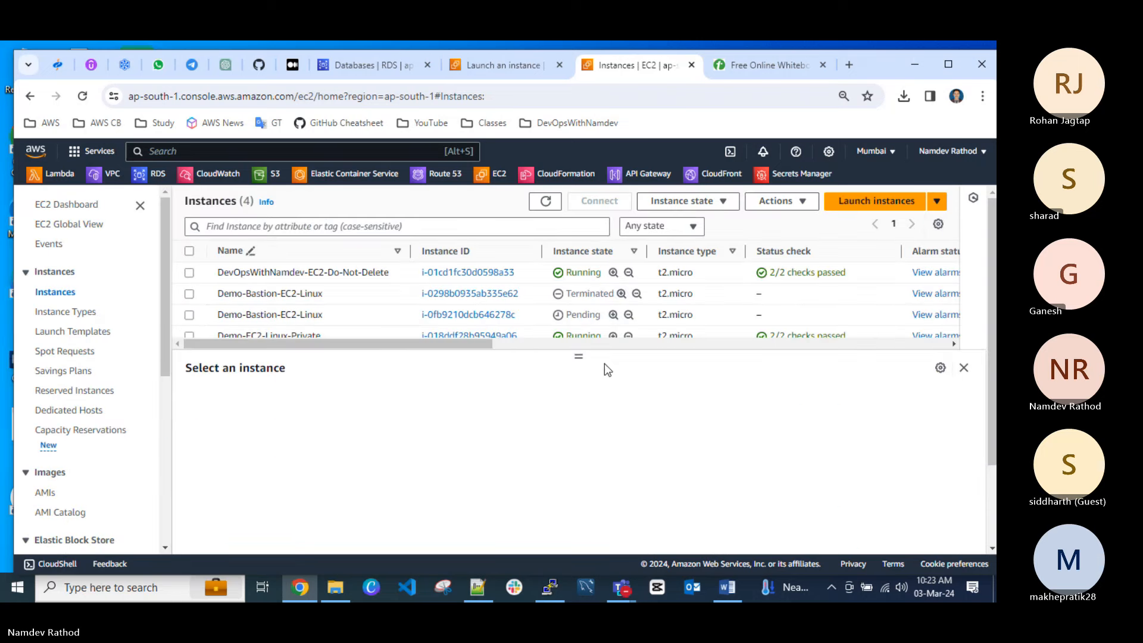
{"action": "mouse_move", "coordinate": [589, 357]}
{"action": "left_mouse_down"}
{"action": "mouse_move", "coordinate": [580, 364]}
{"action": "mouse_move", "coordinate": [595, 371]}
{"action": "left_mouse_up"}
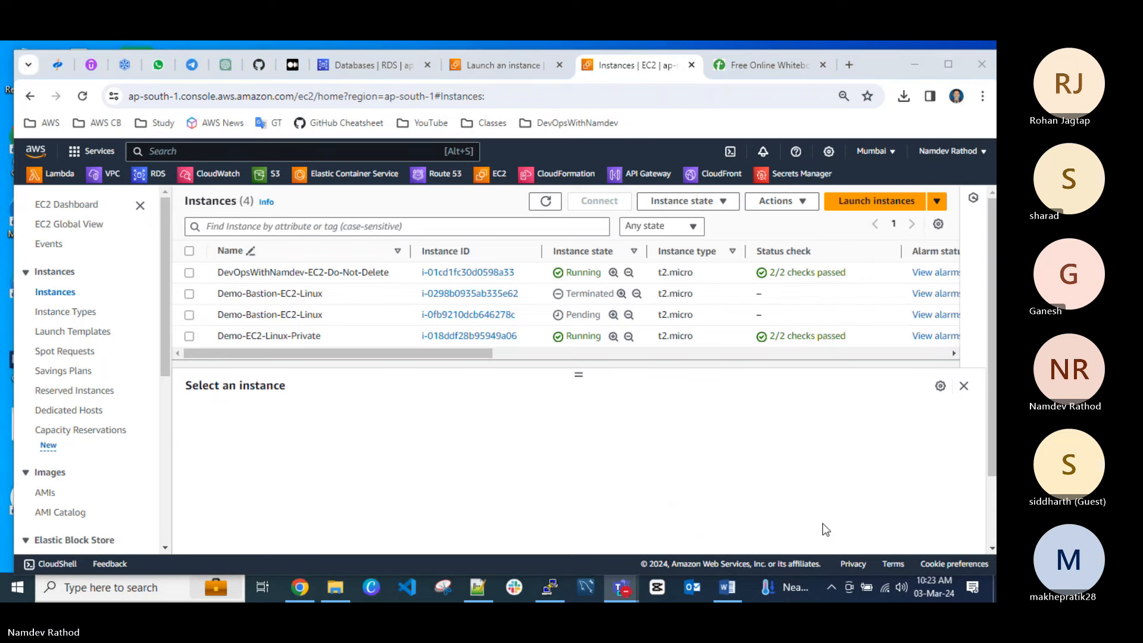
{"action": "left_click", "coordinate": [544, 203]}
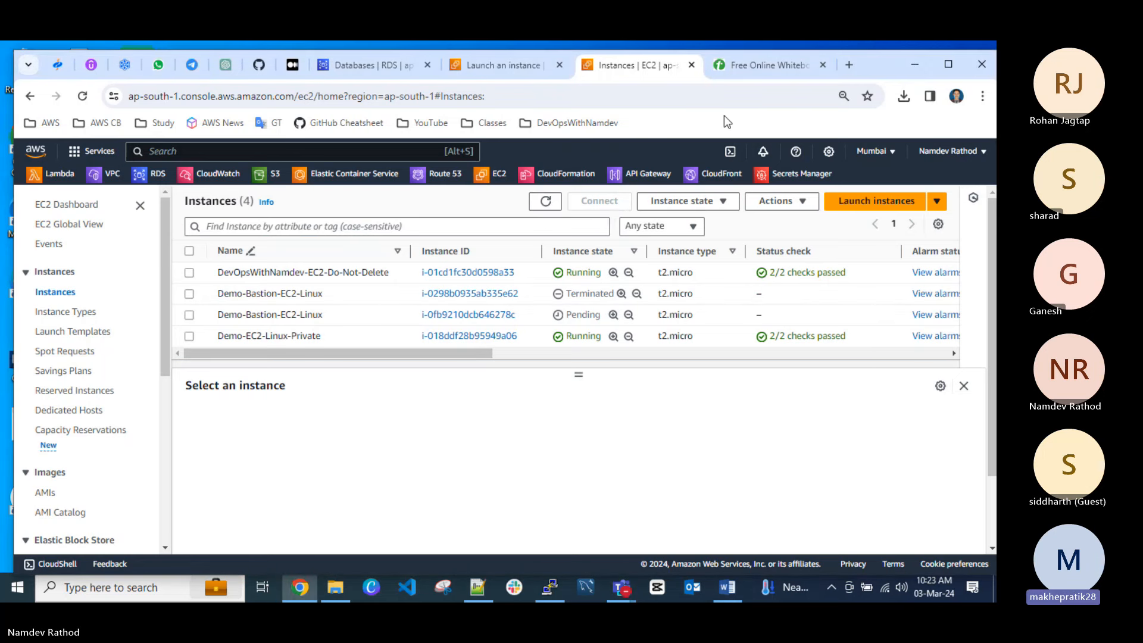
Switch to the online whiteboard and add a new blank board after board 4.
{"action": "left_click", "coordinate": [776, 66]}
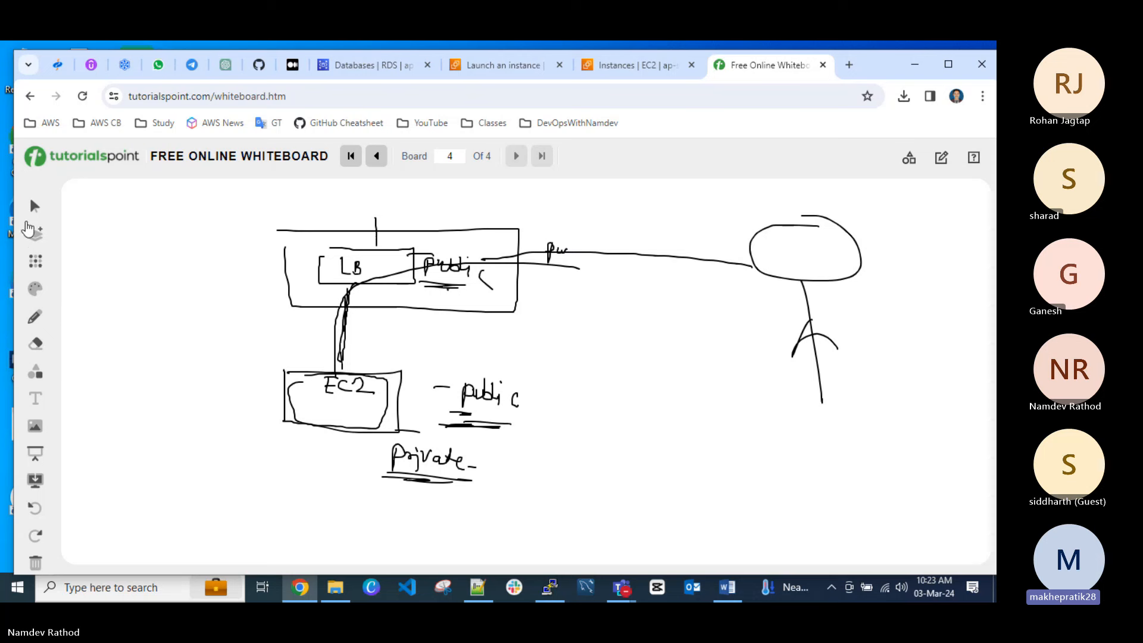
{"action": "left_click", "coordinate": [378, 156]}
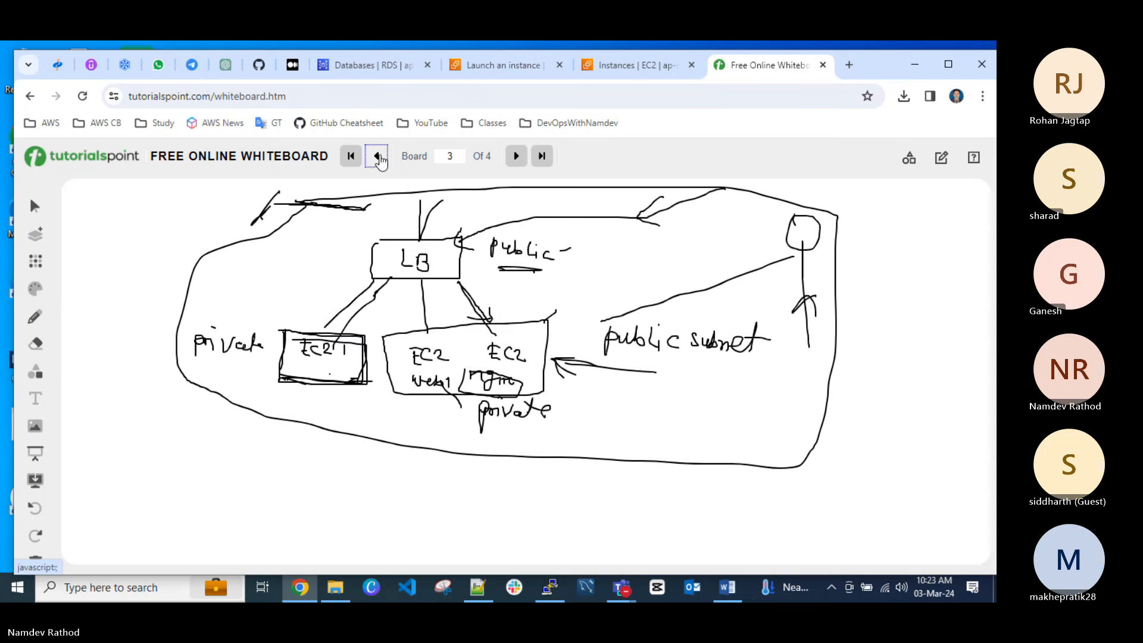
{"action": "left_click", "coordinate": [515, 156]}
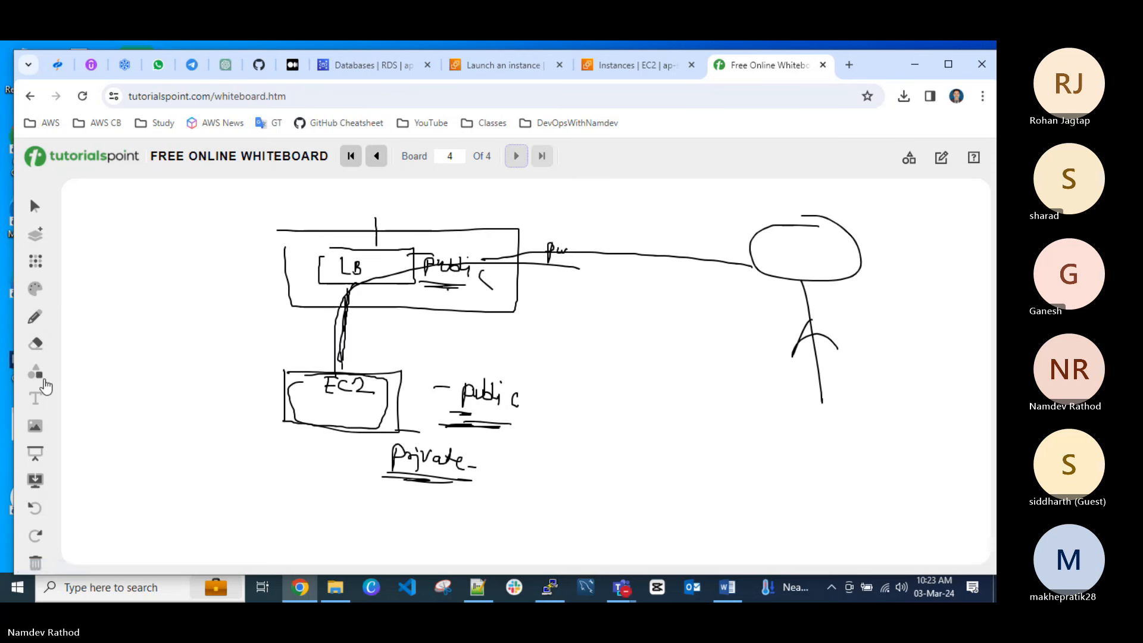
{"action": "left_click", "coordinate": [36, 233]}
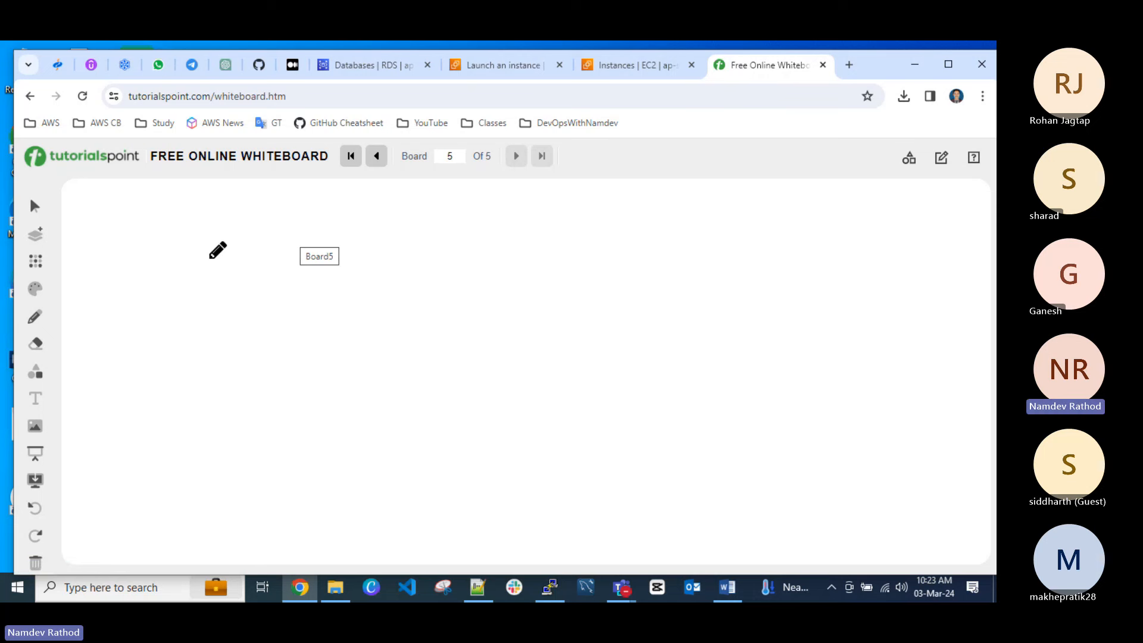
Sketch a box labelled "public" and "Bastion" with an arrow to a larger box labelled "web", "private" and "EC2 Linux".
{"action": "mouse_move", "coordinate": [225, 263]}
{"action": "left_mouse_down"}
{"action": "mouse_move", "coordinate": [207, 297]}
{"action": "mouse_move", "coordinate": [301, 360]}
{"action": "mouse_move", "coordinate": [208, 301]}
{"action": "left_mouse_up"}
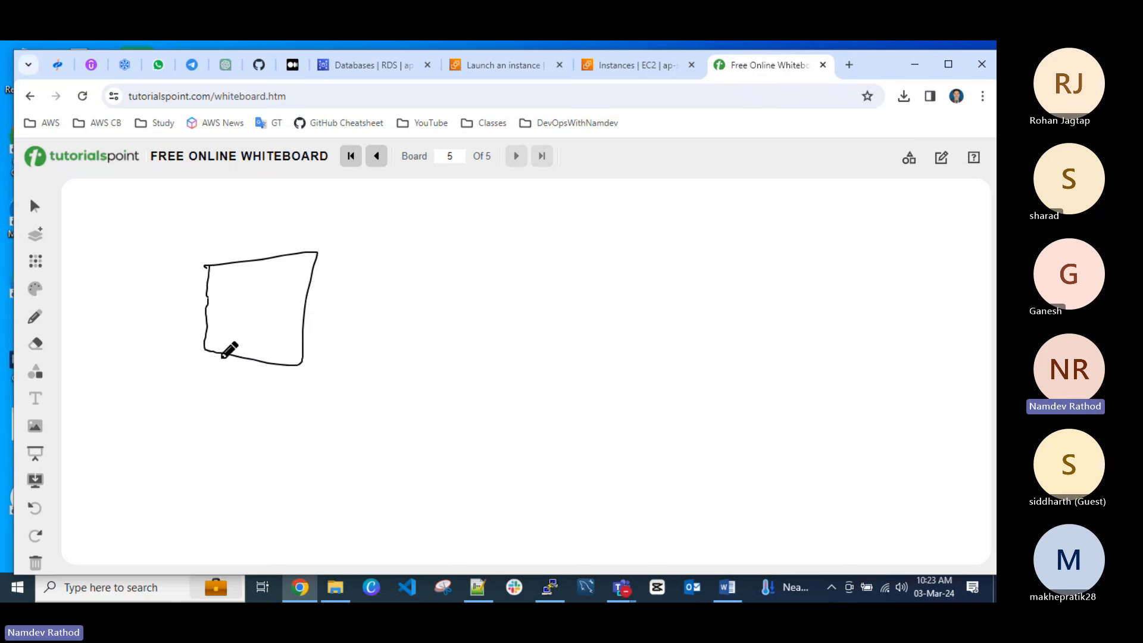
{"action": "mouse_move", "coordinate": [212, 234]}
{"action": "left_mouse_down"}
{"action": "mouse_move", "coordinate": [272, 239]}
{"action": "mouse_move", "coordinate": [276, 254]}
{"action": "mouse_move", "coordinate": [229, 284]}
{"action": "mouse_move", "coordinate": [284, 275]}
{"action": "mouse_move", "coordinate": [293, 300]}
{"action": "mouse_move", "coordinate": [428, 301]}
{"action": "mouse_move", "coordinate": [386, 307]}
{"action": "left_mouse_up"}
{"action": "mouse_move", "coordinate": [464, 230]}
{"action": "left_mouse_down"}
{"action": "mouse_move", "coordinate": [467, 342]}
{"action": "mouse_move", "coordinate": [635, 352]}
{"action": "mouse_move", "coordinate": [521, 233]}
{"action": "mouse_move", "coordinate": [478, 233]}
{"action": "mouse_move", "coordinate": [491, 222]}
{"action": "mouse_move", "coordinate": [605, 225]}
{"action": "mouse_move", "coordinate": [648, 241]}
{"action": "left_mouse_up"}
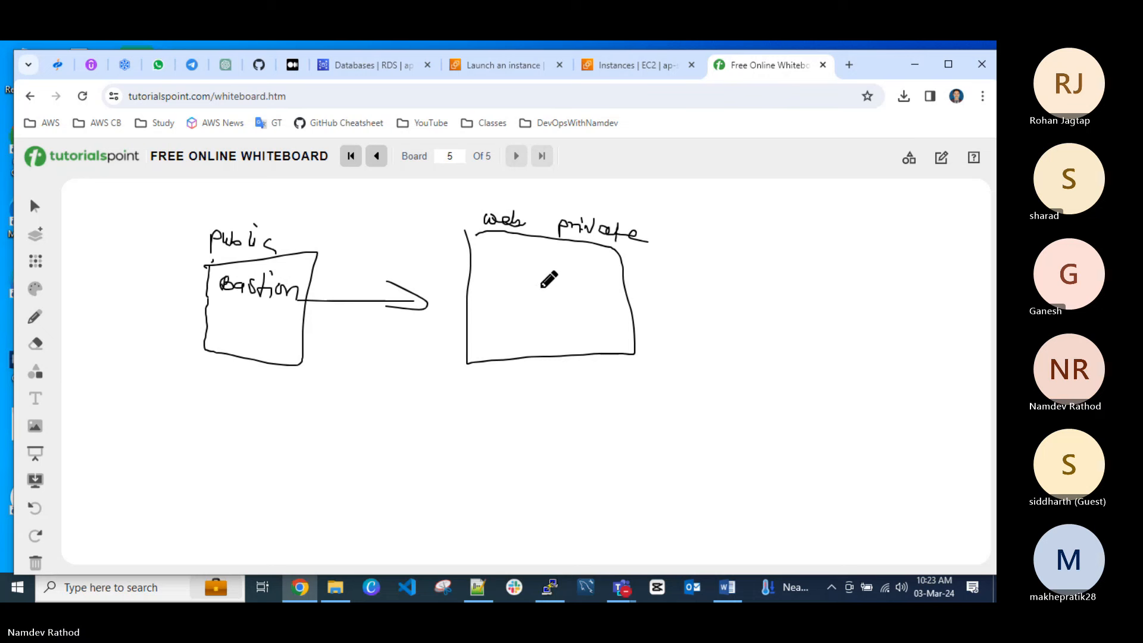
{"action": "mouse_move", "coordinate": [538, 287]}
{"action": "left_mouse_down"}
{"action": "mouse_move", "coordinate": [585, 293]}
{"action": "mouse_move", "coordinate": [531, 308]}
{"action": "mouse_move", "coordinate": [575, 307]}
{"action": "left_mouse_up"}
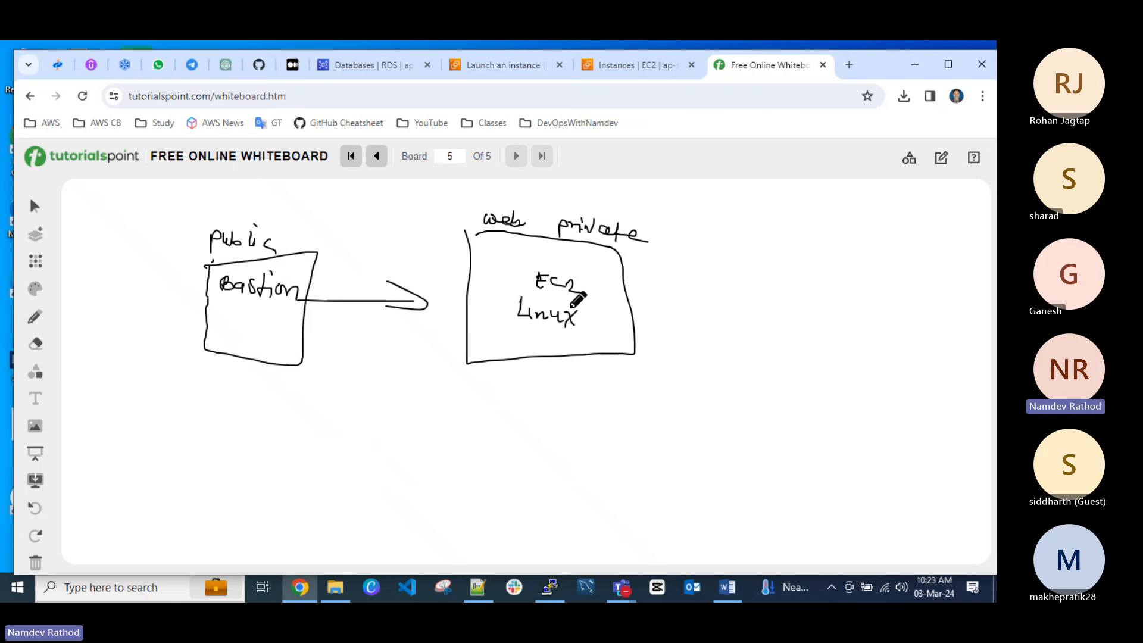
Underline "Linux" in the web server box, add a stroke through "private" and a short dash at the box's right edge.
{"action": "left_click_drag", "start_coordinate": [515, 338], "coordinate": [586, 337]}
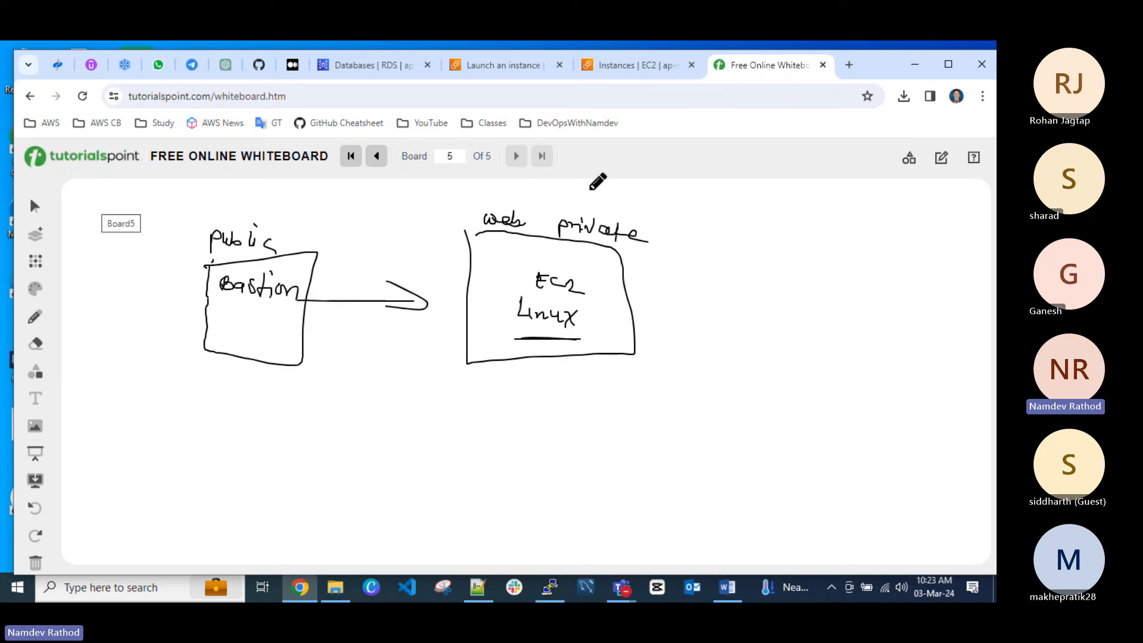
{"action": "left_click_drag", "start_coordinate": [619, 219], "coordinate": [610, 257]}
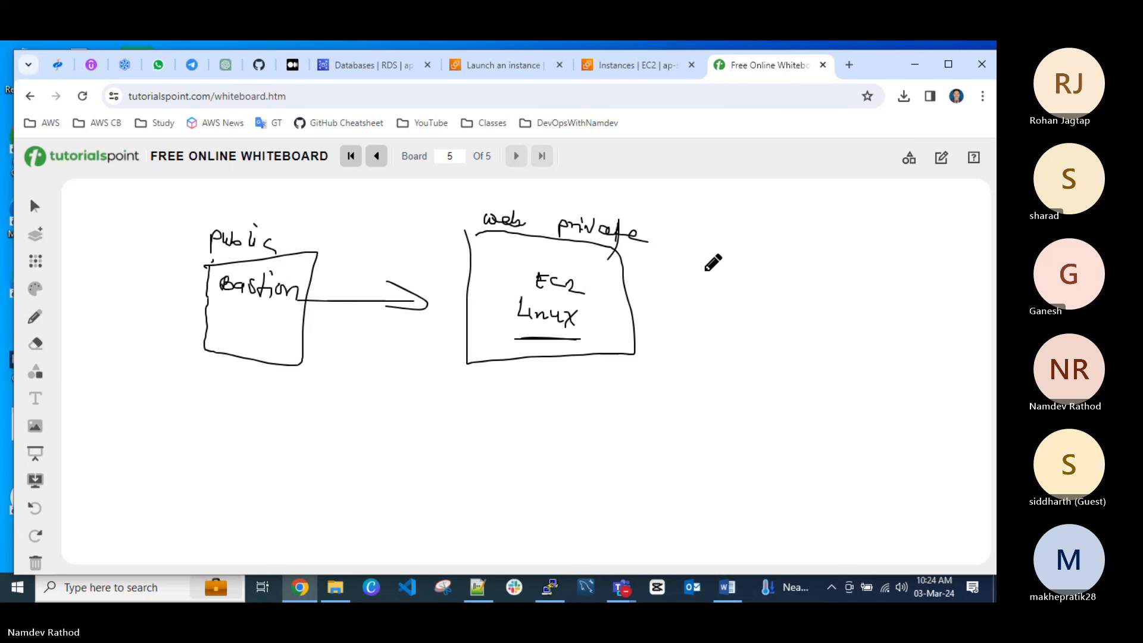
{"action": "left_click_drag", "start_coordinate": [634, 295], "coordinate": [645, 293]}
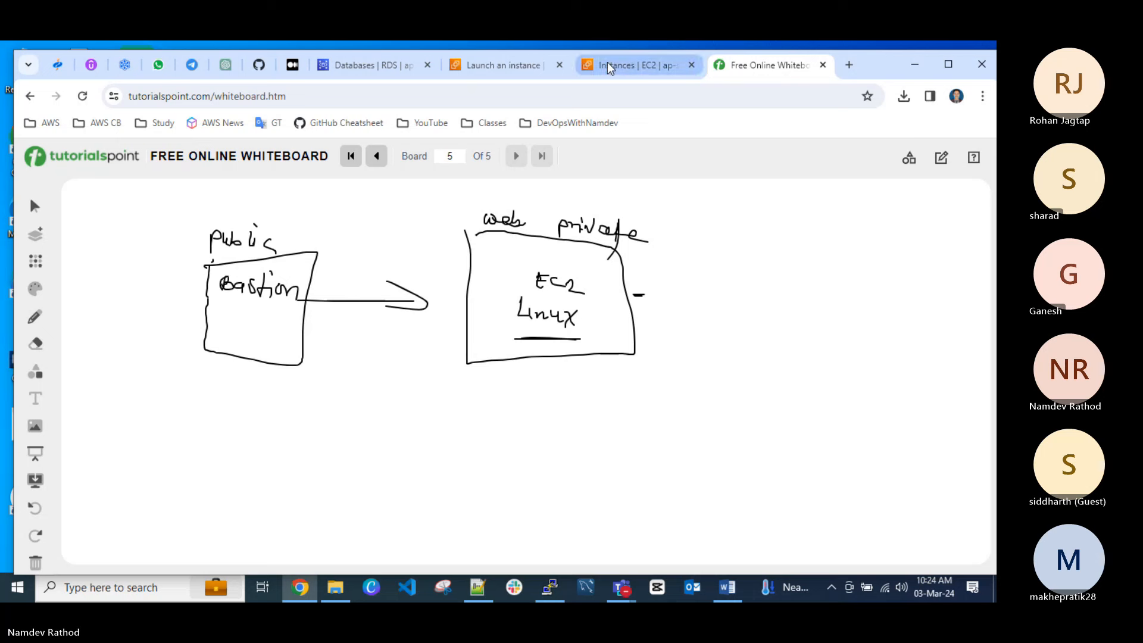
Return to the EC2 instances list, refresh it, and sign in to the AWS console again with the root user email and account password.
{"action": "left_click", "coordinate": [628, 65]}
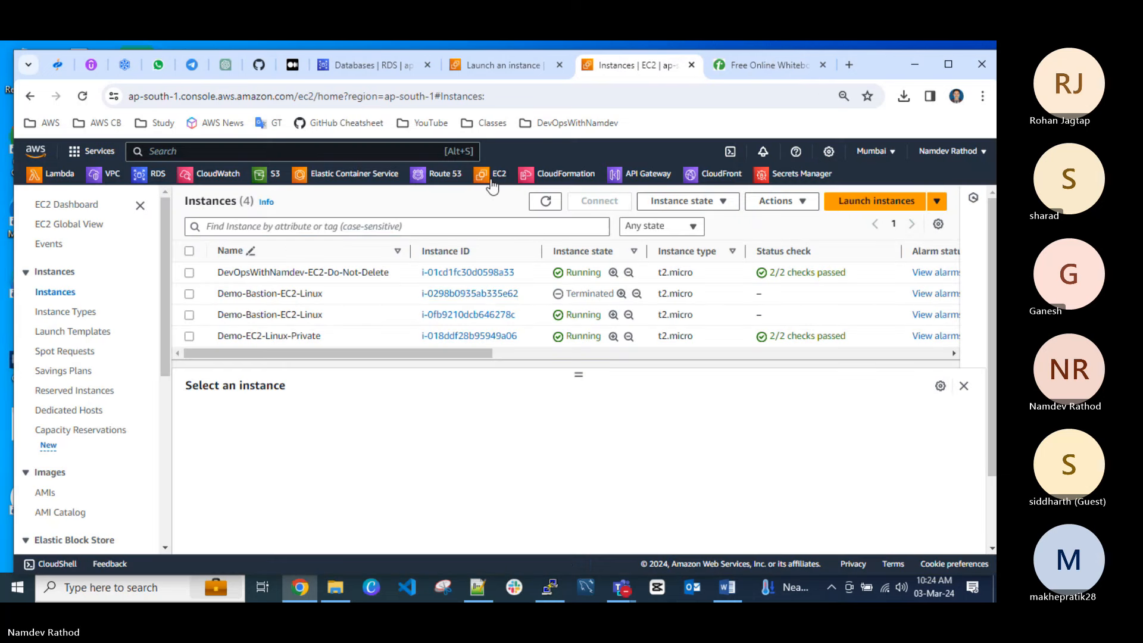
{"action": "left_click", "coordinate": [546, 201]}
{"action": "left_click", "coordinate": [660, 405]}
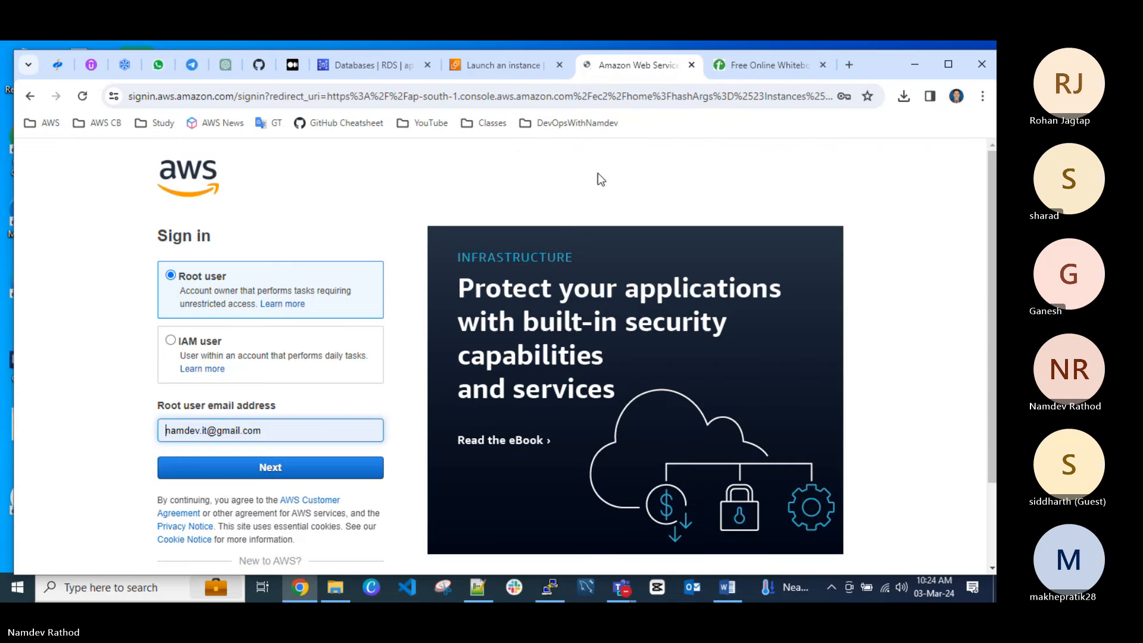
{"action": "left_click", "coordinate": [266, 477]}
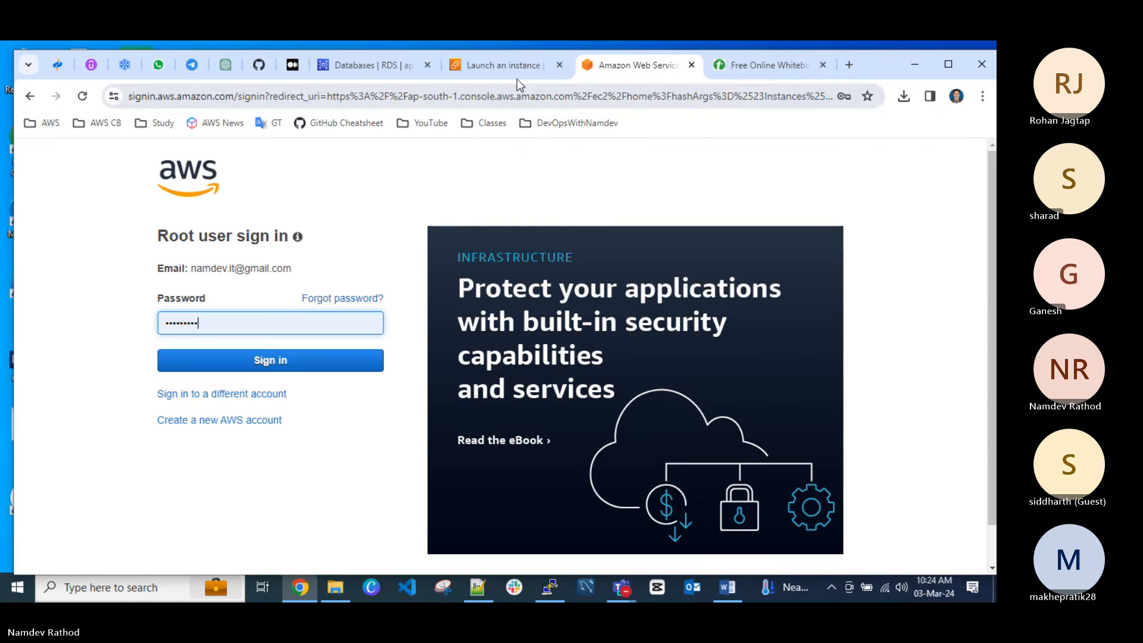
{"action": "left_click", "coordinate": [272, 361]}
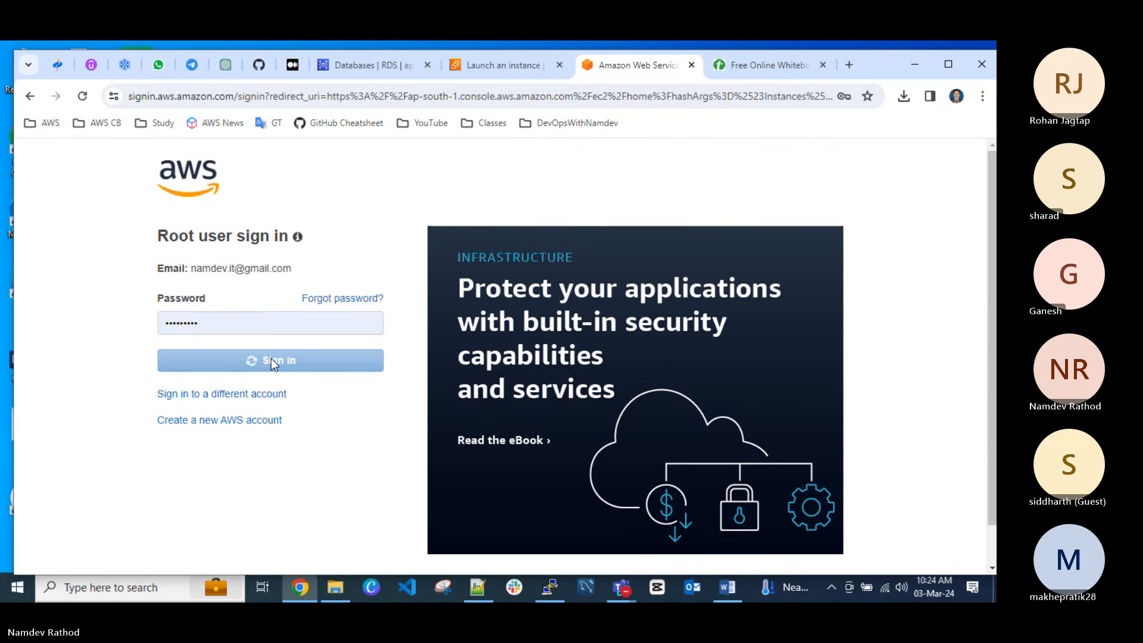
Reload the instance launch page, and open the RDS databases list in its place to check the database's deletion status.
{"action": "left_click", "coordinate": [495, 77]}
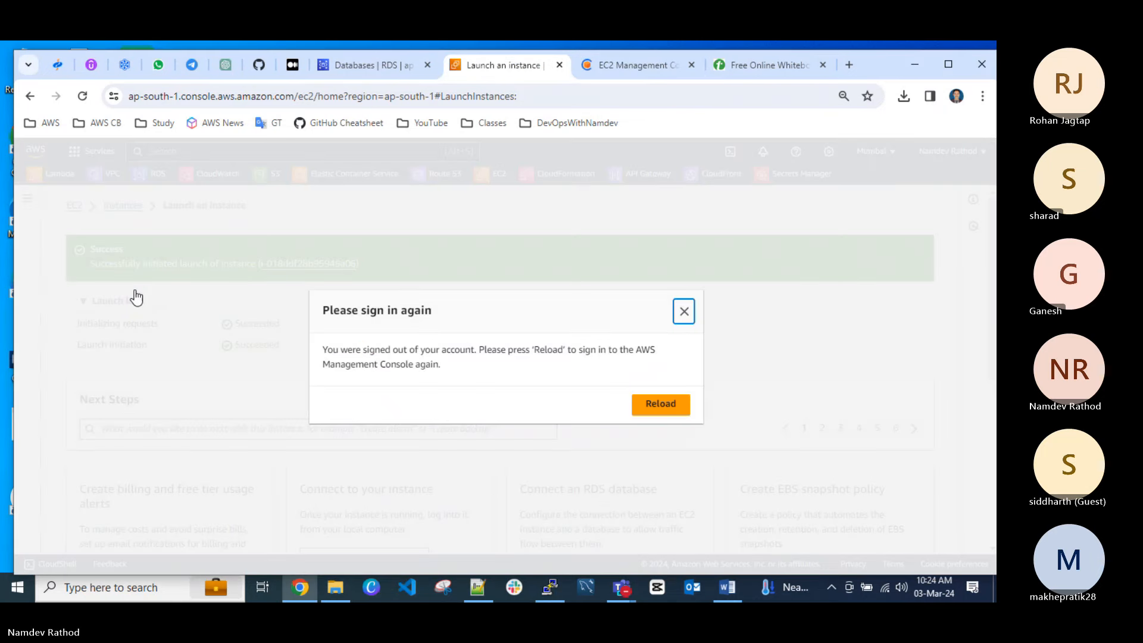
{"action": "left_click", "coordinate": [83, 96]}
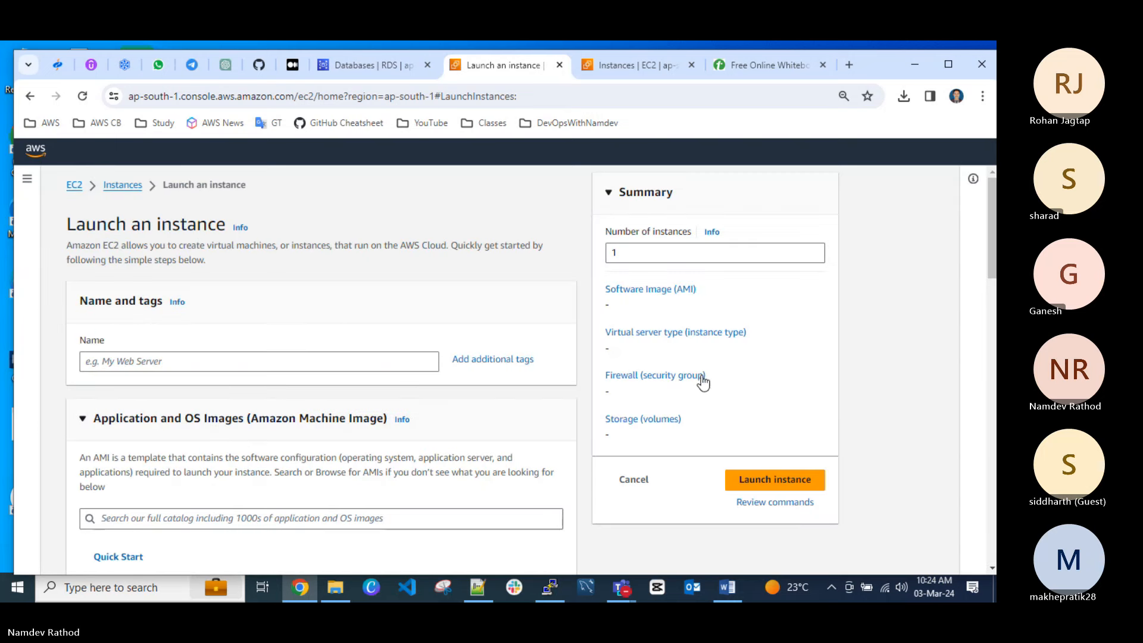
{"action": "left_click", "coordinate": [185, 362]}
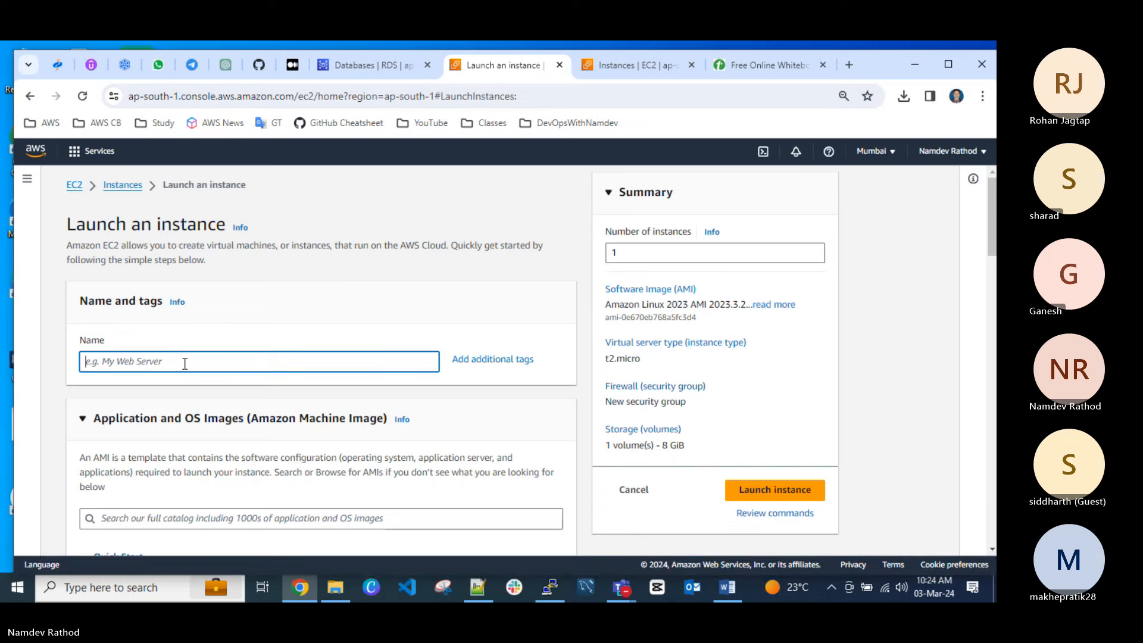
{"action": "left_click", "coordinate": [135, 182]}
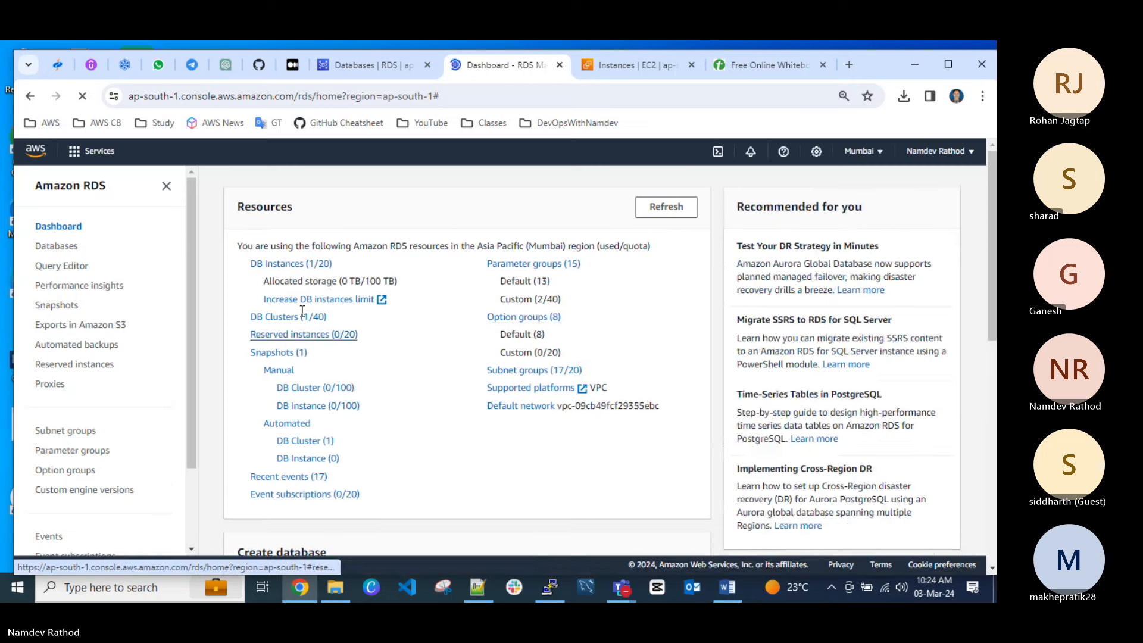
{"action": "left_click", "coordinate": [271, 282]}
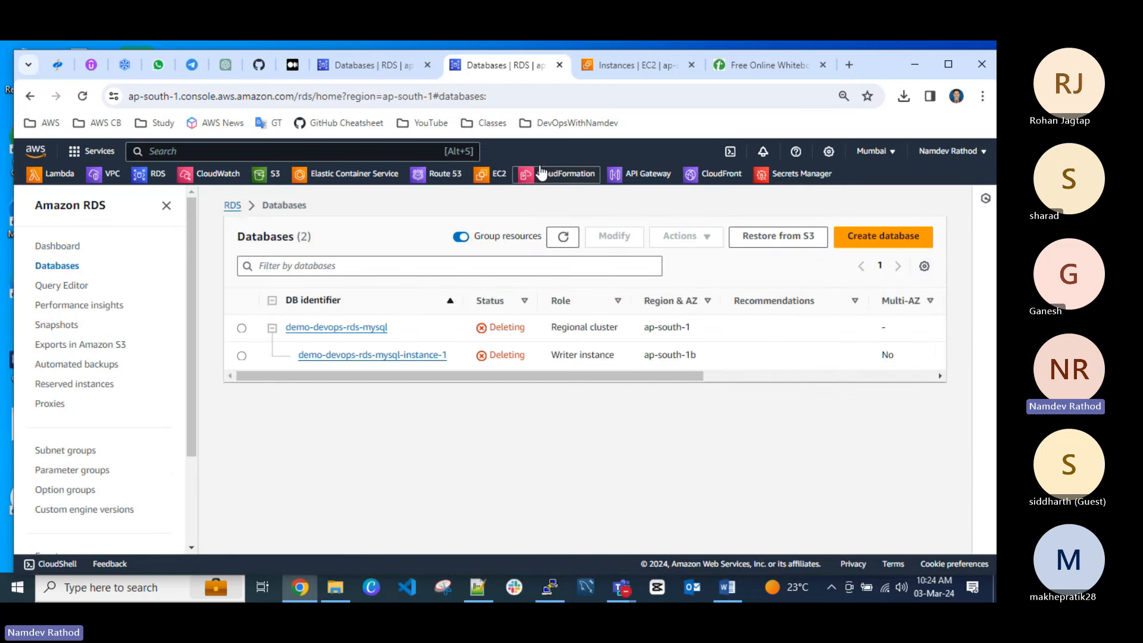
Close both RDS database tabs and refresh the EC2 instances list.
{"action": "left_click", "coordinate": [559, 65]}
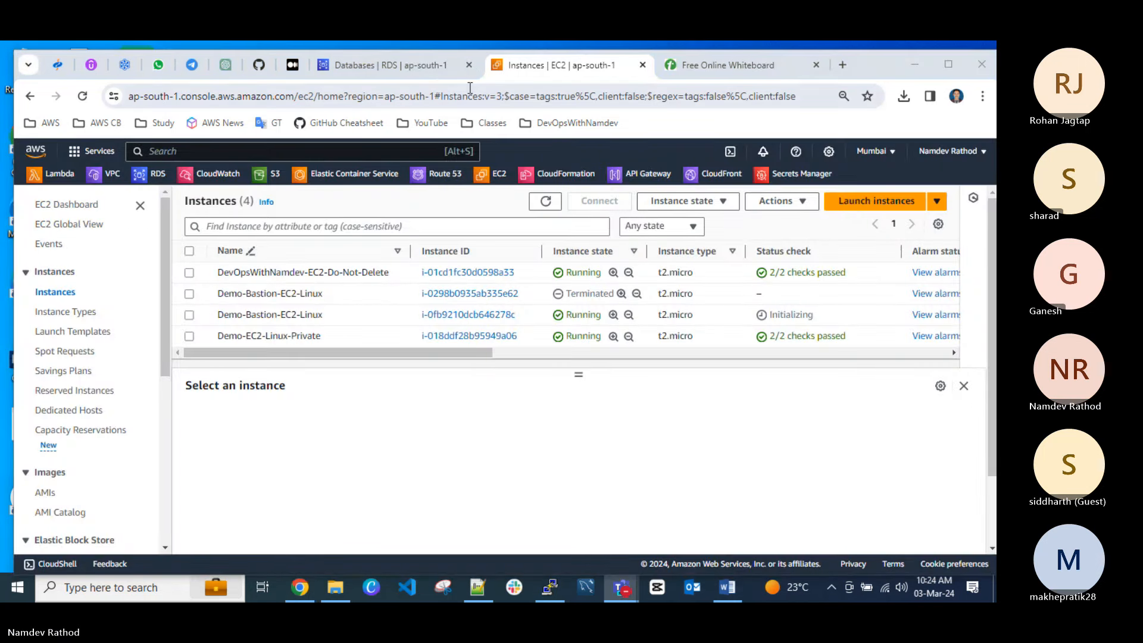
{"action": "left_click", "coordinate": [470, 64]}
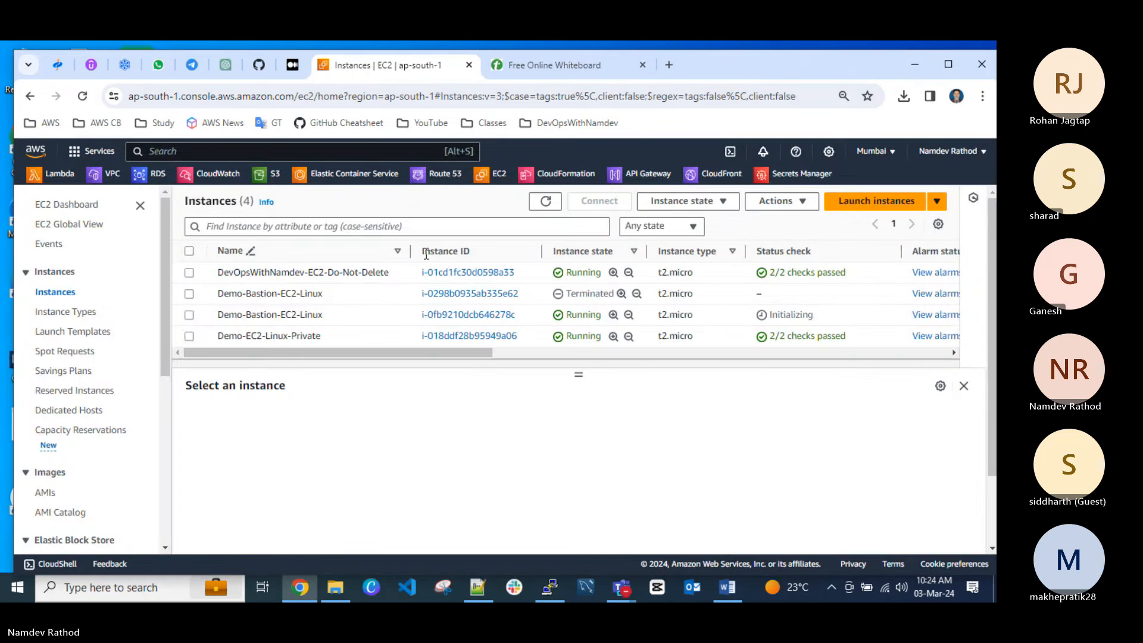
{"action": "left_click", "coordinate": [545, 206]}
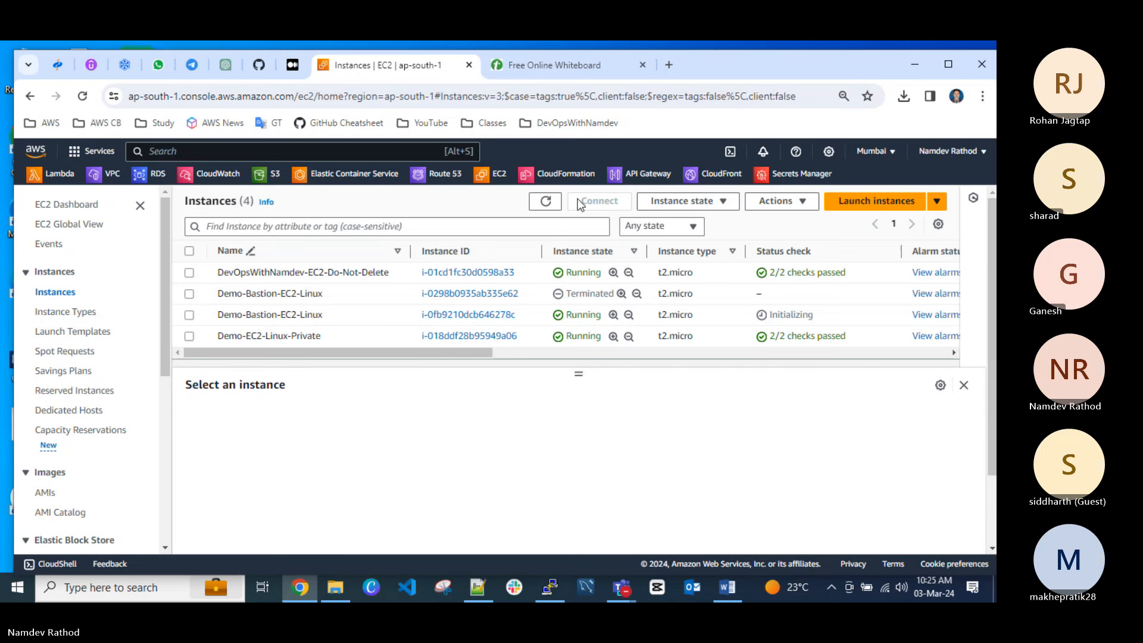
{"action": "left_click", "coordinate": [549, 201]}
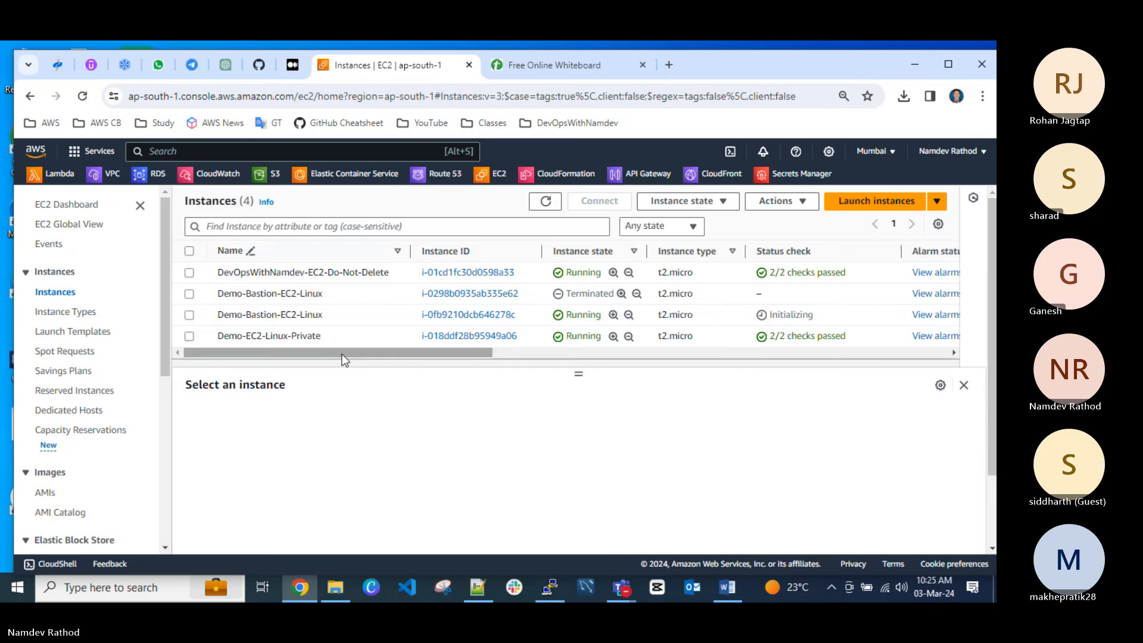
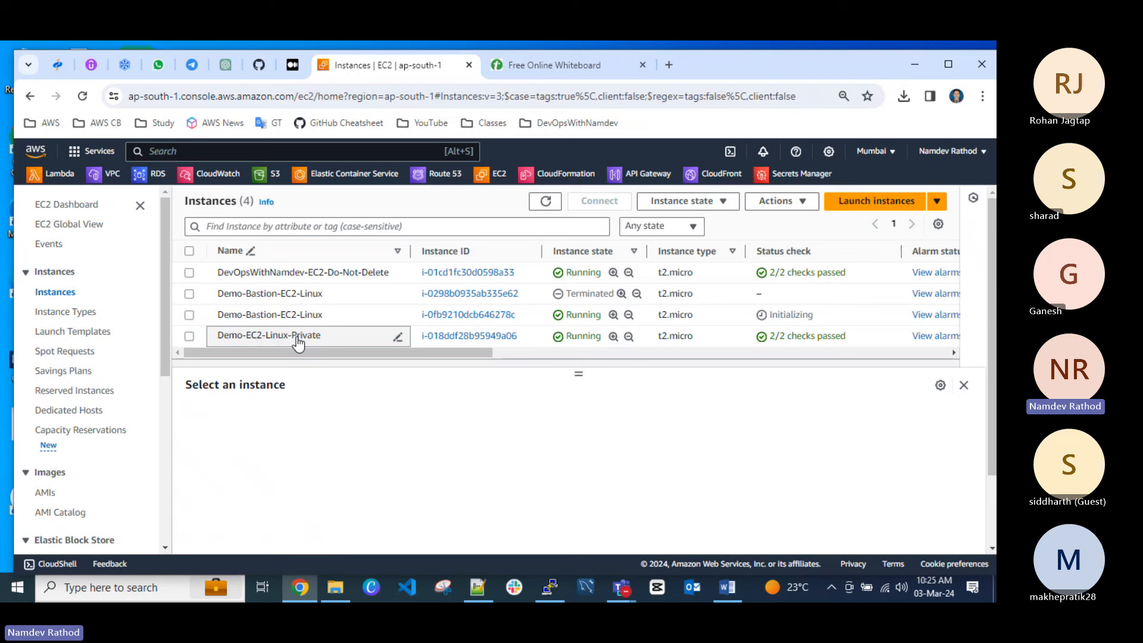
Copy the running Demo-Bastion-EC2-Linux instance's public IPv4 address and enter 13.233.227.76 as the host name of a new PuTTY session.
{"action": "left_click", "coordinate": [189, 315]}
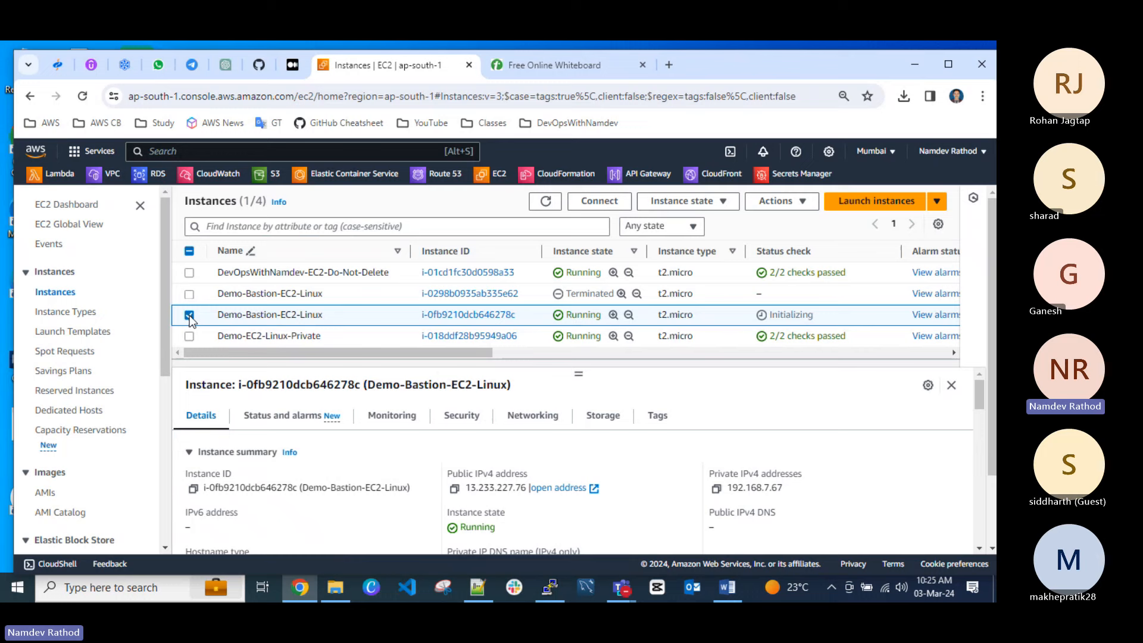
{"action": "left_click", "coordinate": [455, 489]}
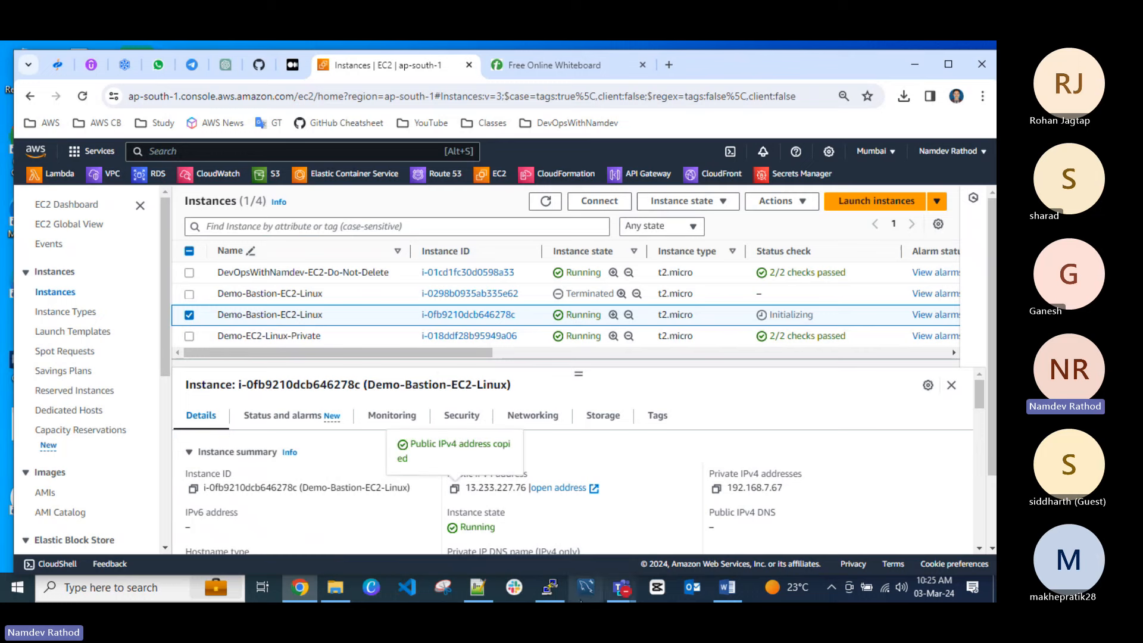
{"action": "left_click", "coordinate": [562, 584]}
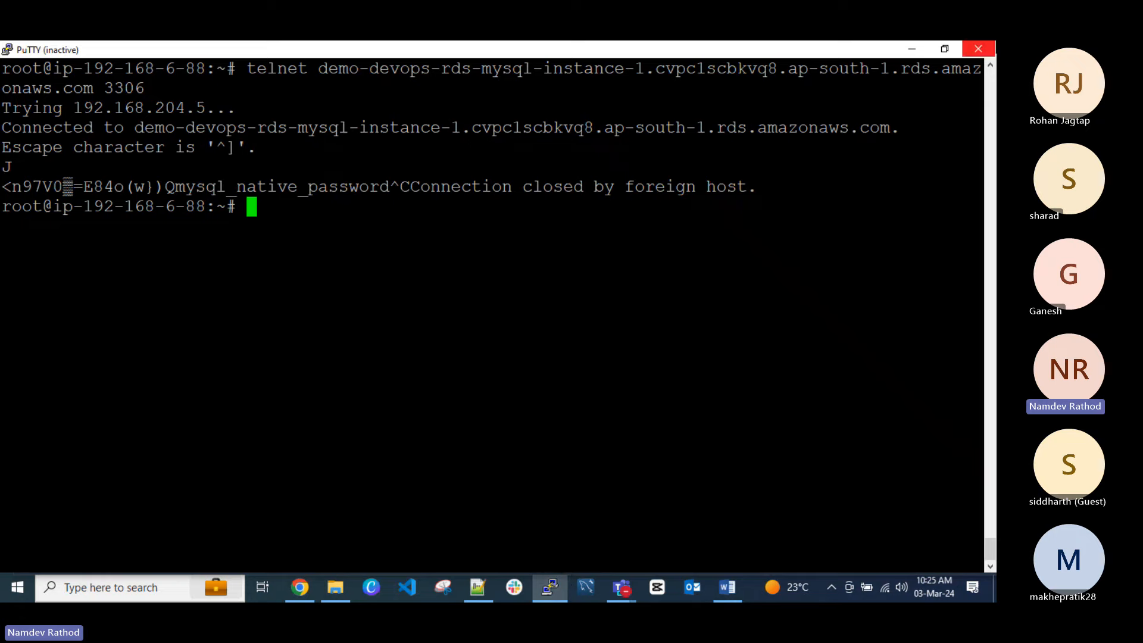
{"action": "left_click", "coordinate": [554, 579]}
{"action": "left_click", "coordinate": [550, 584]}
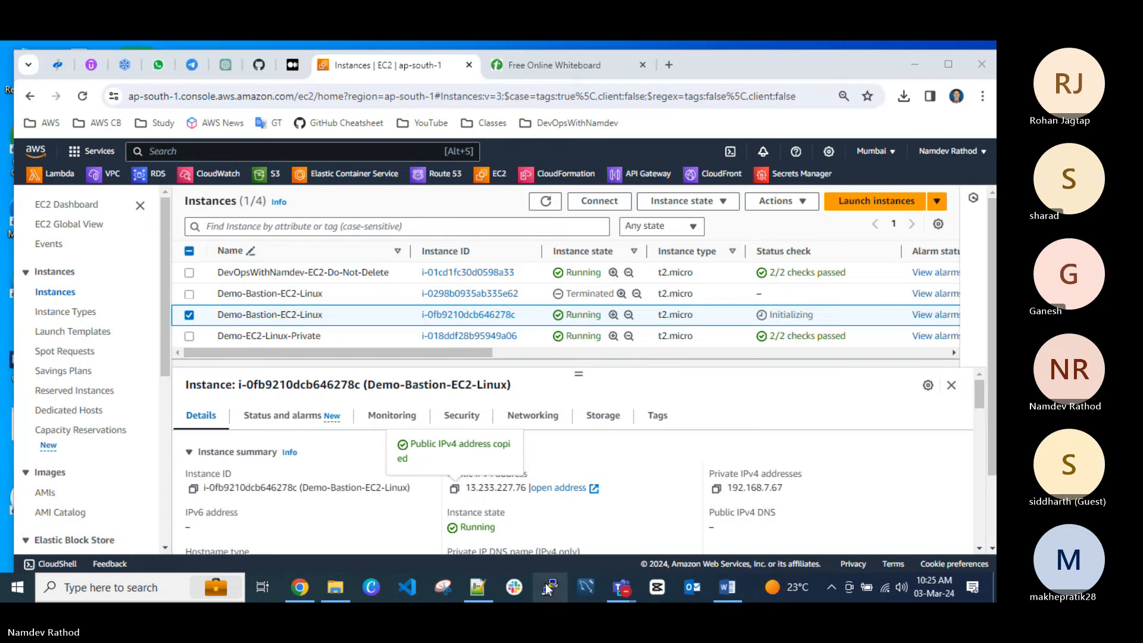
{"action": "key", "text": "ctrl+v"}
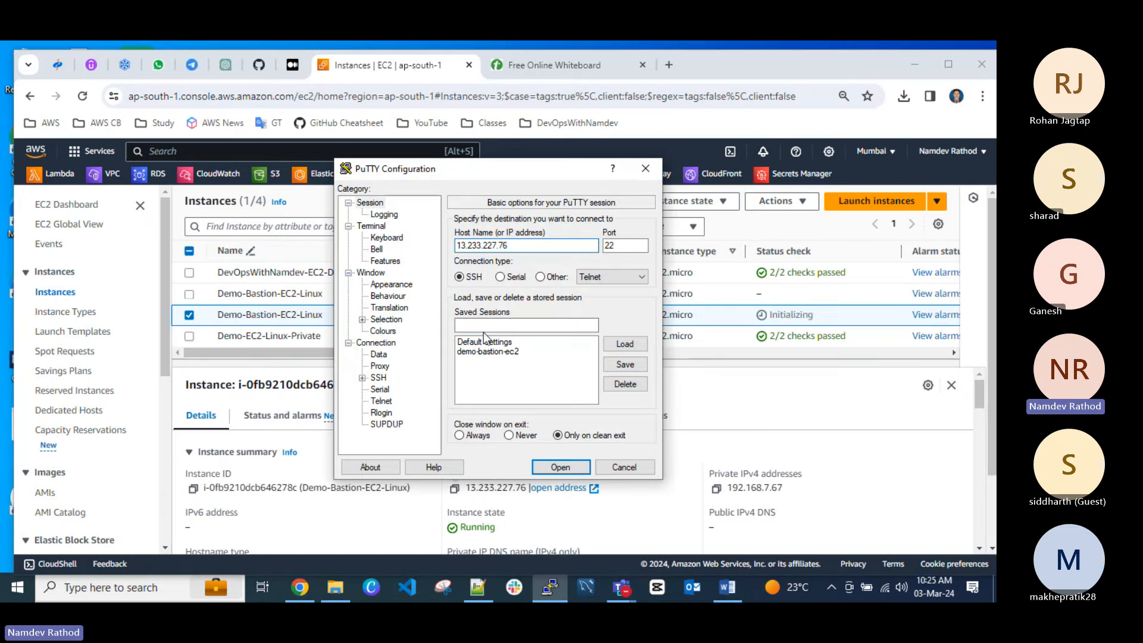
Set the SSH authentication private key file to Demo-Bastion-EC2-Linux from the Downloads folder.
{"action": "left_click", "coordinate": [362, 377]}
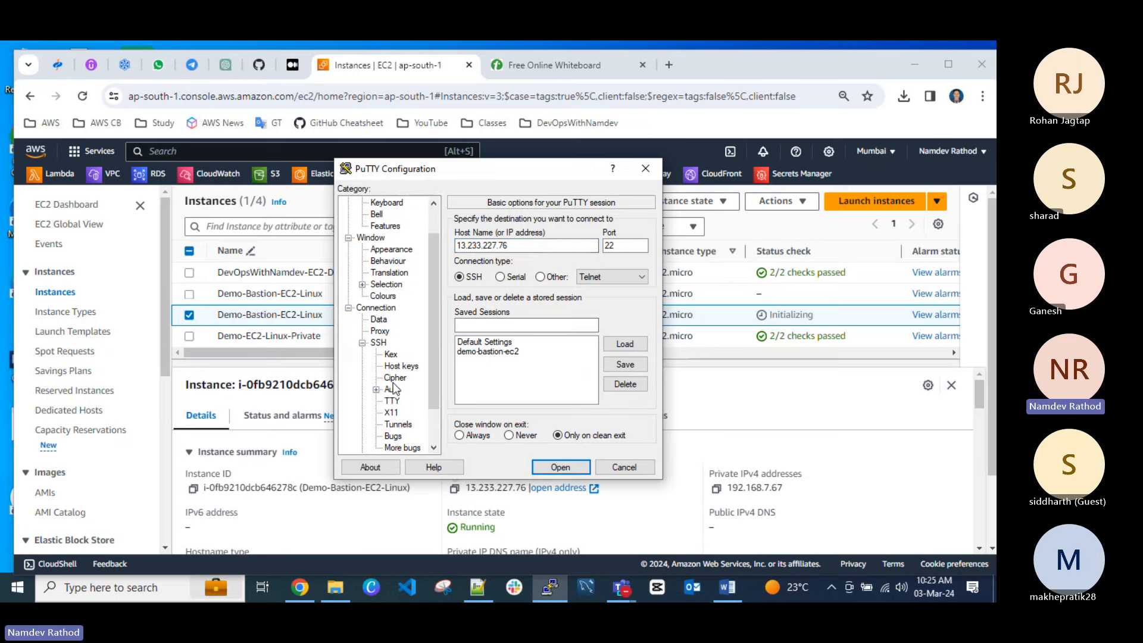
{"action": "left_click", "coordinate": [392, 389]}
{"action": "left_click", "coordinate": [377, 389]}
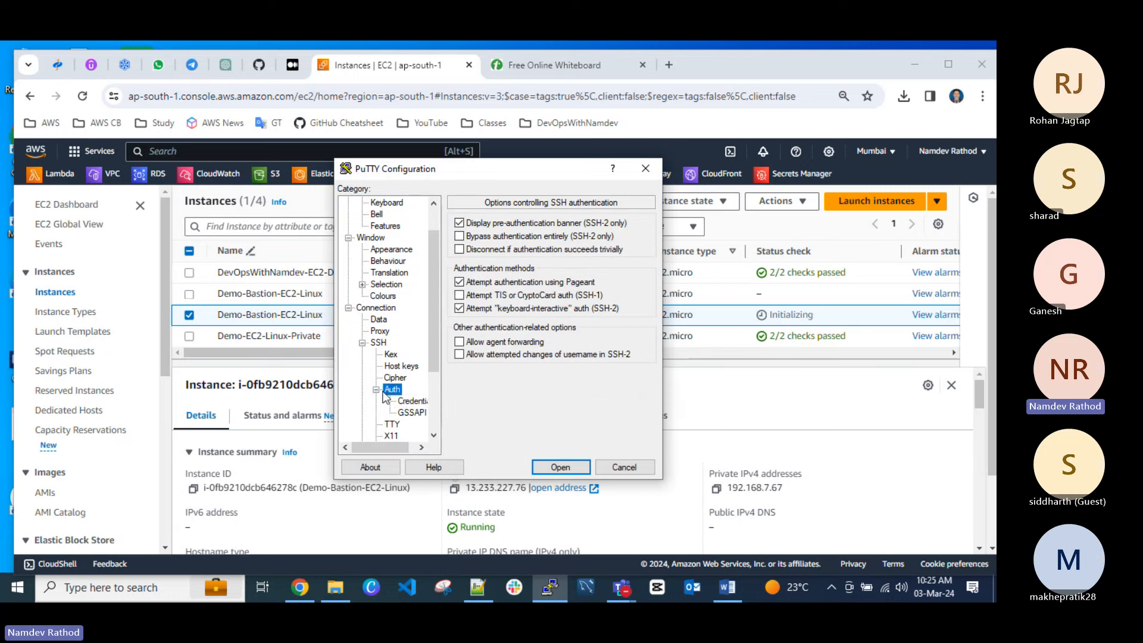
{"action": "left_click", "coordinate": [412, 401]}
{"action": "left_click", "coordinate": [624, 247]}
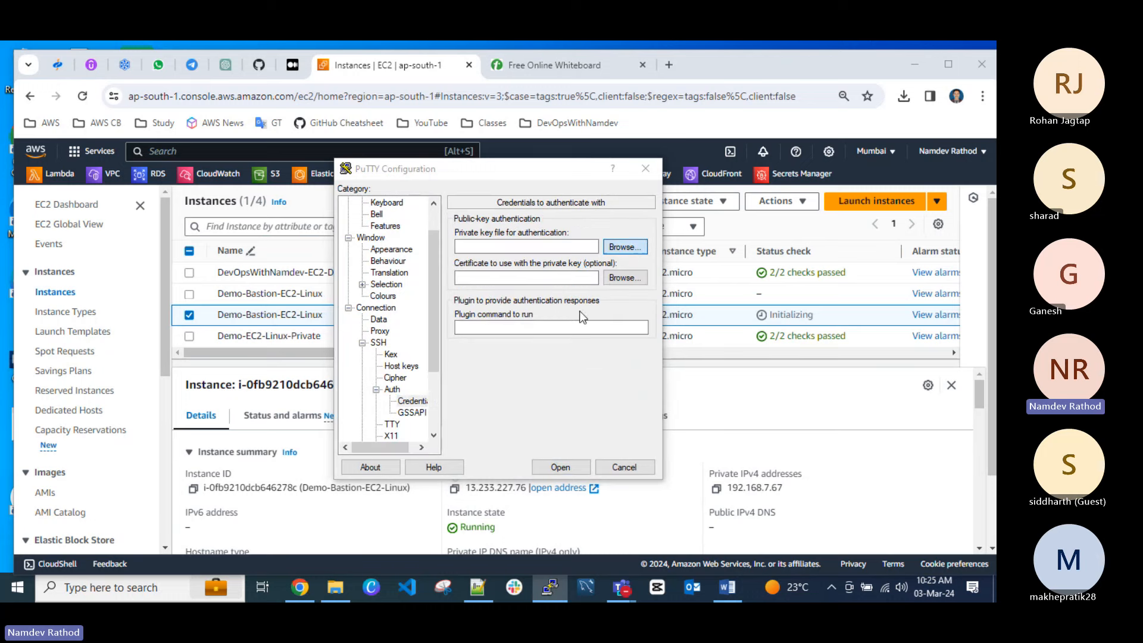
{"action": "left_click", "coordinate": [541, 302]}
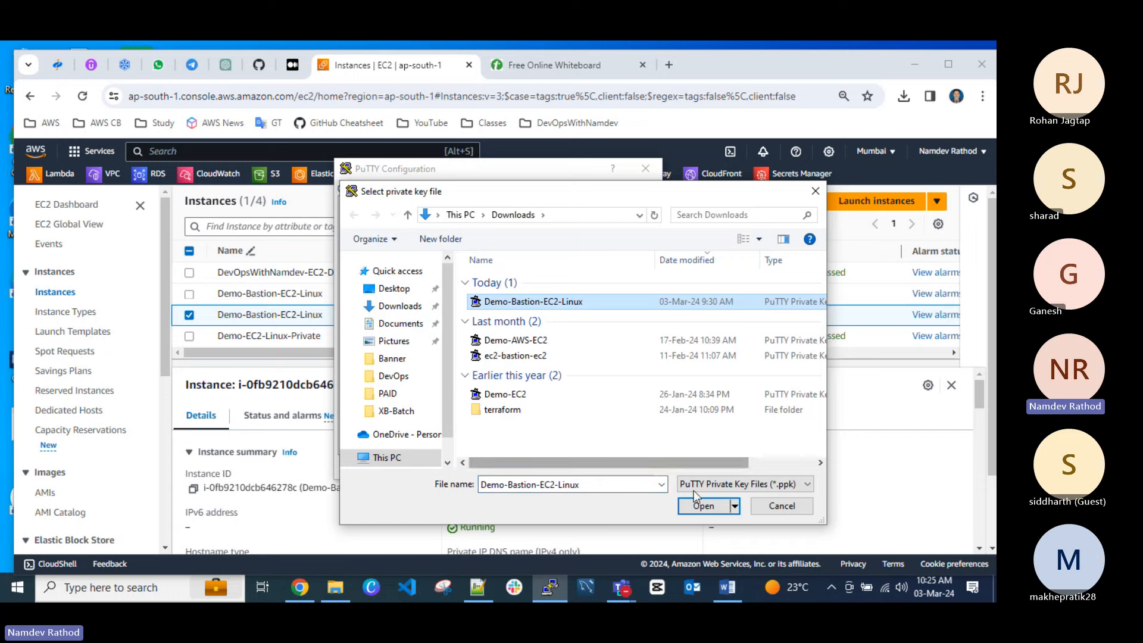
{"action": "left_click", "coordinate": [704, 506]}
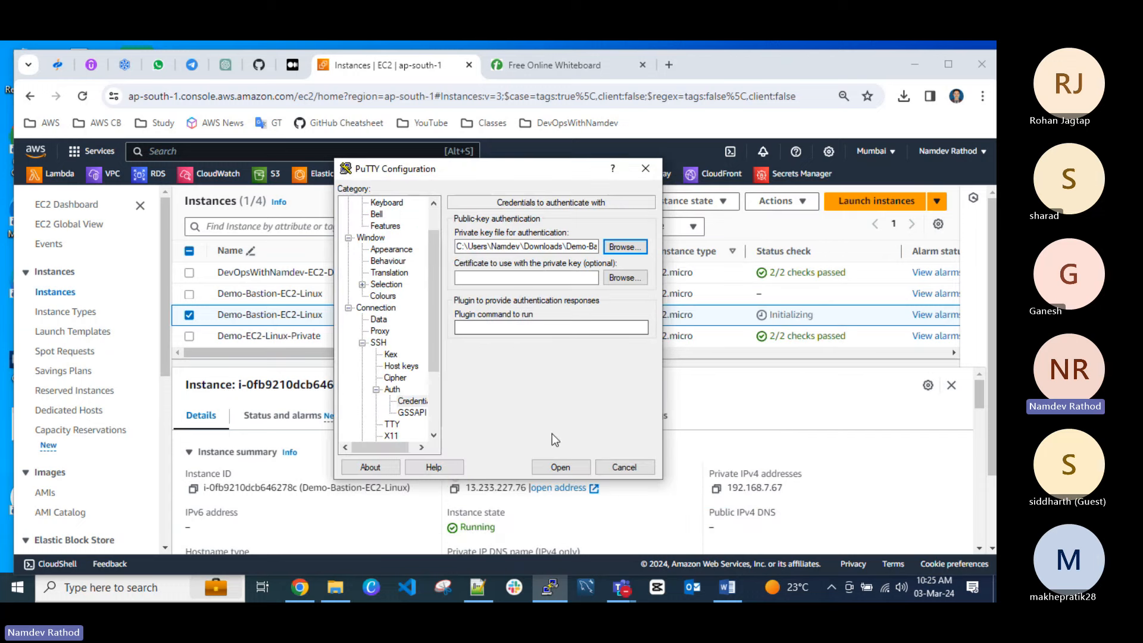
Open the SSH connection to the bastion, accept its host key, and log in as ubuntu.
{"action": "left_click", "coordinate": [559, 466]}
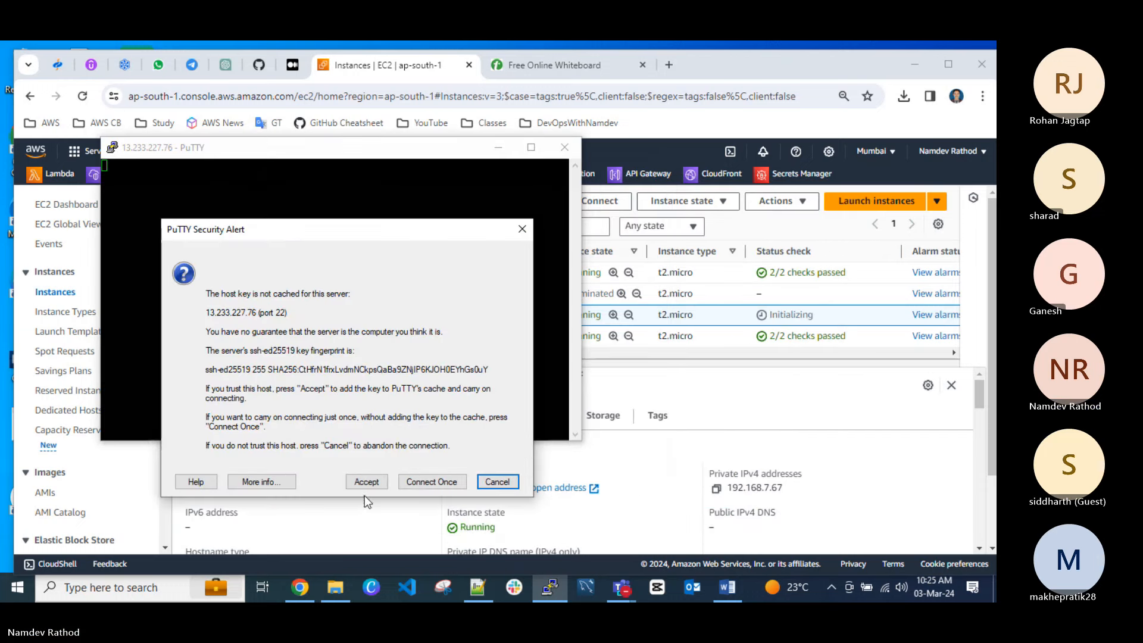
{"action": "left_click", "coordinate": [365, 483]}
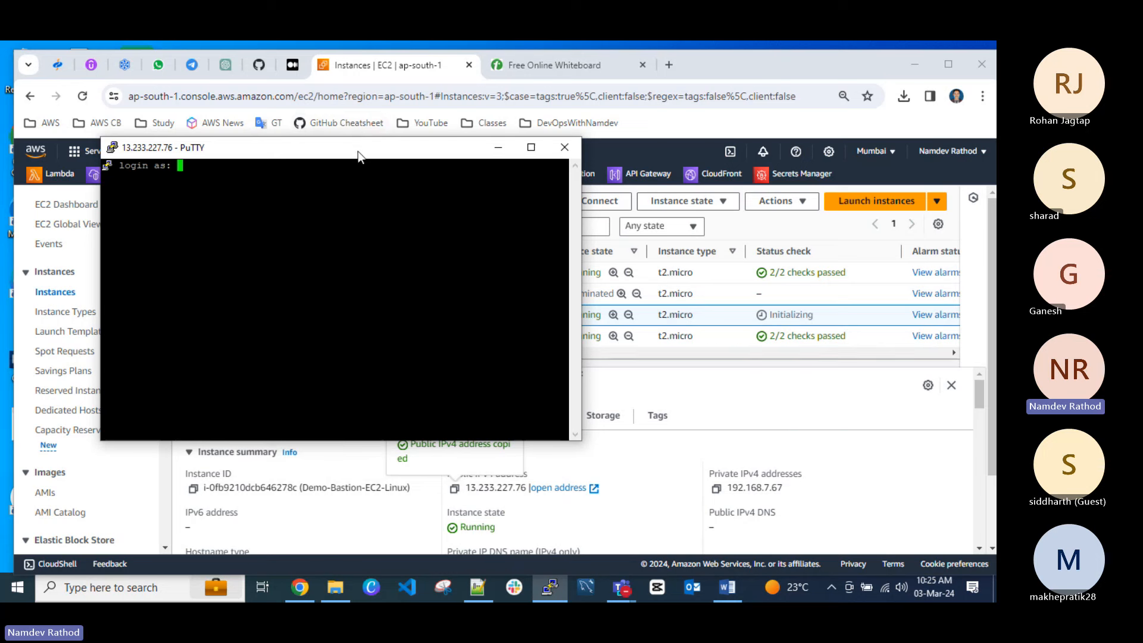
{"action": "left_click_drag", "start_coordinate": [356, 148], "coordinate": [449, 227]}
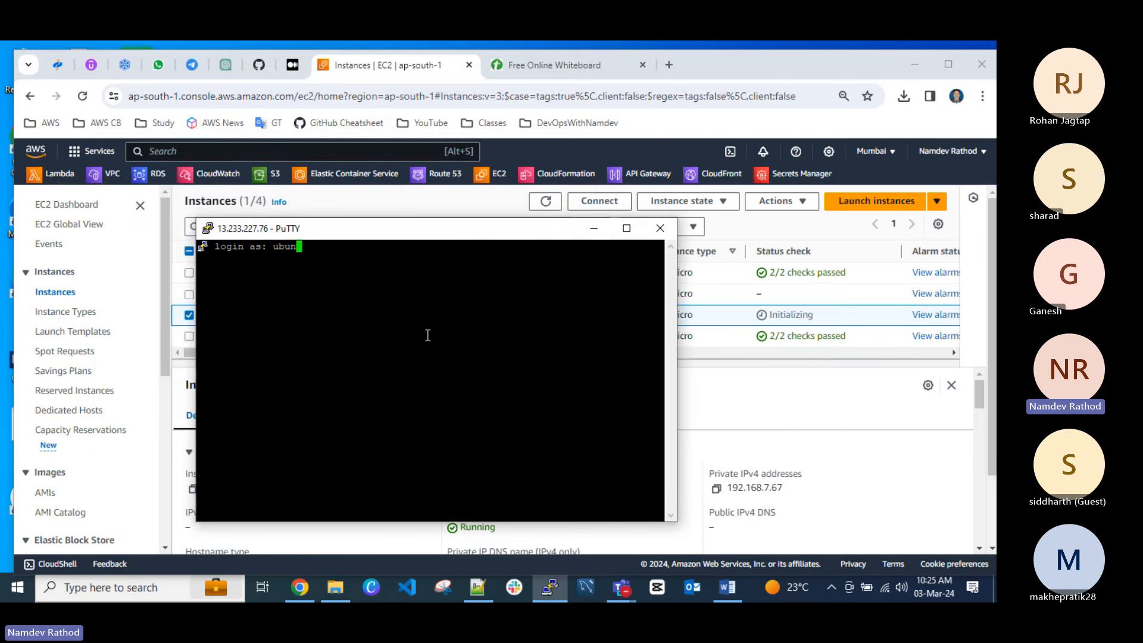
{"action": "key", "text": "Return"}
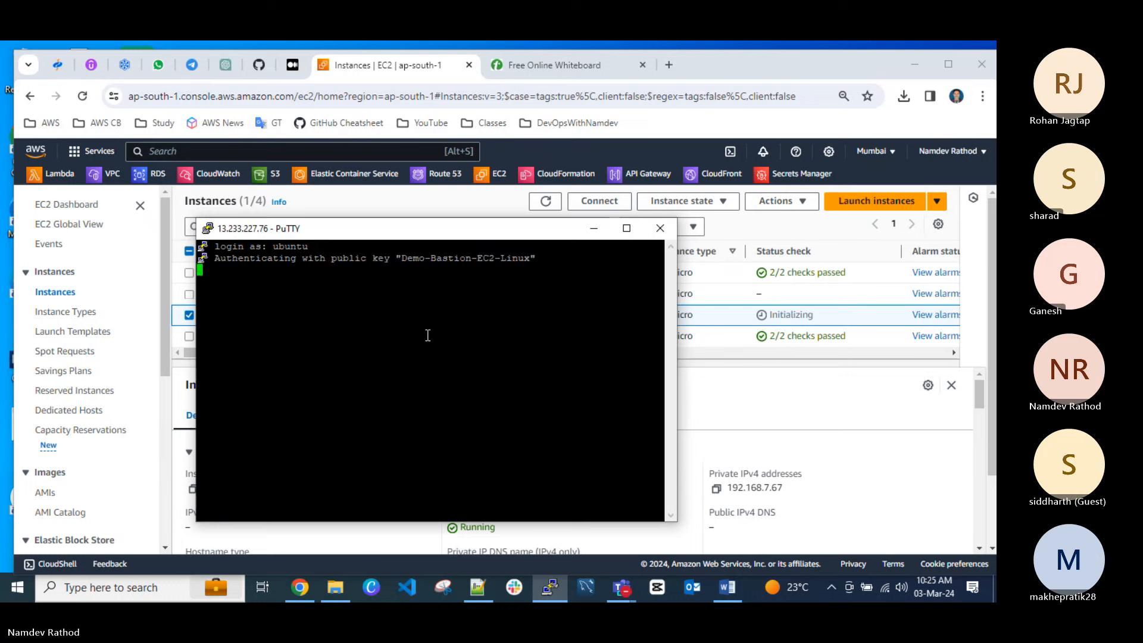
Set the bastion terminal's font size to 18 point and apply it to the running PuTTY session.
{"action": "left_click_drag", "start_coordinate": [504, 226], "coordinate": [482, 130]}
{"action": "right_click", "coordinate": [468, 126]}
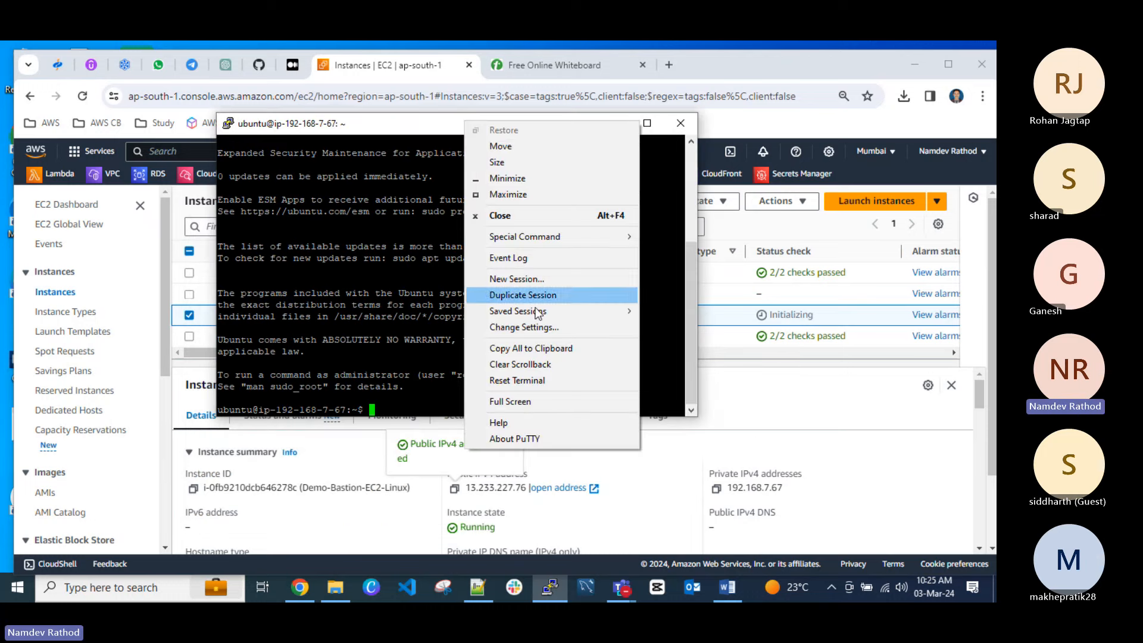
{"action": "left_click", "coordinate": [521, 325]}
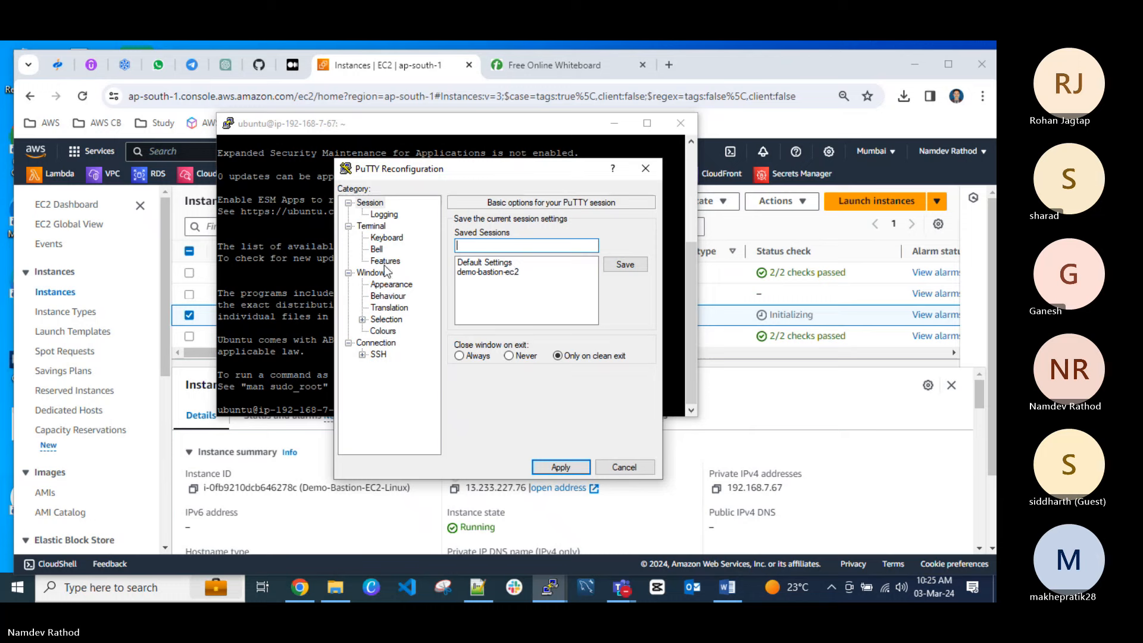
{"action": "left_click", "coordinate": [391, 284]}
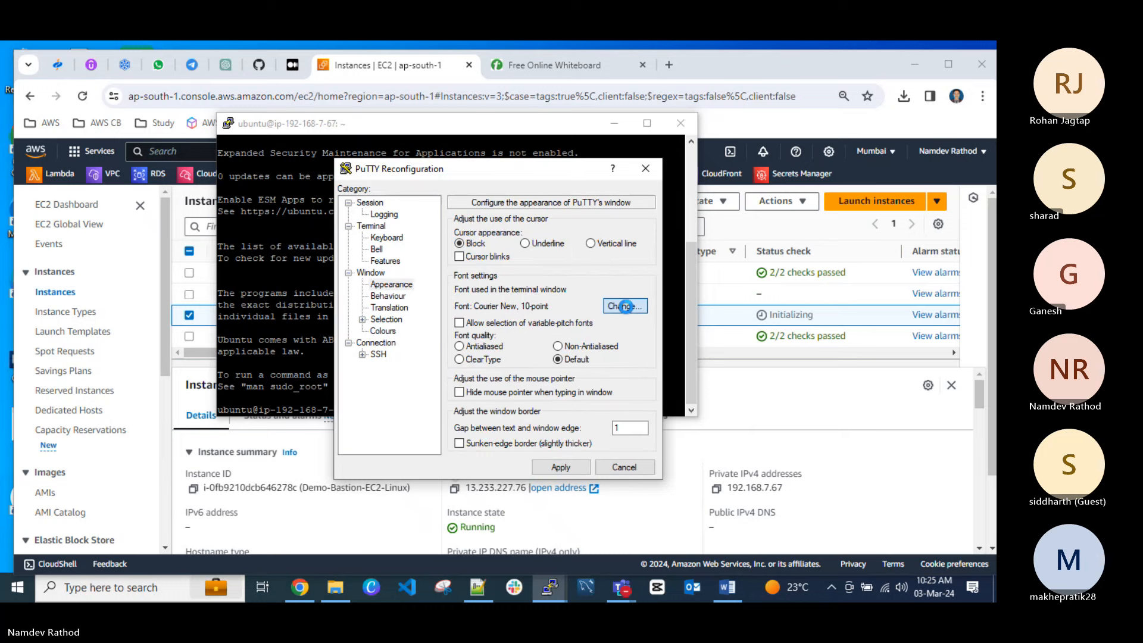
{"action": "left_click", "coordinate": [625, 307]}
{"action": "left_click", "coordinate": [619, 344]}
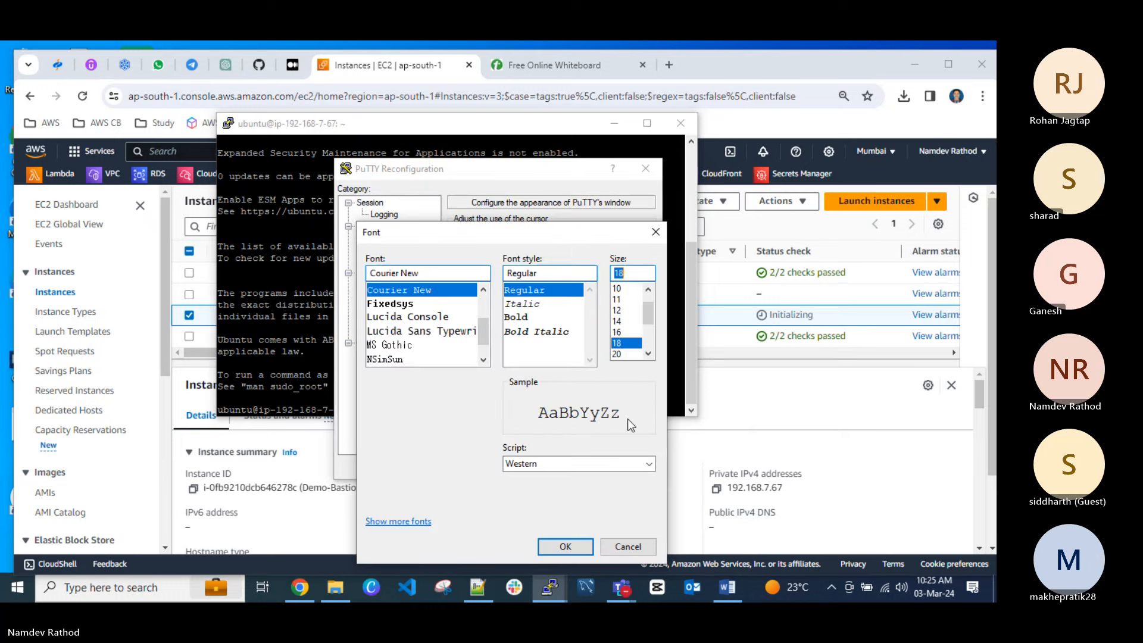
{"action": "left_click", "coordinate": [566, 546]}
{"action": "left_click", "coordinate": [555, 470]}
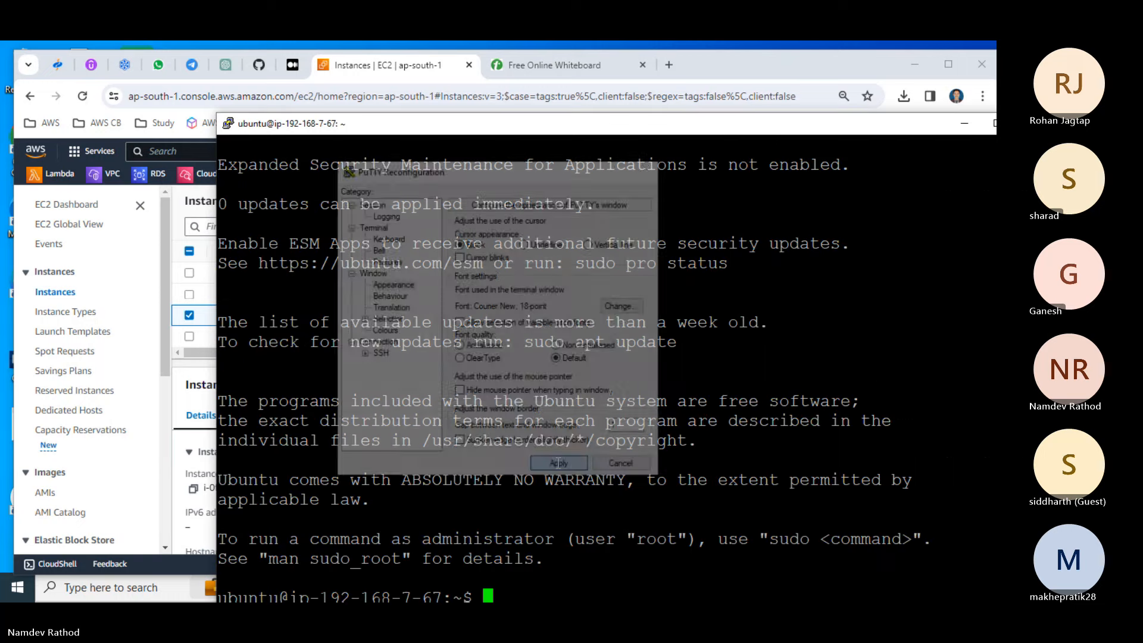
Shrink and reposition the terminal window so the browser tabs stay visible, and clear its screen.
{"action": "left_click_drag", "start_coordinate": [732, 130], "coordinate": [647, 76]}
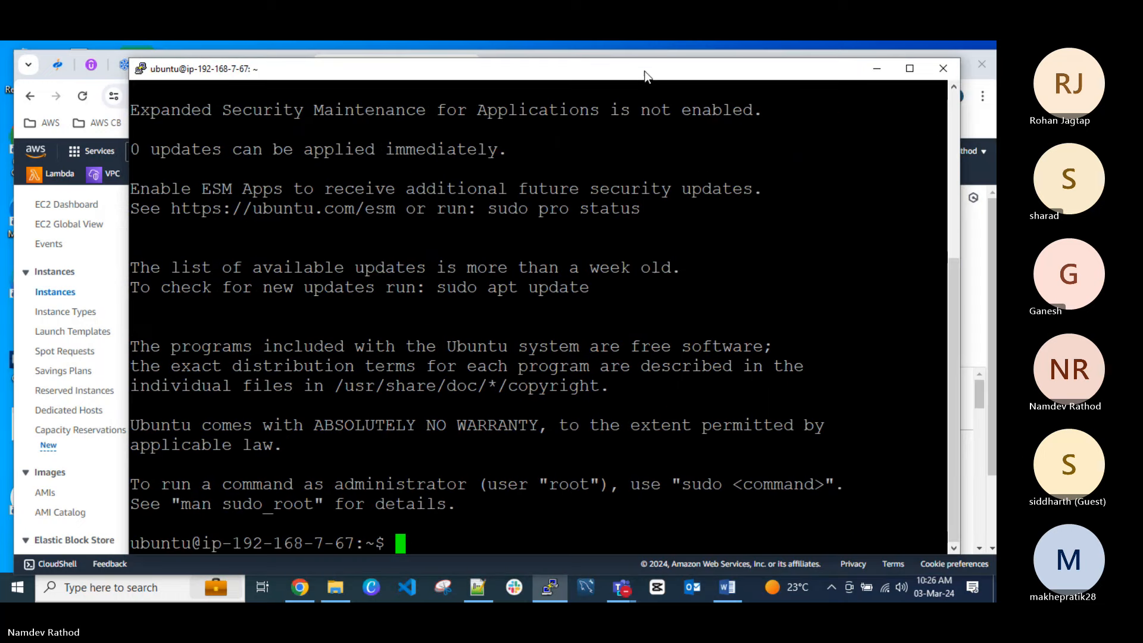
{"action": "key", "text": "ctrl+l"}
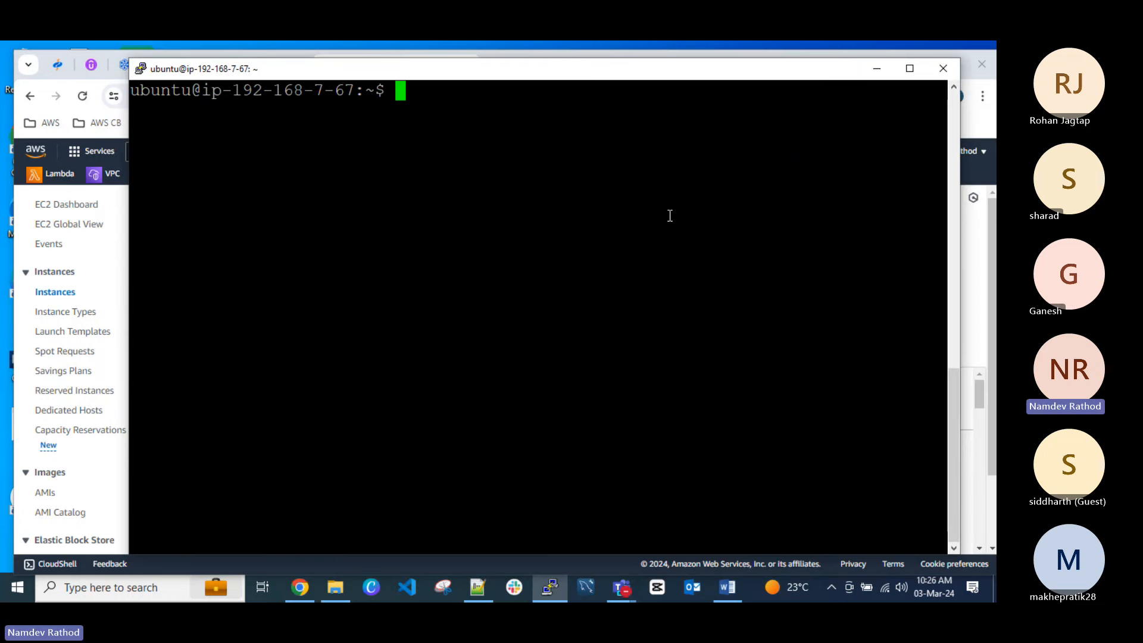
{"action": "key", "text": "Return"}
{"action": "key", "text": "Return"}
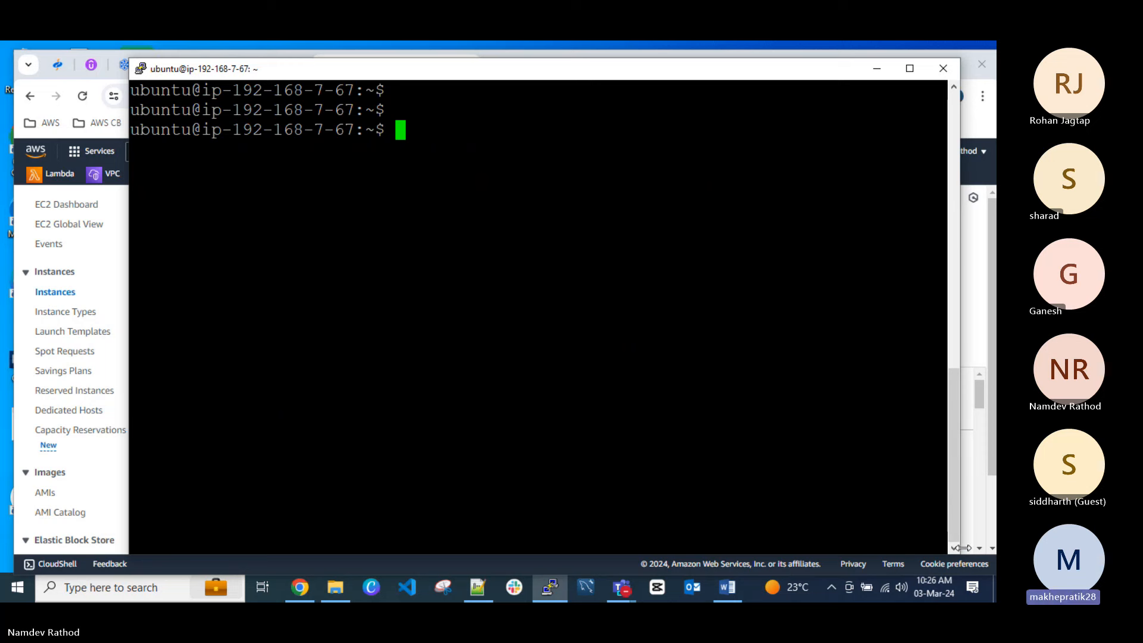
{"action": "left_click_drag", "start_coordinate": [964, 550], "coordinate": [934, 529]}
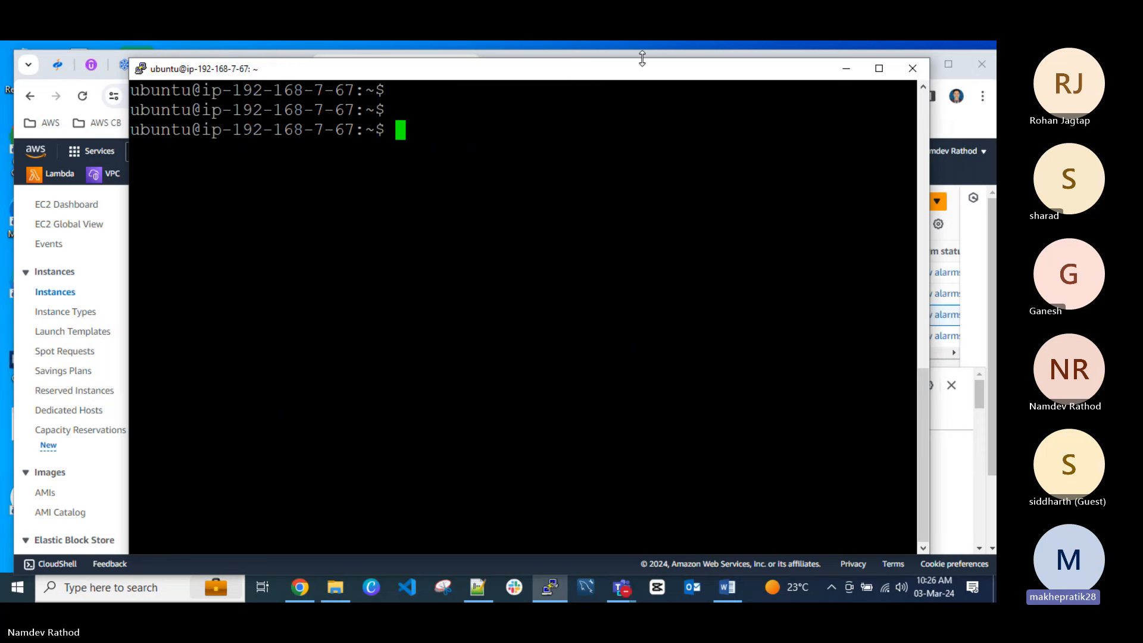
{"action": "left_click_drag", "start_coordinate": [642, 58], "coordinate": [643, 118]}
{"action": "mouse_move", "coordinate": [565, 132]}
{"action": "left_mouse_down"}
{"action": "mouse_move", "coordinate": [587, 73]}
{"action": "mouse_move", "coordinate": [554, 130]}
{"action": "left_mouse_up"}
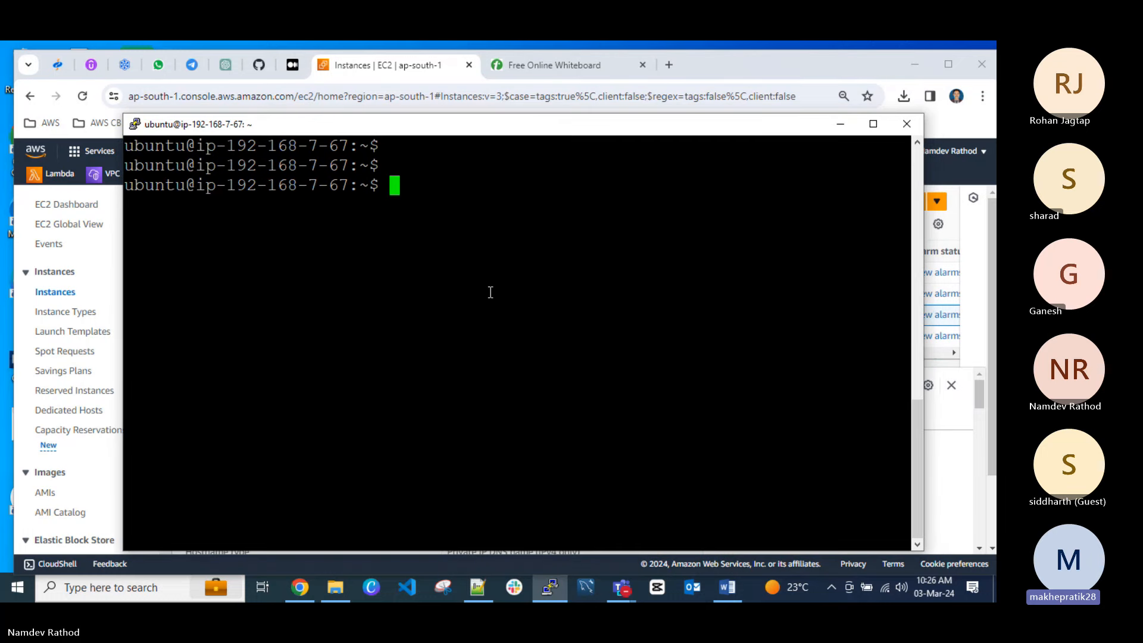
{"action": "key", "text": "ctrl+l"}
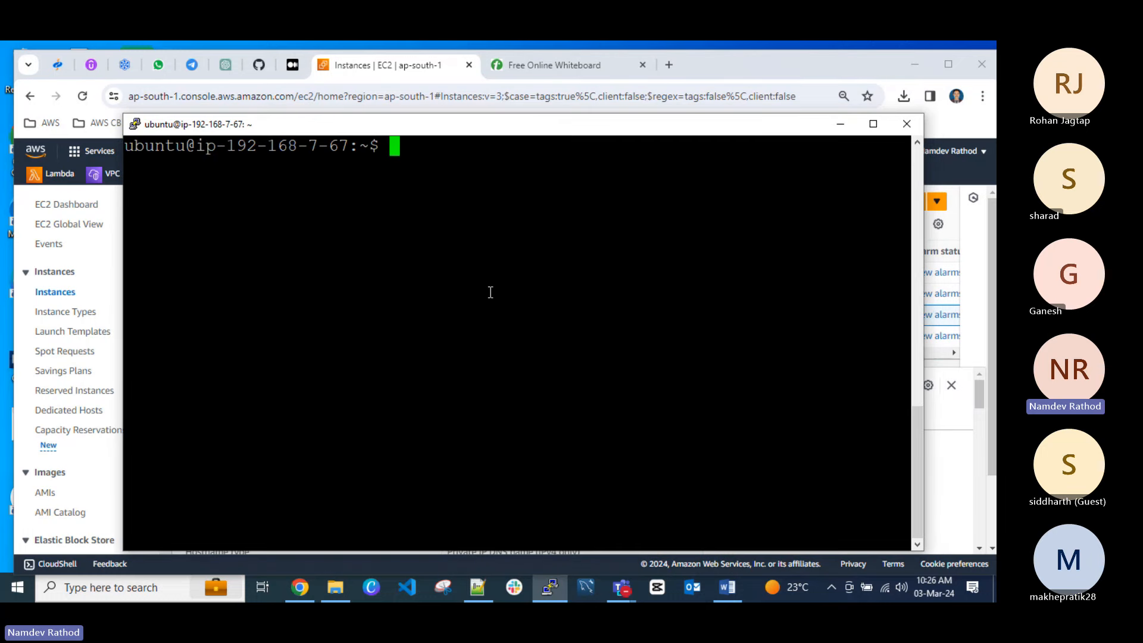
Switch to the root user with sudo su, go to its home directory and list its contents on a cleared screen.
{"action": "type", "text": "sudo su"}
{"action": "key", "text": "Return"}
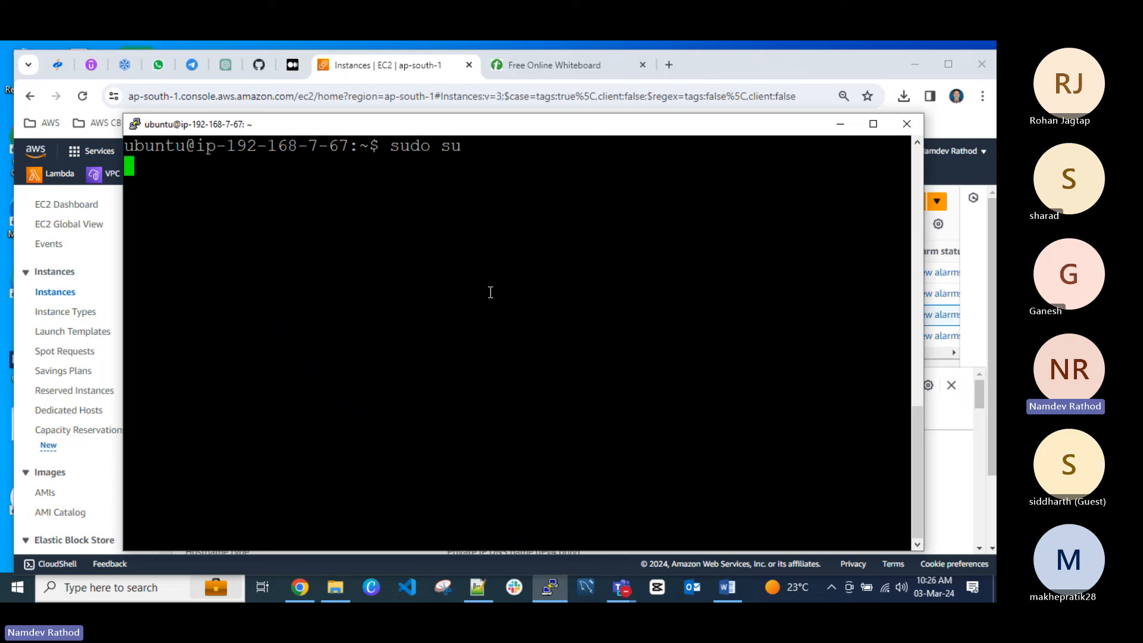
{"action": "type", "text": "cd"}
{"action": "key", "text": "Return"}
{"action": "key", "text": "ctrl+l"}
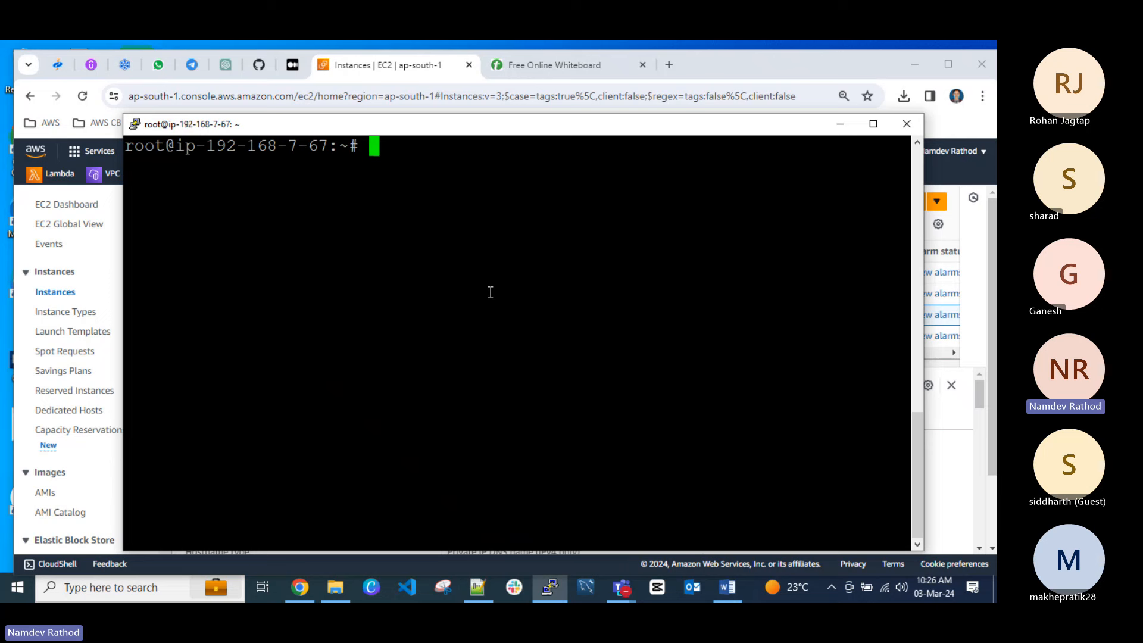
{"action": "type", "text": "ls"}
{"action": "key", "text": "Return"}
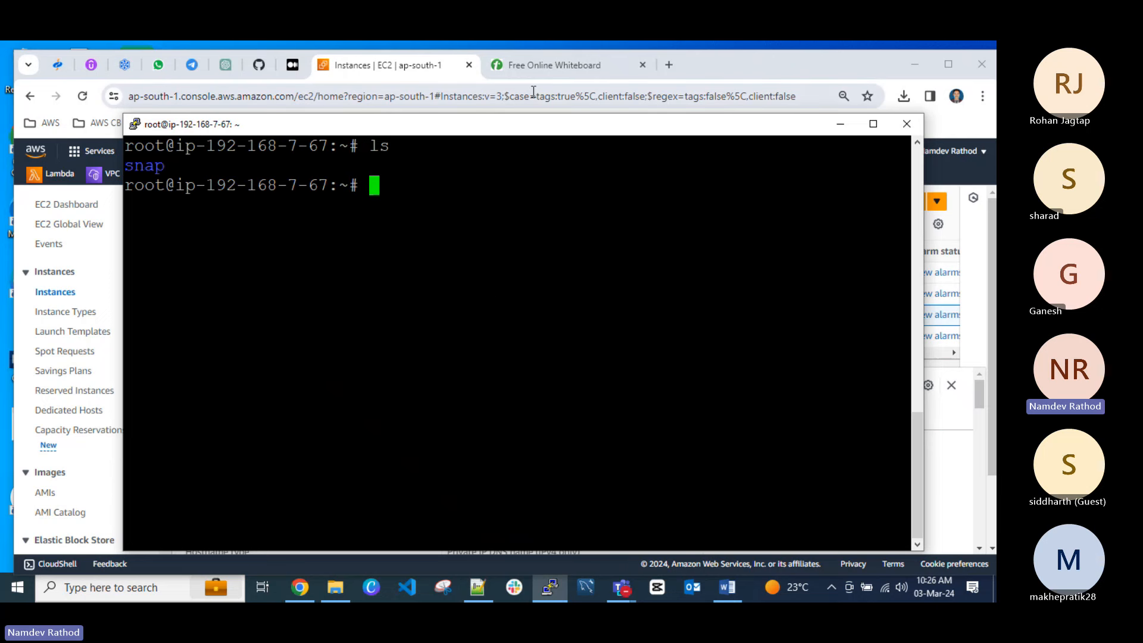
Return to the EC2 instances list and select only Demo-EC2-Linux-Private to show its details.
{"action": "left_click_drag", "start_coordinate": [573, 123], "coordinate": [605, 337]}
{"action": "left_click", "coordinate": [462, 200]}
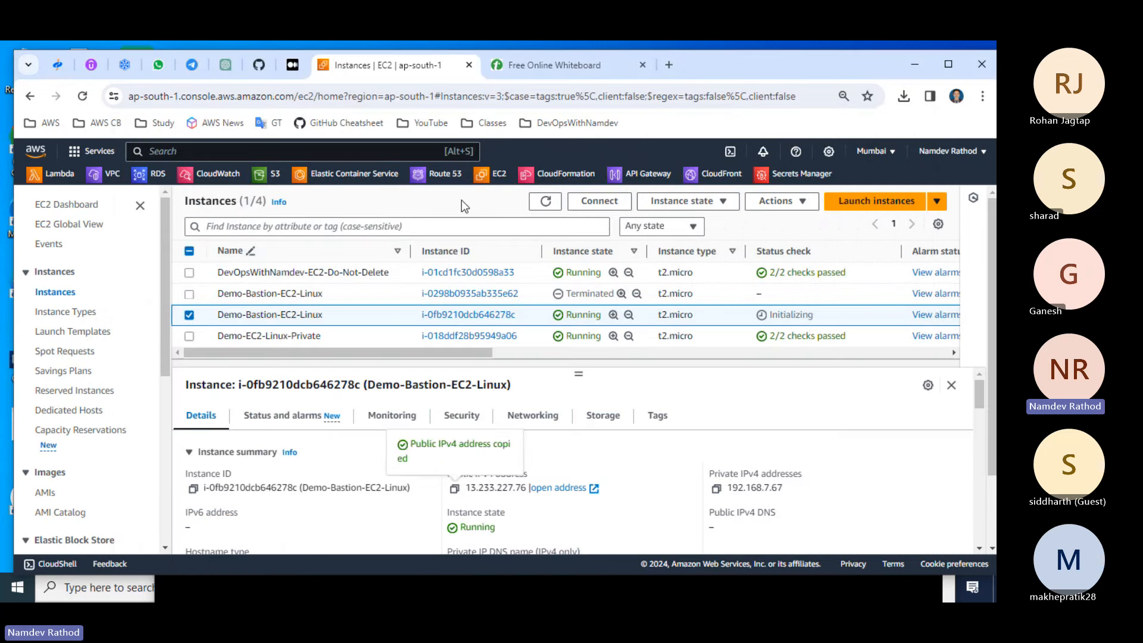
{"action": "left_click", "coordinate": [189, 314]}
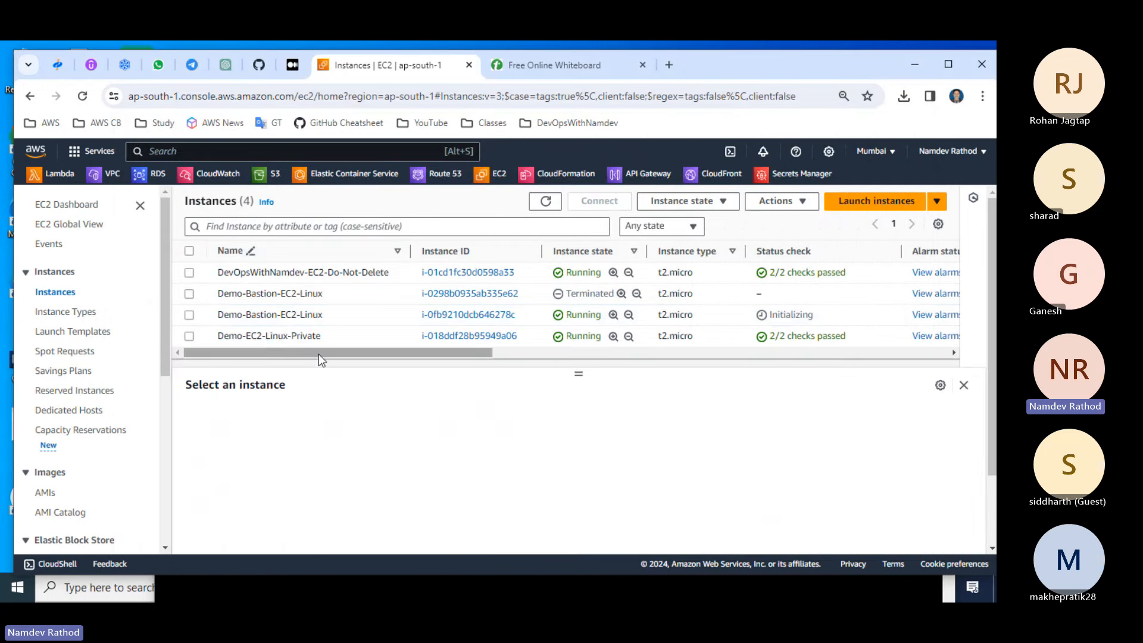
{"action": "left_click", "coordinate": [190, 337]}
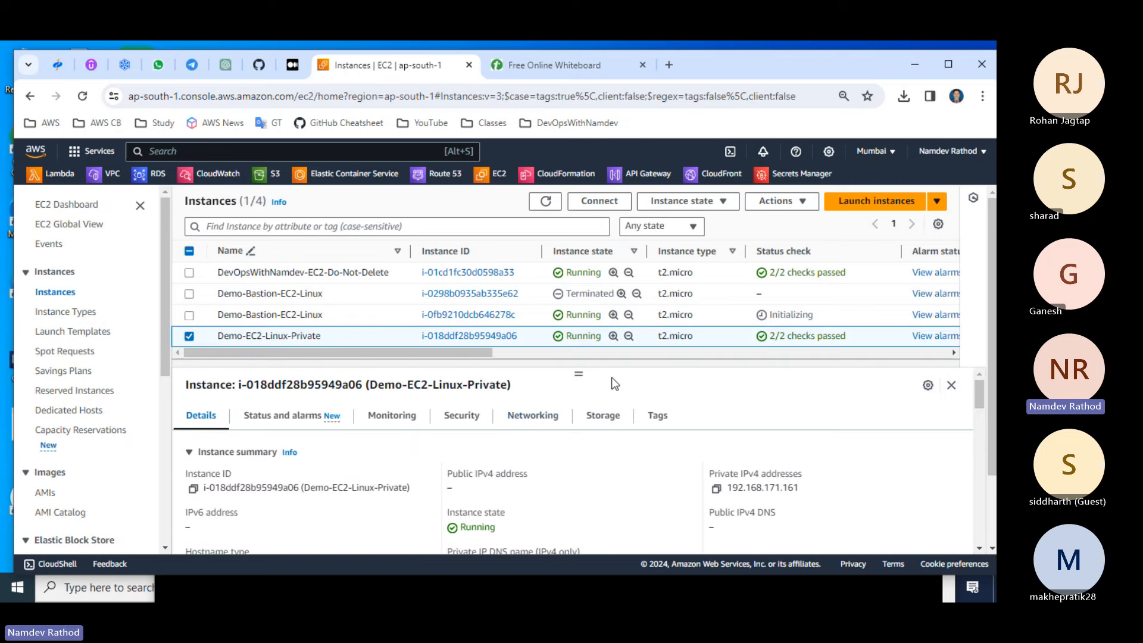
{"action": "mouse_move", "coordinate": [579, 375]}
{"action": "left_mouse_down"}
{"action": "mouse_move", "coordinate": [581, 390]}
{"action": "mouse_move", "coordinate": [580, 378]}
{"action": "left_mouse_up"}
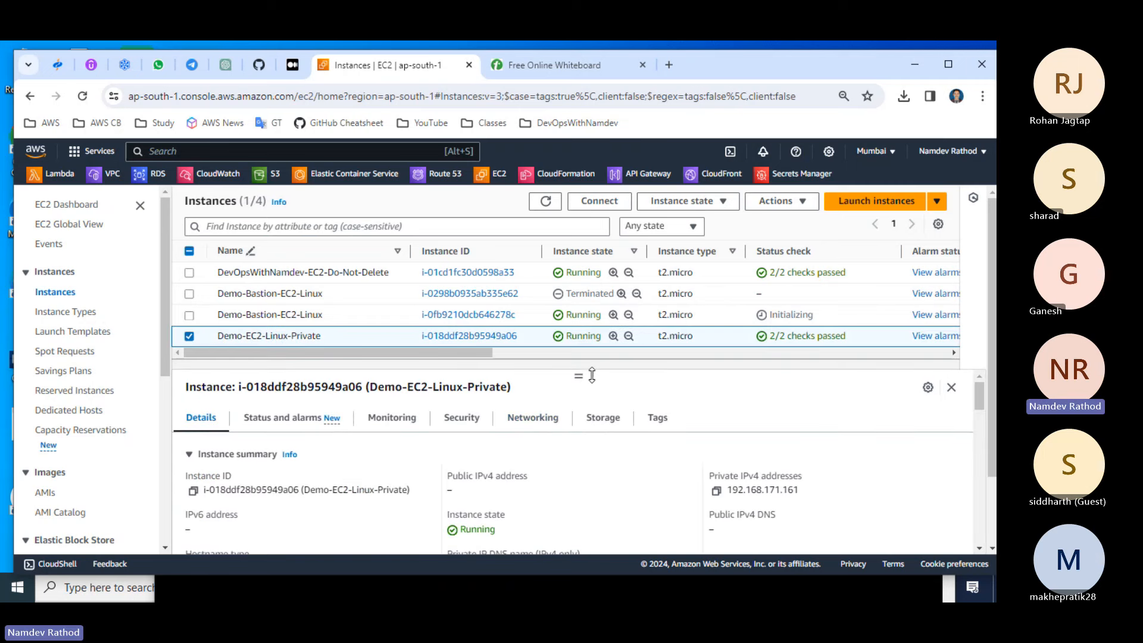
Examine the security and network details of Demo-EC2-Linux-Private, including its VPC and subnet.
{"action": "left_click", "coordinate": [461, 421]}
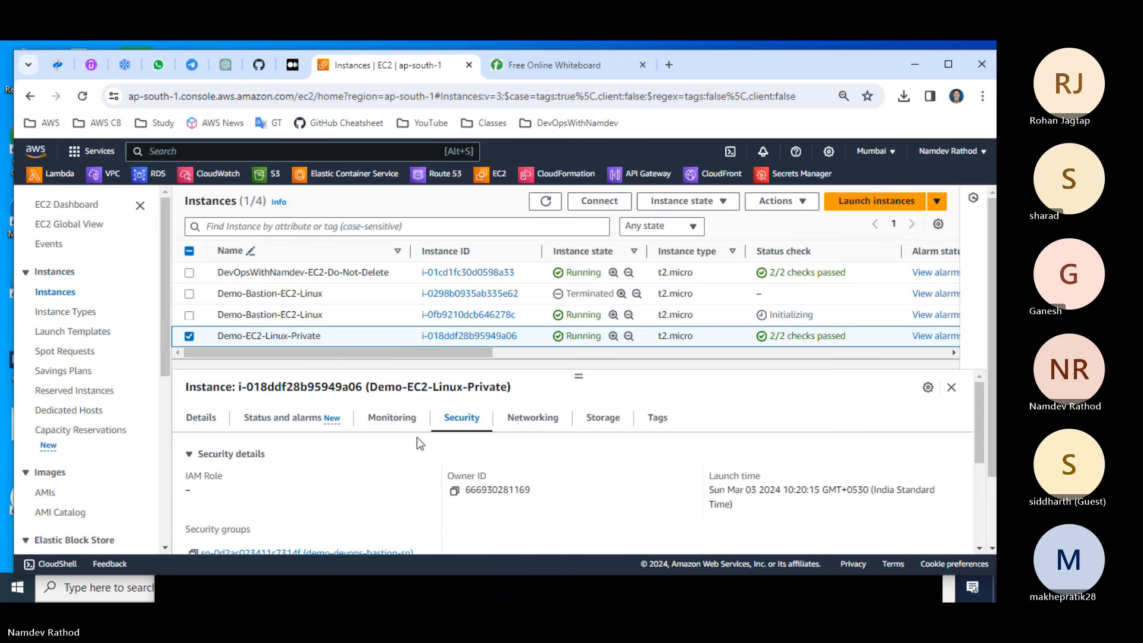
{"action": "scroll", "coordinate": [513, 447], "scroll_direction": "down", "scroll_amount": 2}
{"action": "scroll", "coordinate": [513, 455], "scroll_direction": "up", "scroll_amount": 2}
{"action": "left_click", "coordinate": [198, 413]}
{"action": "scroll", "coordinate": [470, 464], "scroll_direction": "down", "scroll_amount": 1}
{"action": "scroll", "coordinate": [471, 464], "scroll_direction": "down", "scroll_amount": 5}
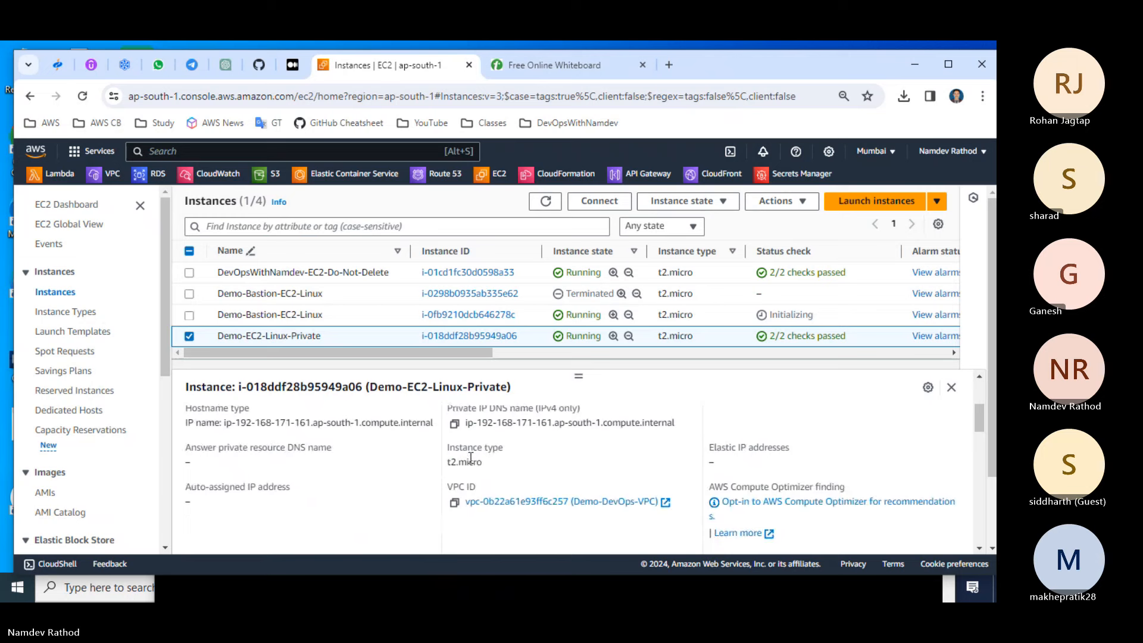
{"action": "scroll", "coordinate": [472, 458], "scroll_direction": "up", "scroll_amount": 2}
{"action": "scroll", "coordinate": [471, 459], "scroll_direction": "up", "scroll_amount": 5}
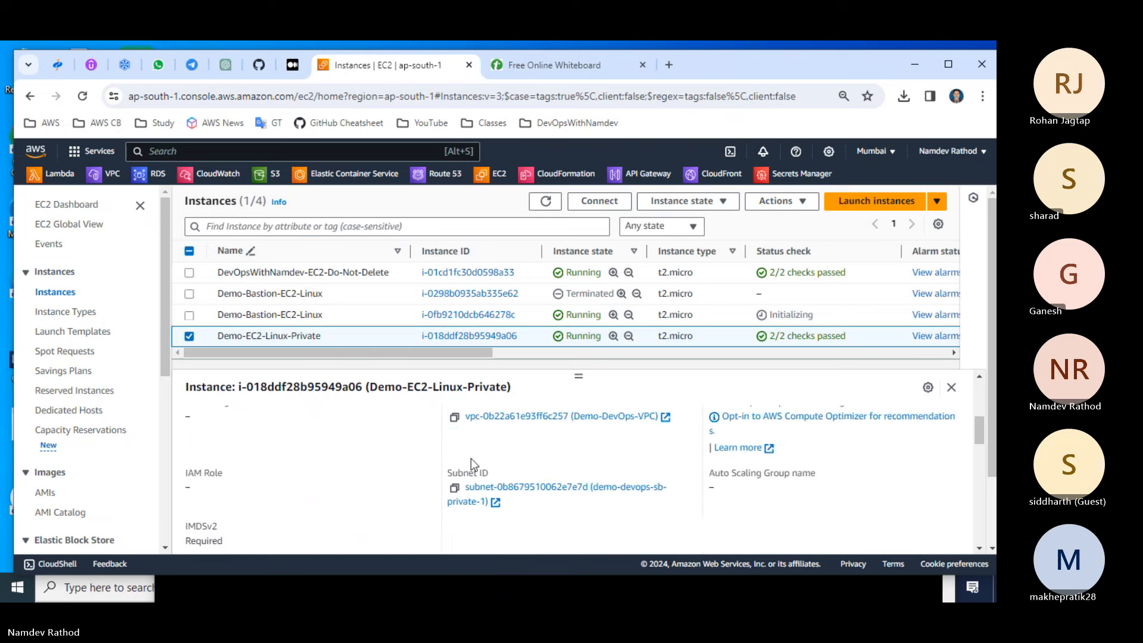
Open the private instance's security group demo-devops-bastion-sg in a new browser tab.
{"action": "left_click", "coordinate": [453, 426]}
{"action": "scroll", "coordinate": [481, 466], "scroll_direction": "down", "scroll_amount": 2}
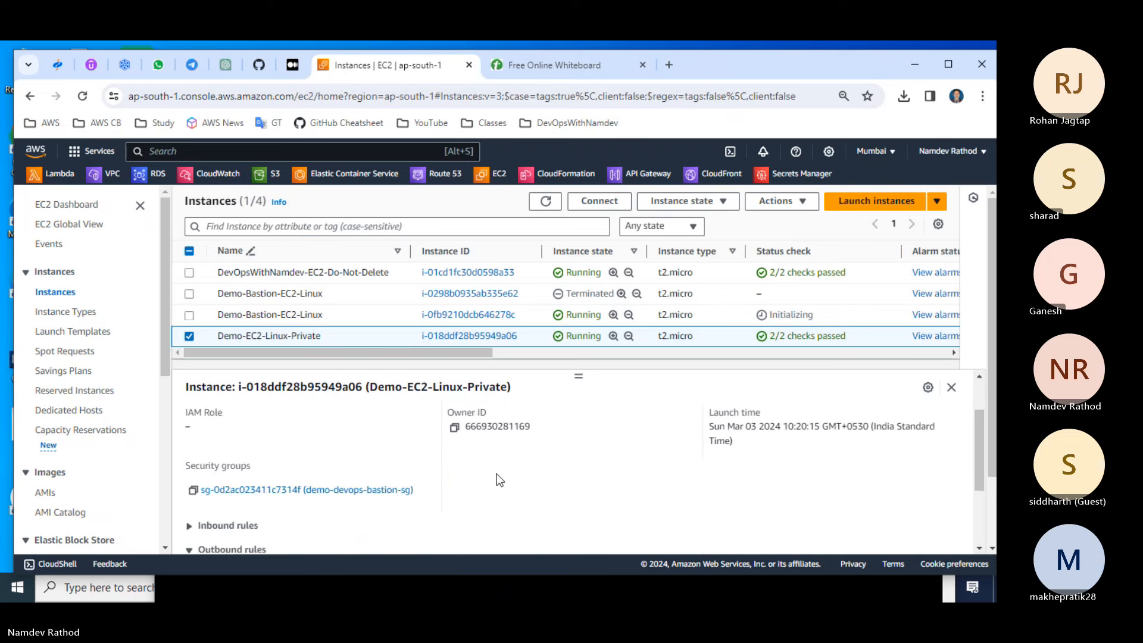
{"action": "right_click", "coordinate": [274, 485]}
{"action": "left_click", "coordinate": [337, 336]}
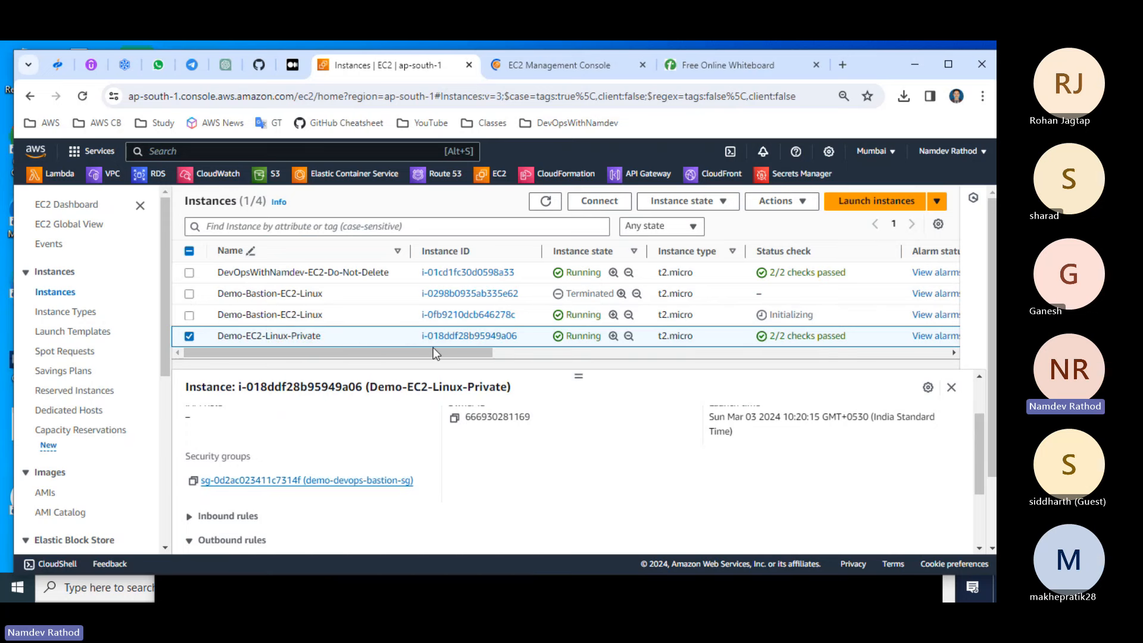
Select the running Demo-Bastion-EC2-Linux instance instead and copy its private IPv4 address.
{"action": "left_click", "coordinate": [189, 336]}
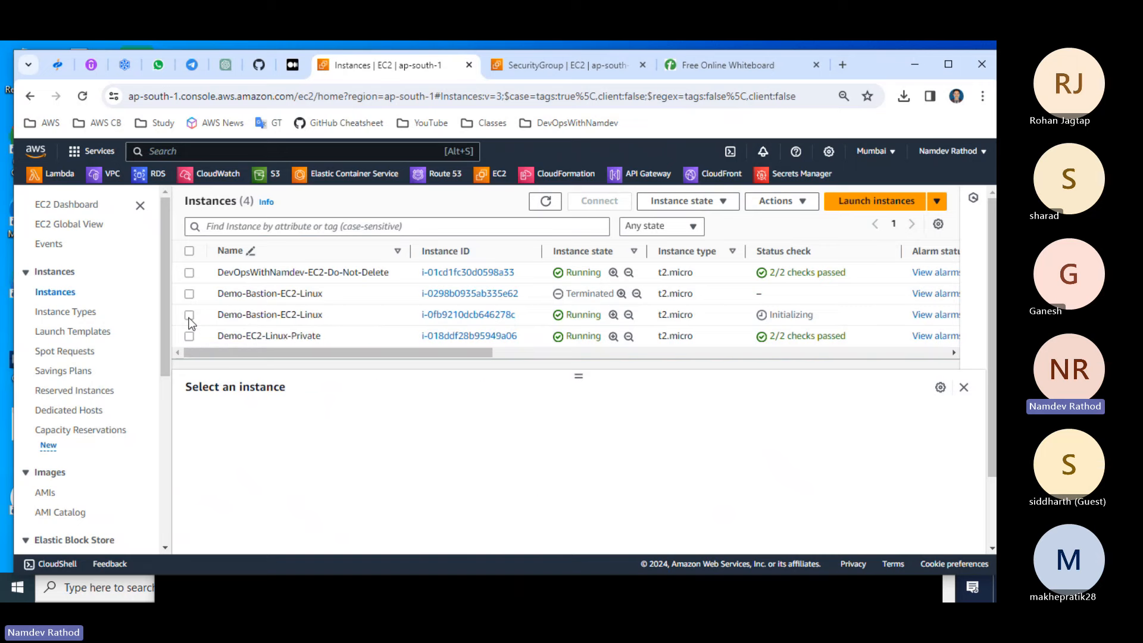
{"action": "left_click", "coordinate": [189, 315]}
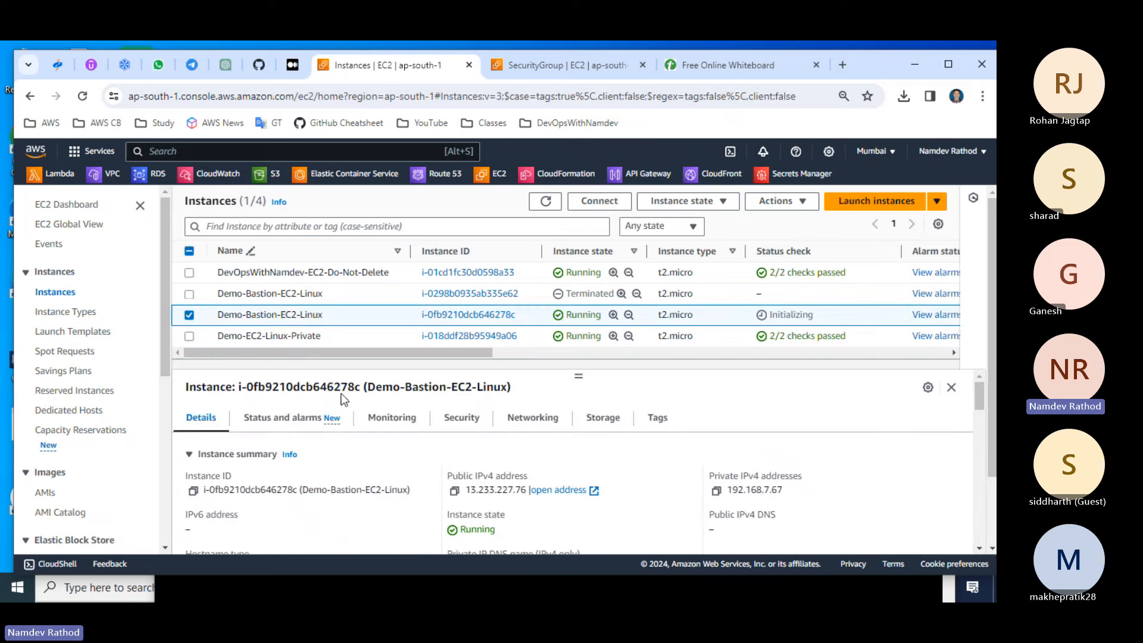
{"action": "left_click", "coordinate": [716, 491]}
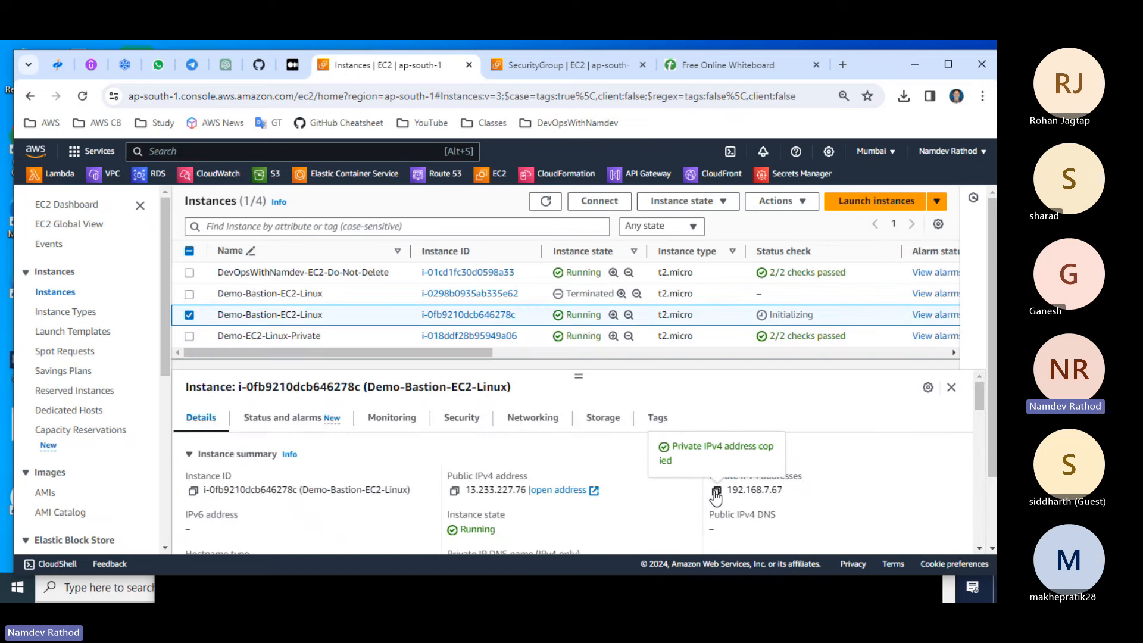
Open the inbound rules of the demo-devops-bastion-sg security group for editing.
{"action": "left_click", "coordinate": [564, 67]}
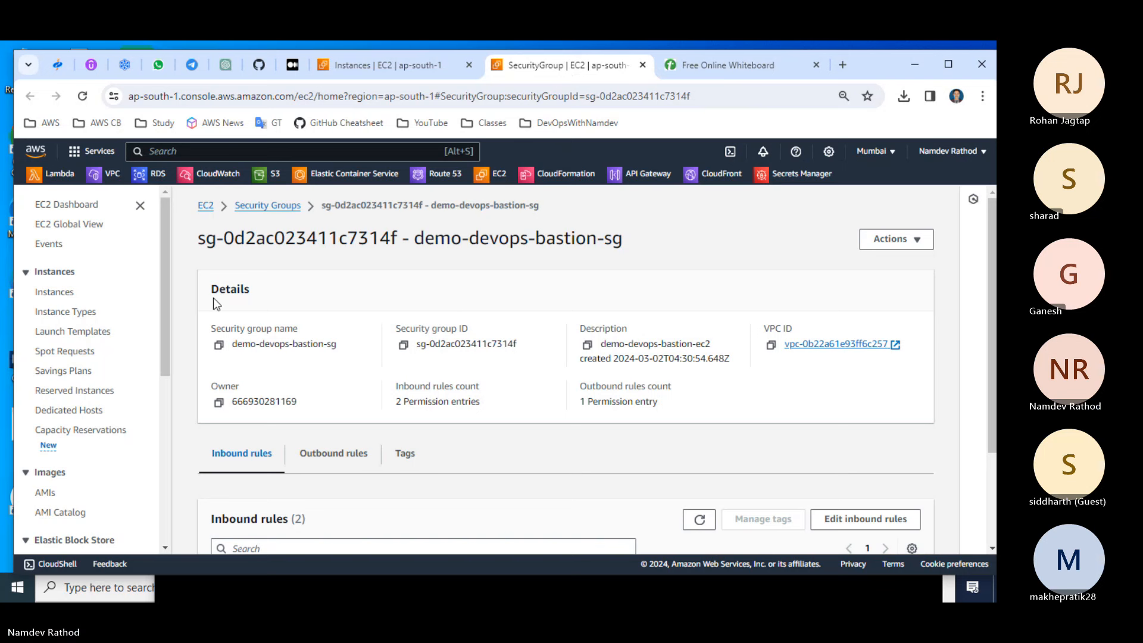
{"action": "scroll", "coordinate": [407, 456], "scroll_direction": "down", "scroll_amount": 1}
{"action": "scroll", "coordinate": [407, 456], "scroll_direction": "down", "scroll_amount": 2}
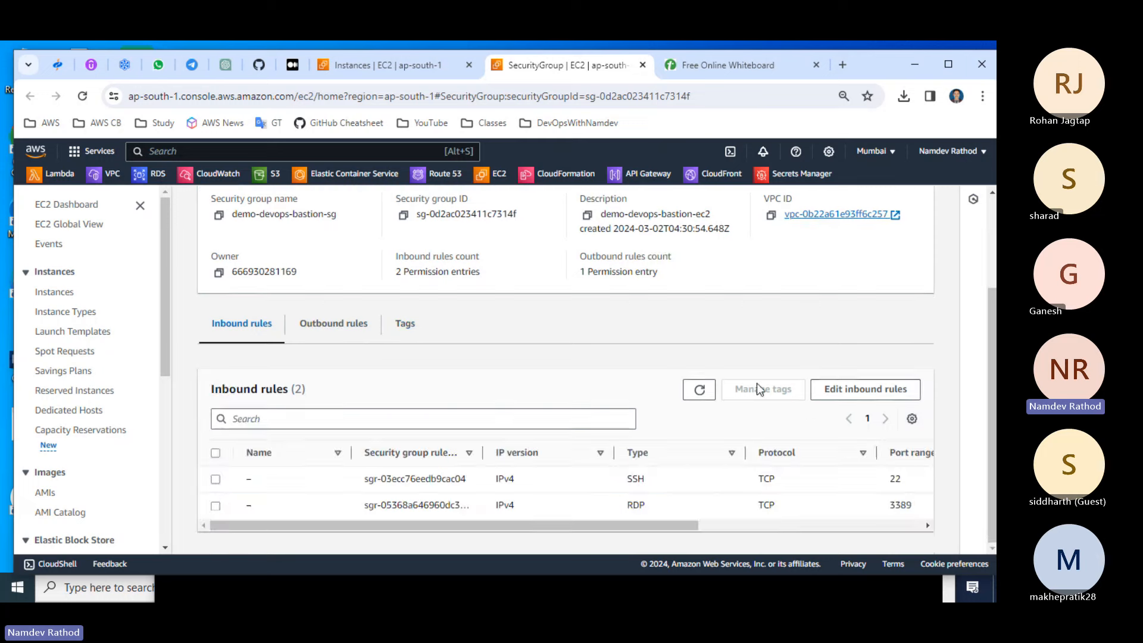
{"action": "left_click", "coordinate": [864, 389]}
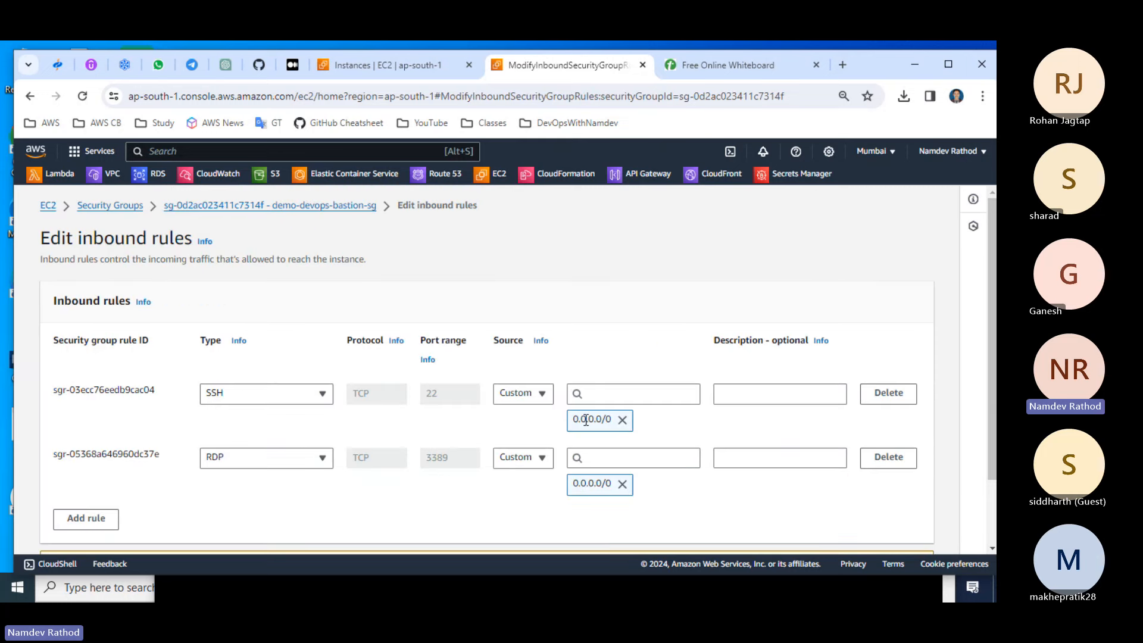
Replace the SSH rule's source with the bastion's private address 192.168.7.67/32.
{"action": "left_click", "coordinate": [622, 420]}
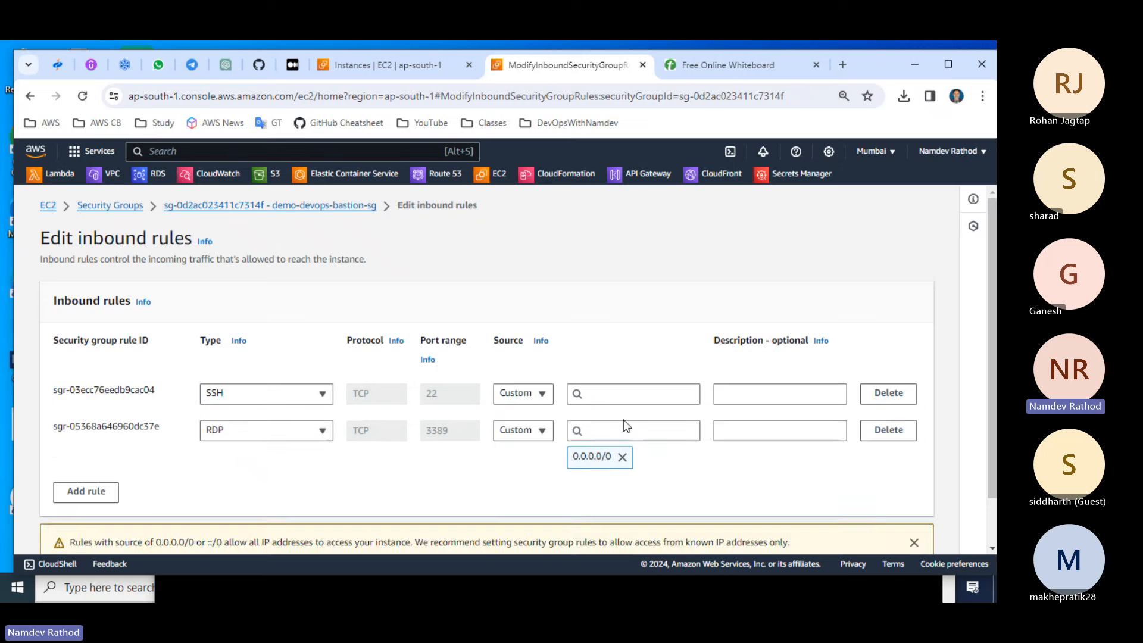
{"action": "left_click", "coordinate": [608, 396]}
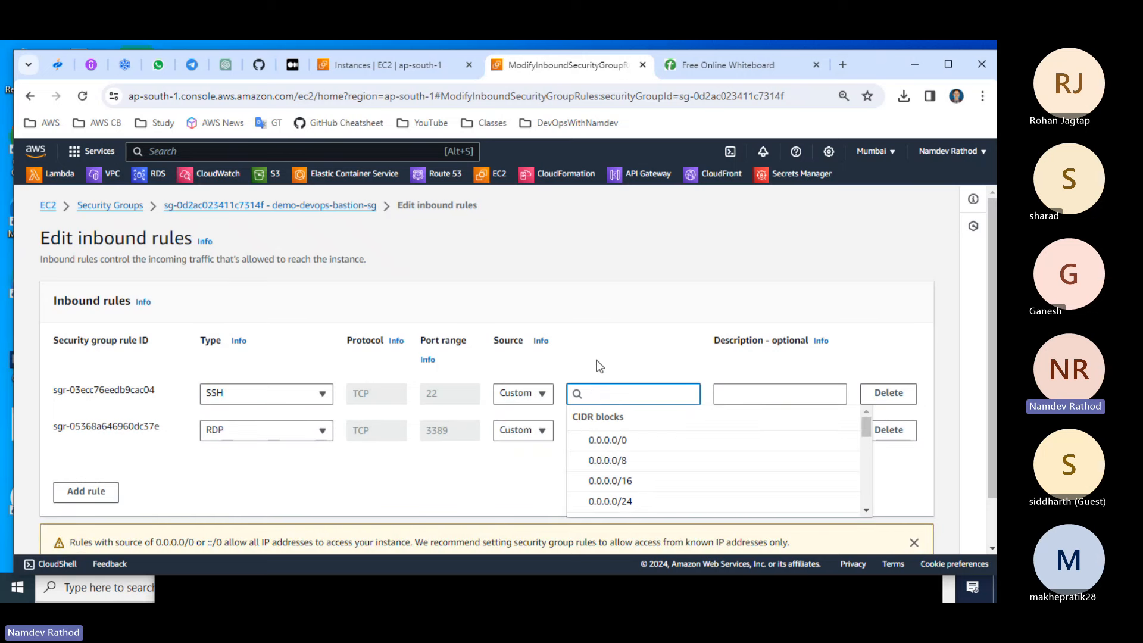
{"action": "key", "text": "ctrl+v"}
{"action": "left_click", "coordinate": [637, 444]}
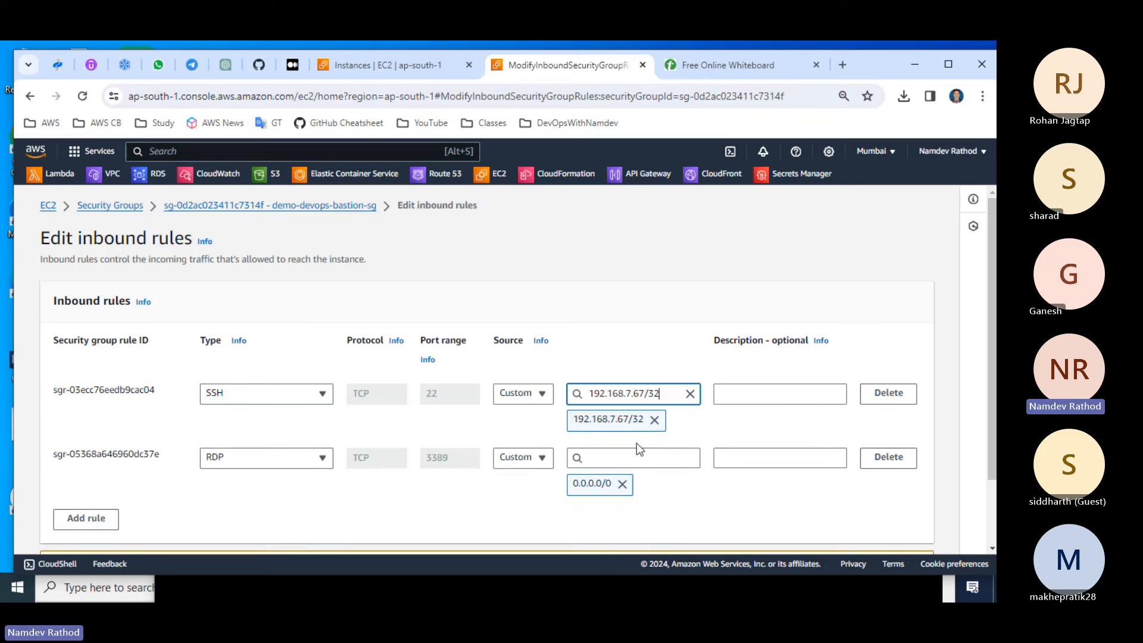
Remove the bastion address from the SSH rule and set its source back to anywhere, 0.0.0.0/0.
{"action": "left_click", "coordinate": [655, 420]}
{"action": "left_click", "coordinate": [690, 394]}
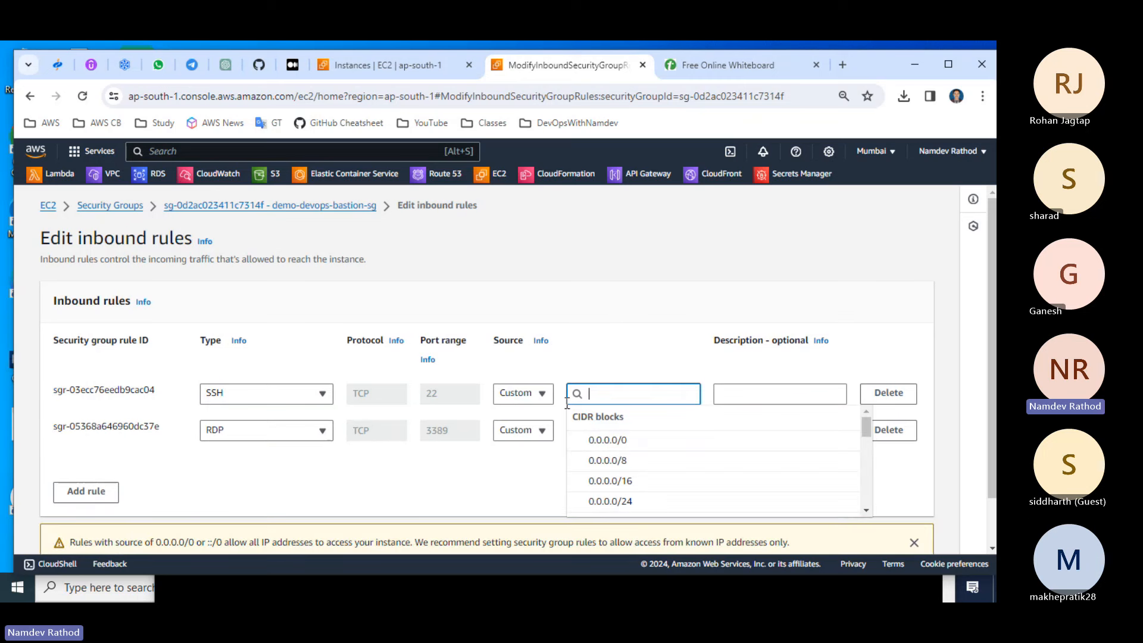
{"action": "left_click", "coordinate": [524, 396]}
{"action": "left_click", "coordinate": [519, 440]}
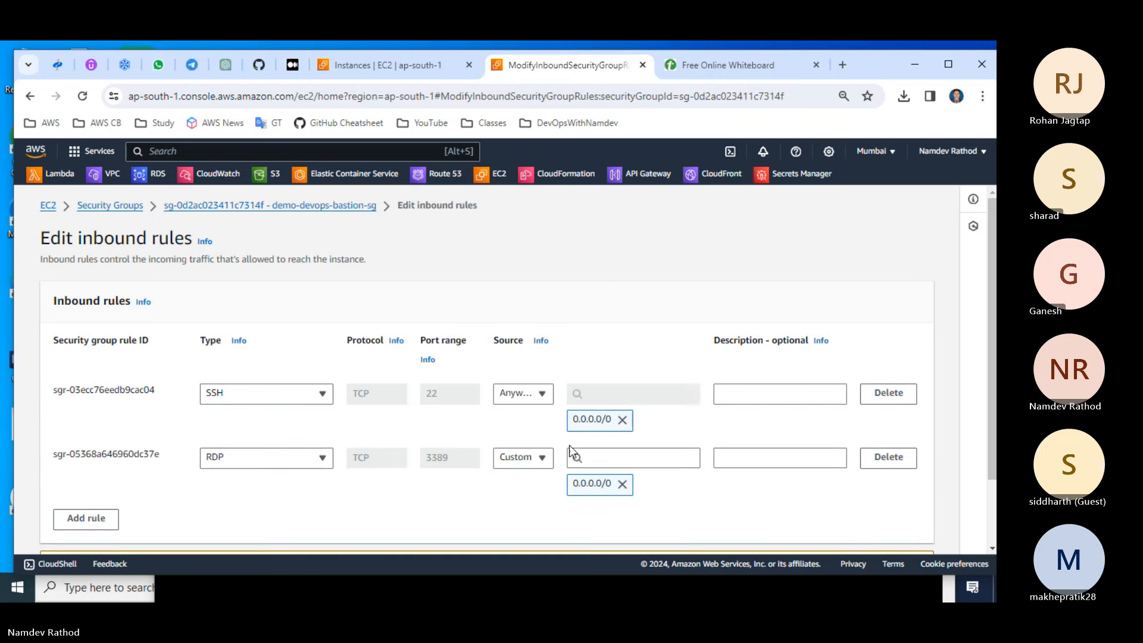
{"action": "scroll", "coordinate": [731, 419], "scroll_direction": "down", "scroll_amount": 2}
{"action": "left_click", "coordinate": [893, 527]}
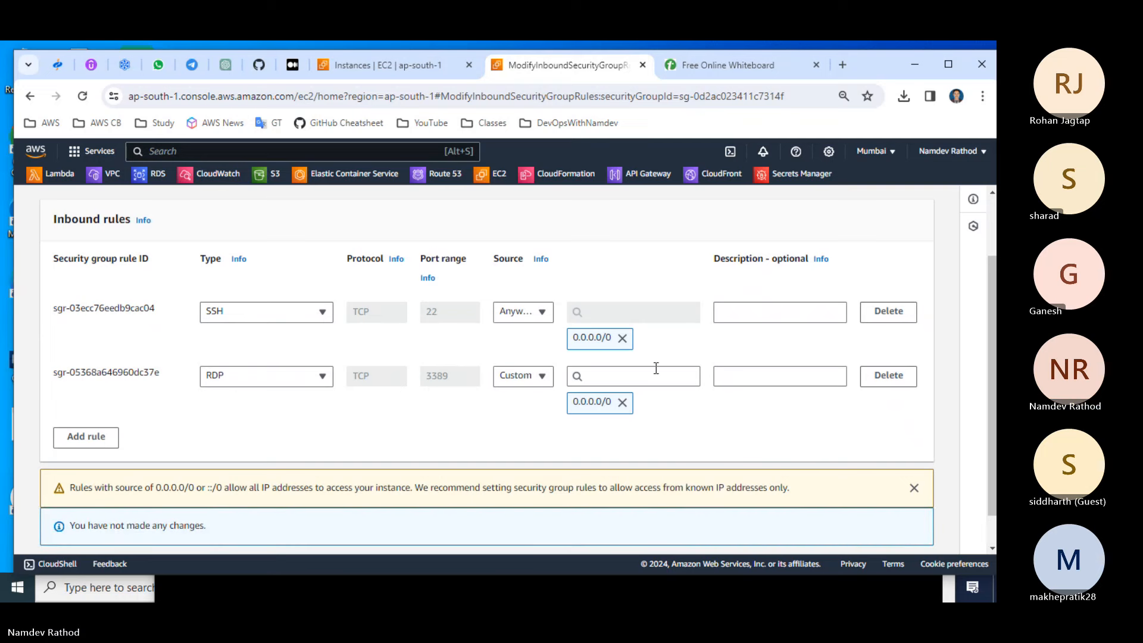
Leave the inbound rules without saving, close the security group page, and deselect the bastion and refresh the EC2 instances list.
{"action": "scroll", "coordinate": [524, 321], "scroll_direction": "down", "scroll_amount": 1}
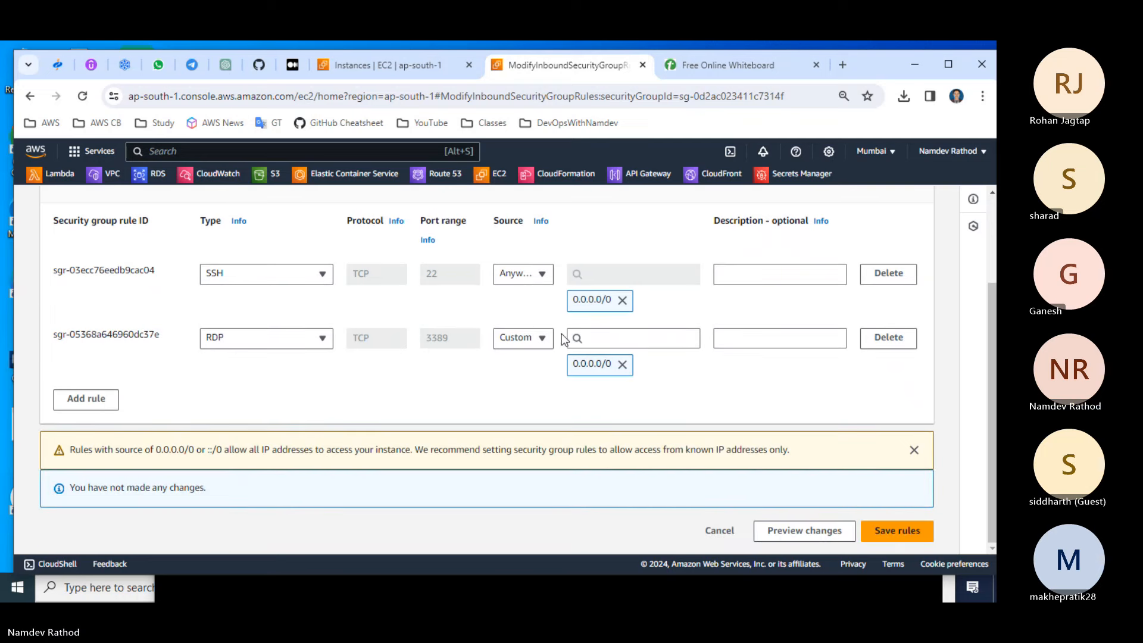
{"action": "left_click", "coordinate": [719, 528]}
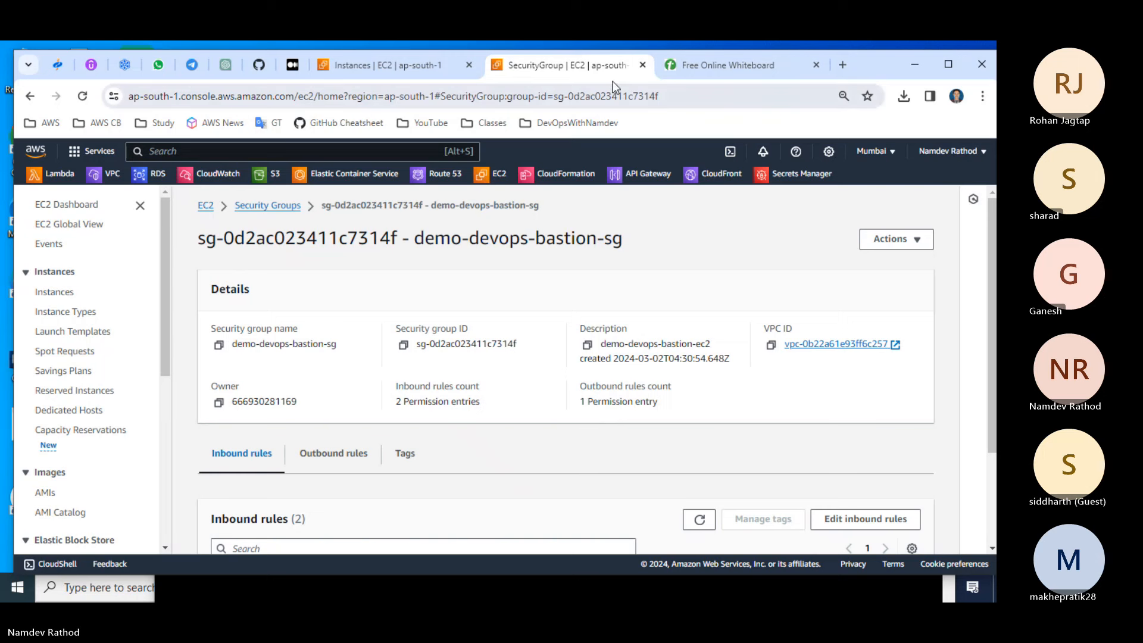
{"action": "left_click", "coordinate": [642, 65]}
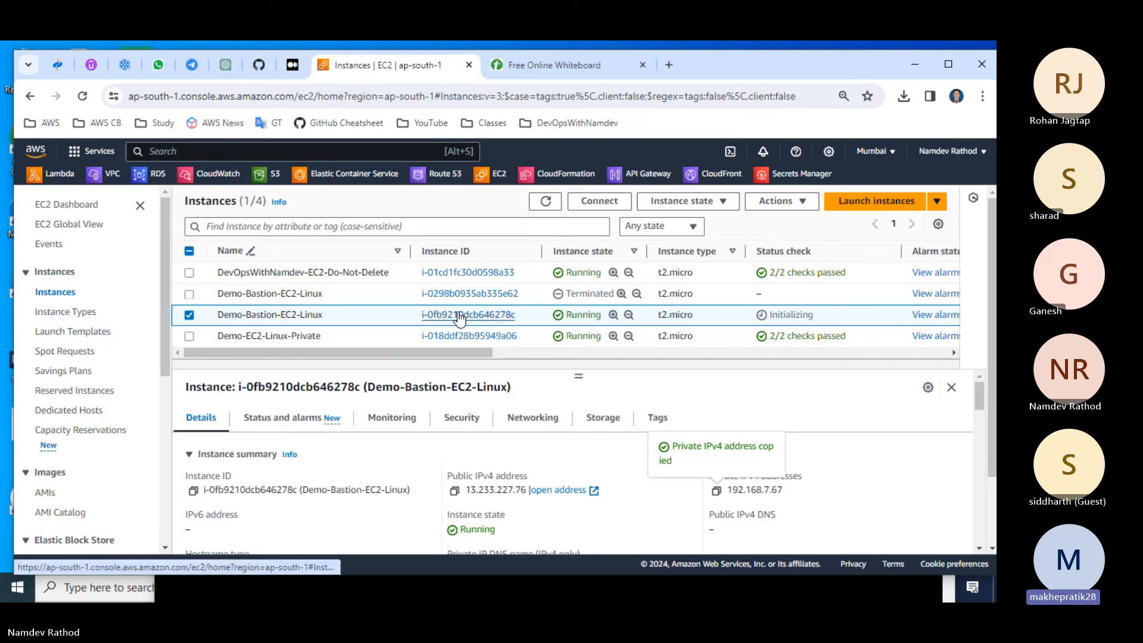
{"action": "left_click", "coordinate": [189, 317]}
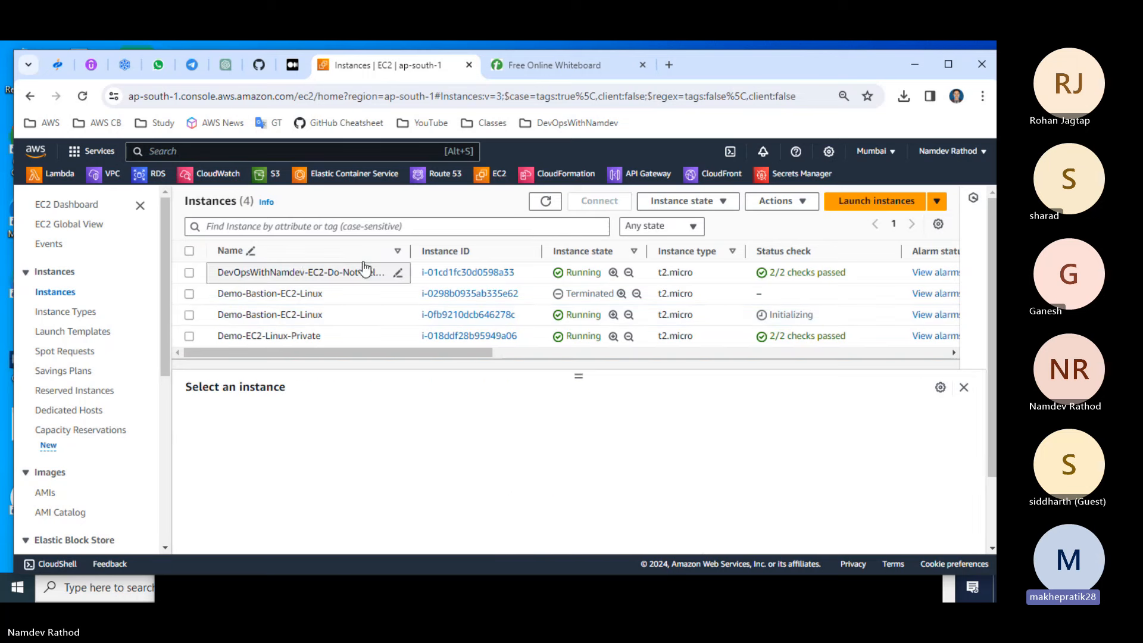
{"action": "left_click", "coordinate": [546, 201]}
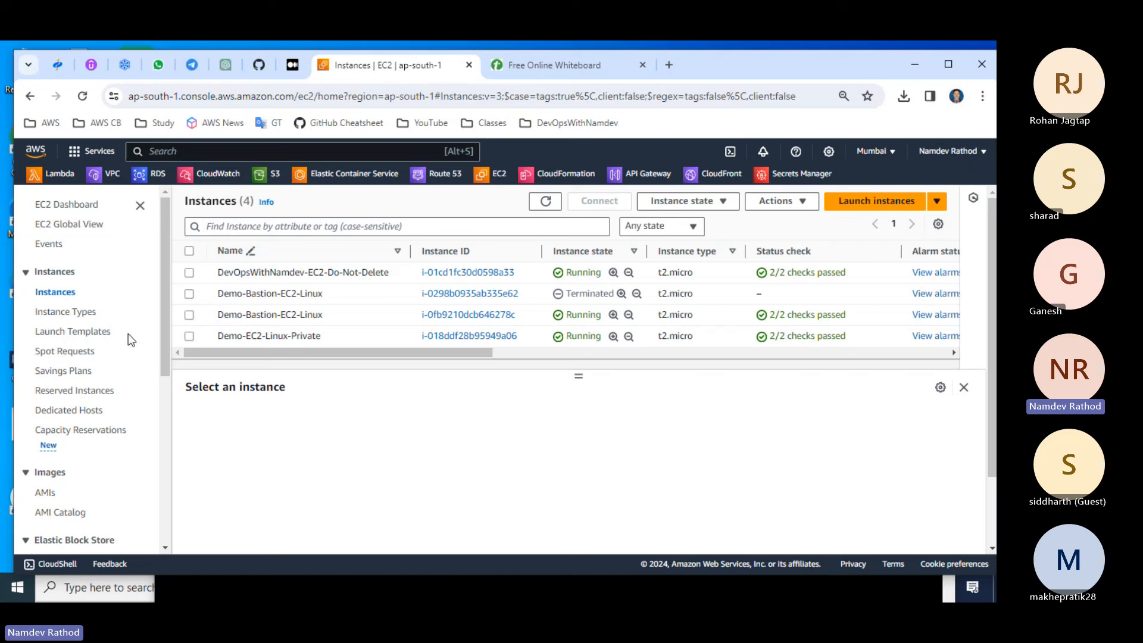
Rename the Demo-EC2-Linux-Private instance to Demo-EC2-Linux-Web-Private.
{"action": "left_click", "coordinate": [189, 339]}
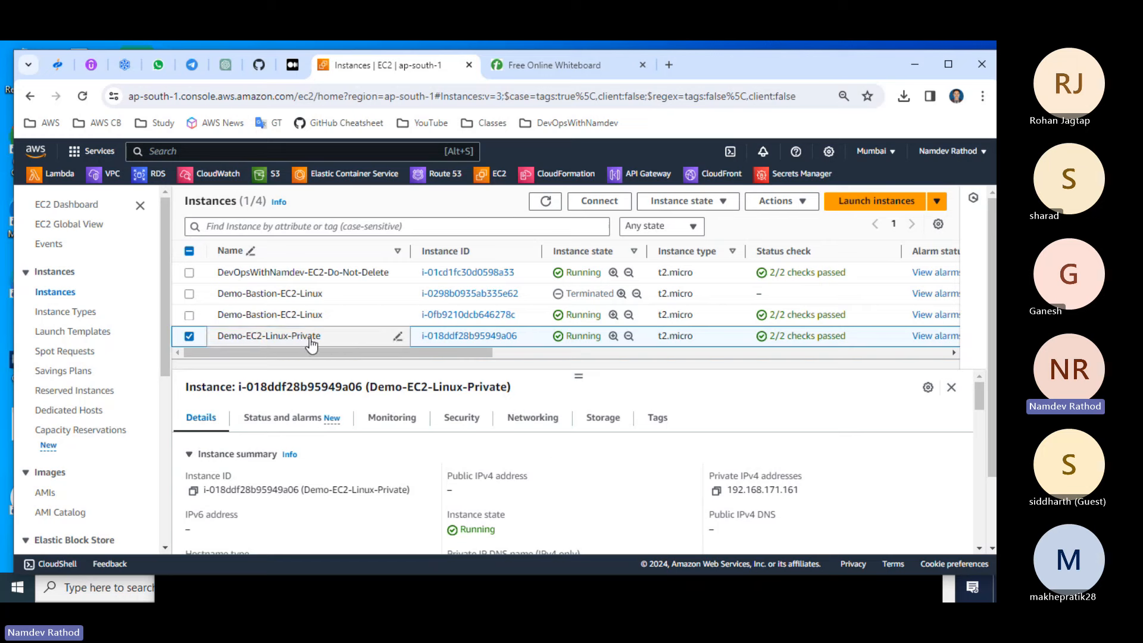
{"action": "left_click", "coordinate": [398, 338]}
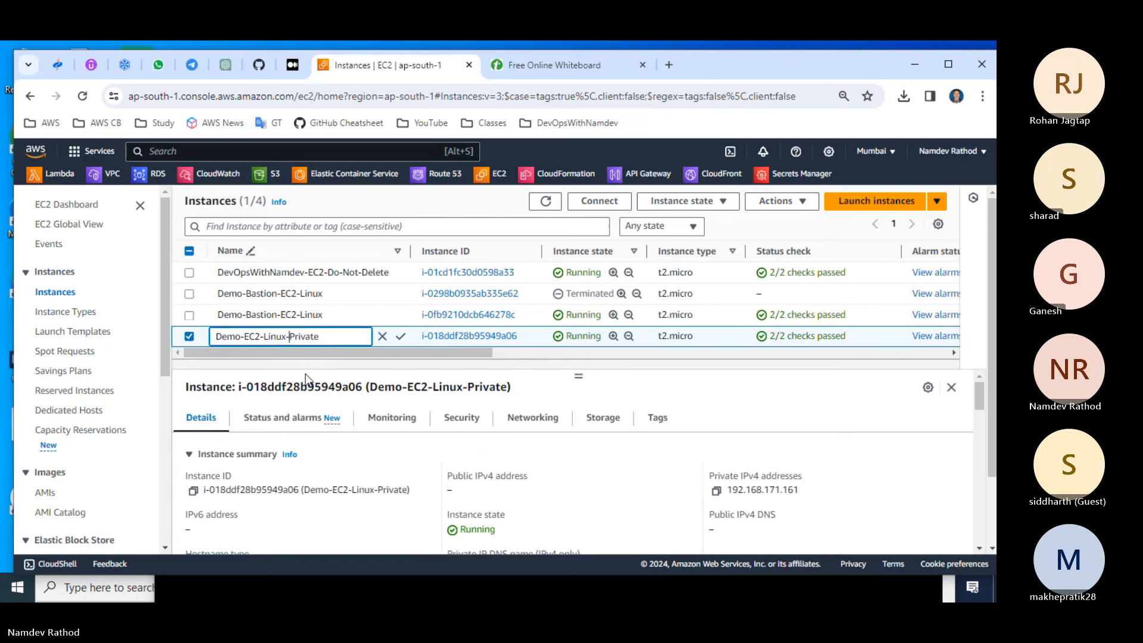
{"action": "type", "text": "Web-"}
{"action": "key", "text": "Return"}
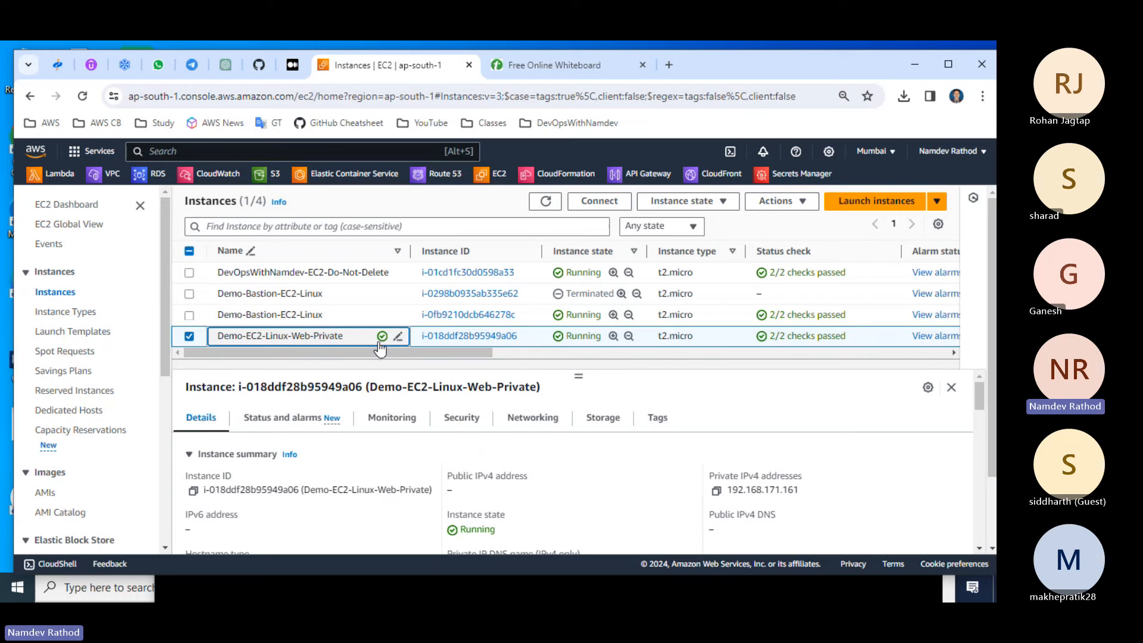
Copy the private web instance's private IPv4 address and switch to the bastion's PuTTY terminal, moving its window fully into view.
{"action": "left_click", "coordinate": [717, 493]}
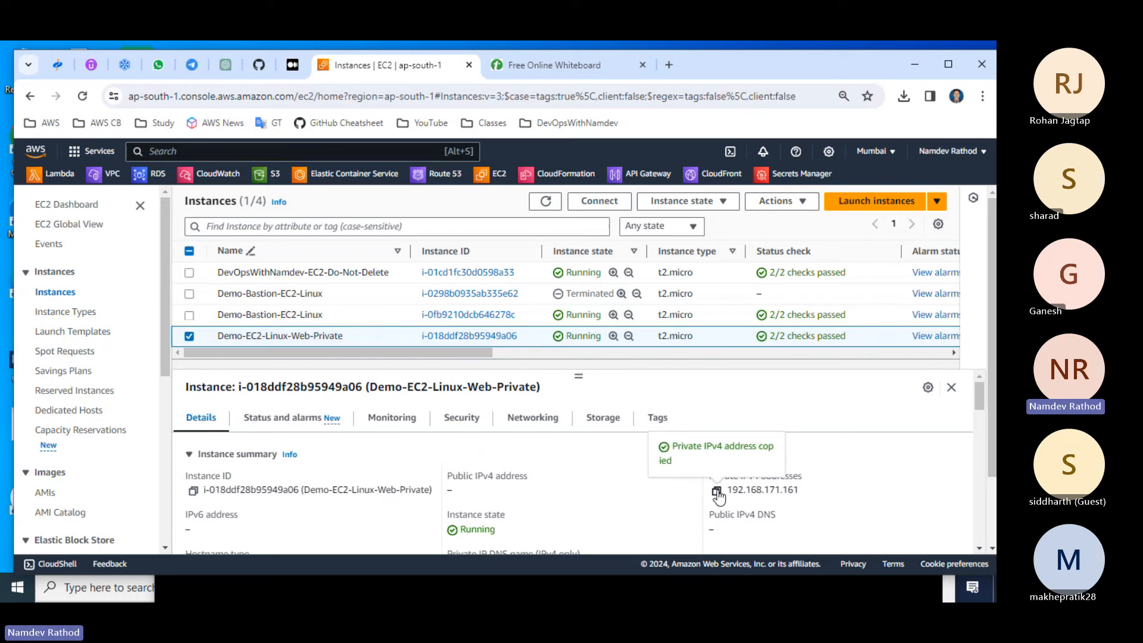
{"action": "left_click", "coordinate": [948, 65]}
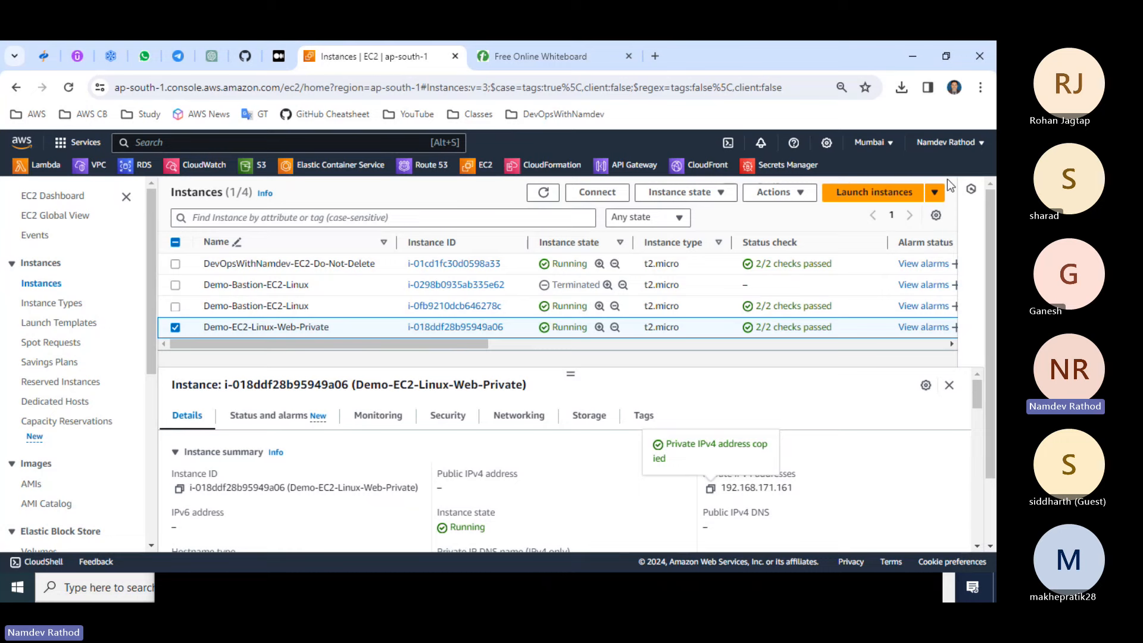
{"action": "left_click", "coordinate": [878, 584]}
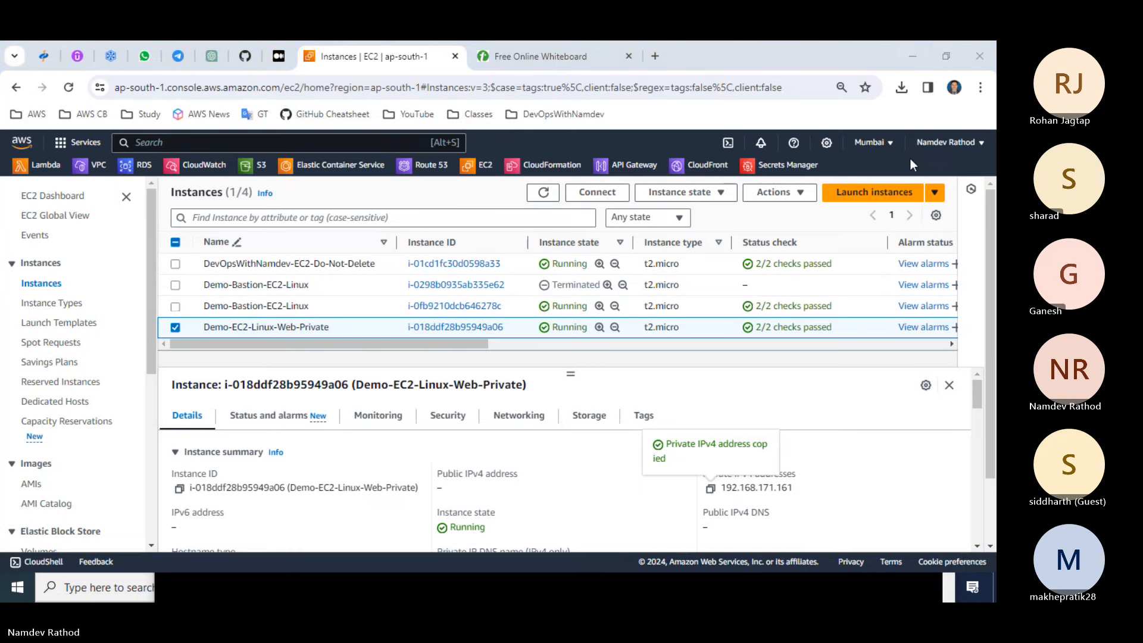
{"action": "left_click", "coordinate": [947, 58]}
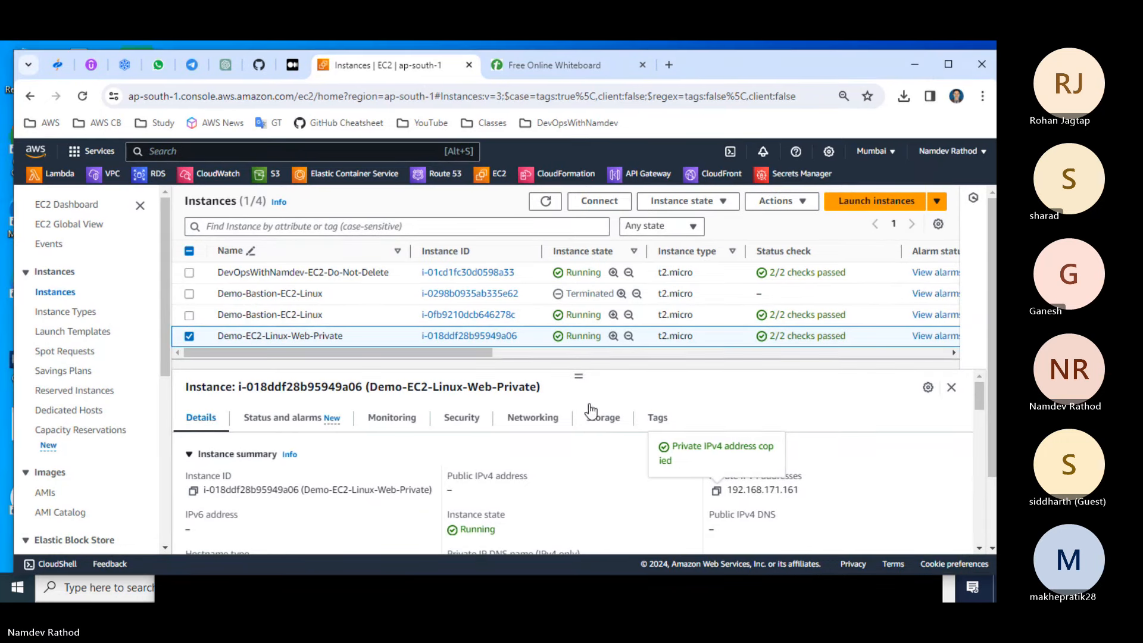
{"action": "left_click", "coordinate": [949, 64]}
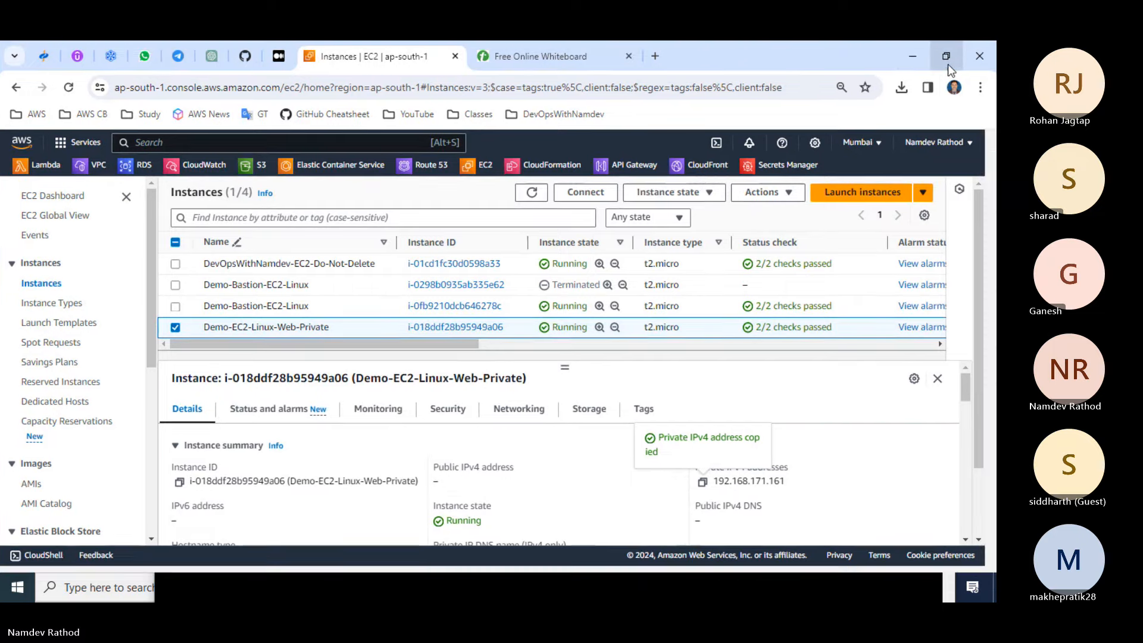
{"action": "left_click", "coordinate": [918, 59]}
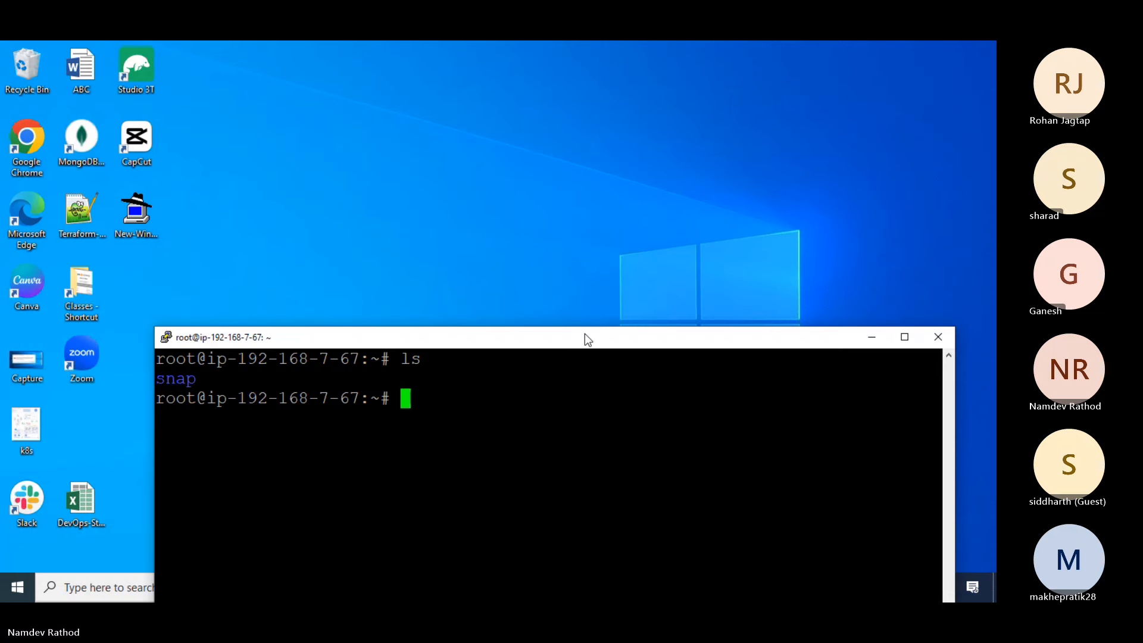
{"action": "left_click_drag", "start_coordinate": [585, 333], "coordinate": [565, 90]}
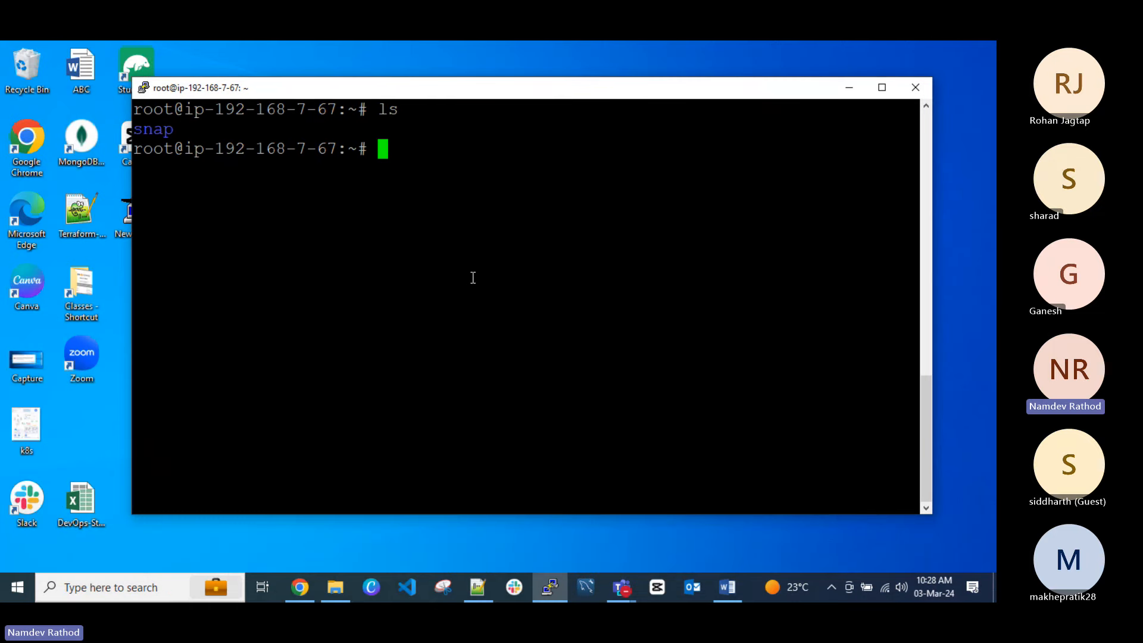
Test SSH connectivity from the bastion with telnet 192.168.171.161 22, then end the connection and clear the terminal.
{"action": "type", "text": "telnet"}
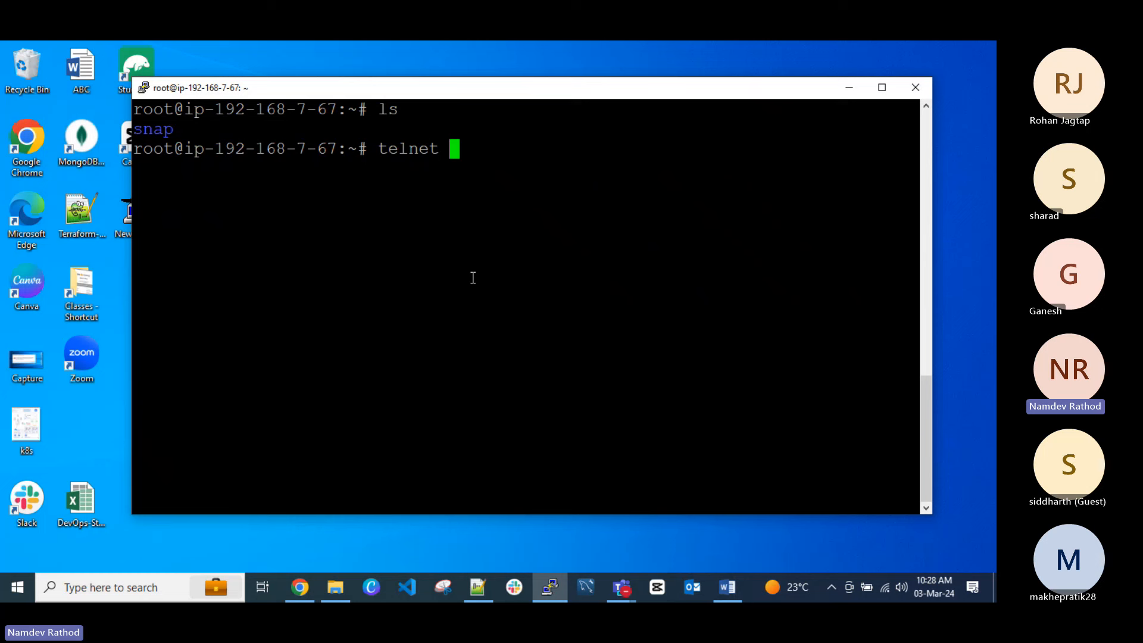
{"action": "right_click", "coordinate": [559, 241]}
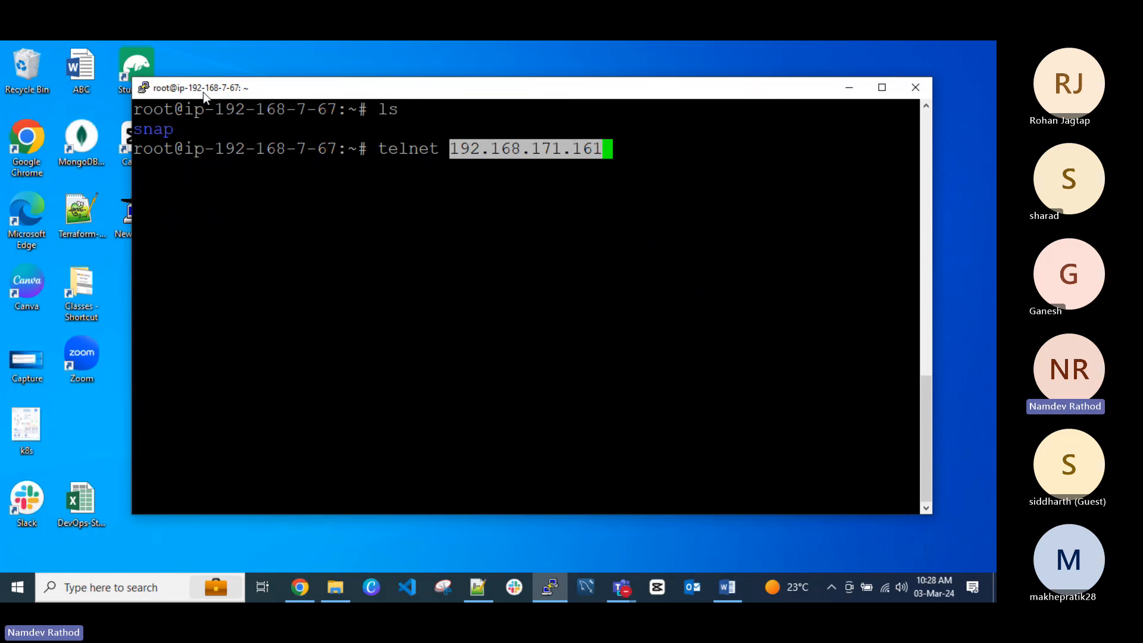
{"action": "mouse_move", "coordinate": [374, 91]}
{"action": "left_mouse_down"}
{"action": "mouse_move", "coordinate": [372, 111]}
{"action": "mouse_move", "coordinate": [379, 95]}
{"action": "left_mouse_up"}
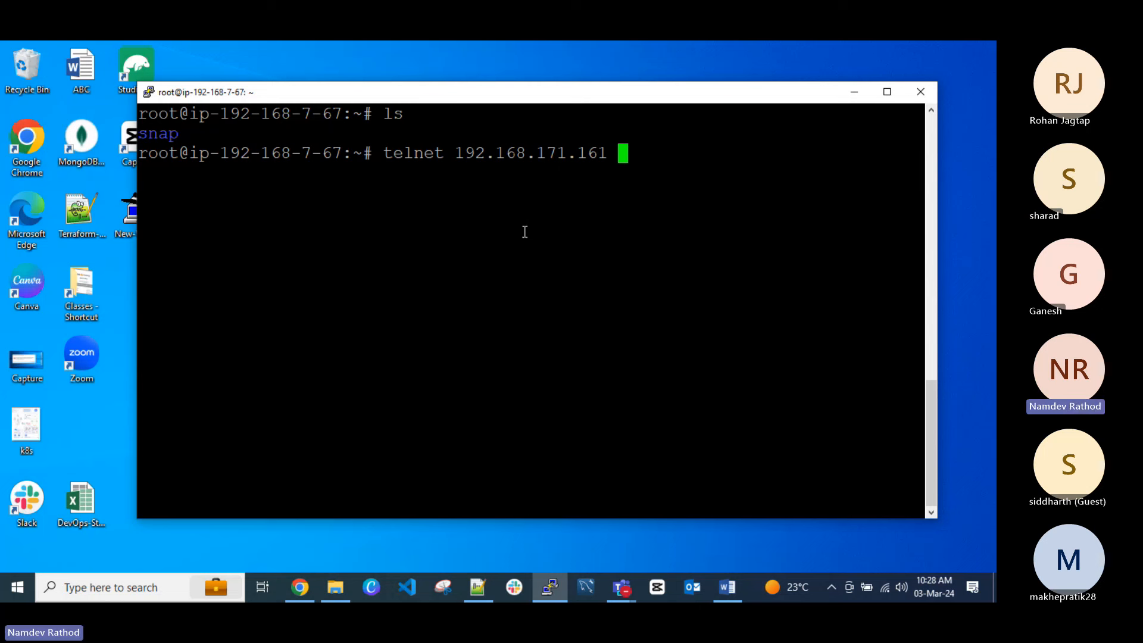
{"action": "type", "text": "22"}
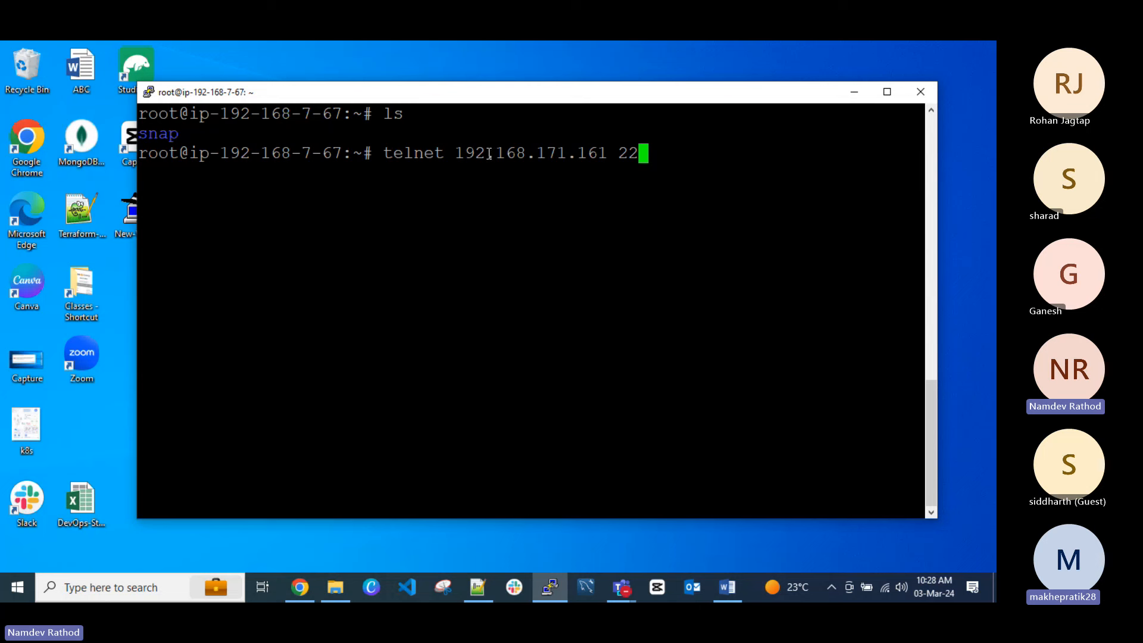
{"action": "left_click_drag", "start_coordinate": [489, 154], "coordinate": [560, 158]}
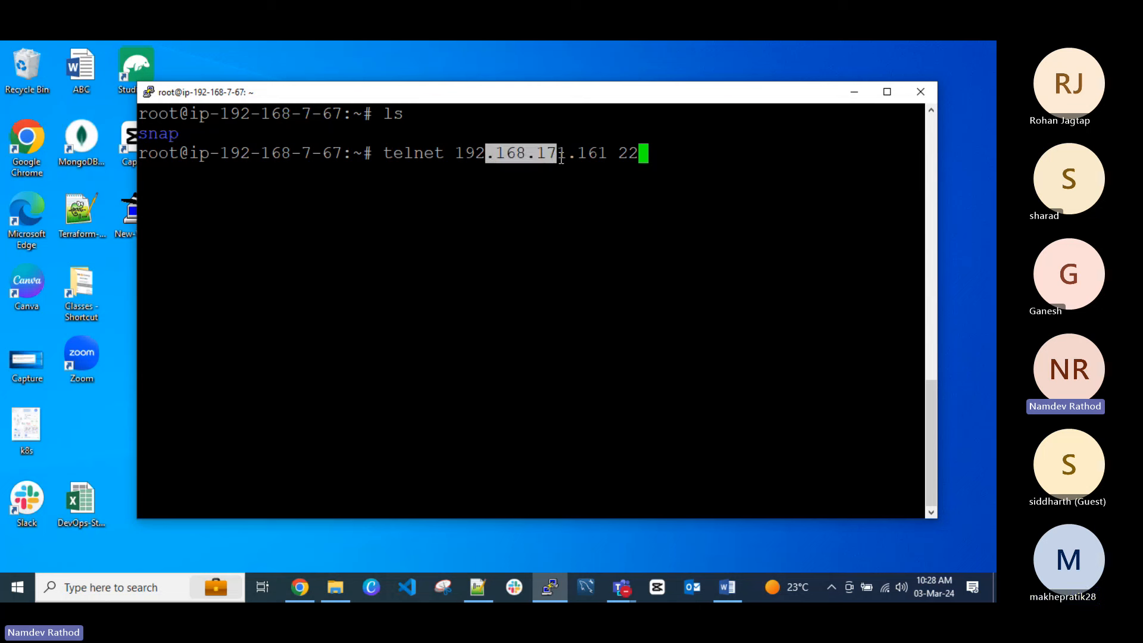
{"action": "left_click", "coordinate": [559, 157]}
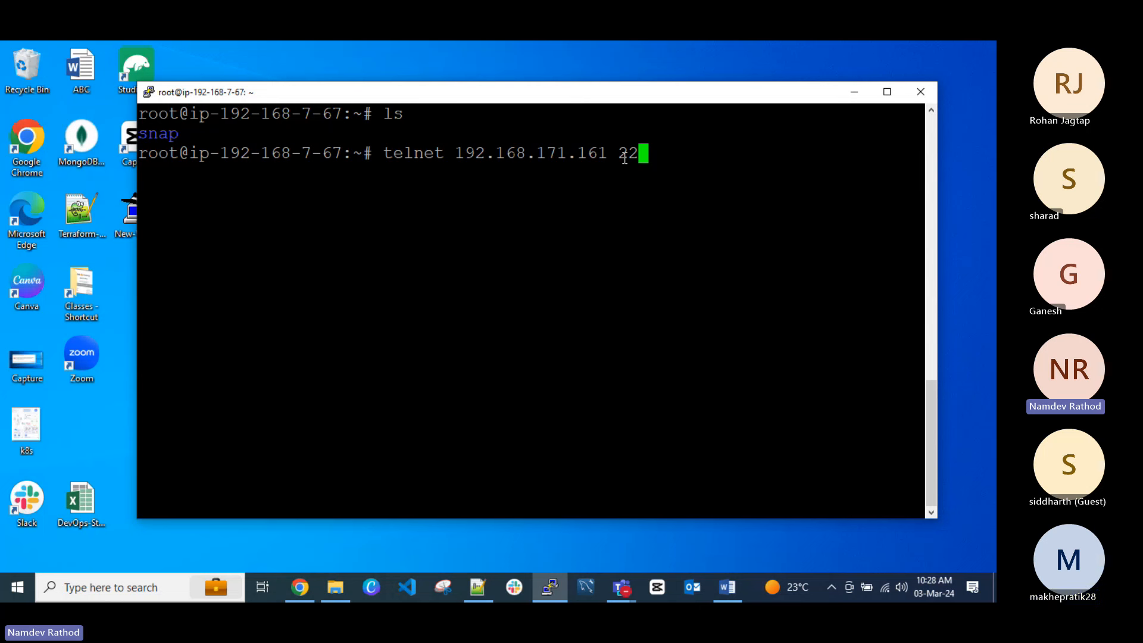
{"action": "key", "text": "Return"}
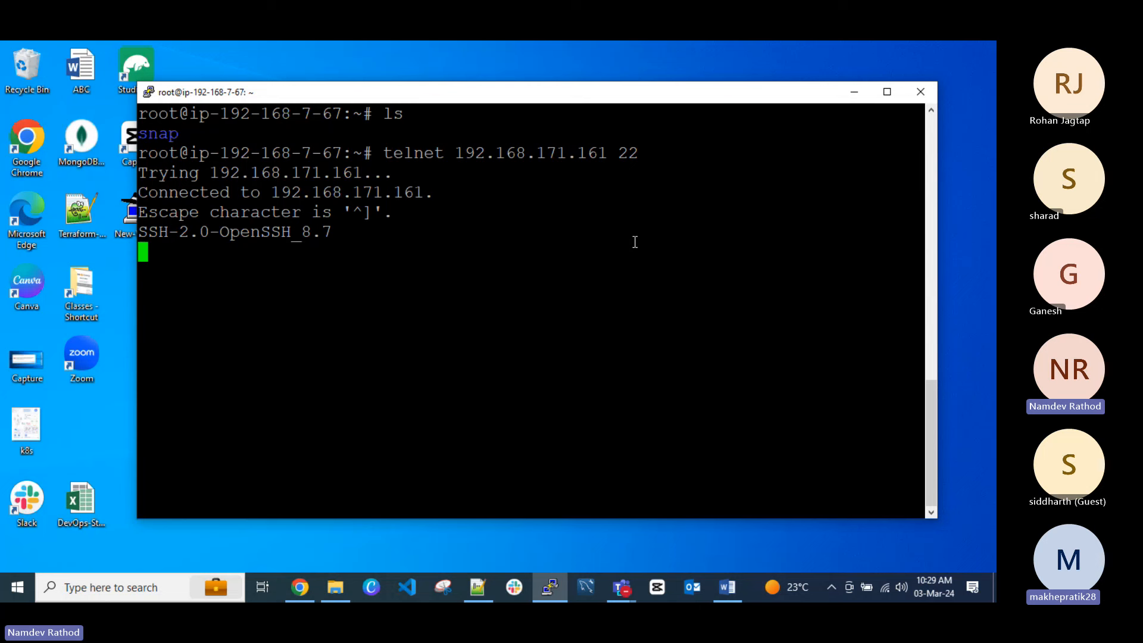
{"action": "key", "text": "ctrl+c"}
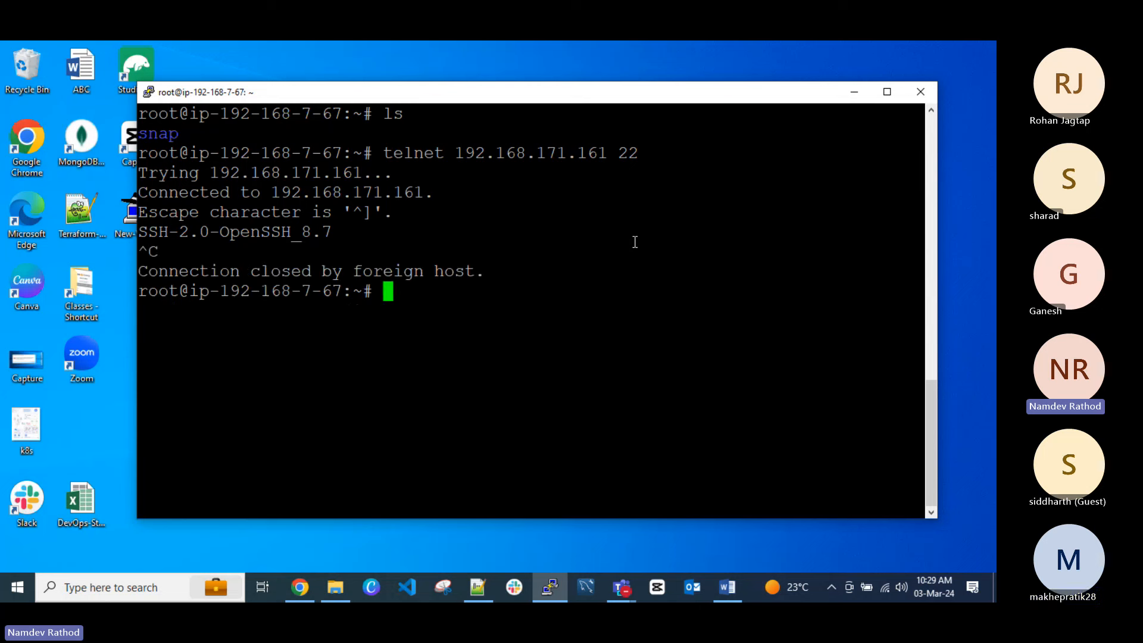
{"action": "key", "text": "ctrl+l"}
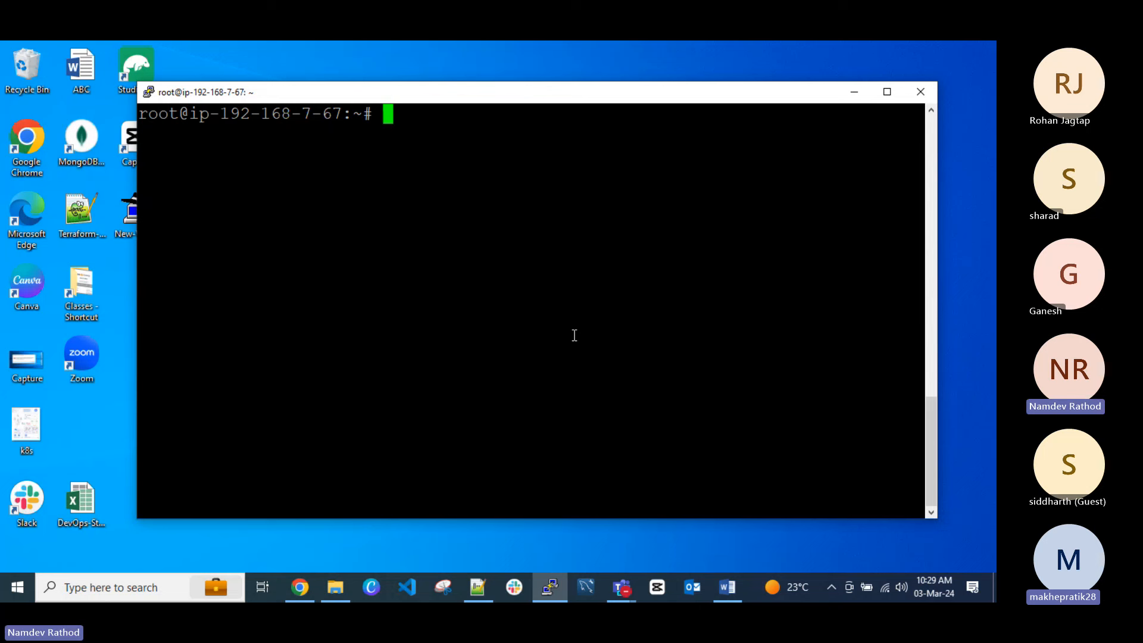
Look for the instance key files in the Downloads folder in File Explorer, then return to the bastion terminal.
{"action": "mouse_move", "coordinate": [552, 597]}
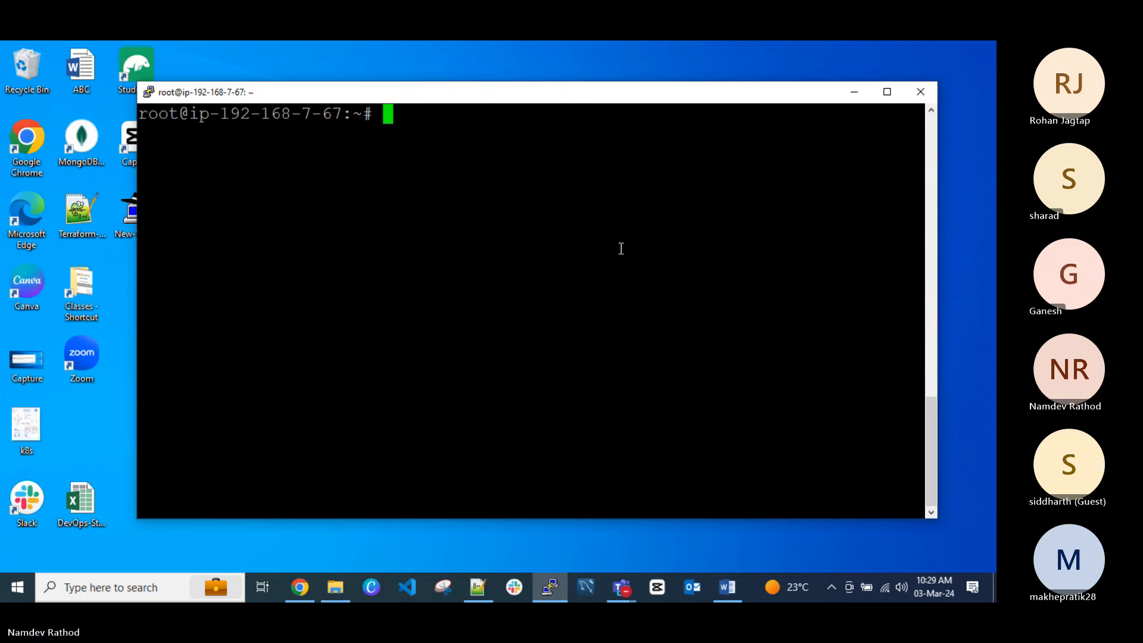
{"action": "left_click", "coordinate": [129, 398]}
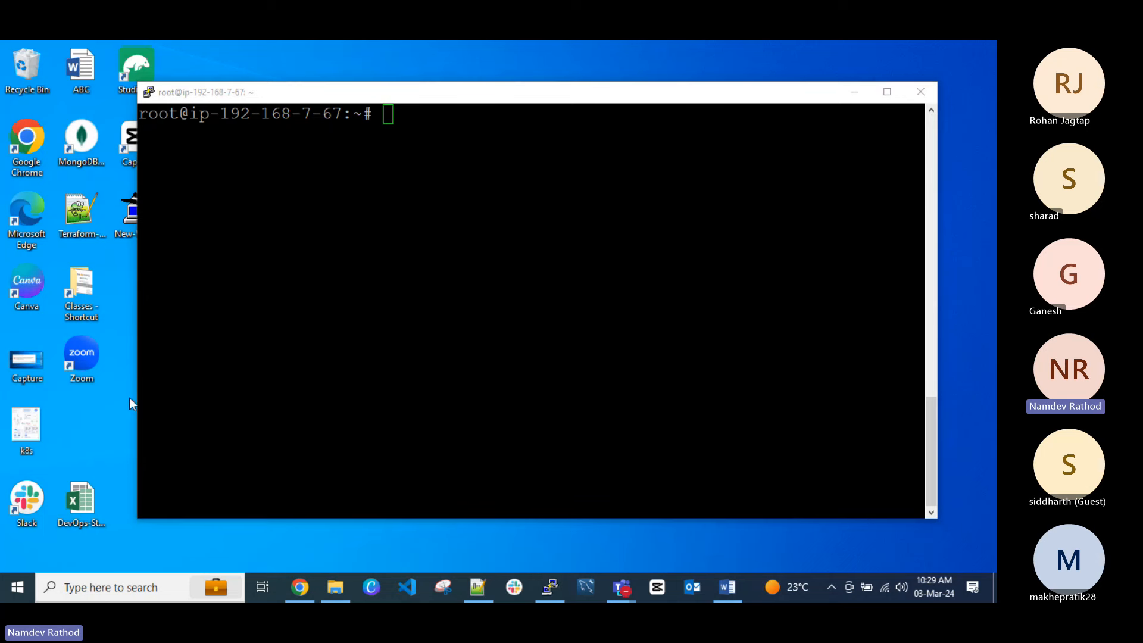
{"action": "left_click", "coordinate": [335, 588]}
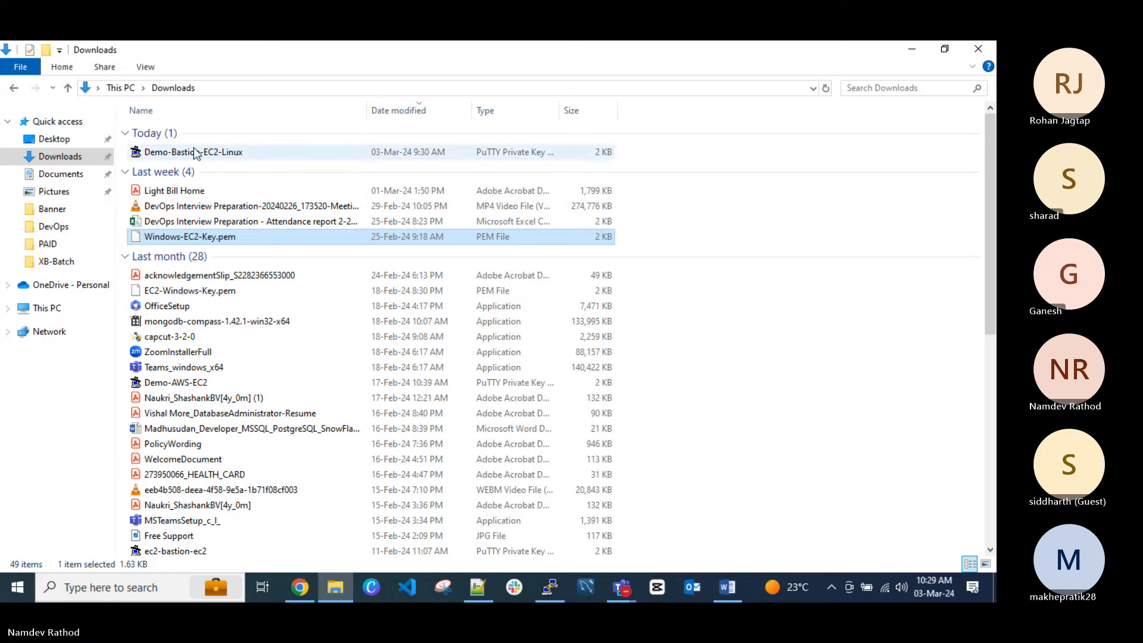
{"action": "left_click", "coordinate": [65, 159]}
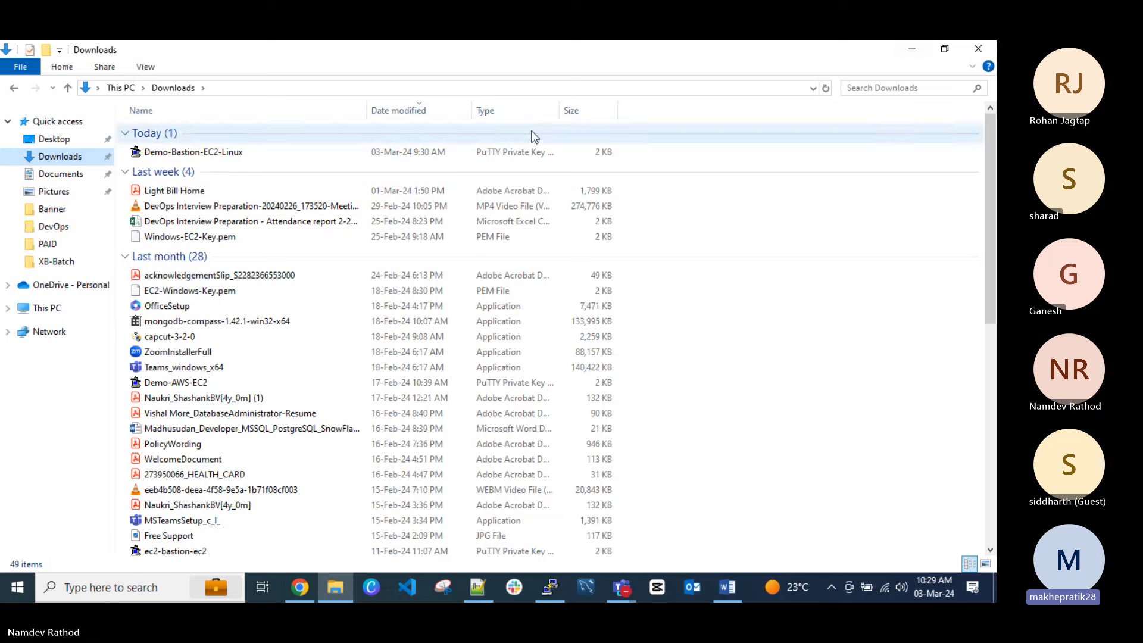
{"action": "left_click", "coordinate": [909, 51]}
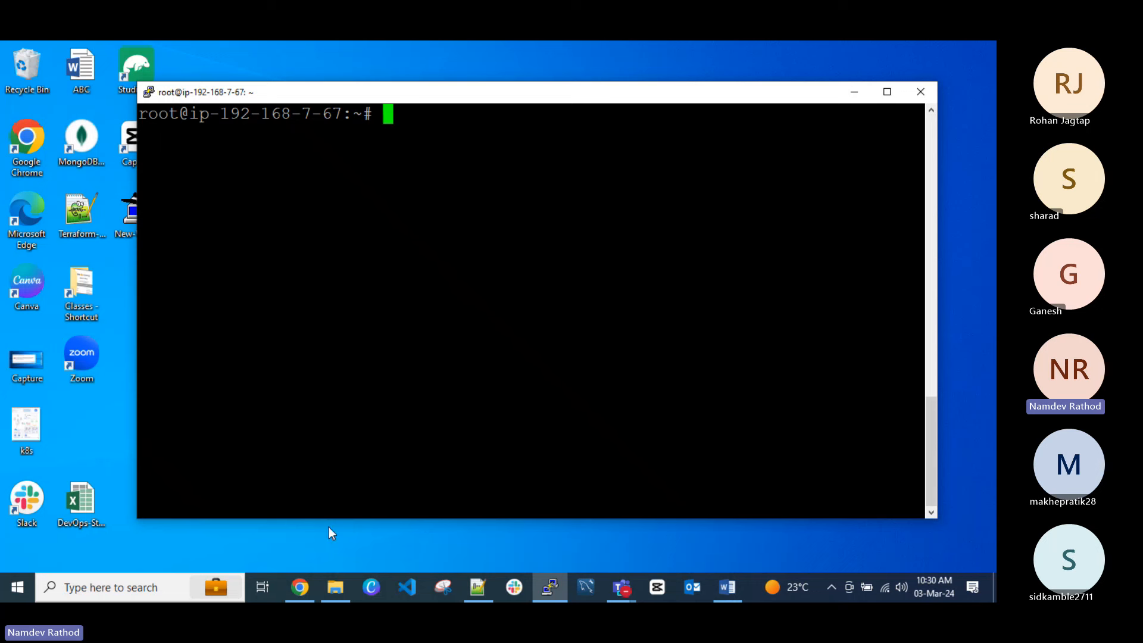
{"action": "mouse_move", "coordinate": [303, 586]}
{"action": "key", "text": "super"}
{"action": "type", "text": "f"}
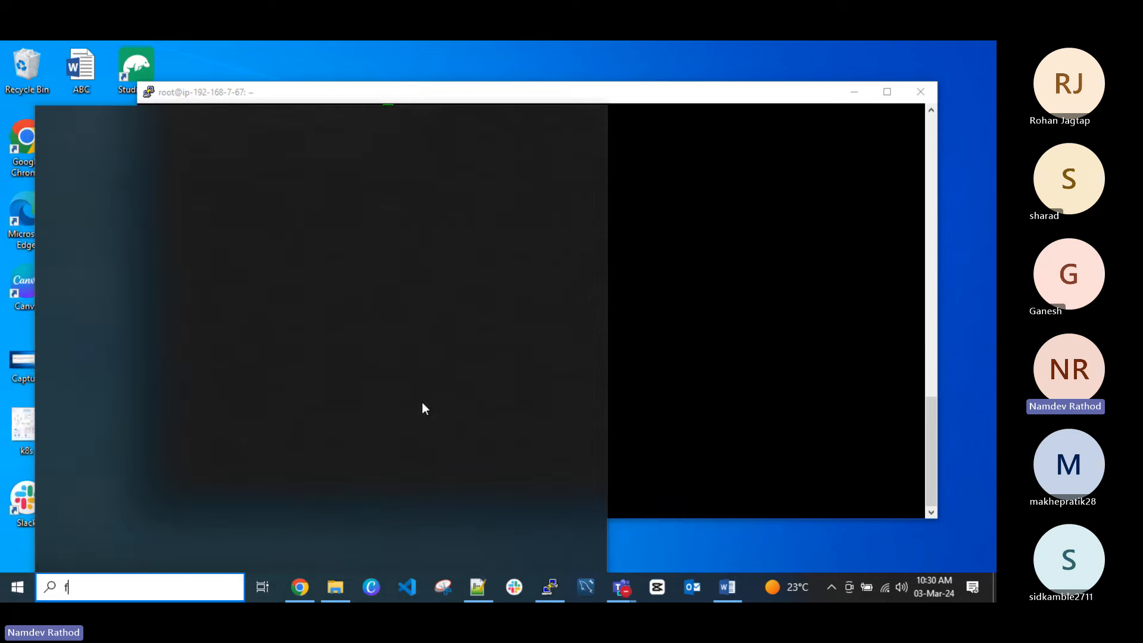
{"action": "type", "text": "ile"}
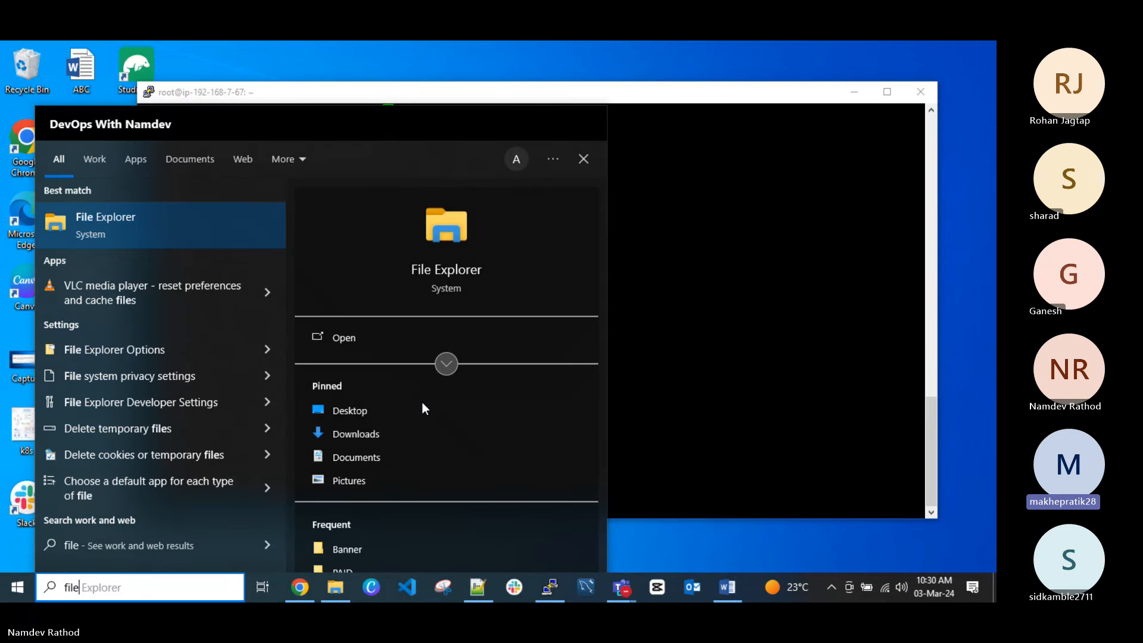
{"action": "left_click", "coordinate": [722, 327]}
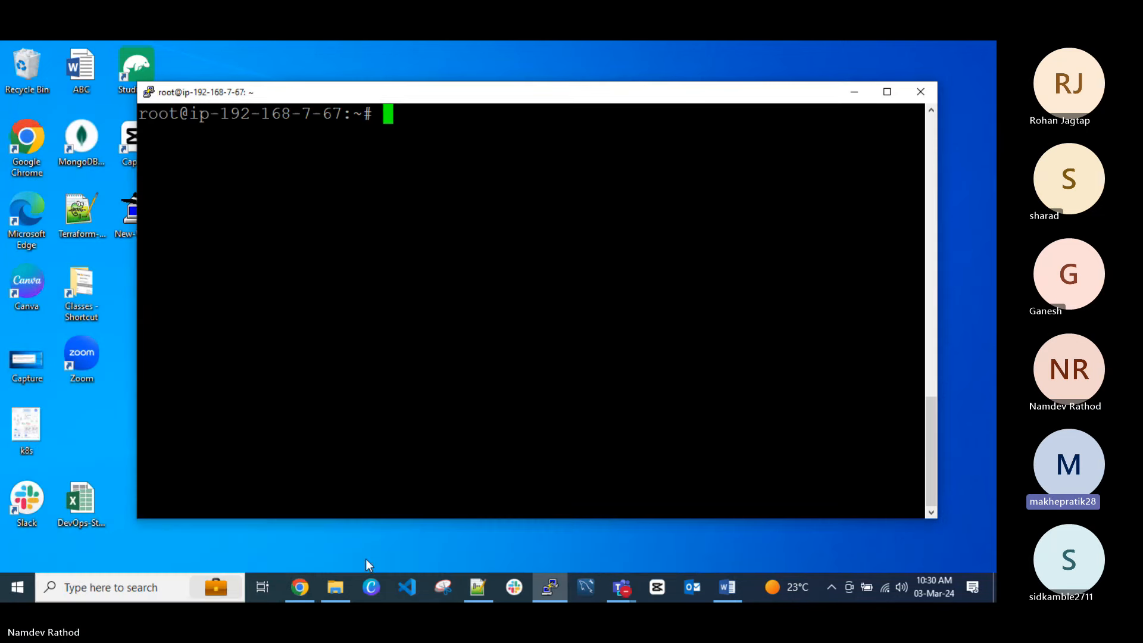
Search Google for "file zilla client" in a new Chrome tab and open the FileZilla Client download page for Windows (64bit x86).
{"action": "left_click", "coordinate": [297, 588]}
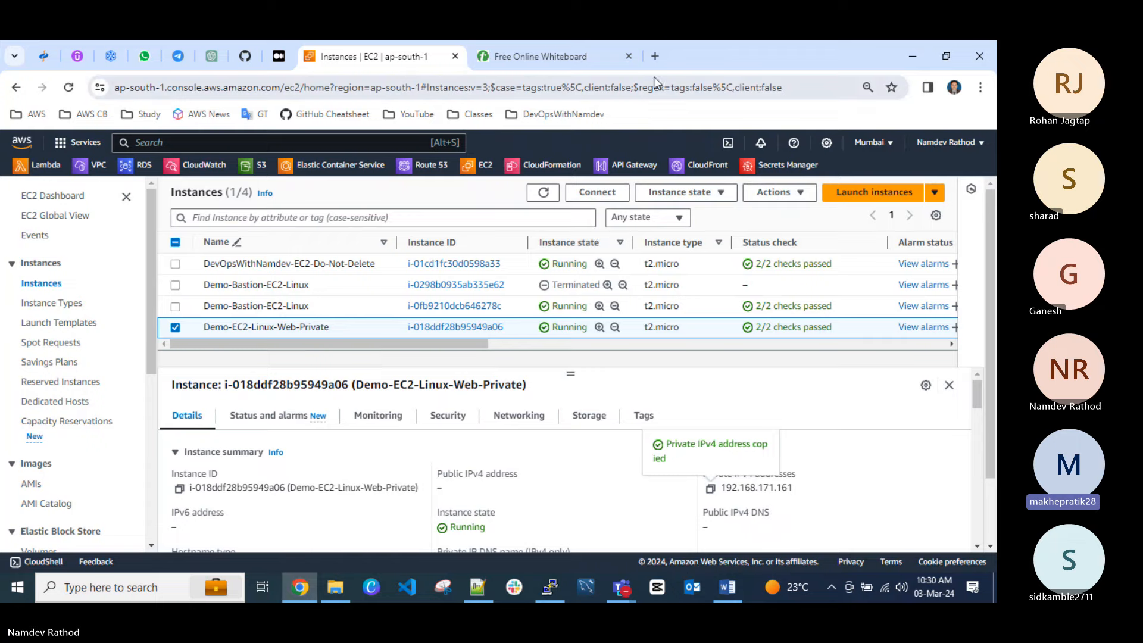
{"action": "left_click", "coordinate": [655, 57]}
{"action": "type", "text": "file "}
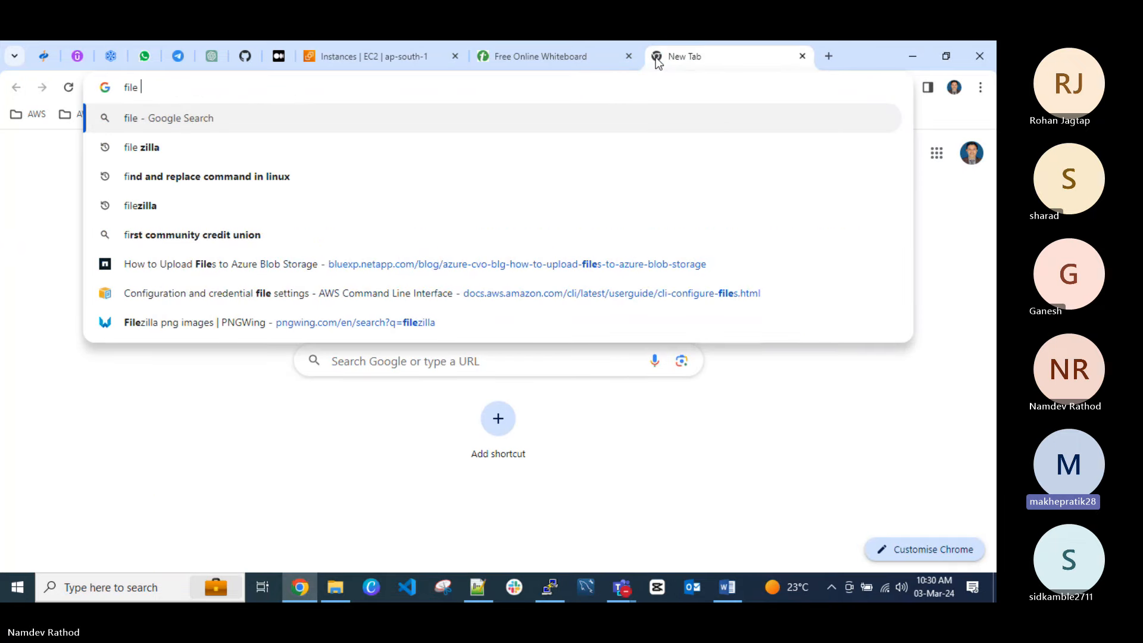
{"action": "type", "text": "zilla"}
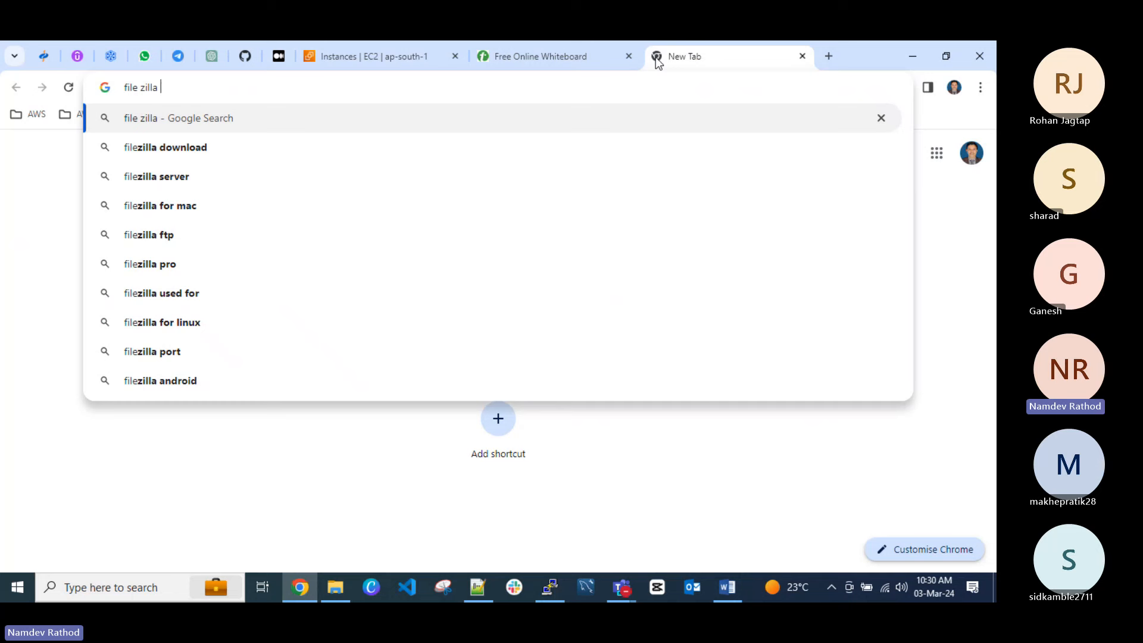
{"action": "type", "text": " client"}
{"action": "key", "text": "Return"}
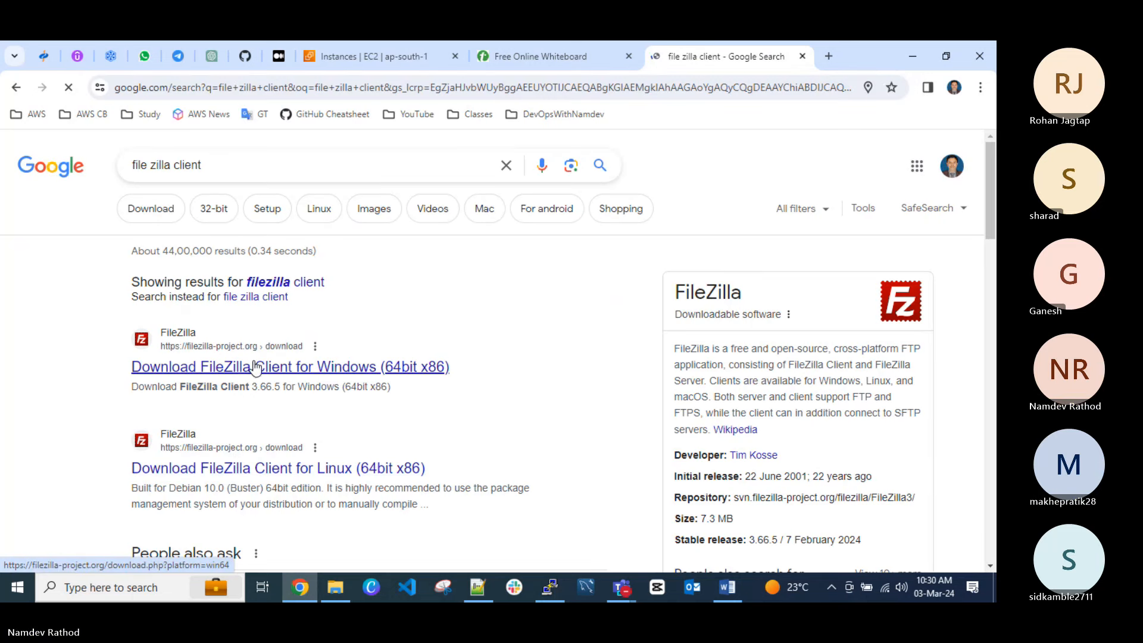
{"action": "left_click", "coordinate": [344, 430]}
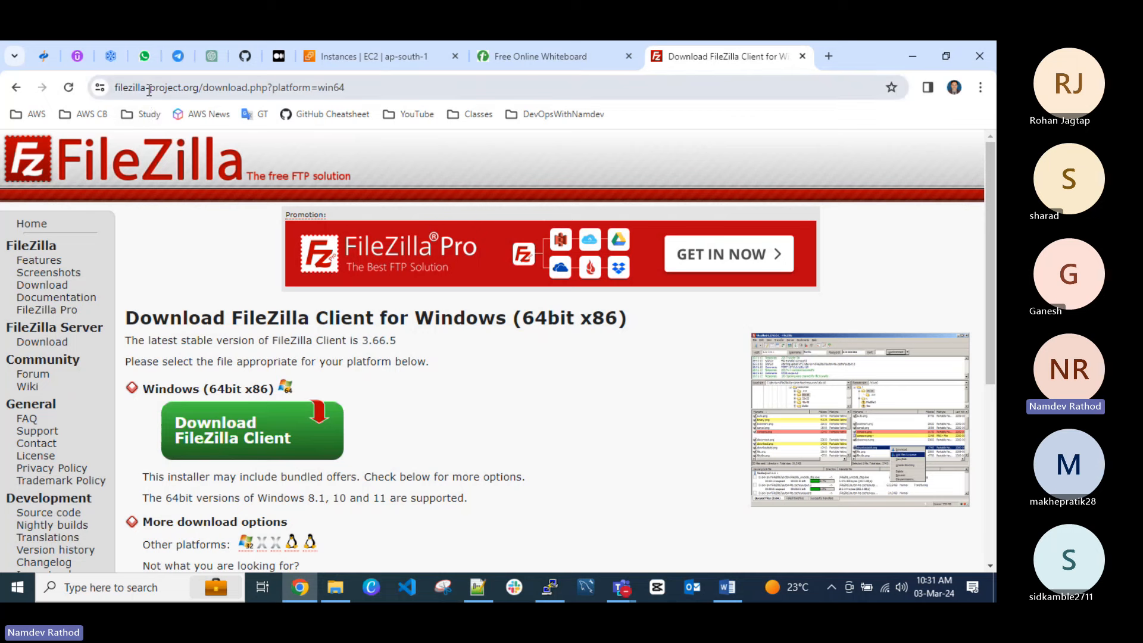
Copy the FileZilla download page's URL, send it in the Teams meeting chat, and return to the browser.
{"action": "left_click", "coordinate": [352, 88]}
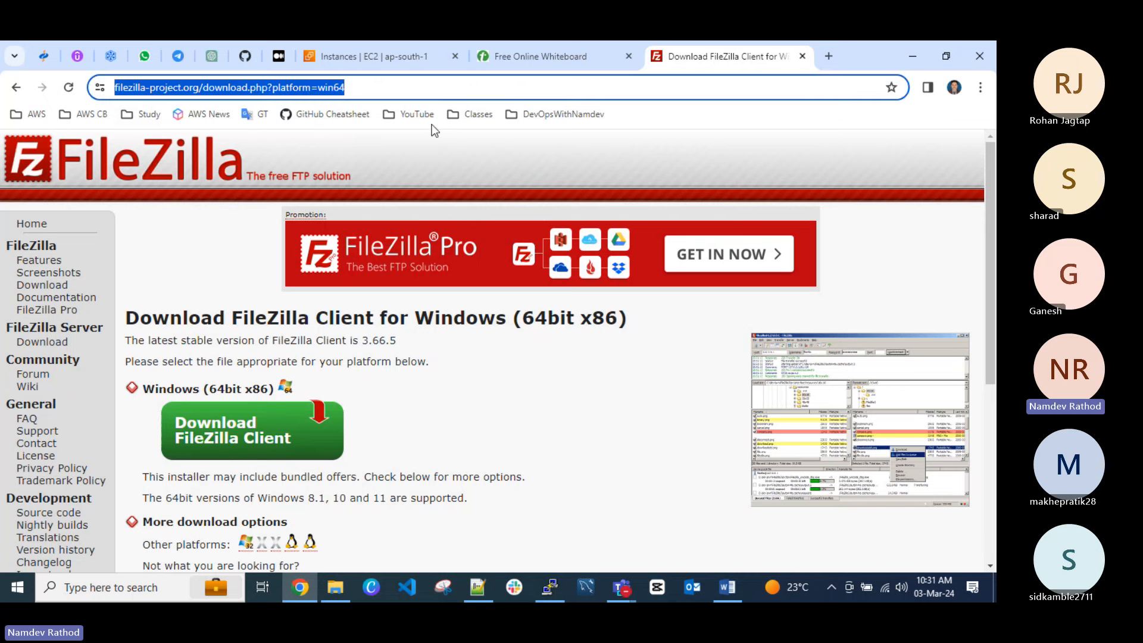
{"action": "left_click", "coordinate": [839, 587]}
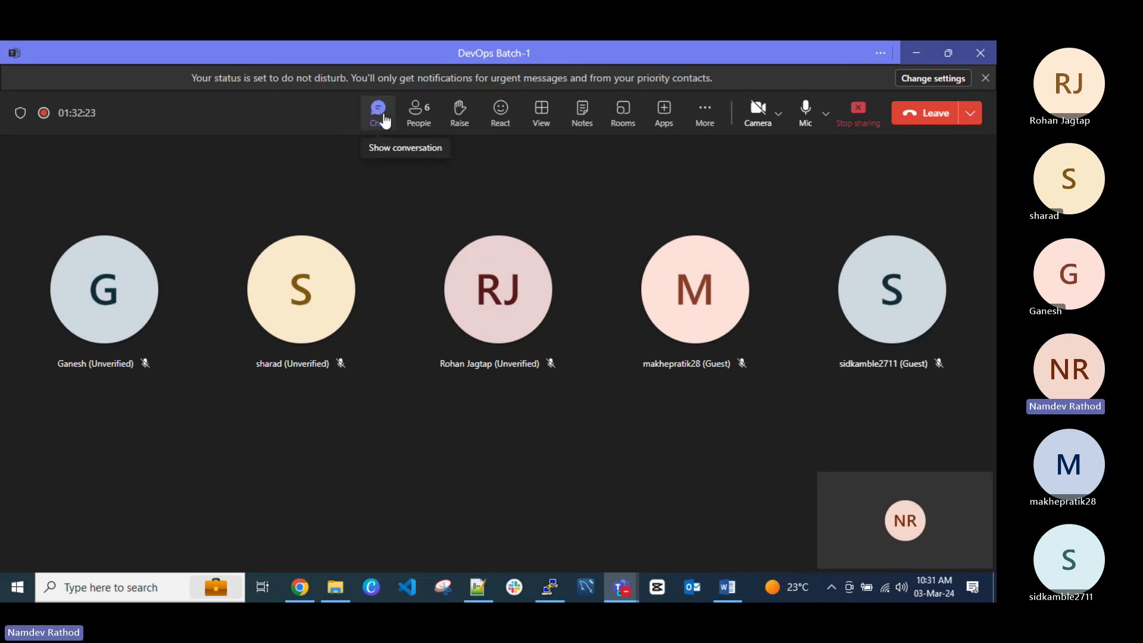
{"action": "left_click", "coordinate": [384, 121]}
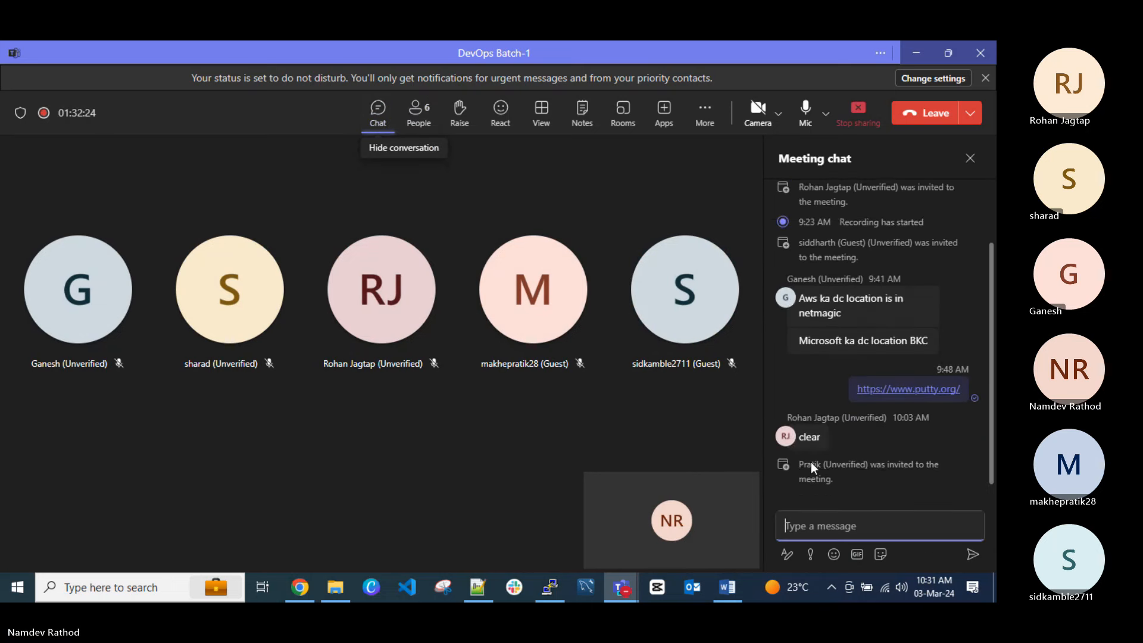
{"action": "key", "text": "ctrl+v"}
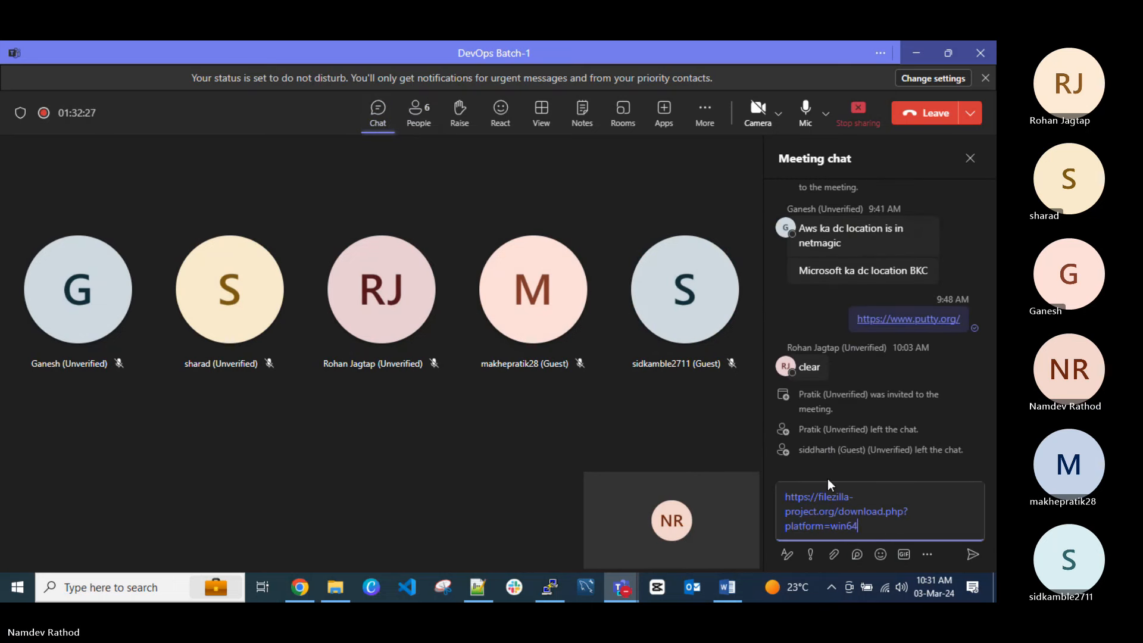
{"action": "key", "text": "Return"}
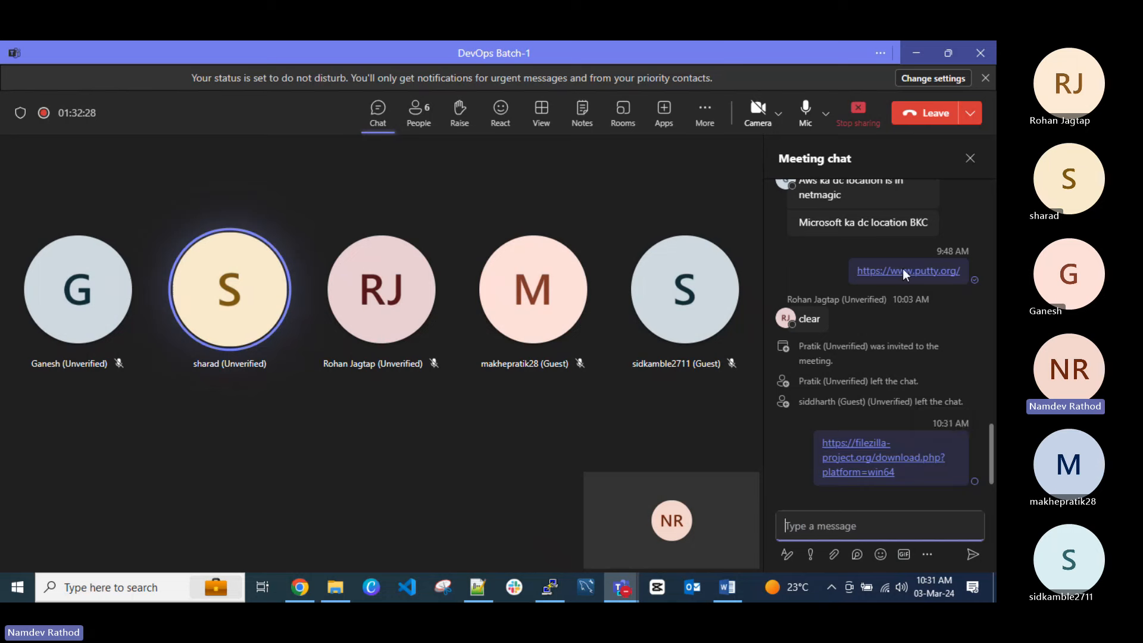
{"action": "left_click", "coordinate": [970, 157]}
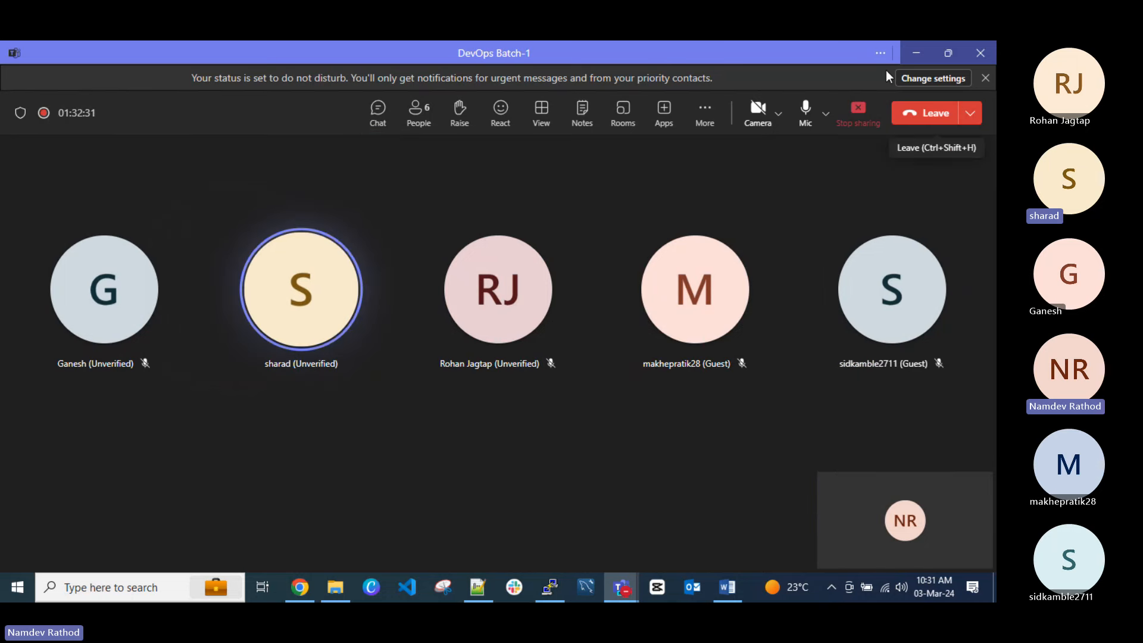
{"action": "left_click", "coordinate": [915, 53]}
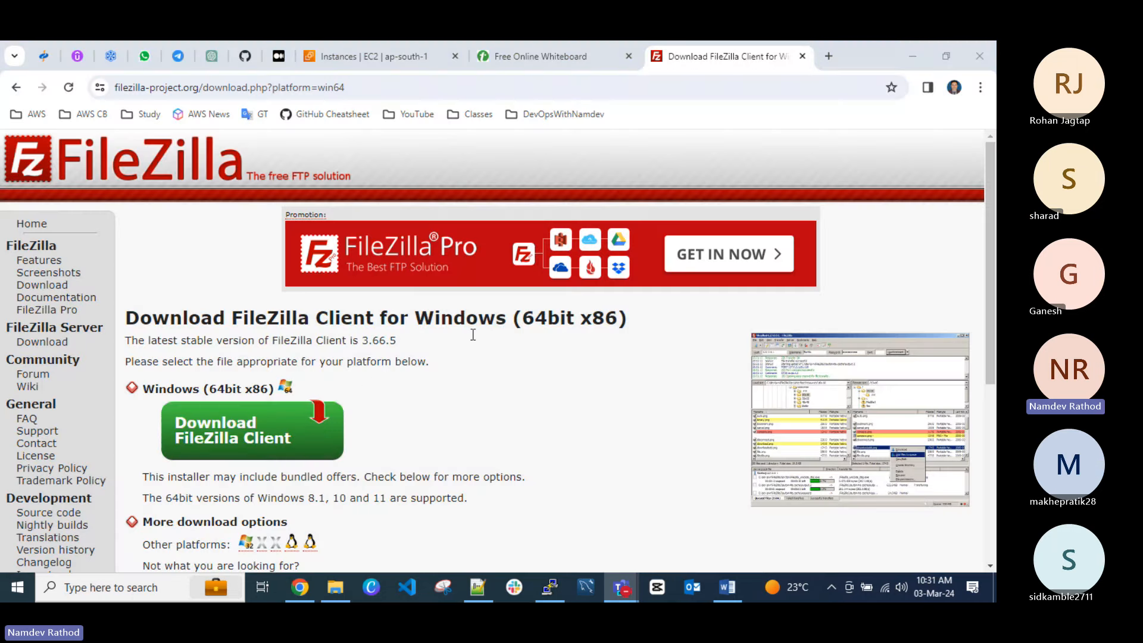
Download the basic FileZilla edition of the Windows client and close the download page.
{"action": "left_click", "coordinate": [229, 440]}
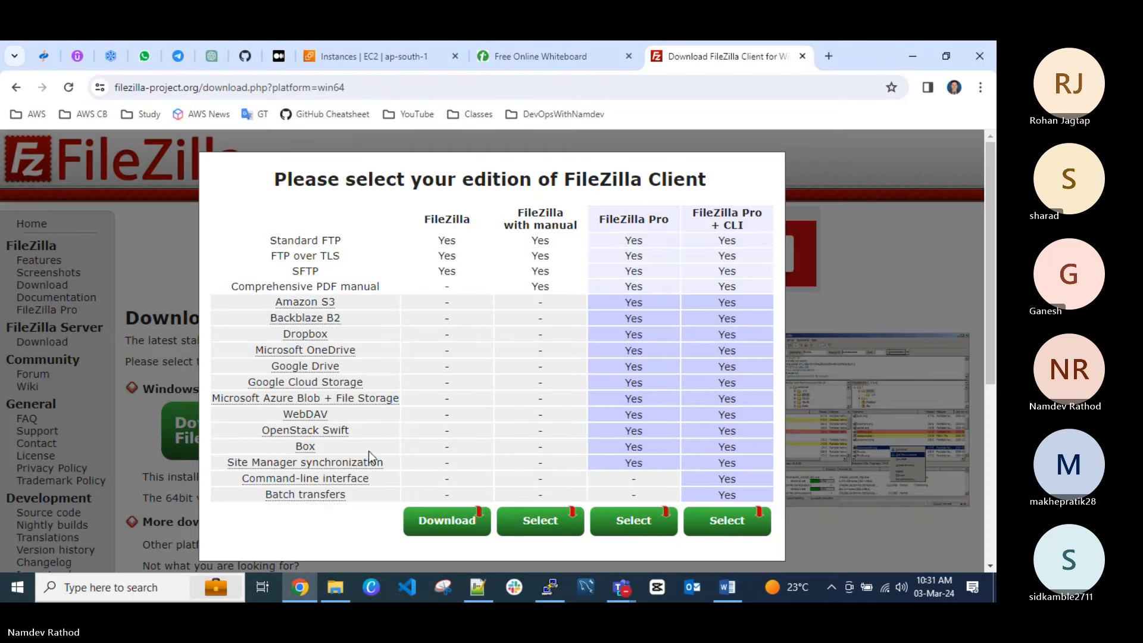
{"action": "scroll", "coordinate": [423, 332], "scroll_direction": "down", "scroll_amount": 4}
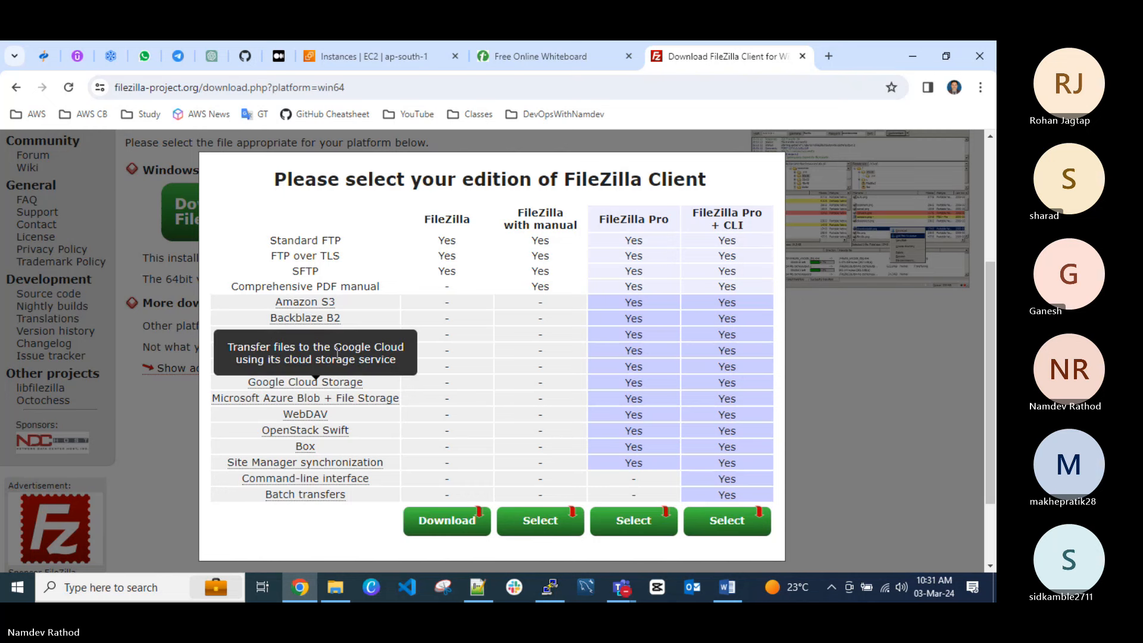
{"action": "scroll", "coordinate": [394, 333], "scroll_direction": "down", "scroll_amount": 2}
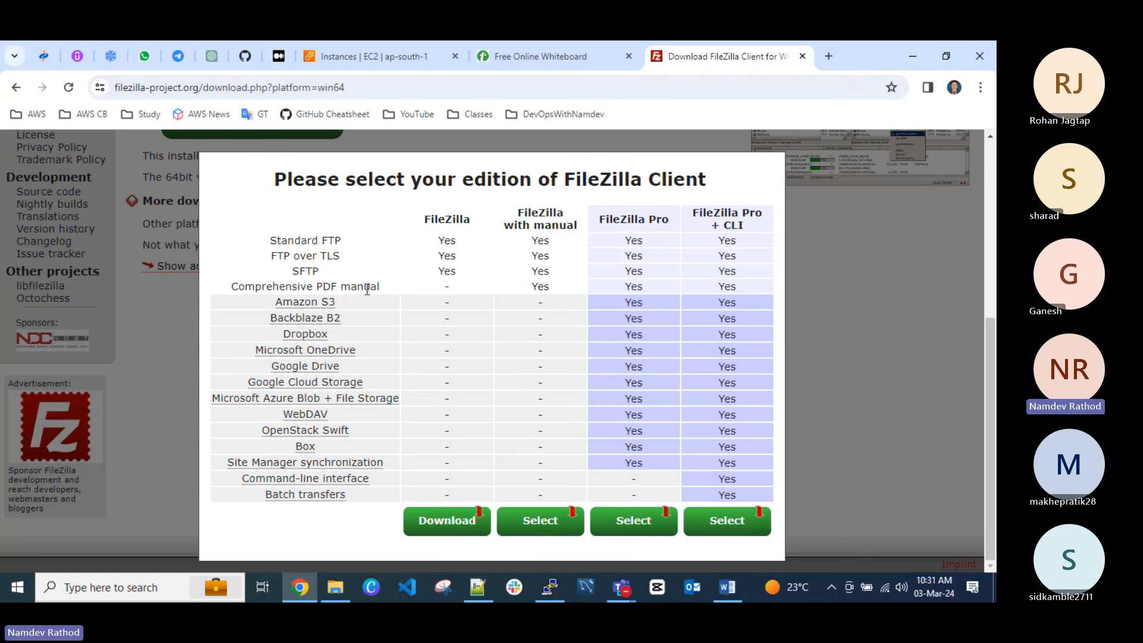
{"action": "left_click", "coordinate": [443, 527]}
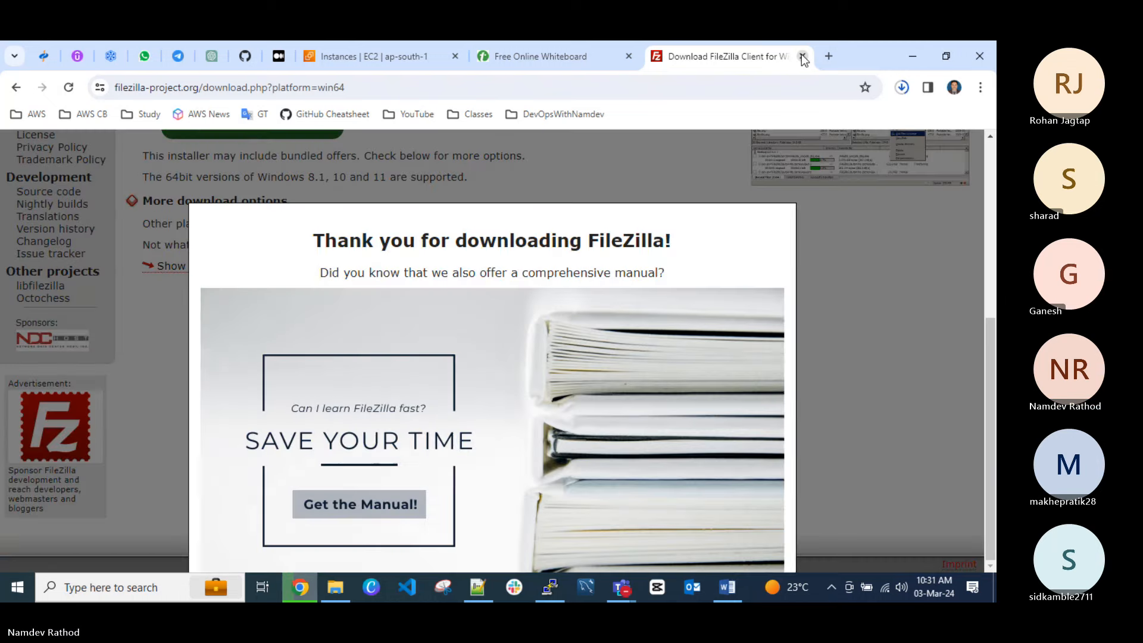
{"action": "left_click", "coordinate": [803, 57]}
Check the FileZilla installer's progress in the browser's recent downloads.
{"action": "left_click", "coordinate": [902, 87]}
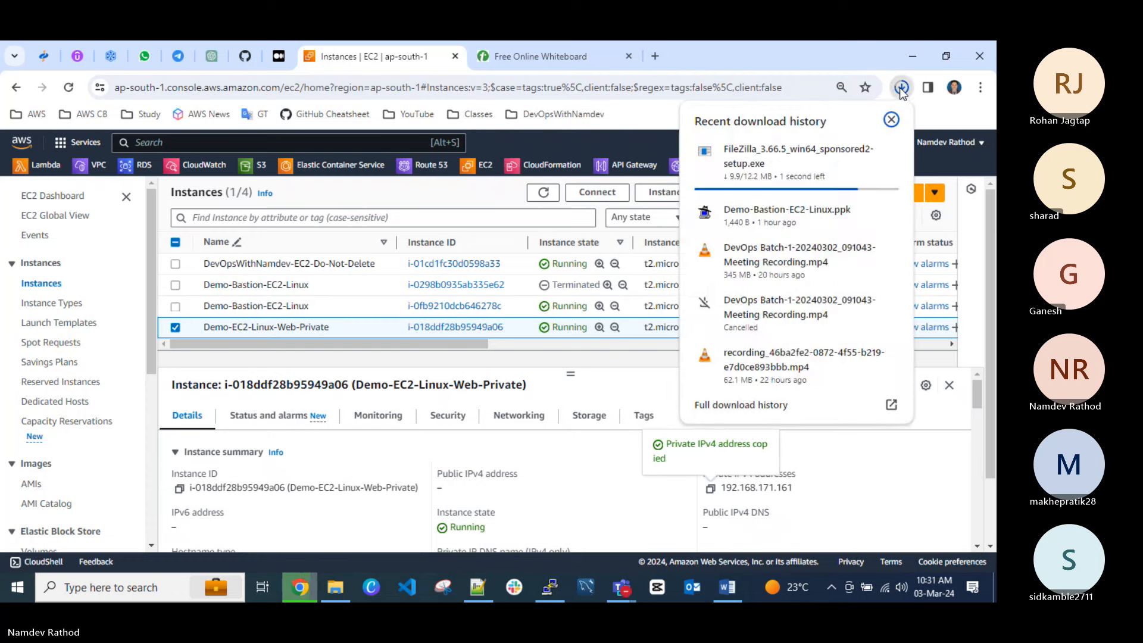
{"action": "left_click", "coordinate": [900, 88]}
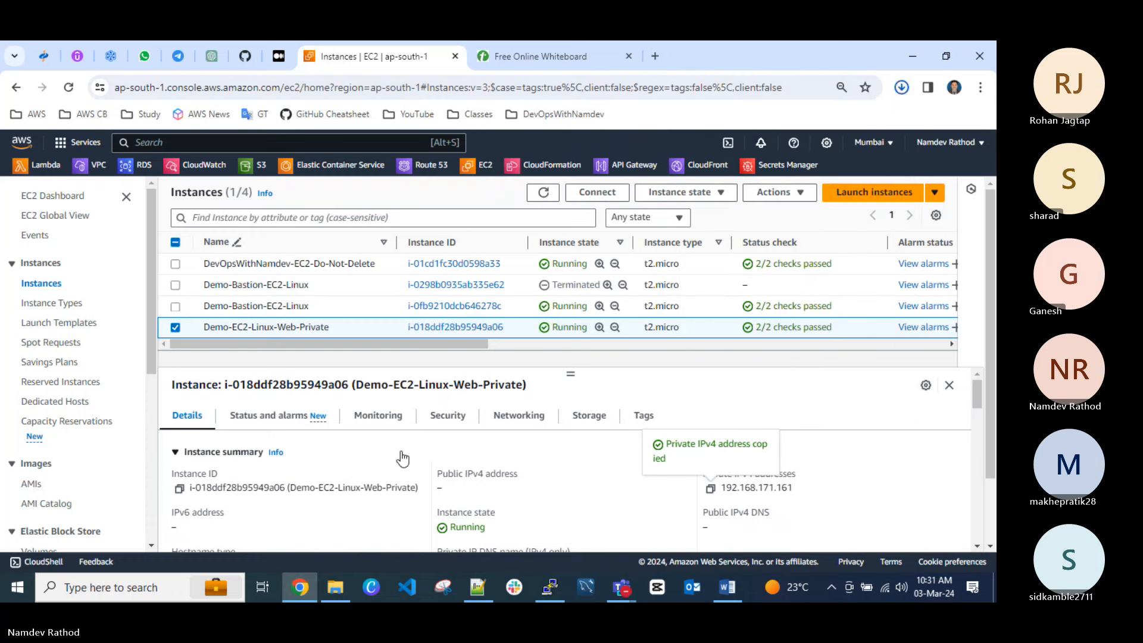
{"action": "left_click", "coordinate": [867, 426]}
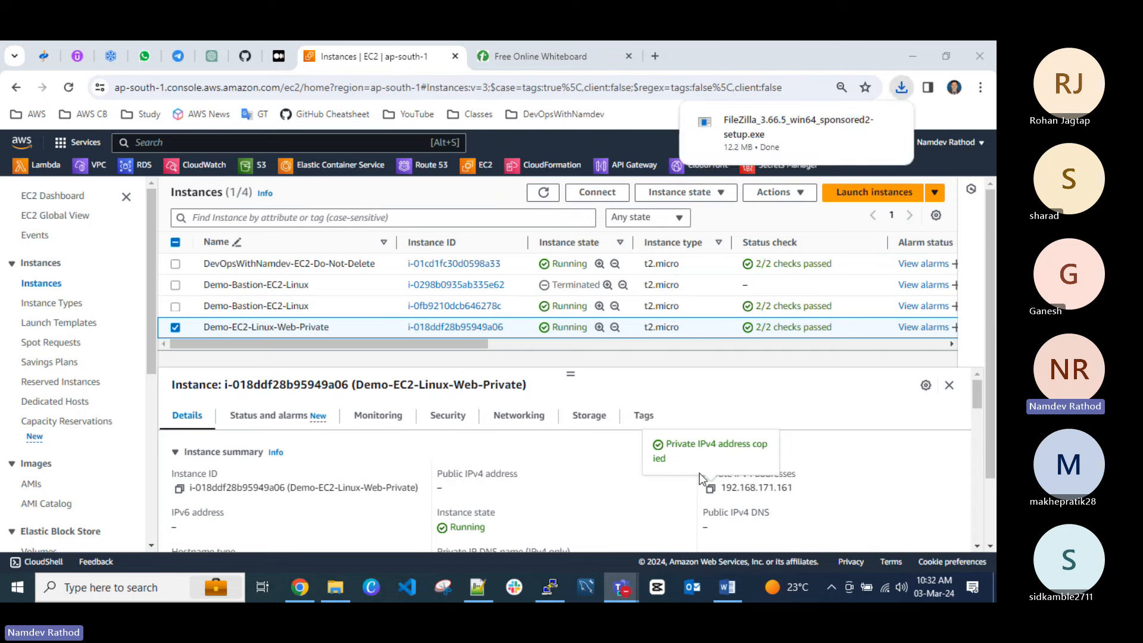
Select only the running Demo-Bastion-EC2-Linux instance and copy its public IPv4 address.
{"action": "left_click", "coordinate": [176, 328]}
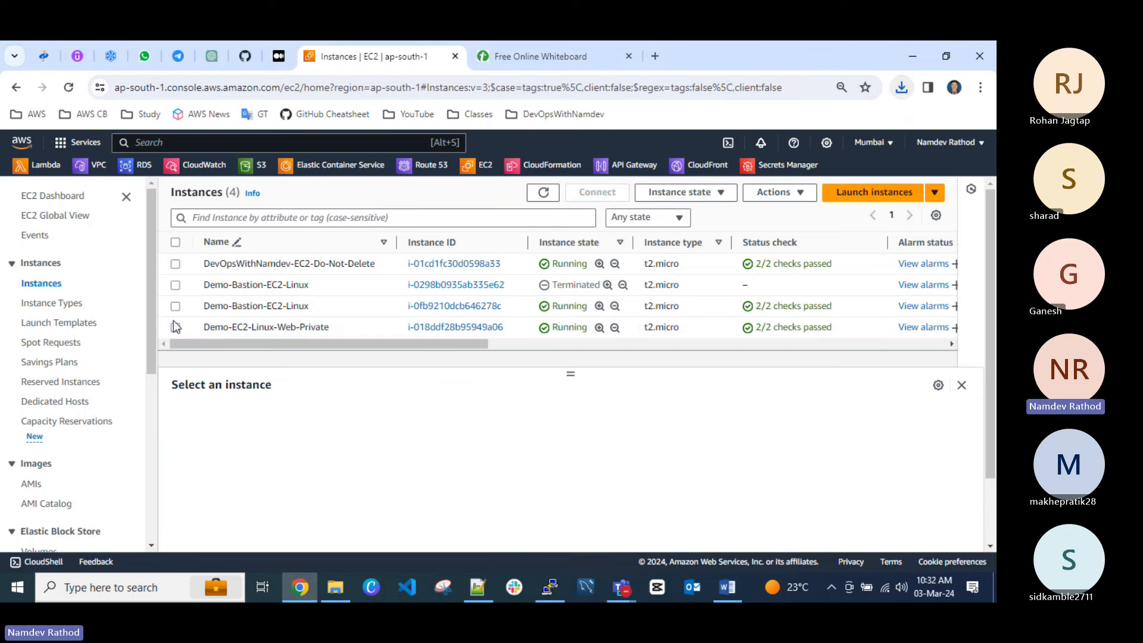
{"action": "left_click", "coordinate": [175, 307]}
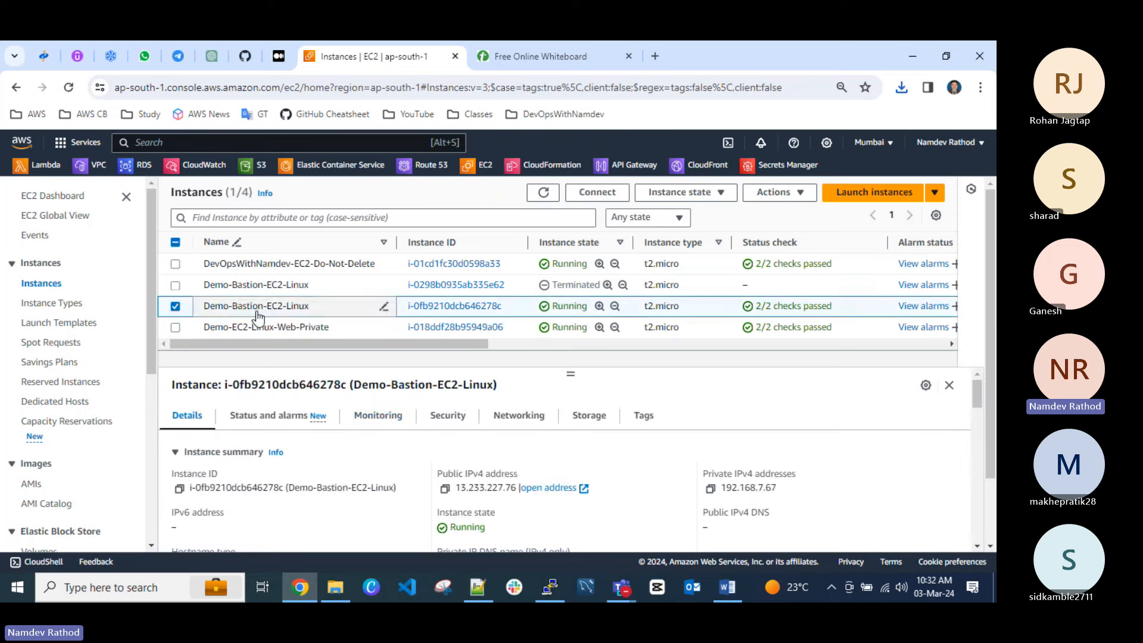
{"action": "left_click", "coordinate": [446, 489]}
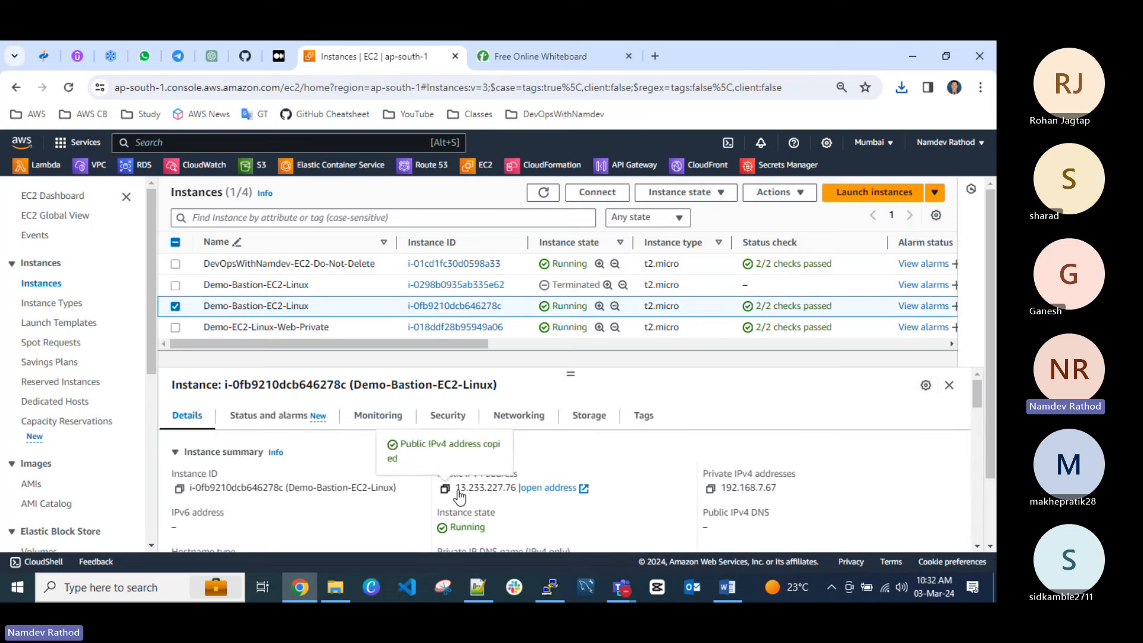
Launch FileZilla_3.66.5_win64_sponsored2-setup.exe from the browser's recent downloads, then minimize the browser to reveal the bastion terminal.
{"action": "left_click", "coordinate": [909, 88]}
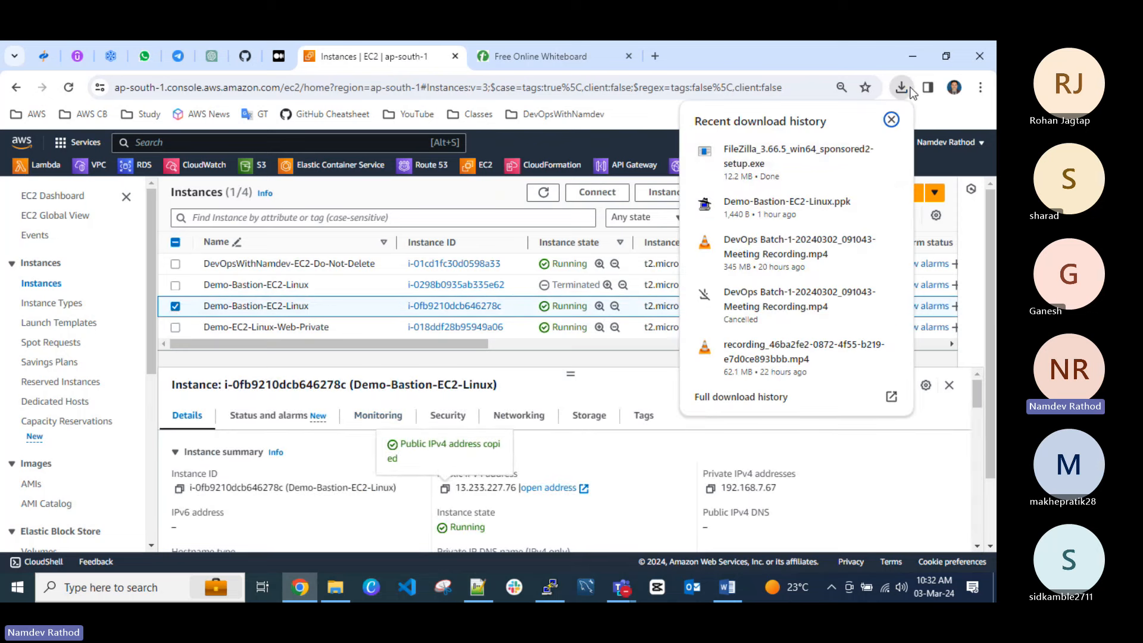
{"action": "left_click", "coordinate": [773, 156]}
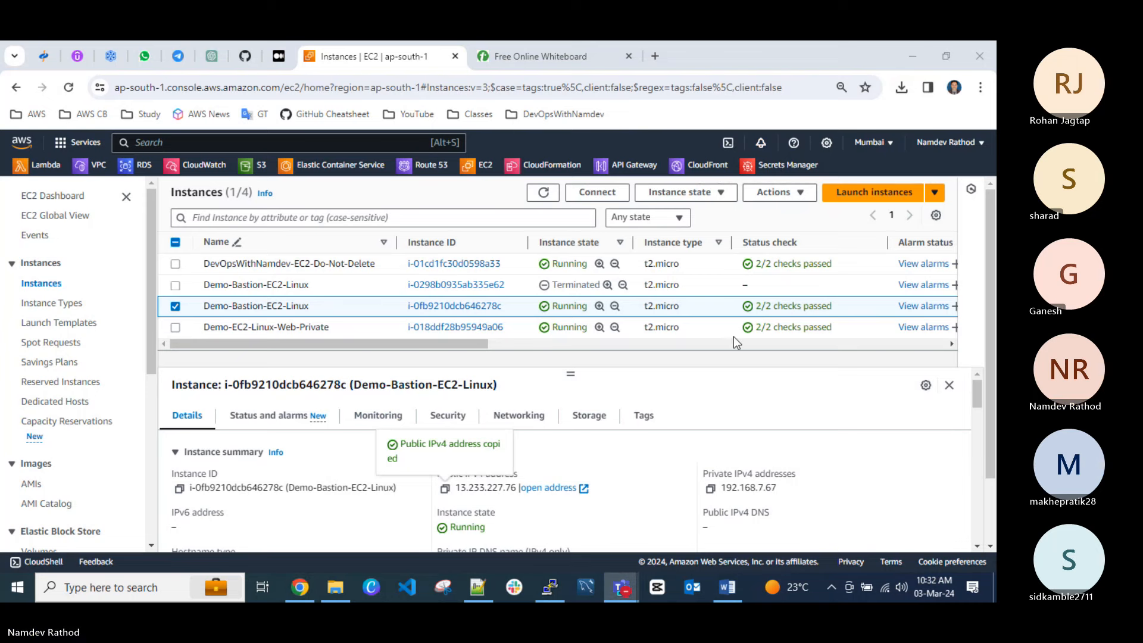
{"action": "left_click", "coordinate": [910, 56]}
{"action": "left_click_drag", "start_coordinate": [523, 94], "coordinate": [526, 101]}
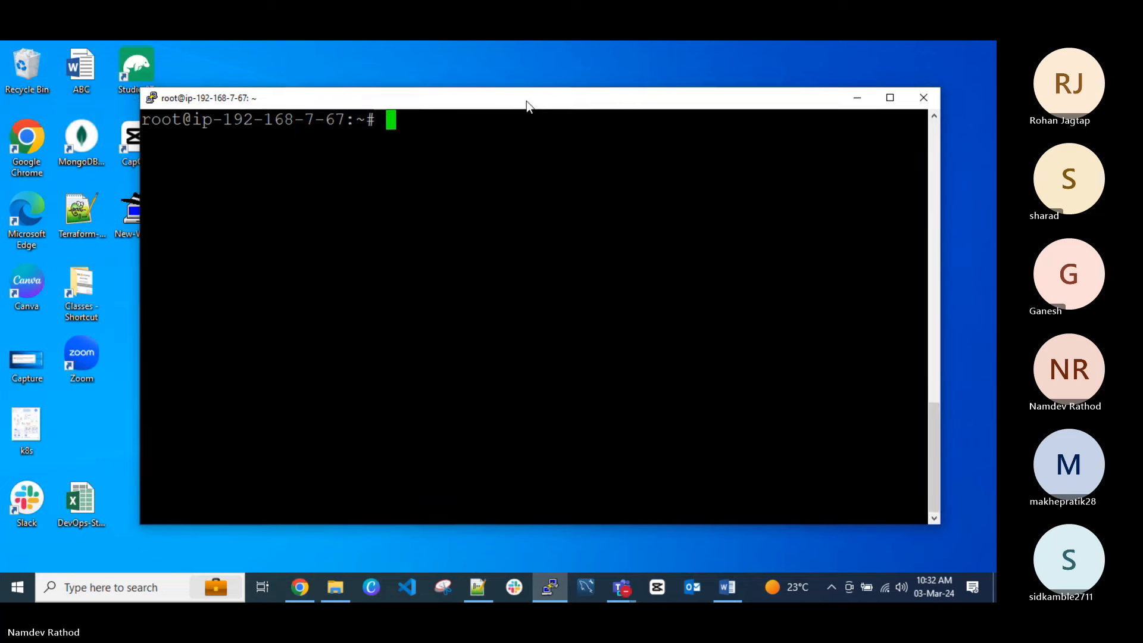
Run FileZilla_3.66.5_win64_sponsored2-setup from the Downloads folder in File Explorer and dismiss the setup error dialog.
{"action": "left_click", "coordinate": [336, 589]}
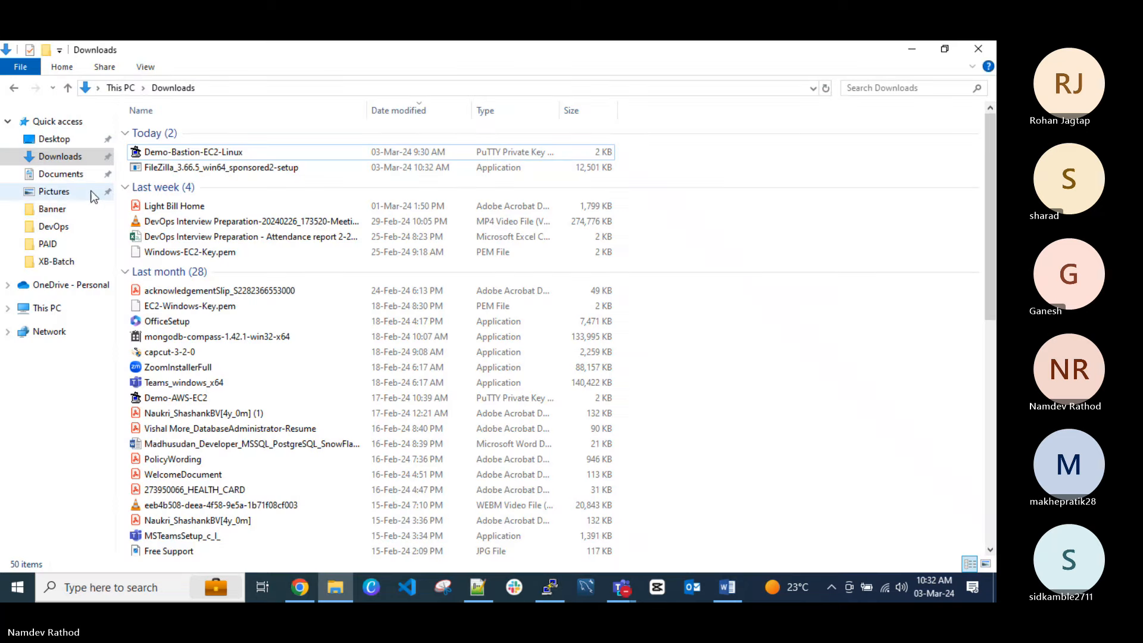
{"action": "left_click", "coordinate": [63, 174]}
{"action": "left_click", "coordinate": [61, 157]}
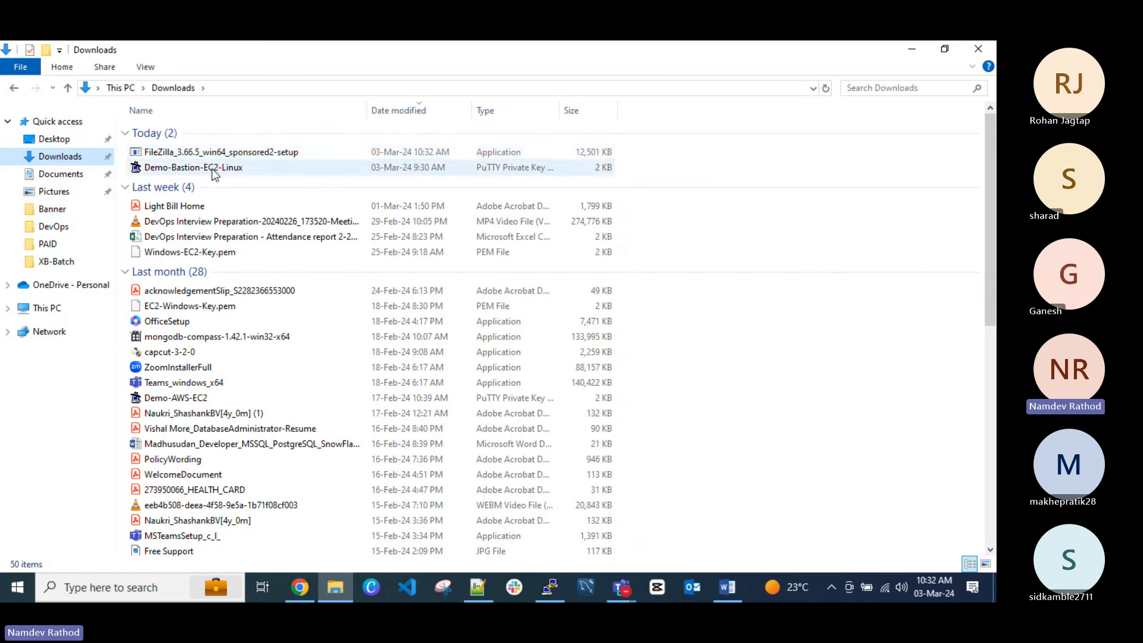
{"action": "left_click", "coordinate": [262, 155]}
{"action": "double_click", "coordinate": [263, 156]}
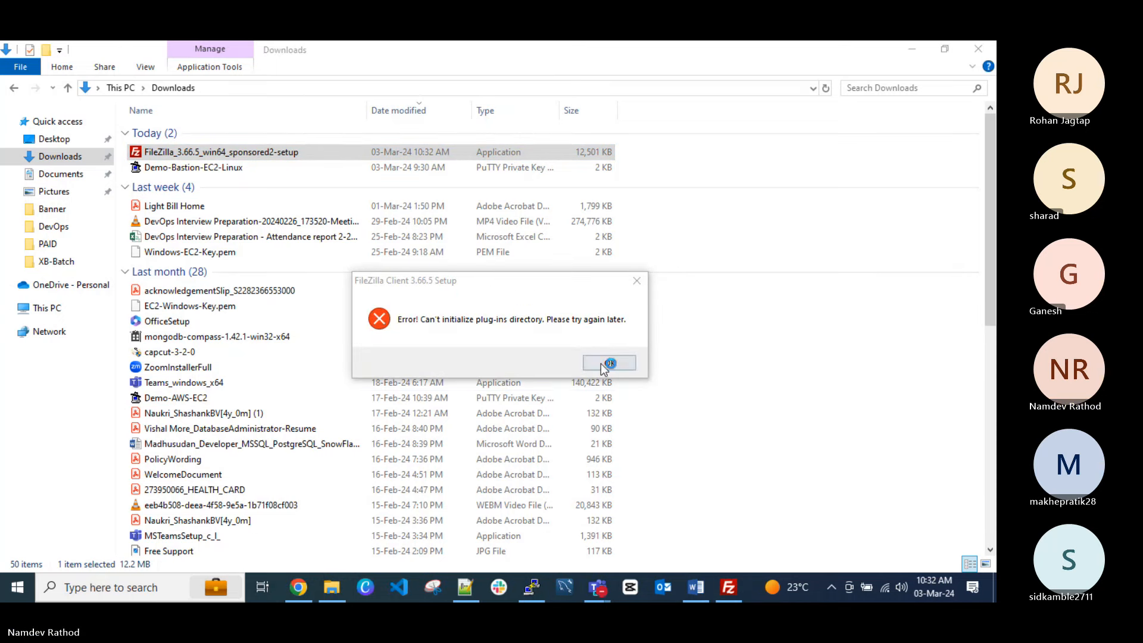
{"action": "left_click", "coordinate": [604, 362]}
Minimize File Explorer, then accept the FileZilla Client license agreement and the optional Opera browser offer in the setup.
{"action": "left_click", "coordinate": [912, 49]}
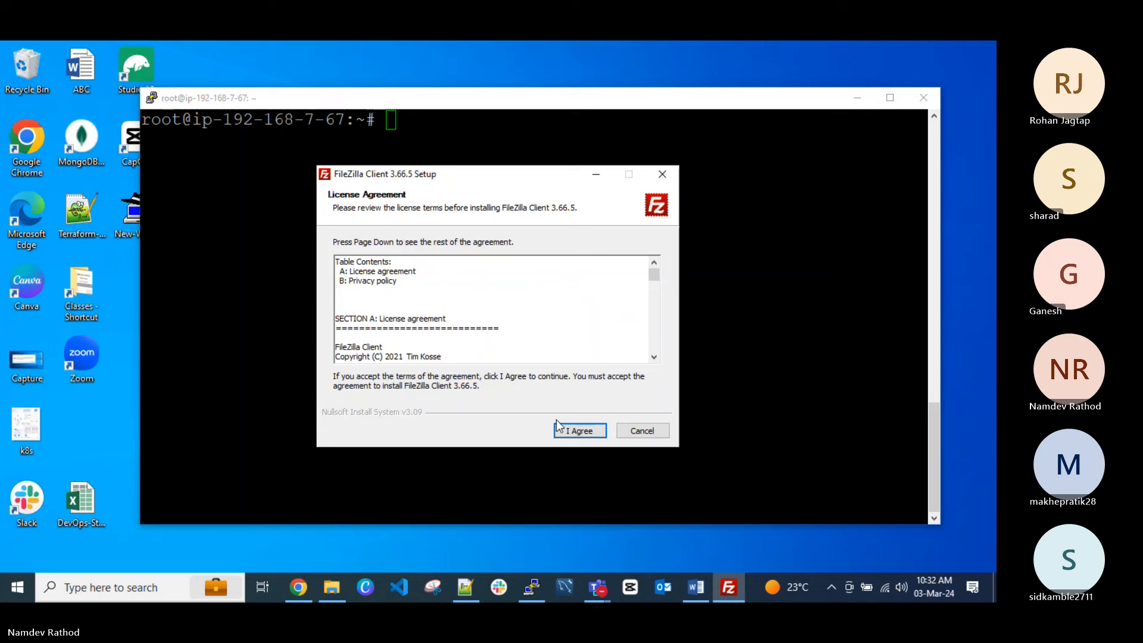
{"action": "left_click", "coordinate": [574, 432]}
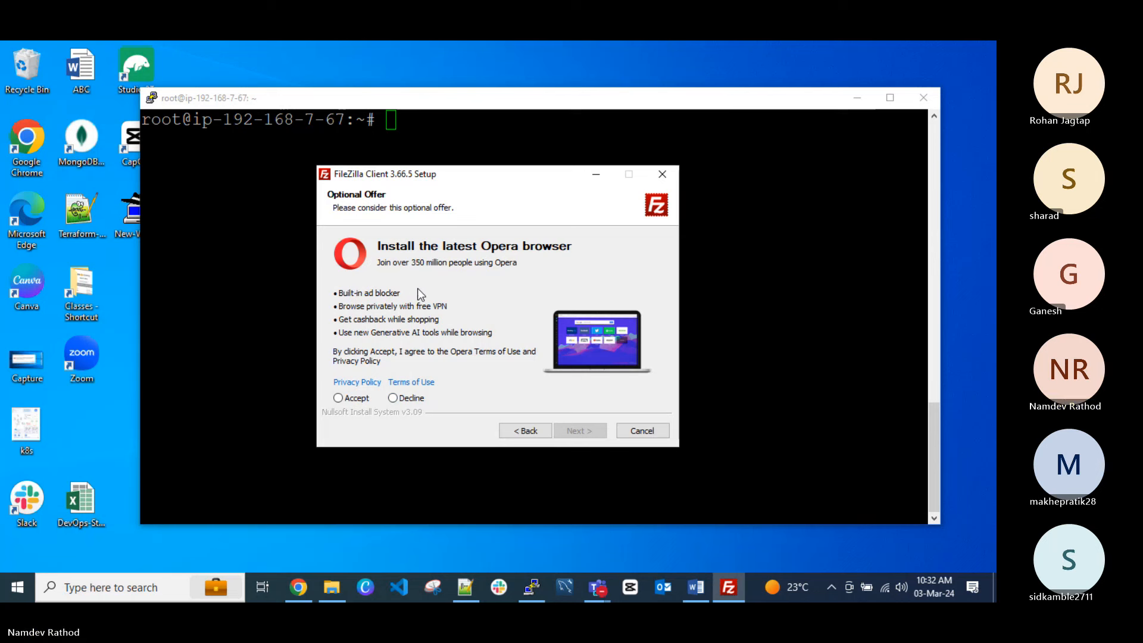
{"action": "left_click", "coordinate": [338, 399]}
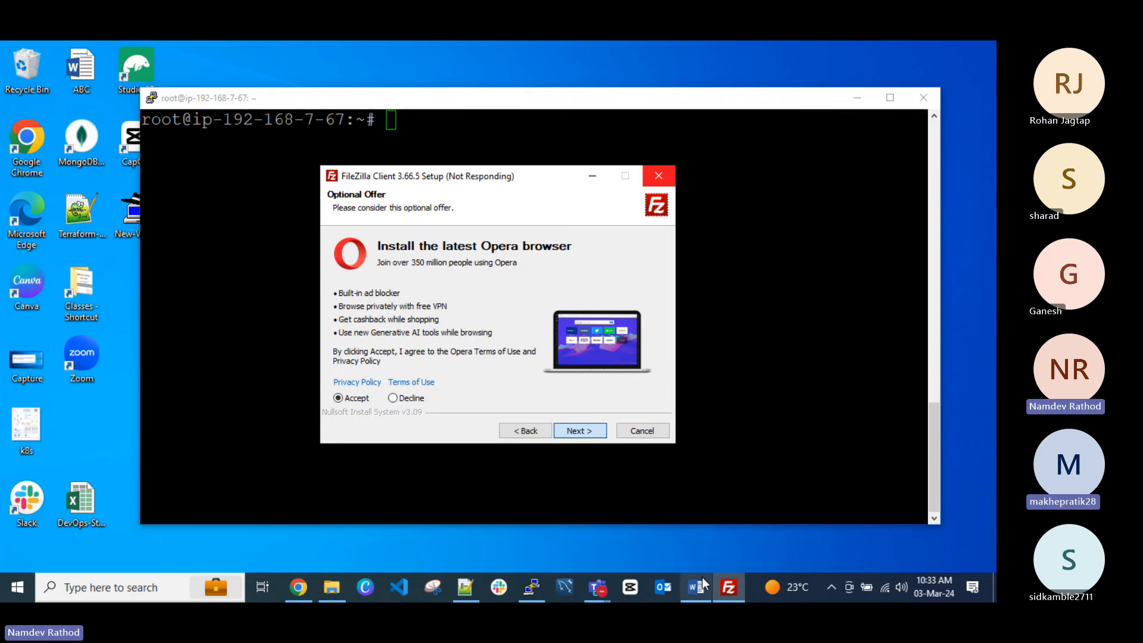
{"action": "right_click", "coordinate": [751, 586]}
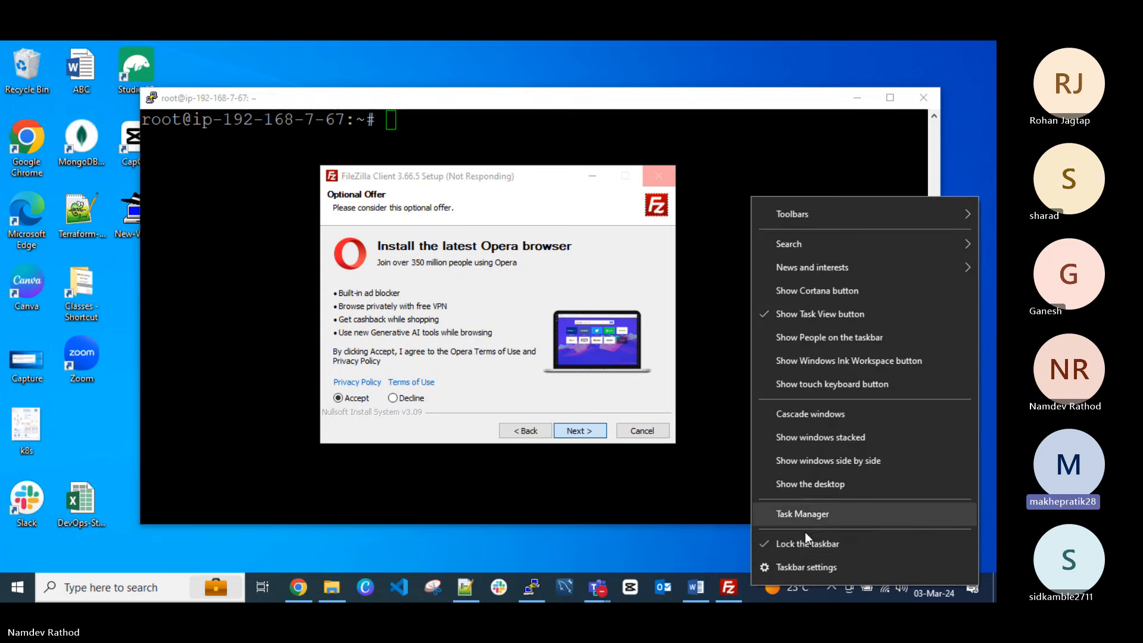
{"action": "left_click", "coordinate": [804, 566]}
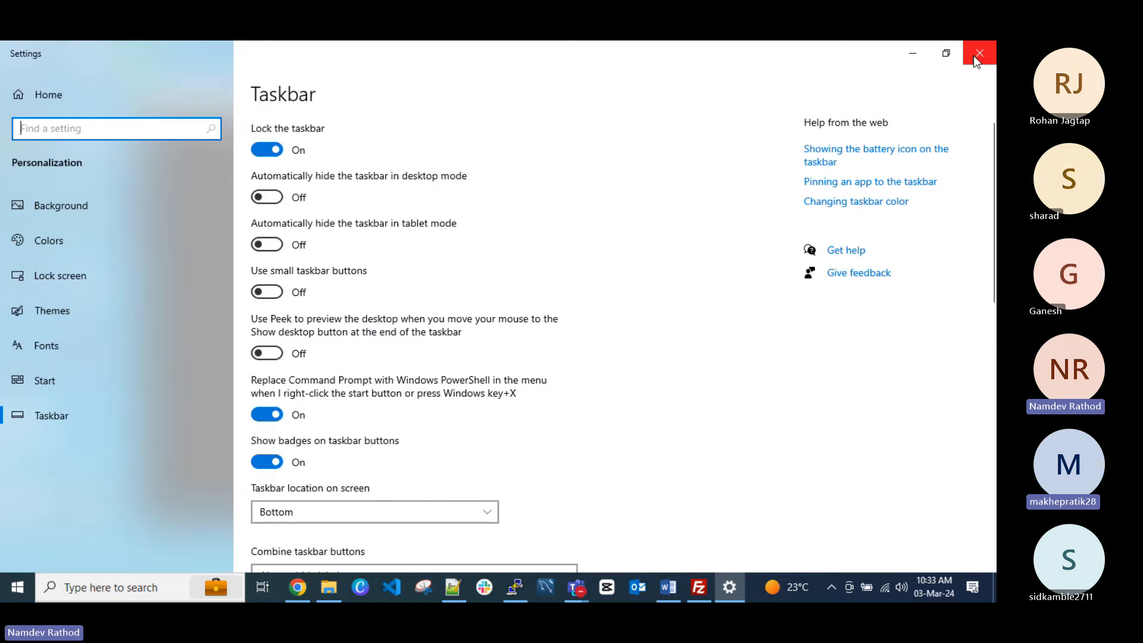
{"action": "left_click", "coordinate": [977, 55]}
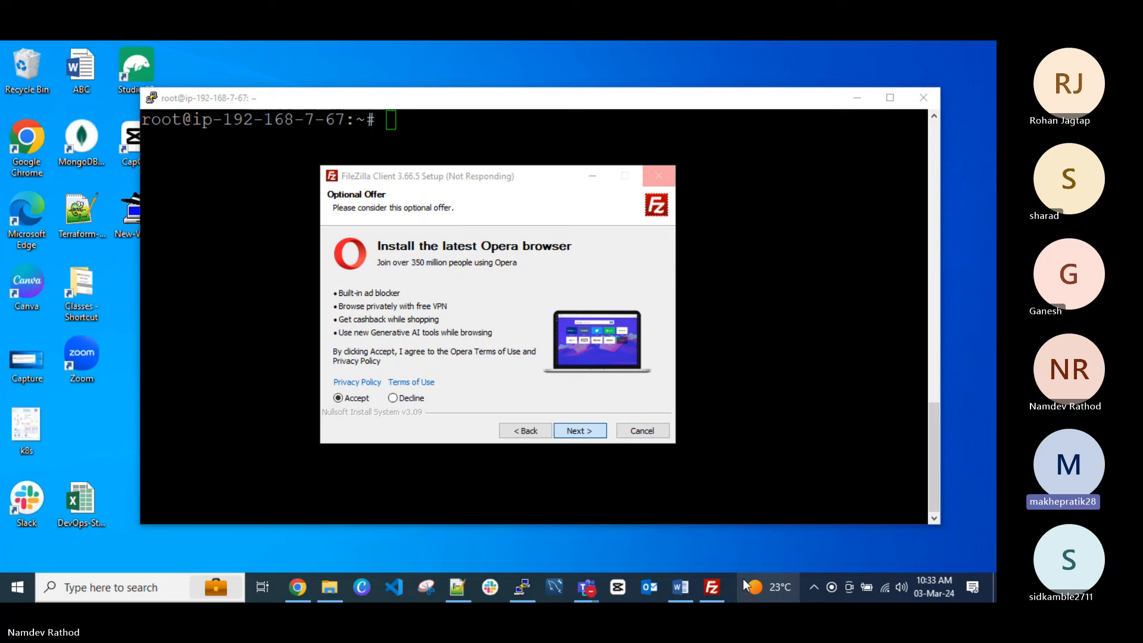
End the hung FileZilla FTP Client setup process in Task Manager, then close Task Manager.
{"action": "right_click", "coordinate": [730, 583]}
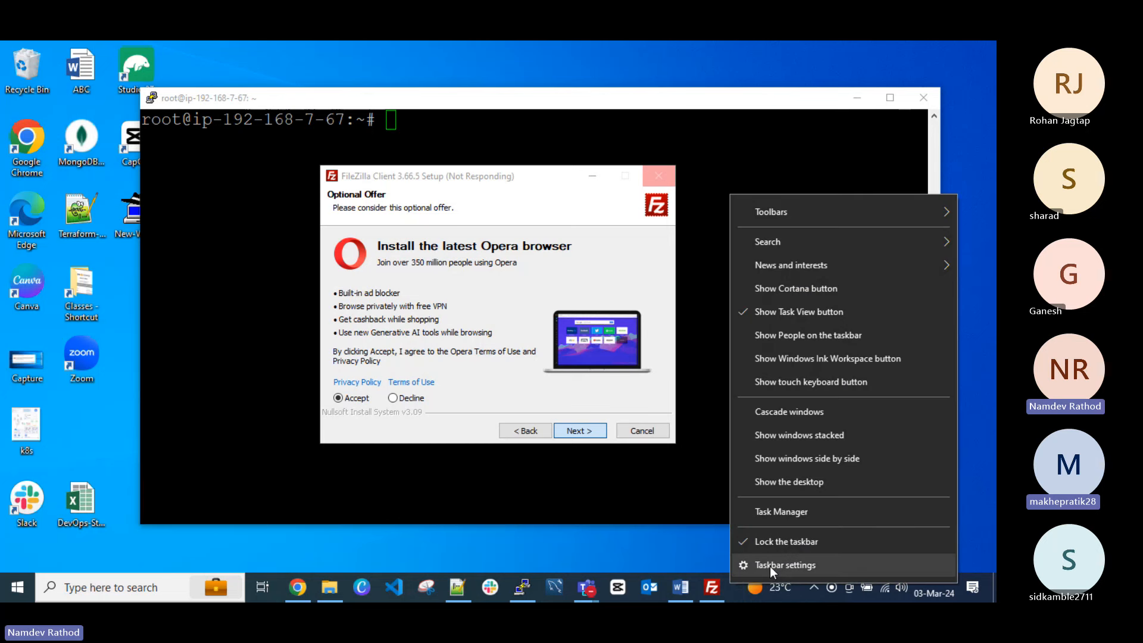
{"action": "left_click", "coordinate": [781, 514]}
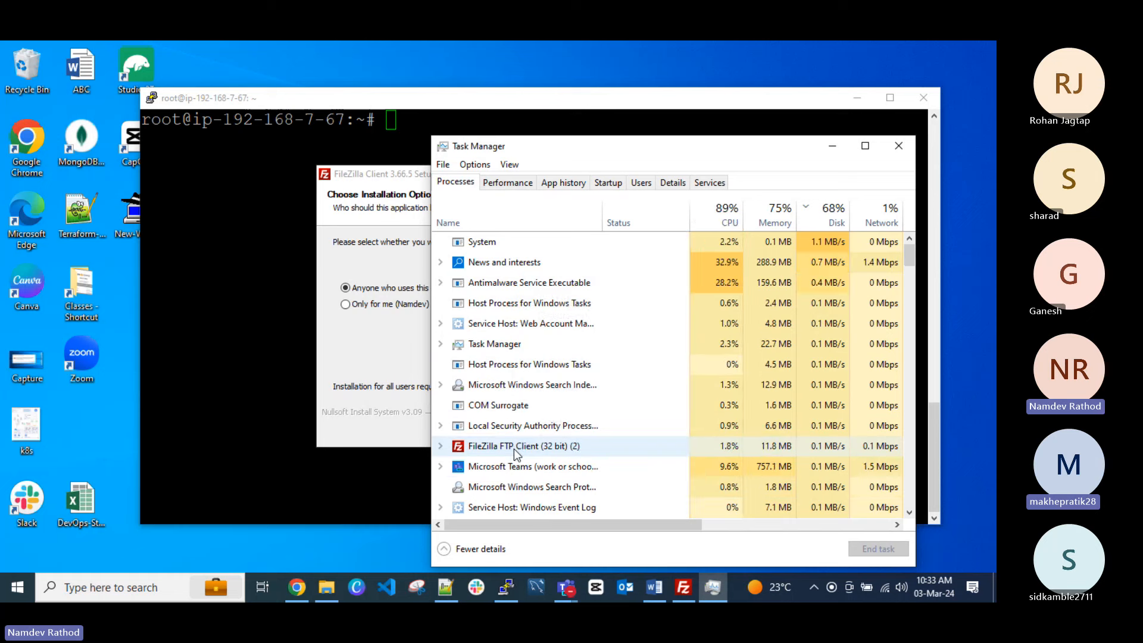
{"action": "right_click", "coordinate": [514, 446]}
{"action": "left_click", "coordinate": [571, 302]}
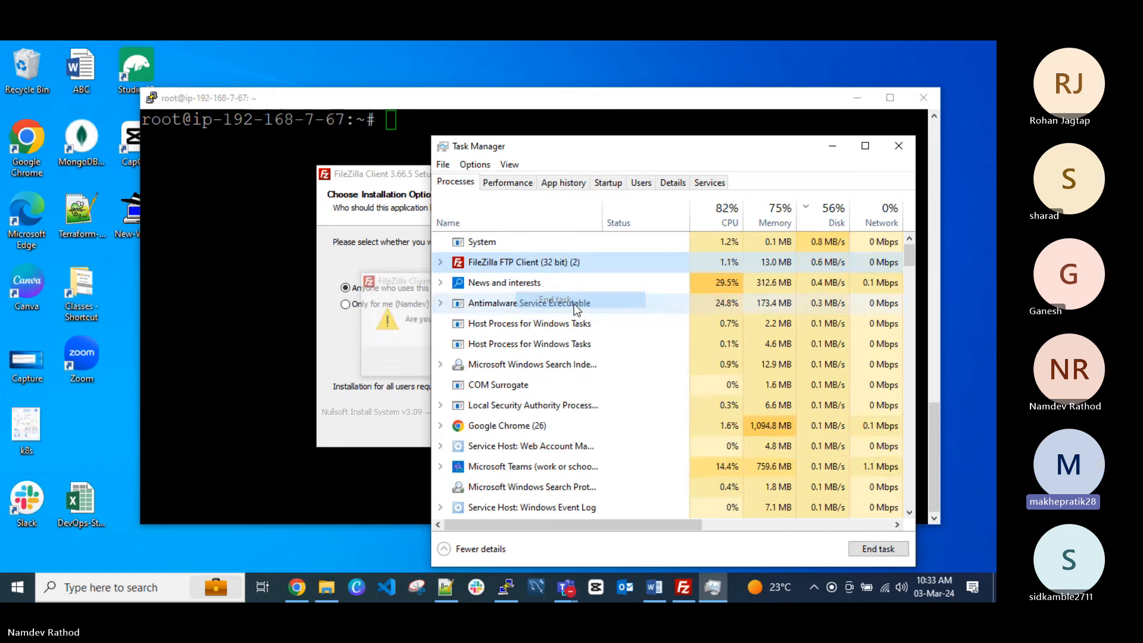
{"action": "left_click", "coordinate": [339, 222]}
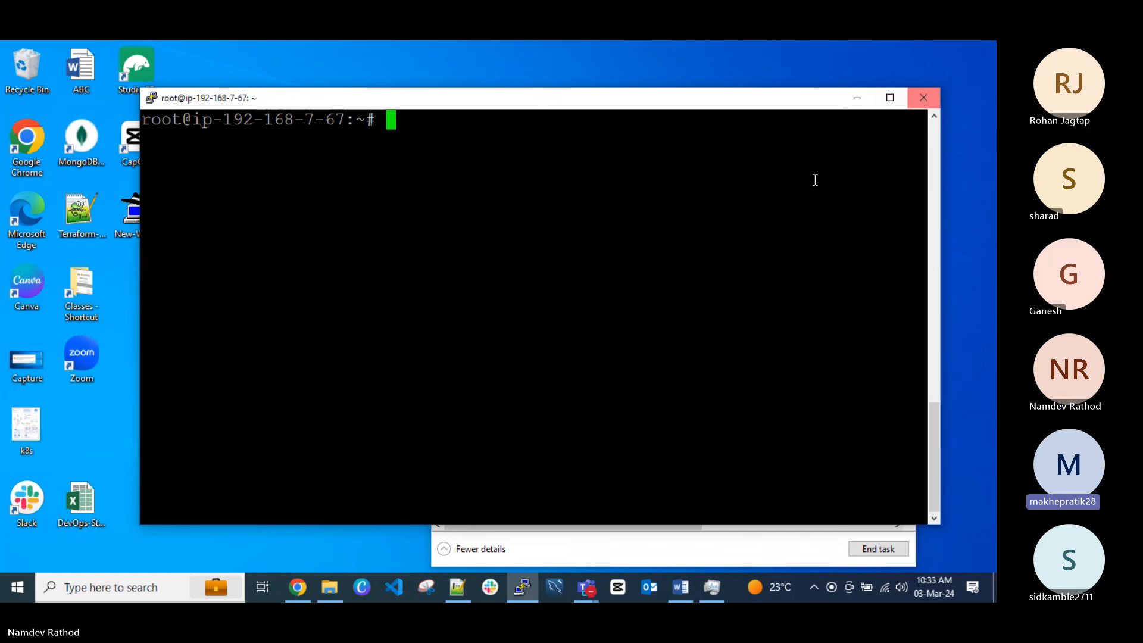
{"action": "left_click", "coordinate": [500, 549]}
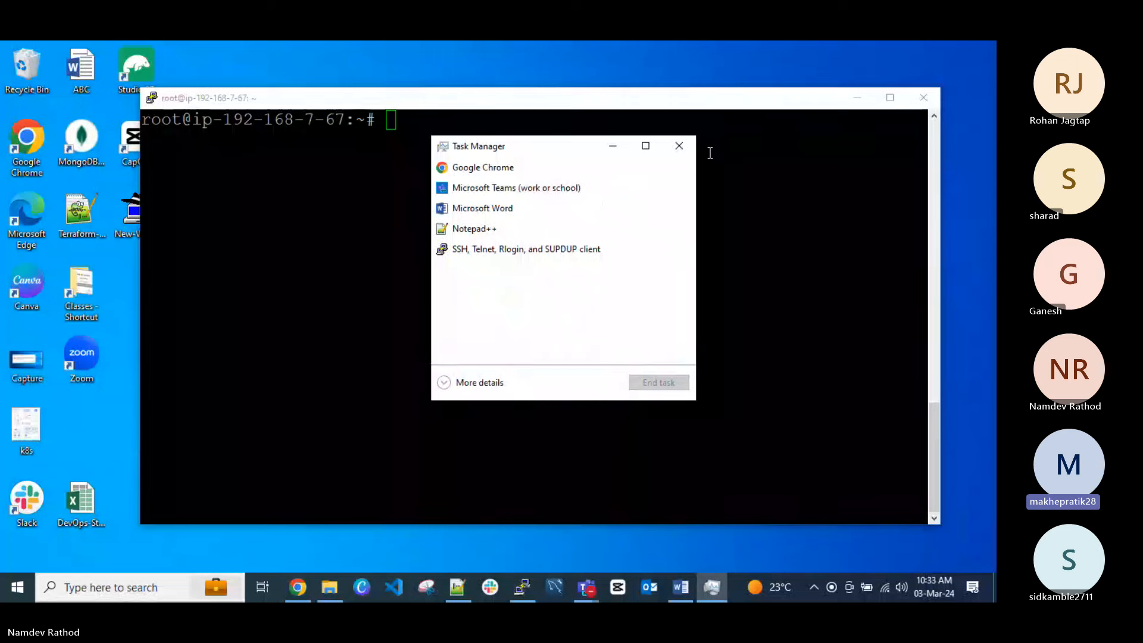
{"action": "left_click", "coordinate": [679, 146]}
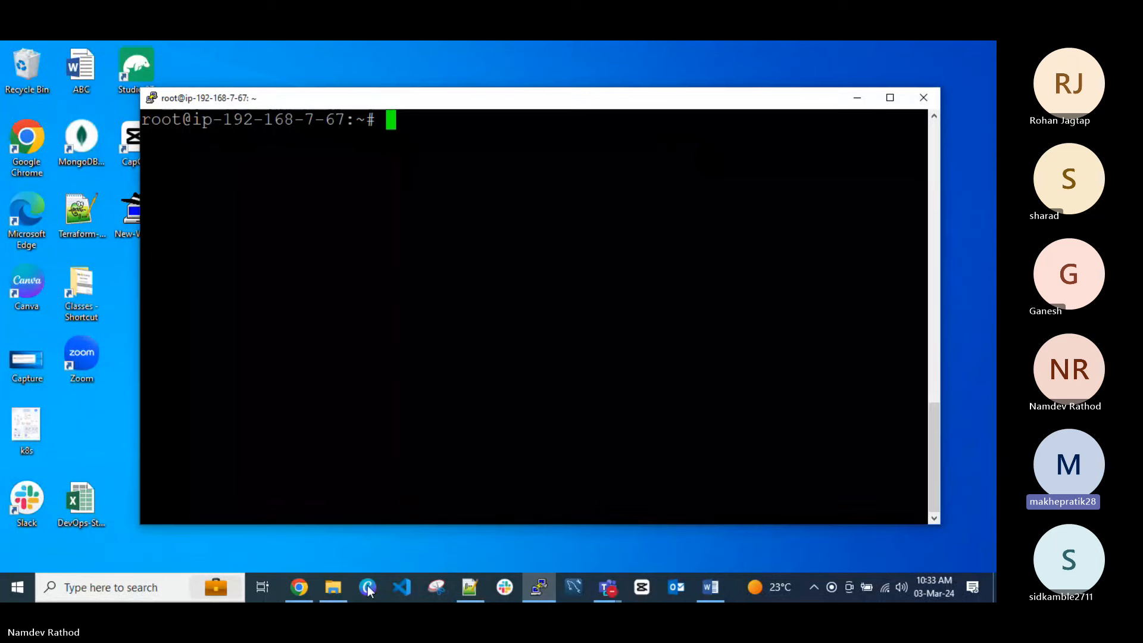
Switch to the browser and open filehippo.com in a new tab.
{"action": "left_click", "coordinate": [329, 588]}
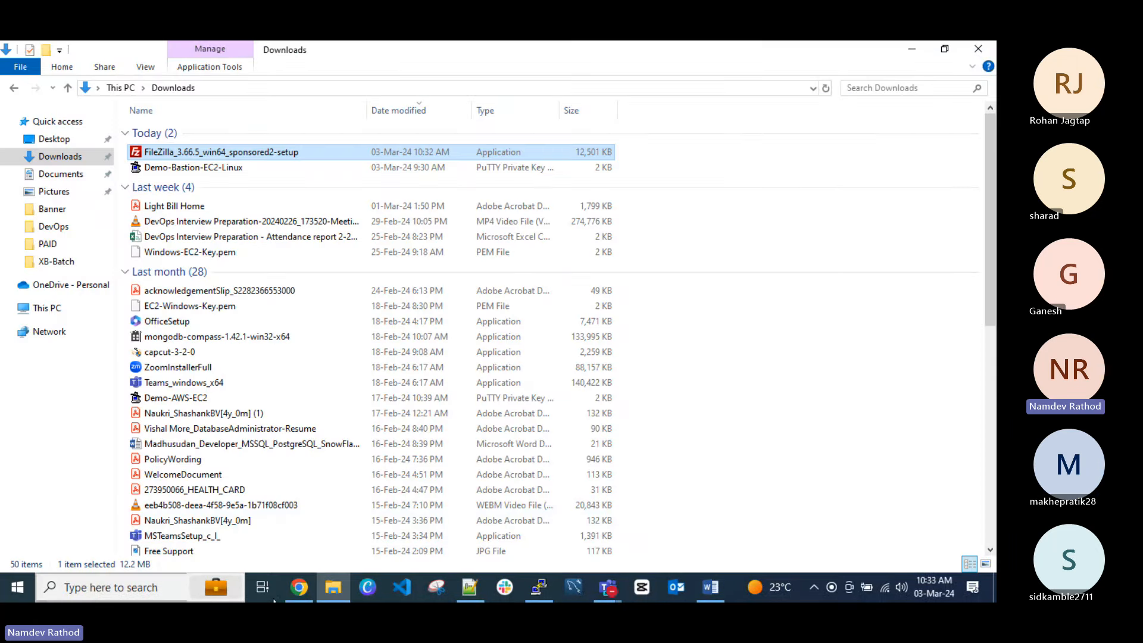
{"action": "left_click", "coordinate": [305, 588]}
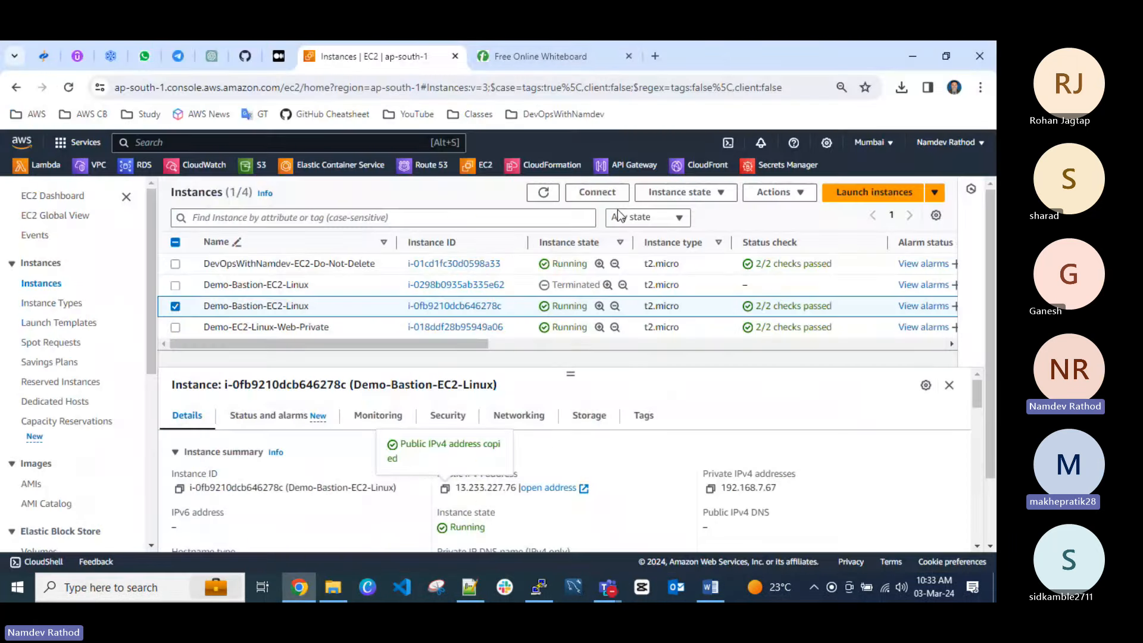
{"action": "left_click", "coordinate": [654, 56]}
{"action": "type", "text": "file"}
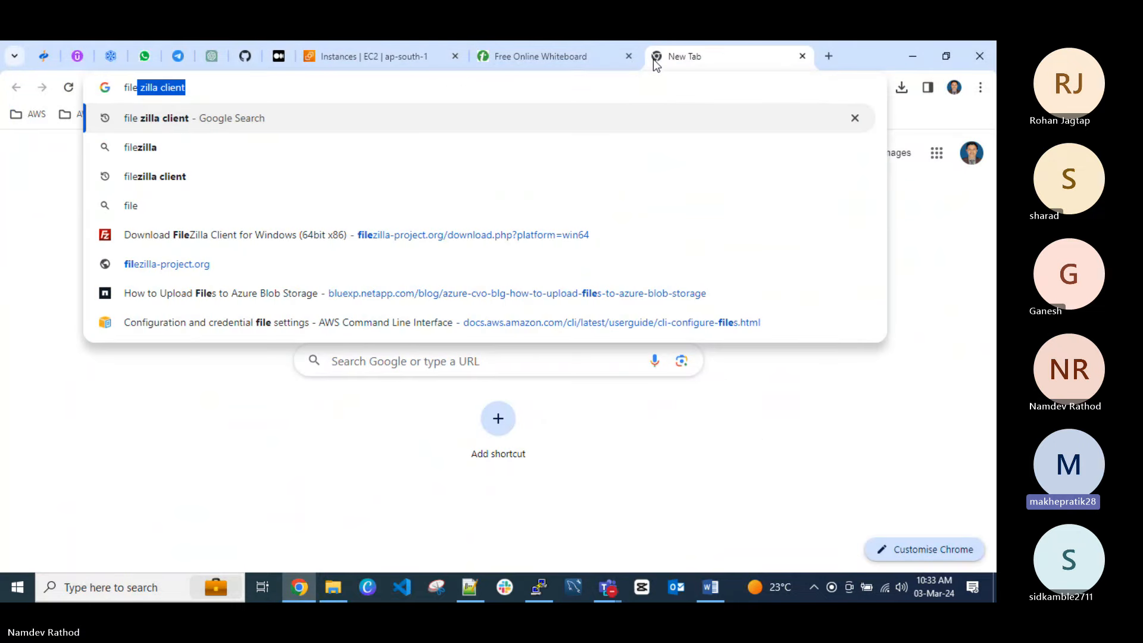
{"action": "type", "text": "hippo"}
{"action": "key", "text": "Return"}
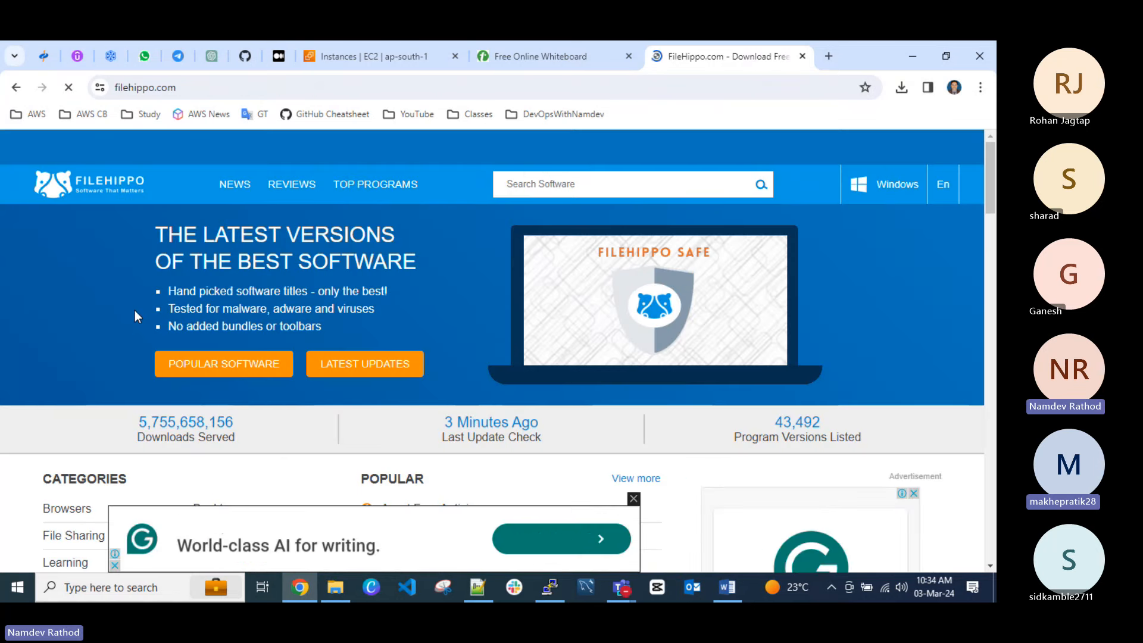
Allow notifications from filehippo.com and close the advertisement banner on its home page.
{"action": "scroll", "coordinate": [135, 311], "scroll_direction": "down", "scroll_amount": 2}
{"action": "scroll", "coordinate": [134, 316], "scroll_direction": "down", "scroll_amount": 1}
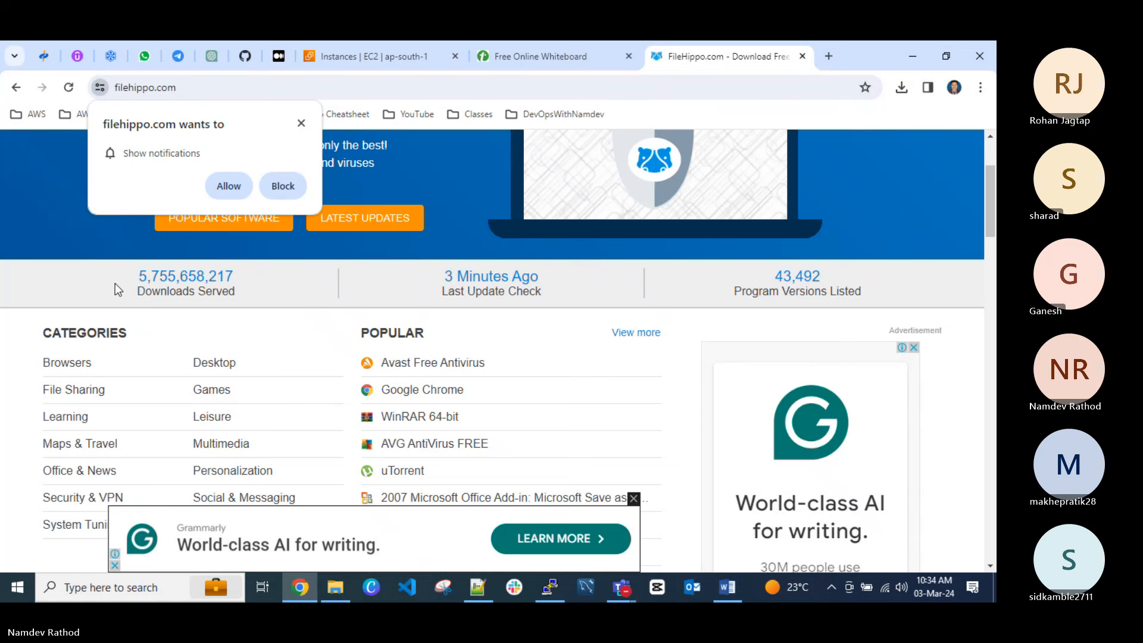
{"action": "left_click", "coordinate": [232, 185]}
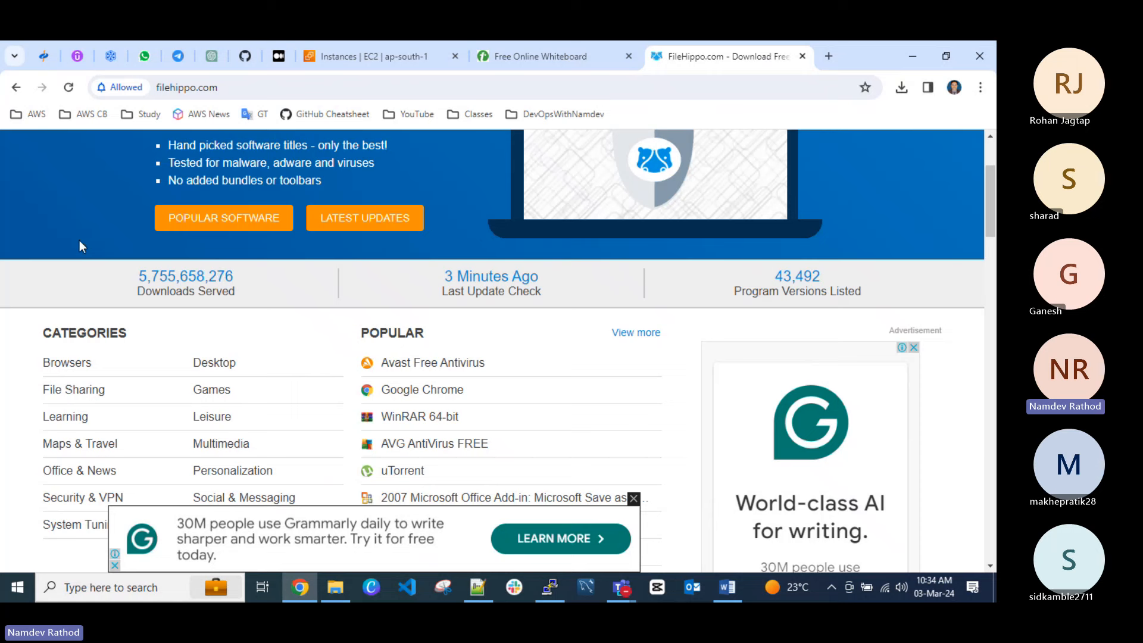
{"action": "left_click", "coordinate": [634, 500]}
{"action": "scroll", "coordinate": [416, 381], "scroll_direction": "down", "scroll_amount": 3}
{"action": "scroll", "coordinate": [439, 357], "scroll_direction": "up", "scroll_amount": 5}
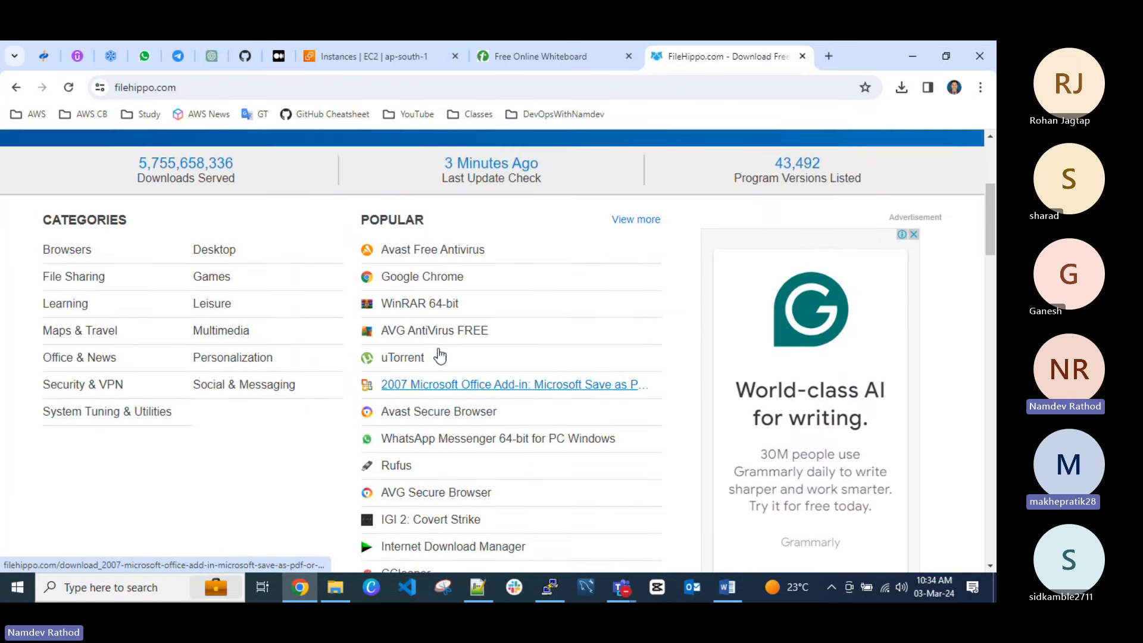
Search FileHippo for "file zilla" and look through the first page of results for the FileZilla client.
{"action": "left_click", "coordinate": [559, 183]}
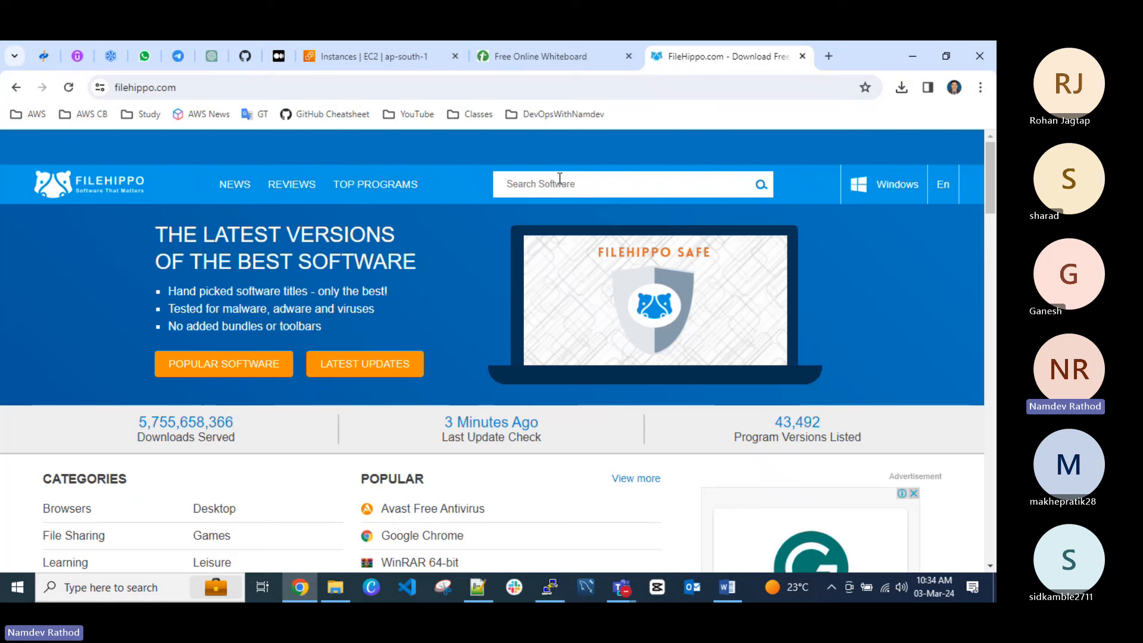
{"action": "type", "text": "f"}
{"action": "type", "text": "tp"}
{"action": "key", "text": "BackSpace"}
{"action": "key", "text": "BackSpace"}
{"action": "key", "text": "BackSpace"}
{"action": "type", "text": "file zilla"}
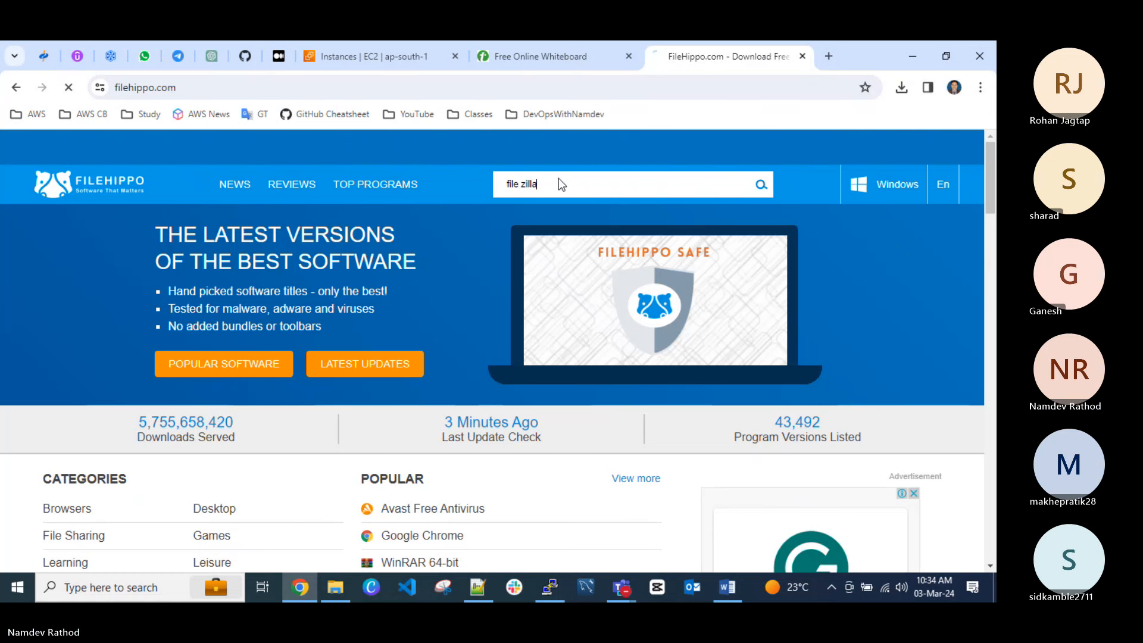
{"action": "key", "text": "Return"}
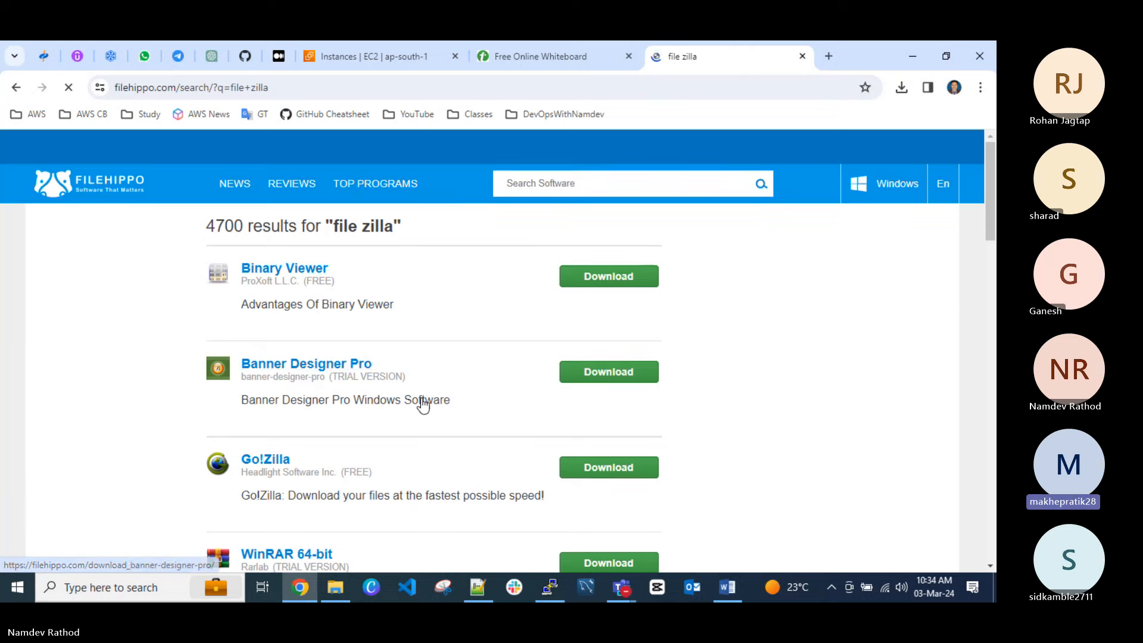
{"action": "scroll", "coordinate": [422, 401], "scroll_direction": "down", "scroll_amount": 7}
{"action": "scroll", "coordinate": [422, 405], "scroll_direction": "down", "scroll_amount": 10}
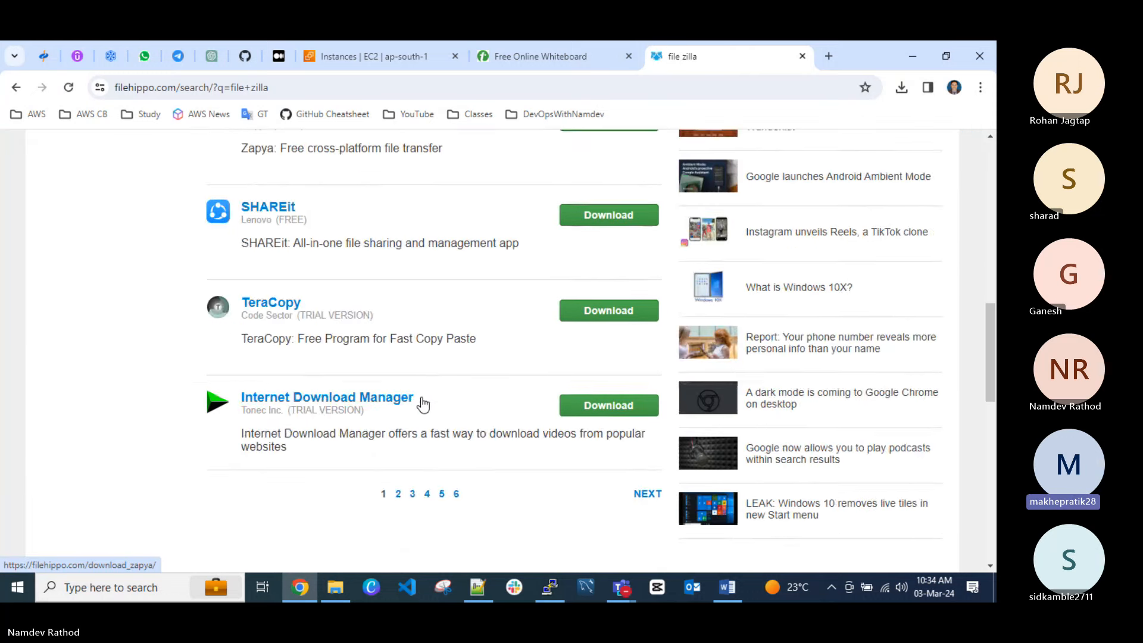
{"action": "scroll", "coordinate": [429, 401], "scroll_direction": "up", "scroll_amount": 6}
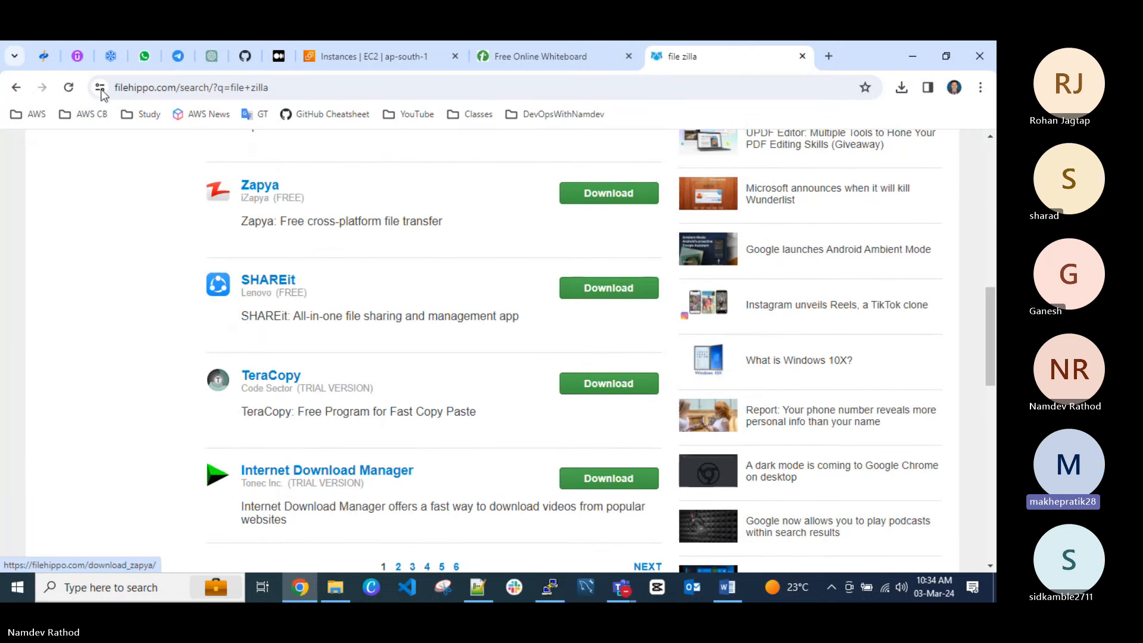
Search Google for "file zilla client" and review the official download page for Windows (64bit x86).
{"action": "left_click", "coordinate": [196, 88]}
{"action": "type", "text": "file zilla client"}
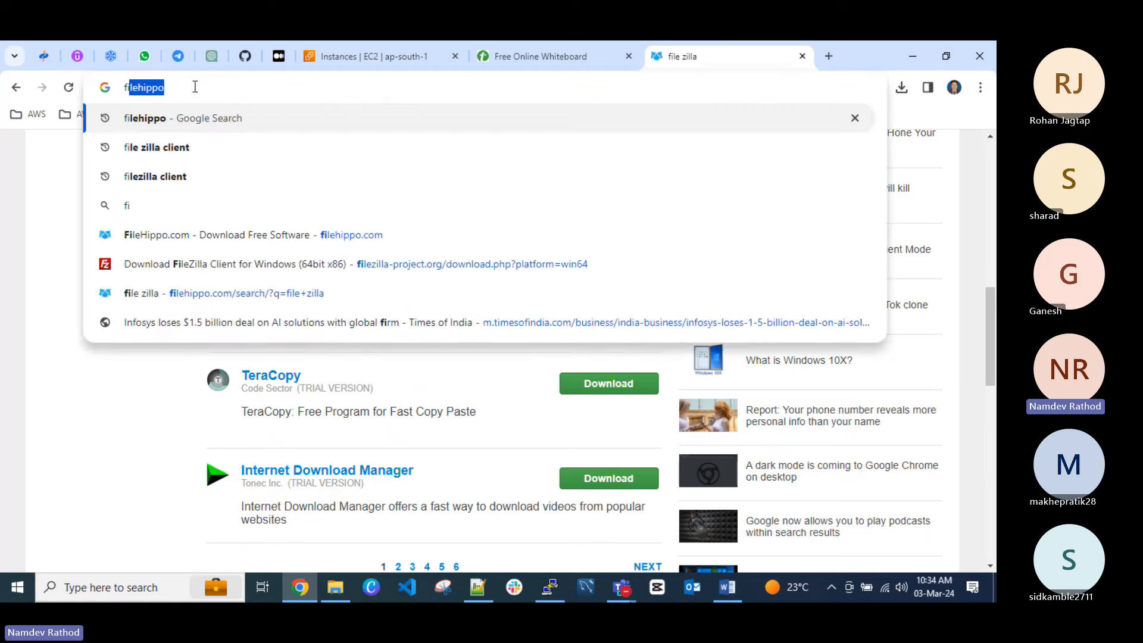
{"action": "key", "text": "Return"}
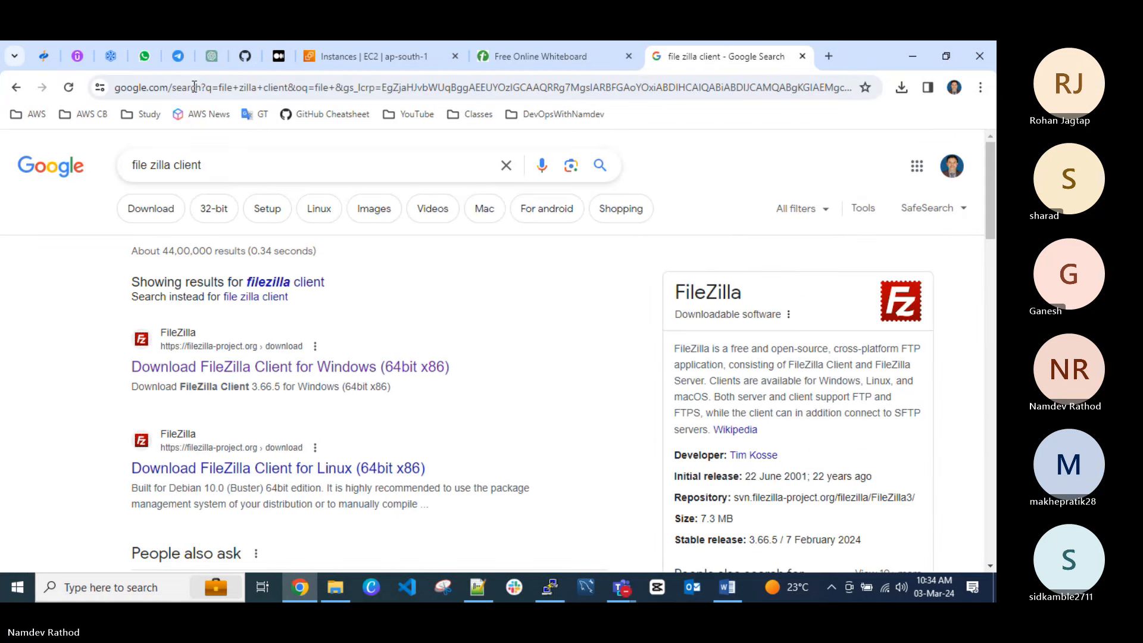
{"action": "scroll", "coordinate": [278, 371], "scroll_direction": "down", "scroll_amount": 1}
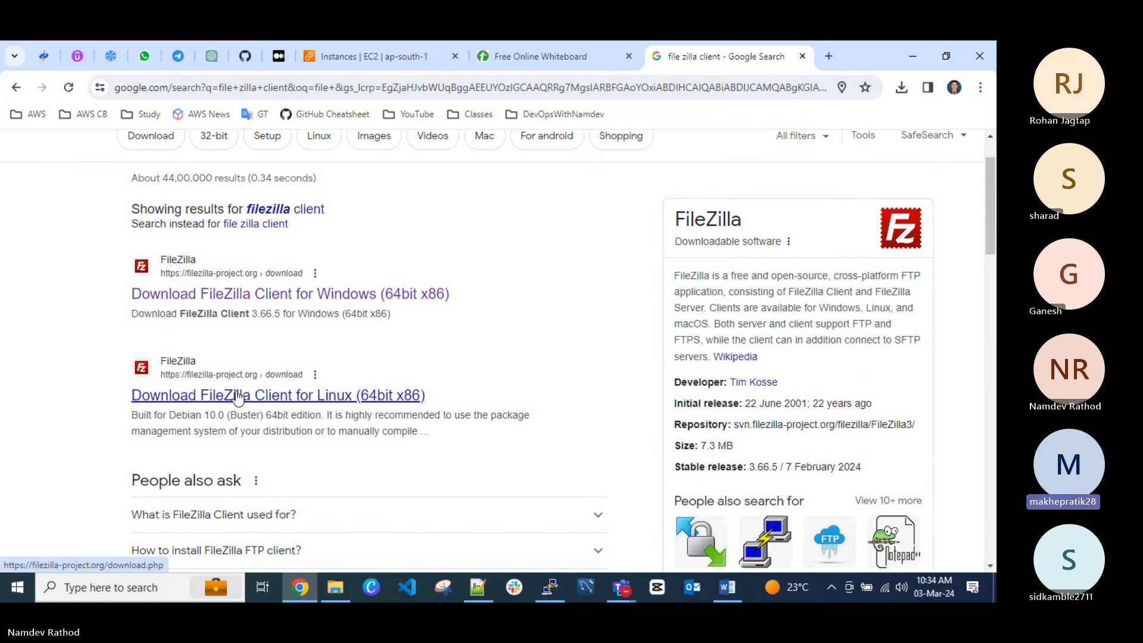
{"action": "left_click", "coordinate": [312, 297]}
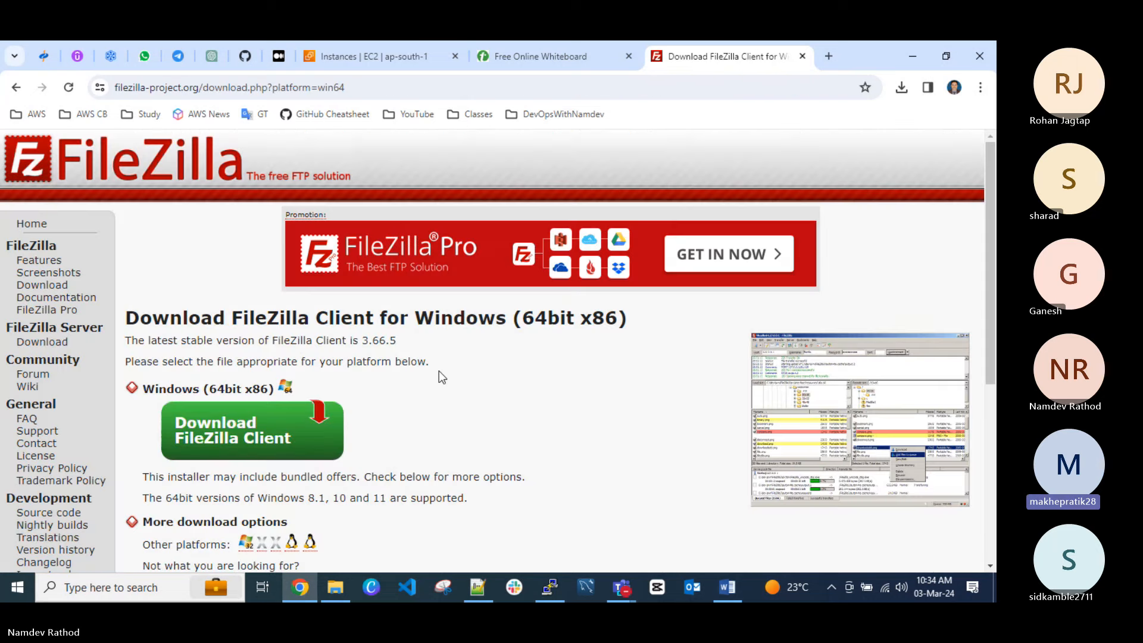
{"action": "scroll", "coordinate": [152, 327], "scroll_direction": "down", "scroll_amount": 1}
{"action": "scroll", "coordinate": [360, 390], "scroll_direction": "down", "scroll_amount": 2}
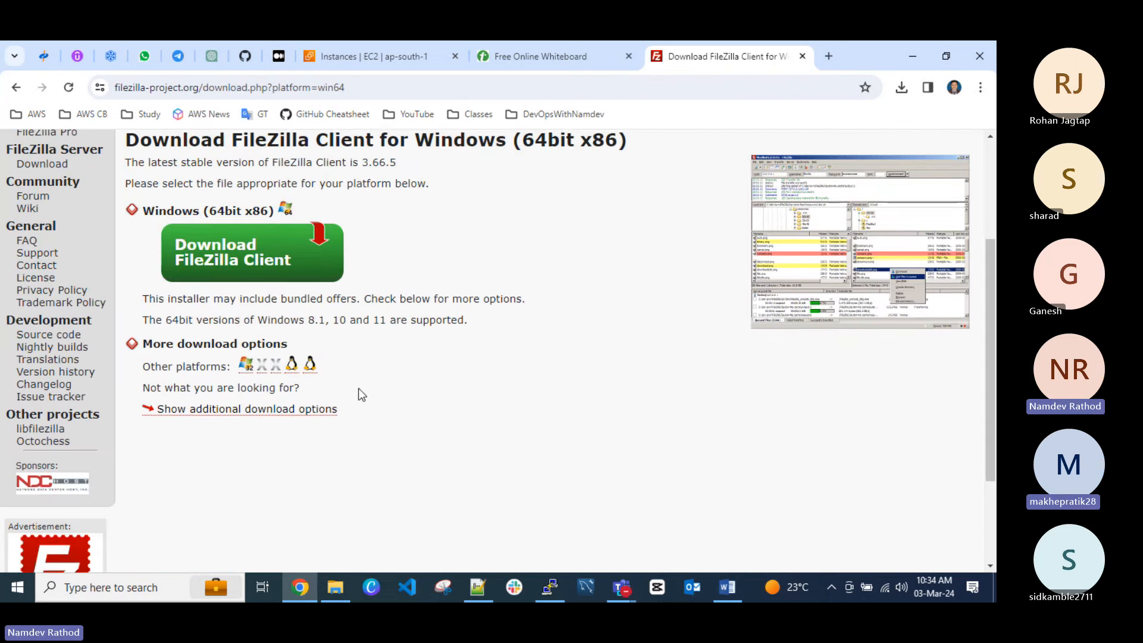
Run FileZilla_3.66.5_win64_sponsored2-setup from Downloads in File Explorer, accept the license agreement and decline the Opera One browser offer.
{"action": "left_click", "coordinate": [335, 587]}
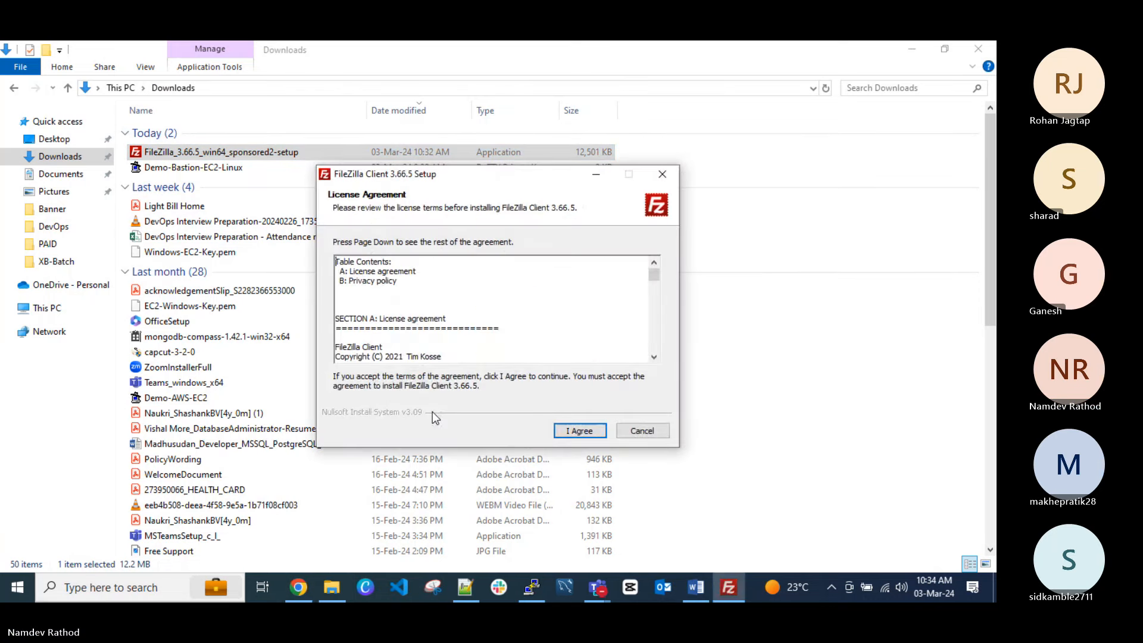
{"action": "left_click", "coordinate": [563, 434]}
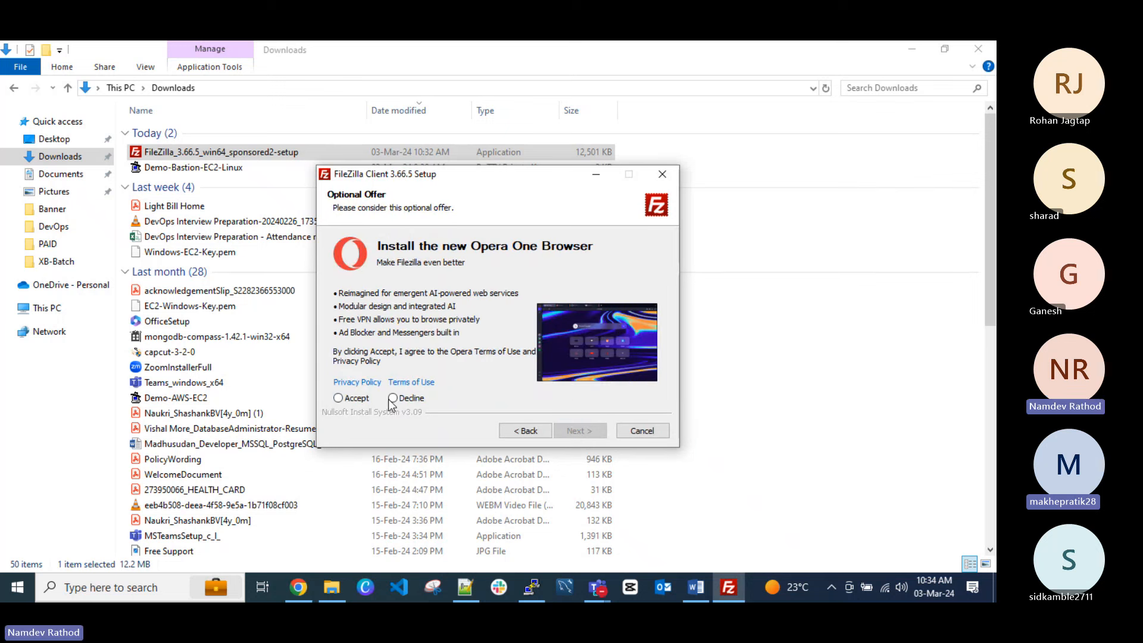
{"action": "left_click", "coordinate": [393, 398]}
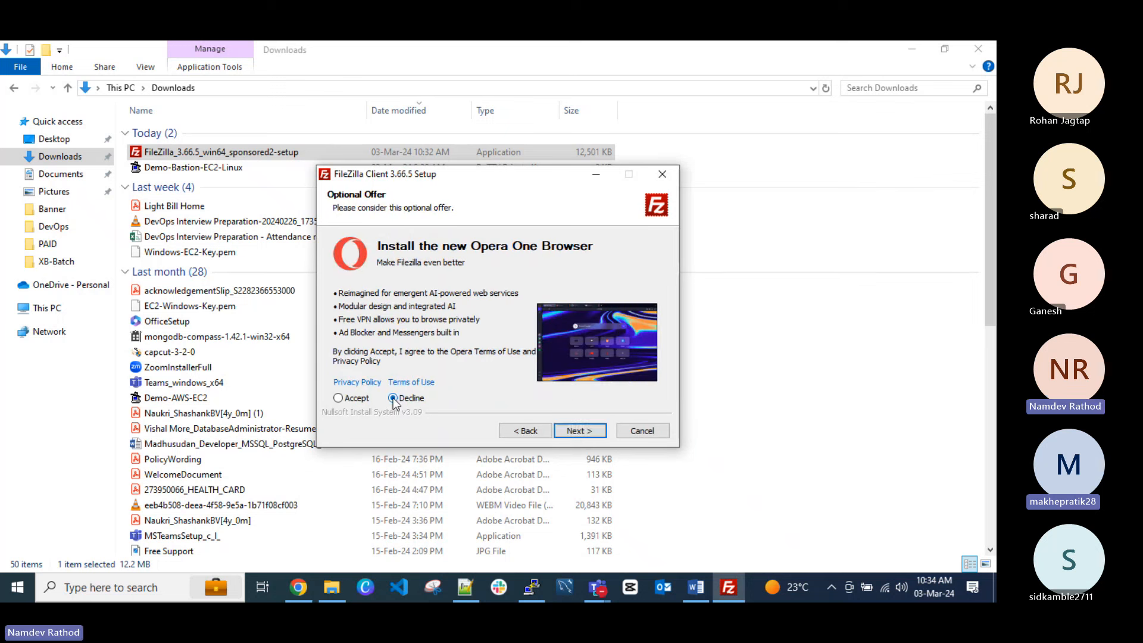
{"action": "left_click", "coordinate": [575, 432]}
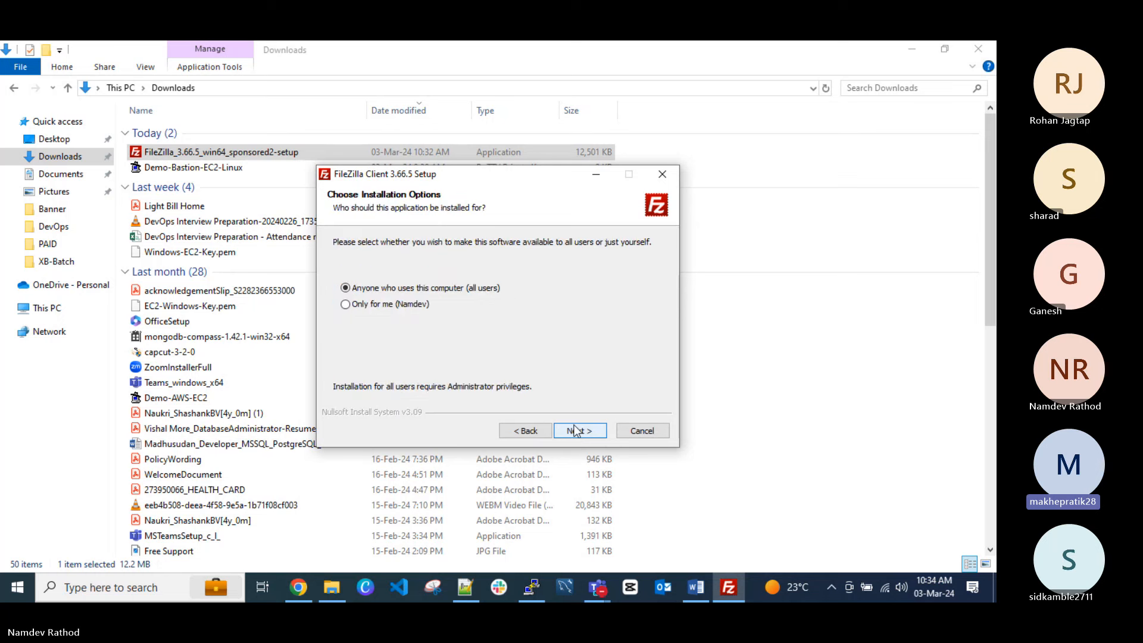
Install FileZilla Client for all users with the default components, destination and FileZilla FTP Client Start Menu folder.
{"action": "left_click", "coordinate": [575, 430]}
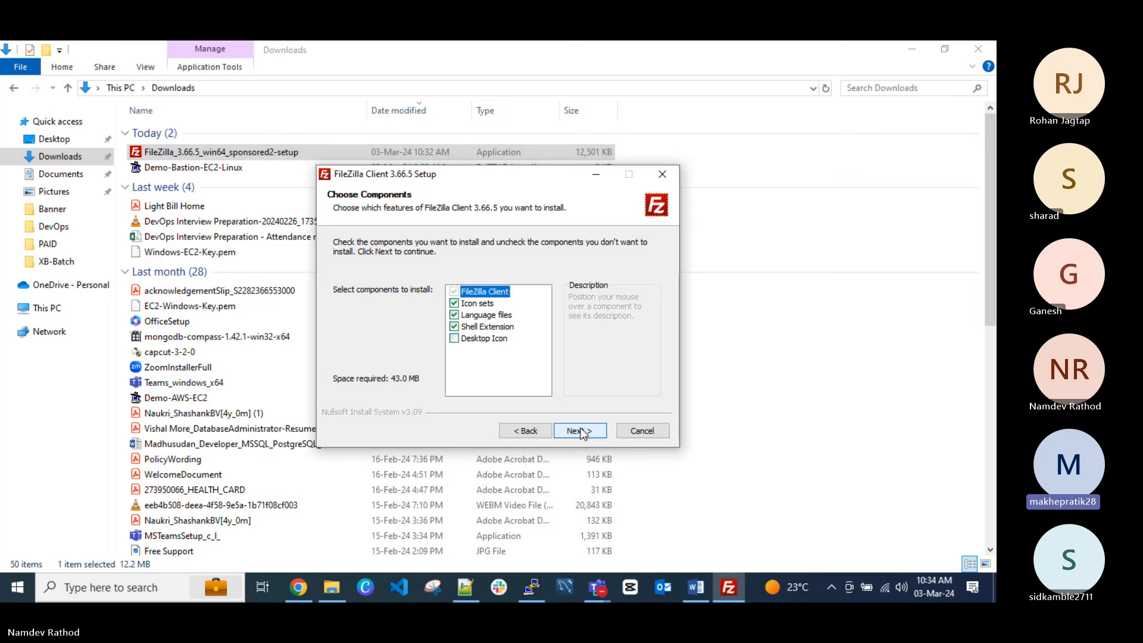
{"action": "left_click", "coordinate": [579, 431]}
{"action": "left_click", "coordinate": [572, 431]}
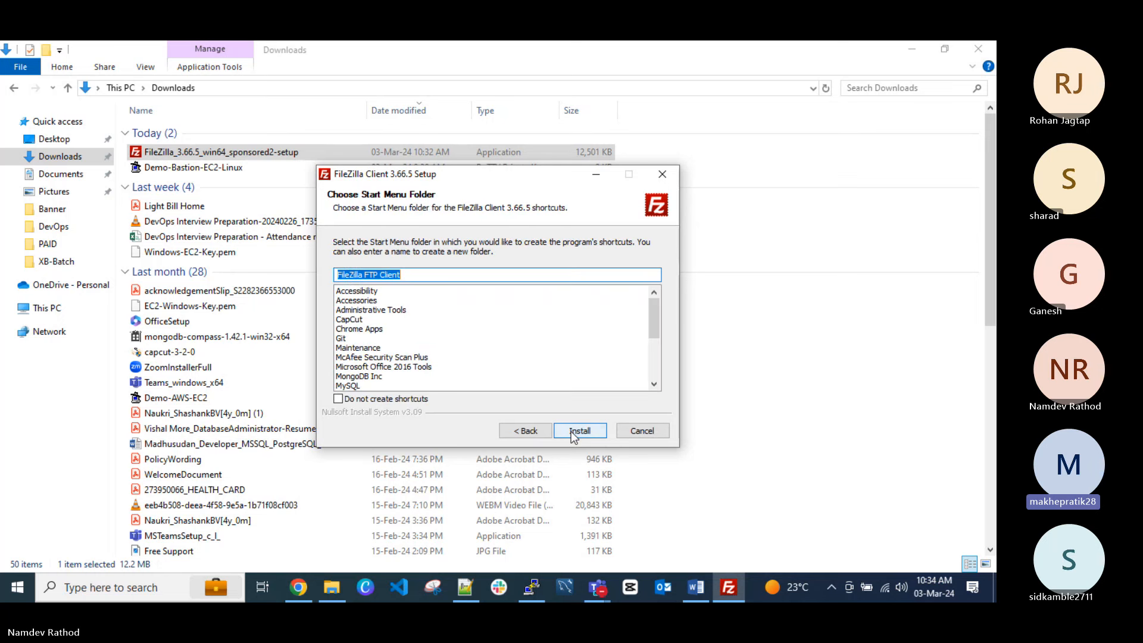
{"action": "left_click", "coordinate": [573, 431]}
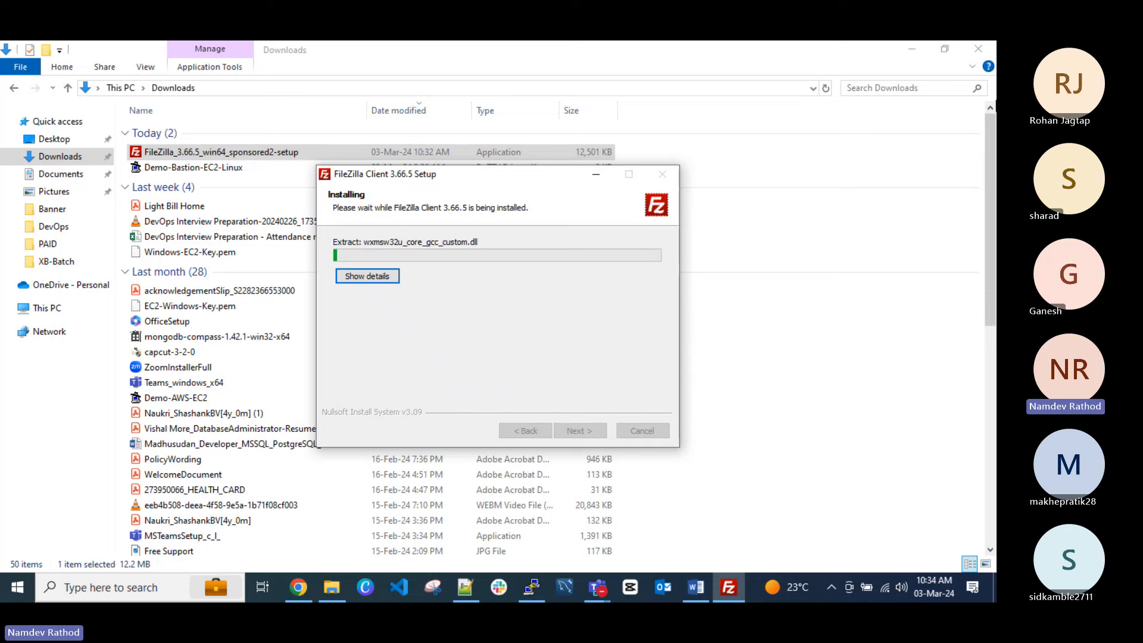
Close File Explorer and the FileZilla download tab, then minimize the browser to reveal the setup window.
{"action": "left_click", "coordinate": [977, 52]}
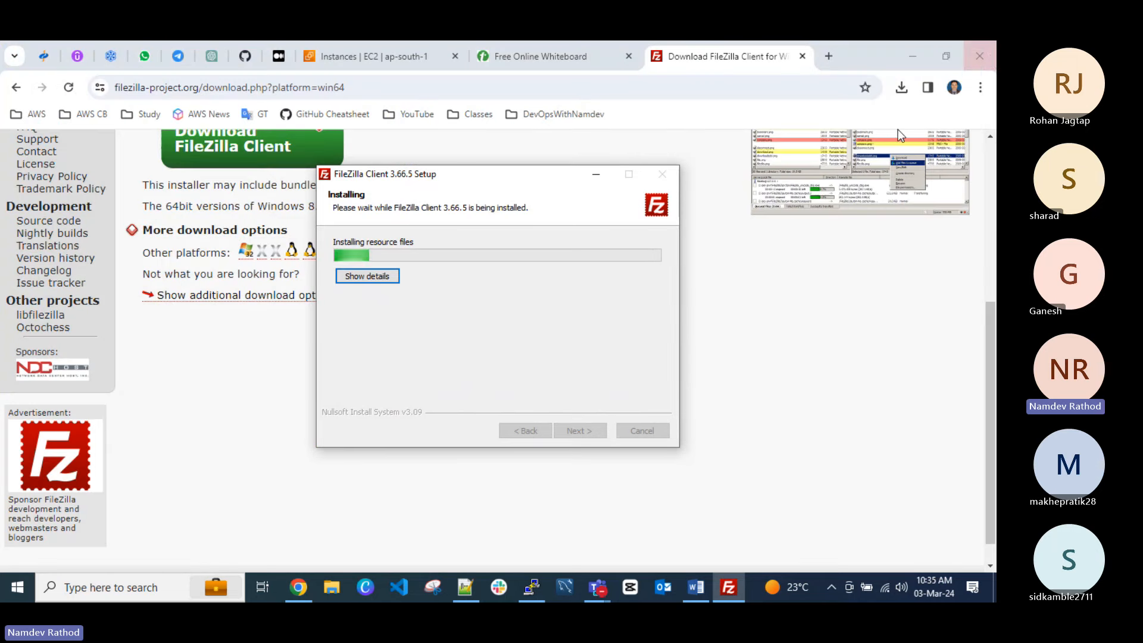
{"action": "left_click", "coordinate": [801, 56]}
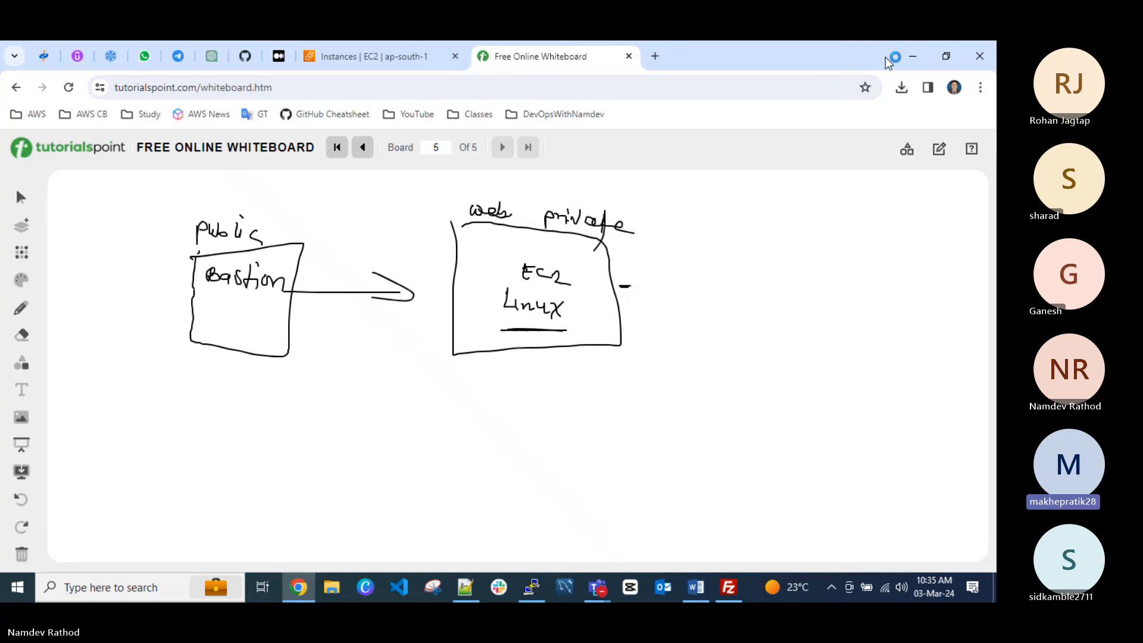
{"action": "left_click", "coordinate": [912, 55]}
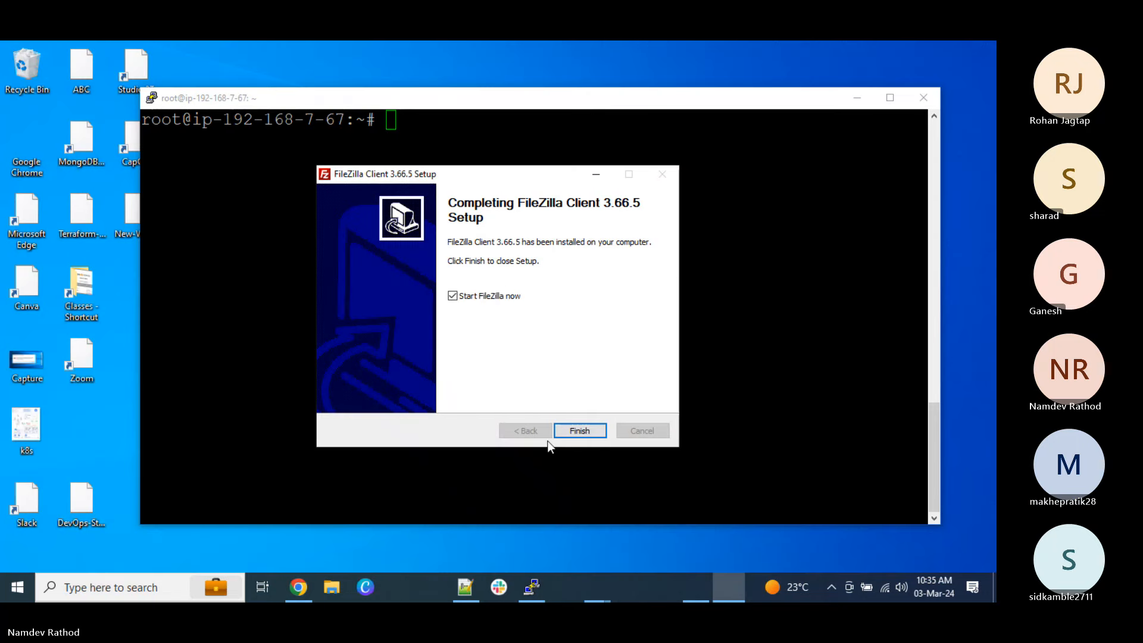
Finish the setup with Start FileZilla now enabled, bring FileZilla to the front and dismiss its welcome dialog.
{"action": "left_click", "coordinate": [578, 431]}
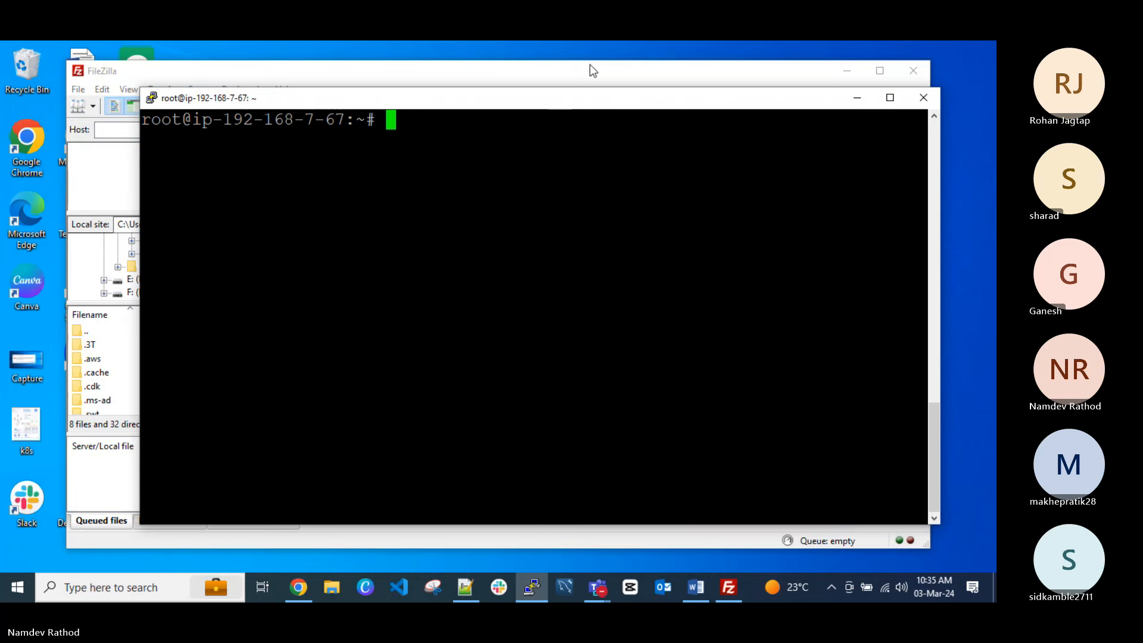
{"action": "left_click", "coordinate": [595, 70]}
{"action": "left_click", "coordinate": [580, 406]}
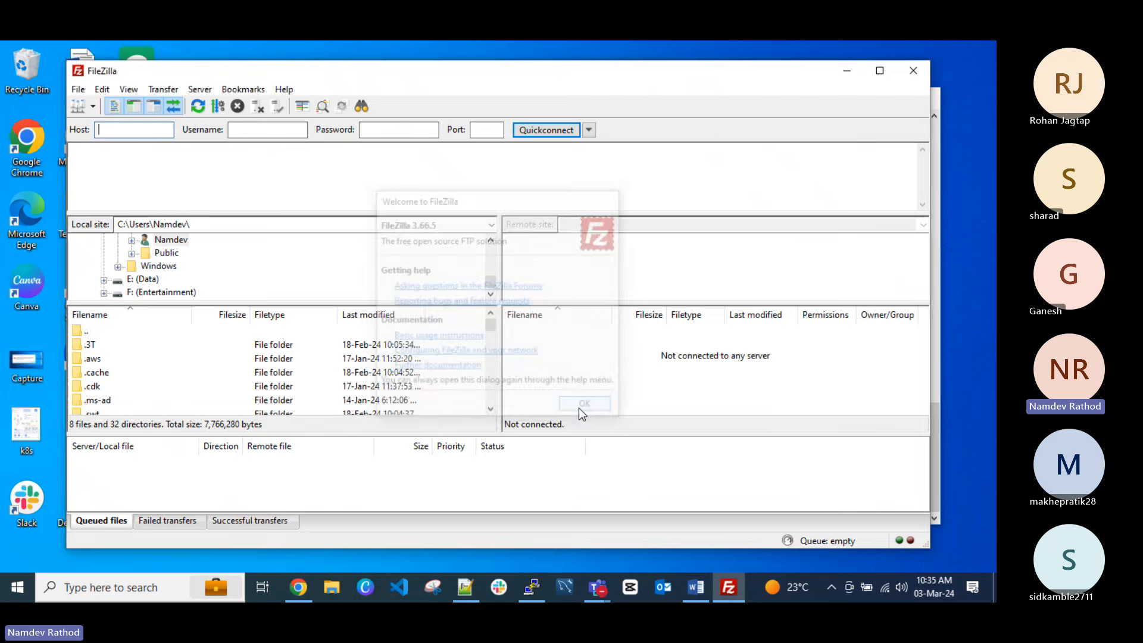
Create a new site in the Site Manager using SFTP - SSH File Transfer Protocol, host 13.233.227.76 and port 22.
{"action": "left_click", "coordinate": [79, 108]}
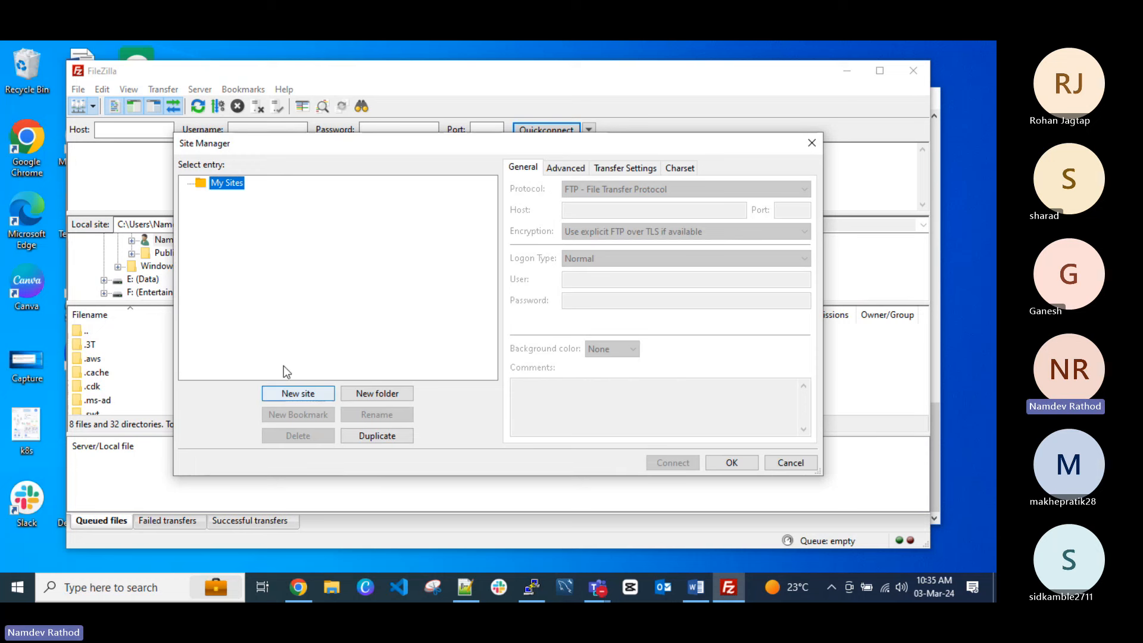
{"action": "left_click", "coordinate": [297, 393]}
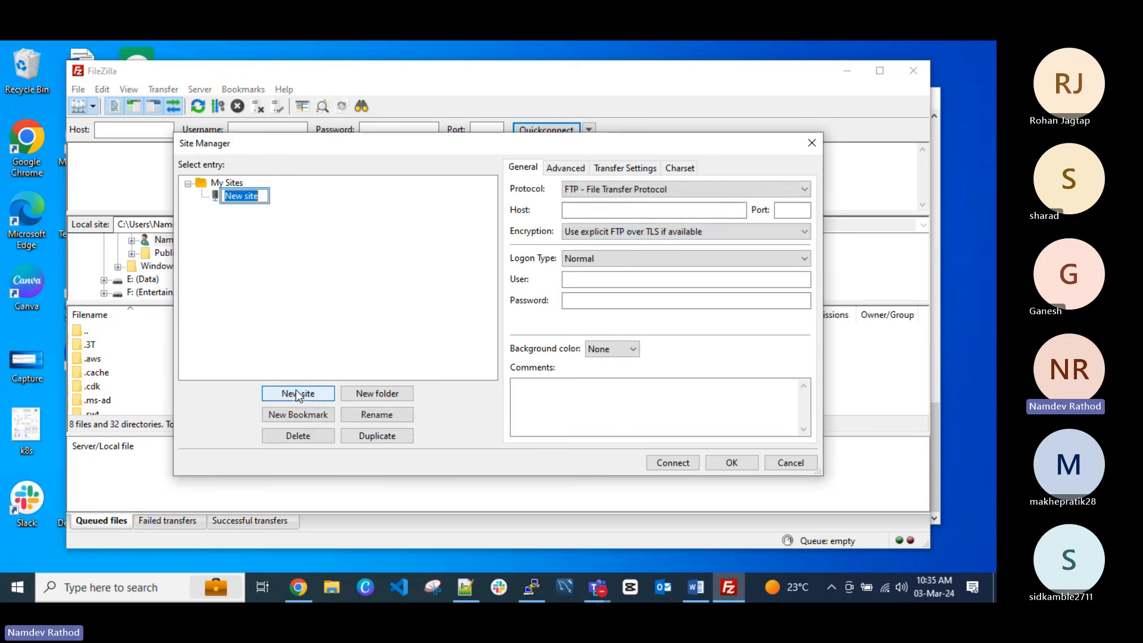
{"action": "left_click", "coordinate": [619, 190]}
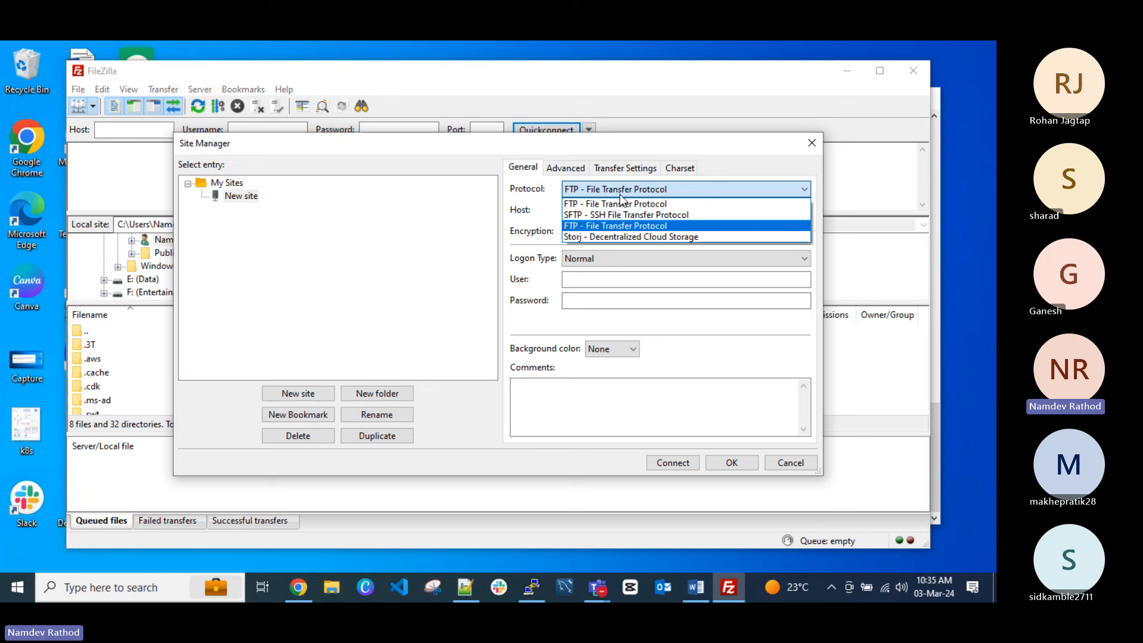
{"action": "left_click", "coordinate": [615, 216]}
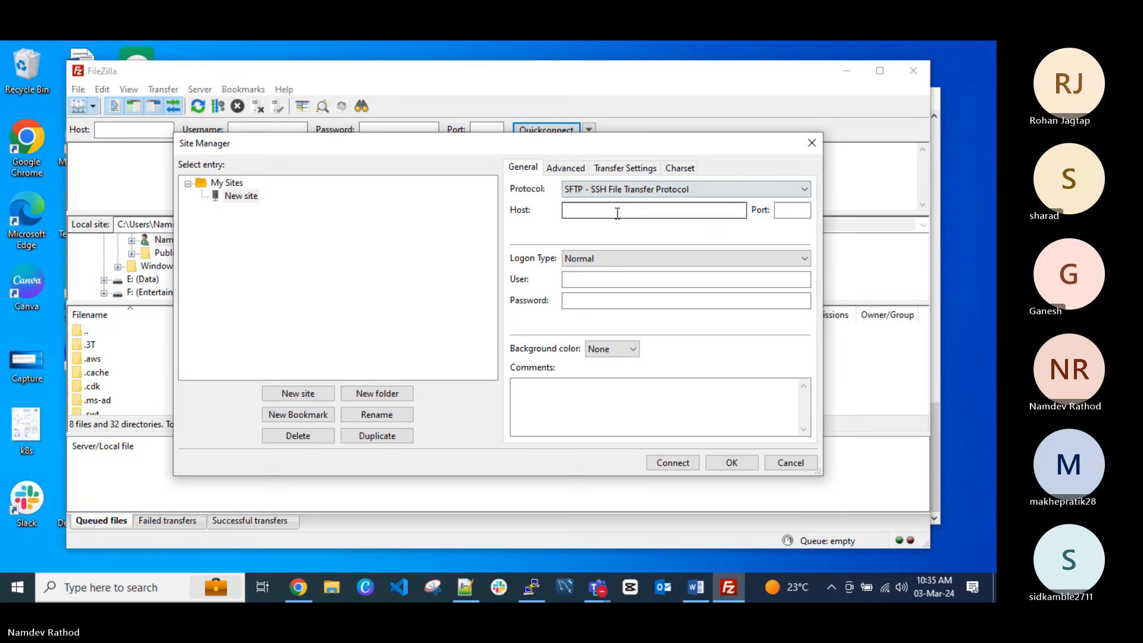
{"action": "left_click", "coordinate": [586, 208]}
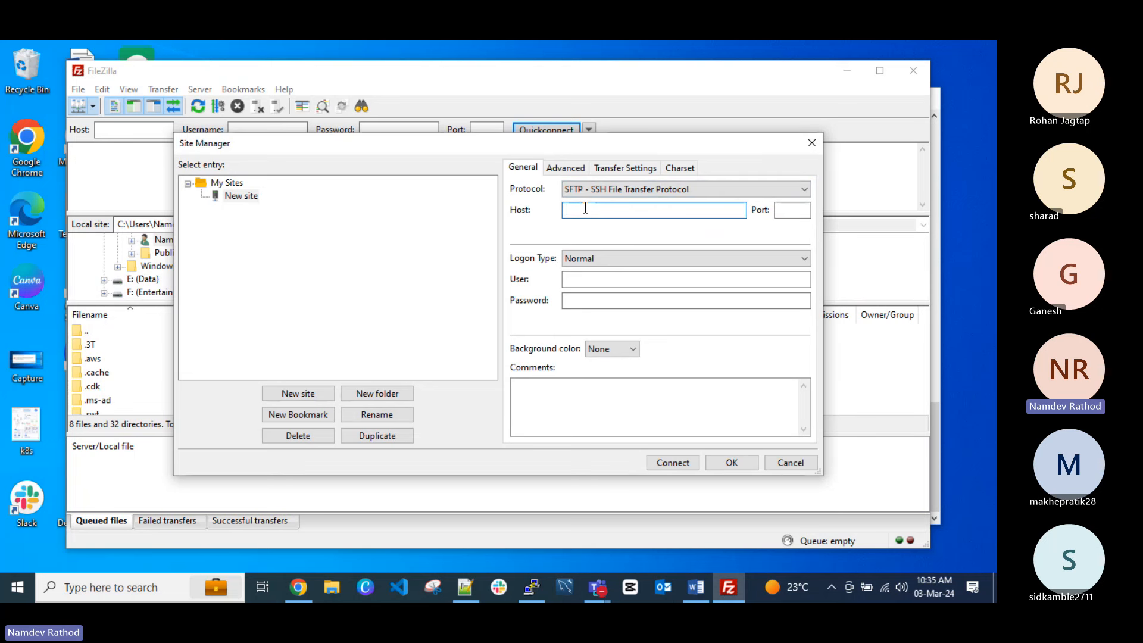
{"action": "type", "text": "13.233.227.76"}
{"action": "left_click", "coordinate": [569, 211]}
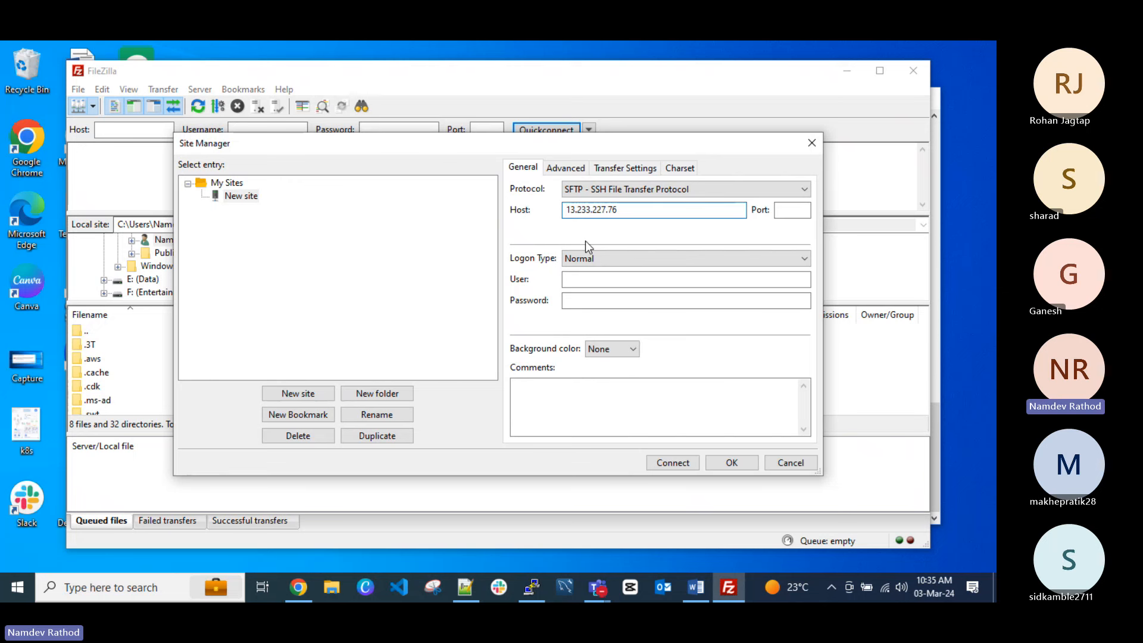
{"action": "left_click", "coordinate": [792, 209]}
{"action": "type", "text": "22"}
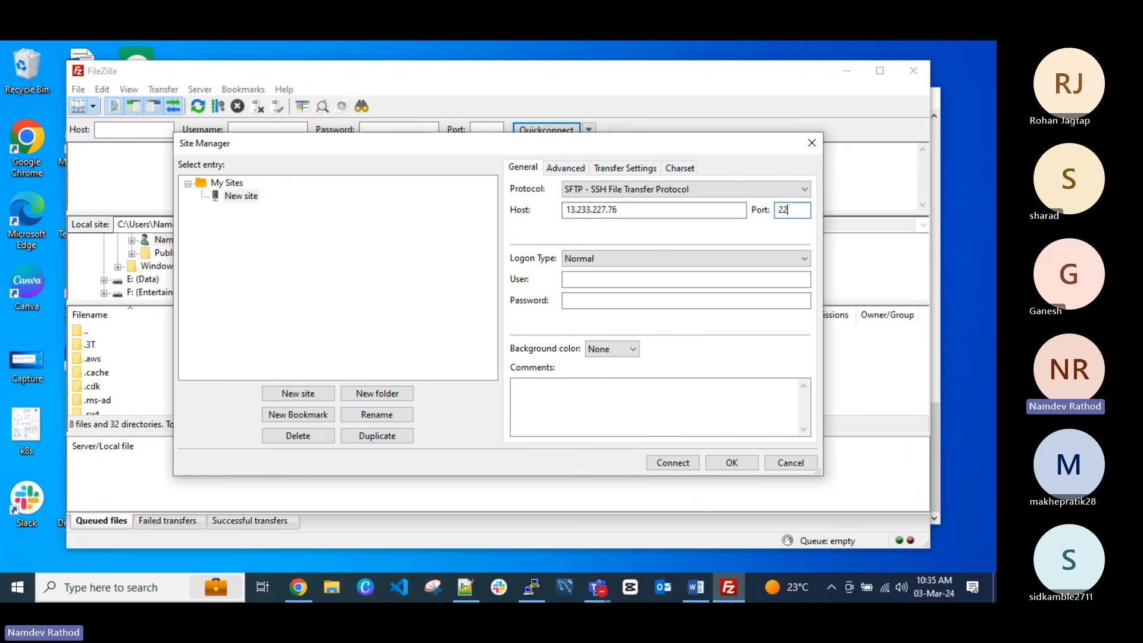
Set the new site's logon type to Key file and its user to ubuntu.
{"action": "left_click", "coordinate": [576, 262]}
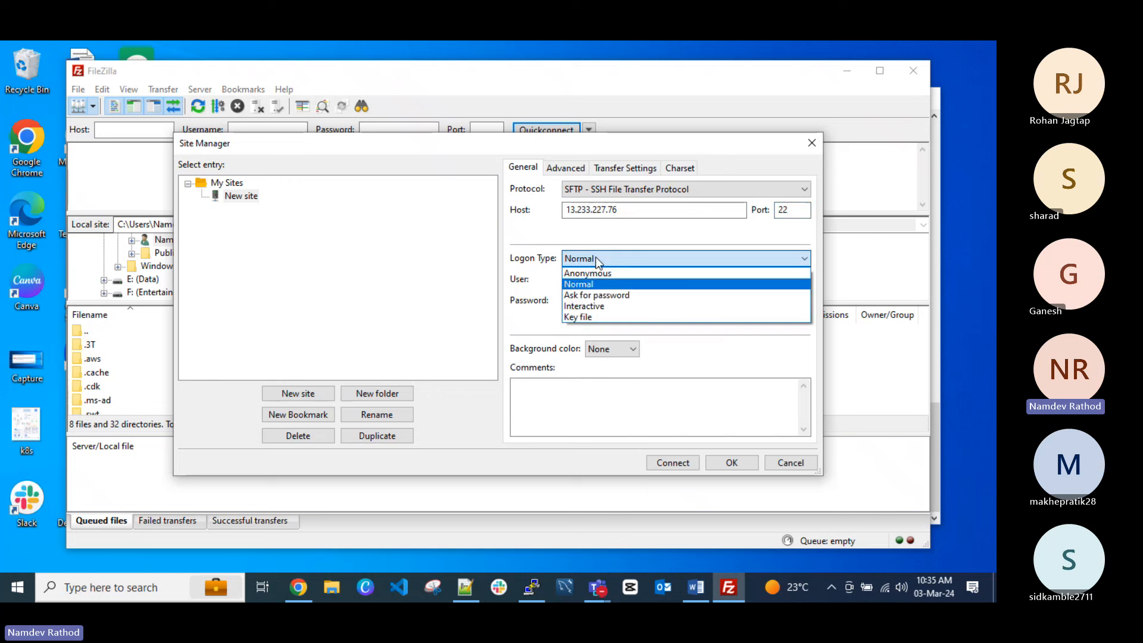
{"action": "left_click", "coordinate": [595, 321]}
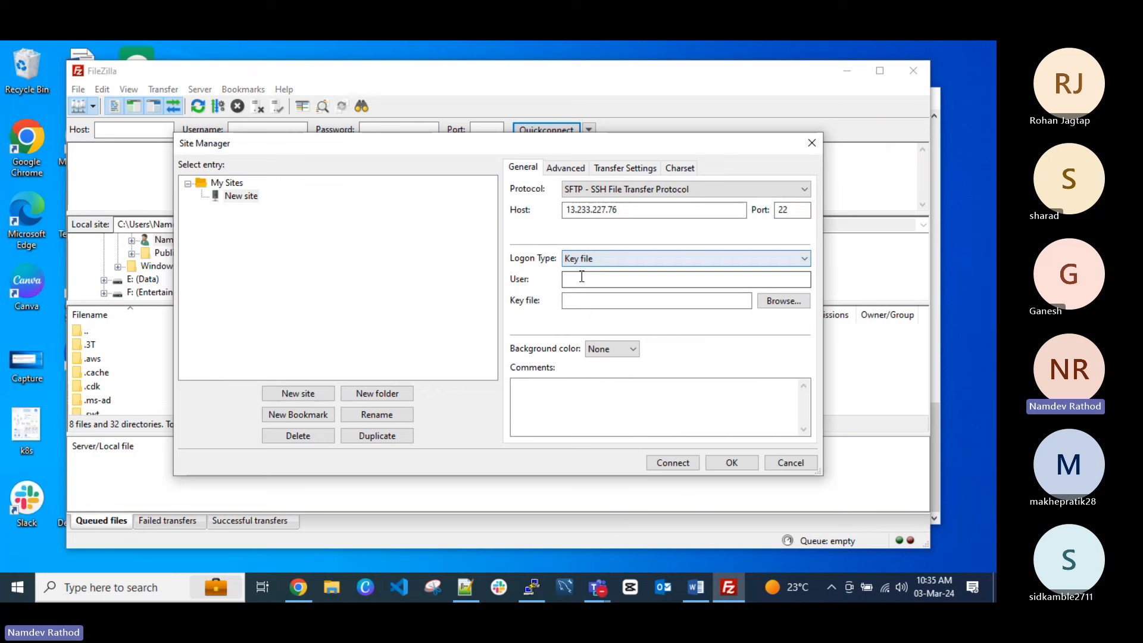
{"action": "left_click", "coordinate": [585, 281]}
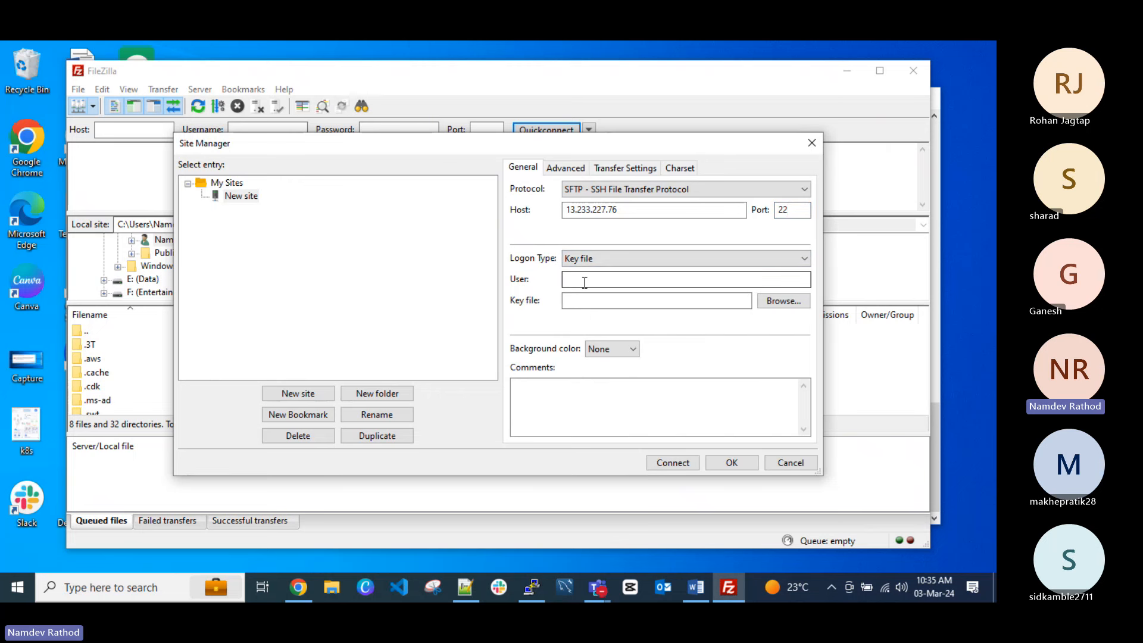
{"action": "left_click", "coordinate": [585, 280]}
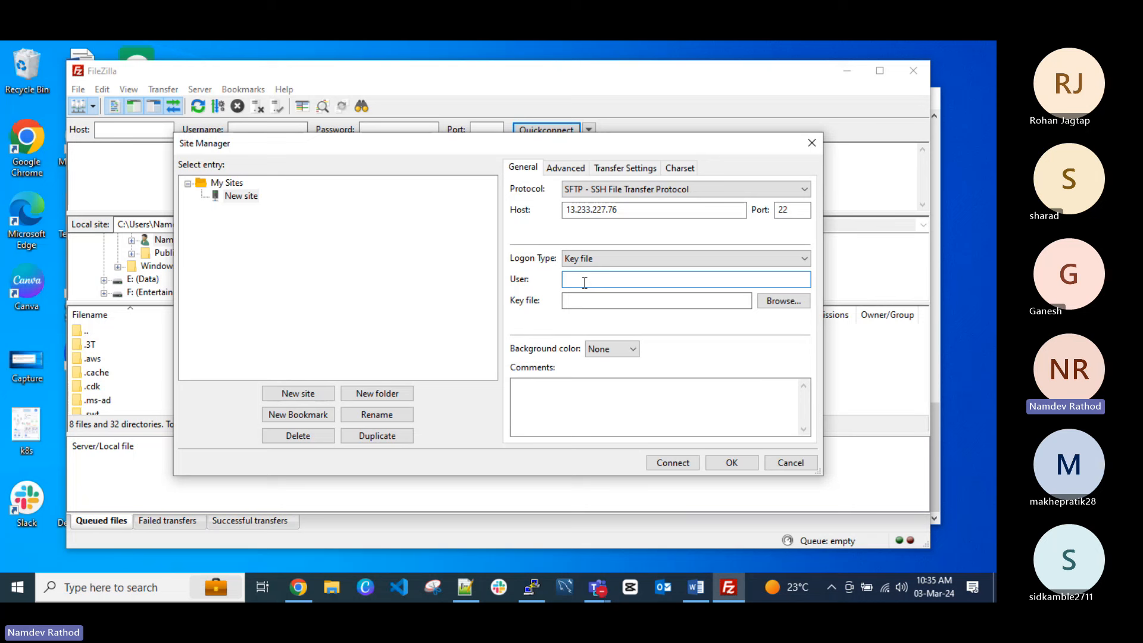
{"action": "type", "text": "ubuntu"}
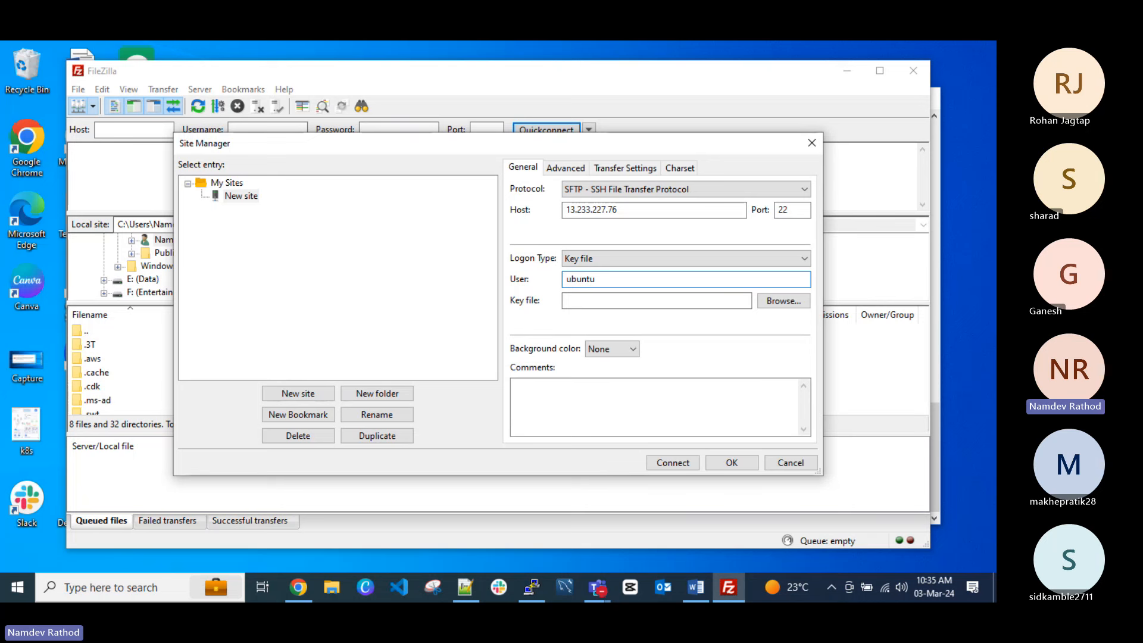
Choose Demo-Bastion-EC2-Linux from the Downloads folder as the site's key file.
{"action": "left_click", "coordinate": [775, 304]}
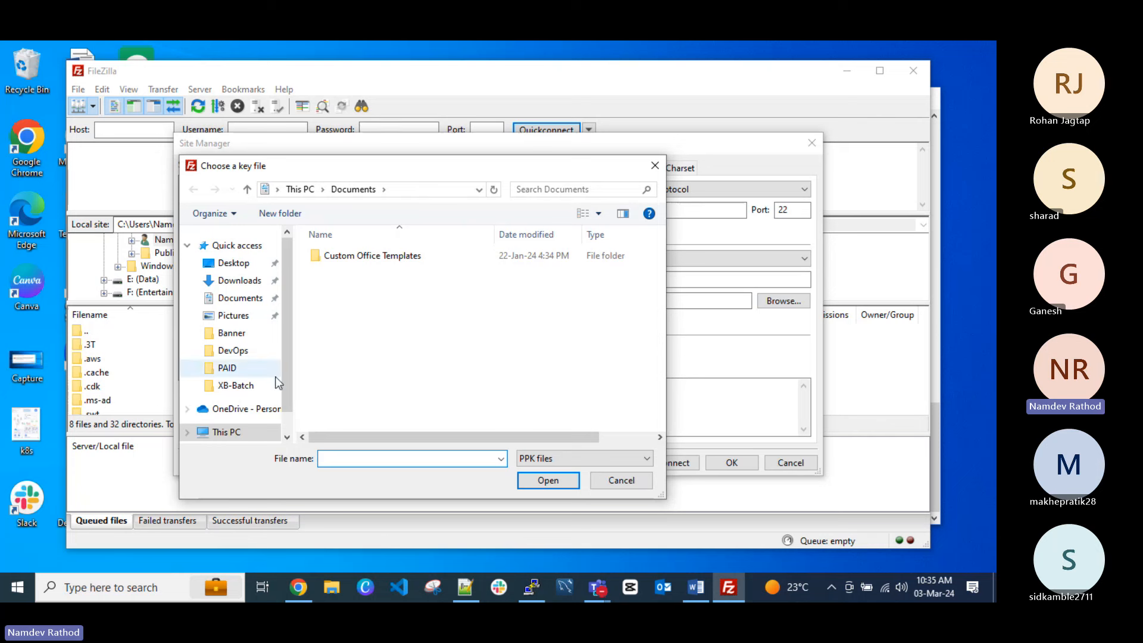
{"action": "left_click", "coordinate": [234, 284]}
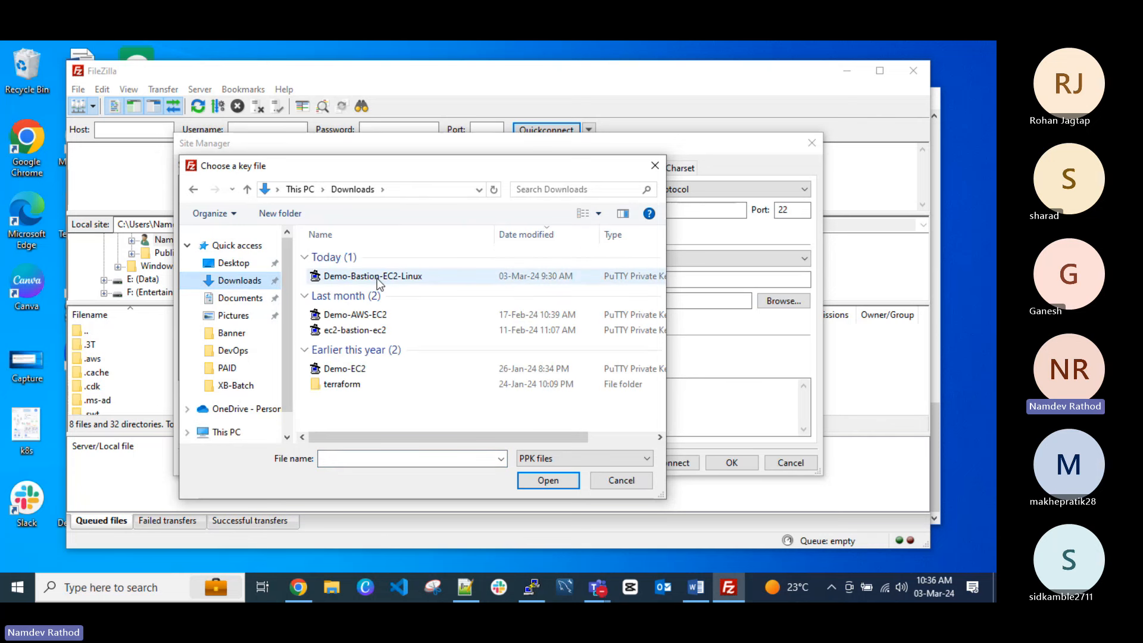
{"action": "left_click", "coordinate": [354, 277]}
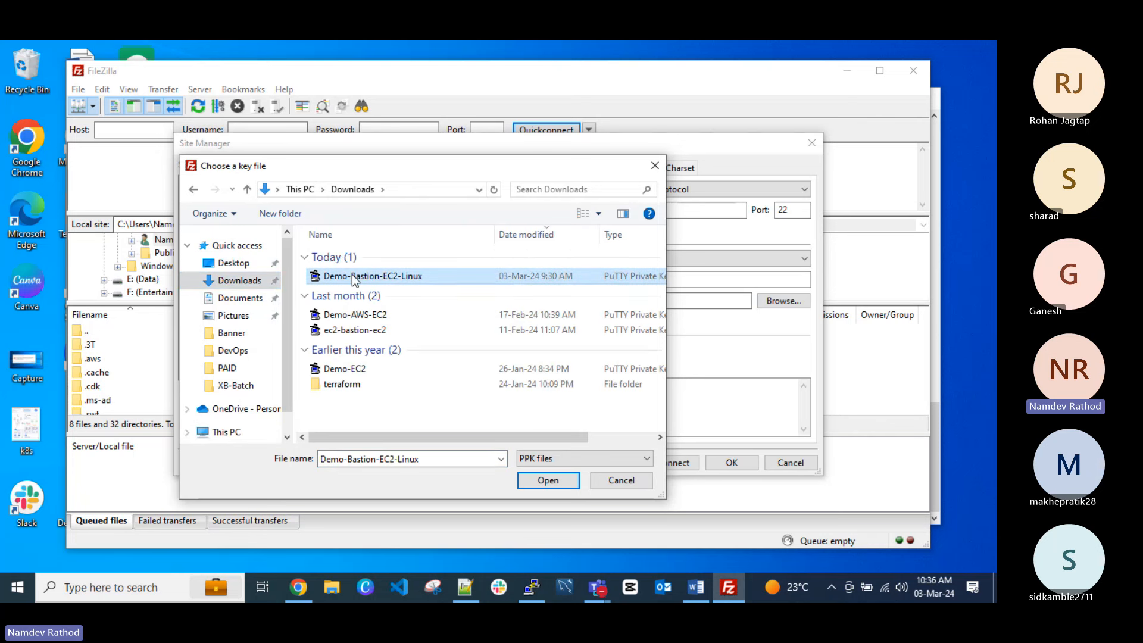
{"action": "left_click", "coordinate": [552, 480]}
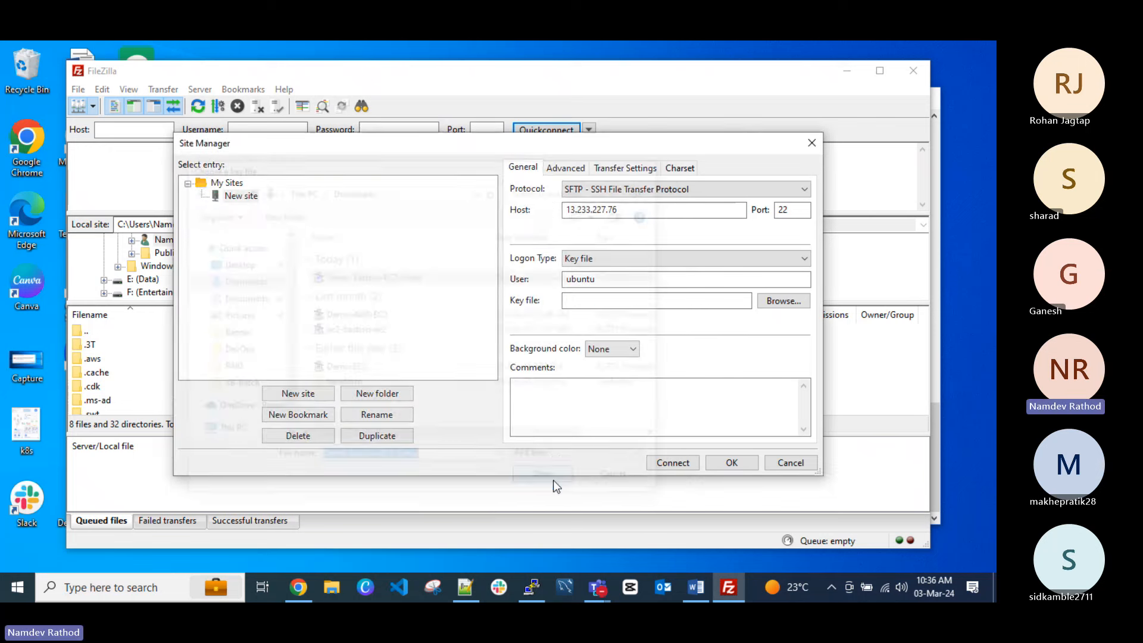
Connect to the new site with the Save passwords option kept, and maximize the FileZilla window.
{"action": "left_click", "coordinate": [673, 463]}
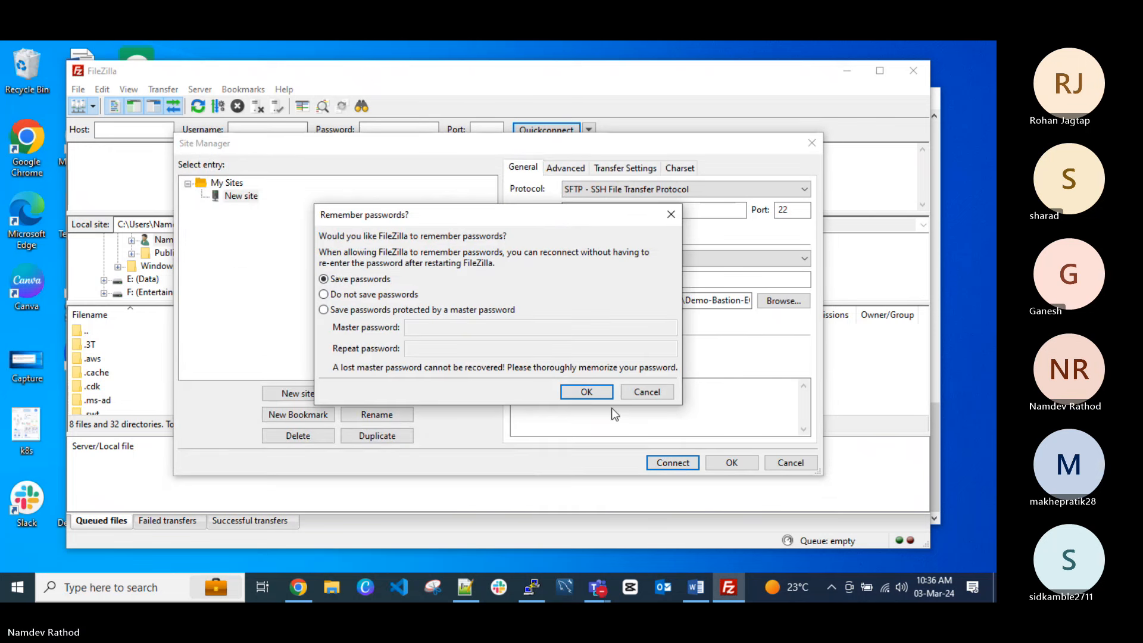
{"action": "left_click", "coordinate": [587, 393]}
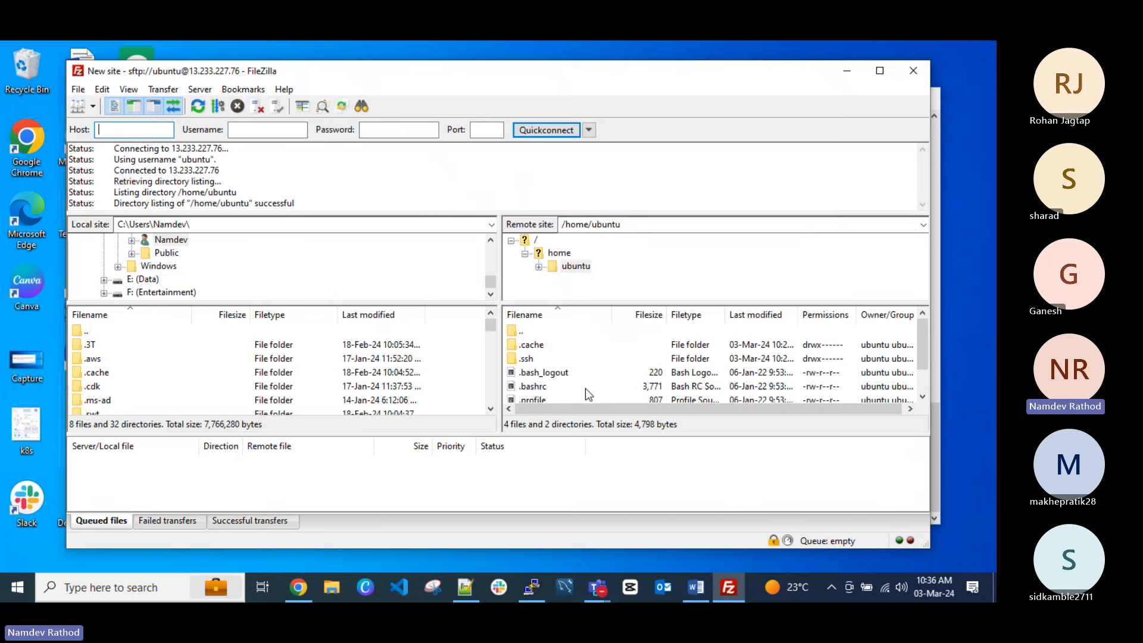
{"action": "left_click", "coordinate": [887, 79]}
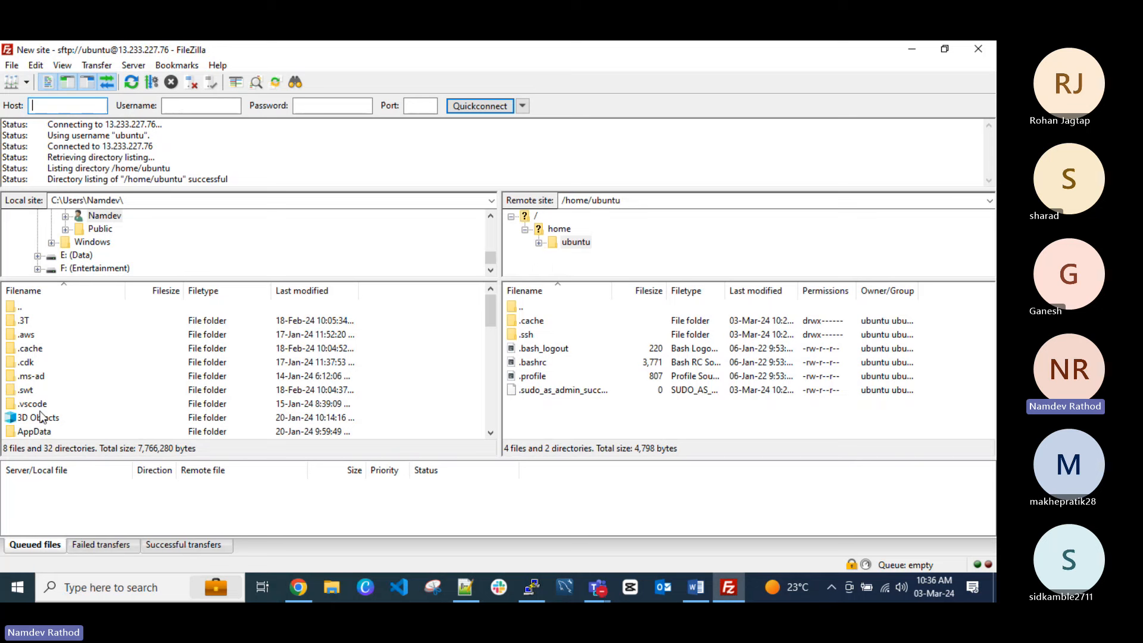
{"action": "scroll", "coordinate": [77, 327], "scroll_direction": "down", "scroll_amount": 3}
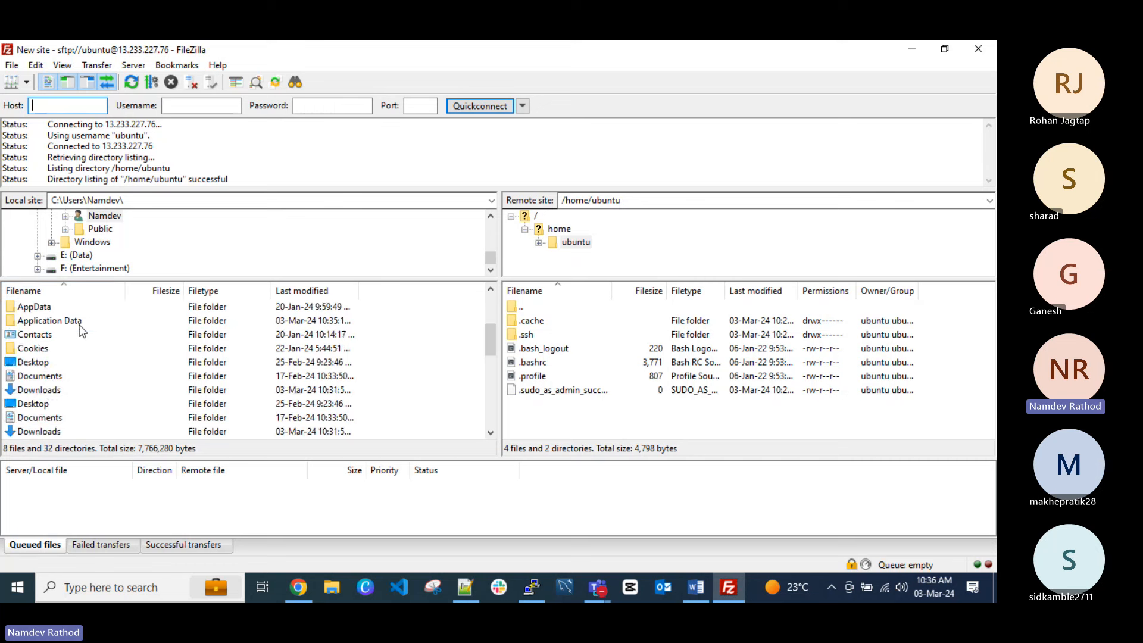
{"action": "scroll", "coordinate": [81, 328], "scroll_direction": "up", "scroll_amount": 3}
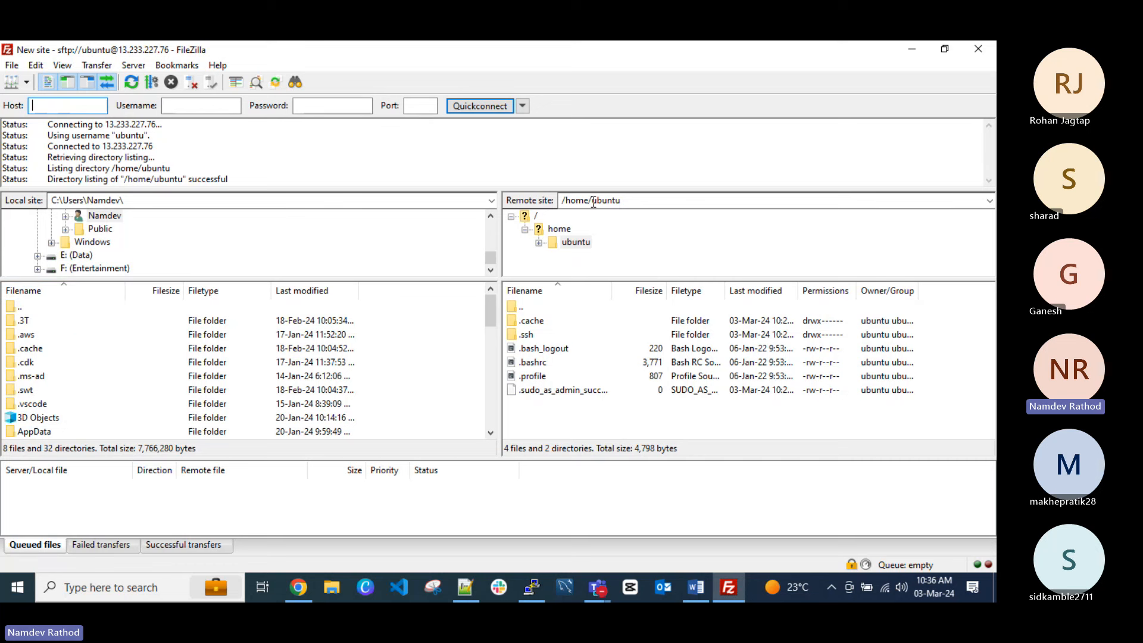
Switch to the PuTTY session, check the working directory with pwd, then change to /home/ubuntu/ and list its contents.
{"action": "left_click", "coordinate": [533, 587]}
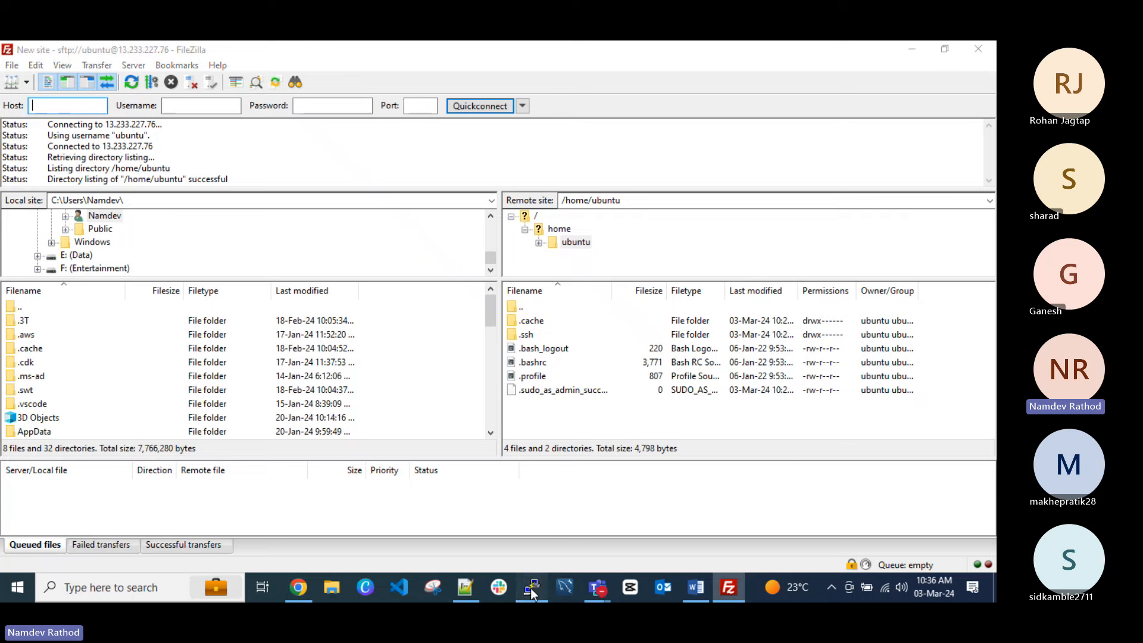
{"action": "type", "text": "pwd"}
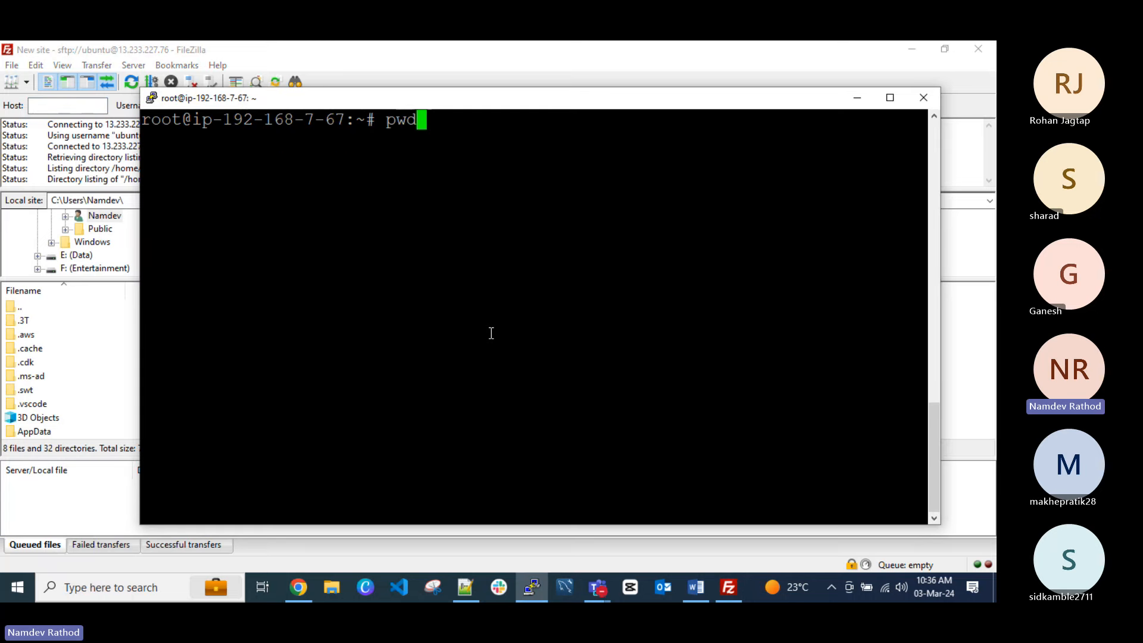
{"action": "key", "text": "Return"}
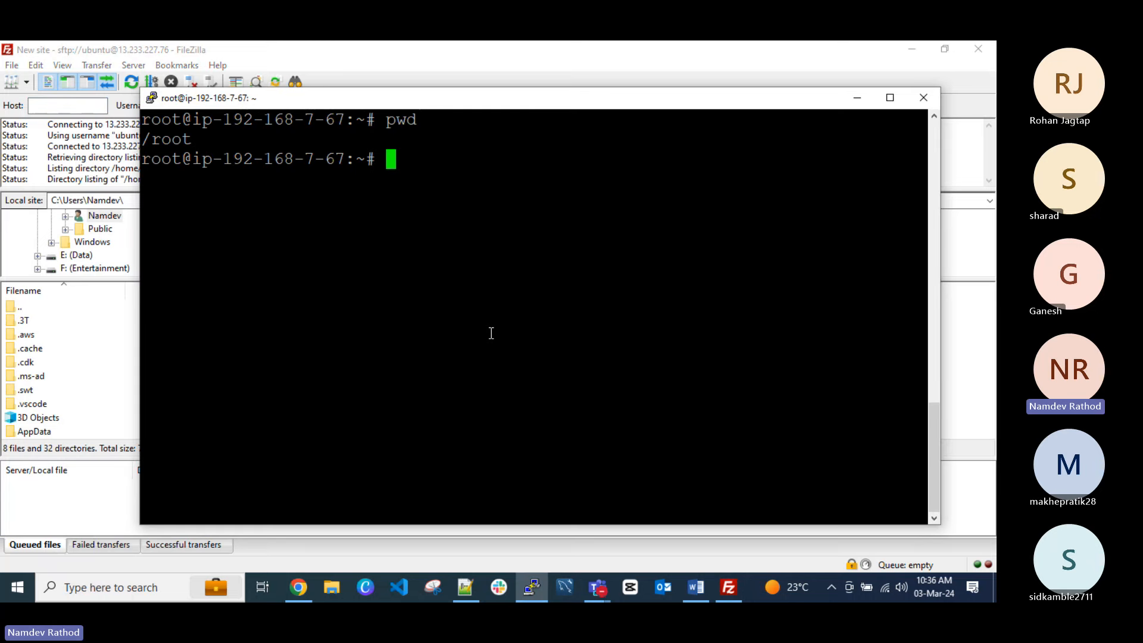
{"action": "type", "text": "cd /home/ubuntu/"}
{"action": "key", "text": "Return"}
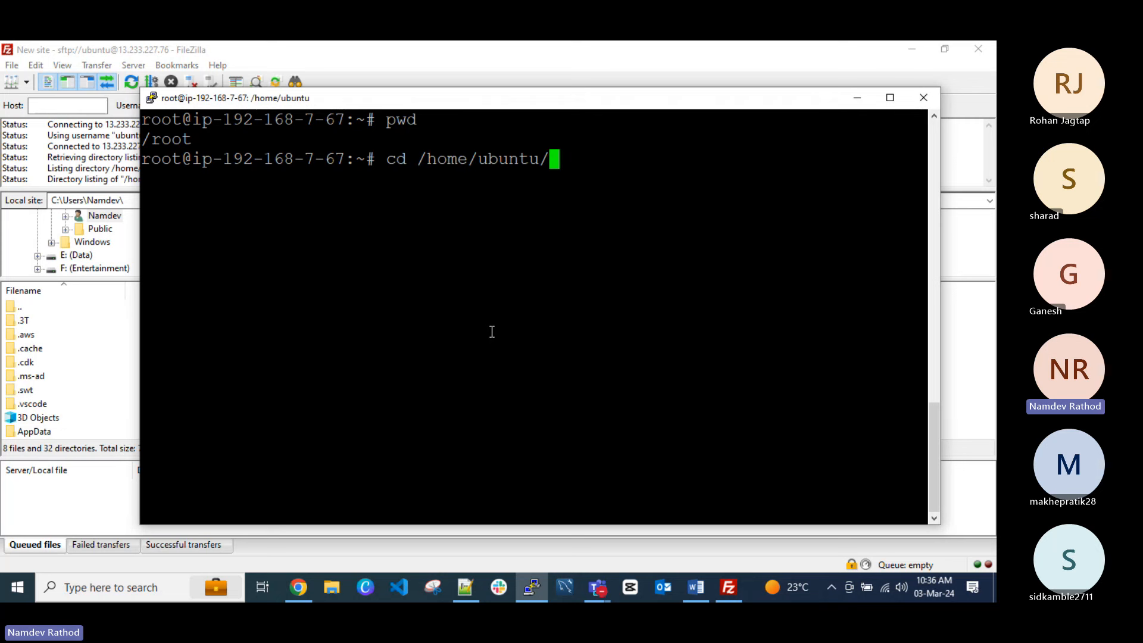
{"action": "type", "text": "ls"}
{"action": "key", "text": "Return"}
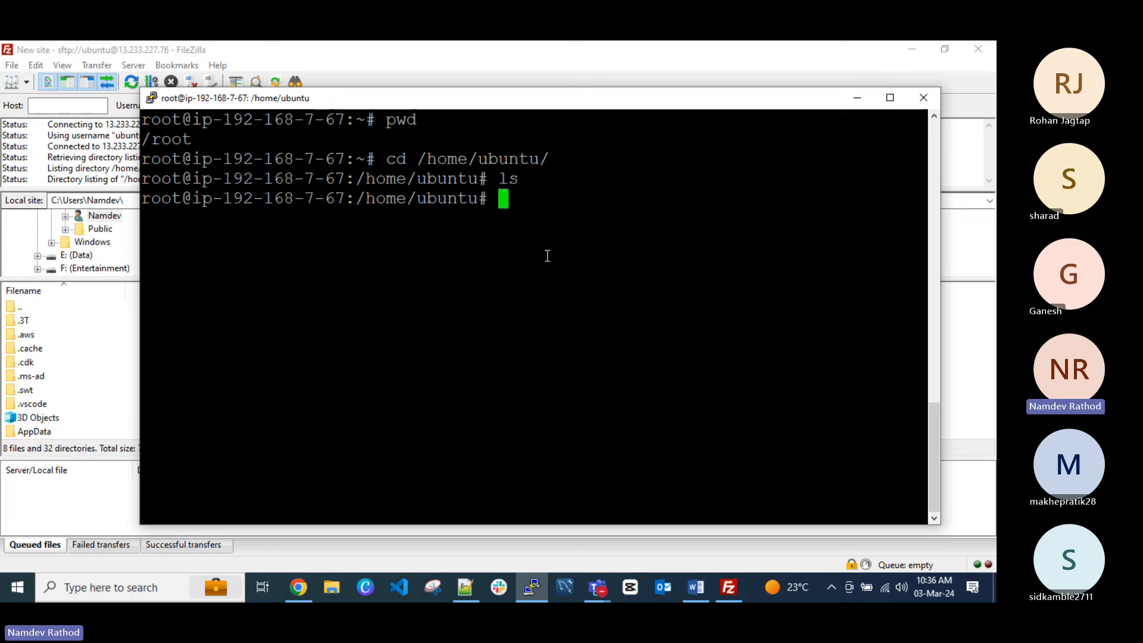
Return to FileZilla, open the local Downloads folder and widen its Filename column to show the full key file names.
{"action": "left_click", "coordinate": [57, 479]}
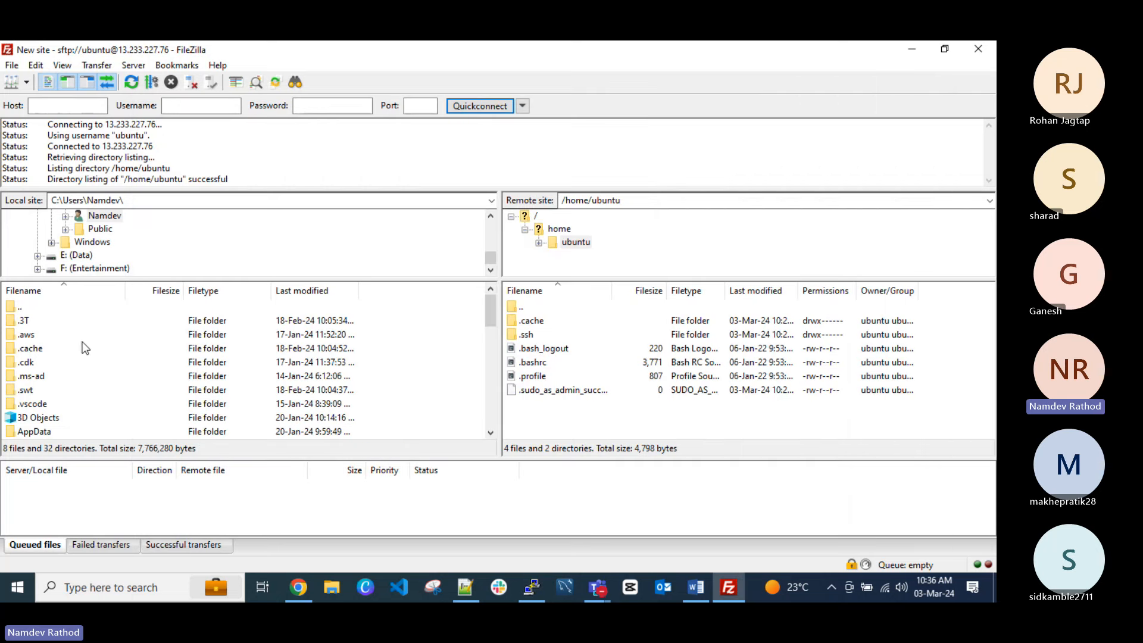
{"action": "scroll", "coordinate": [39, 410], "scroll_direction": "down", "scroll_amount": 2}
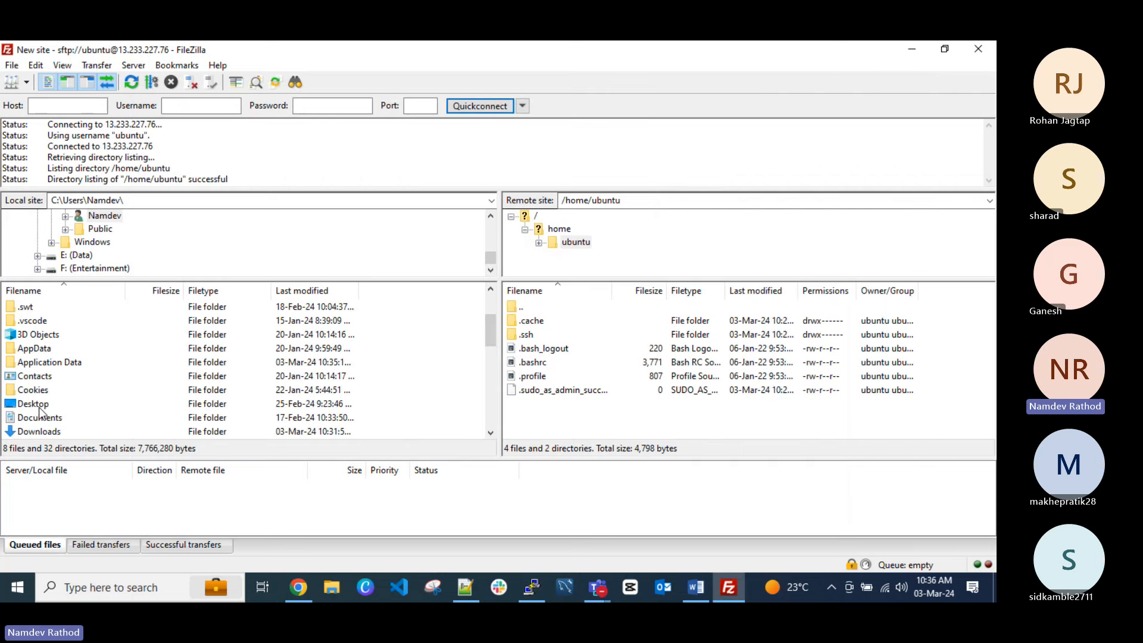
{"action": "scroll", "coordinate": [40, 378], "scroll_direction": "down", "scroll_amount": 1}
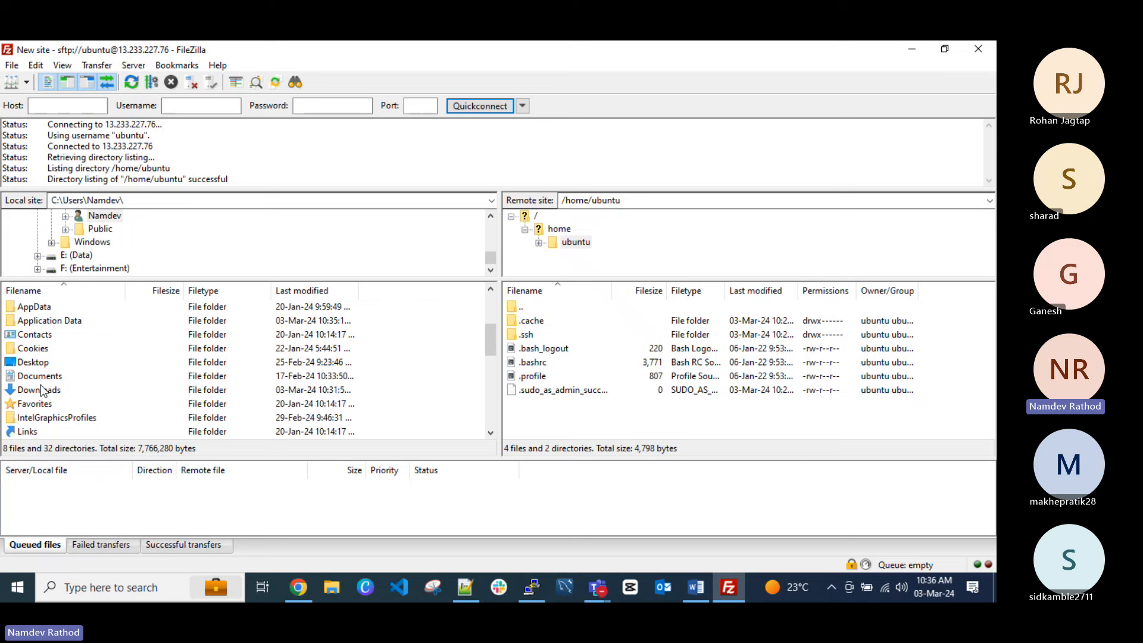
{"action": "left_click", "coordinate": [42, 390]}
{"action": "left_click", "coordinate": [39, 393]}
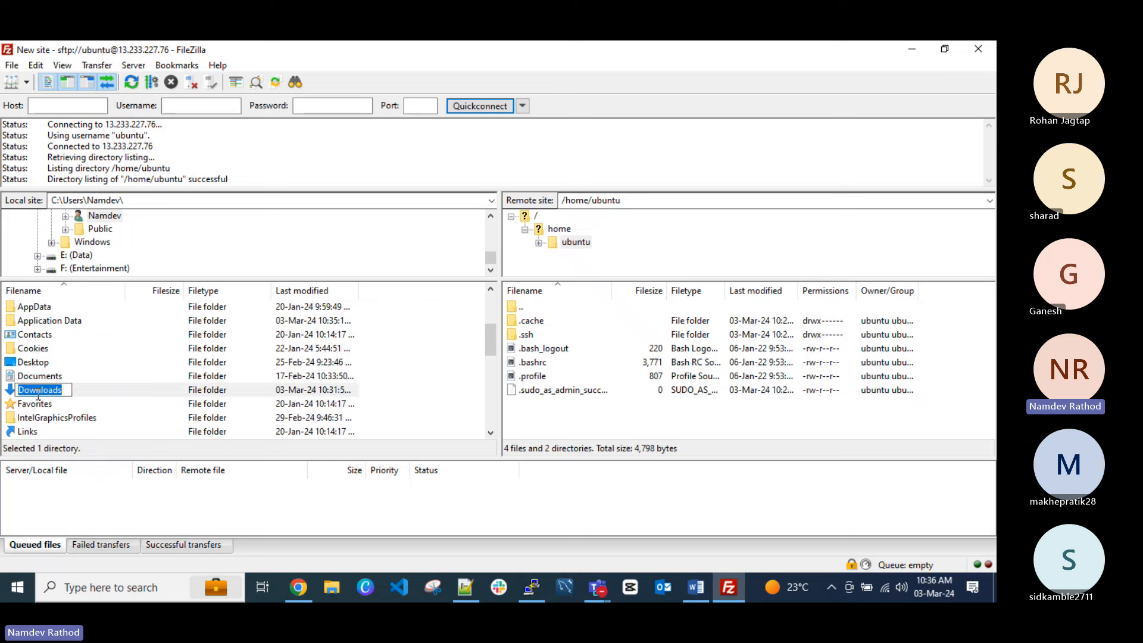
{"action": "double_click", "coordinate": [38, 390]}
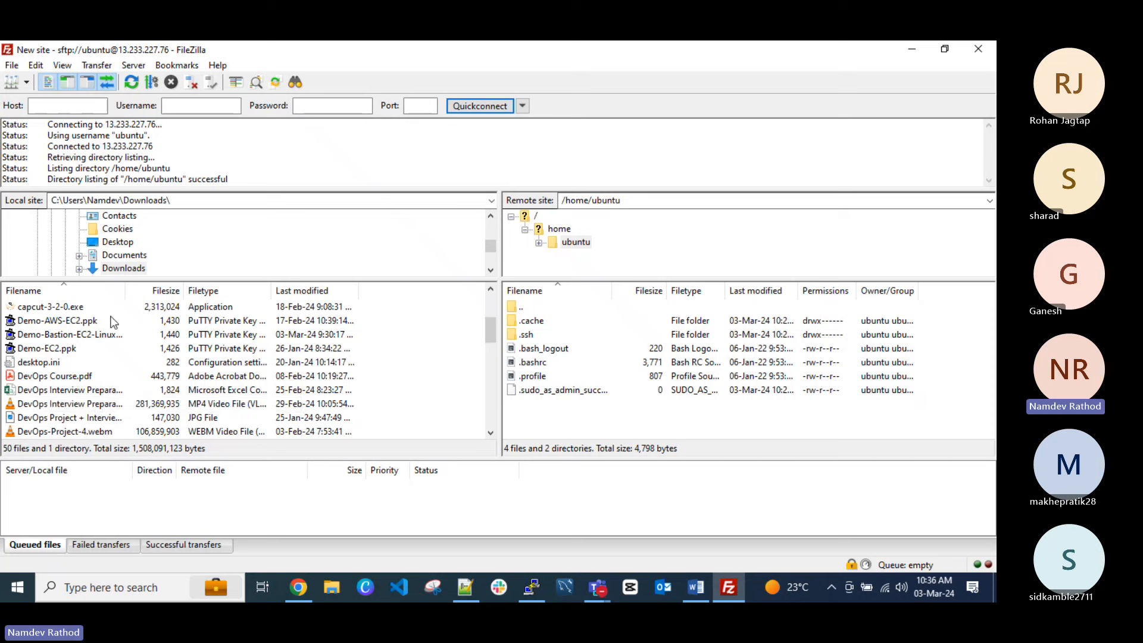
{"action": "left_click_drag", "start_coordinate": [122, 291], "coordinate": [200, 292]}
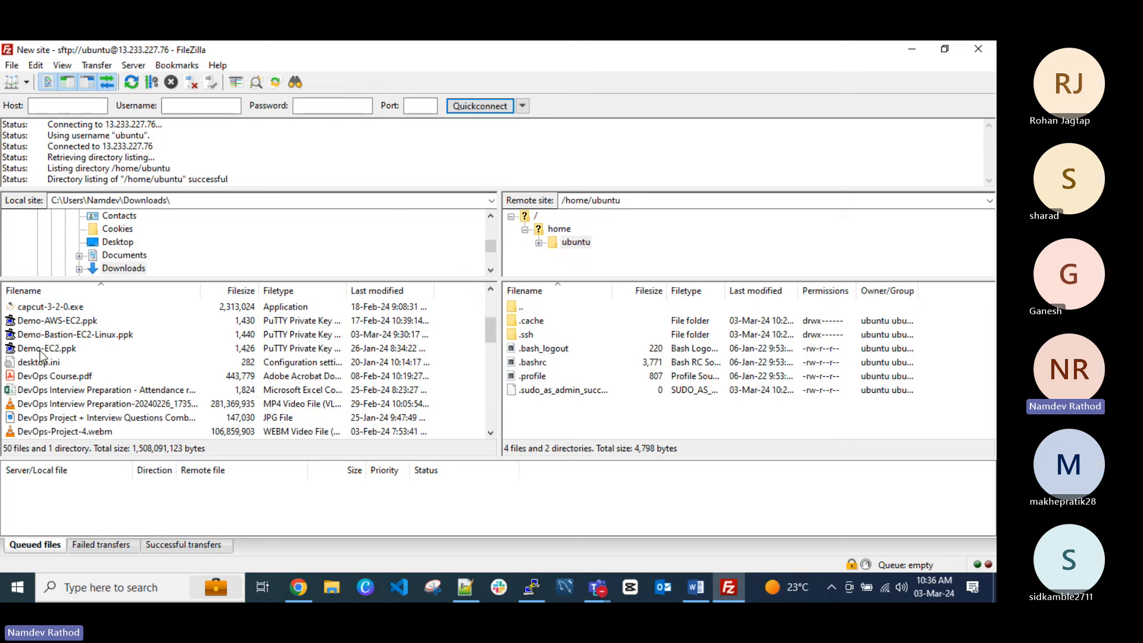
Upload Demo-Bastion-EC2-Linux.ppk to the remote /home/ubuntu folder and select the uploaded copy there.
{"action": "left_click", "coordinate": [108, 337]}
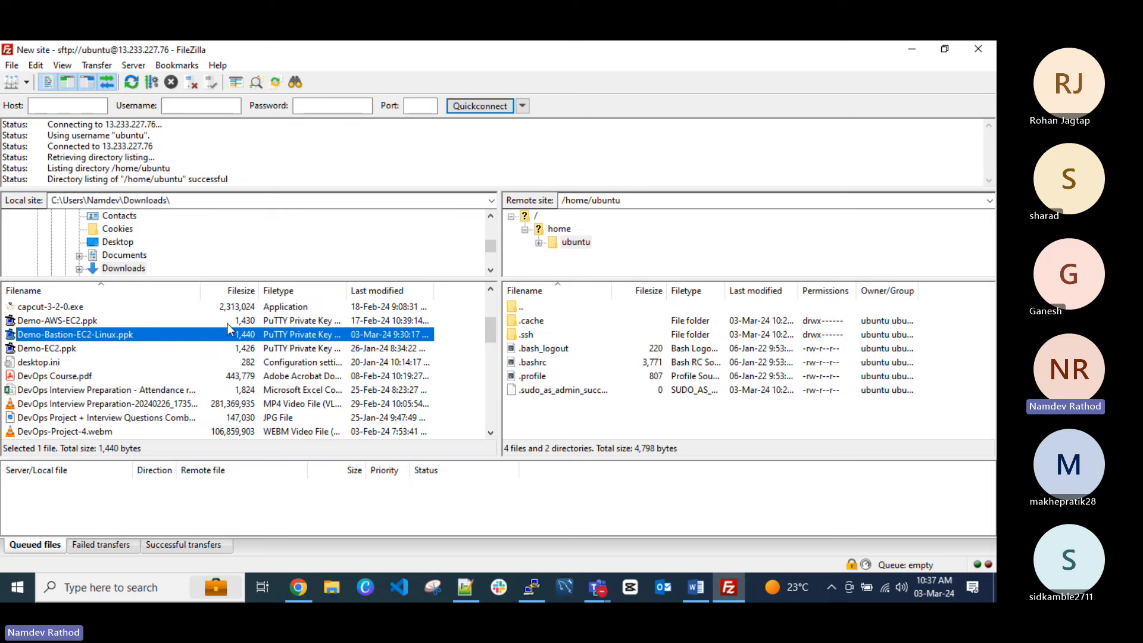
{"action": "right_click", "coordinate": [90, 337]}
{"action": "left_click", "coordinate": [125, 344]}
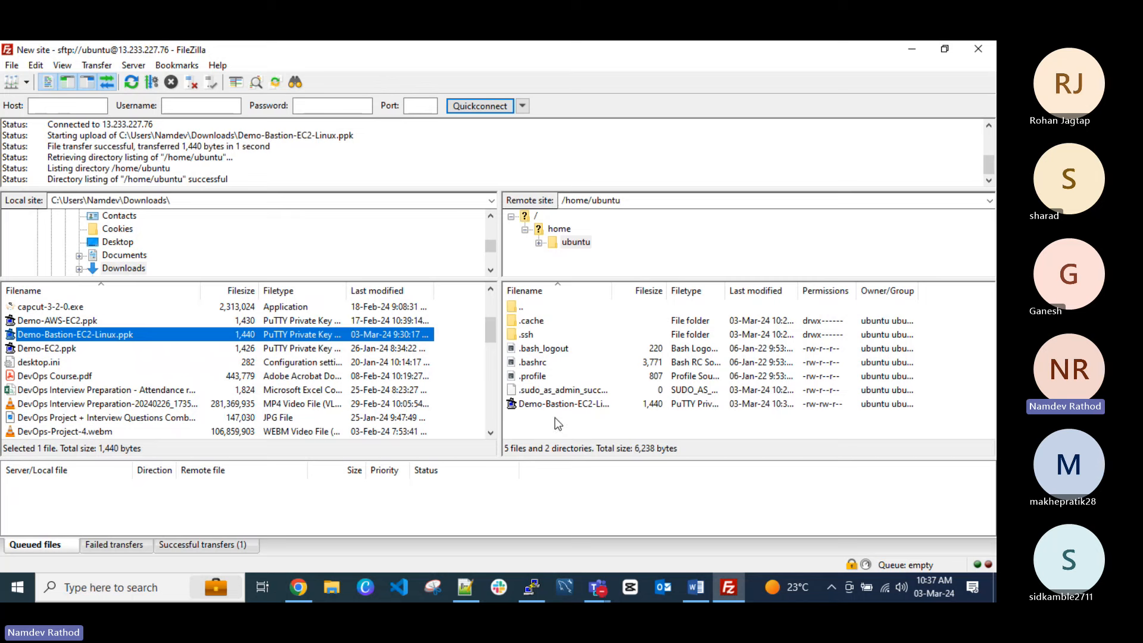
{"action": "left_click", "coordinate": [571, 405]}
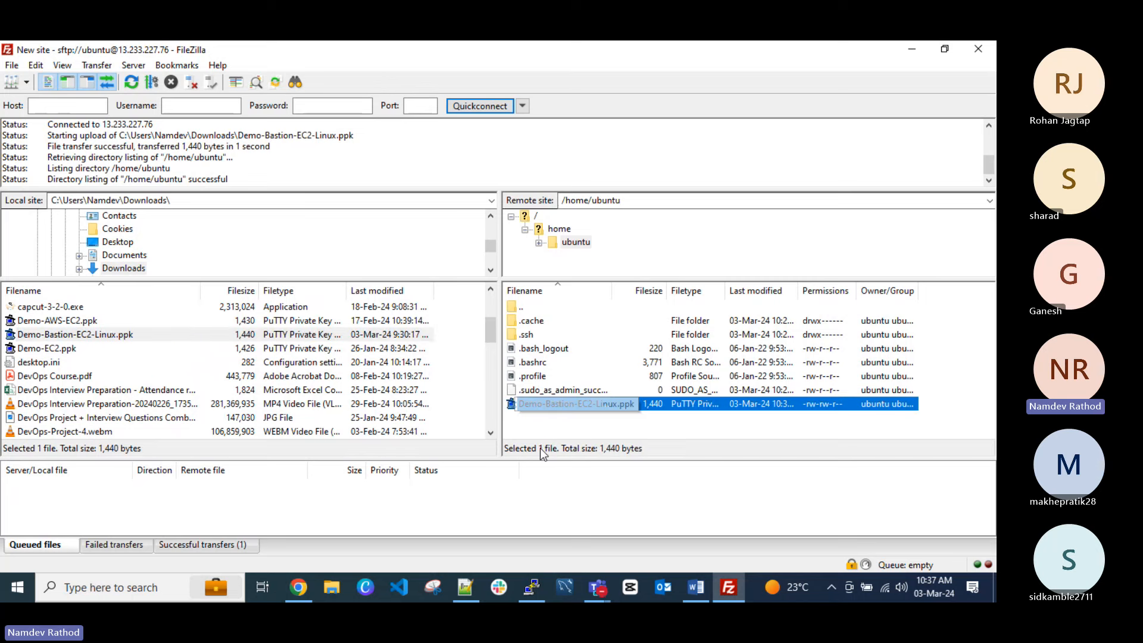
Switch to the PuTTY session and list /home/ubuntu to check for the uploaded Demo-Bastion-EC2-Linux.ppk file.
{"action": "left_click", "coordinate": [298, 588]}
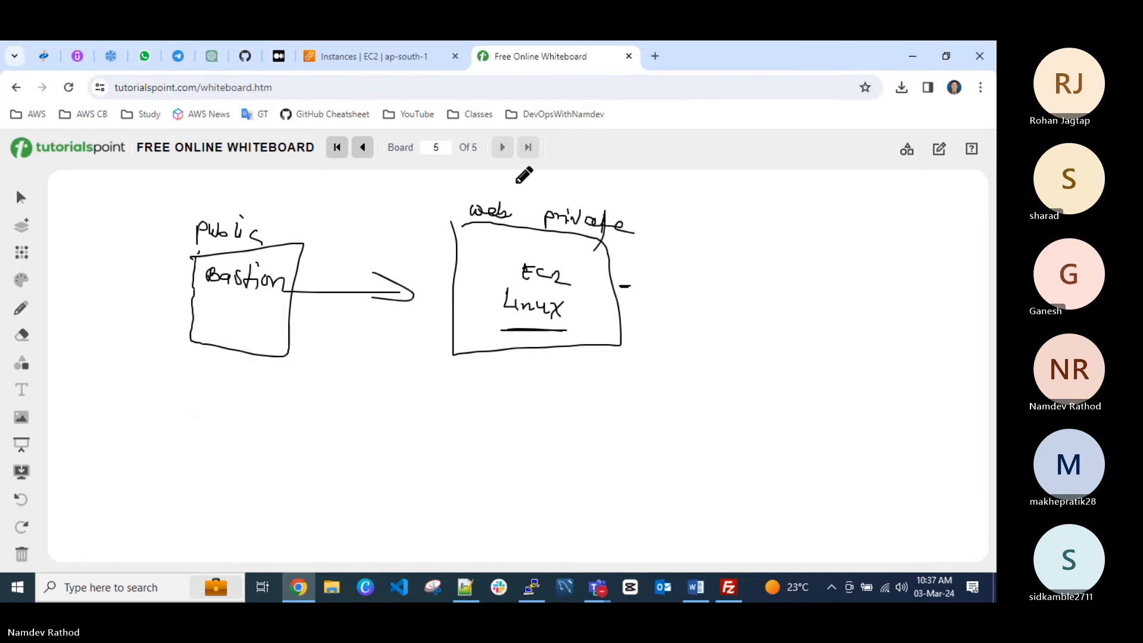
{"action": "left_click", "coordinate": [532, 590]}
{"action": "type", "text": "ls"}
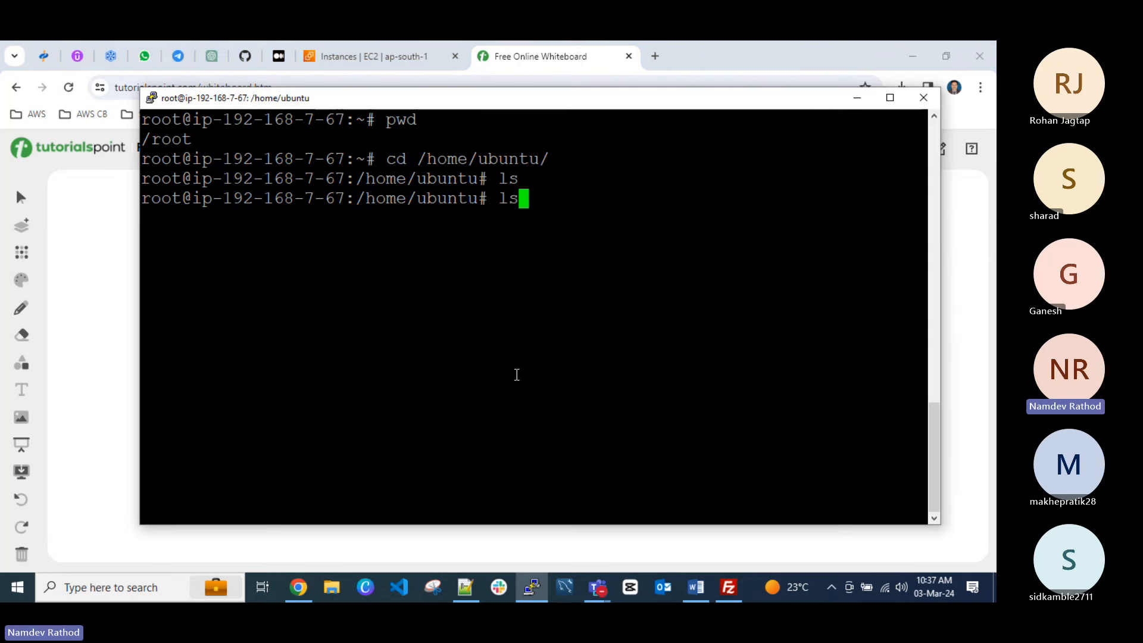
{"action": "key", "text": "Return"}
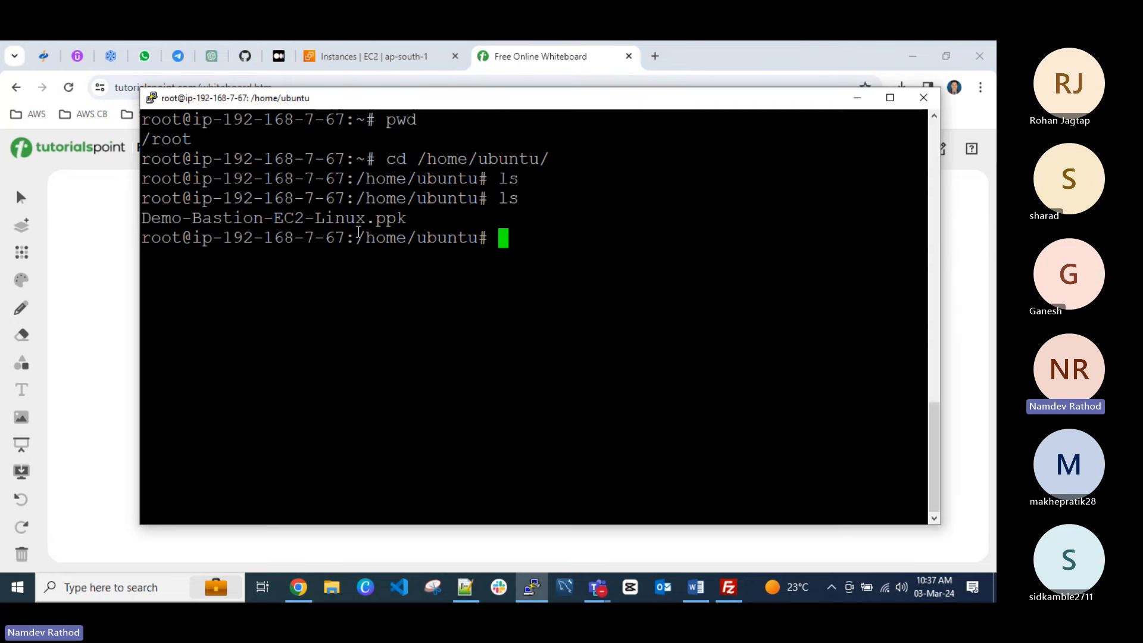
{"action": "left_click_drag", "start_coordinate": [407, 221], "coordinate": [212, 220]}
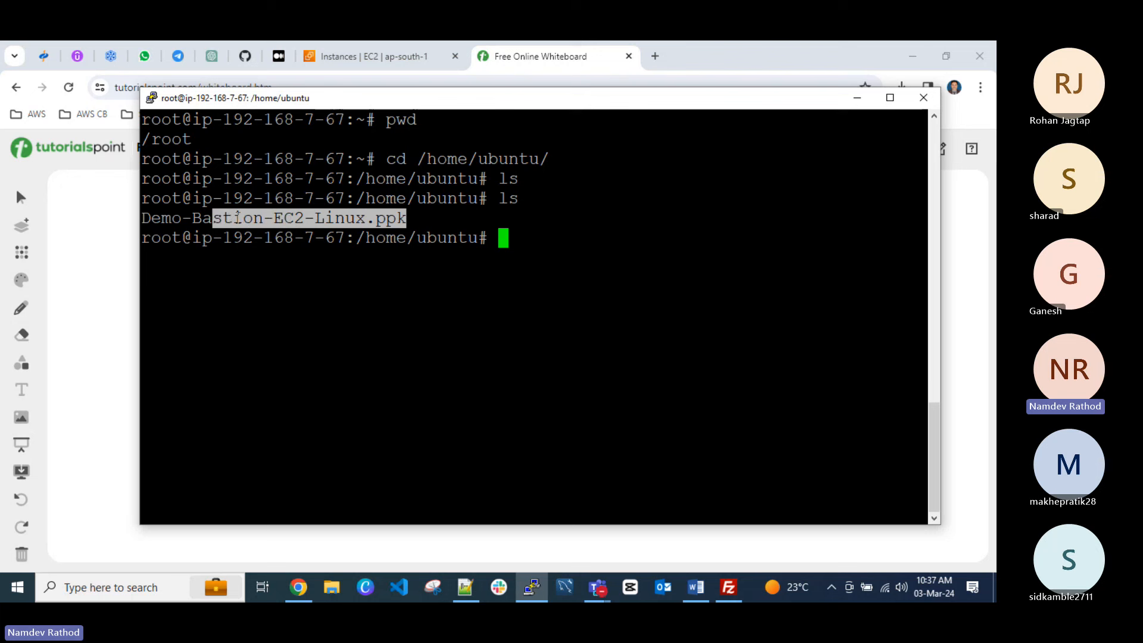
{"action": "left_click", "coordinate": [410, 256]}
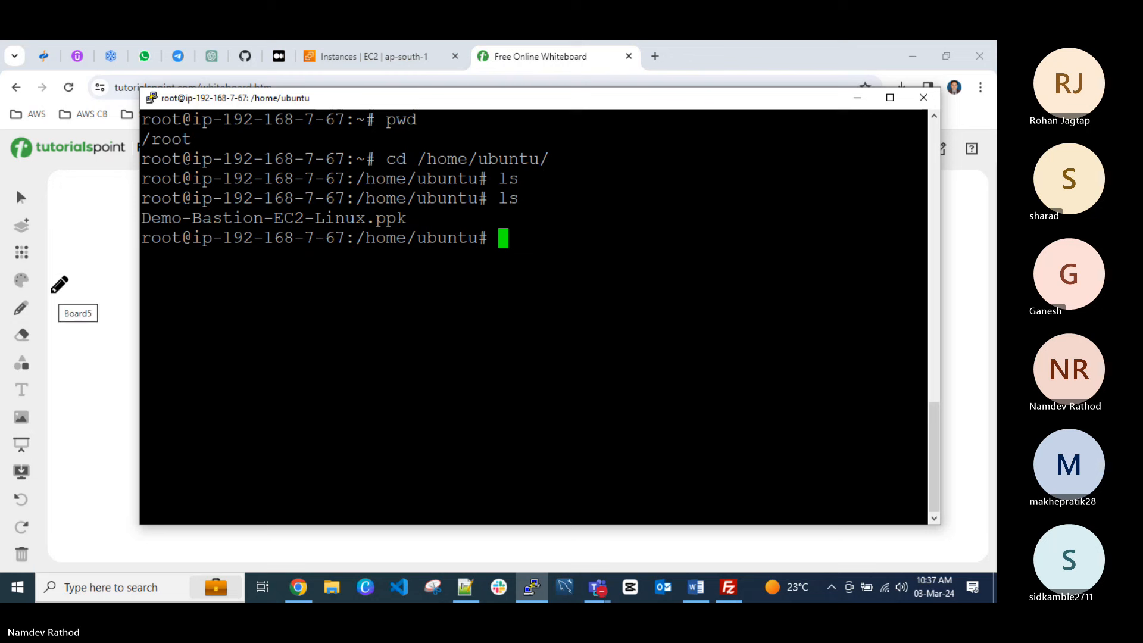
Look through the local Downloads folder in File Explorer for the key files, and minimize the window to return to PuTTY.
{"action": "left_click", "coordinate": [331, 587]}
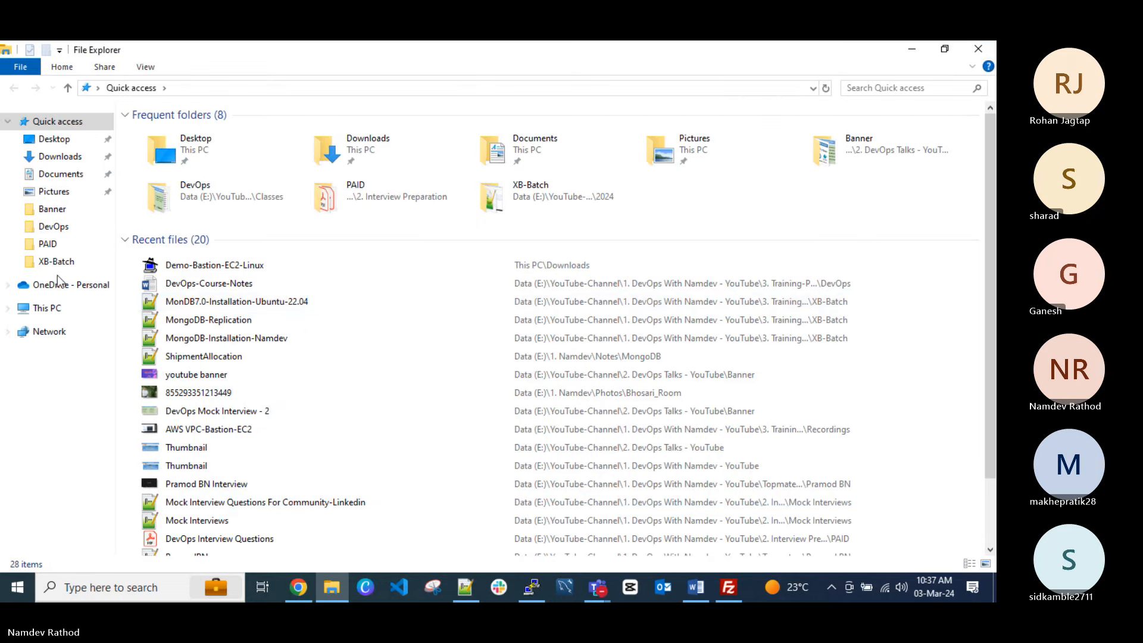
{"action": "left_click", "coordinate": [39, 309]}
{"action": "left_click", "coordinate": [63, 160]}
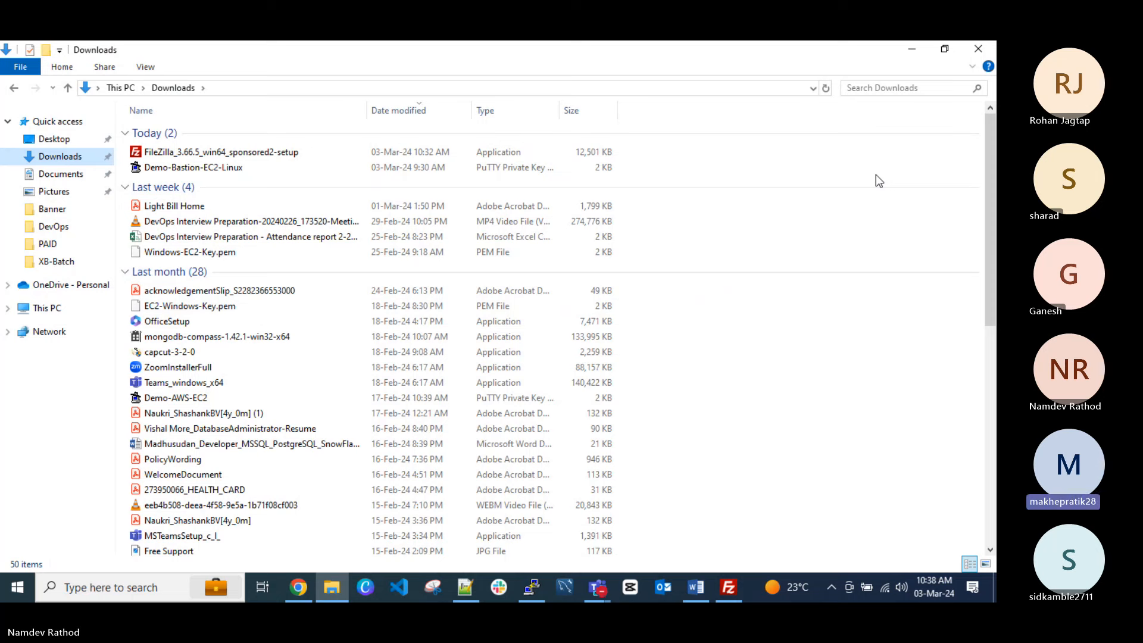
{"action": "left_click", "coordinate": [921, 53]}
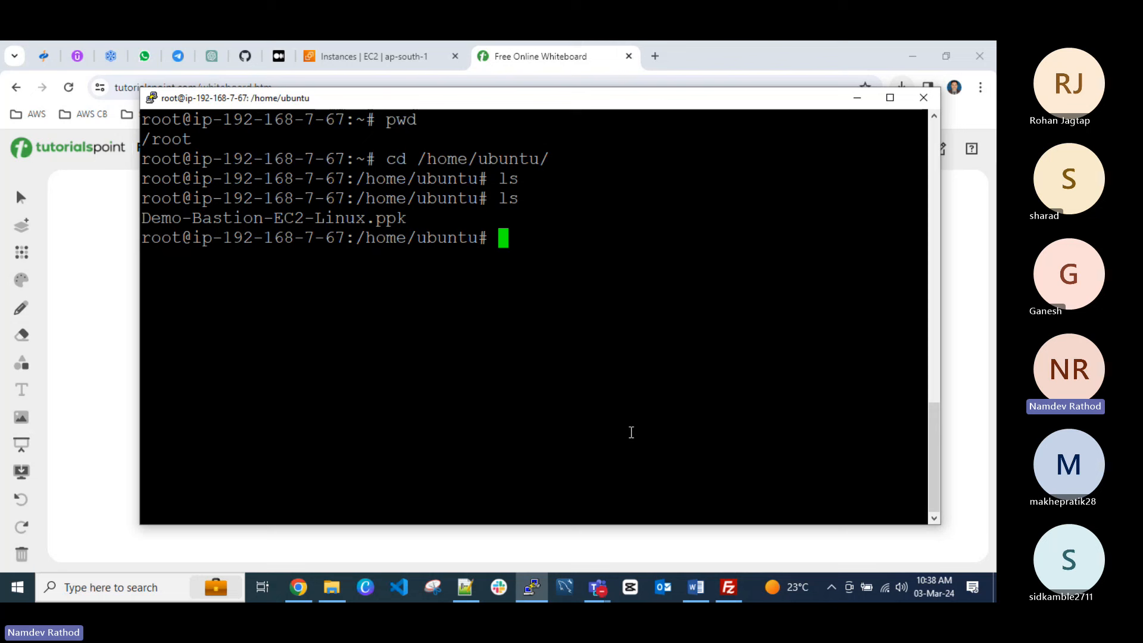
Begin the command ssh -i Demo-Bastion-EC2-Linux.ppk ec2-user@ without running it, and widen the terminal window.
{"action": "type", "text": "ssh -i "}
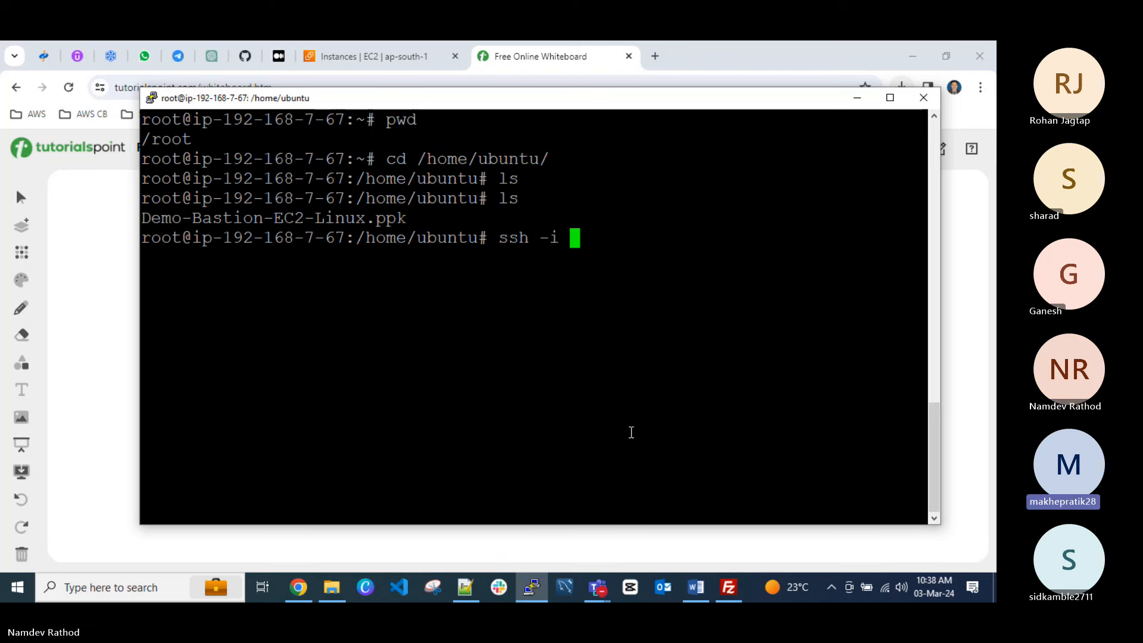
{"action": "type", "text": "De"}
{"action": "key", "text": "Tab"}
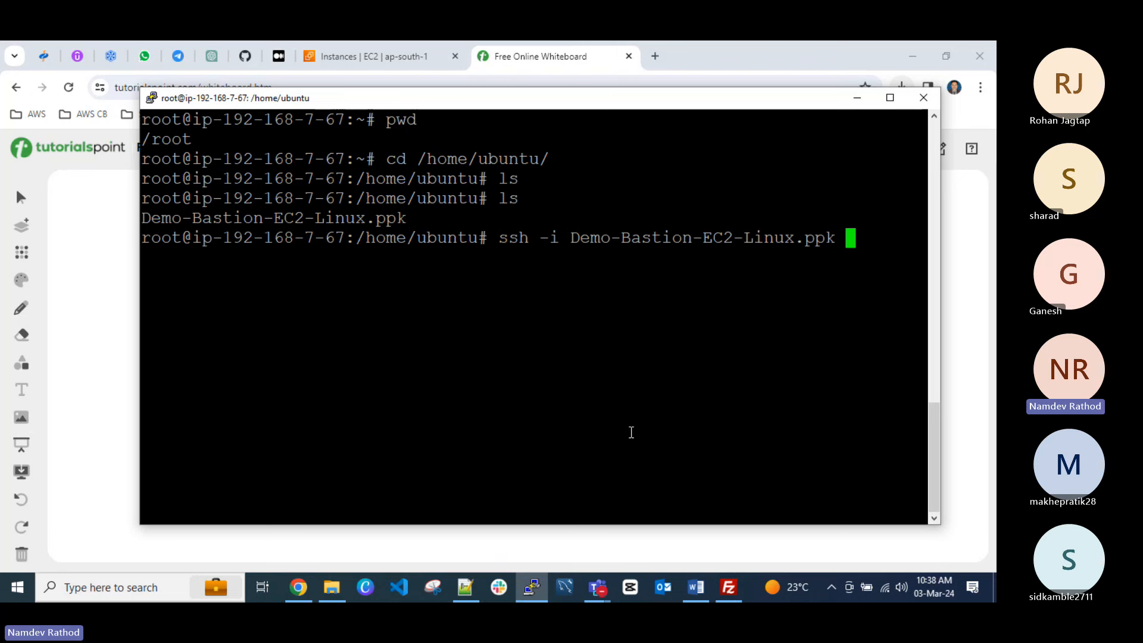
{"action": "type", "text": "ec2-"}
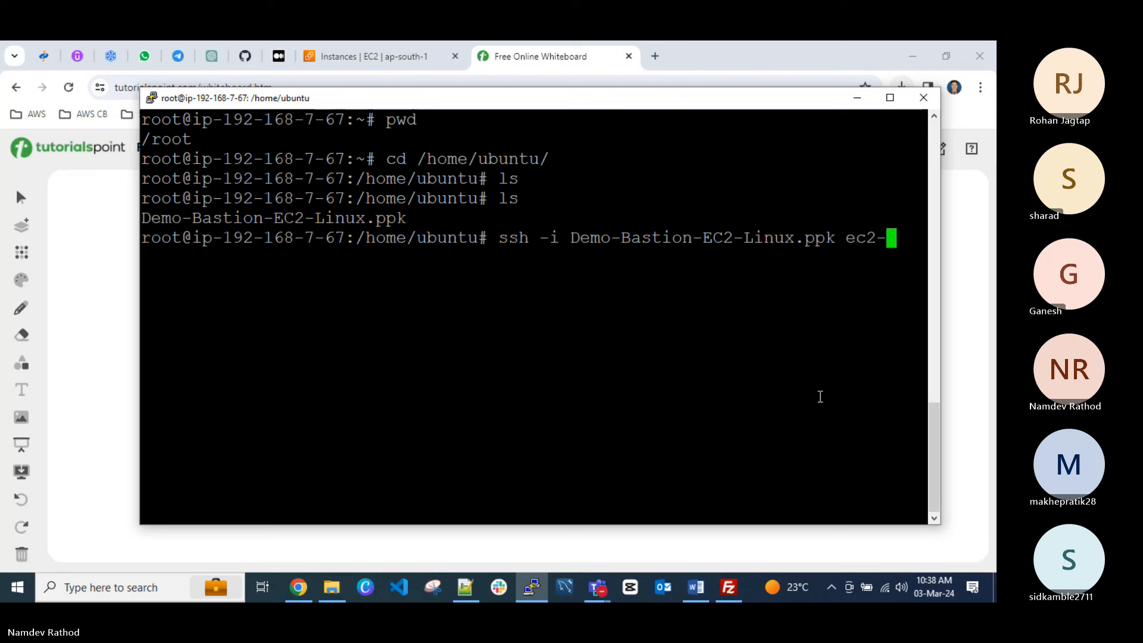
{"action": "left_click_drag", "start_coordinate": [940, 420], "coordinate": [981, 417]}
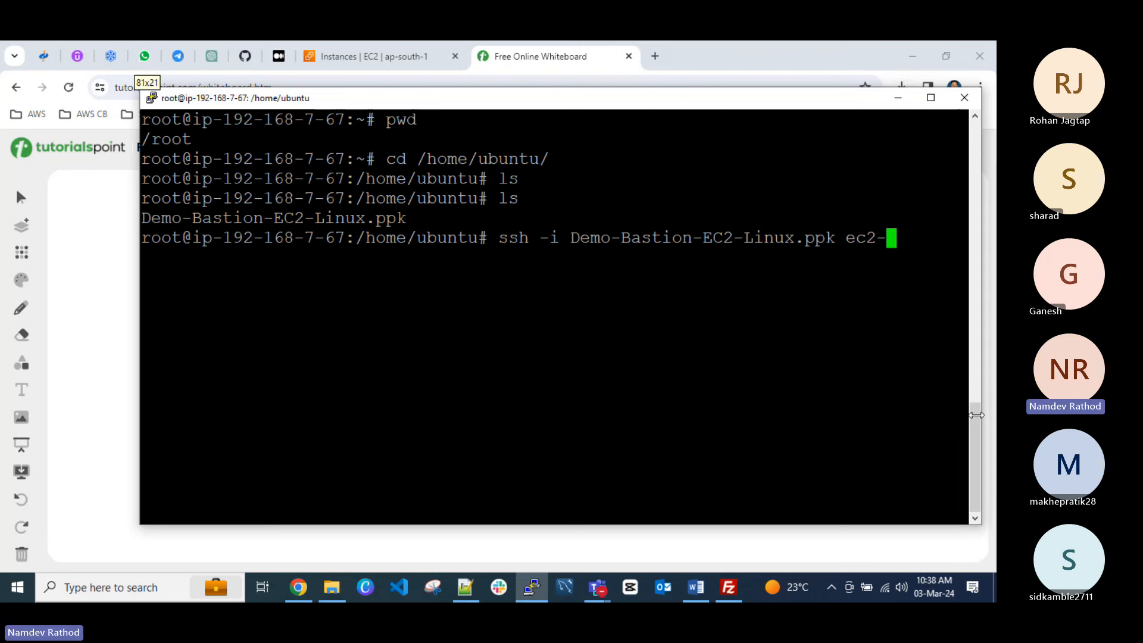
{"action": "type", "text": "u"}
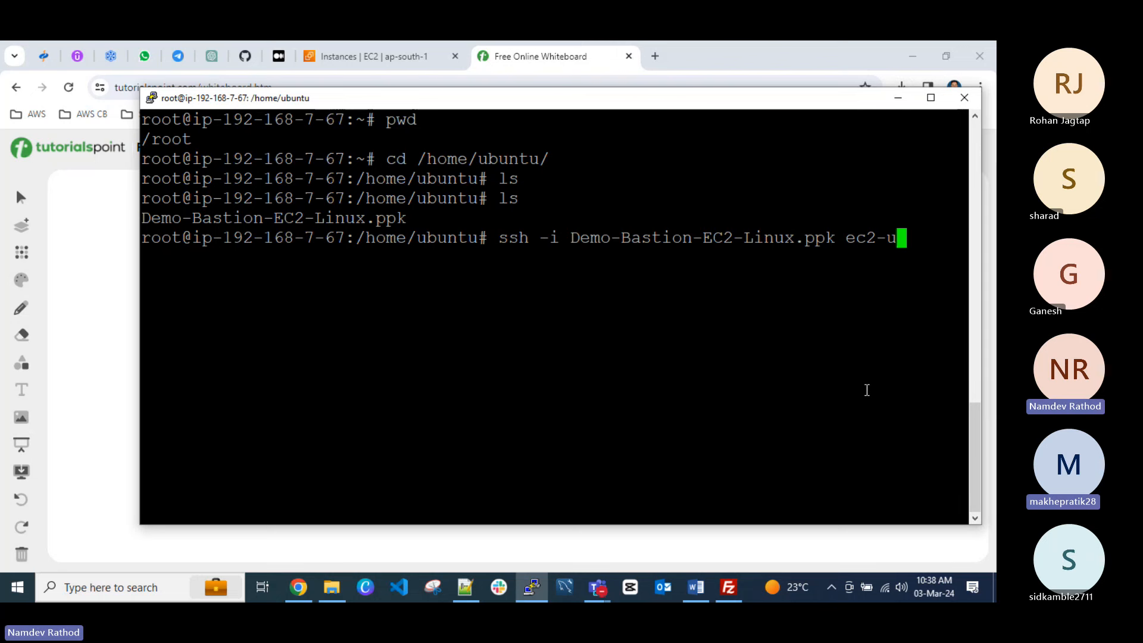
{"action": "type", "text": "ser@"}
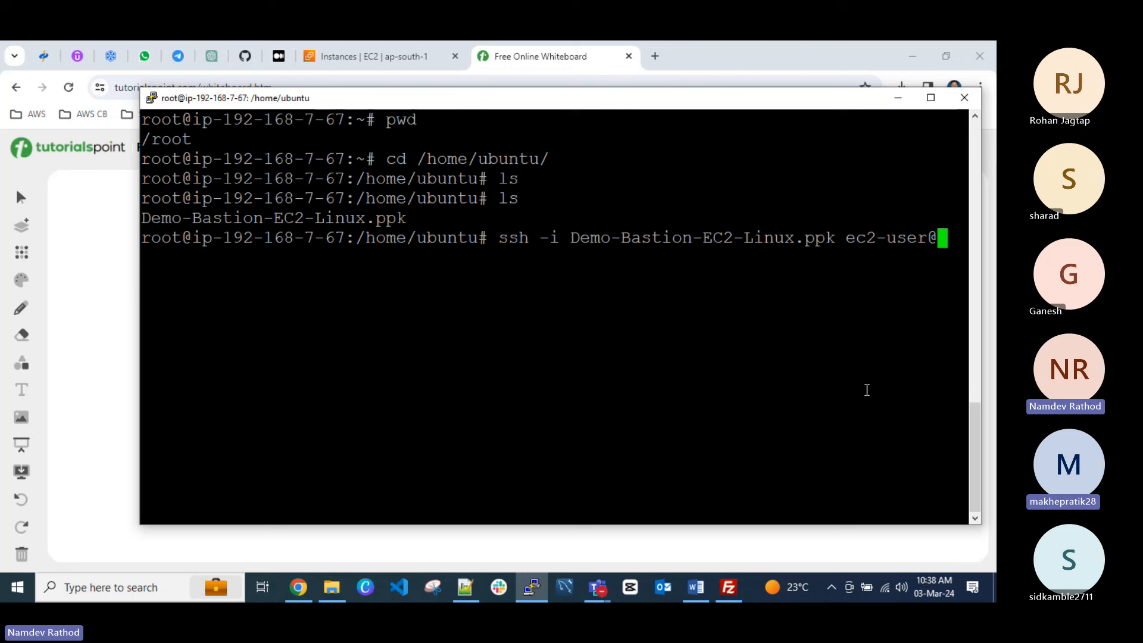
In the EC2 console, select only the Demo-EC2-Linux-Web-Private instance and copy its private IPv4 address.
{"action": "left_click", "coordinate": [338, 58]}
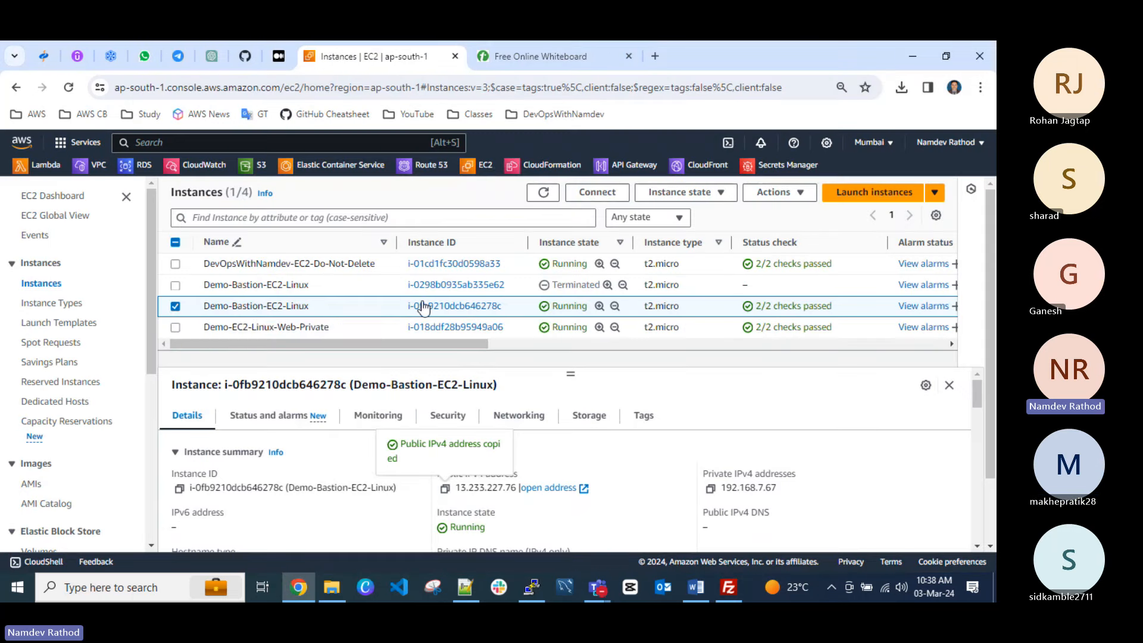
{"action": "left_click", "coordinate": [175, 328]}
{"action": "left_click", "coordinate": [175, 307]}
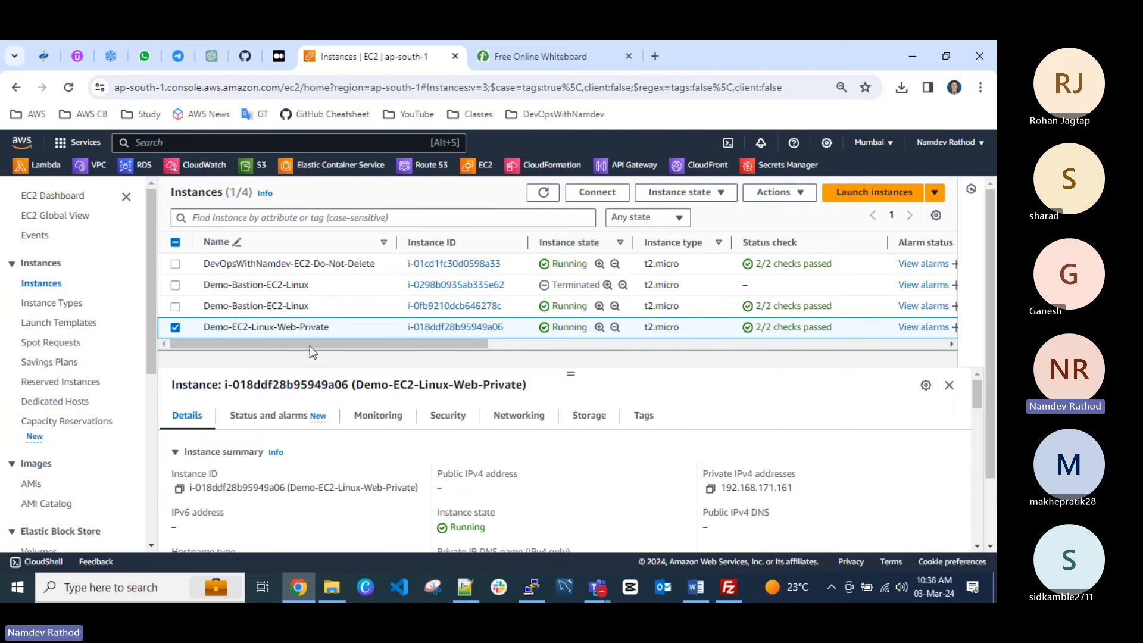
{"action": "left_click", "coordinate": [711, 490]}
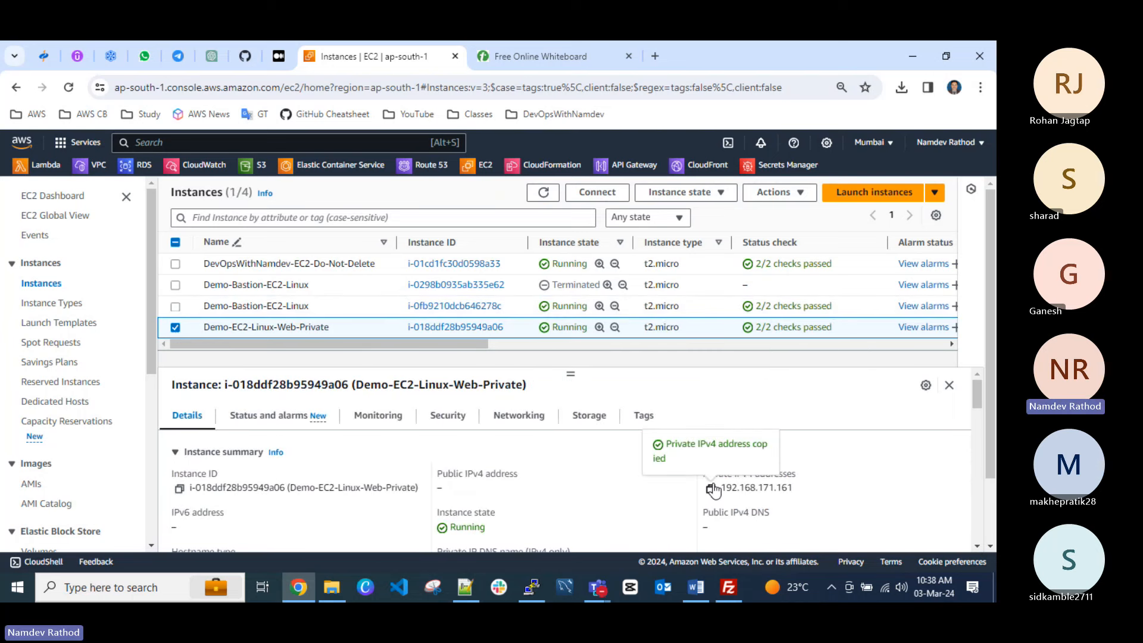
Back in PuTTY, complete the SSH command with 192.168.171.161, run it and accept the host key with yes.
{"action": "left_click", "coordinate": [531, 587]}
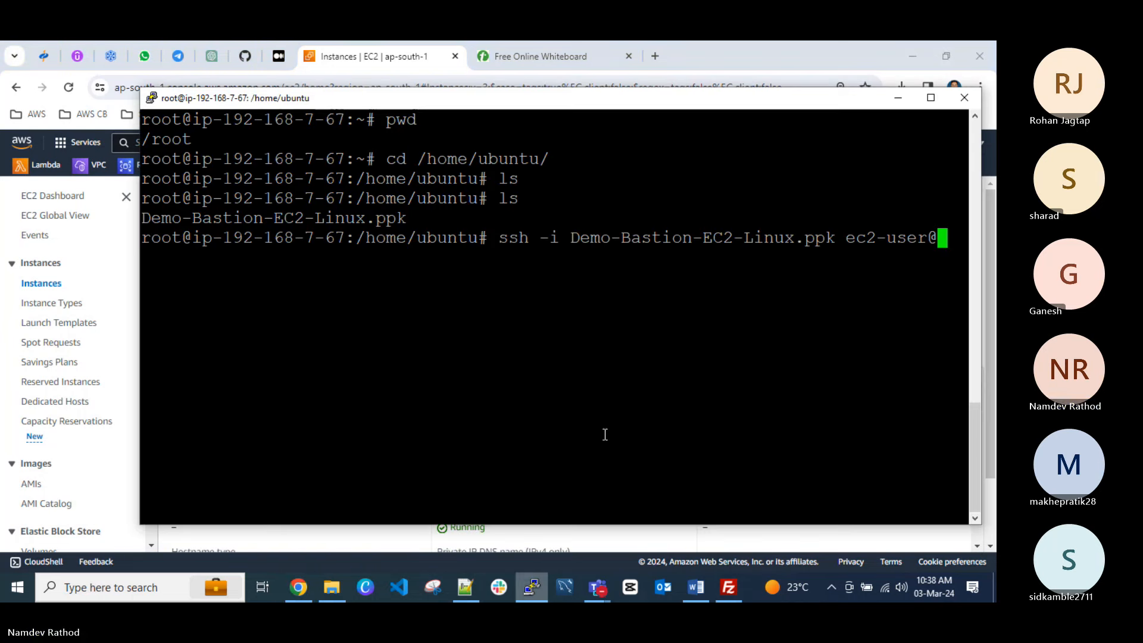
{"action": "right_click", "coordinate": [718, 355]}
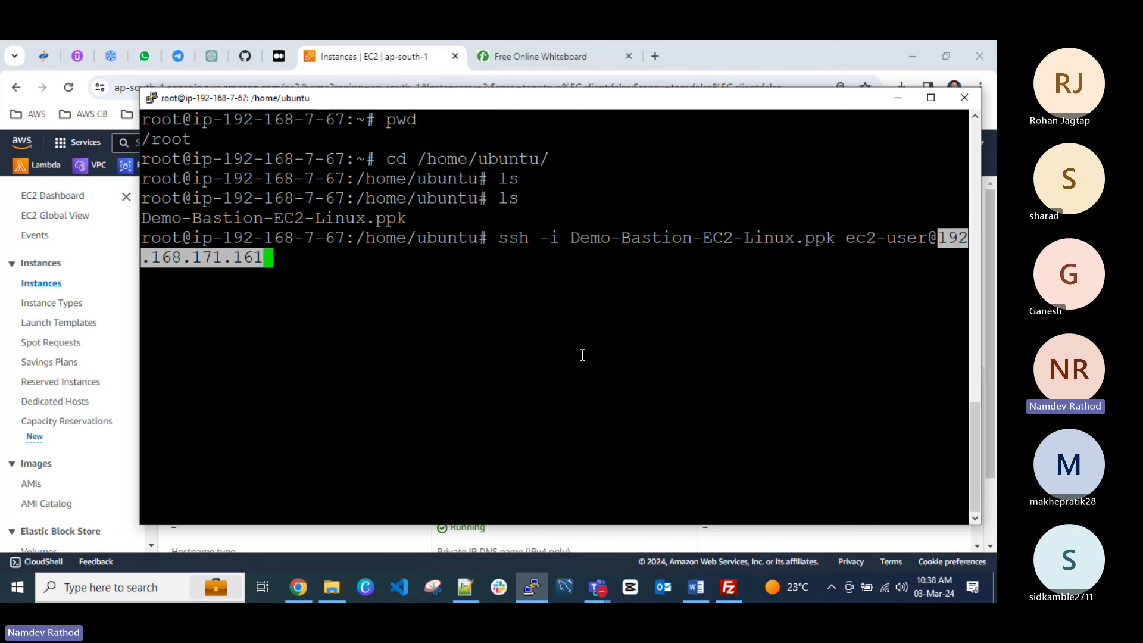
{"action": "key", "text": "Return"}
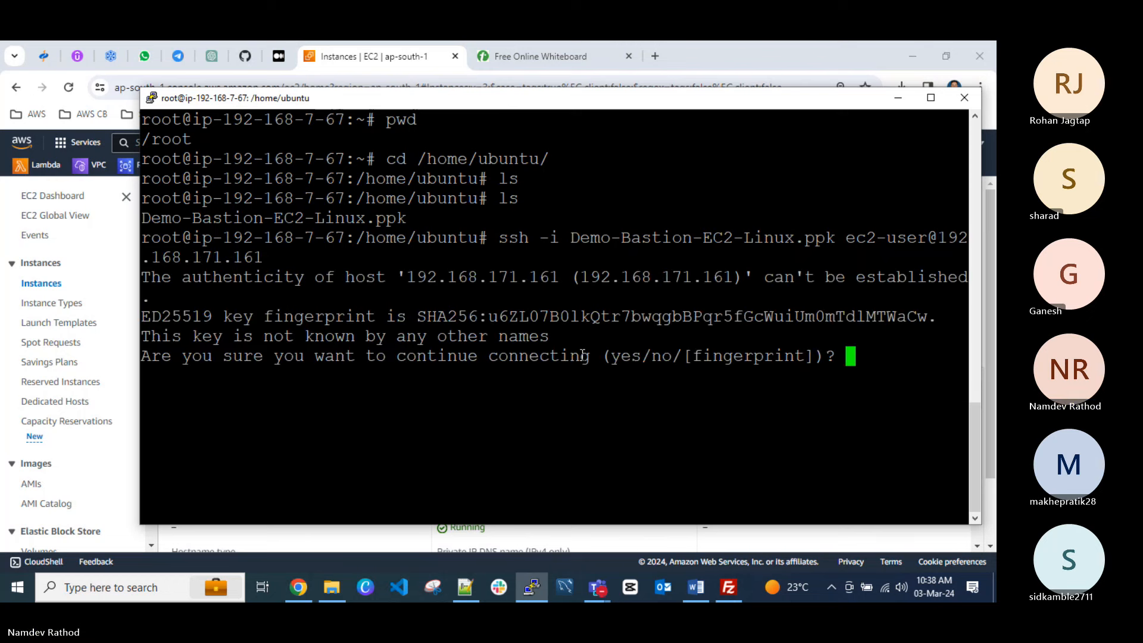
{"action": "type", "text": "yes"}
{"action": "key", "text": "Return"}
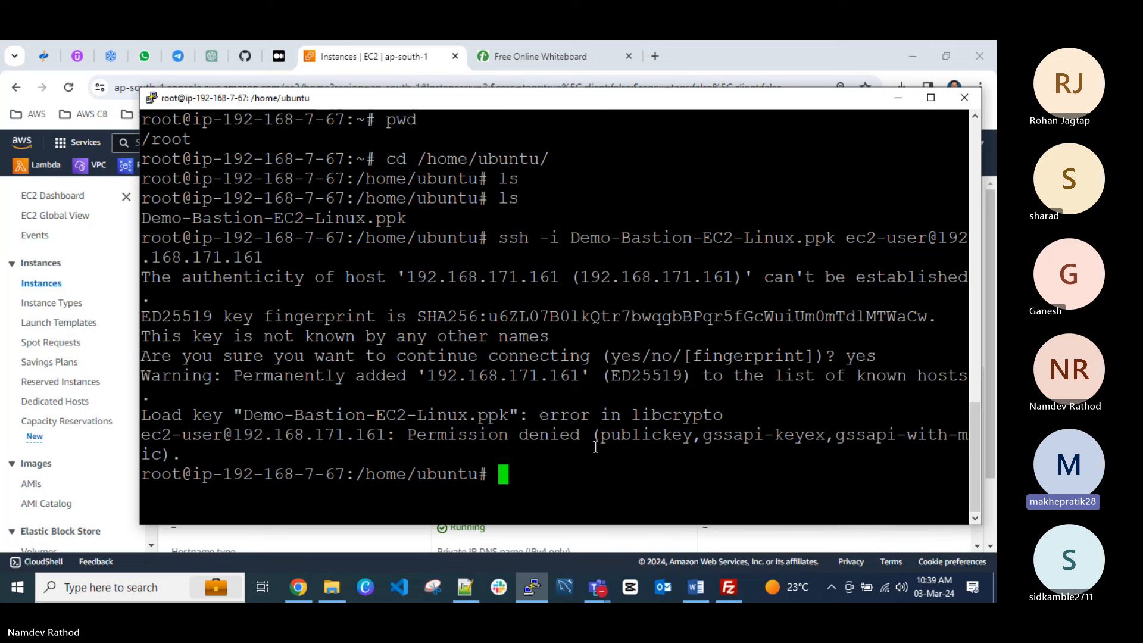
Clear the terminal, list all files with ls -la, and set Demo-Bastion-EC2-Linux.ppk's permissions to 600 with chmod.
{"action": "key", "text": "ctrl+l"}
{"action": "type", "text": "ls -la"}
{"action": "key", "text": "Return"}
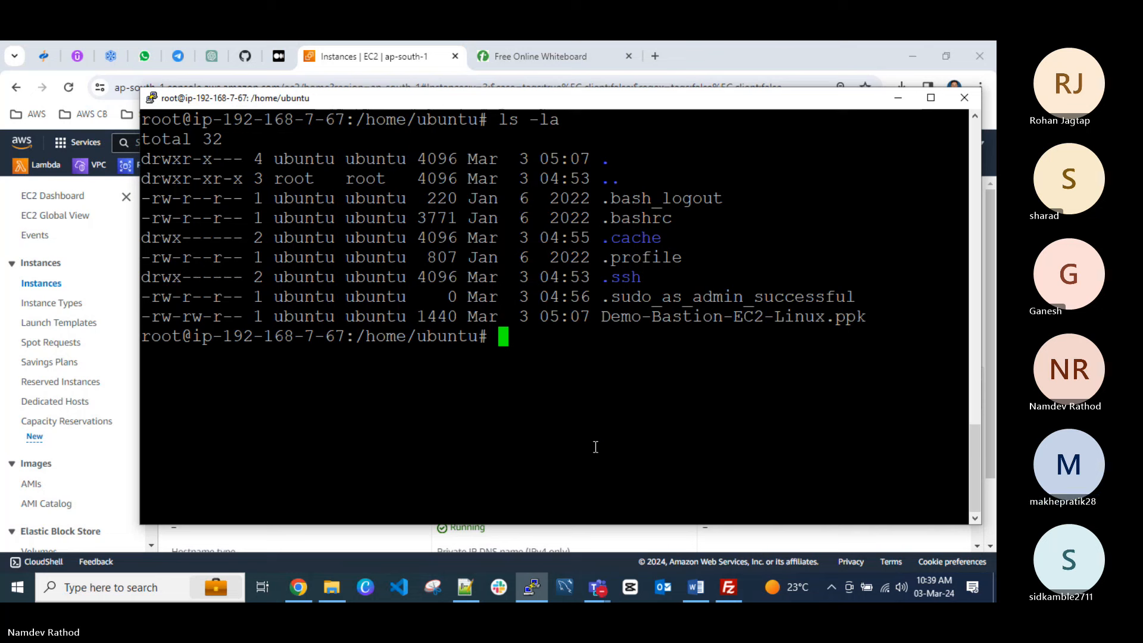
{"action": "type", "text": "chmod "}
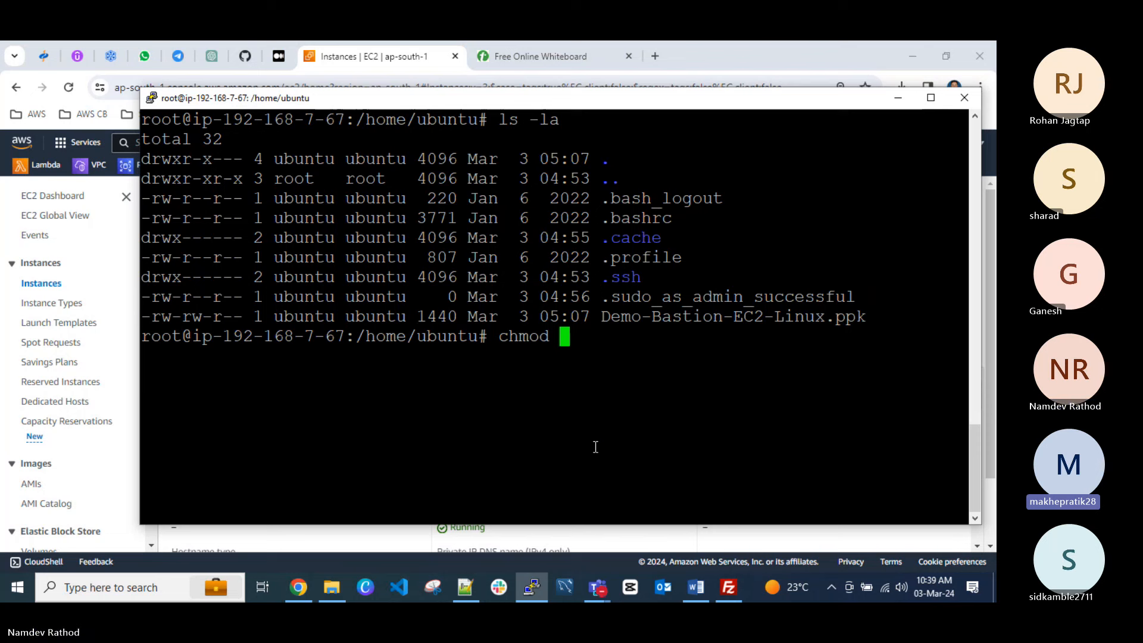
{"action": "type", "text": "60"}
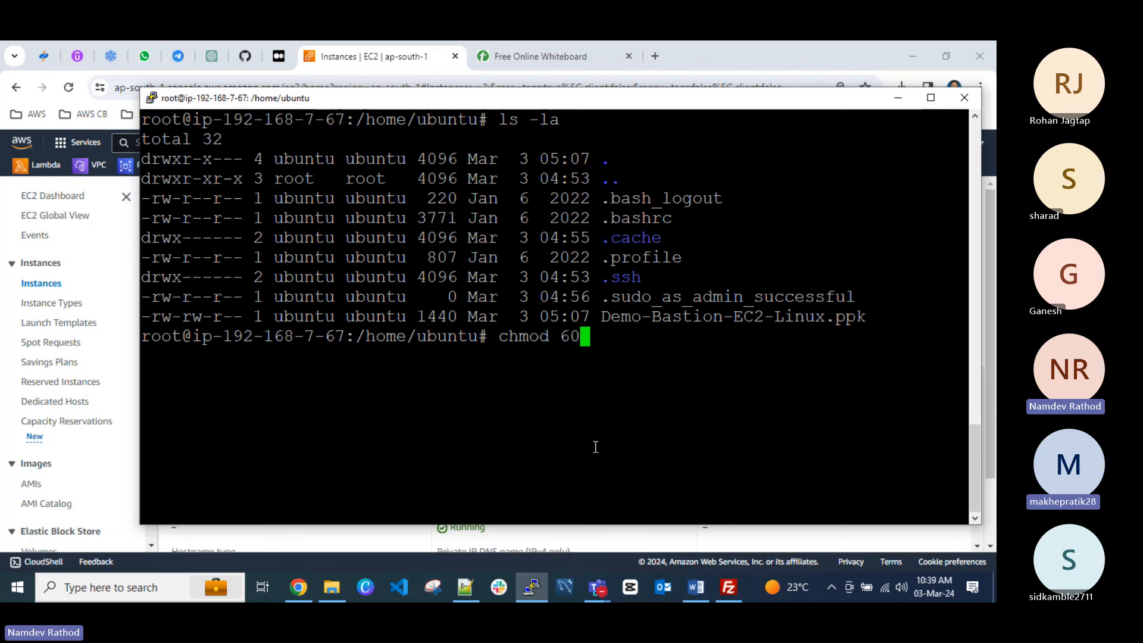
{"action": "type", "text": "0 Demo"}
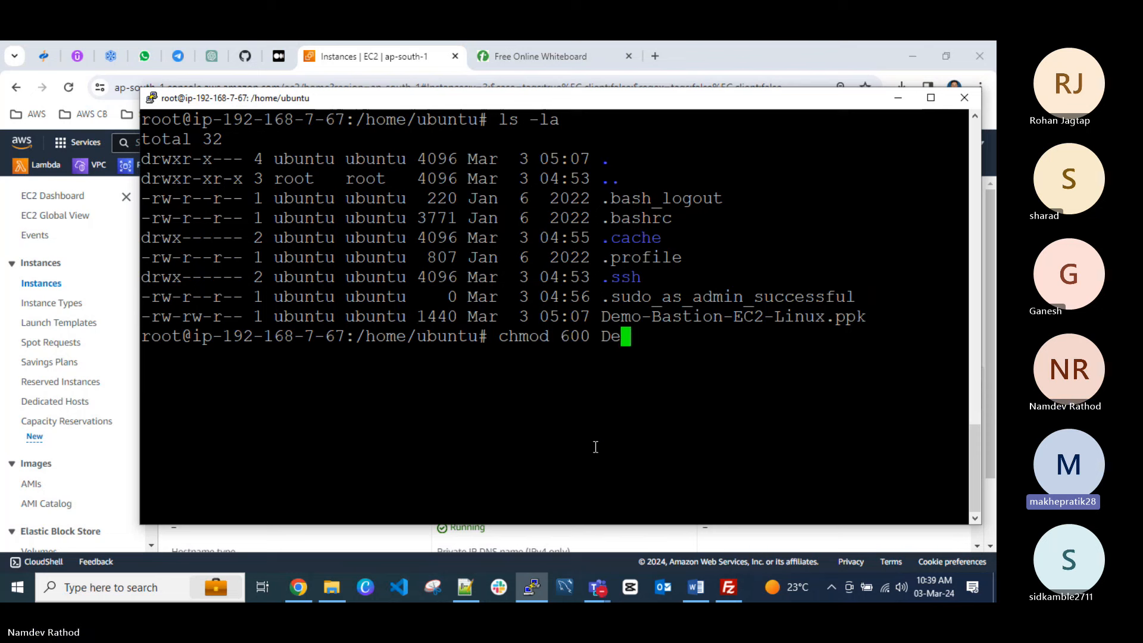
{"action": "key", "text": "Tab"}
{"action": "key", "text": "Return"}
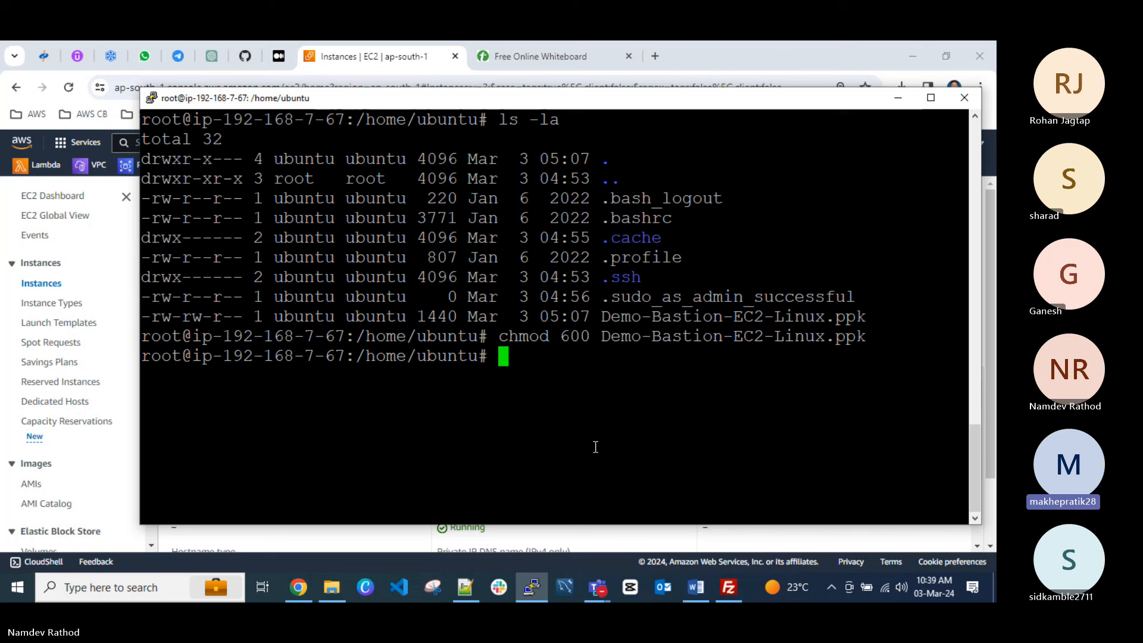
{"action": "type", "text": "ls -la"}
{"action": "key", "text": "Up"}
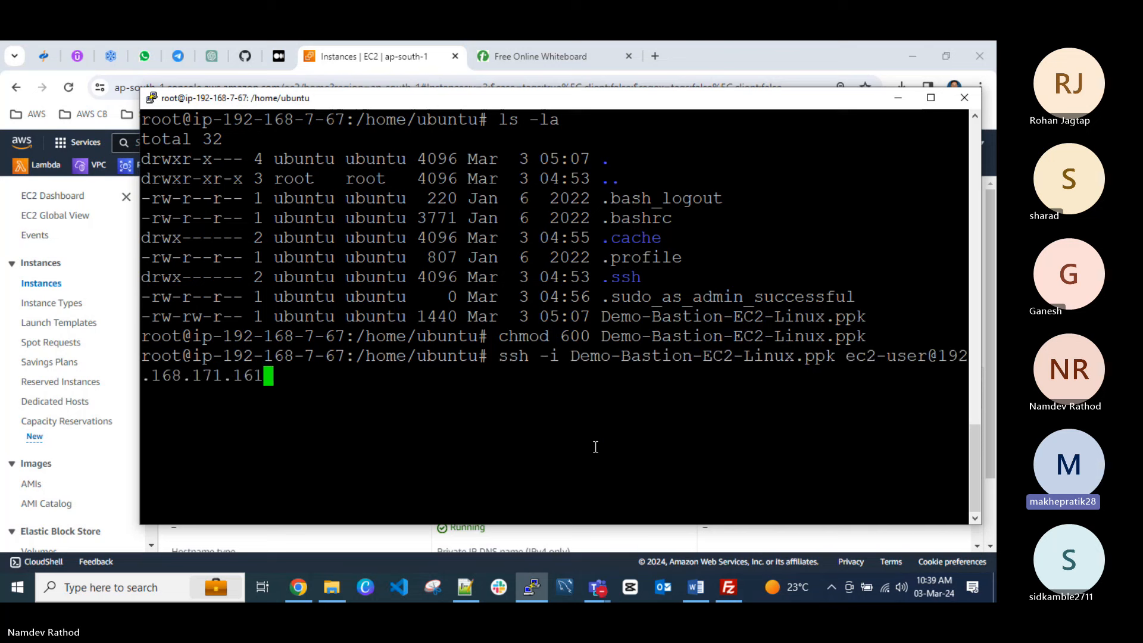
{"action": "key", "text": "Return"}
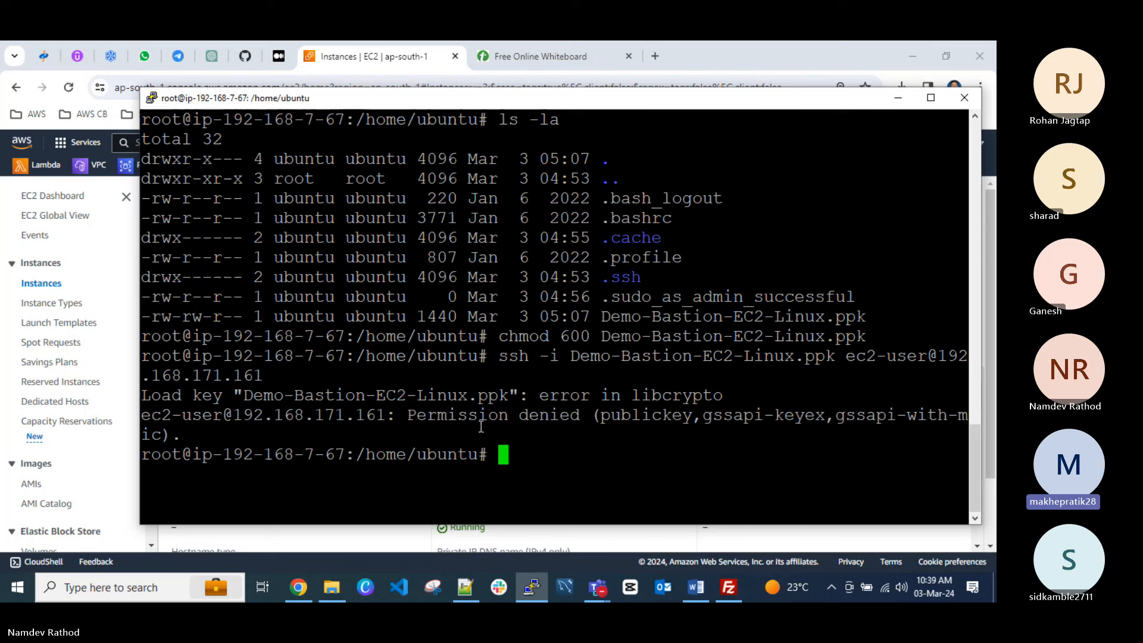
{"action": "left_click_drag", "start_coordinate": [185, 436], "coordinate": [144, 415]}
{"action": "left_click", "coordinate": [269, 407]}
{"action": "key", "text": "ctrl+l"}
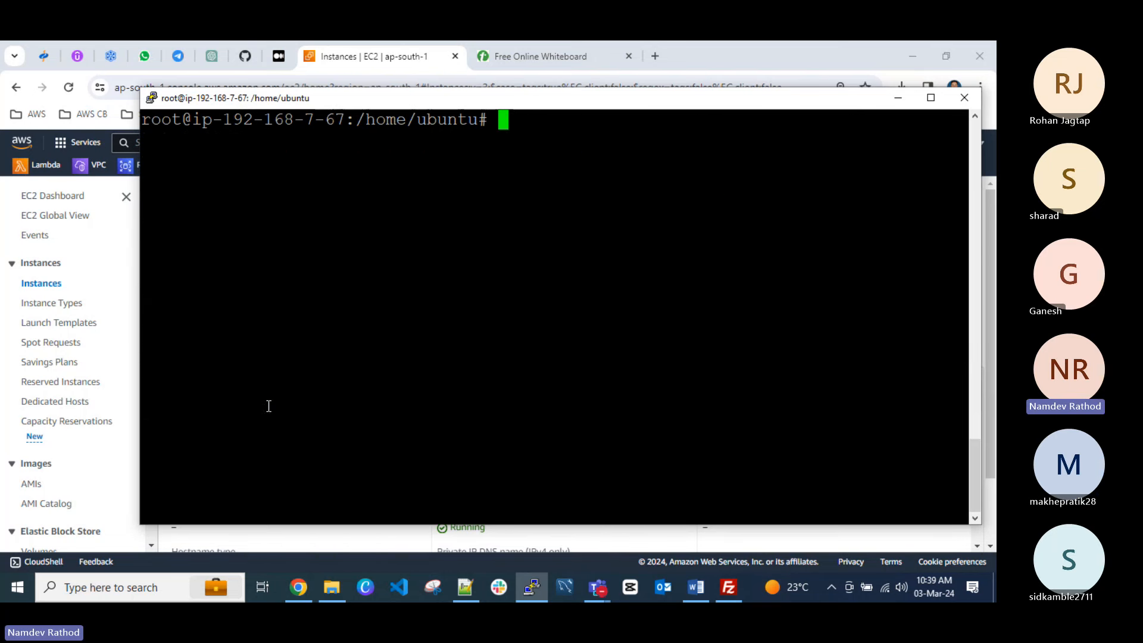
Review the Demo-EC2-Linux-Web-Private instance in the EC2 console, then return to PuTTY and move its window lower.
{"action": "left_click", "coordinate": [288, 541]}
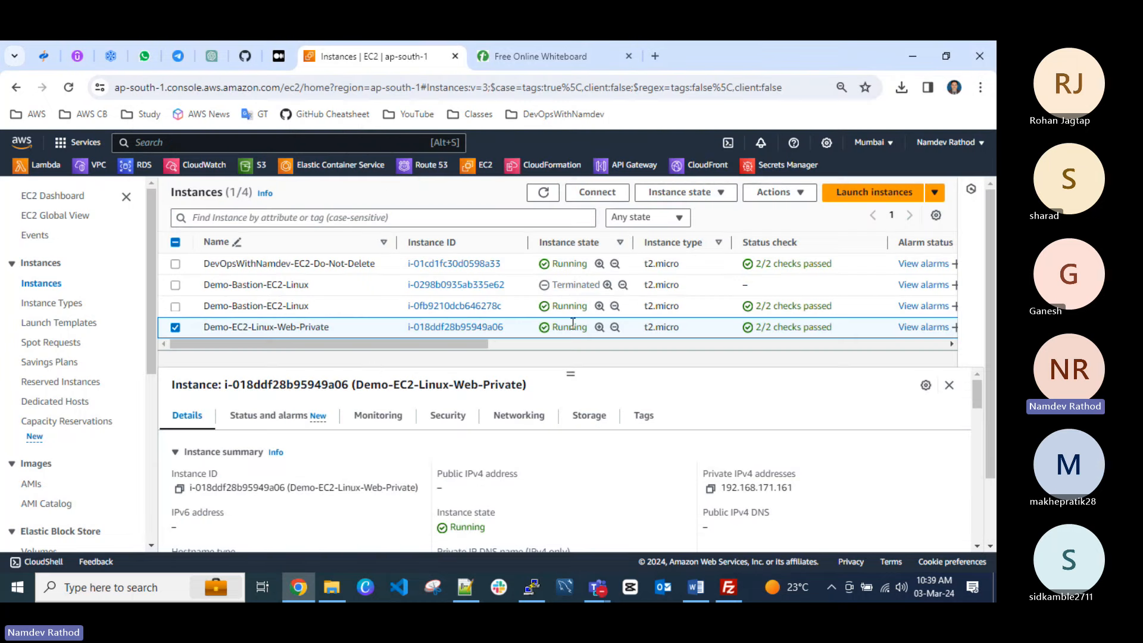
{"action": "left_click", "coordinate": [175, 327]}
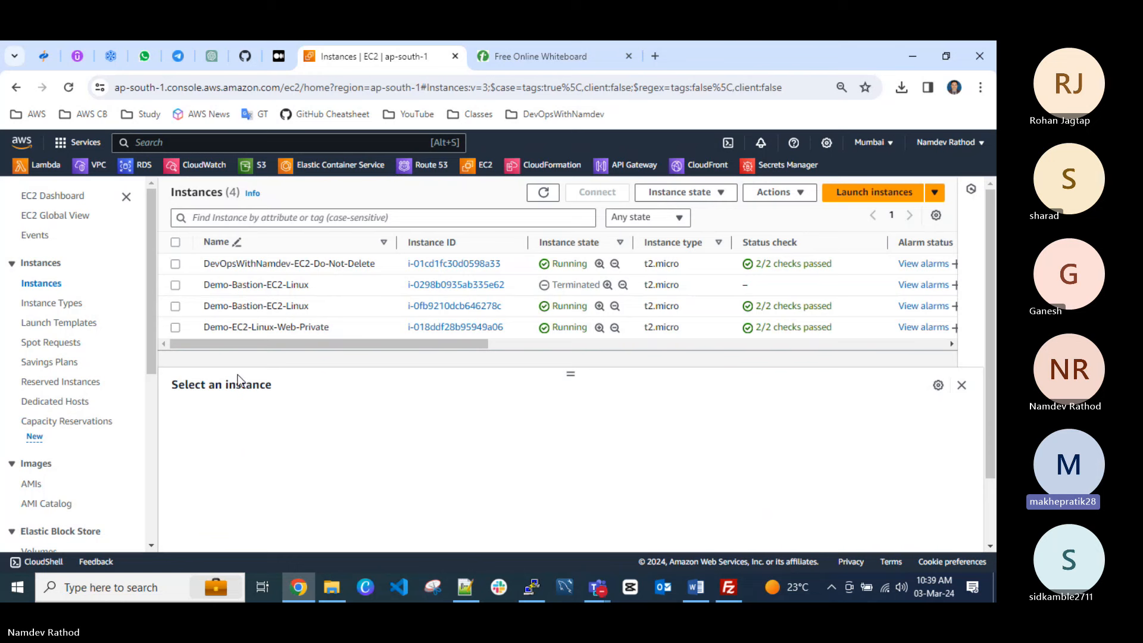
{"action": "left_click", "coordinate": [176, 327]}
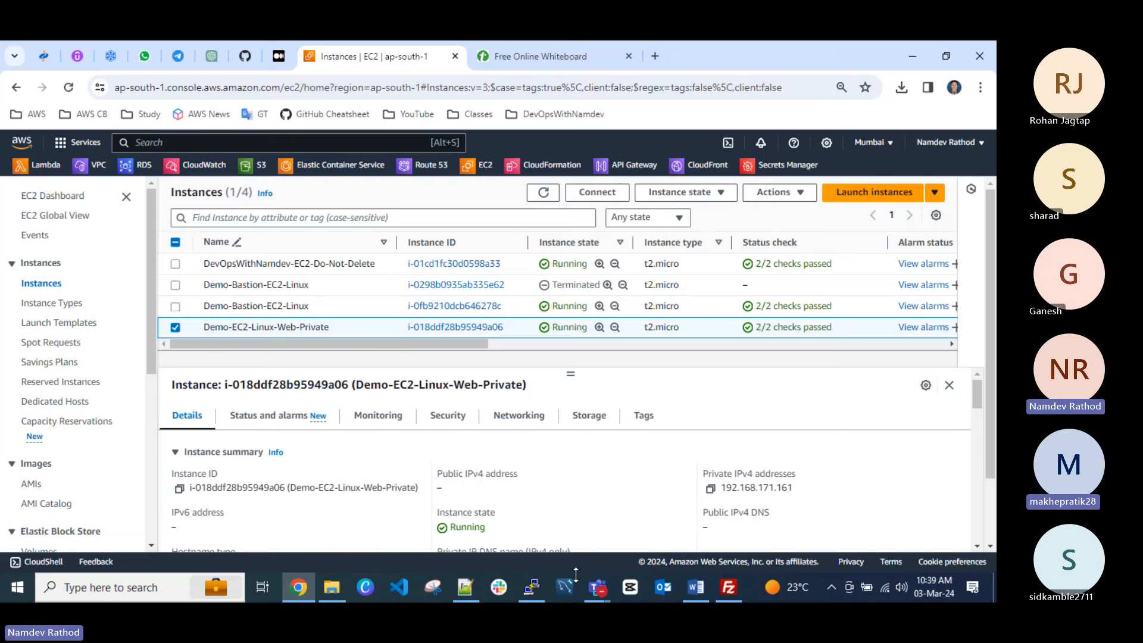
{"action": "mouse_move", "coordinate": [543, 586]}
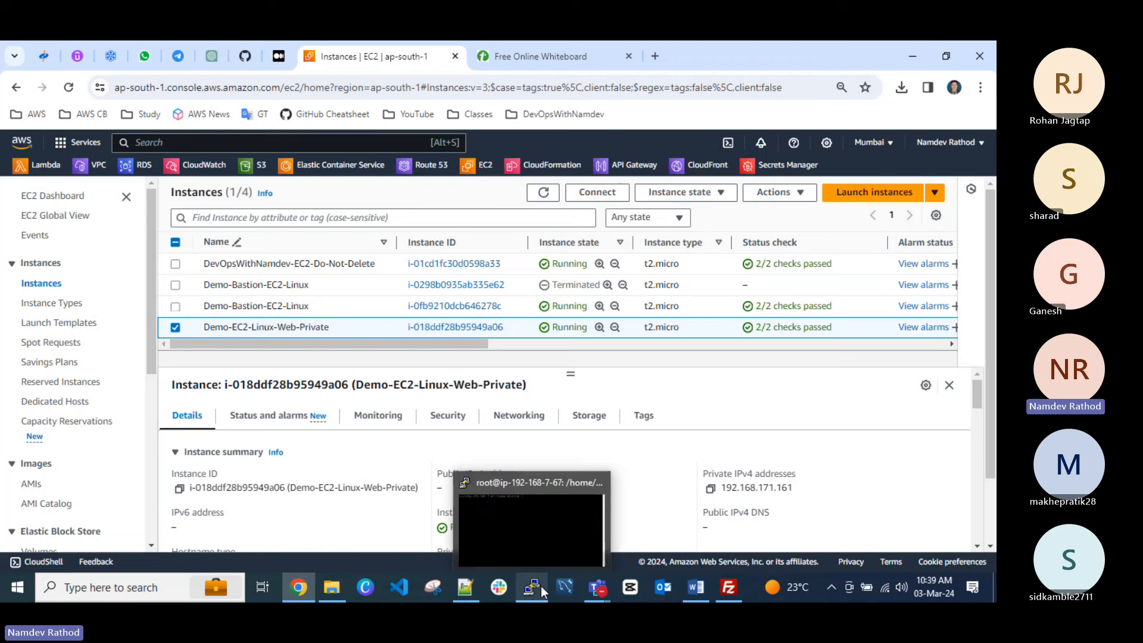
{"action": "left_click", "coordinate": [533, 593]}
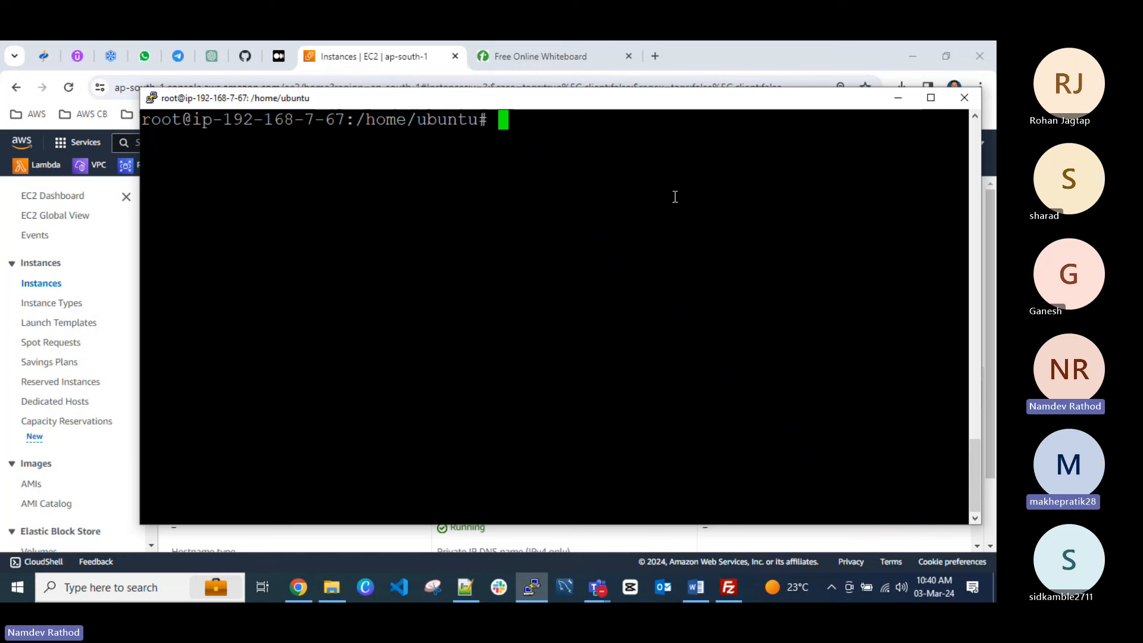
{"action": "left_click_drag", "start_coordinate": [724, 106], "coordinate": [727, 202]}
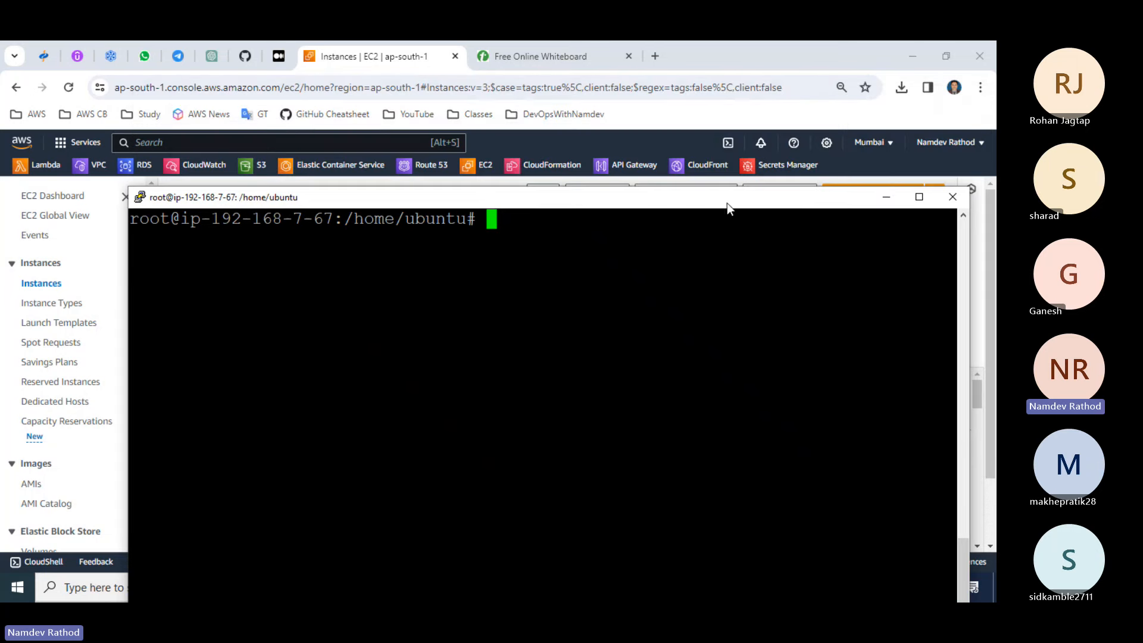
In the EC2 console, review the troubleshooting, networking and settings actions available for Demo-EC2-Linux-Web-Private, and refresh the instance list.
{"action": "left_click", "coordinate": [889, 203]}
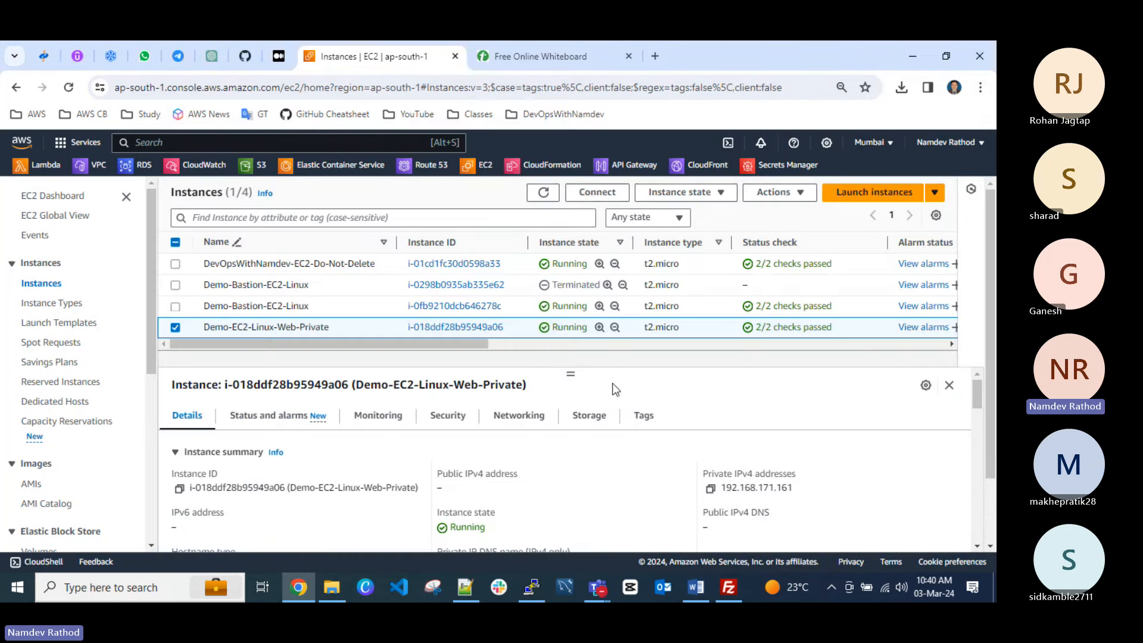
{"action": "left_click", "coordinate": [175, 327]}
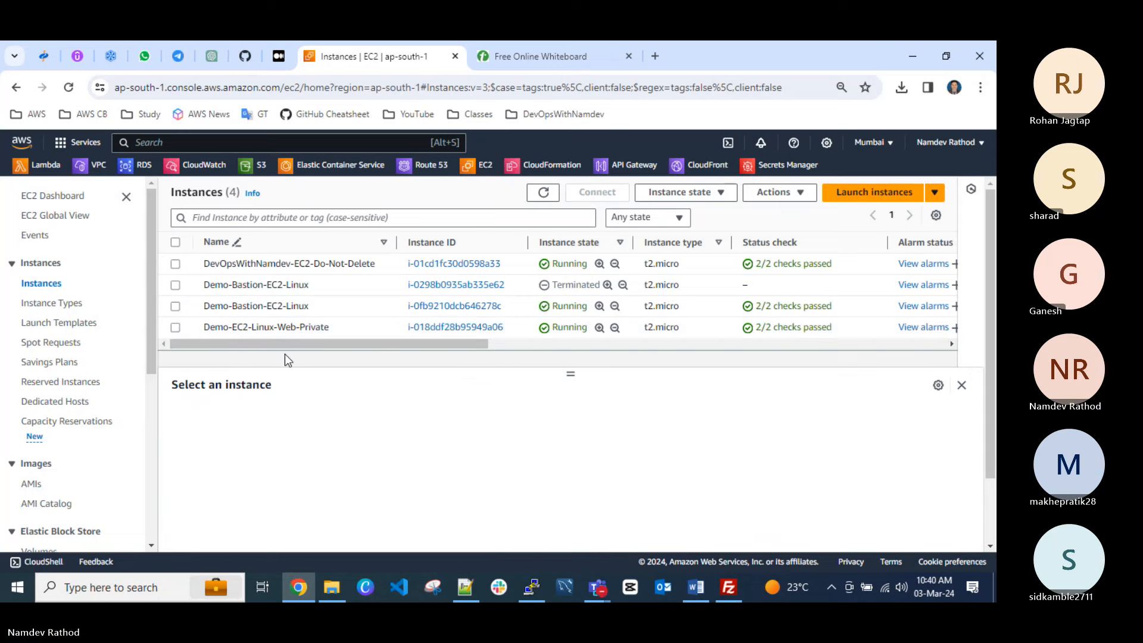
{"action": "left_click", "coordinate": [175, 327]}
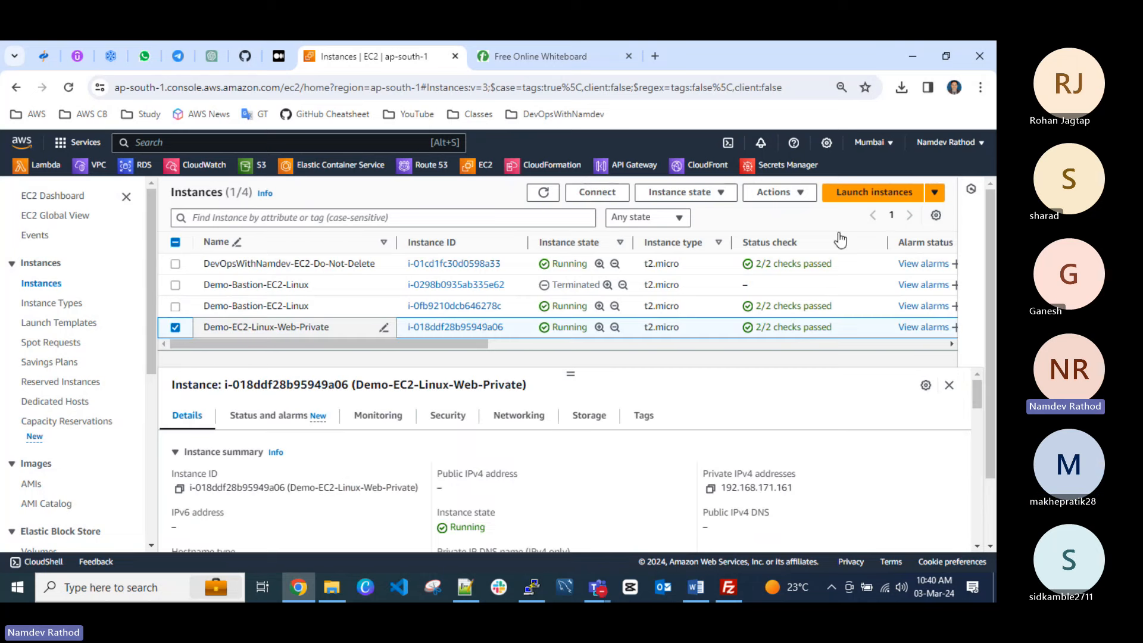
{"action": "left_click", "coordinate": [785, 202]}
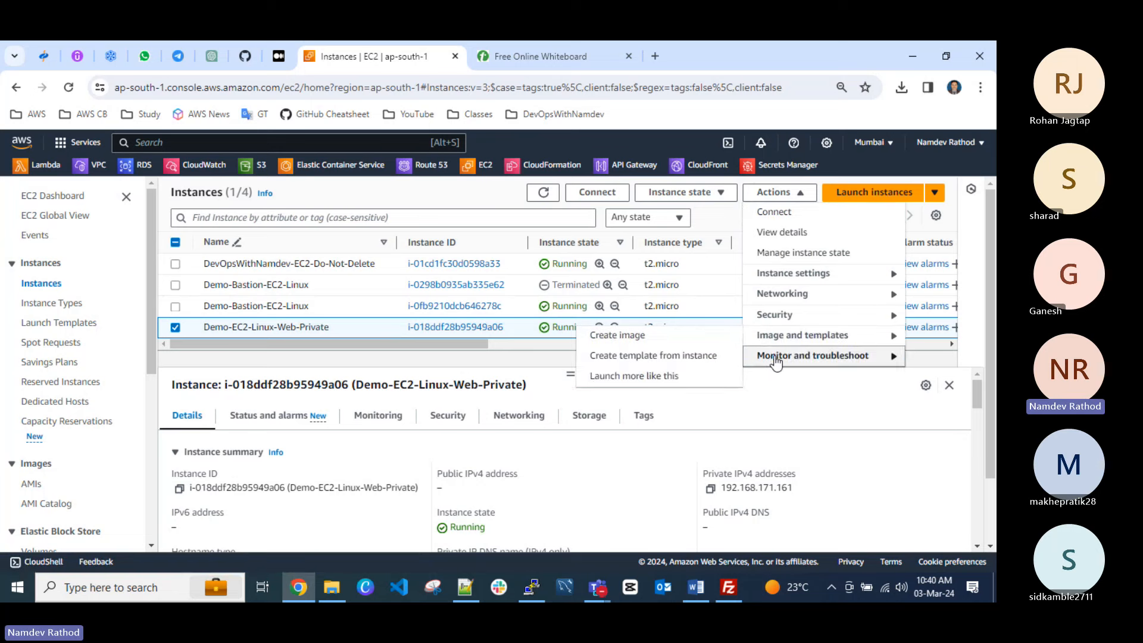
{"action": "mouse_move", "coordinate": [776, 362]}
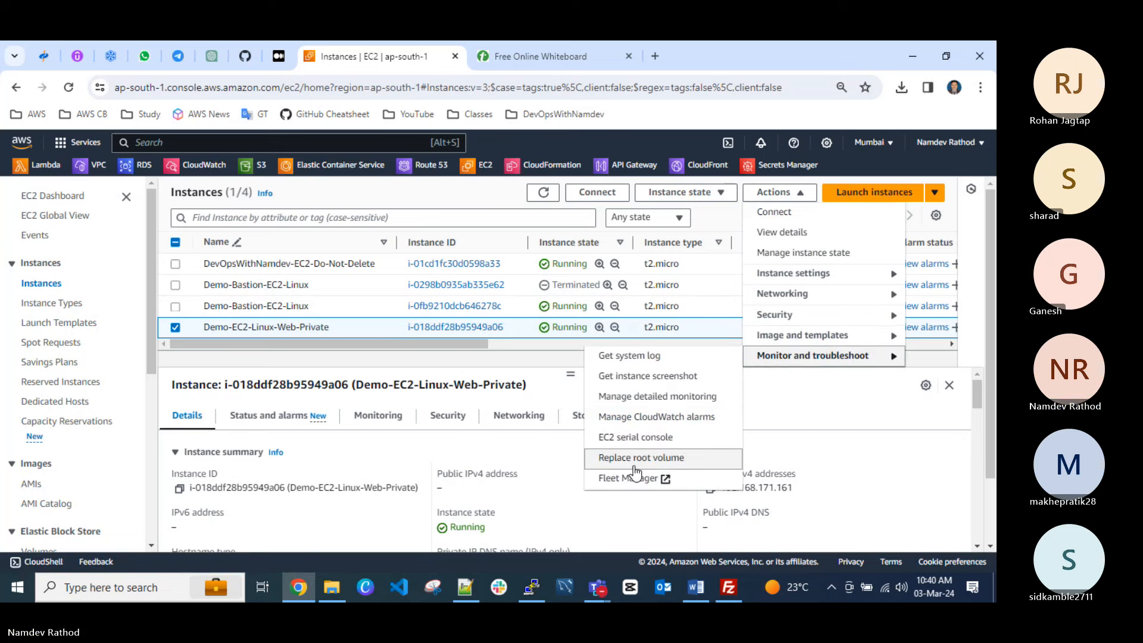
{"action": "mouse_move", "coordinate": [822, 293]}
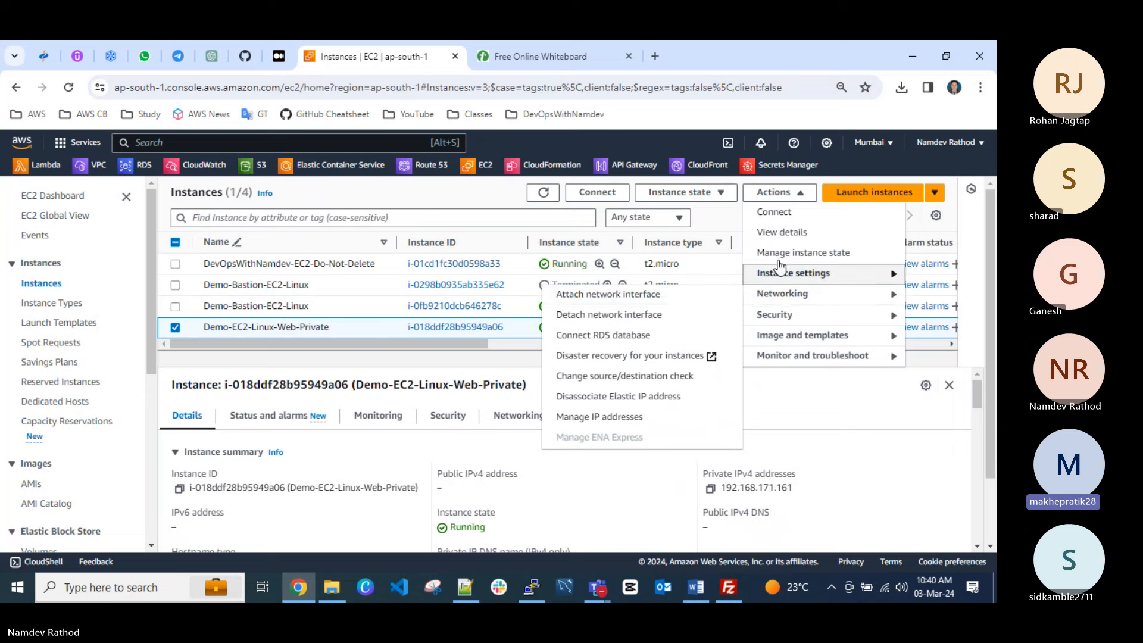
{"action": "mouse_move", "coordinate": [781, 271]}
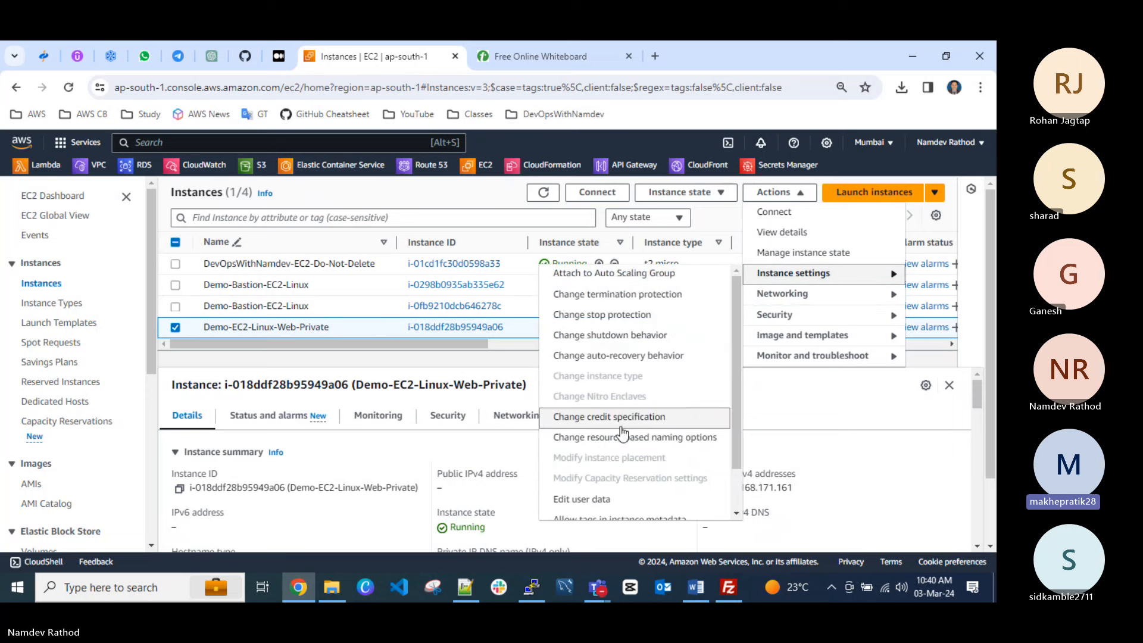
{"action": "scroll", "coordinate": [617, 447], "scroll_direction": "down", "scroll_amount": 1}
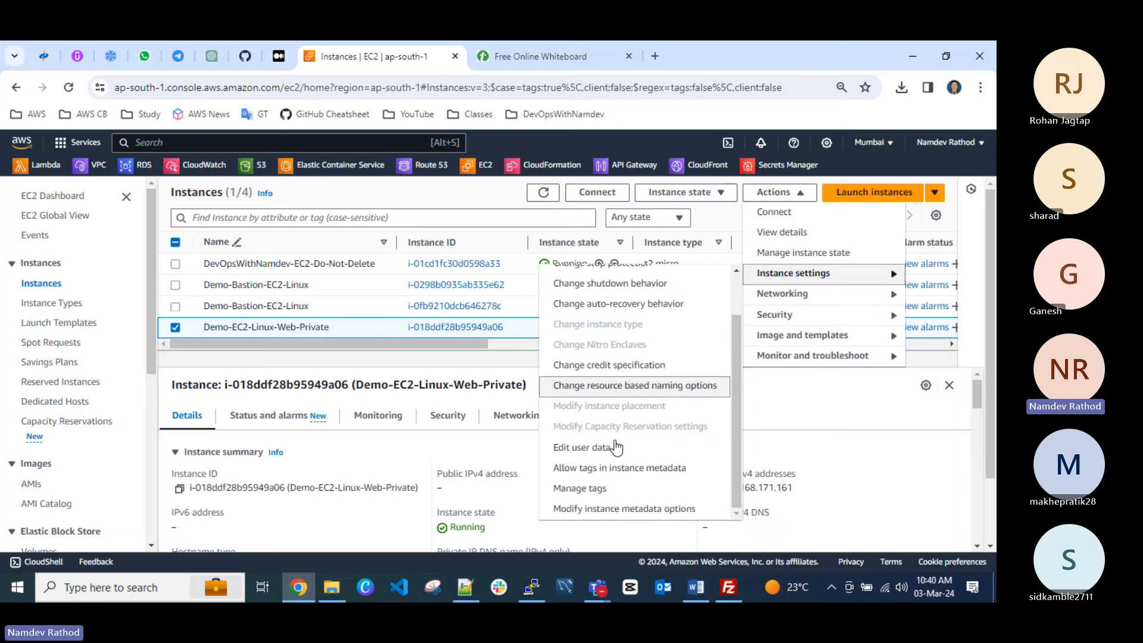
{"action": "scroll", "coordinate": [616, 446], "scroll_direction": "up", "scroll_amount": 2}
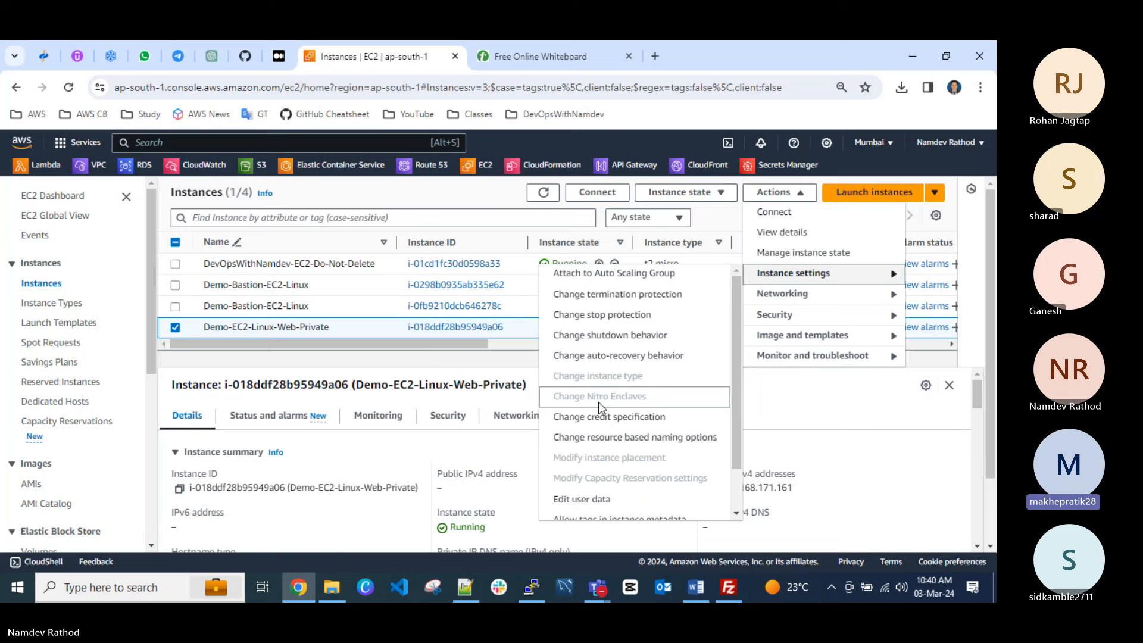
{"action": "left_click", "coordinate": [787, 395]}
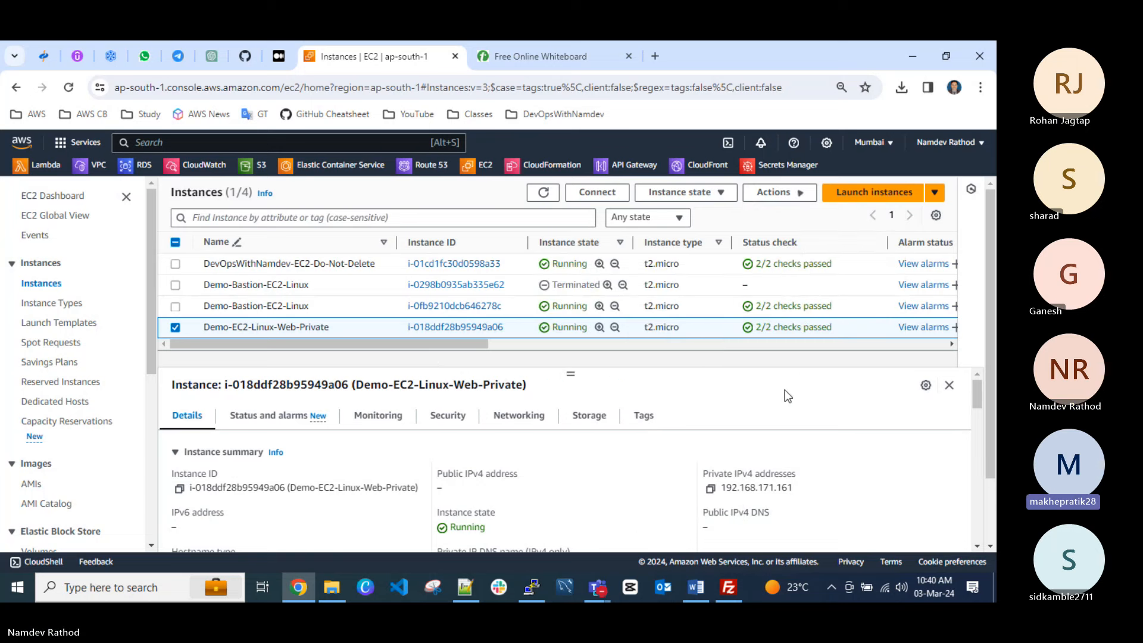
{"action": "mouse_move", "coordinate": [573, 375]}
{"action": "left_mouse_down"}
{"action": "mouse_move", "coordinate": [582, 424]}
{"action": "mouse_move", "coordinate": [586, 390]}
{"action": "left_mouse_up"}
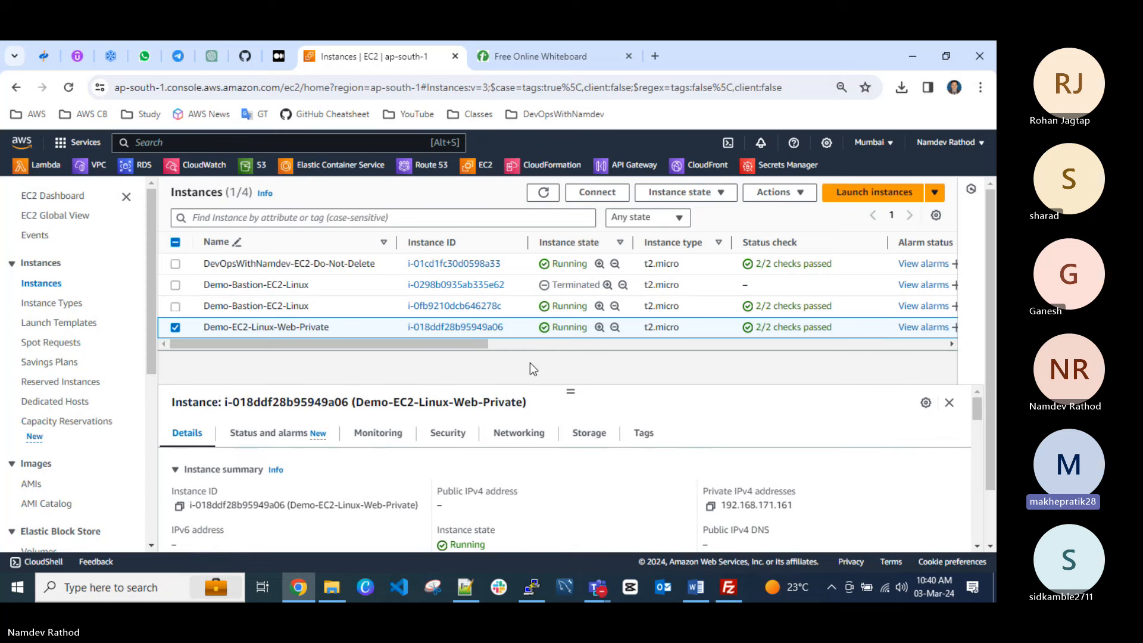
{"action": "left_click", "coordinate": [543, 194]}
Search the web for how to convert ppk to pem, skim the TecAdmin article, and close its page.
{"action": "left_click", "coordinate": [655, 57]}
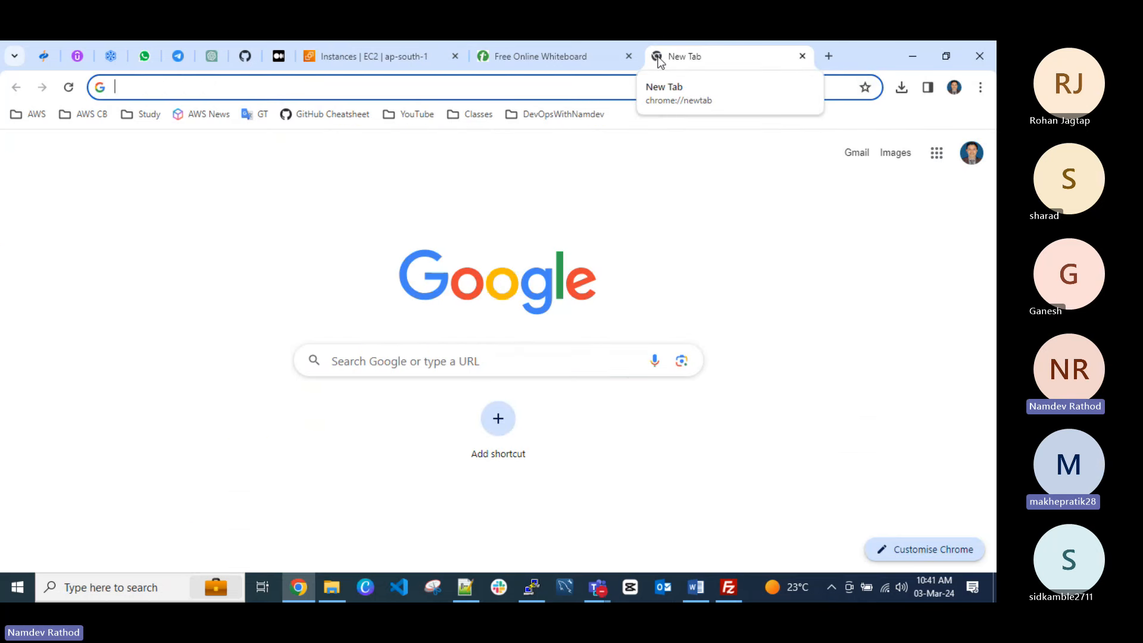
{"action": "type", "text": "how to convert ppk to pem"}
{"action": "key", "text": "Return"}
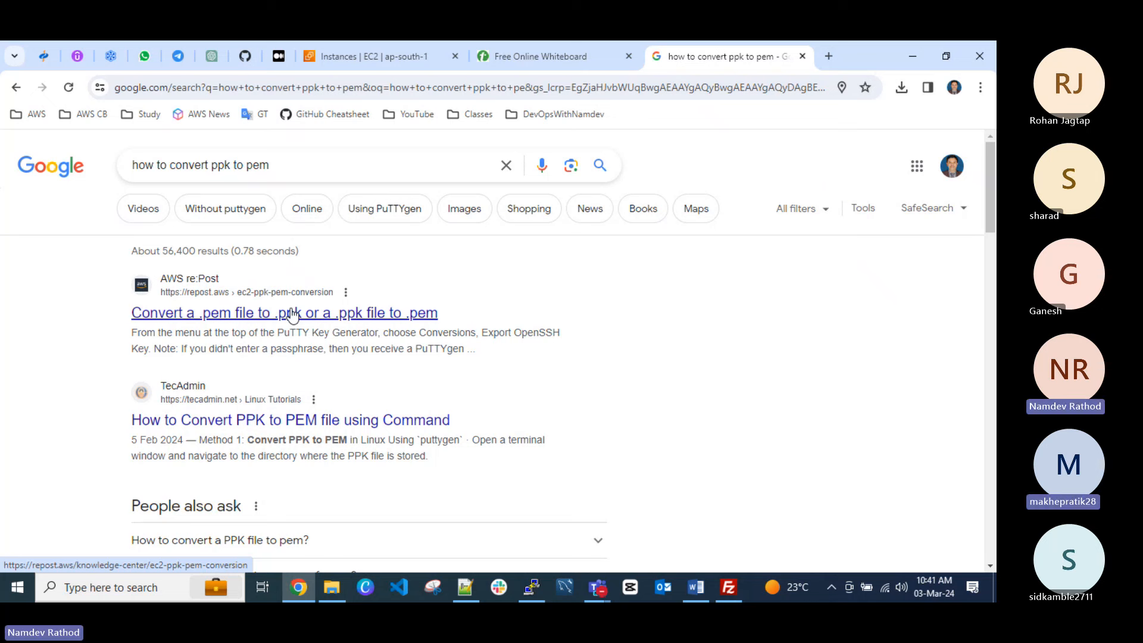
{"action": "left_click", "coordinate": [262, 420]}
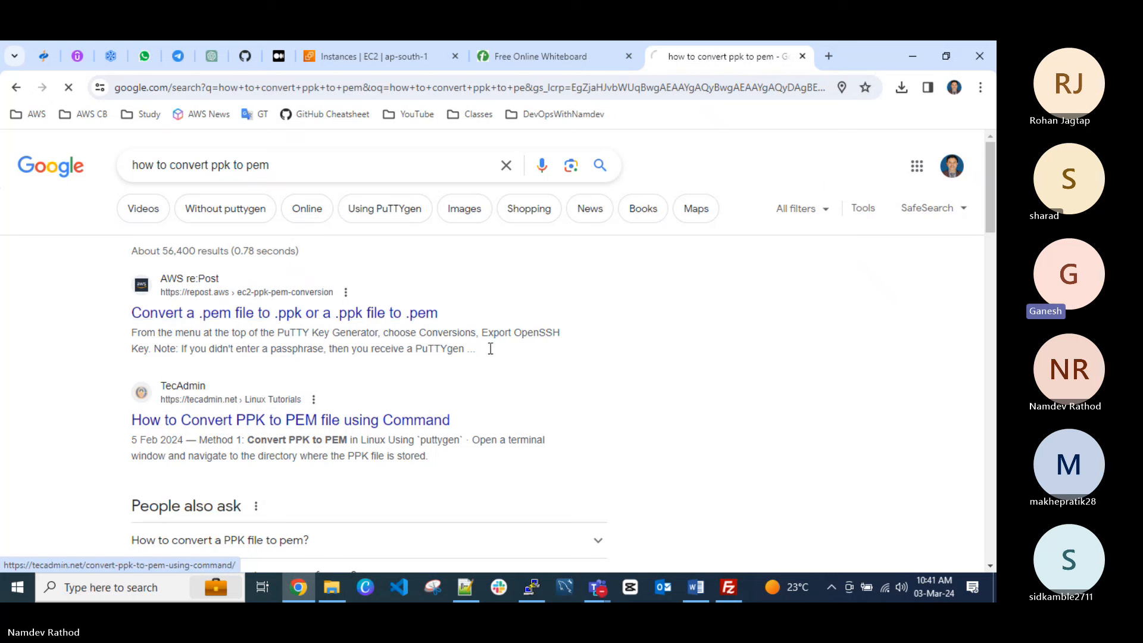
{"action": "scroll", "coordinate": [490, 369], "scroll_direction": "down", "scroll_amount": 15}
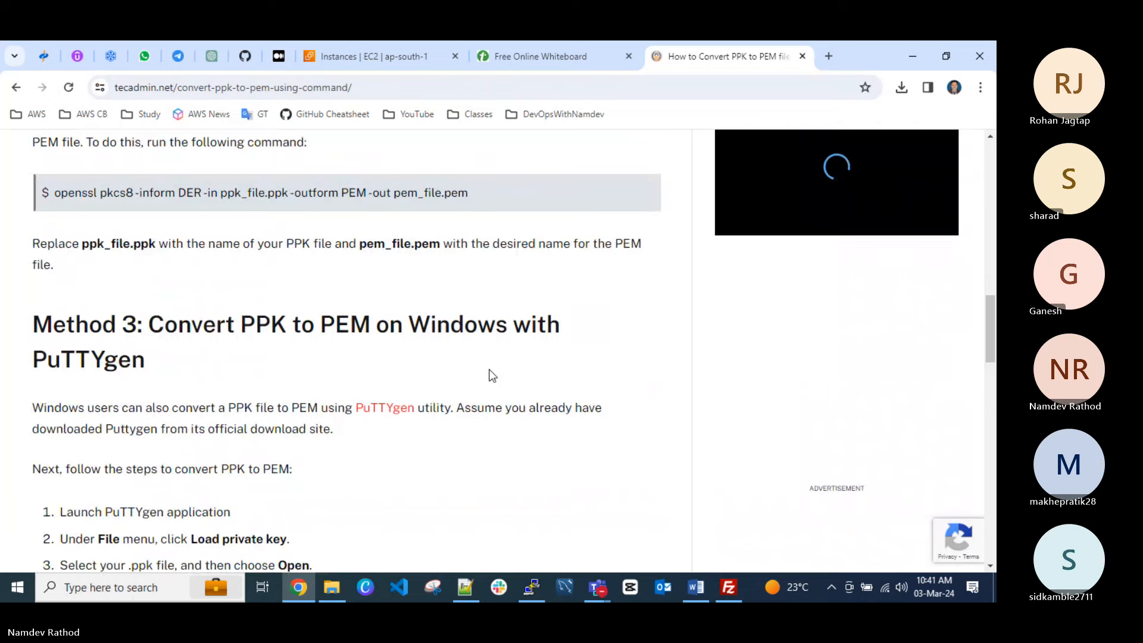
{"action": "key", "text": "ctrl+w"}
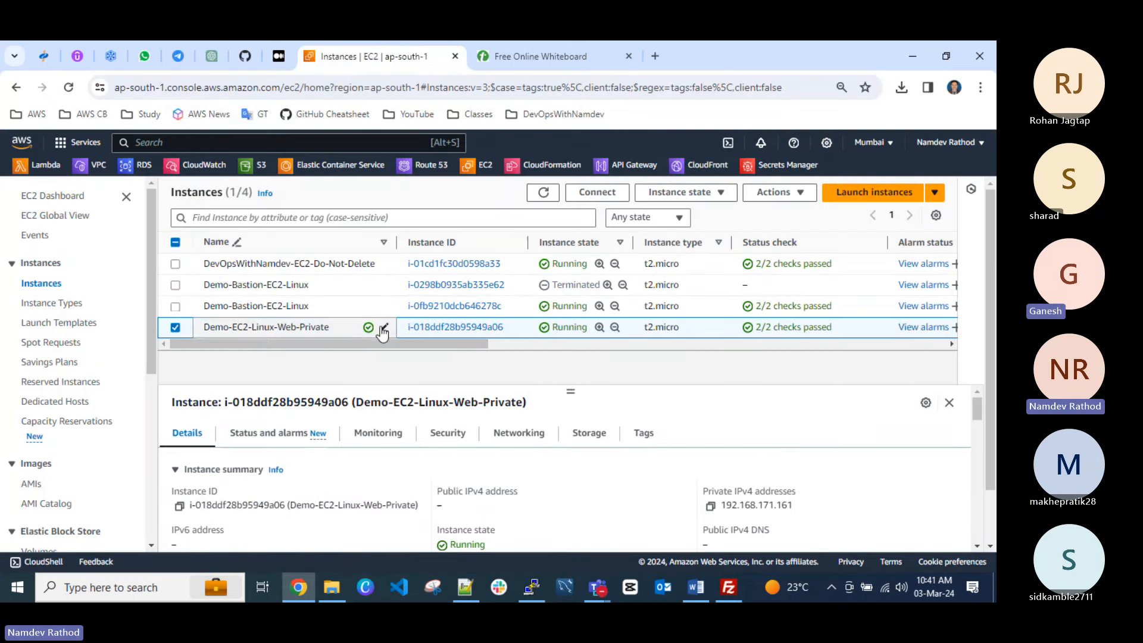
Terminate the Demo-EC2-Linux-Web-Private instance, dismiss the notification, and start launching a new instance.
{"action": "left_click", "coordinate": [369, 327]}
{"action": "left_click_drag", "start_coordinate": [334, 328], "coordinate": [154, 331]}
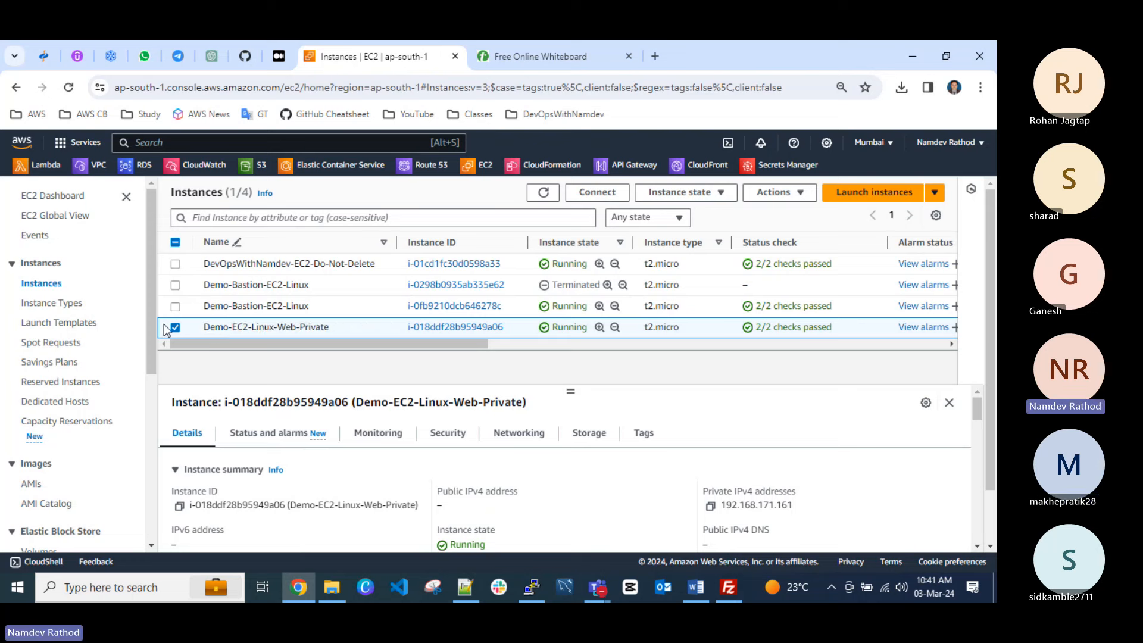
{"action": "left_click", "coordinate": [175, 328]}
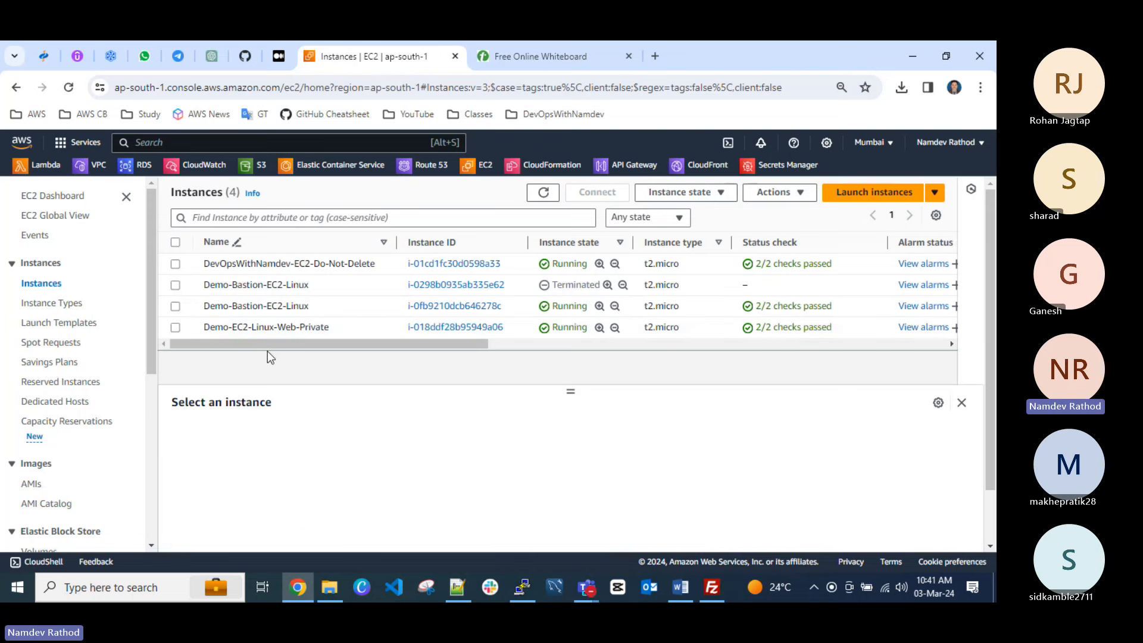
{"action": "left_click", "coordinate": [177, 329]}
{"action": "left_click", "coordinate": [686, 192]}
{"action": "left_click", "coordinate": [678, 288]}
{"action": "left_click", "coordinate": [792, 471]}
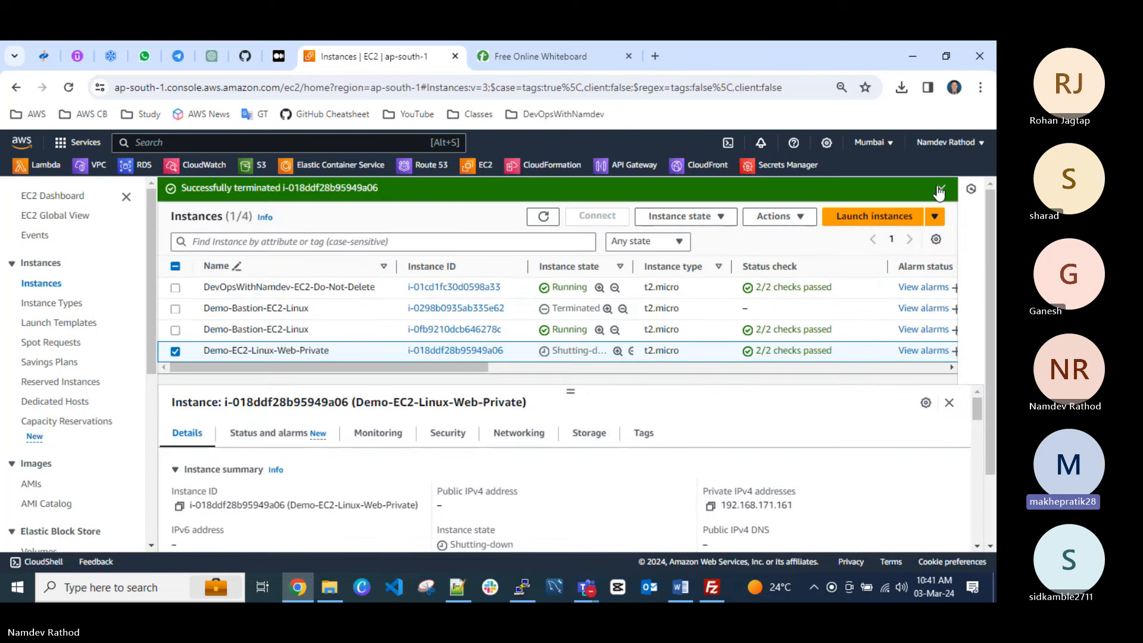
{"action": "left_click", "coordinate": [939, 191]}
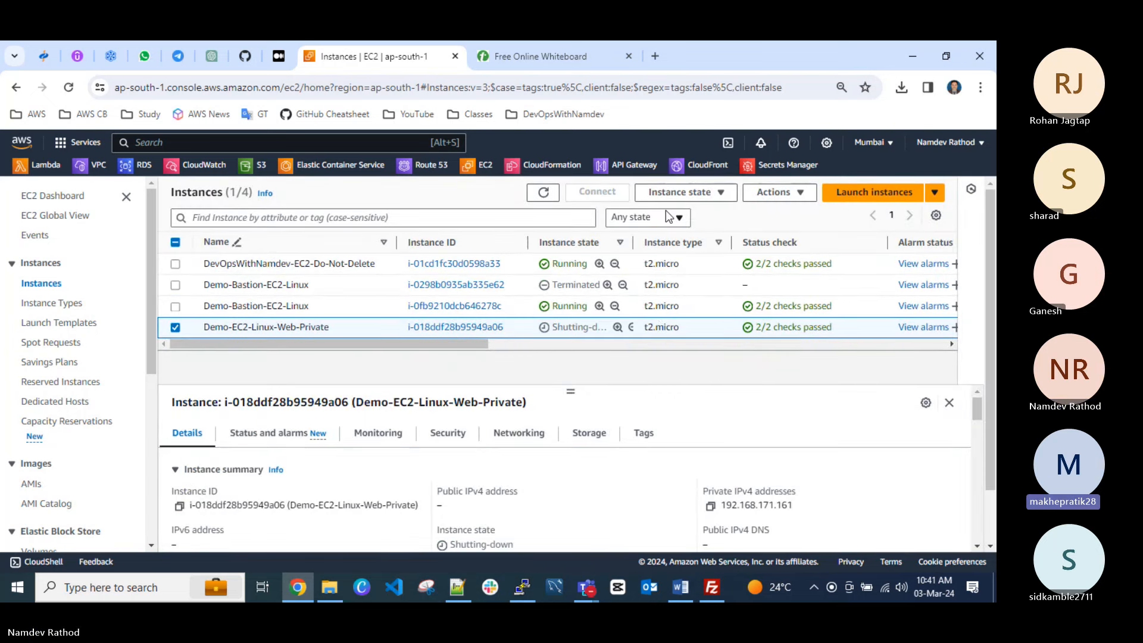
{"action": "left_click", "coordinate": [870, 195]}
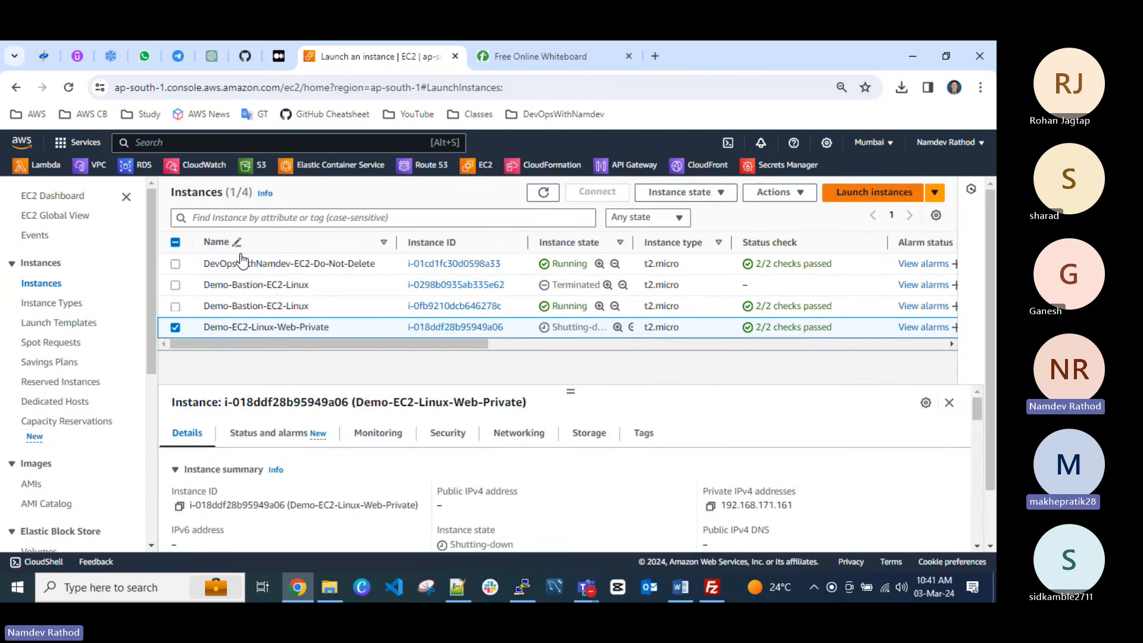
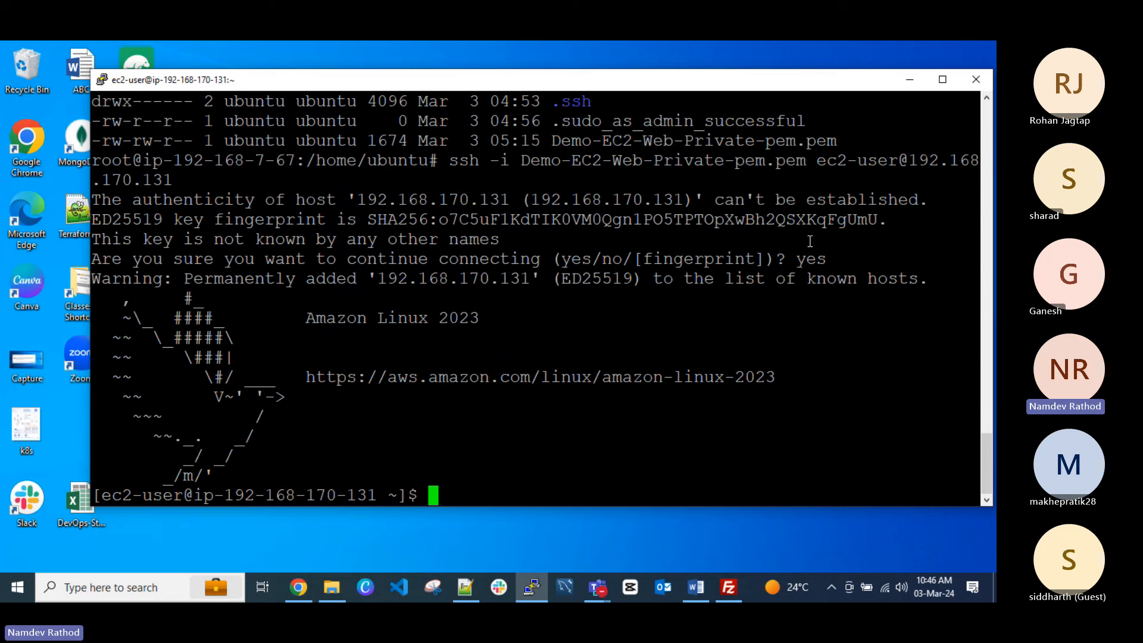
In the PuTTY session on 192.168.170.131, clear the terminal and check the logged-in account with whoami.
{"action": "left_click_drag", "start_coordinate": [300, 315], "coordinate": [383, 369]}
{"action": "left_click", "coordinate": [383, 369]}
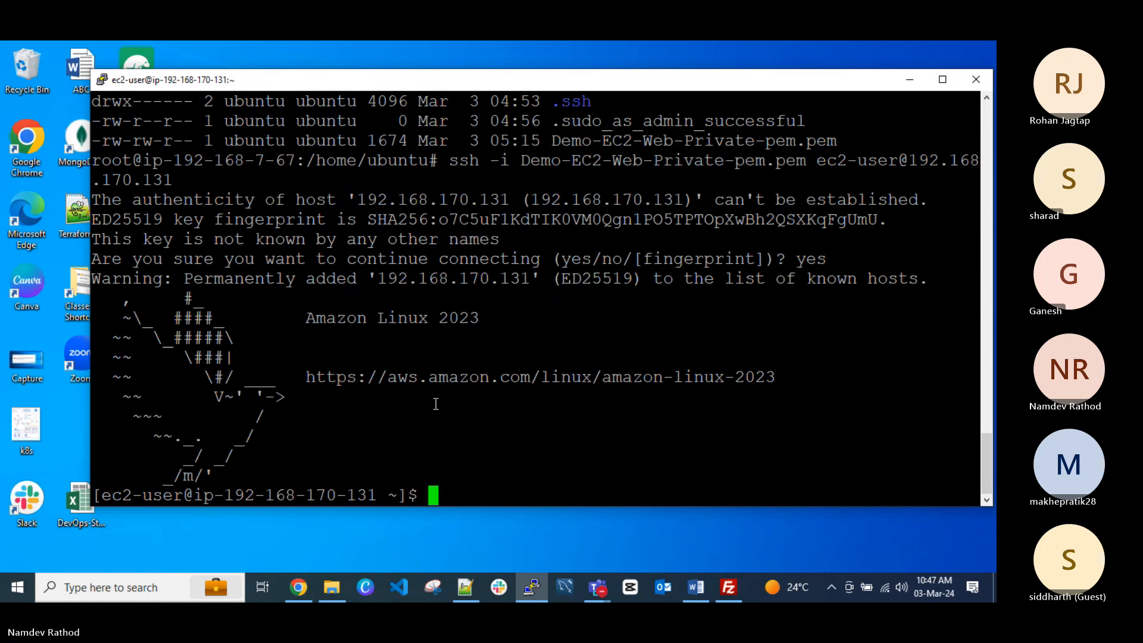
{"action": "key", "text": "ctrl+l"}
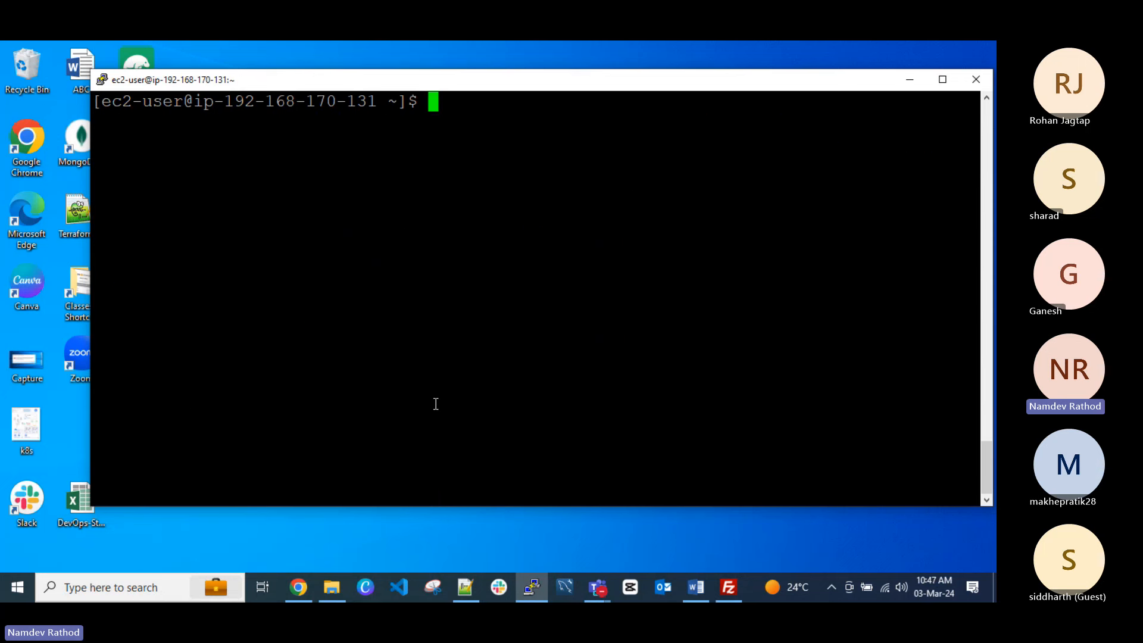
{"action": "type", "text": "whoa"}
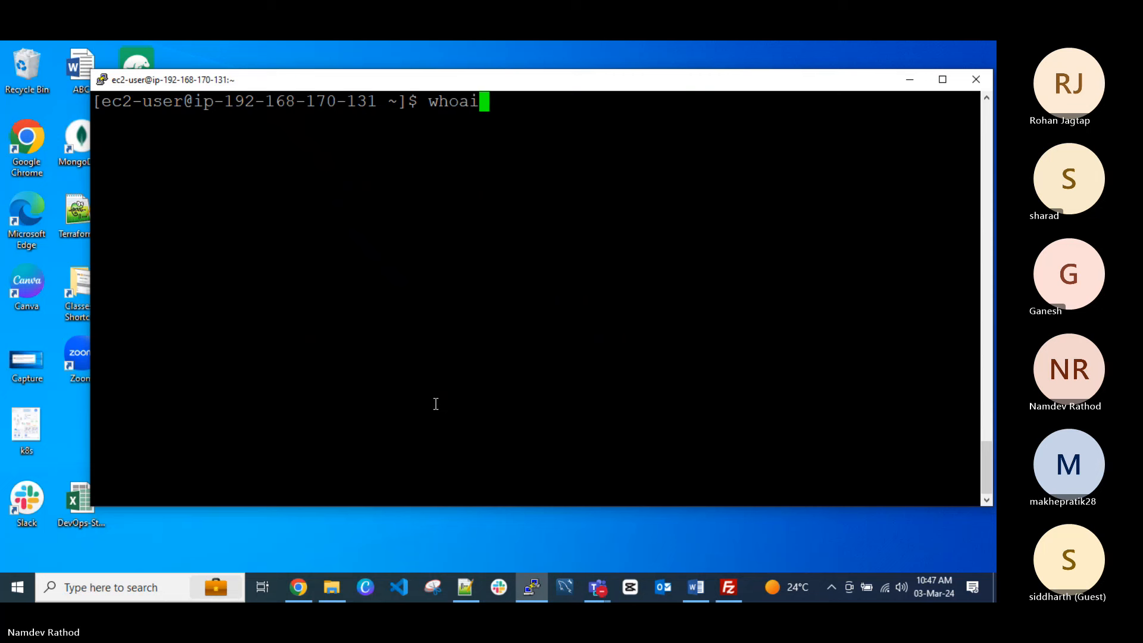
{"action": "key", "text": "BackSpace"}
{"action": "type", "text": "ami"}
{"action": "key", "text": "Return"}
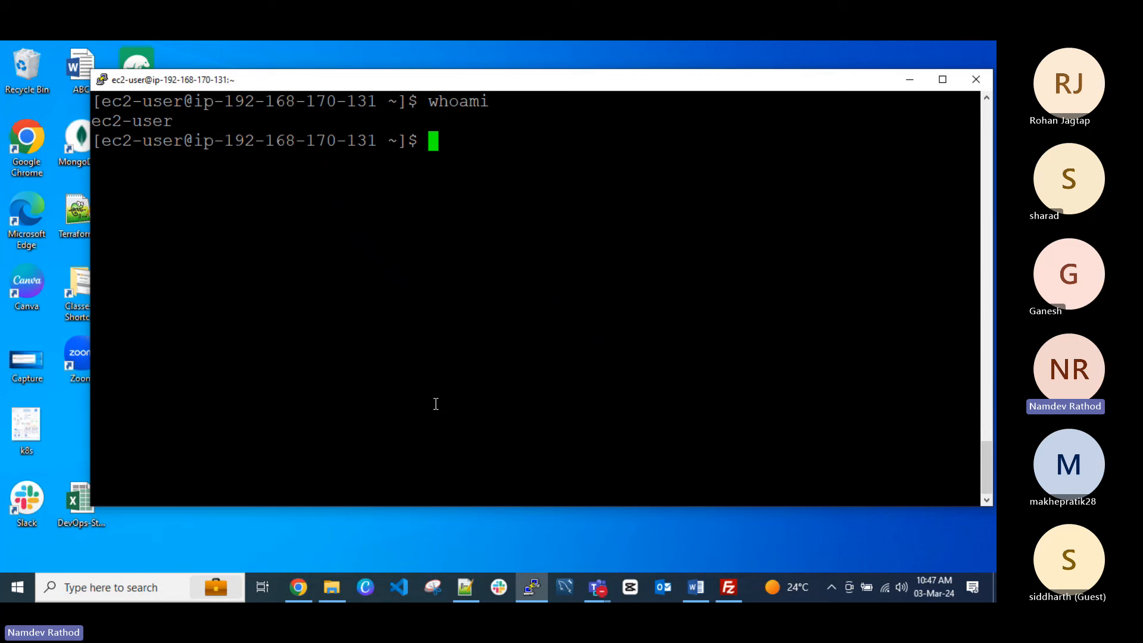
Switch to the root user with sudo su, go to root's home directory, and clear the terminal.
{"action": "type", "text": "cd"}
{"action": "key", "text": "Return"}
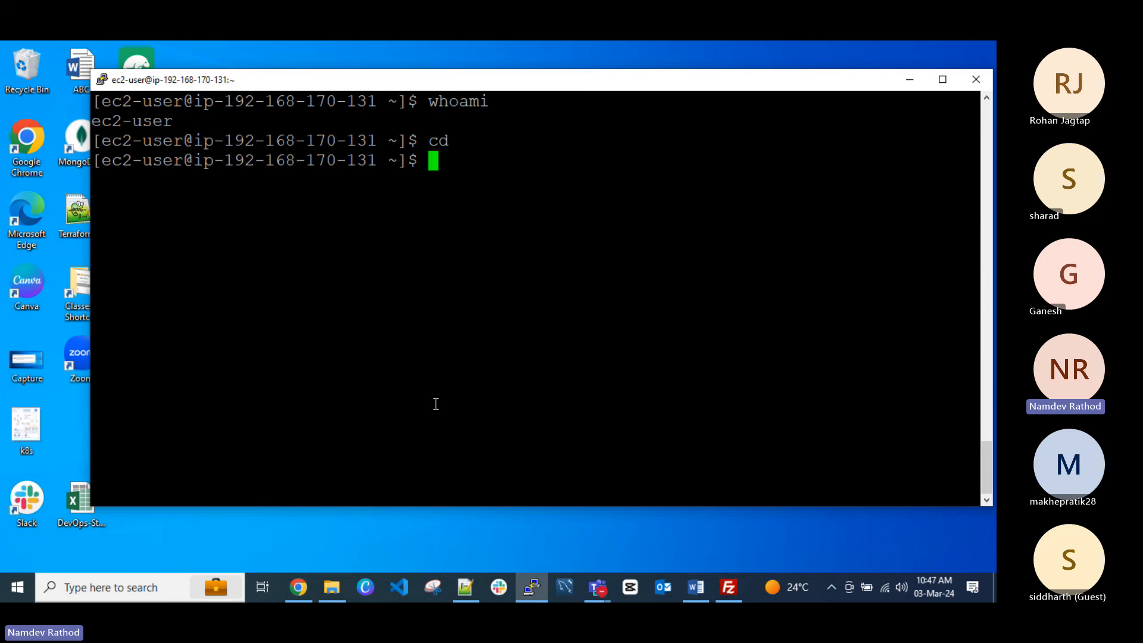
{"action": "type", "text": "sudo su"}
{"action": "key", "text": "Return"}
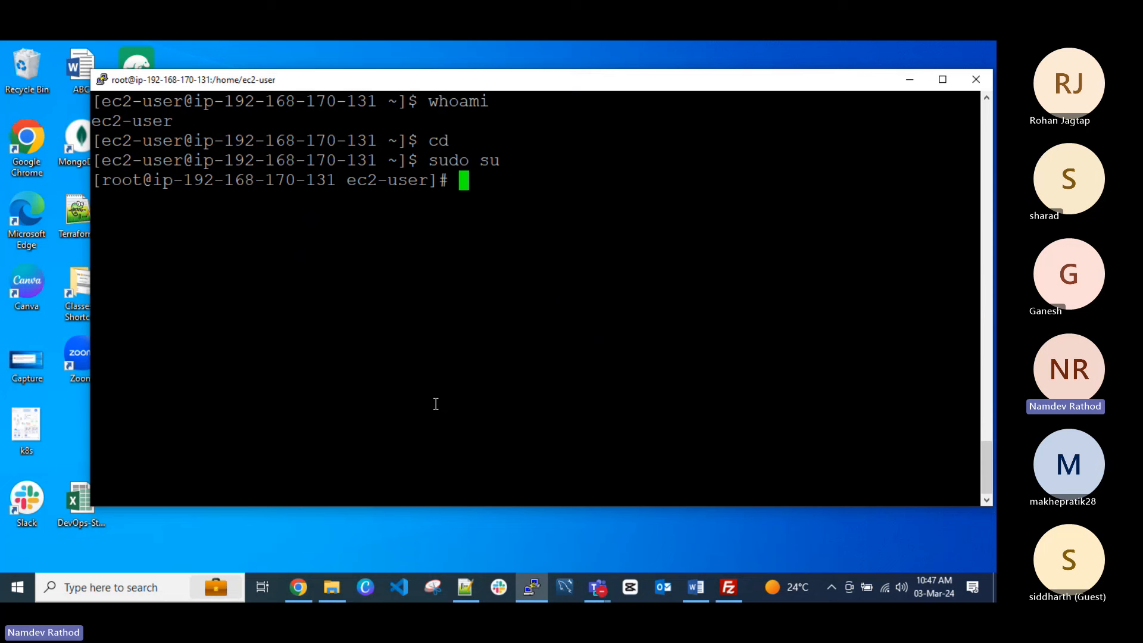
{"action": "type", "text": "cd"}
{"action": "key", "text": "Return"}
{"action": "key", "text": "ctrl+l"}
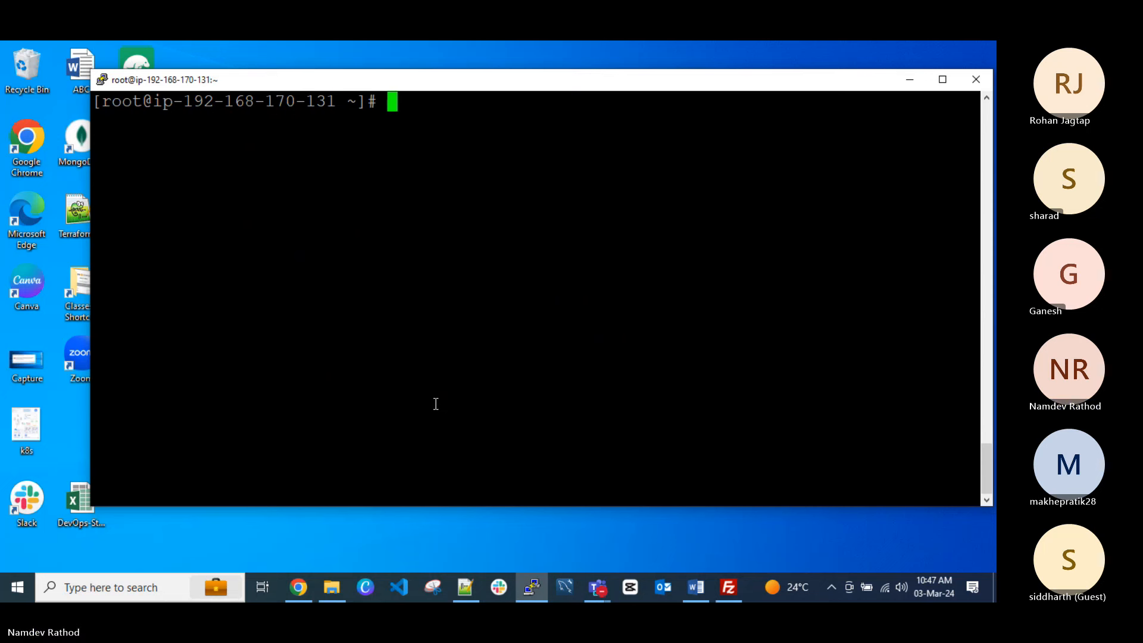
List the logged-in users with w, and test the private server's internet access by pinging google.com.
{"action": "type", "text": "w"}
{"action": "key", "text": "Return"}
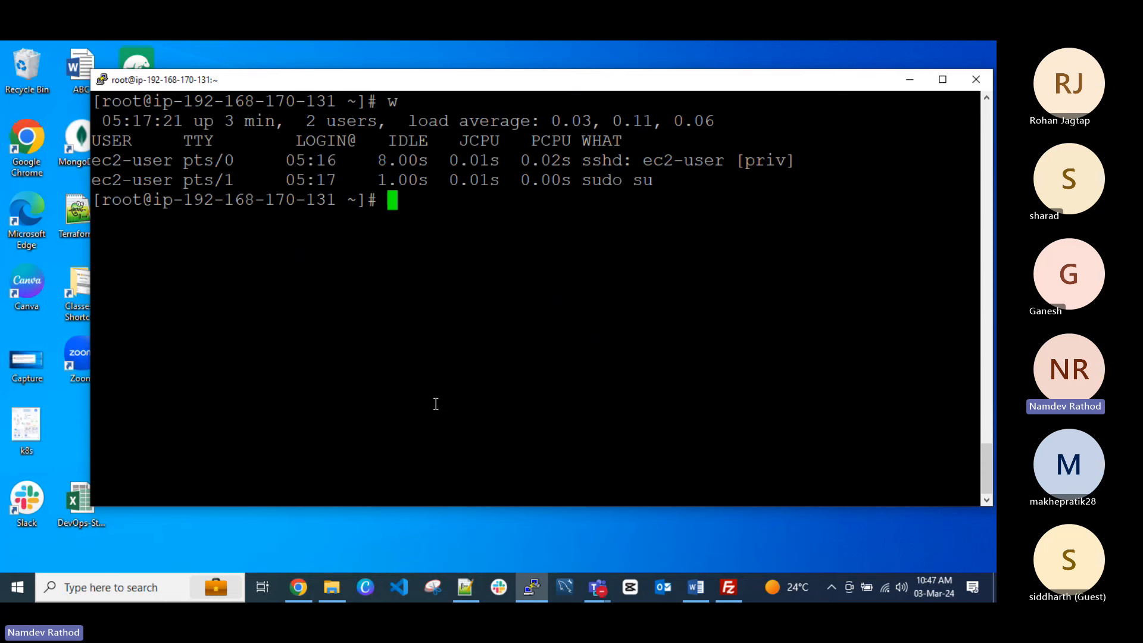
{"action": "key", "text": "ctrl+l"}
{"action": "key", "text": "Return"}
{"action": "key", "text": "Return"}
{"action": "type", "text": "ping google.com"}
{"action": "key", "text": "Return"}
{"action": "key", "text": "ctrl+c"}
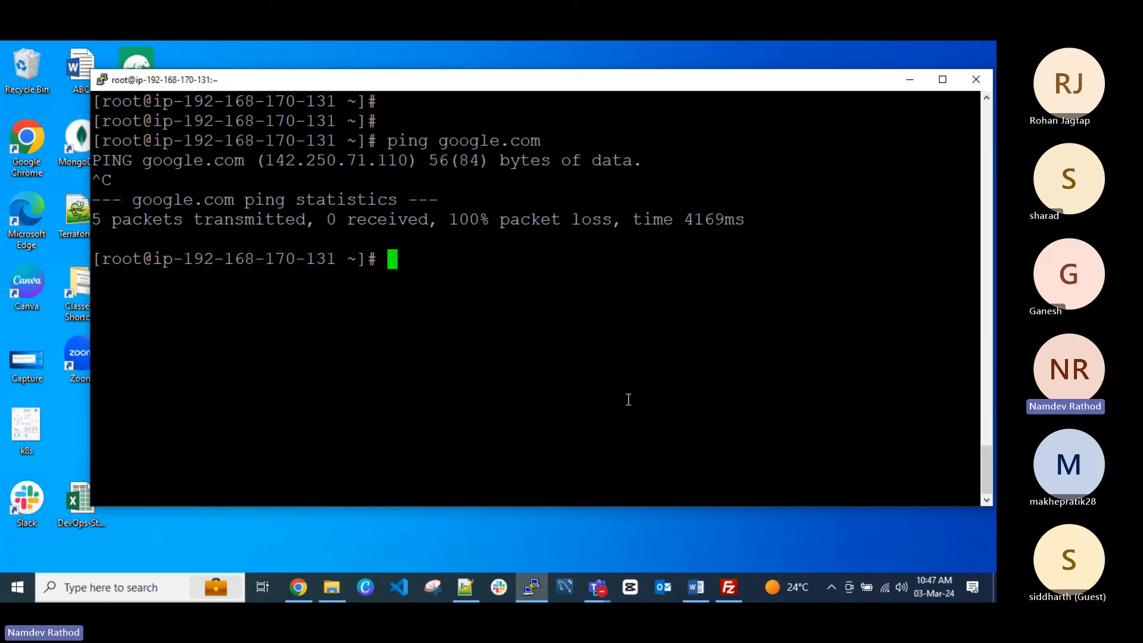
Try to install nginx with yum on the private server, and interrupt the command.
{"action": "type", "text": "yum install "}
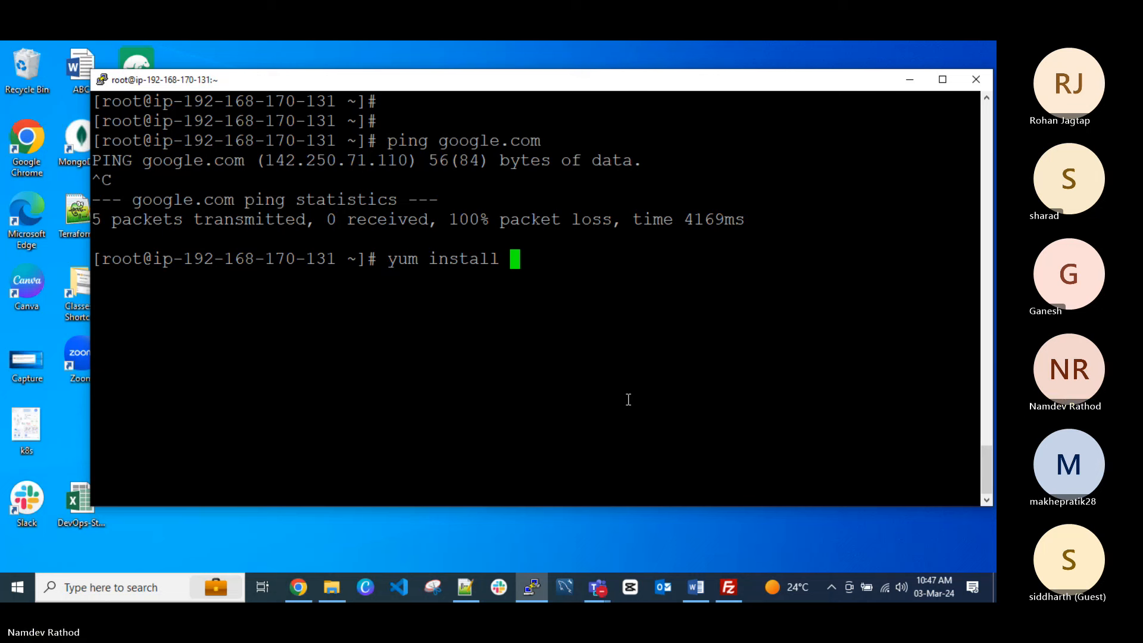
{"action": "type", "text": "nginx"}
{"action": "key", "text": "Return"}
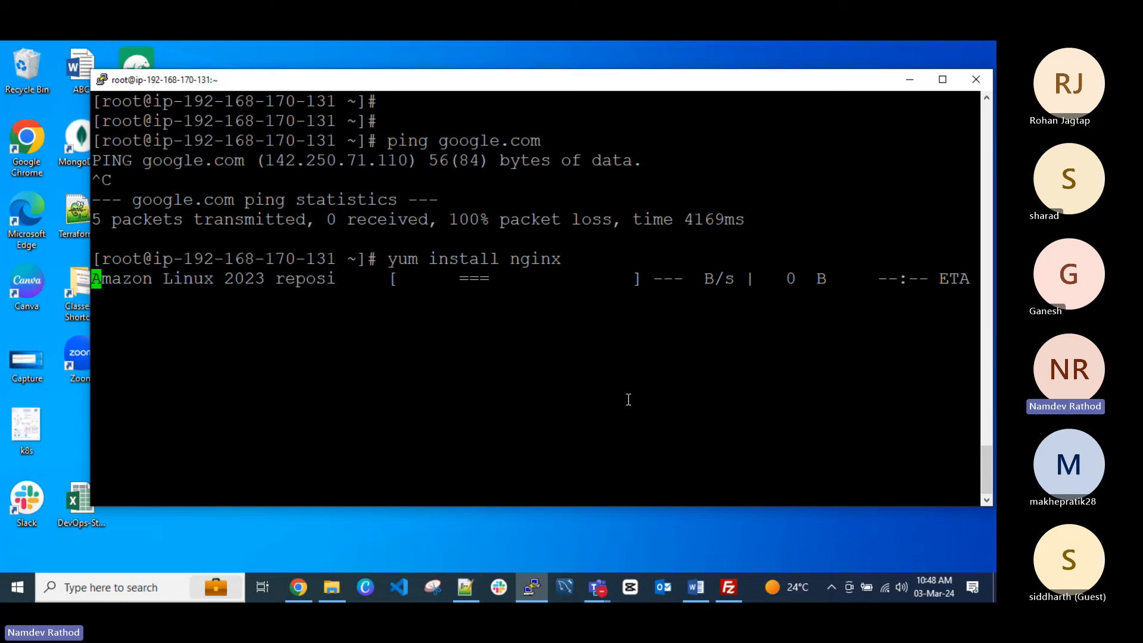
{"action": "key", "text": "ctrl+c"}
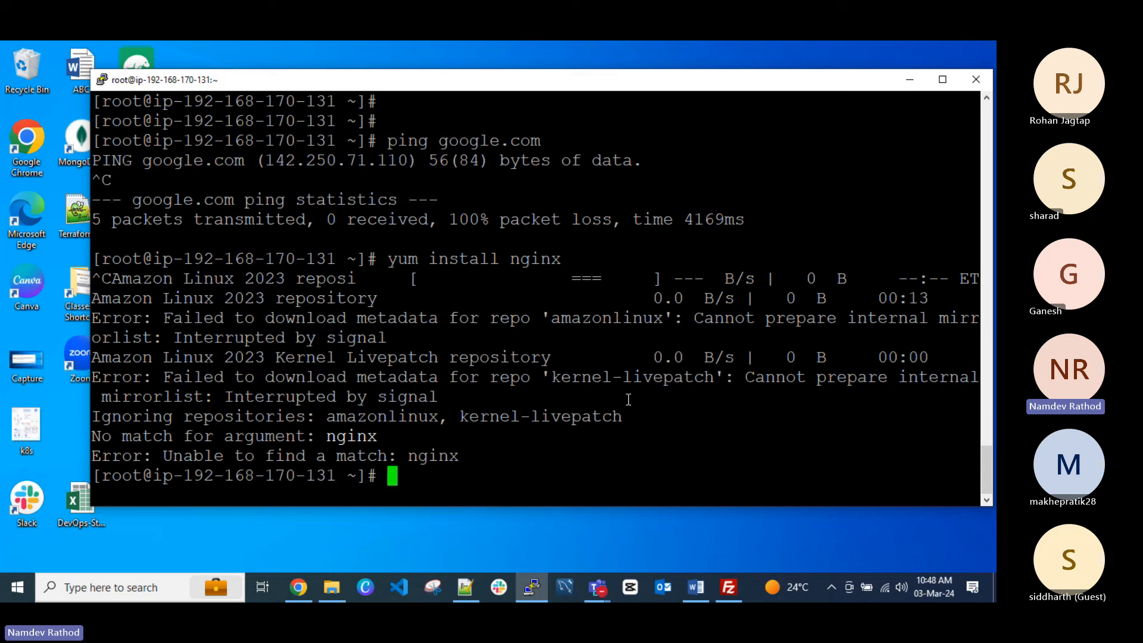
Clear the terminal and rerun the yum installation of nginx.
{"action": "key", "text": "ctrl+l"}
{"action": "key", "text": "Up"}
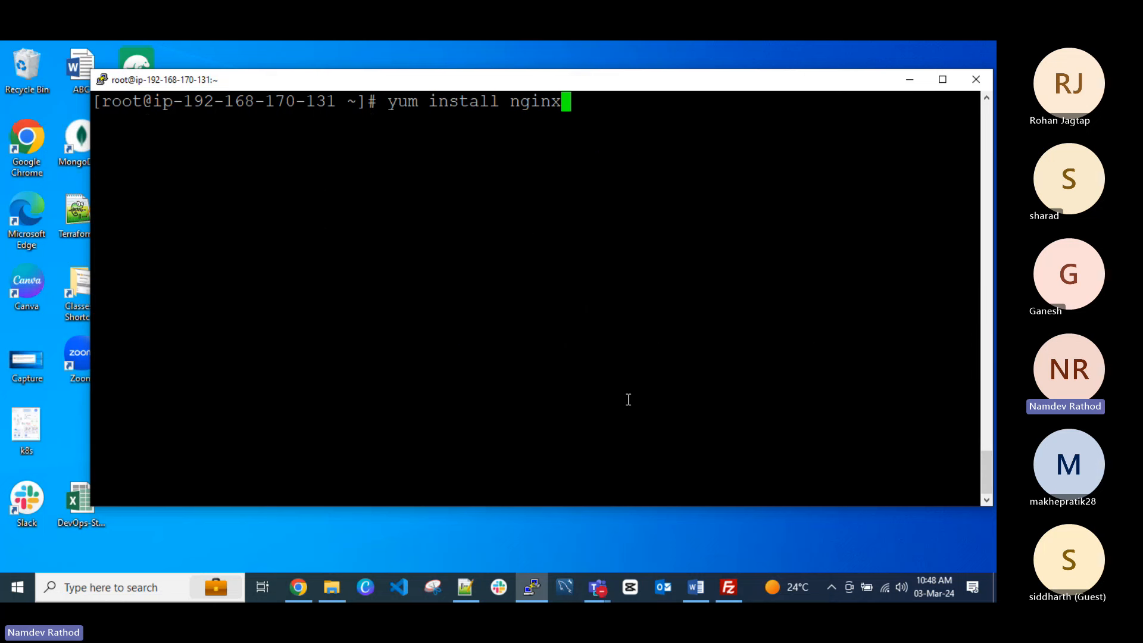
{"action": "key", "text": "Return"}
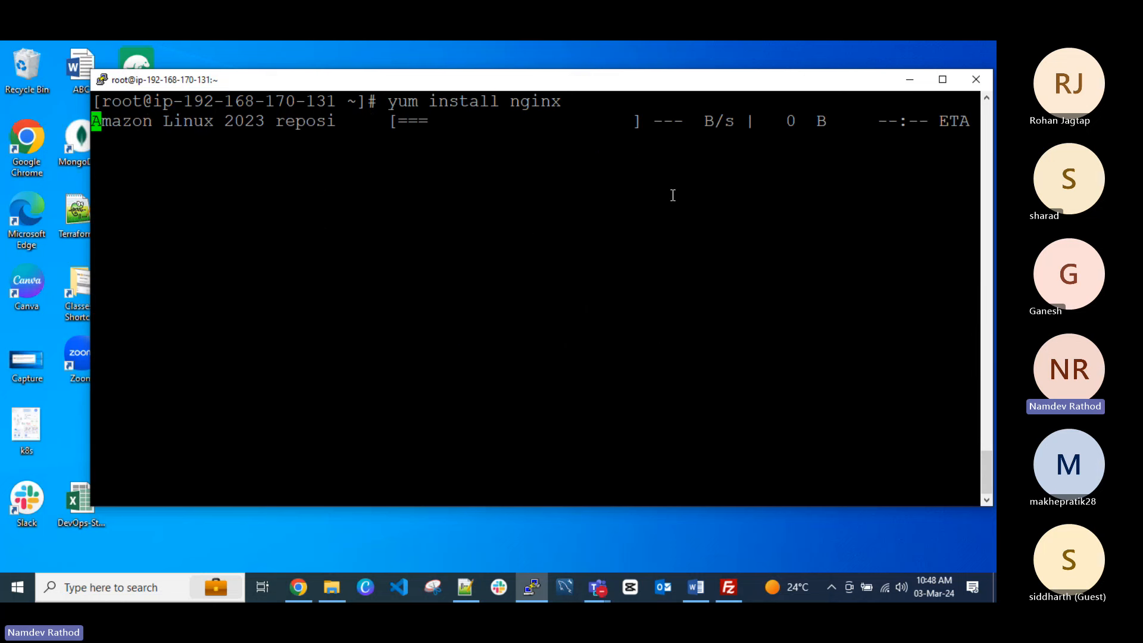
{"action": "left_click_drag", "start_coordinate": [939, 134], "coordinate": [717, 136]}
{"action": "double_click", "coordinate": [695, 125]}
Switch to the EC2 console in Chrome, deselect the Demo-EC2-Web-Private instance, and refresh the instance list to check statuses.
{"action": "left_click", "coordinate": [298, 587]}
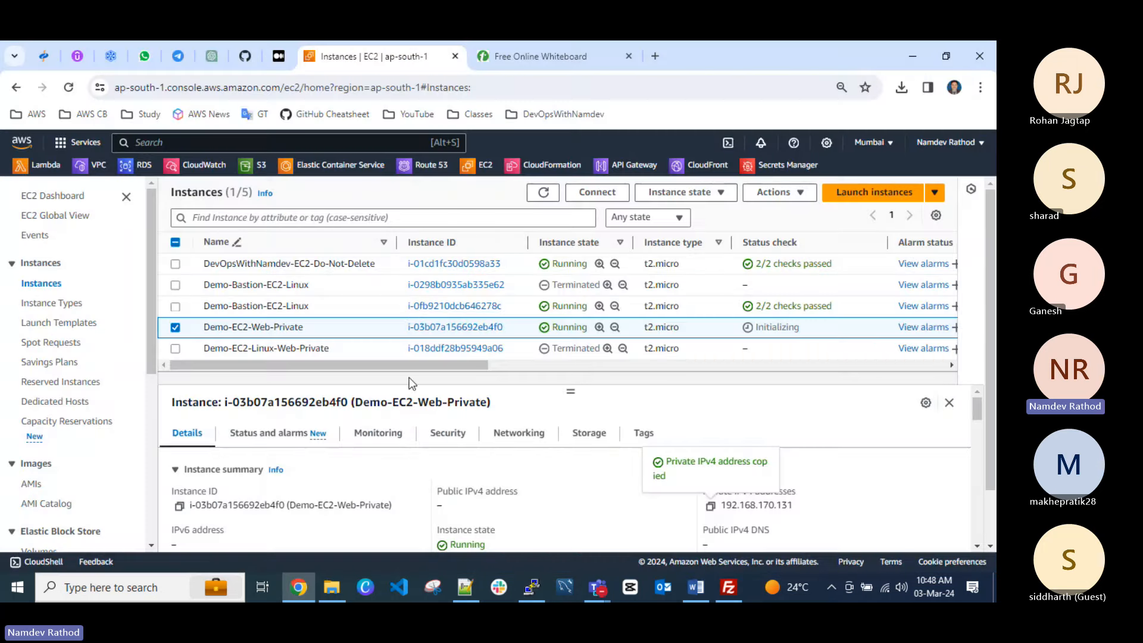
{"action": "left_click", "coordinate": [175, 326]}
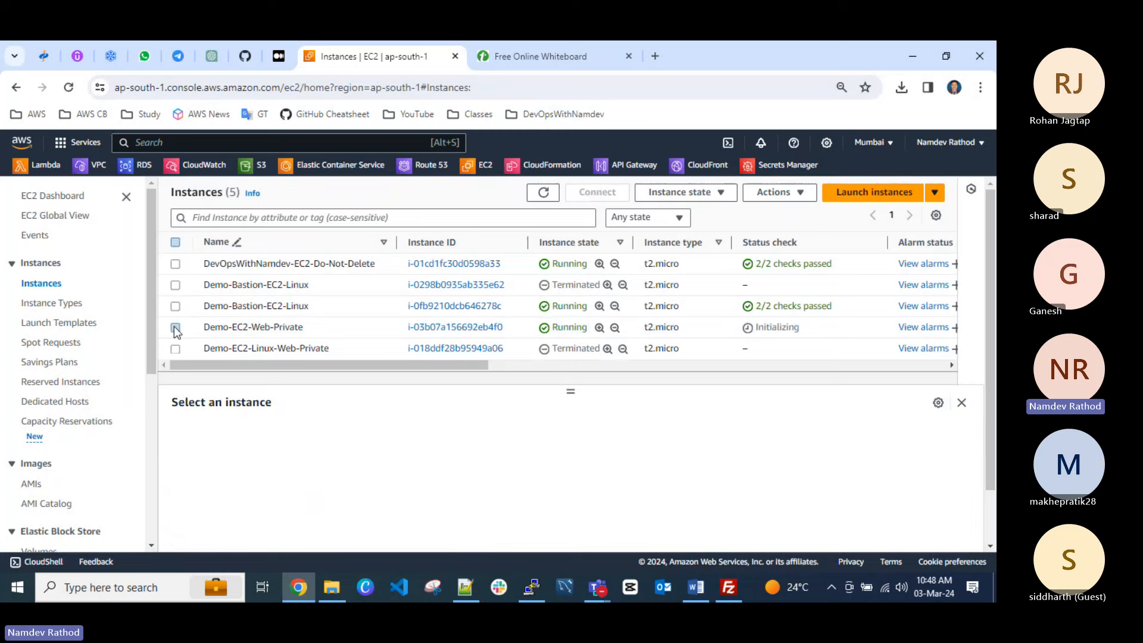
{"action": "left_click", "coordinate": [544, 193]}
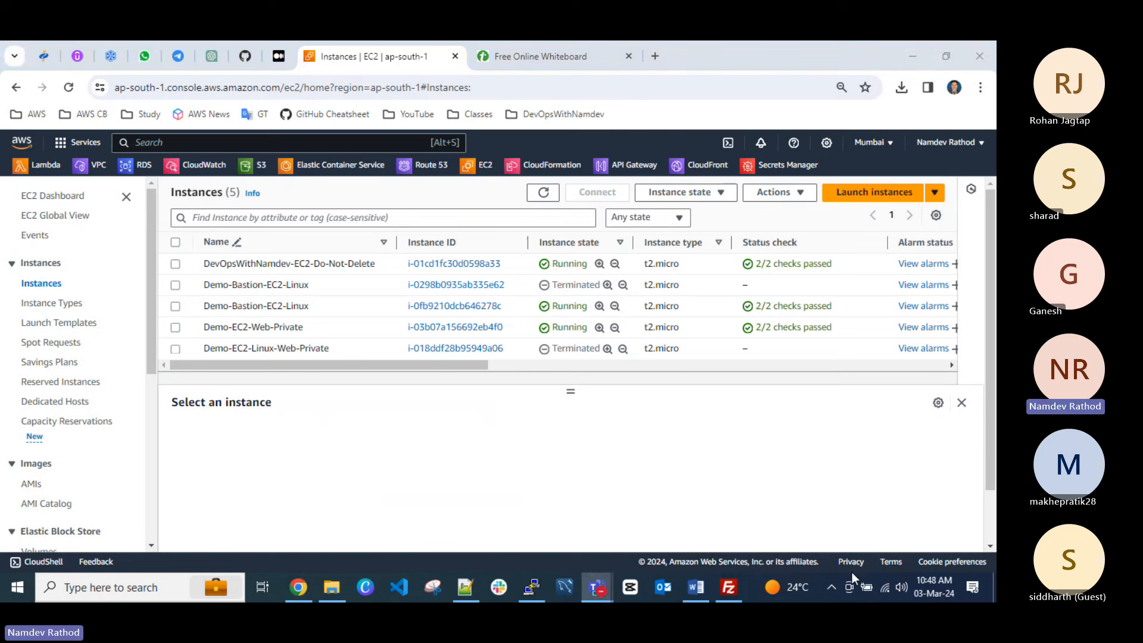
{"action": "mouse_move", "coordinate": [570, 391]}
{"action": "left_mouse_down"}
{"action": "mouse_move", "coordinate": [584, 431]}
{"action": "mouse_move", "coordinate": [584, 403]}
{"action": "left_mouse_up"}
{"action": "scroll", "coordinate": [77, 337], "scroll_direction": "down", "scroll_amount": 3}
{"action": "scroll", "coordinate": [83, 337], "scroll_direction": "up", "scroll_amount": 3}
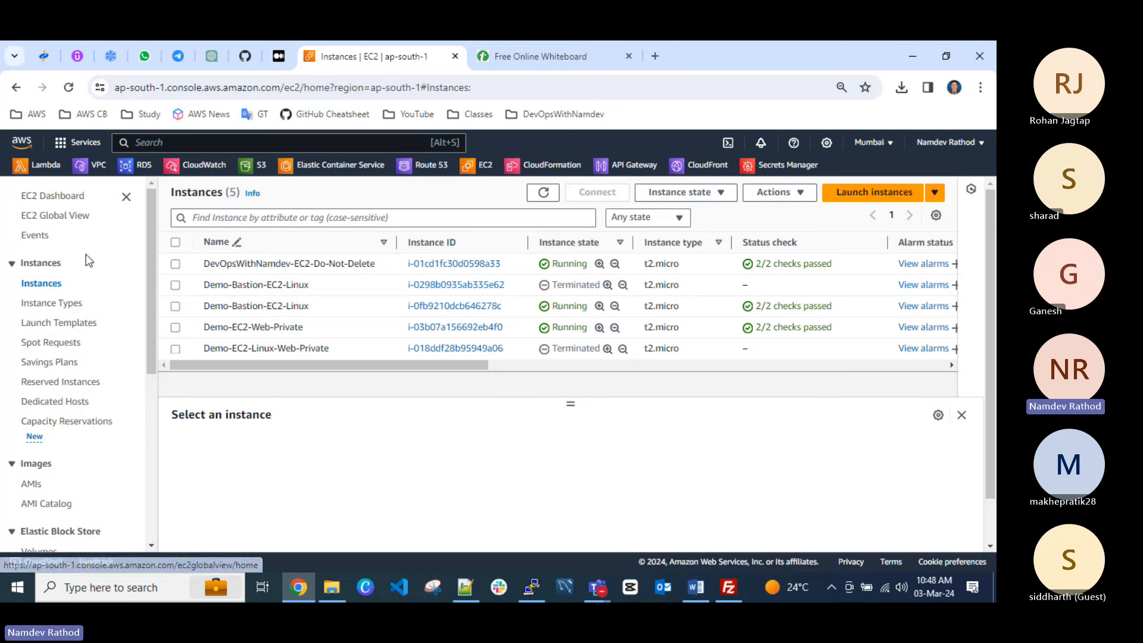
Open the VPC console in a new browser tab and show its NAT gateways page.
{"action": "right_click", "coordinate": [93, 170]}
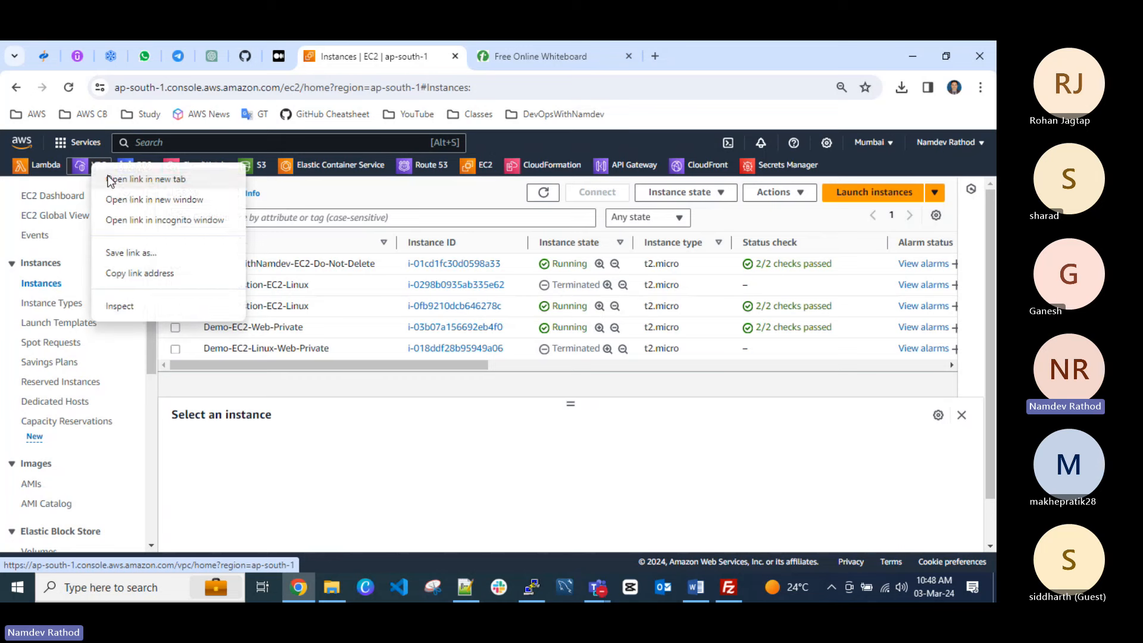
{"action": "left_click", "coordinate": [143, 179]}
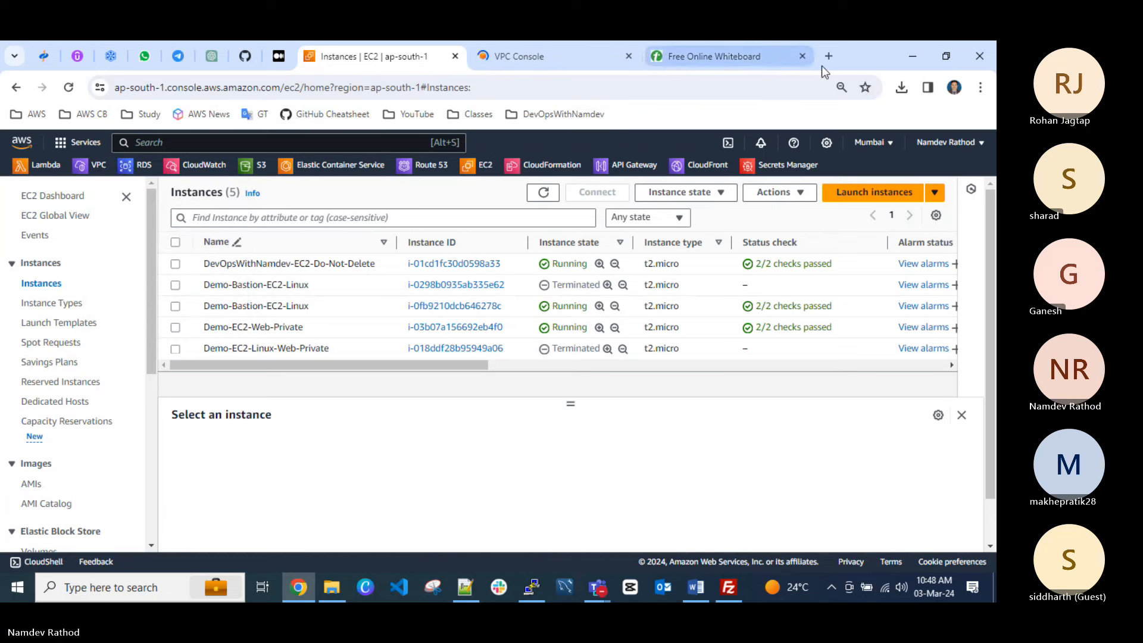
{"action": "left_click_drag", "start_coordinate": [856, 56], "coordinate": [857, 89]}
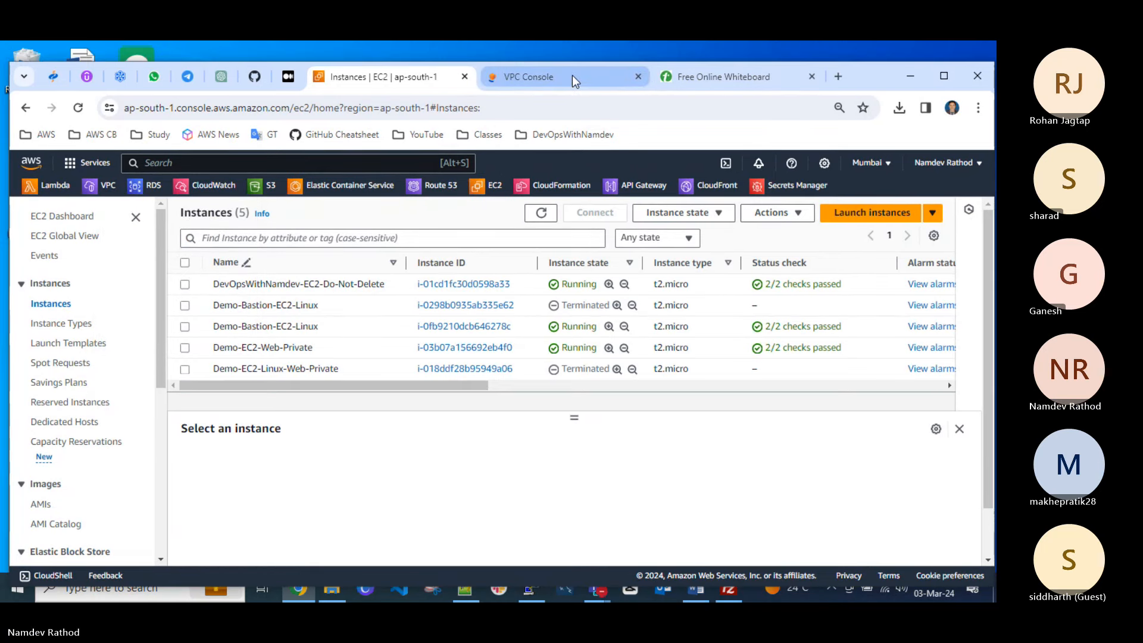
{"action": "left_click", "coordinate": [573, 76]}
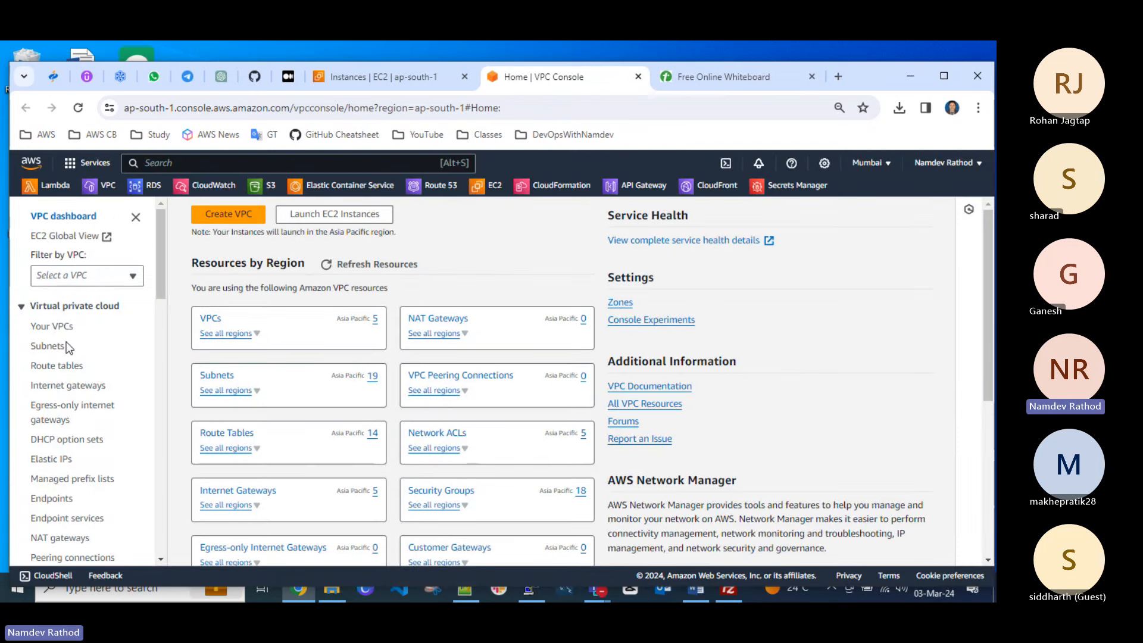
{"action": "scroll", "coordinate": [66, 343], "scroll_direction": "down", "scroll_amount": 1}
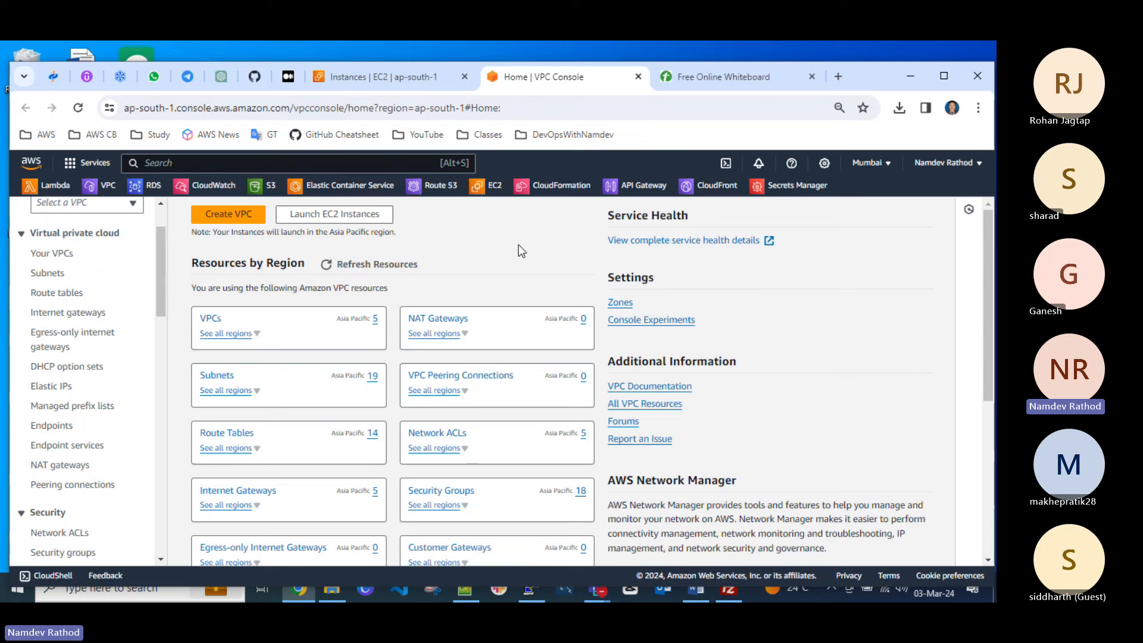
{"action": "left_click", "coordinate": [65, 465]}
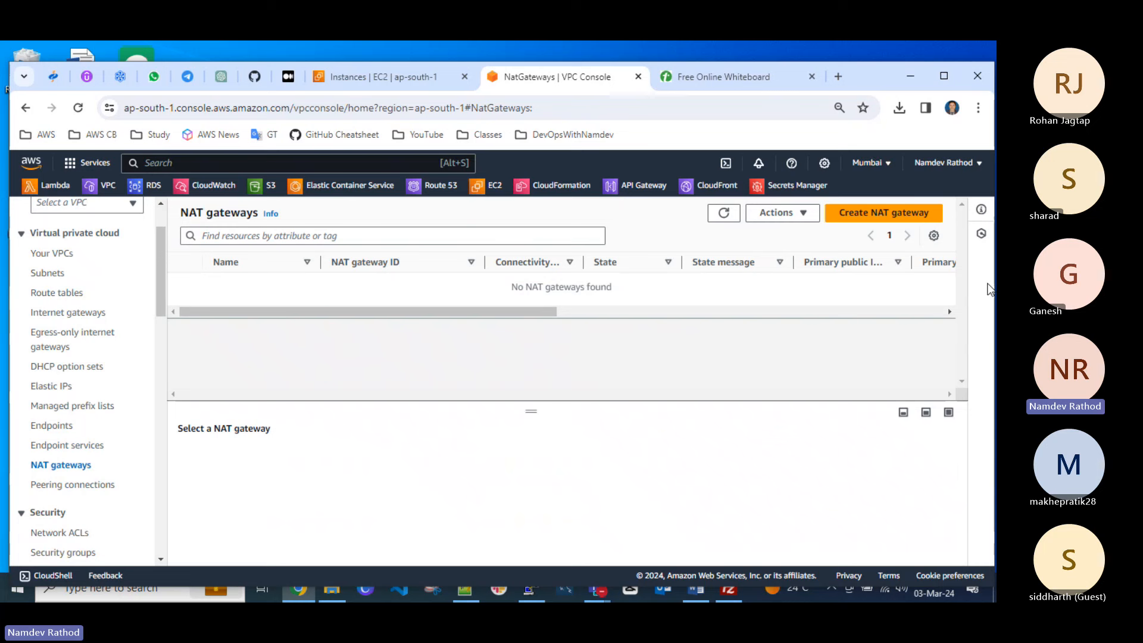
Start creating a NAT gateway and name it demo-natgw.
{"action": "left_click", "coordinate": [875, 218]}
{"action": "left_click", "coordinate": [163, 369]}
{"action": "type", "text": "public-na"}
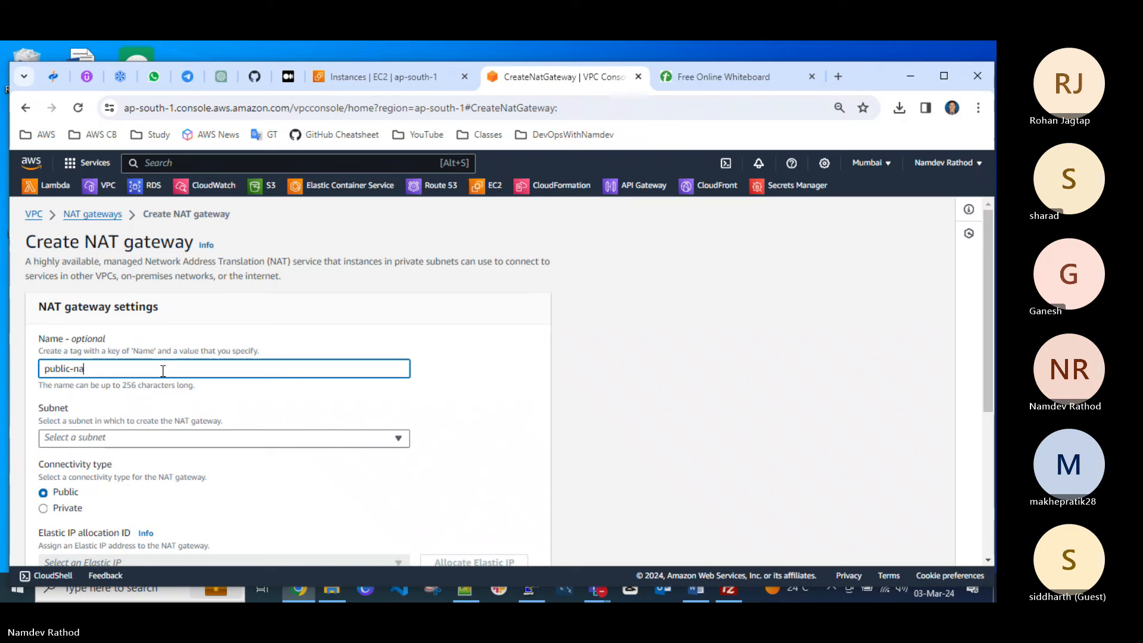
{"action": "key", "text": "ctrl+a"}
{"action": "type", "text": "de"}
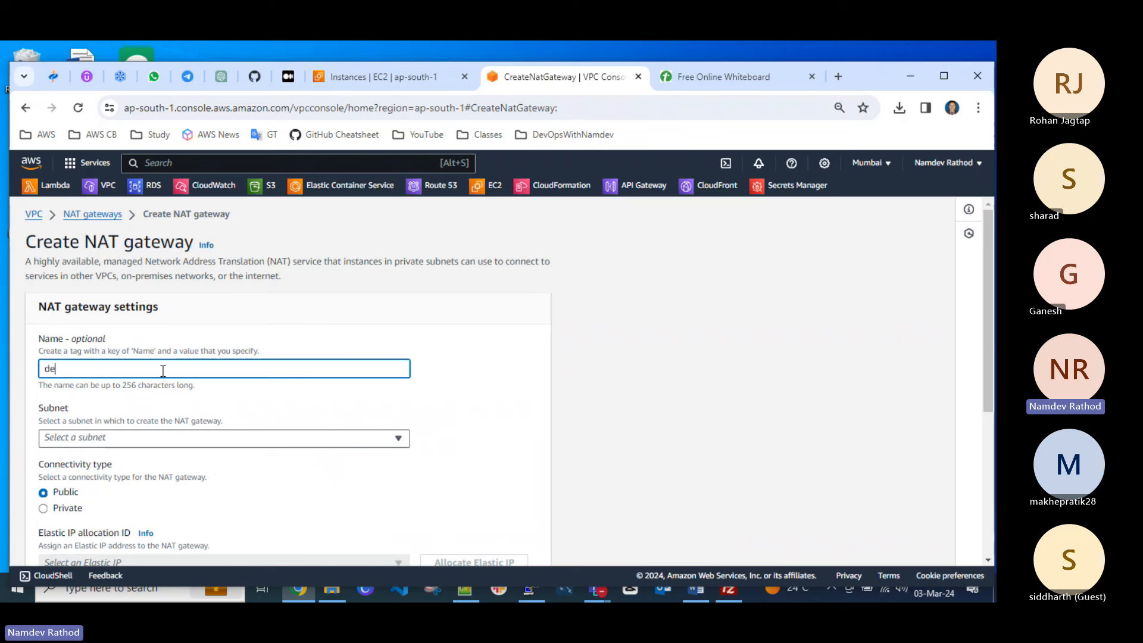
{"action": "type", "text": "mo-natgw-"}
{"action": "key", "text": "BackSpace"}
{"action": "scroll", "coordinate": [179, 381], "scroll_direction": "down", "scroll_amount": 2}
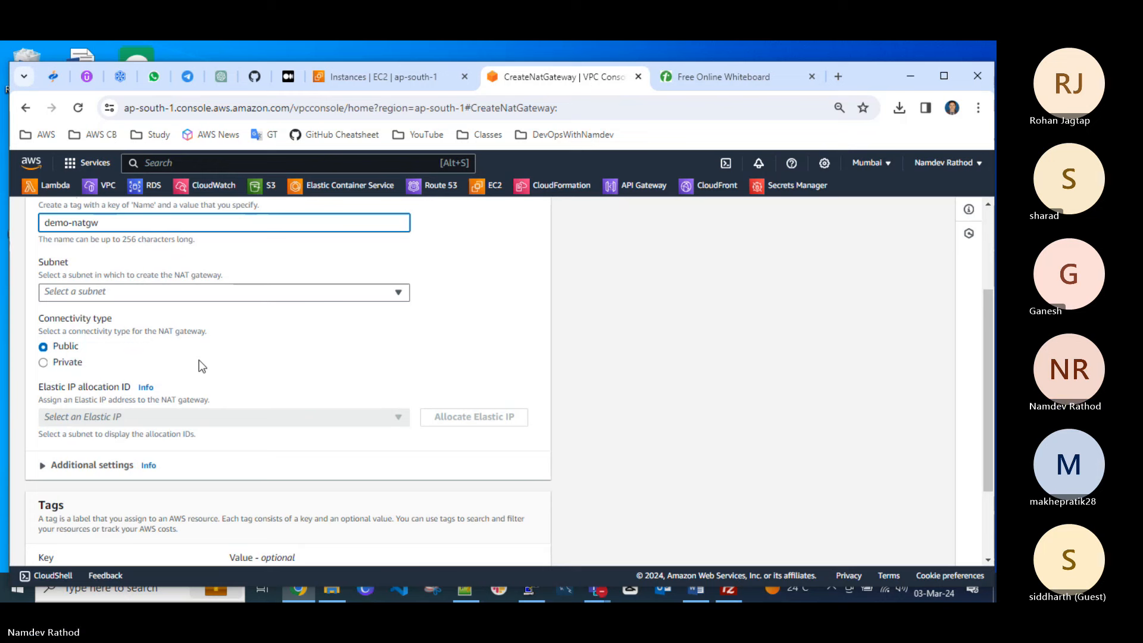
Search the NAT gateway's subnet choices for public, review the matches, and close the list without choosing one.
{"action": "left_click", "coordinate": [211, 293]}
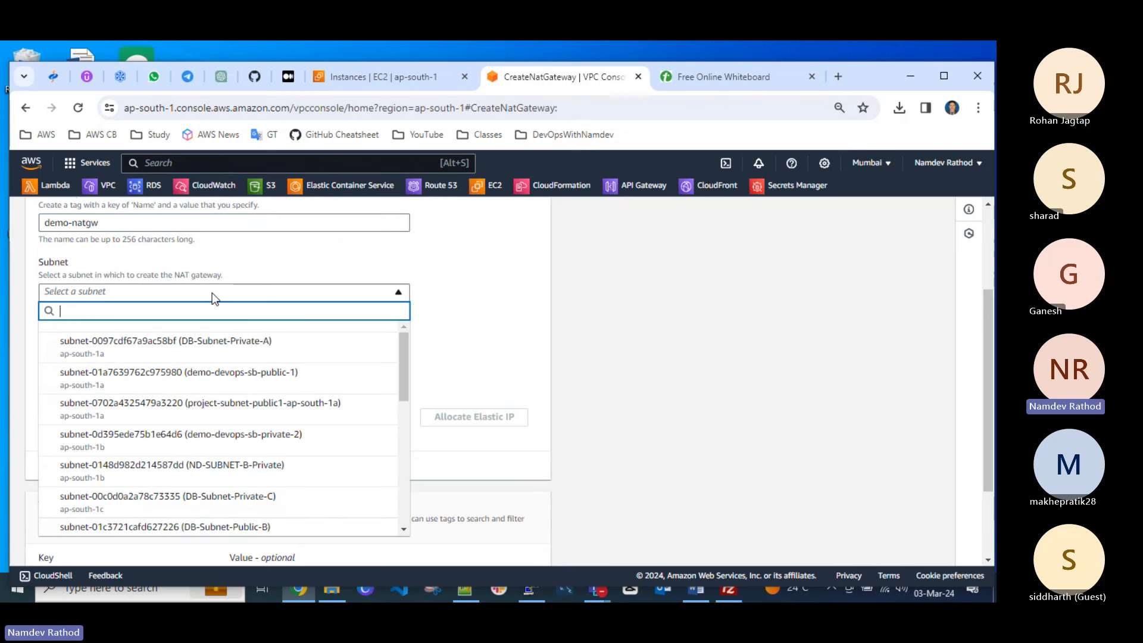
{"action": "type", "text": "public"}
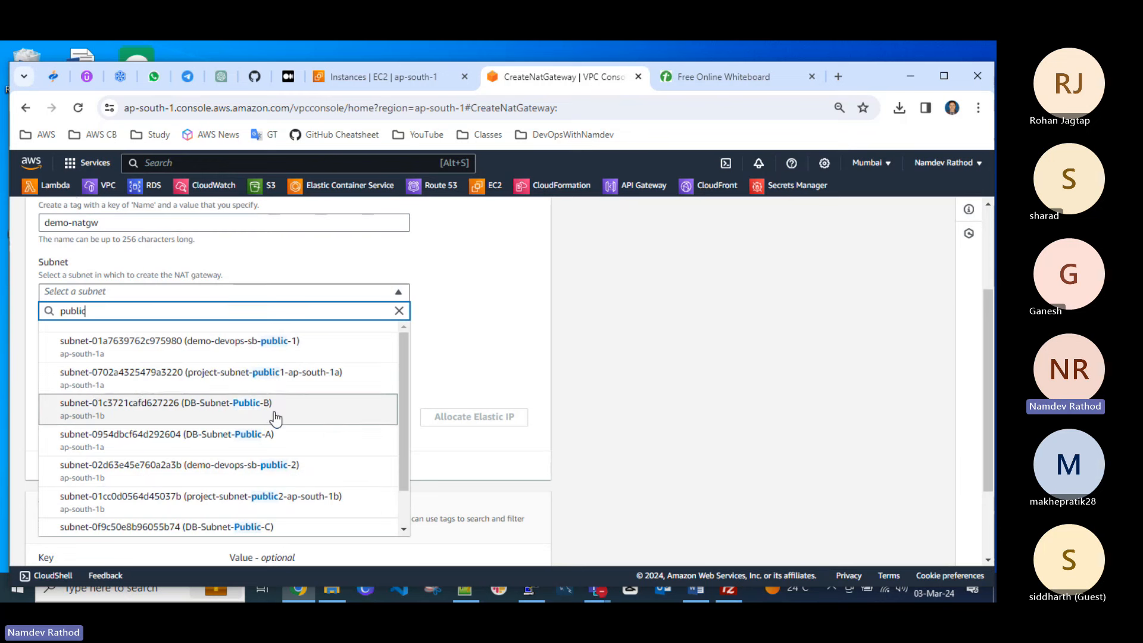
{"action": "scroll", "coordinate": [302, 442], "scroll_direction": "down", "scroll_amount": 1}
{"action": "scroll", "coordinate": [227, 494], "scroll_direction": "down", "scroll_amount": 2}
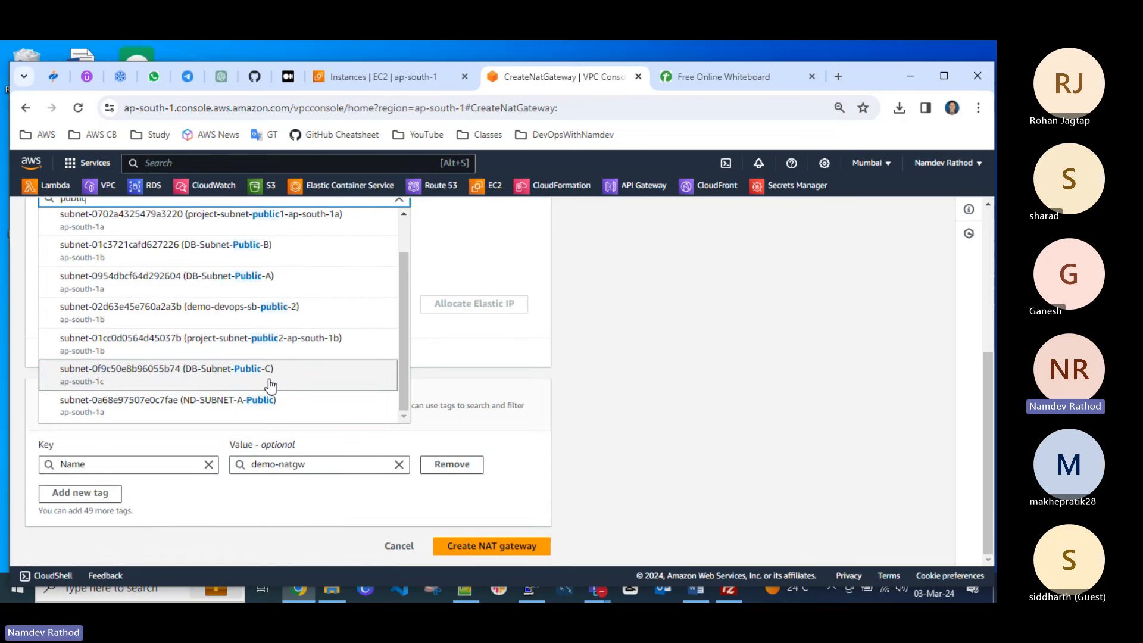
{"action": "scroll", "coordinate": [219, 387], "scroll_direction": "up", "scroll_amount": 1}
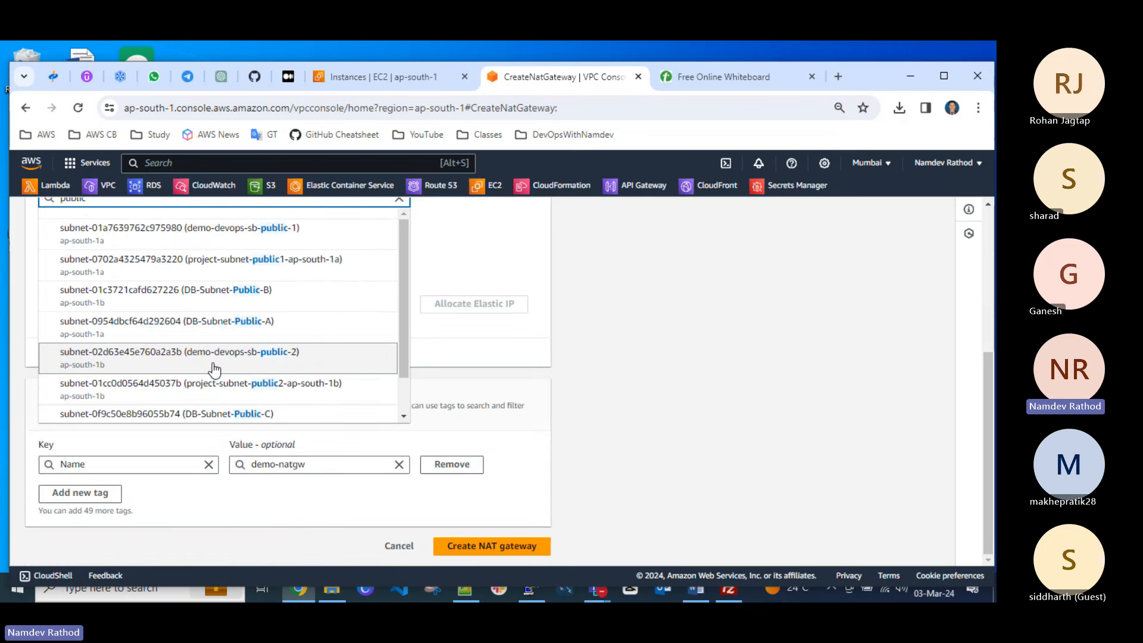
{"action": "scroll", "coordinate": [224, 375], "scroll_direction": "up", "scroll_amount": 1}
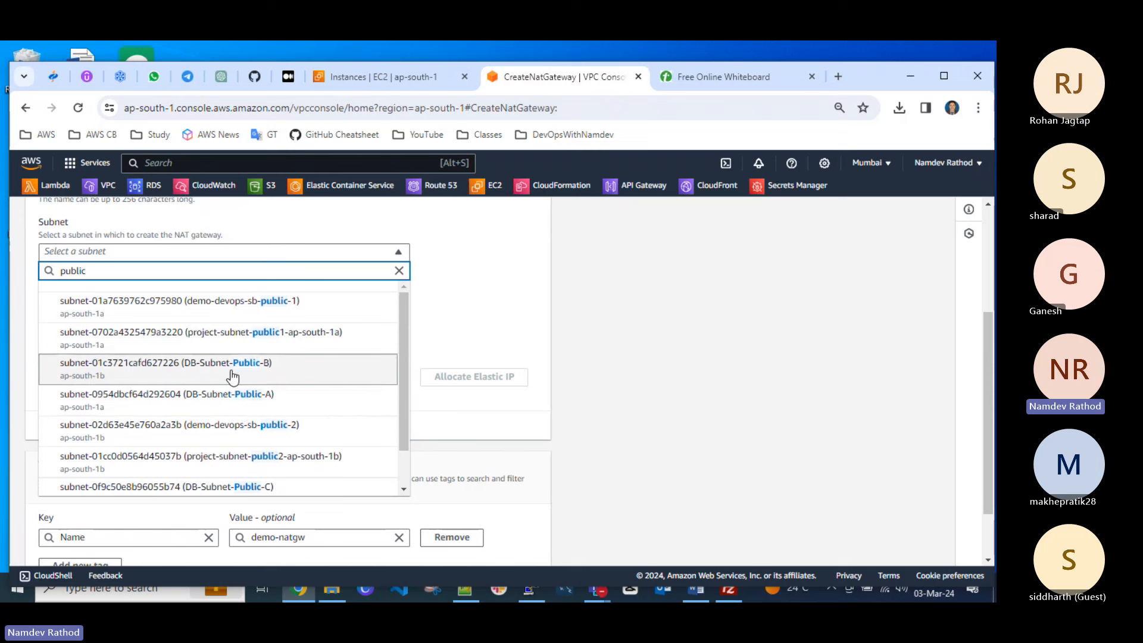
{"action": "left_click", "coordinate": [476, 269]}
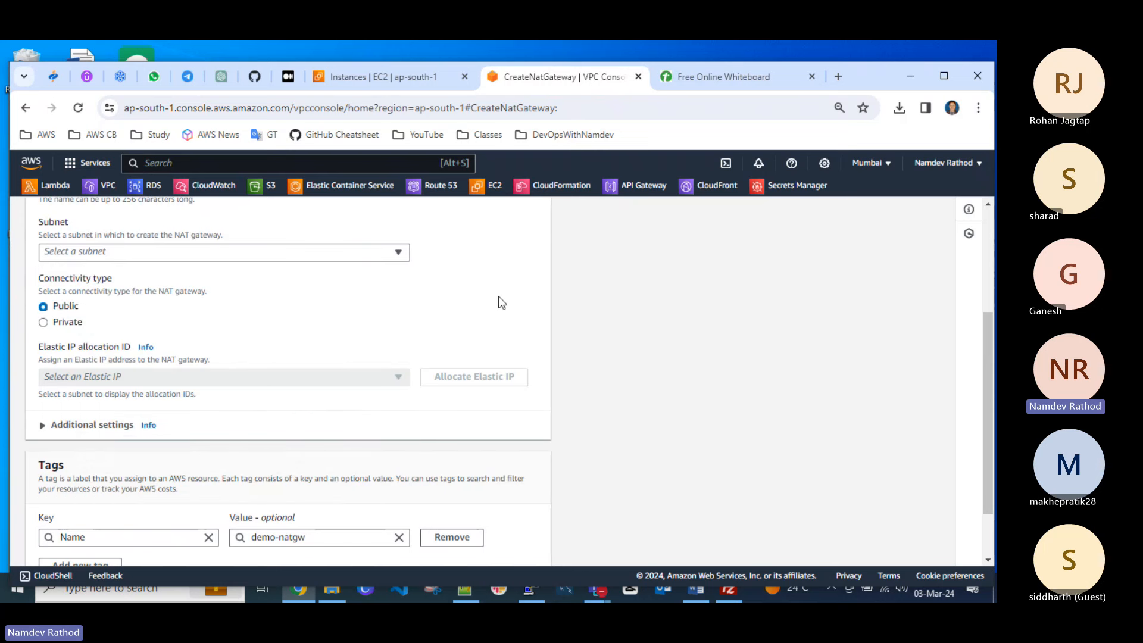
Open the VPC console in another browser tab and copy the VPC ID of Demo-DevOps-VPC.
{"action": "right_click", "coordinate": [106, 187]}
{"action": "left_click", "coordinate": [111, 198]}
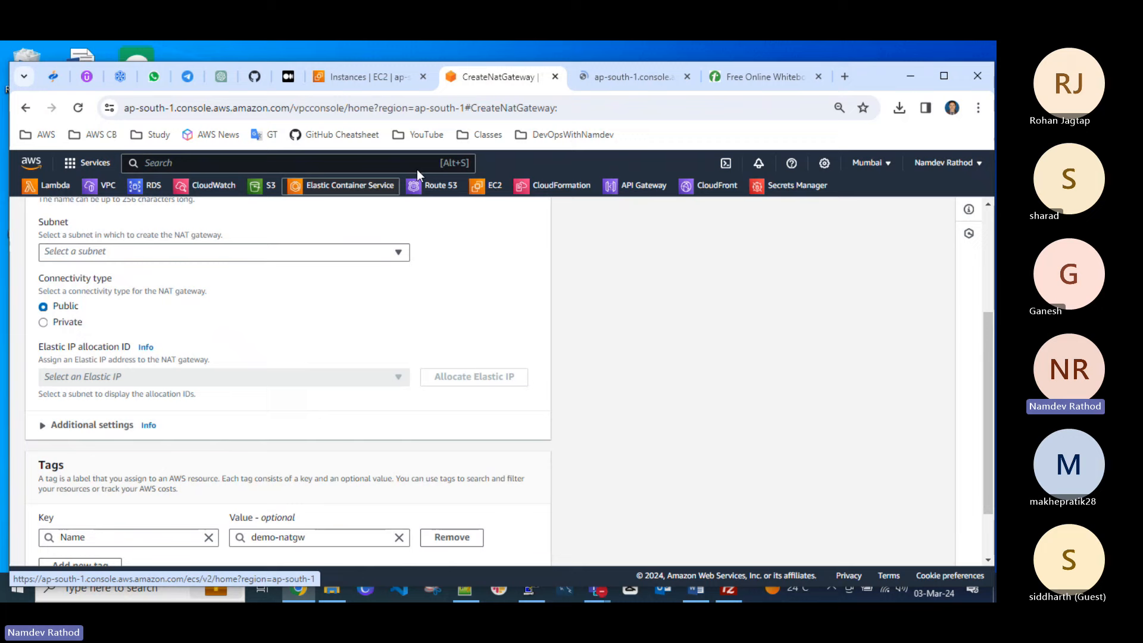
{"action": "left_click", "coordinate": [644, 75]}
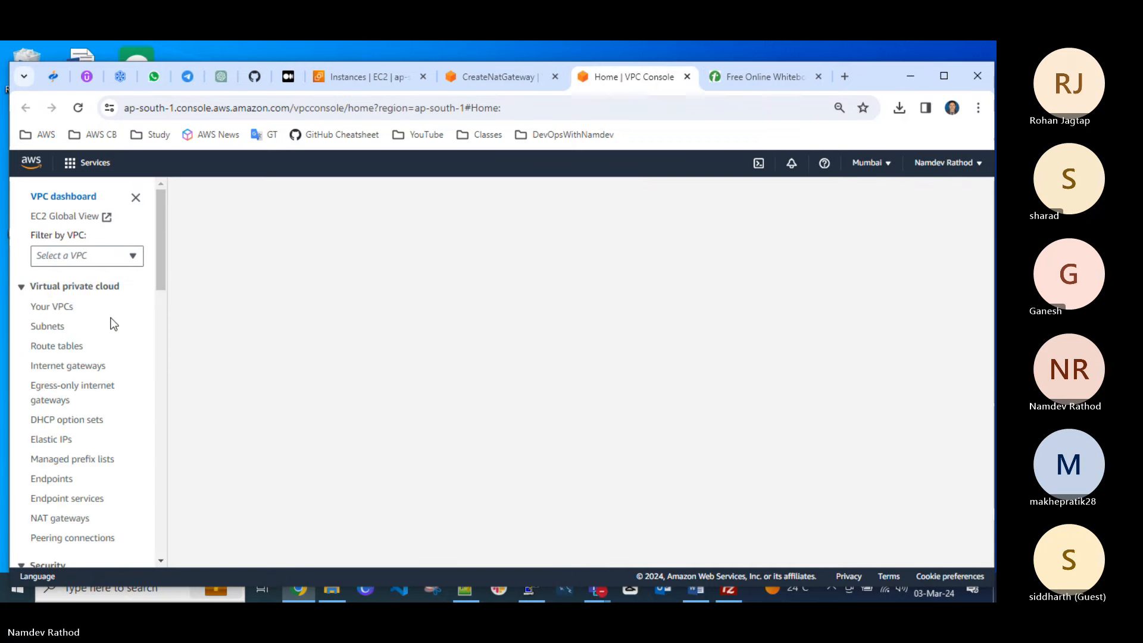
{"action": "left_click", "coordinate": [64, 315]}
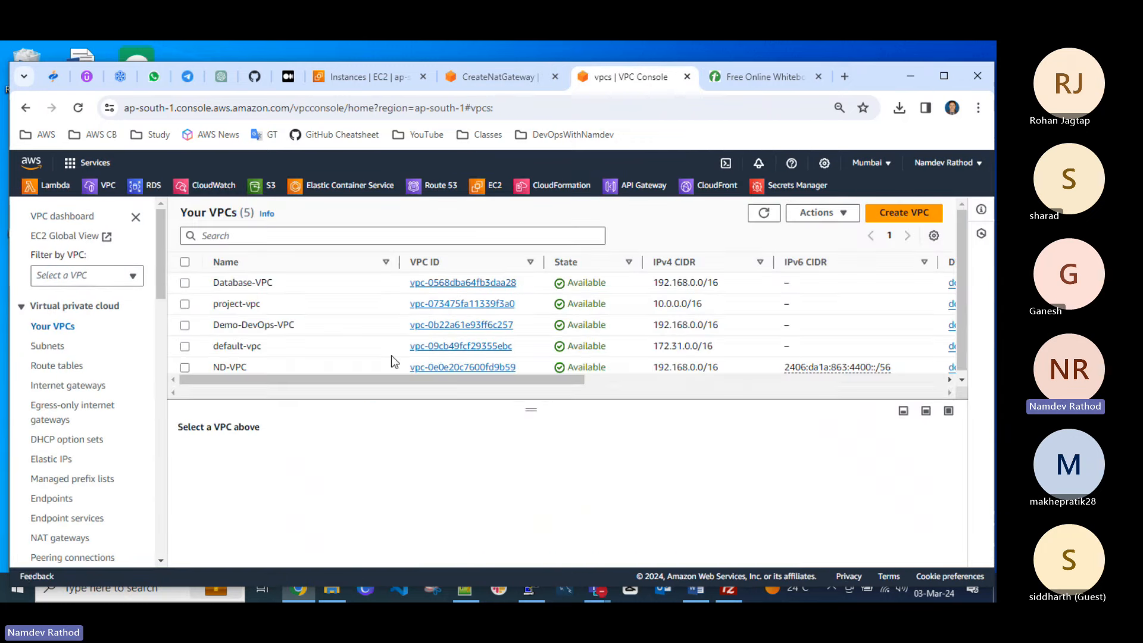
{"action": "left_click", "coordinate": [229, 324]}
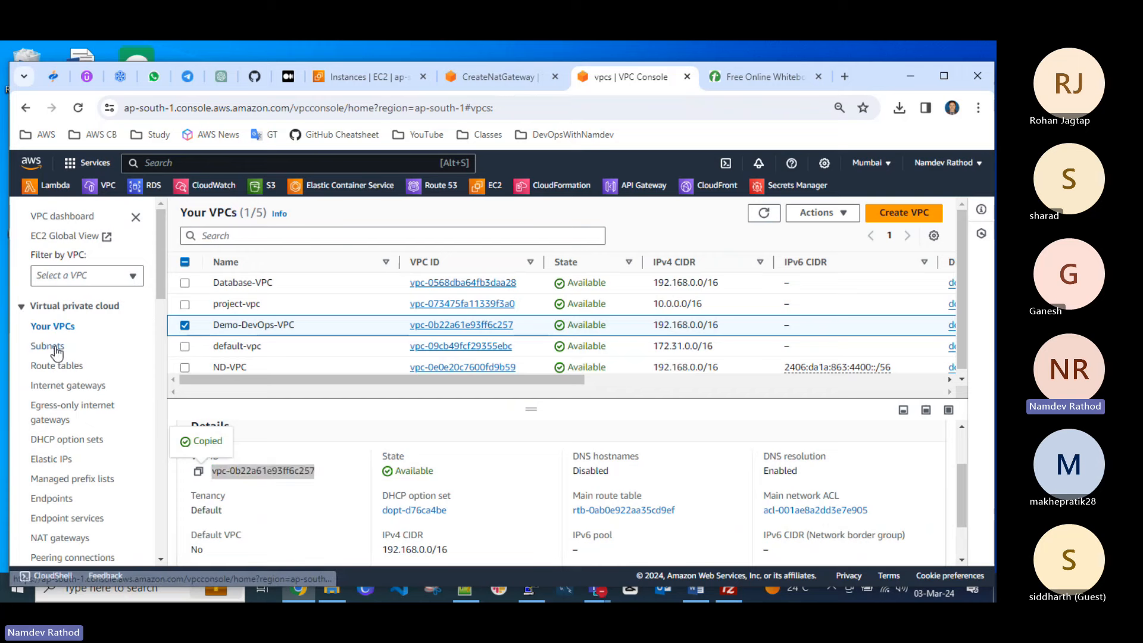
Filter the subnets by the copied VPC ID and sort them by name in descending order.
{"action": "left_click", "coordinate": [48, 346]}
{"action": "left_click", "coordinate": [305, 259]}
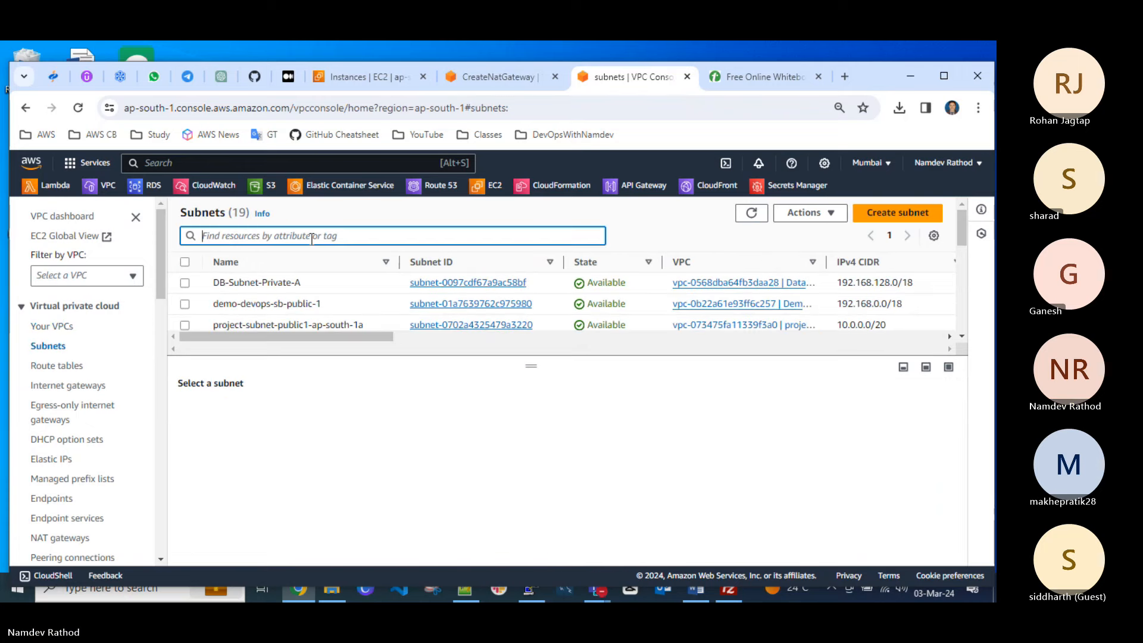
{"action": "left_click", "coordinate": [311, 236]}
{"action": "key", "text": "ctrl+v"}
{"action": "key", "text": "Return"}
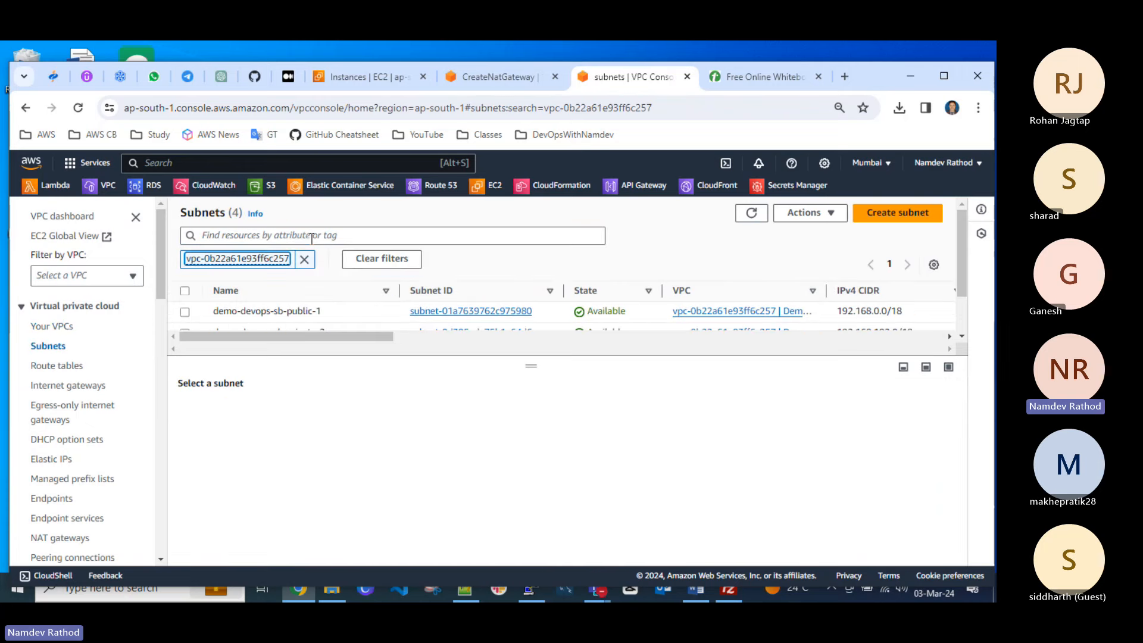
{"action": "left_click_drag", "start_coordinate": [531, 367], "coordinate": [531, 433]}
{"action": "left_click", "coordinate": [322, 295]}
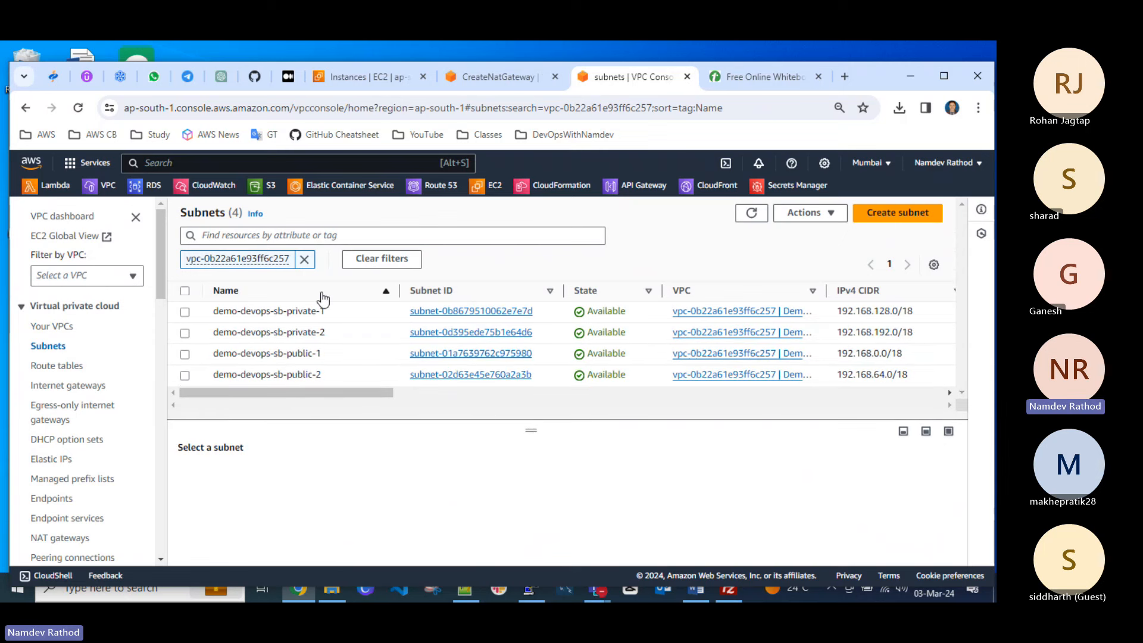
{"action": "left_click", "coordinate": [322, 295]}
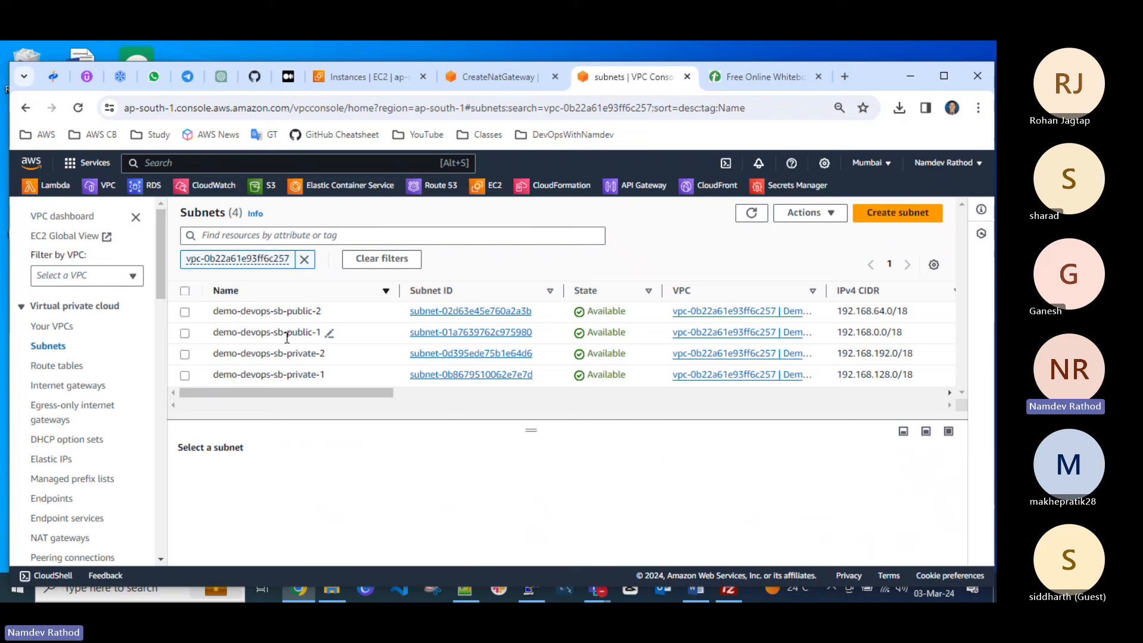
Select the demo-devops-sb-public-1 subnet and copy its subnet ID.
{"action": "left_click", "coordinate": [186, 333]}
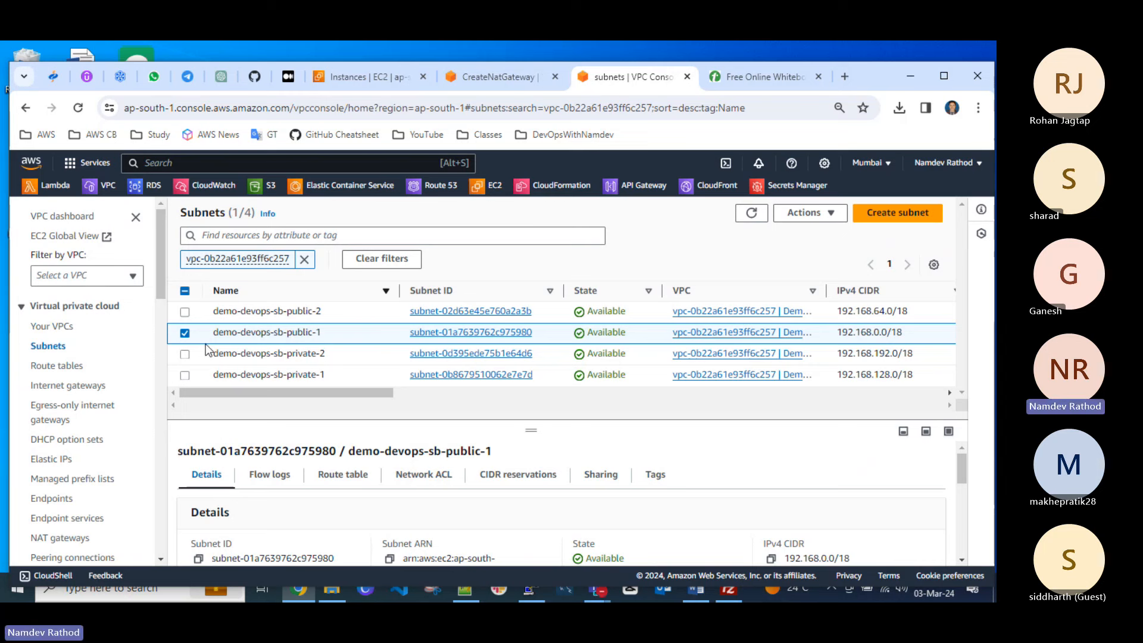
{"action": "scroll", "coordinate": [290, 504], "scroll_direction": "down", "scroll_amount": 1}
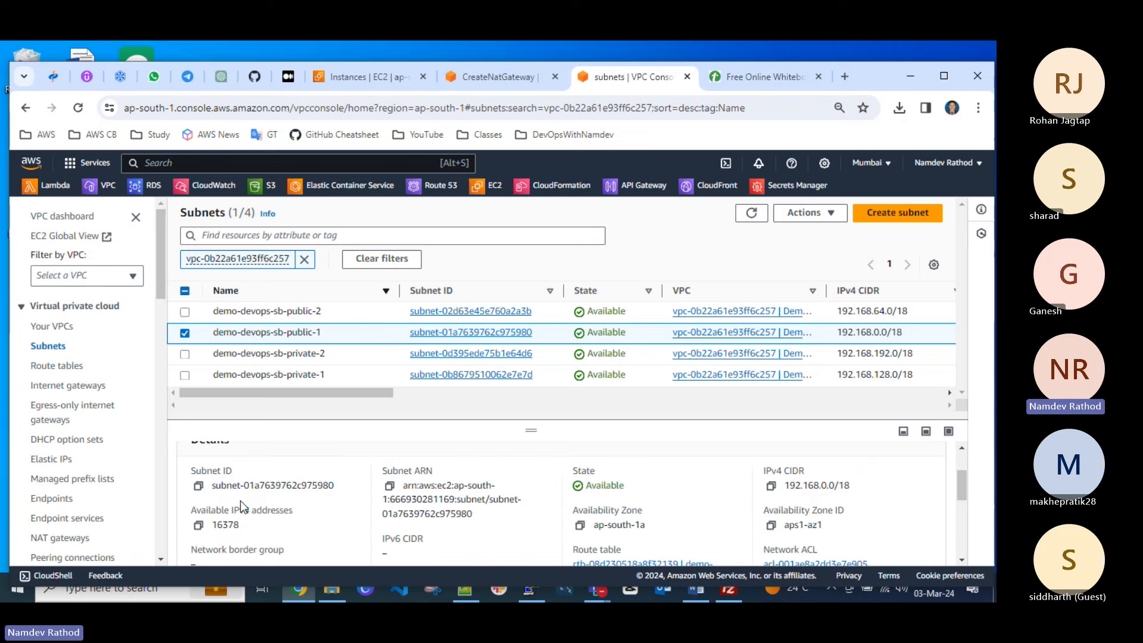
{"action": "left_click", "coordinate": [198, 488]}
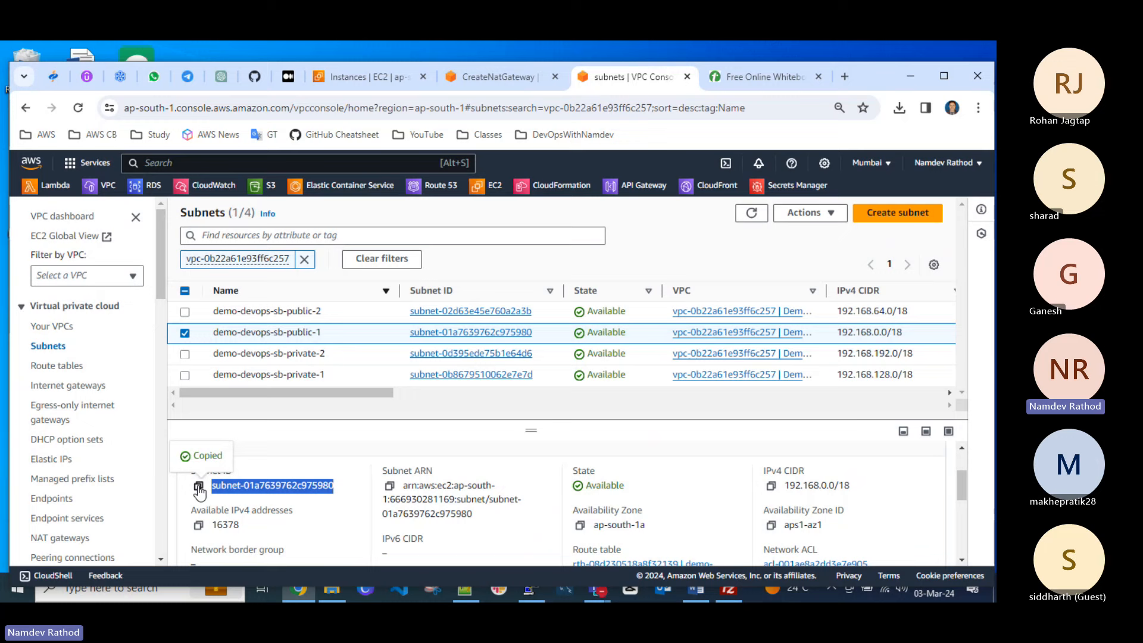
Return to the NAT gateway creation form and set its subnet to demo-devops-sb-public-1 using the copied subnet ID.
{"action": "left_click", "coordinate": [494, 76]}
{"action": "left_click", "coordinate": [164, 252]}
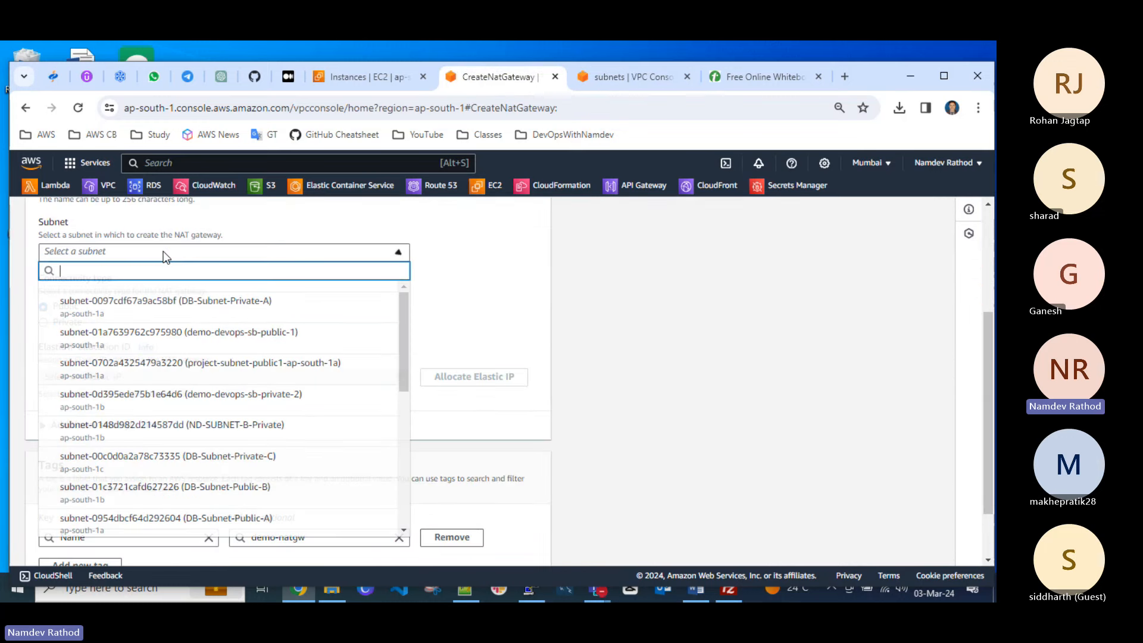
{"action": "key", "text": "ctrl+v"}
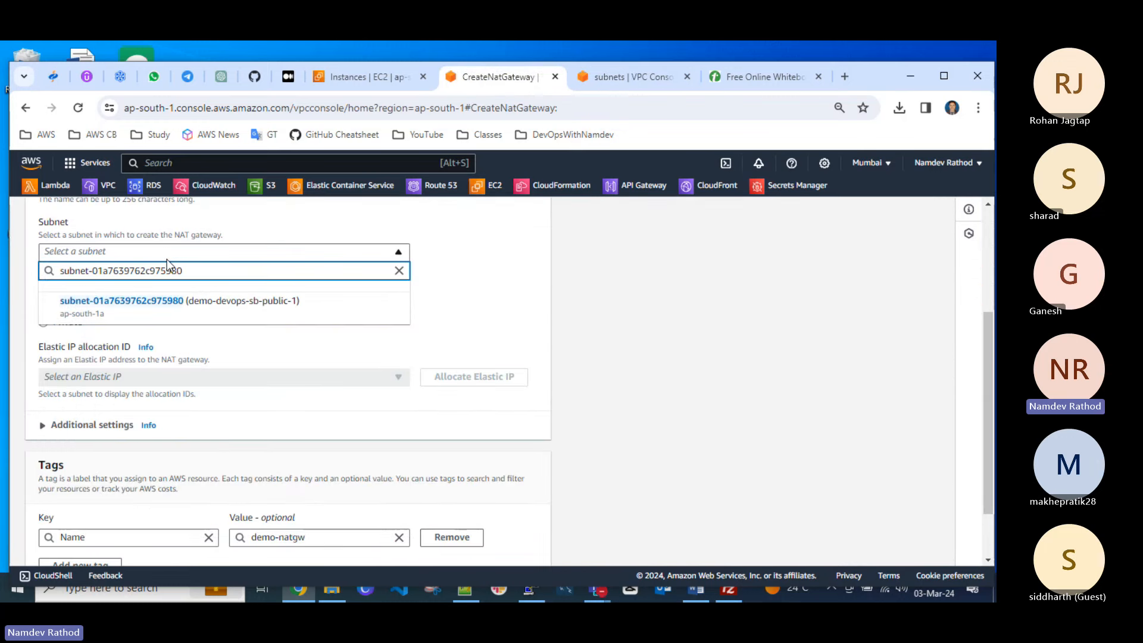
{"action": "left_click", "coordinate": [191, 309]}
Allocate a new Elastic IP for the public NAT gateway, view the additional settings, create the gateway and dismiss the notification.
{"action": "scroll", "coordinate": [238, 357], "scroll_direction": "down", "scroll_amount": 1}
{"action": "left_click", "coordinate": [224, 317]}
{"action": "left_click", "coordinate": [485, 318]}
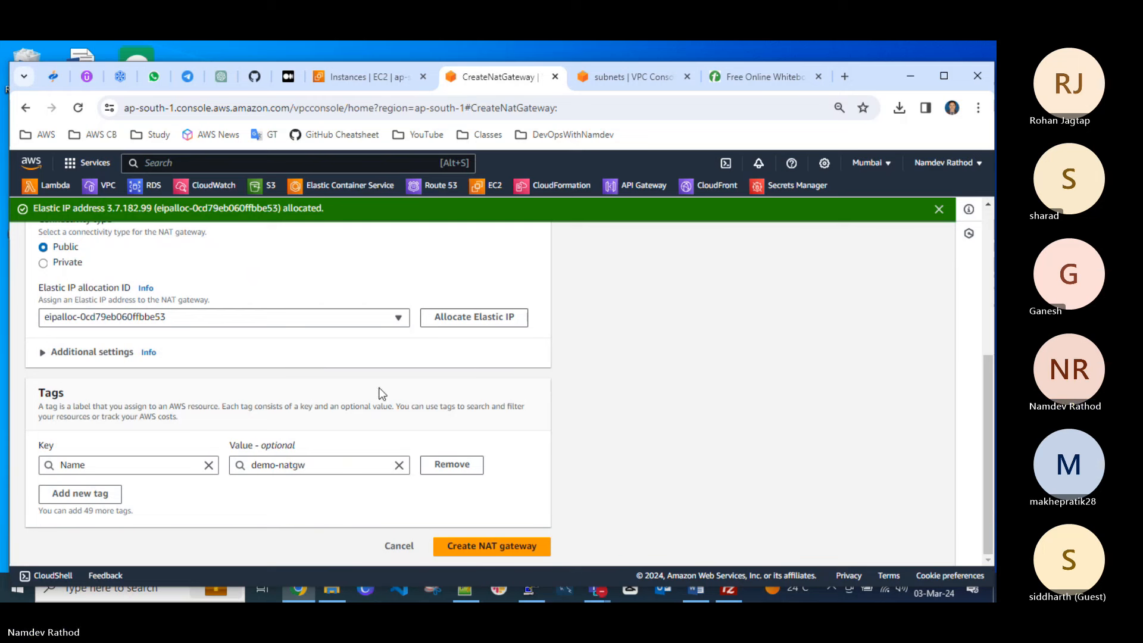
{"action": "left_click", "coordinate": [71, 352]}
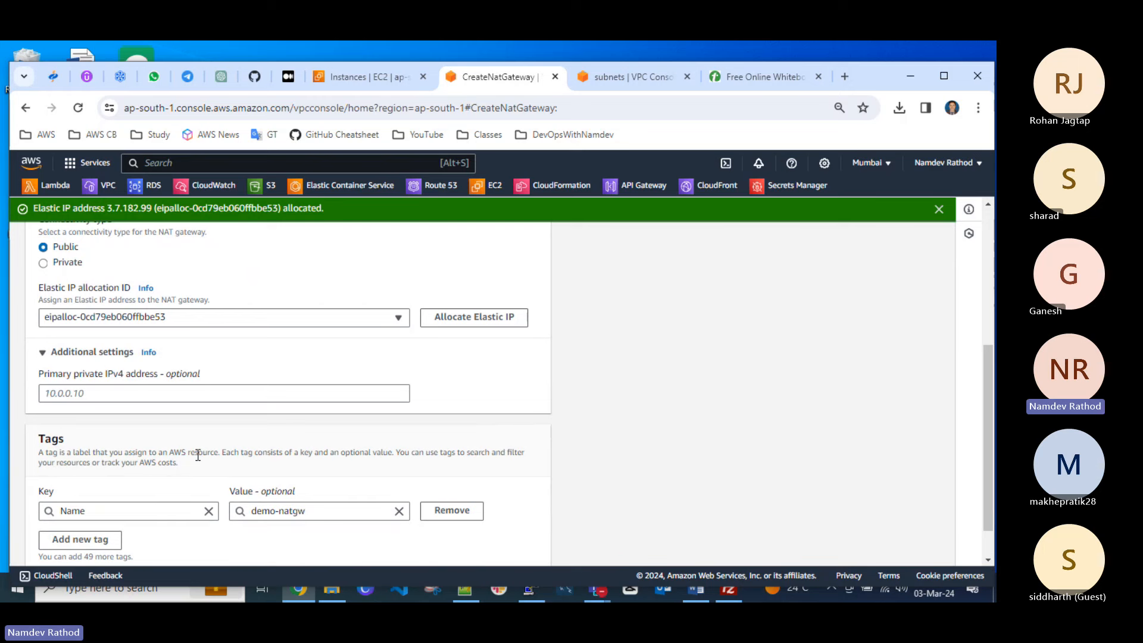
{"action": "scroll", "coordinate": [196, 450], "scroll_direction": "down", "scroll_amount": 1}
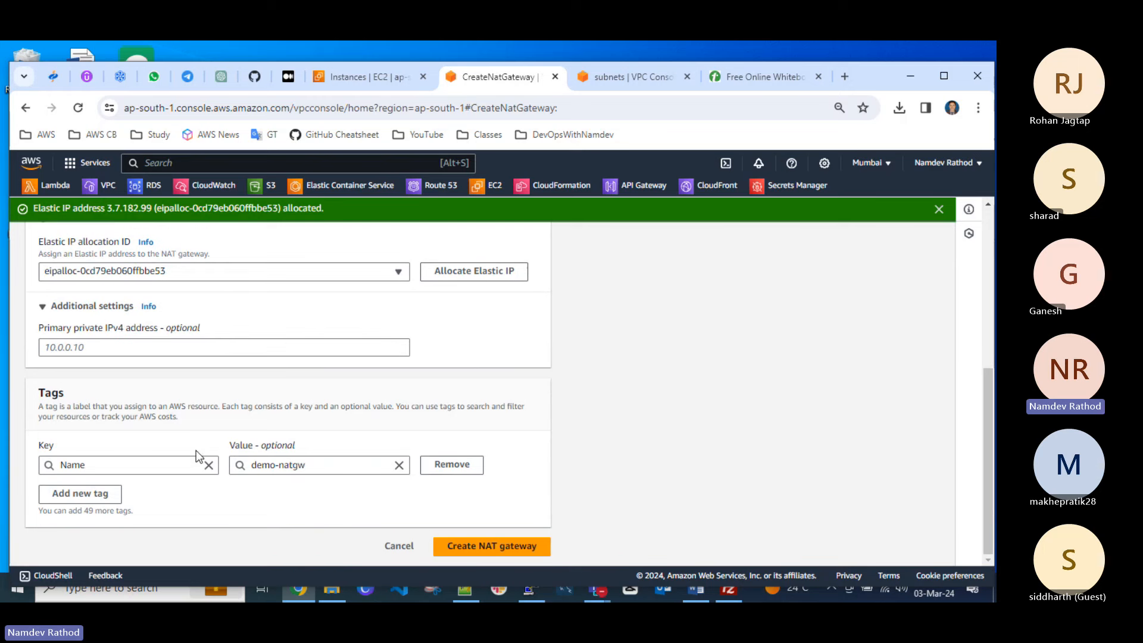
{"action": "left_click", "coordinate": [490, 546]}
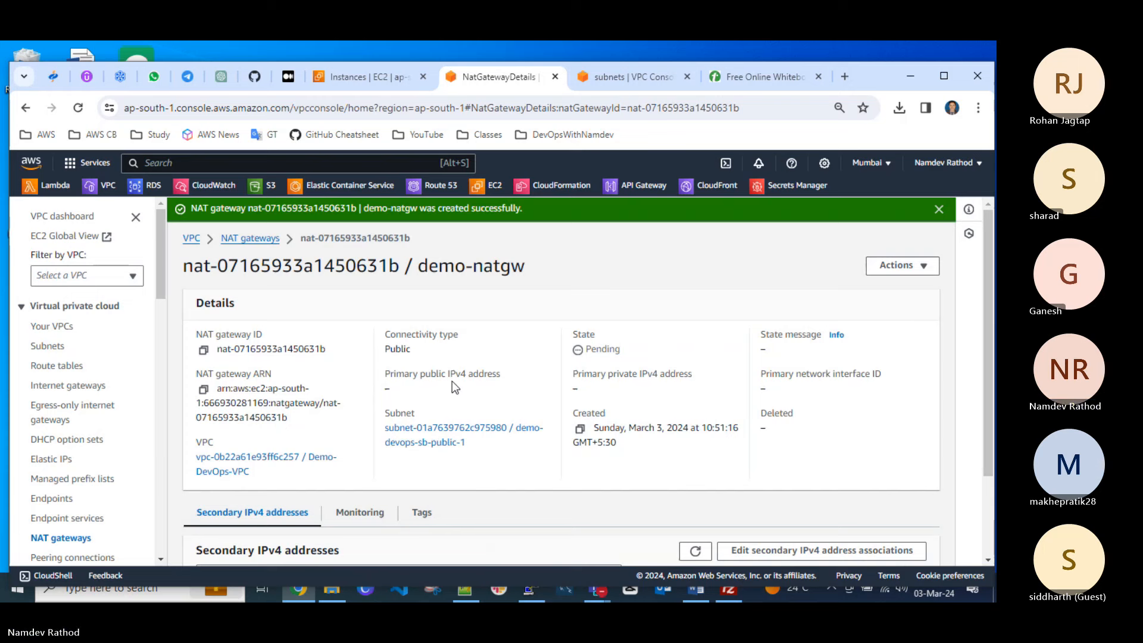
{"action": "left_click", "coordinate": [939, 209]}
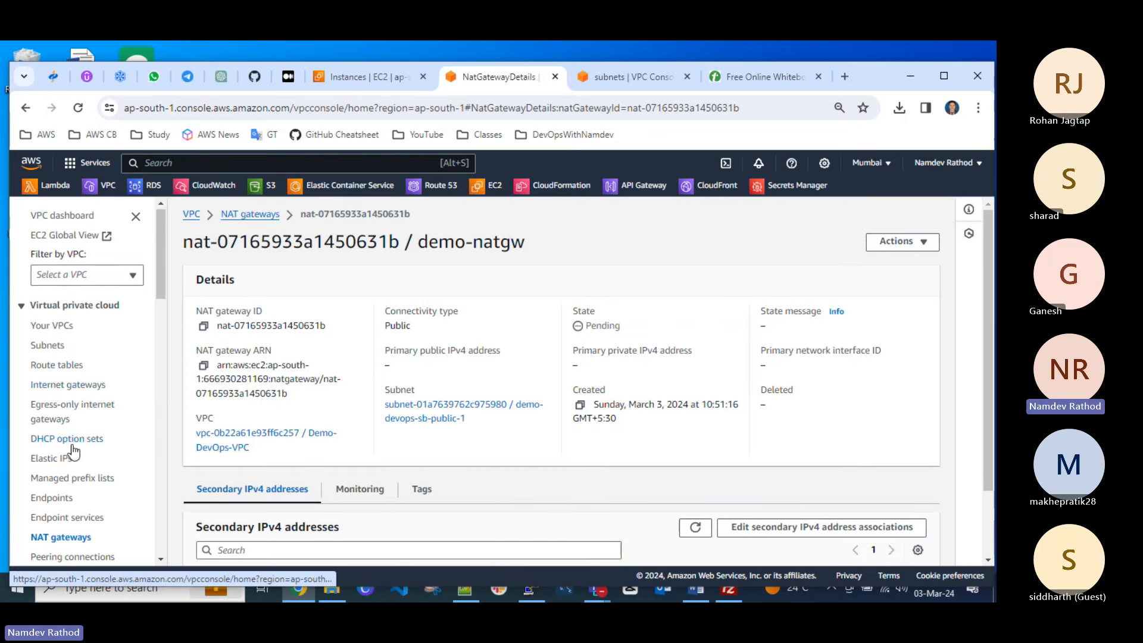
Open the list of NAT gateways and refresh it repeatedly to check the state of demo-natgw.
{"action": "scroll", "coordinate": [57, 396], "scroll_direction": "down", "scroll_amount": 2}
{"action": "left_click", "coordinate": [65, 392]}
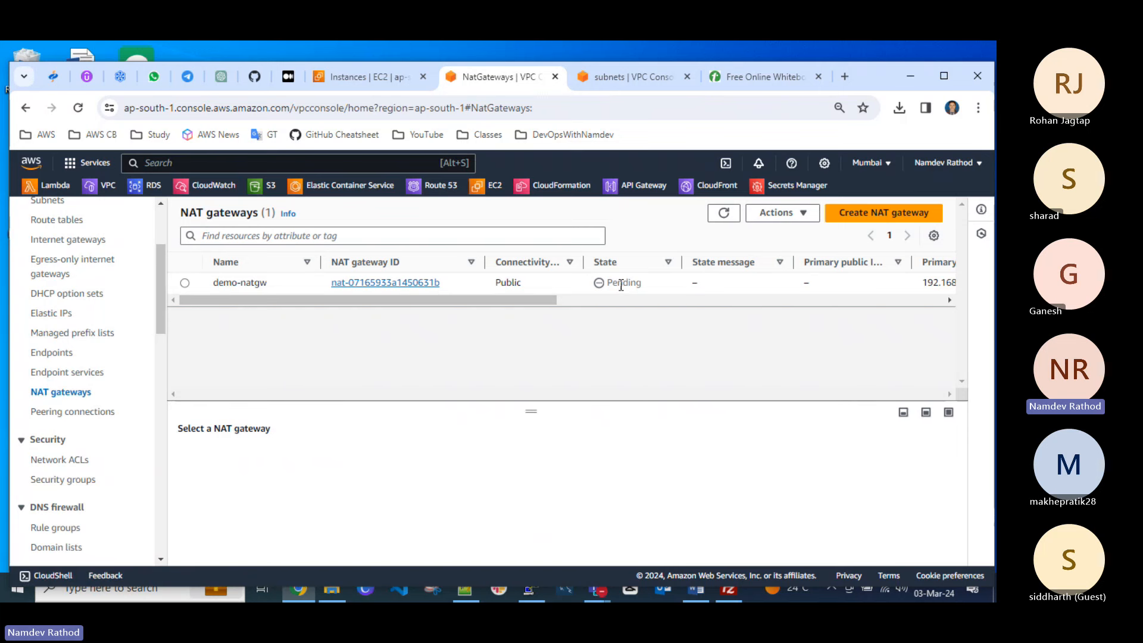
{"action": "left_click", "coordinate": [726, 220]}
{"action": "left_click", "coordinate": [725, 219]}
{"action": "left_click", "coordinate": [724, 219]}
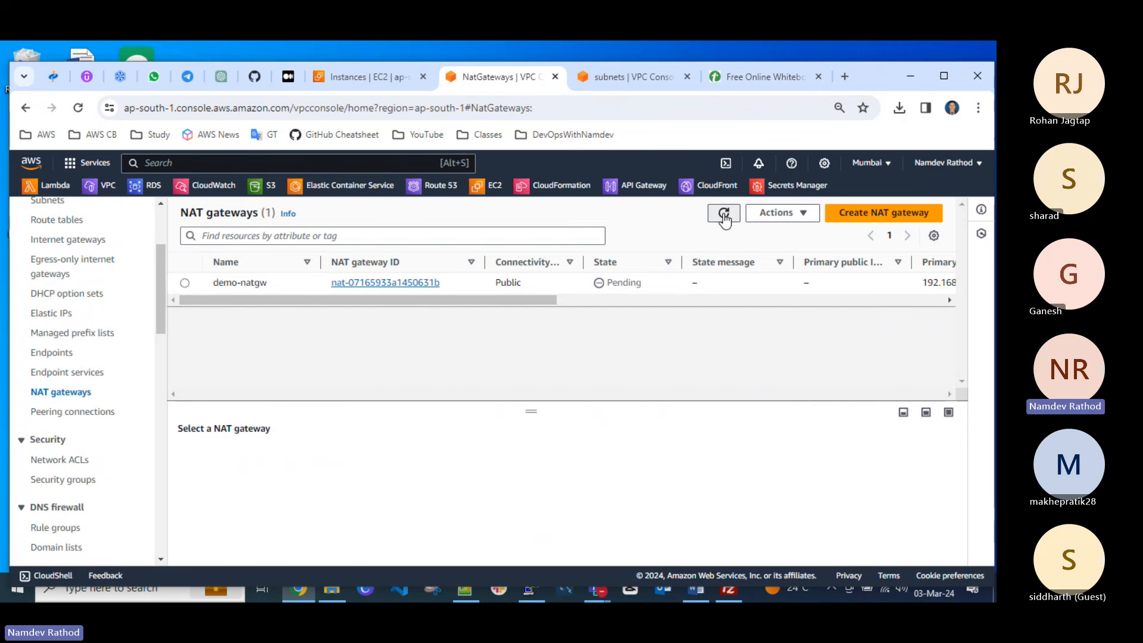
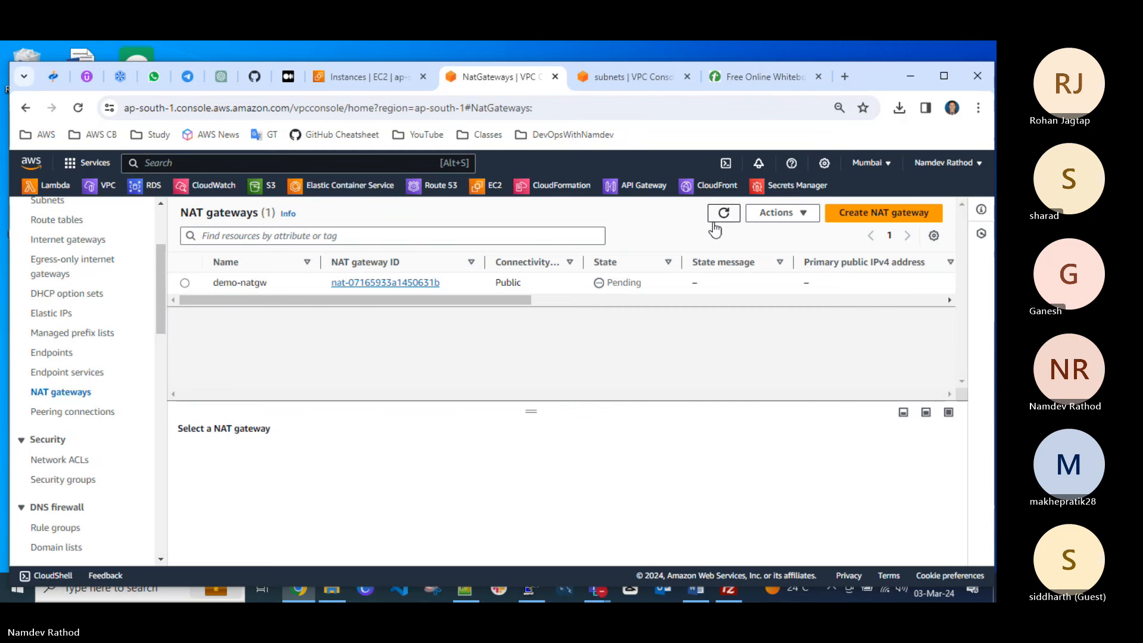
{"action": "left_click", "coordinate": [722, 215]}
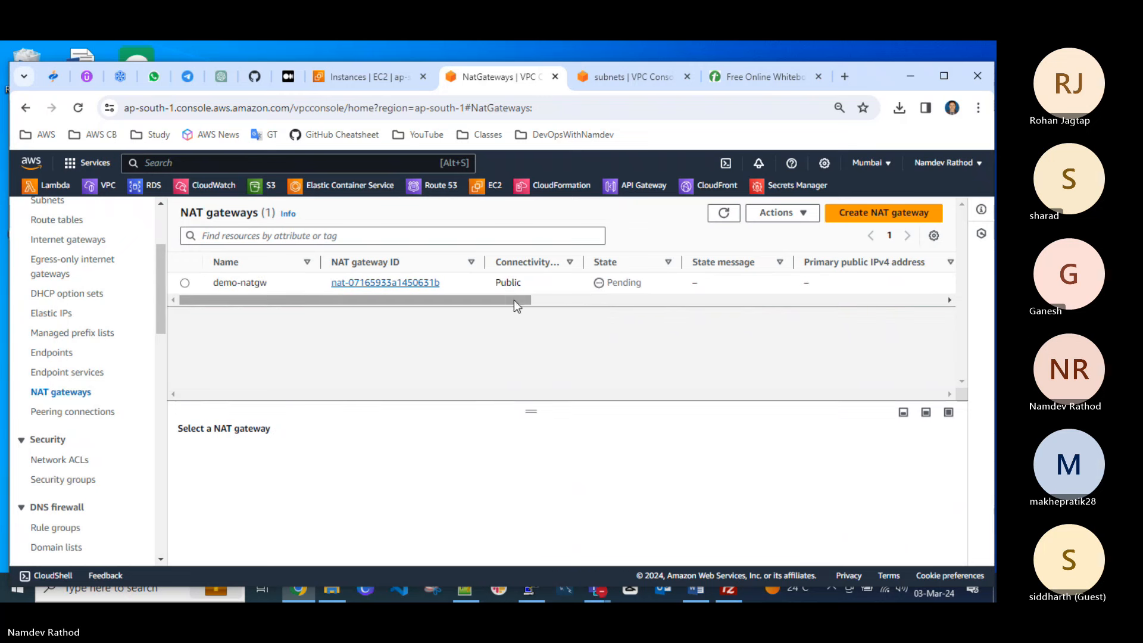
{"action": "left_click_drag", "start_coordinate": [513, 299], "coordinate": [419, 308]}
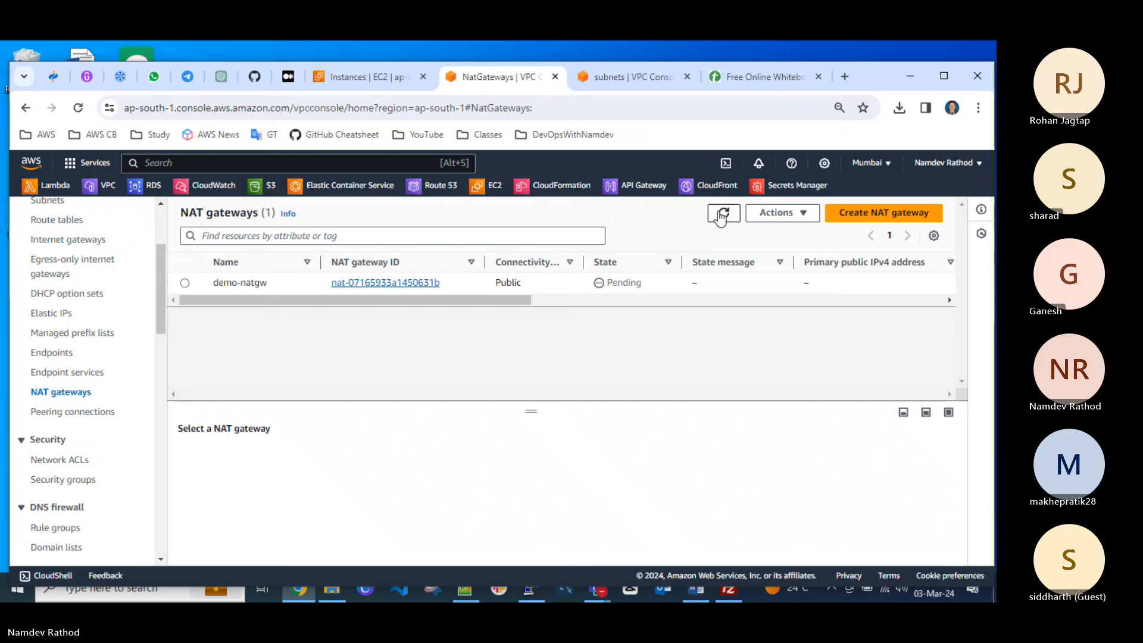
{"action": "left_click", "coordinate": [723, 212]}
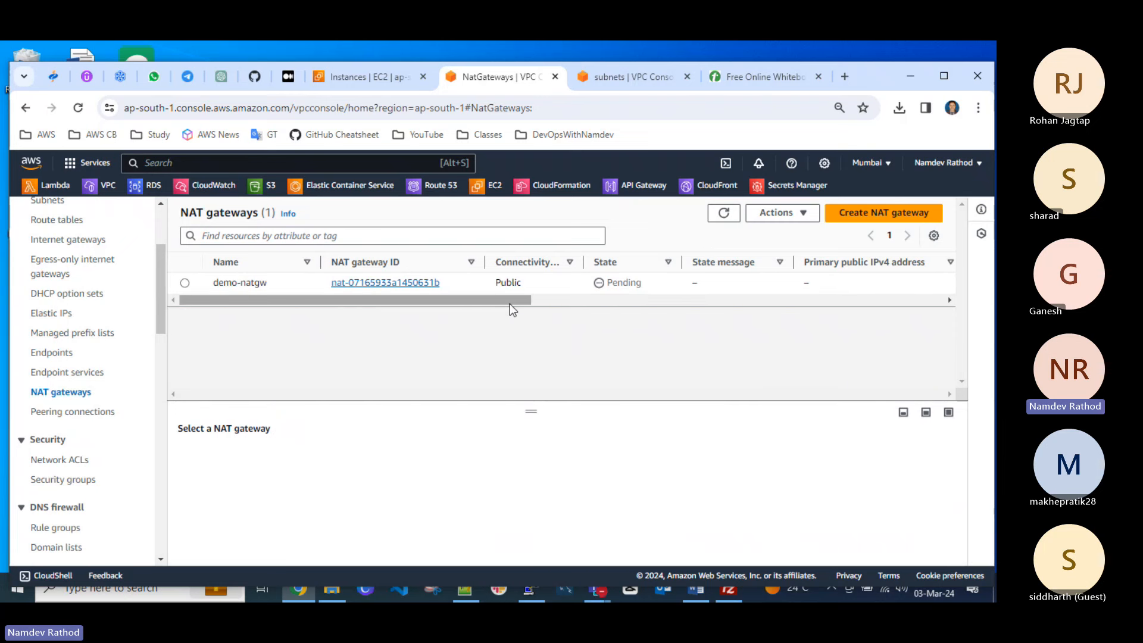
{"action": "left_click_drag", "start_coordinate": [509, 303], "coordinate": [462, 316]}
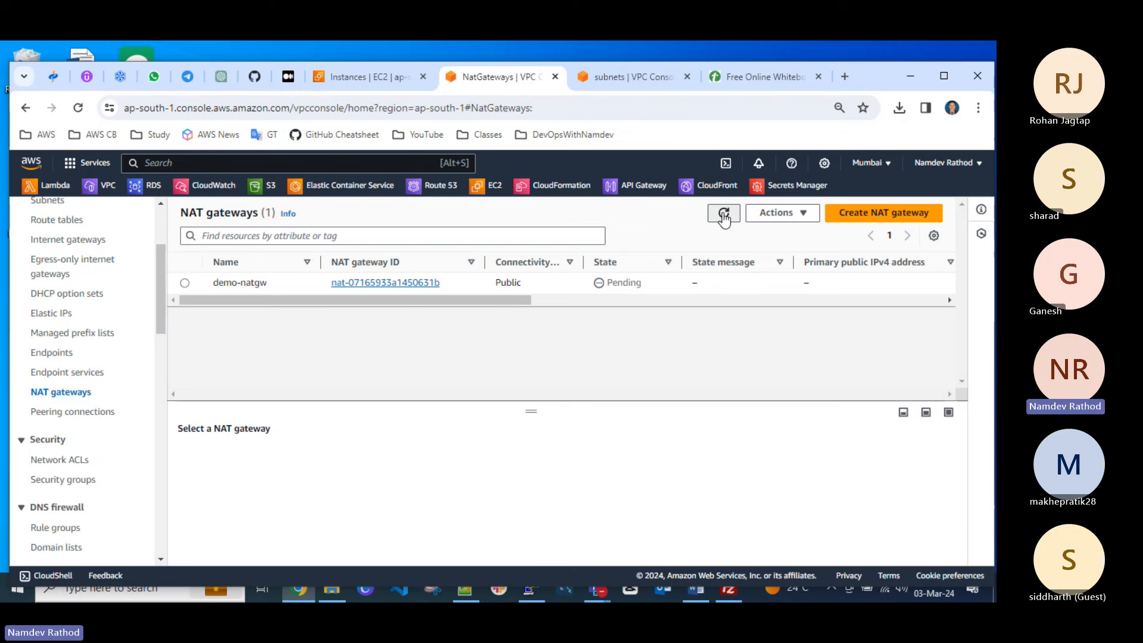
{"action": "left_click", "coordinate": [724, 215]}
{"action": "left_click", "coordinate": [723, 214]}
Open the list of route tables, enlarge the list area and remove the existing VPC filter.
{"action": "scroll", "coordinate": [78, 358], "scroll_direction": "up", "scroll_amount": 3}
{"action": "left_click", "coordinate": [58, 365]}
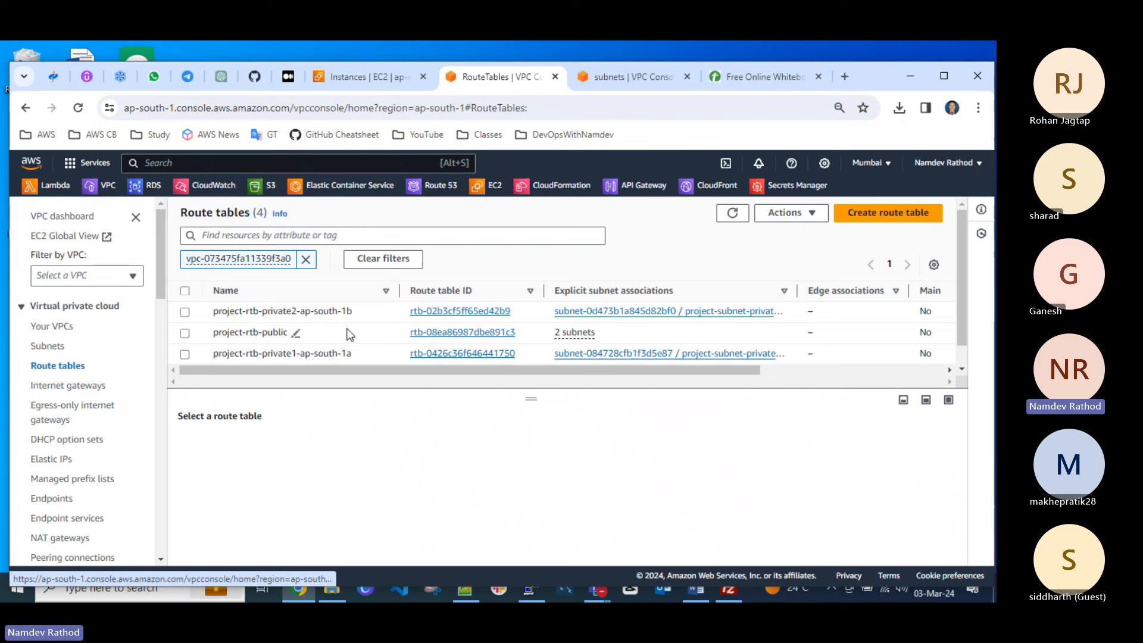
{"action": "left_click_drag", "start_coordinate": [533, 400], "coordinate": [544, 421]}
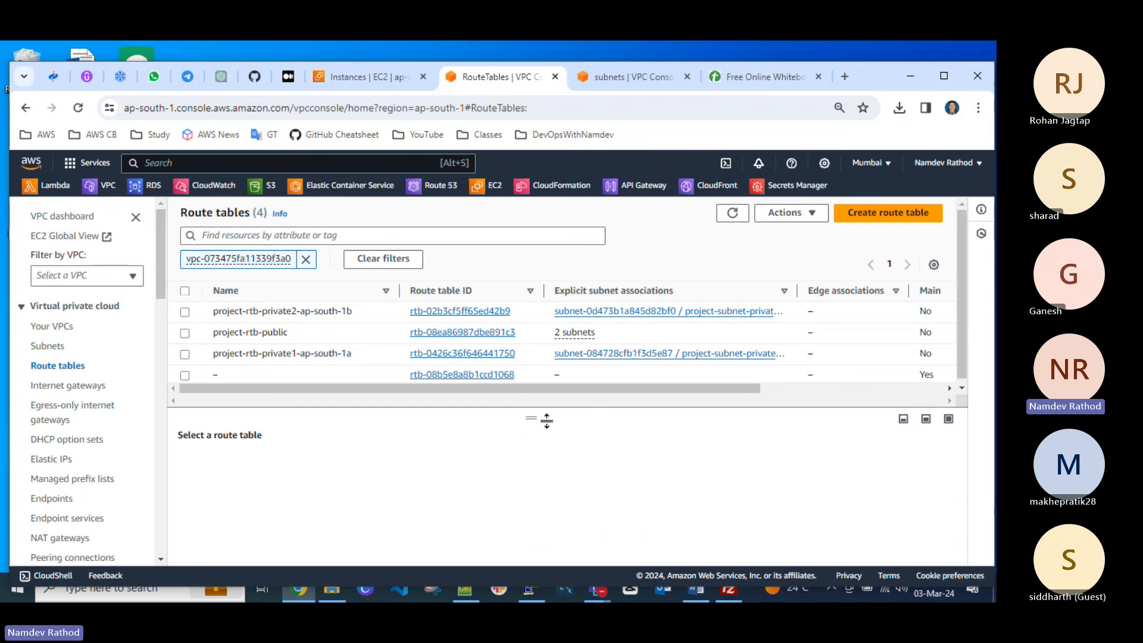
{"action": "left_click", "coordinate": [306, 260]}
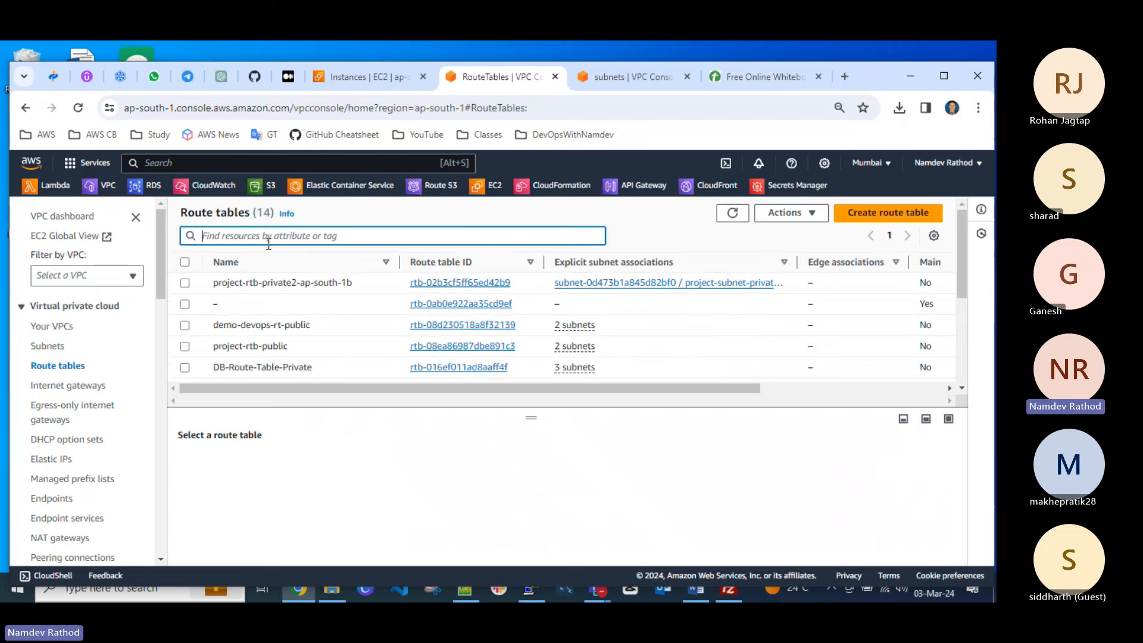
{"action": "type", "text": "subnet-01a7639762c975980"}
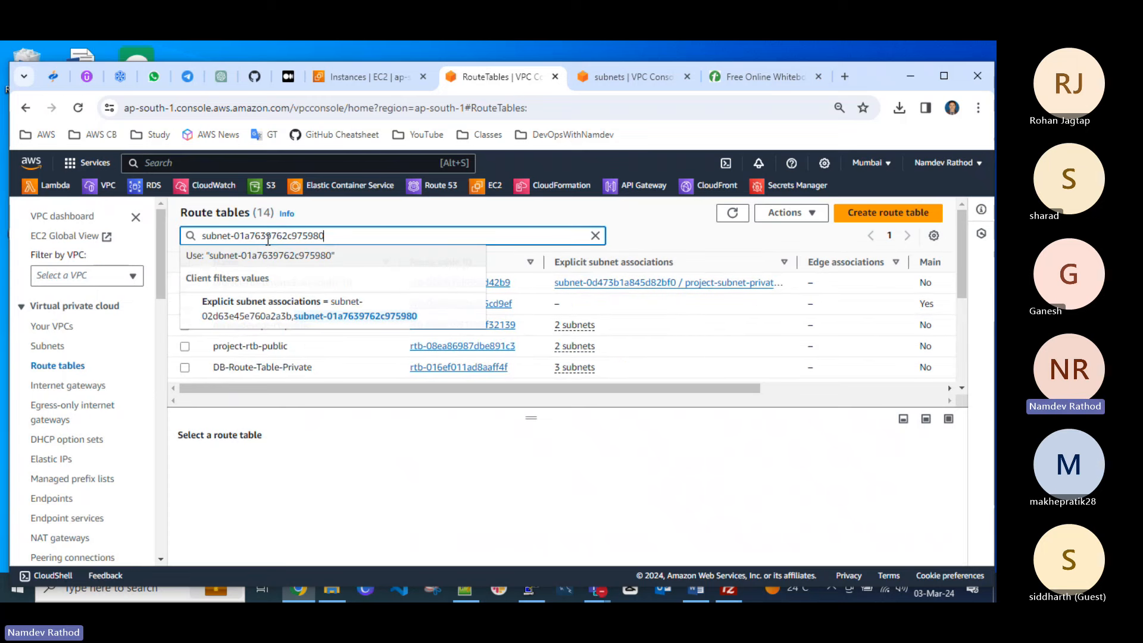
{"action": "key", "text": "Return"}
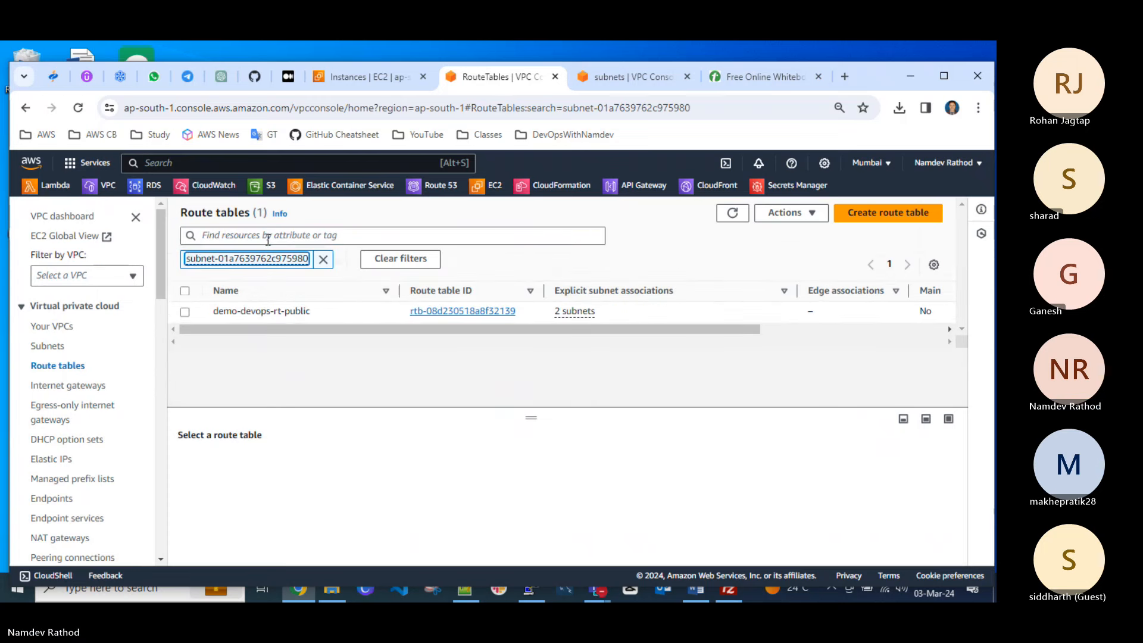
{"action": "left_click", "coordinate": [323, 259]}
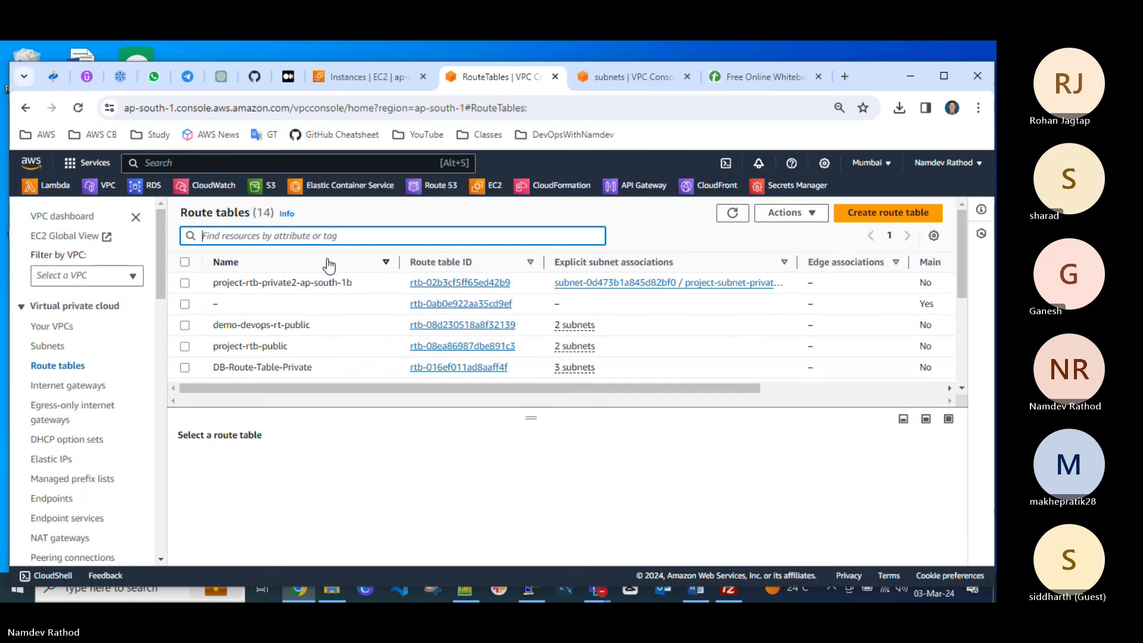
Select Demo-DevOps-VPC in the list of VPCs and copy its VPC ID.
{"action": "left_click", "coordinate": [52, 326]}
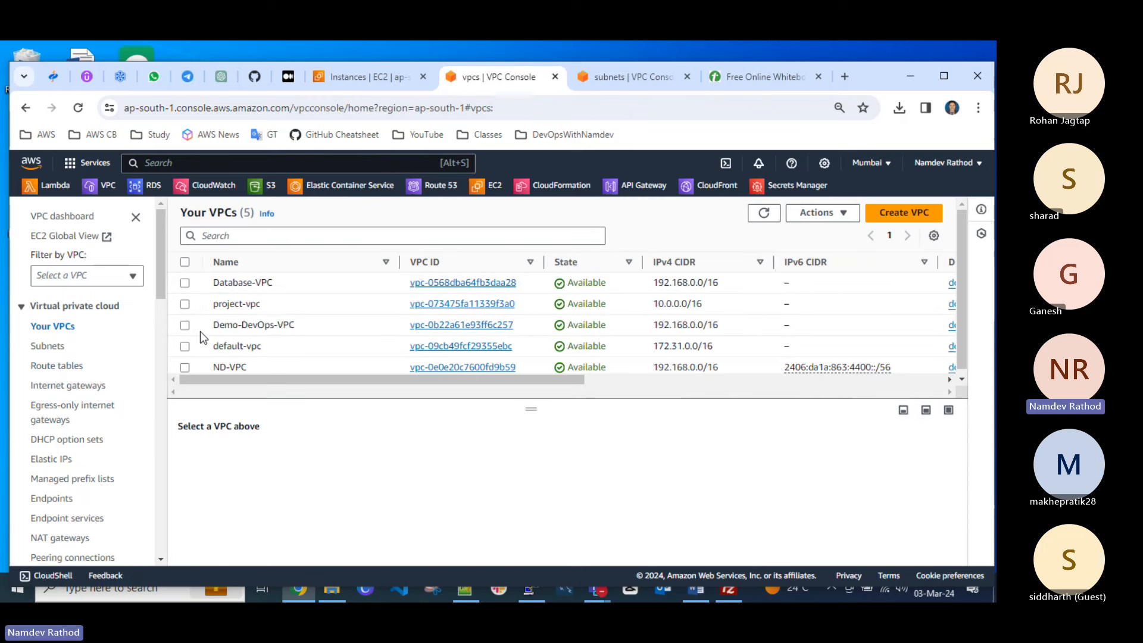
{"action": "left_click", "coordinate": [190, 328]}
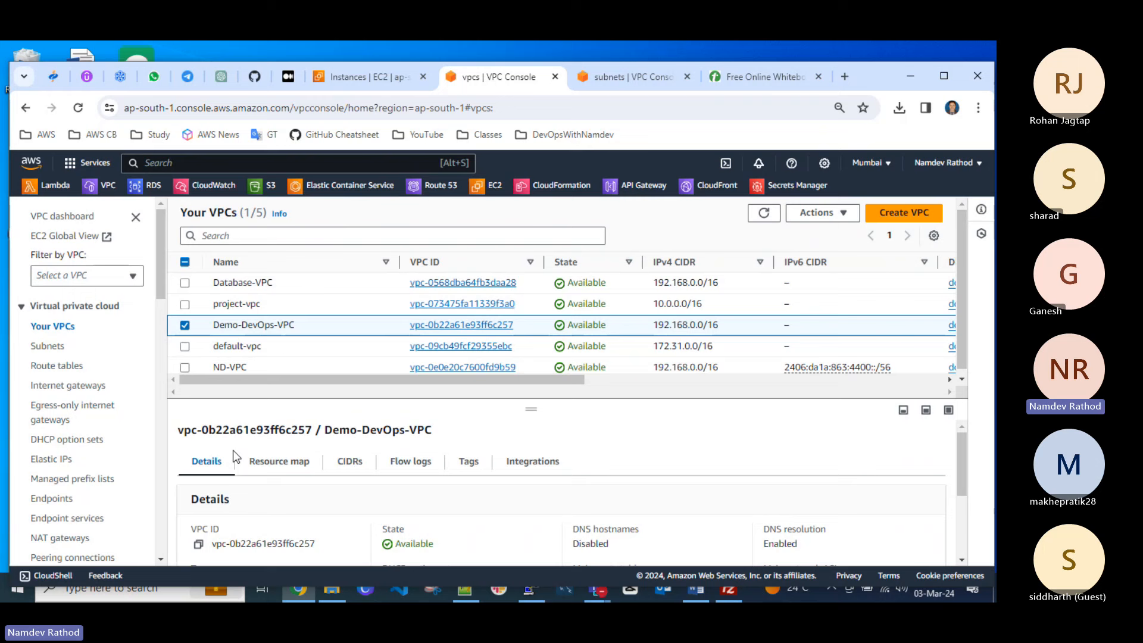
{"action": "left_click", "coordinate": [199, 544]}
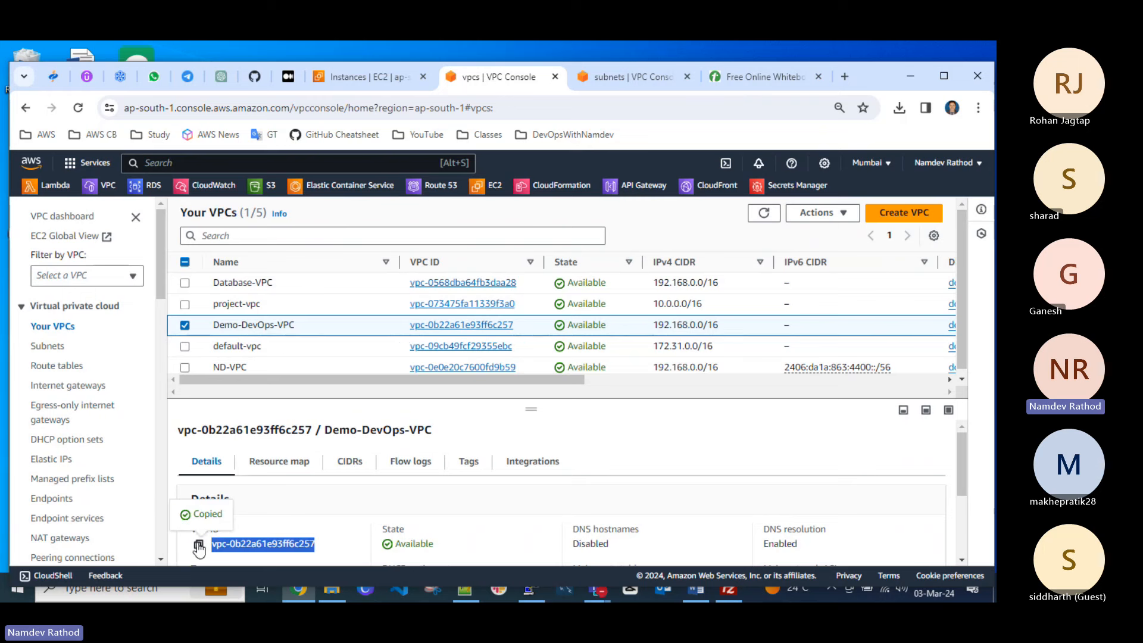
Filter the route tables by the copied VPC ID vpc-0b22a61e93ff6c257.
{"action": "left_click", "coordinate": [47, 347]}
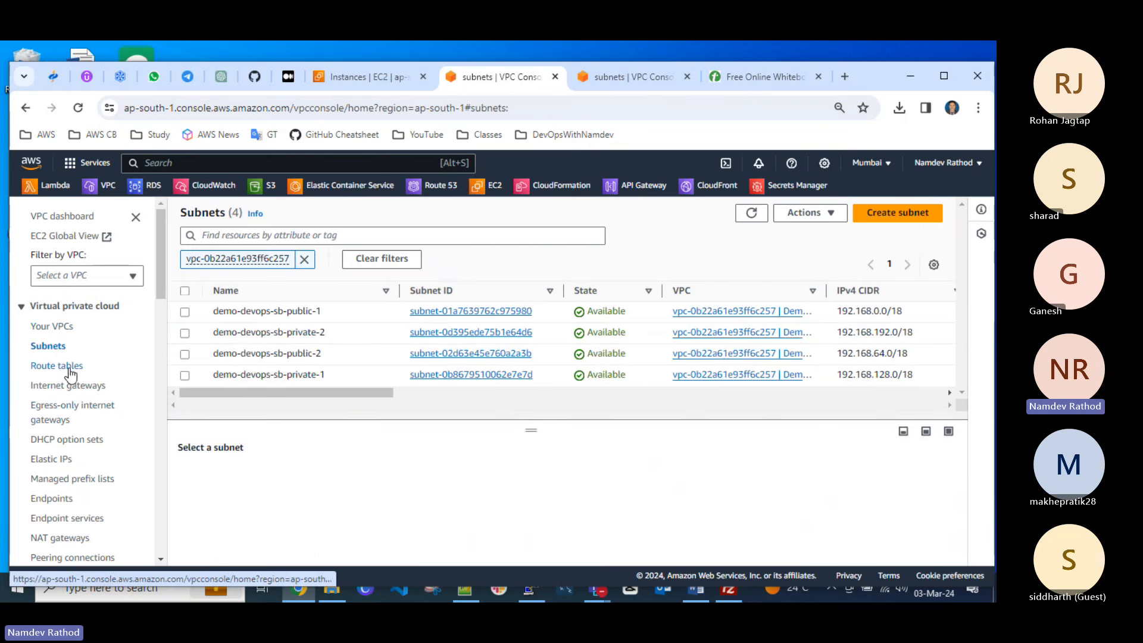
{"action": "left_click", "coordinate": [58, 365]}
{"action": "left_click", "coordinate": [321, 236]}
{"action": "key", "text": "ctrl+v"}
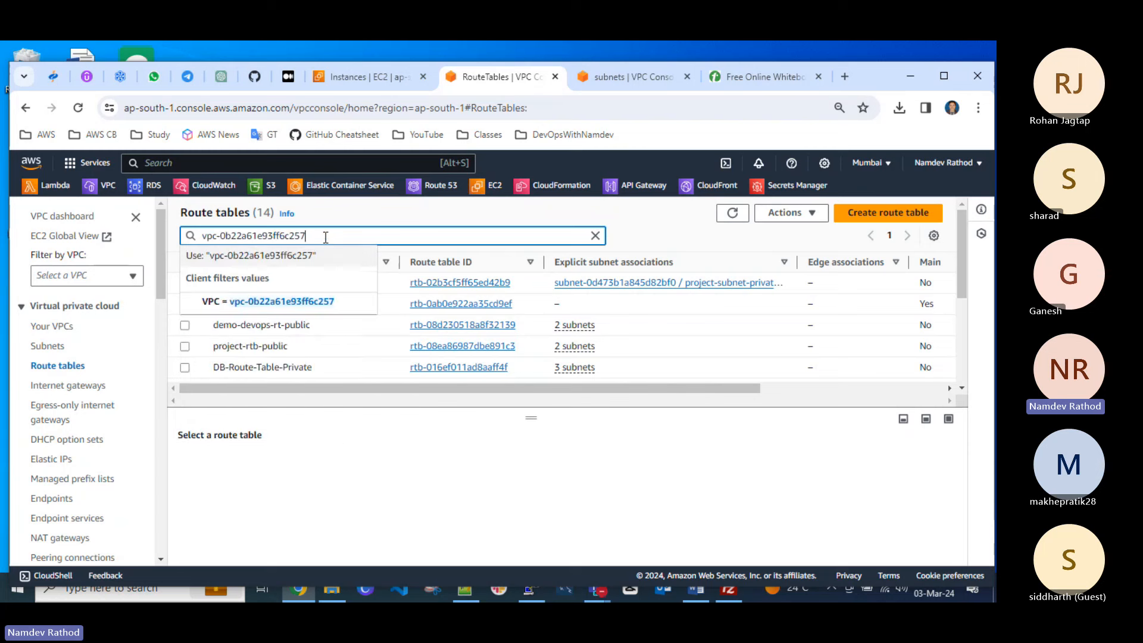
{"action": "key", "text": "Return"}
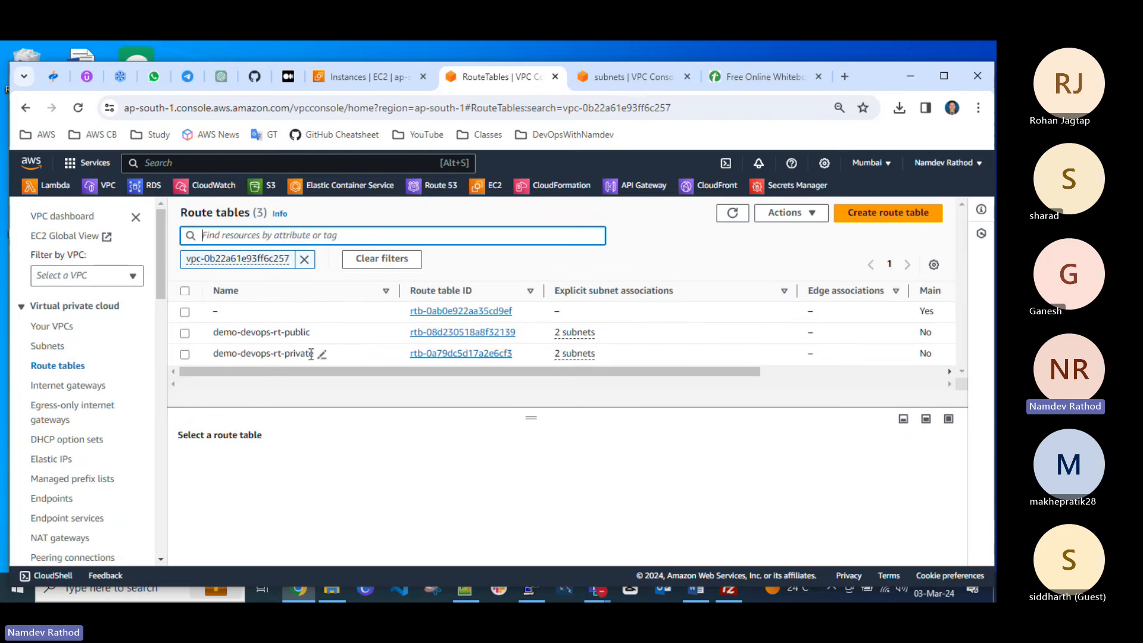
Select the demo-devops-rt-private route table and display its routes.
{"action": "left_click", "coordinate": [184, 355]}
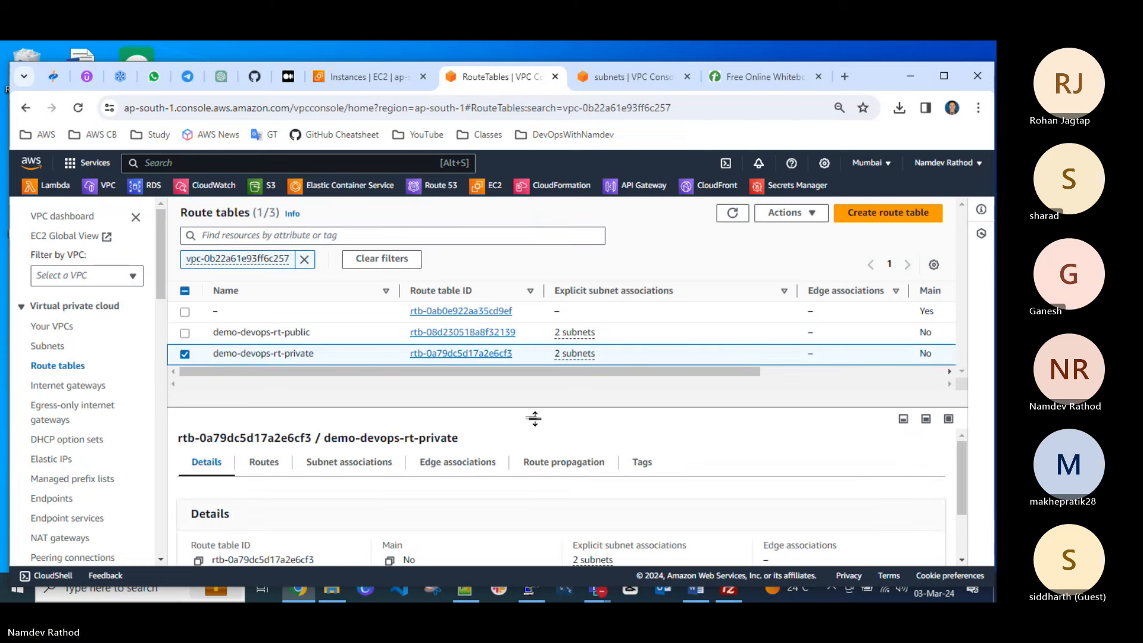
{"action": "left_click_drag", "start_coordinate": [534, 418], "coordinate": [534, 399]}
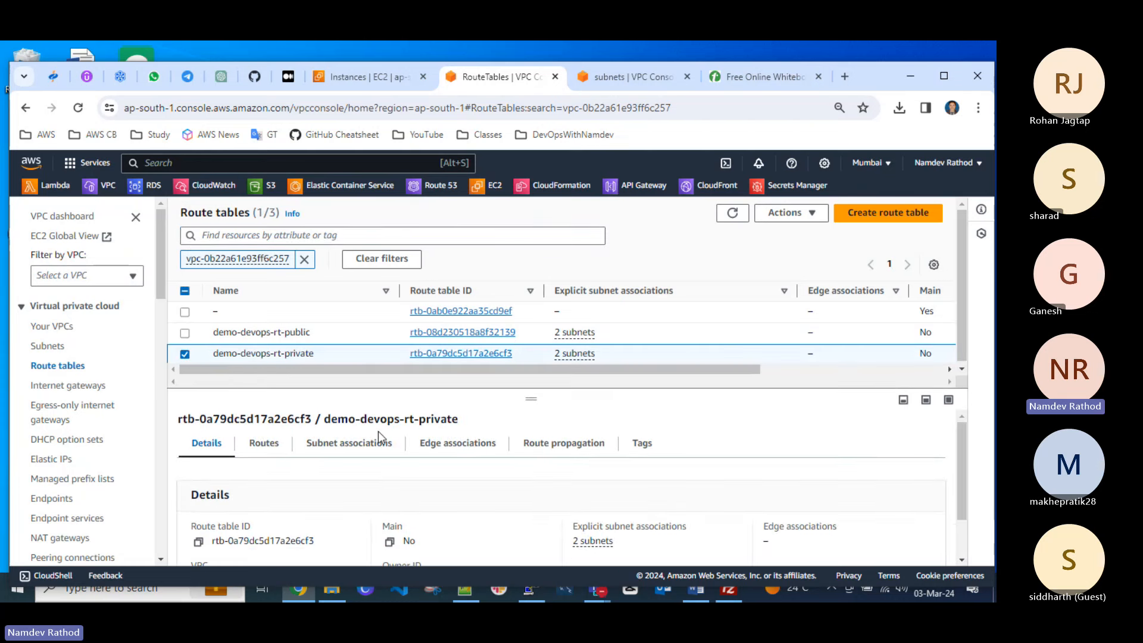
{"action": "left_click", "coordinate": [271, 456]}
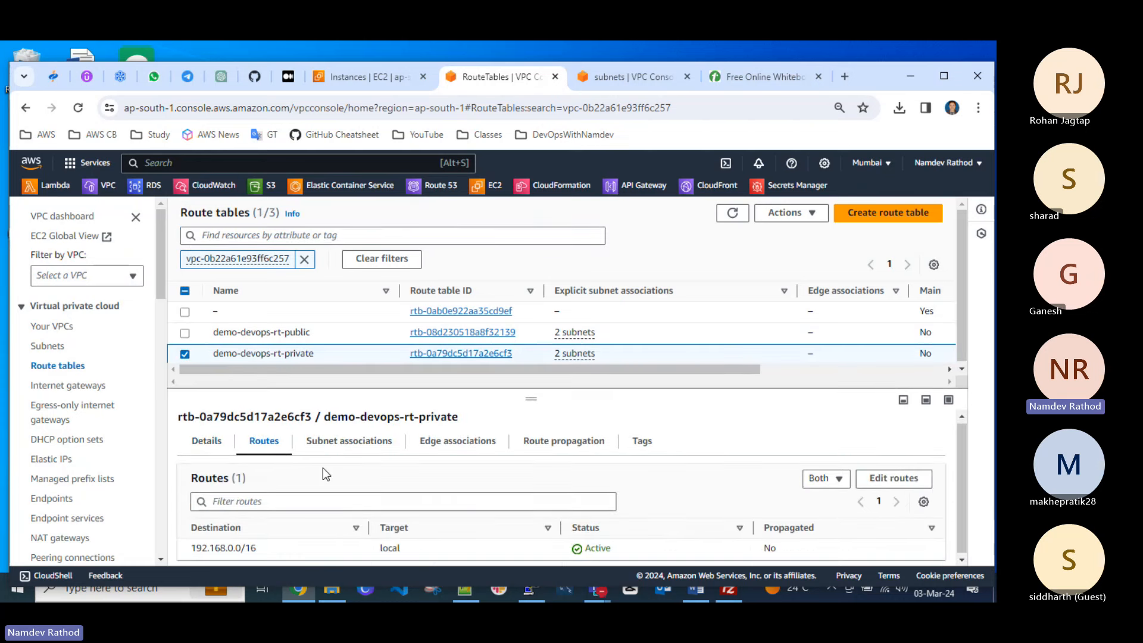
Add a route for 0.0.0.0/0 targeting the NAT gateway demo-natgw to demo-devops-rt-private and save the changes.
{"action": "left_click", "coordinate": [894, 478]}
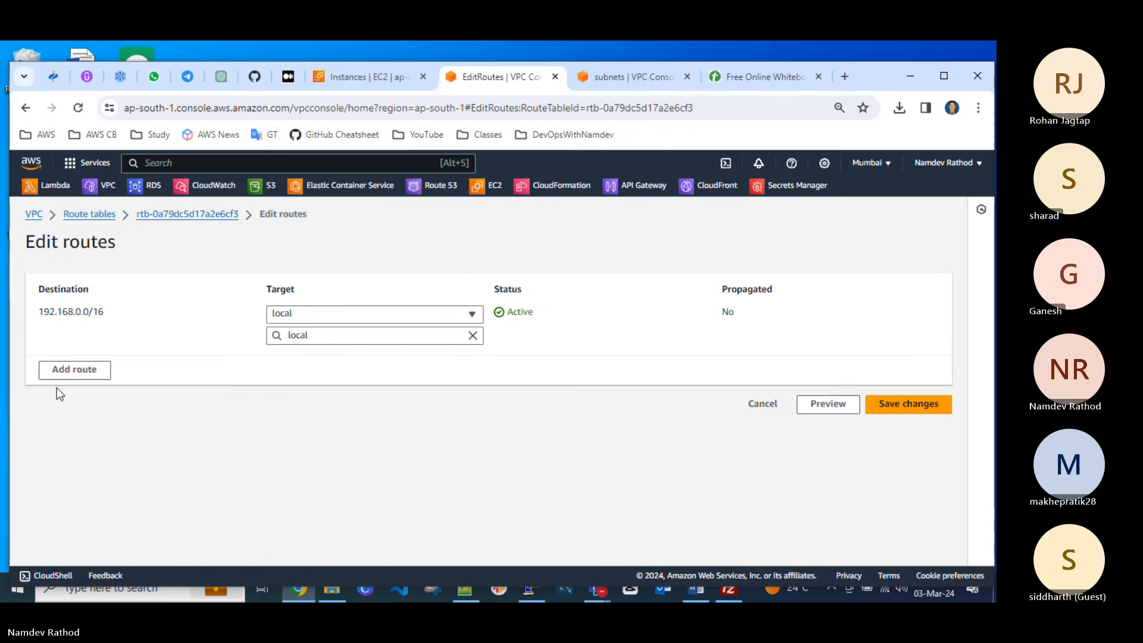
{"action": "left_click", "coordinate": [89, 370]}
{"action": "left_click", "coordinate": [143, 363]}
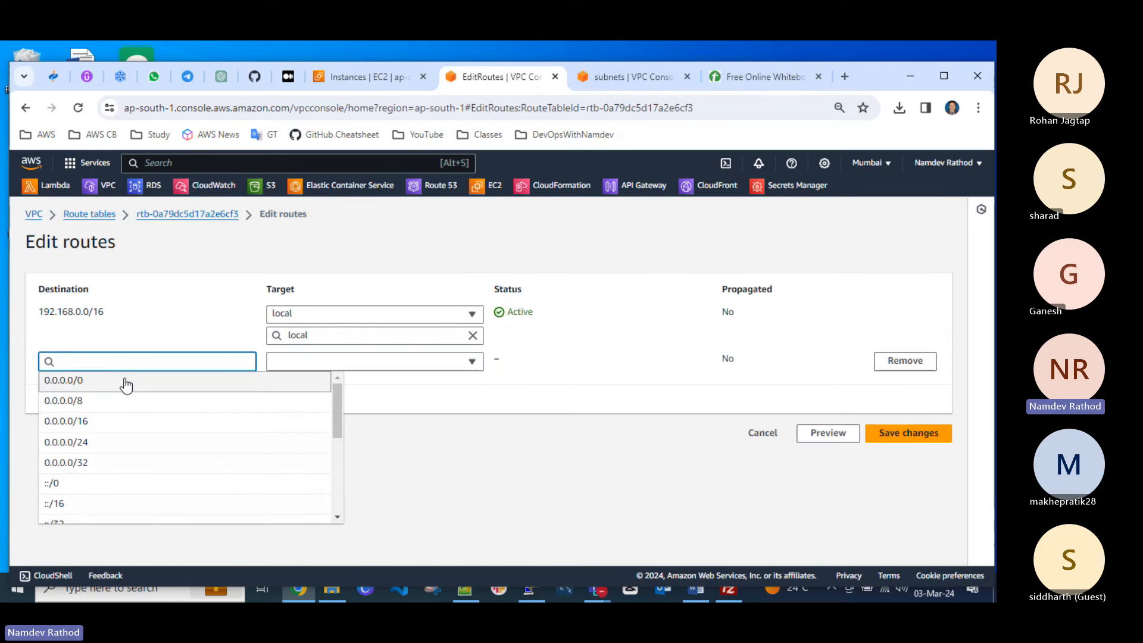
{"action": "left_click", "coordinate": [122, 380]}
{"action": "left_click", "coordinate": [361, 362]}
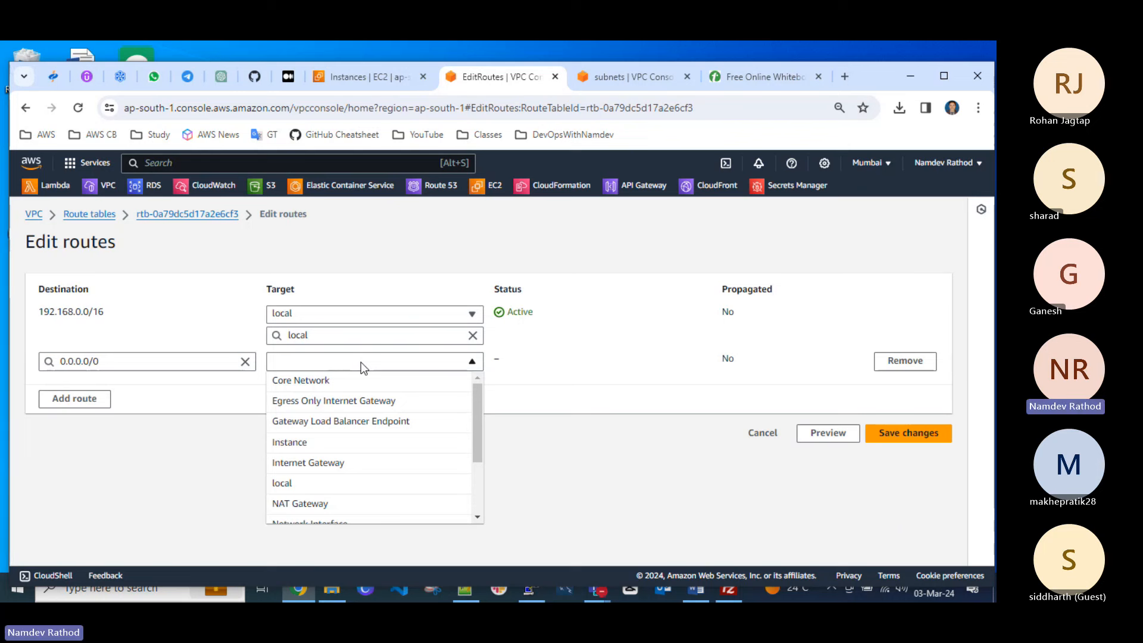
{"action": "left_click", "coordinate": [321, 503]}
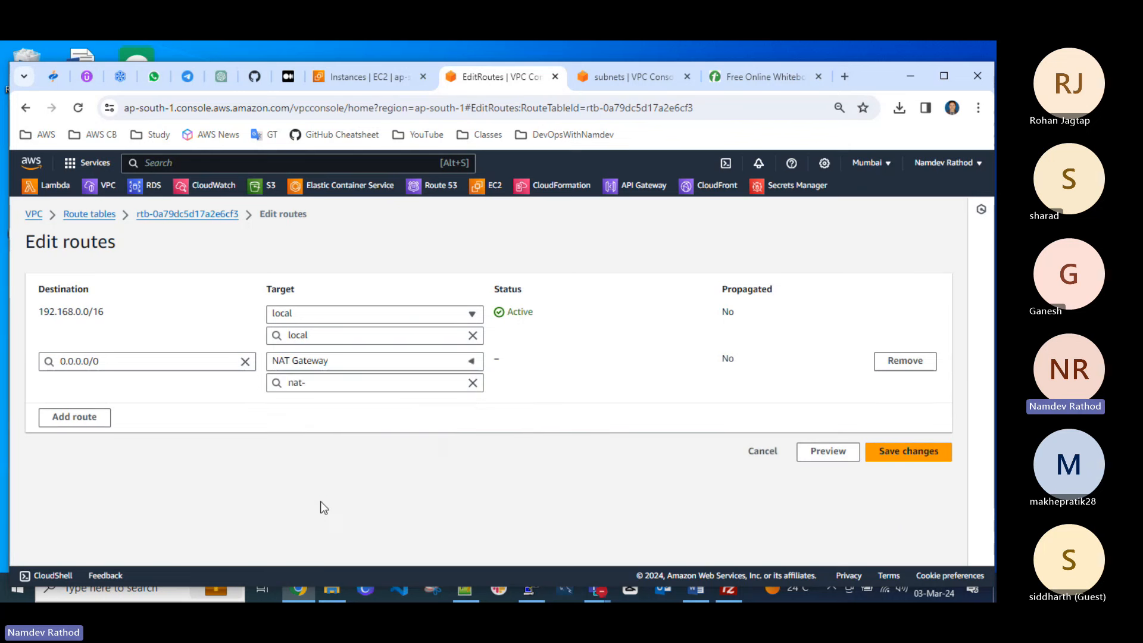
{"action": "left_click", "coordinate": [349, 383]}
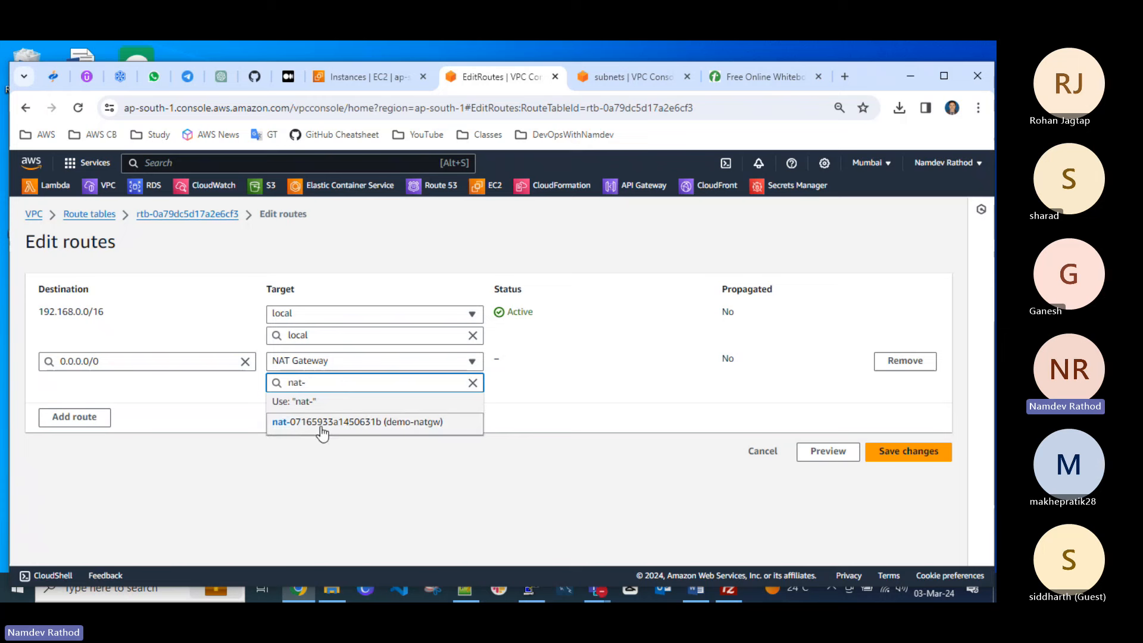
{"action": "left_click", "coordinate": [346, 422]}
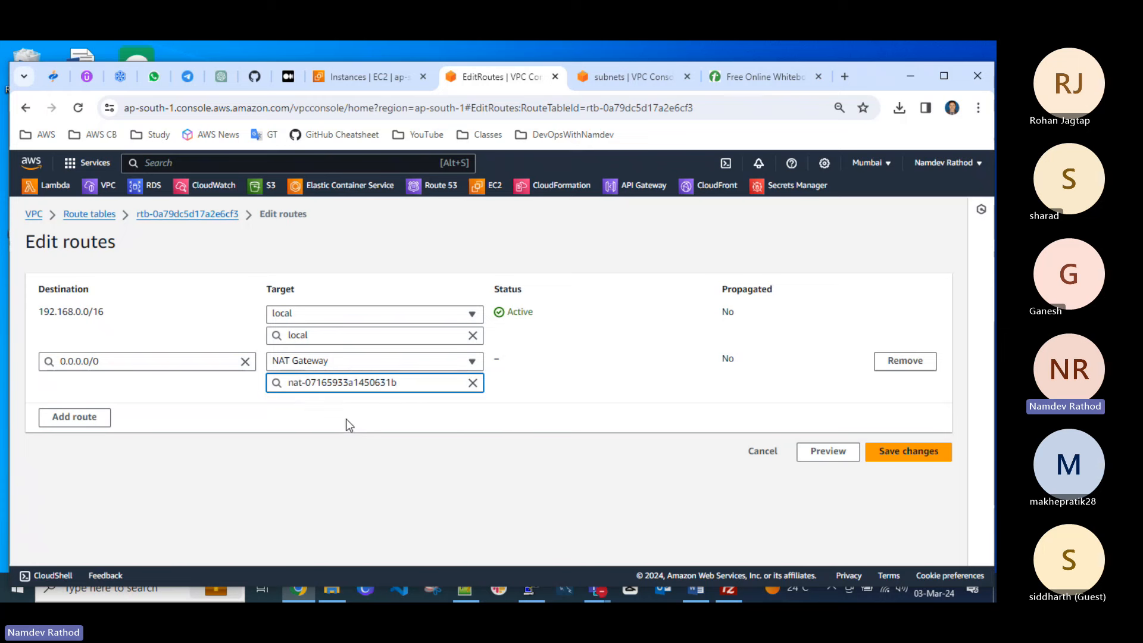
{"action": "left_click", "coordinate": [892, 453]}
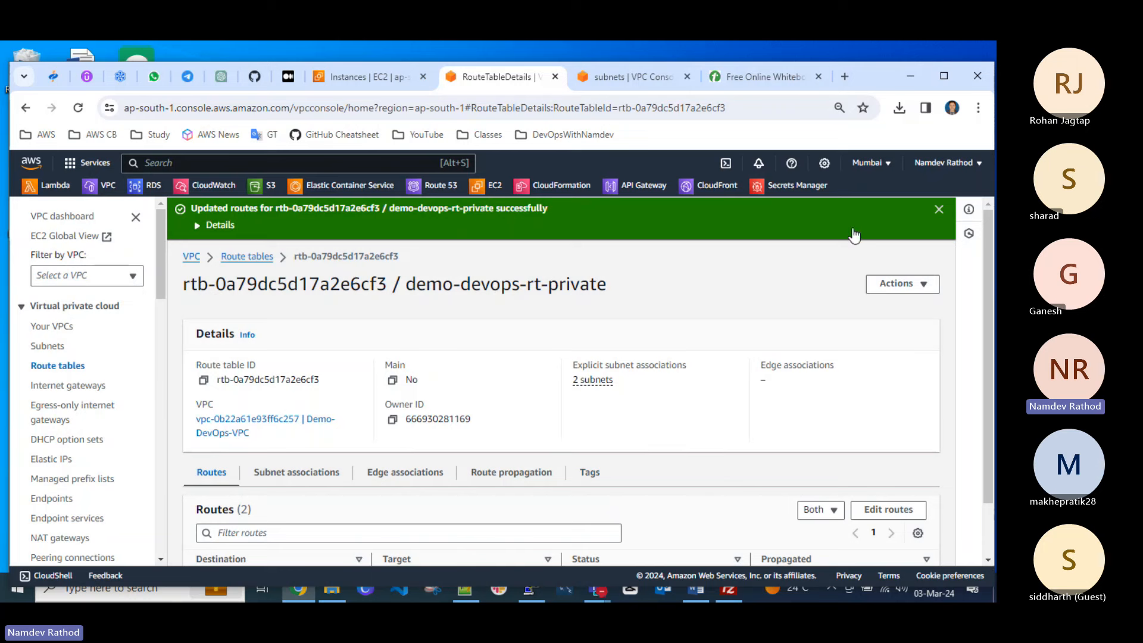
Switch to the PuTTY terminal, clear it, rerun yum install nginx and accept the package installation.
{"action": "left_click", "coordinate": [535, 590]}
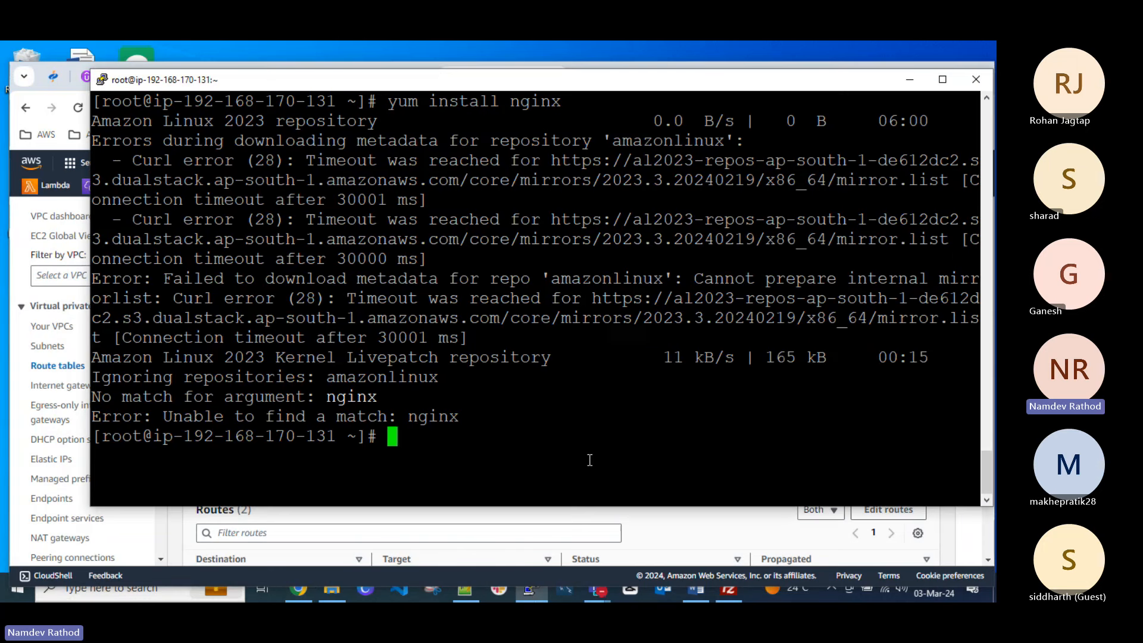
{"action": "key", "text": "ctrl+l"}
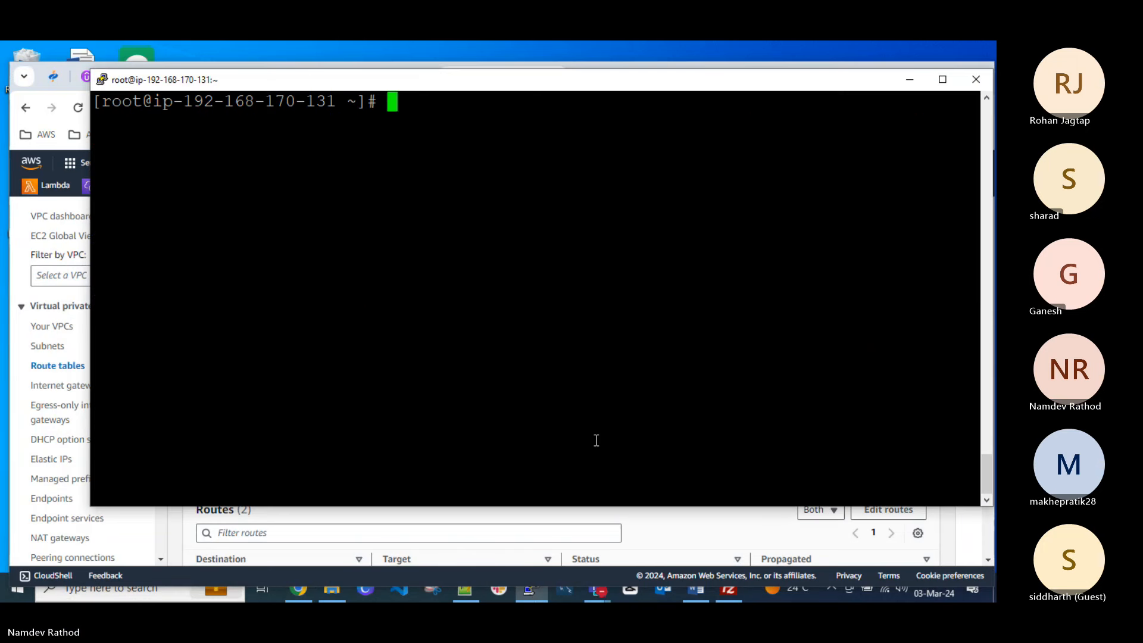
{"action": "key", "text": "Up"}
{"action": "key", "text": "Return"}
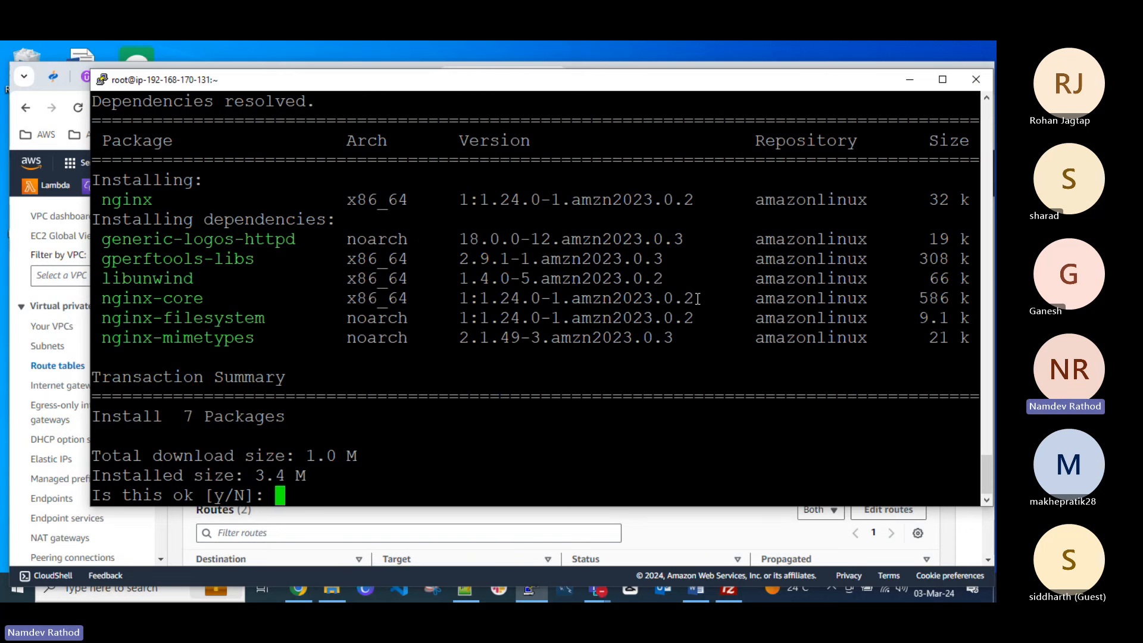
{"action": "type", "text": "y"}
{"action": "key", "text": "Return"}
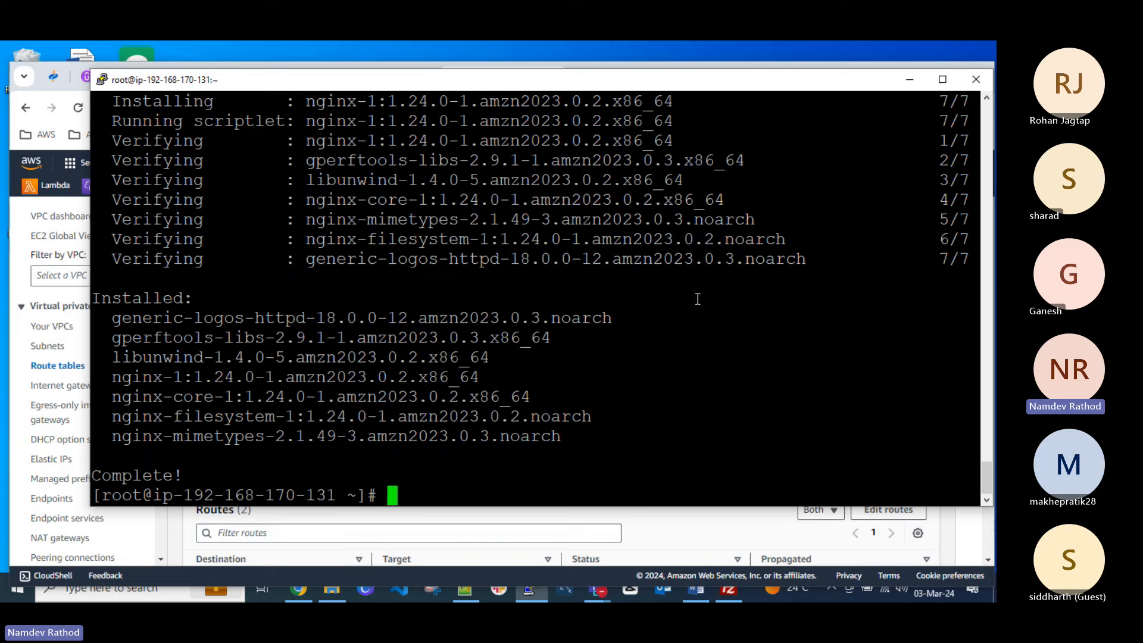
Clear the terminal and check the nginx service with systemctl status nginx.
{"action": "key", "text": "ctrl+l"}
{"action": "type", "text": "sys"}
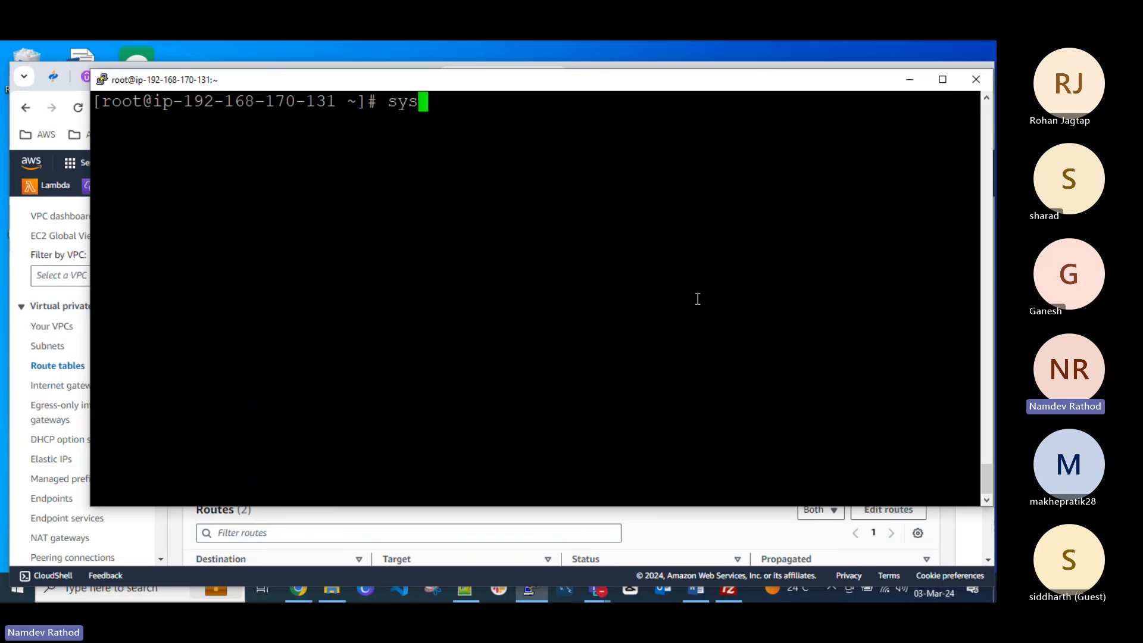
{"action": "type", "text": "temctl s"}
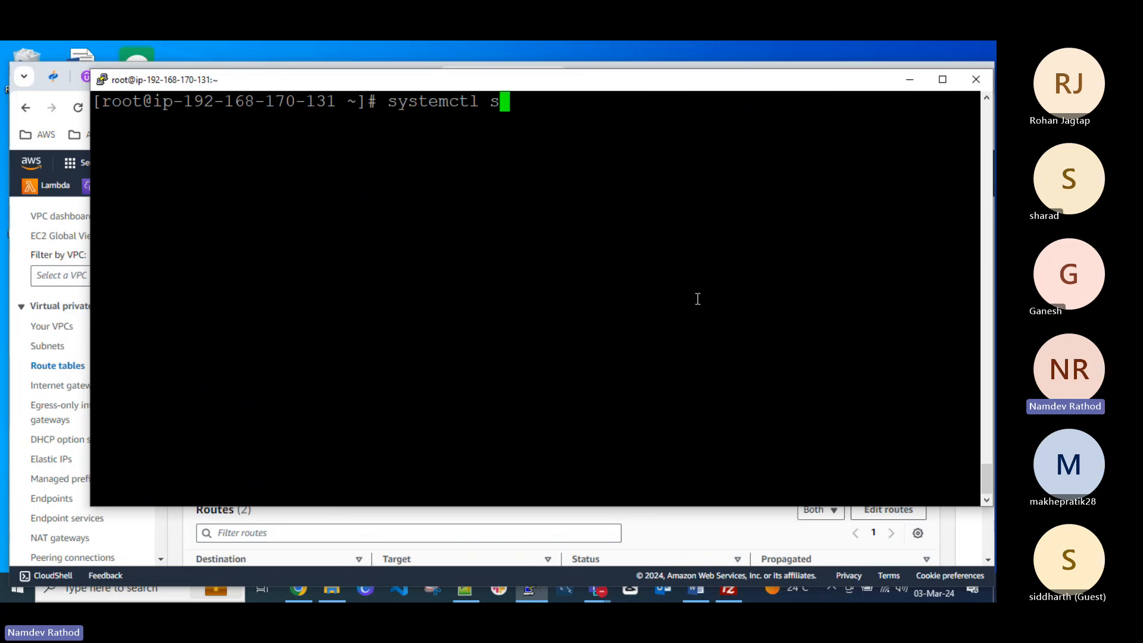
{"action": "type", "text": "tatus "}
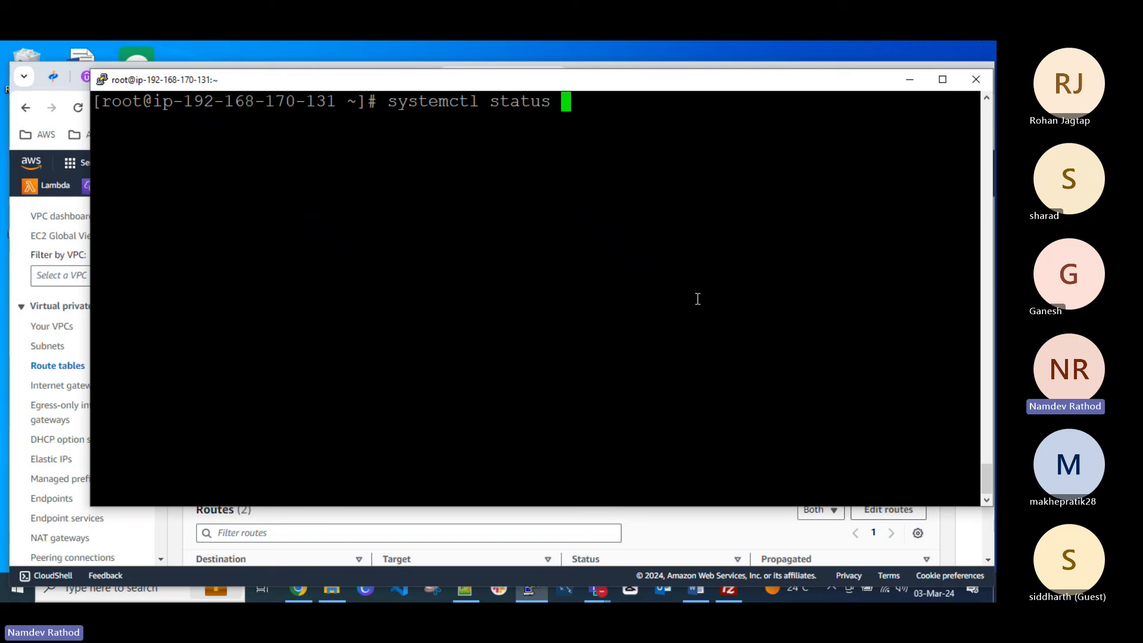
{"action": "type", "text": "nginx"}
{"action": "key", "text": "Return"}
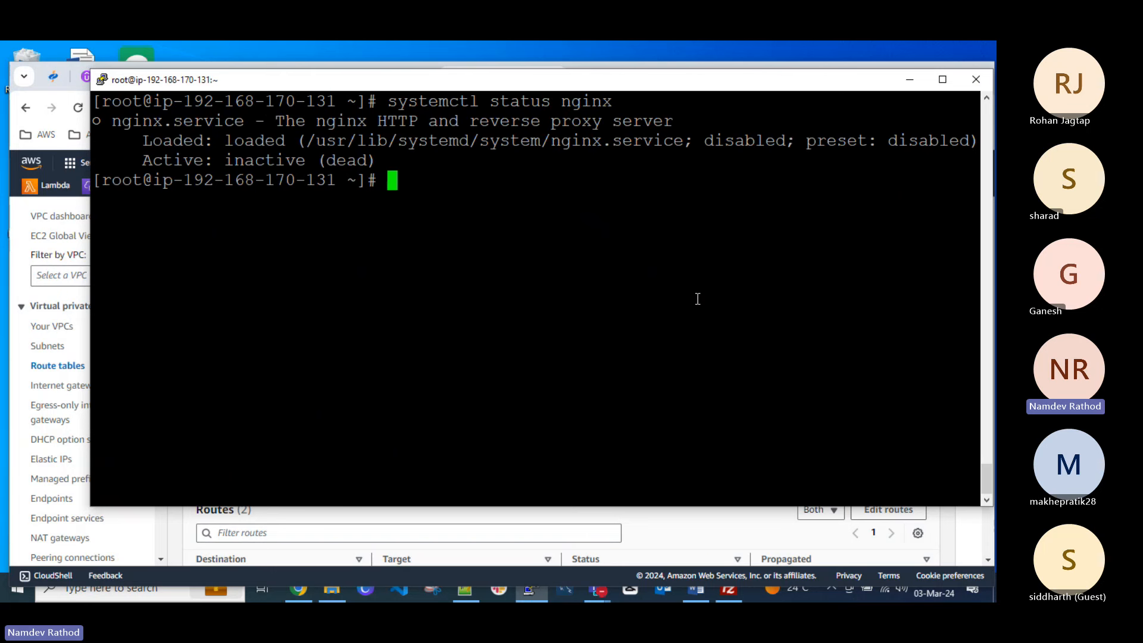
Edit the previous command into systemctl start nginx and run it to start the service.
{"action": "key", "text": "Up"}
{"action": "key", "text": "Left"}
{"action": "key", "text": "Left"}
{"action": "key", "text": "Left"}
{"action": "key", "text": "Left"}
{"action": "key", "text": "Left"}
{"action": "key", "text": "Left"}
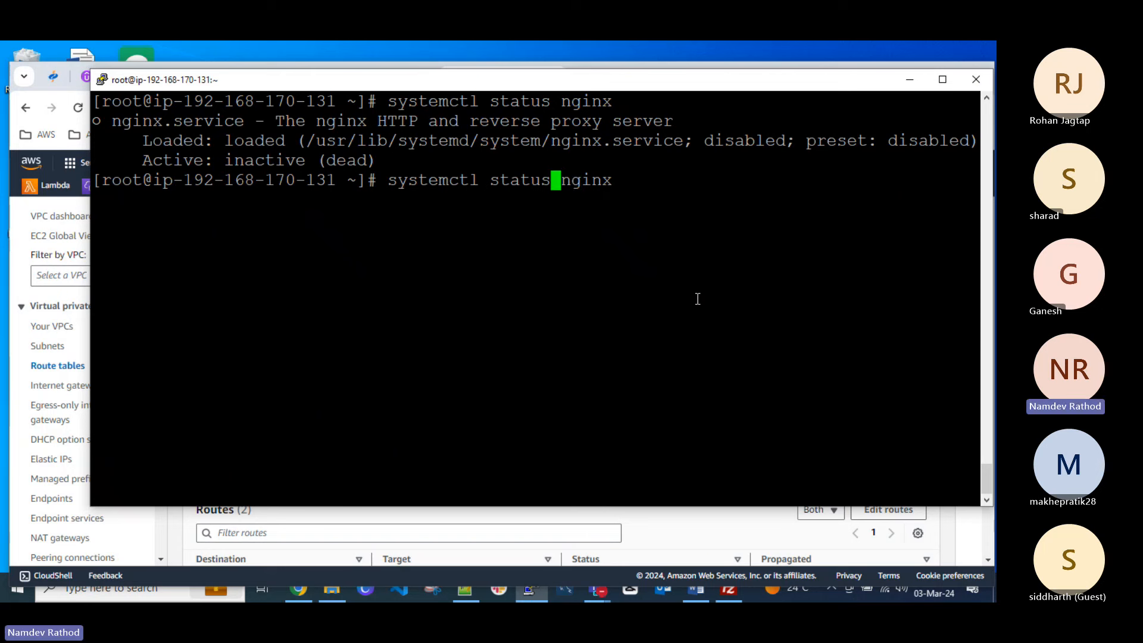
{"action": "key", "text": "BackSpace"}
{"action": "key", "text": "BackSpace"}
{"action": "key", "text": "BackSpace"}
{"action": "type", "text": "rt"}
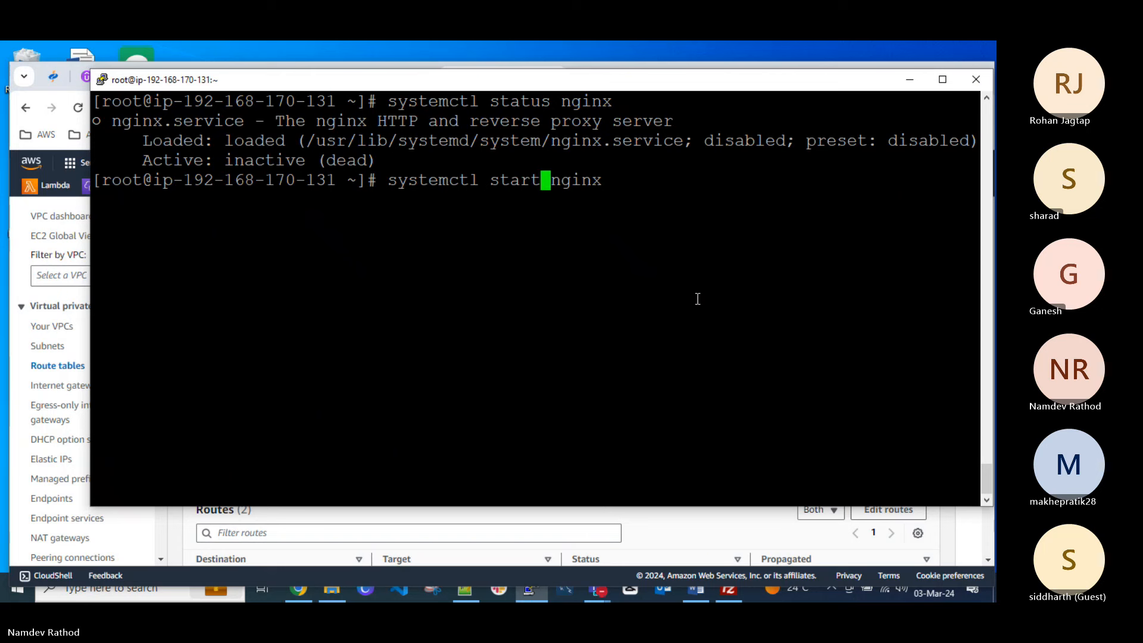
{"action": "key", "text": "Return"}
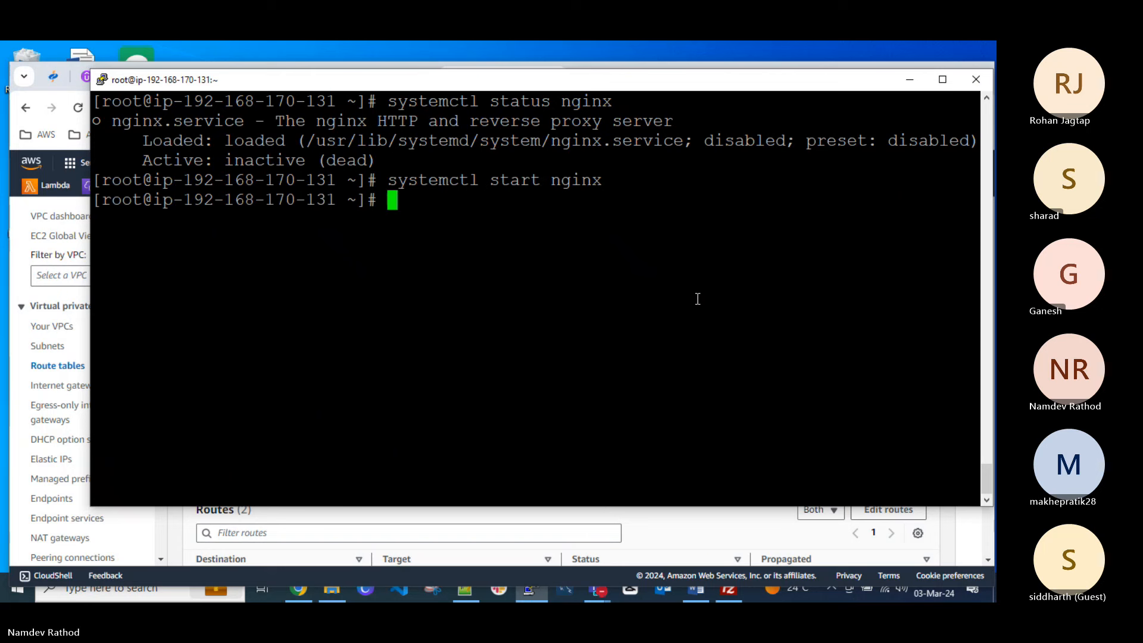
Rerun systemctl status nginx, inspect the service's active state, and exit the output pager.
{"action": "key", "text": "Up"}
{"action": "key", "text": "Up"}
{"action": "key", "text": "Return"}
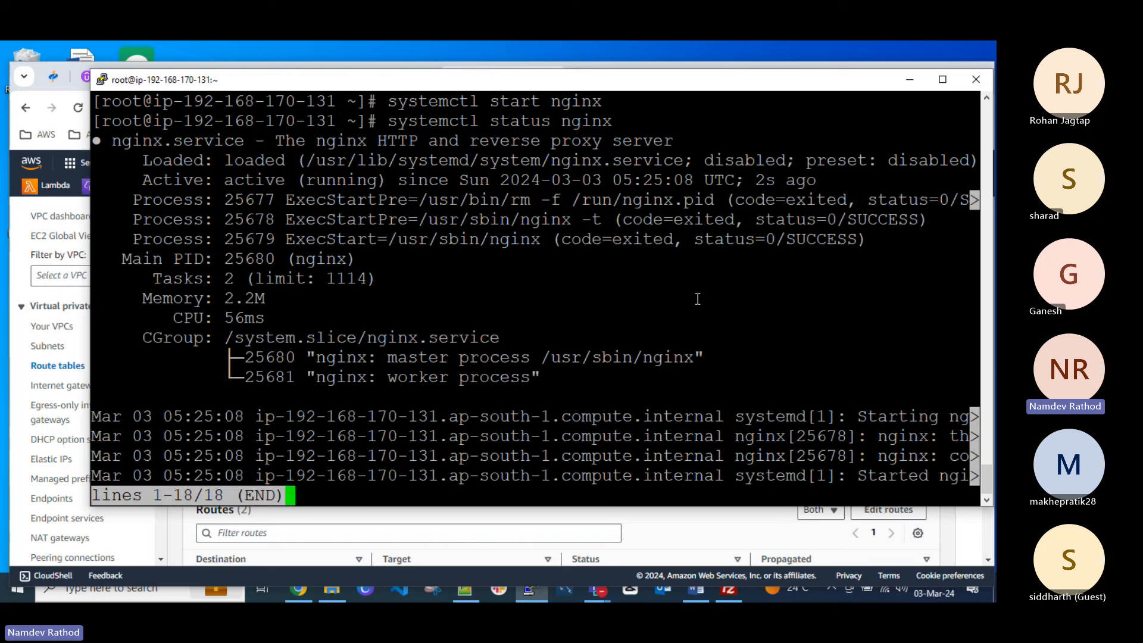
{"action": "left_click_drag", "start_coordinate": [143, 181], "coordinate": [460, 193]}
{"action": "left_click", "coordinate": [460, 193]}
{"action": "key", "text": "q"}
{"action": "key", "text": "q"}
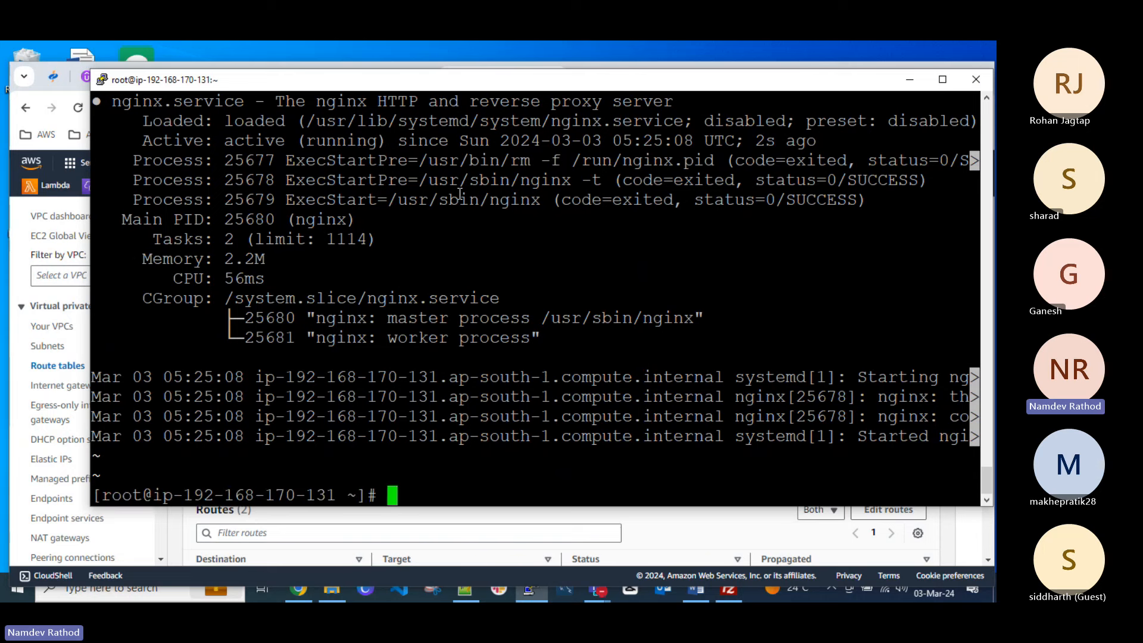
Clear the terminal and enable nginx at boot with systemctl enable nginx.
{"action": "key", "text": "ctrl+l"}
{"action": "key", "text": "Return"}
{"action": "key", "text": "Return"}
{"action": "key", "text": "Return"}
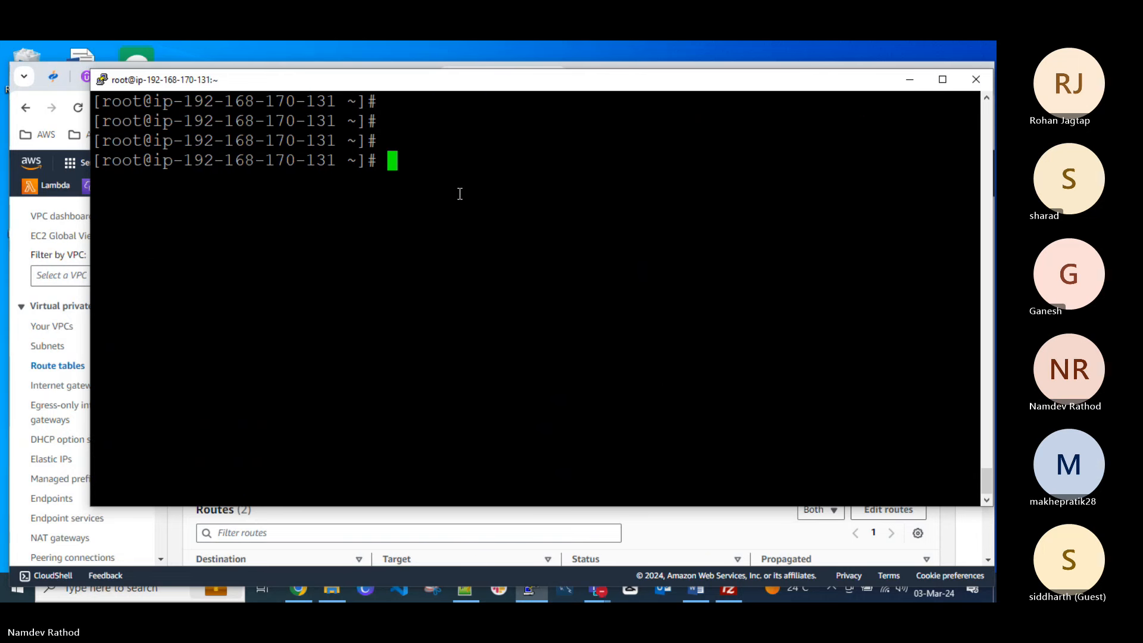
{"action": "type", "text": "syste"}
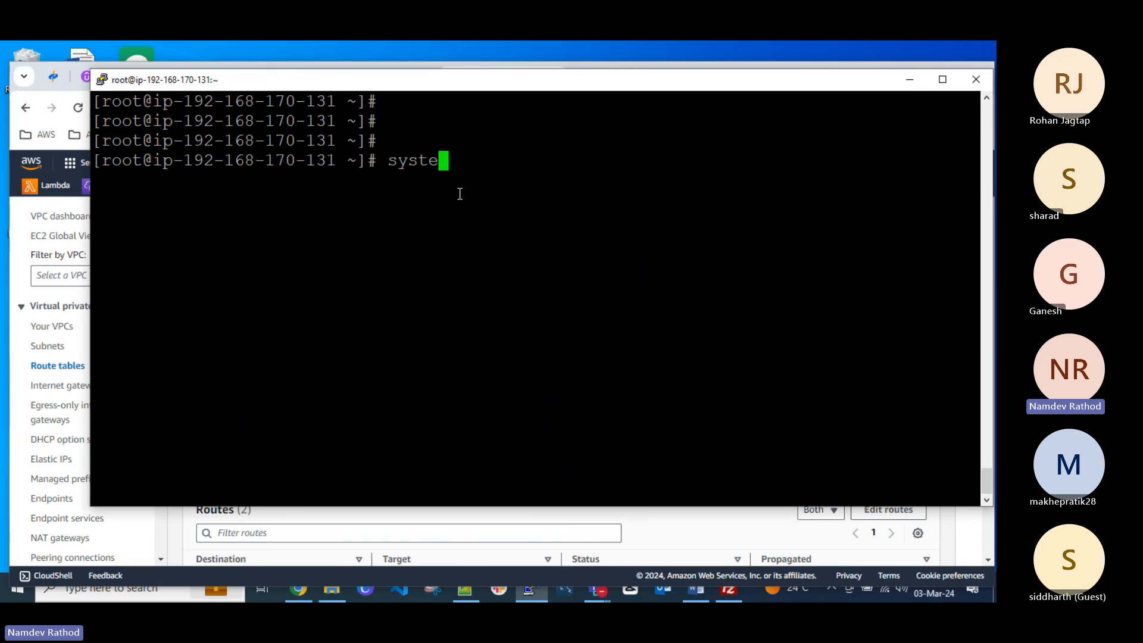
{"action": "type", "text": "mctl enable nginx"}
{"action": "key", "text": "Return"}
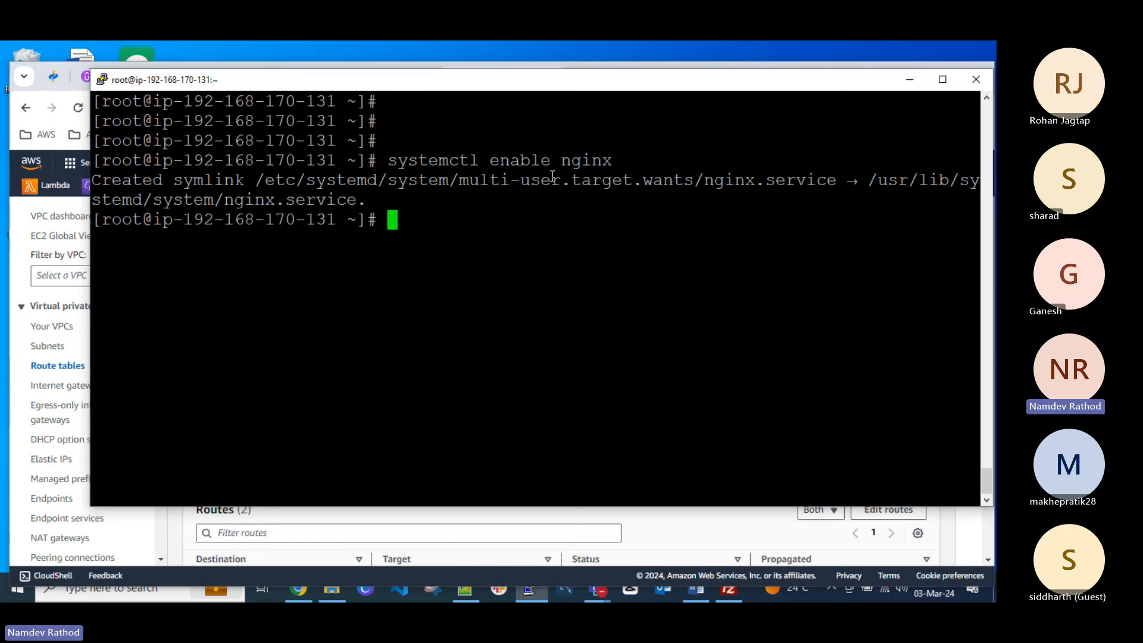
{"action": "left_click_drag", "start_coordinate": [581, 165], "coordinate": [603, 161]}
{"action": "left_click", "coordinate": [573, 240]}
{"action": "key", "text": "ctrl+l"}
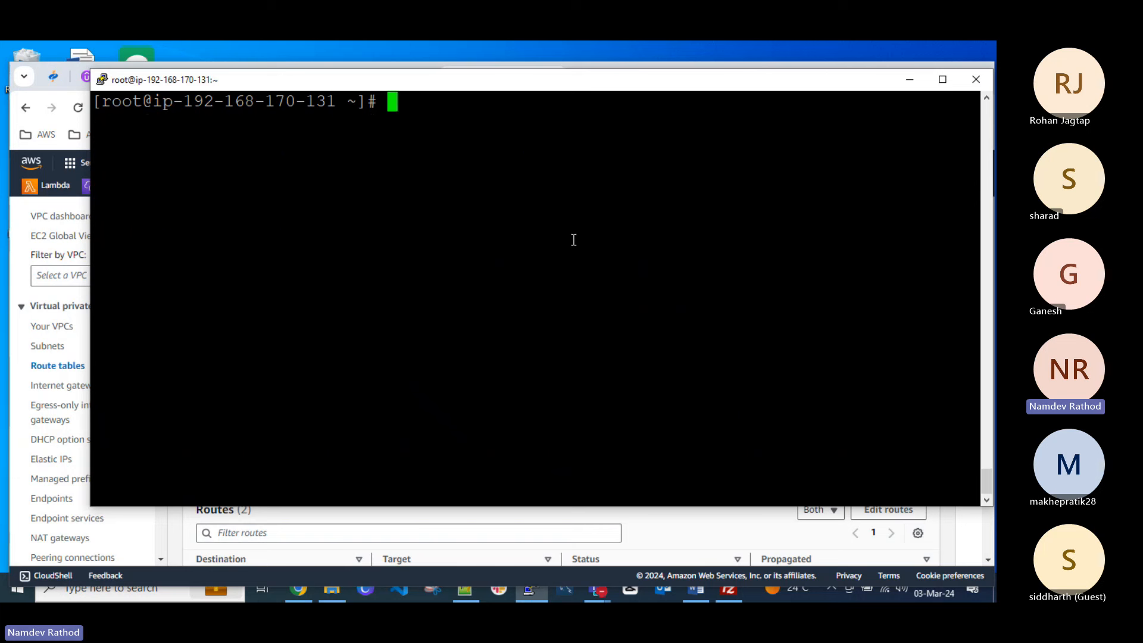
{"action": "key", "text": "Return"}
{"action": "key", "text": "Return"}
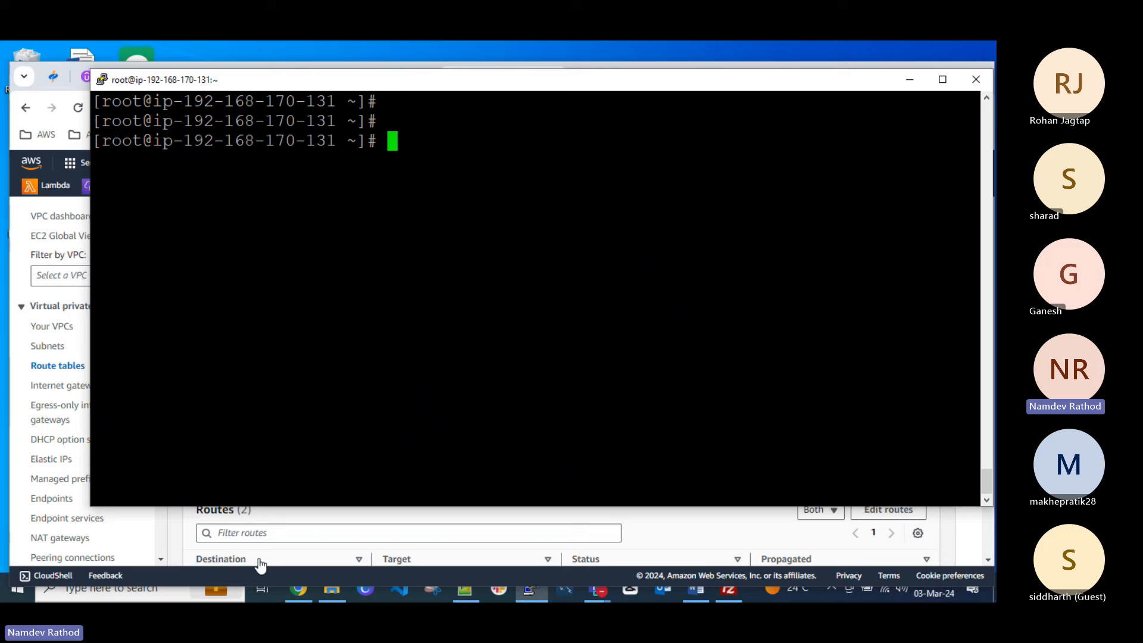
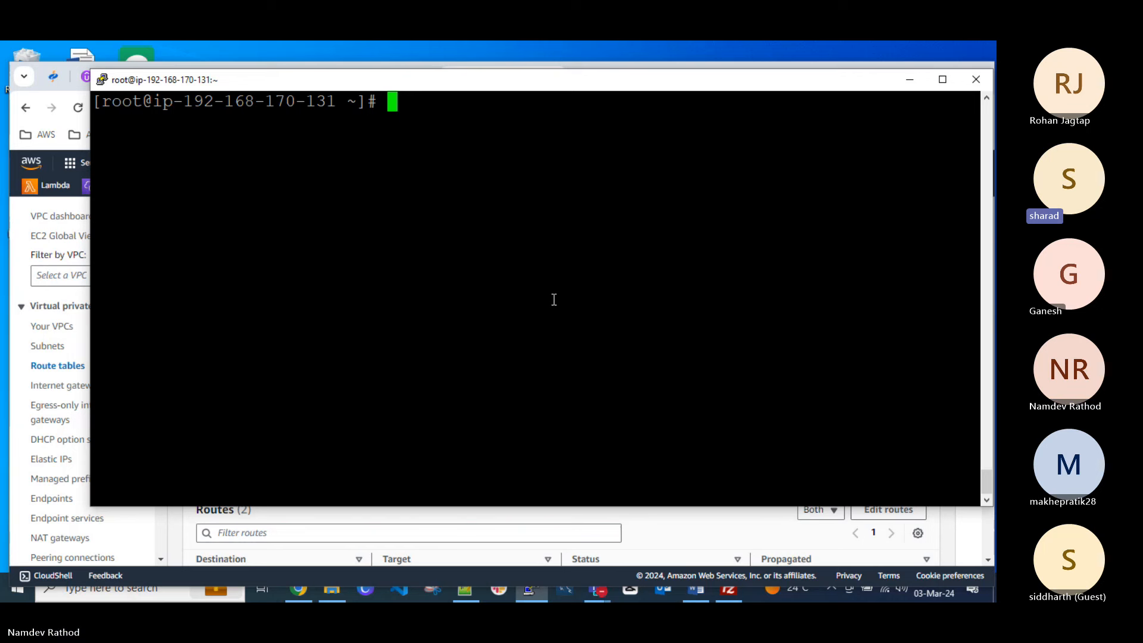
{"action": "scroll", "coordinate": [554, 300], "scroll_direction": "up", "scroll_amount": 7}
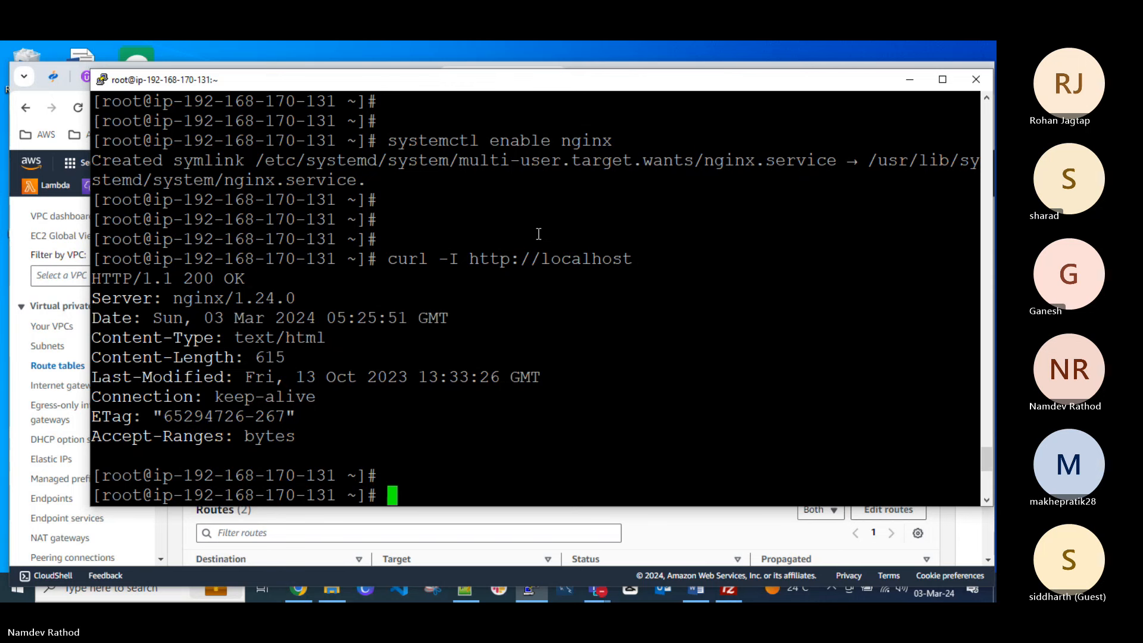
Clear the terminal, change to the /usr/share/nginx/ directory and list its contents.
{"action": "key", "text": "ctrl+l"}
{"action": "type", "text": "cd /"}
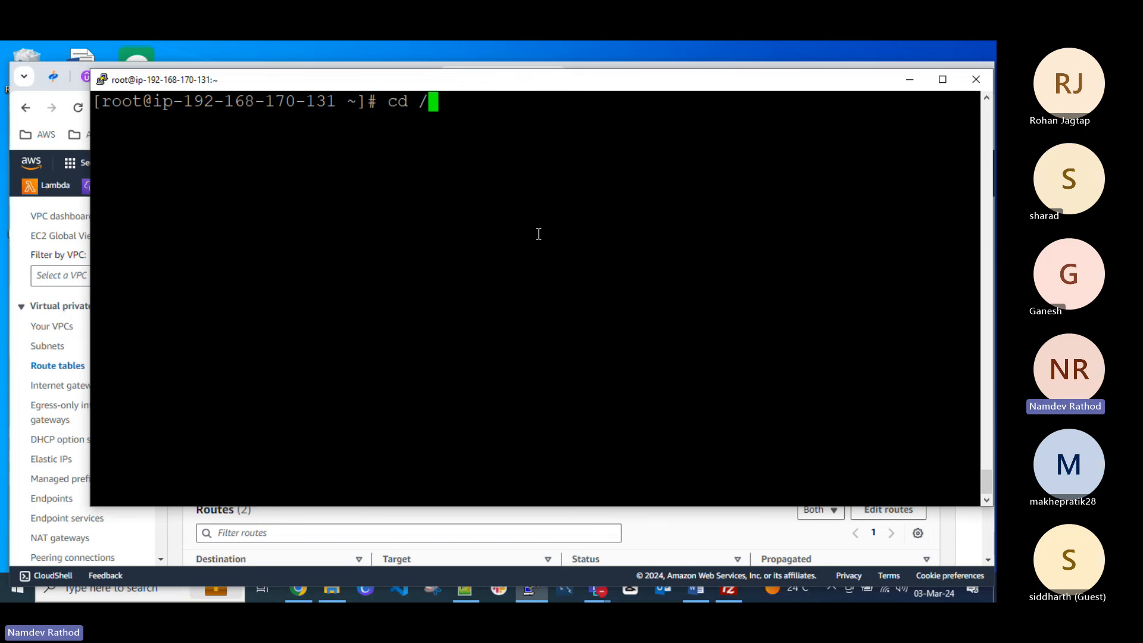
{"action": "type", "text": "usr/ng"}
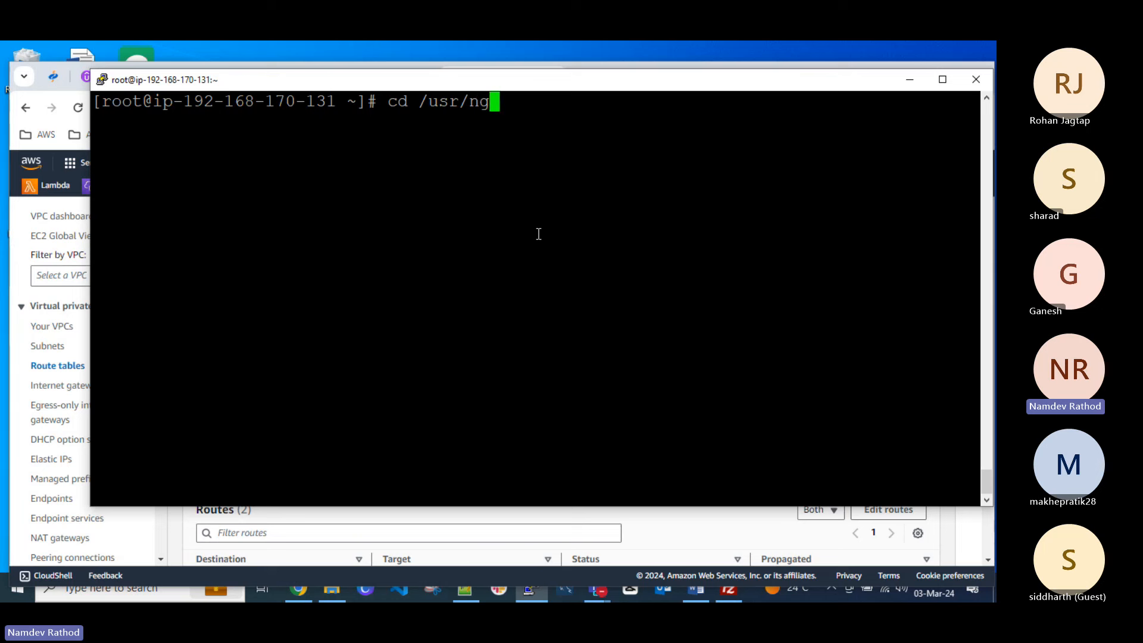
{"action": "key", "text": "BackSpace"}
{"action": "key", "text": "BackSpace"}
{"action": "type", "text": "share/nginx/"}
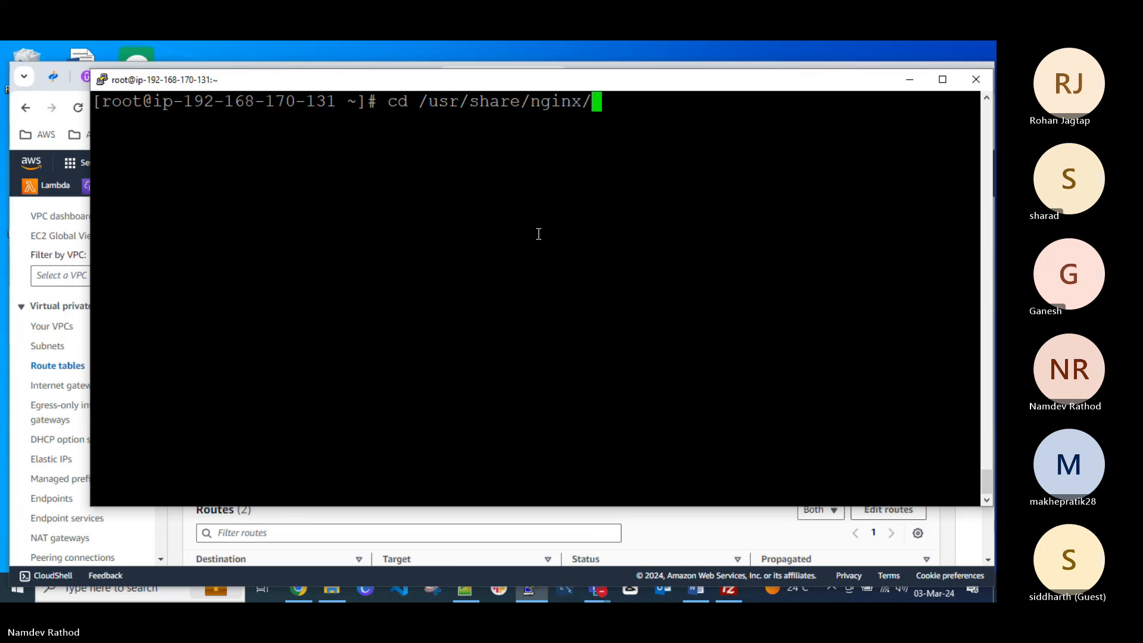
{"action": "key", "text": "Return"}
{"action": "type", "text": "ls"}
{"action": "key", "text": "Return"}
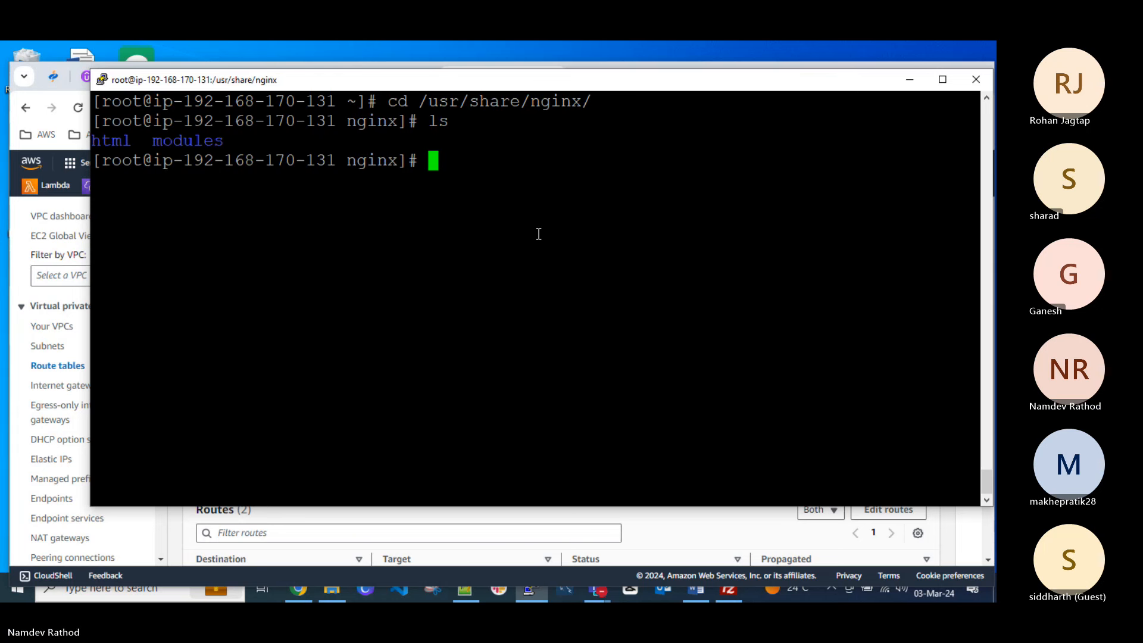
Enter the html directory, print the working path with pwd and list the files in it.
{"action": "type", "text": "cd html/"}
{"action": "key", "text": "Return"}
{"action": "type", "text": "pwd"}
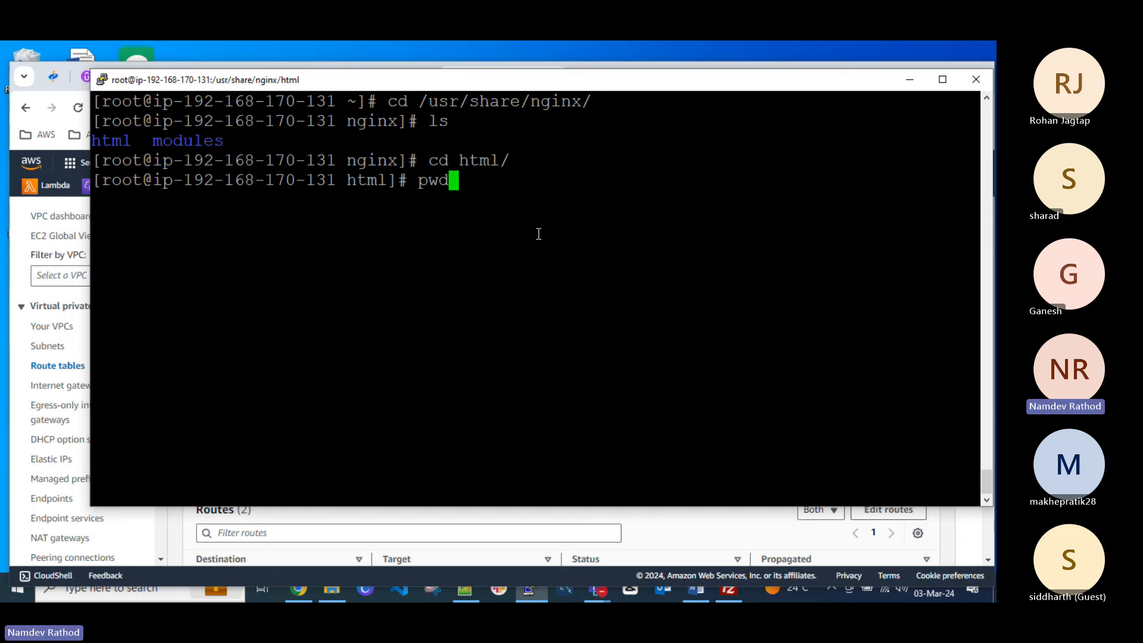
{"action": "key", "text": "Return"}
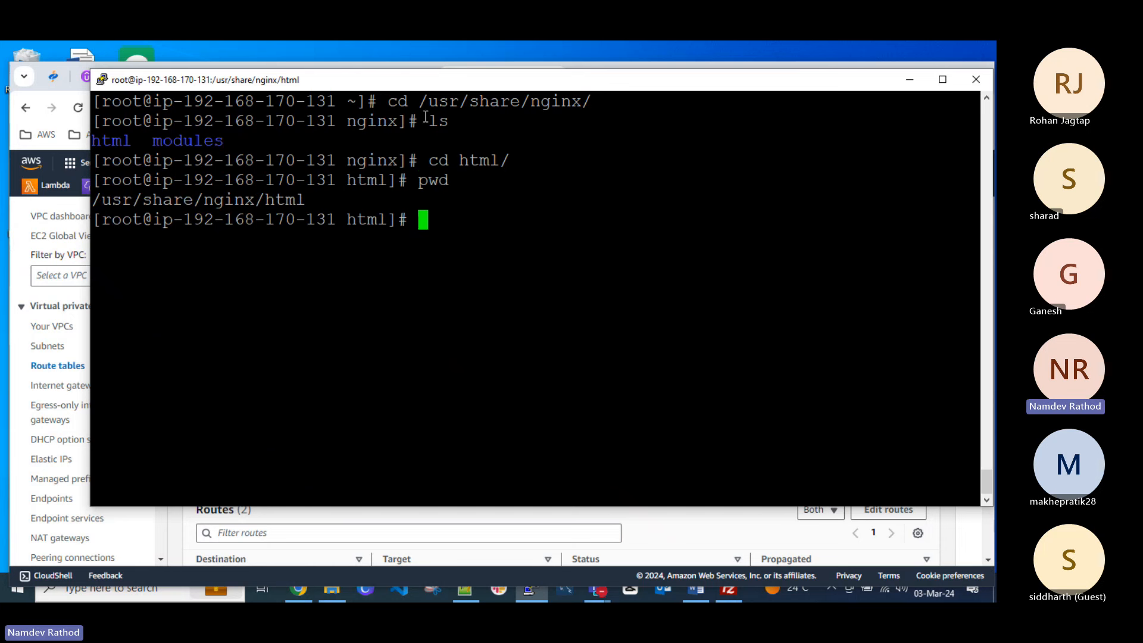
{"action": "left_click_drag", "start_coordinate": [387, 103], "coordinate": [405, 103]}
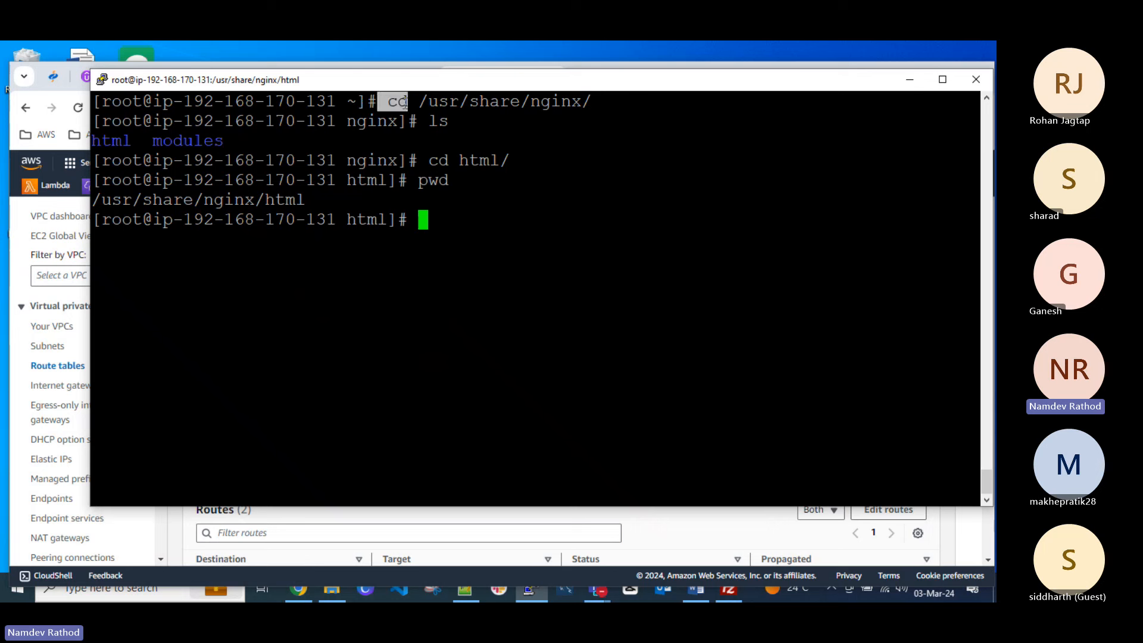
{"action": "left_click", "coordinate": [423, 251]}
{"action": "type", "text": "ls"}
{"action": "key", "text": "Return"}
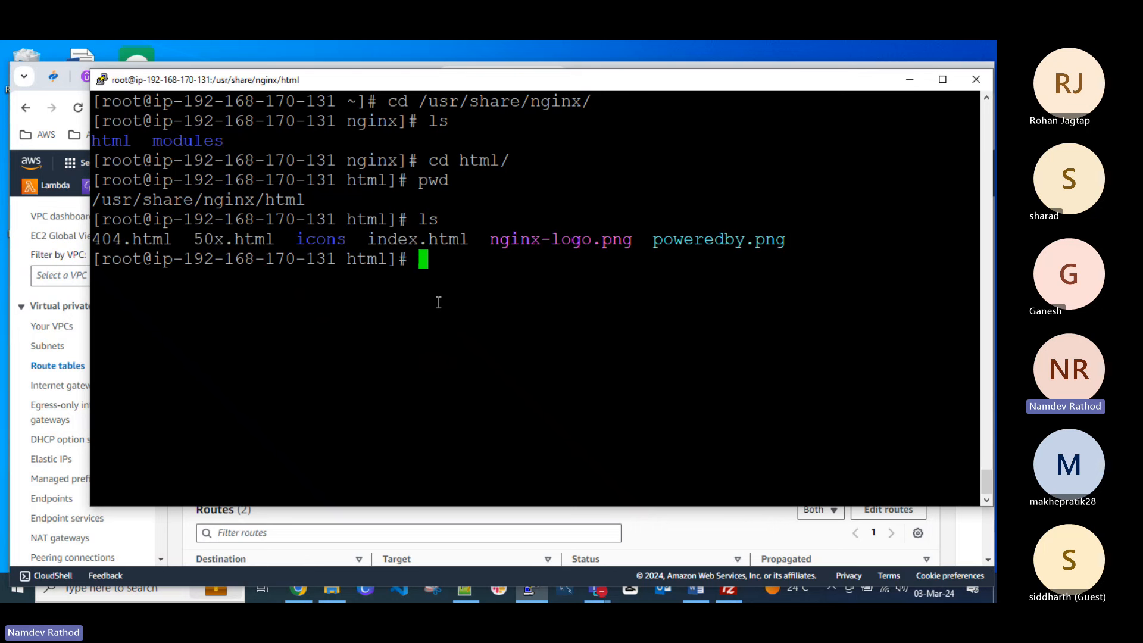
Open index.html in vim and delete all of its existing lines.
{"action": "type", "text": "vim index"}
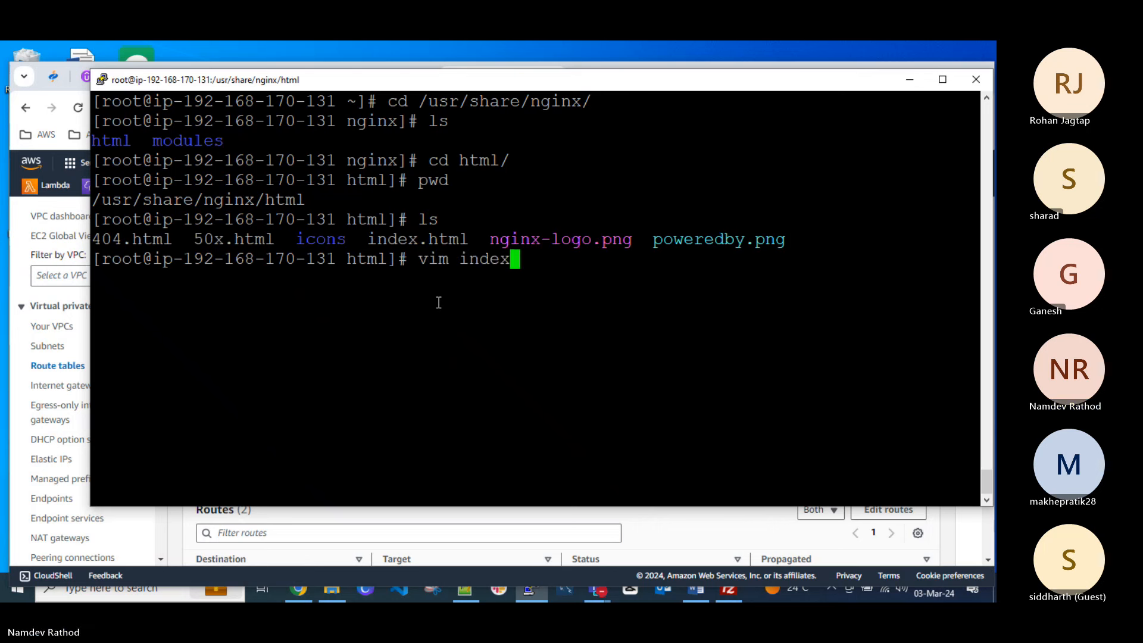
{"action": "key", "text": "Tab"}
{"action": "key", "text": "Return"}
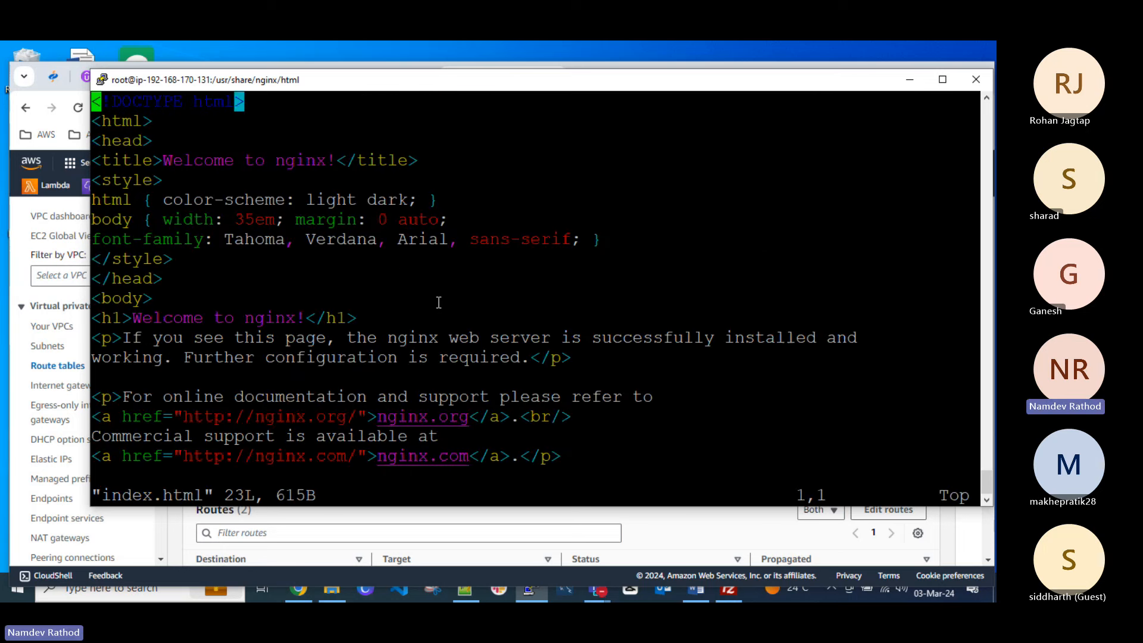
{"action": "scroll", "coordinate": [438, 302], "scroll_direction": "down", "scroll_amount": 3}
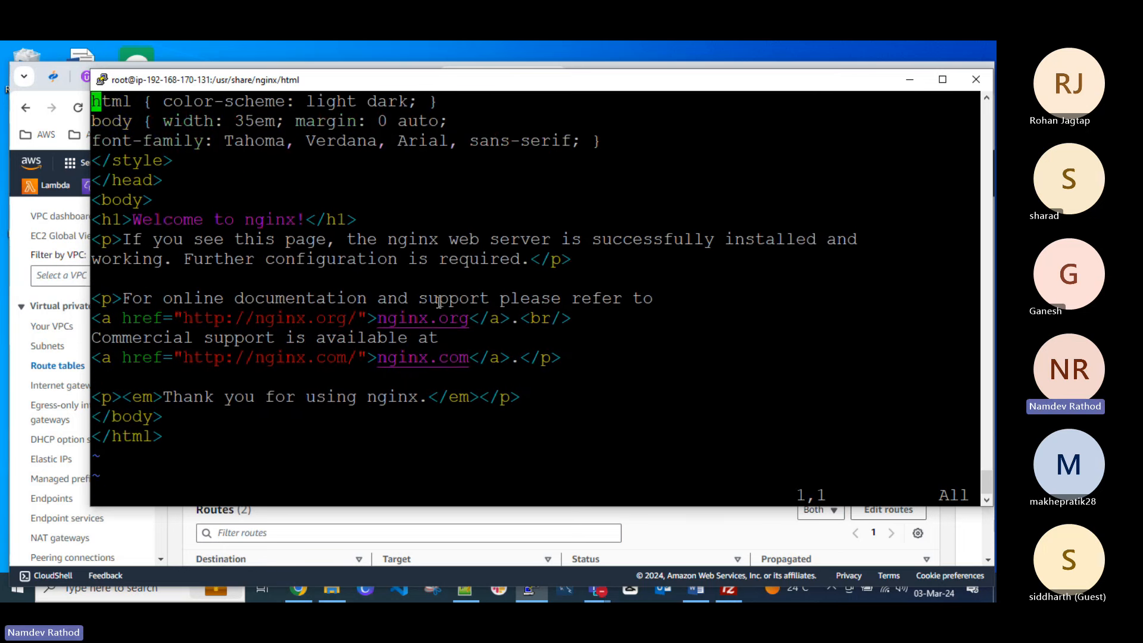
{"action": "key", "text": "d"}
{"action": "key", "text": "d"}
{"action": "key", "text": "d"}
{"action": "key", "text": "d"}
{"action": "key", "text": "d"}
{"action": "key", "text": "d"}
{"action": "key", "text": "d"}
{"action": "key", "text": "d"}
{"action": "key", "text": "d"}
{"action": "key", "text": "d"}
{"action": "key", "text": "d"}
{"action": "key", "text": "d"}
{"action": "key", "text": "d"}
{"action": "key", "text": "d"}
{"action": "key", "text": "d"}
{"action": "key", "text": "d"}
{"action": "key", "text": "d"}
{"action": "key", "text": "d"}
{"action": "key", "text": "d"}
{"action": "key", "text": "d"}
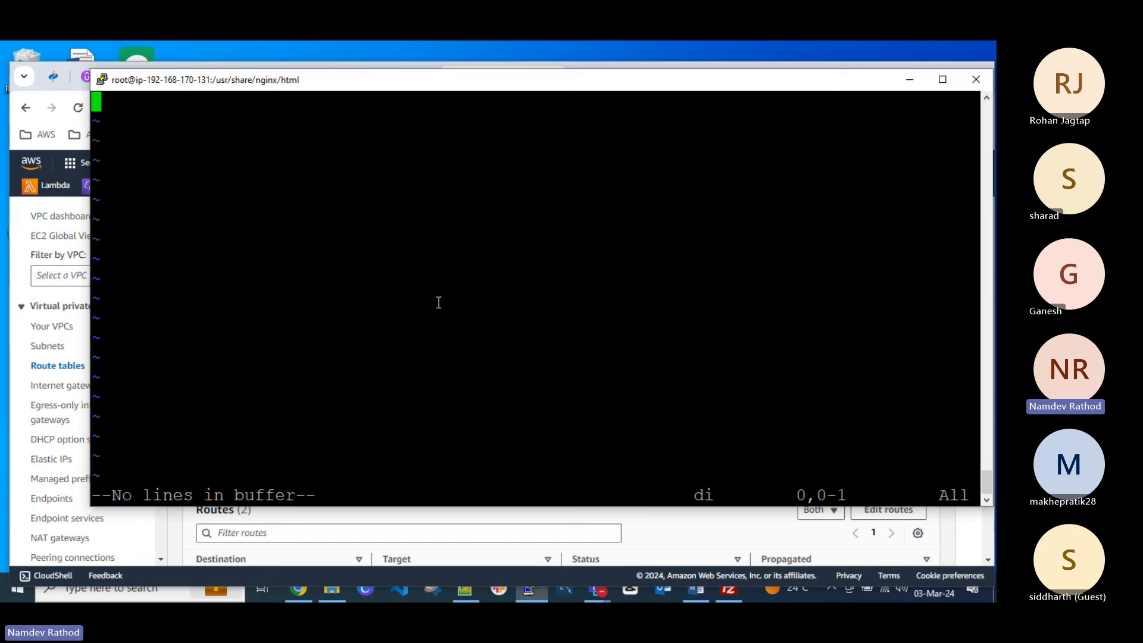
{"action": "key", "text": "Escape"}
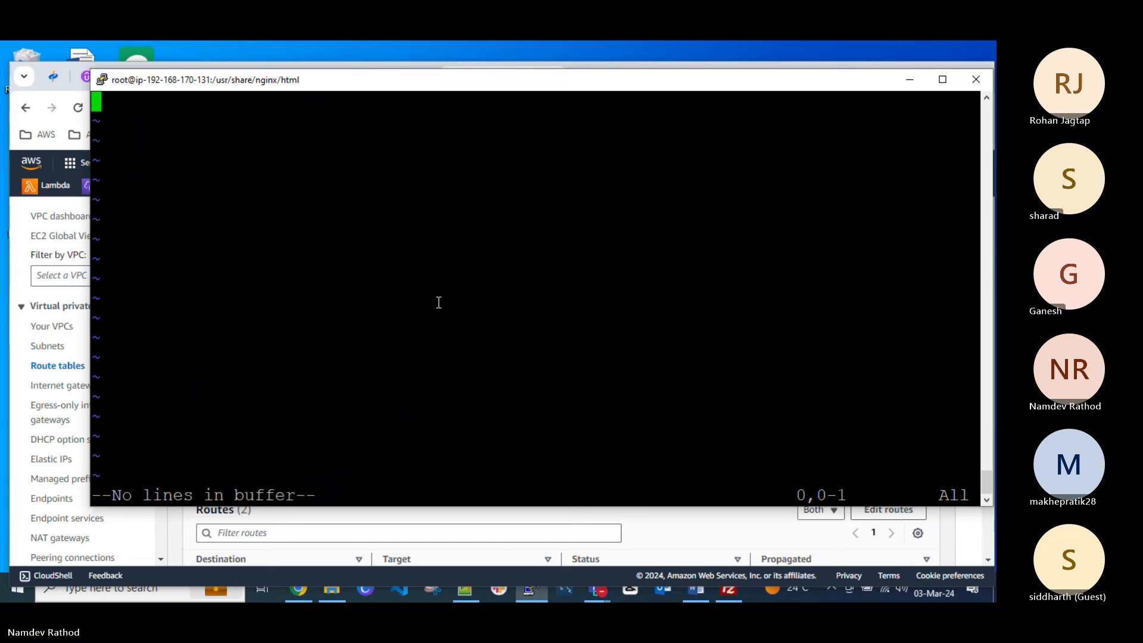
Insert the line "Welcome To Private Web Server...!!" in index.html, then save the file and quit vim.
{"action": "type", "text": "i"}
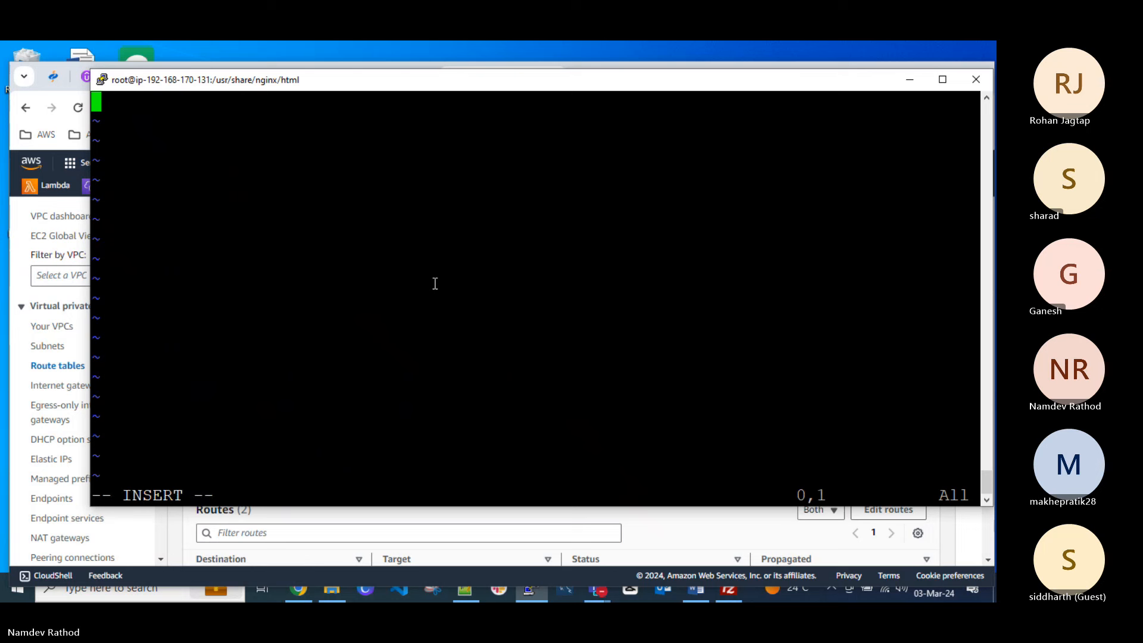
{"action": "type", "text": "i"}
{"action": "key", "text": "BackSpace"}
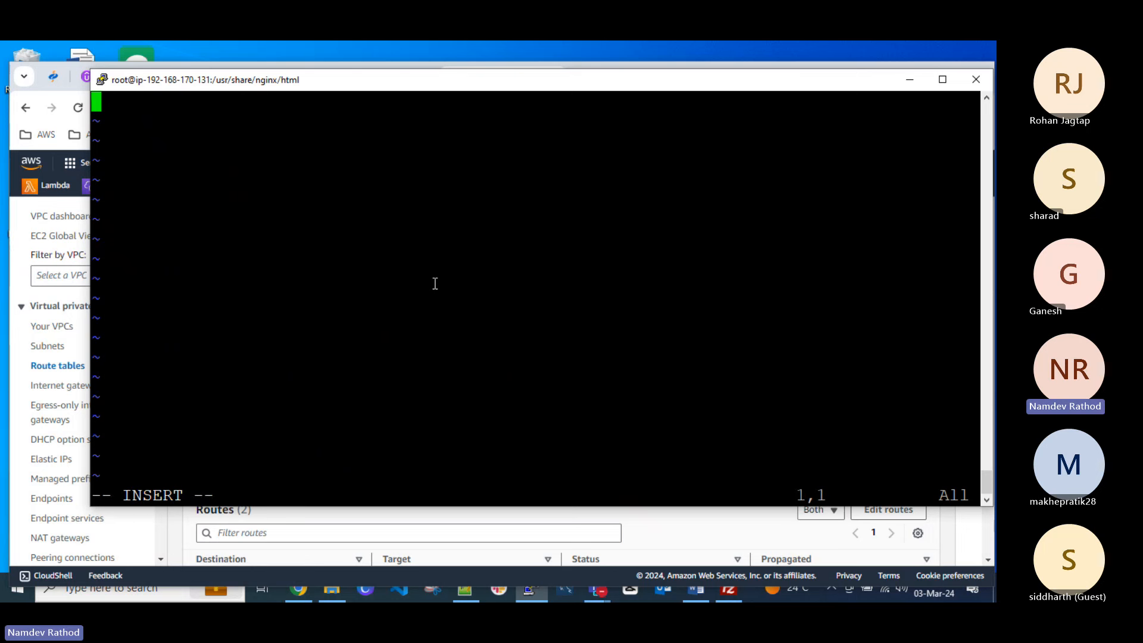
{"action": "type", "text": "Welcome "}
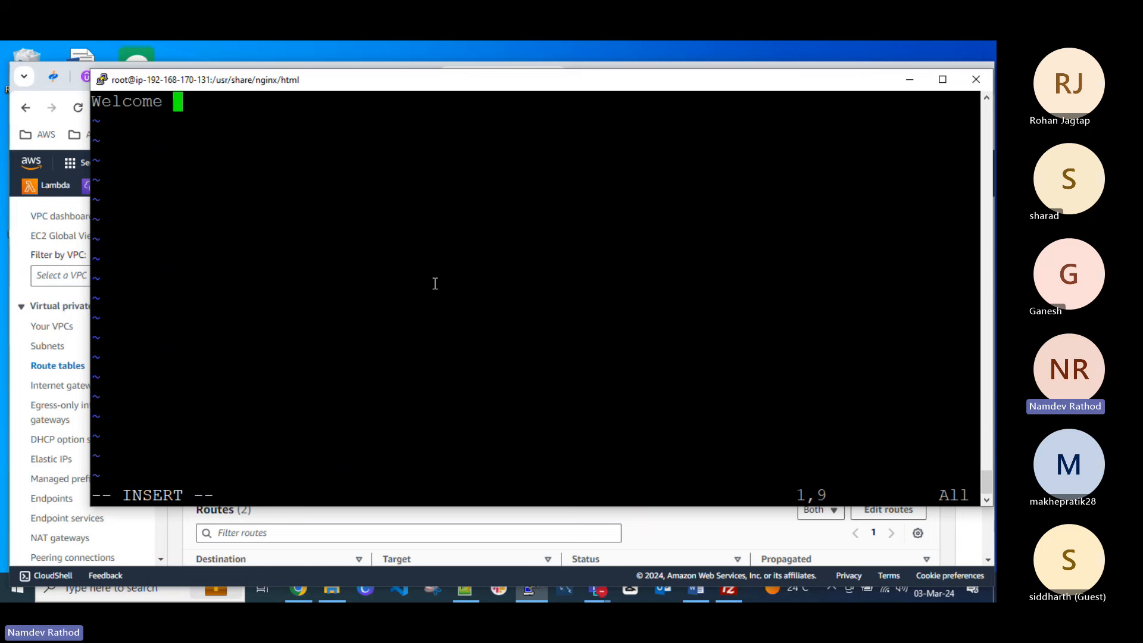
{"action": "type", "text": "To Priv"}
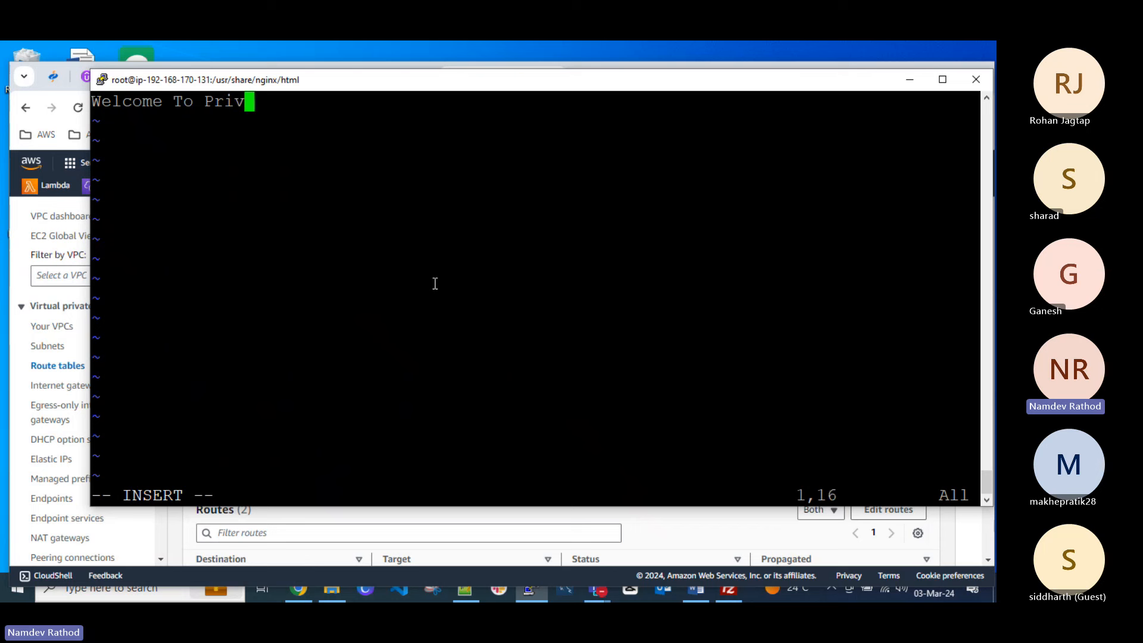
{"action": "type", "text": "ate Web Se"}
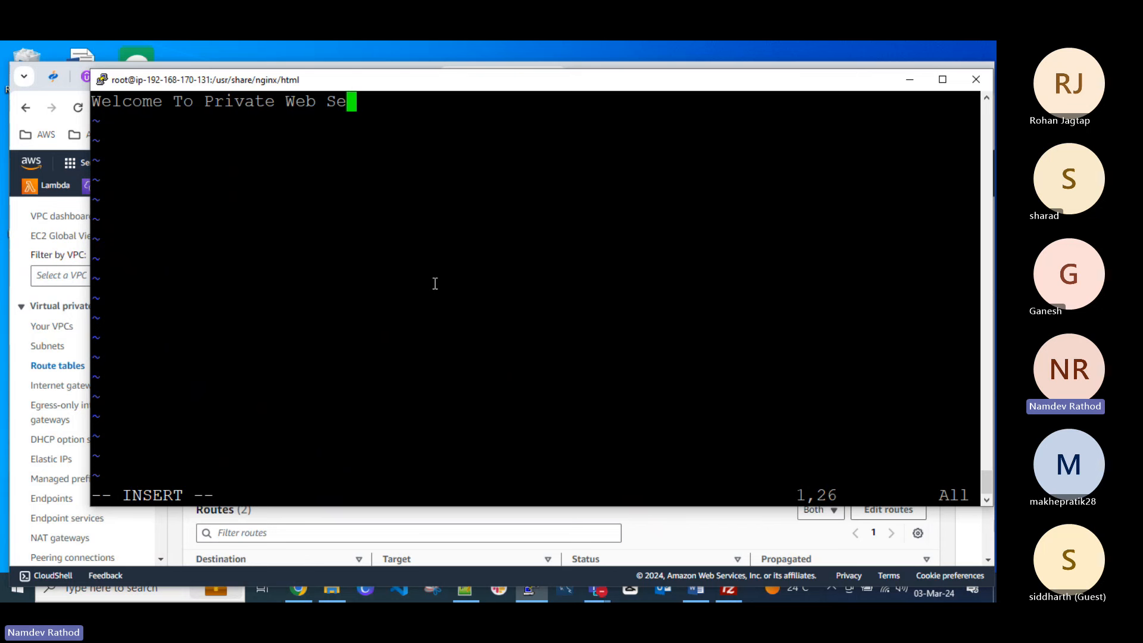
{"action": "type", "text": "rver...!!"}
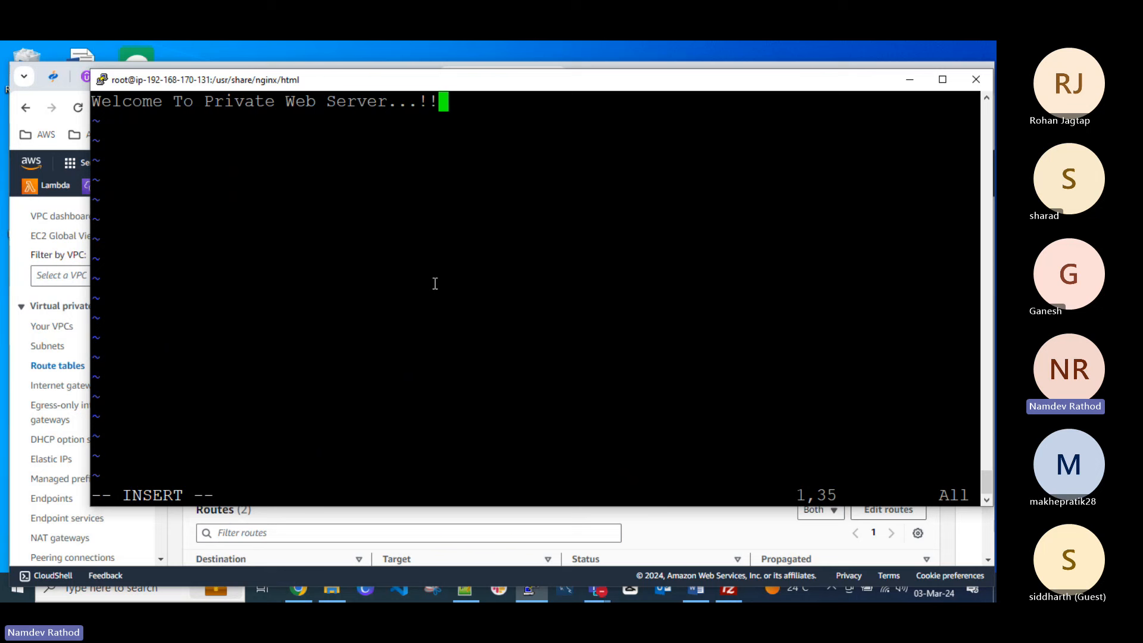
{"action": "key", "text": "Escape"}
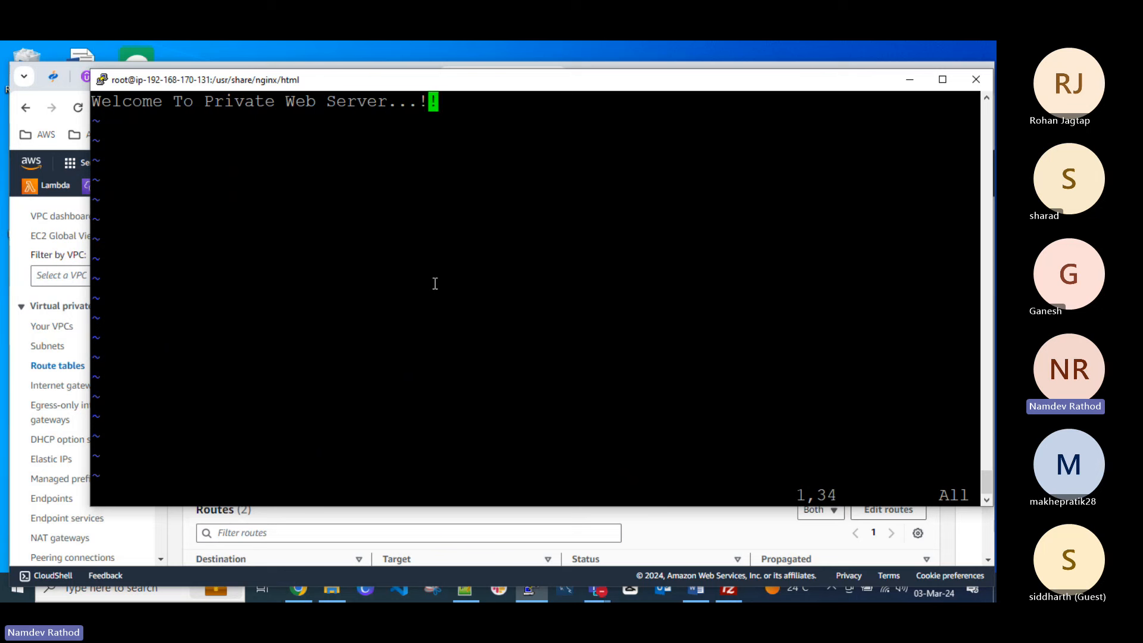
{"action": "type", "text": ":wq"}
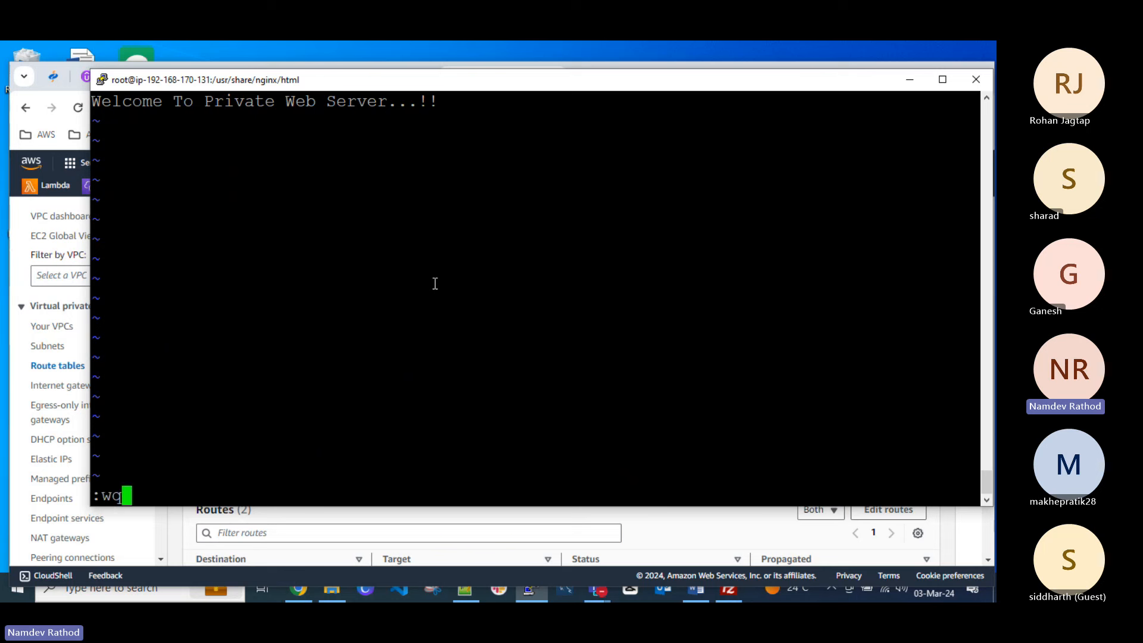
{"action": "key", "text": "Return"}
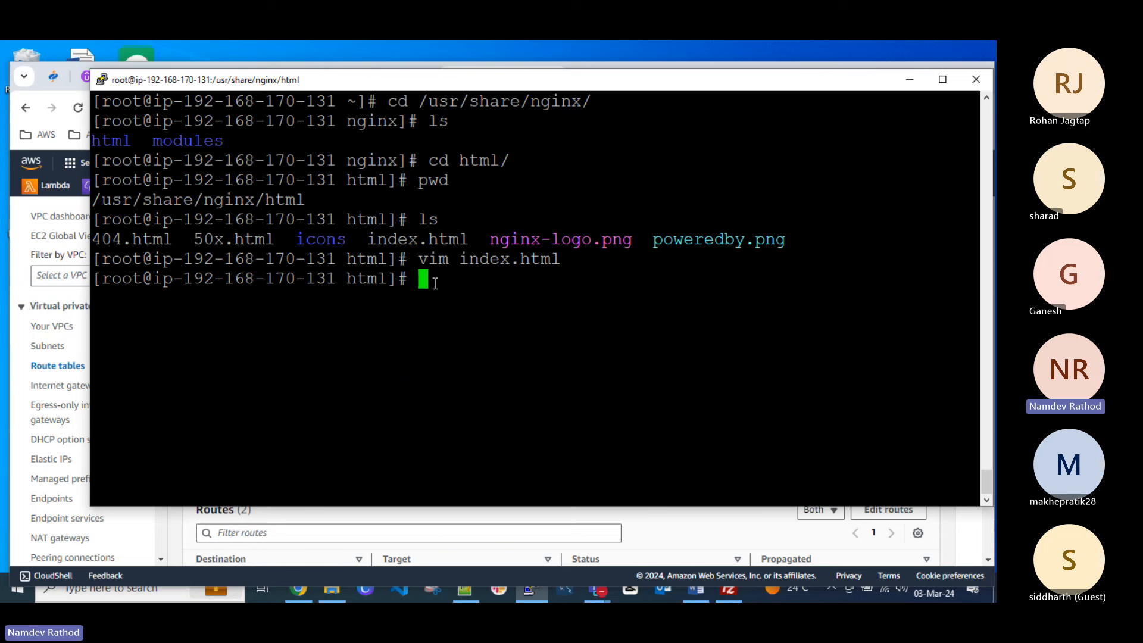
List the html directory, display the contents of index.html with cat, and clear the terminal.
{"action": "key", "text": "ctrl+l"}
{"action": "type", "text": "ls"}
{"action": "key", "text": "Return"}
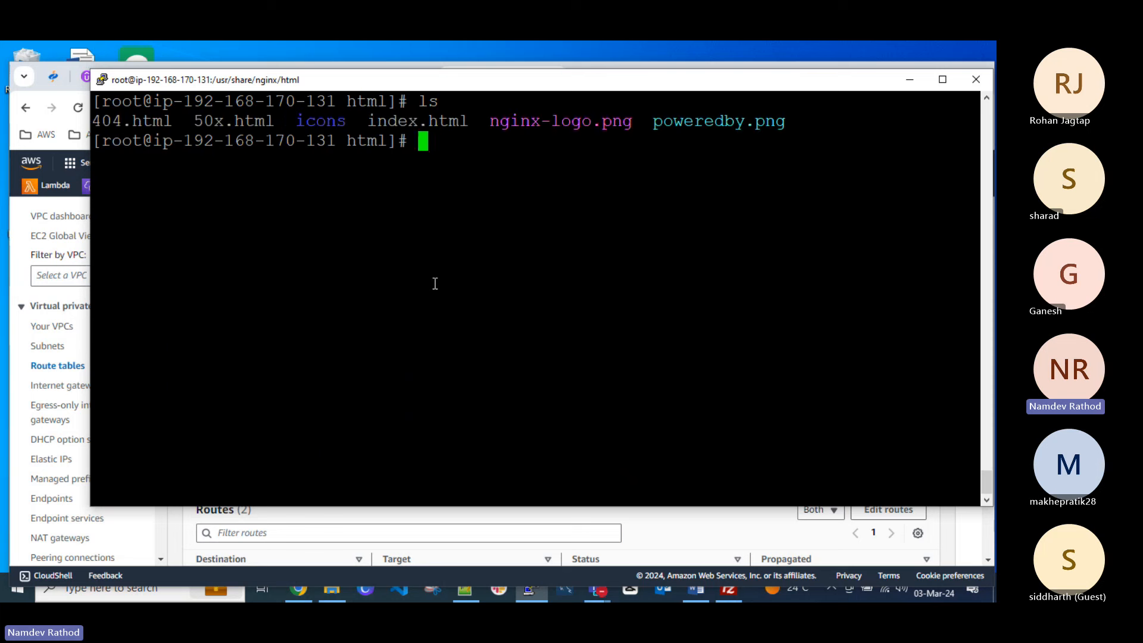
{"action": "type", "text": "cat ind"}
{"action": "key", "text": "Tab"}
{"action": "key", "text": "Return"}
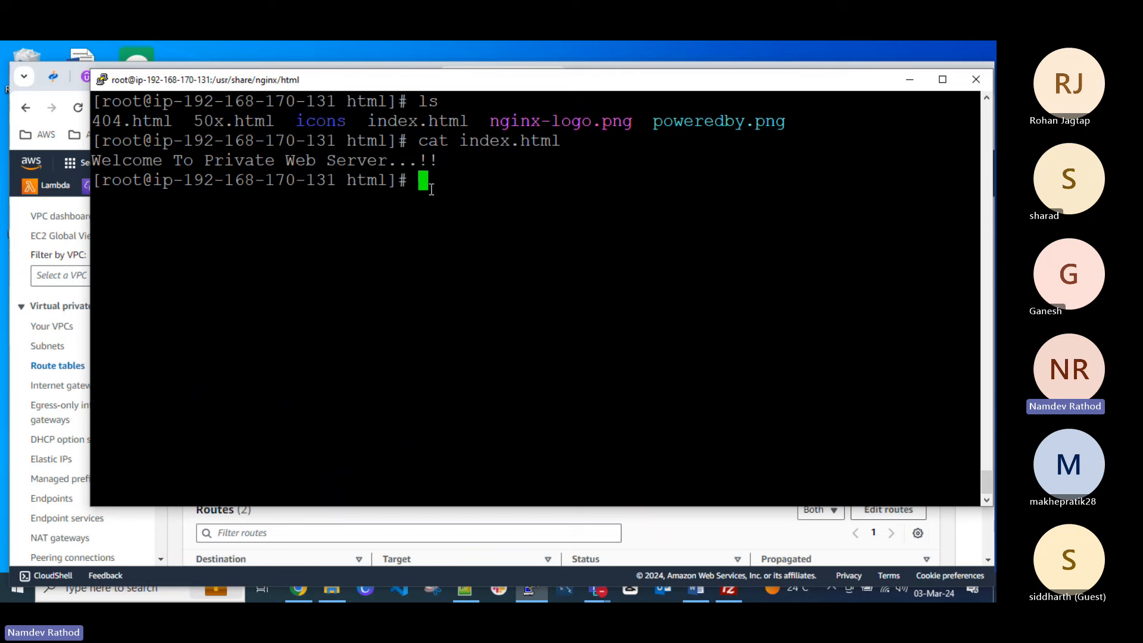
{"action": "key", "text": "ctrl+l"}
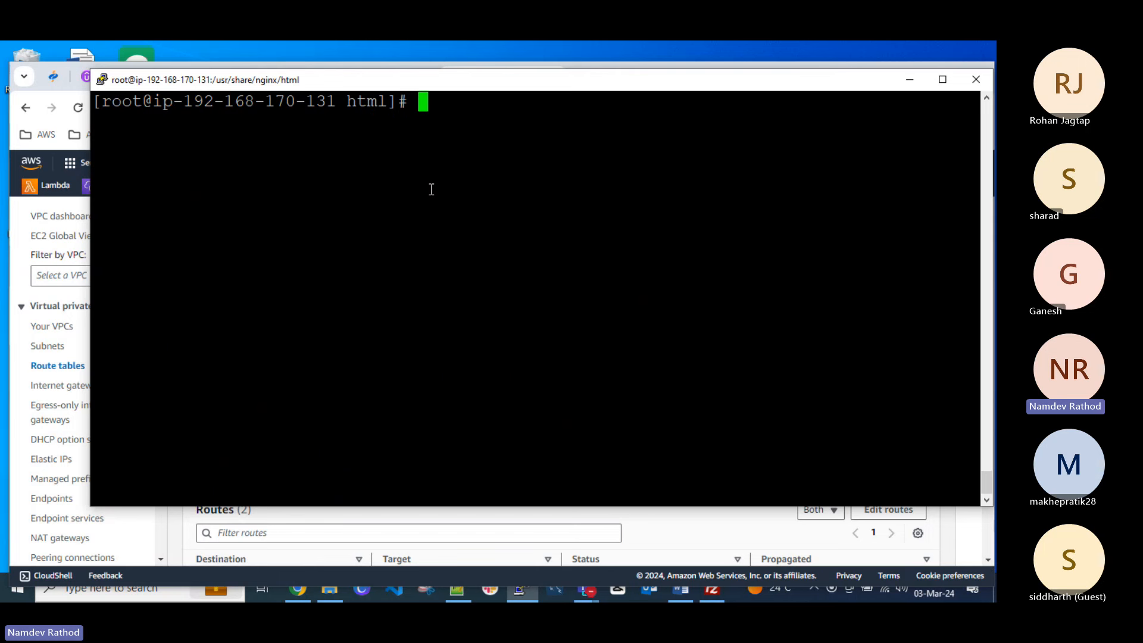
Switch to the online whiteboard in Chrome and draw a large outline around the public bastion and private EC2 boxes.
{"action": "left_click", "coordinate": [297, 516]}
{"action": "left_click", "coordinate": [764, 77]}
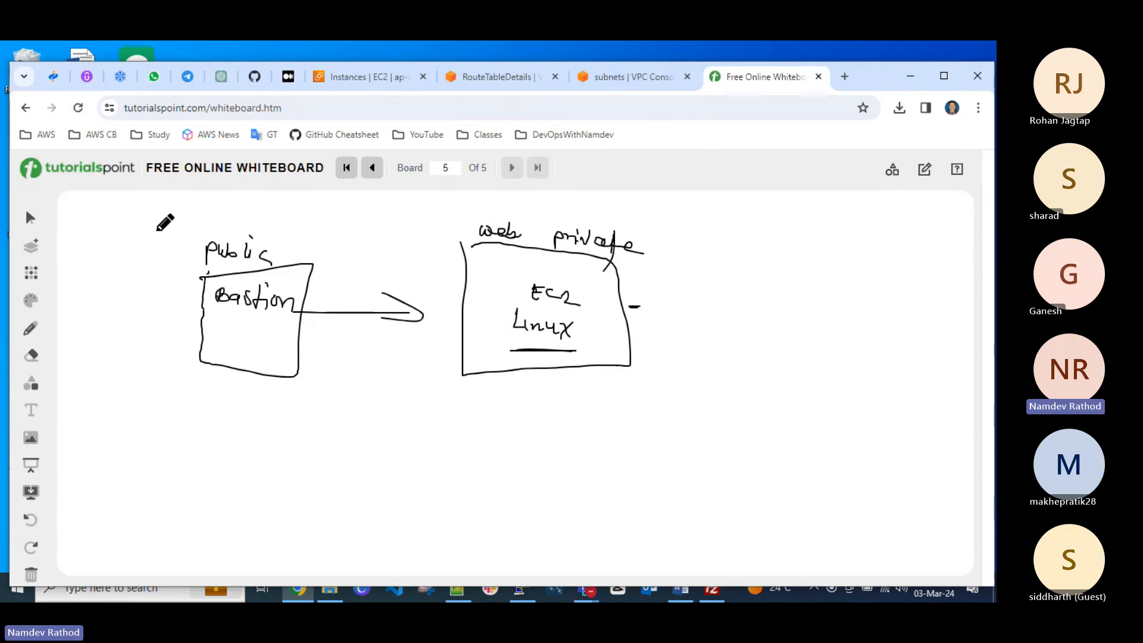
{"action": "mouse_move", "coordinate": [157, 231]}
{"action": "left_mouse_down"}
{"action": "mouse_move", "coordinate": [453, 462]}
{"action": "mouse_move", "coordinate": [564, 181]}
{"action": "mouse_move", "coordinate": [126, 219]}
{"action": "mouse_move", "coordinate": [106, 244]}
{"action": "left_mouse_up"}
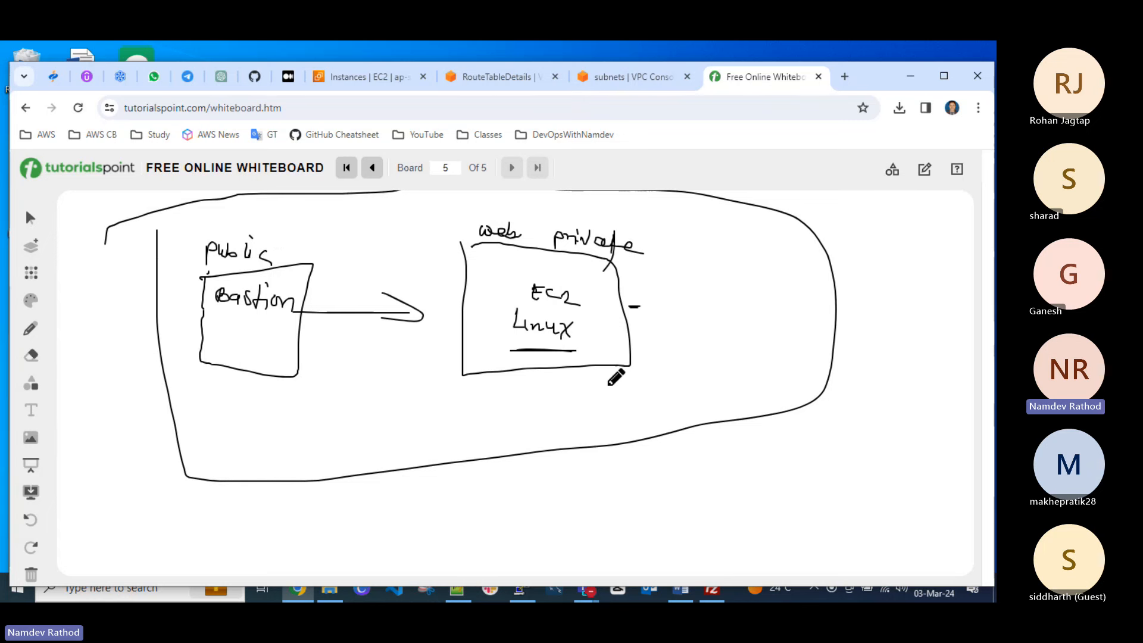
Go to whiteboard board 4 and outline the EC2 and LB boxes, adding a curved line from the LB box.
{"action": "left_click", "coordinate": [372, 167]}
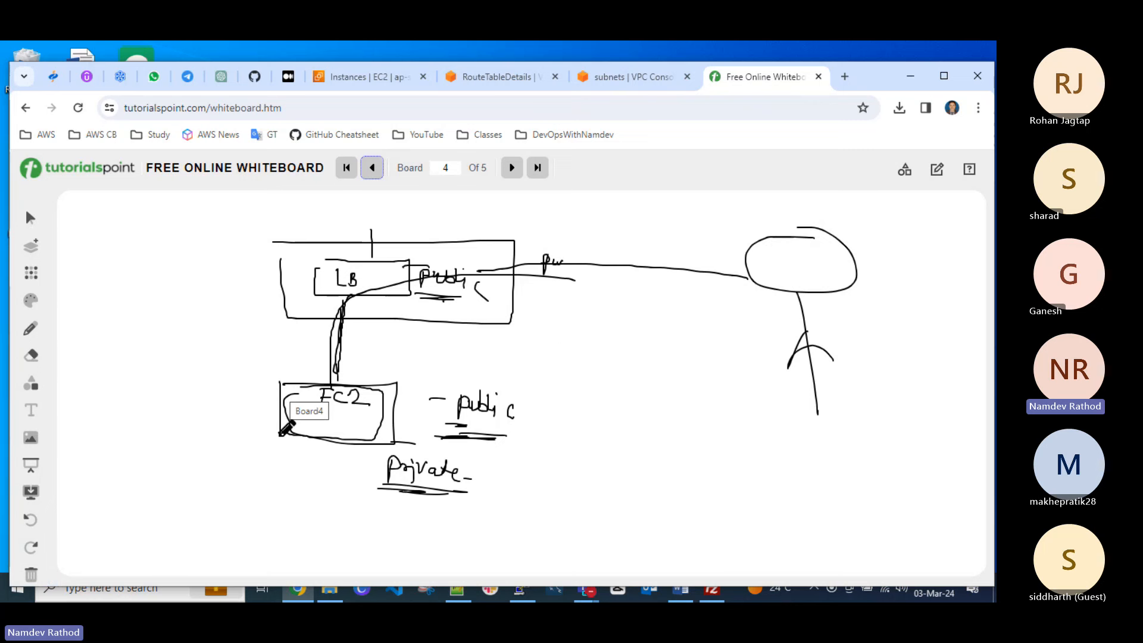
{"action": "mouse_move", "coordinate": [265, 368]}
{"action": "left_mouse_down"}
{"action": "mouse_move", "coordinate": [423, 444]}
{"action": "mouse_move", "coordinate": [243, 399]}
{"action": "mouse_move", "coordinate": [264, 362]}
{"action": "left_mouse_up"}
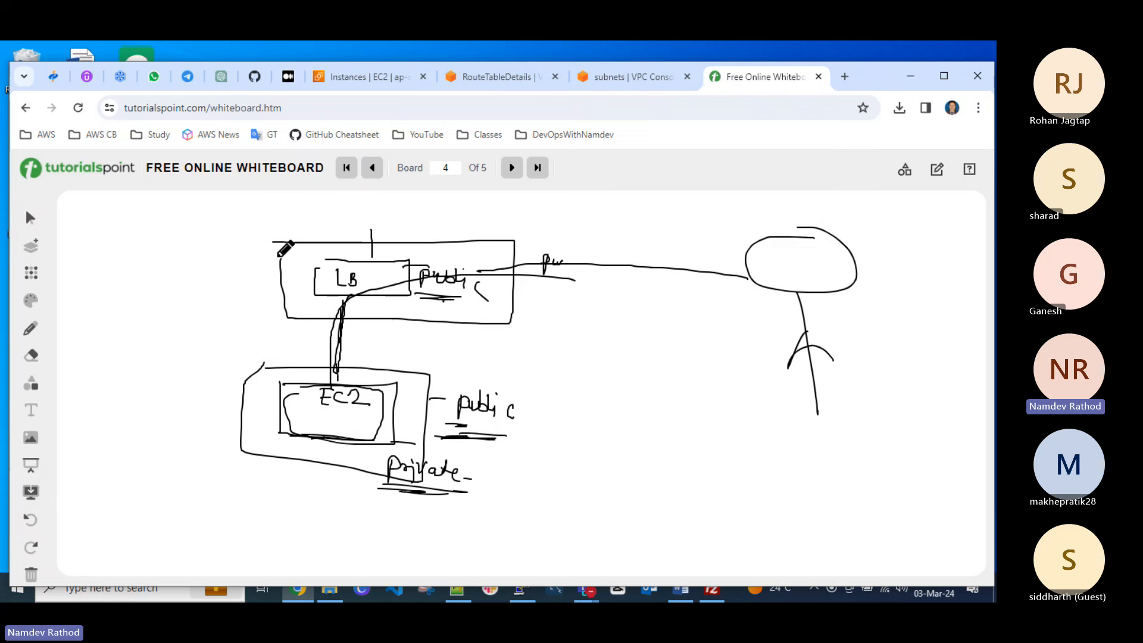
{"action": "mouse_move", "coordinate": [277, 239]}
{"action": "left_mouse_down"}
{"action": "mouse_move", "coordinate": [298, 306]}
{"action": "mouse_move", "coordinate": [375, 313]}
{"action": "mouse_move", "coordinate": [503, 274]}
{"action": "mouse_move", "coordinate": [354, 237]}
{"action": "mouse_move", "coordinate": [307, 238]}
{"action": "mouse_move", "coordinate": [552, 216]}
{"action": "left_mouse_up"}
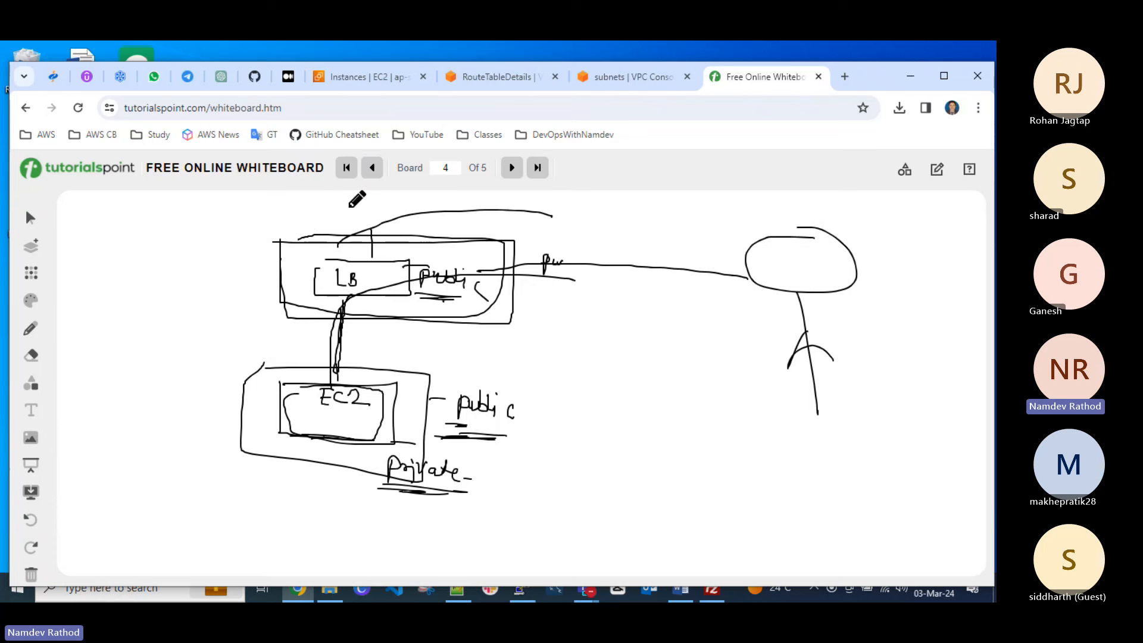
Close the route table details tab and replace the subnets page with the EC2 dashboard plus a new VPC console tab.
{"action": "left_click", "coordinate": [518, 77]}
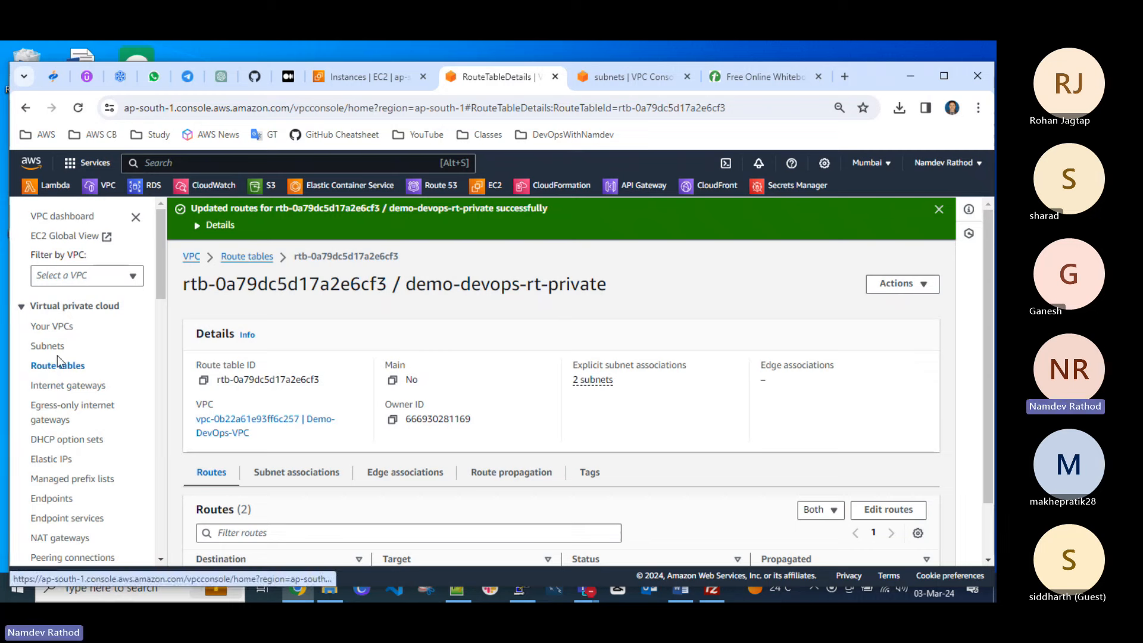
{"action": "left_click", "coordinate": [555, 77]}
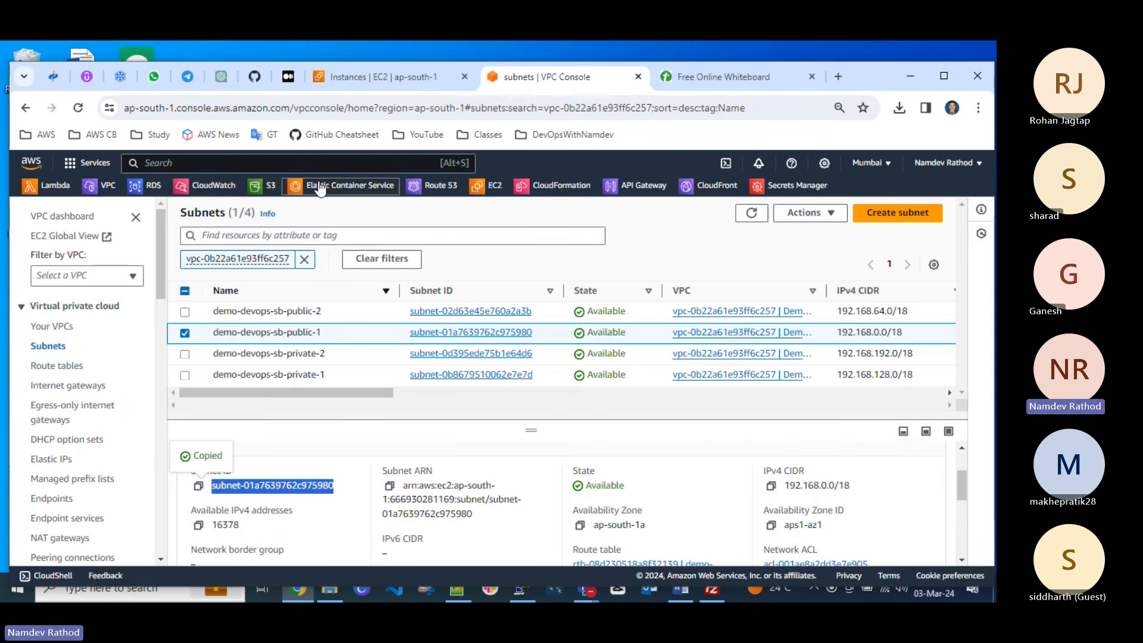
{"action": "left_click", "coordinate": [487, 186]}
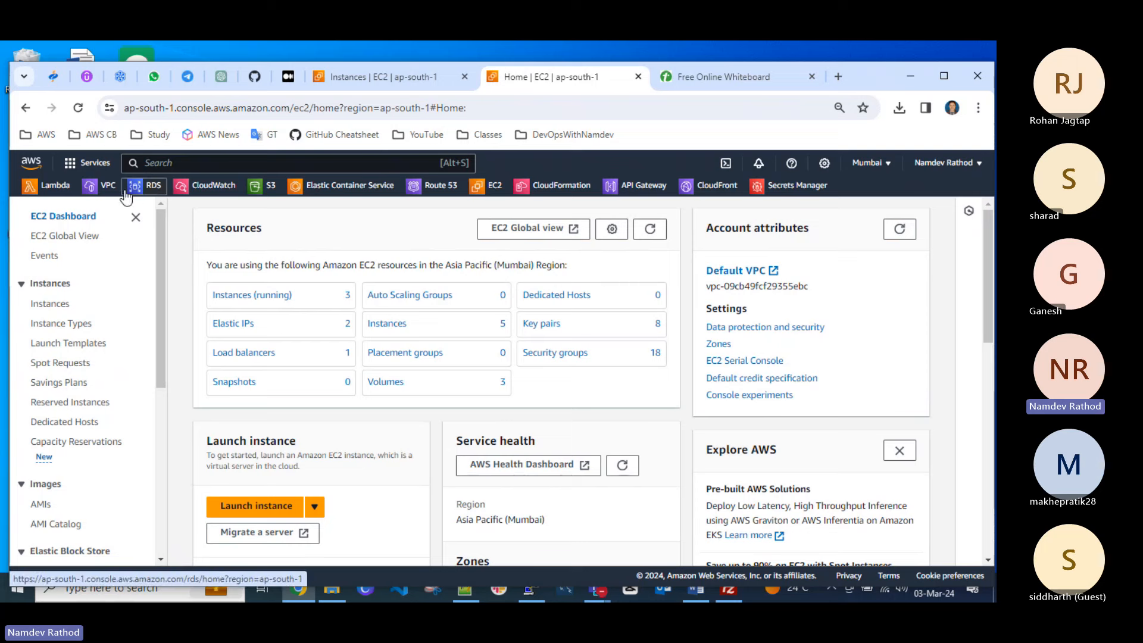
{"action": "right_click", "coordinate": [102, 190]}
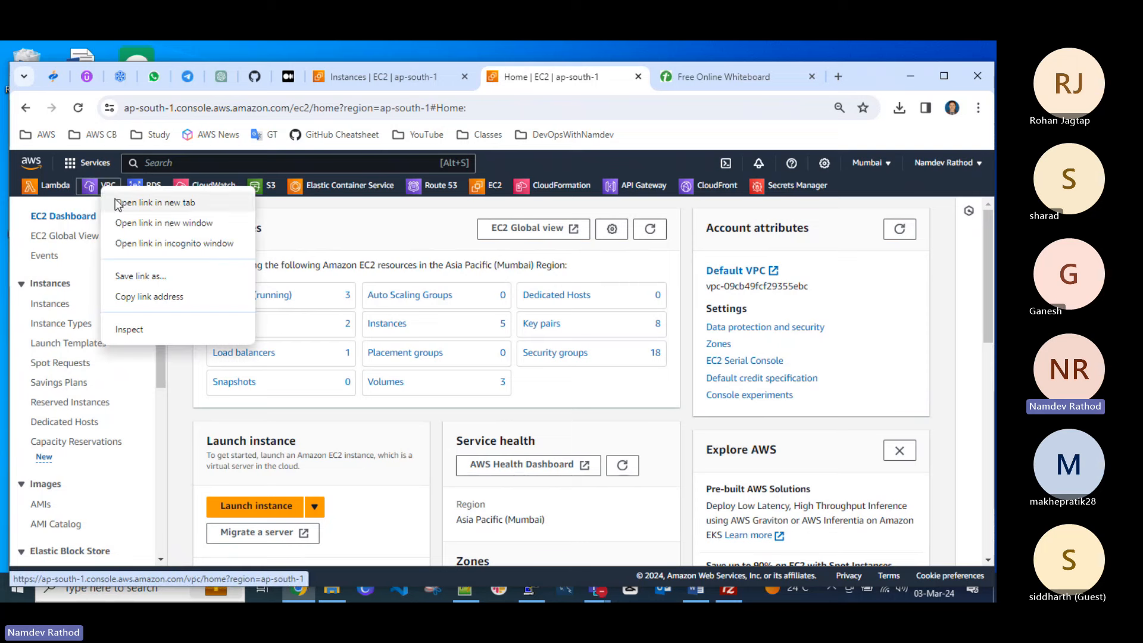
{"action": "left_click", "coordinate": [116, 198]}
{"action": "left_click", "coordinate": [626, 83]}
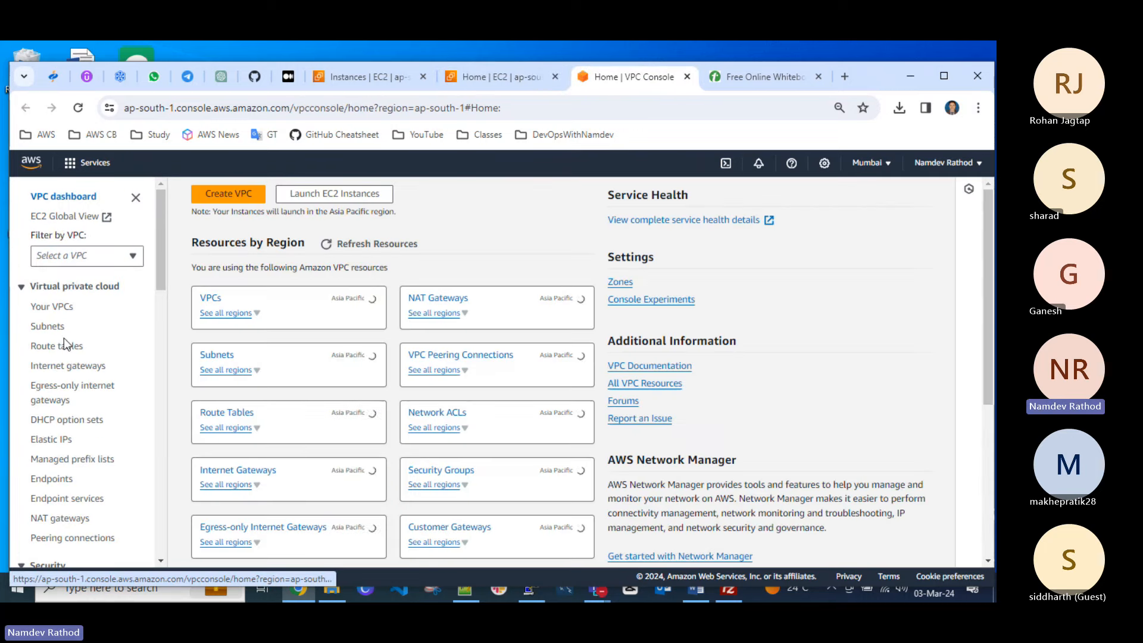
Select Demo-DevOps-VPC in the list of VPCs and copy its VPC ID.
{"action": "scroll", "coordinate": [70, 444], "scroll_direction": "down", "scroll_amount": 3}
{"action": "scroll", "coordinate": [56, 387], "scroll_direction": "up", "scroll_amount": 3}
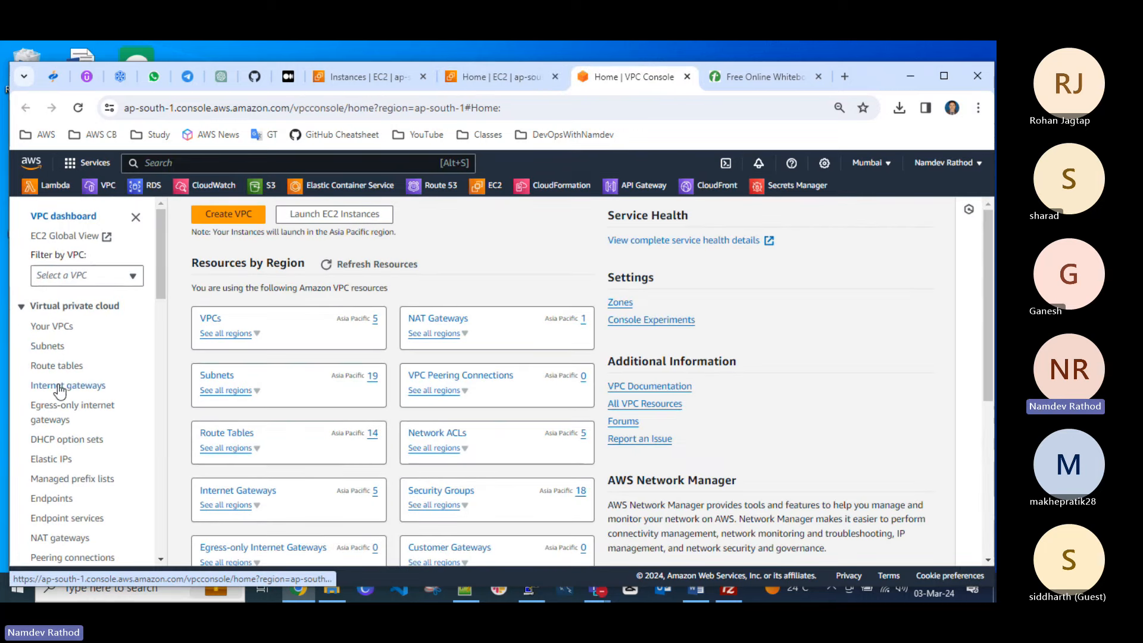
{"action": "left_click", "coordinate": [53, 327]}
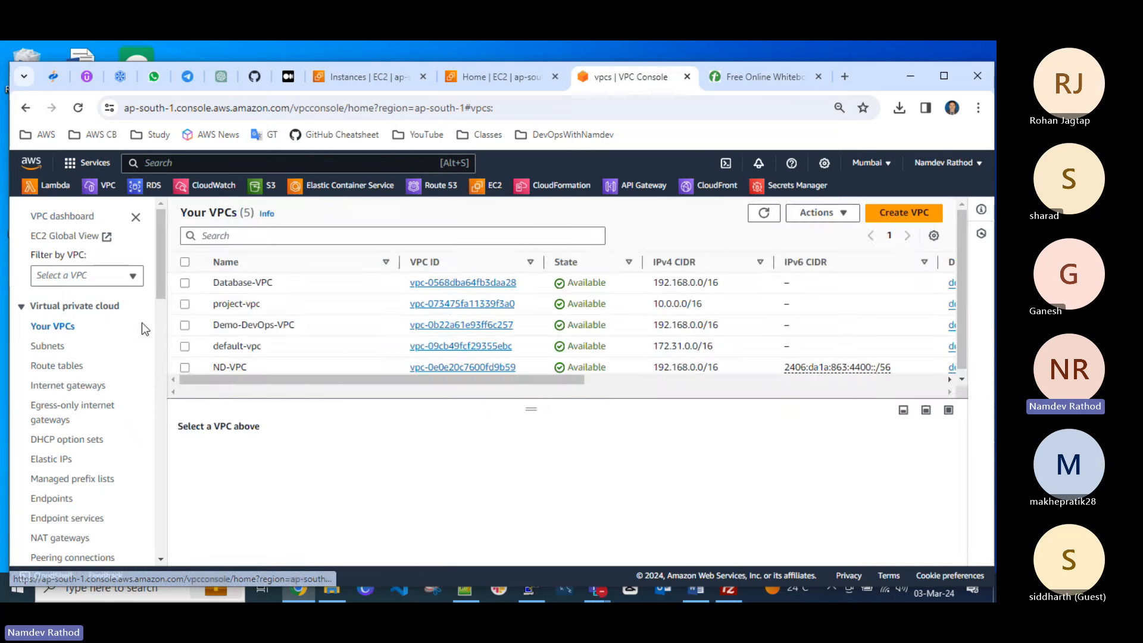
{"action": "left_click", "coordinate": [184, 326]}
{"action": "left_click", "coordinate": [199, 544]}
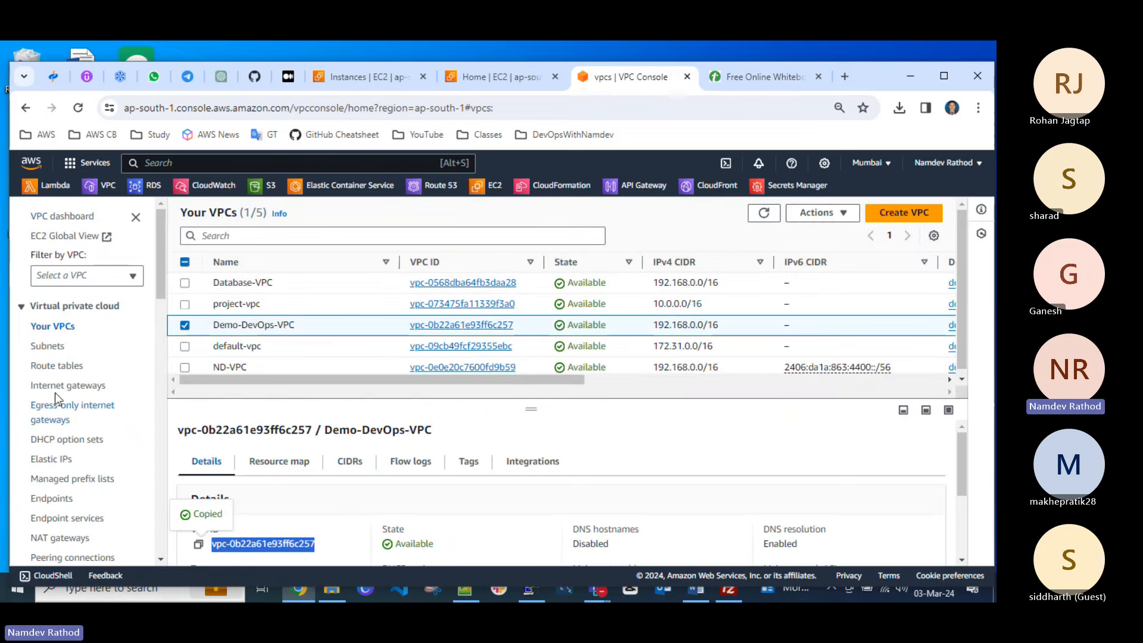
Remove the 0.0.0.0/0 NAT gateway route from the demo-devops-rt-private route table, save the changes, and dismiss the notice.
{"action": "left_click", "coordinate": [57, 366]}
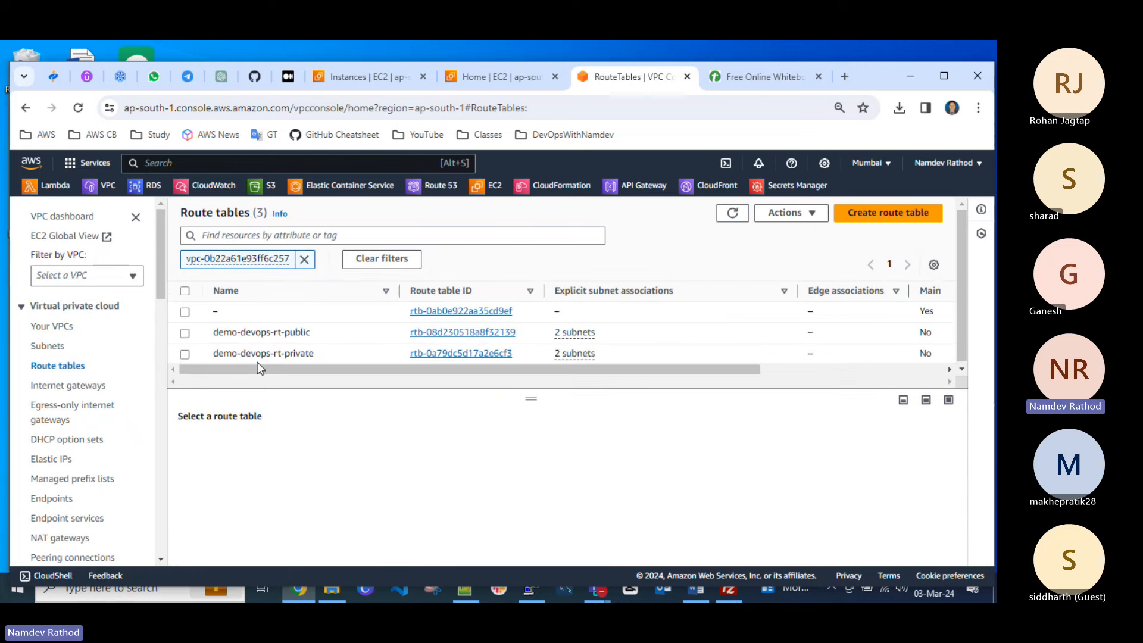
{"action": "left_click", "coordinate": [185, 354]}
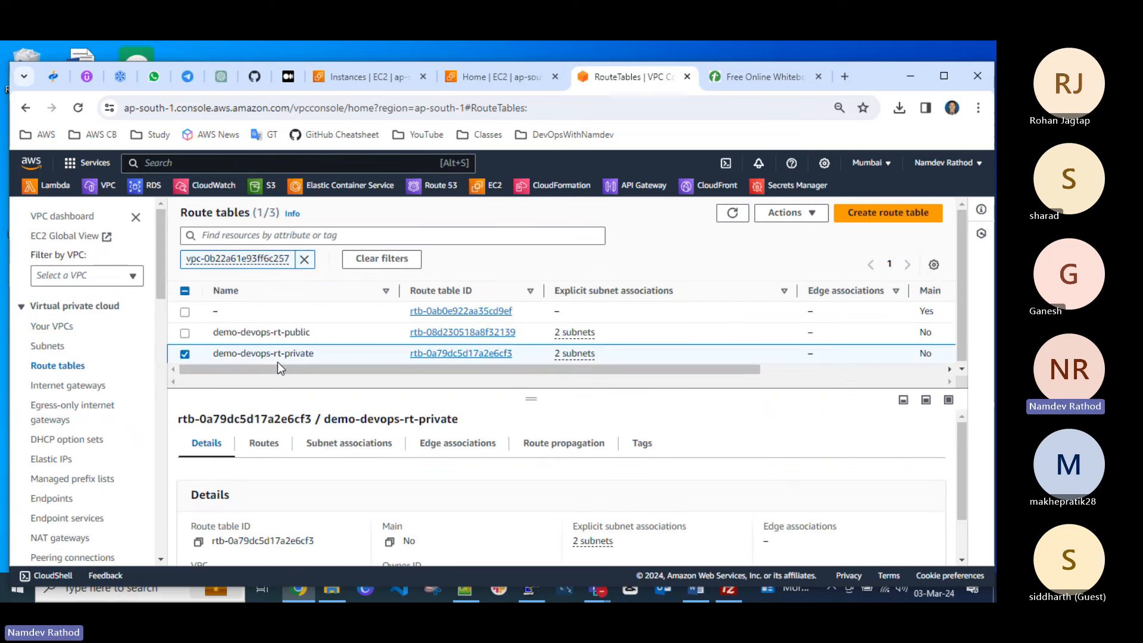
{"action": "left_click", "coordinate": [263, 444]}
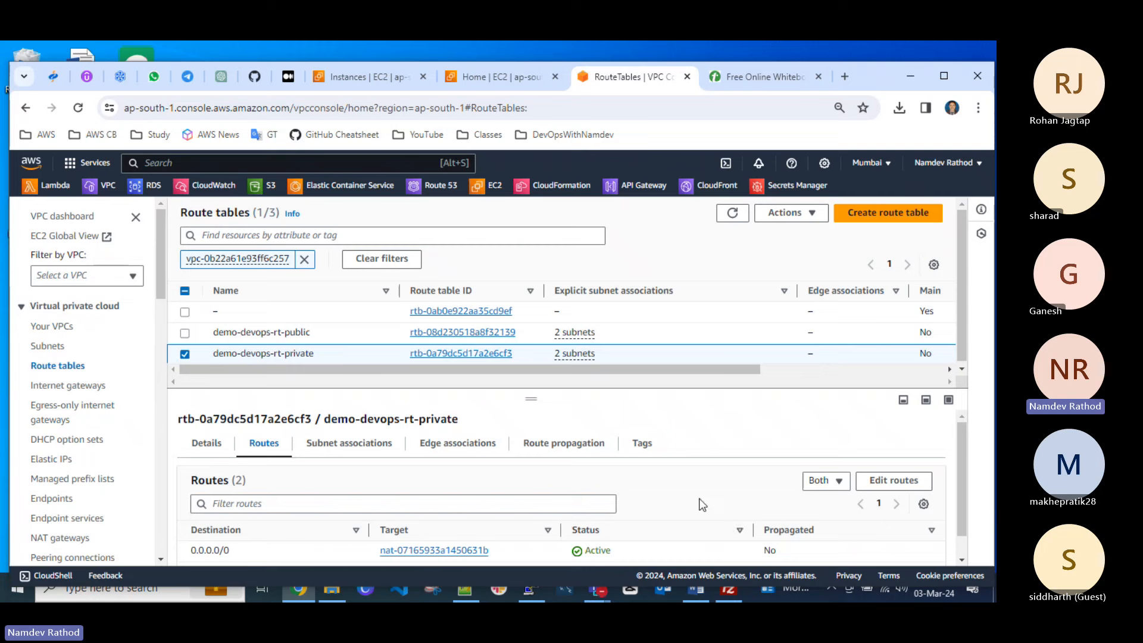
{"action": "scroll", "coordinate": [774, 497], "scroll_direction": "down", "scroll_amount": 1}
{"action": "left_click", "coordinate": [895, 458]}
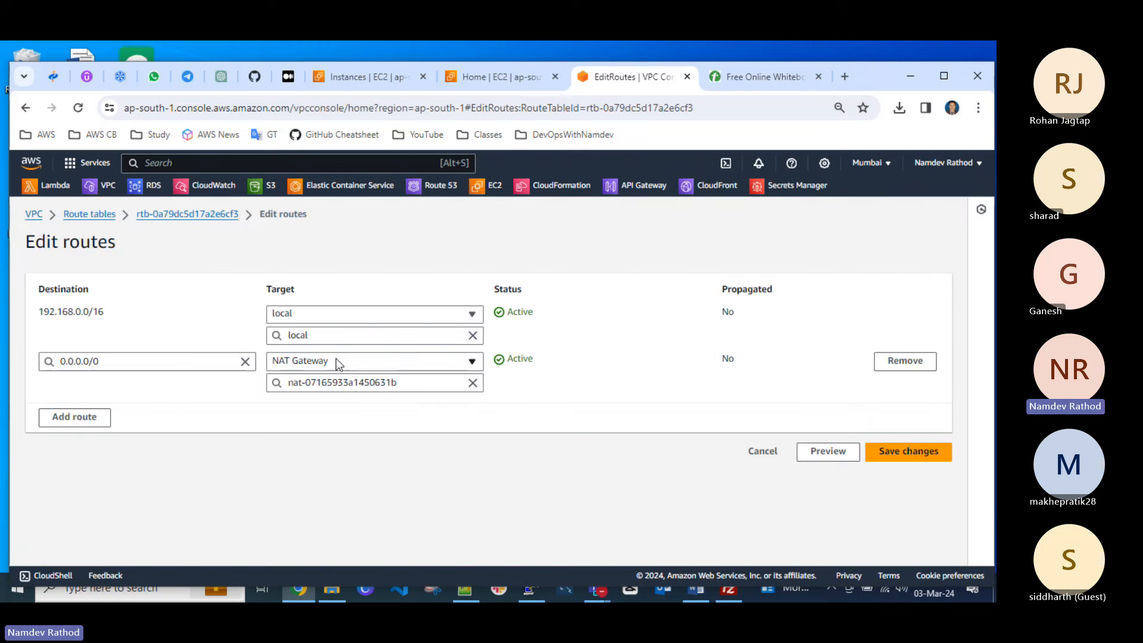
{"action": "left_click", "coordinate": [906, 360]}
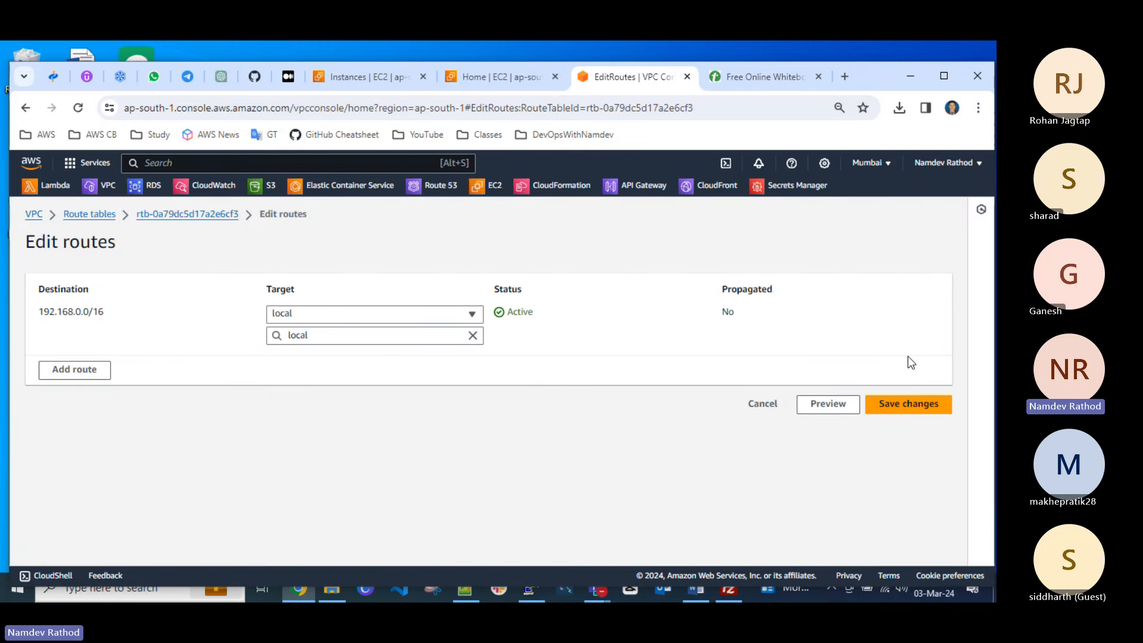
{"action": "left_click", "coordinate": [906, 407]}
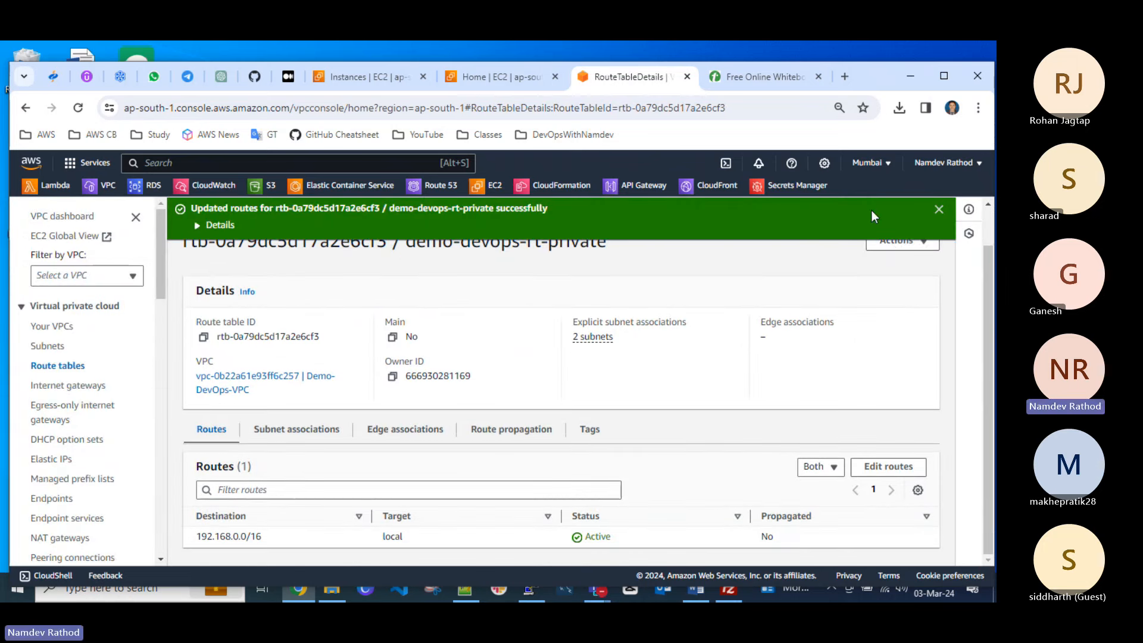
{"action": "left_click", "coordinate": [940, 209]}
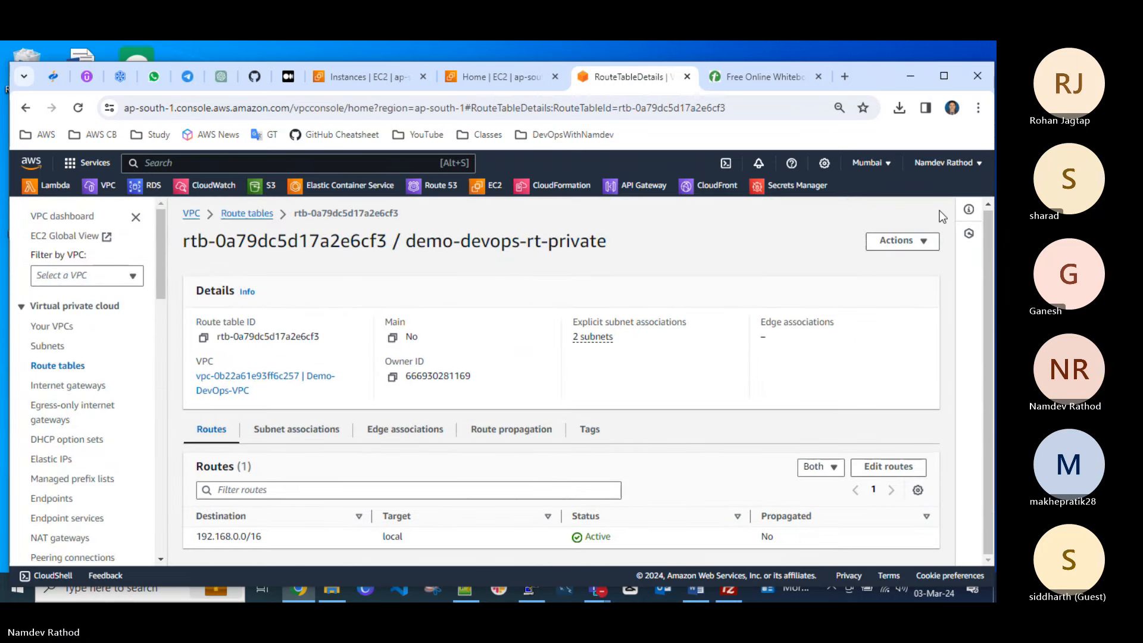
Switch to the PuTTY session of the private server, ping google.com to test internet access, and stop the ping.
{"action": "left_click", "coordinate": [532, 590]}
{"action": "type", "text": "p"}
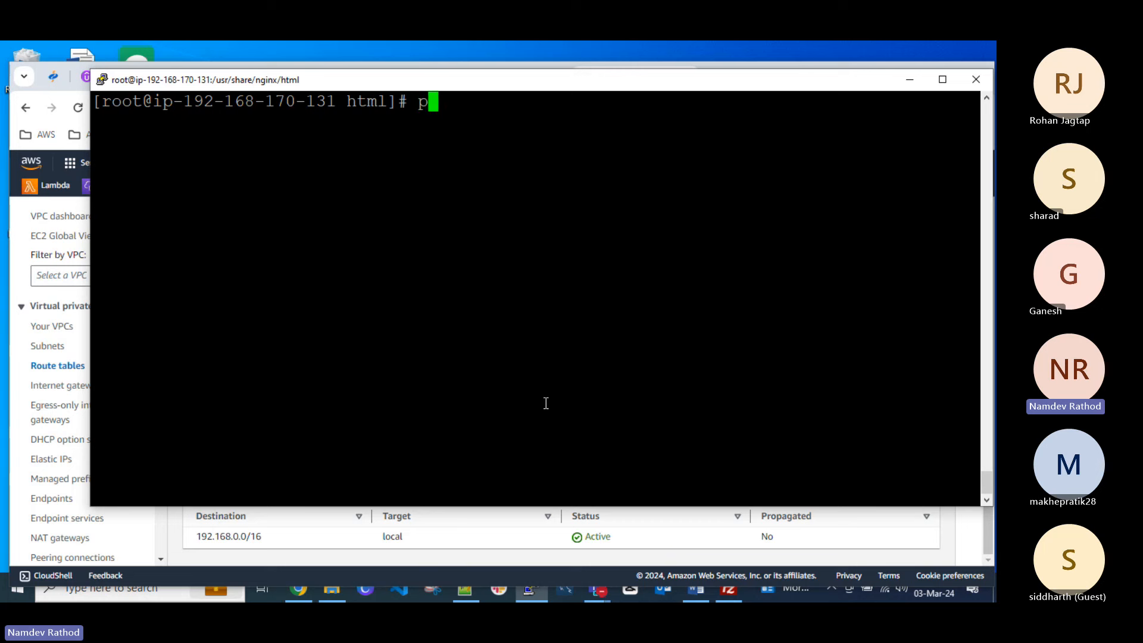
{"action": "type", "text": "ing google."}
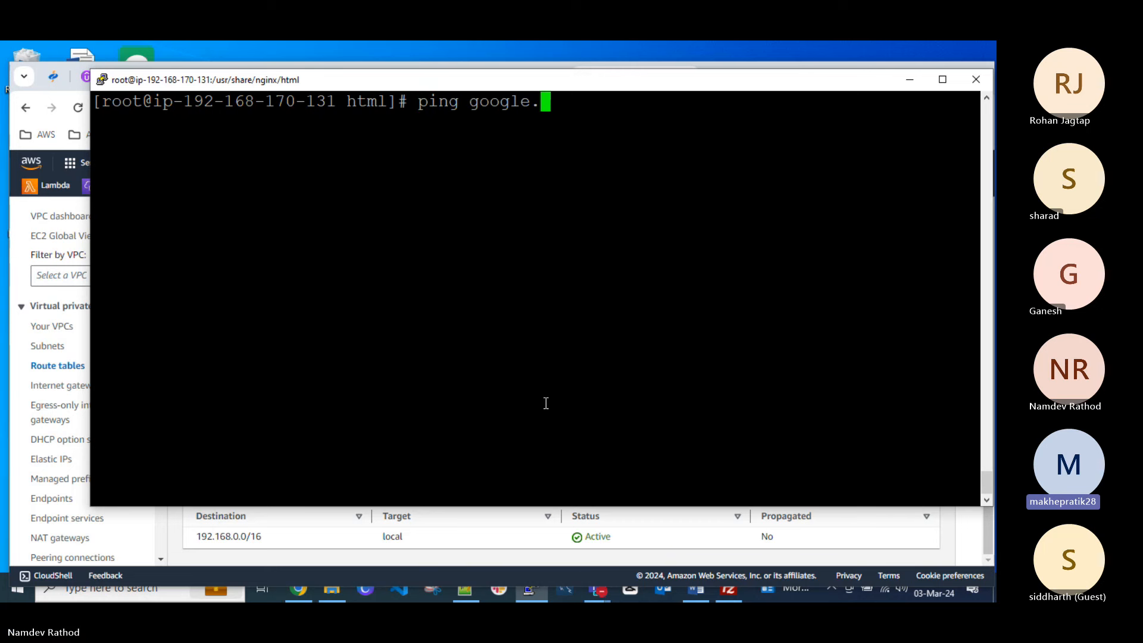
{"action": "type", "text": "com"}
{"action": "key", "text": "Return"}
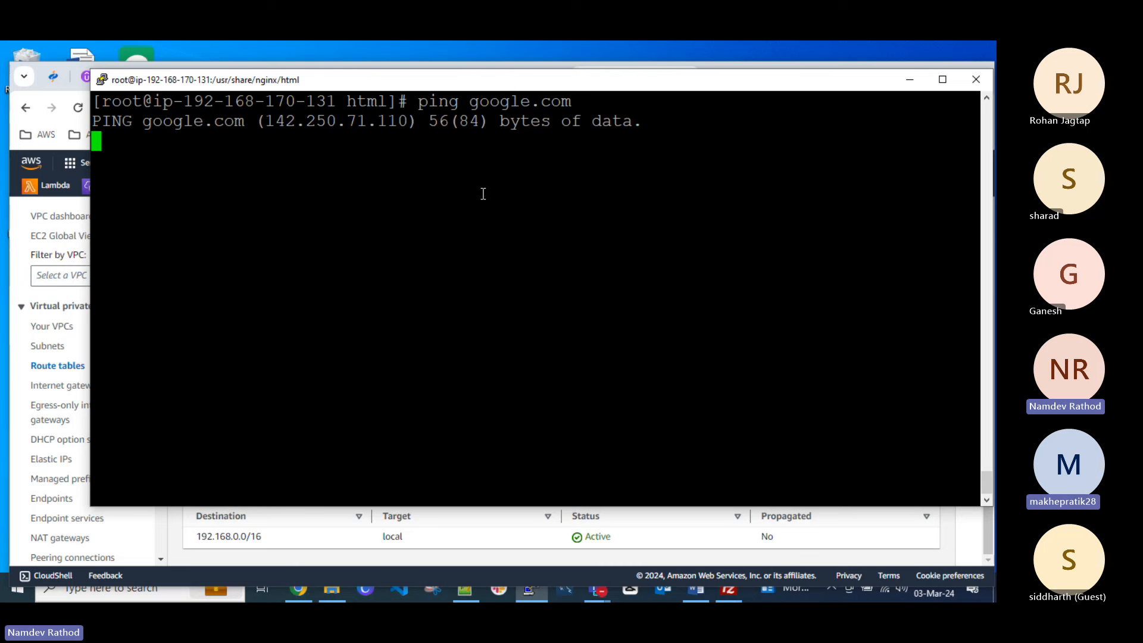
{"action": "key", "text": "ctrl+c"}
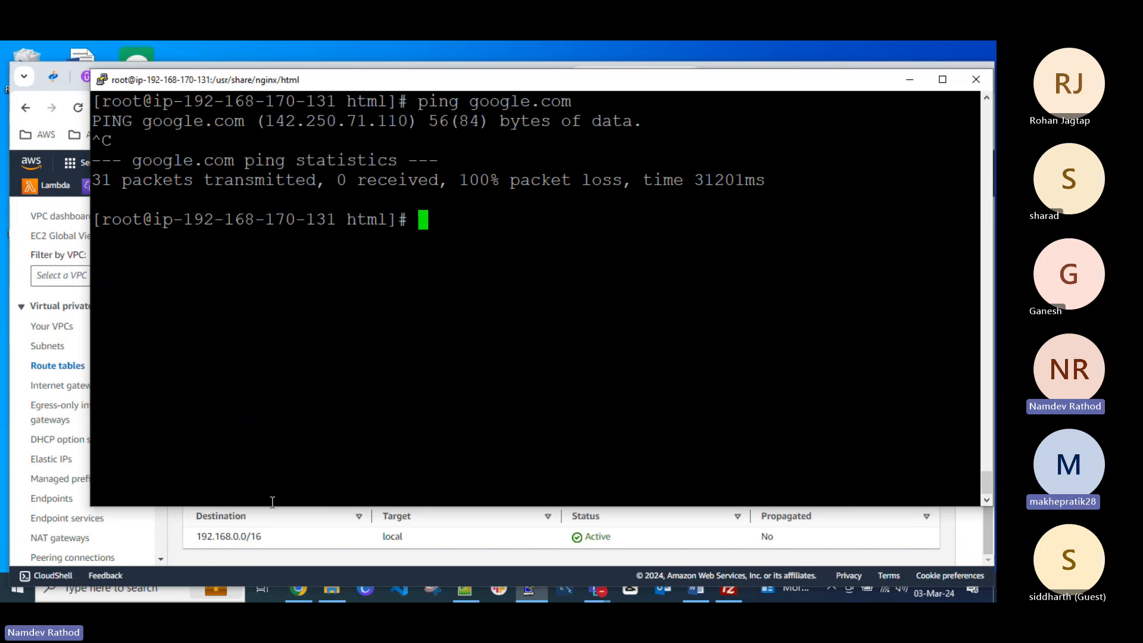
Examine the ping command and its packet statistics in the terminal by highlighting the output.
{"action": "left_click_drag", "start_coordinate": [461, 222], "coordinate": [237, 136]}
{"action": "left_click", "coordinate": [238, 136]}
{"action": "left_click_drag", "start_coordinate": [452, 224], "coordinate": [219, 99]}
{"action": "left_click", "coordinate": [358, 183]}
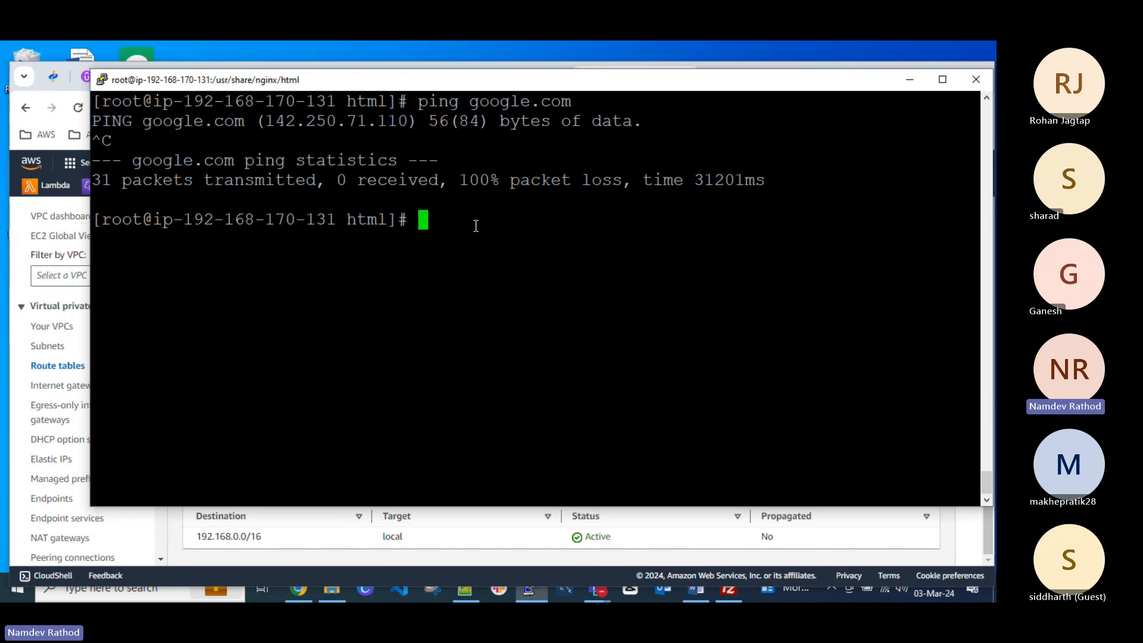
{"action": "left_click_drag", "start_coordinate": [775, 224], "coordinate": [202, 123]}
{"action": "left_click", "coordinate": [512, 227]}
Return to the VPC console in Chrome, deselect demo-devops-rt-private in the route tables list, and refresh the list.
{"action": "left_click", "coordinate": [446, 535]}
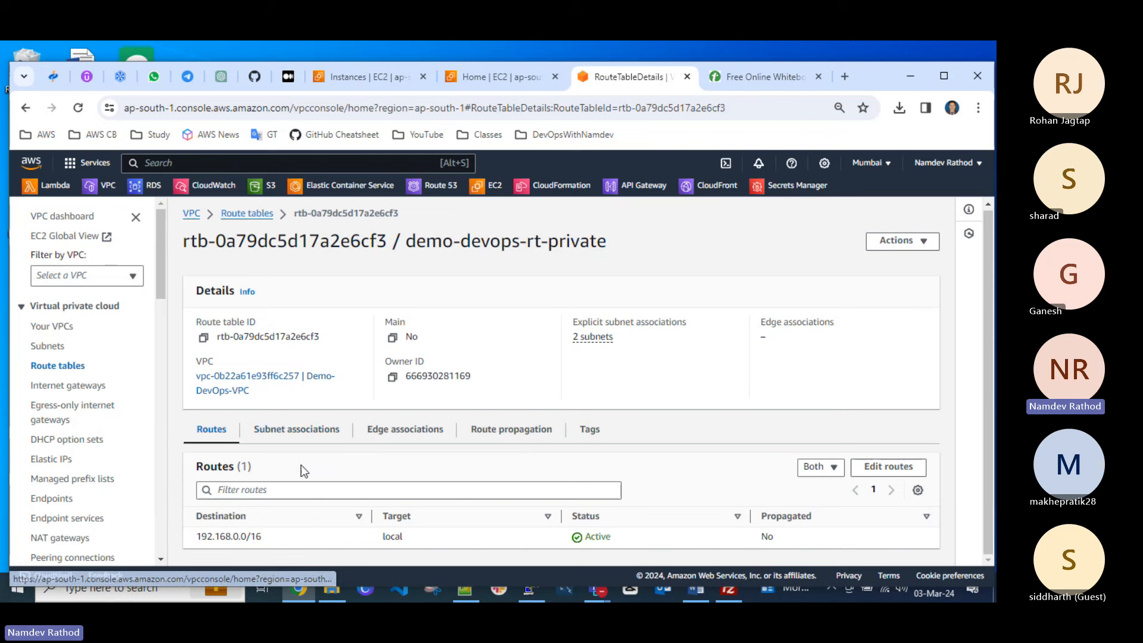
{"action": "left_click", "coordinate": [55, 369]}
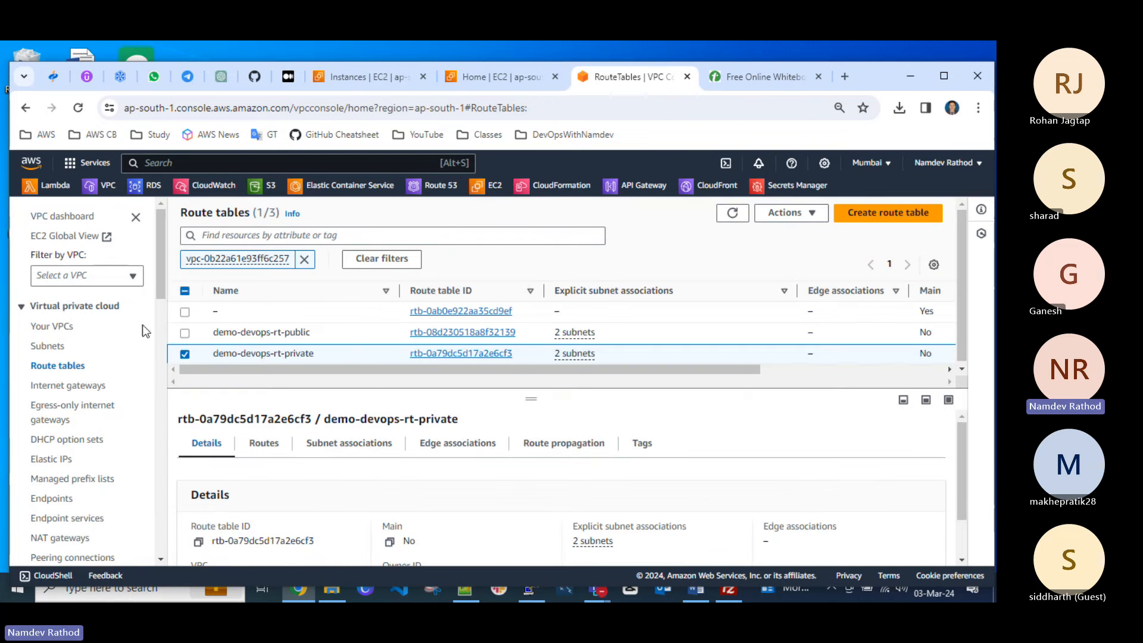
{"action": "left_click", "coordinate": [185, 355]}
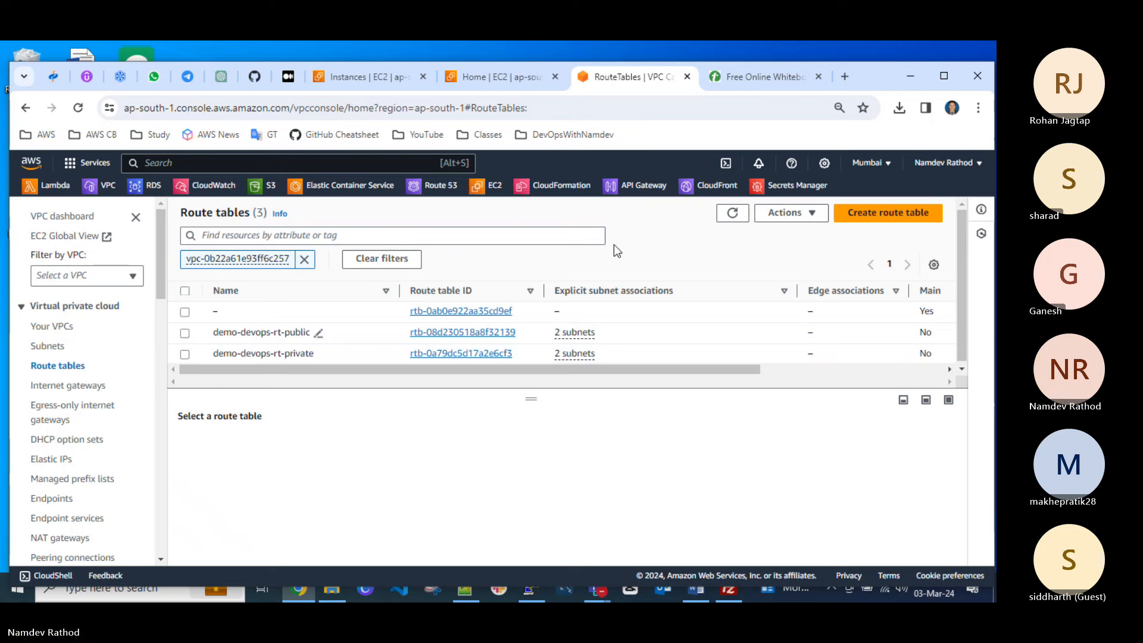
{"action": "left_click", "coordinate": [732, 212]}
{"action": "scroll", "coordinate": [66, 411], "scroll_direction": "down", "scroll_amount": 3}
{"action": "scroll", "coordinate": [59, 399], "scroll_direction": "up", "scroll_amount": 3}
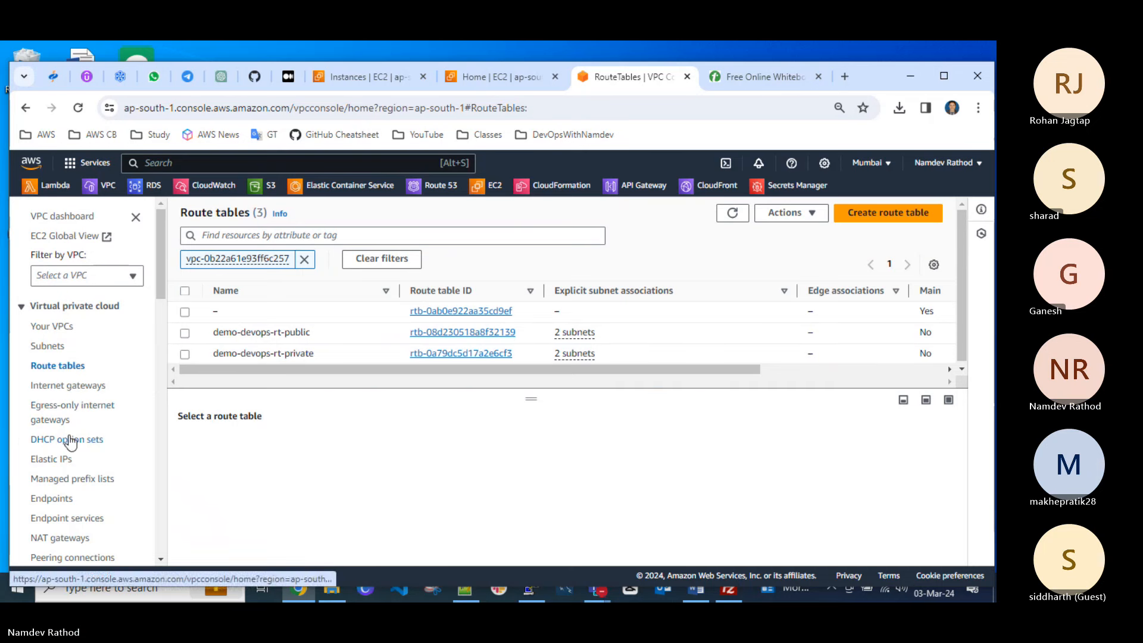
View the NAT gateways list and refresh the EC2 instances list.
{"action": "scroll", "coordinate": [68, 440], "scroll_direction": "down", "scroll_amount": 4}
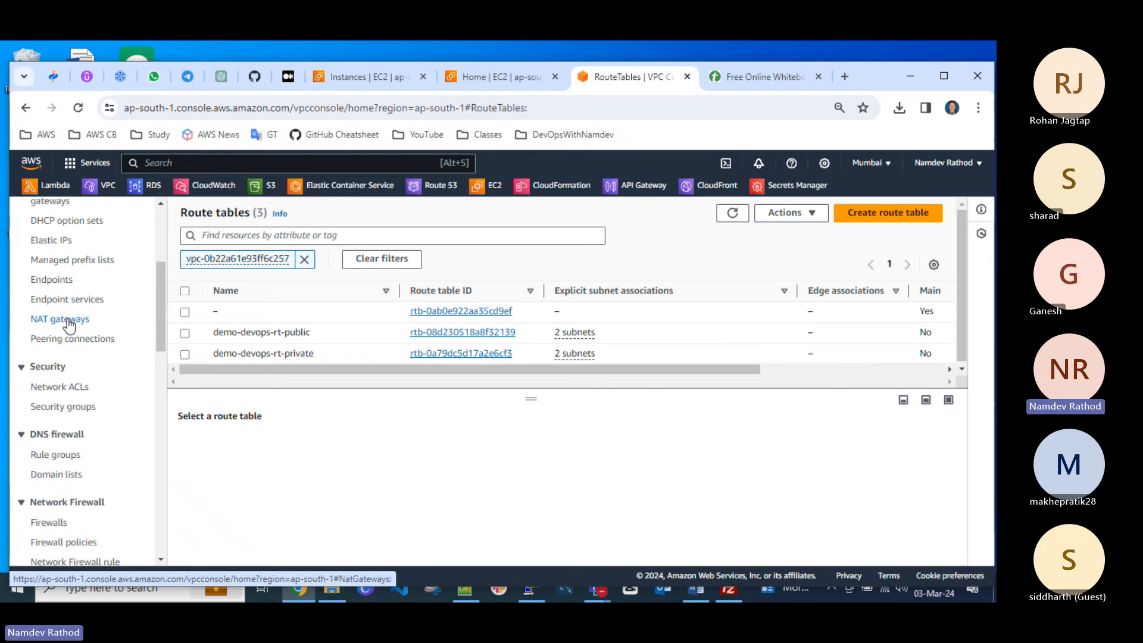
{"action": "left_click", "coordinate": [68, 320]}
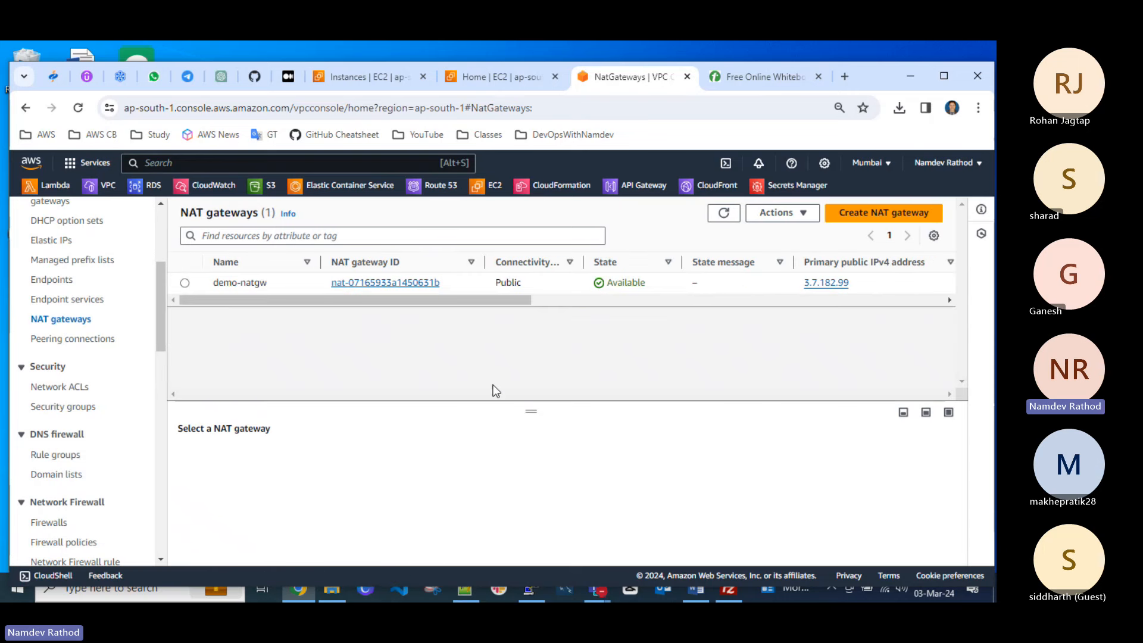
{"action": "left_click", "coordinate": [492, 76]}
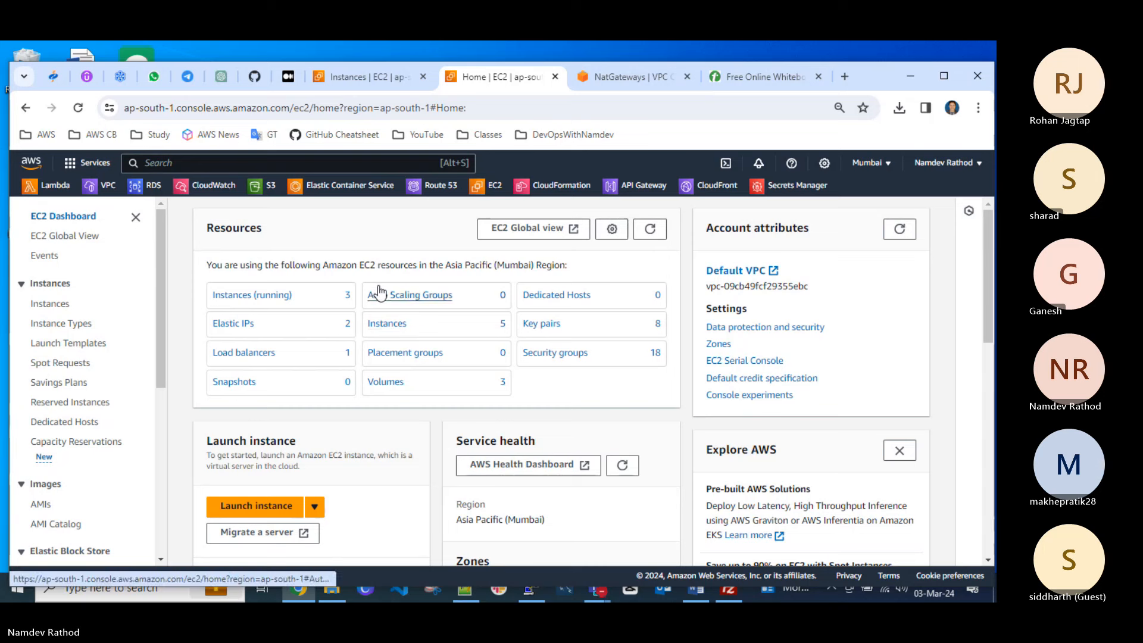
{"action": "left_click", "coordinate": [373, 77]}
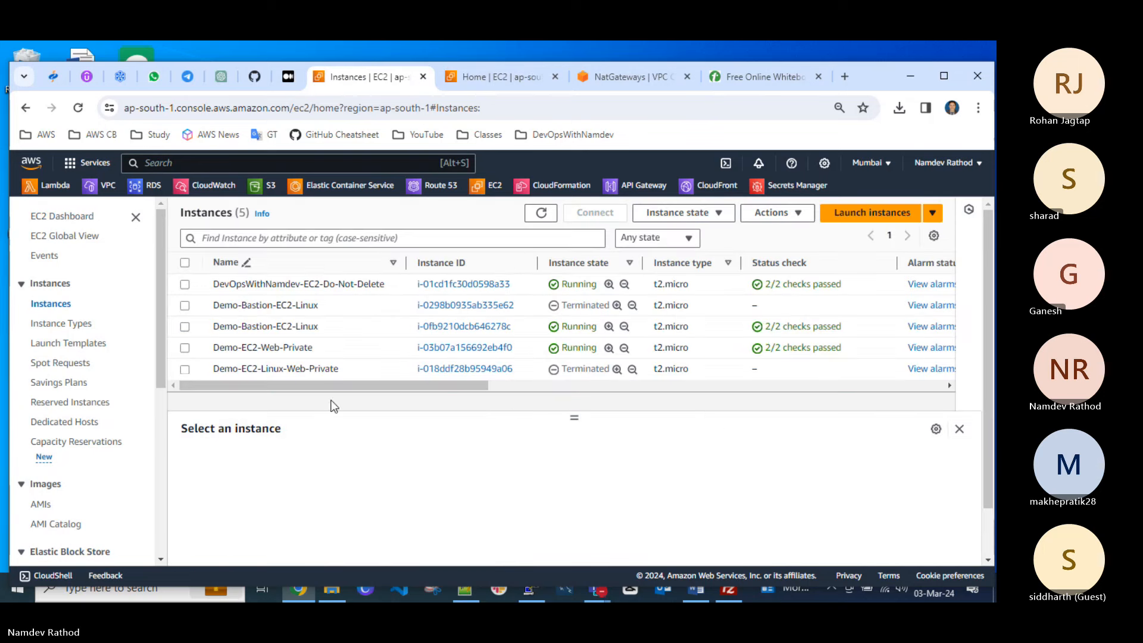
{"action": "left_click", "coordinate": [541, 213]}
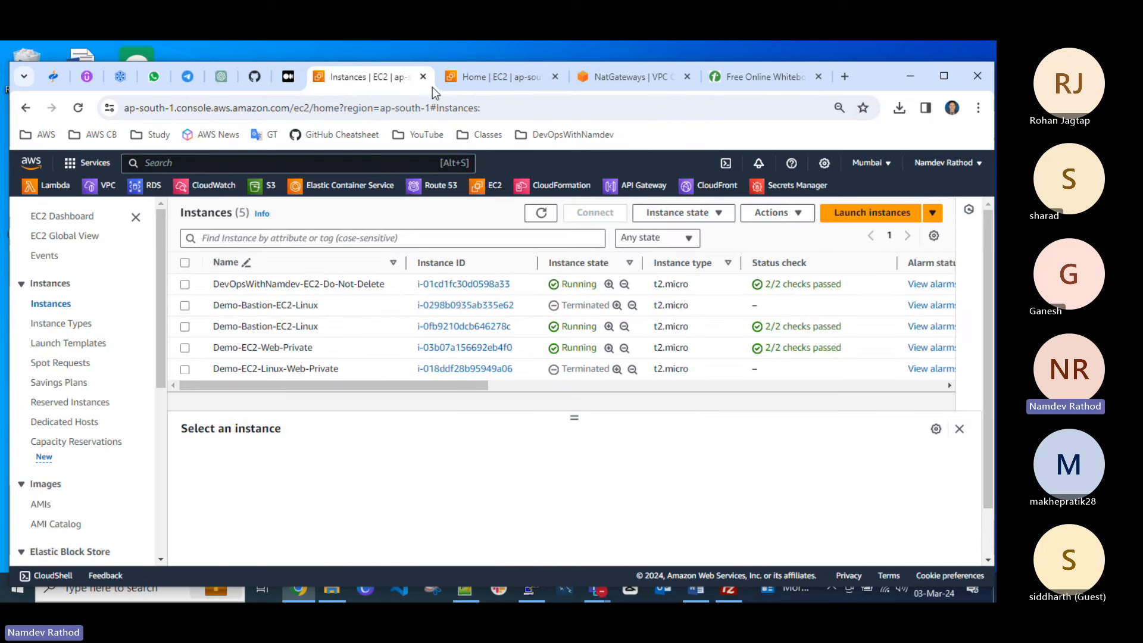
Go to the EC2 load balancers list, dismiss the resource map notice, and start creating a new load balancer.
{"action": "scroll", "coordinate": [116, 417], "scroll_direction": "down", "scroll_amount": 3}
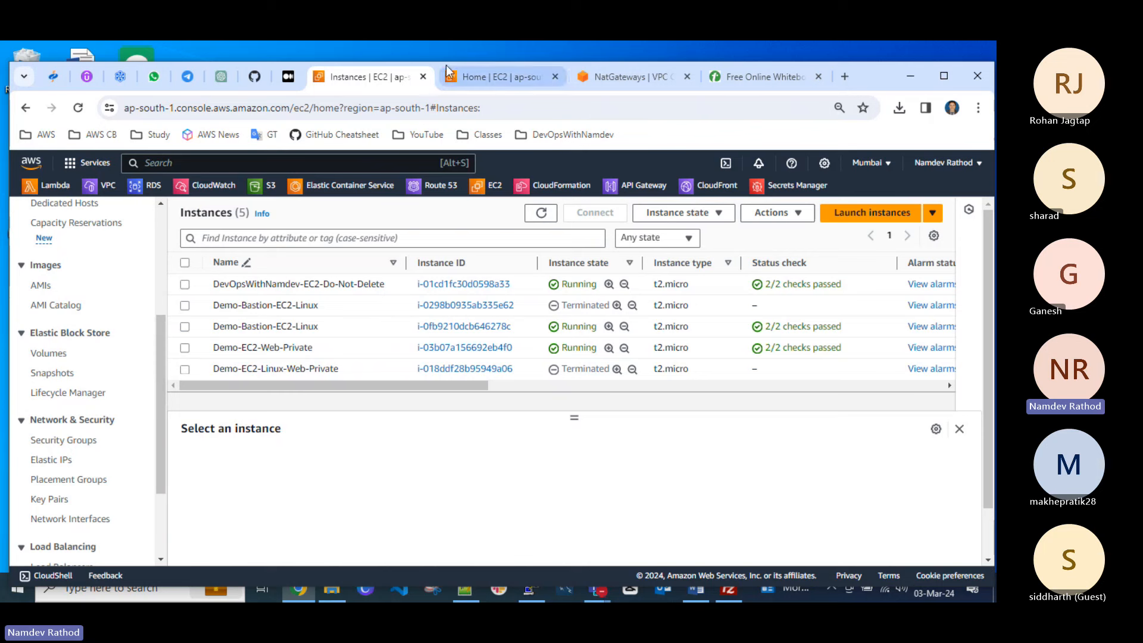
{"action": "scroll", "coordinate": [125, 402], "scroll_direction": "down", "scroll_amount": 2}
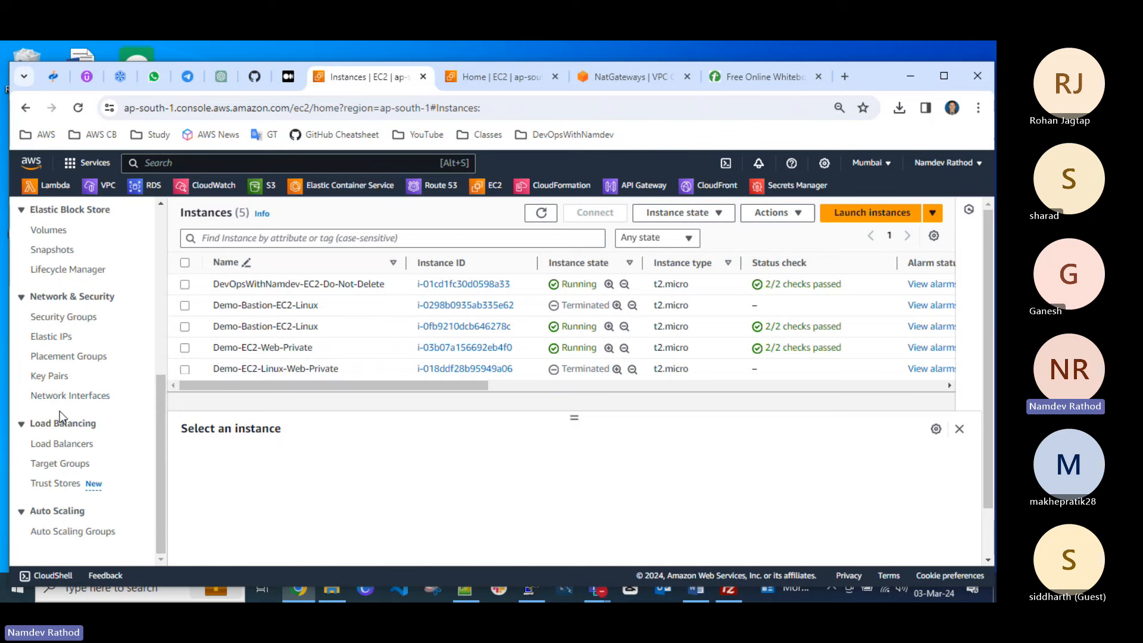
{"action": "left_click", "coordinate": [70, 446]}
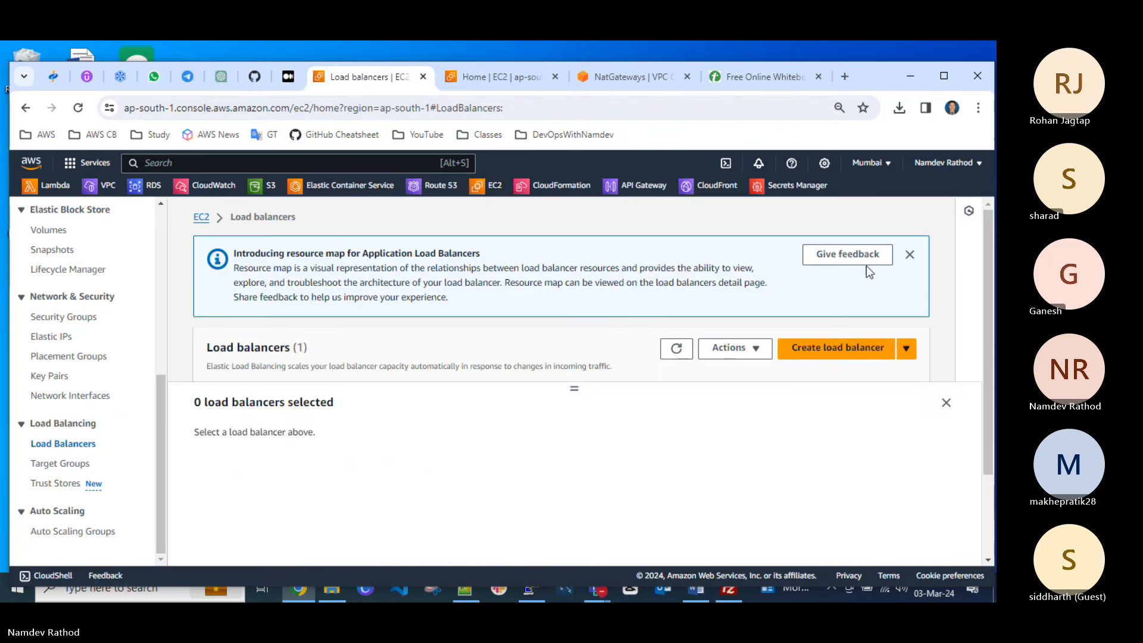
{"action": "left_click", "coordinate": [909, 255]}
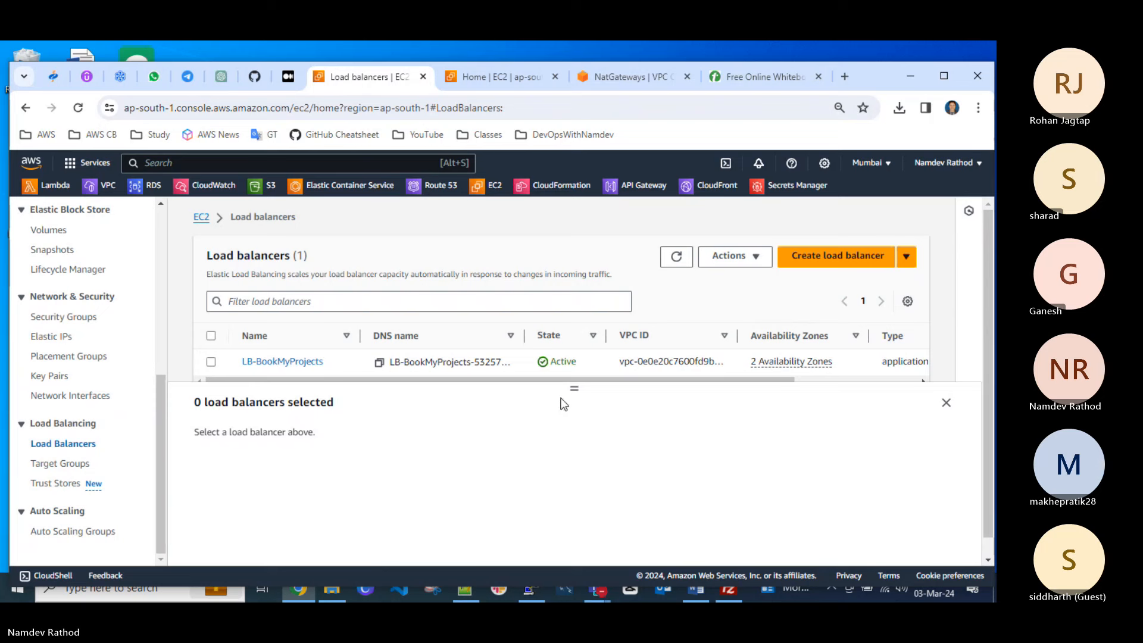
{"action": "left_click_drag", "start_coordinate": [573, 392], "coordinate": [577, 400]}
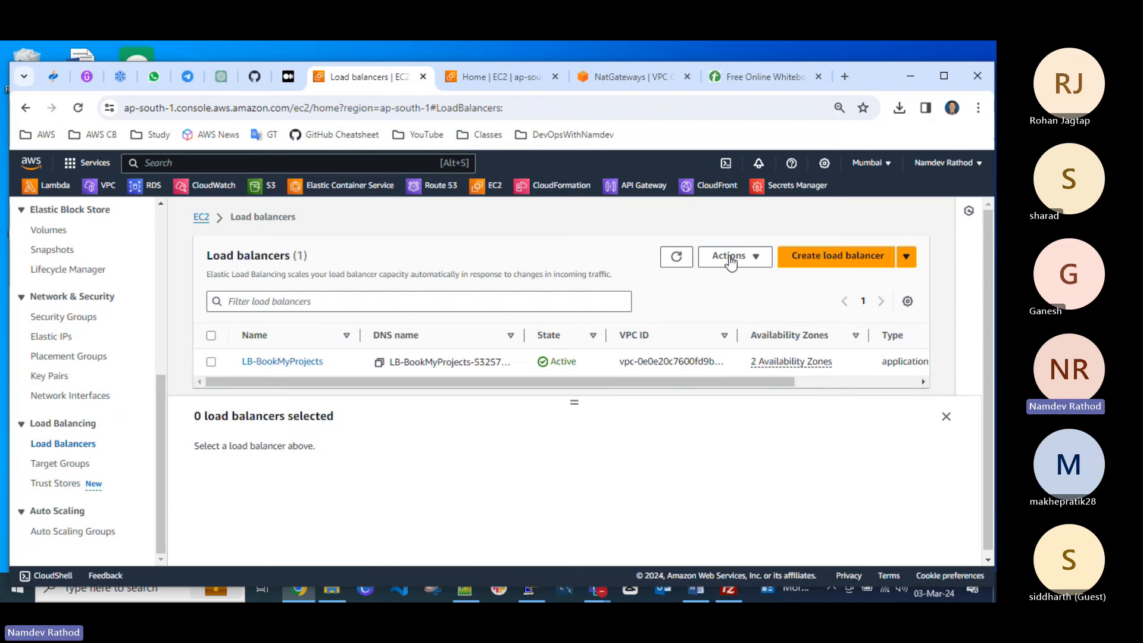
{"action": "left_click", "coordinate": [849, 257]}
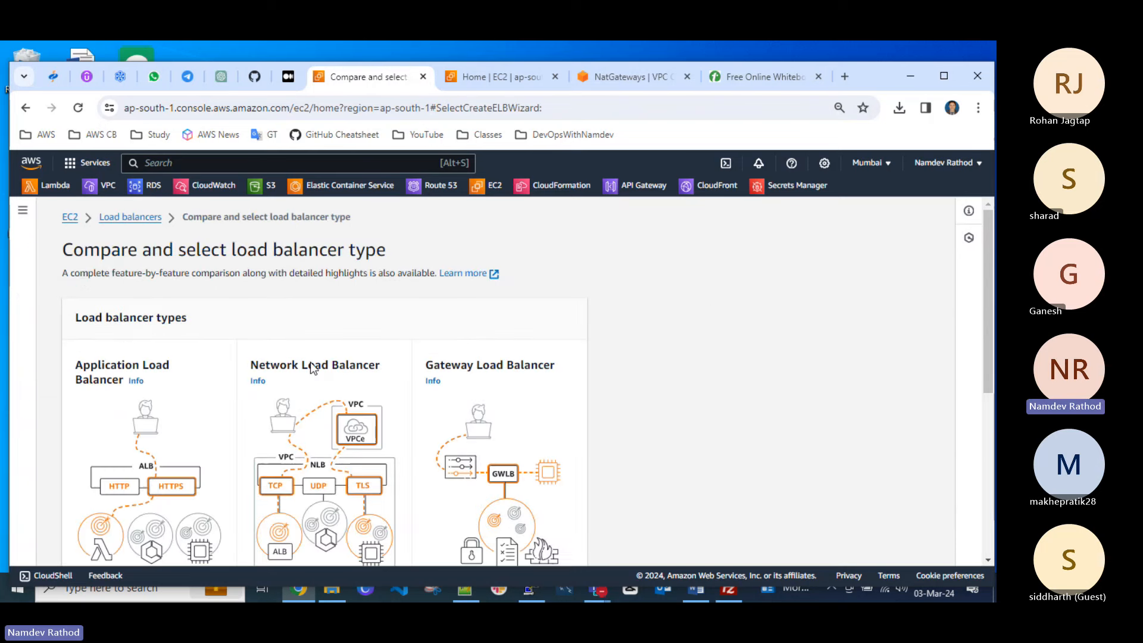
Start an Application Load Balancer named demo-devops-public-lb with the Internet-facing scheme.
{"action": "scroll", "coordinate": [116, 288], "scroll_direction": "down", "scroll_amount": 2}
{"action": "scroll", "coordinate": [122, 381], "scroll_direction": "down", "scroll_amount": 3}
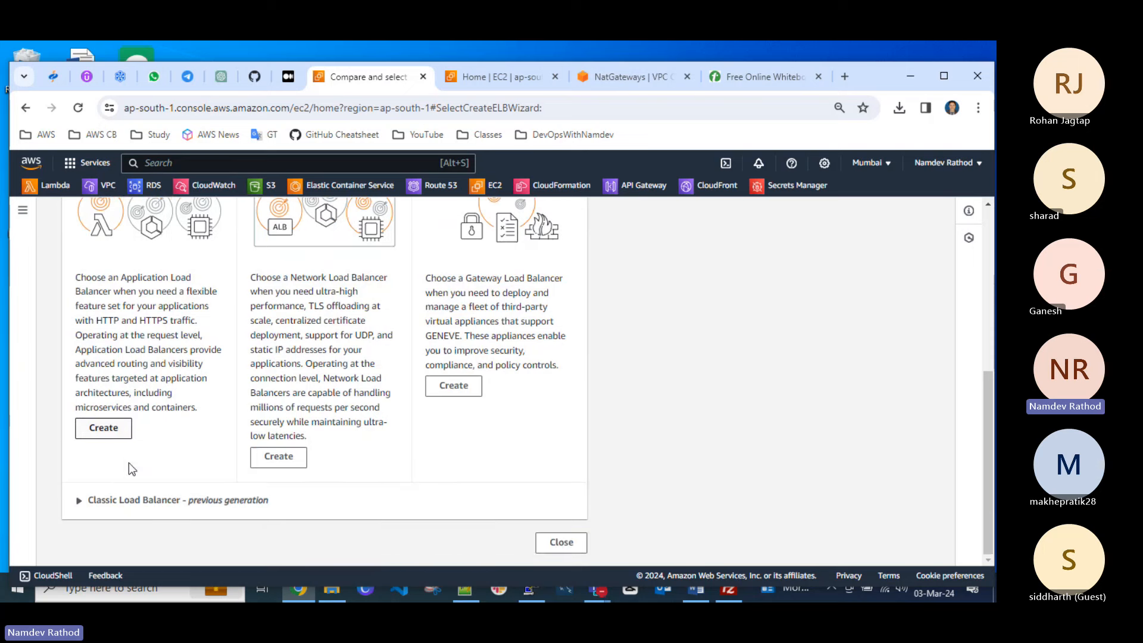
{"action": "left_click", "coordinate": [106, 430]}
{"action": "scroll", "coordinate": [123, 457], "scroll_direction": "down", "scroll_amount": 2}
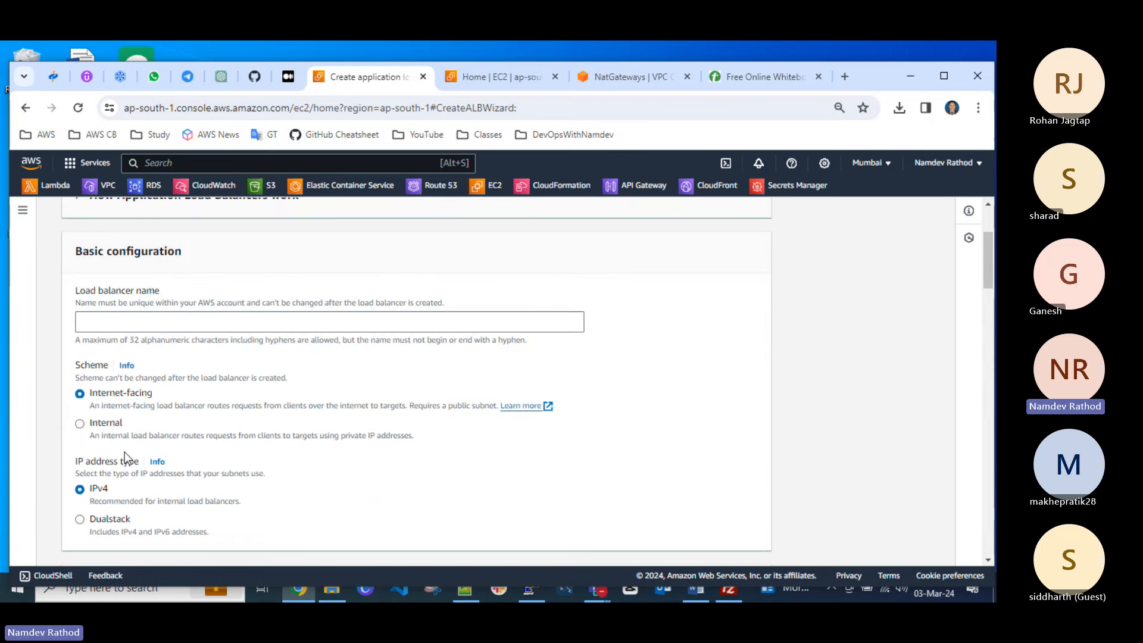
{"action": "left_click", "coordinate": [206, 320]}
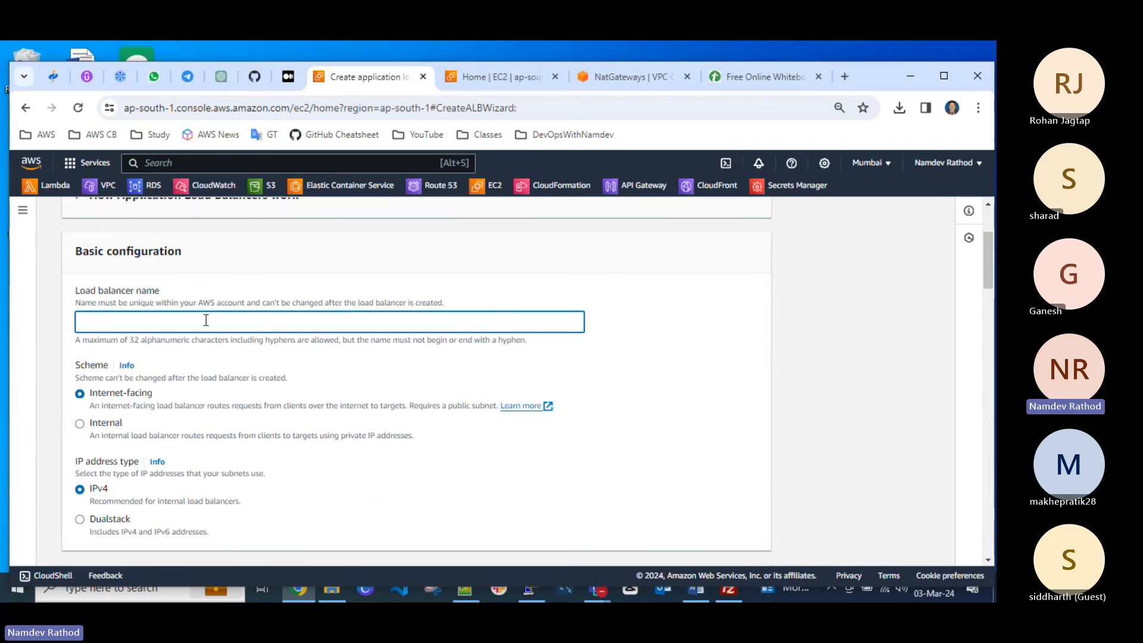
{"action": "type", "text": "demo-devops-public-lb"}
{"action": "scroll", "coordinate": [138, 421], "scroll_direction": "down", "scroll_amount": 1}
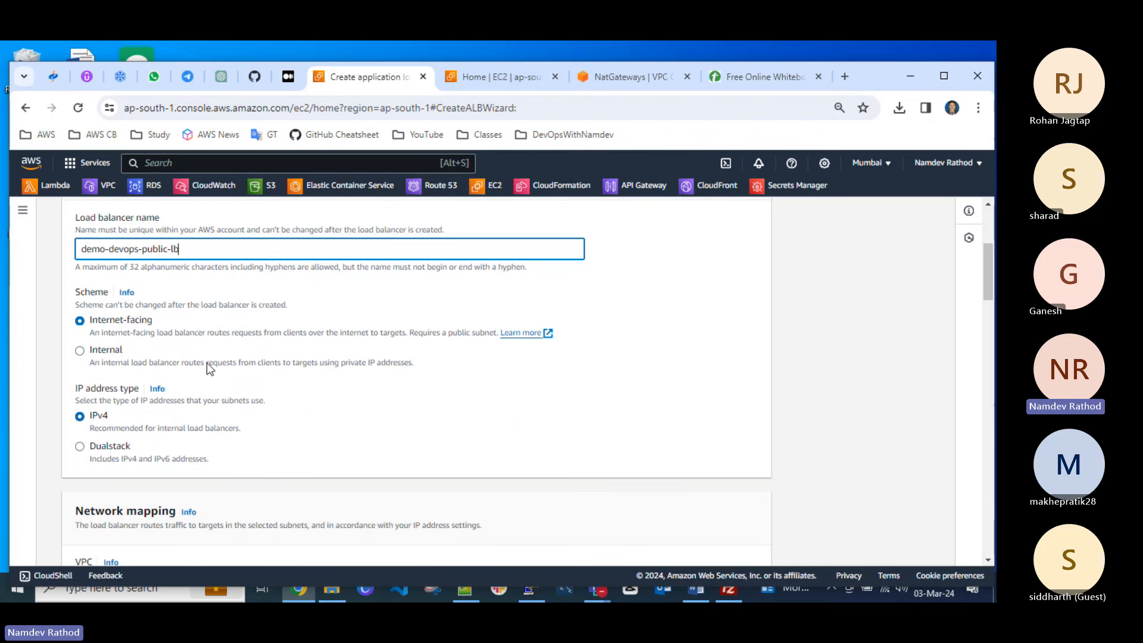
{"action": "left_click", "coordinate": [81, 351]}
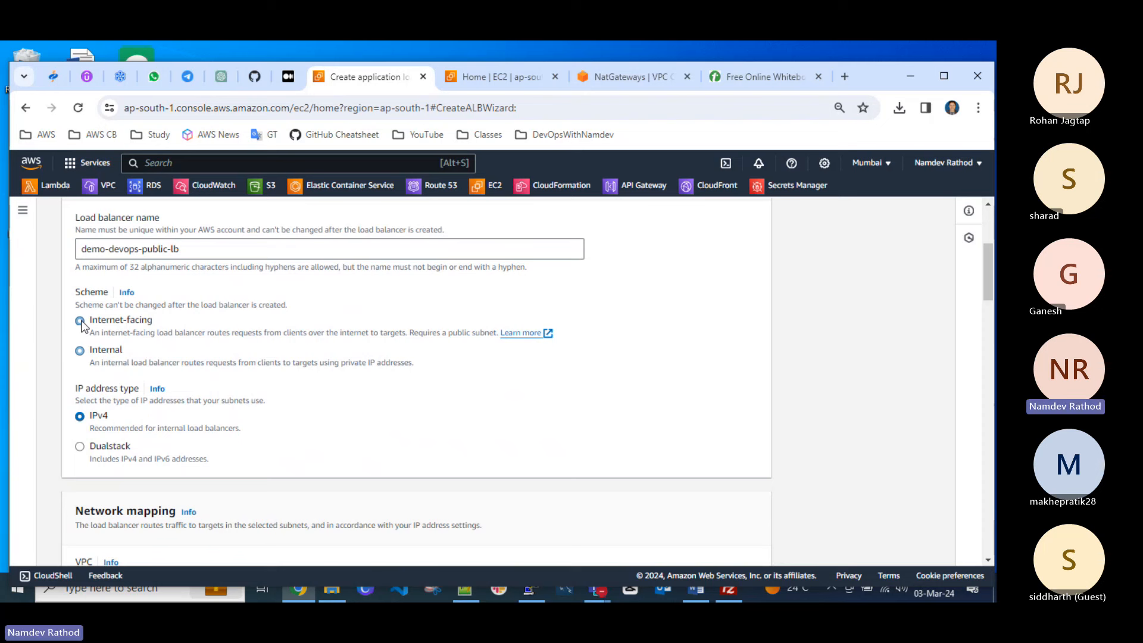
{"action": "left_click", "coordinate": [81, 321]}
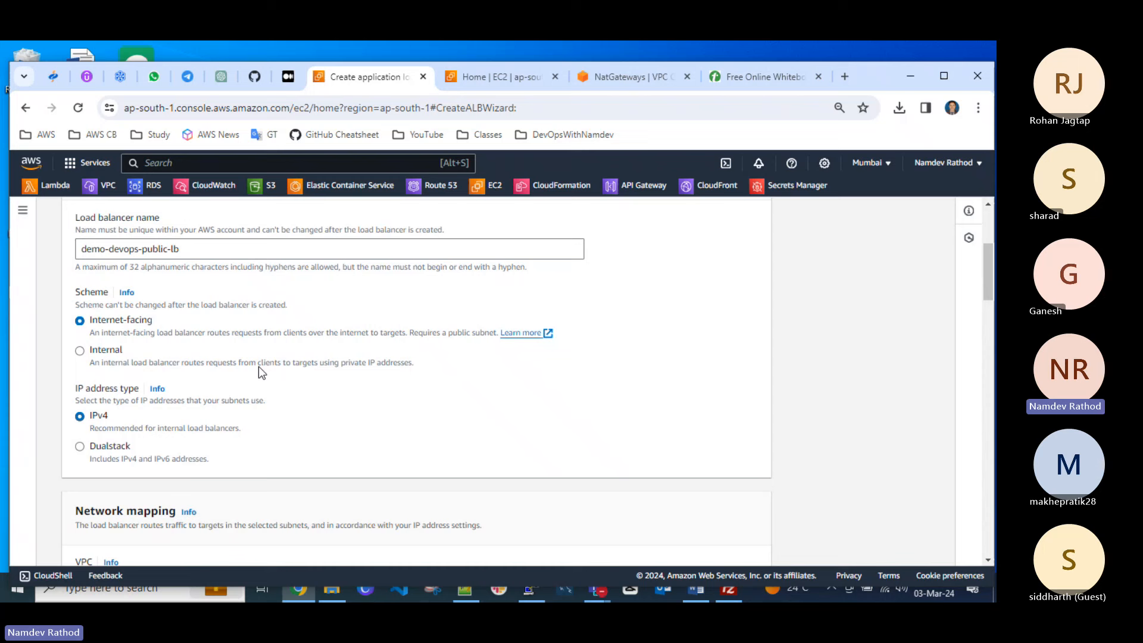
Set the load balancer's VPC to Demo-DevOps-VPC in the network mapping.
{"action": "scroll", "coordinate": [134, 361], "scroll_direction": "down", "scroll_amount": 4}
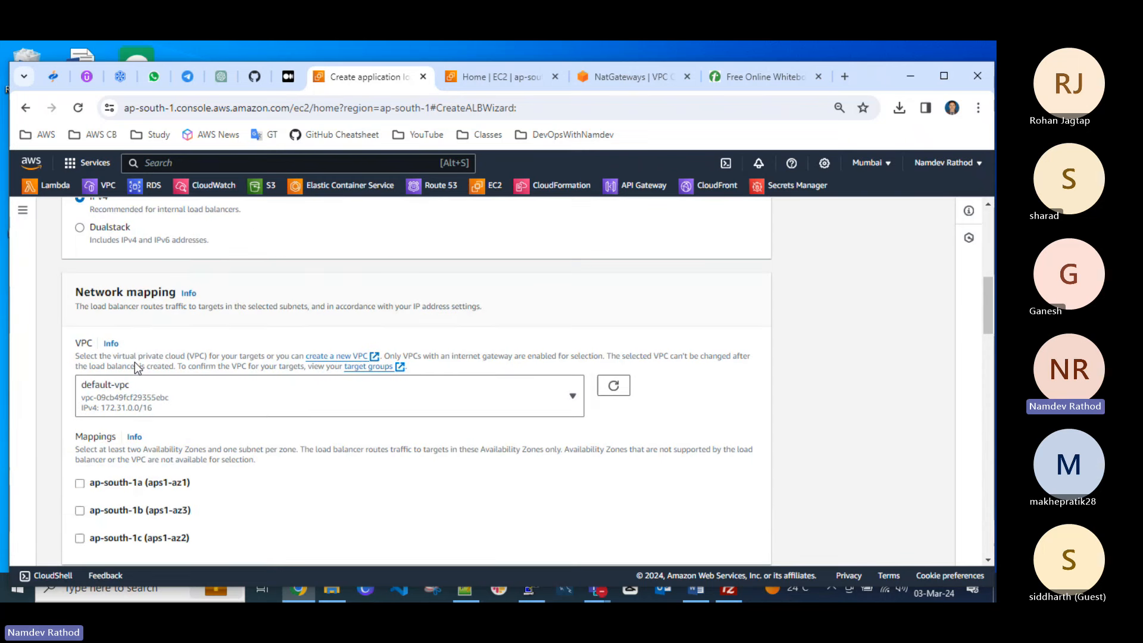
{"action": "left_click", "coordinate": [561, 394]}
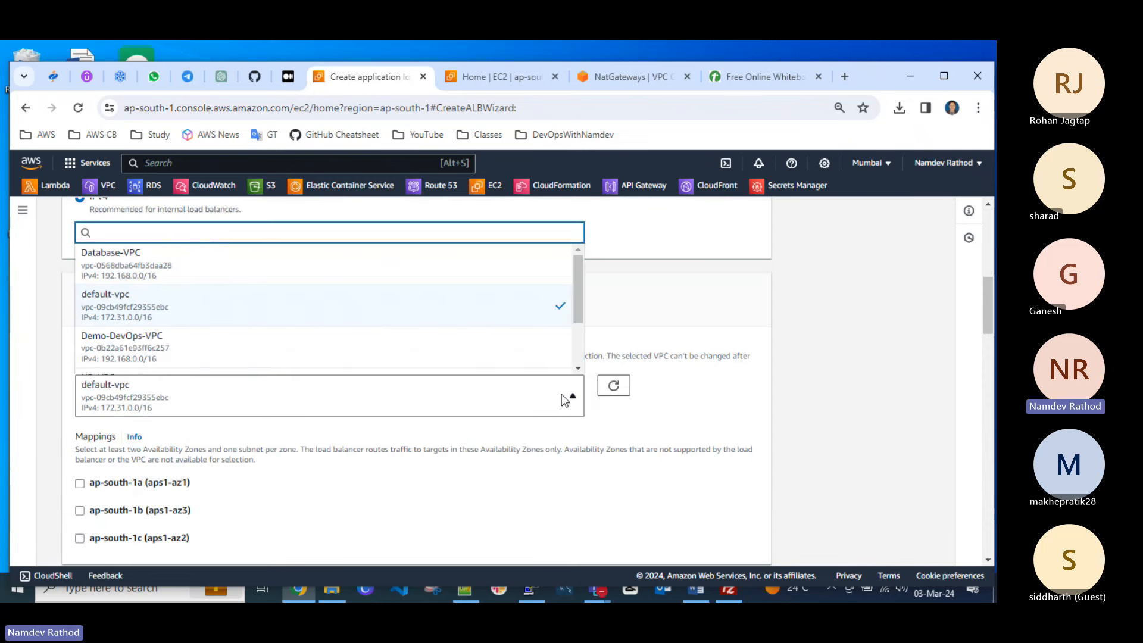
{"action": "type", "text": "demo"}
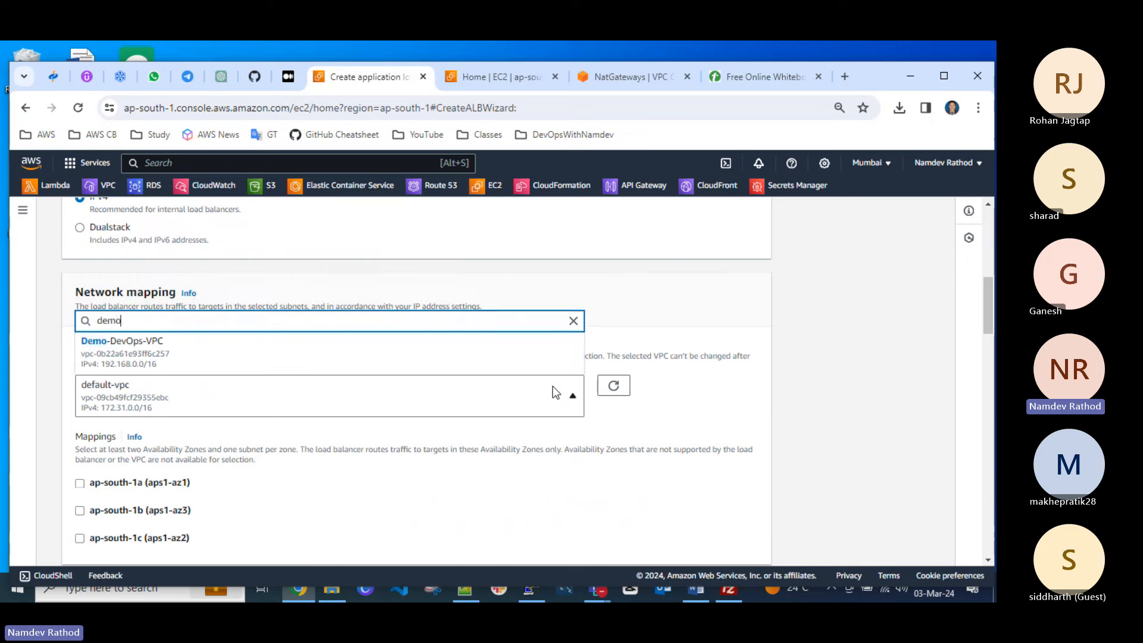
{"action": "left_click", "coordinate": [156, 359]}
Map the load balancer to the ap-south-1a and ap-south-1b zones with their preselected subnets.
{"action": "scroll", "coordinate": [416, 409], "scroll_direction": "down", "scroll_amount": 3}
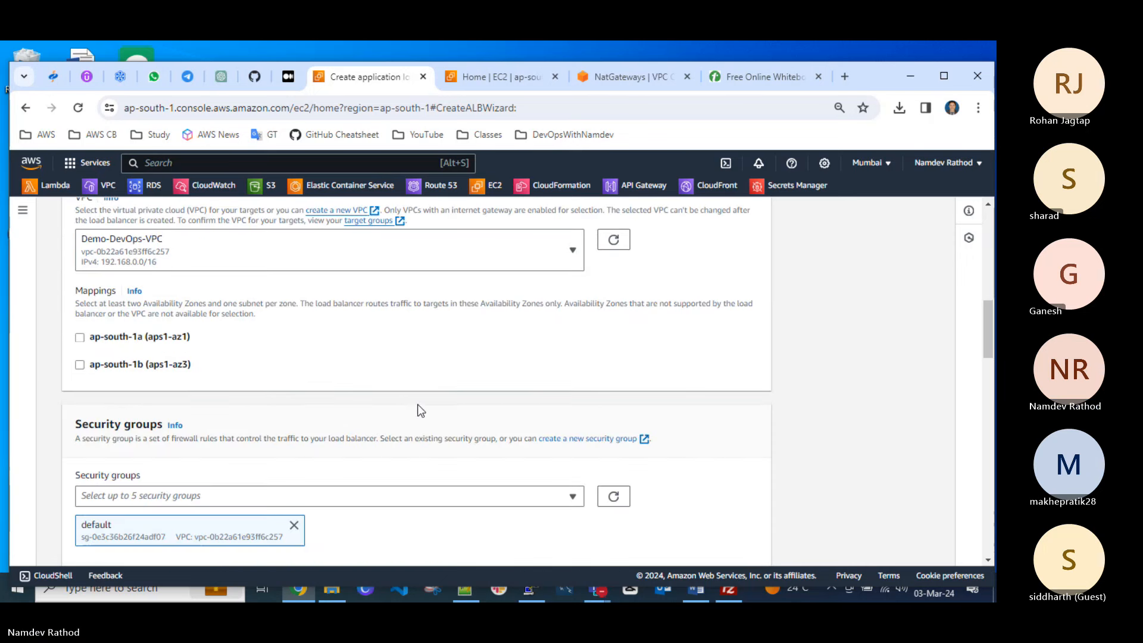
{"action": "left_click", "coordinate": [80, 338]}
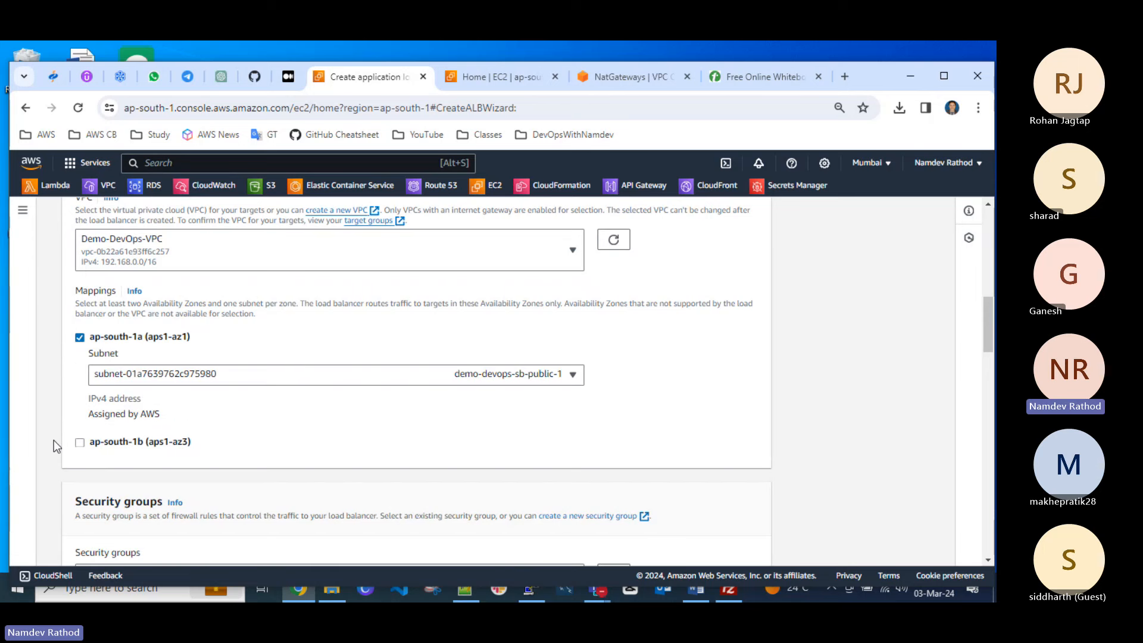
{"action": "left_click", "coordinate": [80, 443]}
{"action": "scroll", "coordinate": [340, 411], "scroll_direction": "down", "scroll_amount": 4}
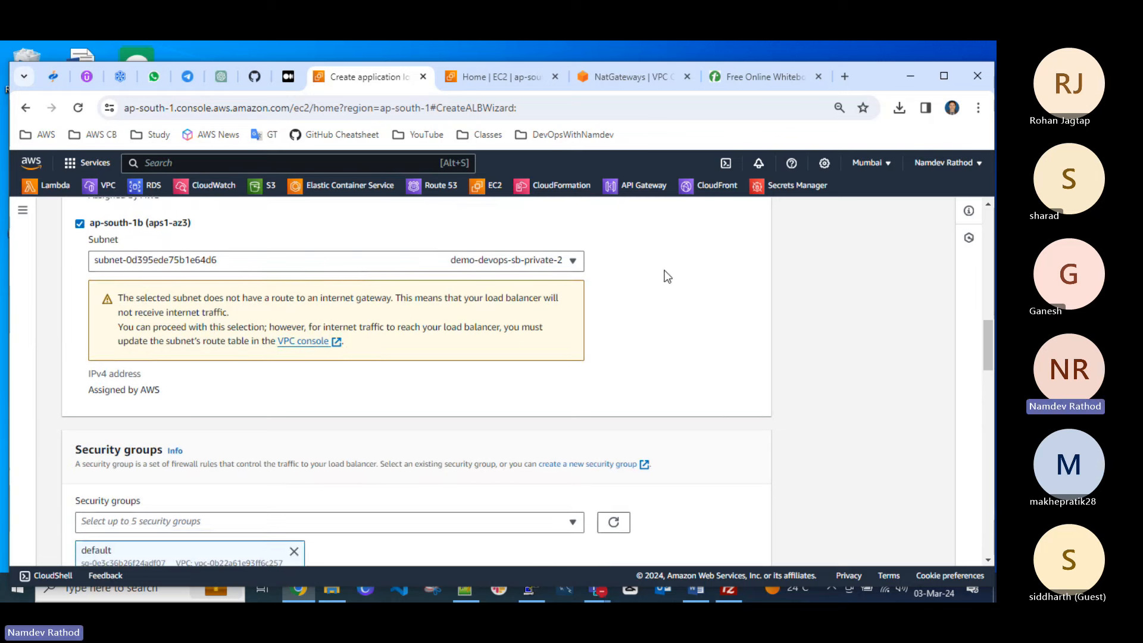
Try to replace the load balancer's default security group with demo-devops-bastion-sg.
{"action": "scroll", "coordinate": [199, 362], "scroll_direction": "down", "scroll_amount": 4}
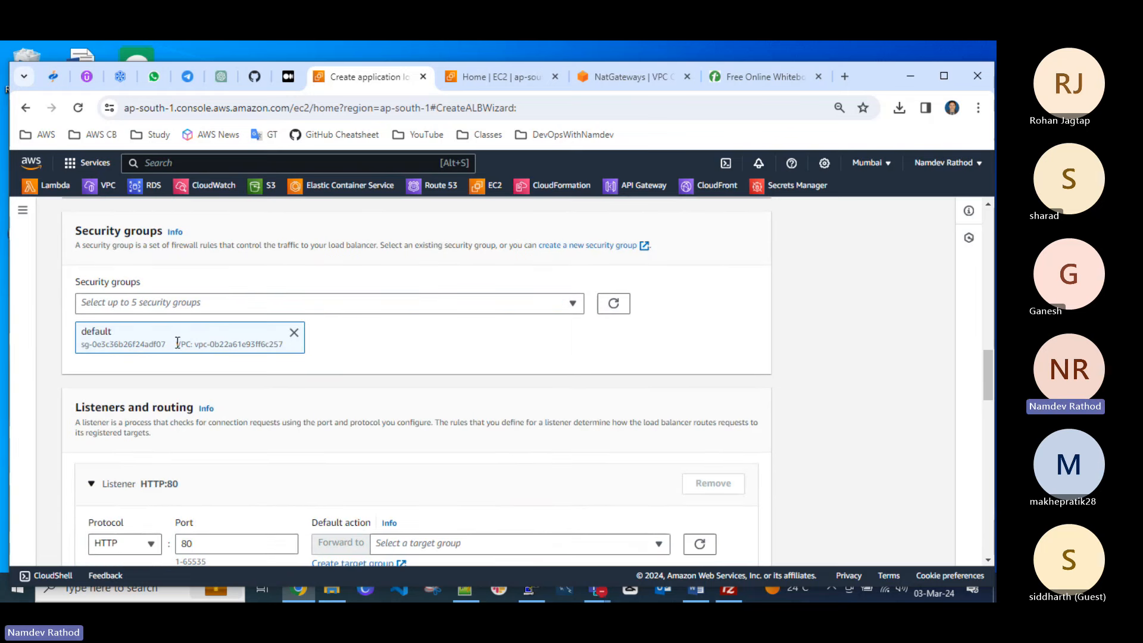
{"action": "left_click", "coordinate": [294, 332]}
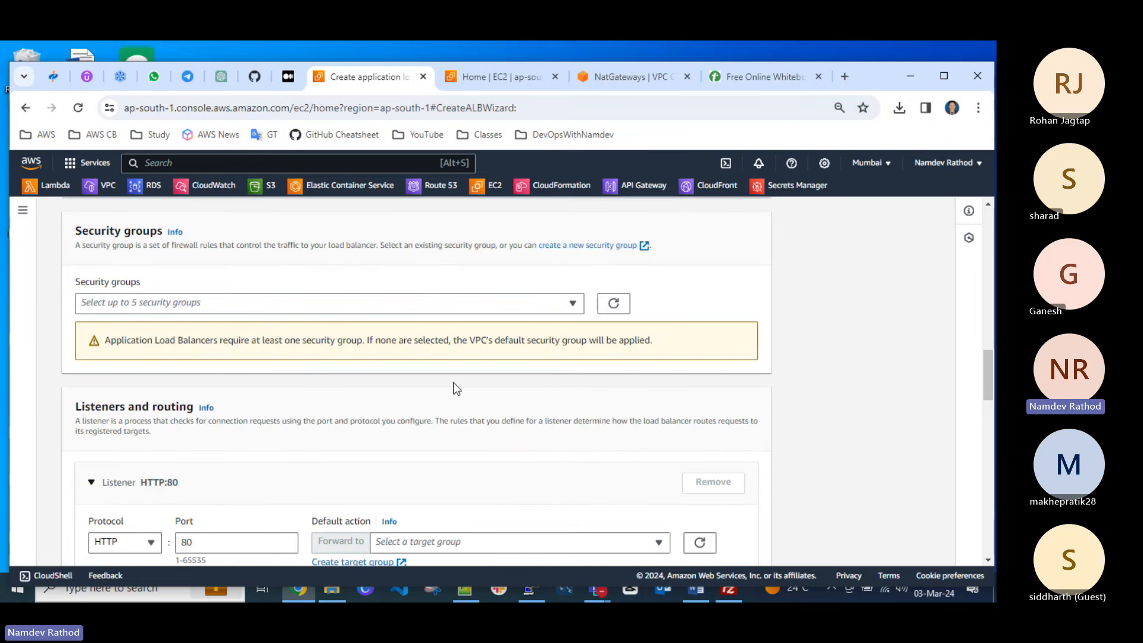
{"action": "left_click", "coordinate": [555, 306]}
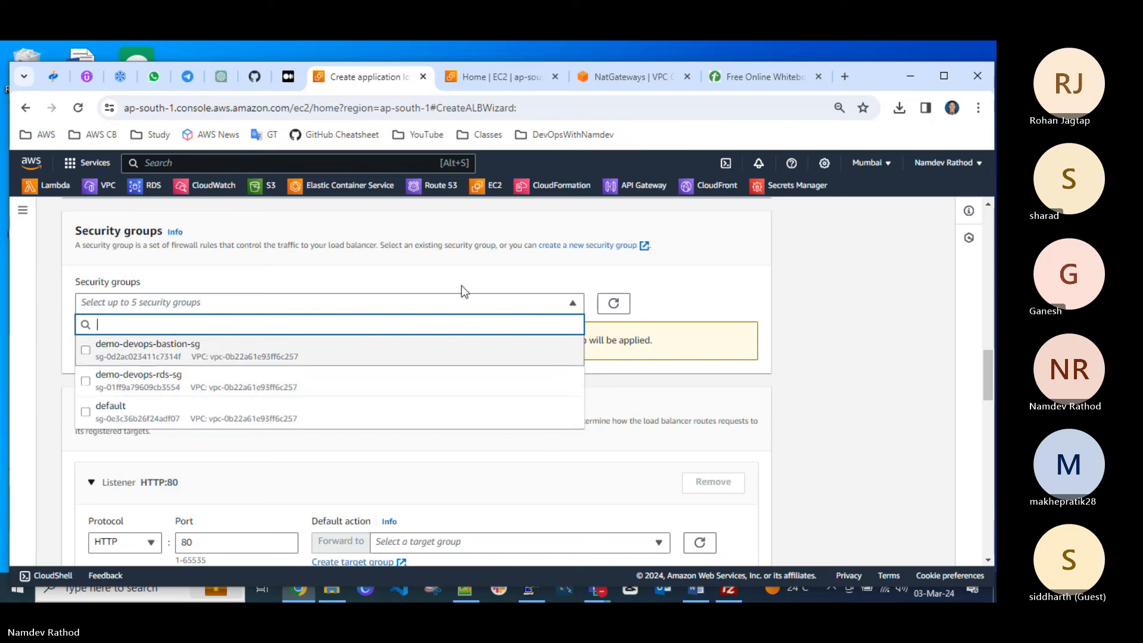
{"action": "left_click", "coordinate": [88, 355]}
{"action": "left_click", "coordinate": [711, 286]}
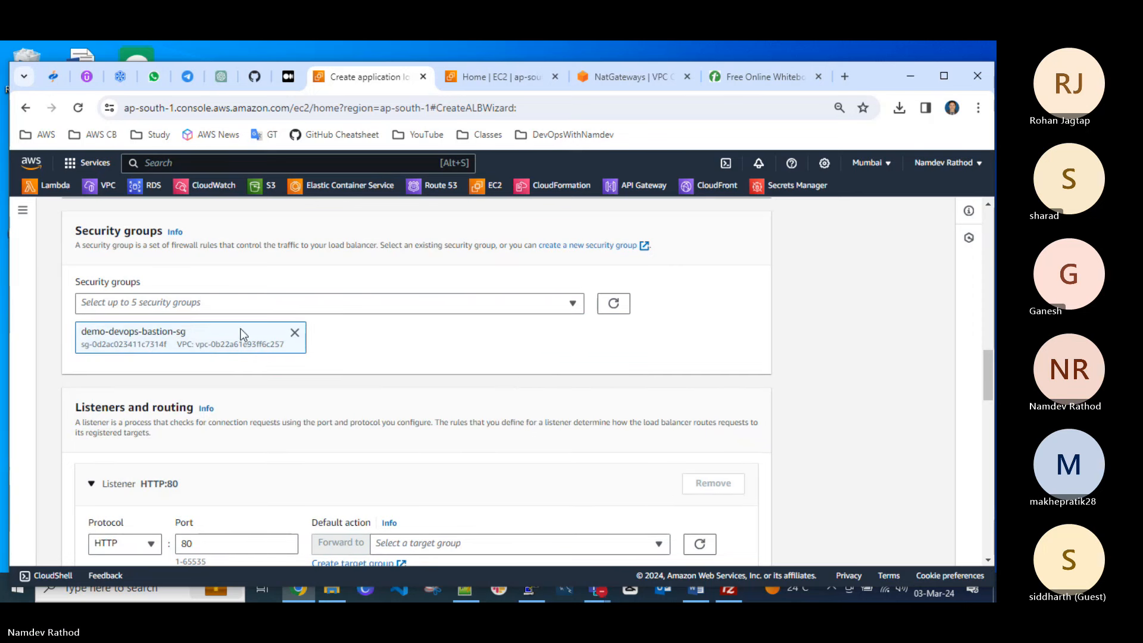
{"action": "left_click", "coordinate": [294, 331]}
Check which security groups are available for the load balancer and refresh the selection.
{"action": "scroll", "coordinate": [278, 328], "scroll_direction": "up", "scroll_amount": 3}
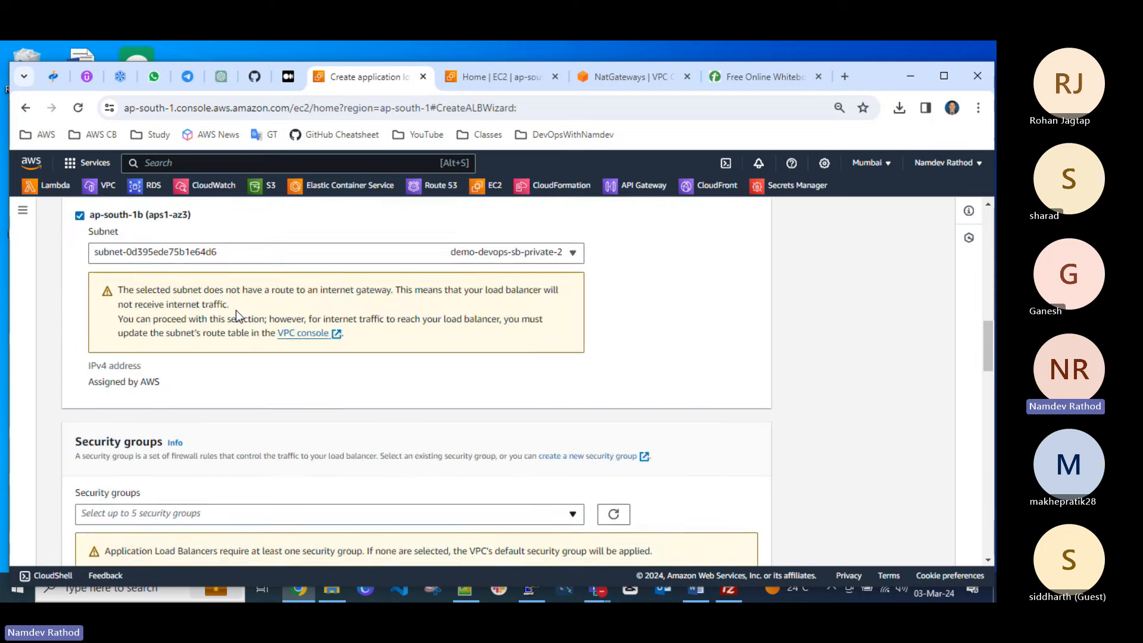
{"action": "scroll", "coordinate": [241, 312], "scroll_direction": "down", "scroll_amount": 2}
{"action": "left_click", "coordinate": [548, 375]}
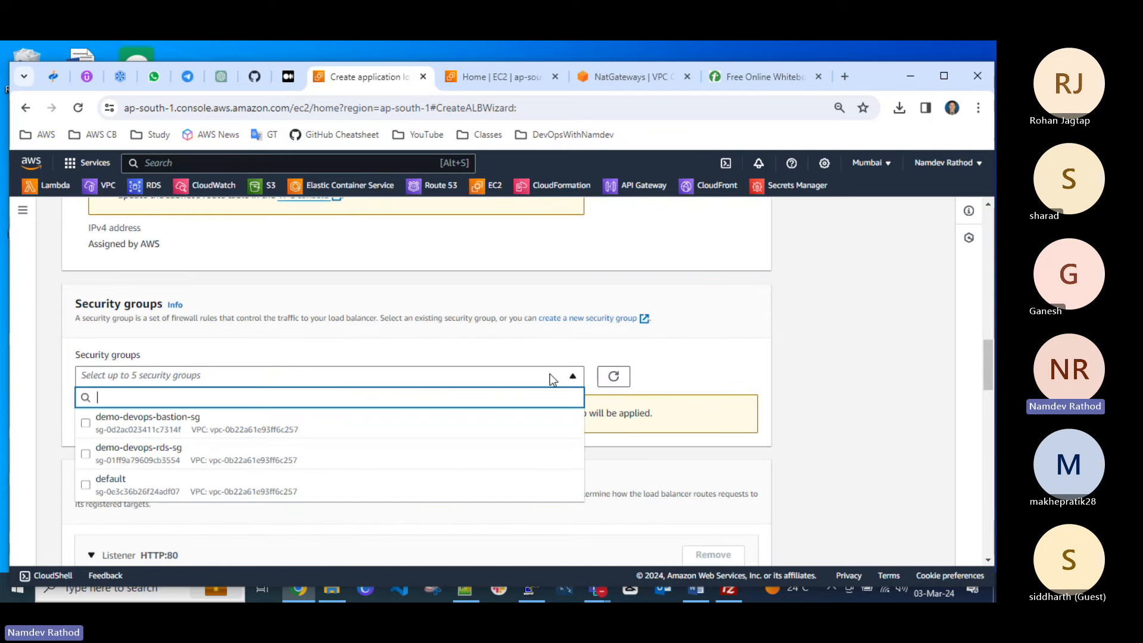
{"action": "left_click", "coordinate": [677, 358]}
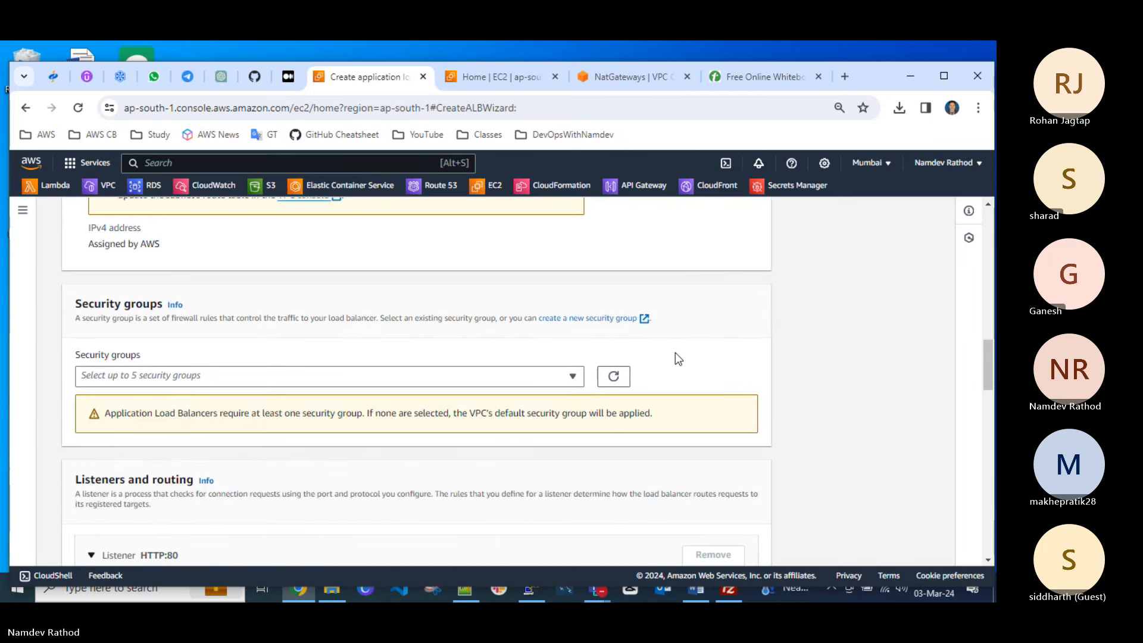
{"action": "left_click", "coordinate": [614, 376]}
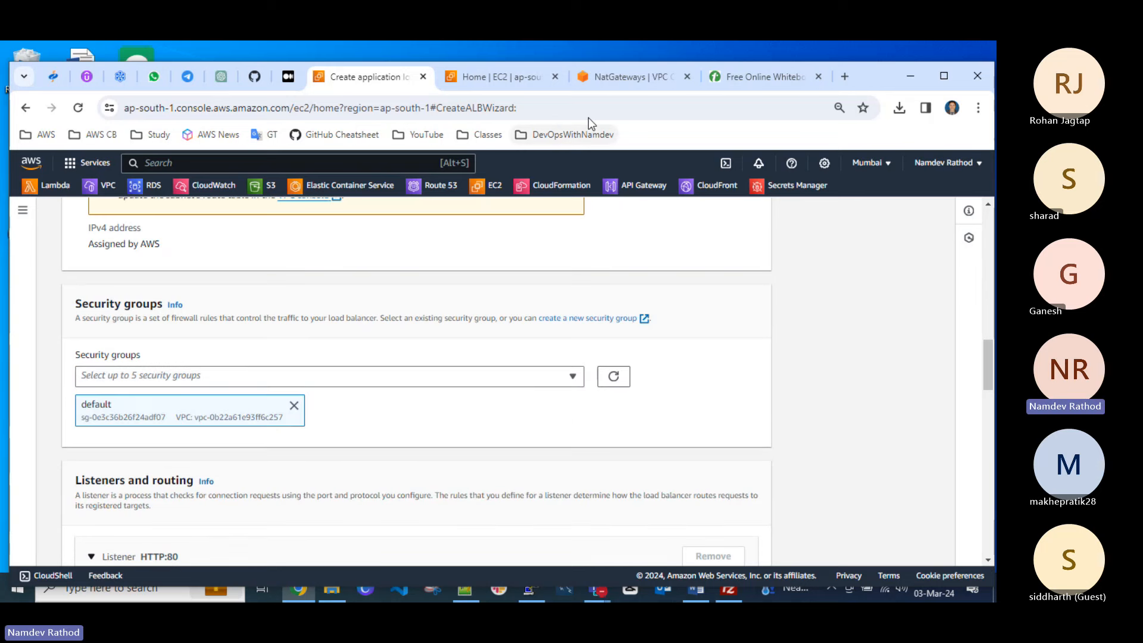
Switch to the other open EC2 console page, go to its security groups, and start creating a new one.
{"action": "scroll", "coordinate": [248, 369], "scroll_direction": "up", "scroll_amount": 15}
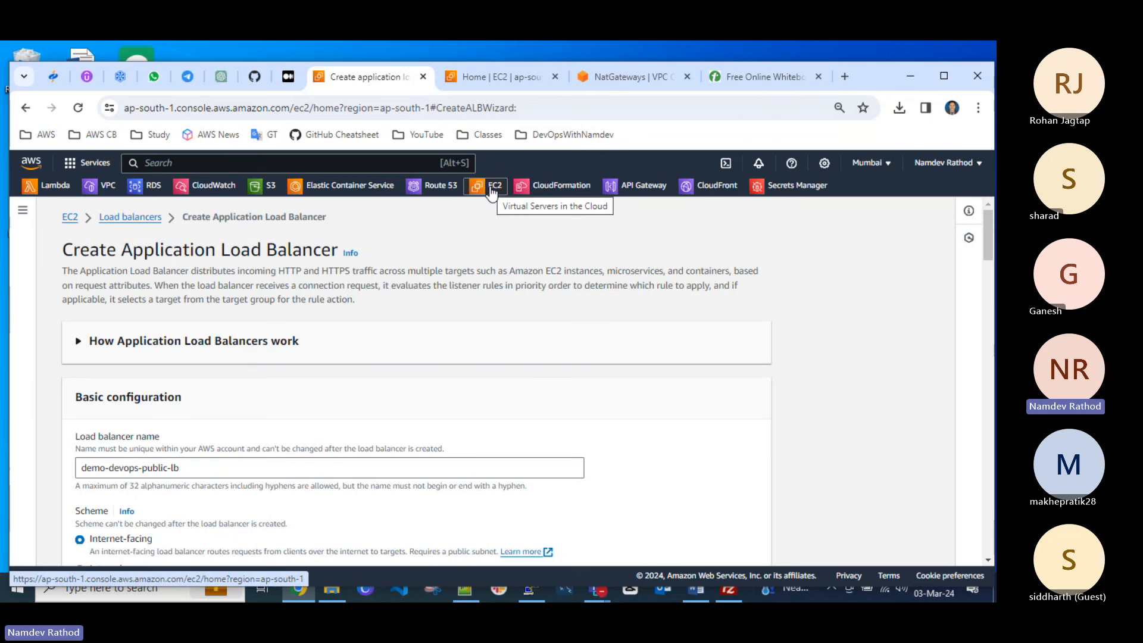
{"action": "right_click", "coordinate": [492, 190]}
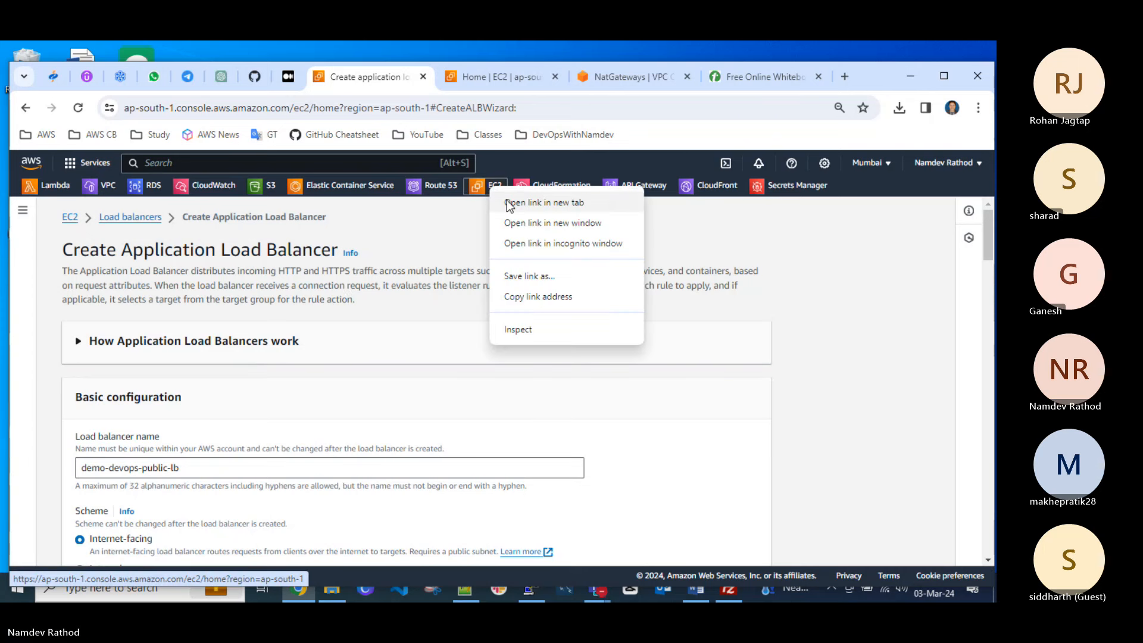
{"action": "left_click", "coordinate": [500, 76]}
{"action": "scroll", "coordinate": [60, 390], "scroll_direction": "down", "scroll_amount": 2}
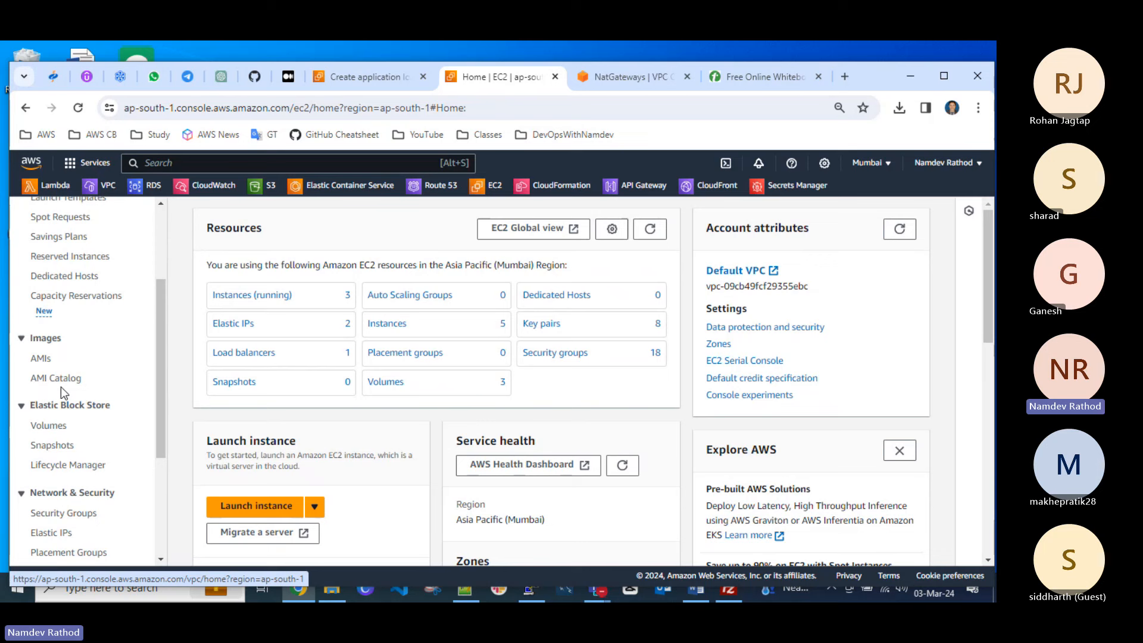
{"action": "scroll", "coordinate": [70, 399], "scroll_direction": "down", "scroll_amount": 3}
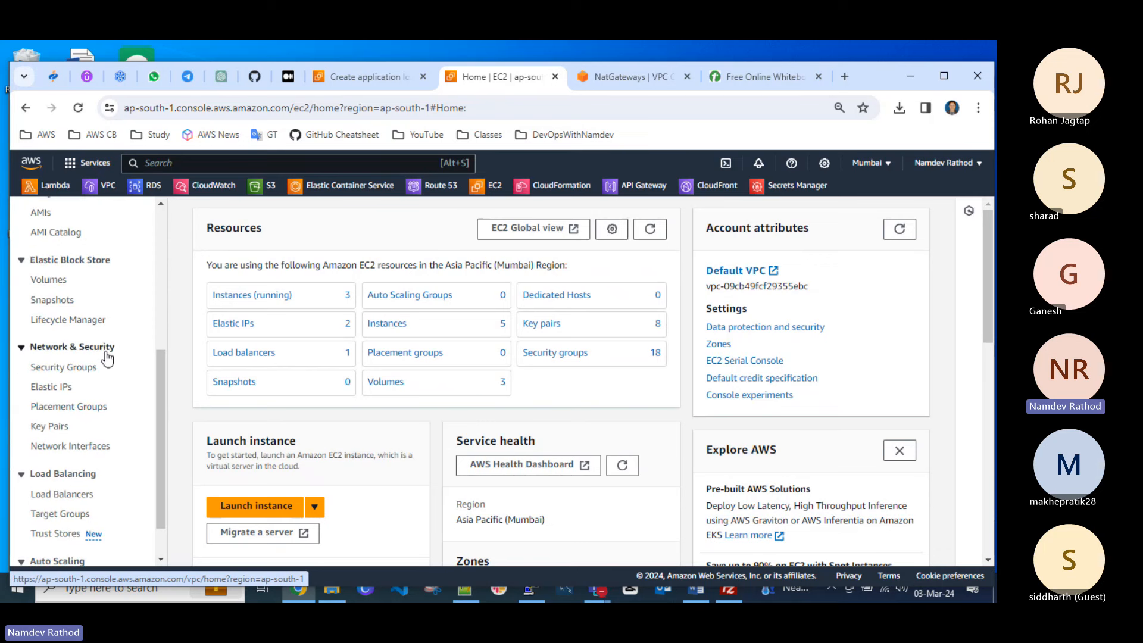
{"action": "left_click", "coordinate": [78, 368]}
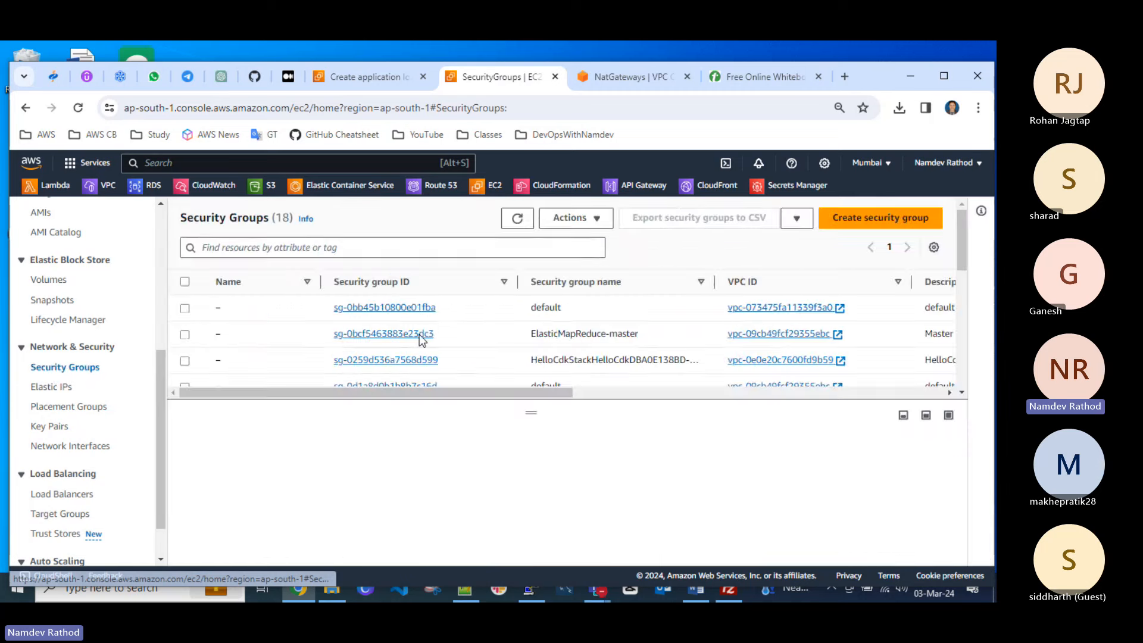
{"action": "left_click", "coordinate": [846, 227]}
Name the new security group demo-lb-sg and give it the description "allow web server traffic".
{"action": "scroll", "coordinate": [848, 220], "scroll_direction": "down", "scroll_amount": 6}
{"action": "scroll", "coordinate": [228, 348], "scroll_direction": "up", "scroll_amount": 6}
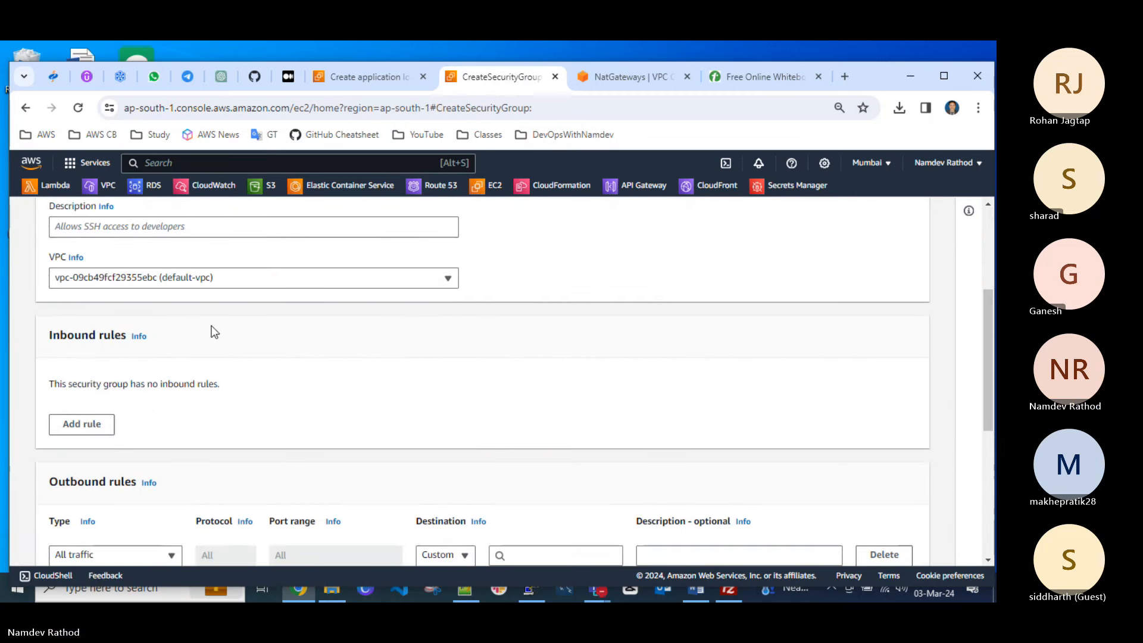
{"action": "left_click", "coordinate": [147, 372]}
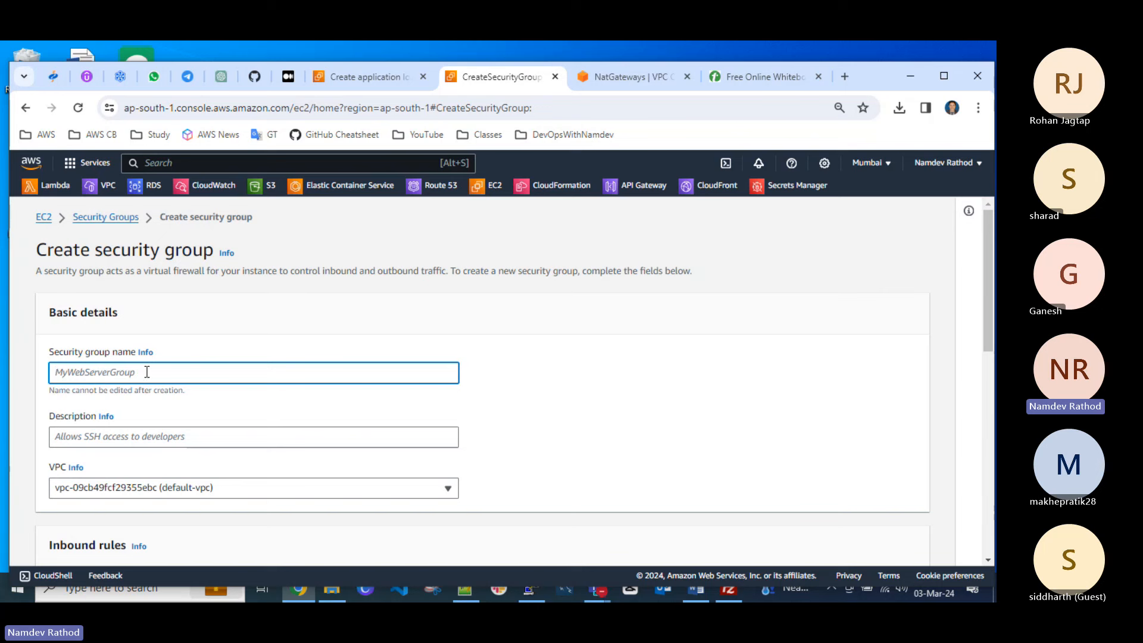
{"action": "type", "text": "demo-"}
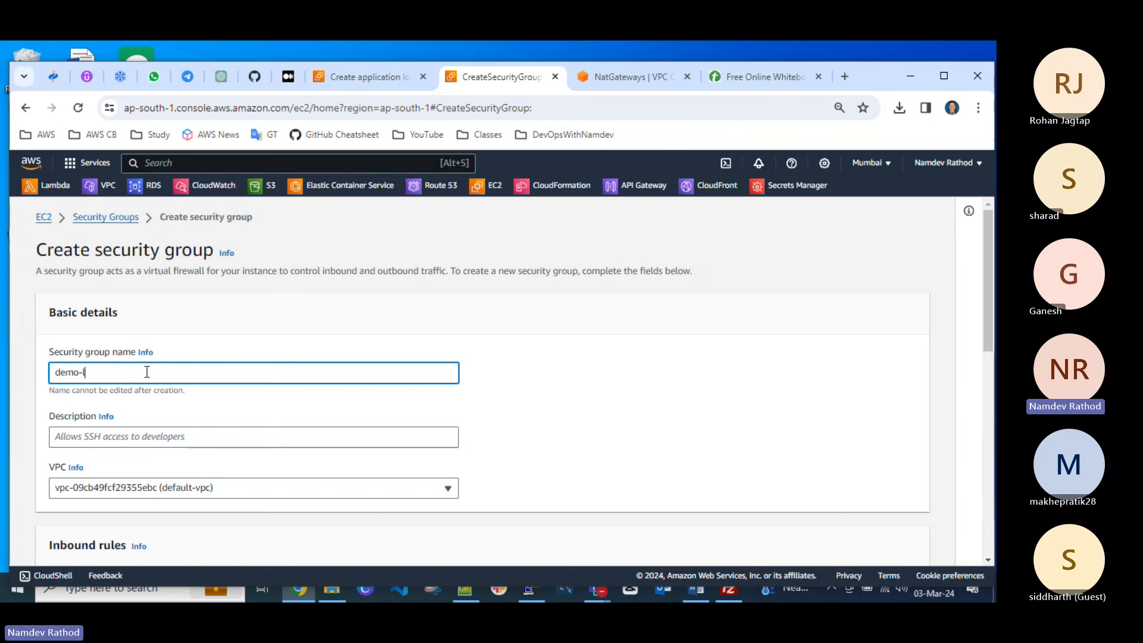
{"action": "type", "text": "lb-se"}
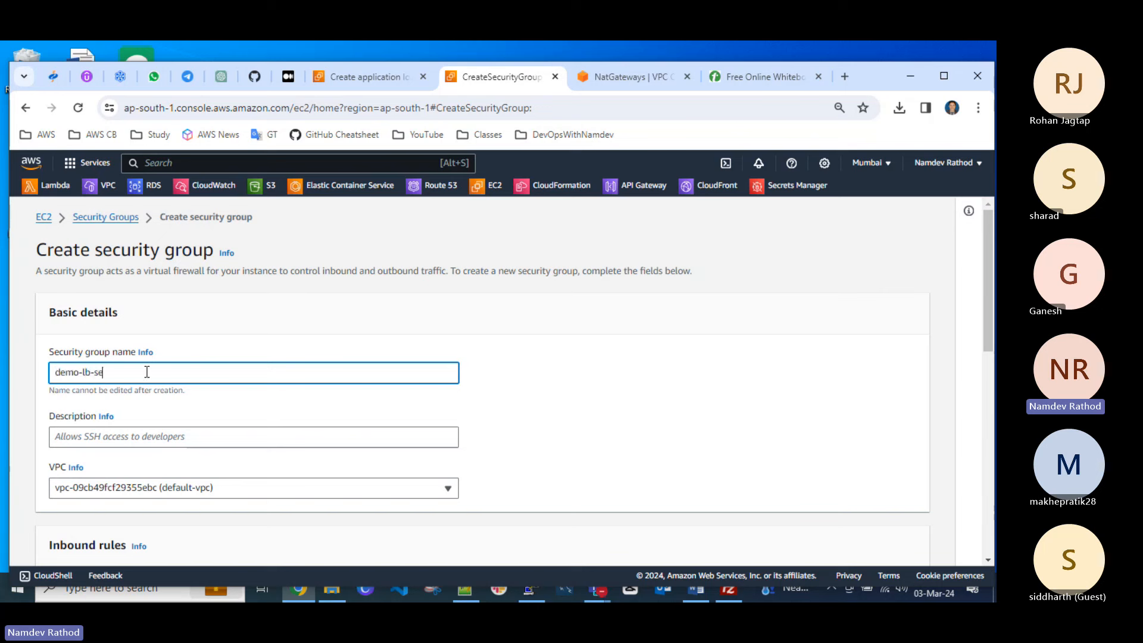
{"action": "key", "text": "BackSpace"}
{"action": "type", "text": "g"}
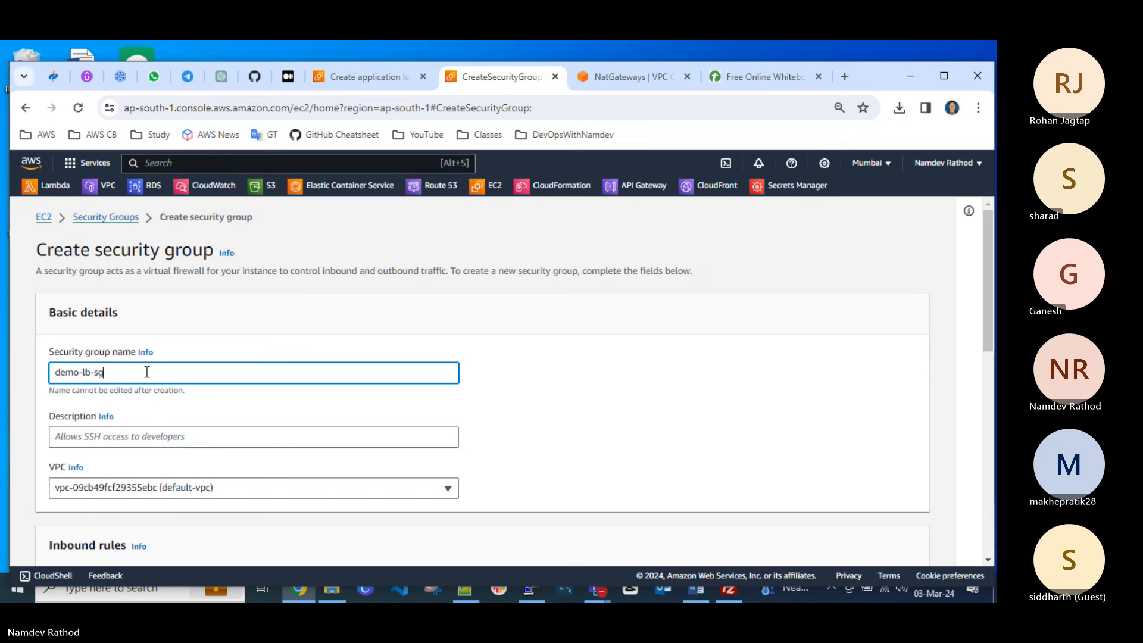
{"action": "scroll", "coordinate": [191, 381], "scroll_direction": "down", "scroll_amount": 3}
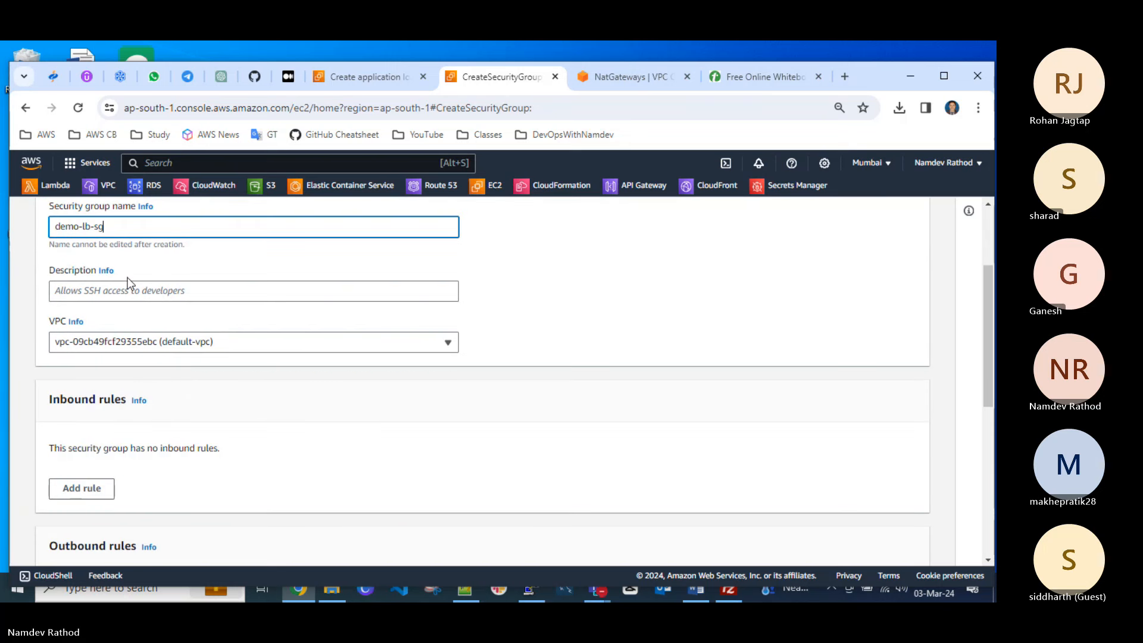
{"action": "left_click", "coordinate": [132, 294]}
{"action": "type", "text": "allow"}
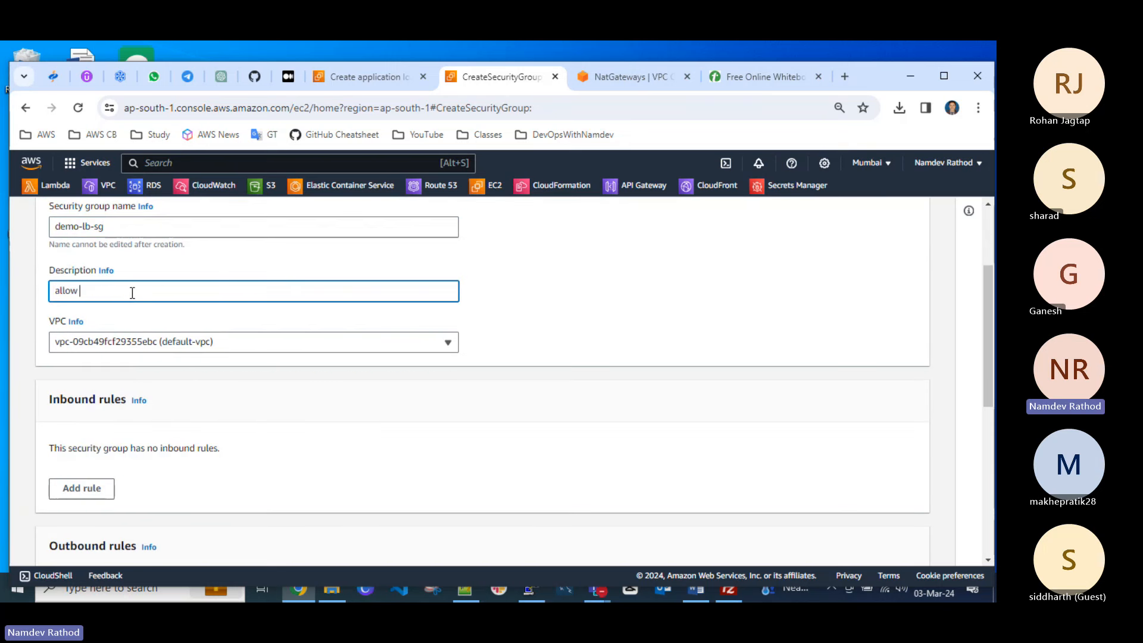
{"action": "type", "text": " web server traffic"}
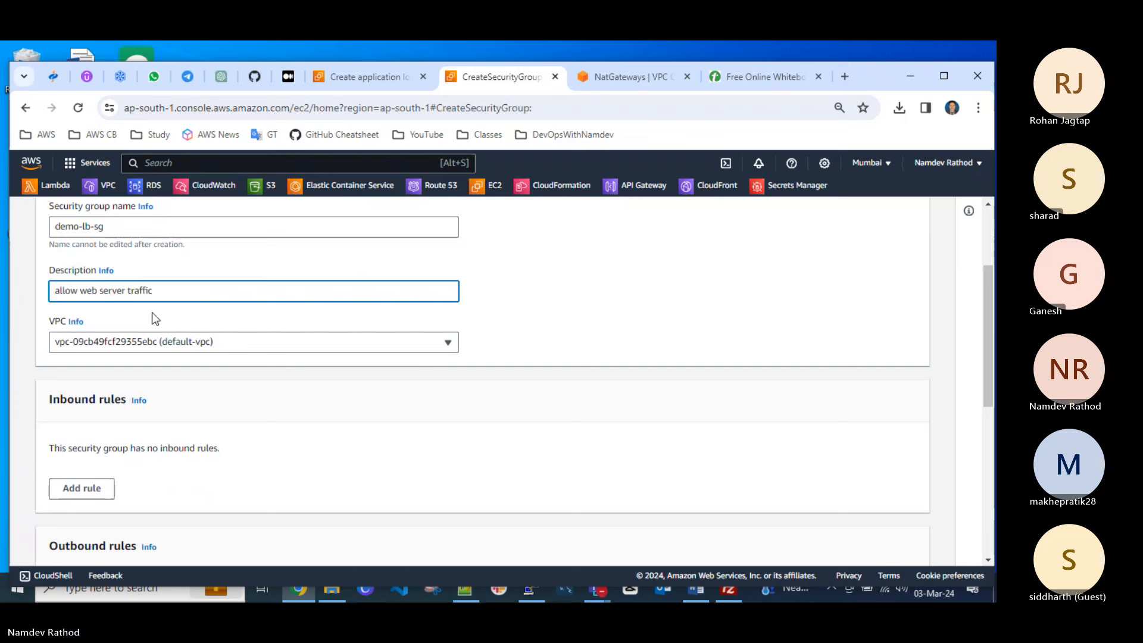
Assign the new security group to Demo-DevOps-VPC.
{"action": "left_click", "coordinate": [316, 345]}
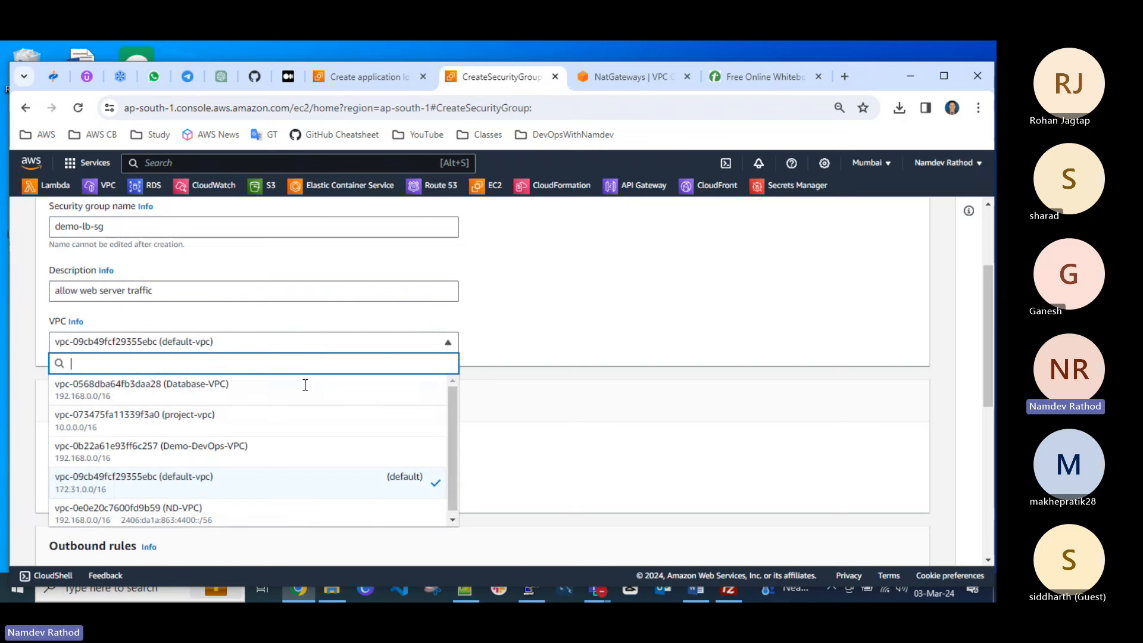
{"action": "left_click", "coordinate": [238, 453]}
{"action": "scroll", "coordinate": [332, 397], "scroll_direction": "down", "scroll_amount": 2}
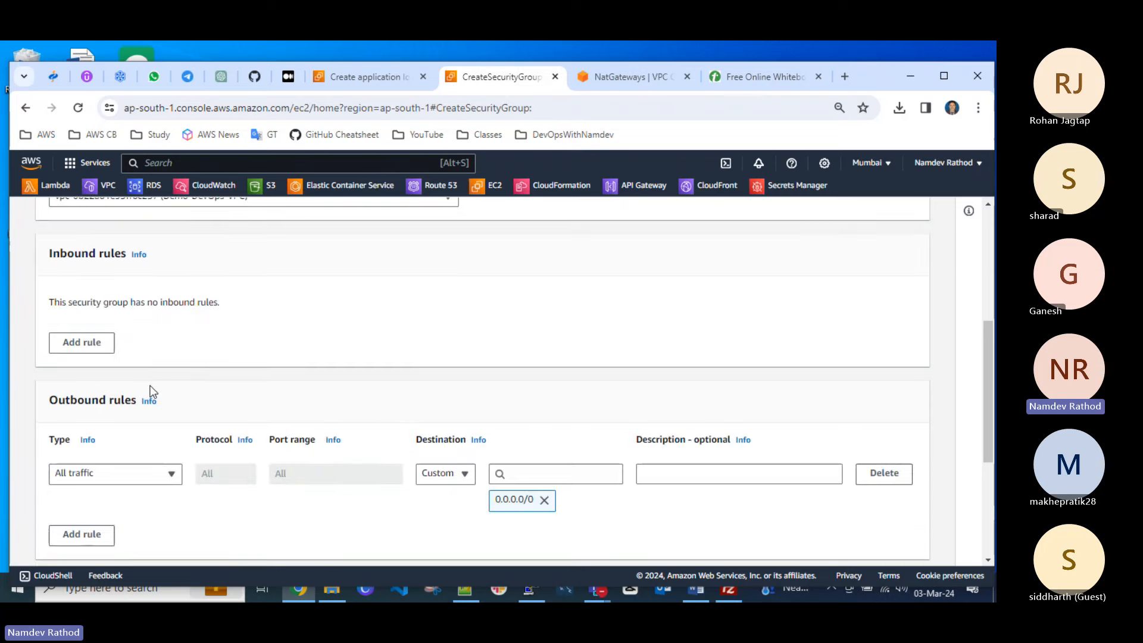
Add an inbound rule allowing HTTP traffic from Anywhere-IPv4 to the new security group.
{"action": "scroll", "coordinate": [390, 486], "scroll_direction": "down", "scroll_amount": 1}
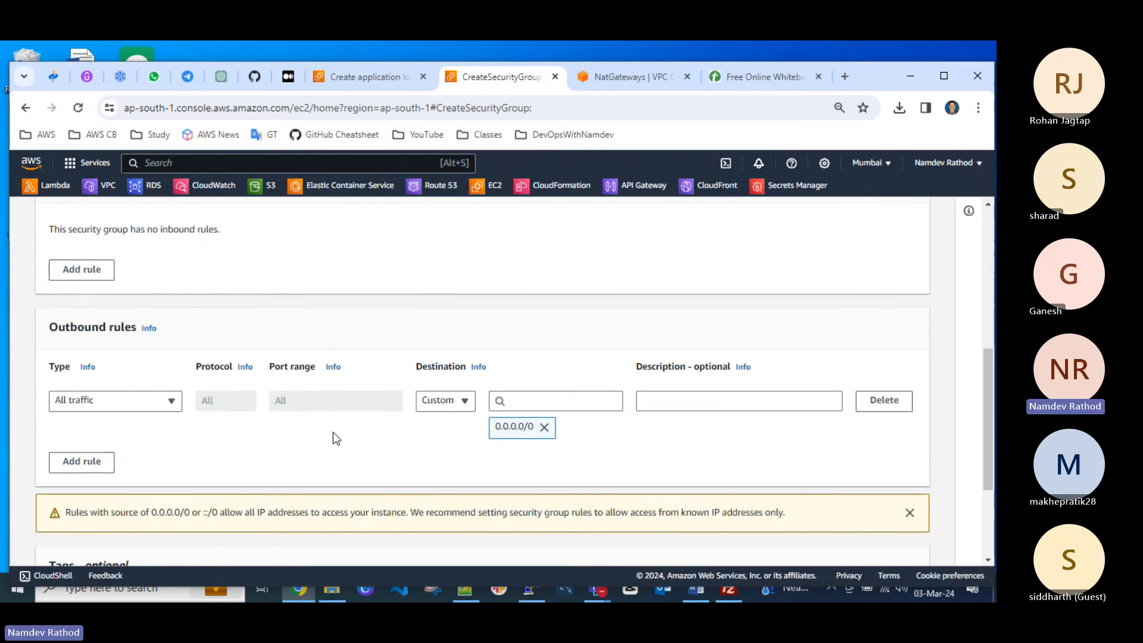
{"action": "left_click", "coordinate": [83, 271]}
{"action": "scroll", "coordinate": [220, 345], "scroll_direction": "up", "scroll_amount": 1}
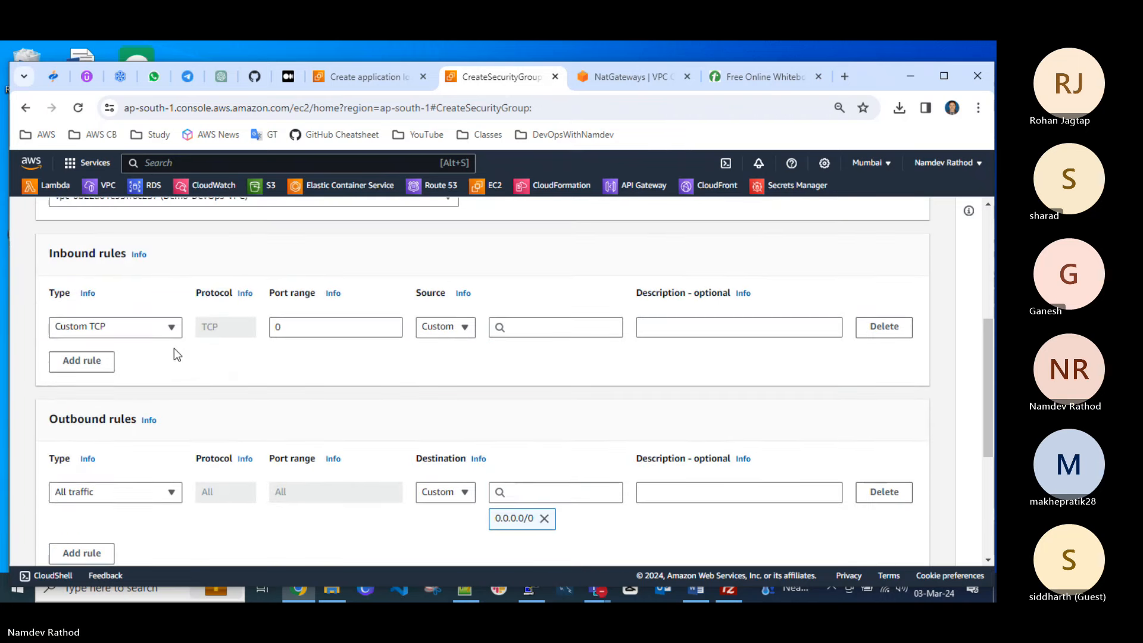
{"action": "left_click", "coordinate": [130, 332]}
{"action": "type", "text": "http"}
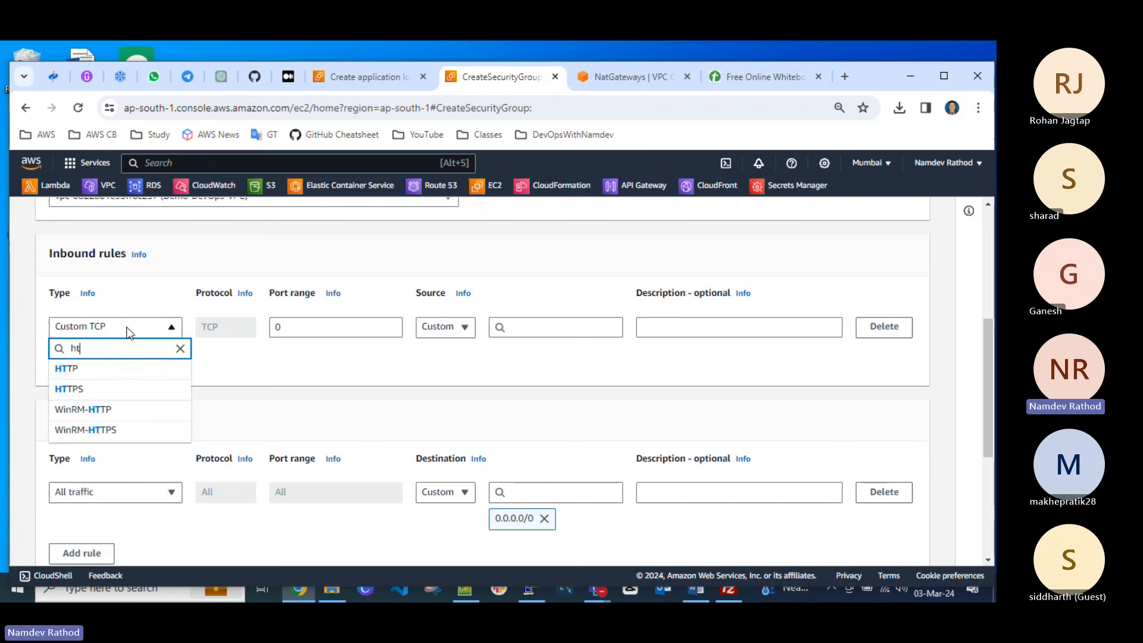
{"action": "left_click", "coordinate": [112, 371]}
{"action": "left_click", "coordinate": [448, 327]}
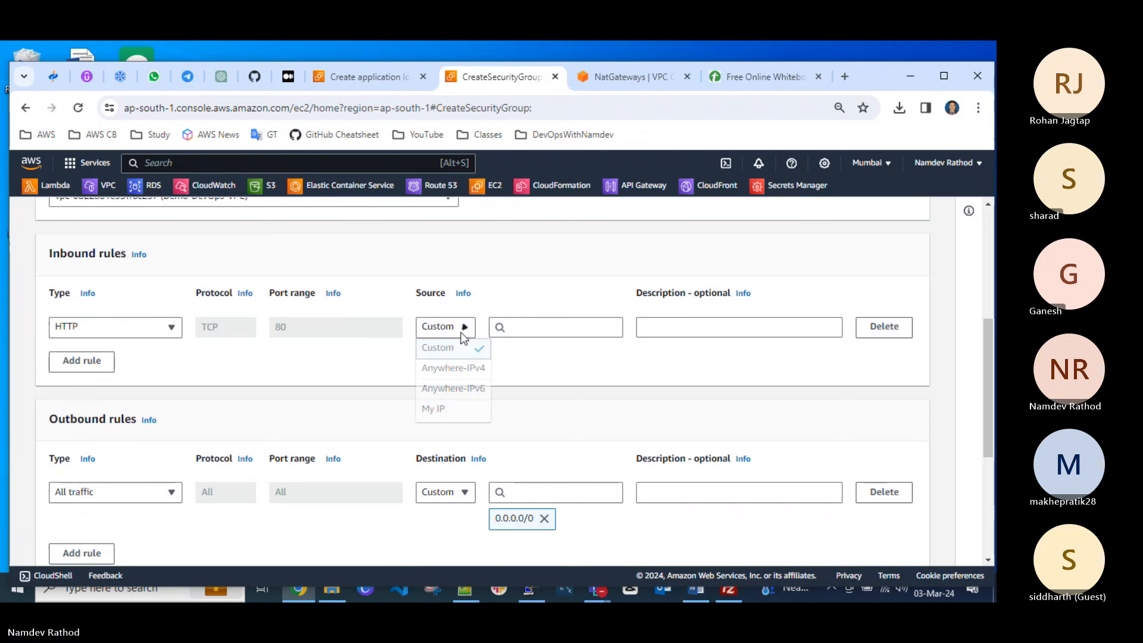
{"action": "left_click", "coordinate": [451, 367]}
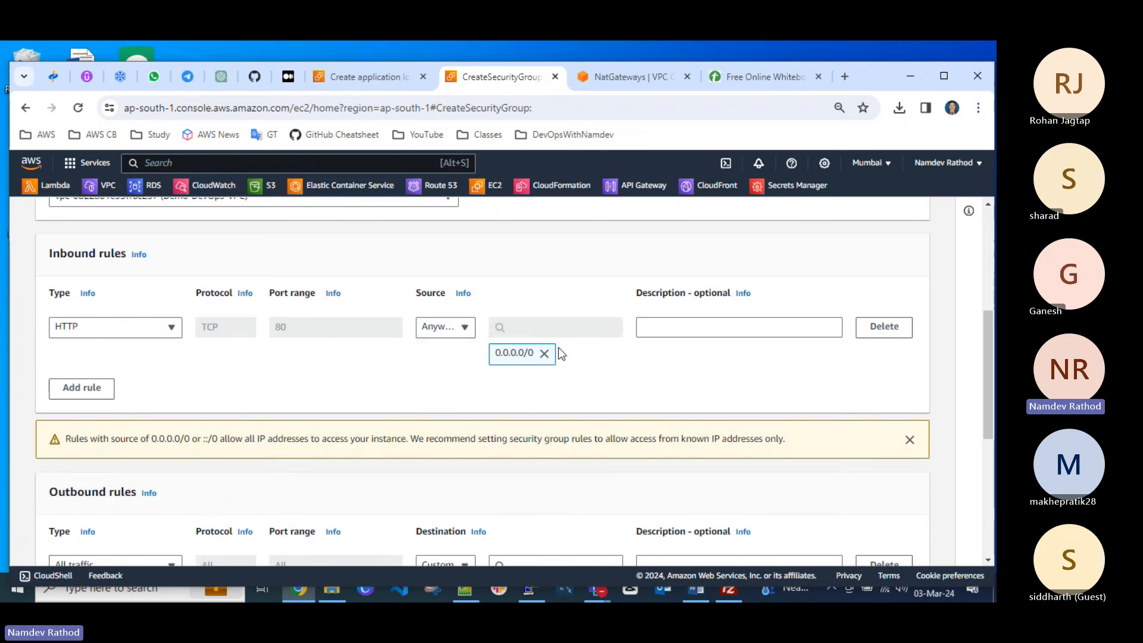
Add a second inbound rule allowing HTTPS traffic from Anywhere-IPv4.
{"action": "left_click", "coordinate": [73, 390]}
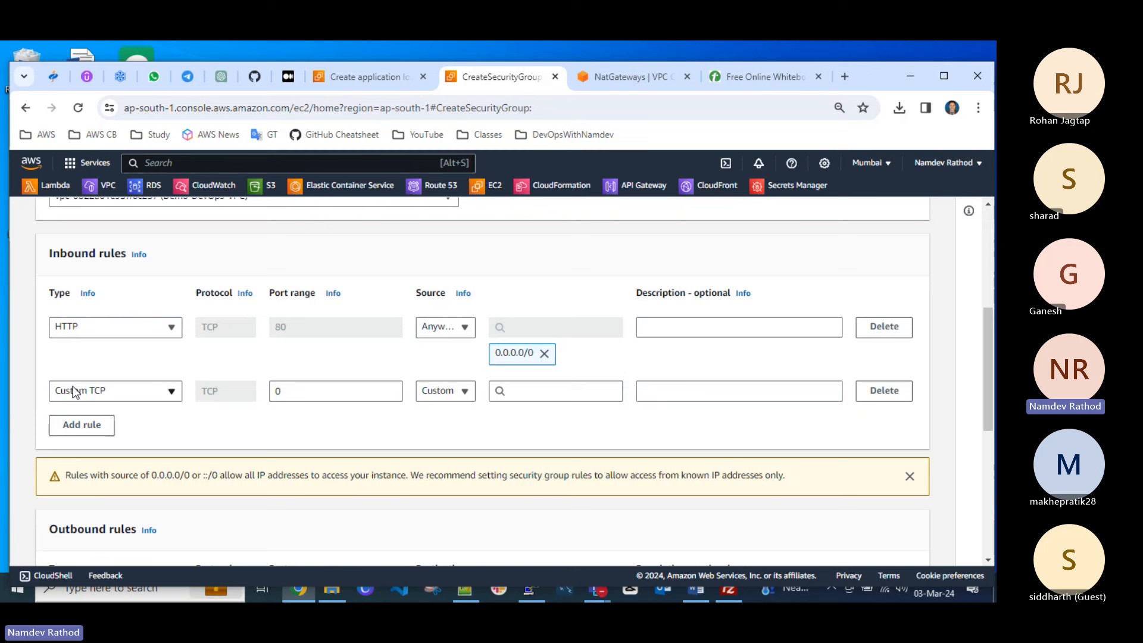
{"action": "left_click", "coordinate": [128, 389]}
{"action": "type", "text": "htt"}
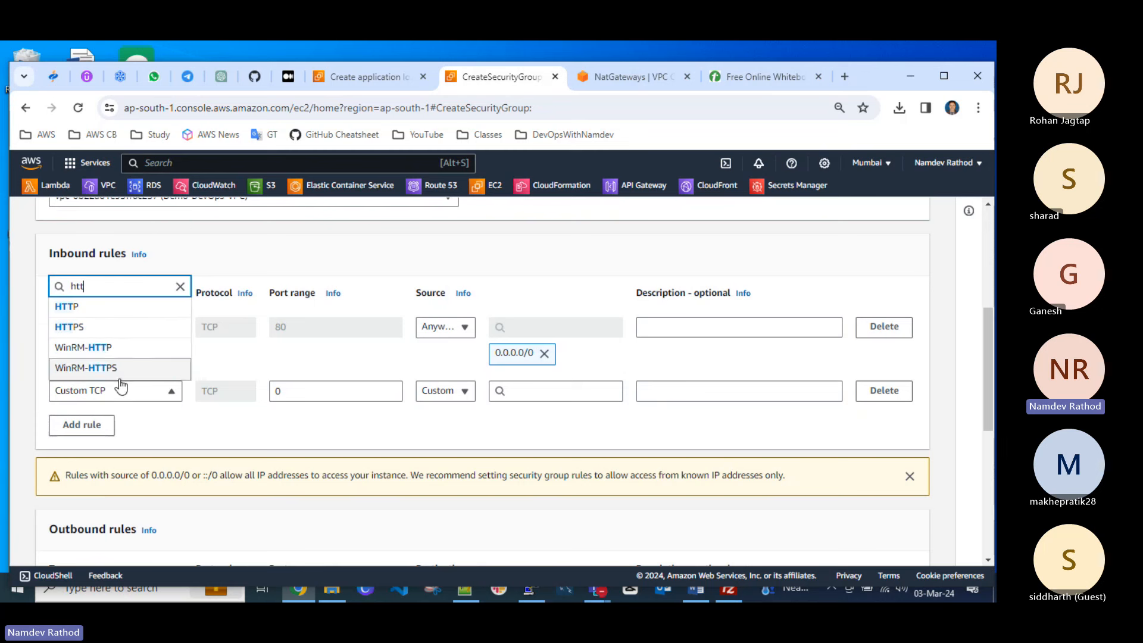
{"action": "left_click", "coordinate": [91, 326]}
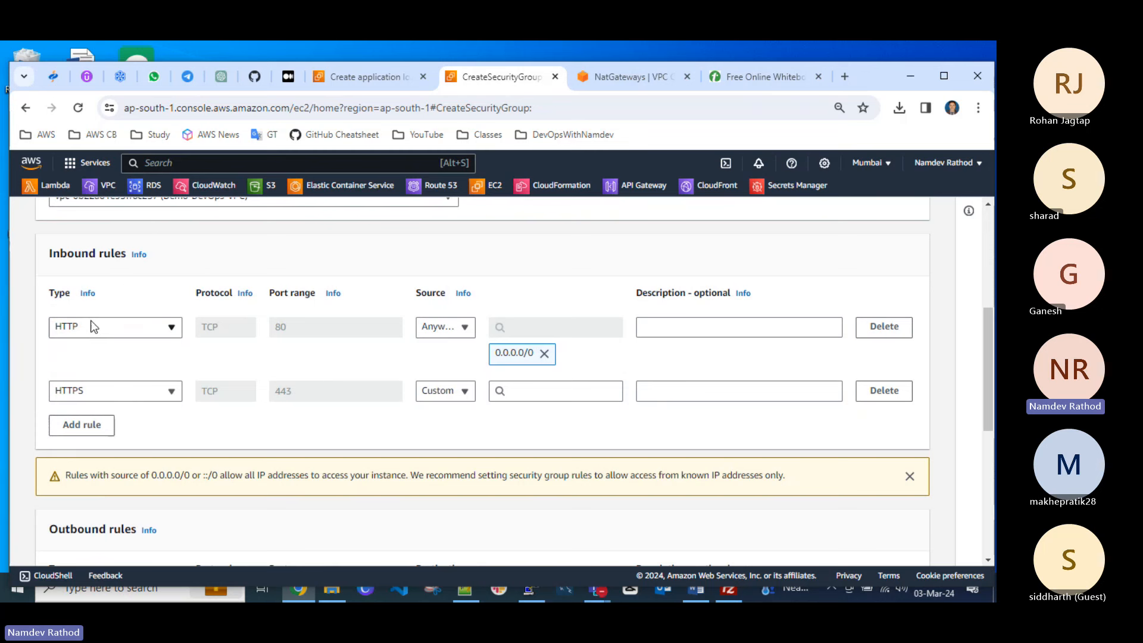
{"action": "left_click", "coordinate": [471, 390]}
{"action": "left_click", "coordinate": [474, 438]}
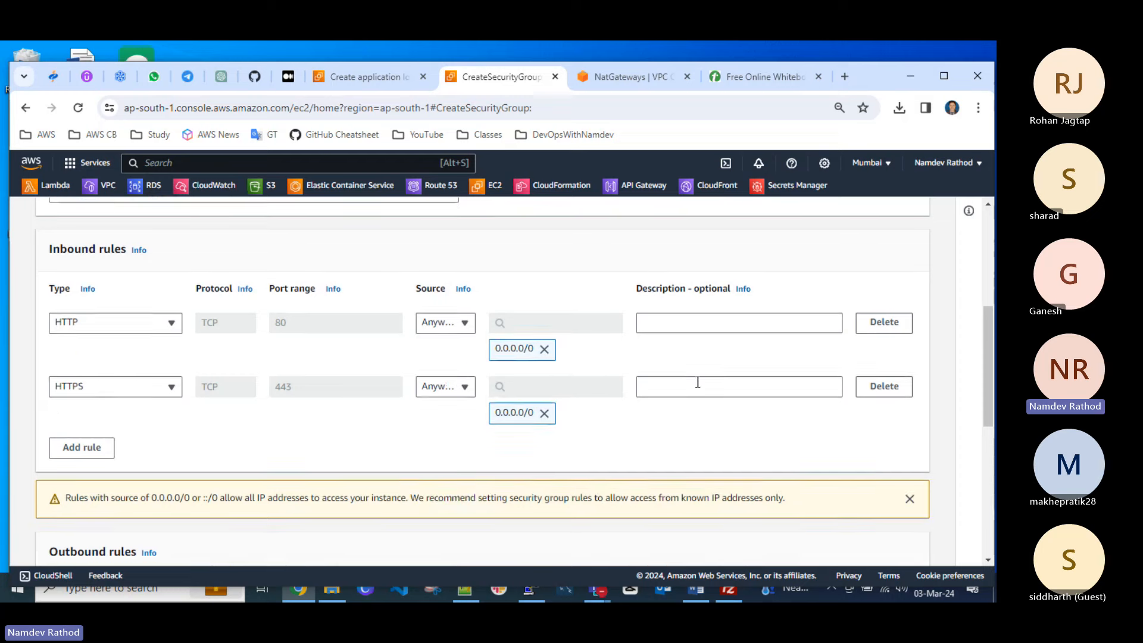
Create the security group with its default outbound rule and no tags, and dismiss the confirmation banner.
{"action": "scroll", "coordinate": [696, 383], "scroll_direction": "down", "scroll_amount": 5}
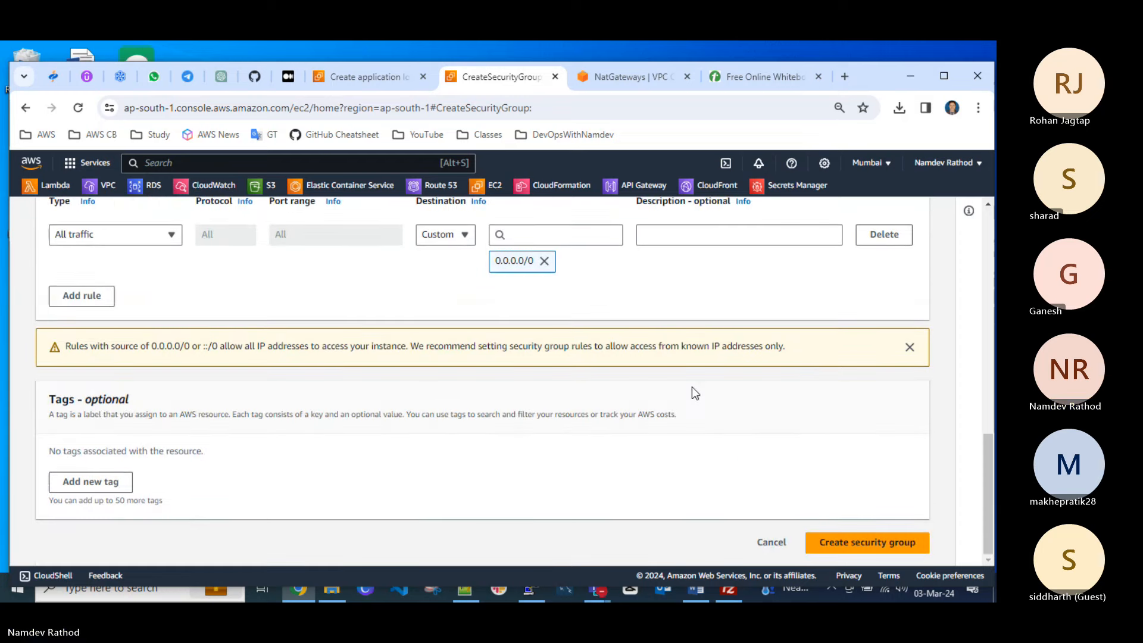
{"action": "left_click", "coordinate": [899, 542]}
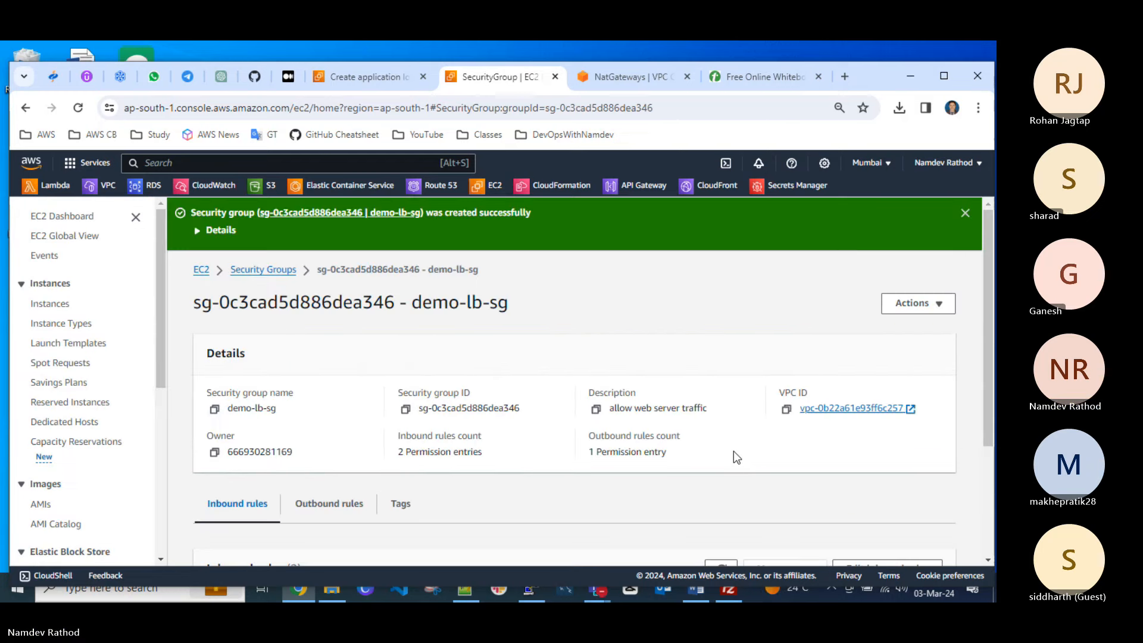
{"action": "left_click", "coordinate": [975, 213]}
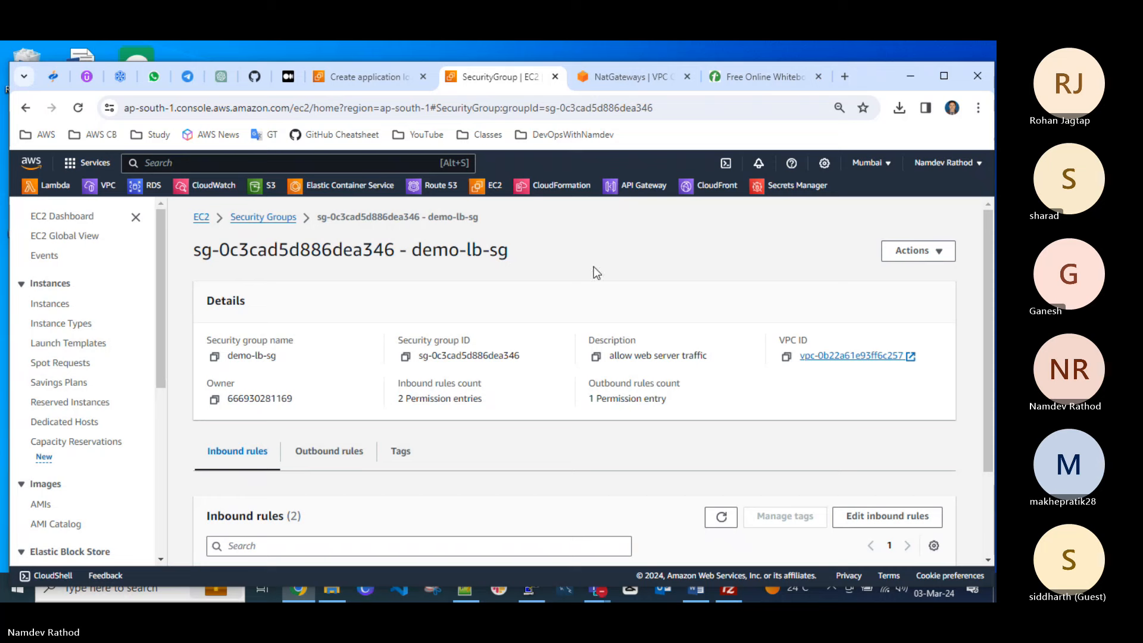
Return to the load balancer setup, refresh its security groups, and replace the default group with demo-lb-sg.
{"action": "left_click", "coordinate": [345, 75]}
{"action": "scroll", "coordinate": [563, 403], "scroll_direction": "down", "scroll_amount": 10}
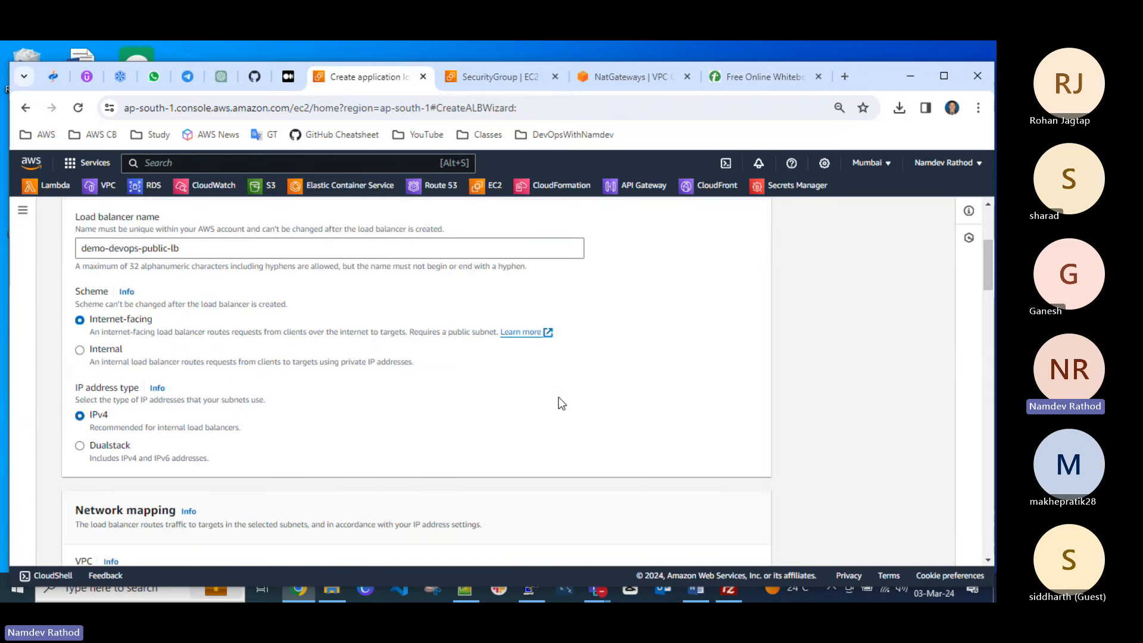
{"action": "scroll", "coordinate": [562, 396], "scroll_direction": "down", "scroll_amount": 7}
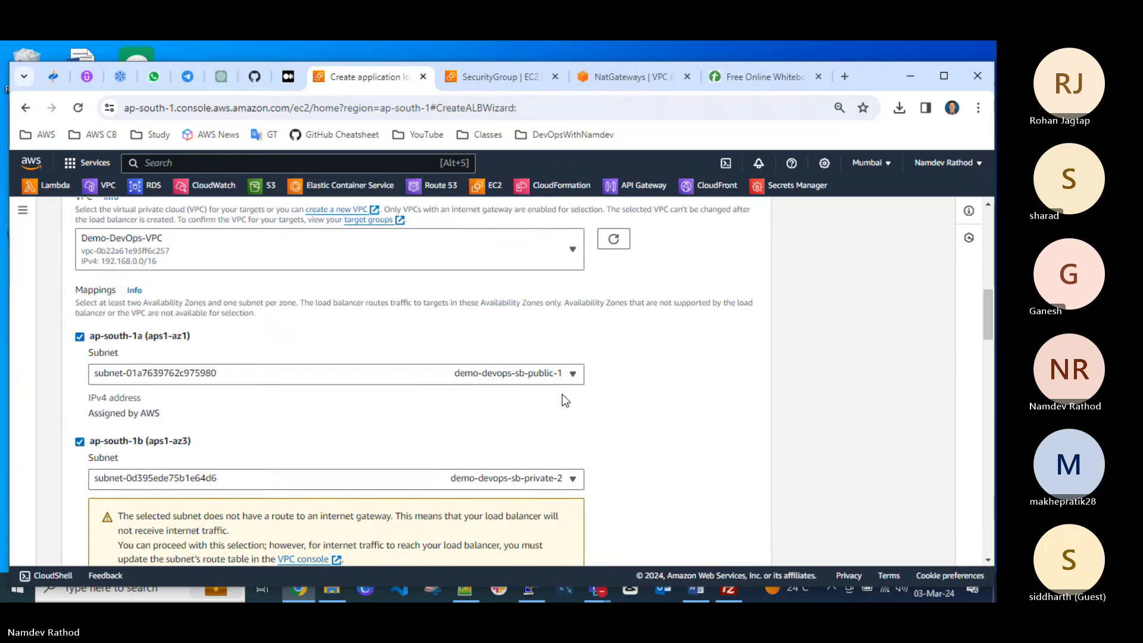
{"action": "left_click", "coordinate": [613, 304]}
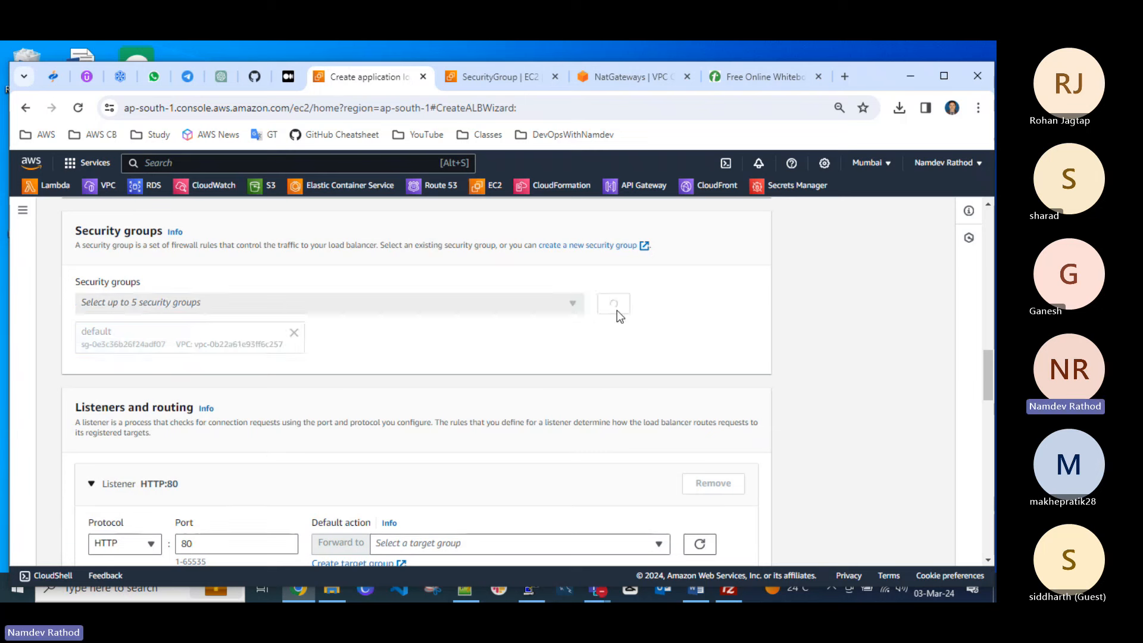
{"action": "left_click", "coordinate": [560, 304]}
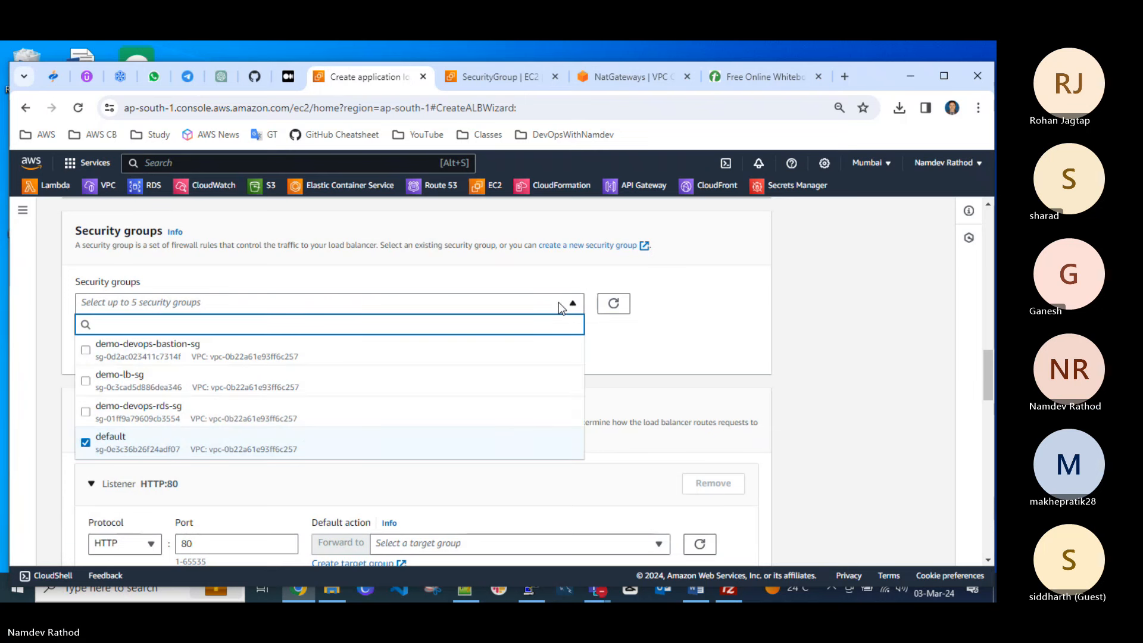
{"action": "left_click", "coordinate": [87, 447]}
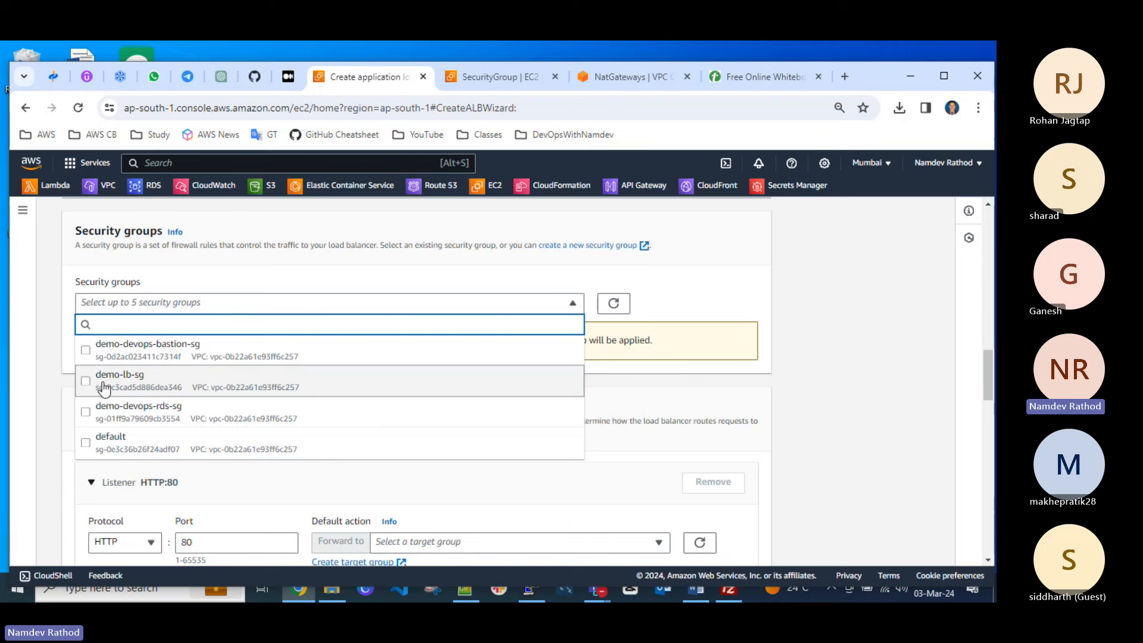
{"action": "left_click", "coordinate": [87, 384]}
{"action": "left_click", "coordinate": [703, 312]}
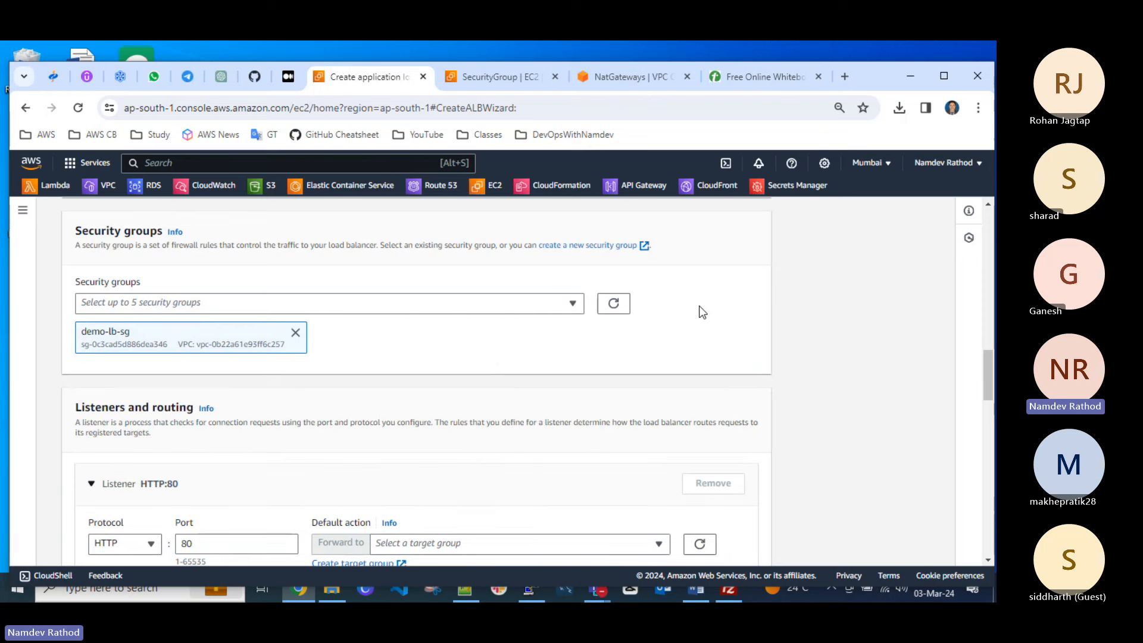
Check the target groups available for the HTTP:80 listener and start creating a new target group.
{"action": "scroll", "coordinate": [406, 474], "scroll_direction": "down", "scroll_amount": 3}
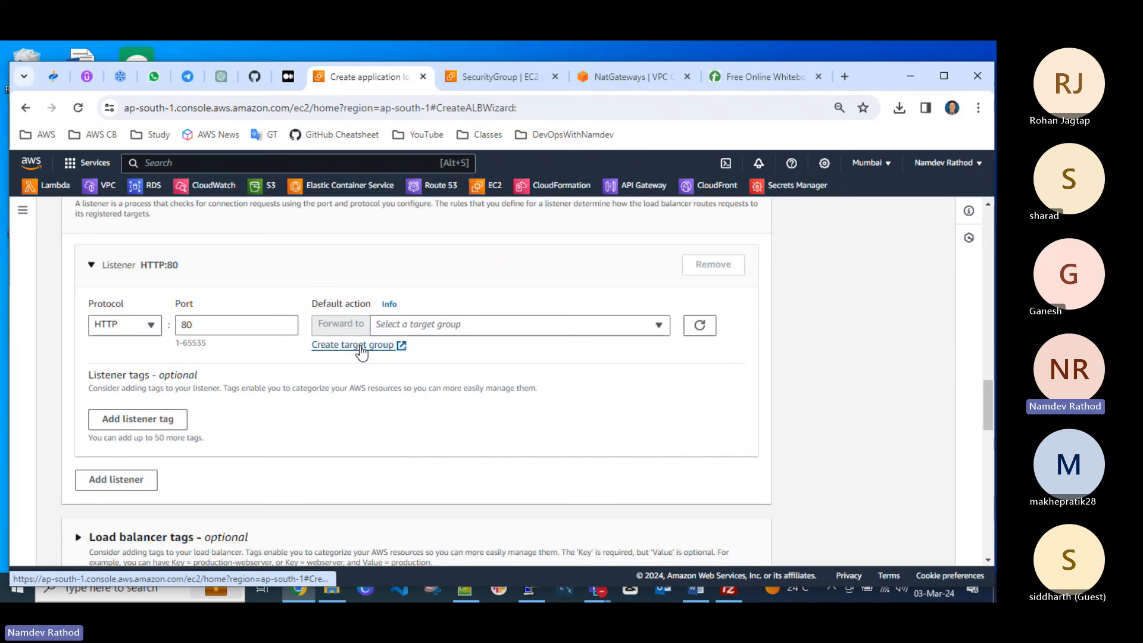
{"action": "left_click", "coordinate": [471, 329]}
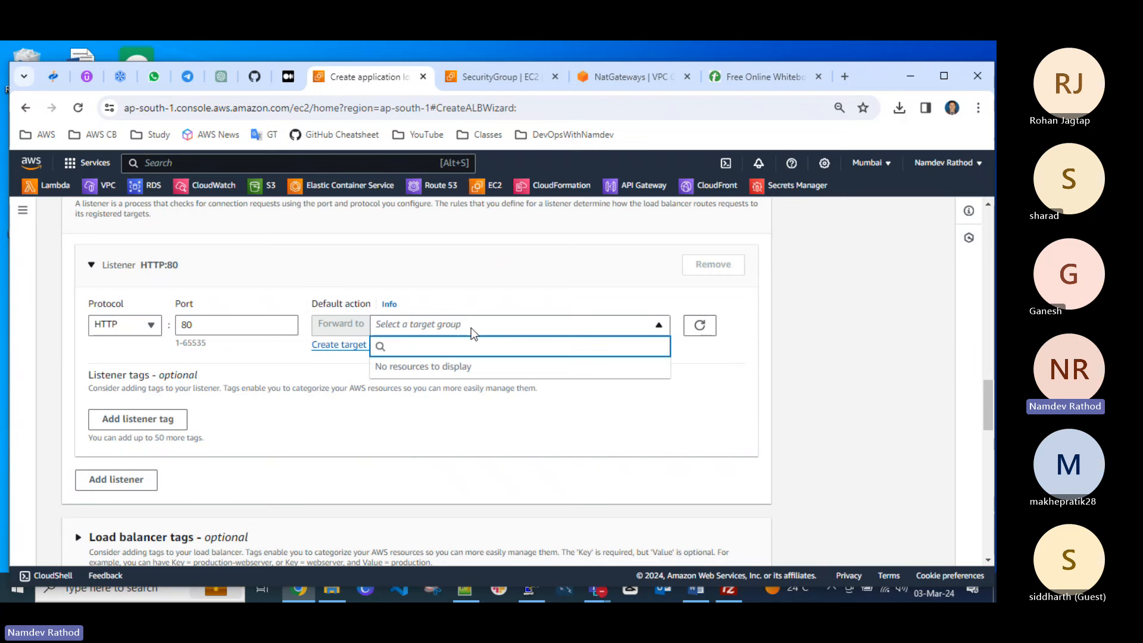
{"action": "left_click", "coordinate": [470, 328]}
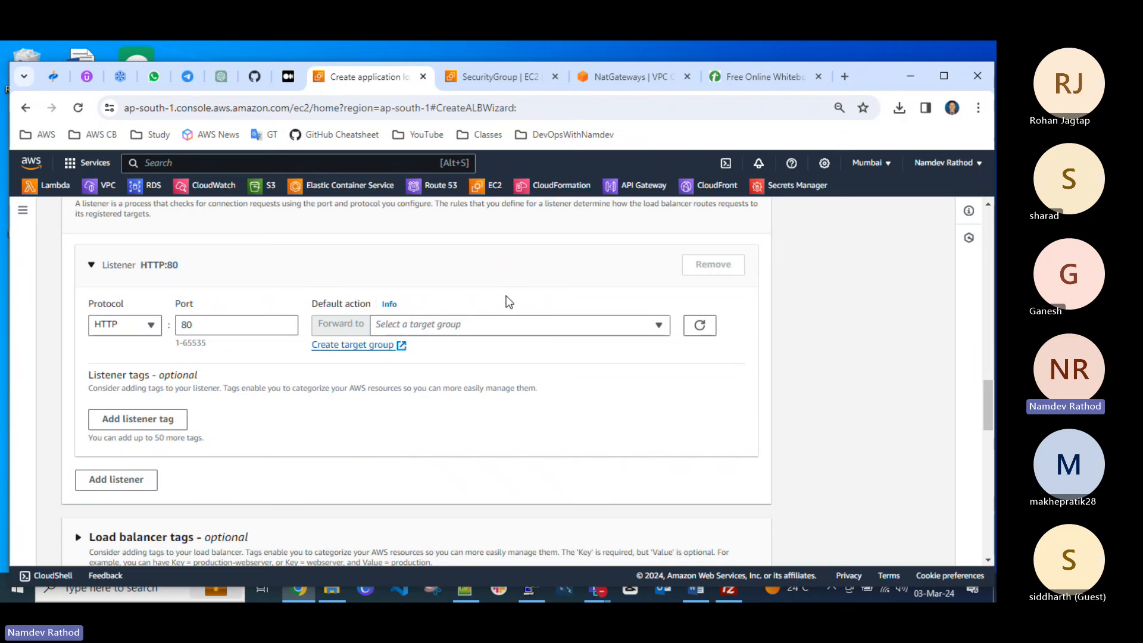
{"action": "left_click", "coordinate": [355, 345]}
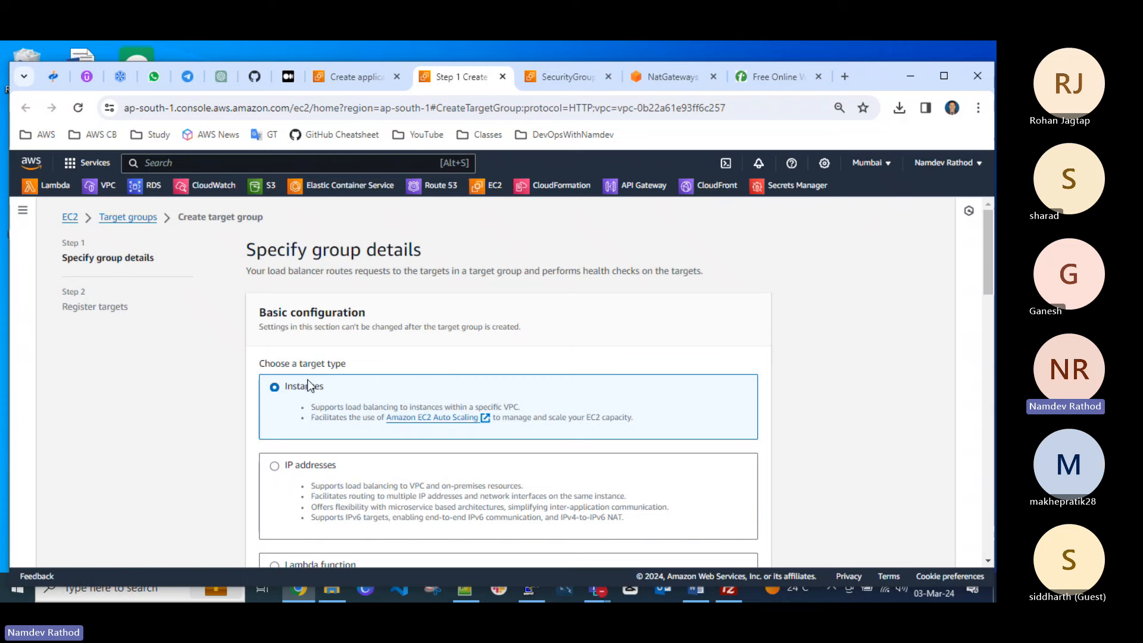
Keep Instances as the target type and name the target group demo-private-web.
{"action": "scroll", "coordinate": [337, 384], "scroll_direction": "down", "scroll_amount": 2}
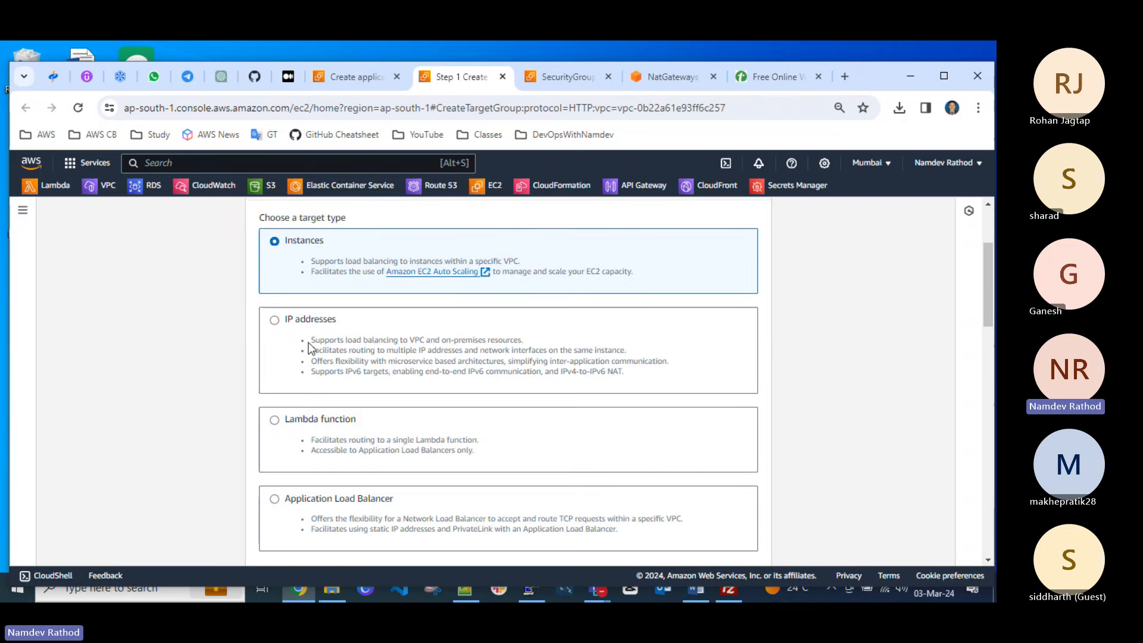
{"action": "scroll", "coordinate": [402, 349], "scroll_direction": "down", "scroll_amount": 5}
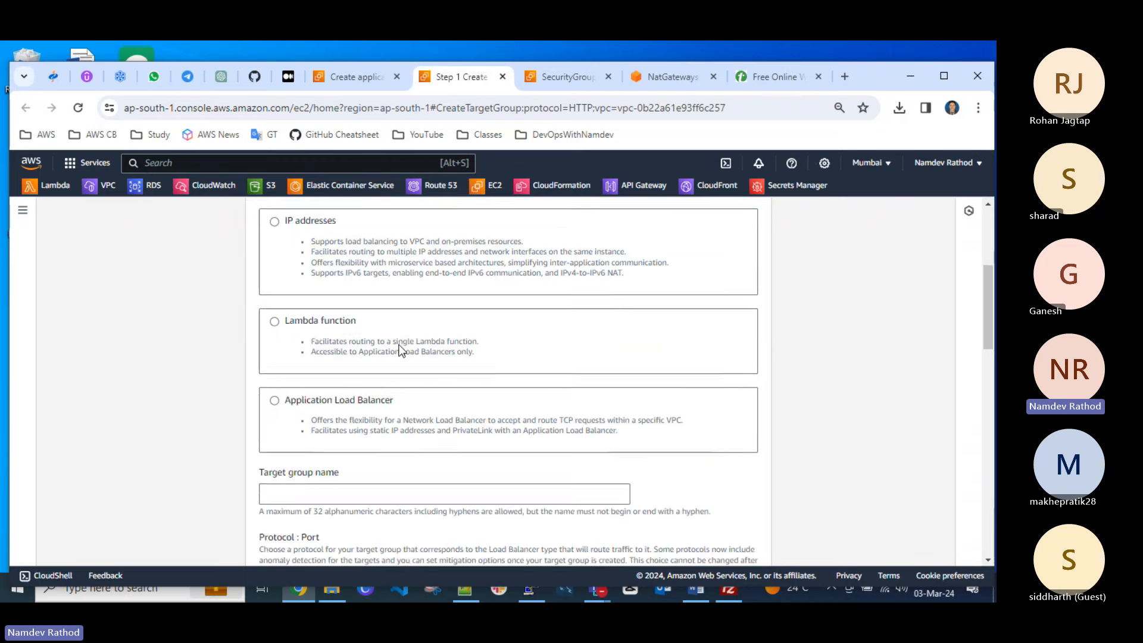
{"action": "left_click", "coordinate": [314, 232]}
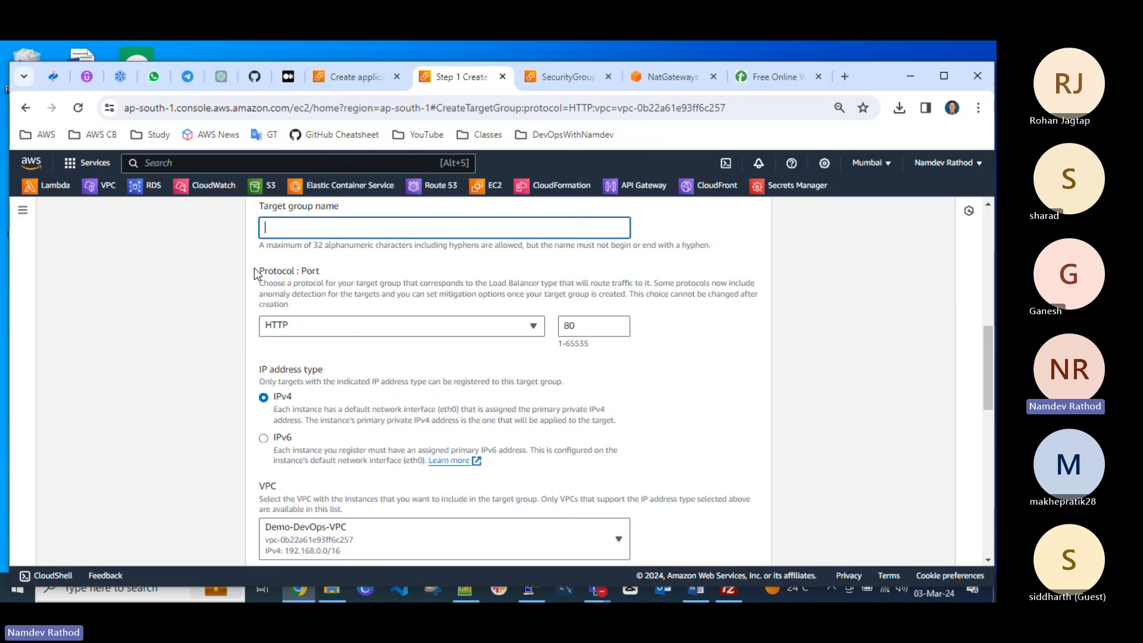
{"action": "type", "text": "prod"}
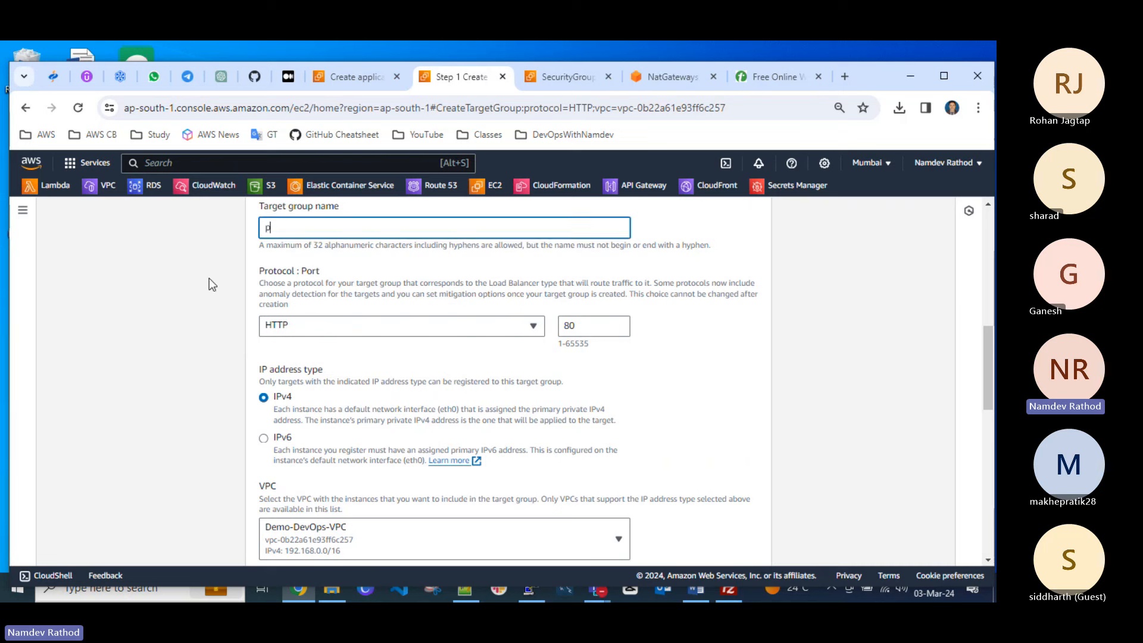
{"action": "key", "text": "BackSpace"}
{"action": "key", "text": "BackSpace"}
{"action": "key", "text": "BackSpace"}
{"action": "key", "text": "BackSpace"}
{"action": "type", "text": "demo"}
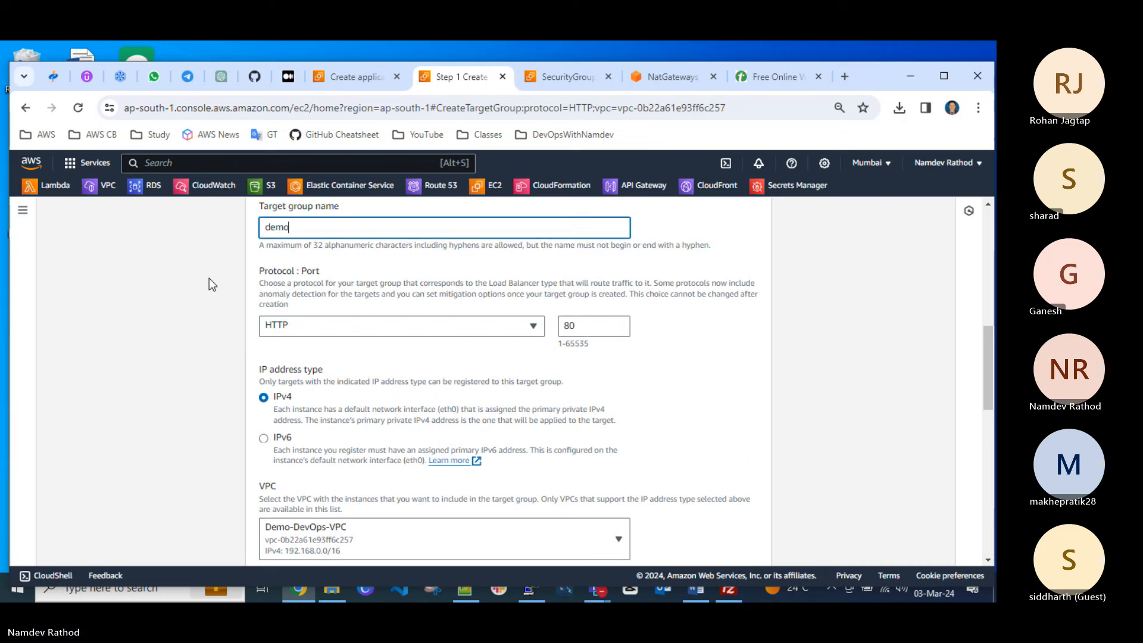
{"action": "type", "text": "-private-wev"}
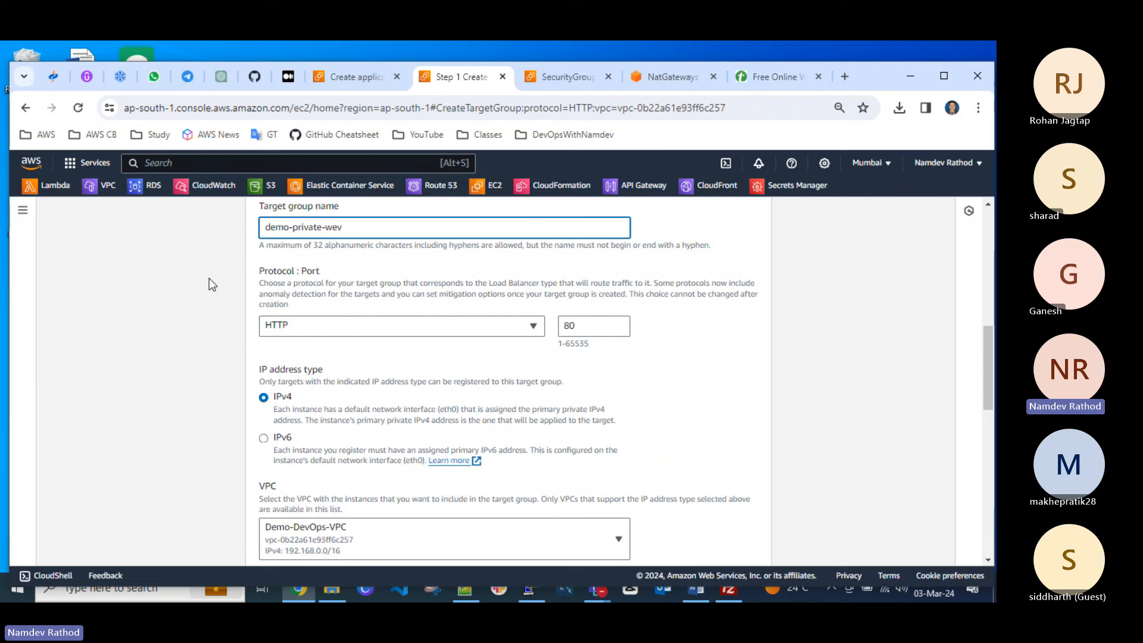
{"action": "key", "text": "BackSpace"}
{"action": "type", "text": "b"}
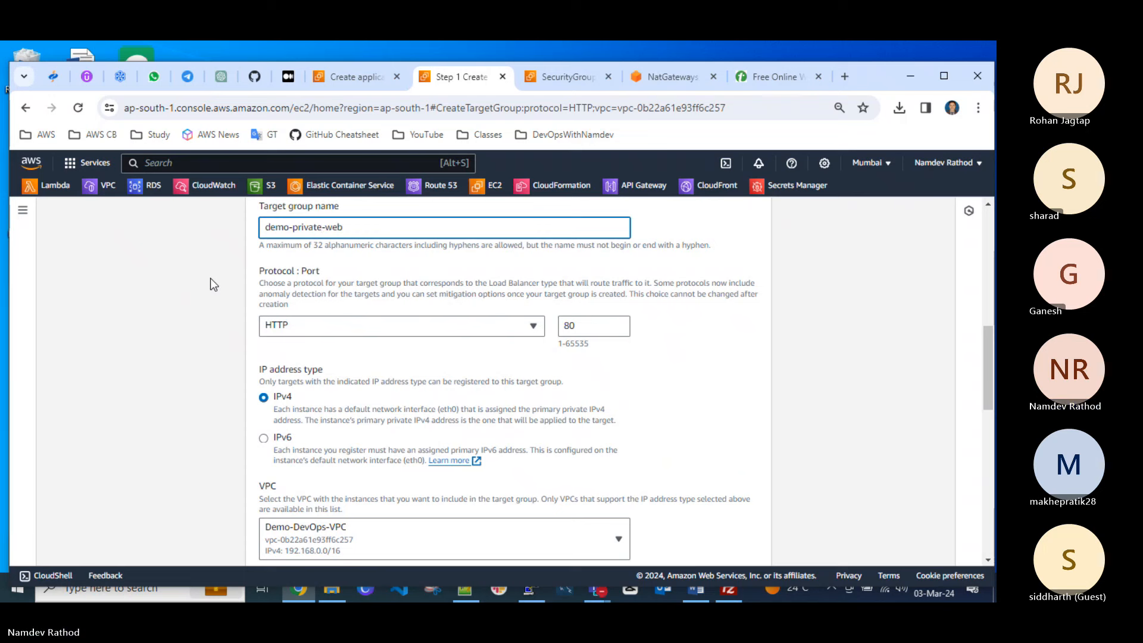
Proceed to target registration with the other group settings left at their defaults, and refresh the available instances.
{"action": "scroll", "coordinate": [403, 379], "scroll_direction": "down", "scroll_amount": 4}
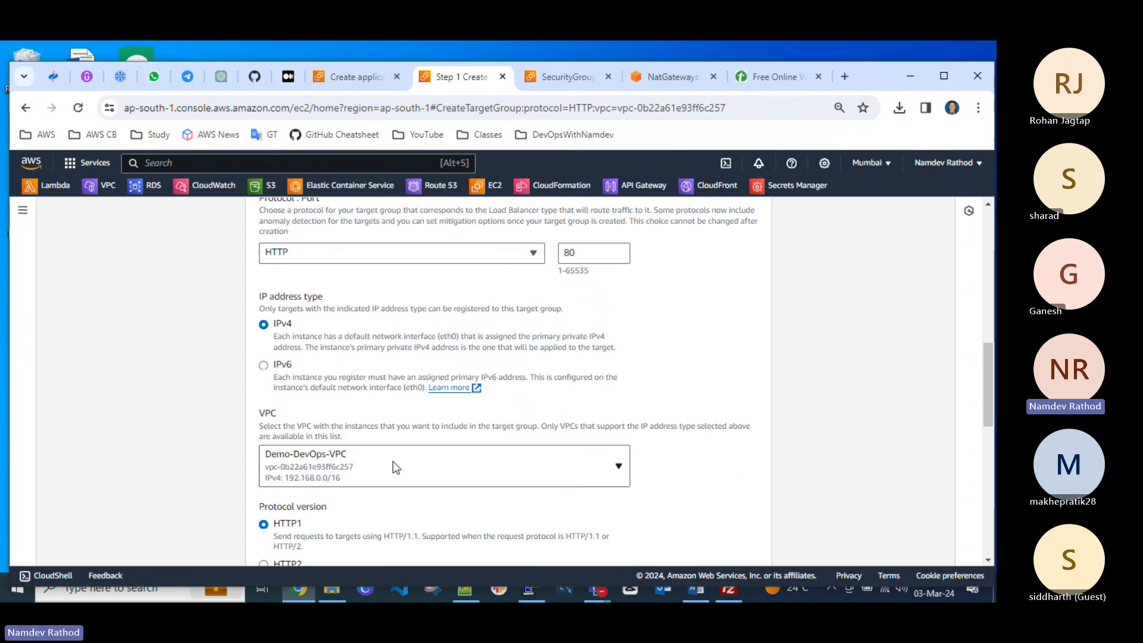
{"action": "scroll", "coordinate": [342, 441], "scroll_direction": "down", "scroll_amount": 5}
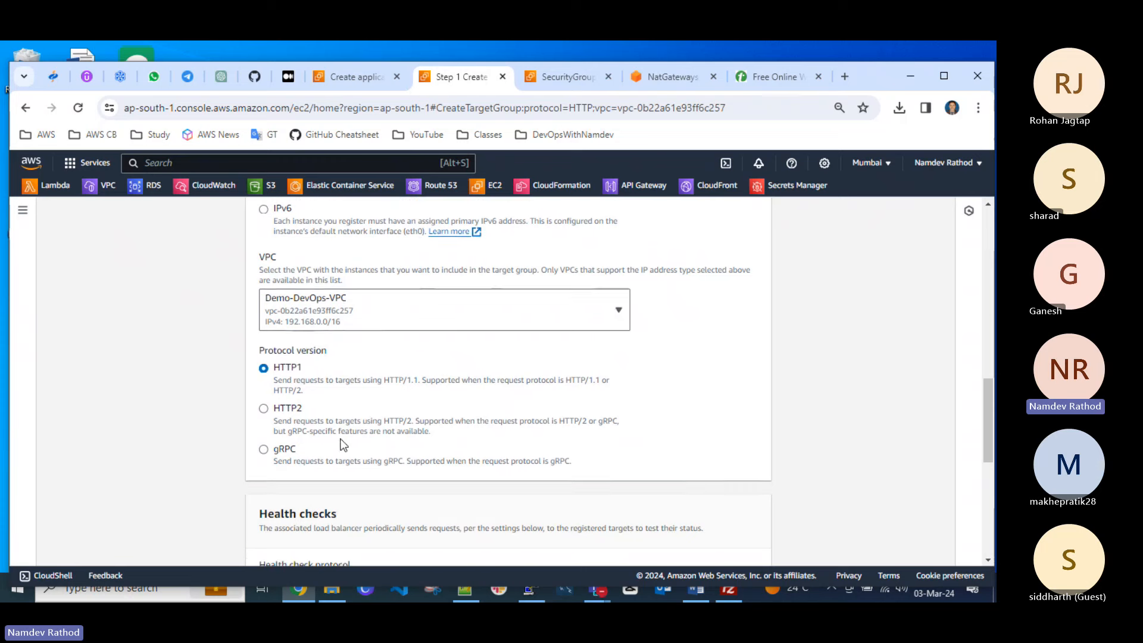
{"action": "scroll", "coordinate": [329, 439], "scroll_direction": "down", "scroll_amount": 2}
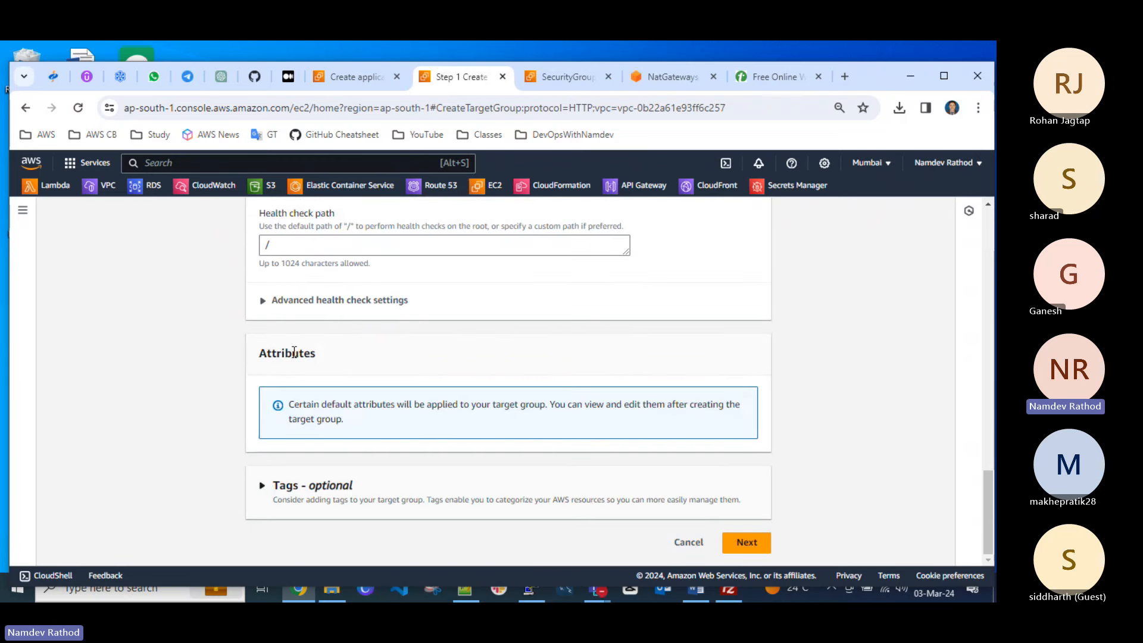
{"action": "left_click", "coordinate": [748, 542]}
{"action": "scroll", "coordinate": [584, 467], "scroll_direction": "down", "scroll_amount": 3}
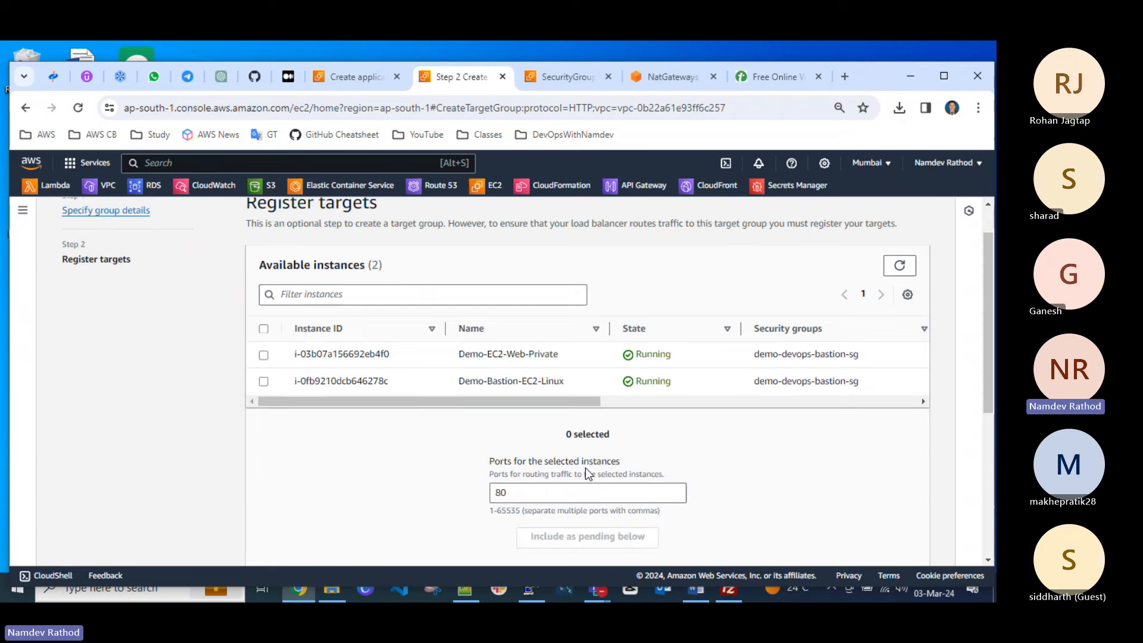
{"action": "scroll", "coordinate": [543, 498], "scroll_direction": "up", "scroll_amount": 3}
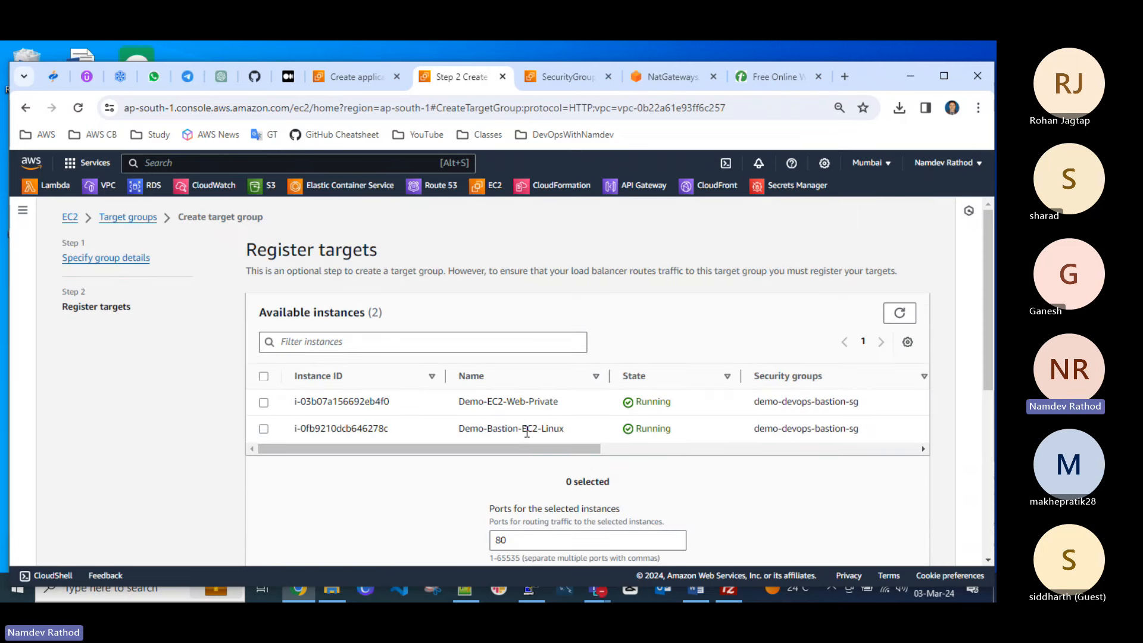
{"action": "left_click", "coordinate": [899, 313]}
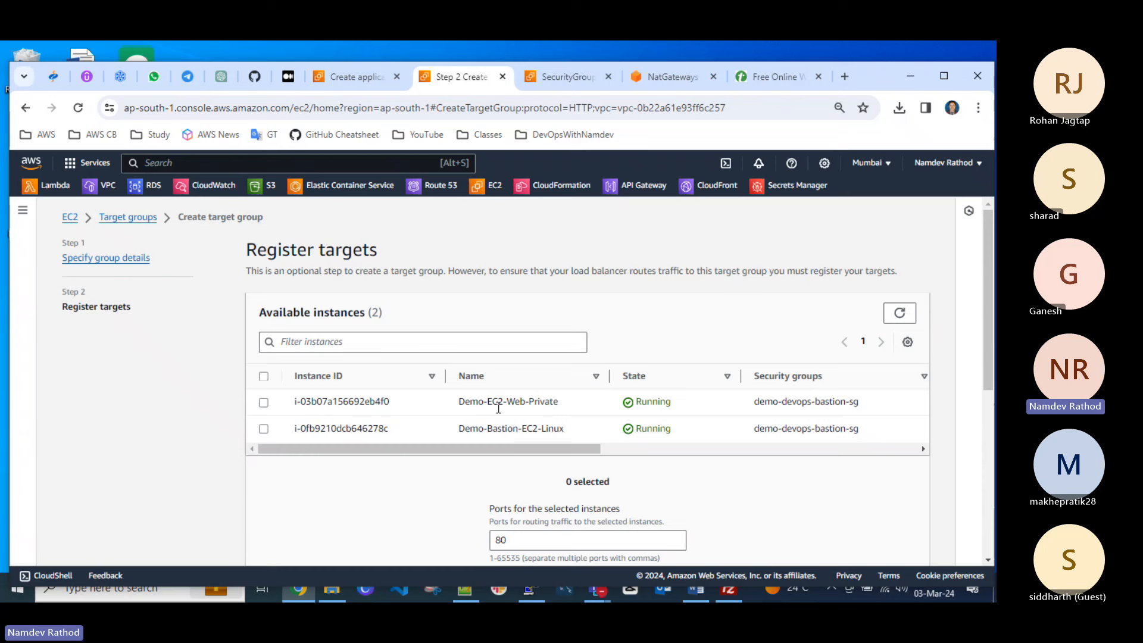
Include Demo-EC2-Web-Private as a pending target on port 80 and create the target group.
{"action": "left_click", "coordinate": [264, 403]}
{"action": "scroll", "coordinate": [266, 406], "scroll_direction": "down", "scroll_amount": 2}
{"action": "left_click", "coordinate": [590, 438]}
{"action": "scroll", "coordinate": [572, 416], "scroll_direction": "down", "scroll_amount": 1}
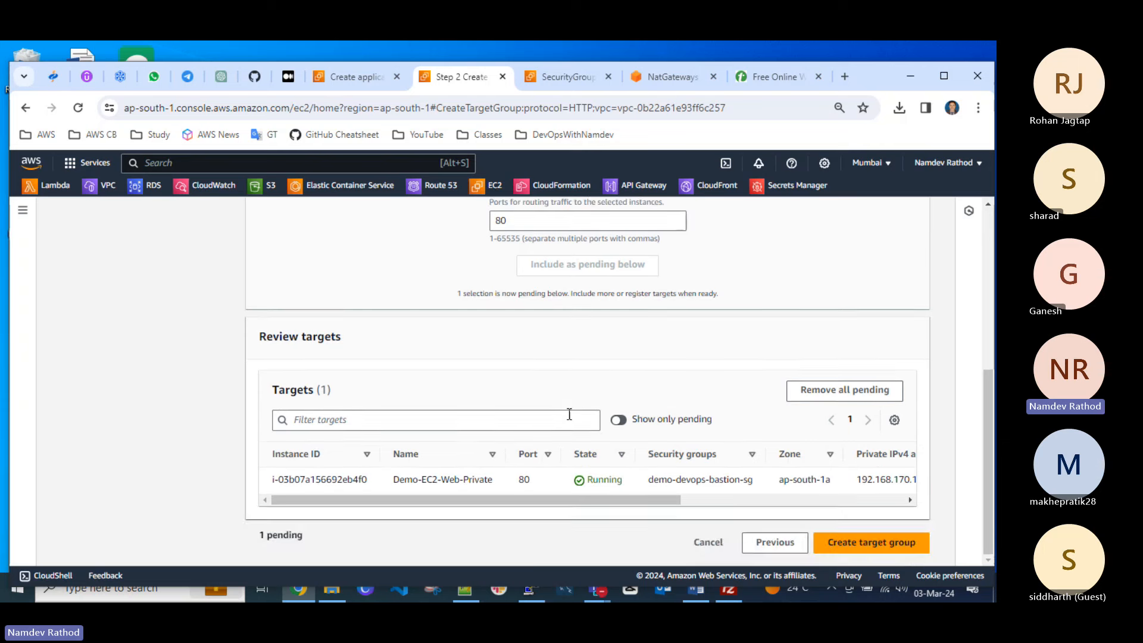
{"action": "left_click", "coordinate": [862, 543]}
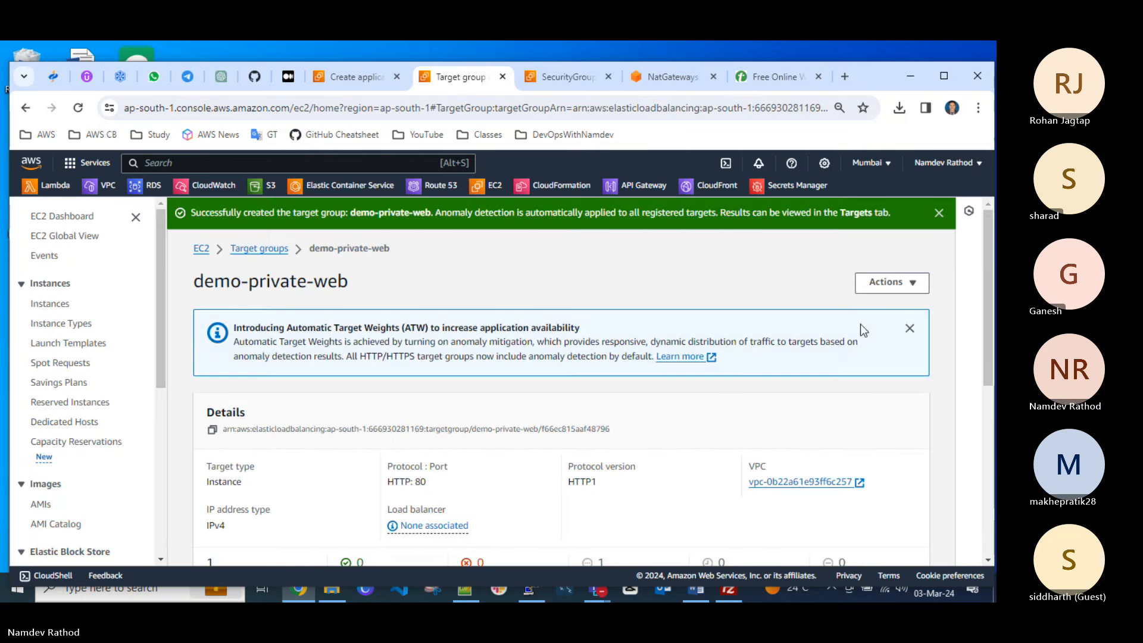
Dismiss the notices on the demo-private-web page and check its details and registered targets.
{"action": "left_click", "coordinate": [939, 213]}
{"action": "scroll", "coordinate": [630, 424], "scroll_direction": "down", "scroll_amount": 3}
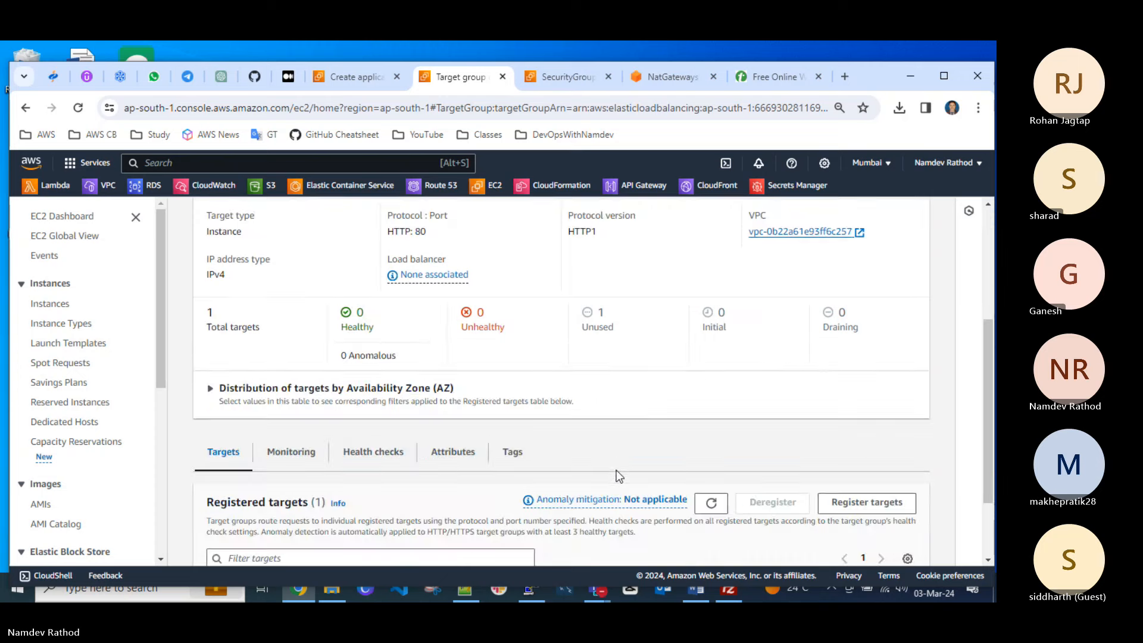
{"action": "scroll", "coordinate": [638, 427], "scroll_direction": "up", "scroll_amount": 3}
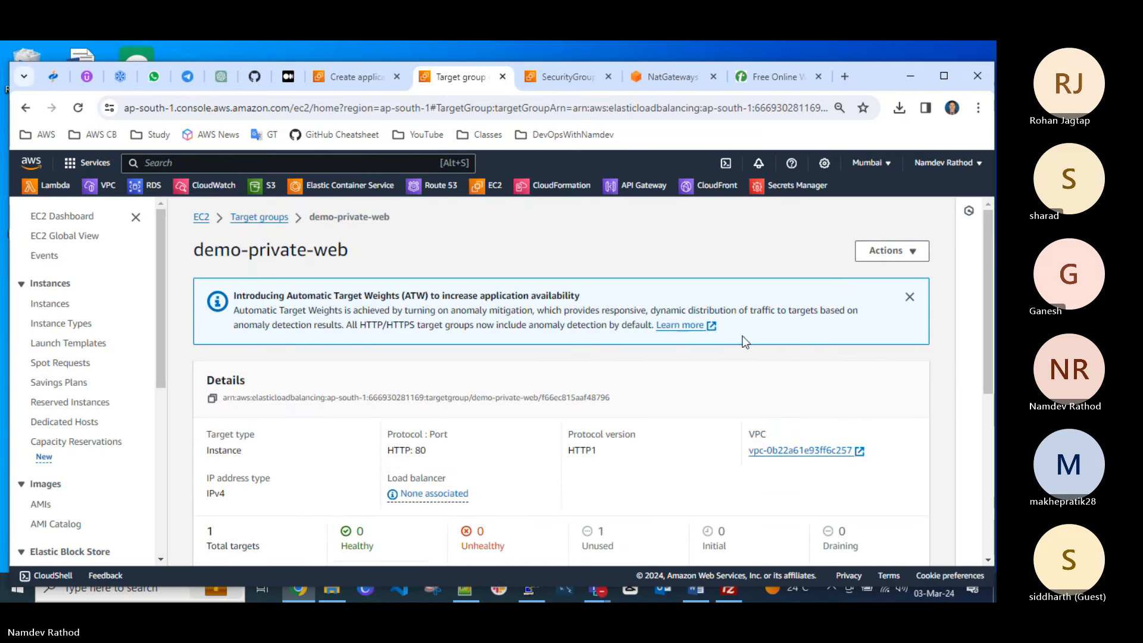
{"action": "left_click", "coordinate": [909, 296]}
{"action": "scroll", "coordinate": [417, 368], "scroll_direction": "down", "scroll_amount": 3}
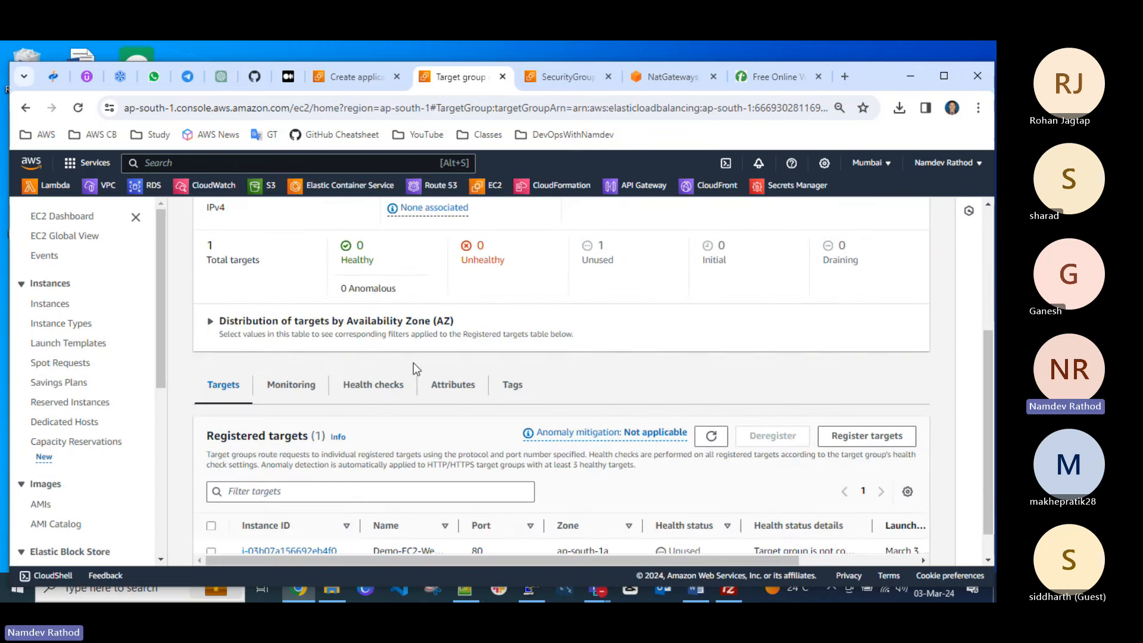
Return to the load balancer setup, refresh the target groups, and forward the HTTP:80 listener to demo-private-web.
{"action": "left_click", "coordinate": [349, 74]}
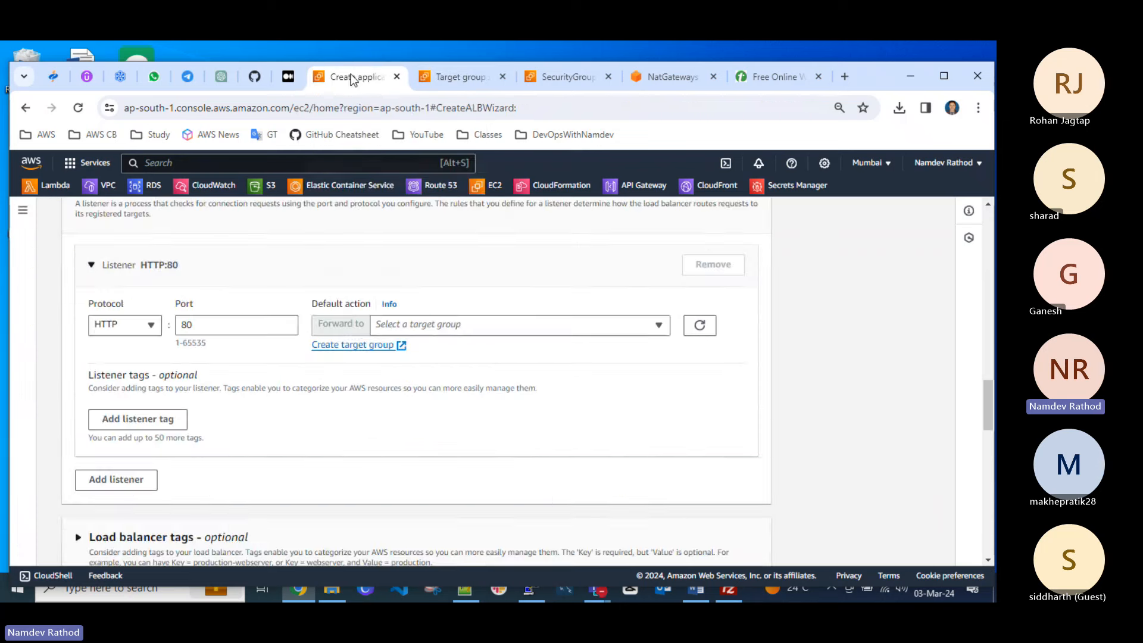
{"action": "left_click", "coordinate": [700, 325]}
{"action": "left_click", "coordinate": [431, 327]}
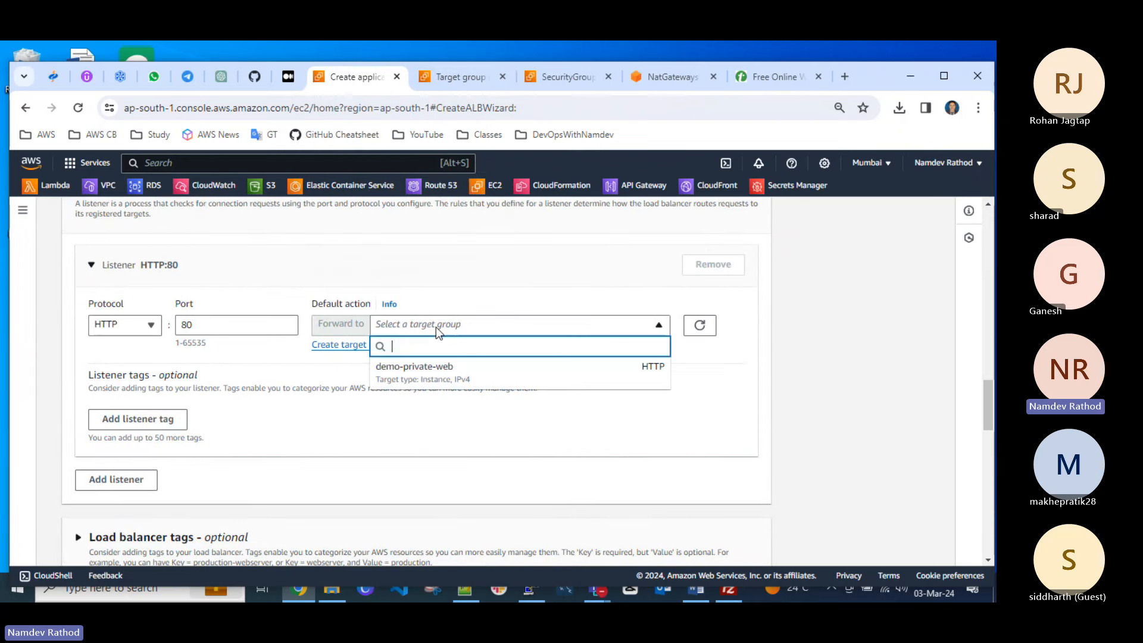
{"action": "left_click", "coordinate": [435, 379]}
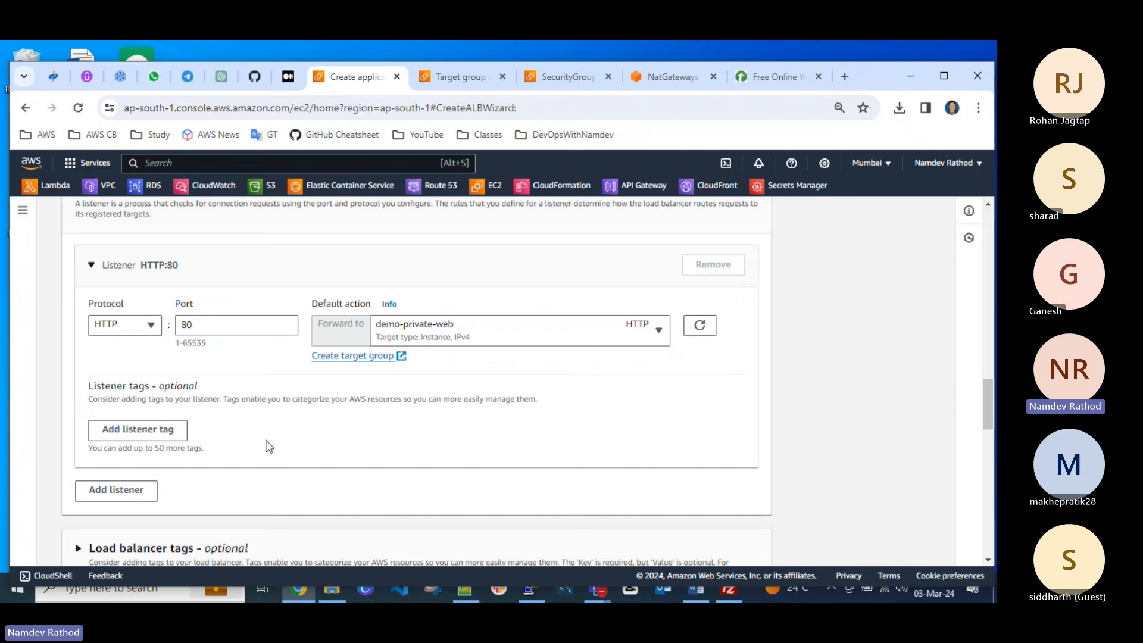
Review the optional service integrations and the configuration summary of the load balancer.
{"action": "scroll", "coordinate": [269, 446], "scroll_direction": "down", "scroll_amount": 5}
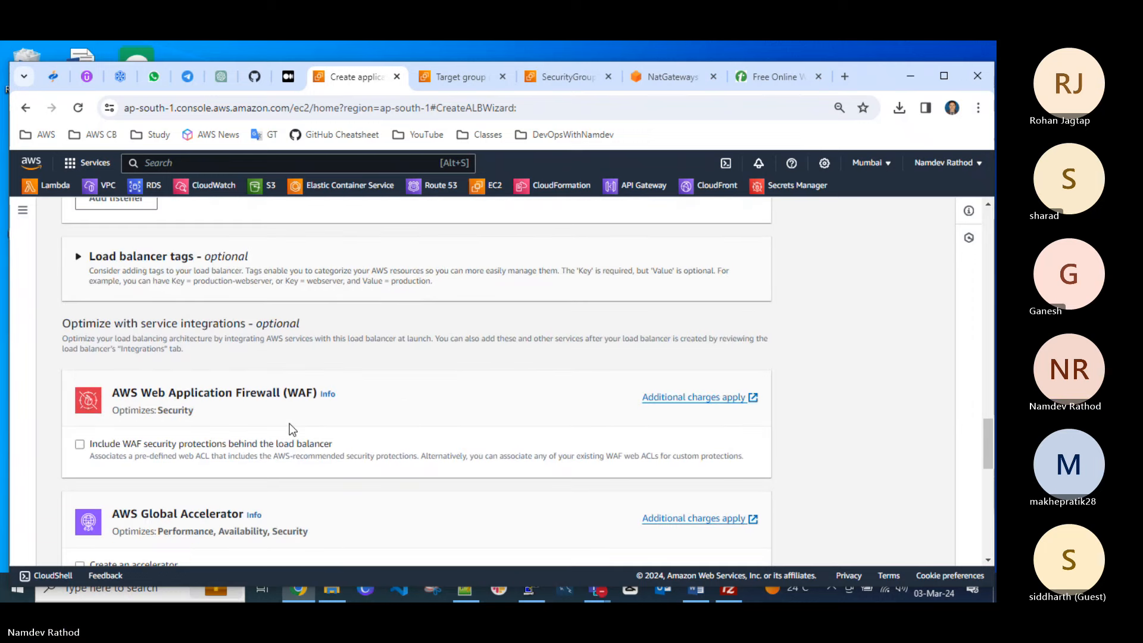
{"action": "scroll", "coordinate": [288, 429], "scroll_direction": "down", "scroll_amount": 6}
{"action": "scroll", "coordinate": [253, 455], "scroll_direction": "down", "scroll_amount": 5}
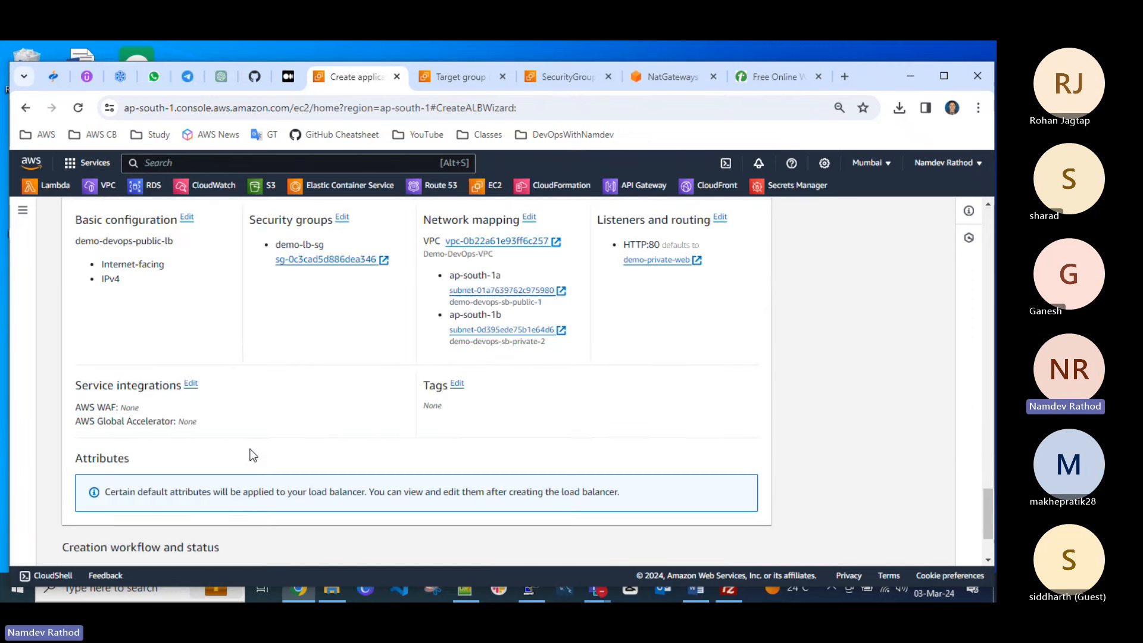
{"action": "scroll", "coordinate": [253, 456], "scroll_direction": "down", "scroll_amount": 2}
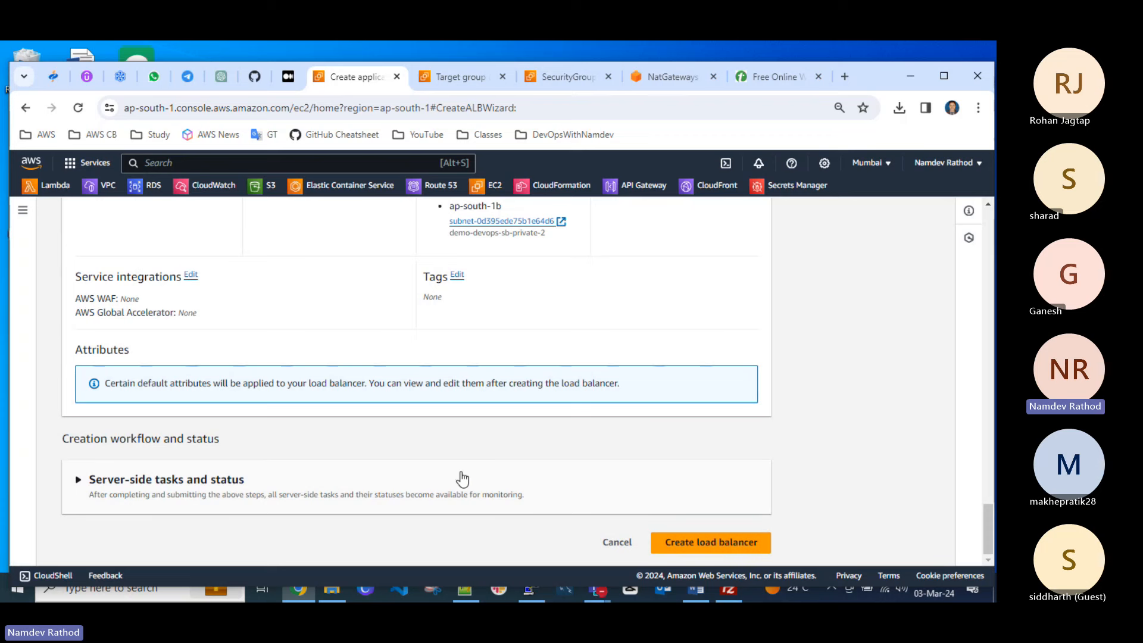
{"action": "scroll", "coordinate": [417, 476], "scroll_direction": "up", "scroll_amount": 10}
{"action": "scroll", "coordinate": [312, 456], "scroll_direction": "up", "scroll_amount": 10}
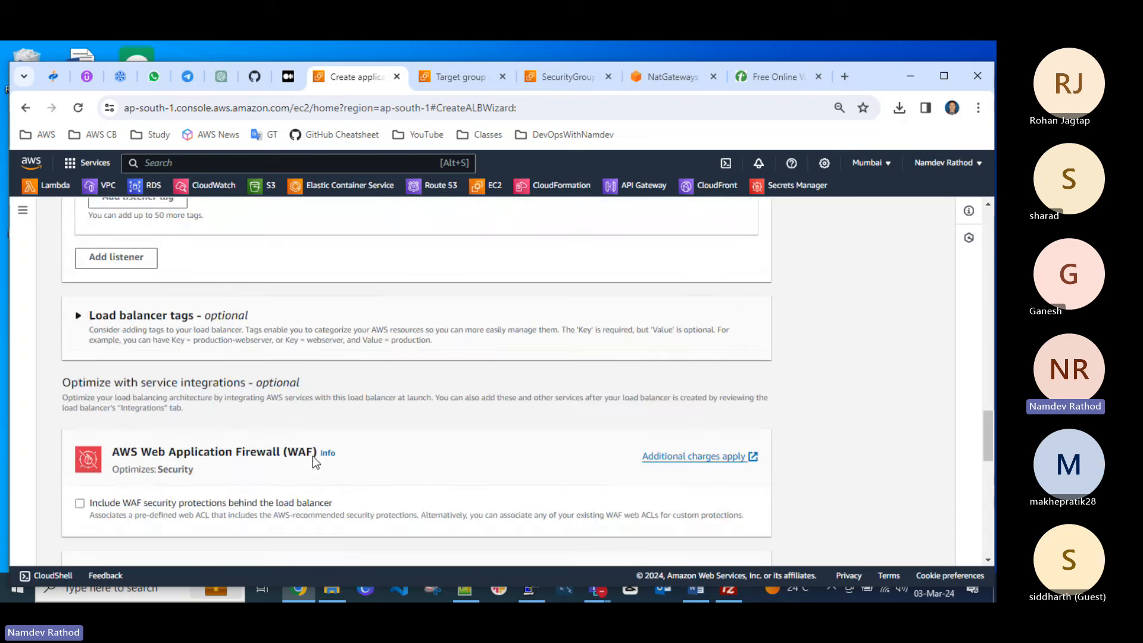
Add a second listener using HTTPS on port 443 that forwards to demo-private-web.
{"action": "scroll", "coordinate": [218, 463], "scroll_direction": "down", "scroll_amount": 2}
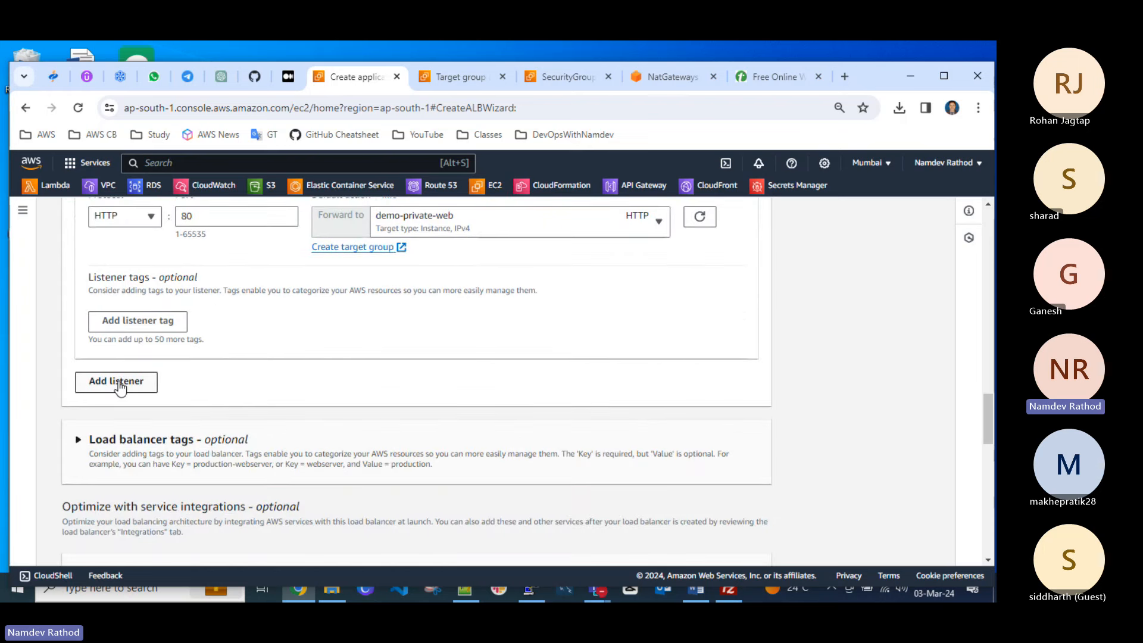
{"action": "left_click", "coordinate": [117, 381]}
{"action": "scroll", "coordinate": [113, 405], "scroll_direction": "up", "scroll_amount": 3}
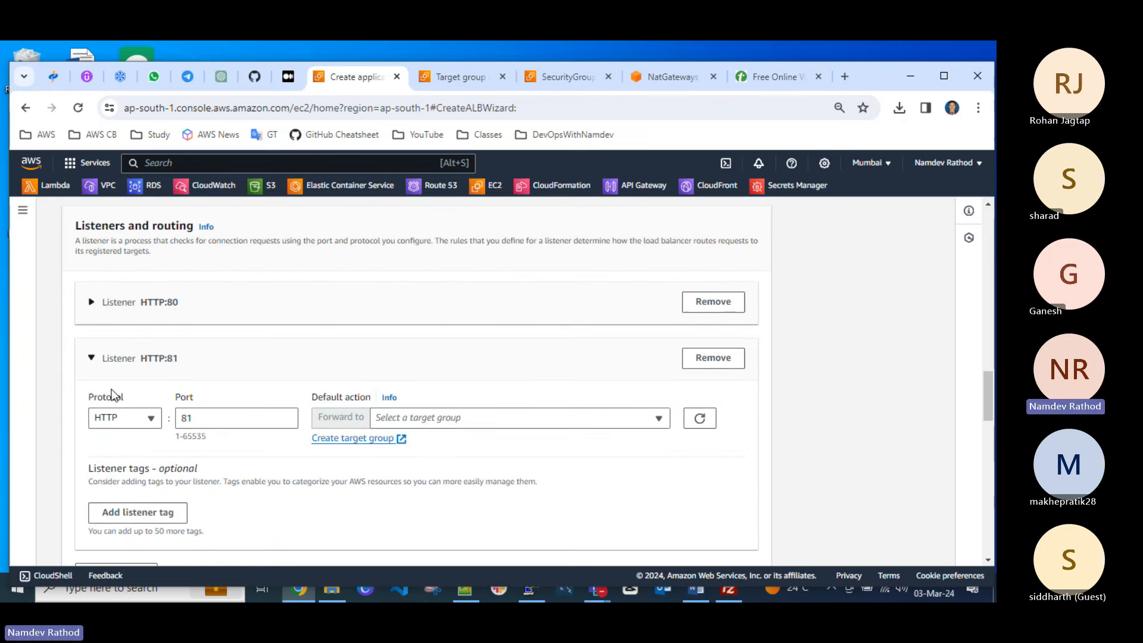
{"action": "left_click", "coordinate": [122, 424]}
{"action": "left_click", "coordinate": [123, 463]}
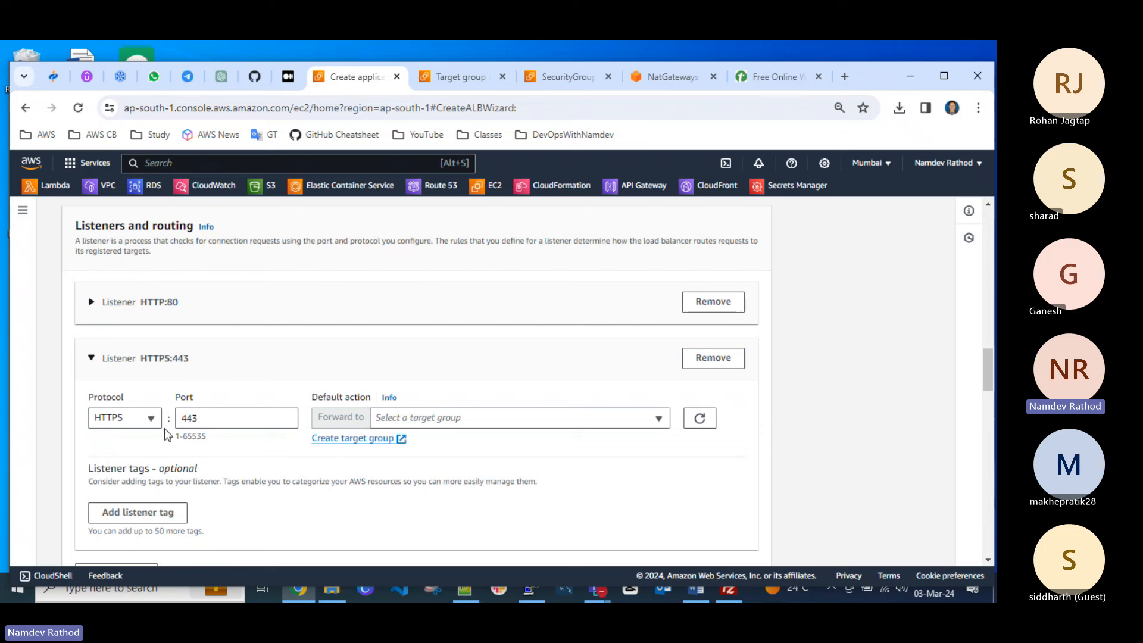
{"action": "left_click", "coordinate": [464, 421]}
{"action": "left_click", "coordinate": [453, 469]}
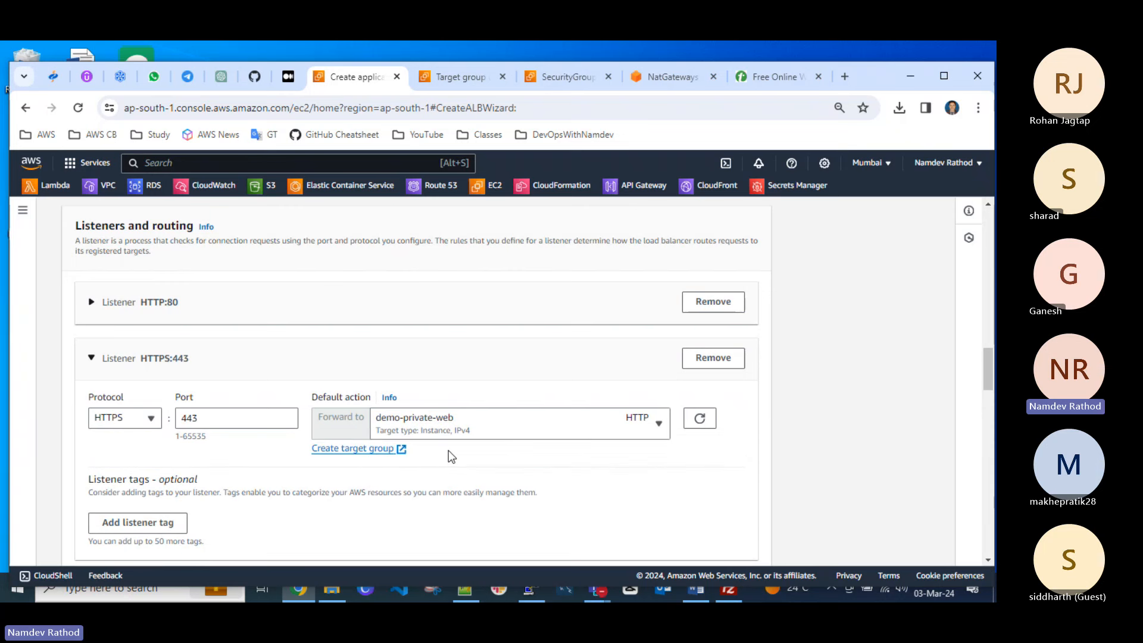
Choose the *.awsguruji.net certificate from ACM as the default SSL/TLS server certificate, keeping the recommended security policy.
{"action": "scroll", "coordinate": [449, 450], "scroll_direction": "down", "scroll_amount": 6}
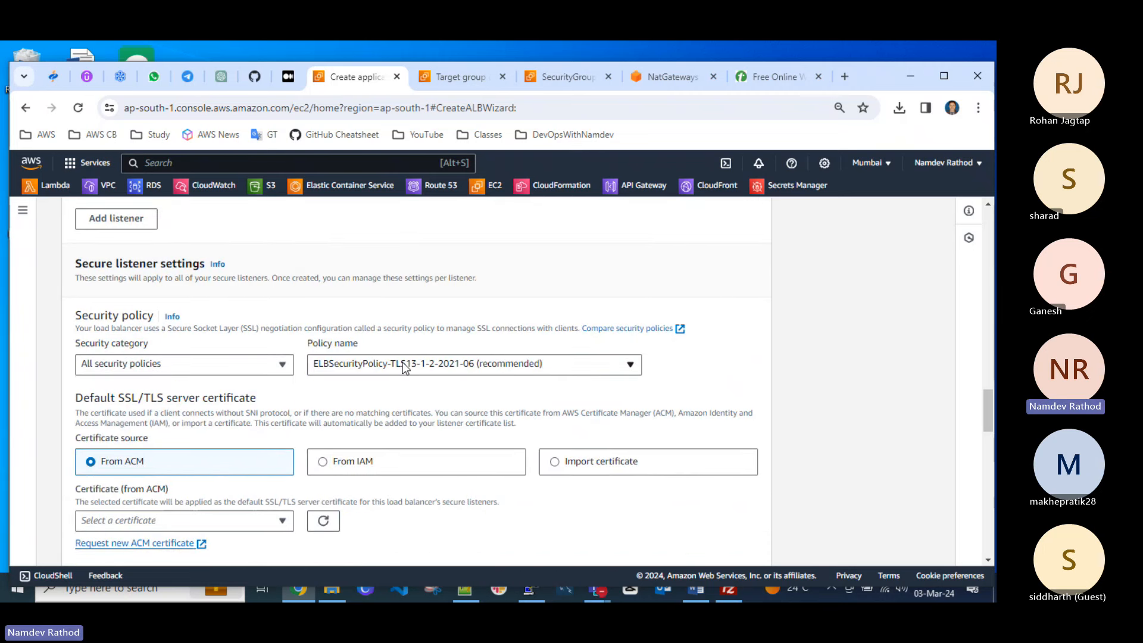
{"action": "scroll", "coordinate": [405, 368], "scroll_direction": "down", "scroll_amount": 3}
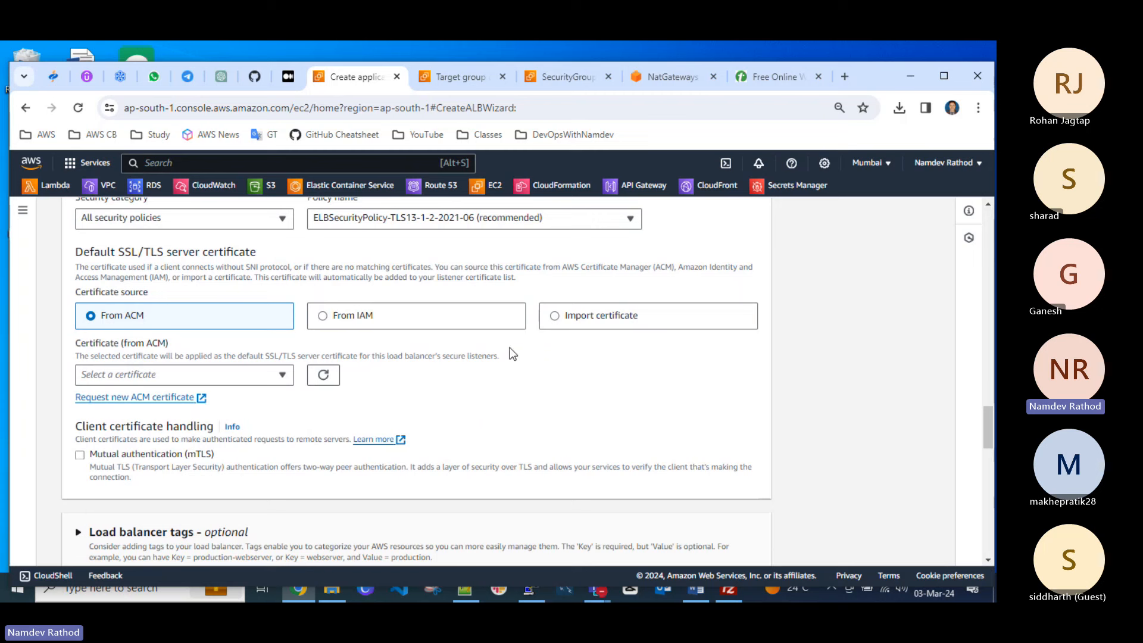
{"action": "left_click", "coordinate": [269, 375]}
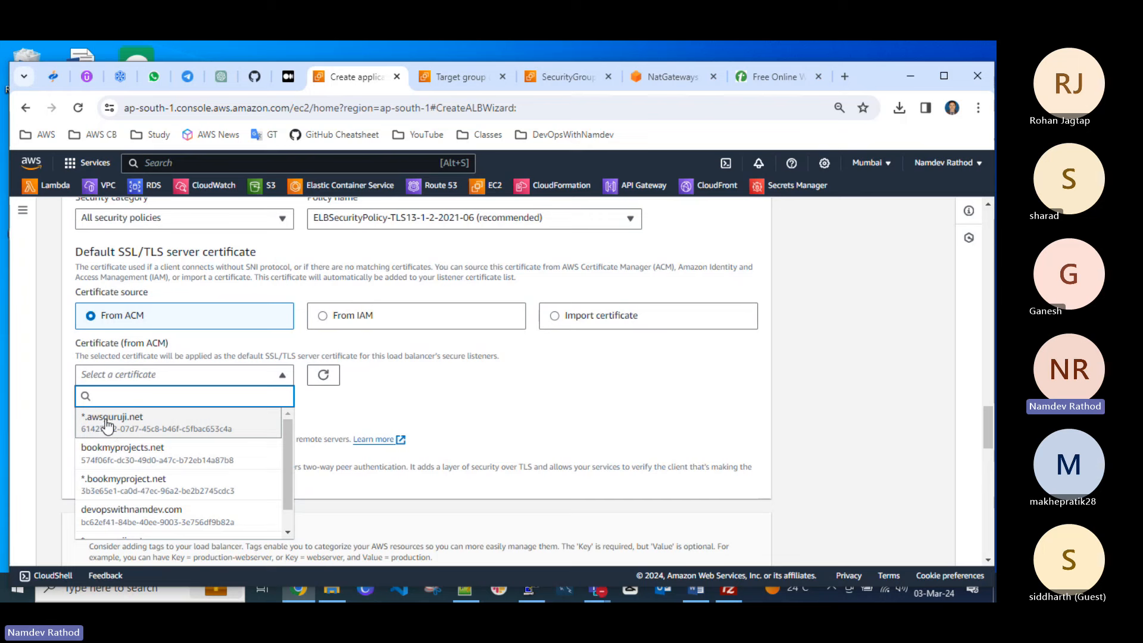
{"action": "left_click", "coordinate": [138, 425]}
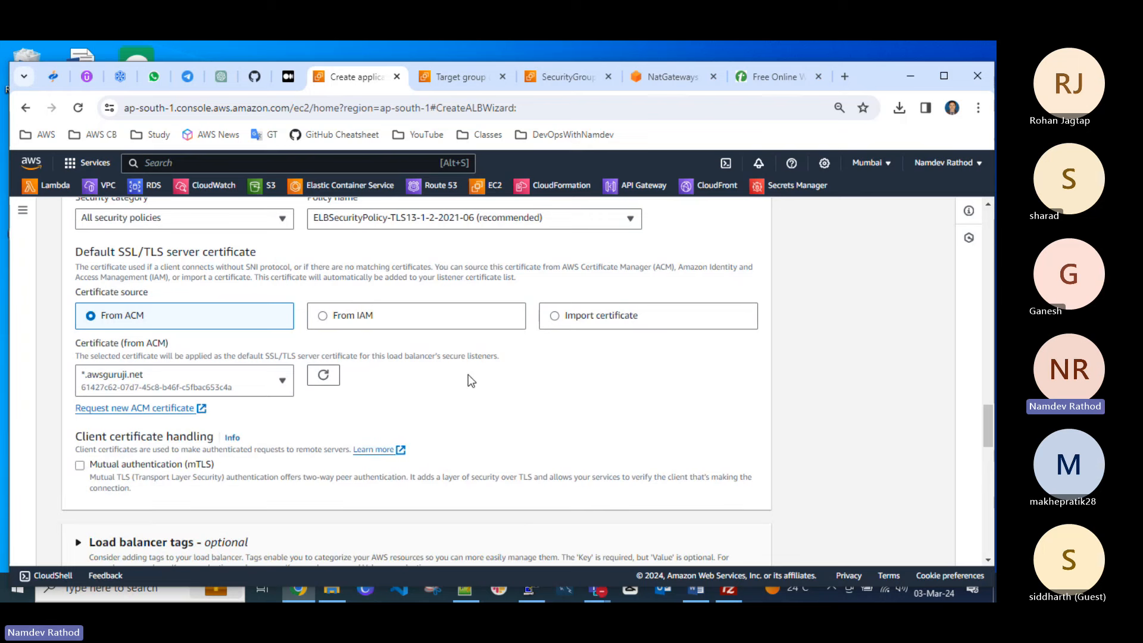
Create the load balancer with the remaining settings at their defaults and dismiss the notification.
{"action": "scroll", "coordinate": [470, 378], "scroll_direction": "down", "scroll_amount": 6}
{"action": "scroll", "coordinate": [484, 393], "scroll_direction": "up", "scroll_amount": 5}
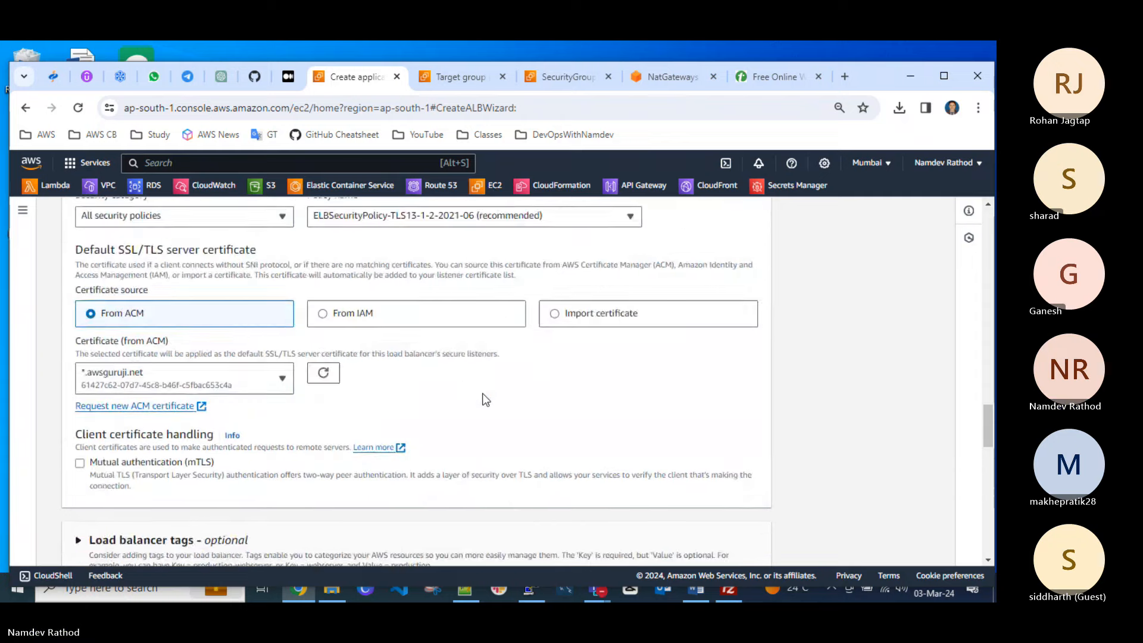
{"action": "scroll", "coordinate": [485, 393], "scroll_direction": "down", "scroll_amount": 15}
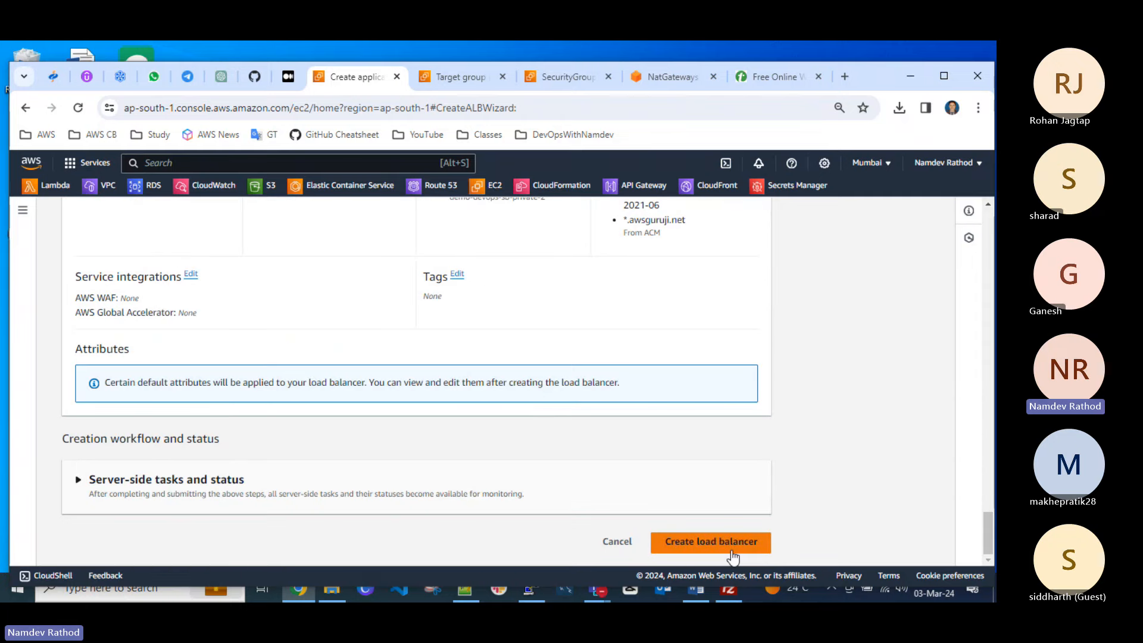
{"action": "left_click", "coordinate": [748, 547]}
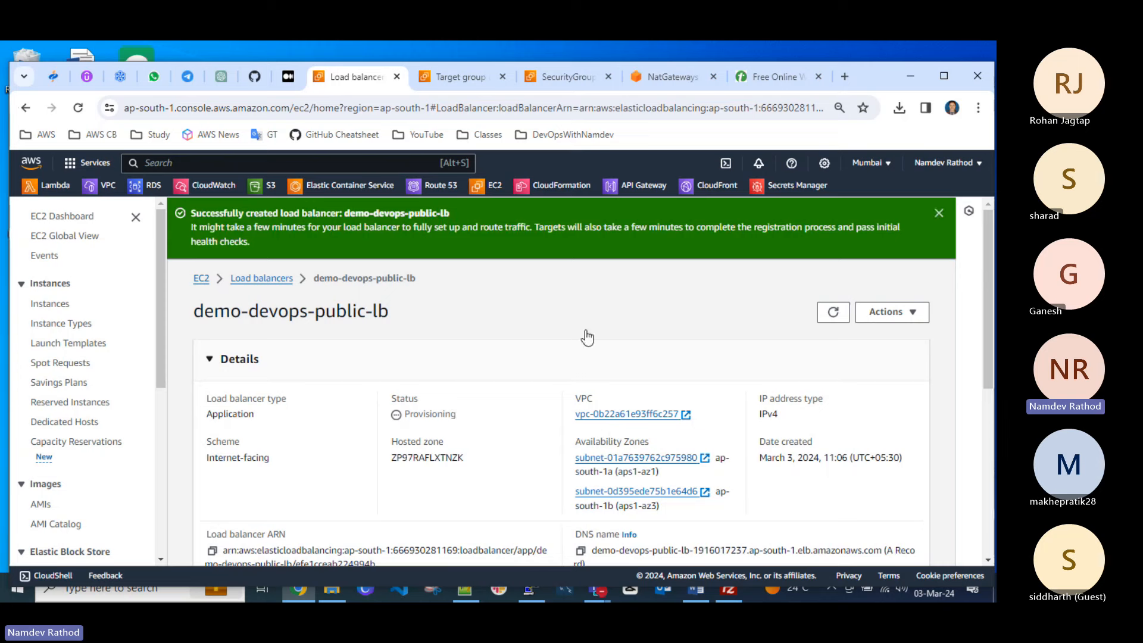
{"action": "left_click", "coordinate": [938, 212]}
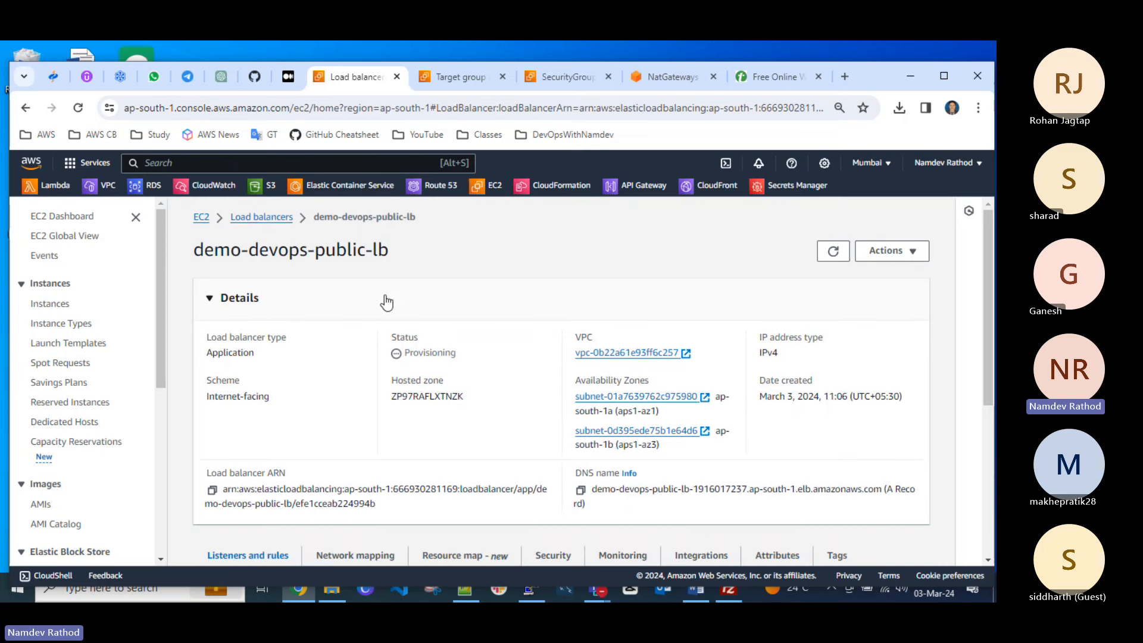
Open the load balancers list, enlarge its viewing area, and refresh it repeatedly to check the state of demo-devops-public-lb.
{"action": "left_click", "coordinate": [262, 217]}
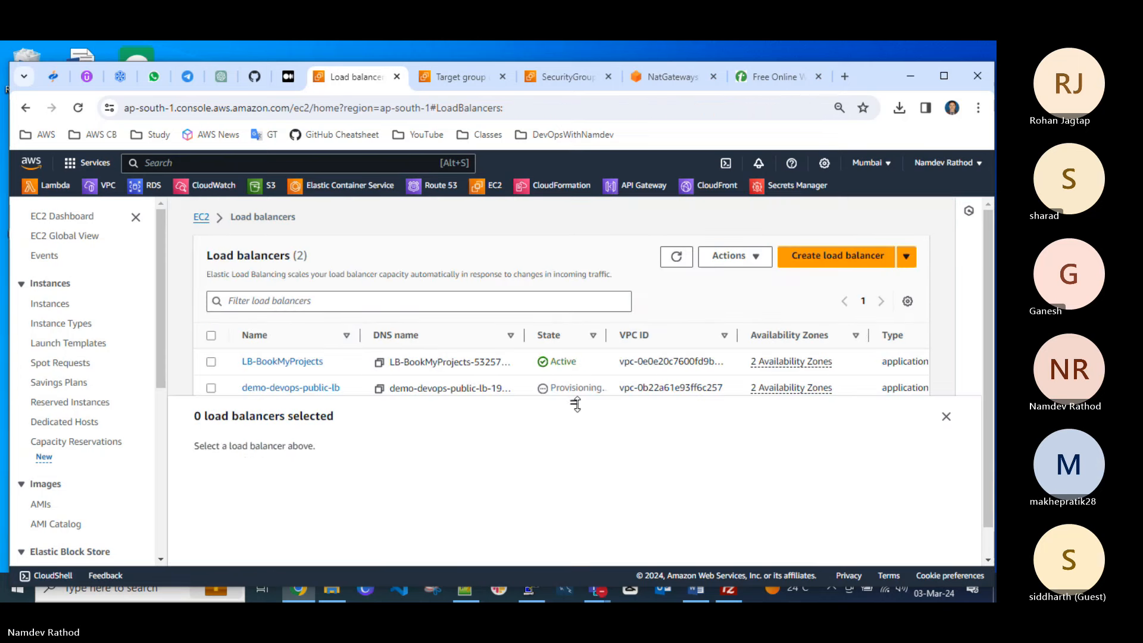
{"action": "left_click_drag", "start_coordinate": [574, 403], "coordinate": [583, 440]}
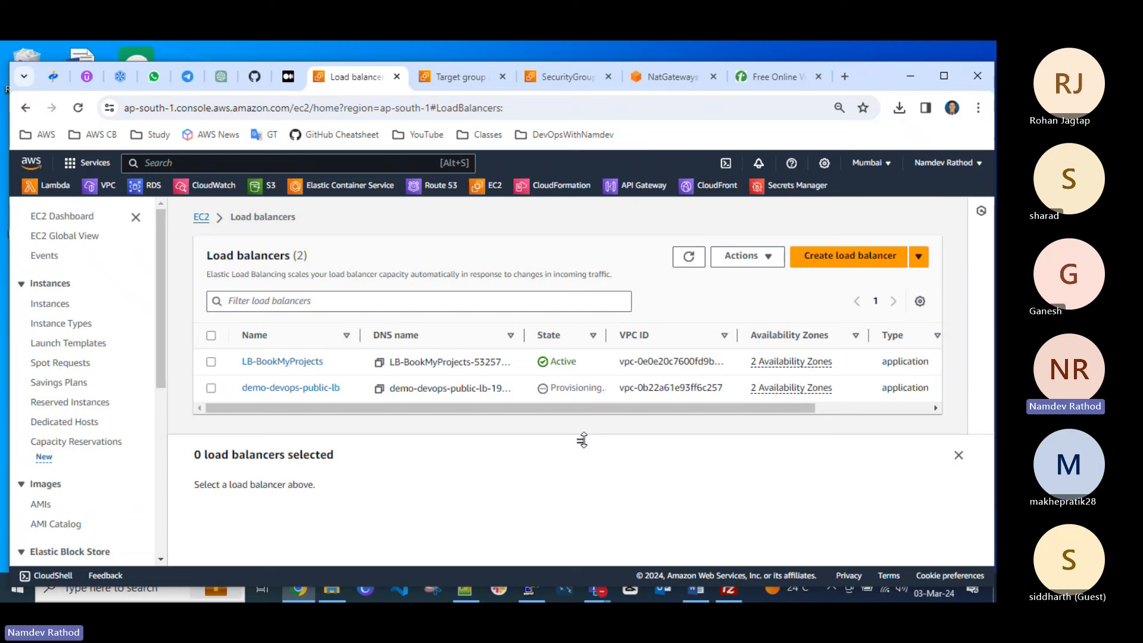
{"action": "left_click", "coordinate": [689, 256]}
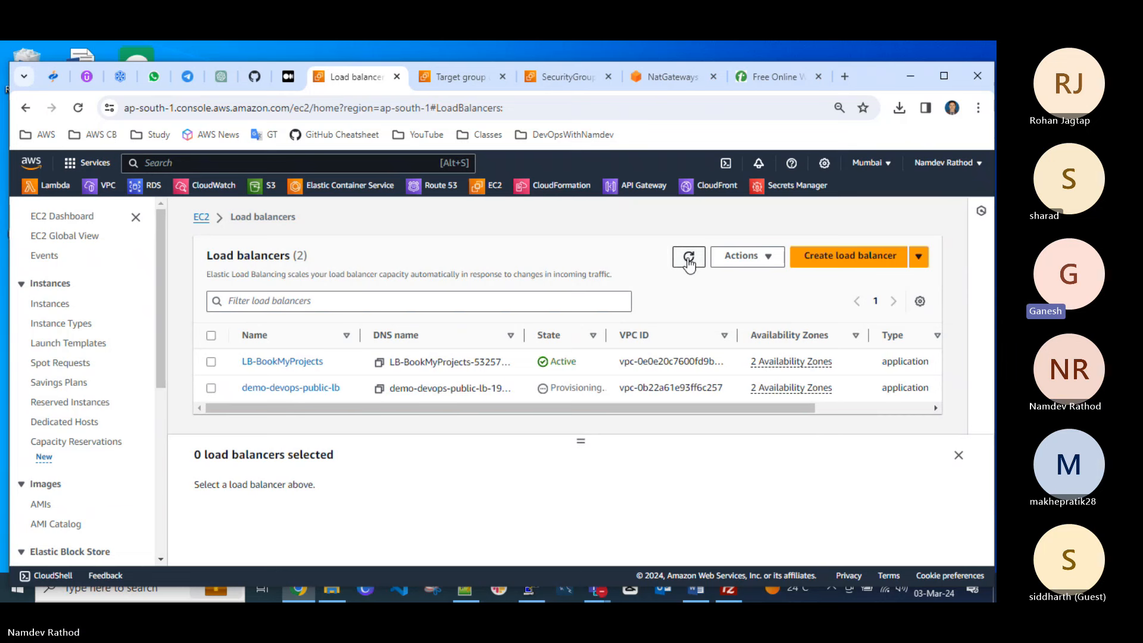
{"action": "left_click", "coordinate": [687, 262]}
{"action": "left_click", "coordinate": [687, 262]}
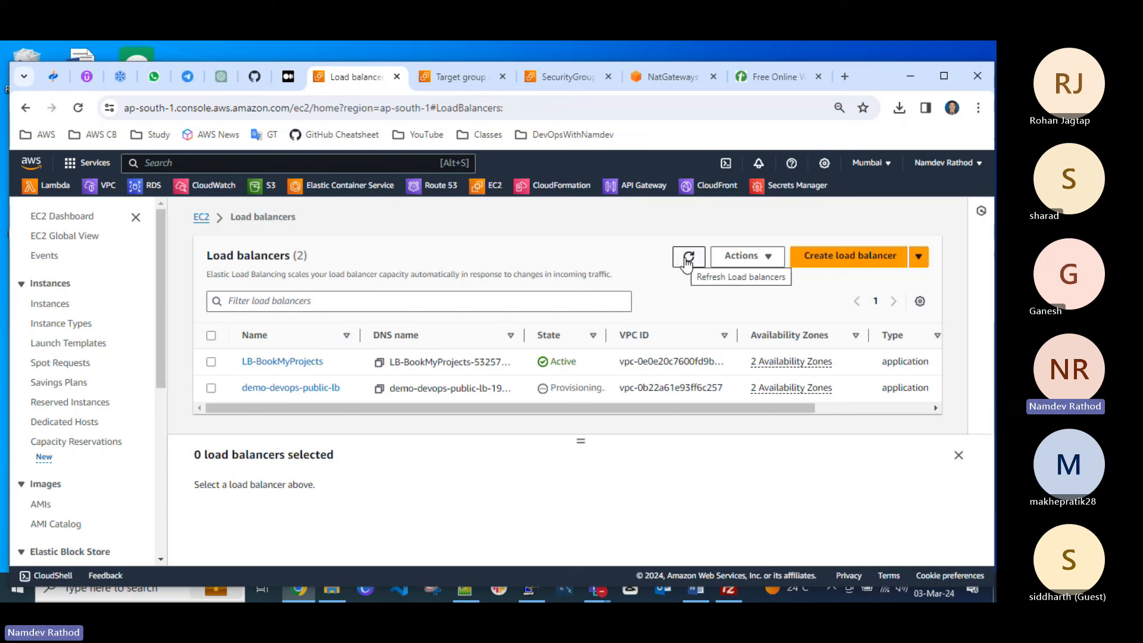
{"action": "left_click", "coordinate": [688, 262]}
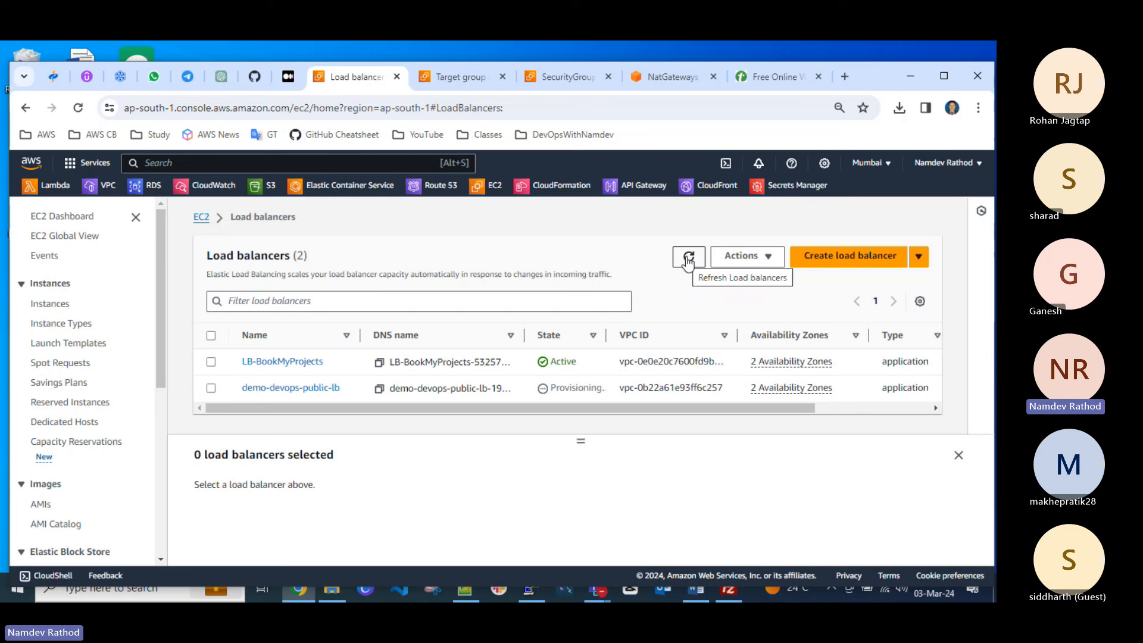
{"action": "left_click", "coordinate": [688, 262]}
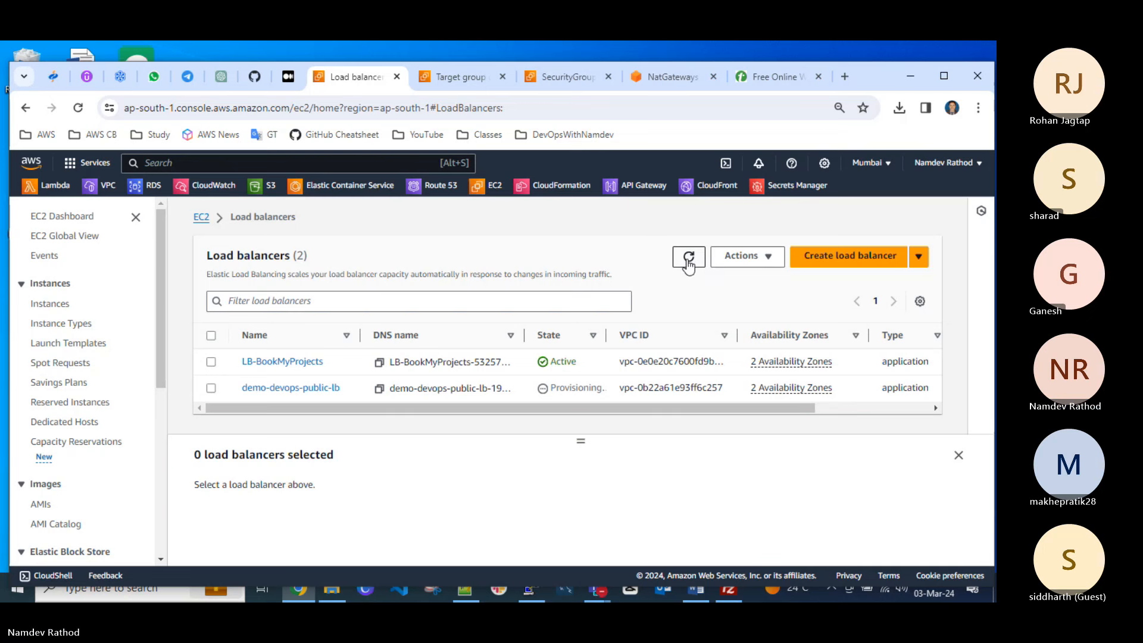
{"action": "left_click", "coordinate": [689, 263]}
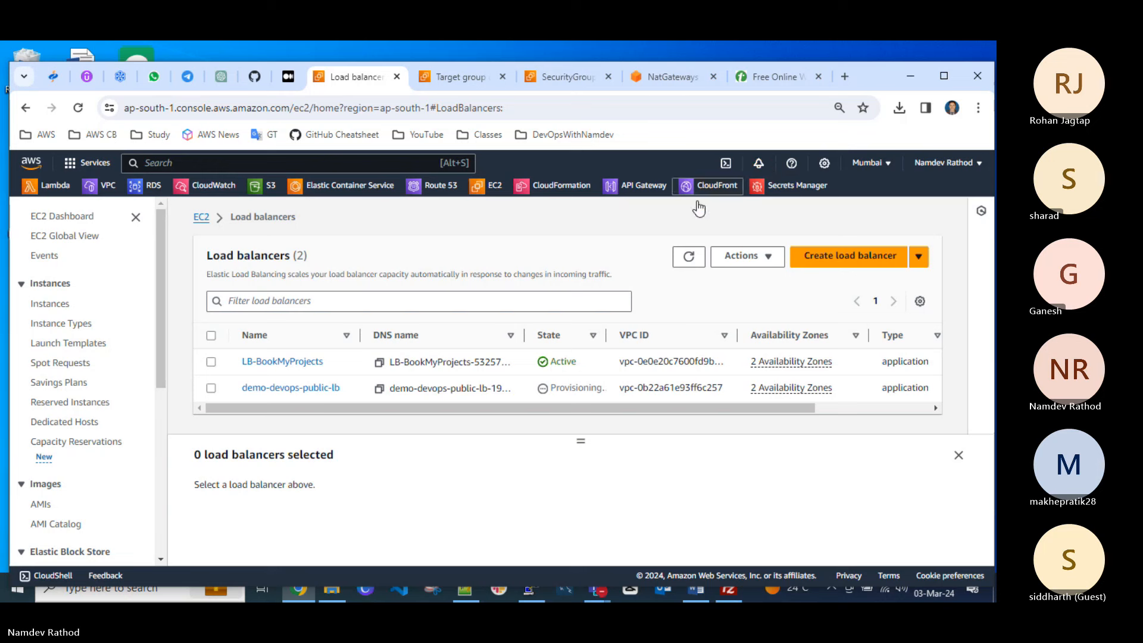
{"action": "left_click", "coordinate": [688, 261]}
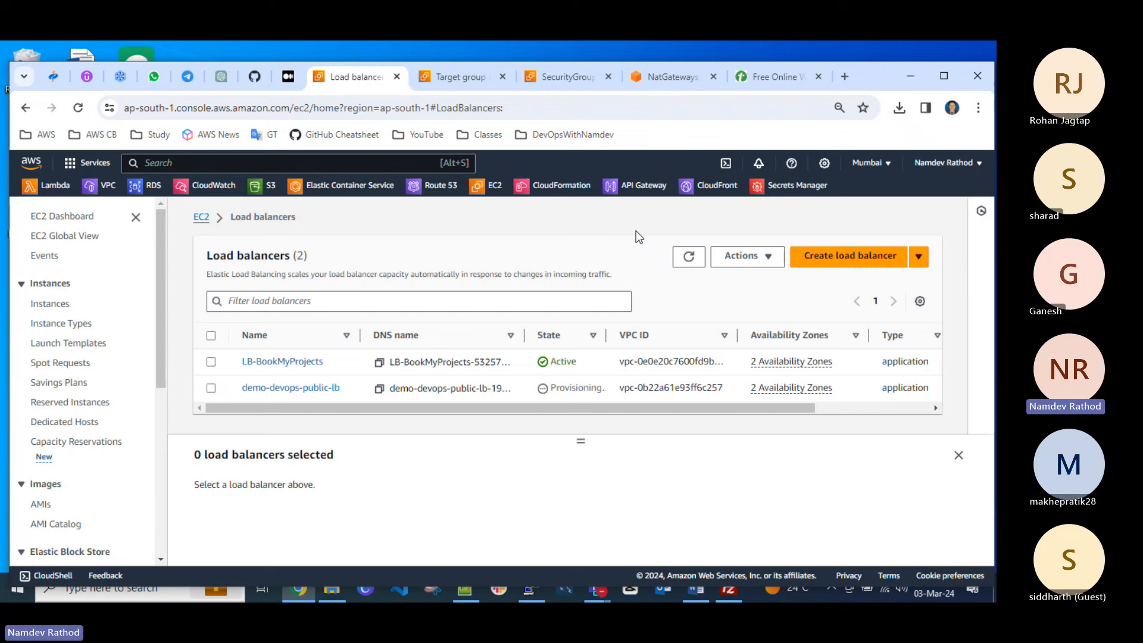
Search the web for "free tier limitation" in a new browser tab and open the AWS Free Tier page.
{"action": "left_click", "coordinate": [849, 81]}
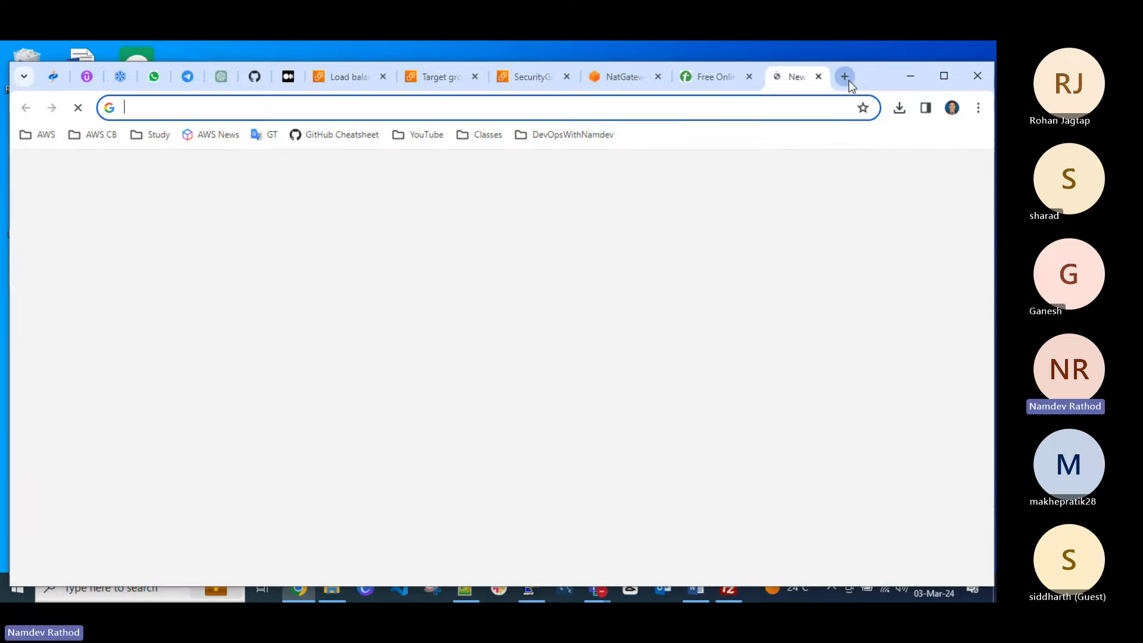
{"action": "type", "text": "free t"}
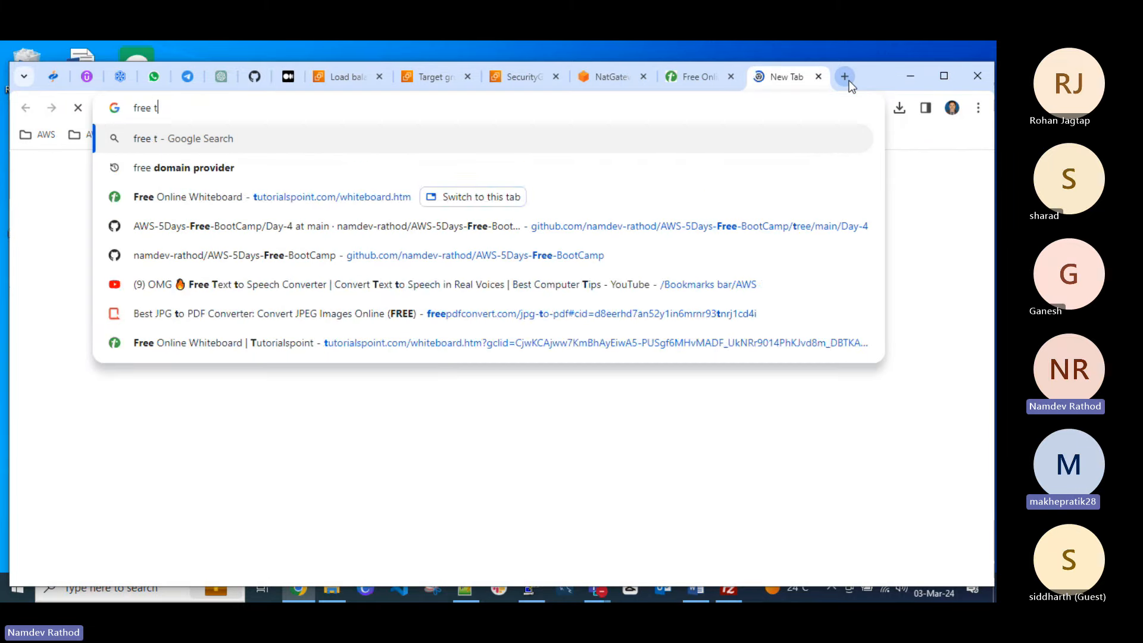
{"action": "type", "text": "ier limia"}
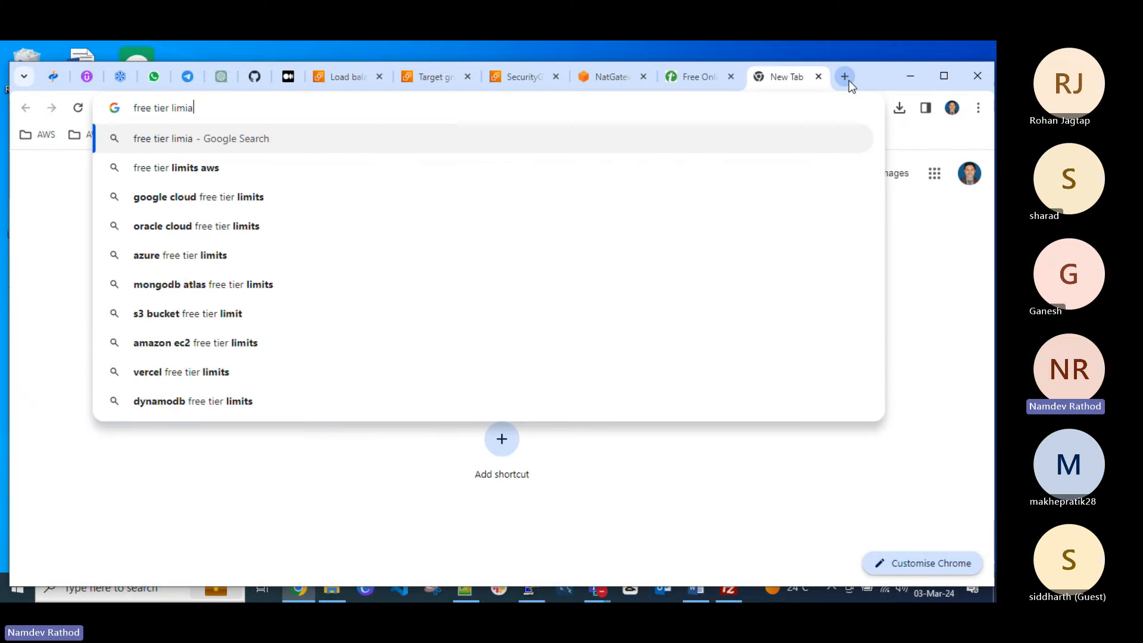
{"action": "key", "text": "BackSpace"}
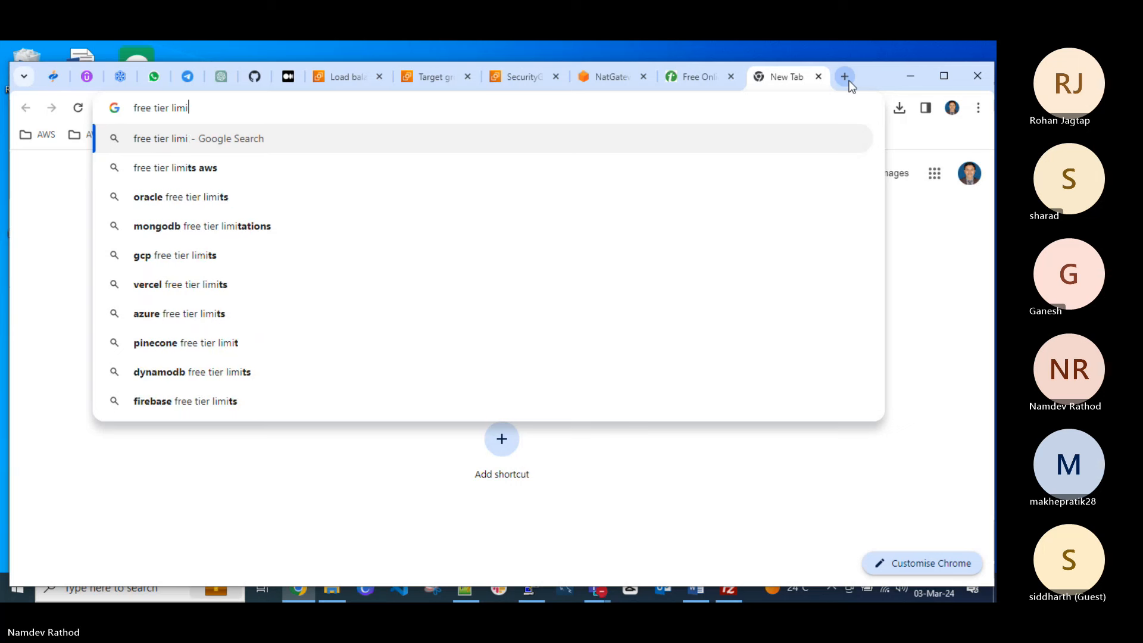
{"action": "type", "text": "tation"}
{"action": "key", "text": "Return"}
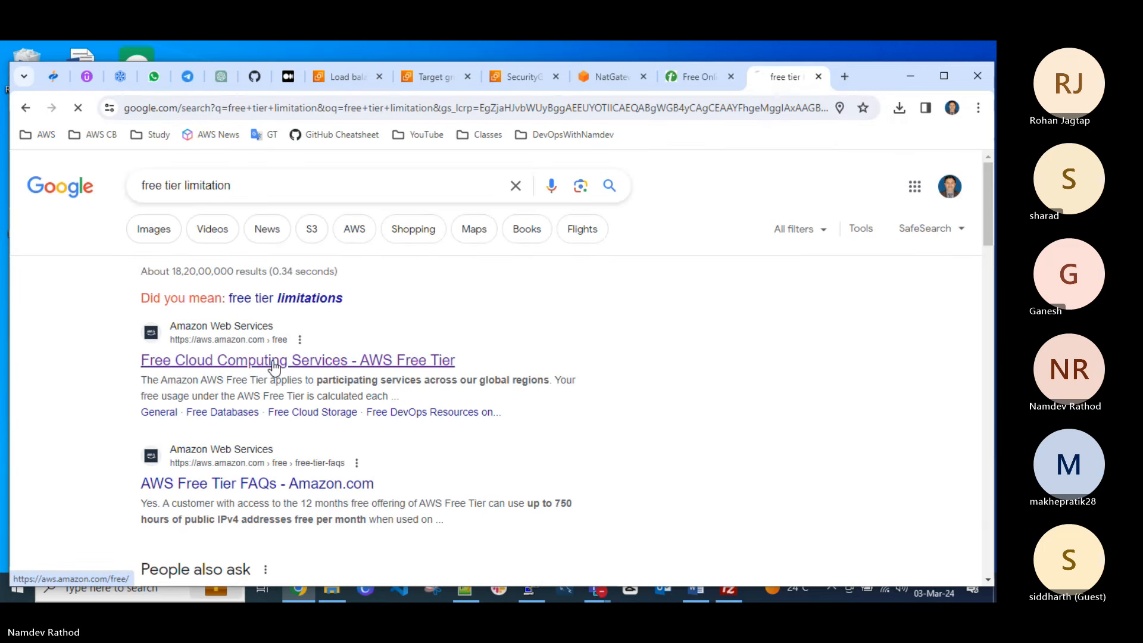
{"action": "left_click", "coordinate": [275, 366]}
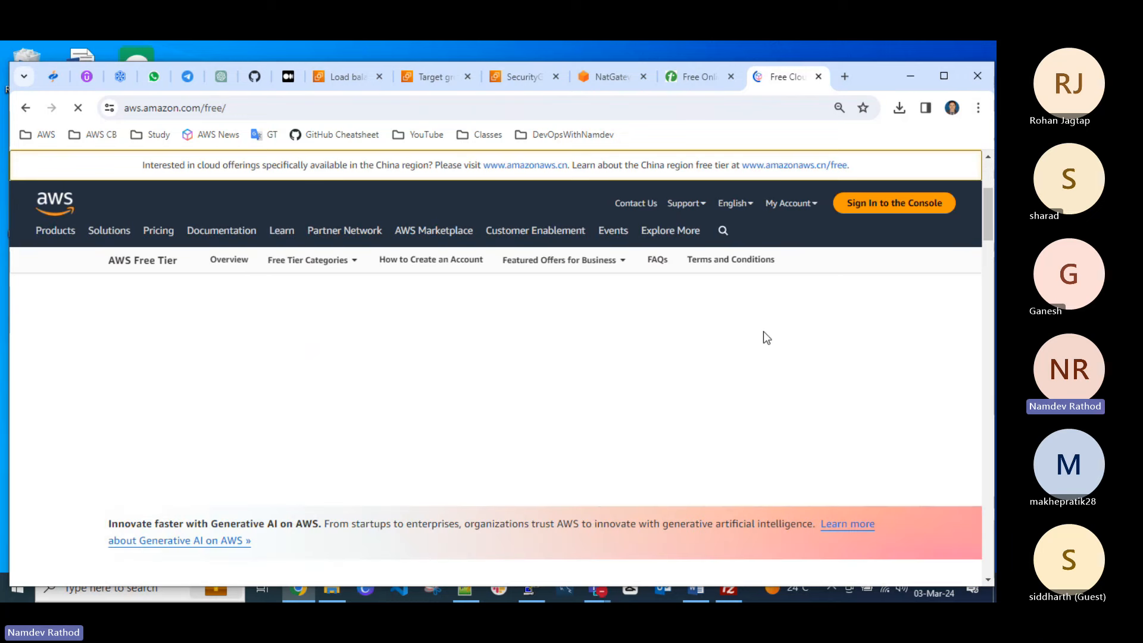
Filter the Free Tier details to the Compute category and read the Elastic Load Balancing offer and its limits.
{"action": "scroll", "coordinate": [512, 396], "scroll_direction": "down", "scroll_amount": 10}
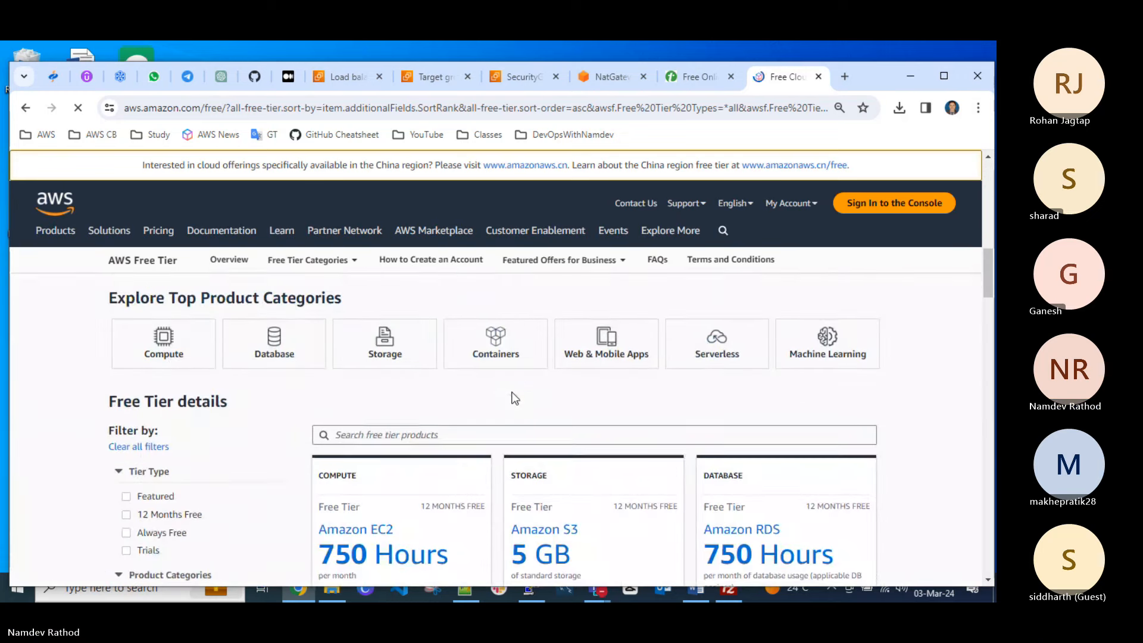
{"action": "left_click", "coordinate": [168, 326]}
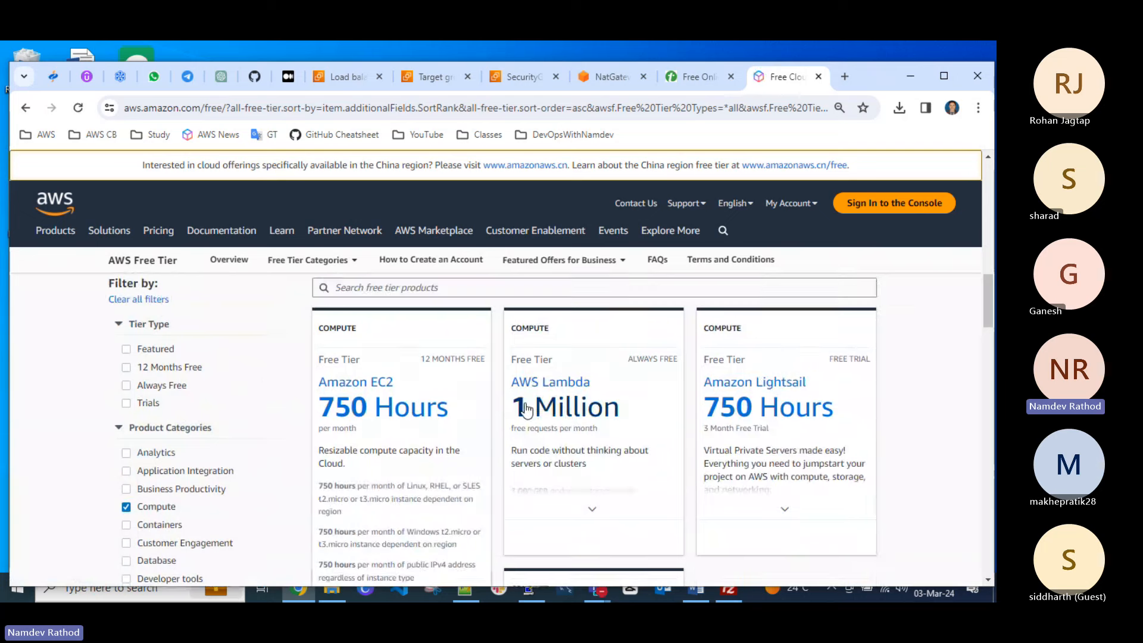
{"action": "scroll", "coordinate": [525, 409], "scroll_direction": "down", "scroll_amount": 3}
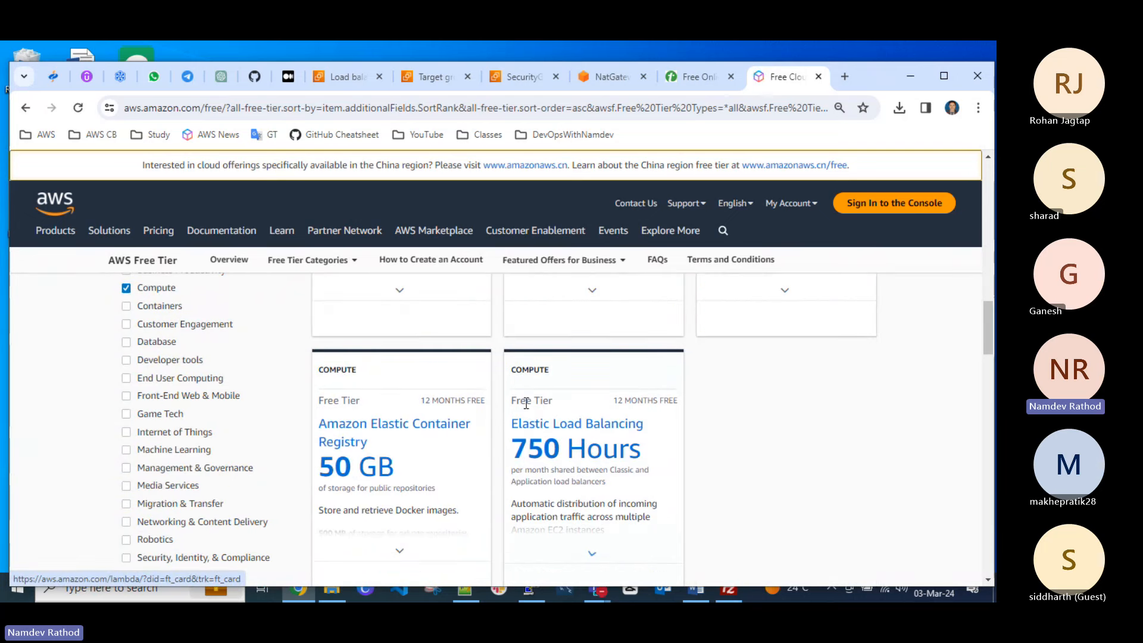
{"action": "scroll", "coordinate": [525, 396], "scroll_direction": "down", "scroll_amount": 1}
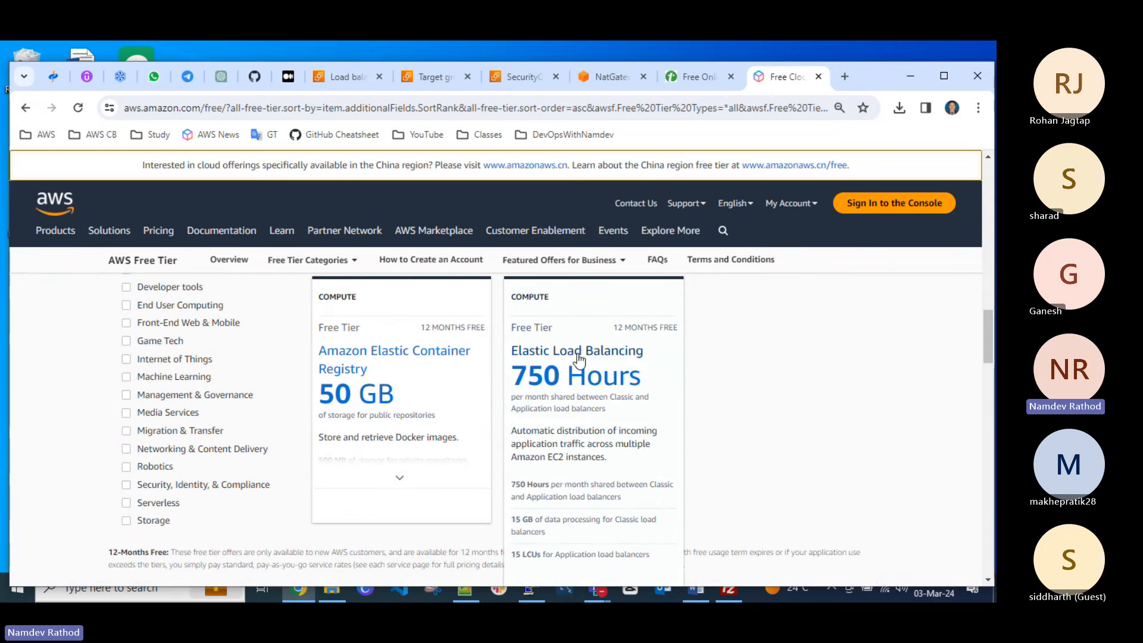
{"action": "scroll", "coordinate": [650, 381], "scroll_direction": "down", "scroll_amount": 1}
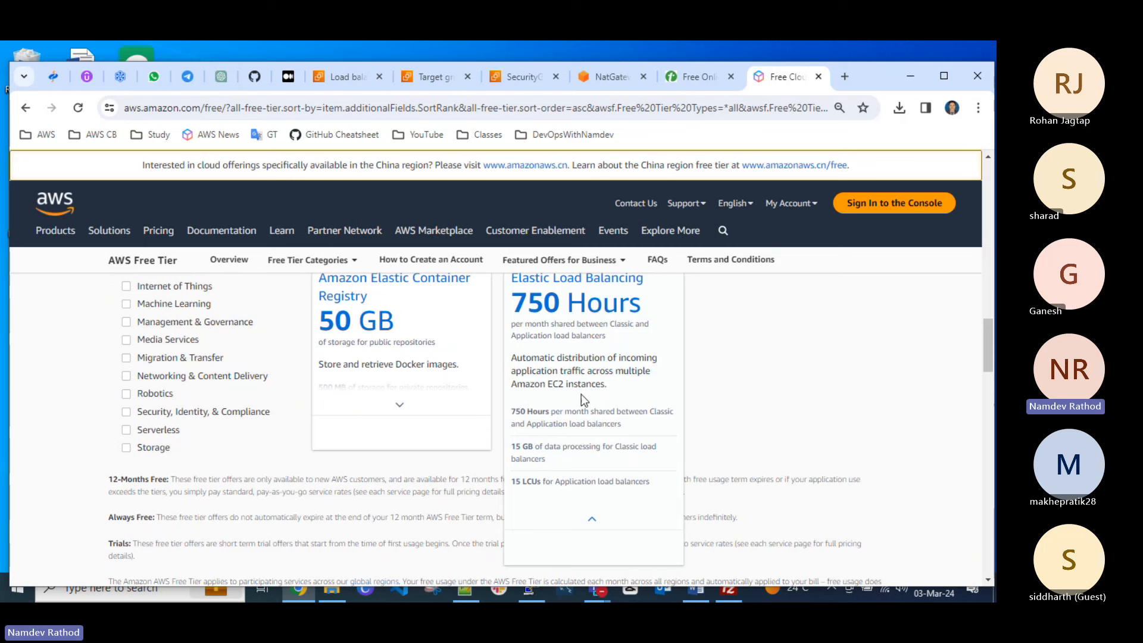
{"action": "scroll", "coordinate": [563, 386], "scroll_direction": "down", "scroll_amount": 2}
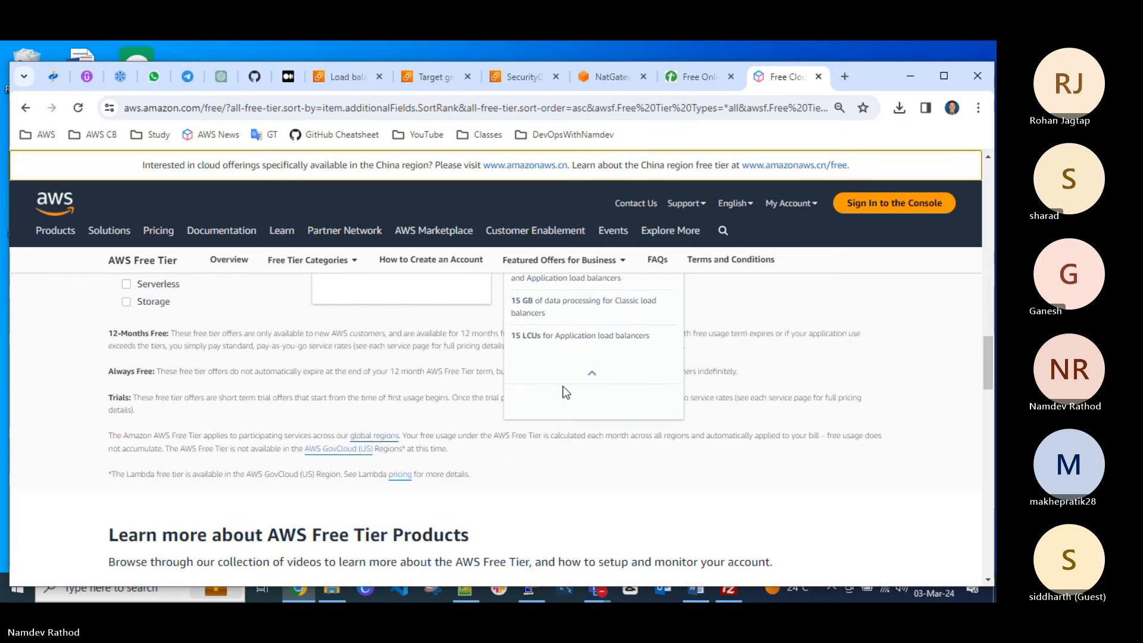
{"action": "scroll", "coordinate": [563, 386], "scroll_direction": "up", "scroll_amount": 1}
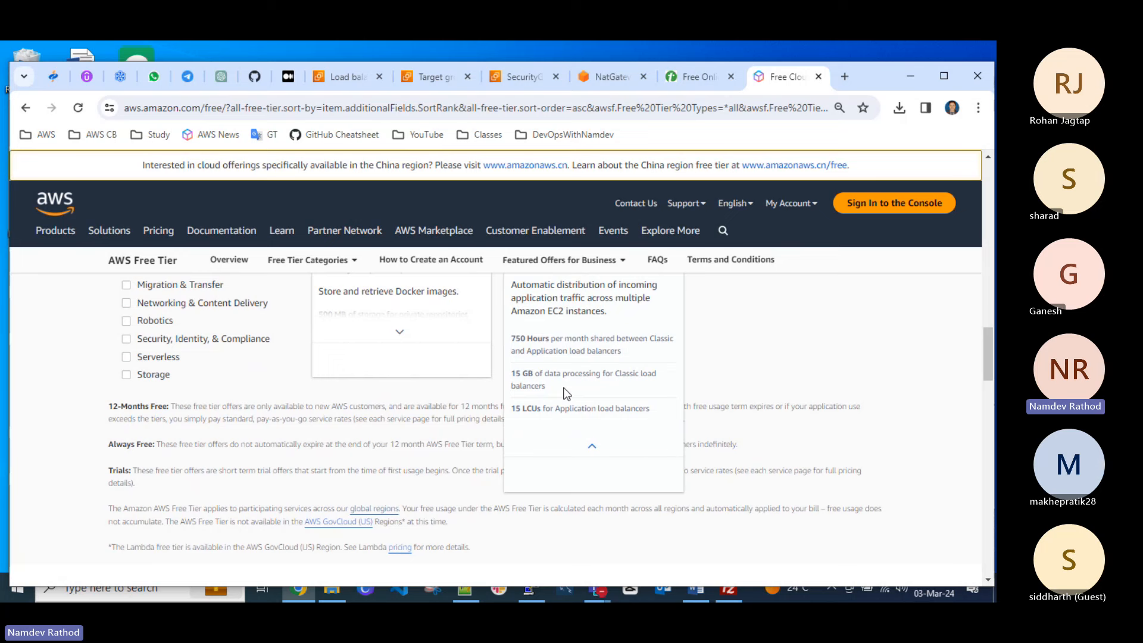
{"action": "scroll", "coordinate": [567, 393], "scroll_direction": "up", "scroll_amount": 1}
{"action": "scroll", "coordinate": [568, 391], "scroll_direction": "up", "scroll_amount": 1}
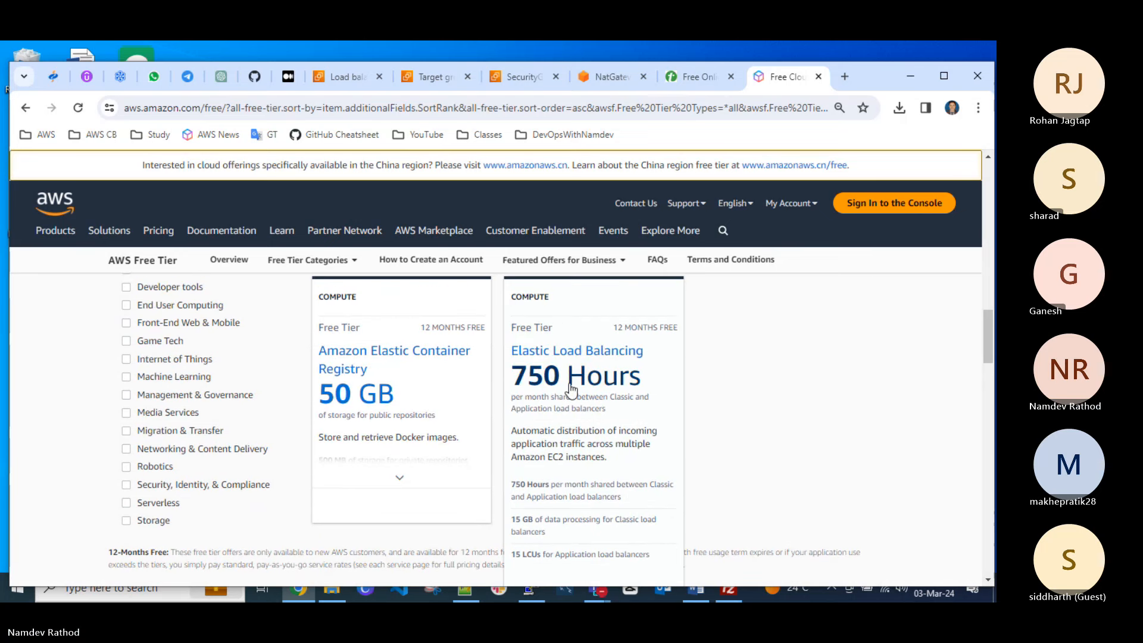
{"action": "scroll", "coordinate": [580, 434], "scroll_direction": "down", "scroll_amount": 2}
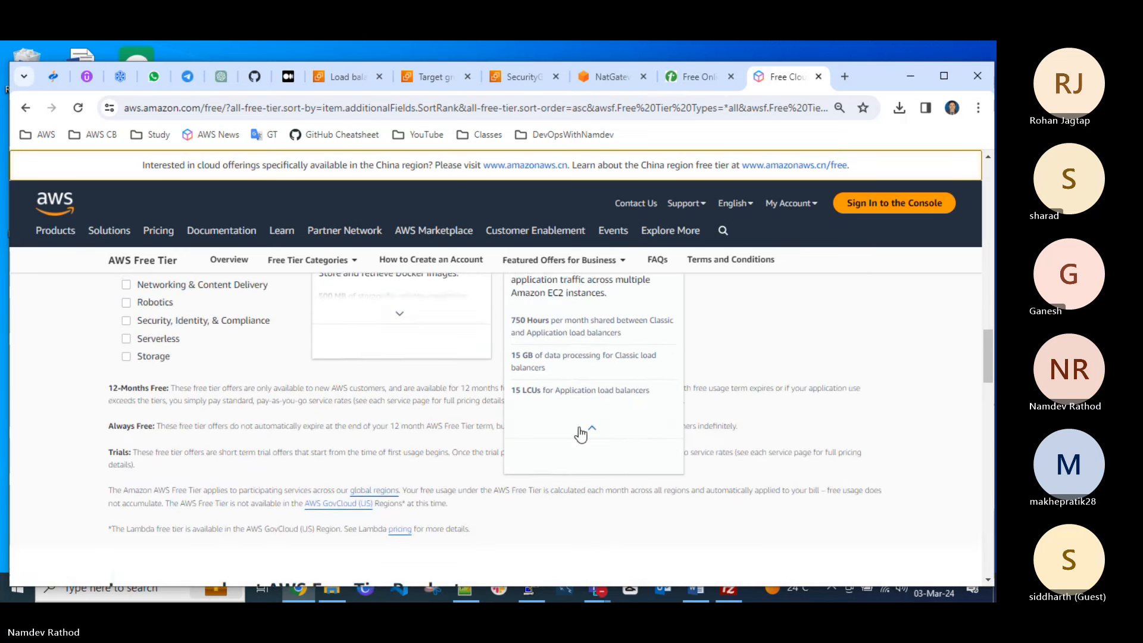
{"action": "scroll", "coordinate": [580, 435], "scroll_direction": "down", "scroll_amount": 2}
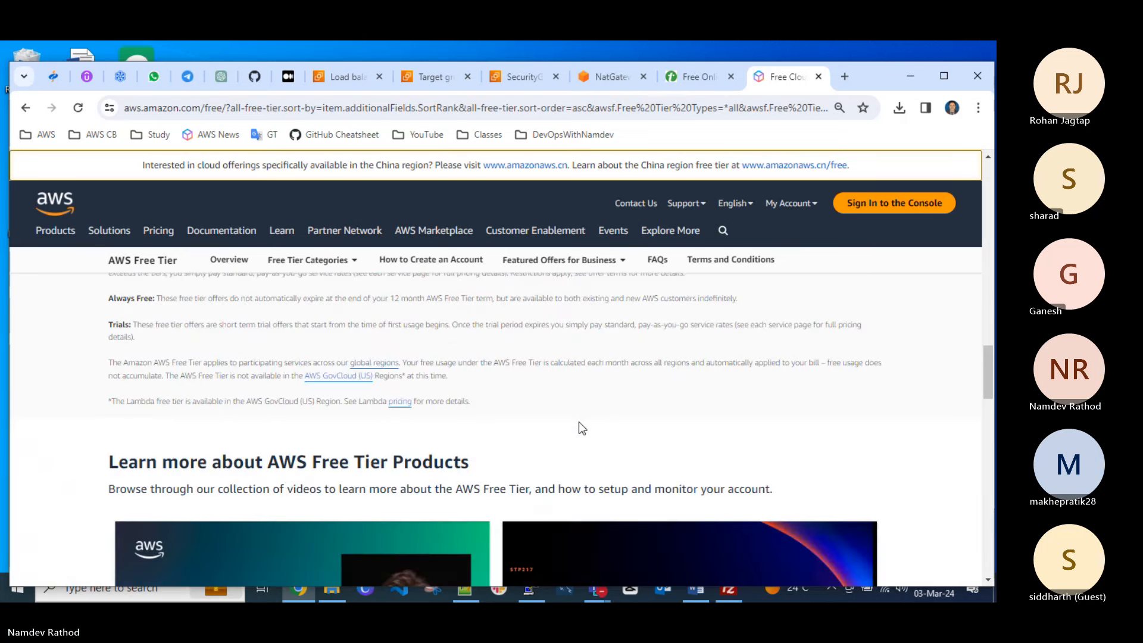
Return to the load balancers list, collapse the details area, and refresh to check the state of demo-devops-public-lb.
{"action": "left_click", "coordinate": [416, 68]}
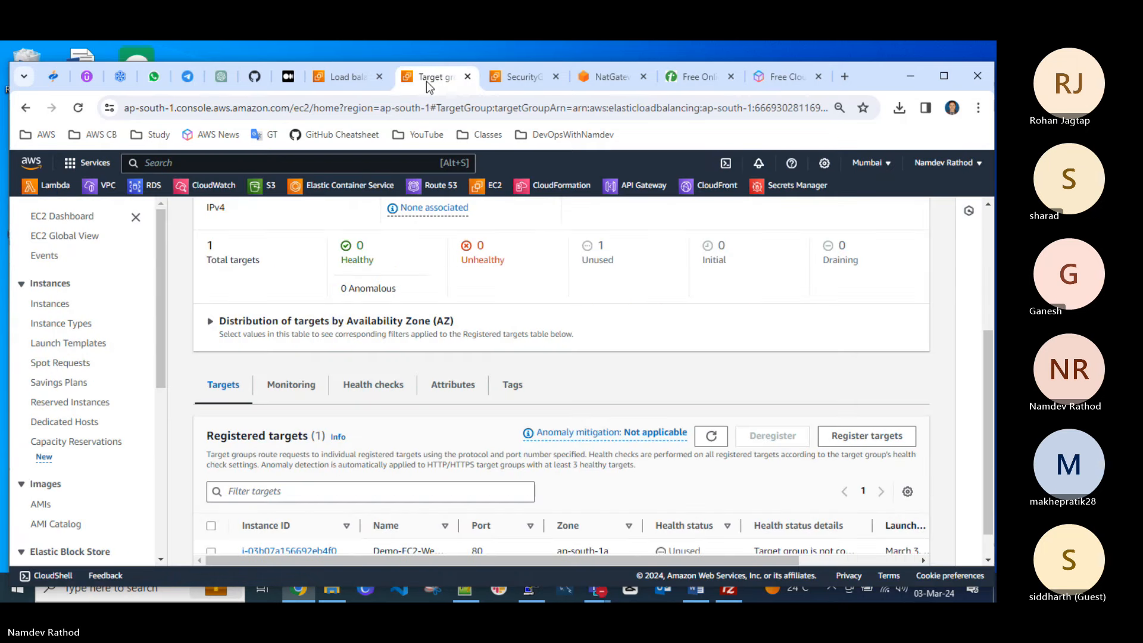
{"action": "left_click", "coordinate": [350, 78]}
{"action": "left_click", "coordinate": [689, 257]}
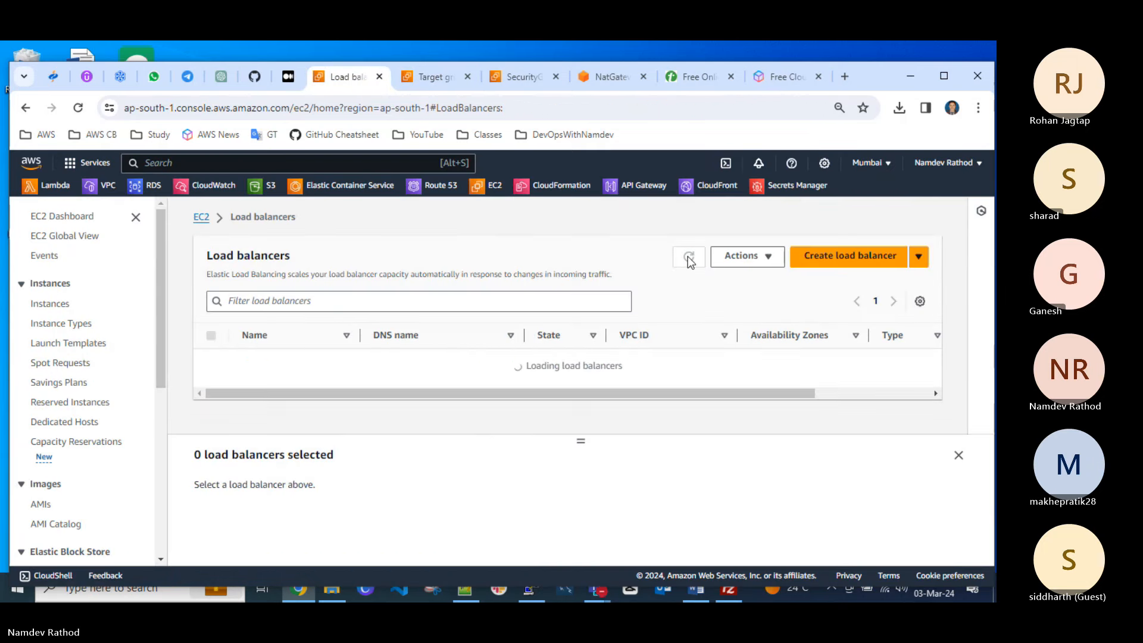
{"action": "left_click", "coordinate": [688, 259]}
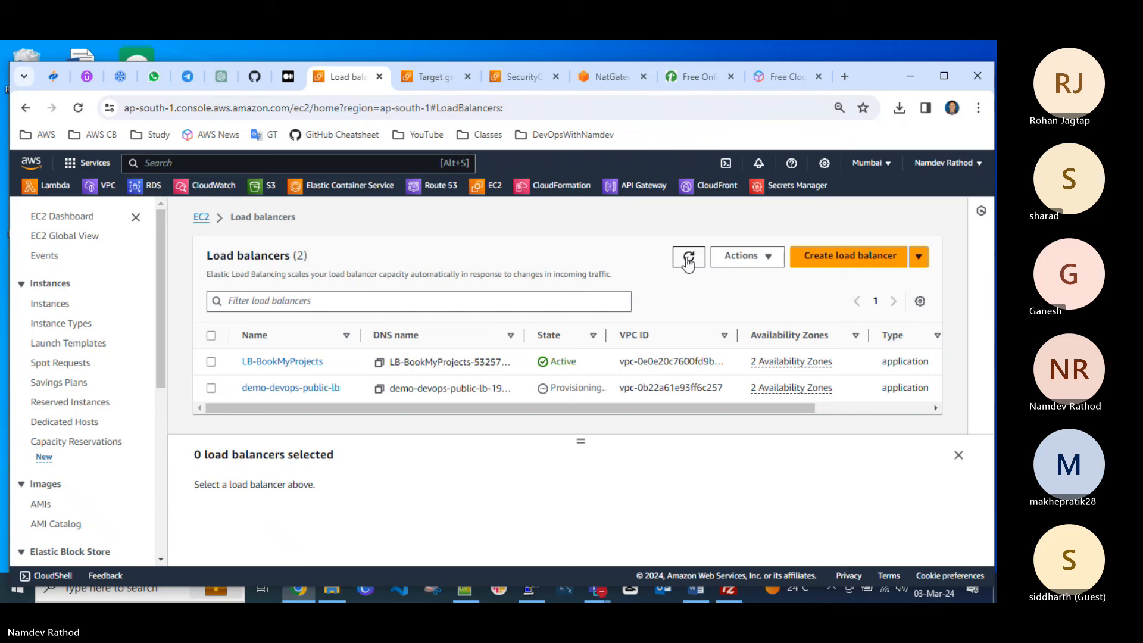
{"action": "left_click", "coordinate": [689, 260]}
{"action": "left_click", "coordinate": [958, 457]}
{"action": "left_click", "coordinate": [689, 260]}
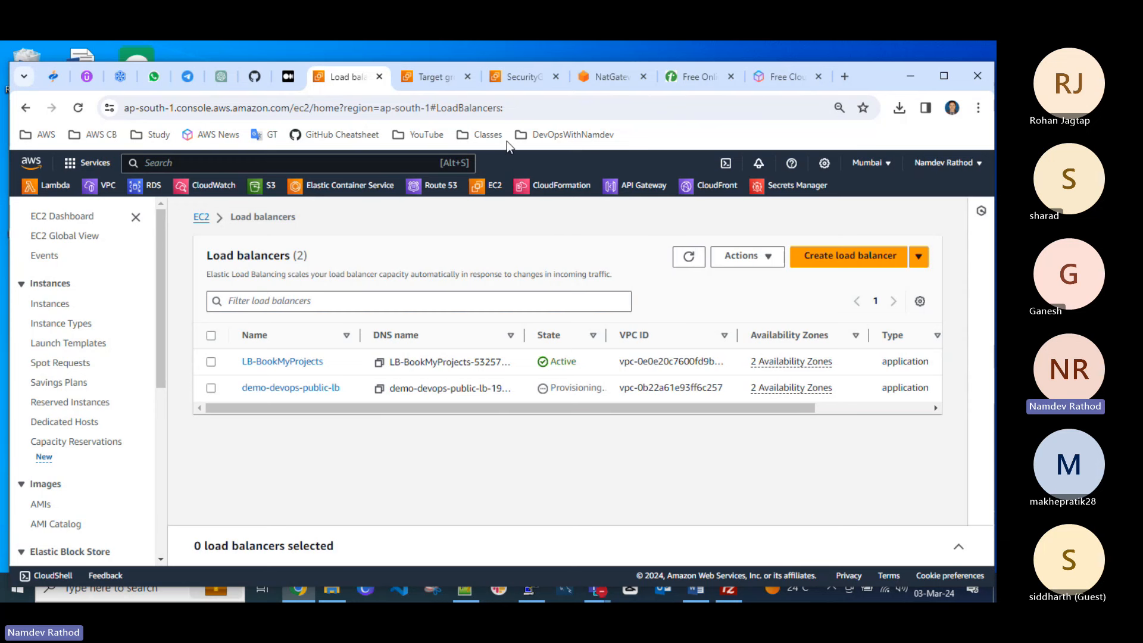
Refresh the registered targets of the target group to check the instance's health status.
{"action": "left_click", "coordinate": [427, 81]}
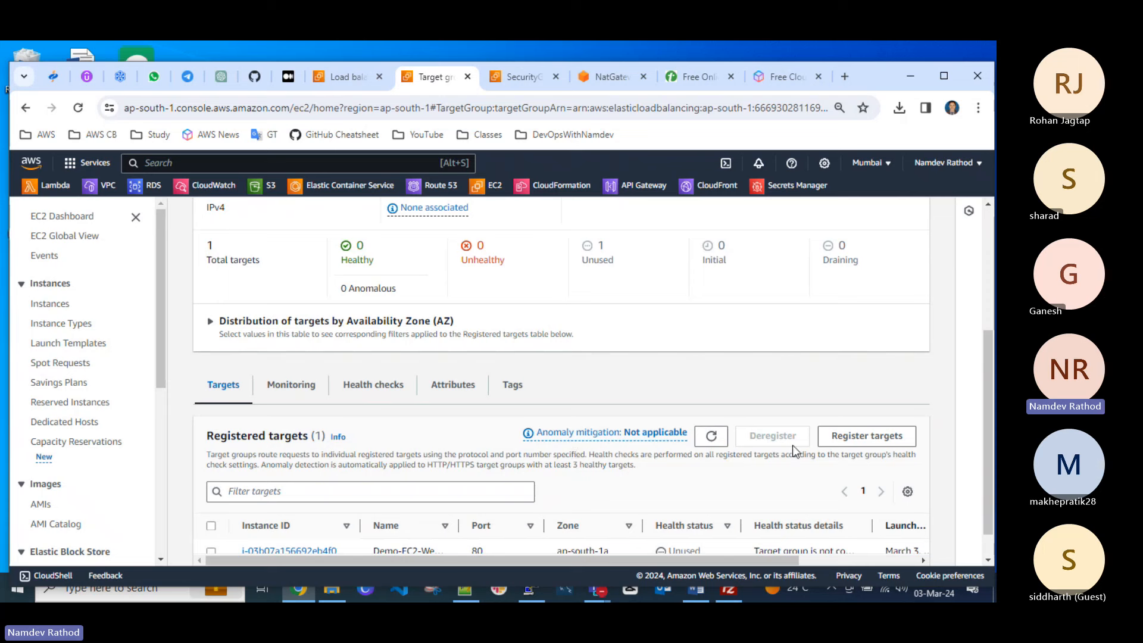
{"action": "left_click", "coordinate": [711, 436]}
{"action": "scroll", "coordinate": [537, 421], "scroll_direction": "down", "scroll_amount": 1}
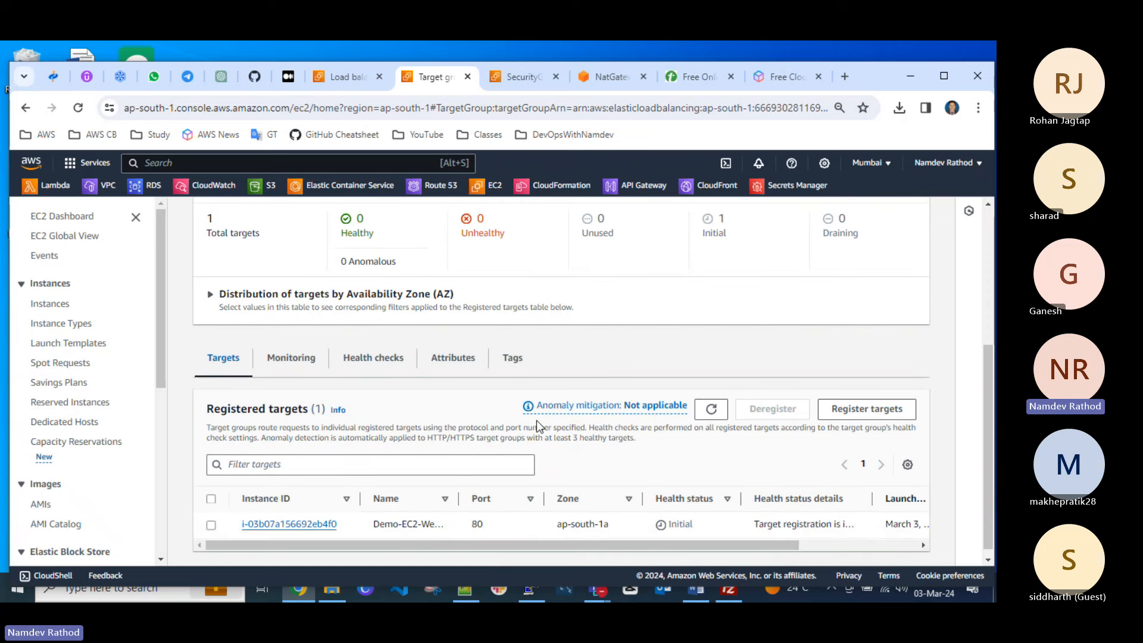
{"action": "left_click", "coordinate": [712, 401]}
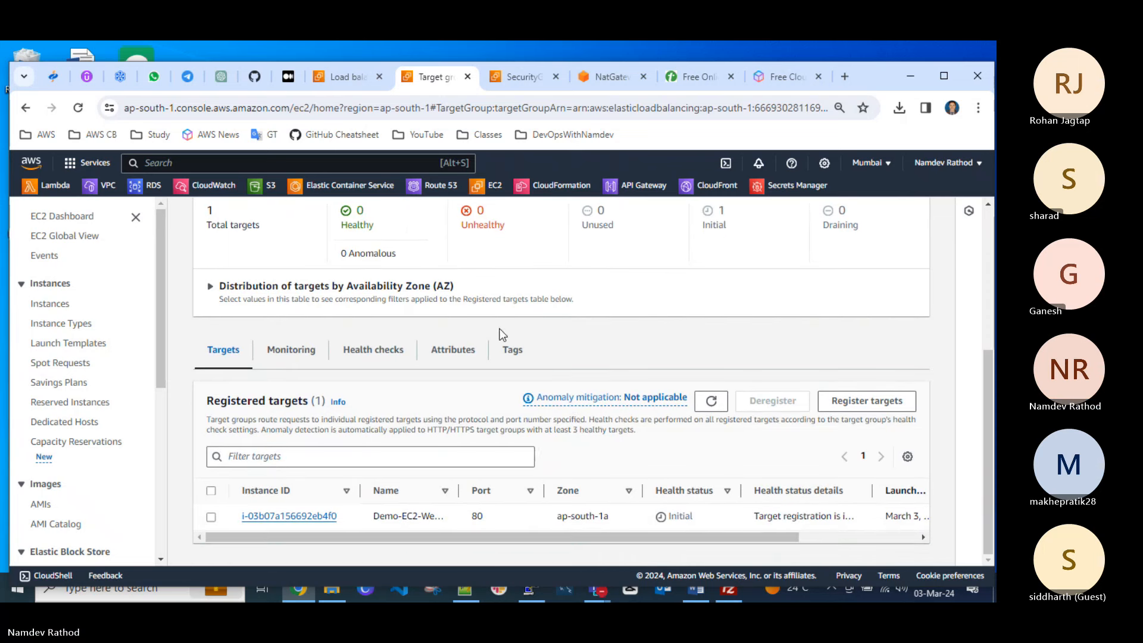
Search the AWS services for "route", then remove Route 53 from the favourites and add it back.
{"action": "left_click", "coordinate": [230, 164]}
{"action": "type", "text": "route"}
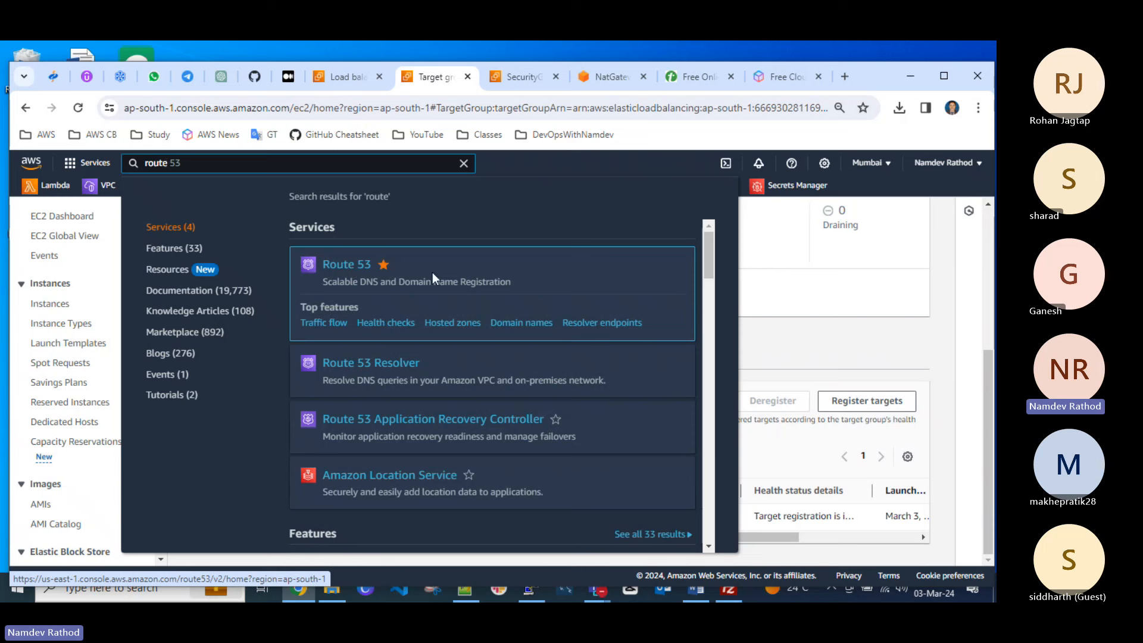
{"action": "left_click", "coordinate": [892, 185]}
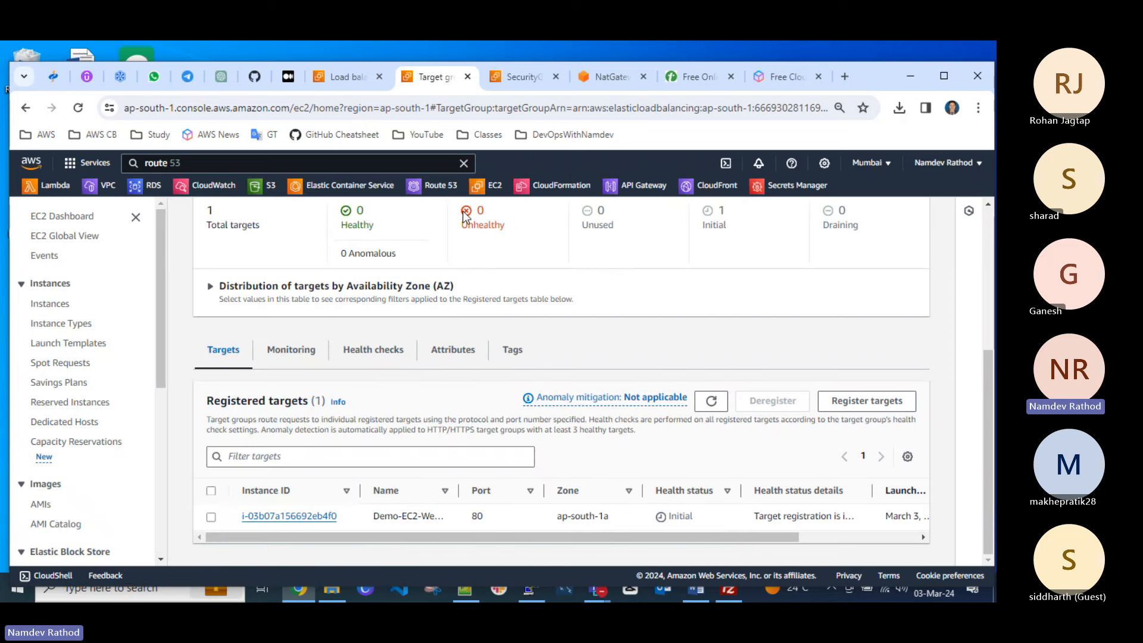
{"action": "left_click", "coordinate": [210, 164]}
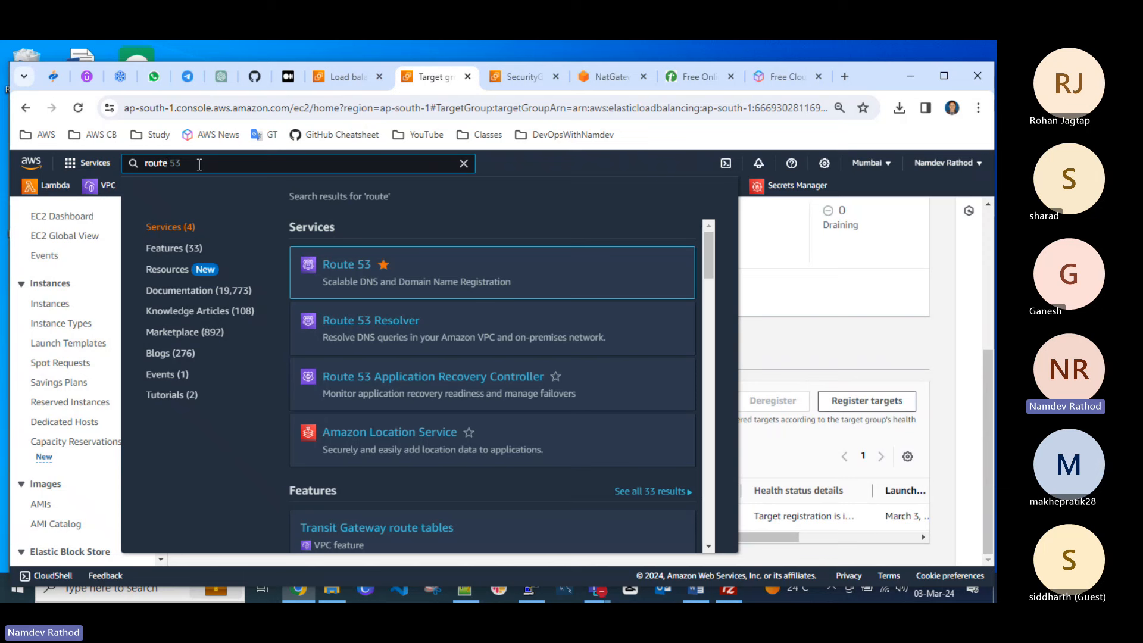
{"action": "left_click", "coordinate": [383, 266]}
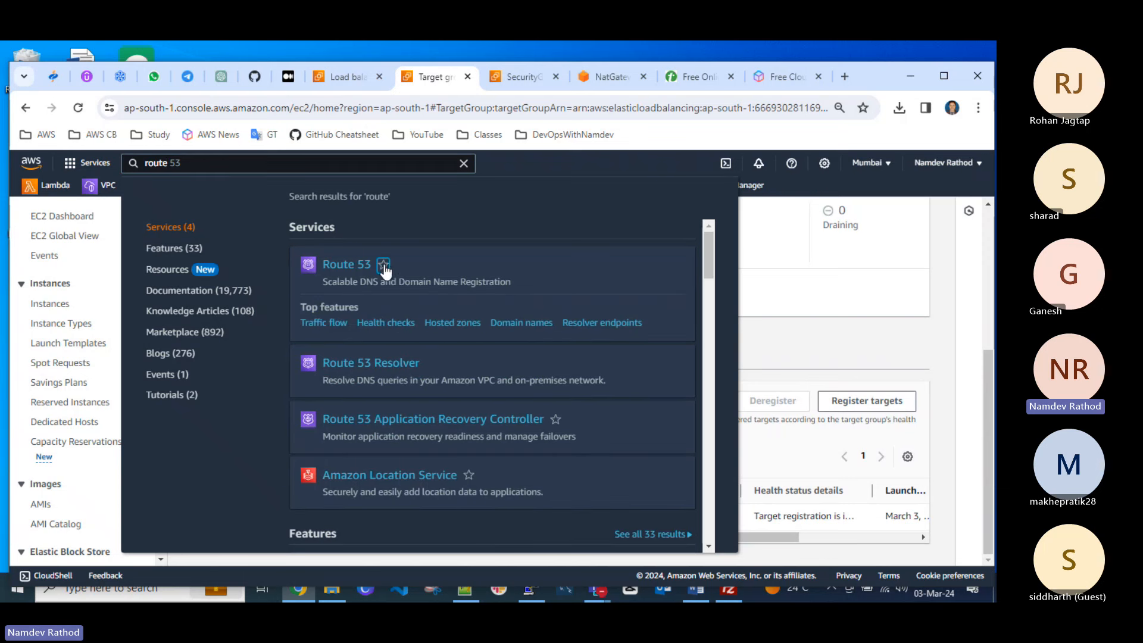
{"action": "left_click", "coordinate": [384, 267]}
{"action": "left_click", "coordinate": [936, 239]}
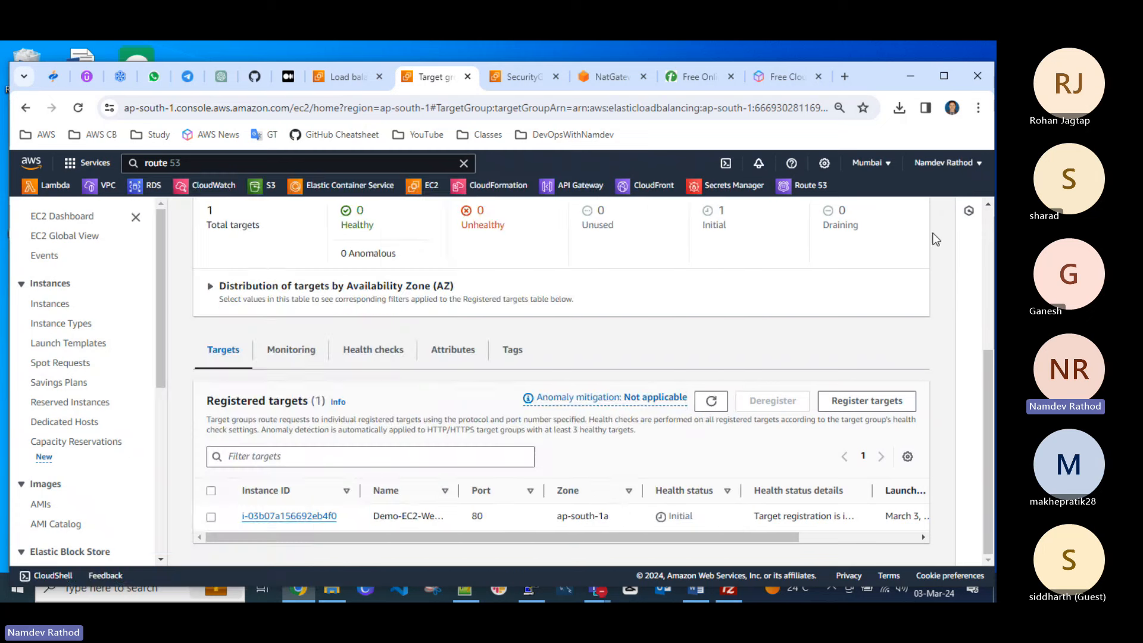
Open the Route 53 hosted zones list and close the security group browser tab.
{"action": "left_click", "coordinate": [813, 190]}
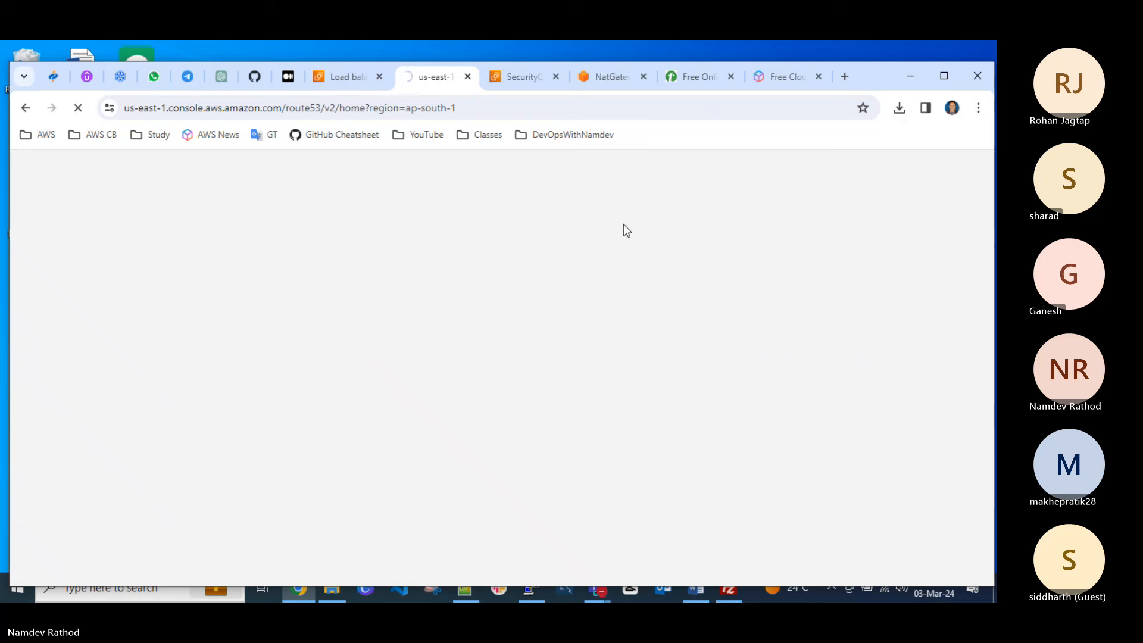
{"action": "left_click", "coordinate": [555, 76]}
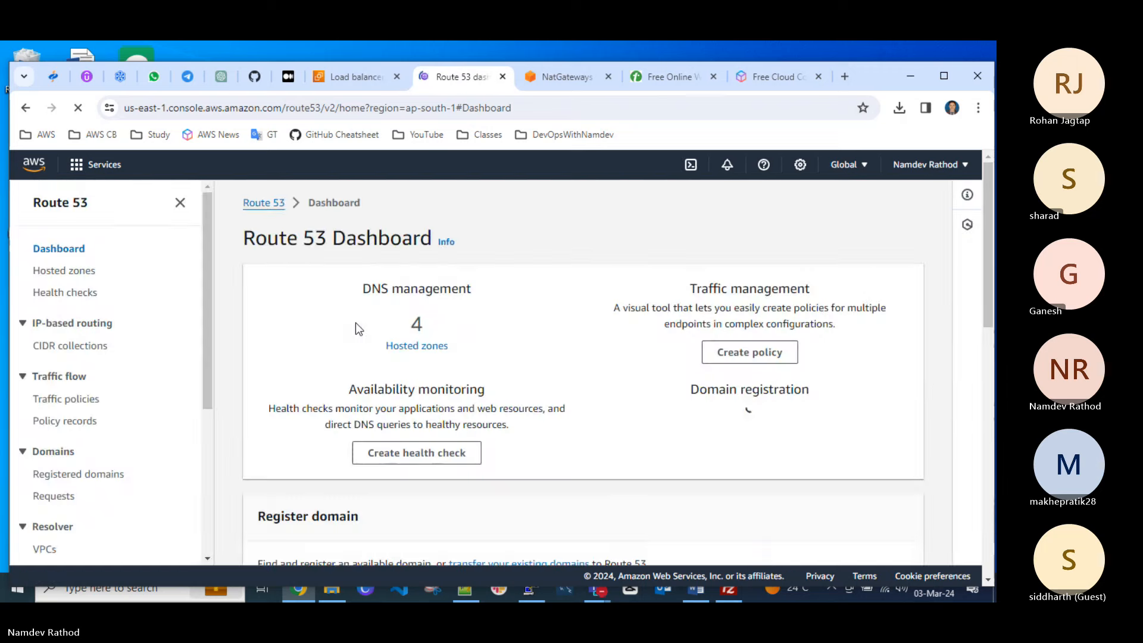
{"action": "left_click", "coordinate": [417, 367]}
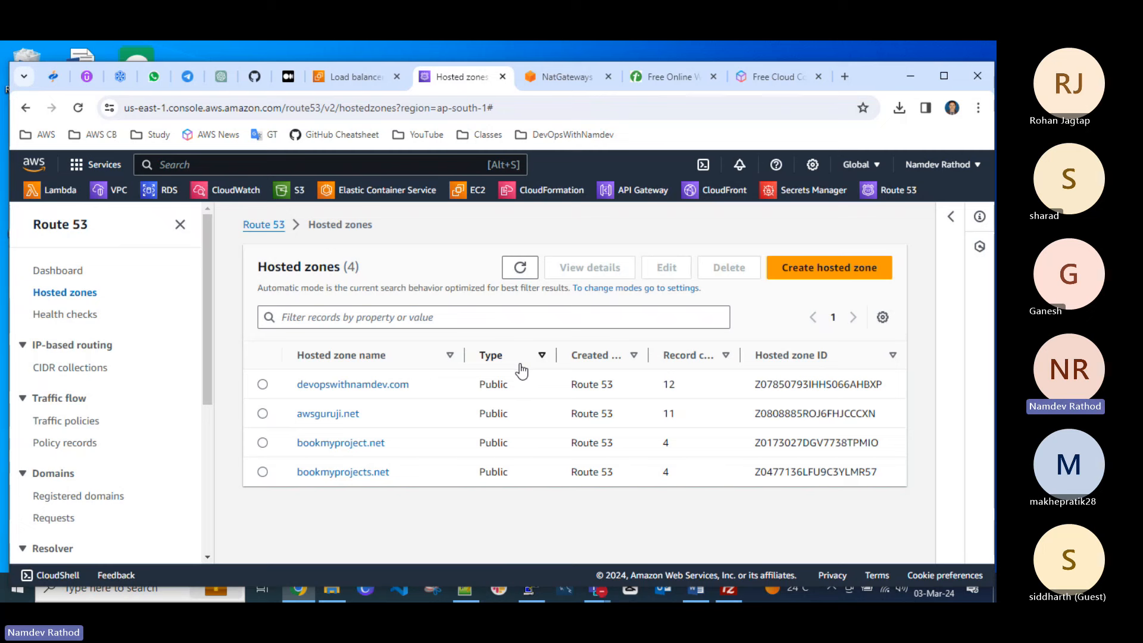
Recheck the state of demo-devops-public-lb in the refreshed load balancers list and return to the Route 53 hosted zones.
{"action": "left_click", "coordinate": [359, 76]}
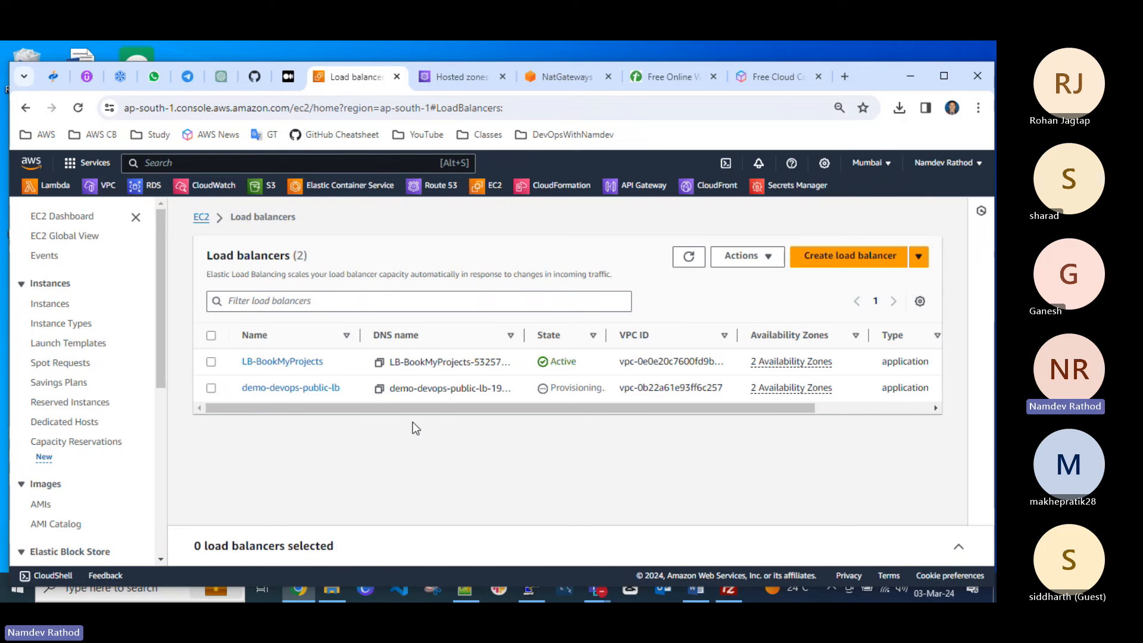
{"action": "left_click", "coordinate": [686, 265]}
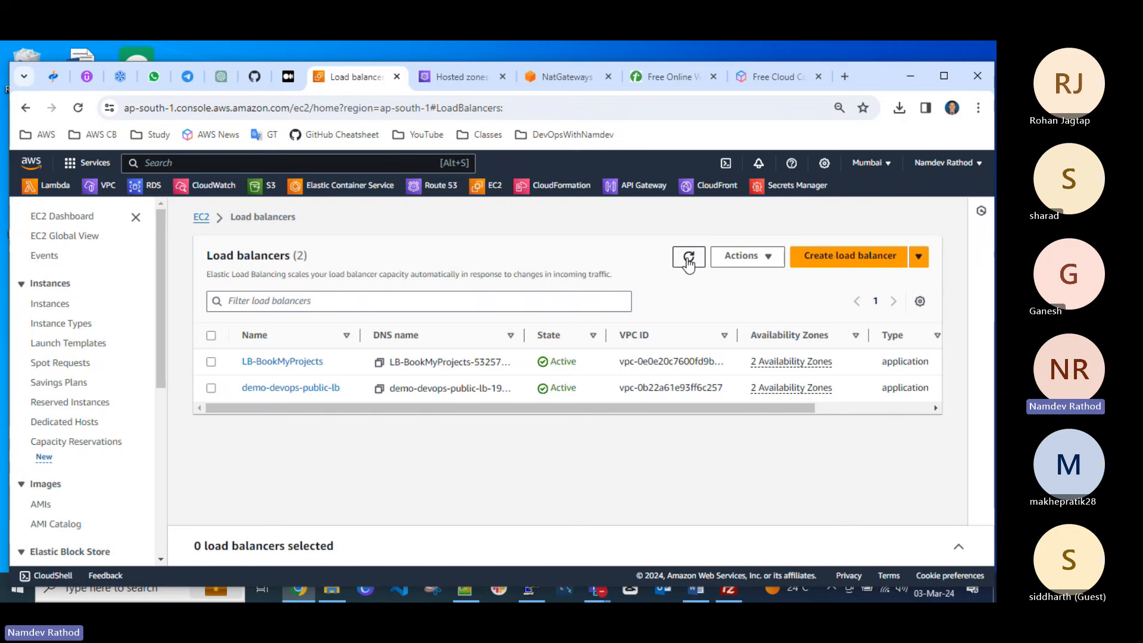
{"action": "left_click", "coordinate": [684, 263]}
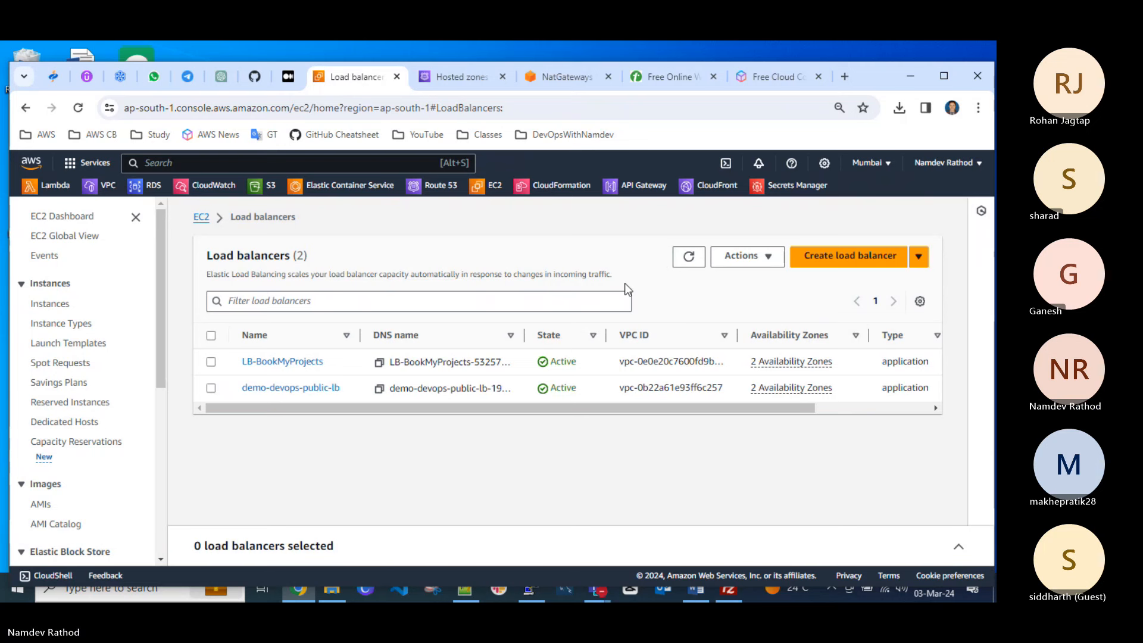
{"action": "left_click", "coordinate": [454, 79]}
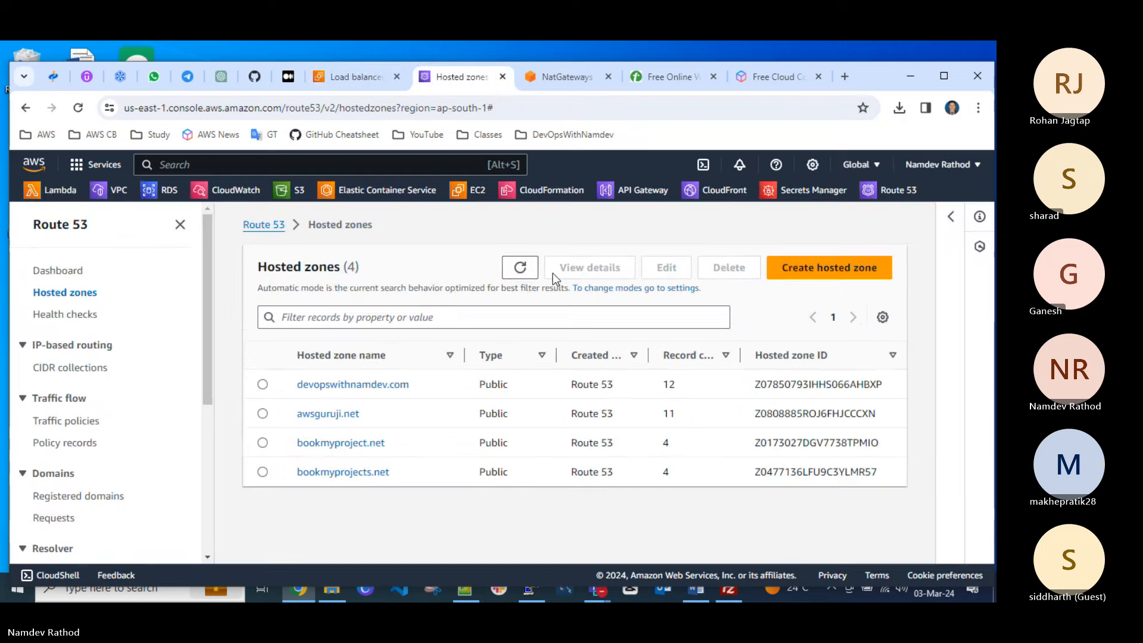
Refresh the hosted zones list and open the awsguruji.net hosted zone.
{"action": "left_click", "coordinate": [519, 267]}
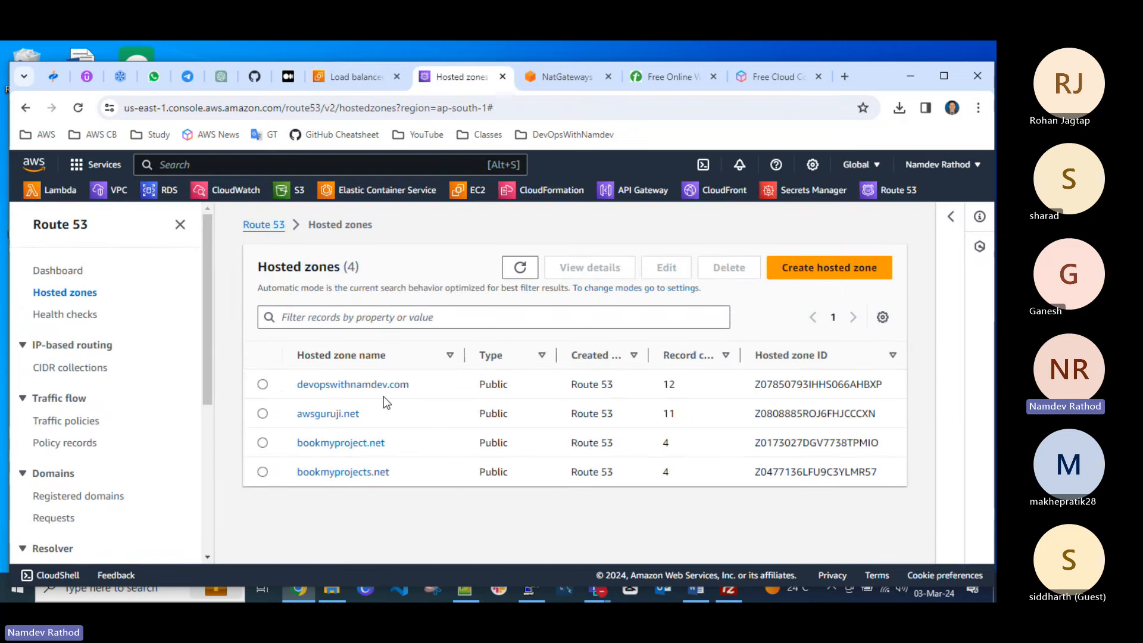
{"action": "left_click", "coordinate": [519, 268]}
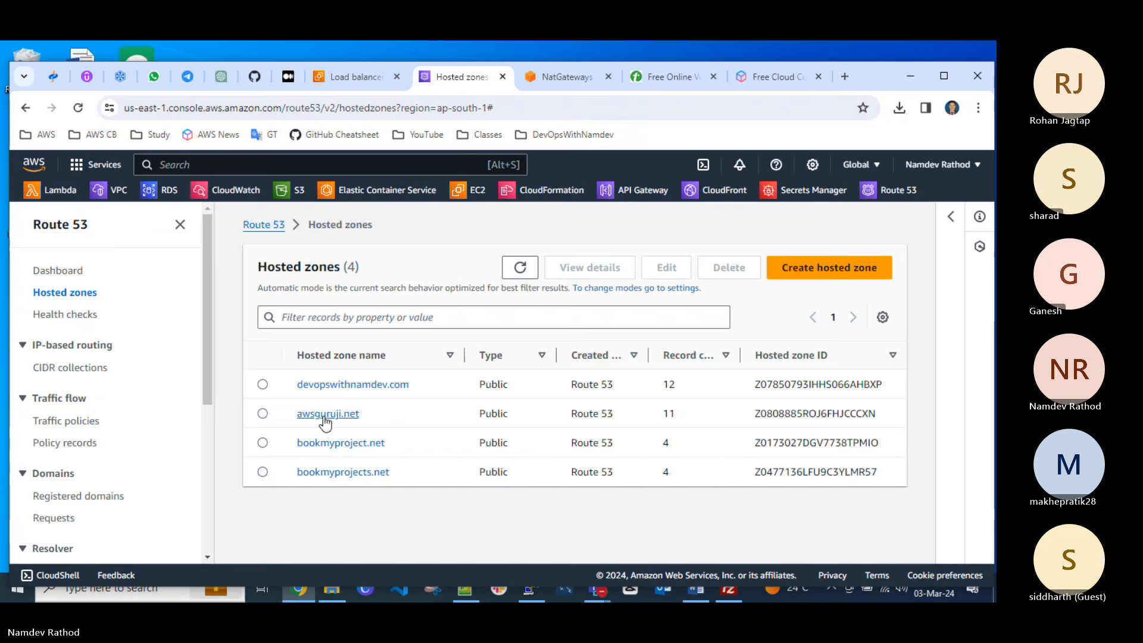
{"action": "left_click", "coordinate": [331, 415]}
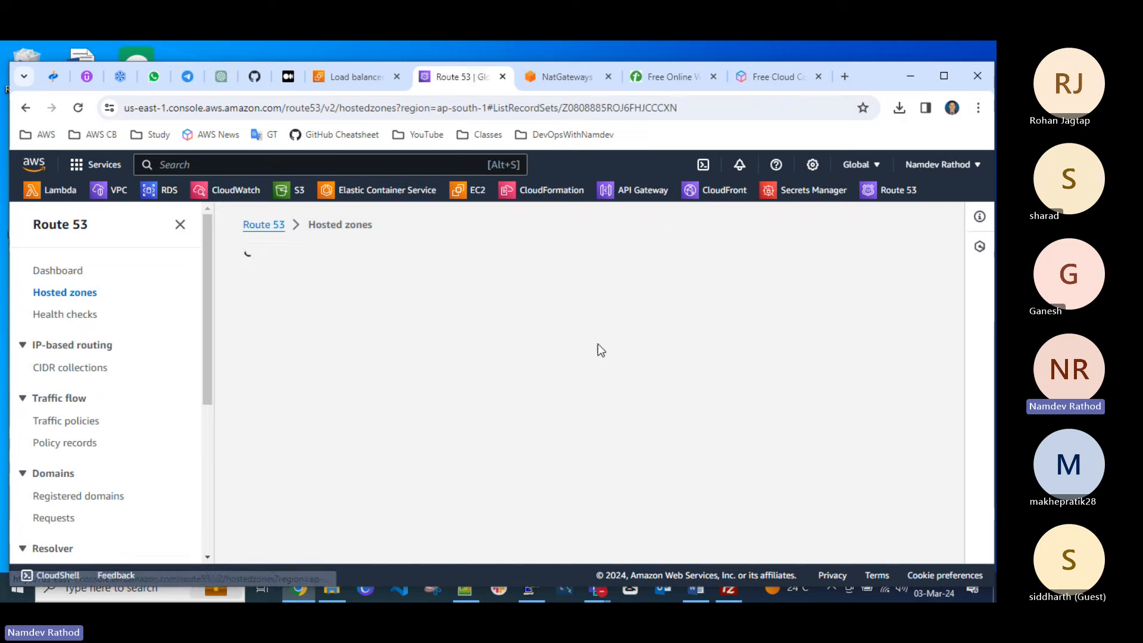
{"action": "scroll", "coordinate": [595, 349], "scroll_direction": "down", "scroll_amount": 1}
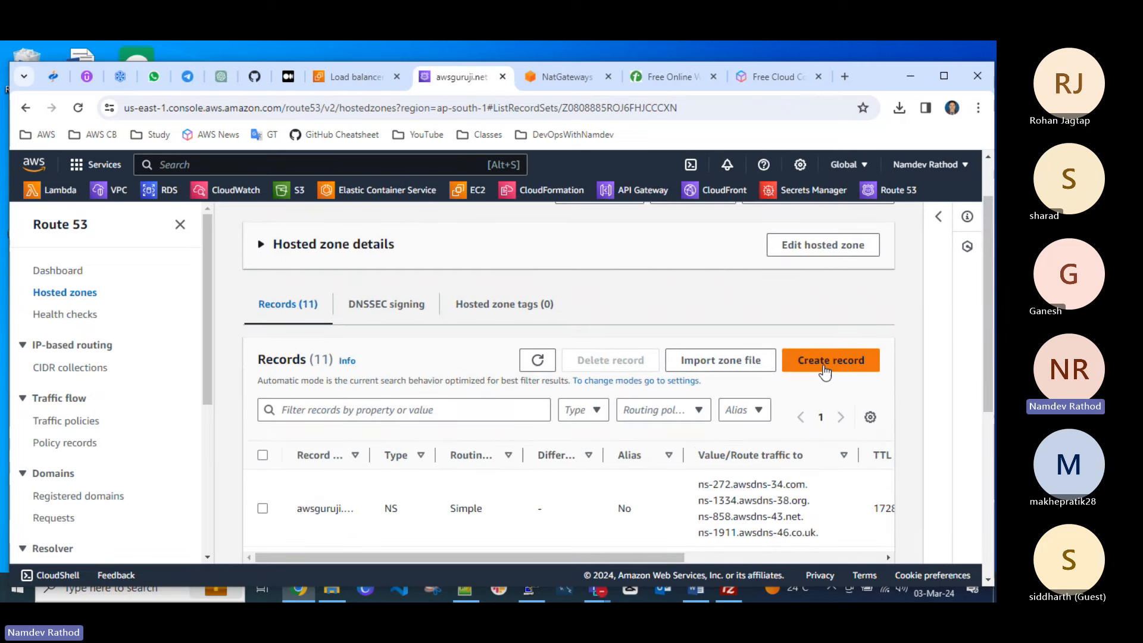
Start a new record in awsguruji.net with the subdomain privateweb and record type CNAME.
{"action": "left_click", "coordinate": [825, 360]}
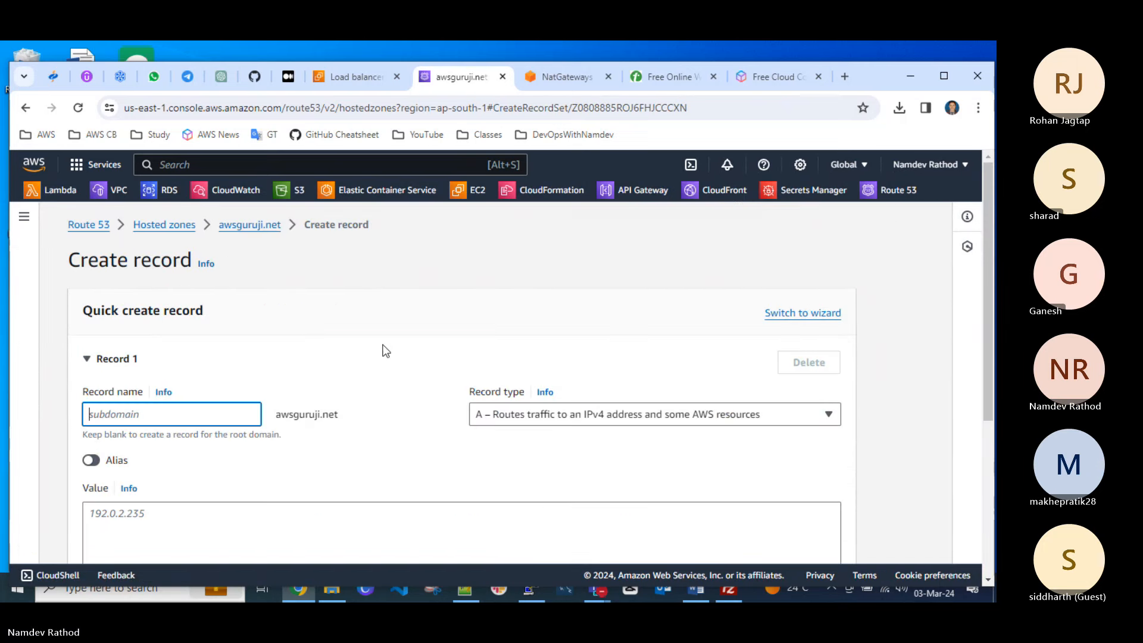
{"action": "scroll", "coordinate": [383, 349], "scroll_direction": "down", "scroll_amount": 3}
{"action": "type", "text": "pr"}
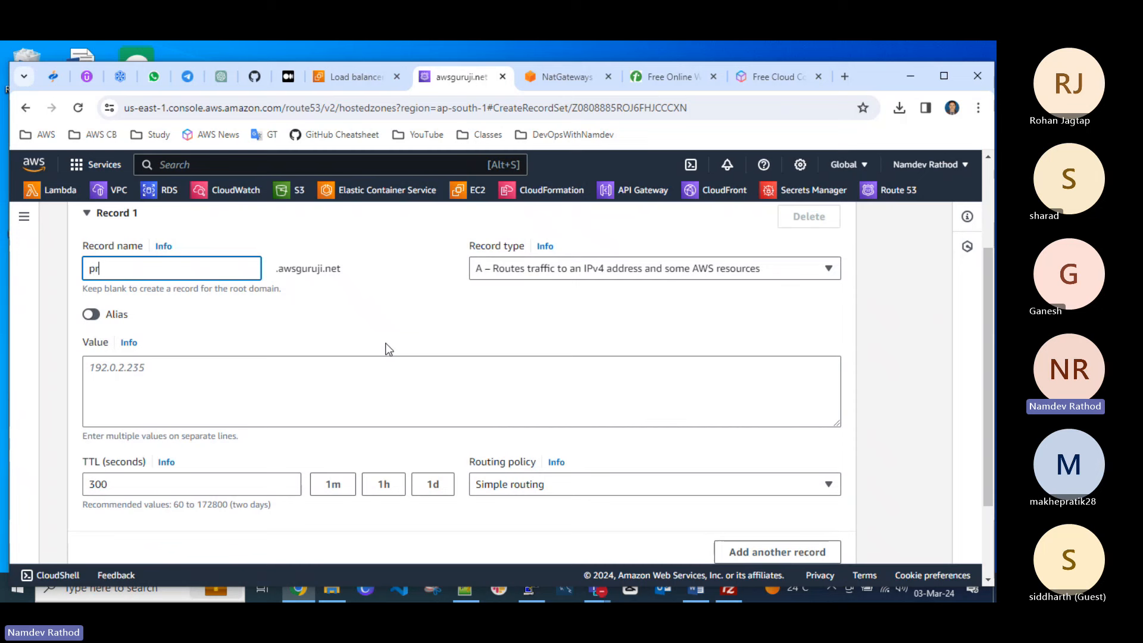
{"action": "type", "text": "ivateweb"}
{"action": "left_click", "coordinate": [508, 274]}
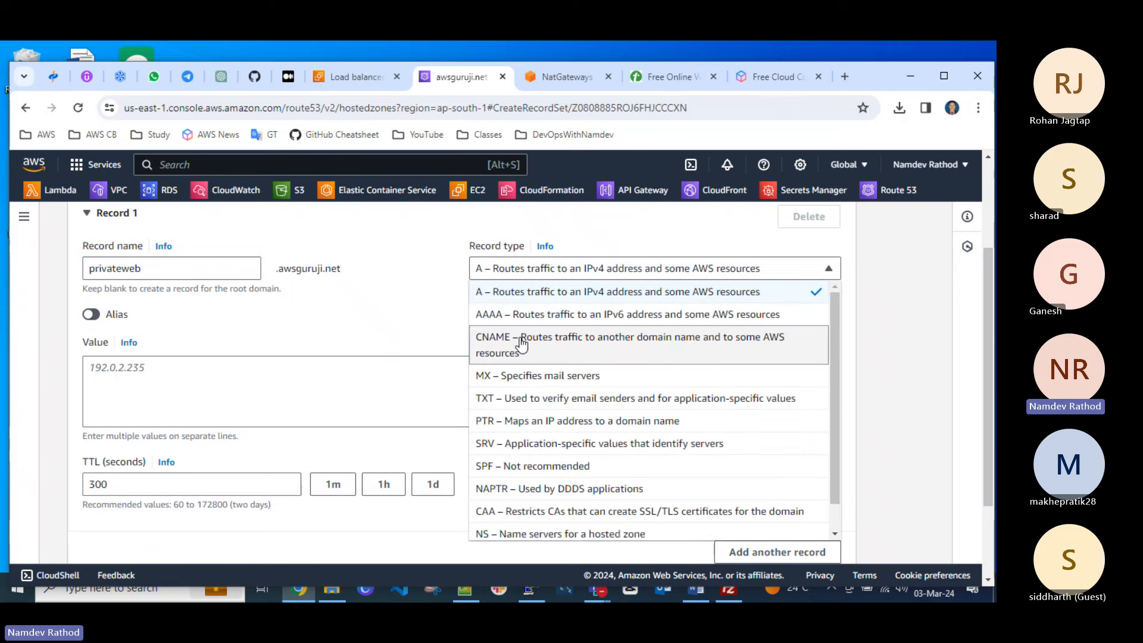
{"action": "left_click", "coordinate": [521, 343]}
{"action": "left_click", "coordinate": [169, 390]}
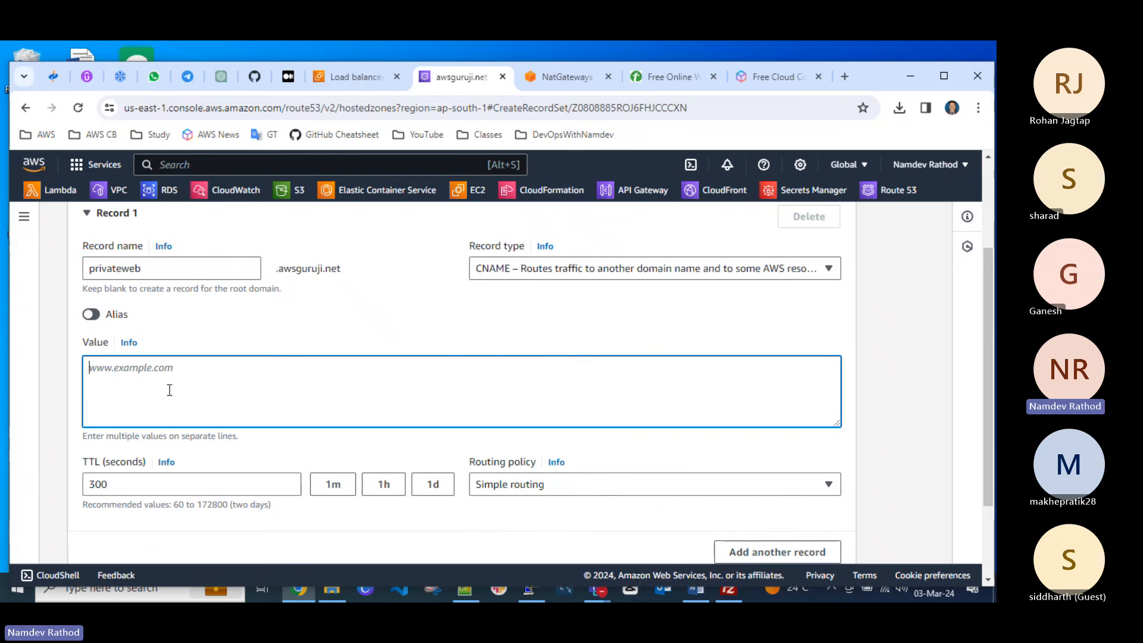
Refresh the EC2 load balancers list, open demo-devops-public-lb and copy its DNS name.
{"action": "left_click", "coordinate": [352, 78]}
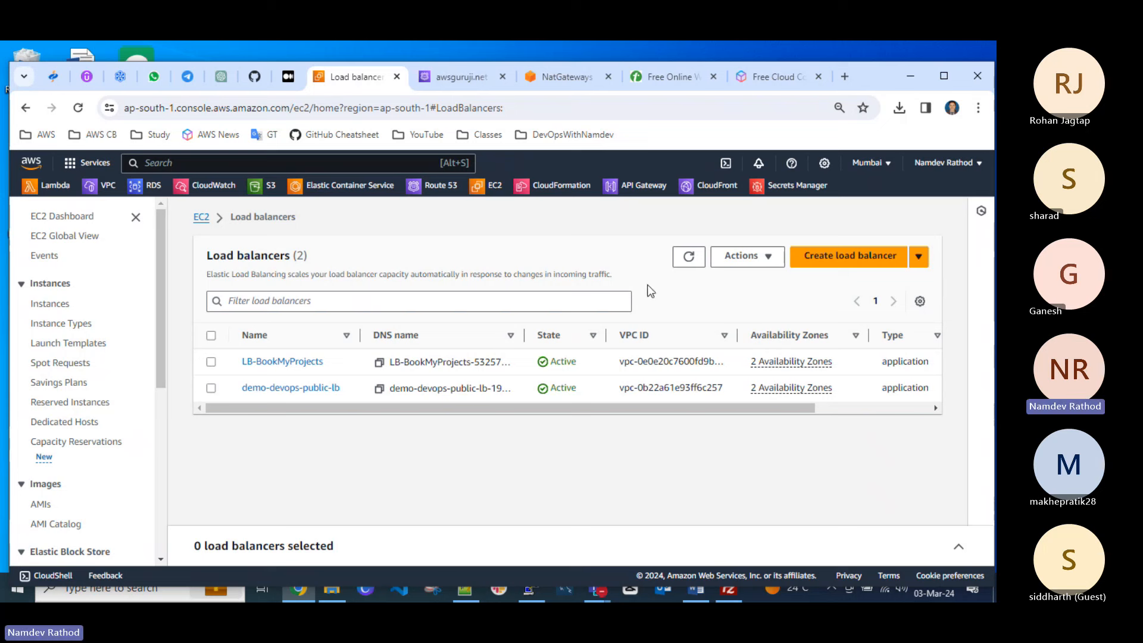
{"action": "left_click", "coordinate": [688, 262]}
{"action": "left_click", "coordinate": [279, 390]}
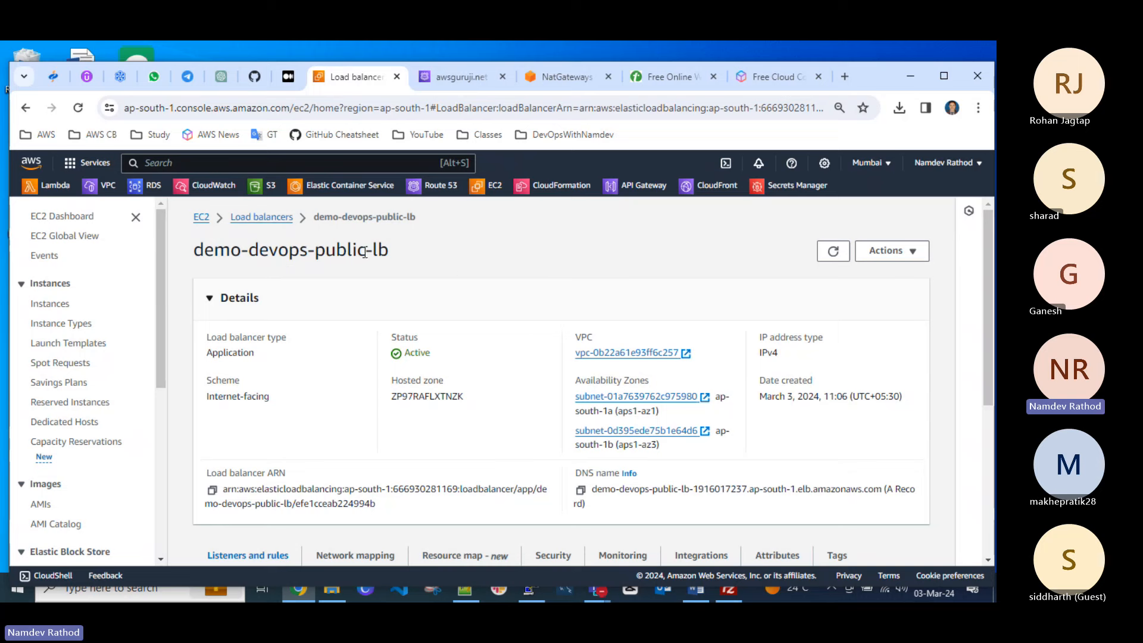
{"action": "scroll", "coordinate": [446, 265], "scroll_direction": "down", "scroll_amount": 3}
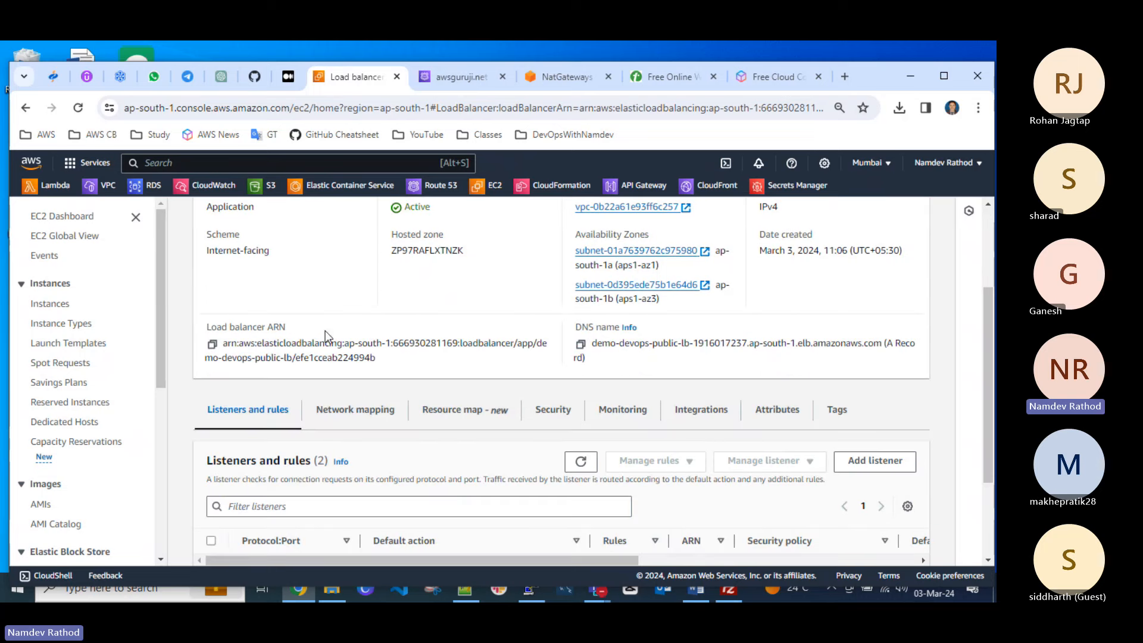
{"action": "left_click", "coordinate": [580, 345]}
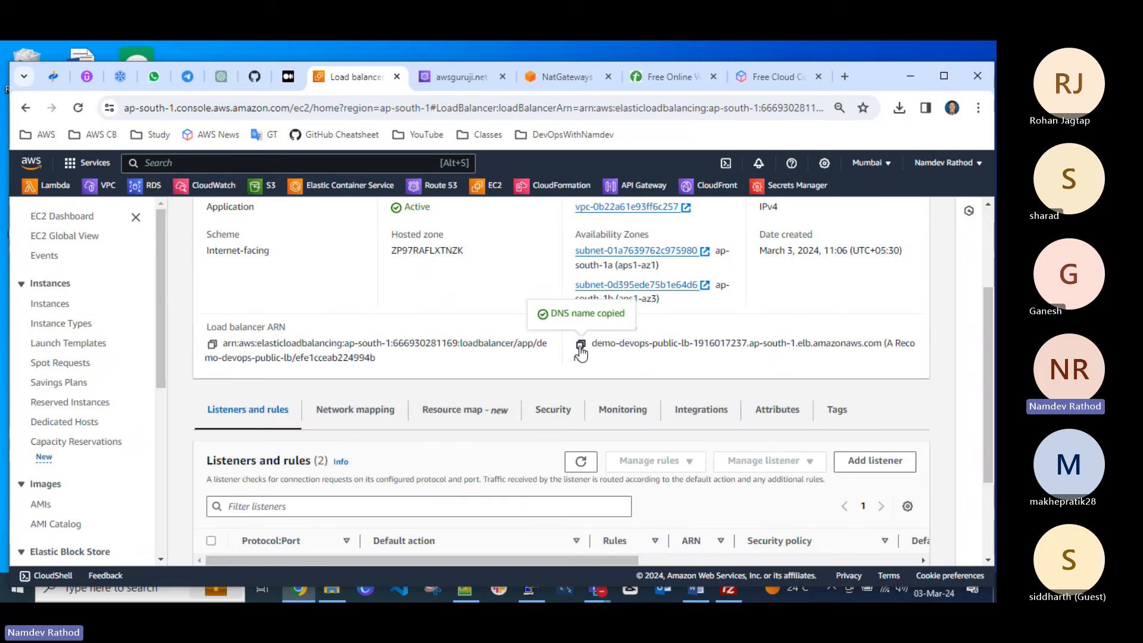
Try loading the load balancer's DNS name in a new browser tab, and close that tab.
{"action": "left_click", "coordinate": [844, 77]}
{"action": "key", "text": "ctrl+v"}
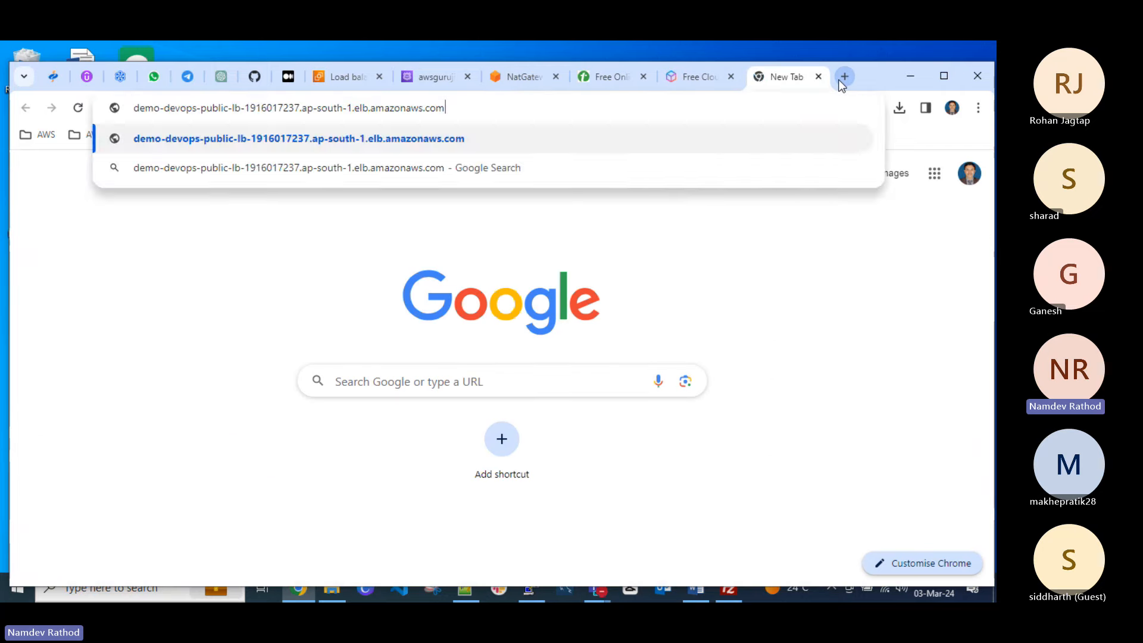
{"action": "key", "text": "Return"}
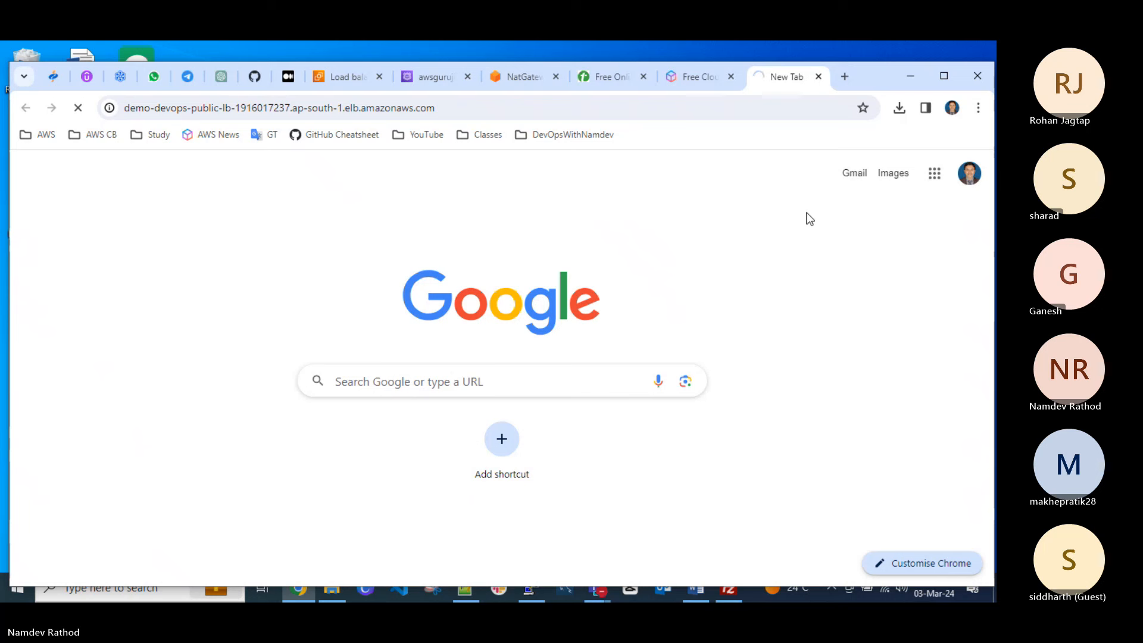
{"action": "left_click", "coordinate": [818, 77]}
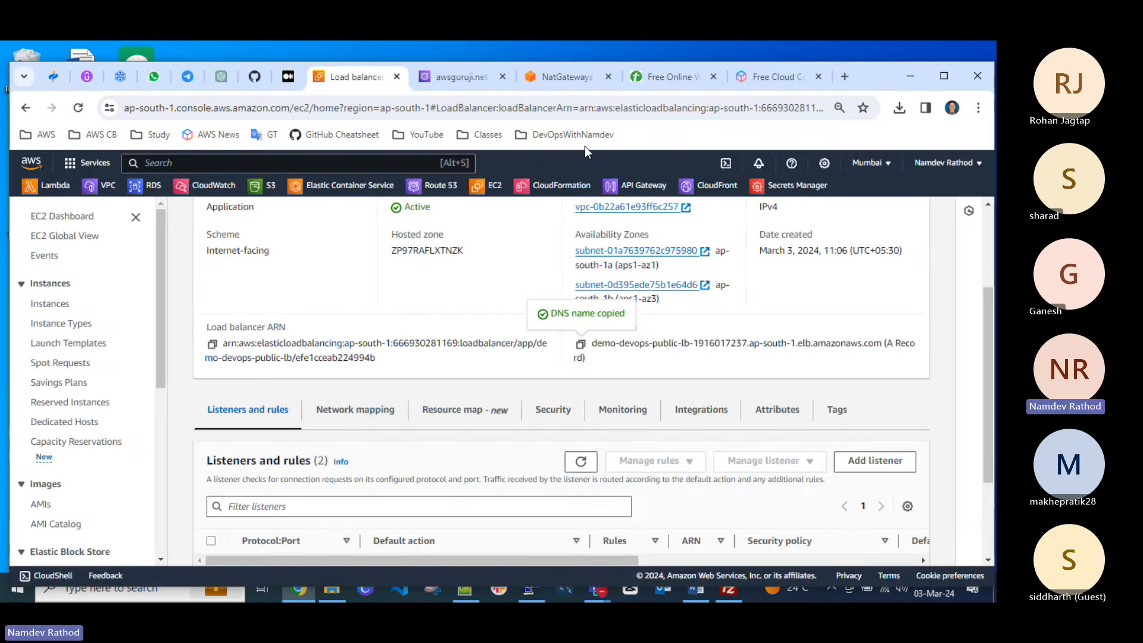
Paste the load balancer's DNS name as the privateweb record's value, set the TTL to 60 seconds and create the record.
{"action": "left_click", "coordinate": [462, 77]}
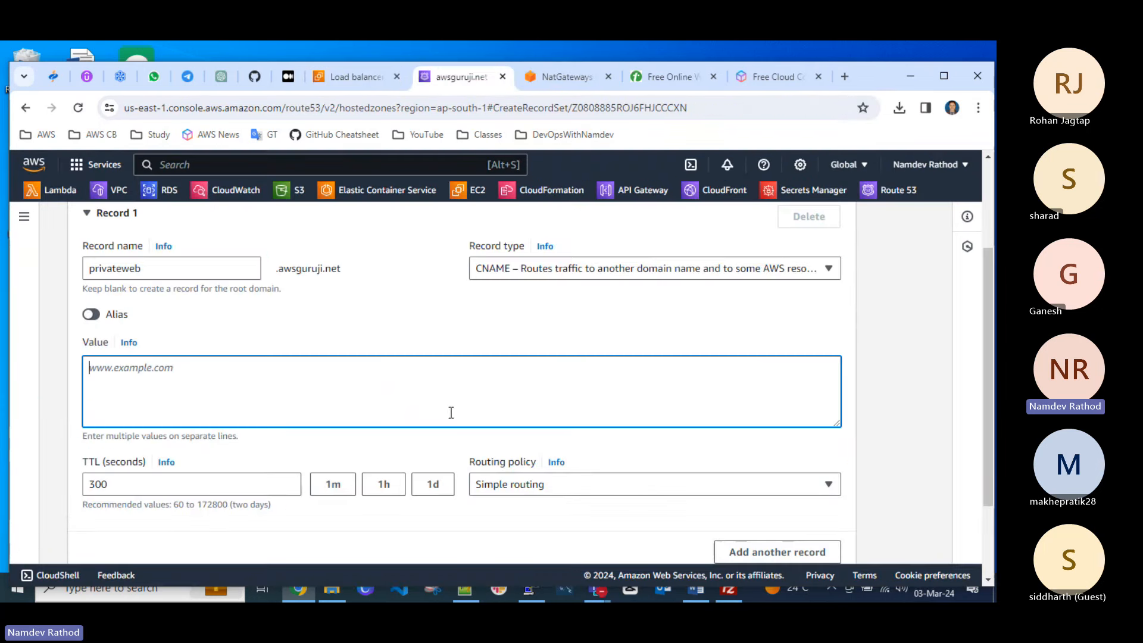
{"action": "key", "text": "ctrl+v"}
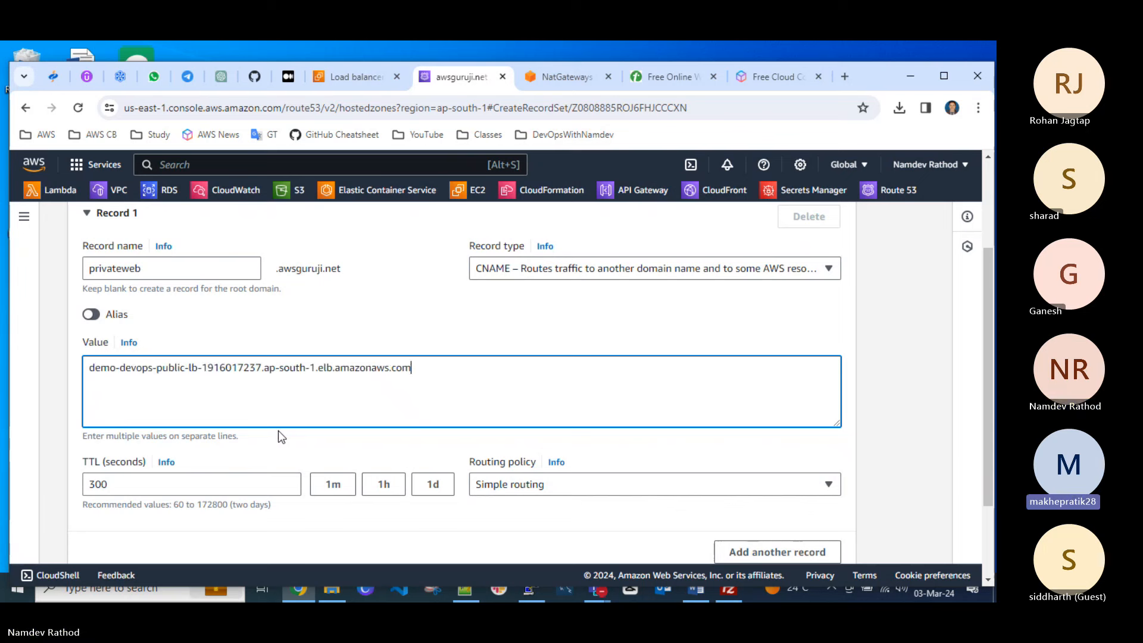
{"action": "scroll", "coordinate": [277, 430], "scroll_direction": "down", "scroll_amount": 2}
{"action": "left_click", "coordinate": [322, 380]}
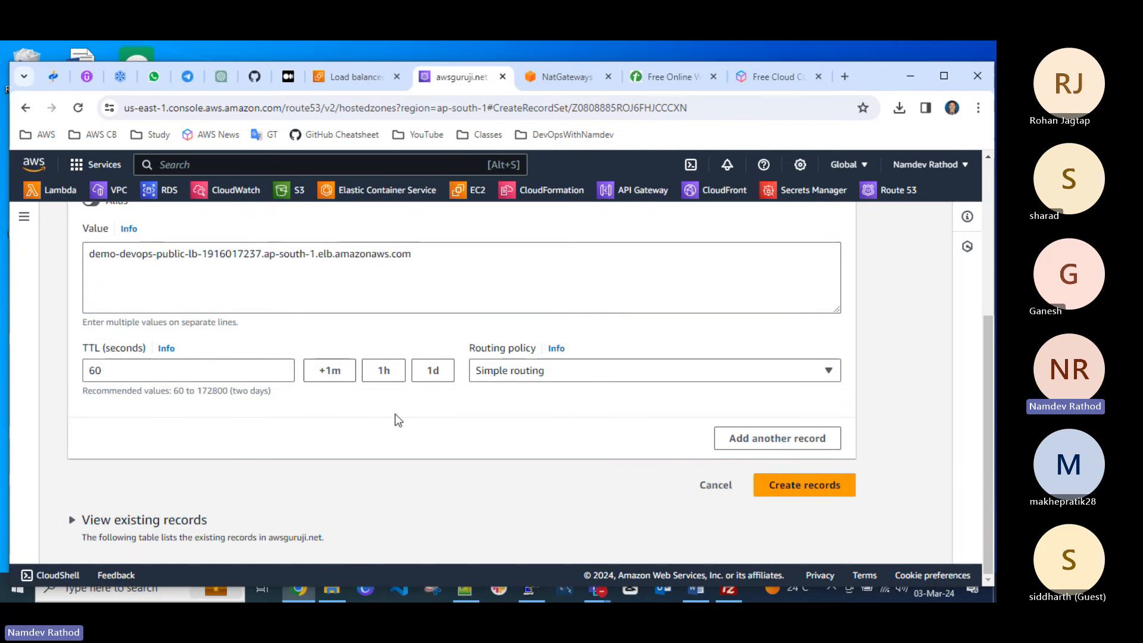
{"action": "left_click", "coordinate": [810, 484]}
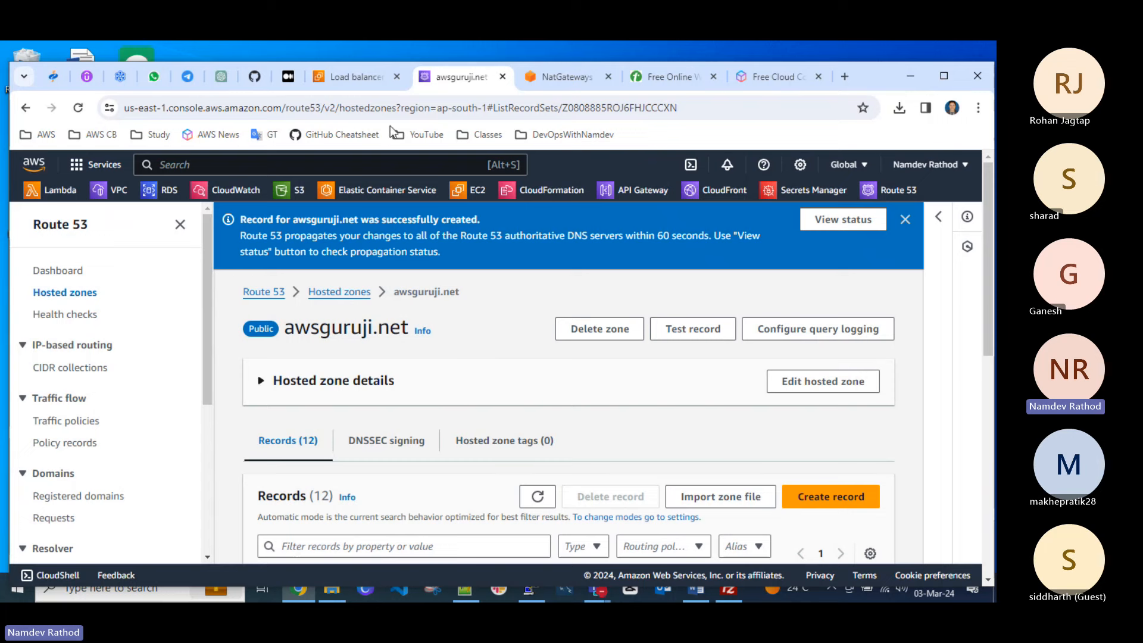
{"action": "left_click", "coordinate": [351, 77]}
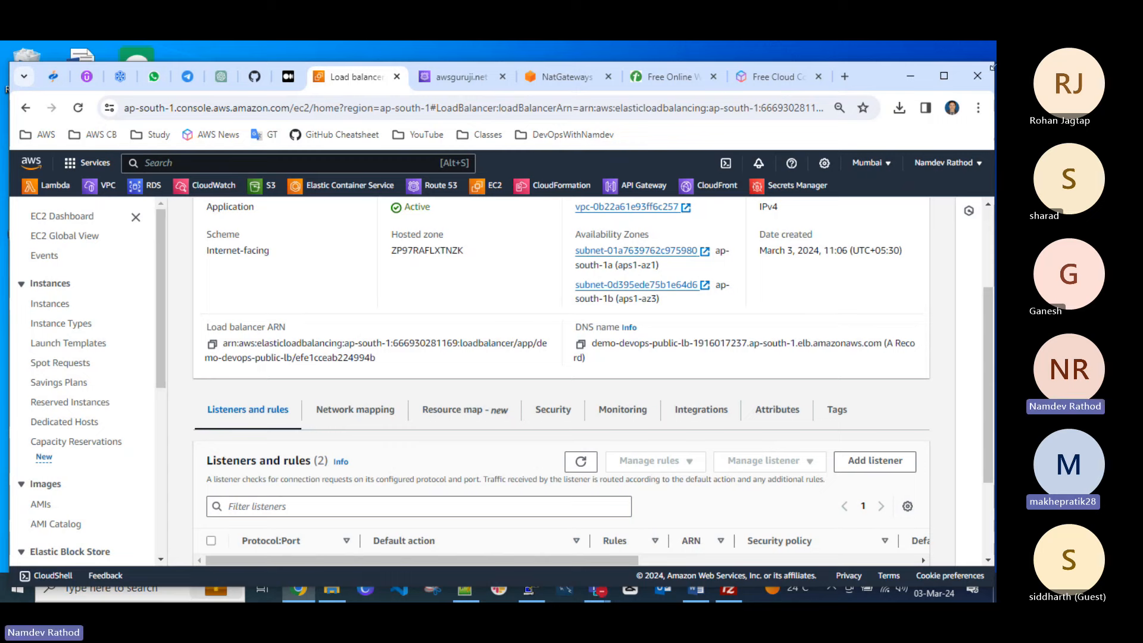
{"action": "left_click", "coordinate": [841, 77]}
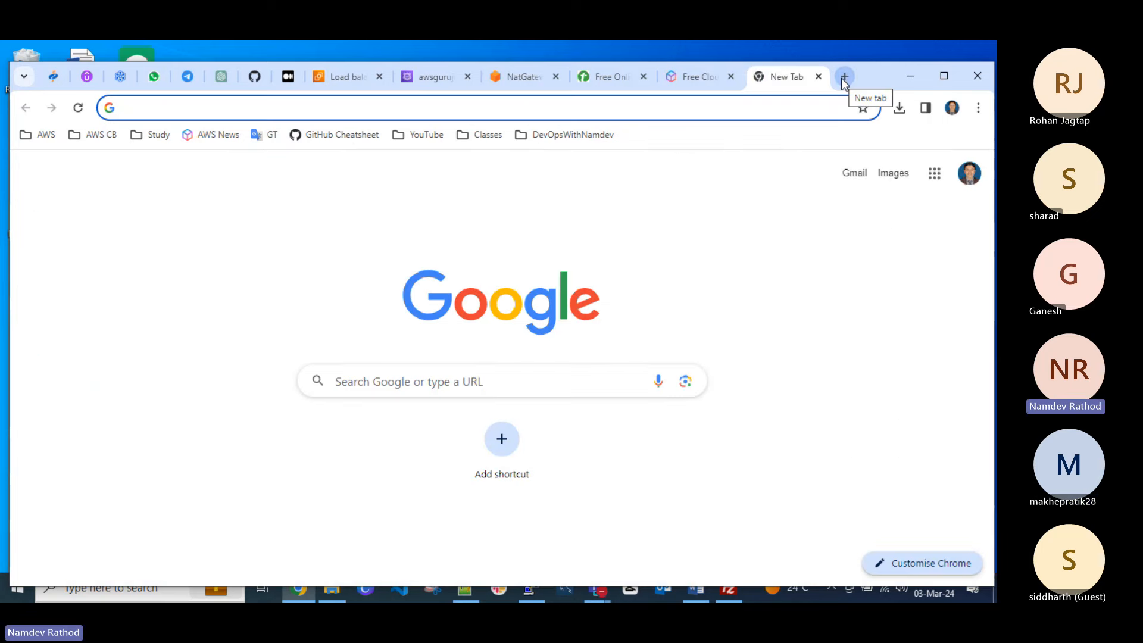
{"action": "type", "text": "dea"}
{"action": "key", "text": "BackSpace"}
{"action": "key", "text": "BackSpace"}
{"action": "key", "text": "BackSpace"}
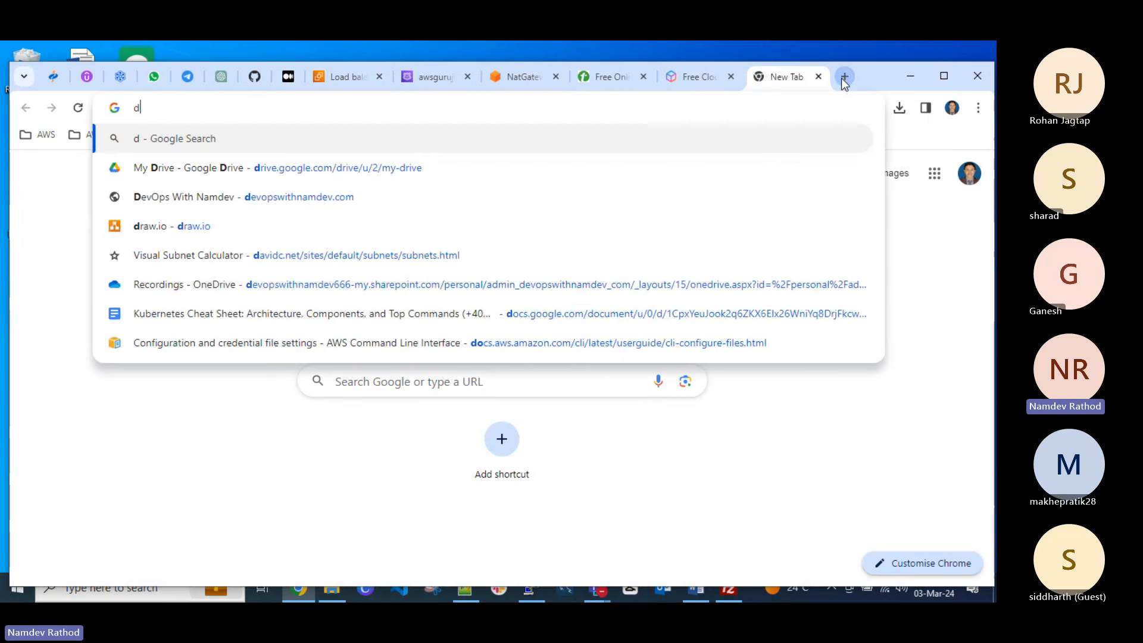
{"action": "type", "text": "do"}
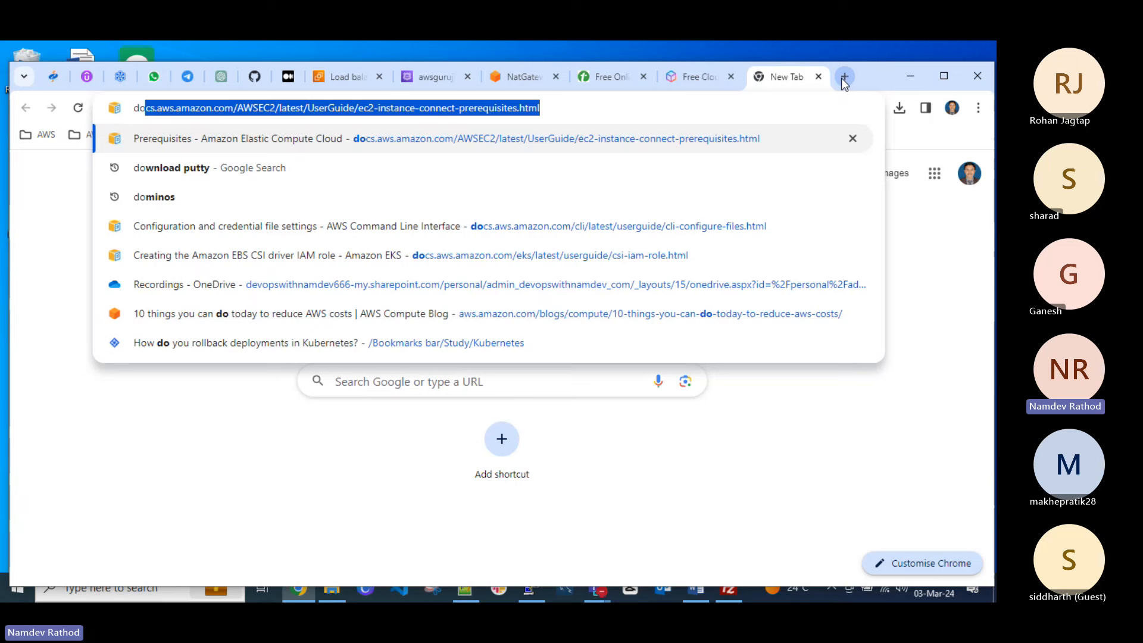
{"action": "key", "text": "ctrl+w"}
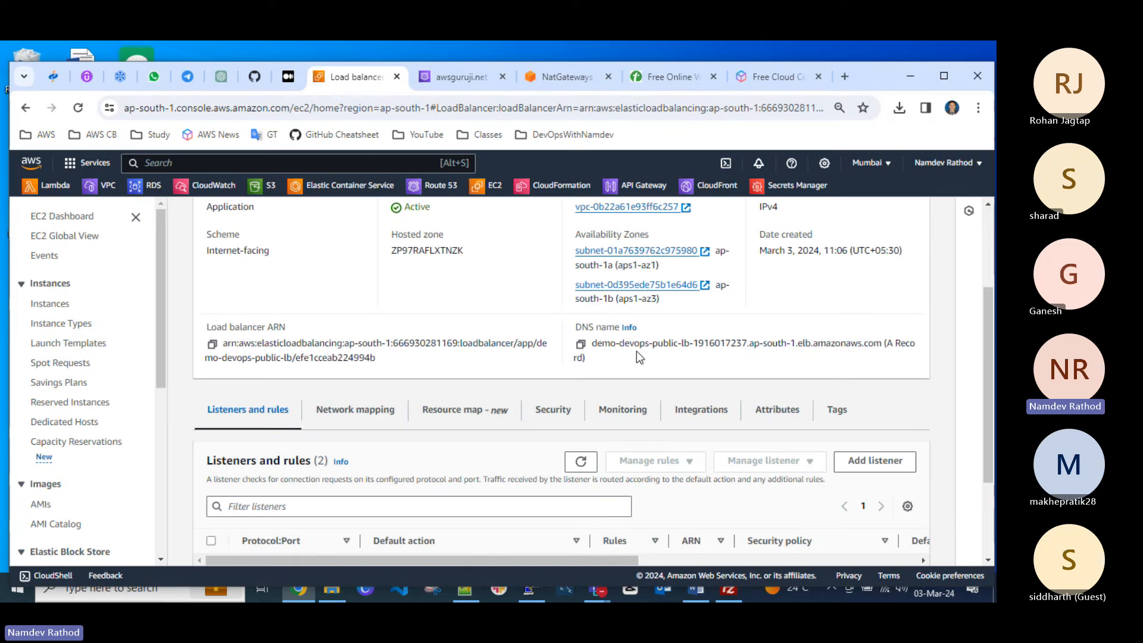
{"action": "scroll", "coordinate": [637, 352], "scroll_direction": "up", "scroll_amount": 3}
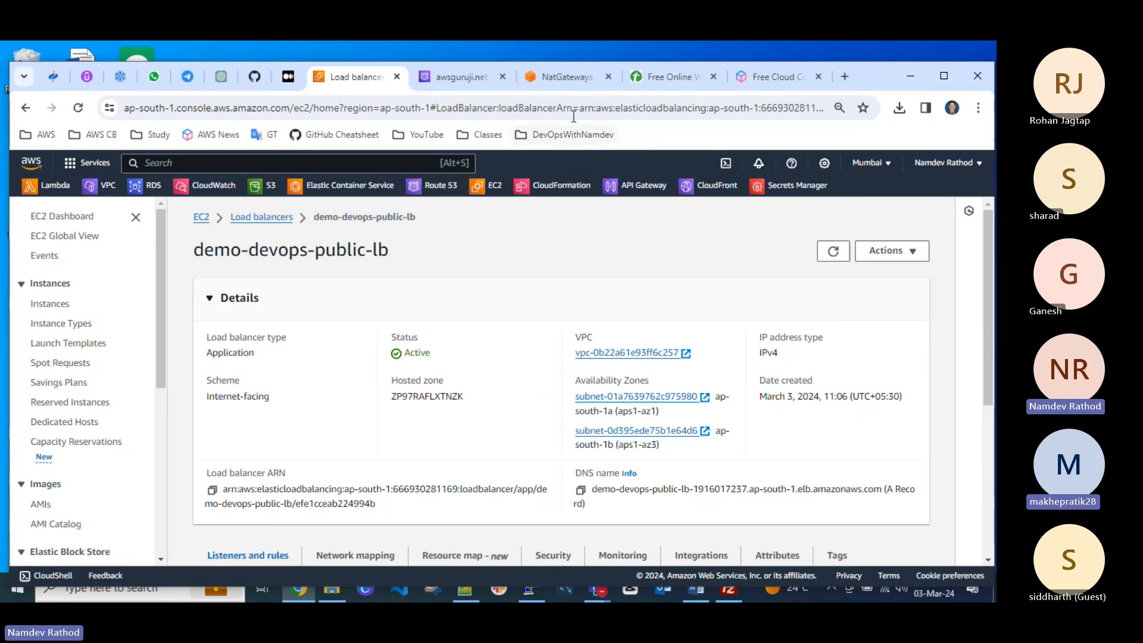
{"action": "left_click", "coordinate": [462, 77]}
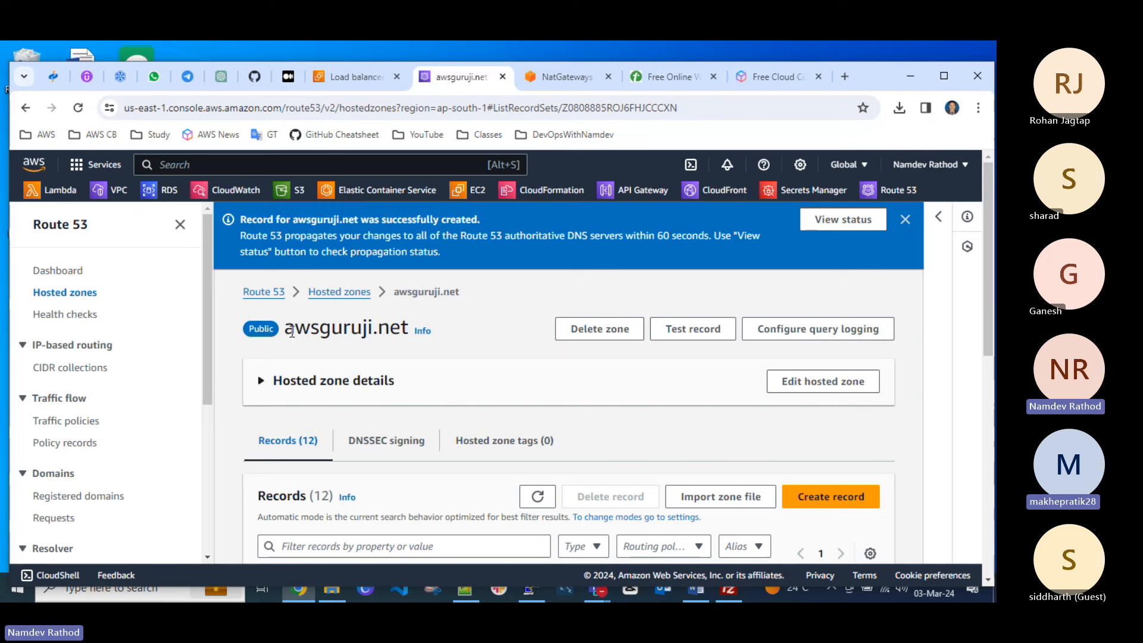
{"action": "left_click_drag", "start_coordinate": [291, 332], "coordinate": [408, 328]}
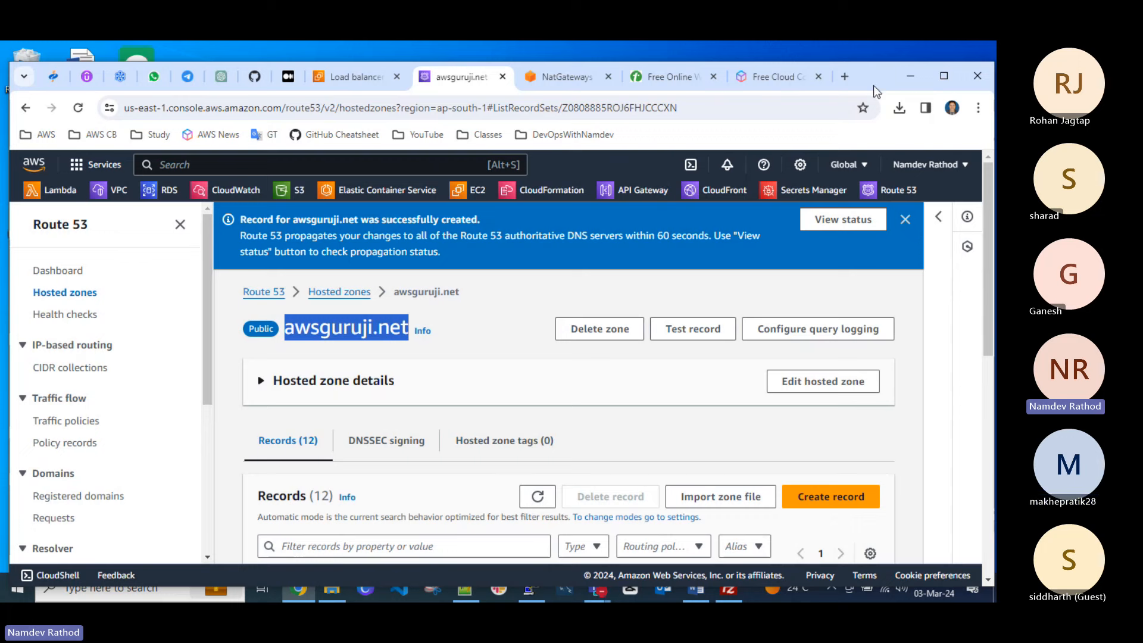
{"action": "left_click", "coordinate": [845, 77]}
{"action": "left_click", "coordinate": [978, 108]}
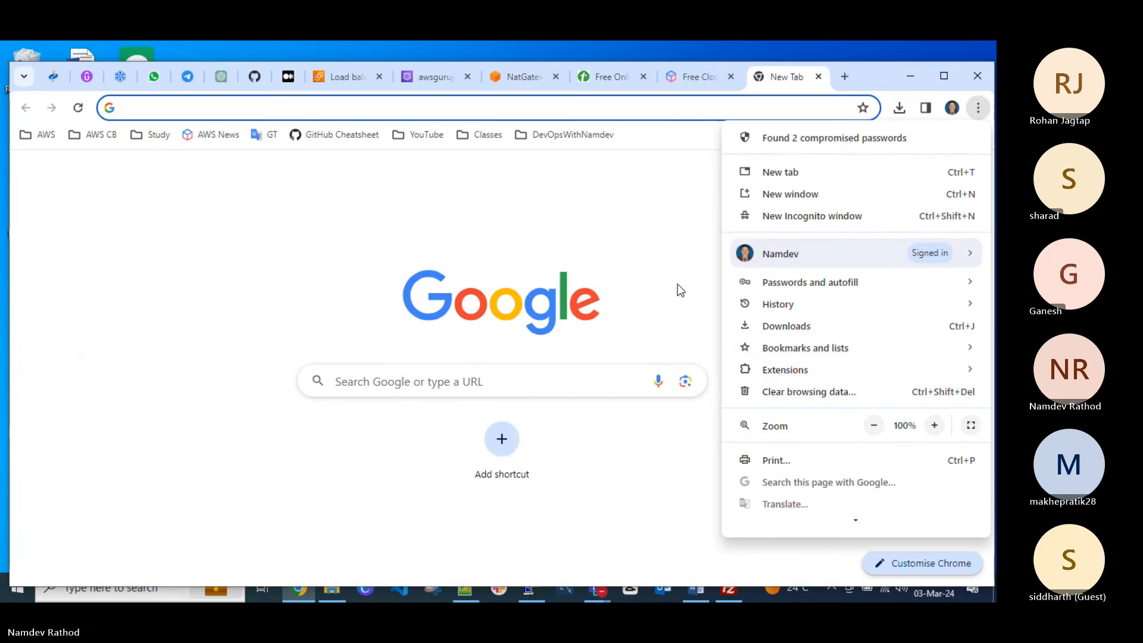
{"action": "left_click", "coordinate": [646, 223]}
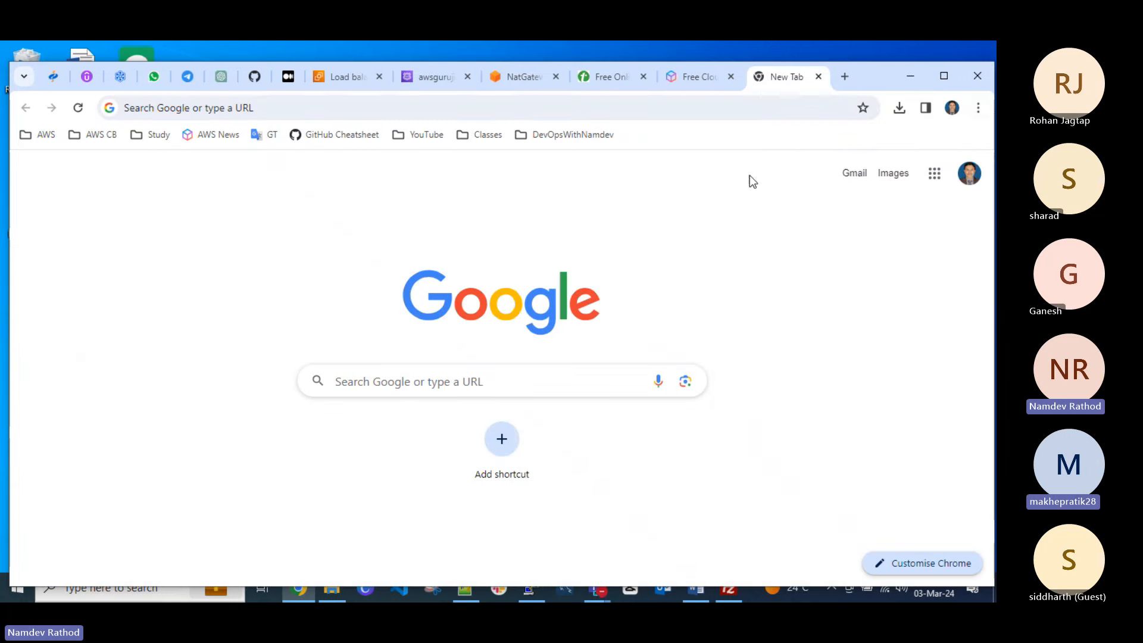
{"action": "left_click", "coordinate": [819, 78]}
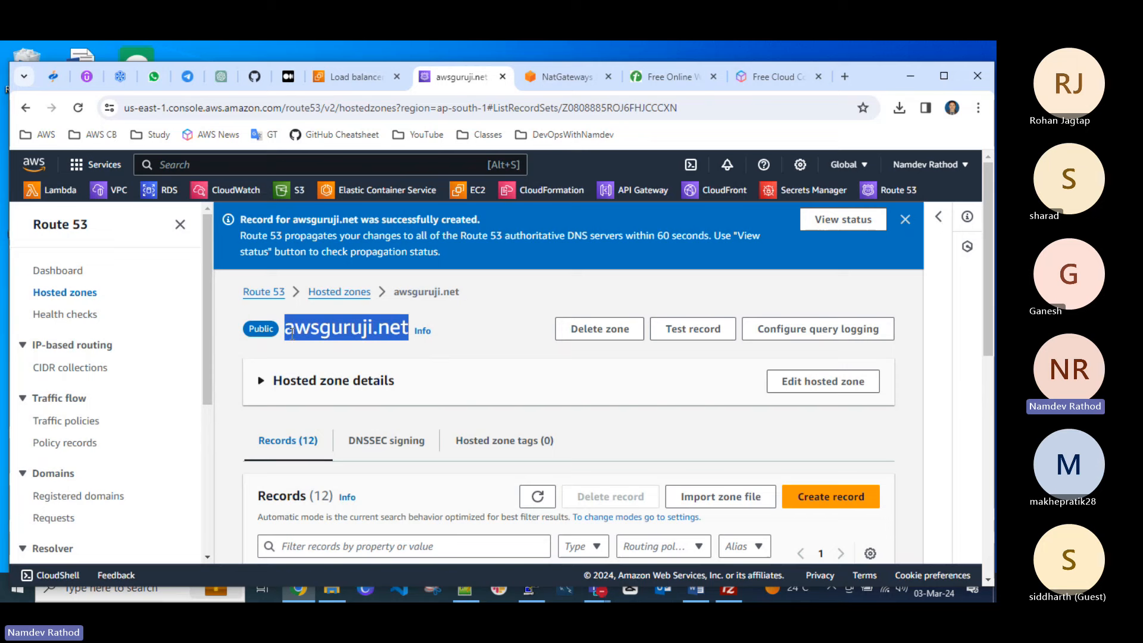
{"action": "left_click", "coordinate": [398, 323]}
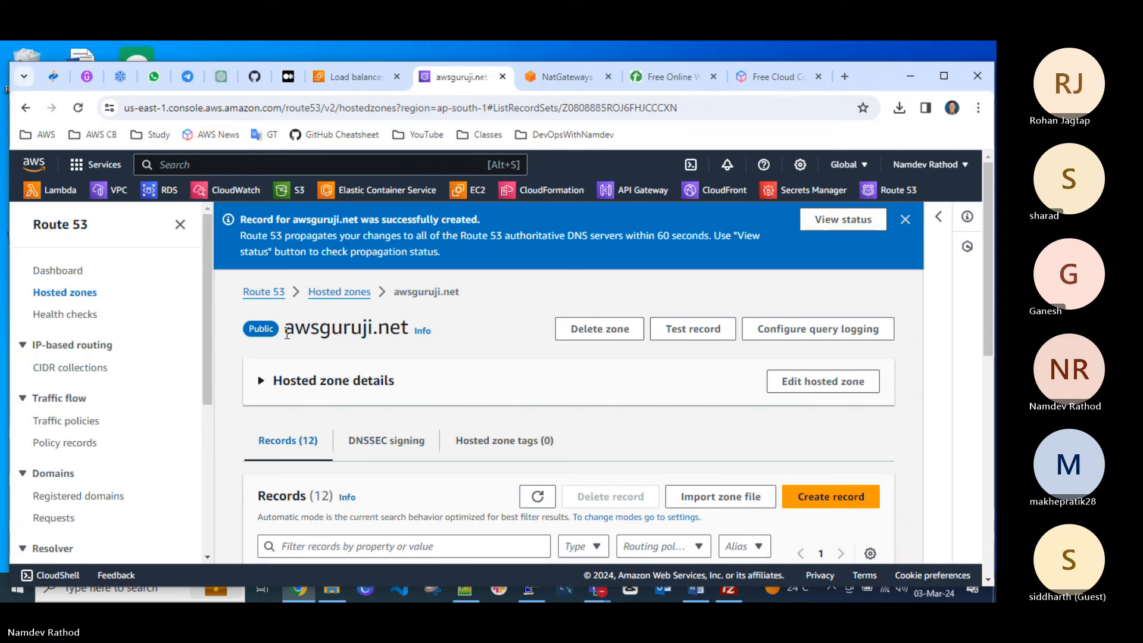
{"action": "left_click_drag", "start_coordinate": [286, 330], "coordinate": [402, 327]}
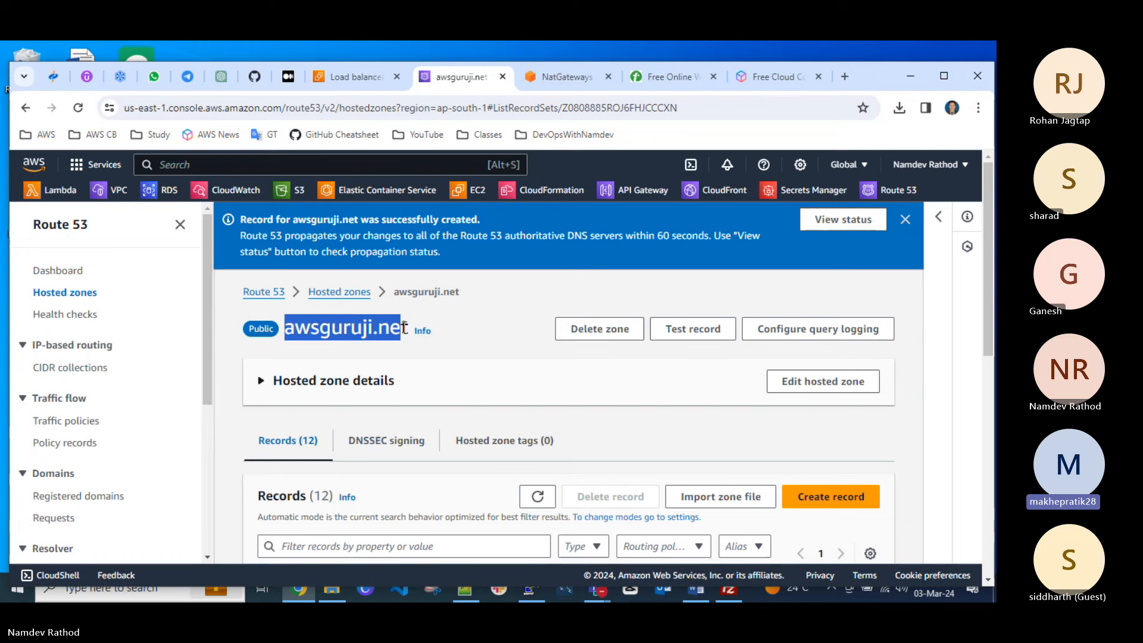
{"action": "scroll", "coordinate": [526, 391], "scroll_direction": "down", "scroll_amount": 5}
{"action": "scroll", "coordinate": [526, 392], "scroll_direction": "up", "scroll_amount": 5}
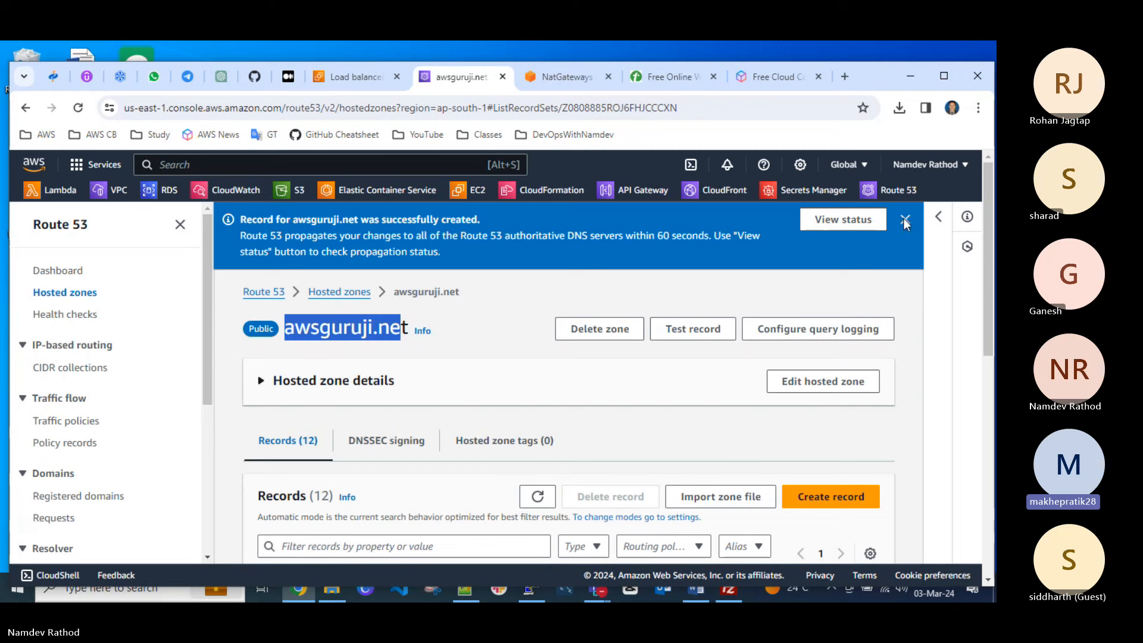
Dismiss the record creation notification and view the records of the awsguruji.net zone.
{"action": "left_click", "coordinate": [904, 219]}
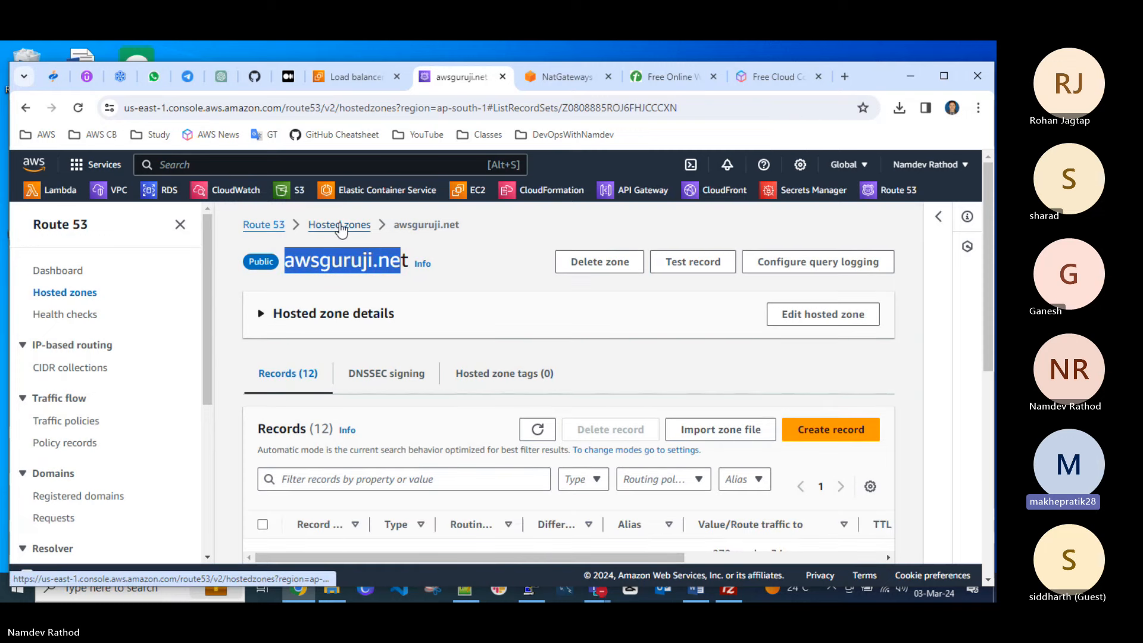
{"action": "left_click", "coordinate": [485, 252]}
{"action": "scroll", "coordinate": [835, 417], "scroll_direction": "down", "scroll_amount": 2}
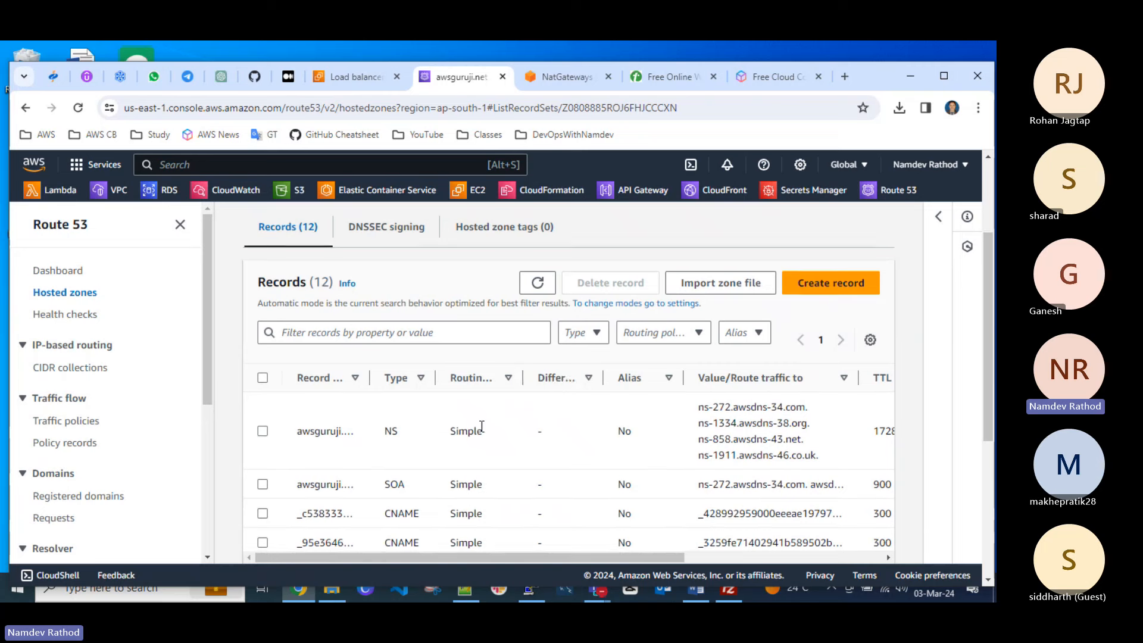
Look through the awsguruji.net records and filter them by "private".
{"action": "scroll", "coordinate": [479, 435], "scroll_direction": "down", "scroll_amount": 4}
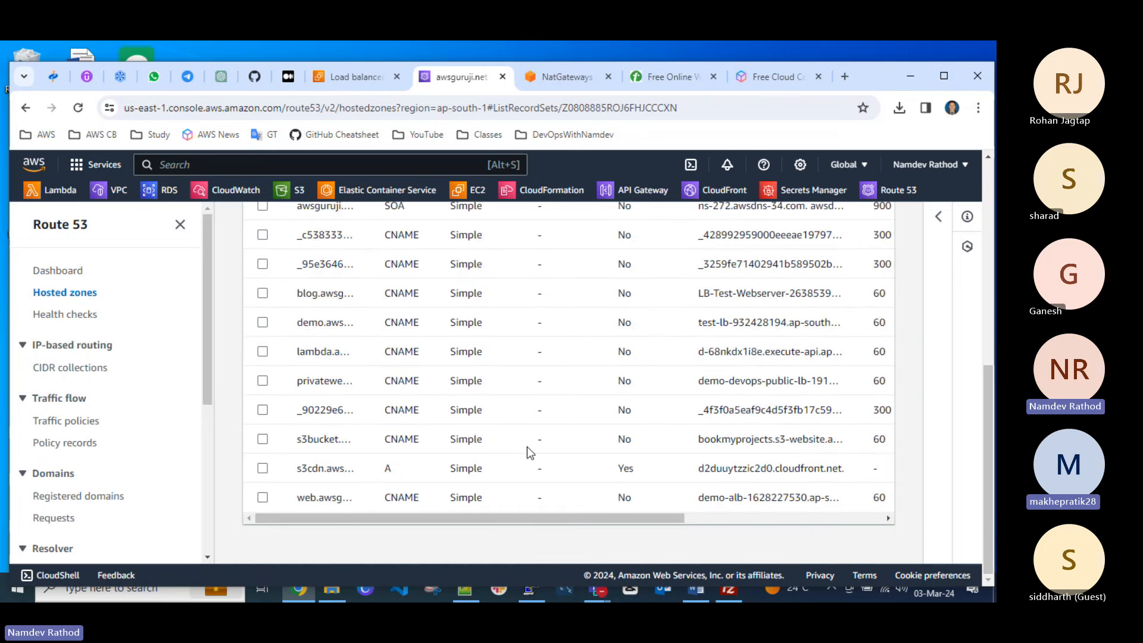
{"action": "scroll", "coordinate": [527, 447], "scroll_direction": "up", "scroll_amount": 5}
{"action": "scroll", "coordinate": [452, 540], "scroll_direction": "down", "scroll_amount": 3}
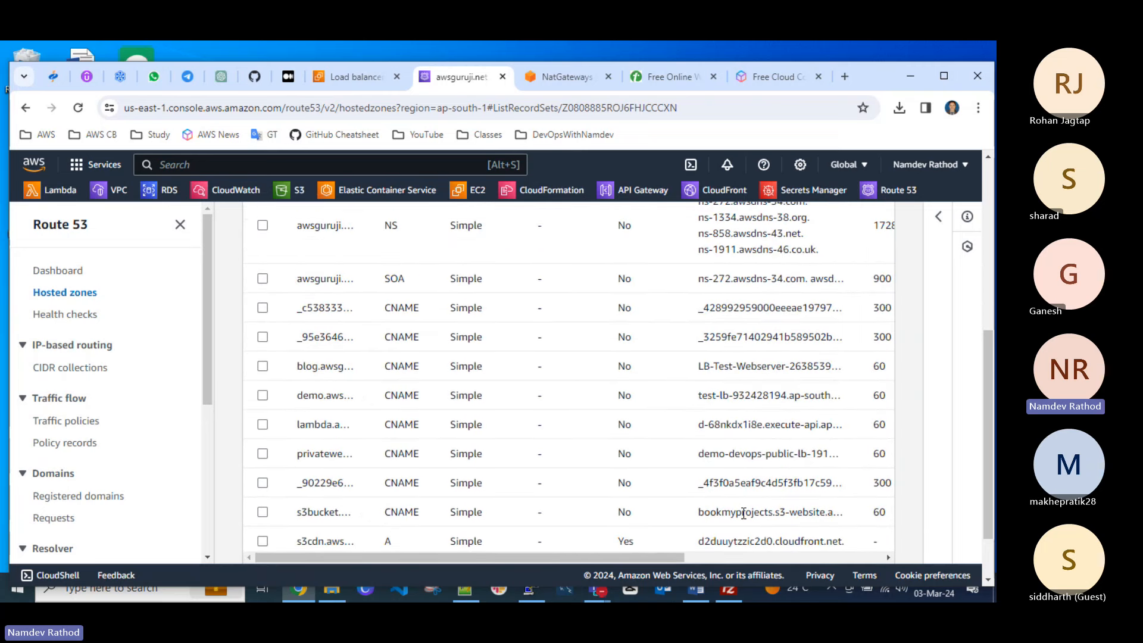
{"action": "scroll", "coordinate": [654, 477], "scroll_direction": "up", "scroll_amount": 1}
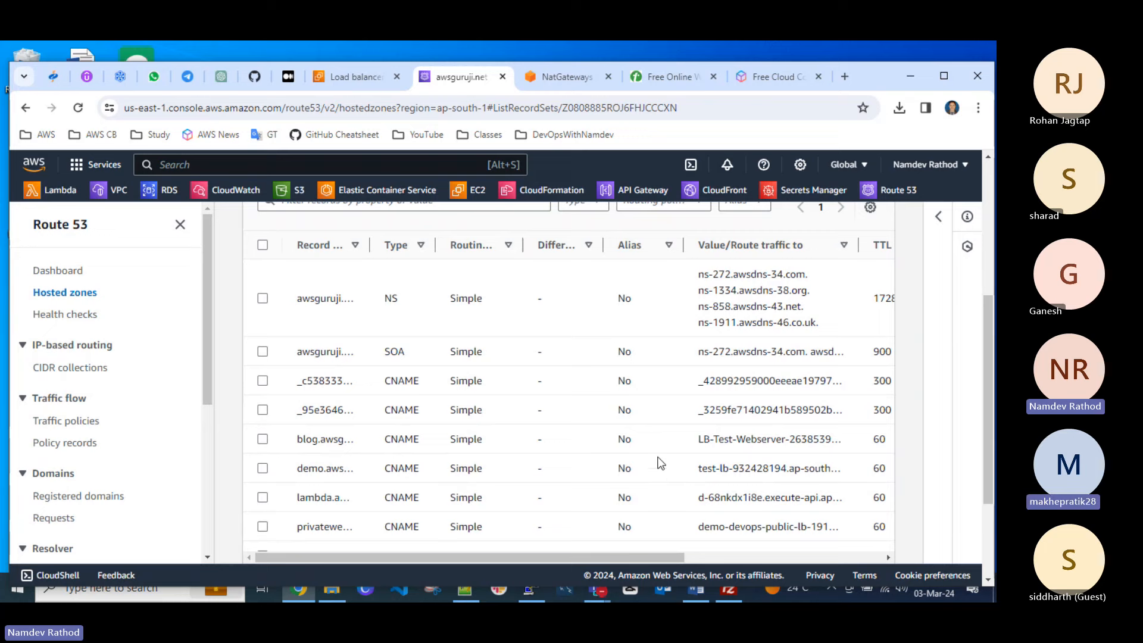
{"action": "scroll", "coordinate": [655, 467], "scroll_direction": "up", "scroll_amount": 4}
{"action": "left_click", "coordinate": [375, 484]}
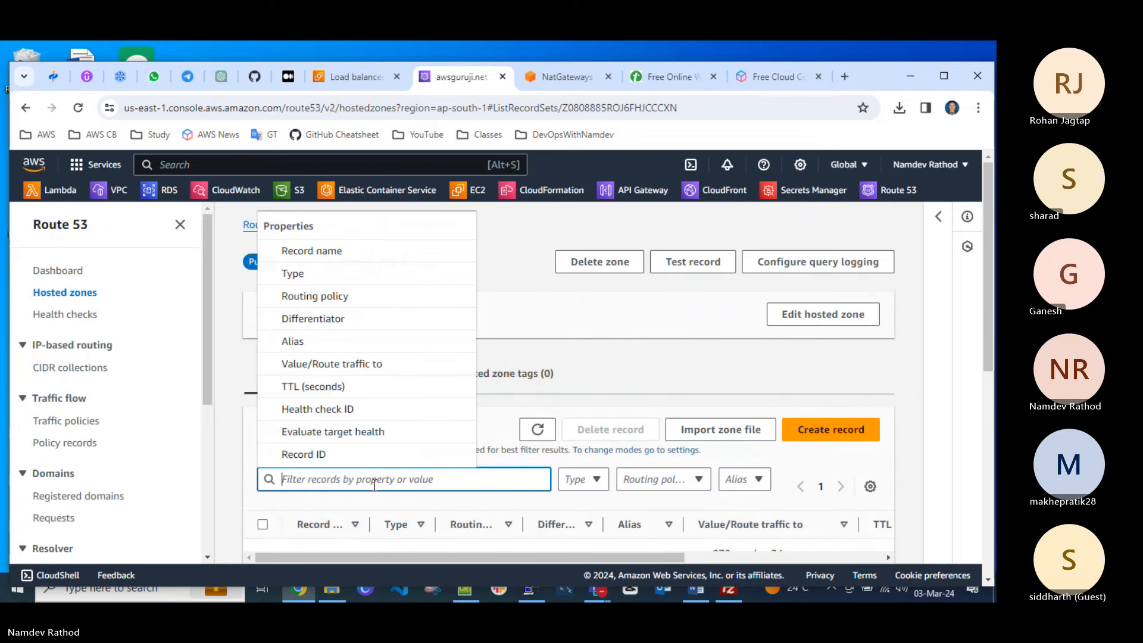
{"action": "type", "text": "private"}
{"action": "key", "text": "Return"}
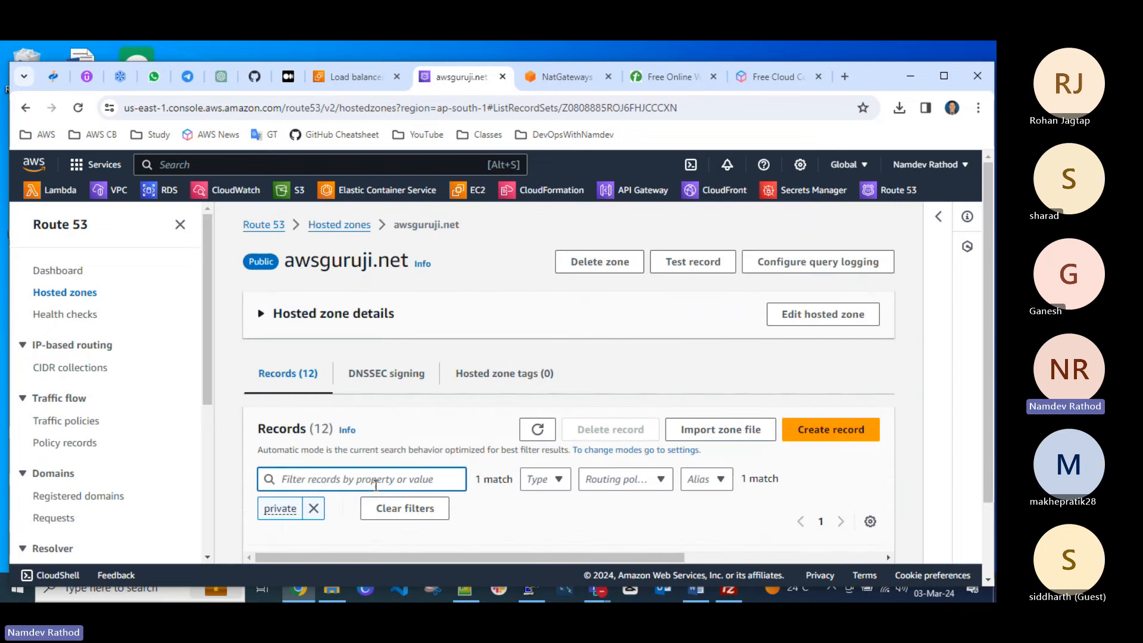
{"action": "scroll", "coordinate": [381, 498], "scroll_direction": "down", "scroll_amount": 1}
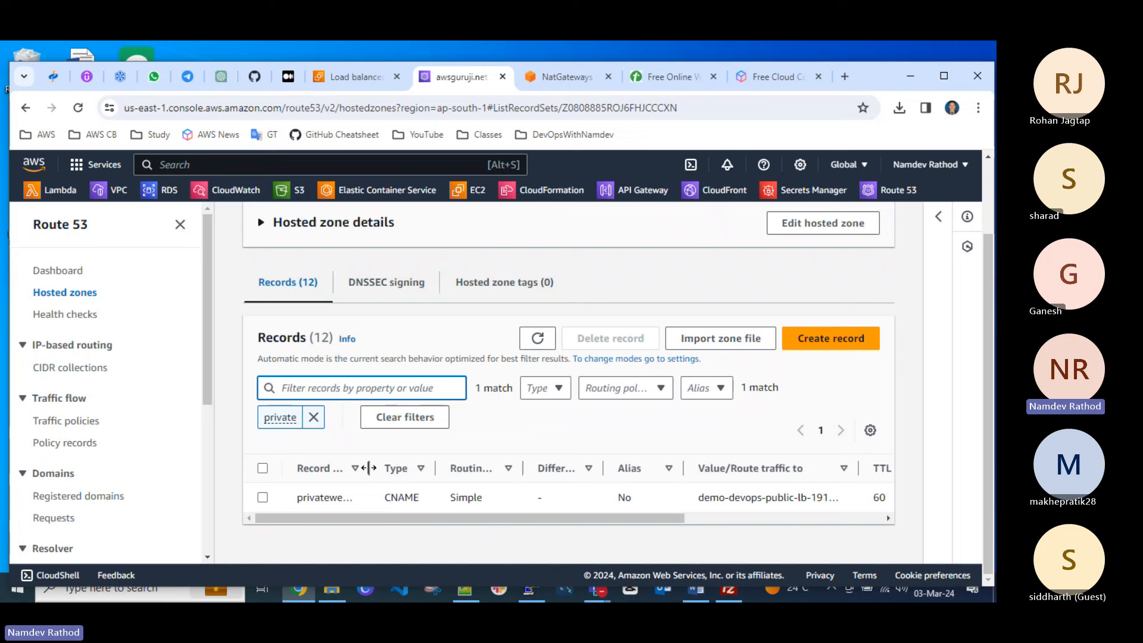
Widen the record name column, copy privateweb.awsguruji.net and load it in a new browser tab.
{"action": "left_click_drag", "start_coordinate": [368, 468], "coordinate": [300, 503]}
{"action": "left_click", "coordinate": [378, 498]}
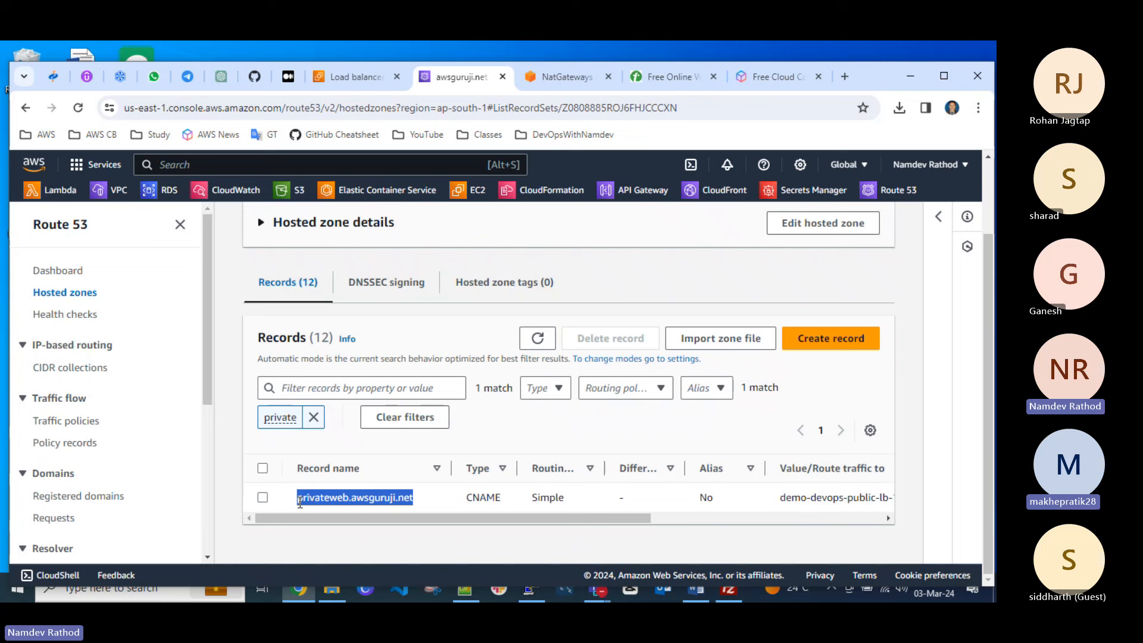
{"action": "key", "text": "ctrl+c"}
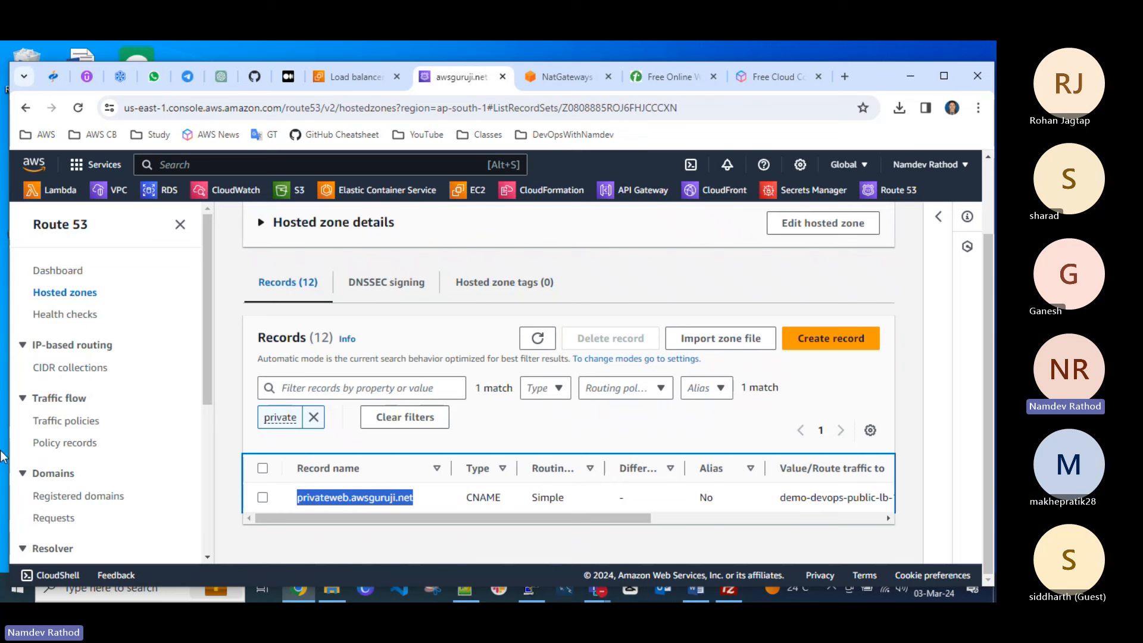
{"action": "left_click", "coordinate": [844, 77]}
{"action": "key", "text": "ctrl+v"}
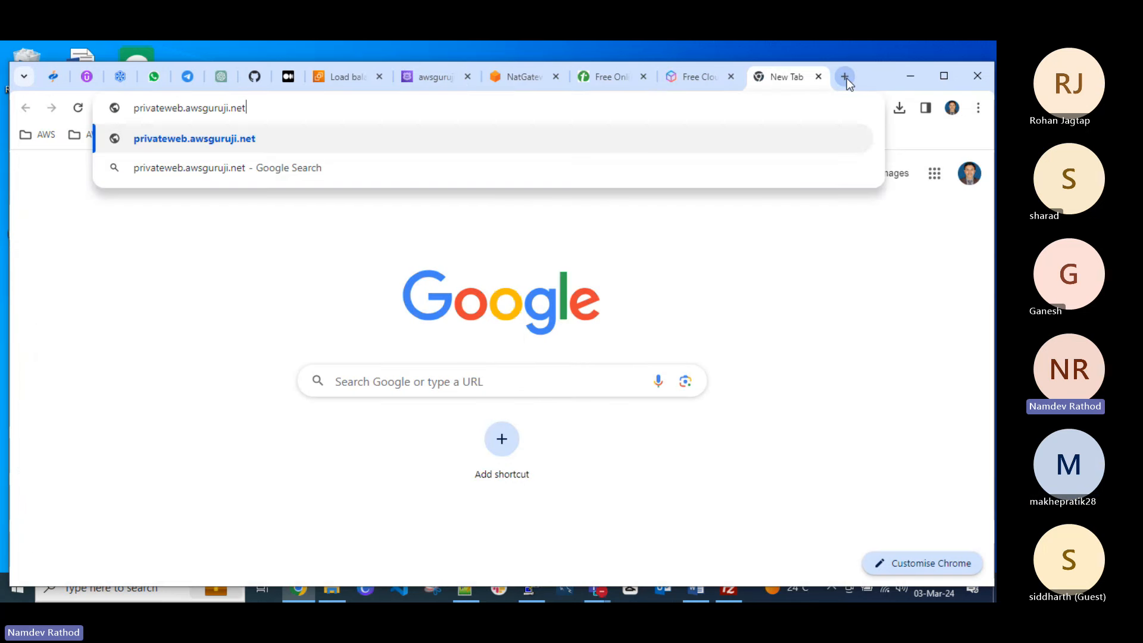
{"action": "key", "text": "Return"}
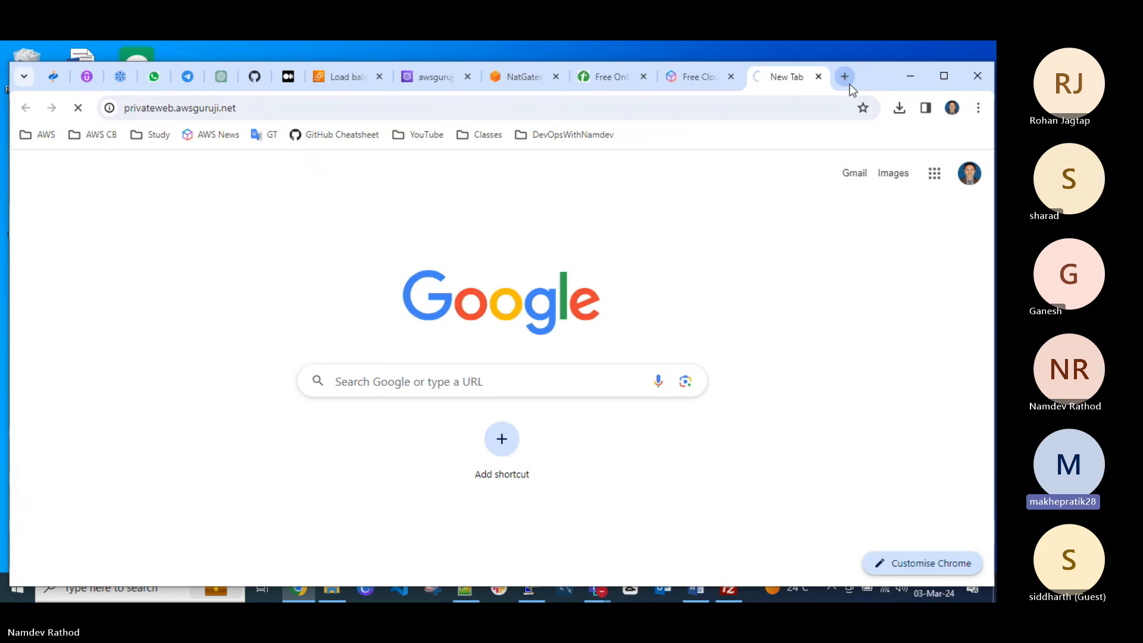
Return to the EC2 load balancers list and review the details of demo-devops-public-lb.
{"action": "left_click", "coordinate": [345, 81]}
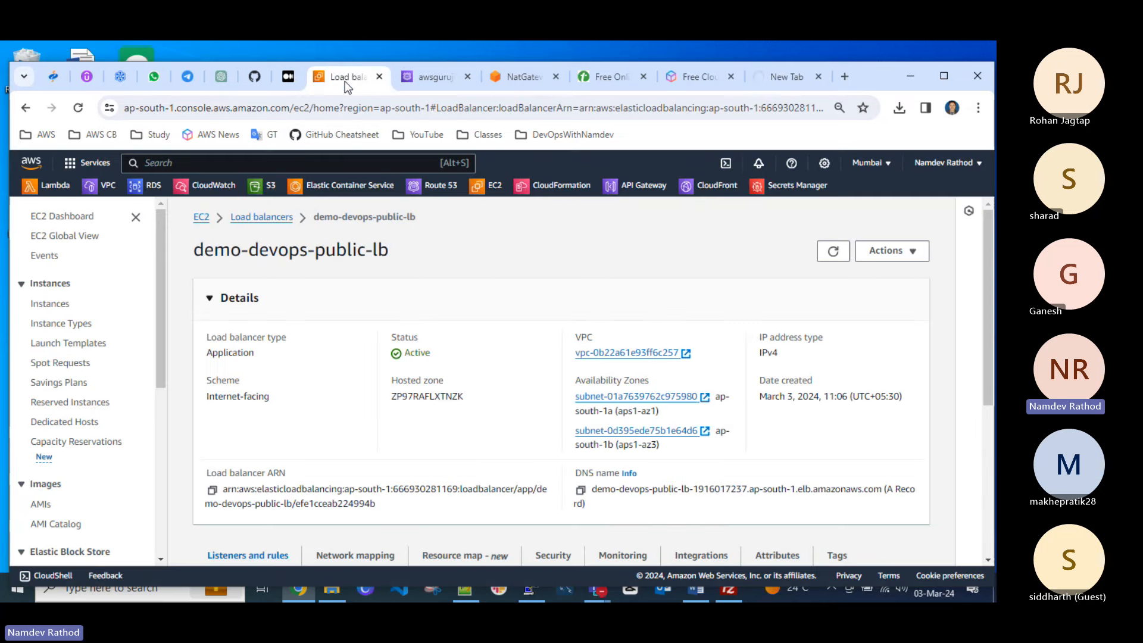
{"action": "left_click", "coordinate": [265, 218]}
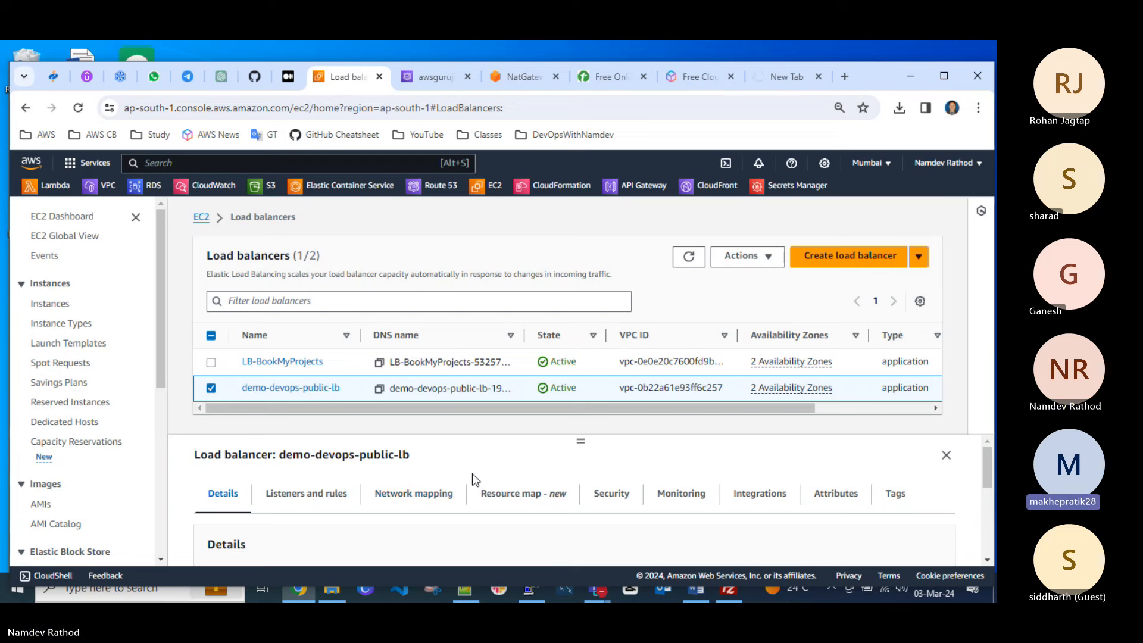
{"action": "scroll", "coordinate": [486, 485], "scroll_direction": "down", "scroll_amount": 2}
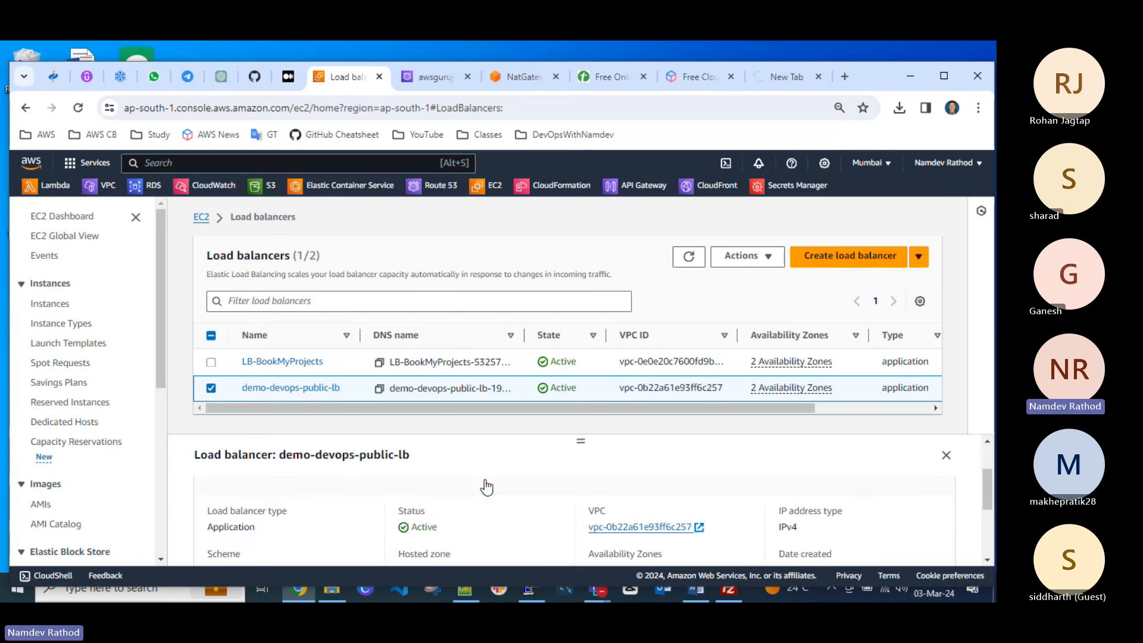
{"action": "scroll", "coordinate": [485, 498], "scroll_direction": "down", "scroll_amount": 3}
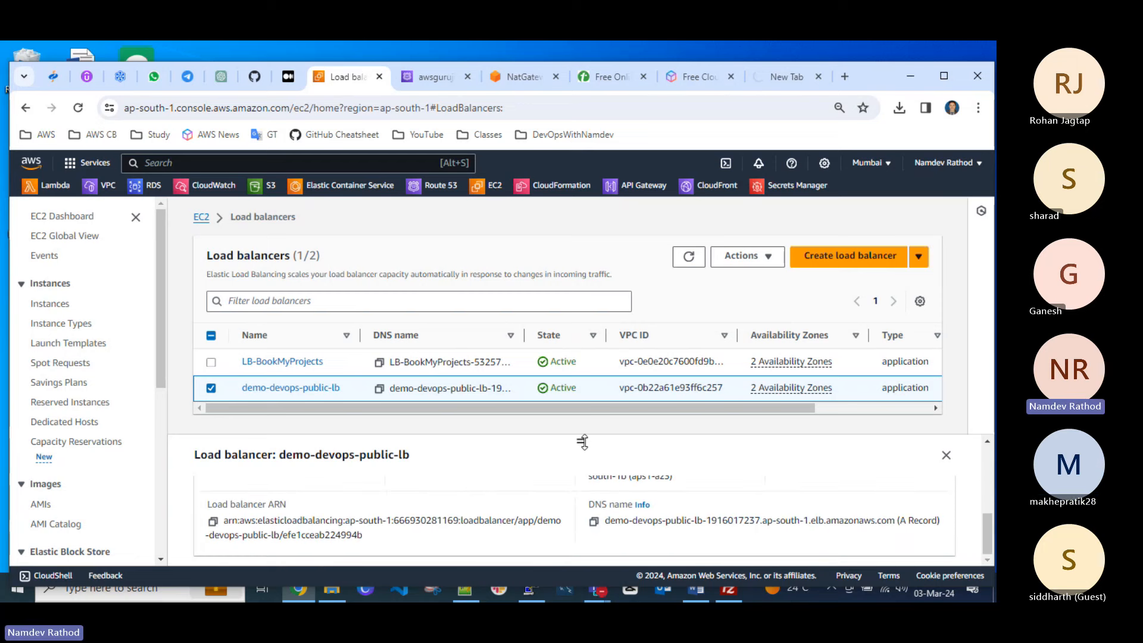
{"action": "left_click_drag", "start_coordinate": [583, 441], "coordinate": [583, 424]}
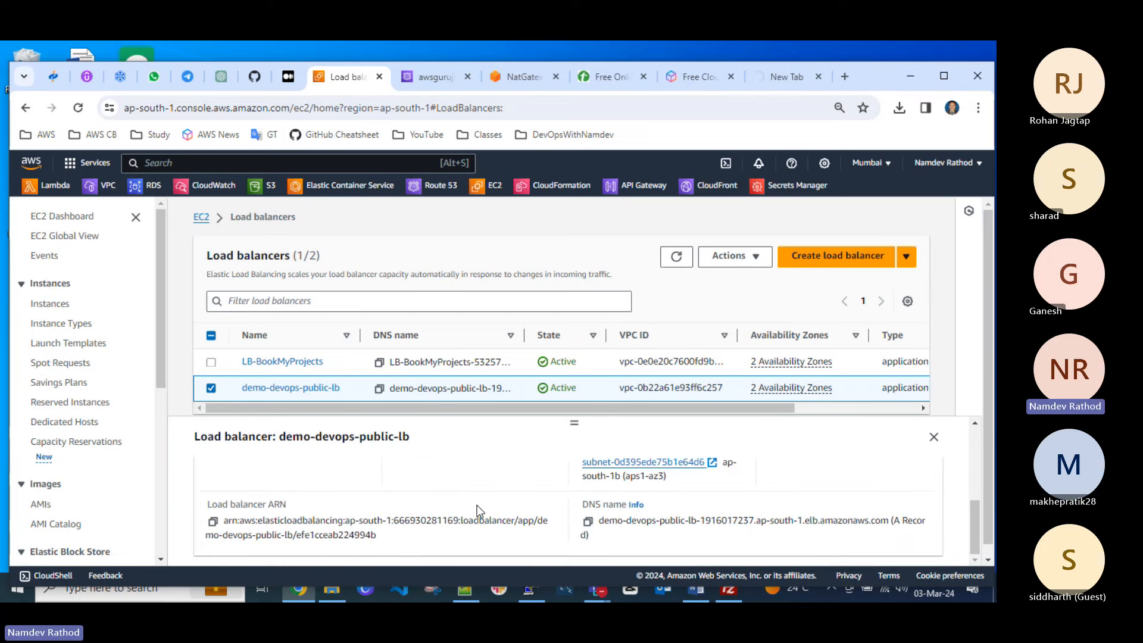
{"action": "scroll", "coordinate": [477, 504], "scroll_direction": "up", "scroll_amount": 2}
{"action": "scroll", "coordinate": [477, 504], "scroll_direction": "up", "scroll_amount": 3}
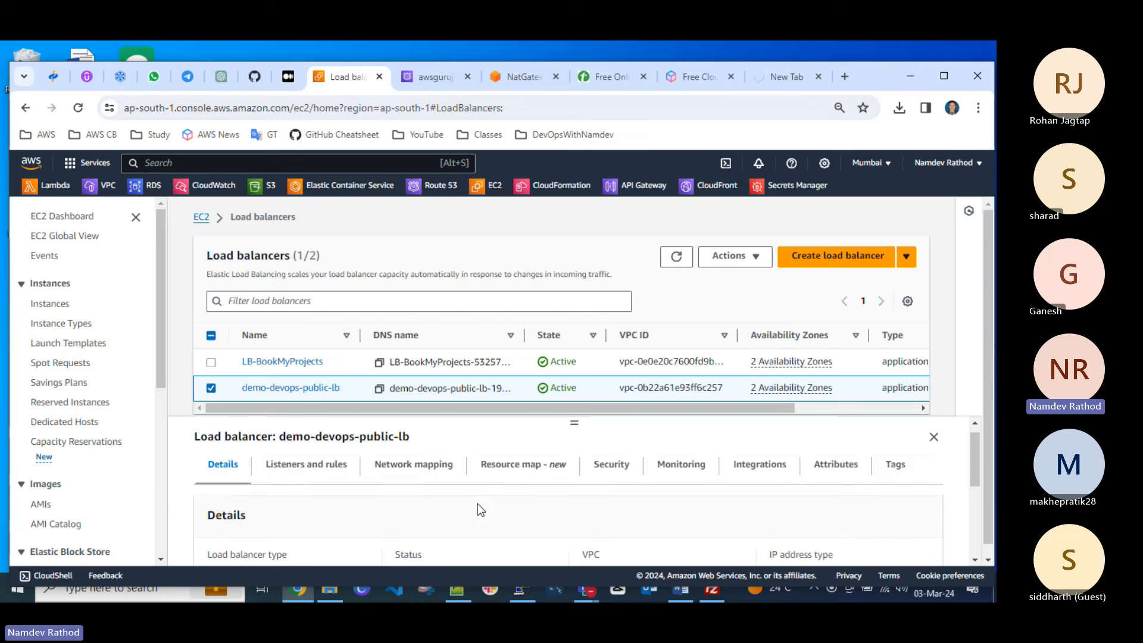
Open the demo-lb-sg security group attached to demo-devops-public-lb, copy its security group ID and close its tab.
{"action": "left_click", "coordinate": [606, 477]}
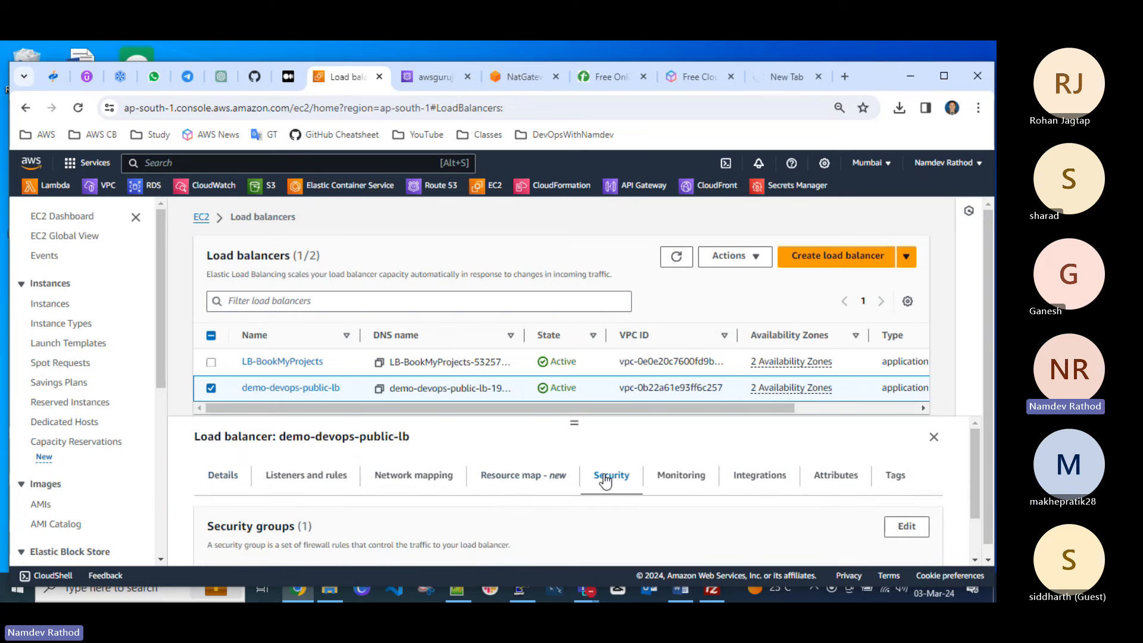
{"action": "scroll", "coordinate": [481, 521], "scroll_direction": "down", "scroll_amount": 1}
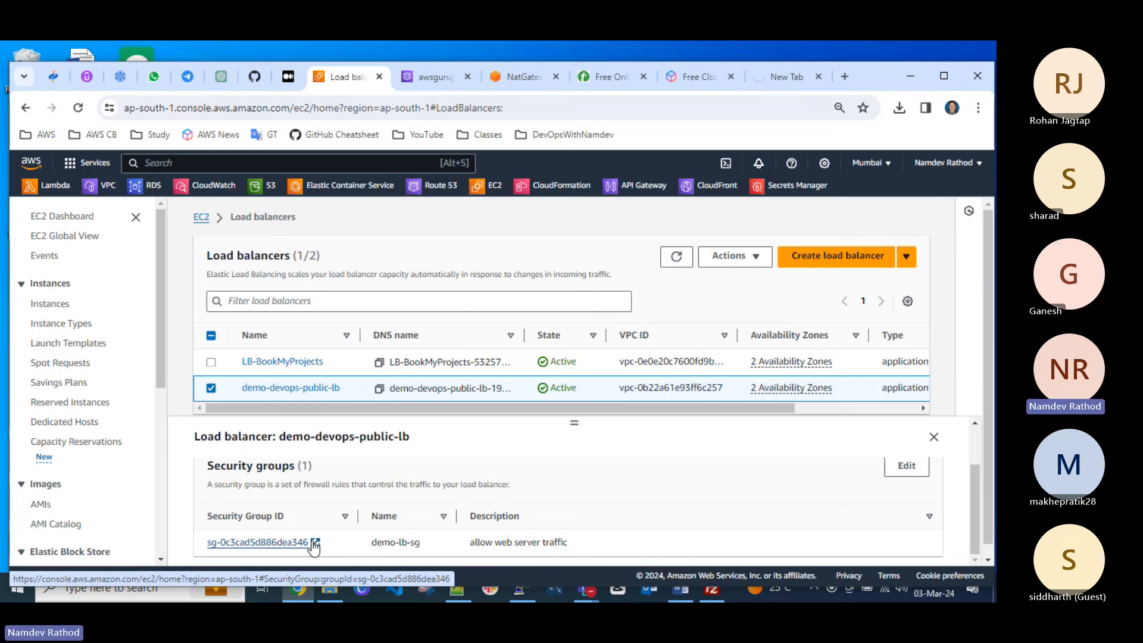
{"action": "left_click", "coordinate": [314, 542]}
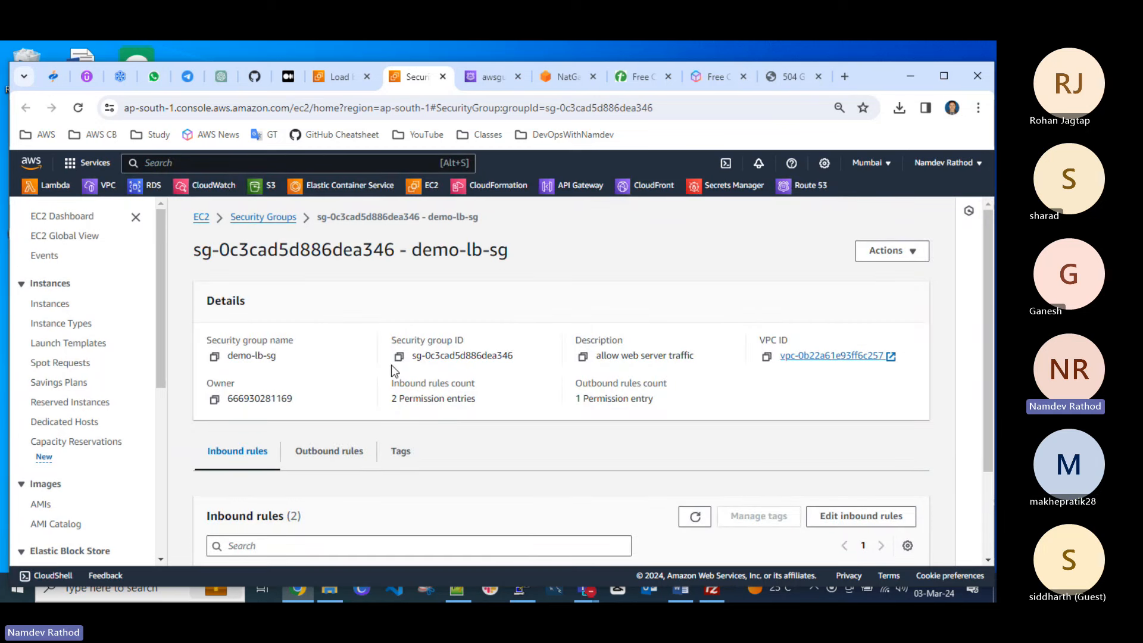
{"action": "left_click", "coordinate": [399, 357]}
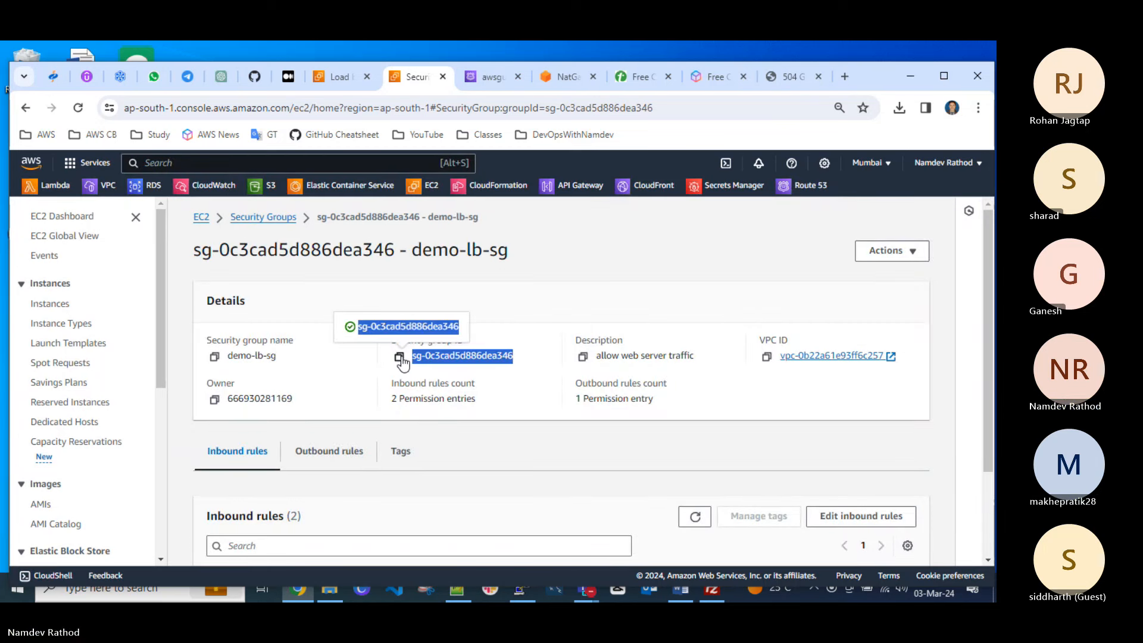
{"action": "left_click", "coordinate": [443, 77]}
Close the Route 53 tab and open the list of running EC2 instances in a new tab.
{"action": "left_click", "coordinate": [415, 78]}
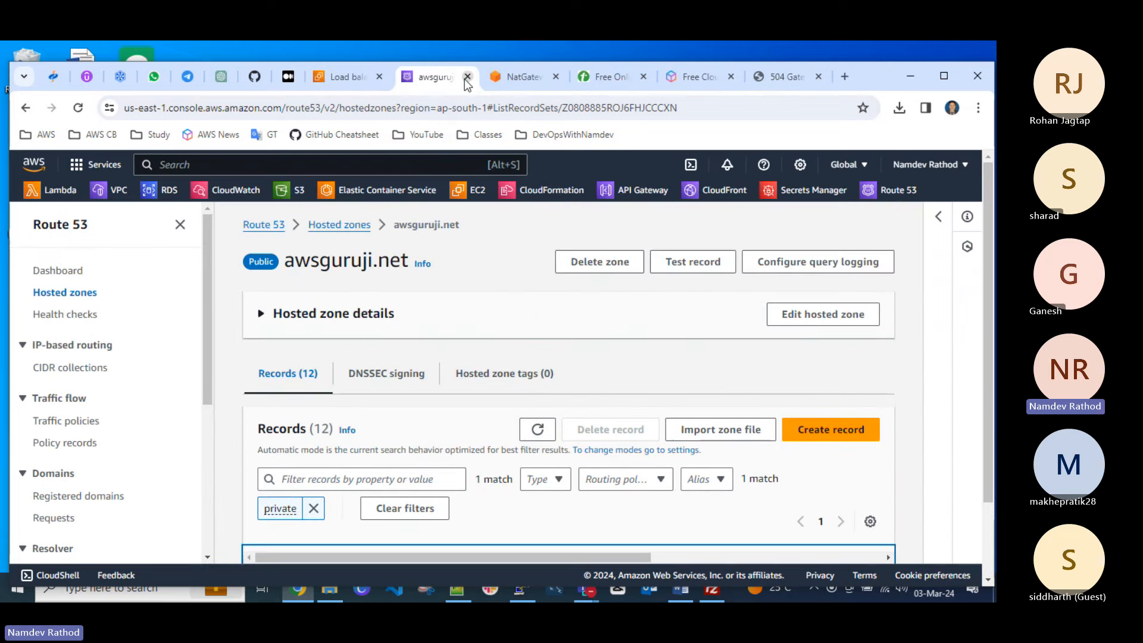
{"action": "left_click", "coordinate": [467, 78]}
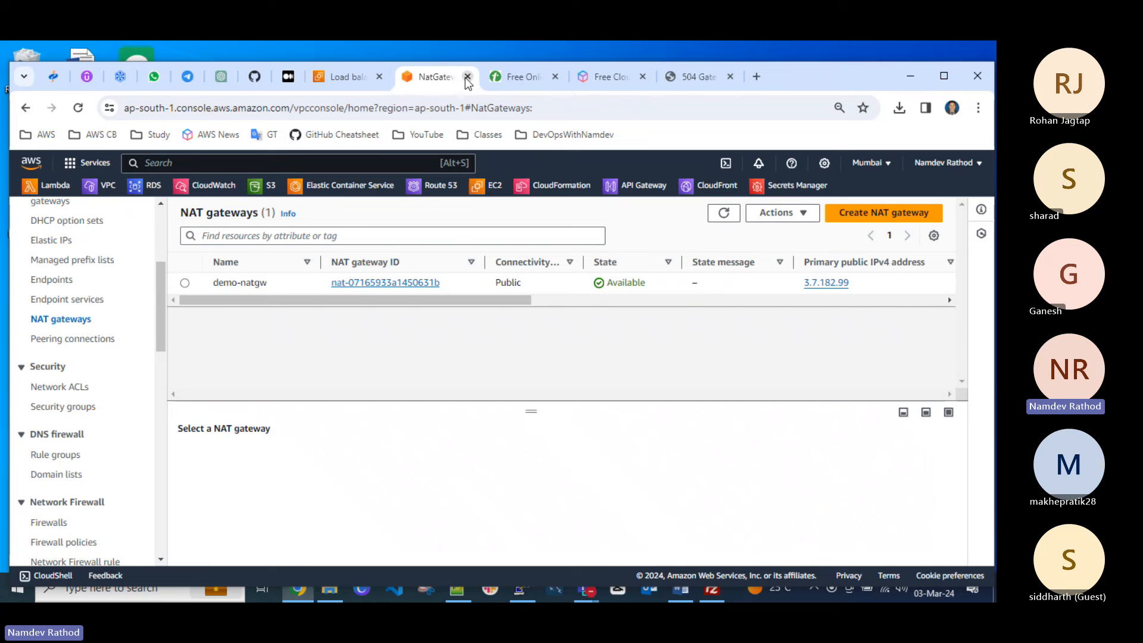
{"action": "right_click", "coordinate": [493, 187]}
{"action": "left_click", "coordinate": [513, 200]}
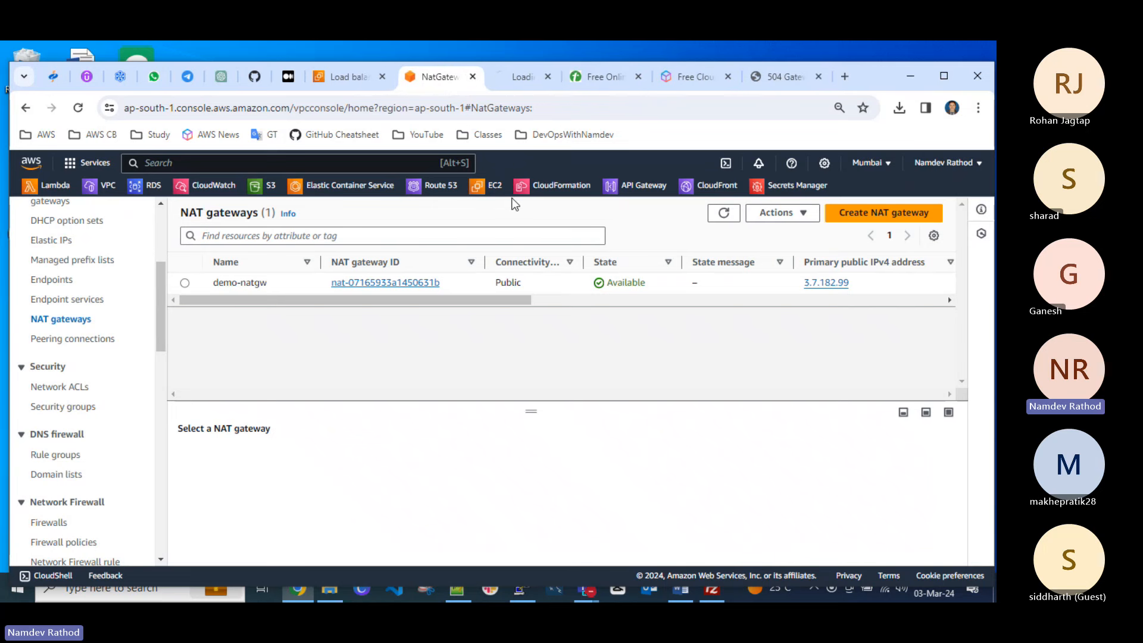
{"action": "left_click_drag", "start_coordinate": [522, 77], "coordinate": [429, 76]}
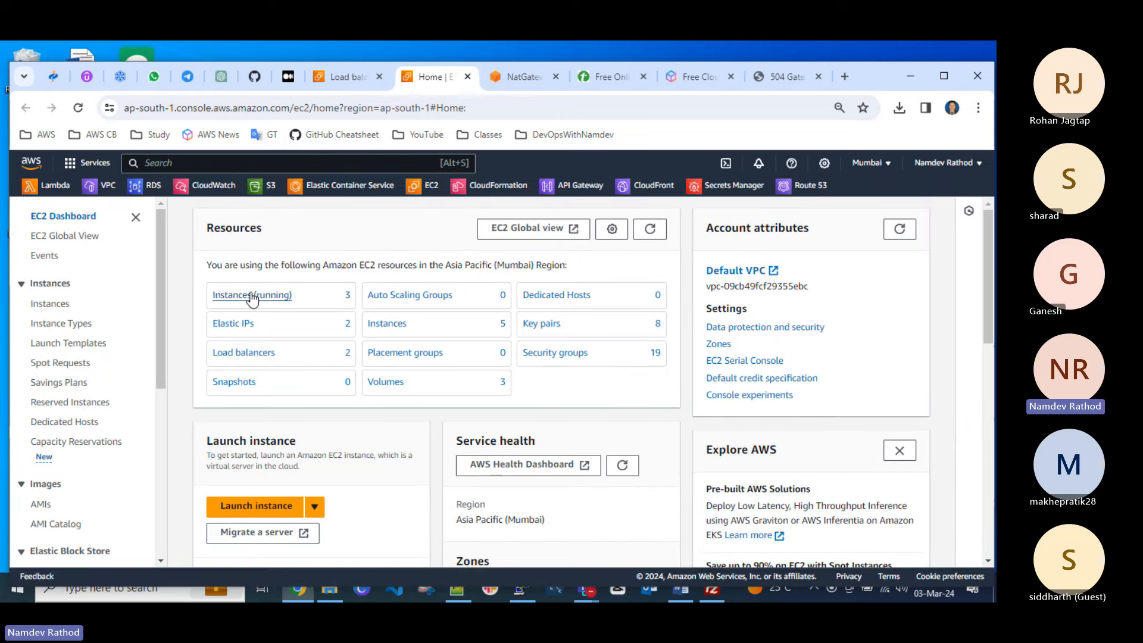
{"action": "left_click", "coordinate": [253, 295]}
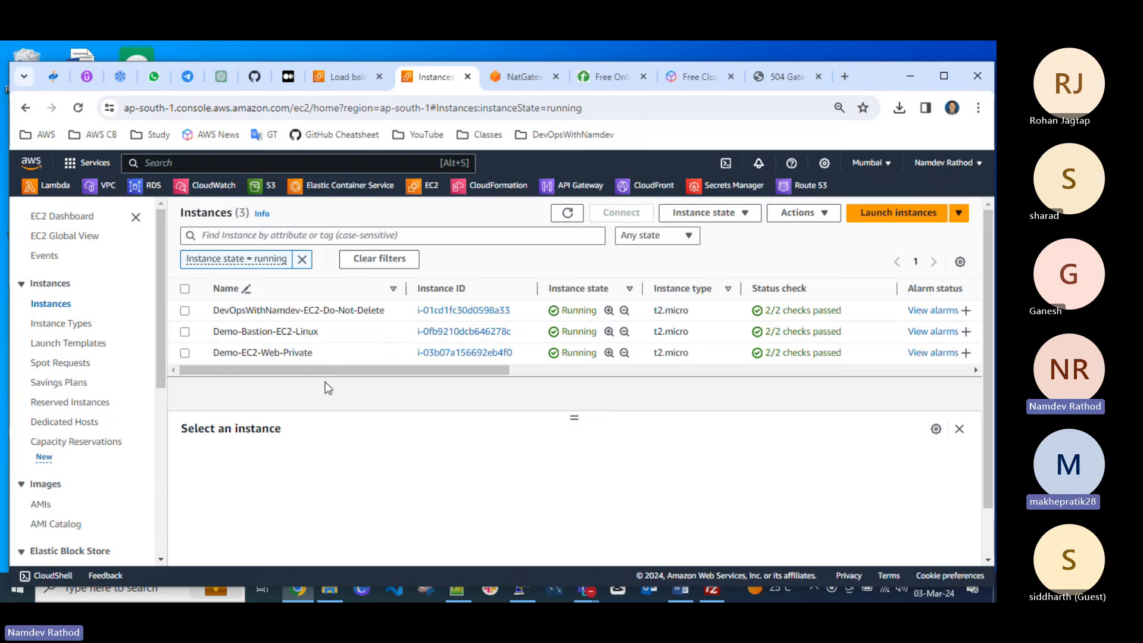
Open the demo-devops-bastion-sg security group of the Demo-EC2-Web-Private instance and view its inbound rules.
{"action": "left_click", "coordinate": [333, 353]}
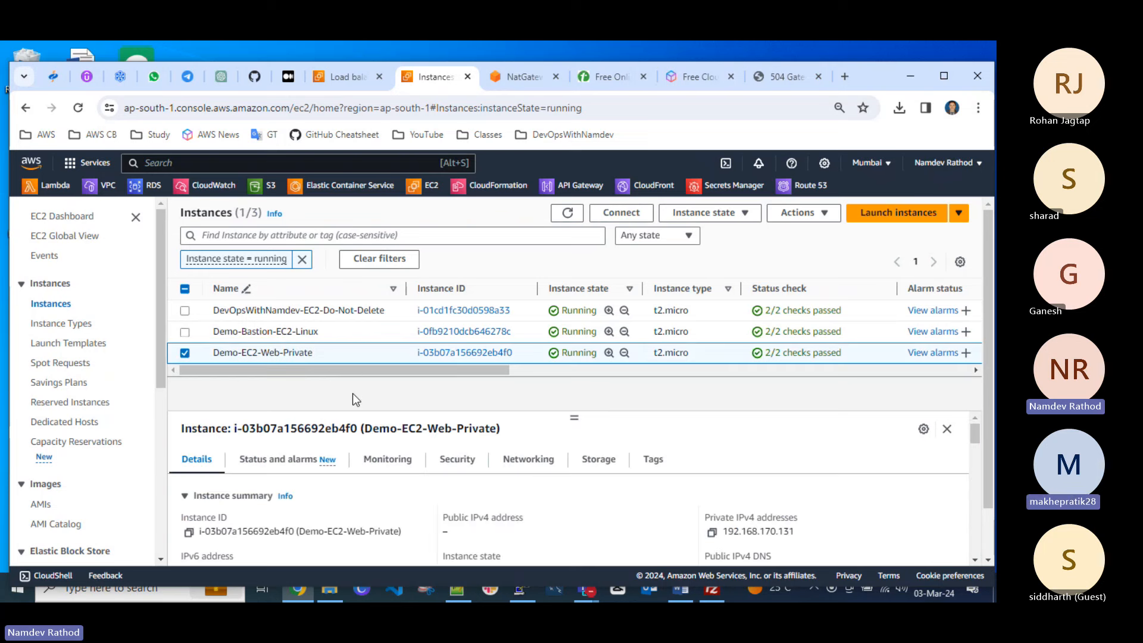
{"action": "left_click", "coordinate": [459, 463]}
{"action": "scroll", "coordinate": [596, 529], "scroll_direction": "down", "scroll_amount": 1}
{"action": "scroll", "coordinate": [594, 523], "scroll_direction": "down", "scroll_amount": 1}
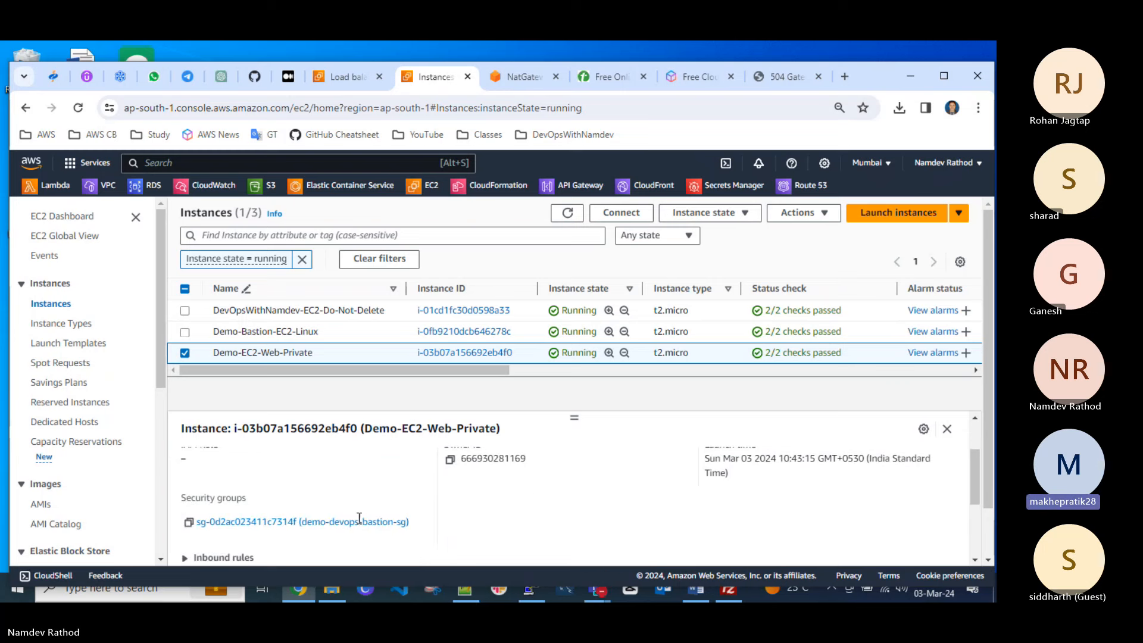
{"action": "left_click", "coordinate": [287, 524]}
{"action": "scroll", "coordinate": [543, 487], "scroll_direction": "down", "scroll_amount": 1}
{"action": "scroll", "coordinate": [545, 482], "scroll_direction": "down", "scroll_amount": 1}
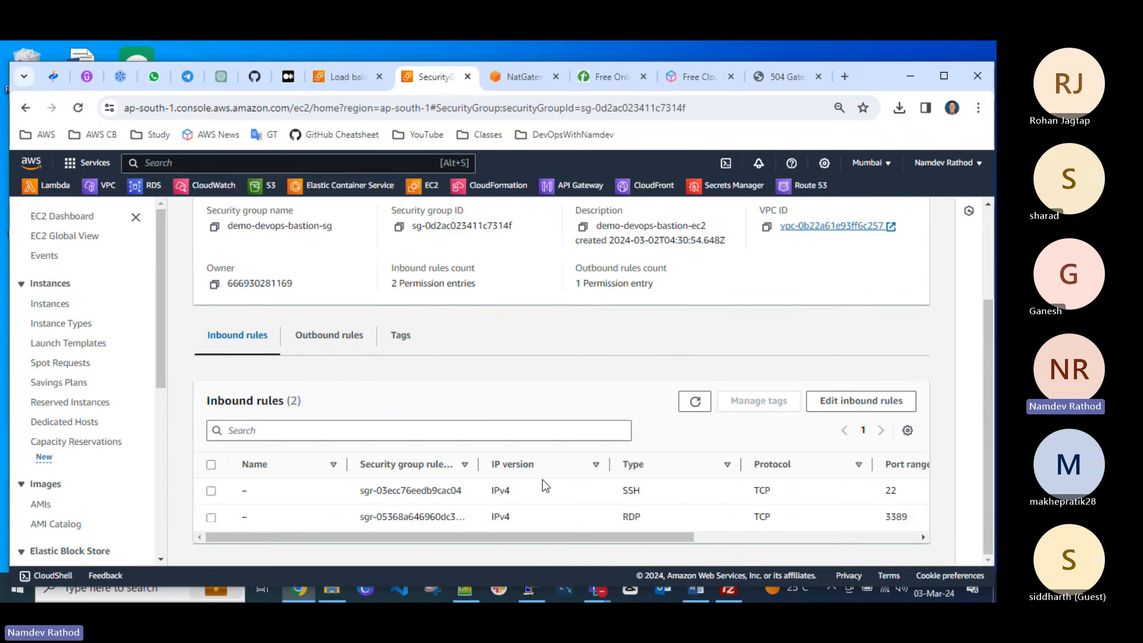
Start editing the inbound rules of demo-devops-bastion-sg and add a new rule of type HTTP.
{"action": "left_click", "coordinate": [857, 403]}
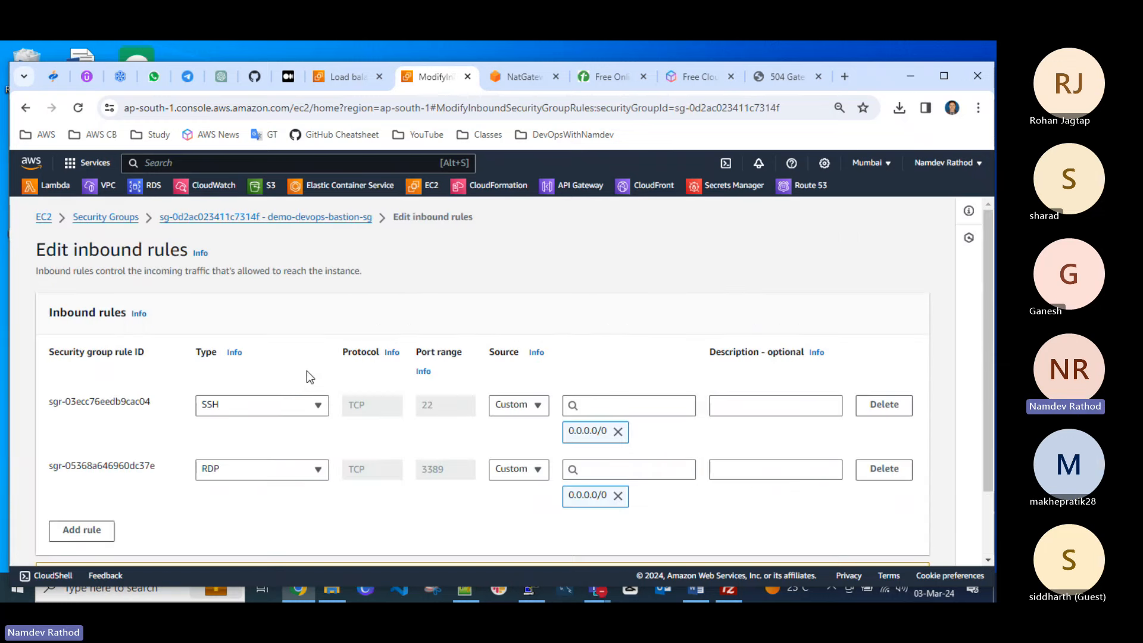
{"action": "left_click", "coordinate": [83, 530]}
{"action": "scroll", "coordinate": [448, 372], "scroll_direction": "down", "scroll_amount": 2}
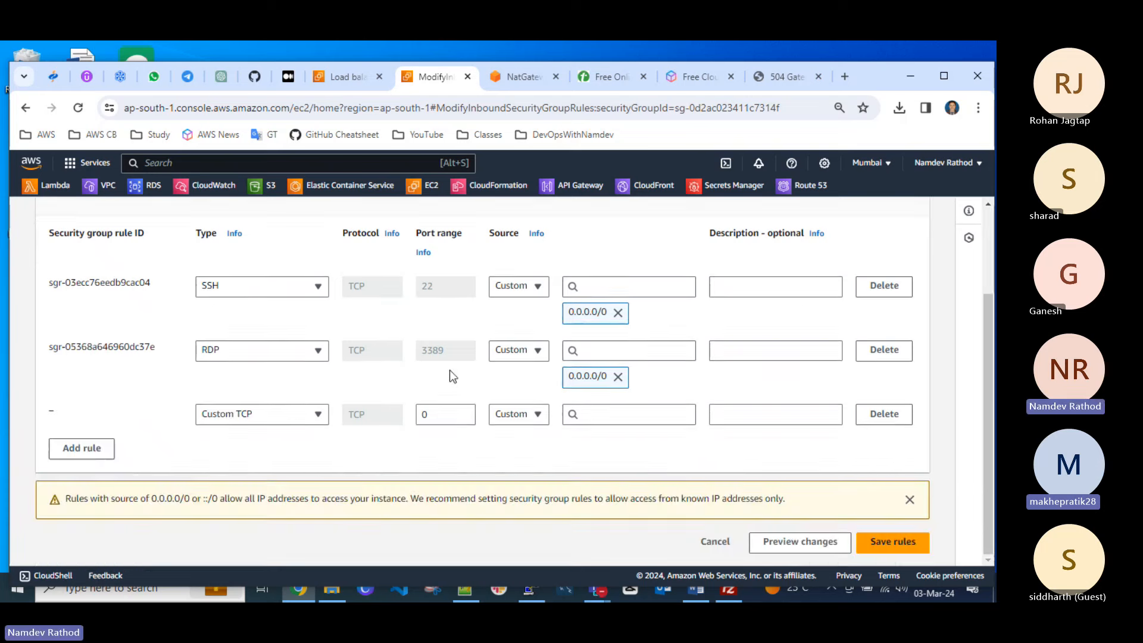
{"action": "left_click", "coordinate": [269, 420]}
{"action": "type", "text": "htt"}
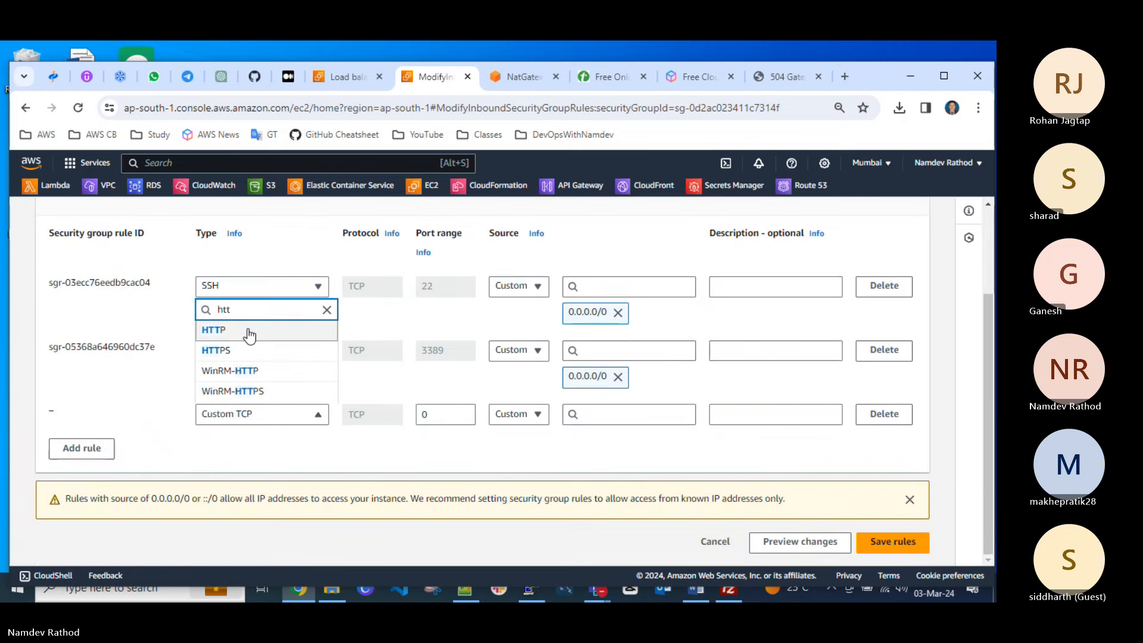
{"action": "left_click", "coordinate": [215, 330]}
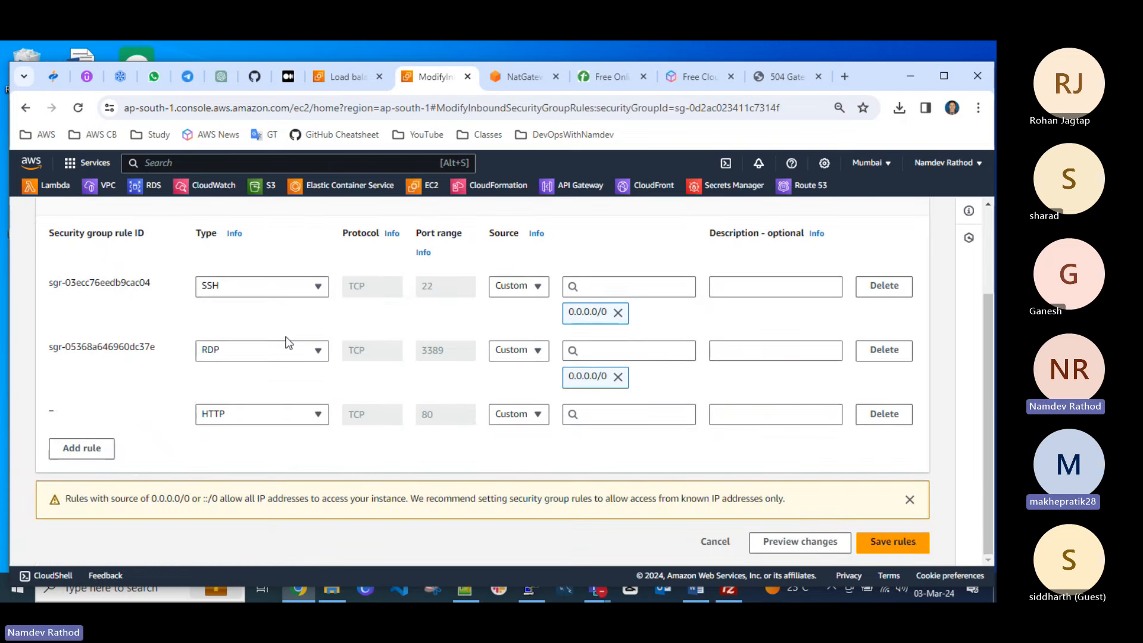
Set the new HTTP rule's source to the copied demo-lb-sg security group ID, sg-0c3cad5d886dea346, and save the rules.
{"action": "left_click", "coordinate": [604, 414]}
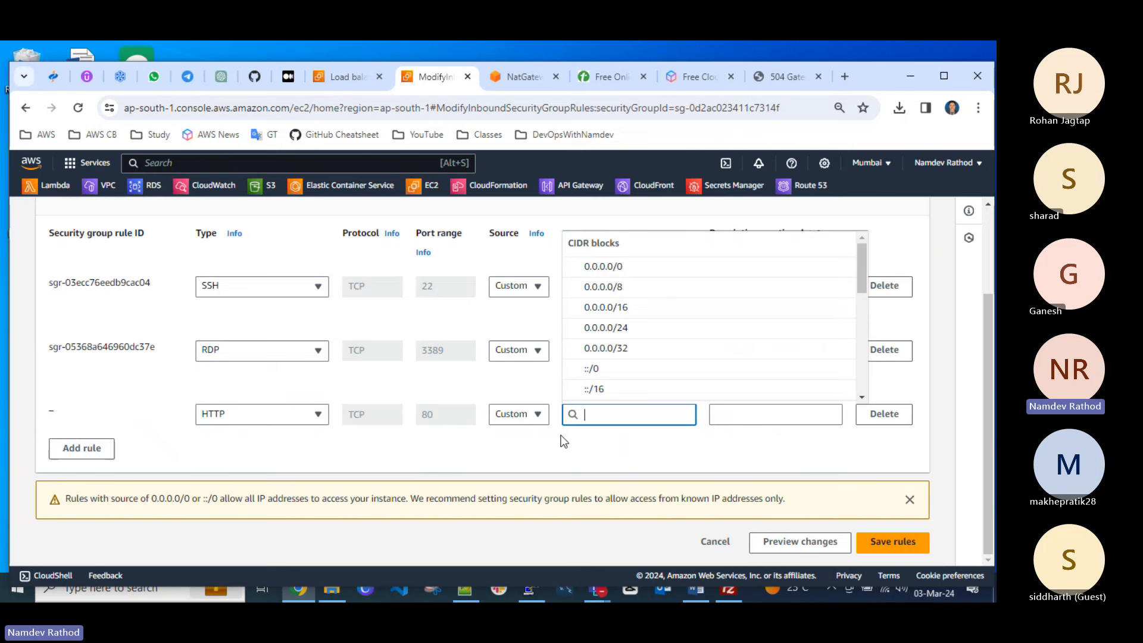
{"action": "key", "text": "ctrl+v"}
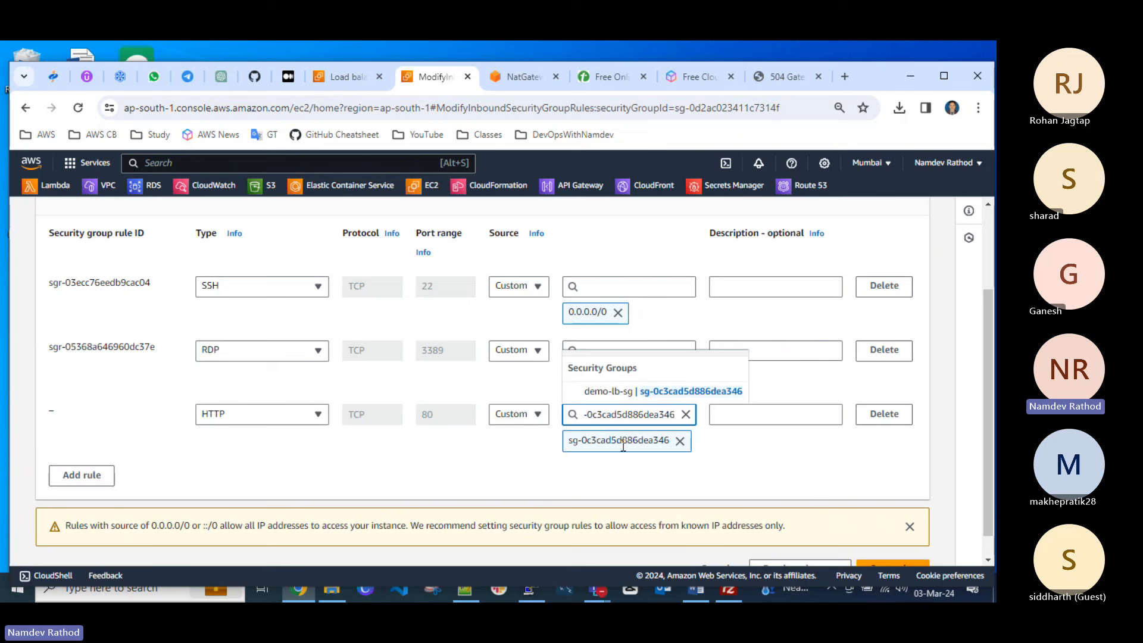
{"action": "left_click", "coordinate": [758, 455]}
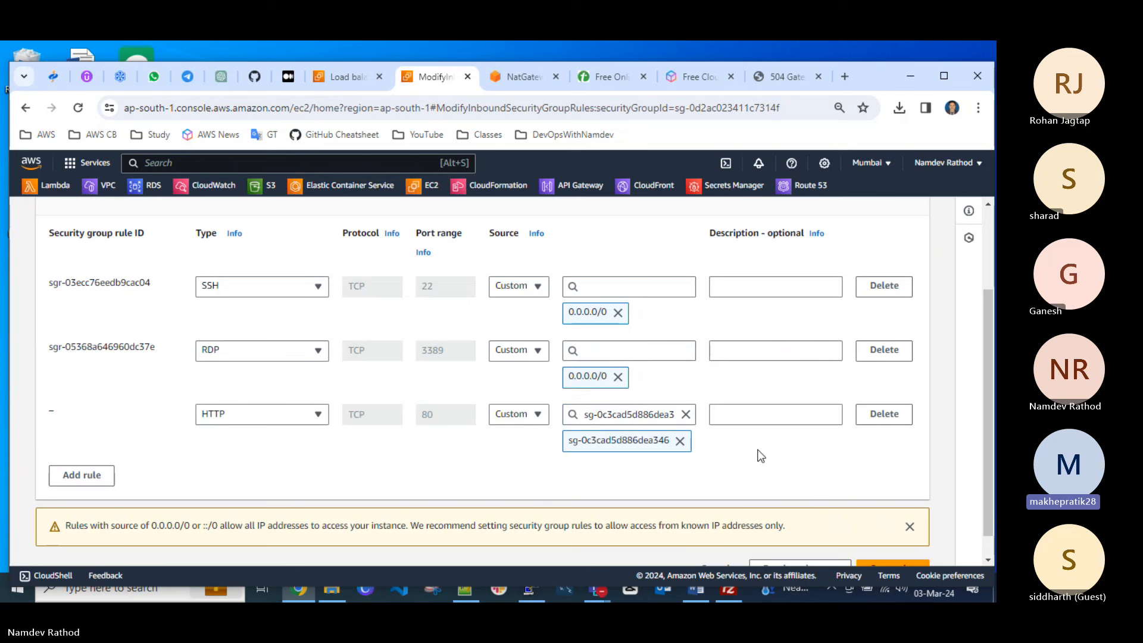
{"action": "scroll", "coordinate": [232, 451], "scroll_direction": "down", "scroll_amount": 1}
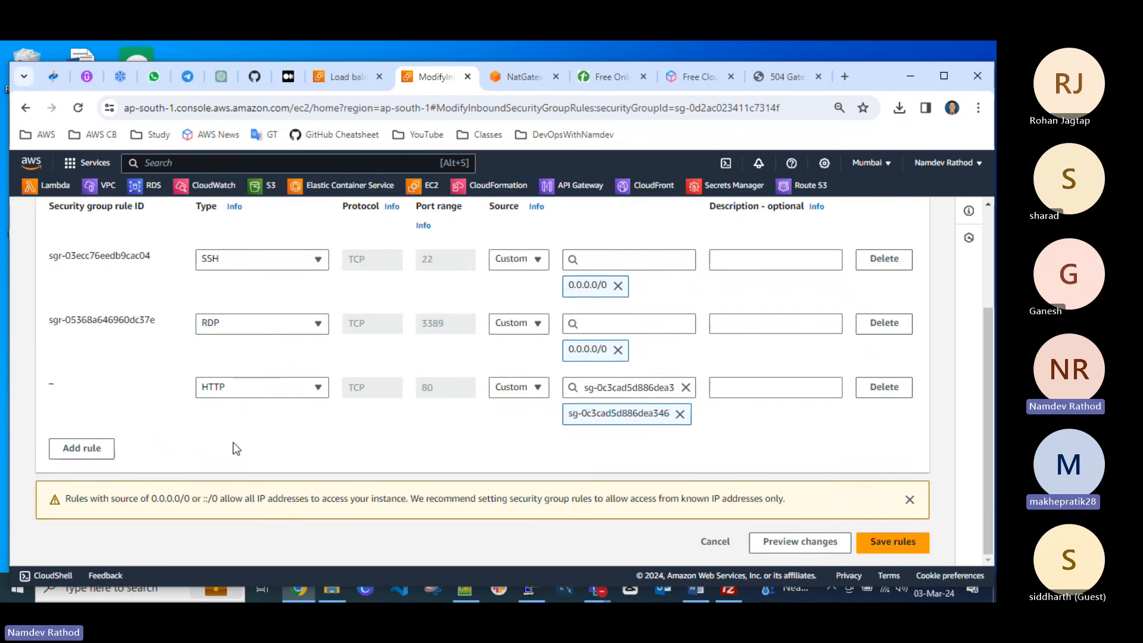
{"action": "left_click", "coordinate": [893, 541]}
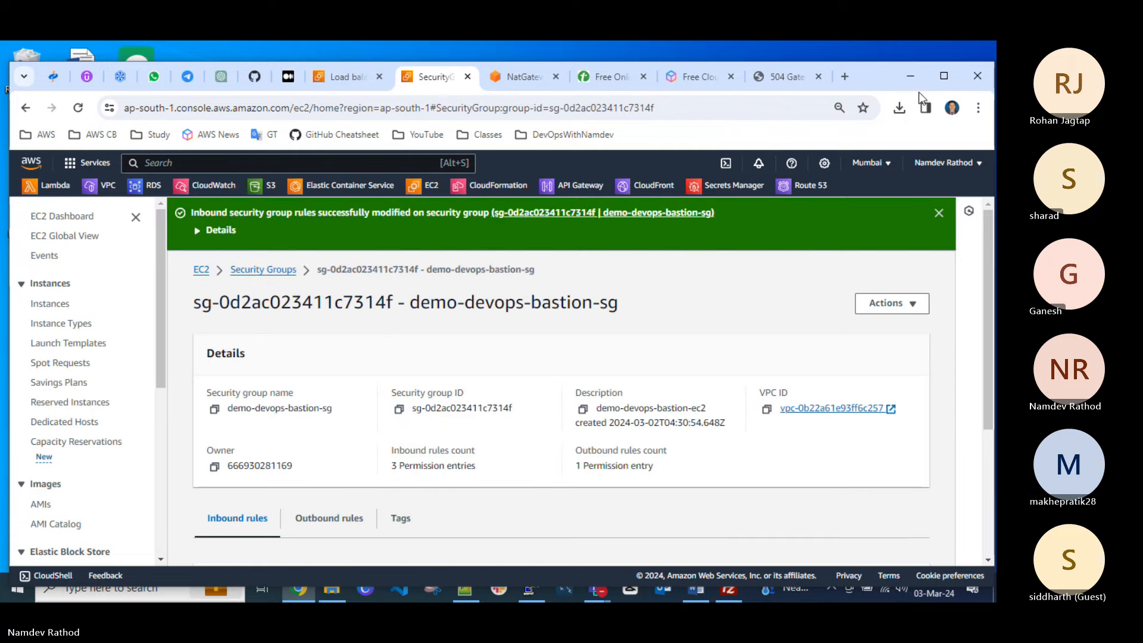
Return to the privateweb.awsguruji.net page, reload it and check the text it serves.
{"action": "left_click", "coordinate": [778, 77]}
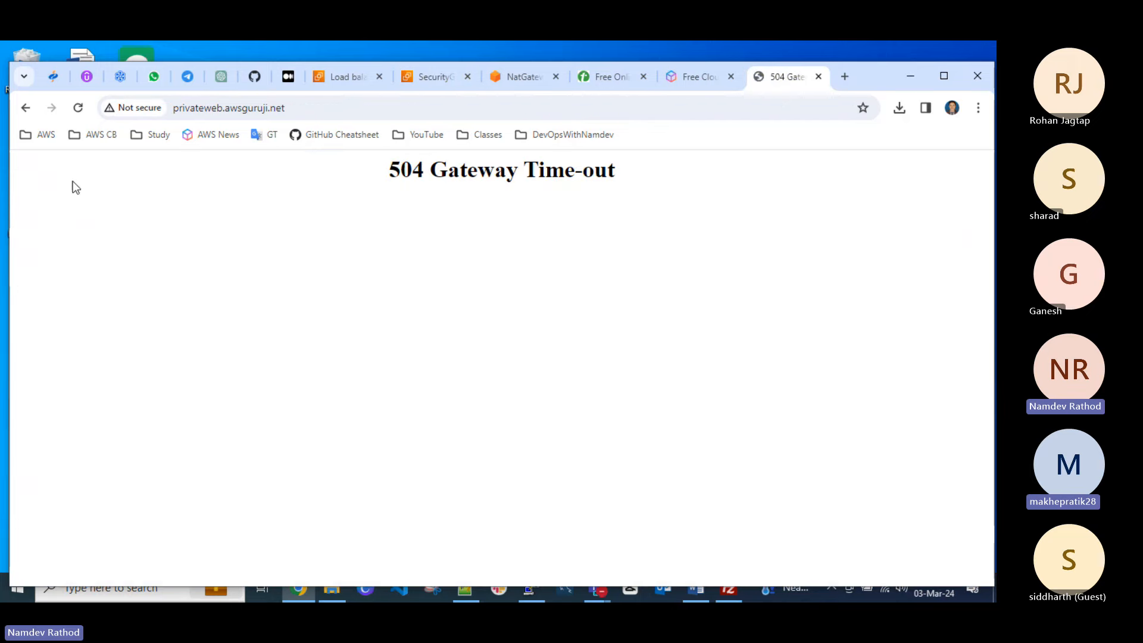
{"action": "left_click", "coordinate": [77, 112]}
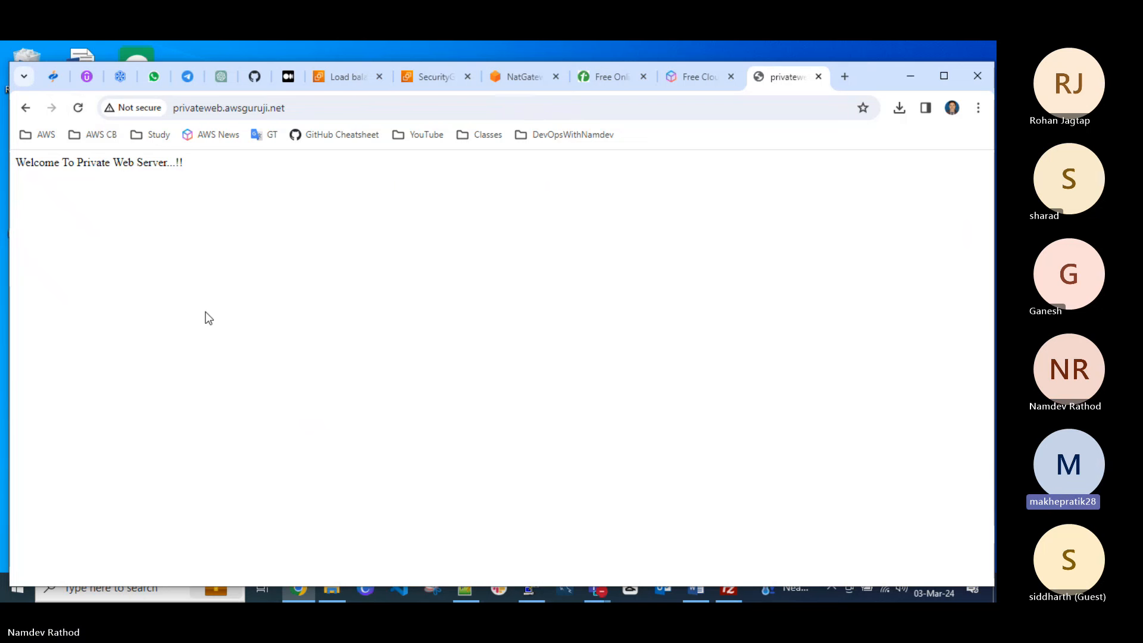
{"action": "left_click_drag", "start_coordinate": [183, 168], "coordinate": [33, 169]}
{"action": "left_click", "coordinate": [152, 184]}
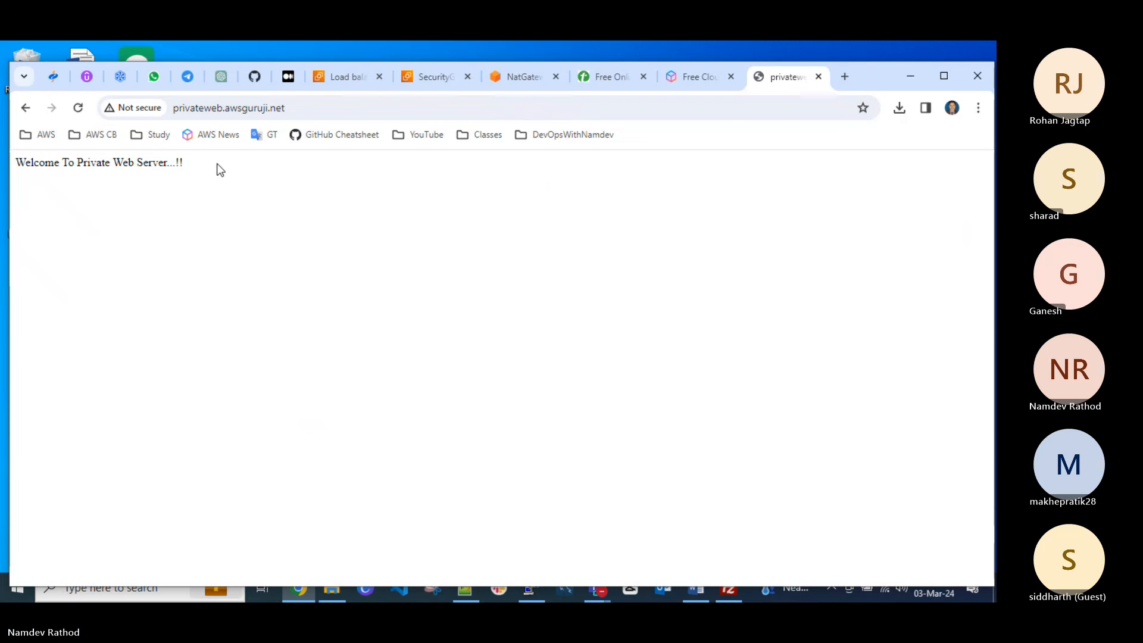
{"action": "left_click_drag", "start_coordinate": [217, 168], "coordinate": [54, 168]}
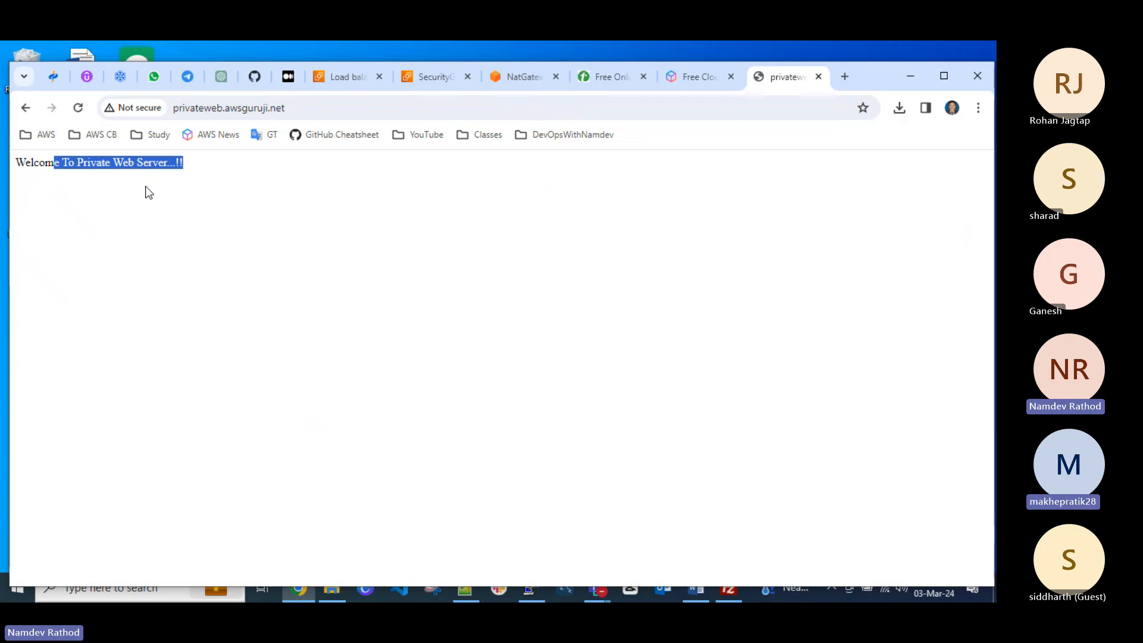
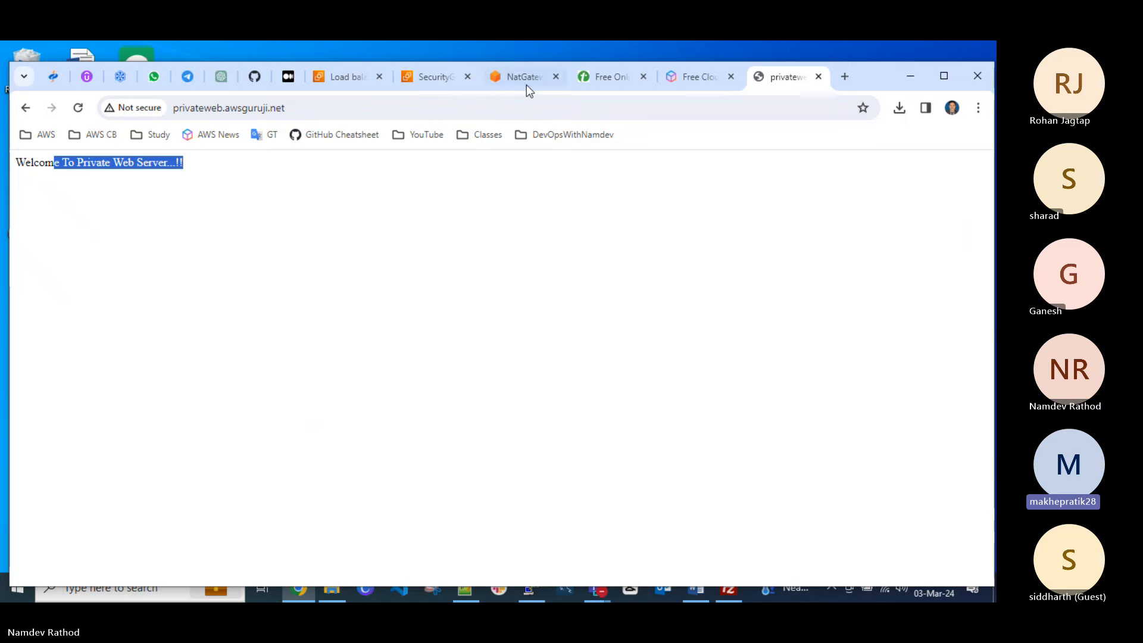
Review the inbound rules of demo-devops-bastion-sg, including the port range and source of each rule.
{"action": "left_click", "coordinate": [433, 77]}
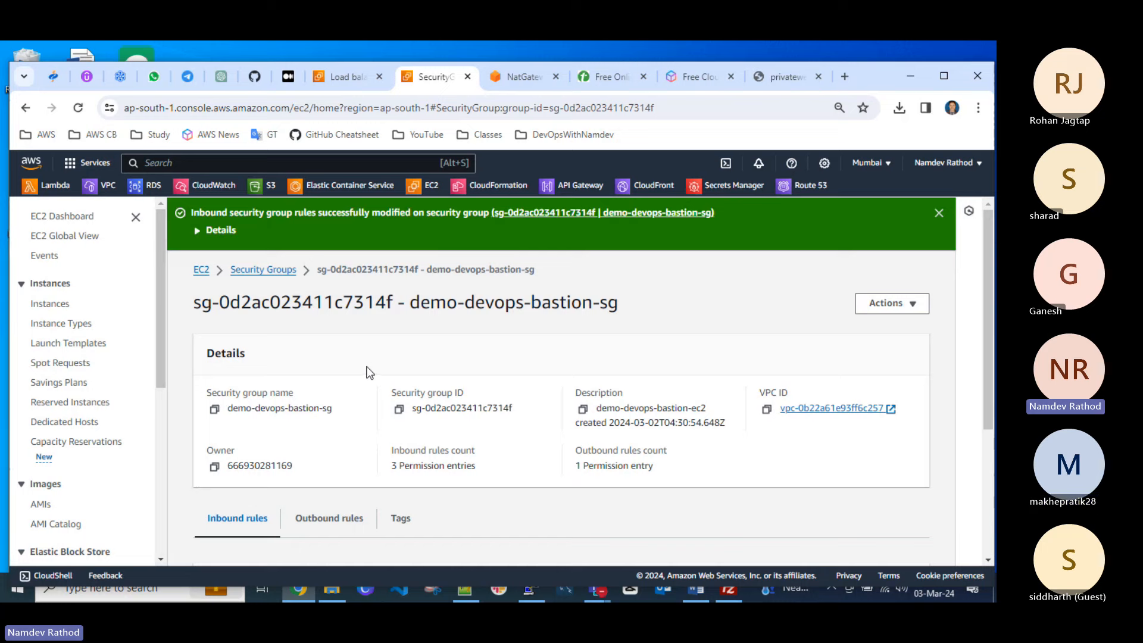
{"action": "scroll", "coordinate": [368, 373], "scroll_direction": "down", "scroll_amount": 4}
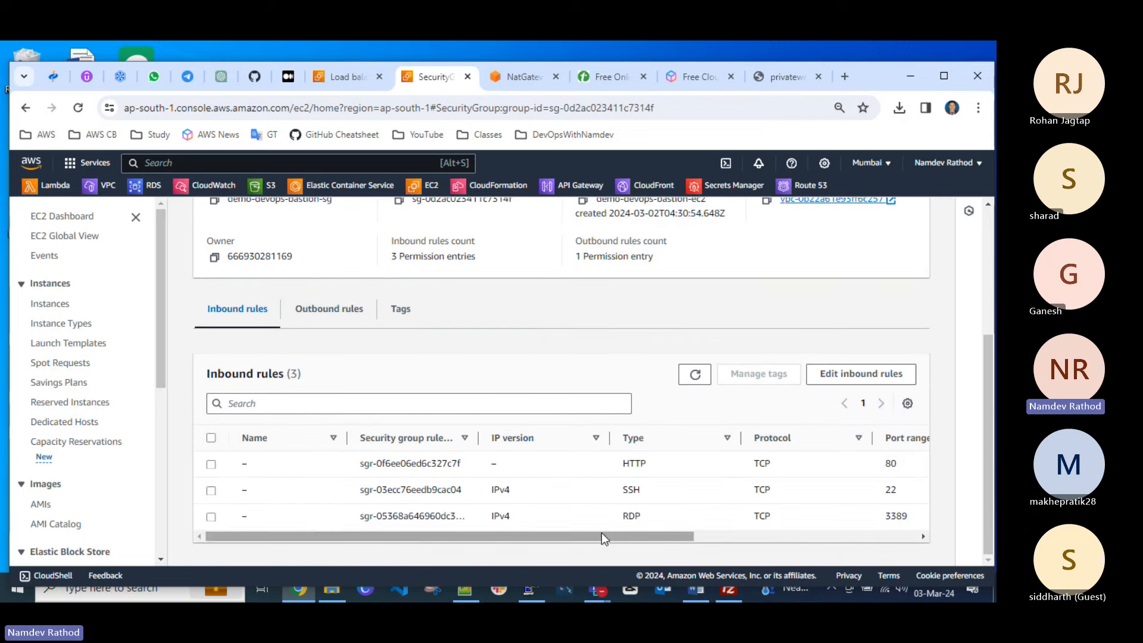
{"action": "left_click_drag", "start_coordinate": [601, 534], "coordinate": [784, 539]}
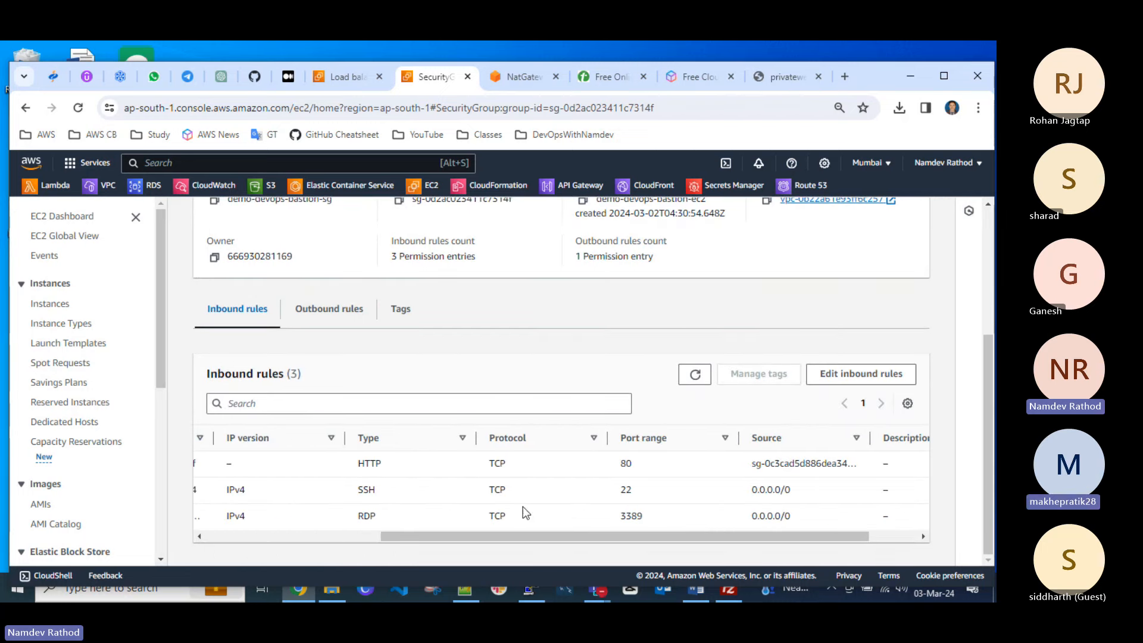
{"action": "left_click_drag", "start_coordinate": [781, 488], "coordinate": [705, 492]}
{"action": "left_click", "coordinate": [777, 489]}
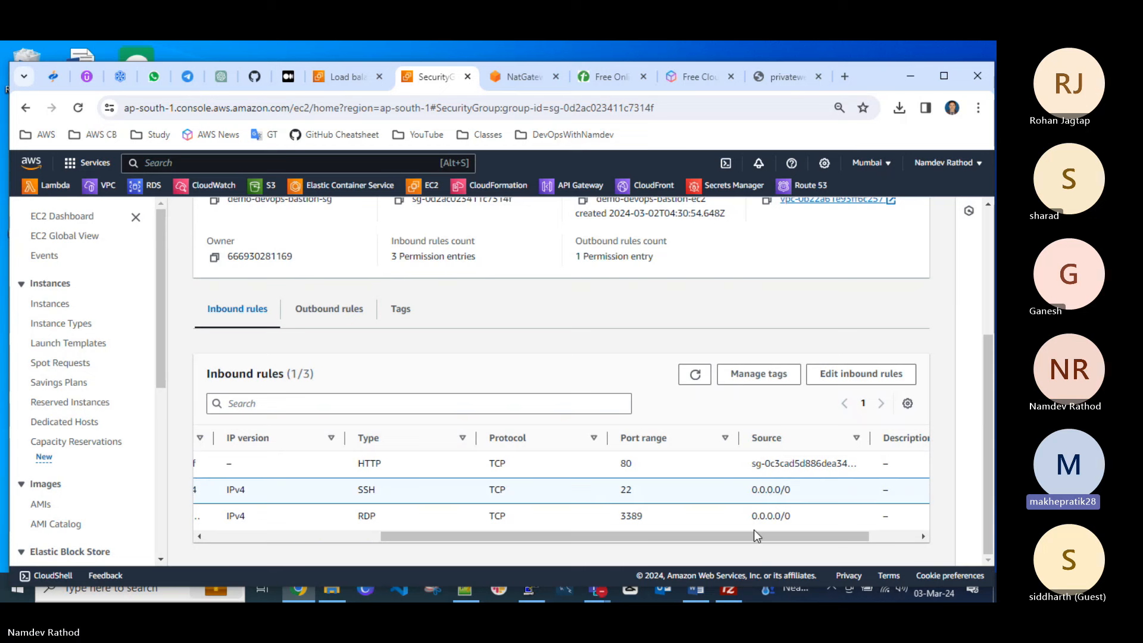
{"action": "left_click_drag", "start_coordinate": [750, 537], "coordinate": [550, 538]}
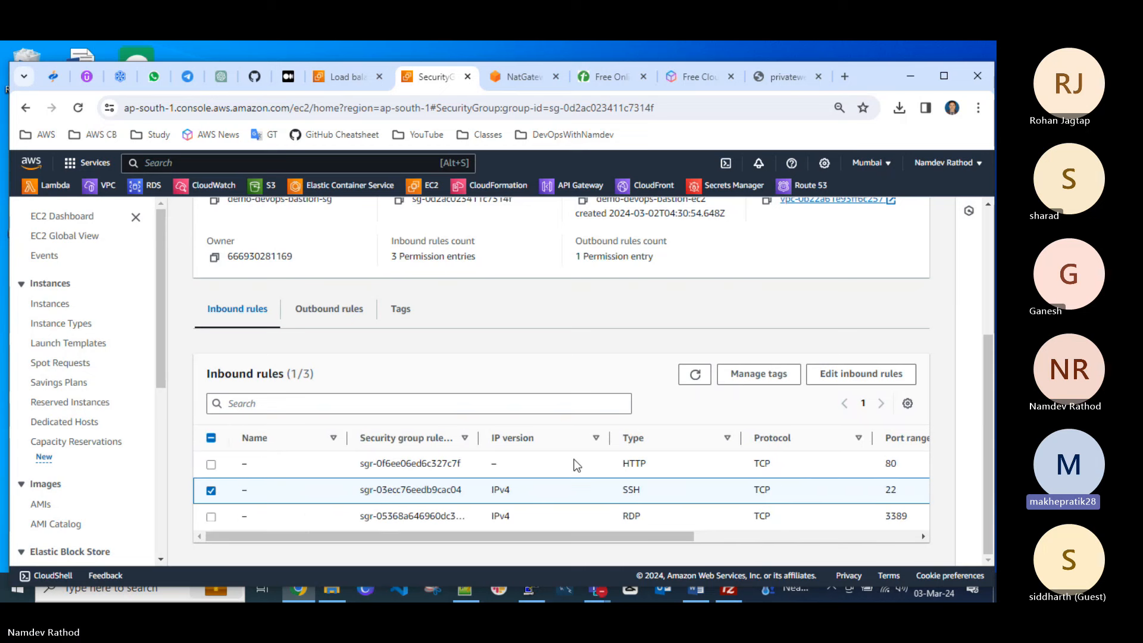
{"action": "scroll", "coordinate": [574, 459], "scroll_direction": "up", "scroll_amount": 3}
{"action": "left_click", "coordinate": [782, 78]}
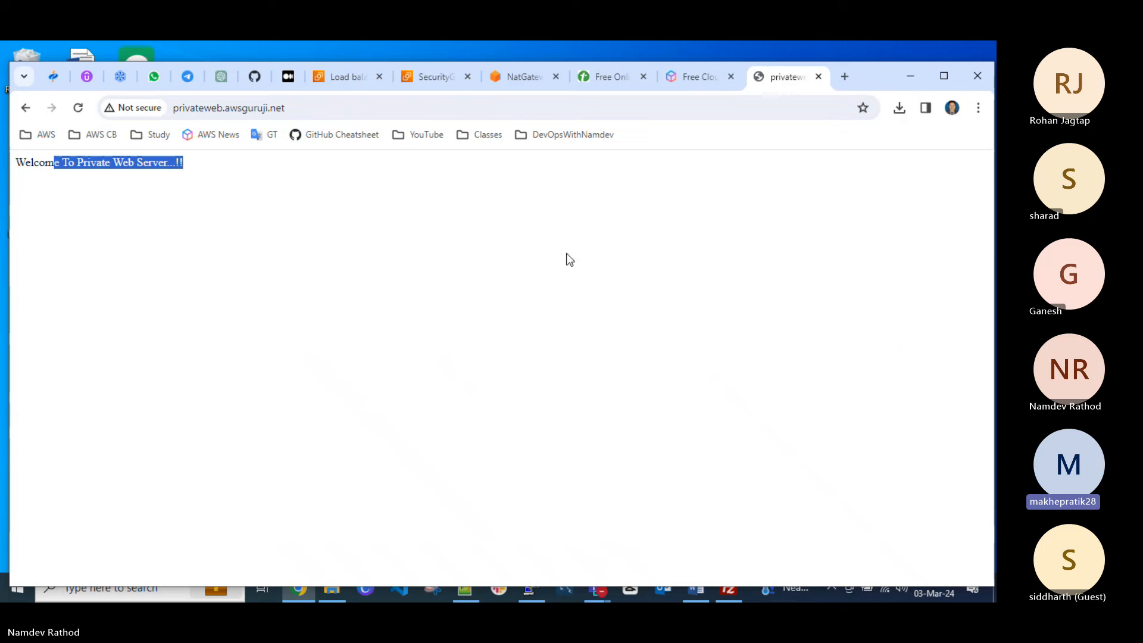
{"action": "left_click", "coordinate": [237, 244]}
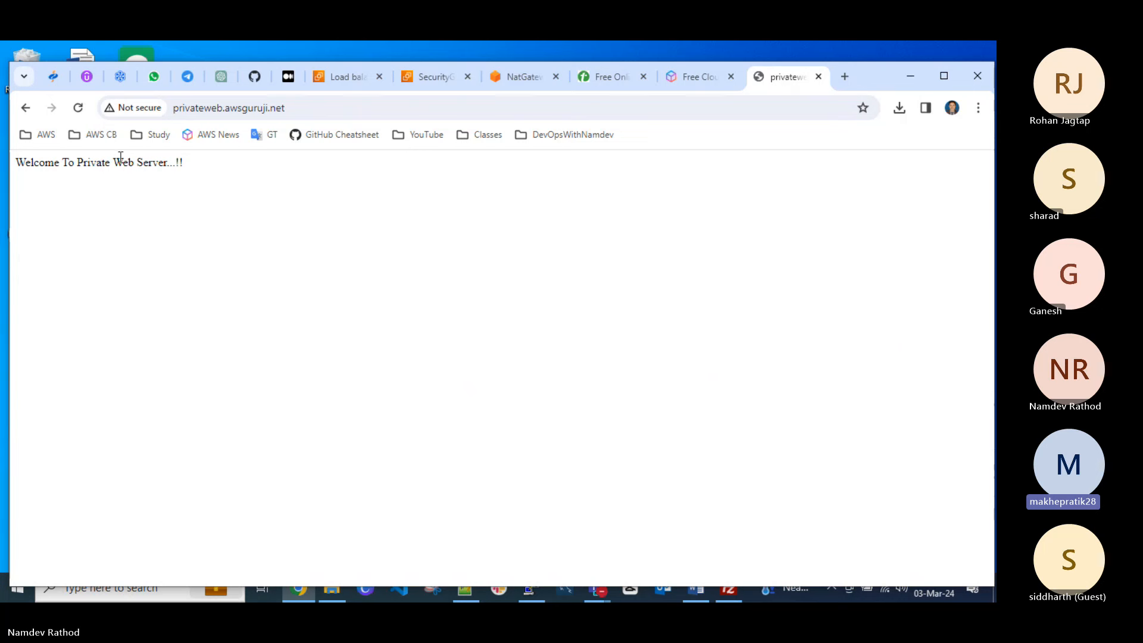
{"action": "left_click", "coordinate": [78, 108]}
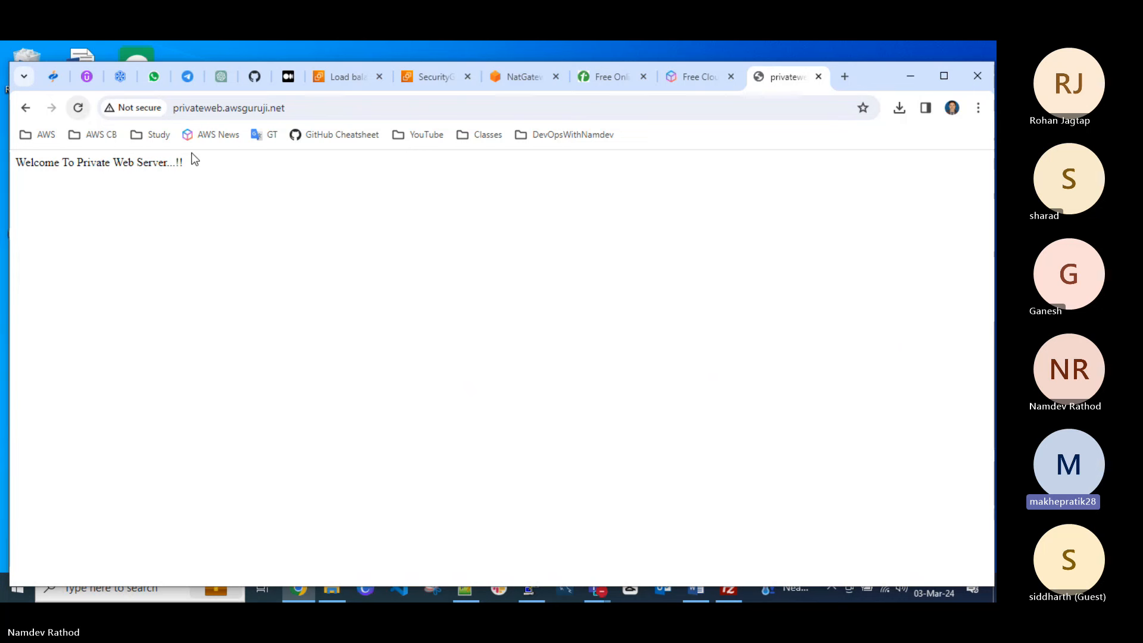
{"action": "left_click", "coordinate": [349, 111]}
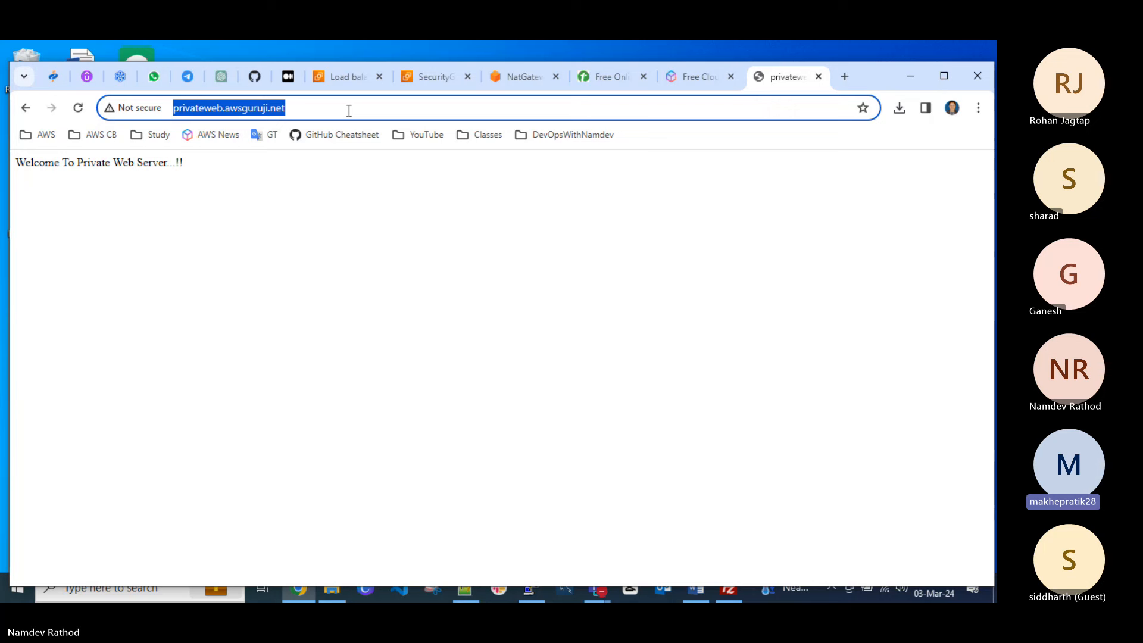
{"action": "key", "text": "Home"}
{"action": "type", "text": "https:"}
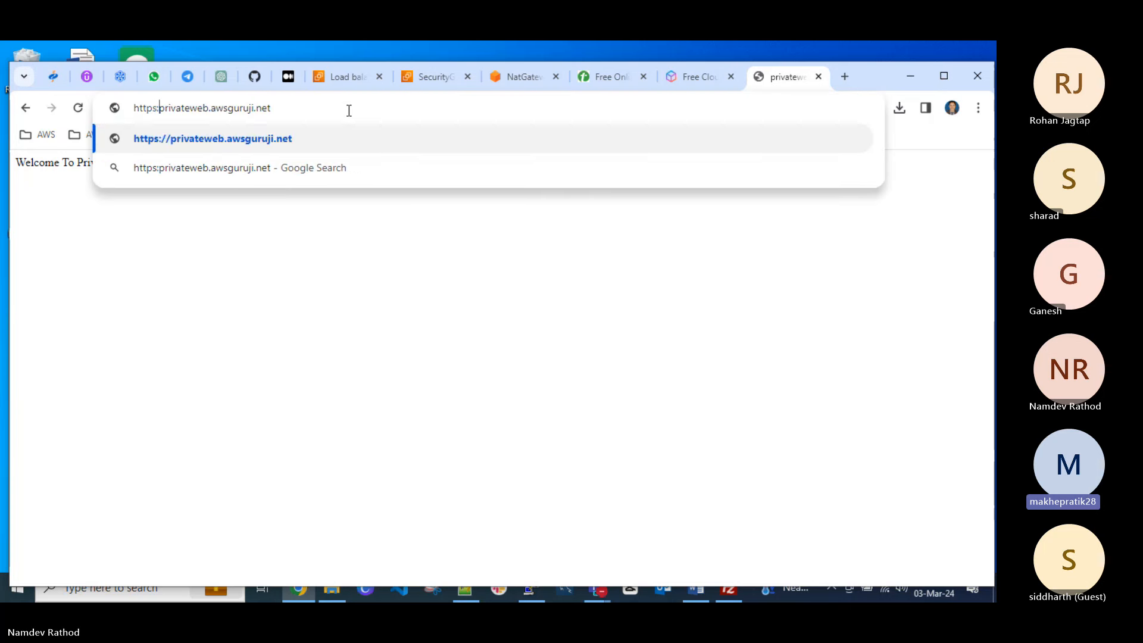
{"action": "type", "text": "//"}
{"action": "key", "text": "Return"}
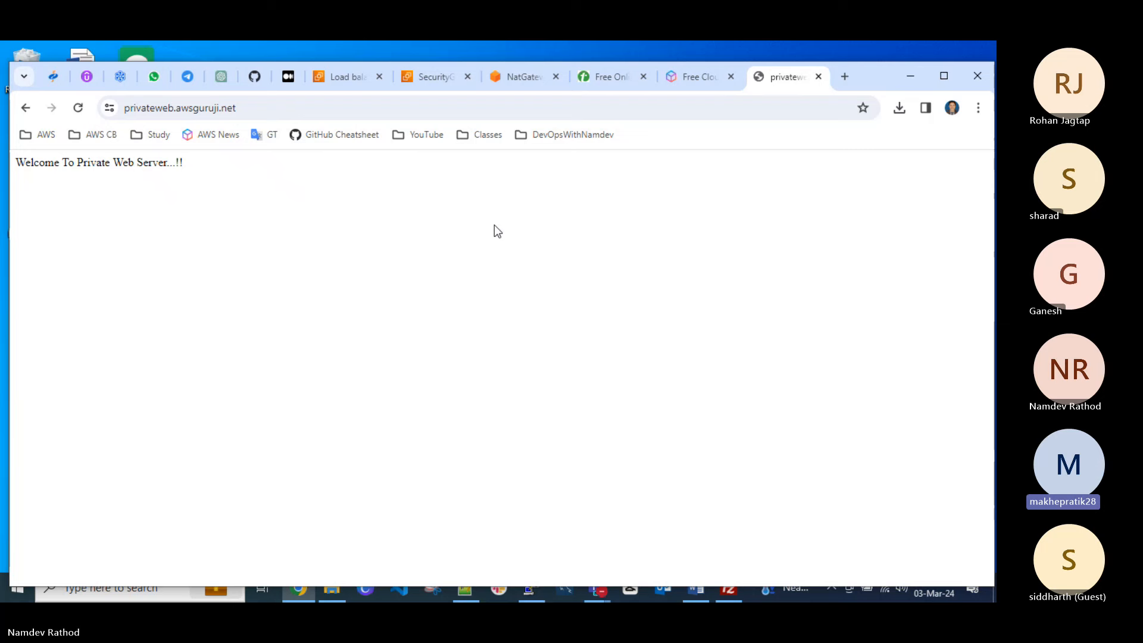
Return to the load balancers list and review the details of demo-devops-public-lb, including its type and scheme.
{"action": "left_click", "coordinate": [352, 77]}
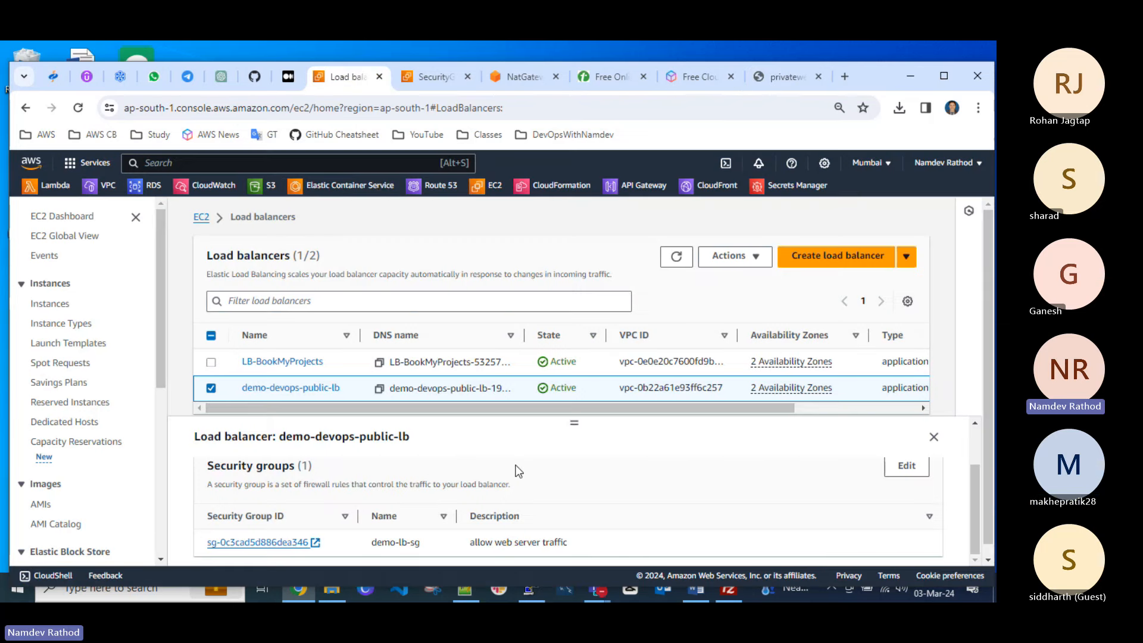
{"action": "scroll", "coordinate": [517, 467], "scroll_direction": "down", "scroll_amount": 2}
{"action": "scroll", "coordinate": [381, 505], "scroll_direction": "up", "scroll_amount": 1}
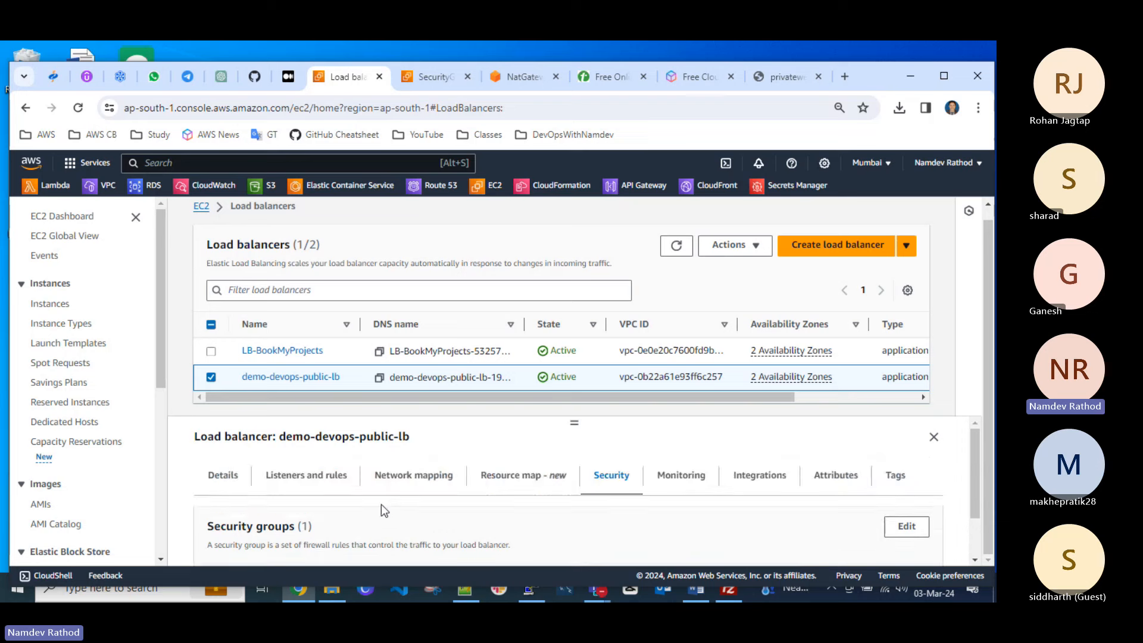
{"action": "left_click", "coordinate": [227, 481]}
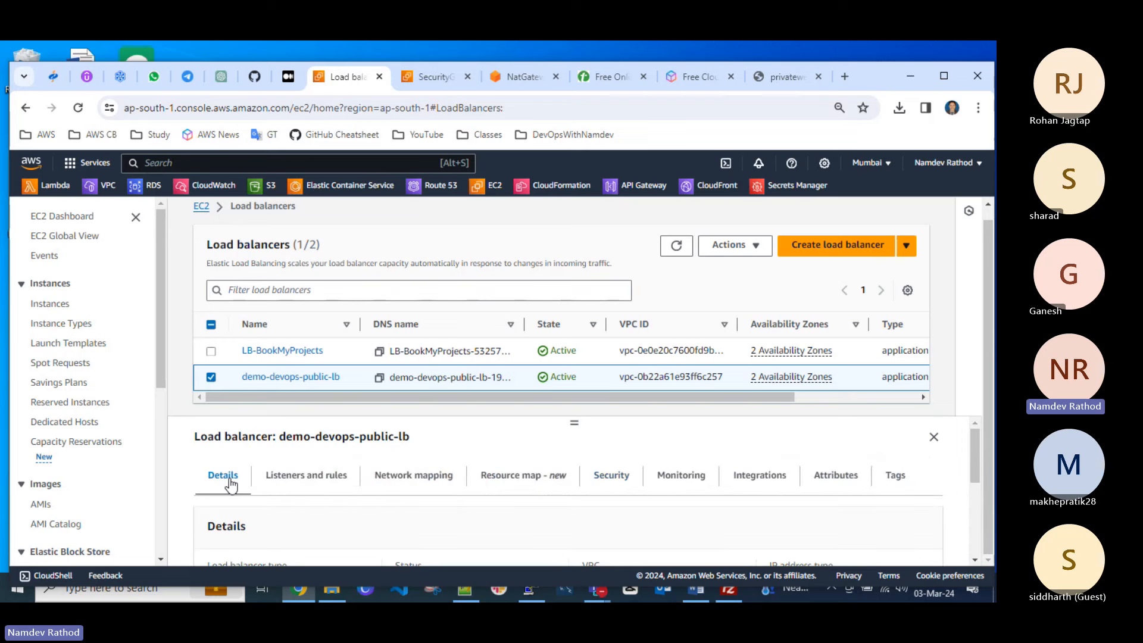
{"action": "scroll", "coordinate": [564, 497], "scroll_direction": "down", "scroll_amount": 2}
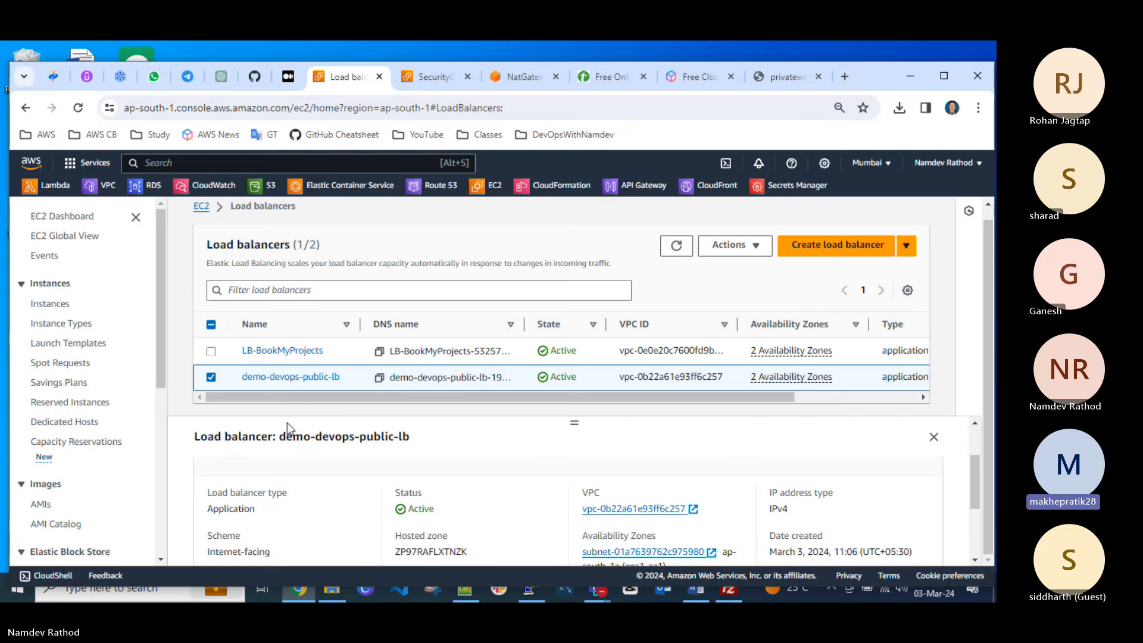
{"action": "left_click", "coordinate": [211, 378]}
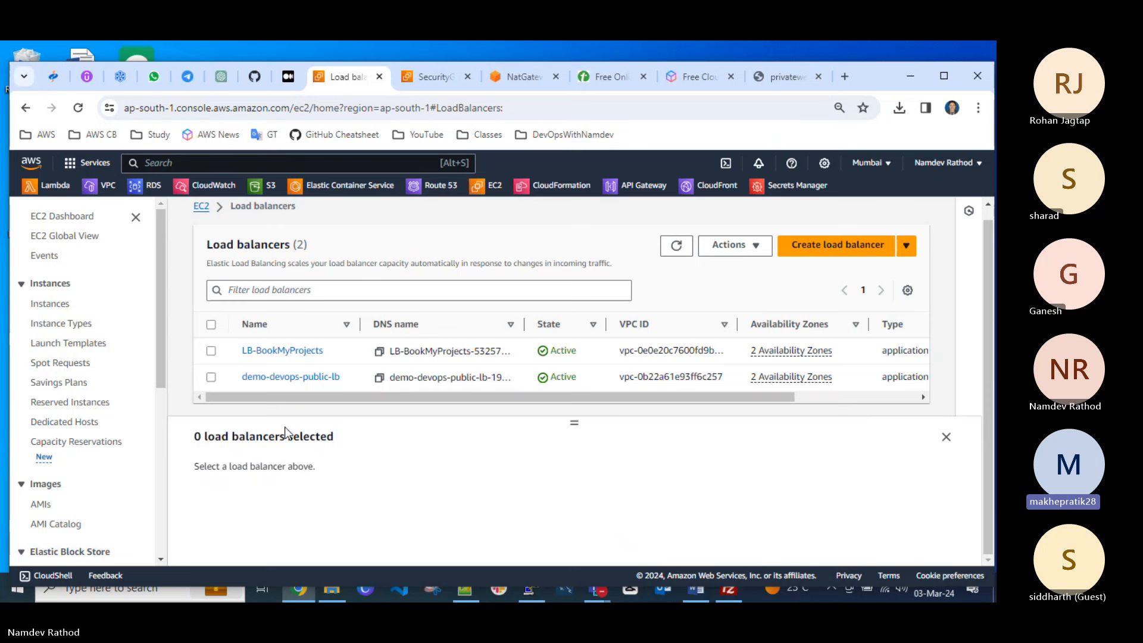
{"action": "left_click", "coordinate": [211, 378]}
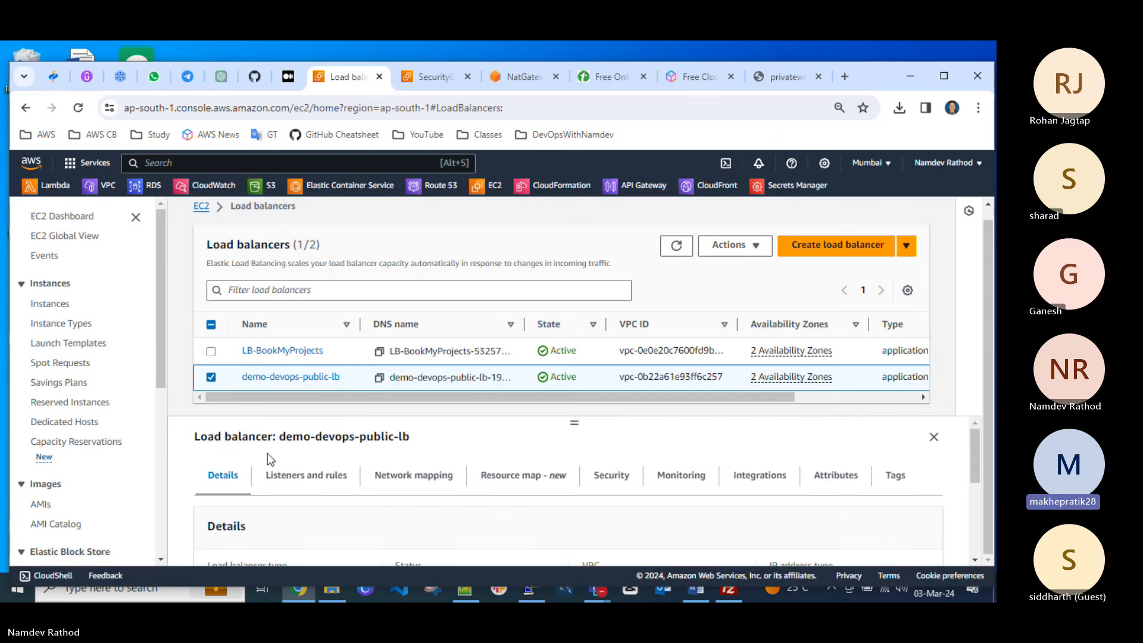
Switch to the private instance's terminal session and ping google.com again to test its outbound internet access.
{"action": "left_click", "coordinate": [774, 79]}
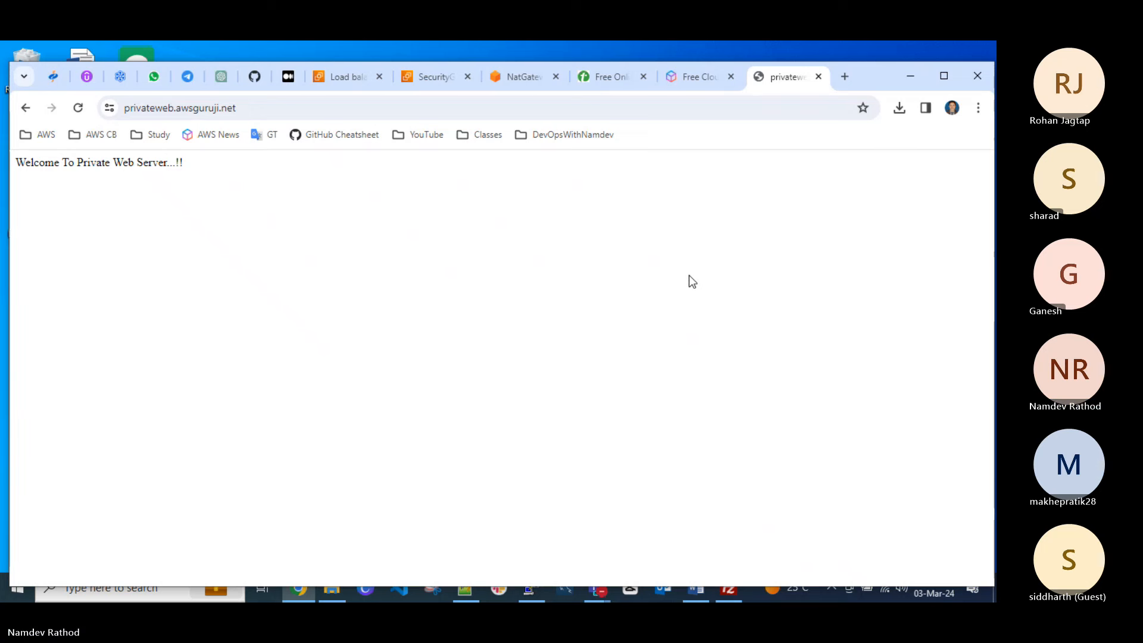
{"action": "left_click", "coordinate": [503, 81]}
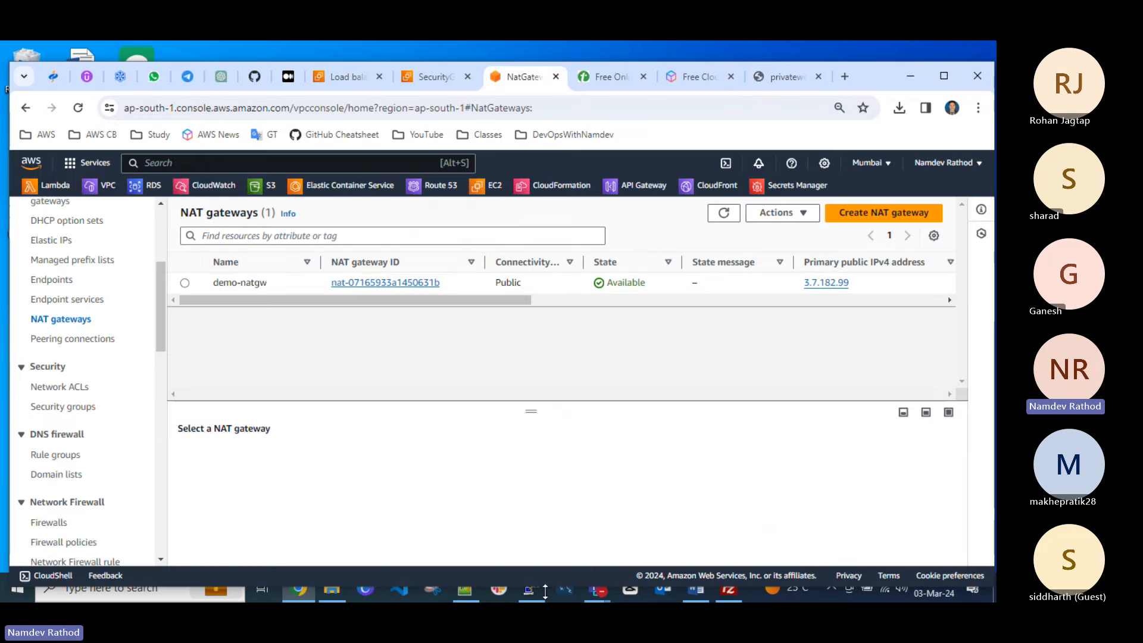
{"action": "left_click", "coordinate": [531, 584]}
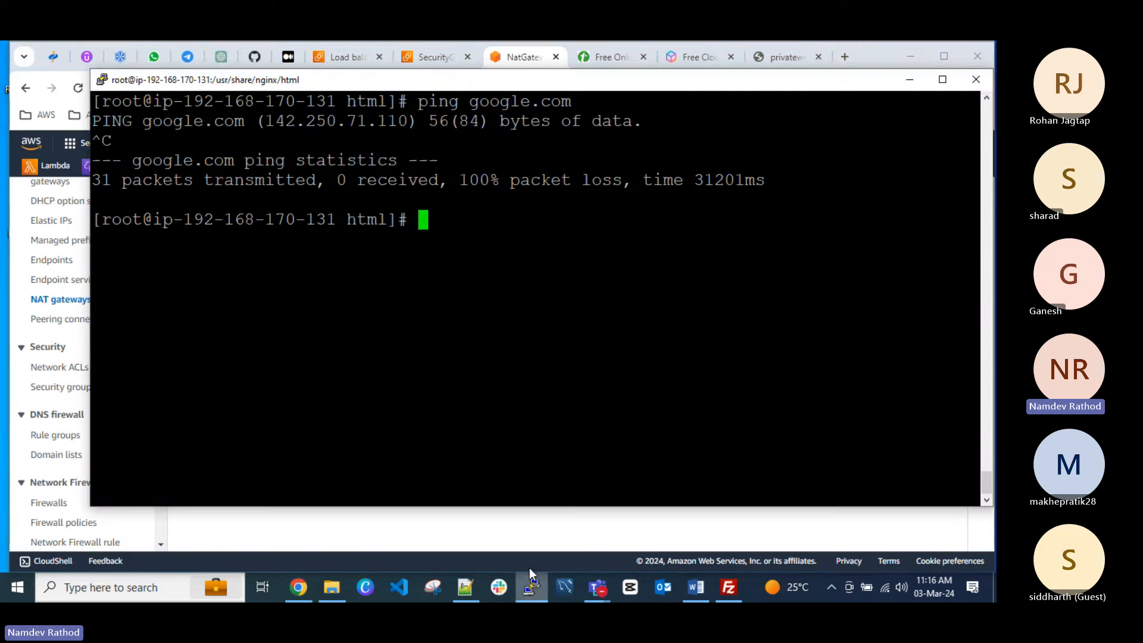
{"action": "key", "text": "Up"}
{"action": "key", "text": "Return"}
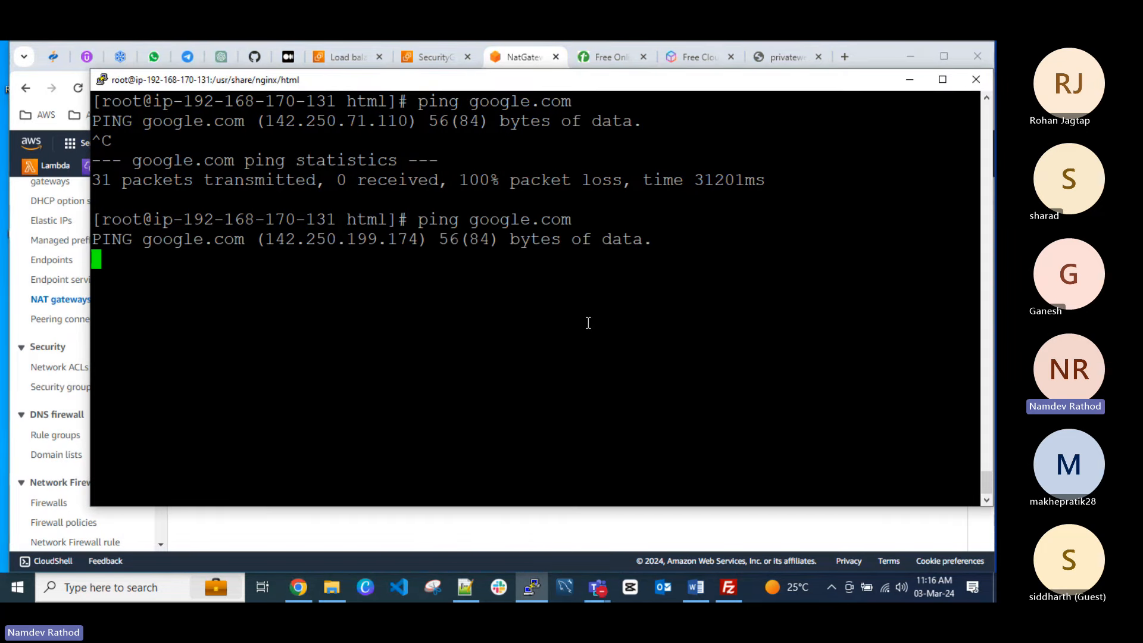
Stop the running ping, minimize the terminal and view the privateweb.awsguruji.net page in the browser.
{"action": "key", "text": "ctrl+c"}
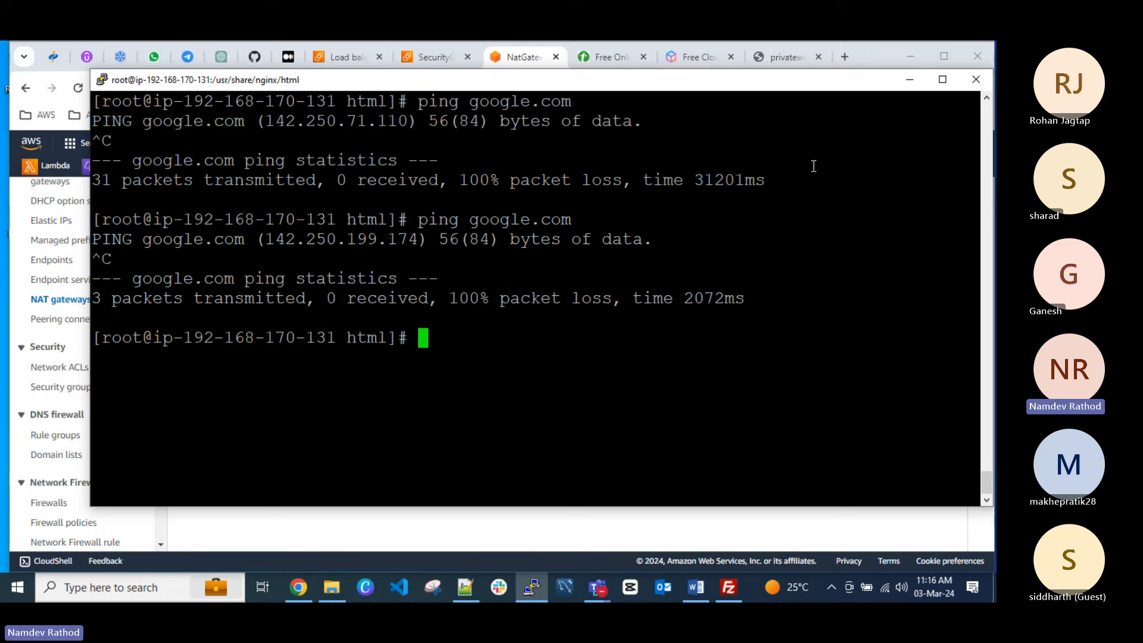
{"action": "left_click", "coordinate": [909, 81]}
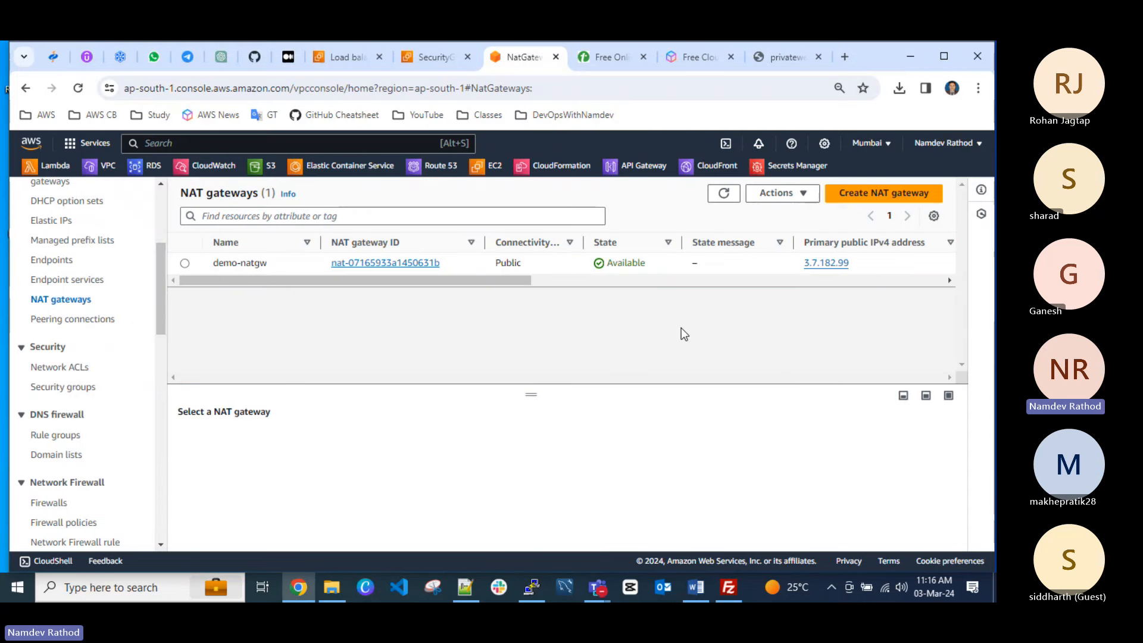
{"action": "left_click", "coordinate": [778, 55]}
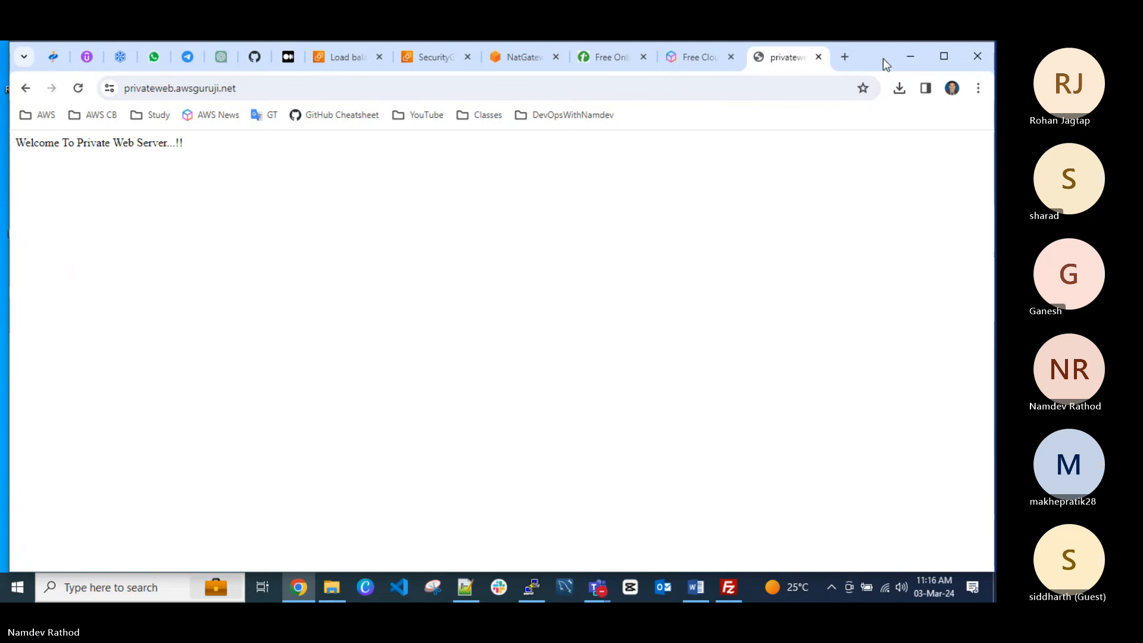
{"action": "left_click_drag", "start_coordinate": [873, 50], "coordinate": [875, 61]}
Delete the demo-natgw NAT gateway, confirming with "delete", and refresh the NAT gateways list.
{"action": "left_click", "coordinate": [526, 128]}
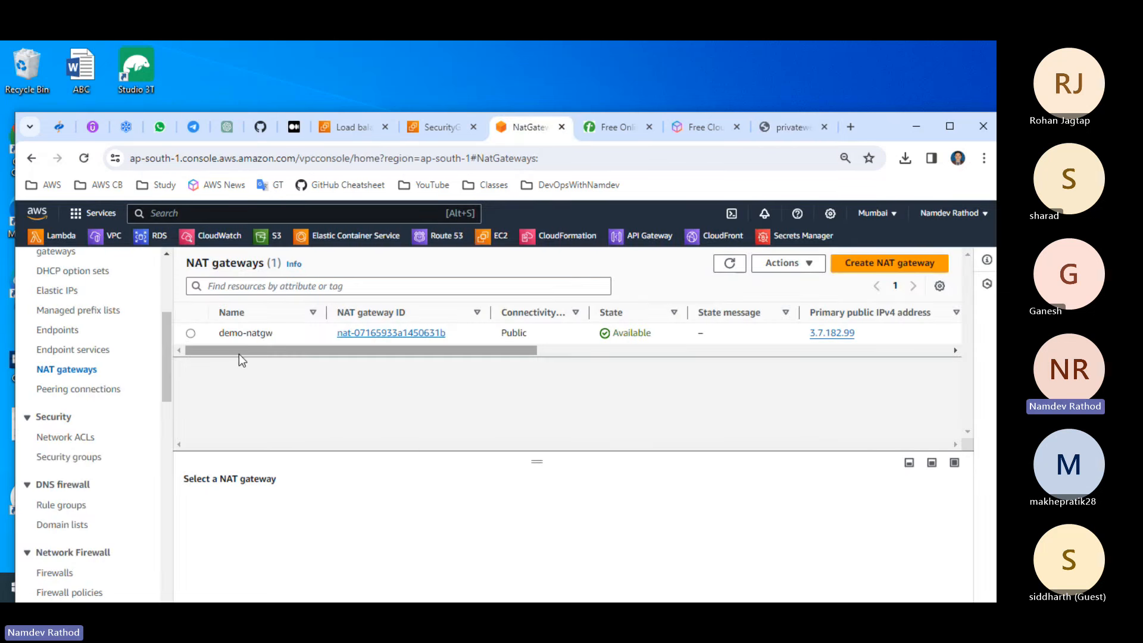
{"action": "left_click", "coordinate": [191, 333]}
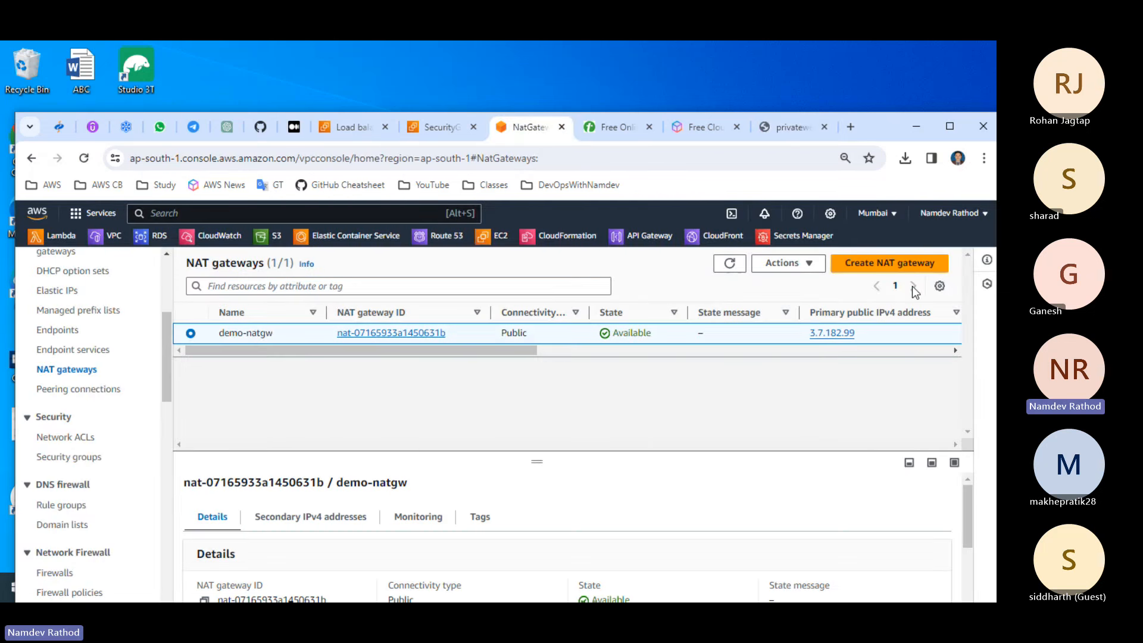
{"action": "left_click", "coordinate": [790, 264]}
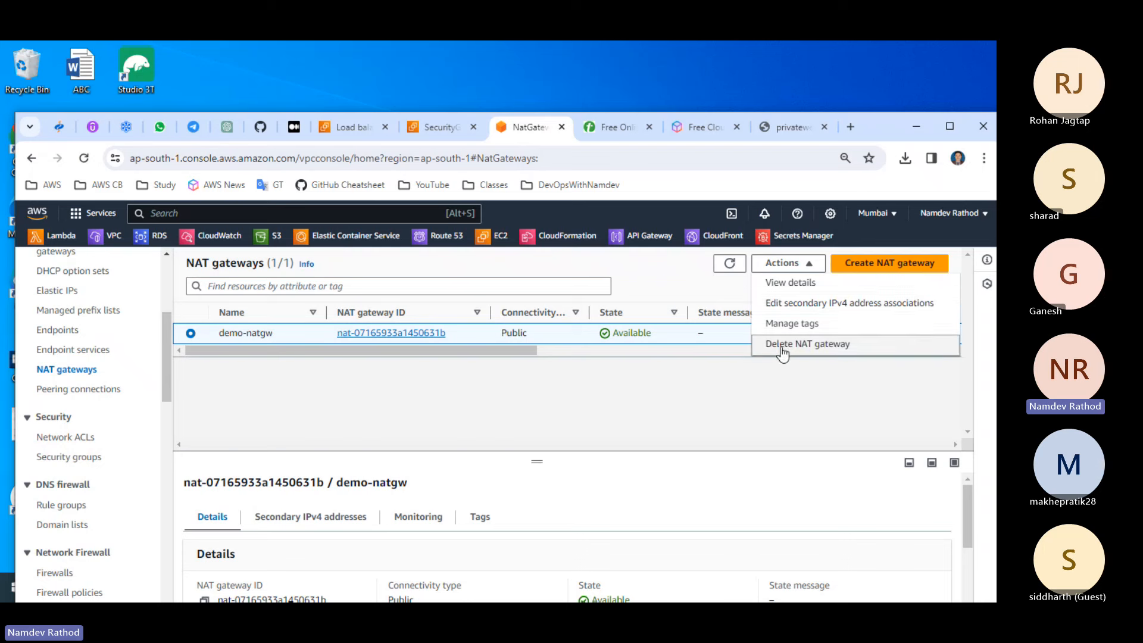
{"action": "left_click", "coordinate": [784, 345]}
{"action": "left_click", "coordinate": [472, 493]}
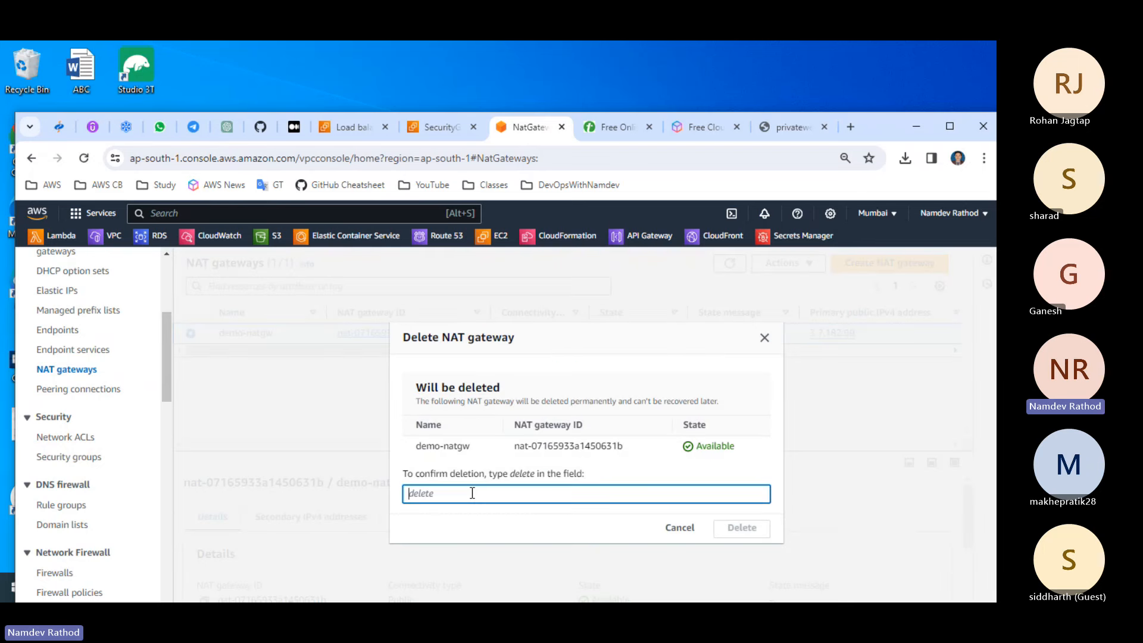
{"action": "type", "text": "delete"}
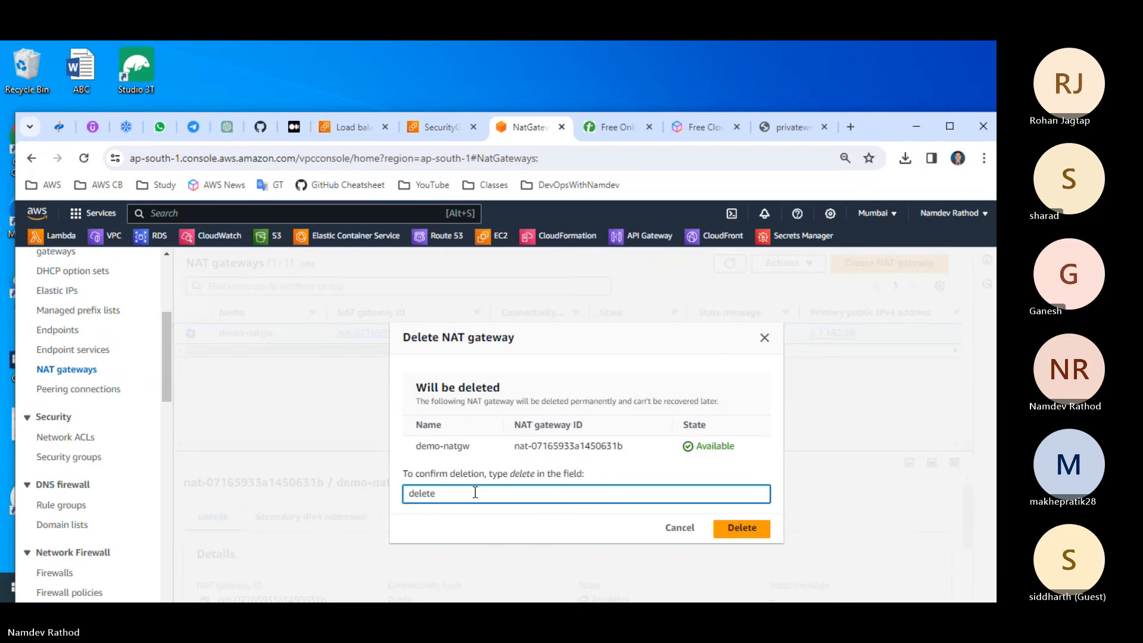
{"action": "left_click", "coordinate": [744, 528]}
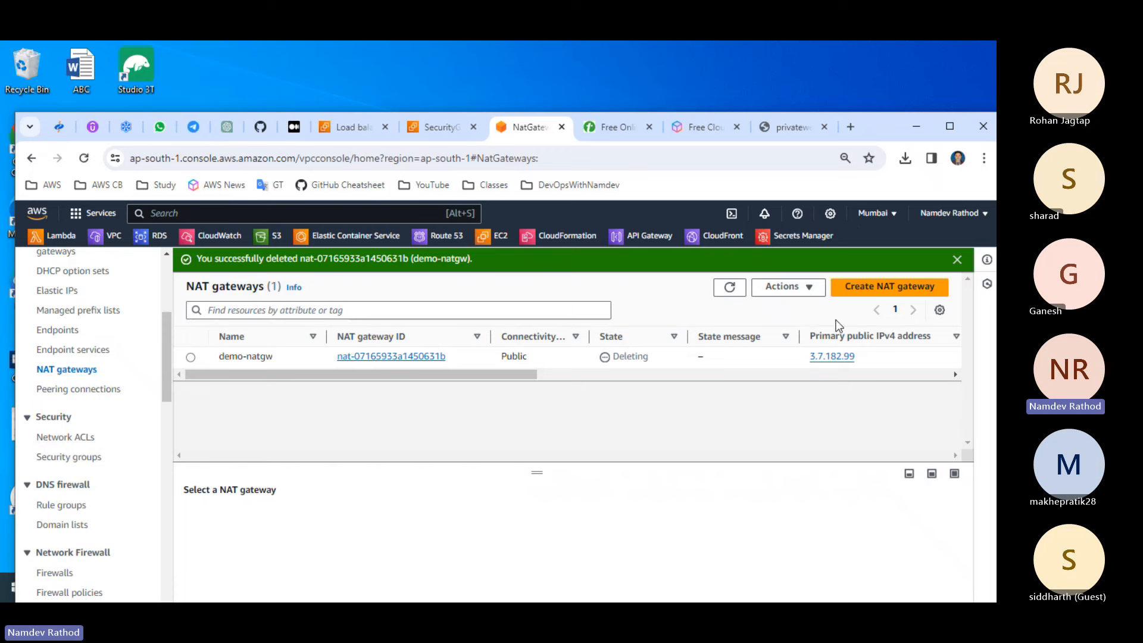
{"action": "left_click", "coordinate": [956, 263]}
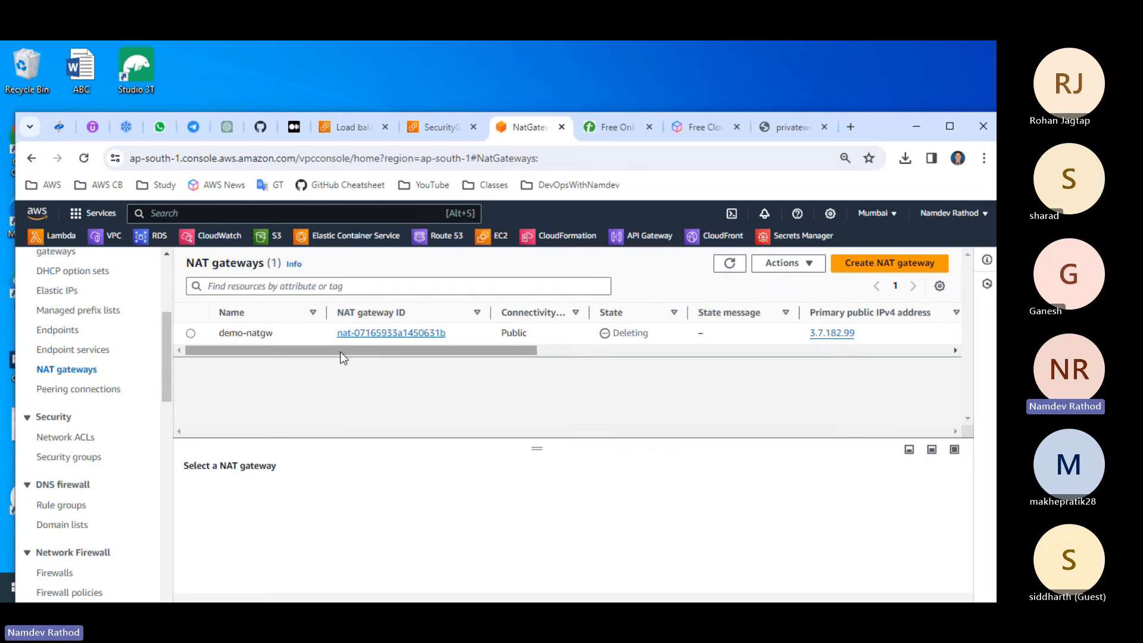
{"action": "left_click", "coordinate": [732, 268]}
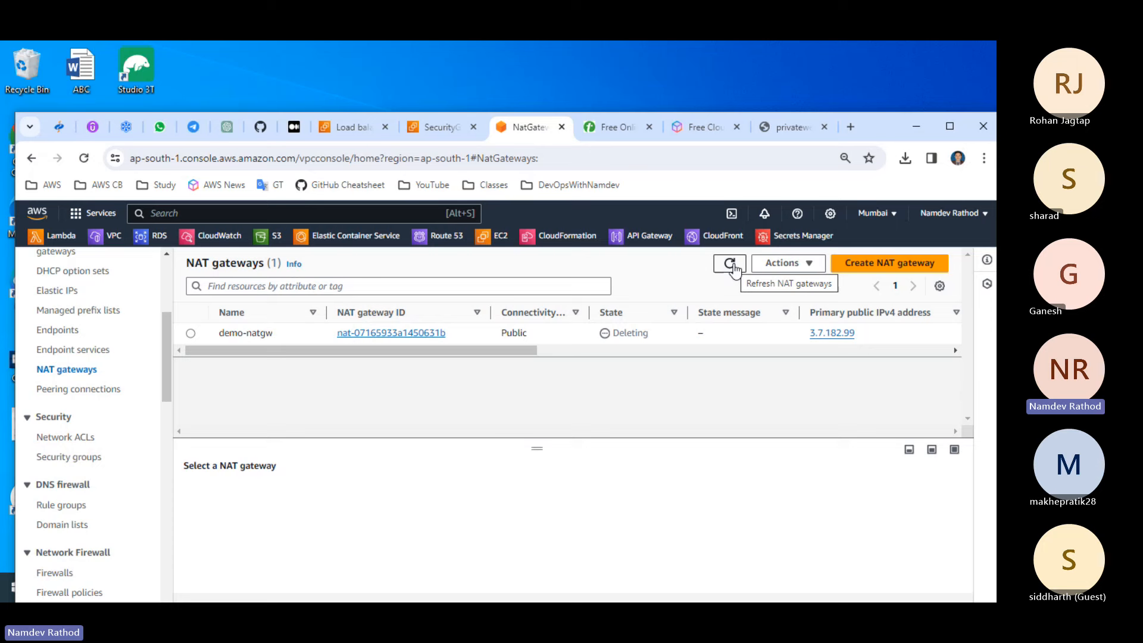
{"action": "left_click", "coordinate": [731, 265]}
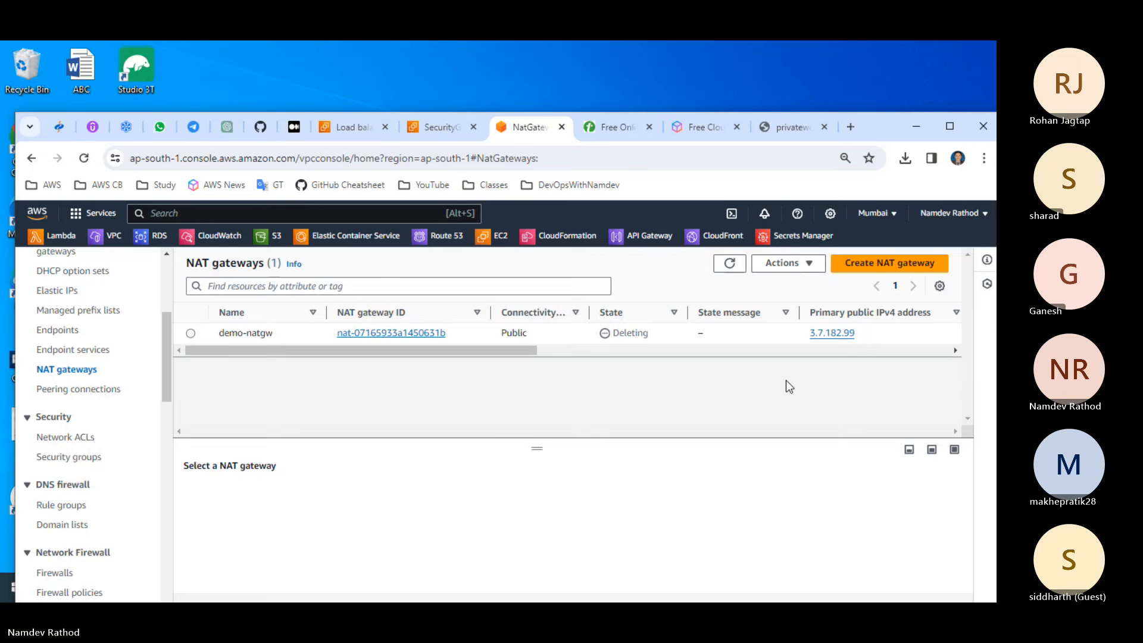
Switch to the DevOps Batch-1 meeting in Microsoft Teams and request to stop its recording and transcription.
{"action": "left_click", "coordinate": [959, 589]}
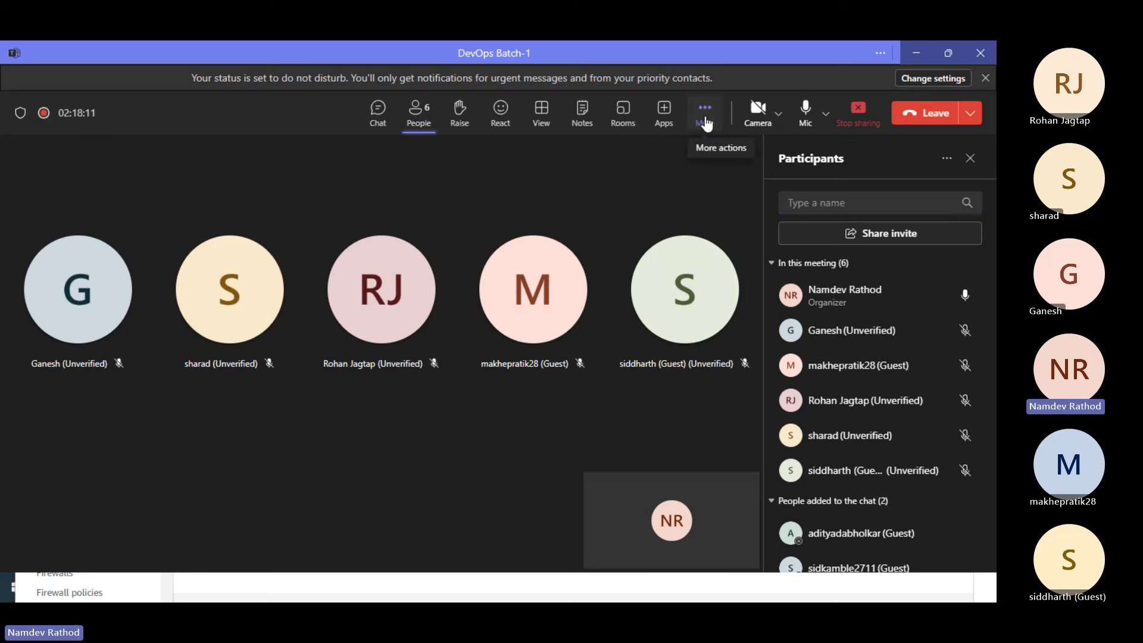
{"action": "left_click", "coordinate": [706, 124]}
{"action": "mouse_move", "coordinate": [709, 153]}
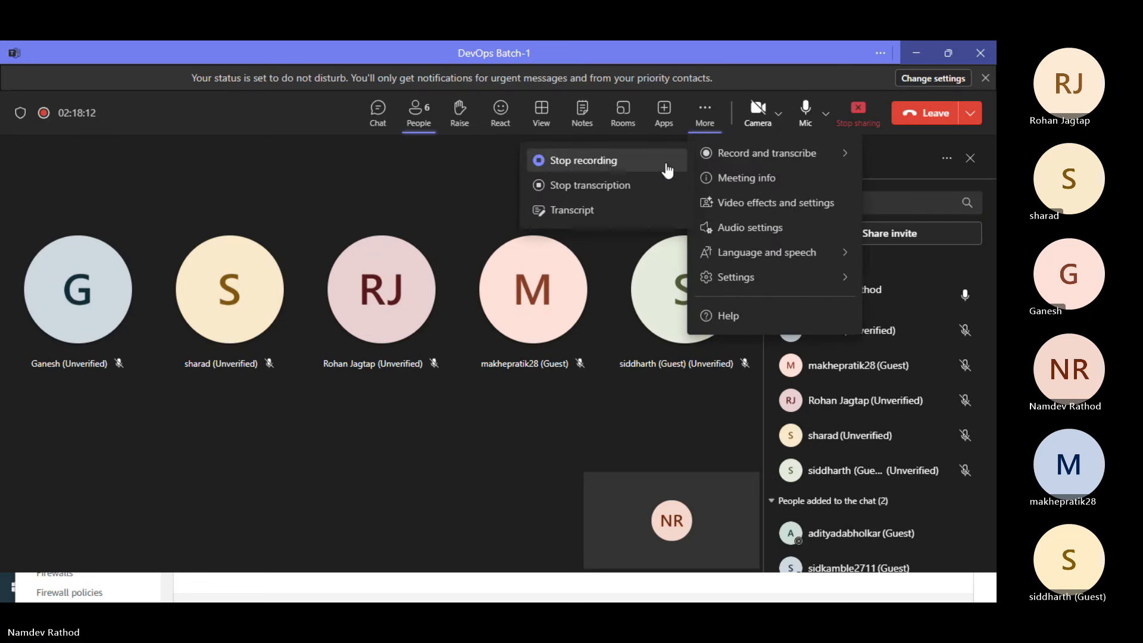
{"action": "left_click", "coordinate": [580, 161]}
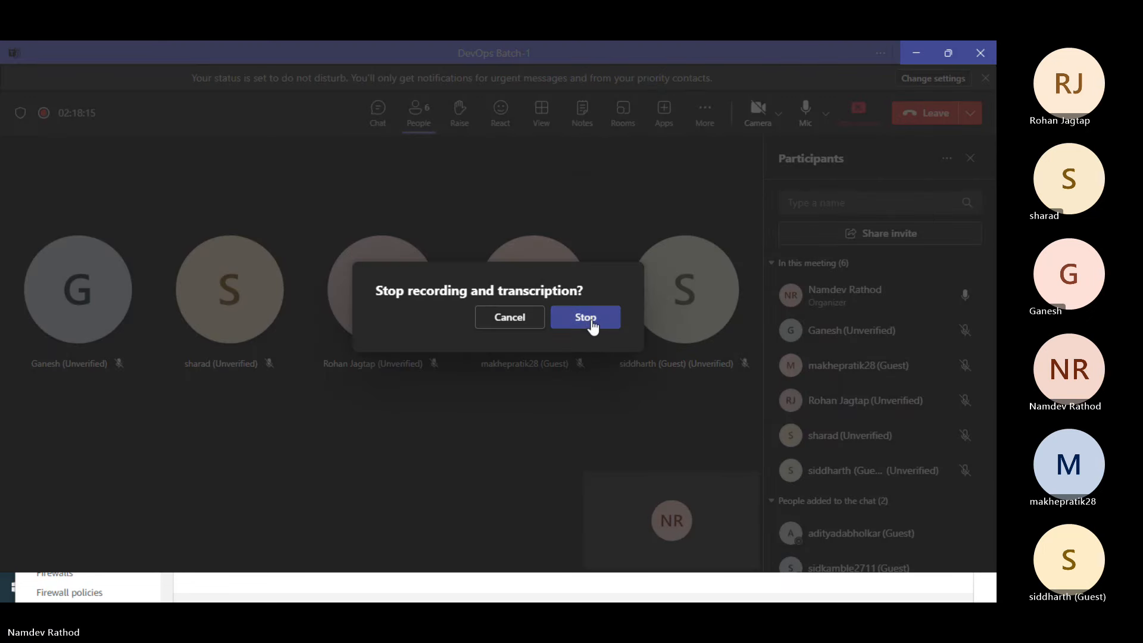